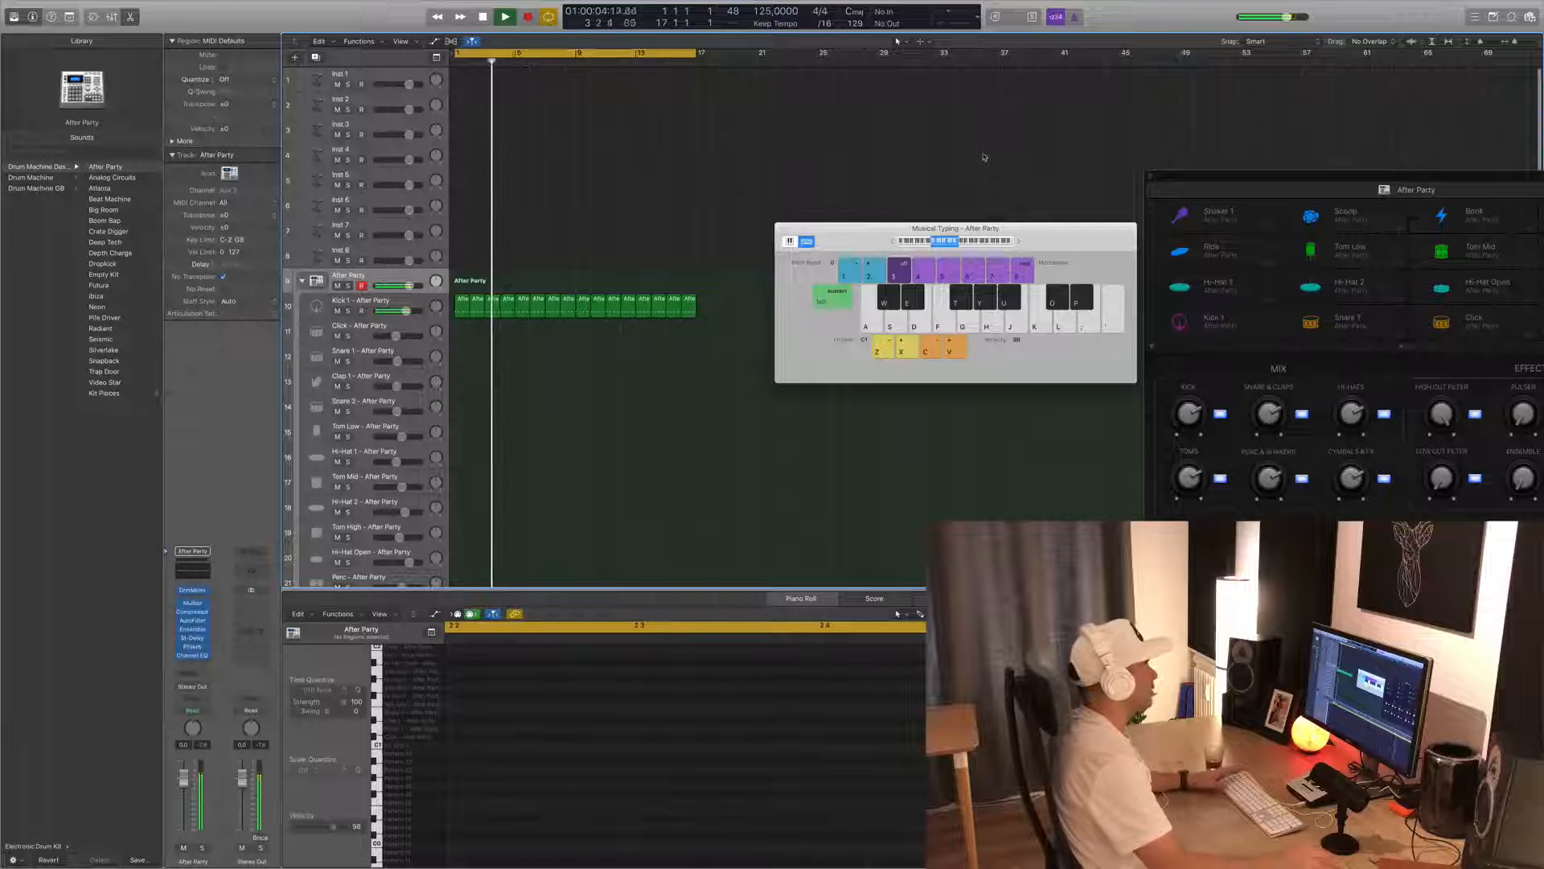
# - Stop playback and select the Perc - After Party track
pyautogui.press('space')
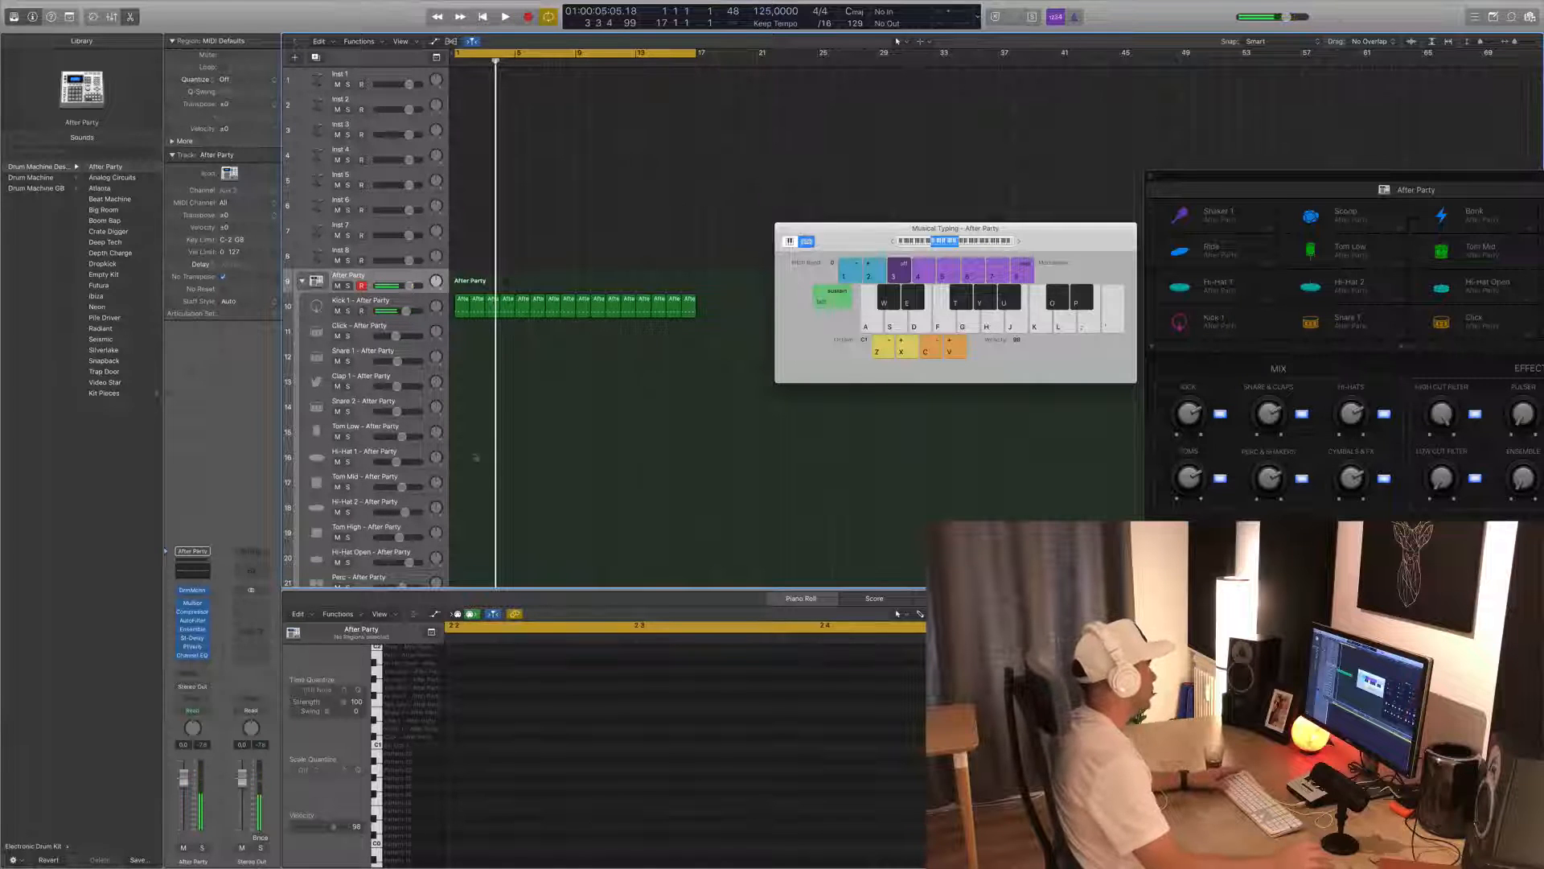
pyautogui.scroll(-5, 576, 401)
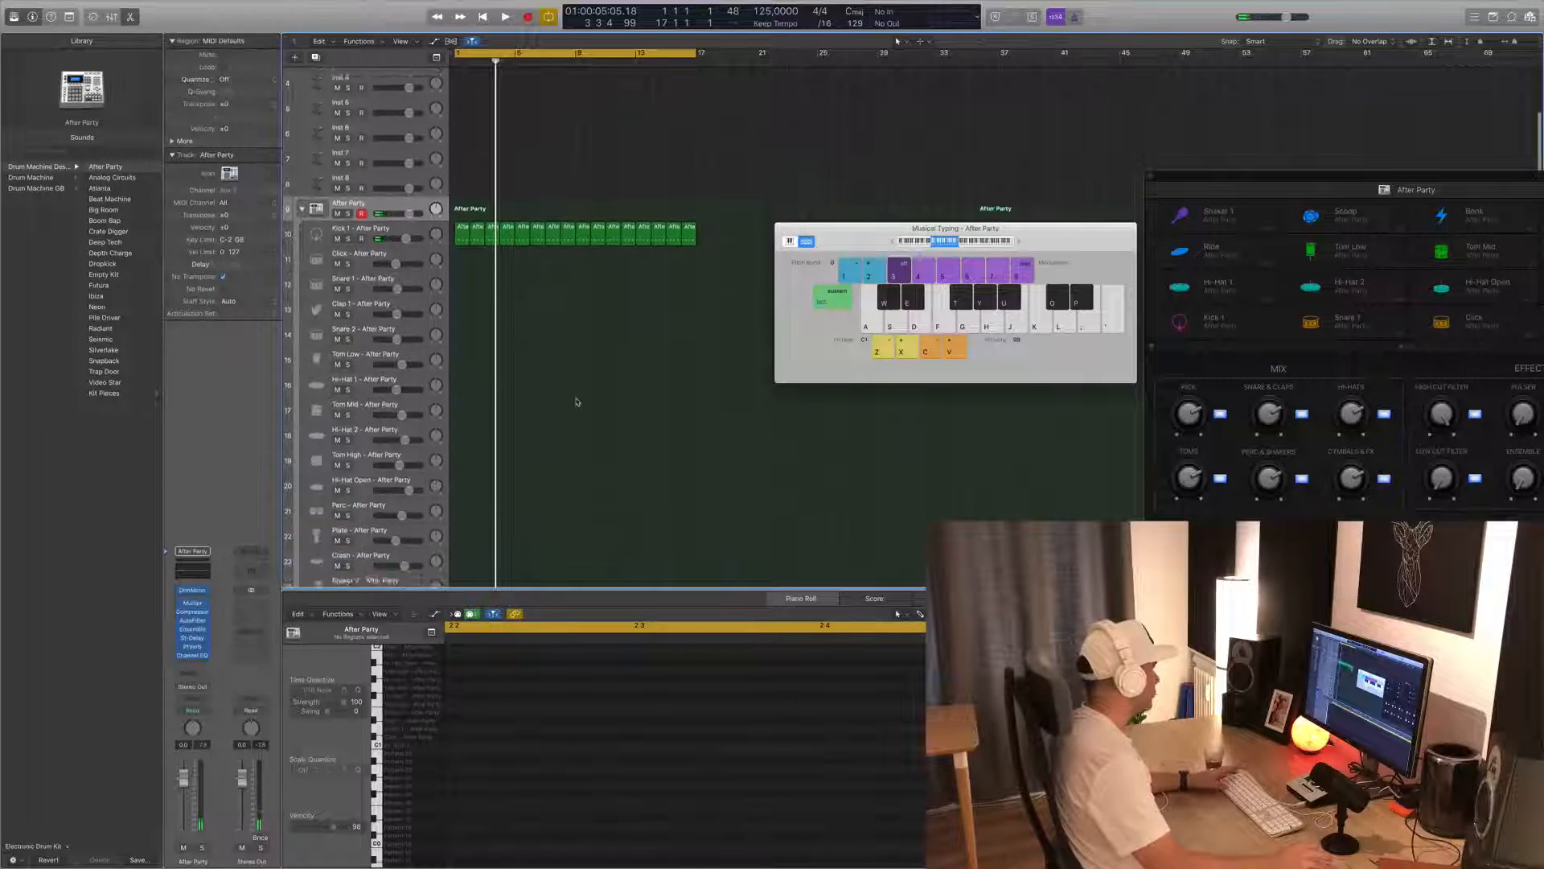
pyautogui.scroll(-1, 655, 389)
pyautogui.click(401, 439)
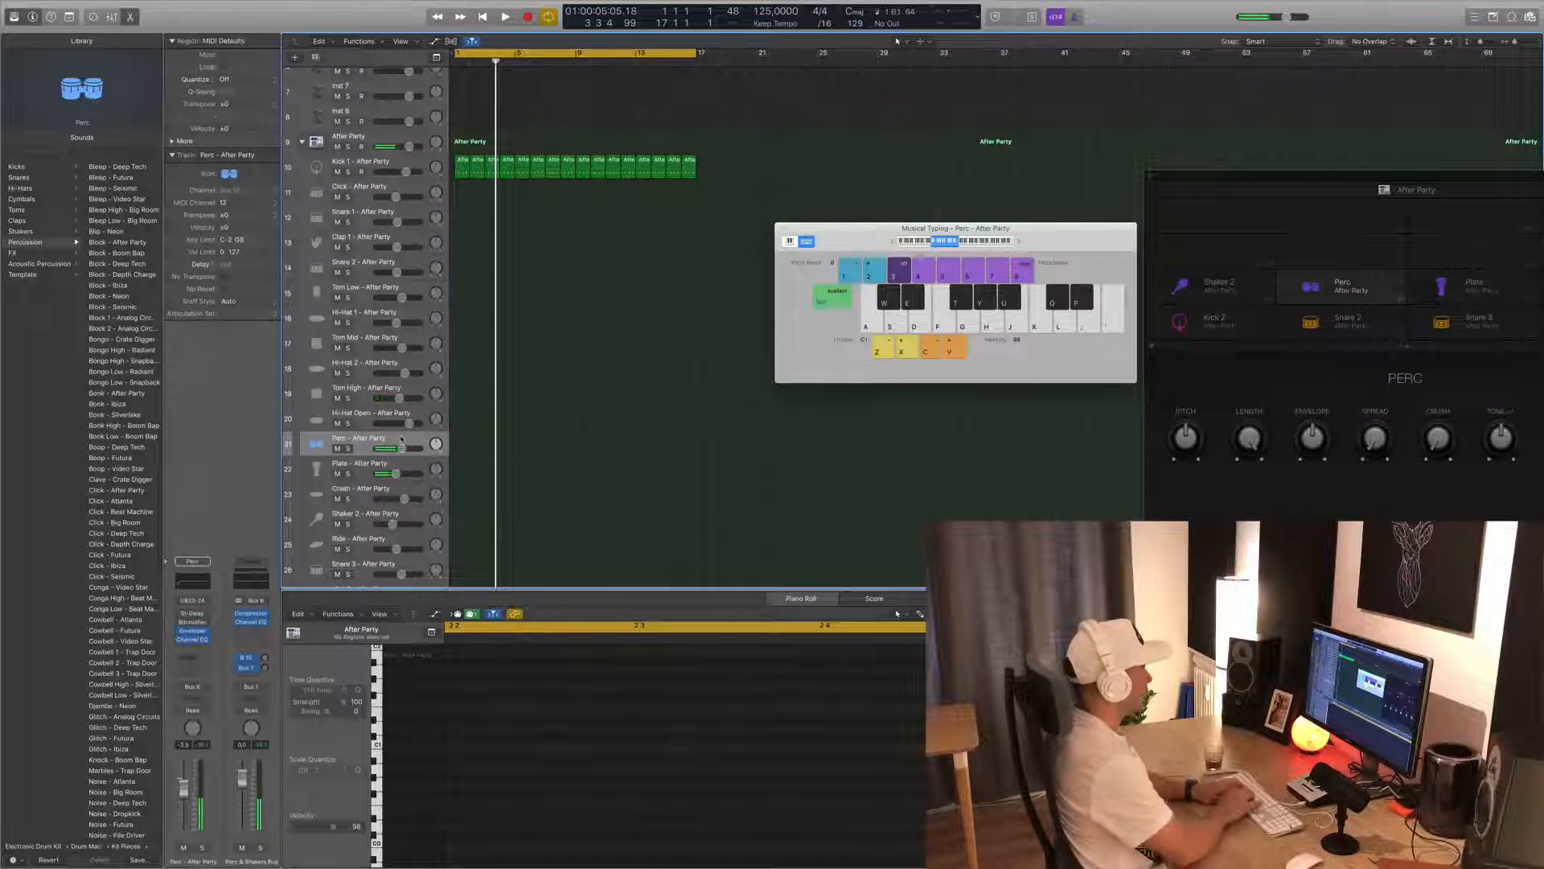
# - Play the kick loop from the start and try out a rhythm with the Perc sound using musical typing
pyautogui.press('Return')
pyautogui.press('space')
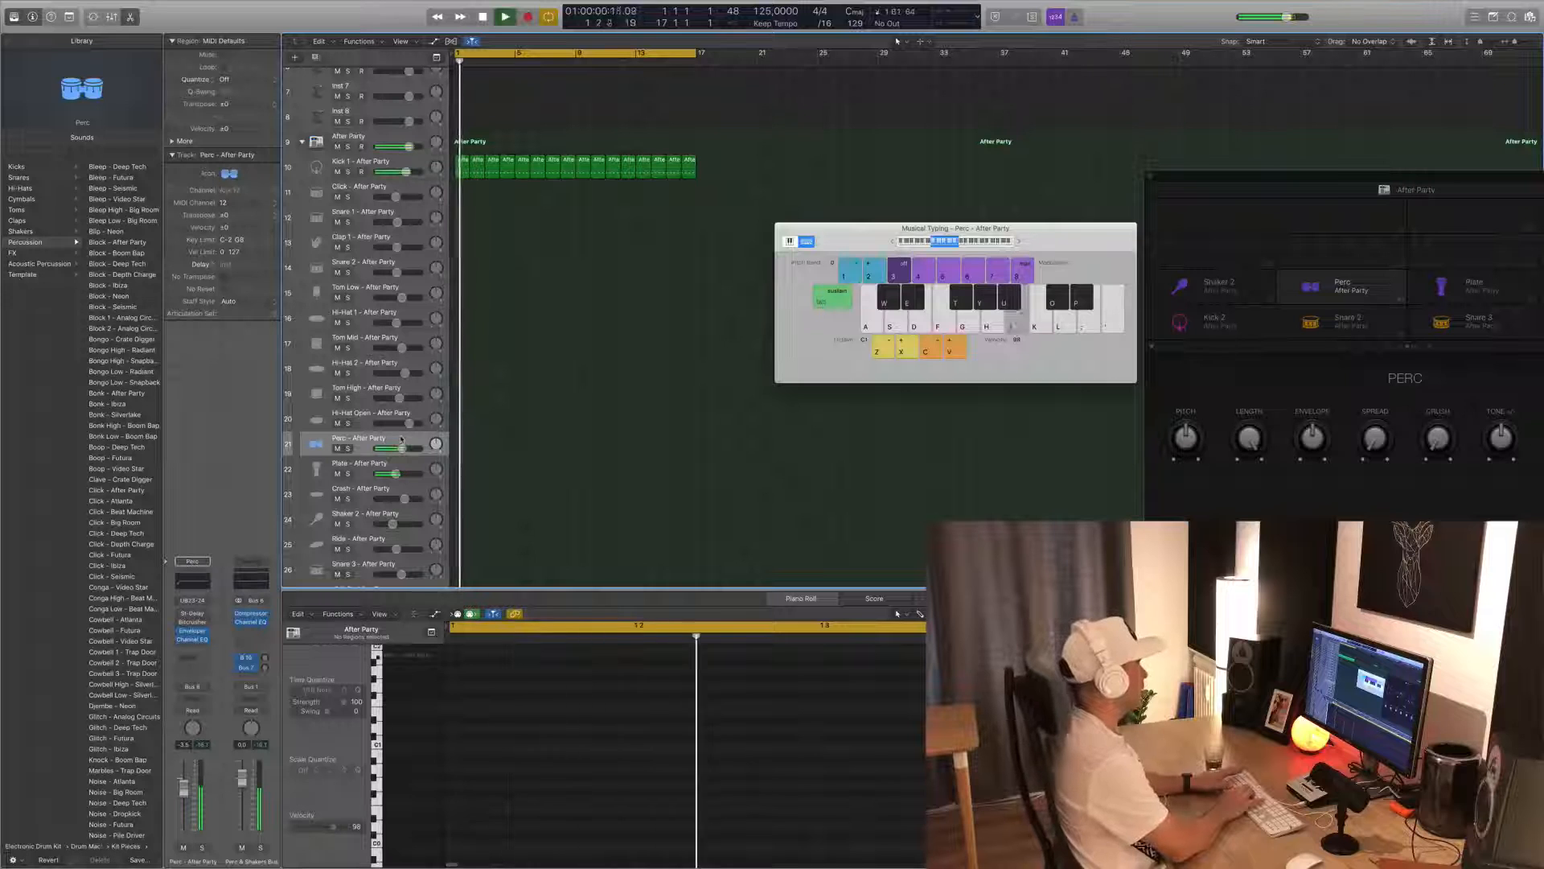
pyautogui.press('k')
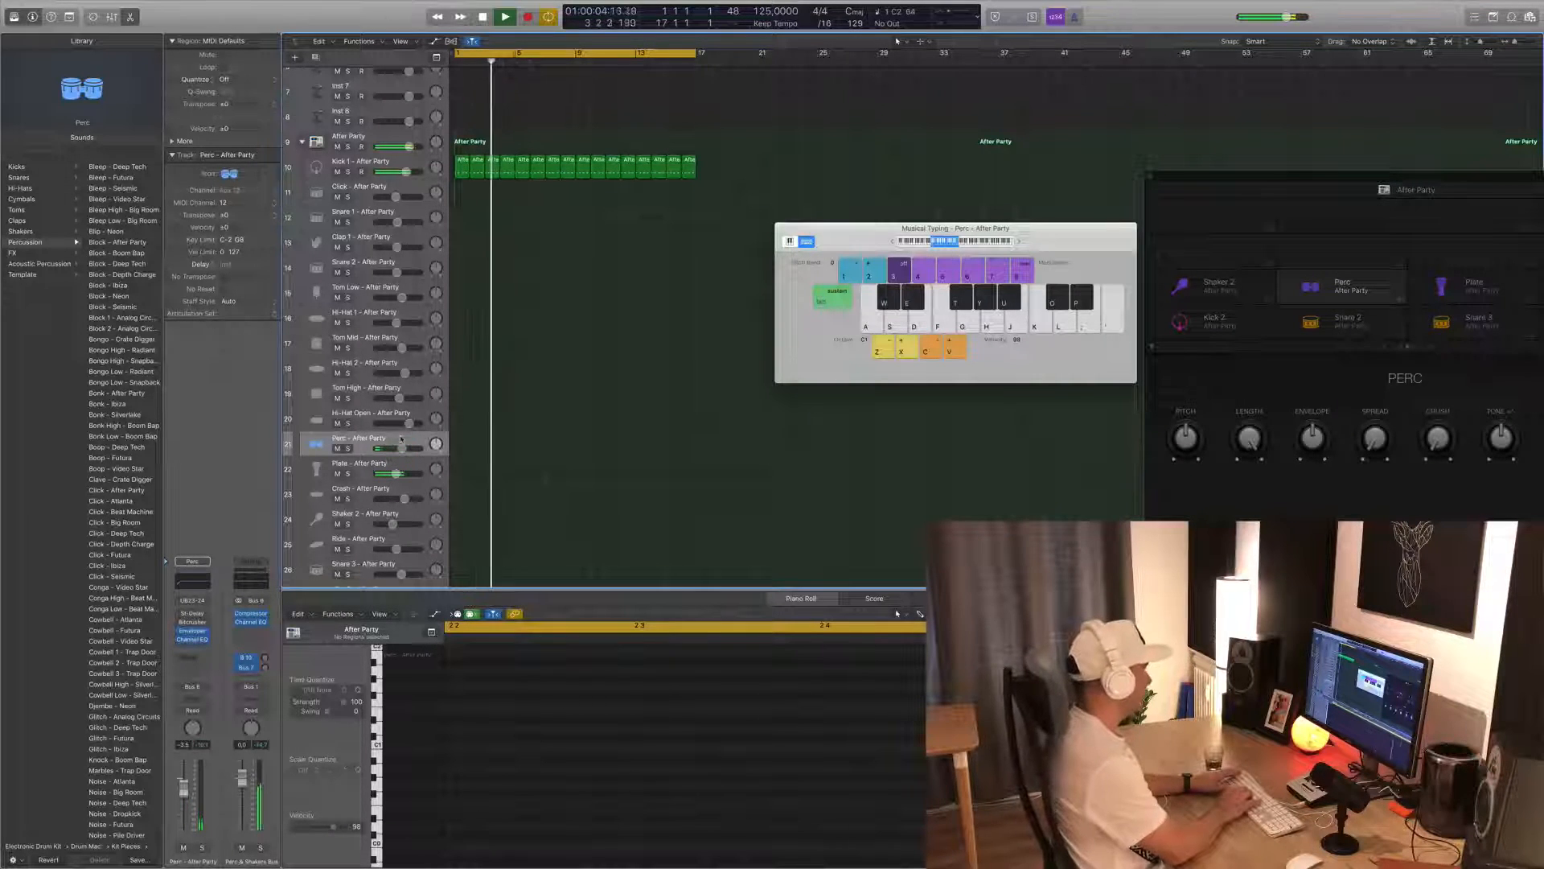
pyautogui.press('k')
pyautogui.press('k')
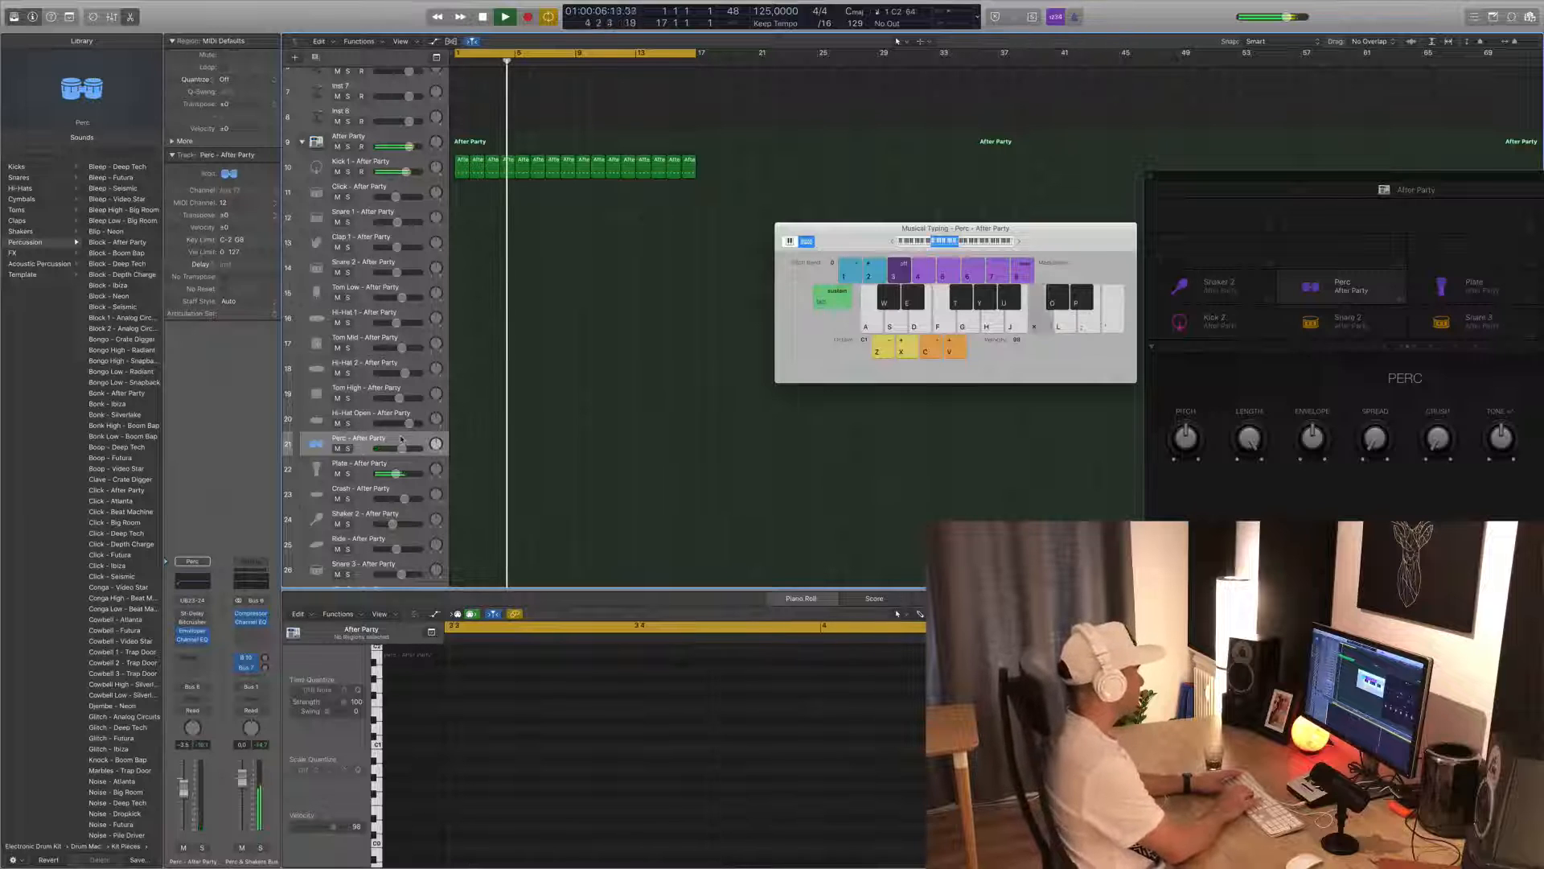
pyautogui.press('space')
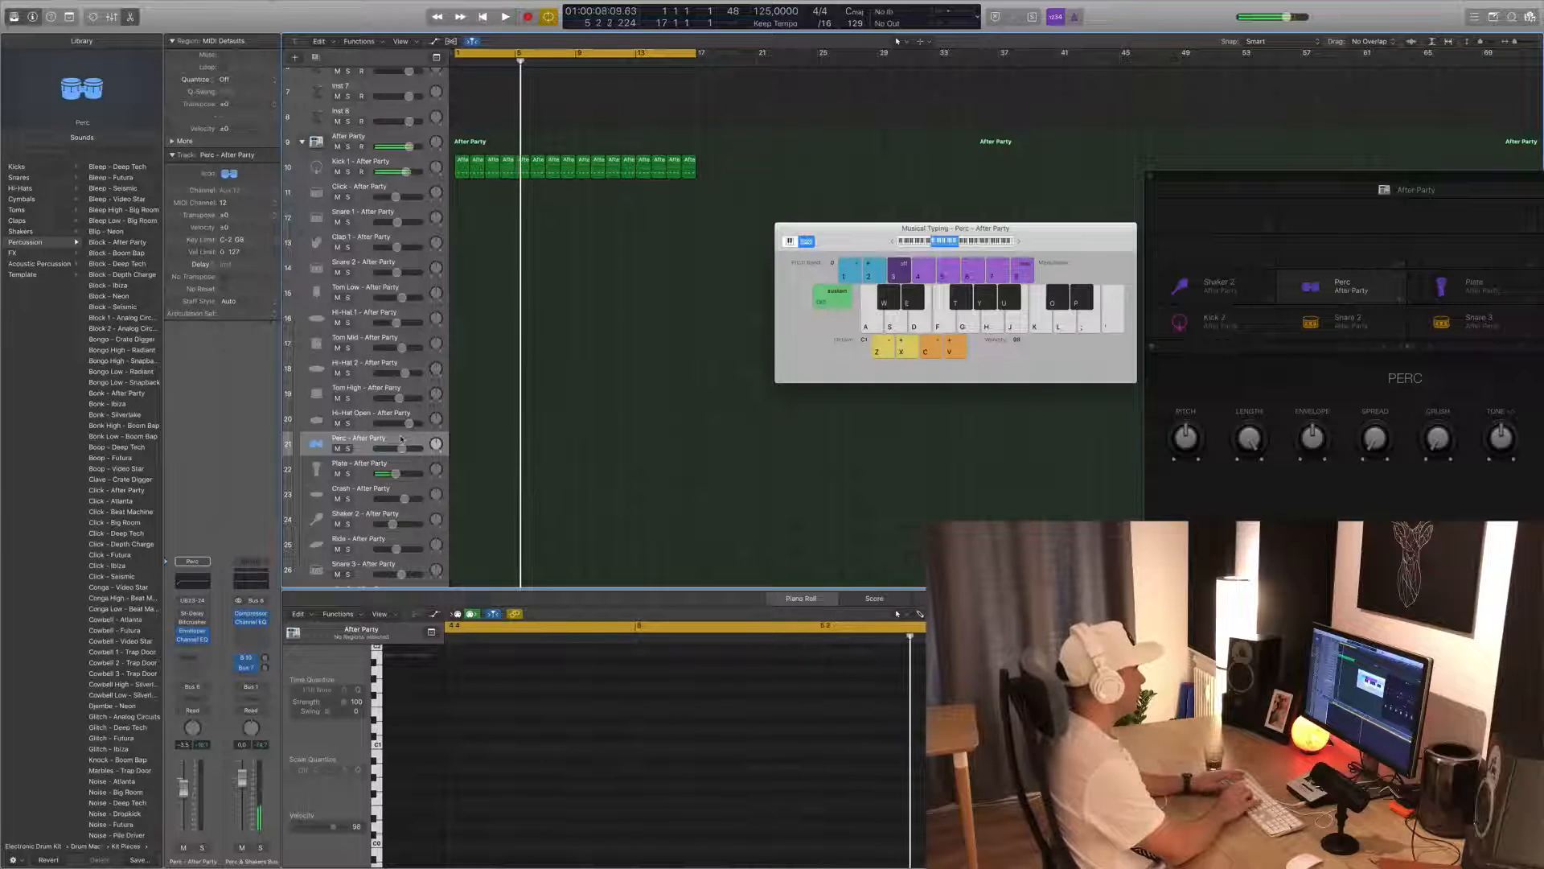
# - Record a repeating single-note percussion pattern on the Perc track over the first four bars of the kick loop
pyautogui.press('r')
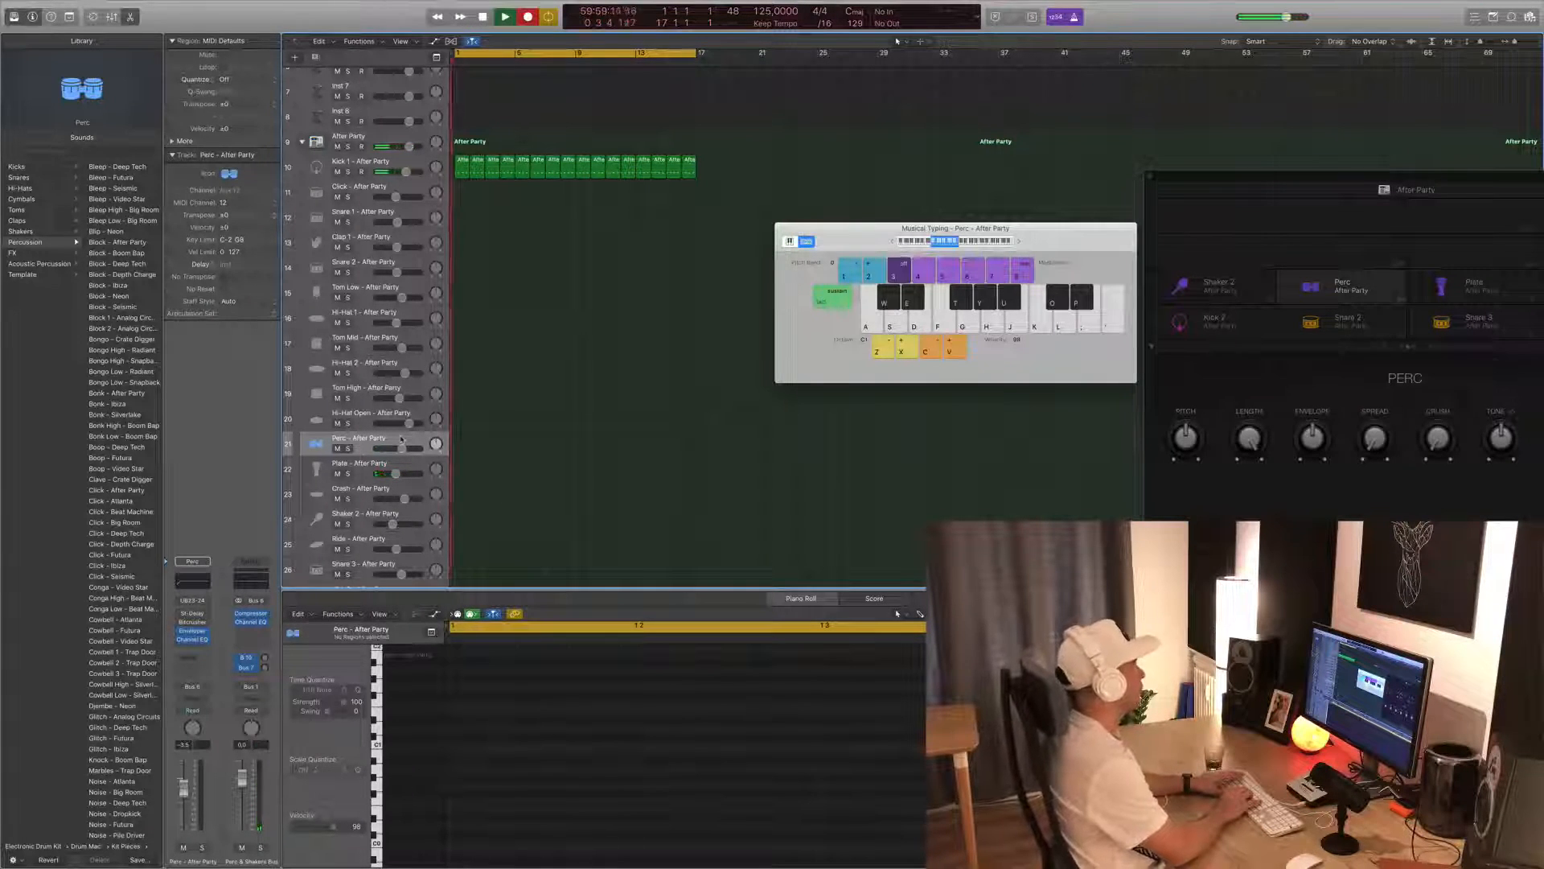
pyautogui.press('k')
pyautogui.press('k')
pyautogui.press('k')
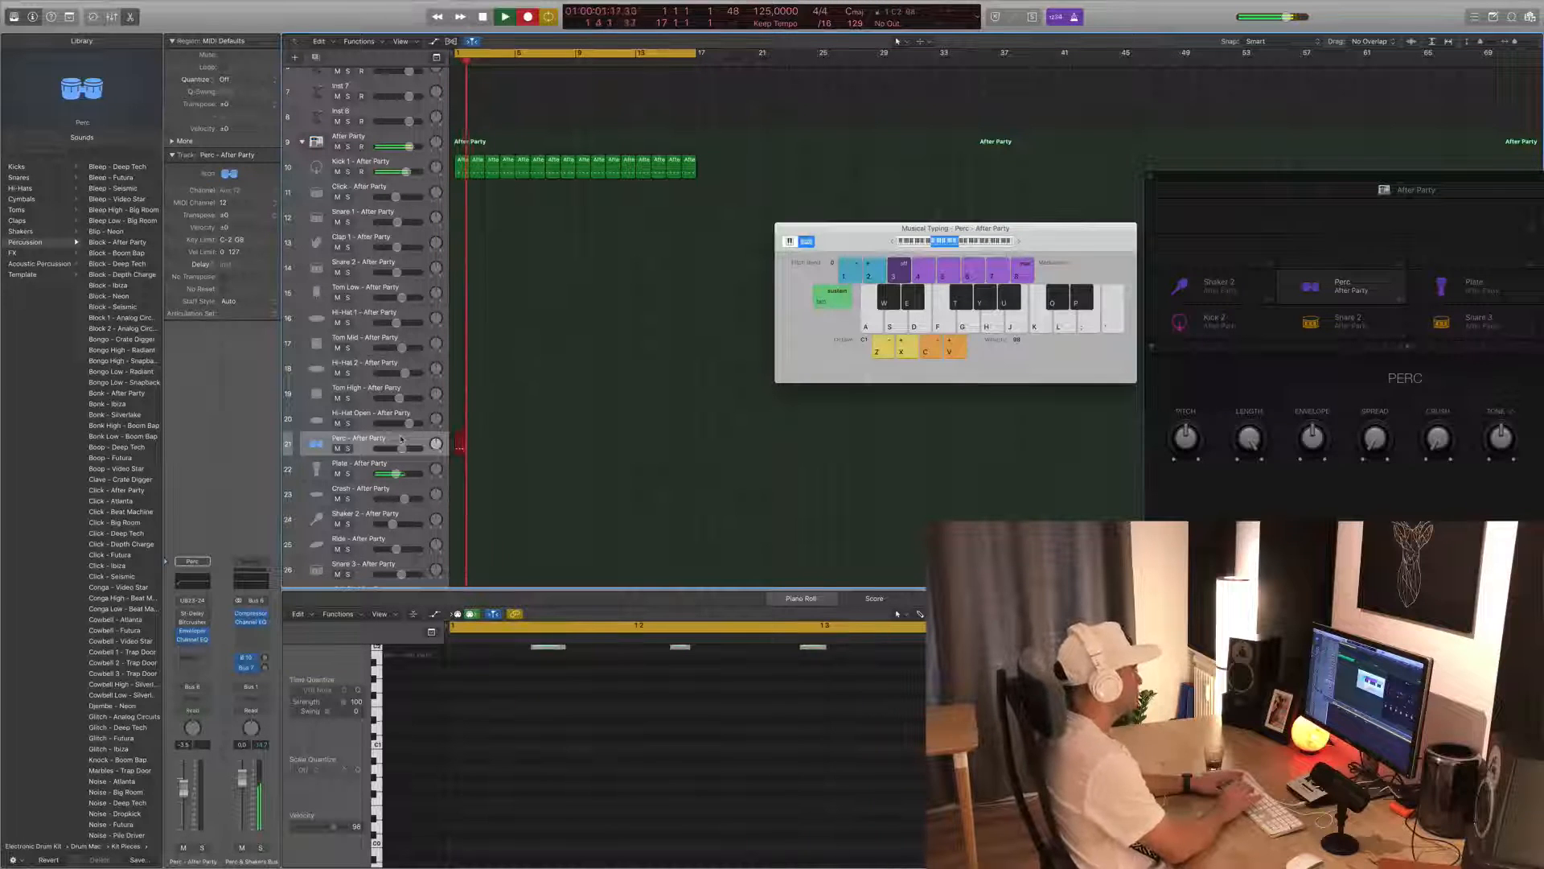
pyautogui.press('k')
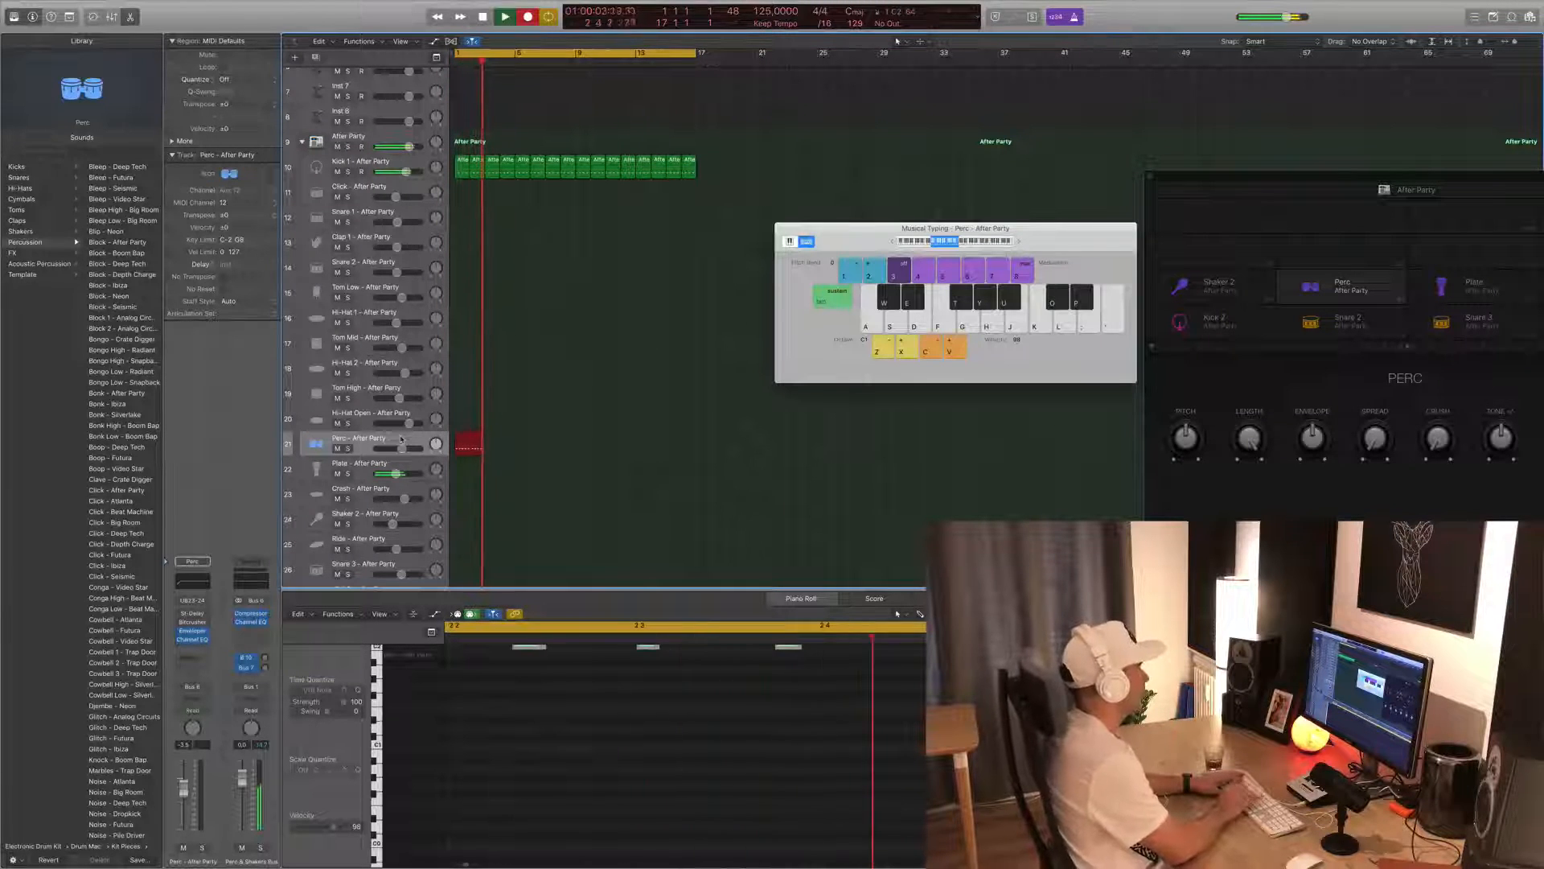
pyautogui.press('k')
pyautogui.press('k')
pyautogui.press('k')
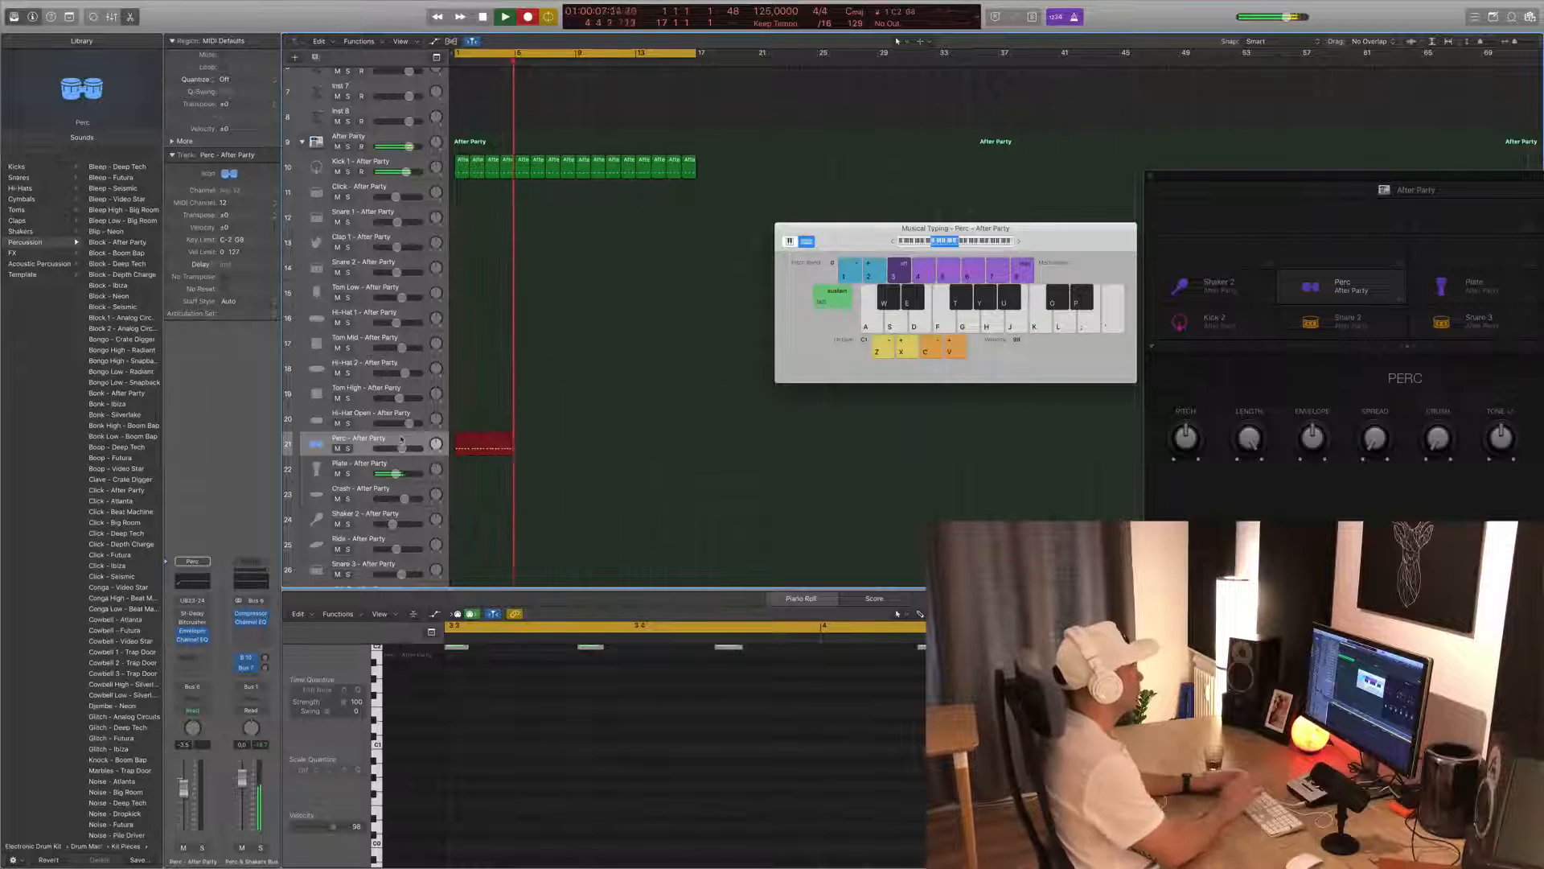
pyautogui.press('space')
# - Quantize all notes of the recorded Perc region to 1/16 notes and check the timing in playback
pyautogui.press('space')
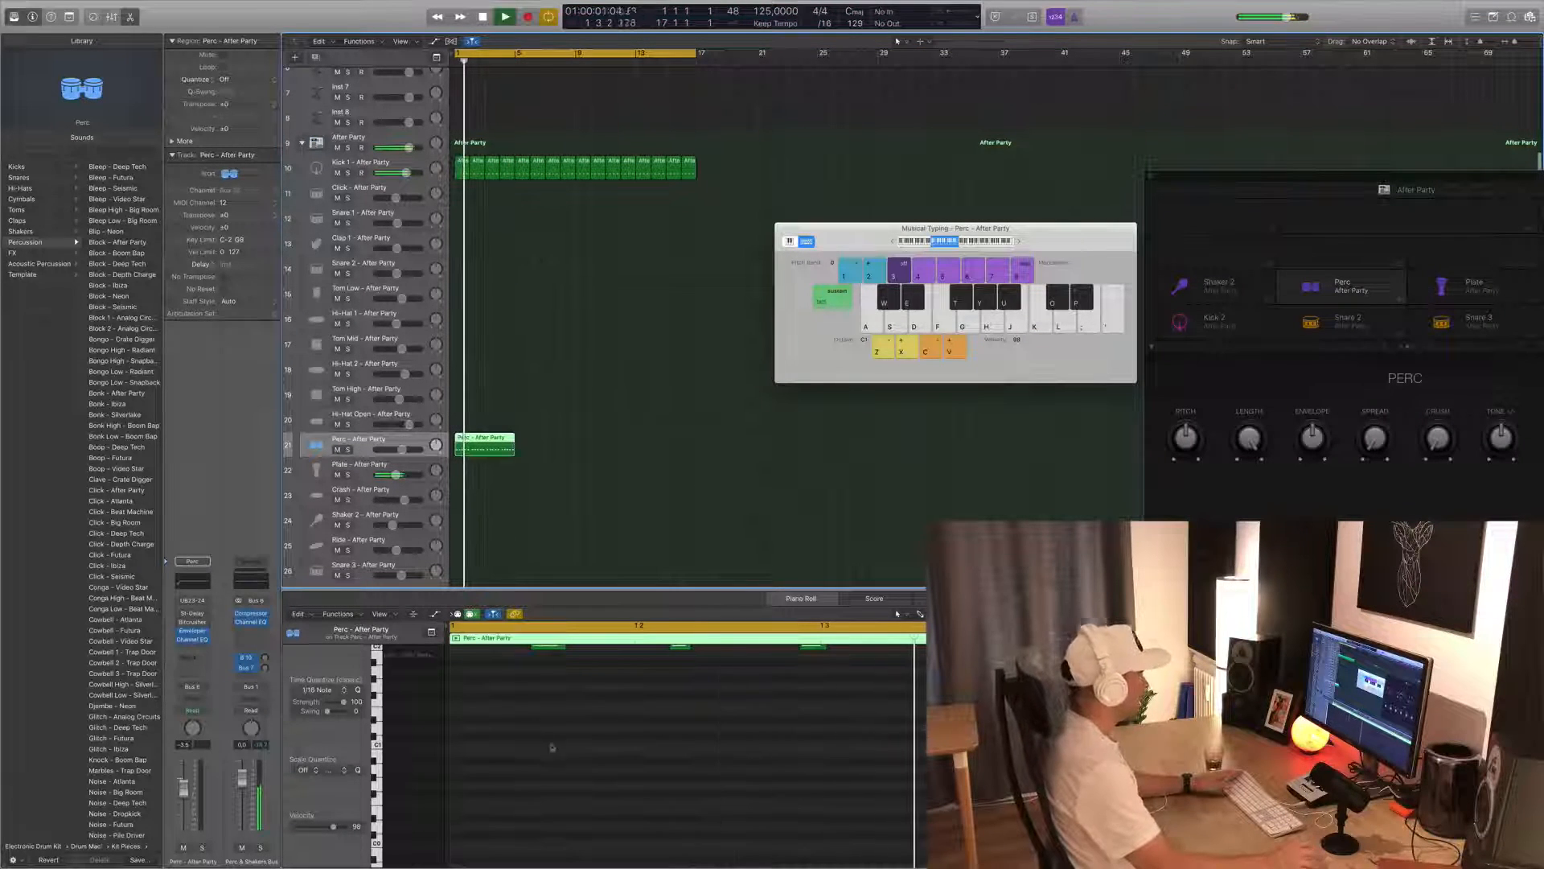
pyautogui.press('space')
pyautogui.scroll(3, 563, 735)
pyautogui.click(654, 690)
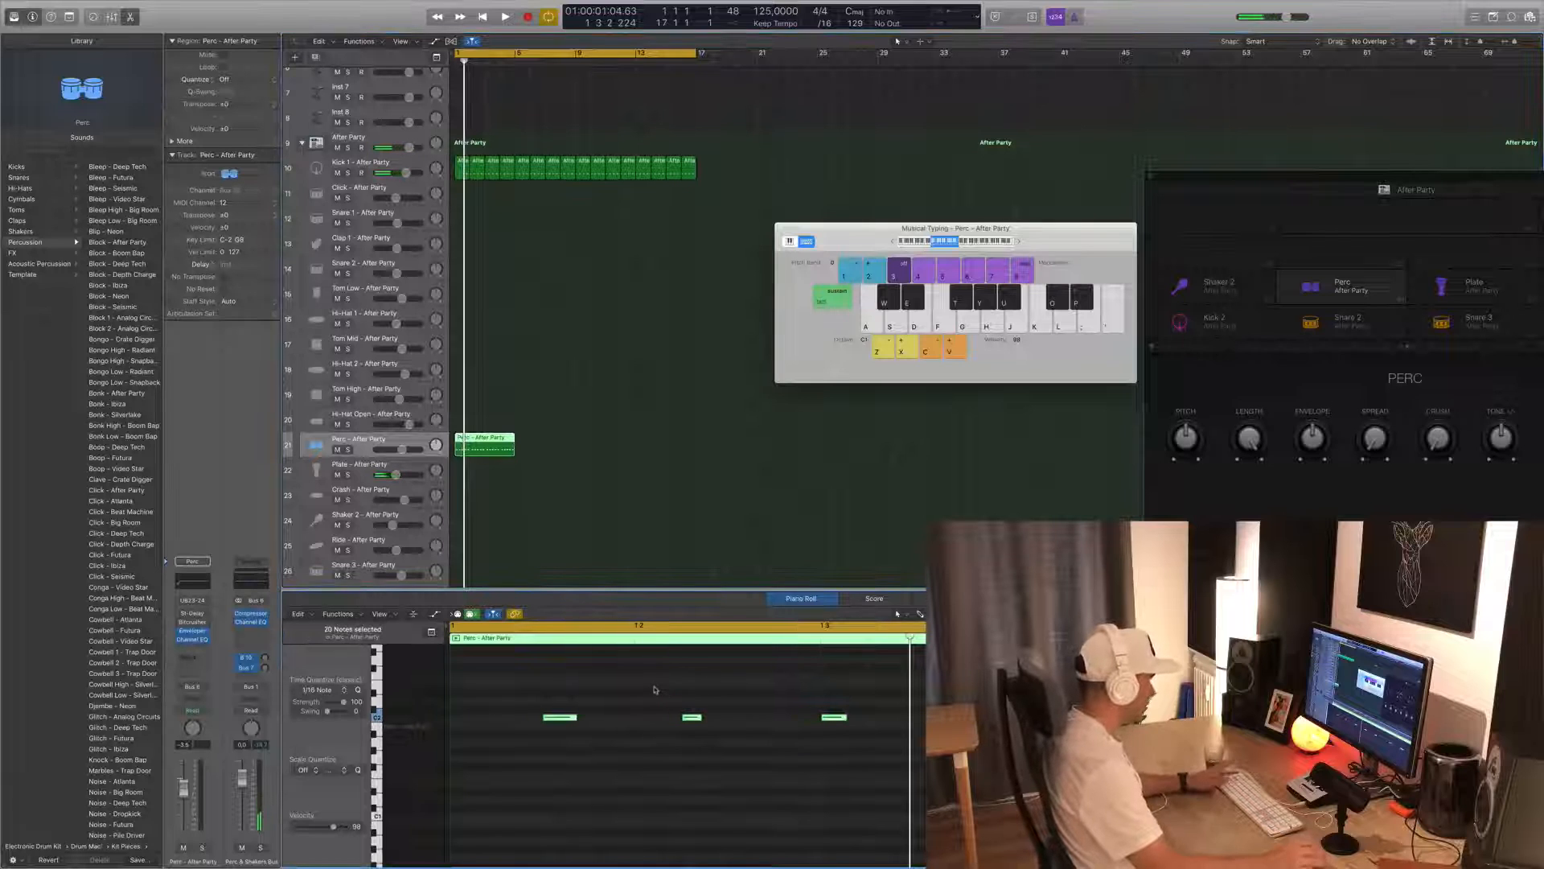
pyautogui.press('space')
pyautogui.press('super+Left')
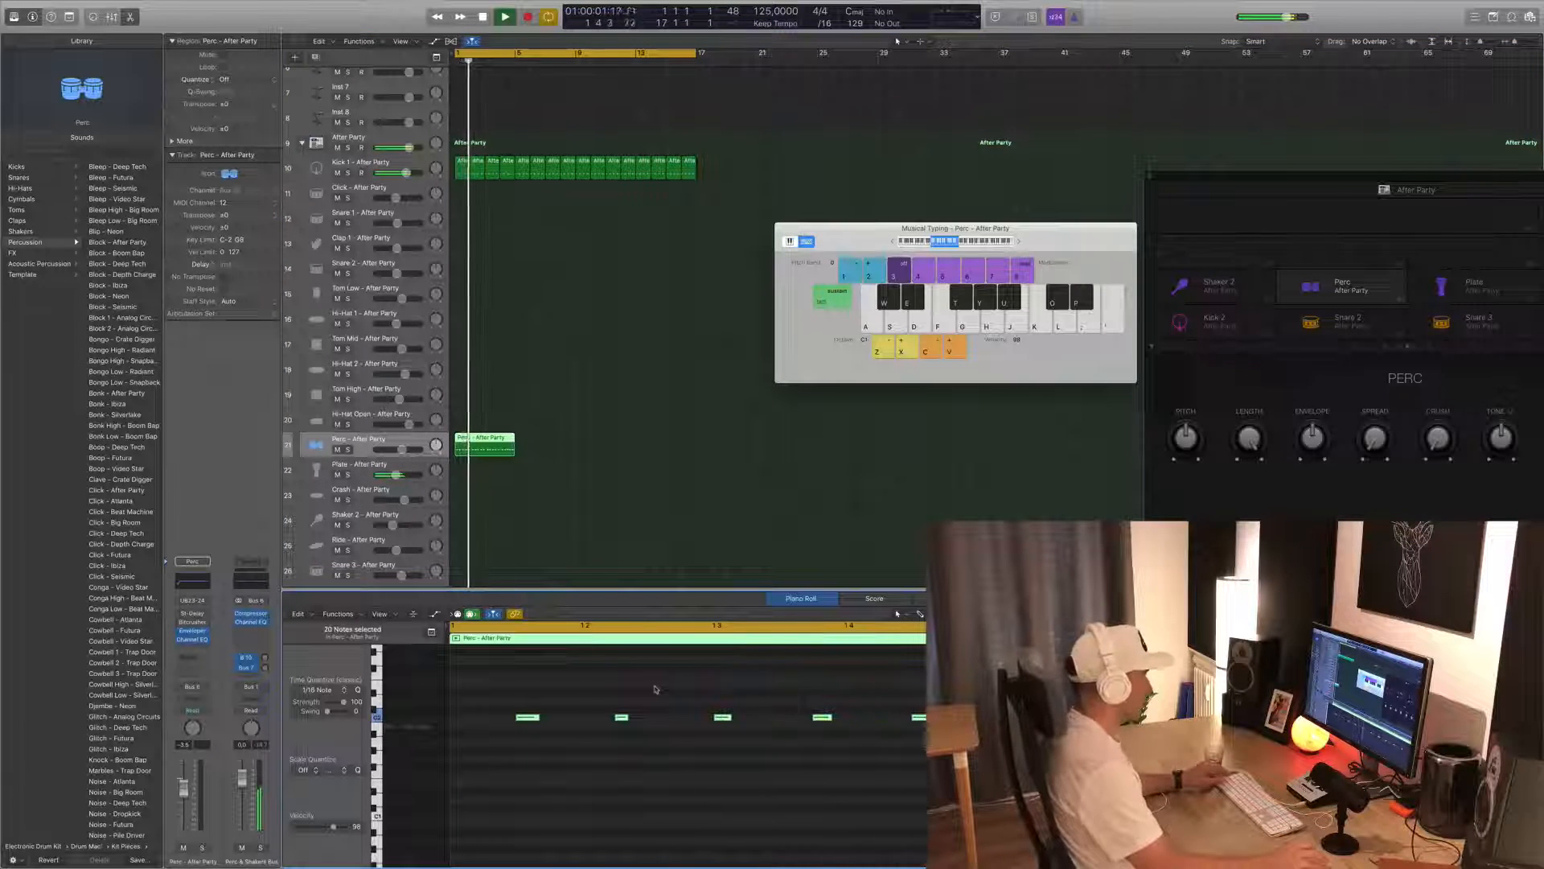
pyautogui.press('super+Left')
pyautogui.press('space')
pyautogui.press('space')
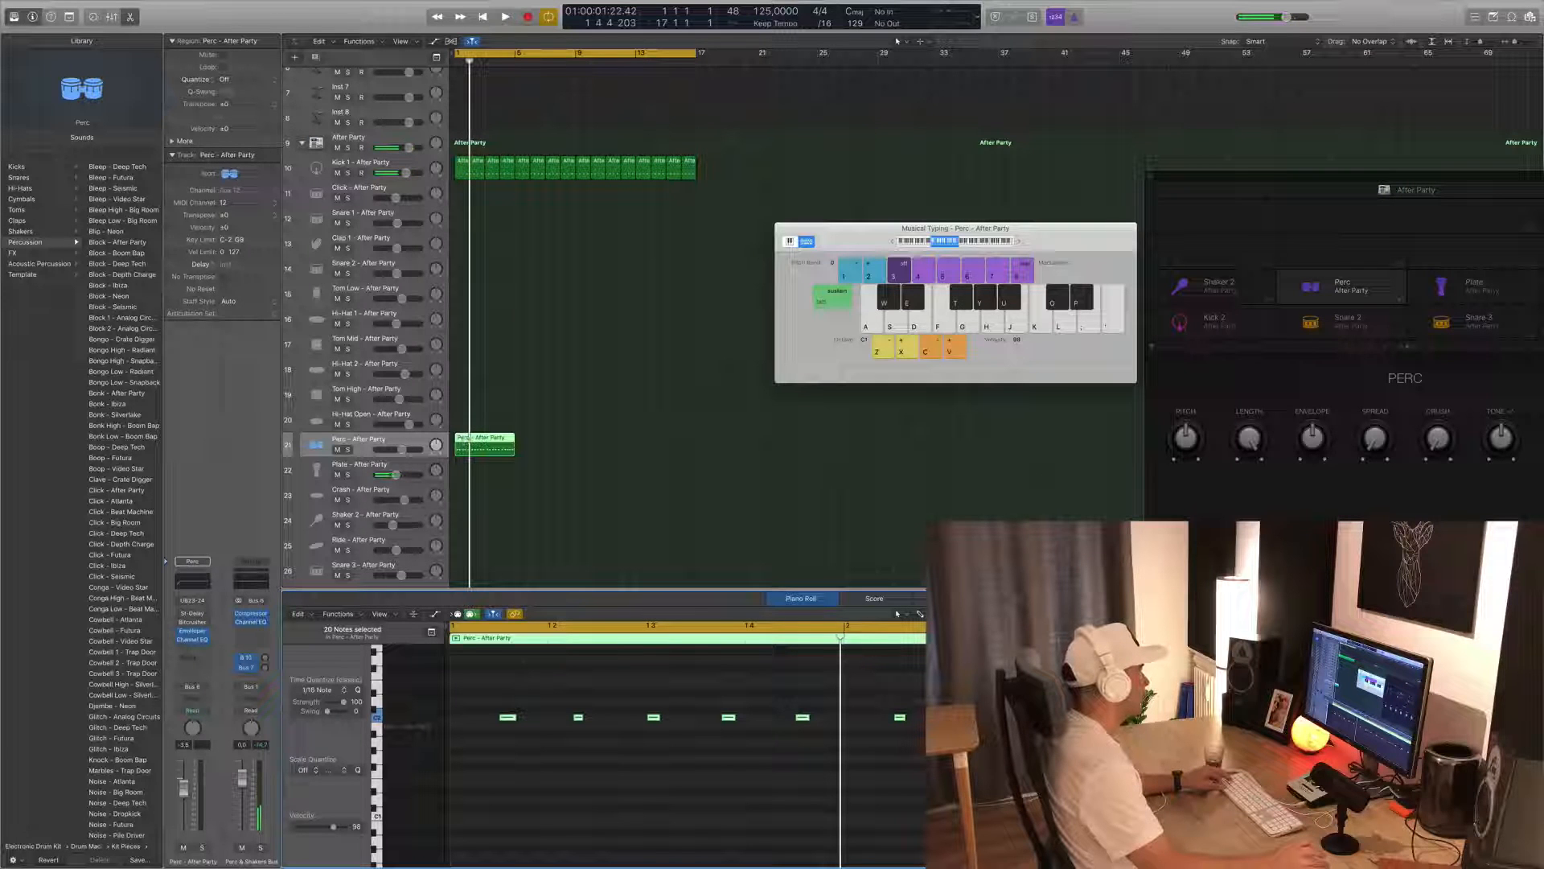
# - Split the Perc region after its first bar, delete the remainder and play back the one-bar loop
pyautogui.doubleClick(470, 449)
pyautogui.press('Delete')
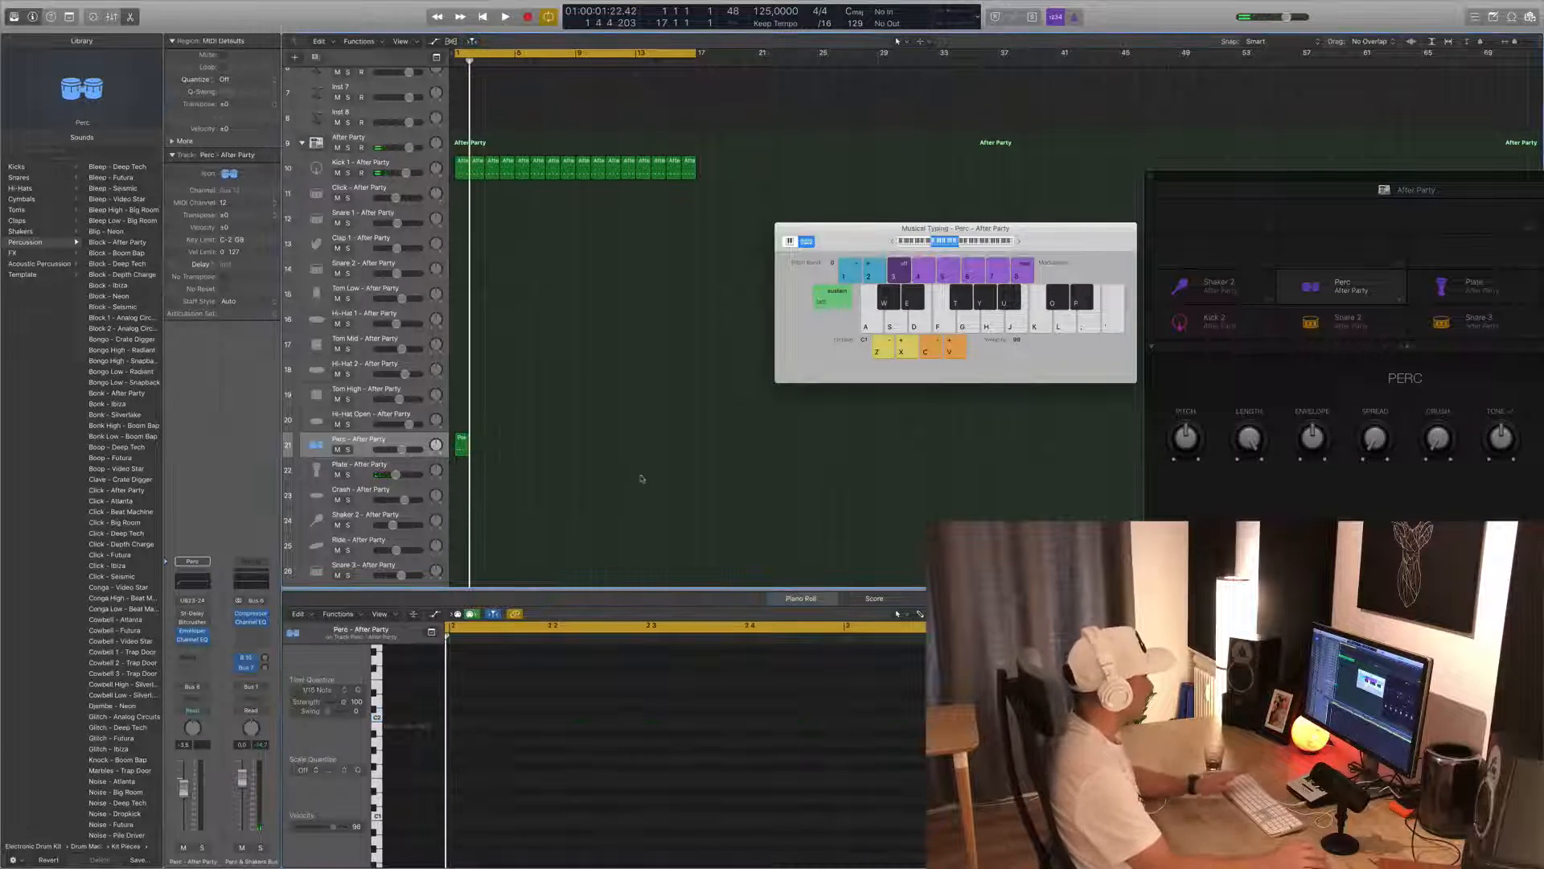
pyautogui.press('space')
pyautogui.press('space')
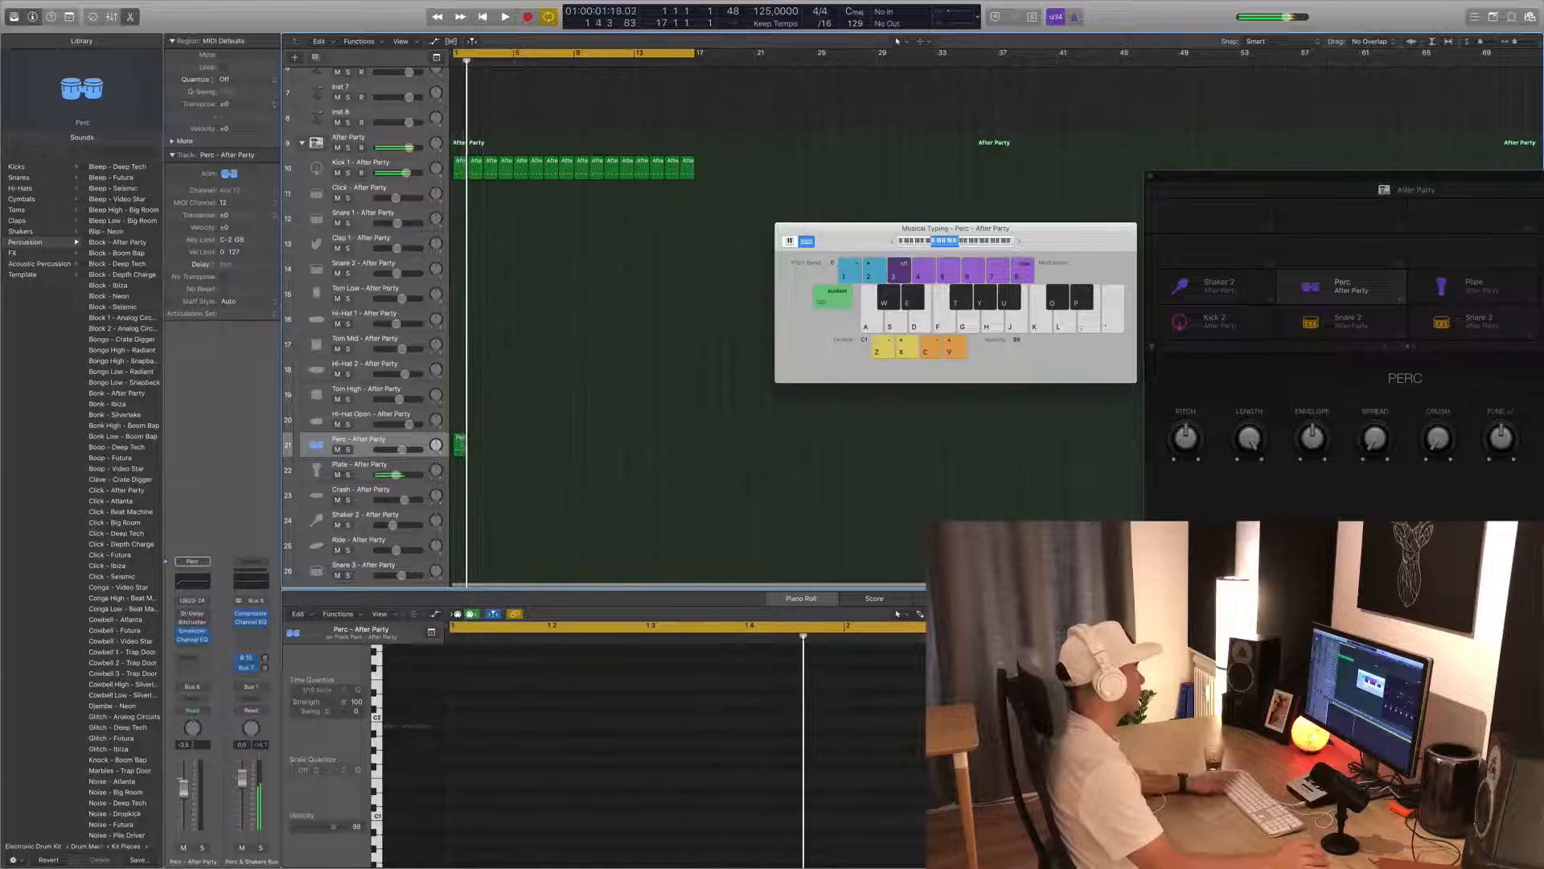
# - Move the one-bar Perc region to the Plate track and duplicate it to fill the 16 bars alongside the kick
pyautogui.moveTo(460, 444); pyautogui.dragTo(567, 468)
pyautogui.press('space')
pyautogui.press('space')
pyautogui.click(479, 469)
pyautogui.click(460, 465)
pyautogui.press('space')
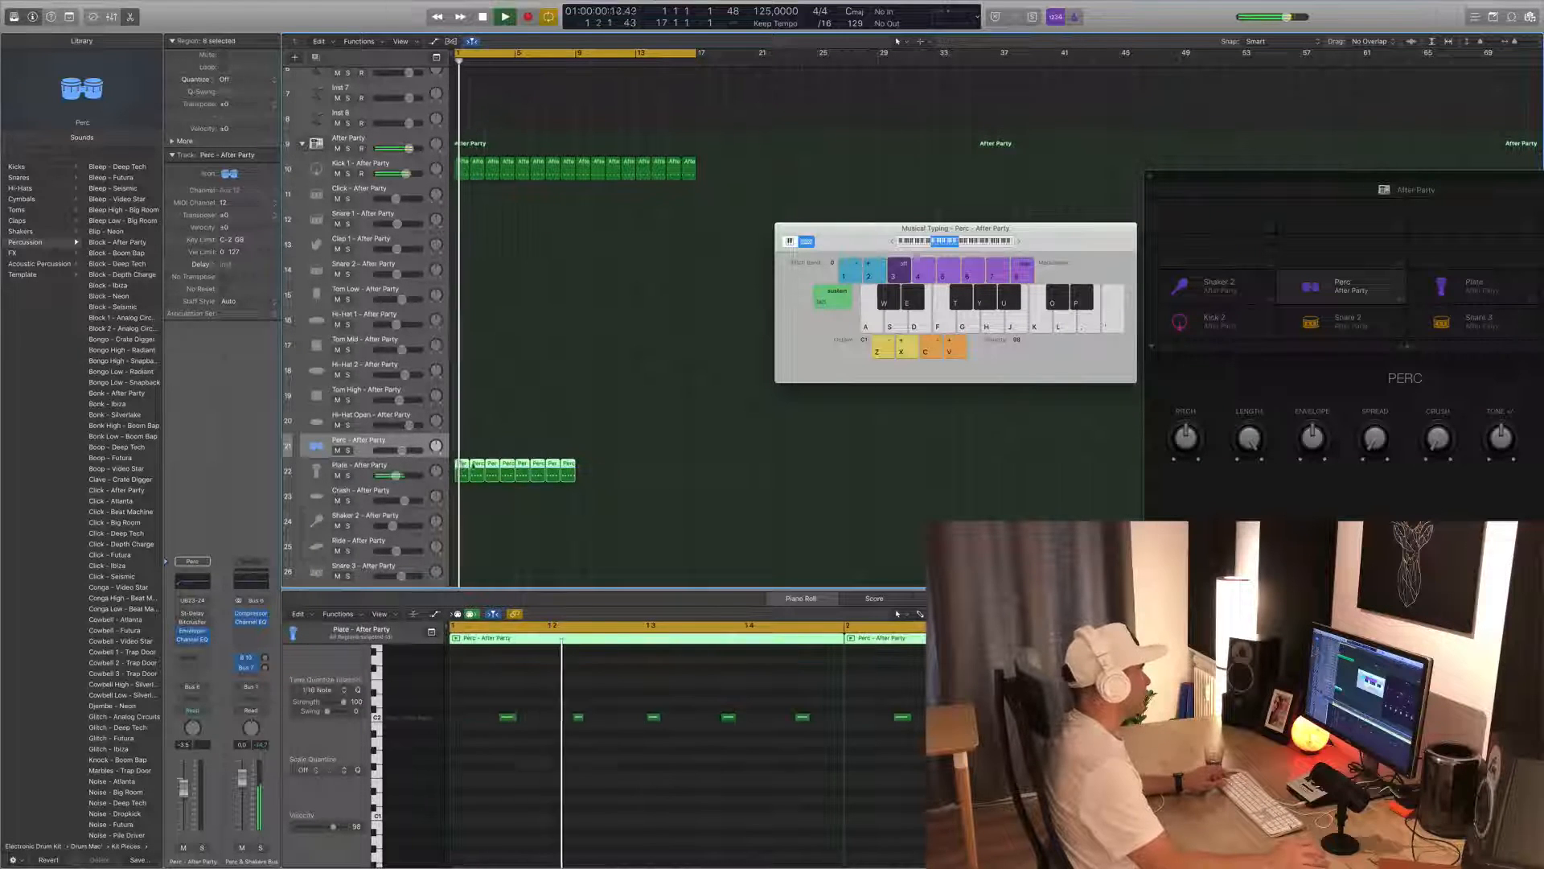
pyautogui.moveTo(461, 468); pyautogui.dragTo(584, 473)
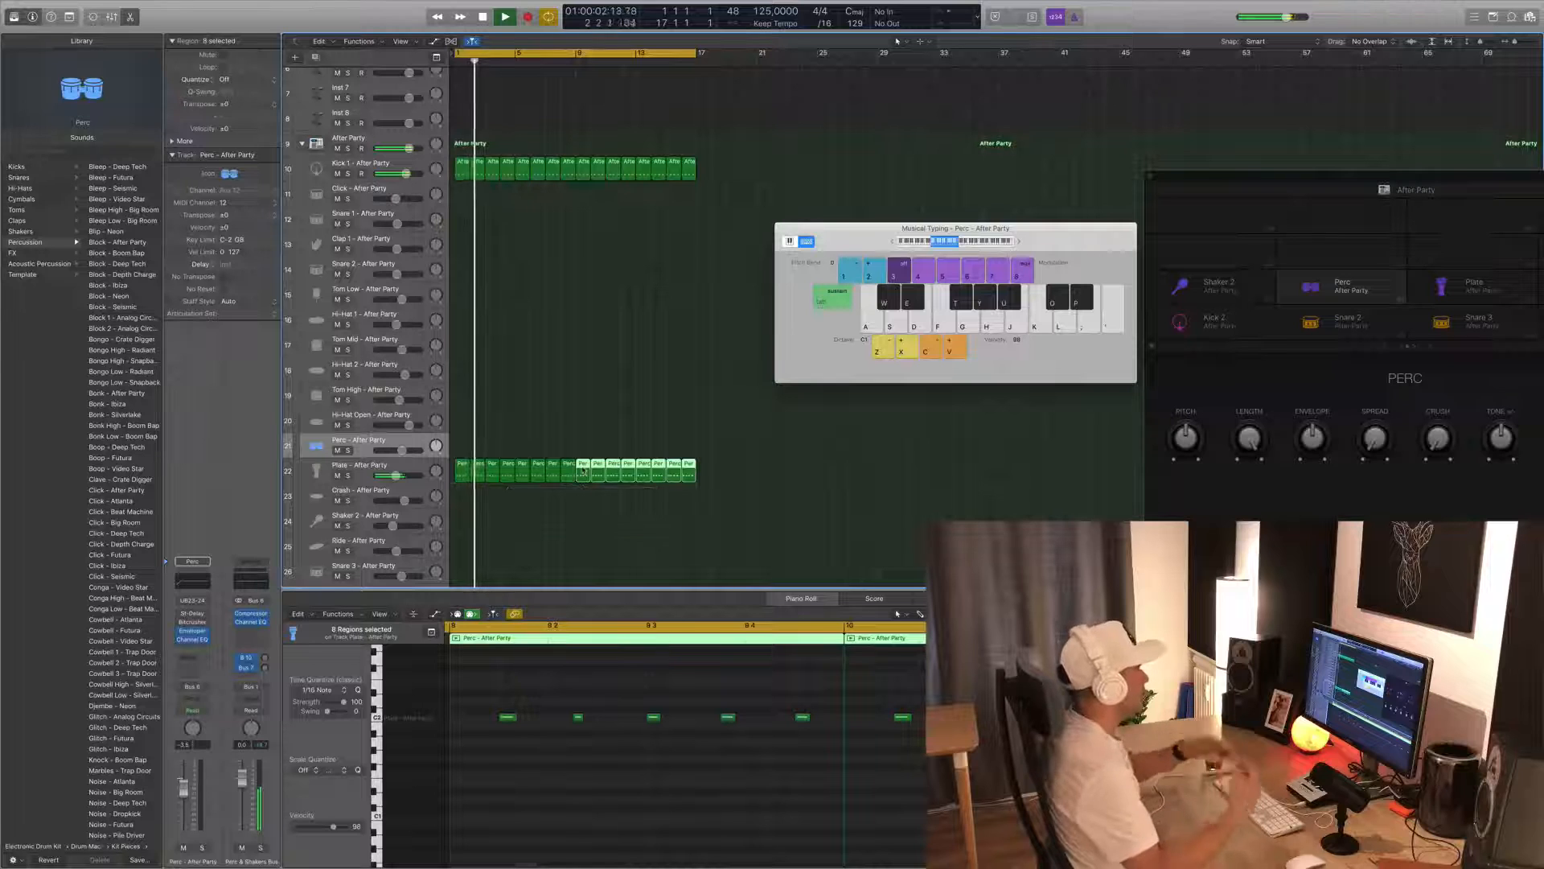
pyautogui.click(571, 515)
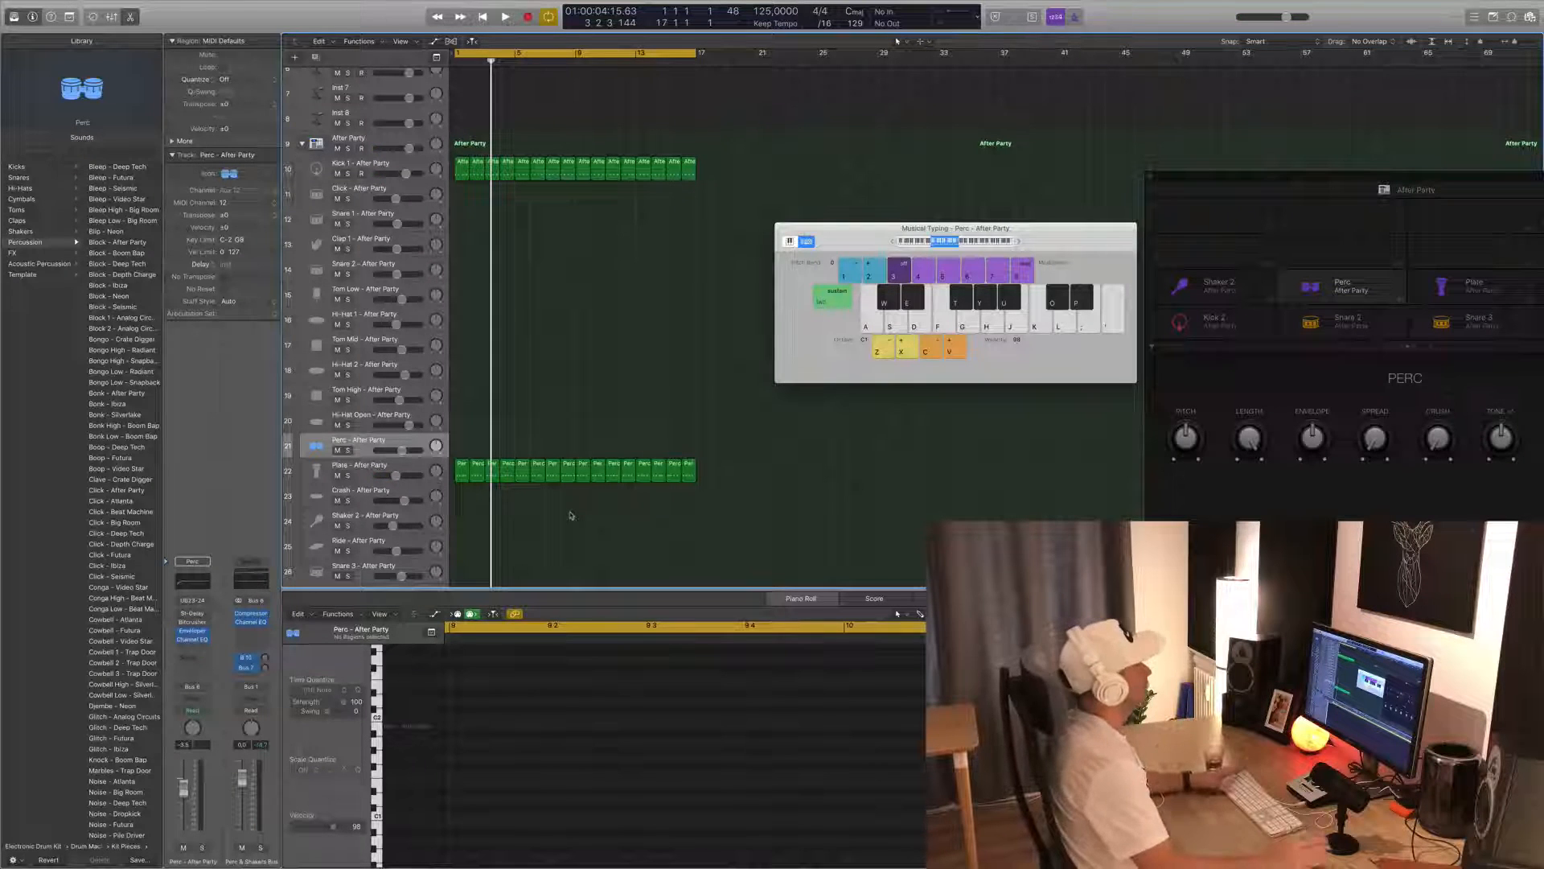
# - Play the kick and percussion loop from the start and try out a second rhythm on the Perc track
pyautogui.press('space')
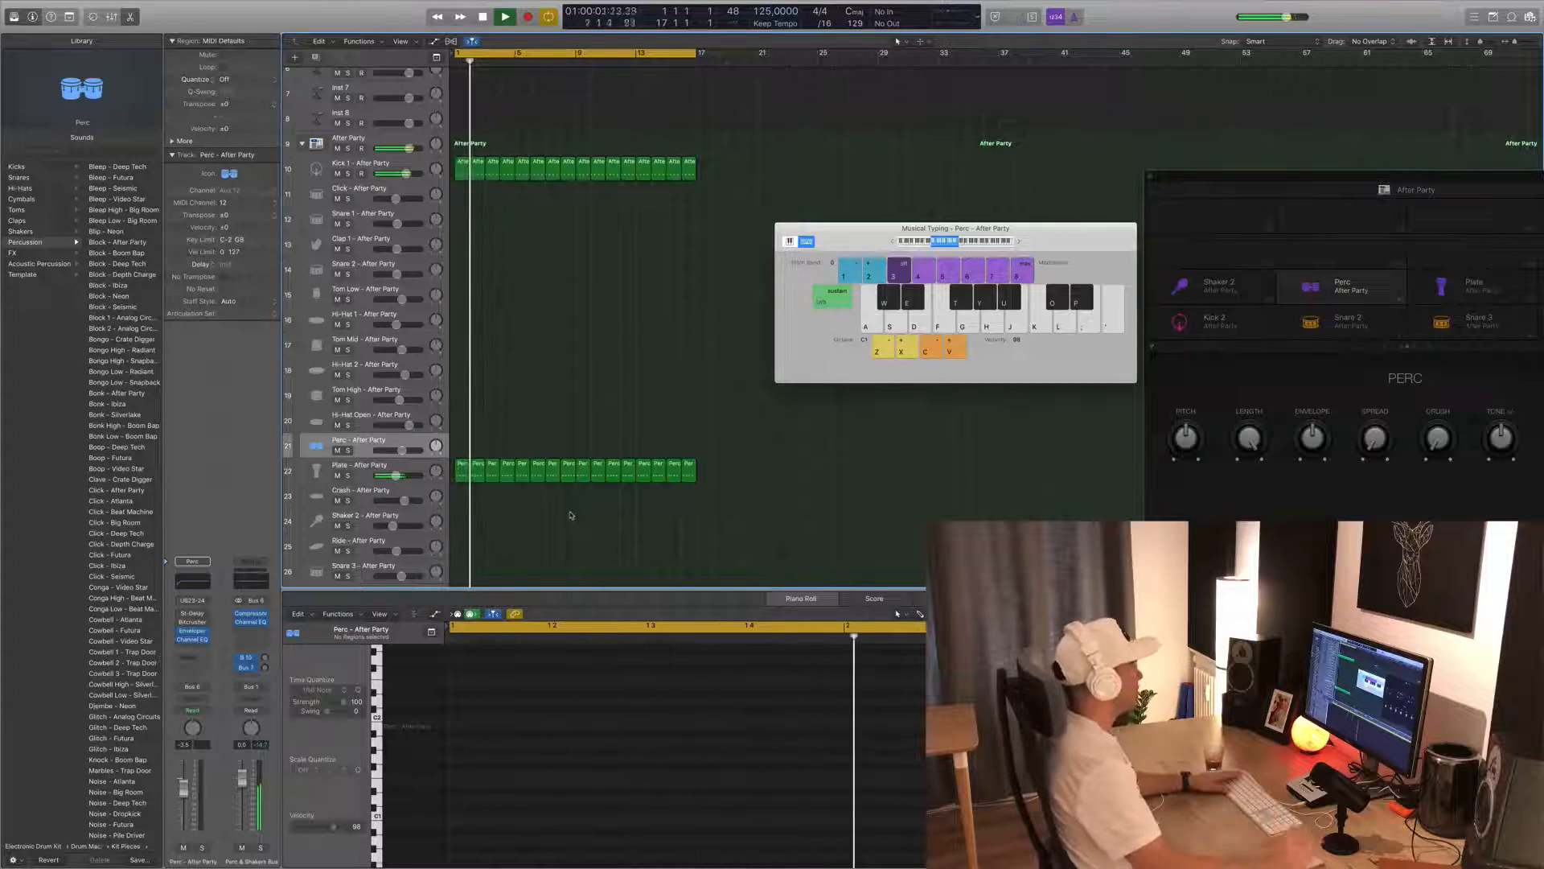
pyautogui.press('space')
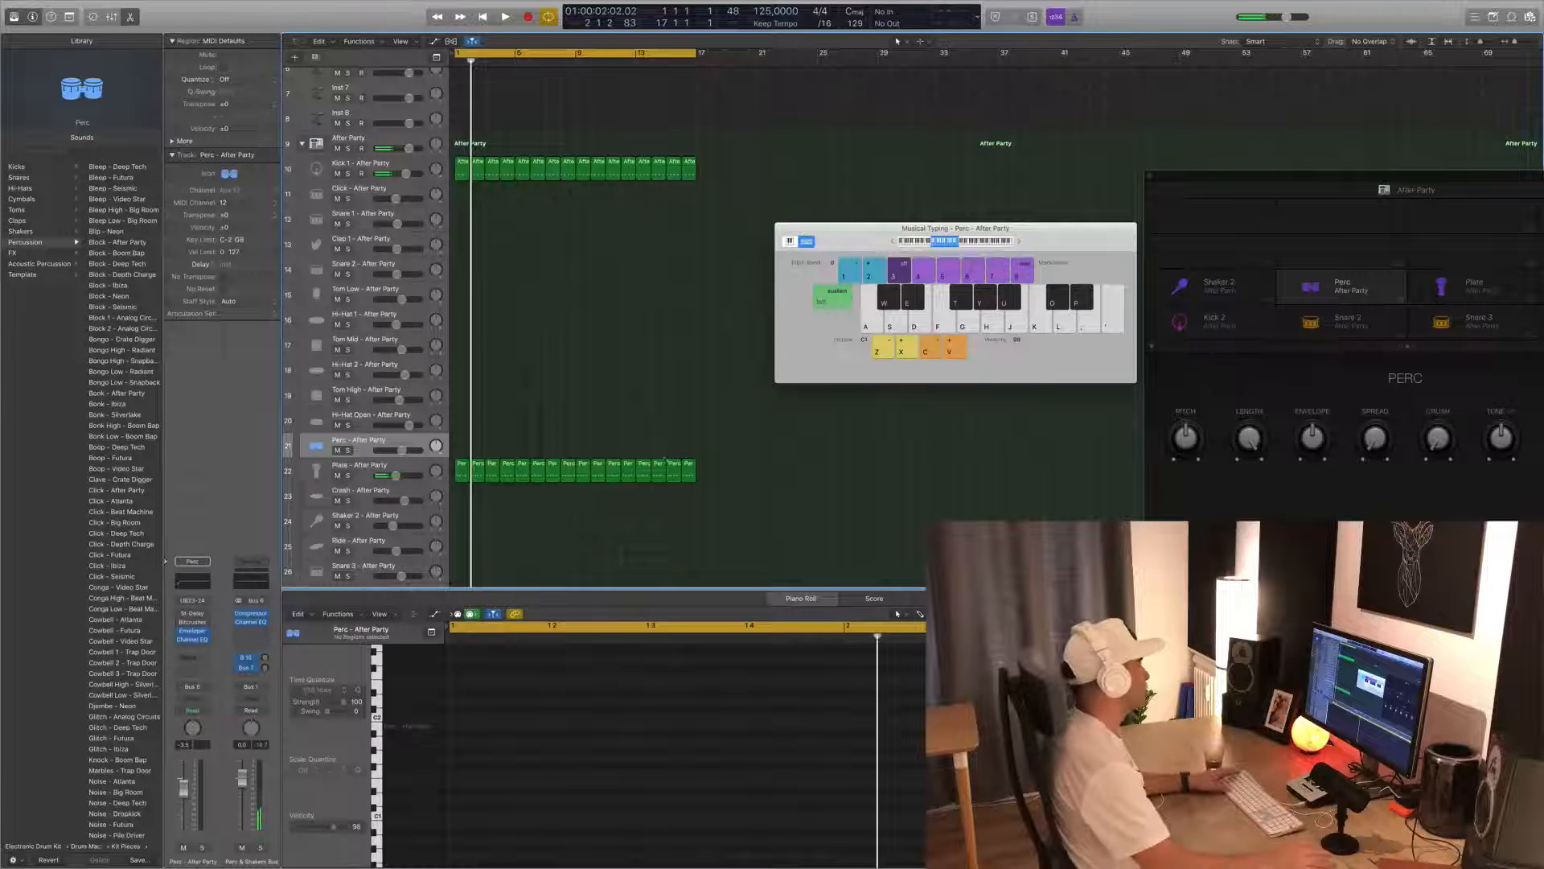
pyautogui.press('space')
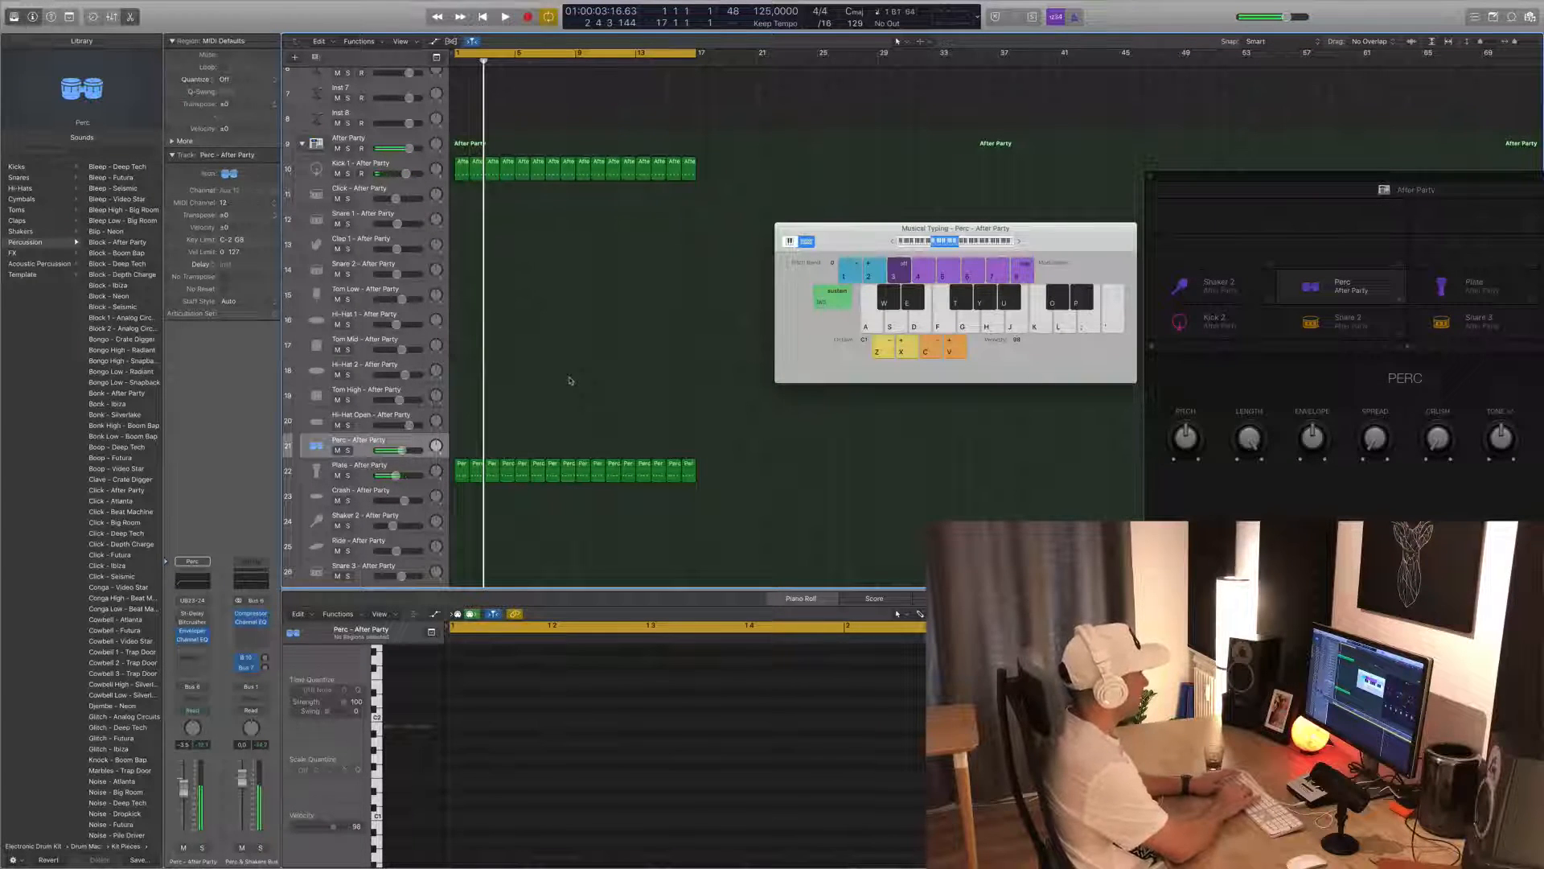
pyautogui.press('space')
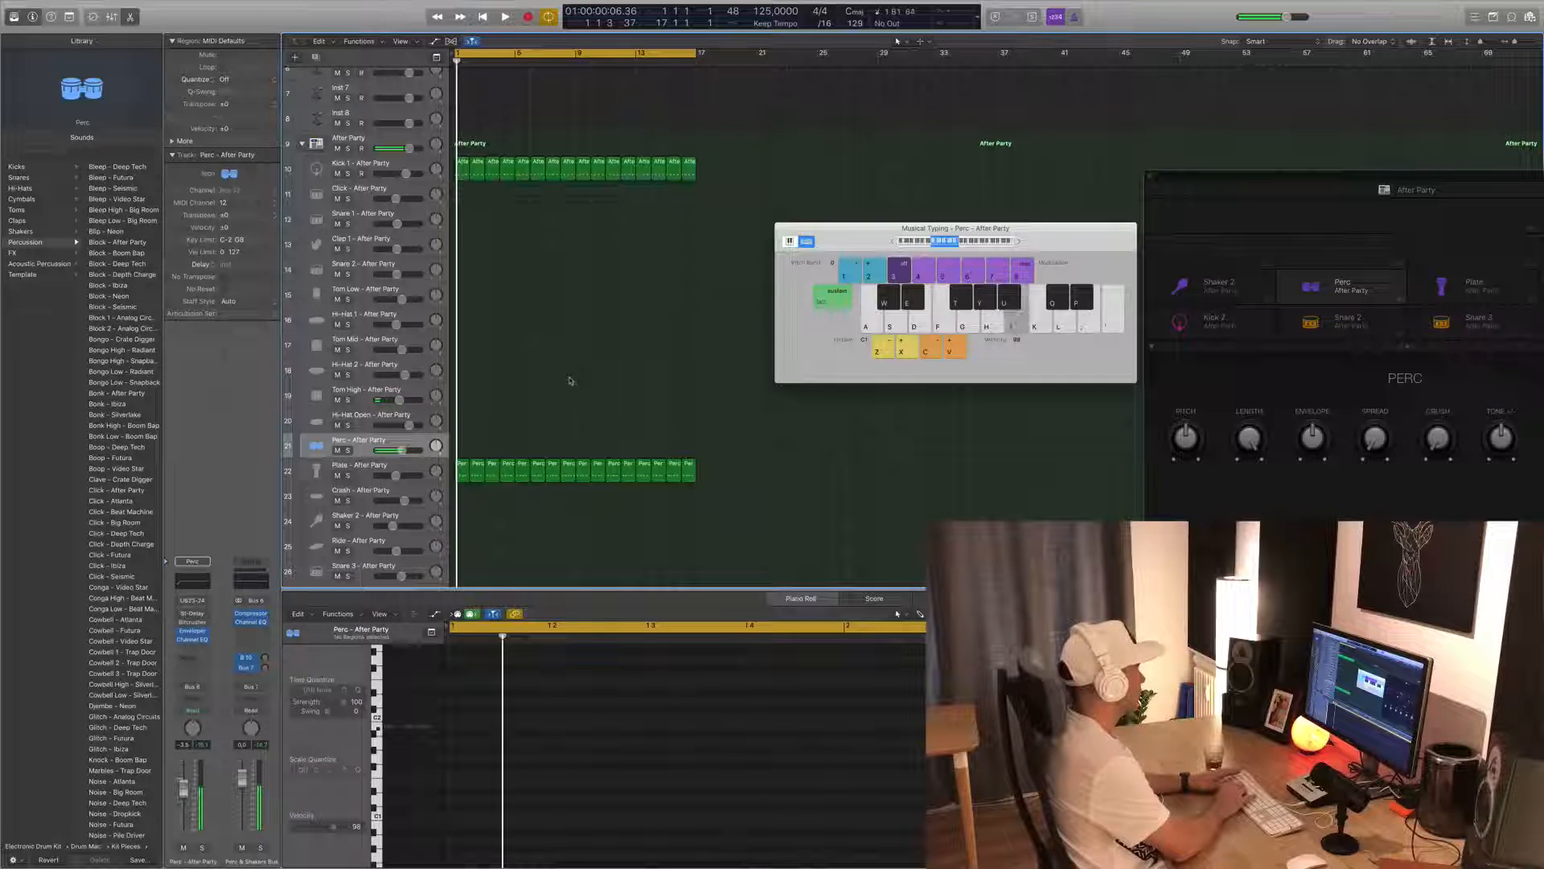
pyautogui.press('space')
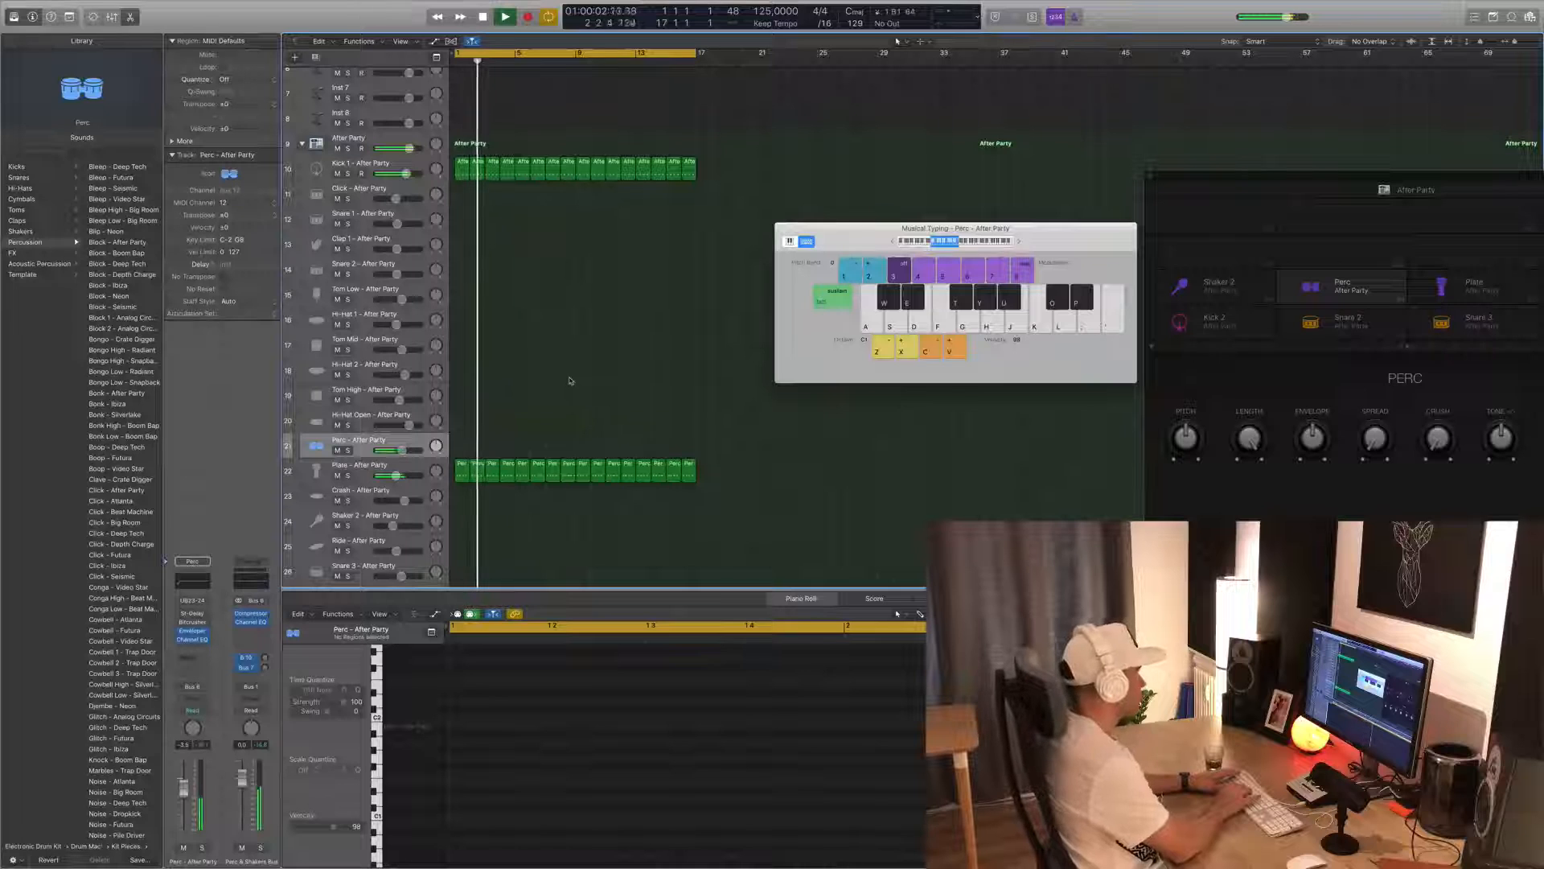
# - Record a second, sparser percussion pattern on the Perc track over the loop, ending the take around bar 7
pyautogui.press('r')
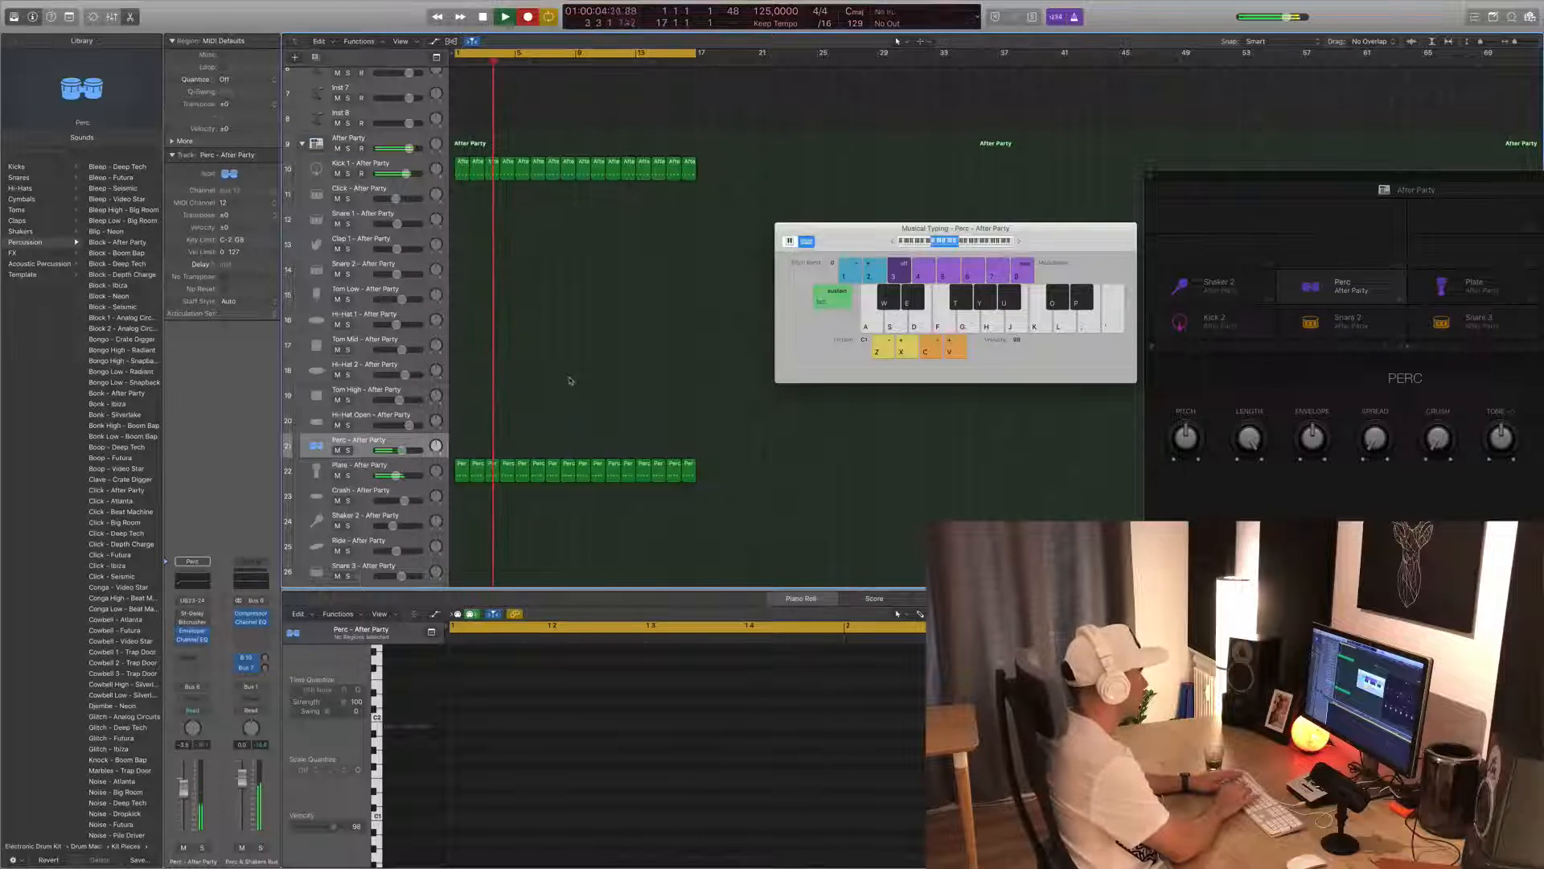
pyautogui.press('u')
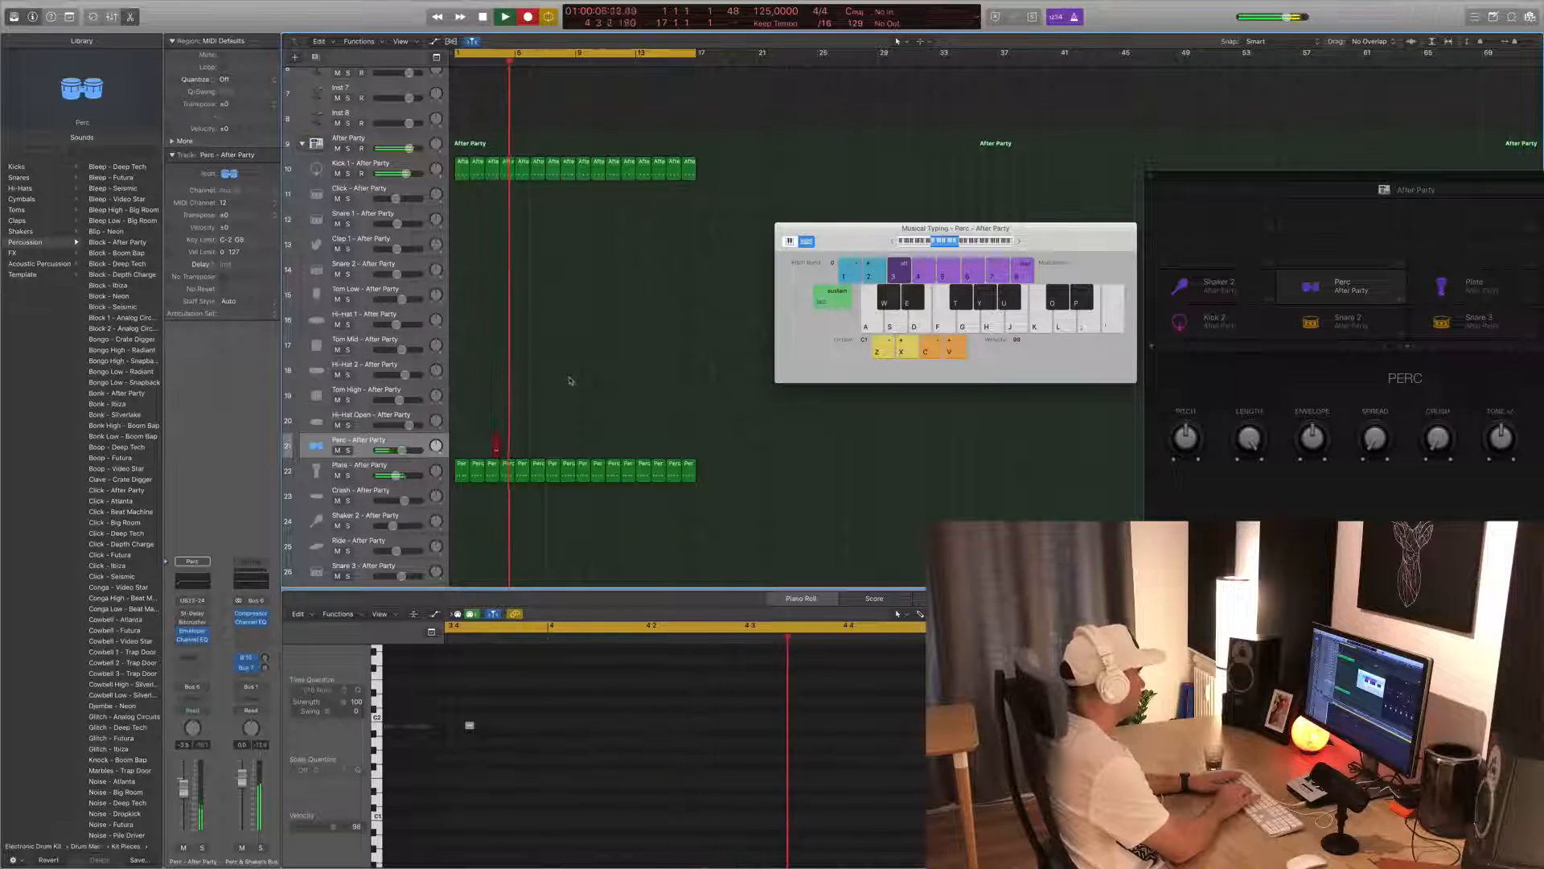
pyautogui.press('u')
pyautogui.press('u')
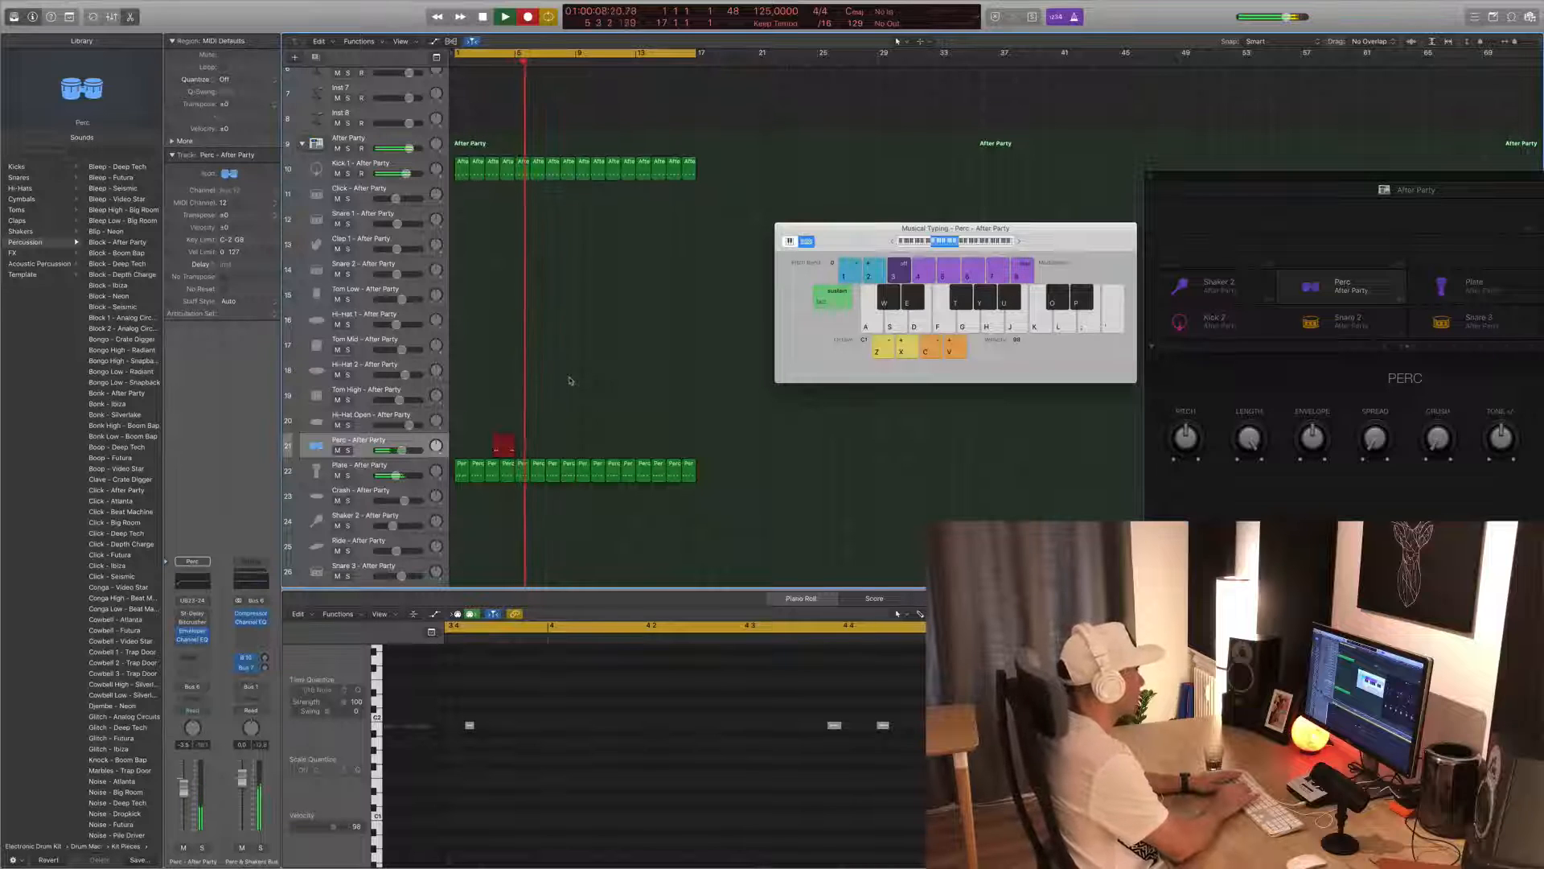
pyautogui.press('j')
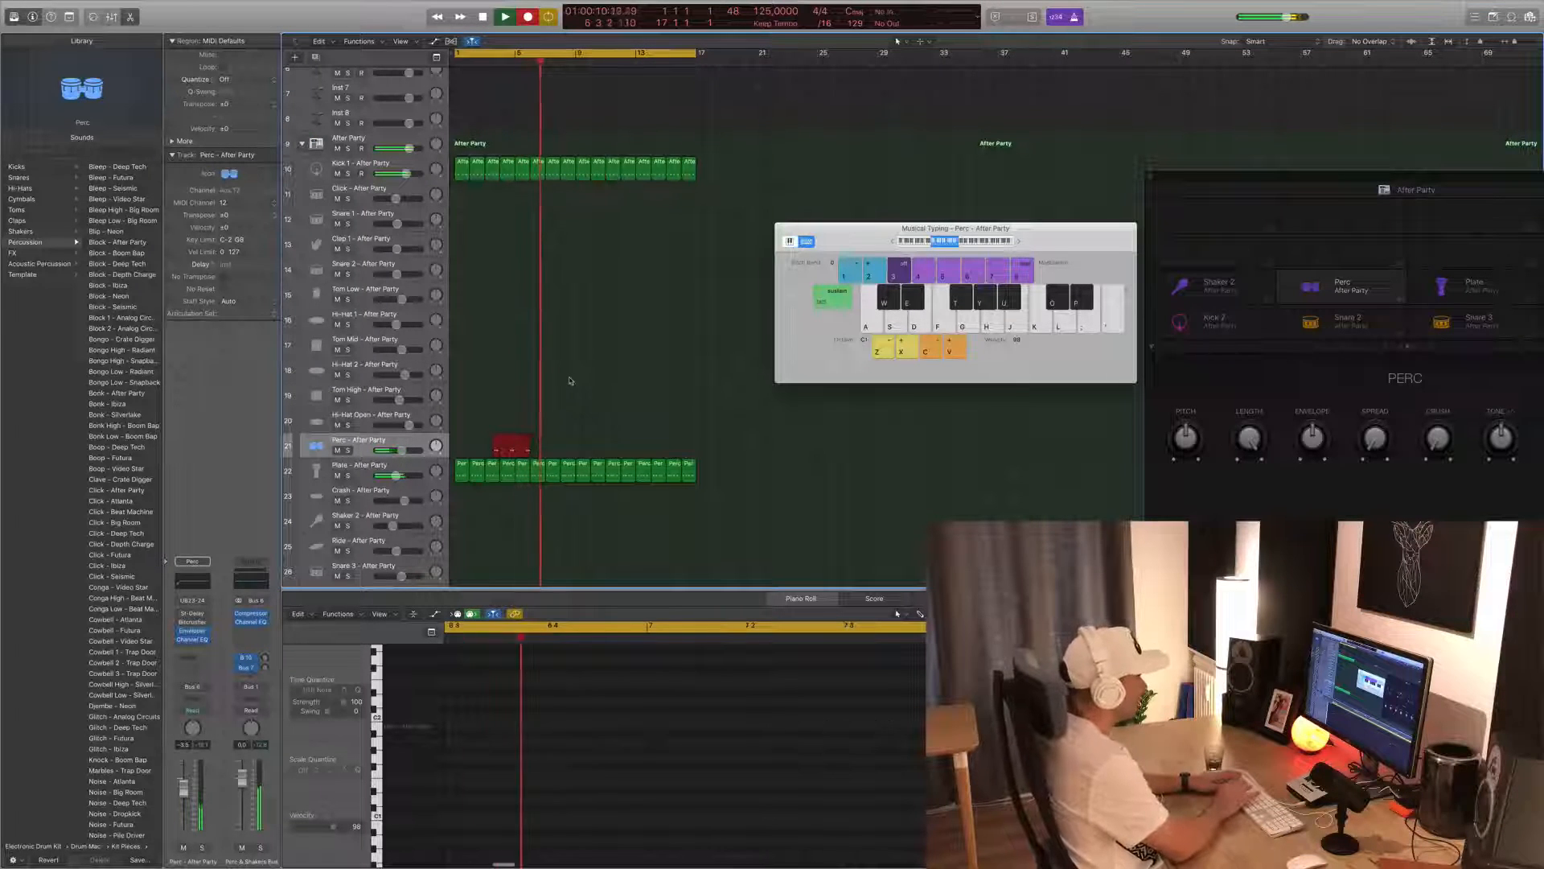
pyautogui.press('space')
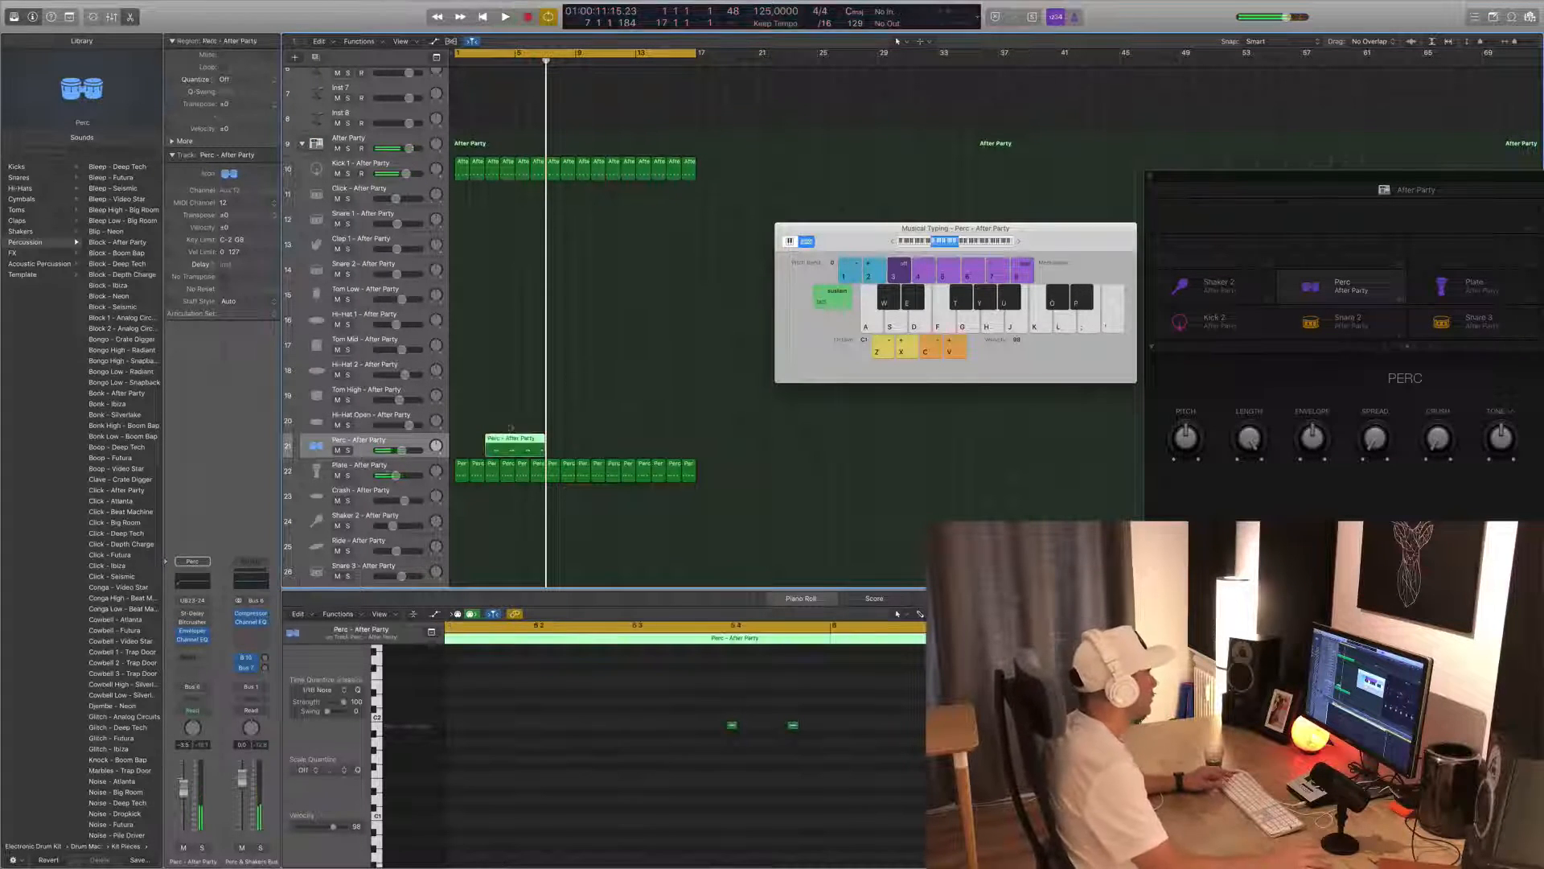
# - Cut the first bar off the new Perc region, delete it and place the remaining region at bar 1
pyautogui.moveTo(483, 447)
pyautogui.mouseDown()
pyautogui.moveTo(501, 445)
pyautogui.moveTo(473, 444)
pyautogui.mouseUp()
pyautogui.click(493, 446)
pyautogui.press('Delete')
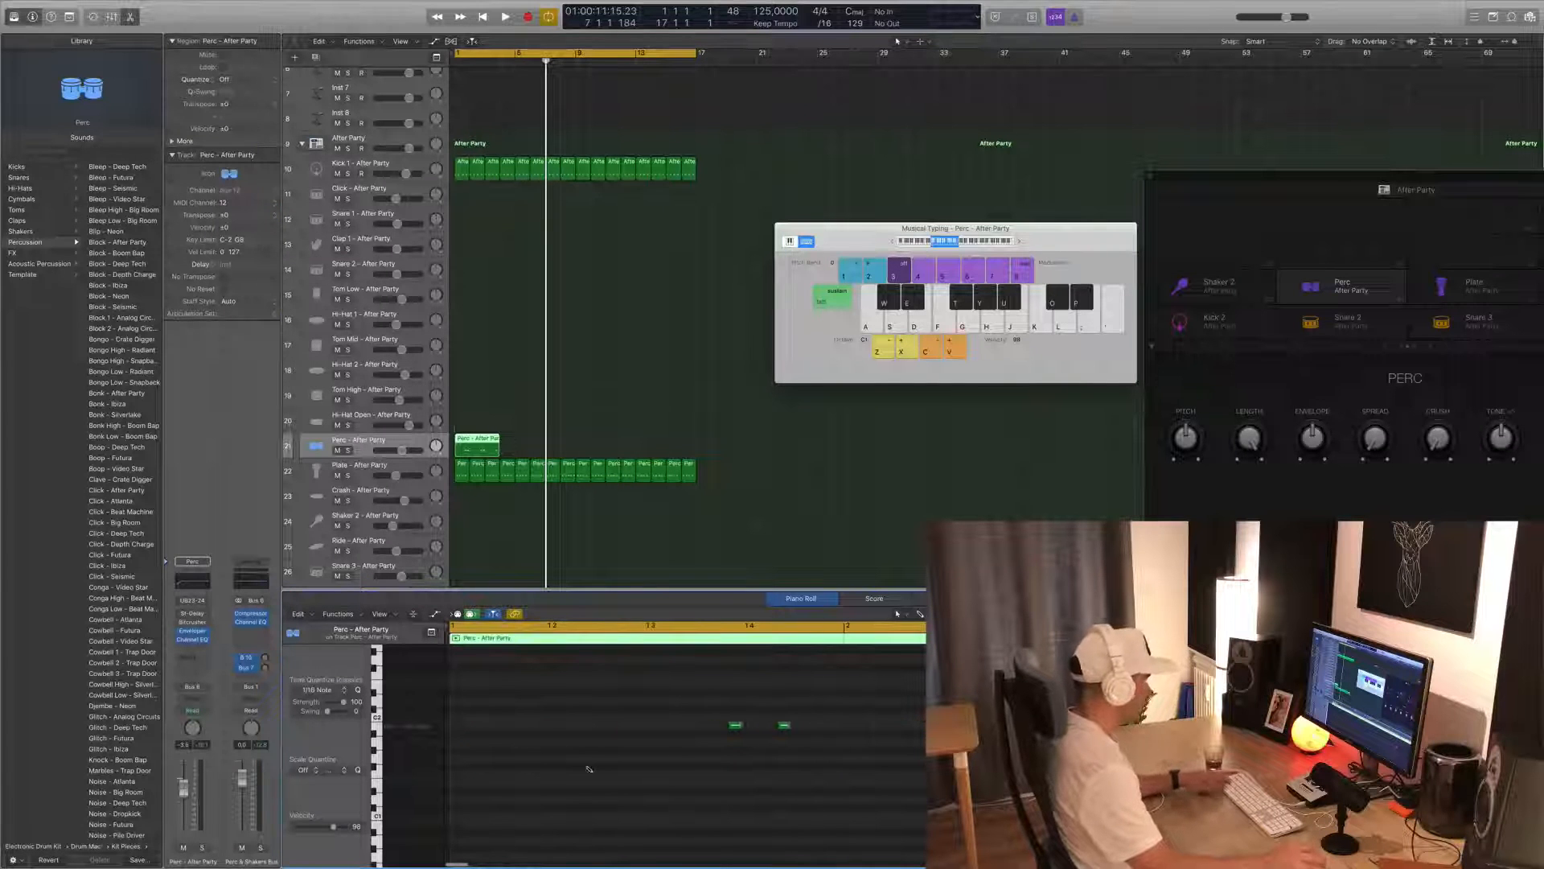
# - Quantize the new Perc notes to 1/16 notes and nudge the first bar's two notes forward in 1/16 steps, checking playback
pyautogui.press('space')
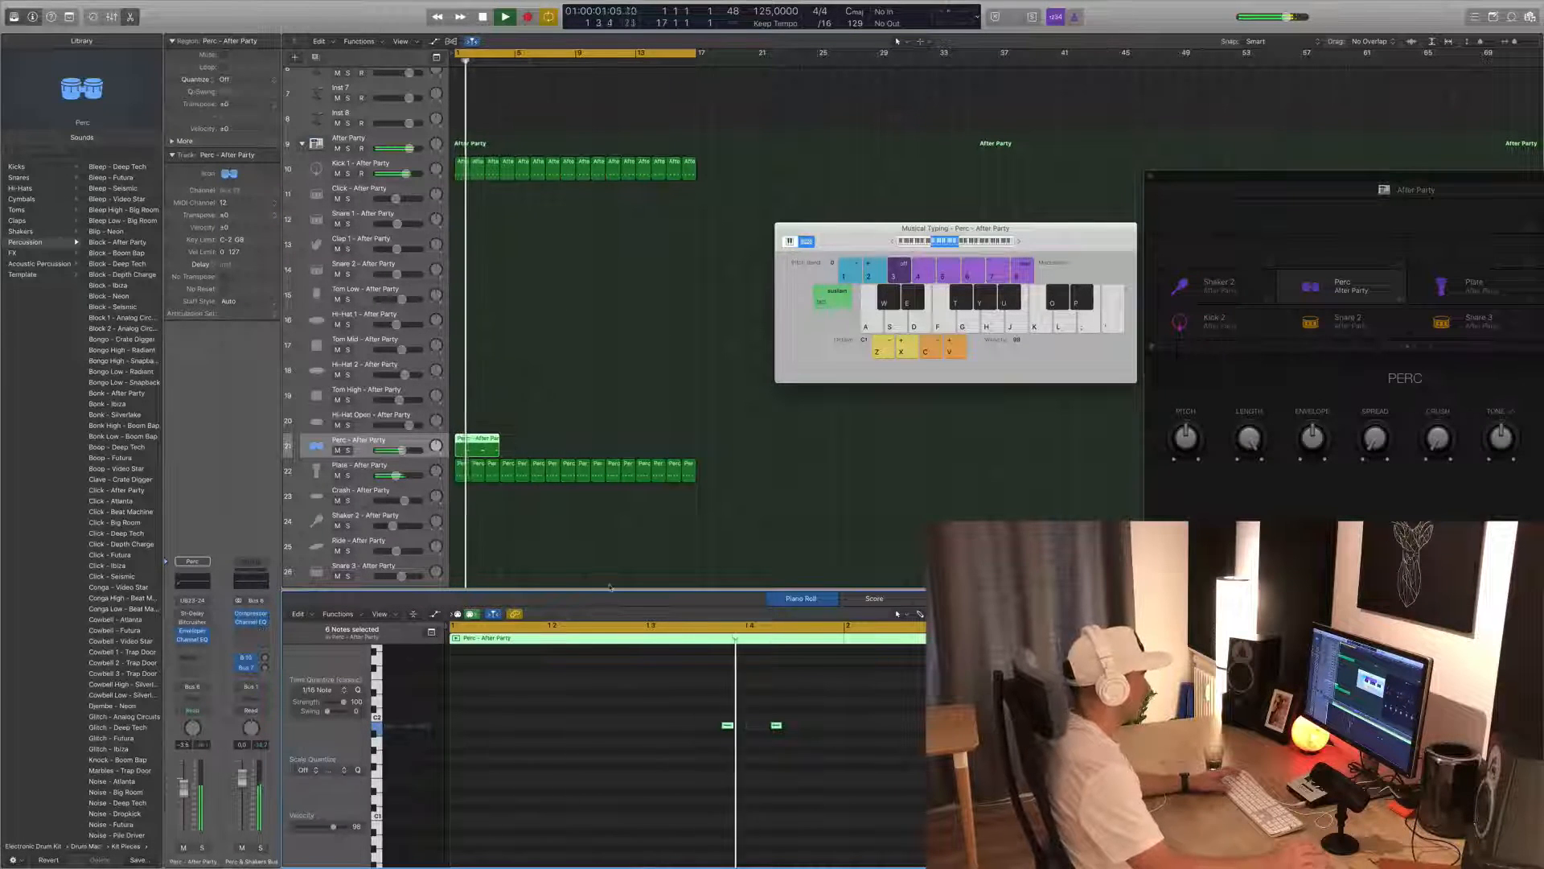
pyautogui.press('space')
pyautogui.click(816, 766)
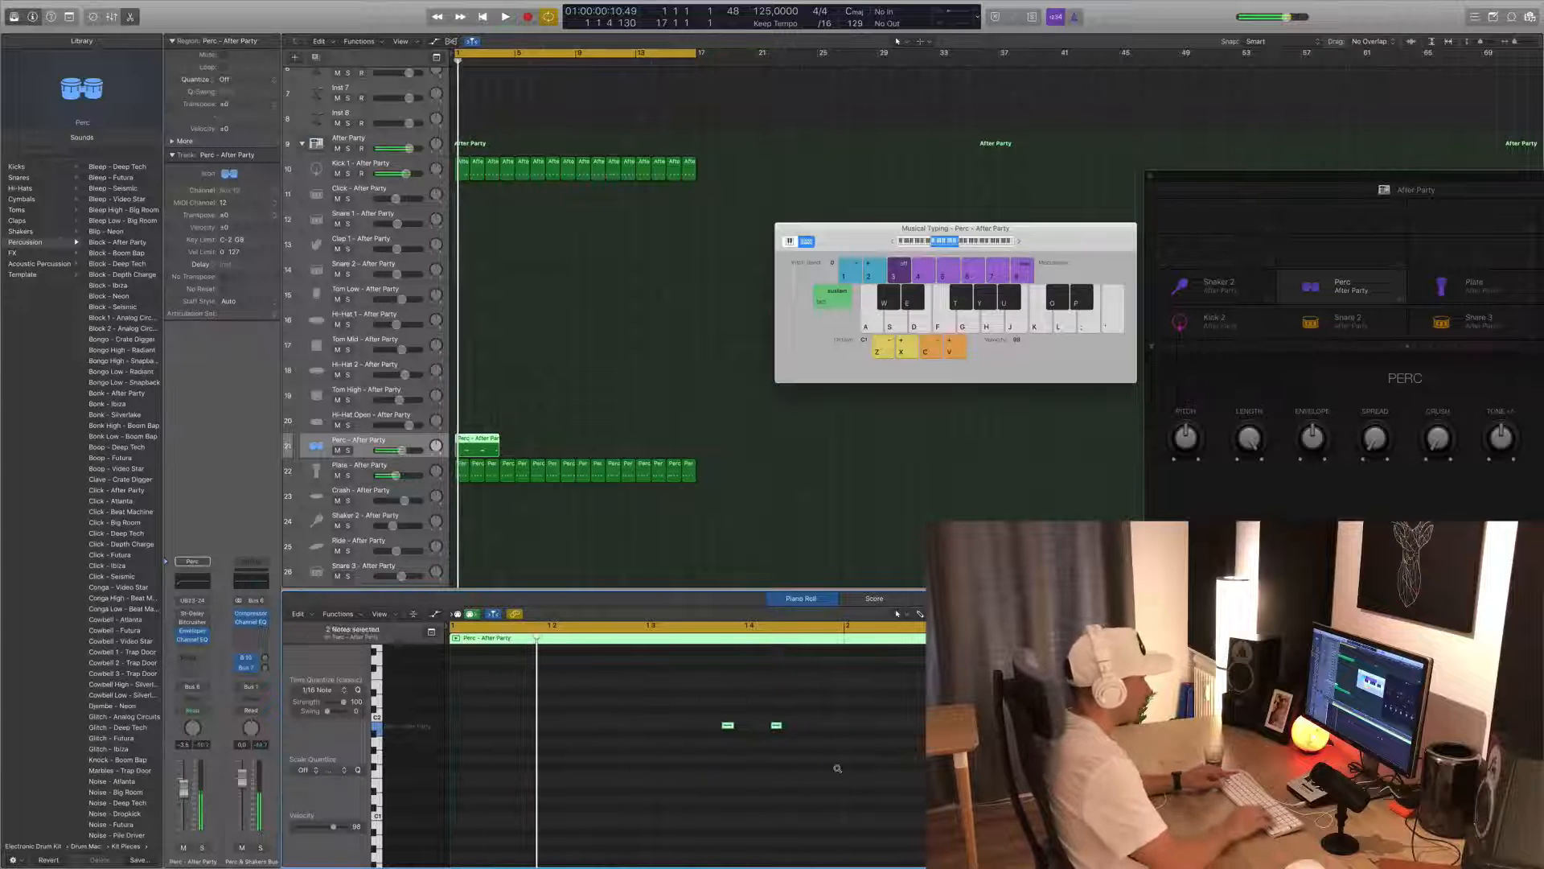
pyautogui.press('space')
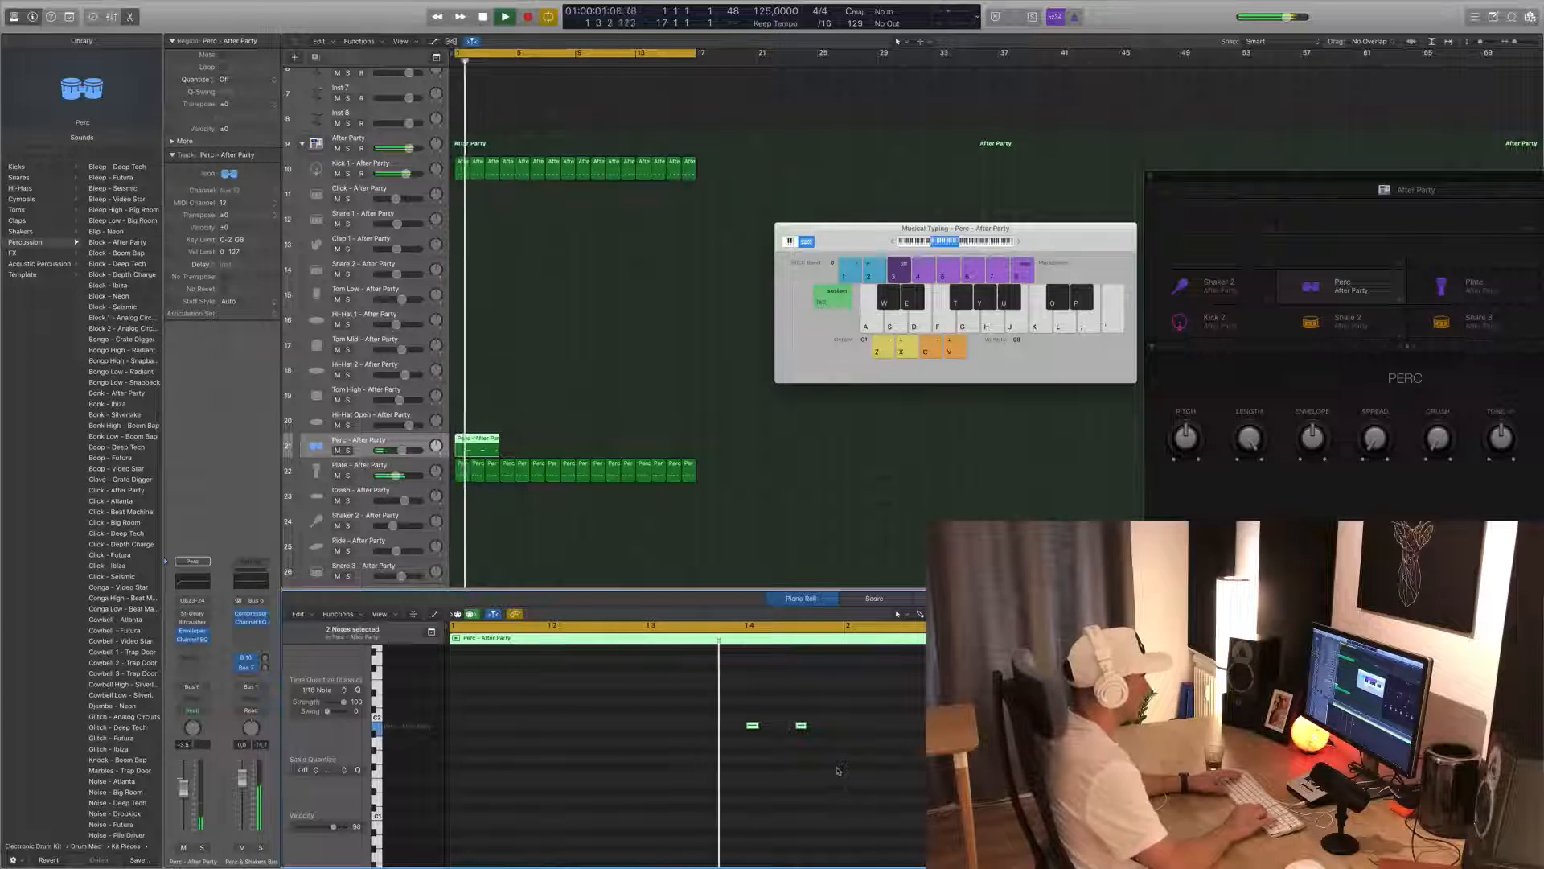
pyautogui.press('space')
pyautogui.press('space')
pyautogui.hotkey('alt', 'Right')
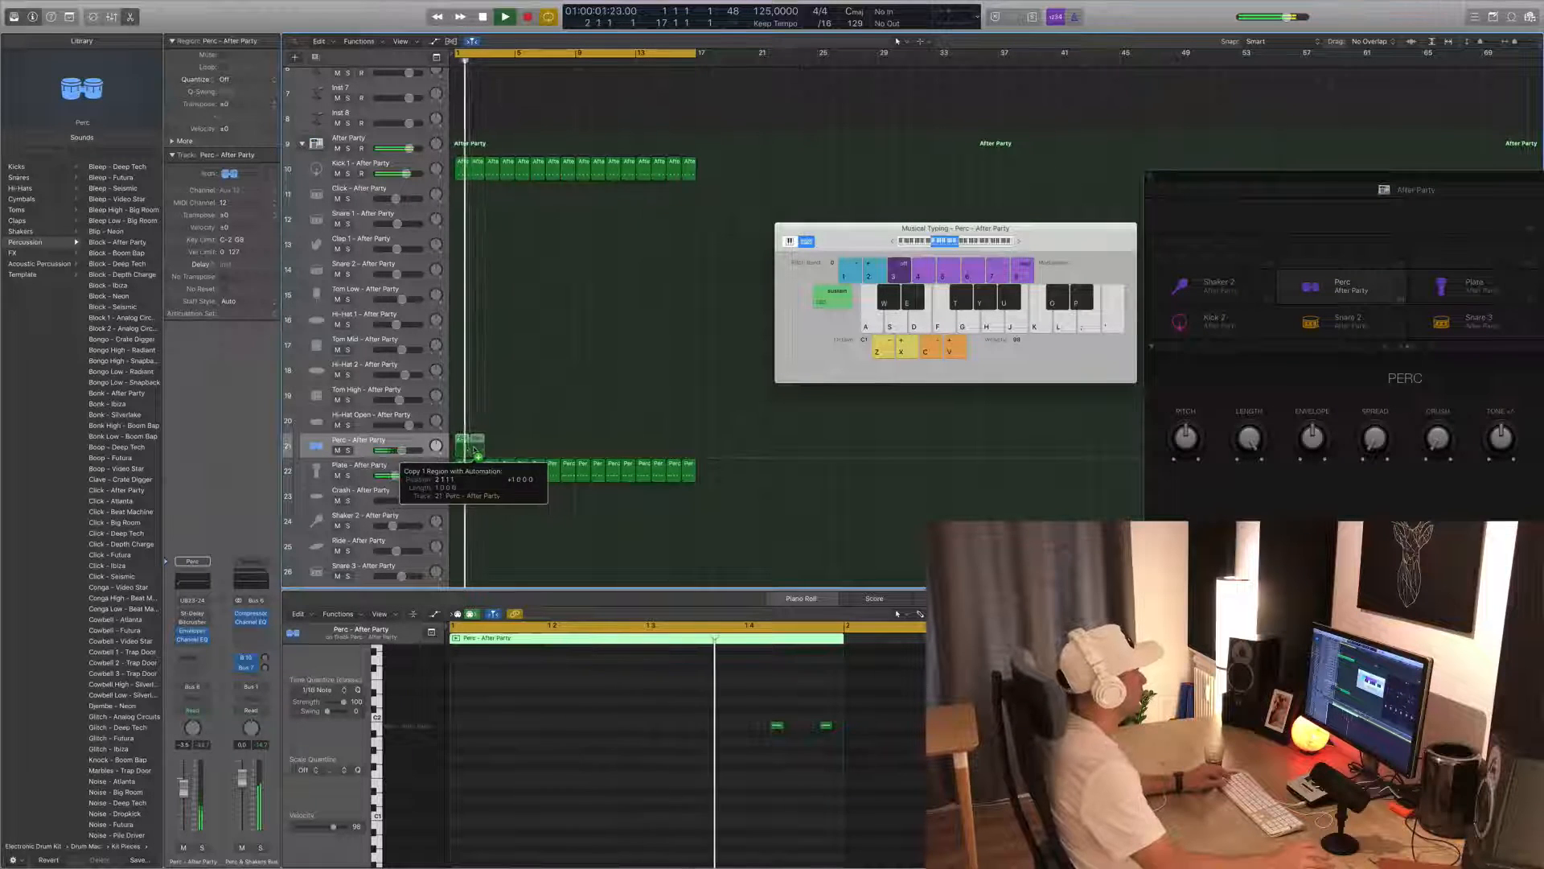
# - Fill the Perc track through bar 16 with copies of the quantized one-bar region and play the loop from the start
pyautogui.moveTo(474, 448); pyautogui.dragTo(585, 446)
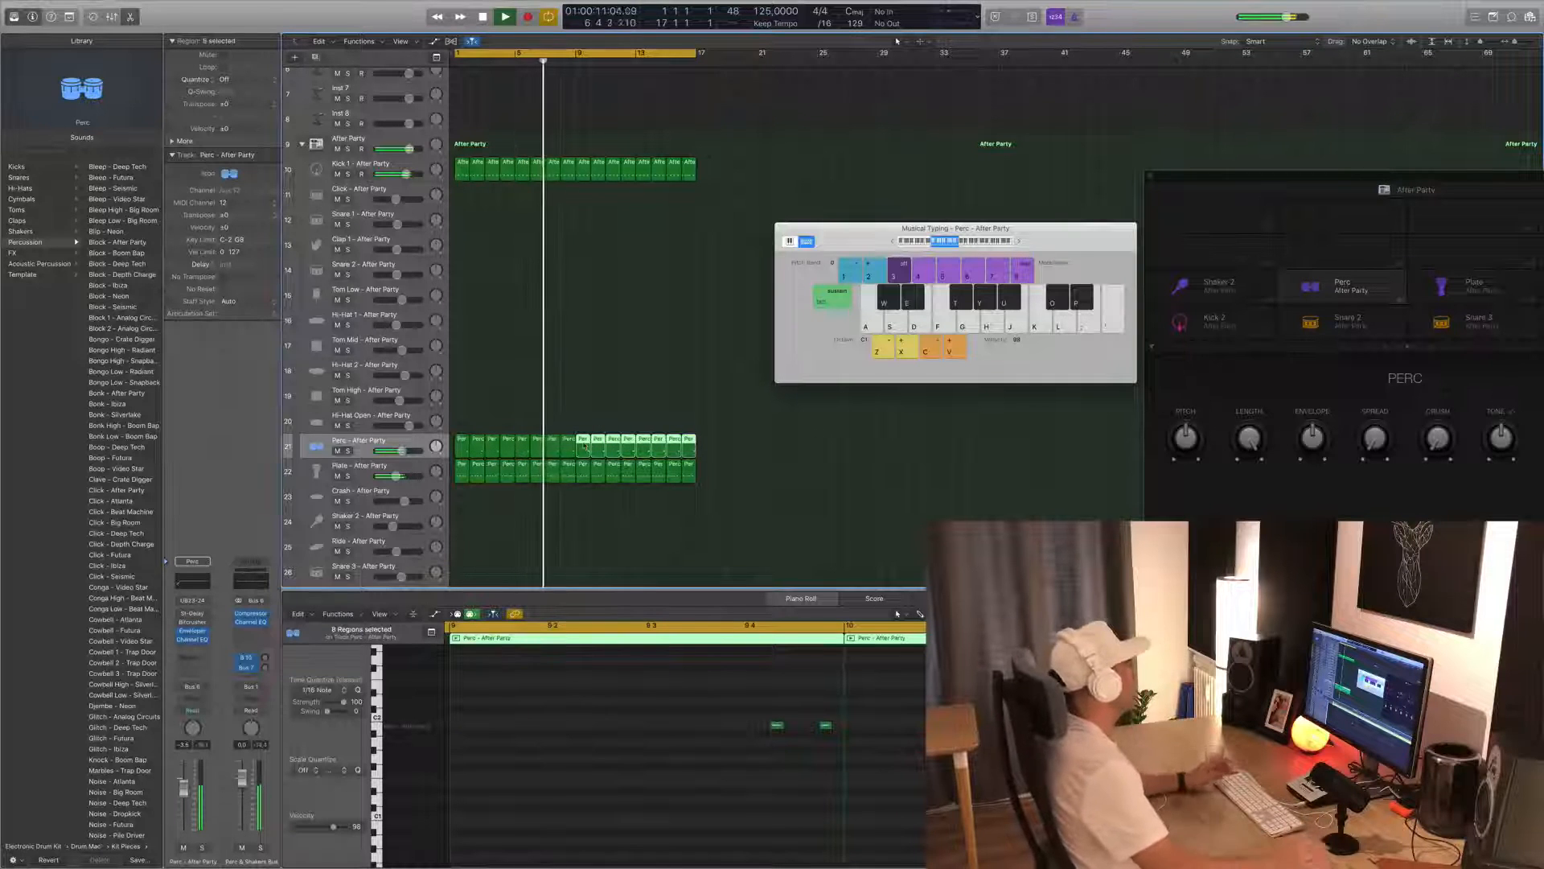
pyautogui.press('Return')
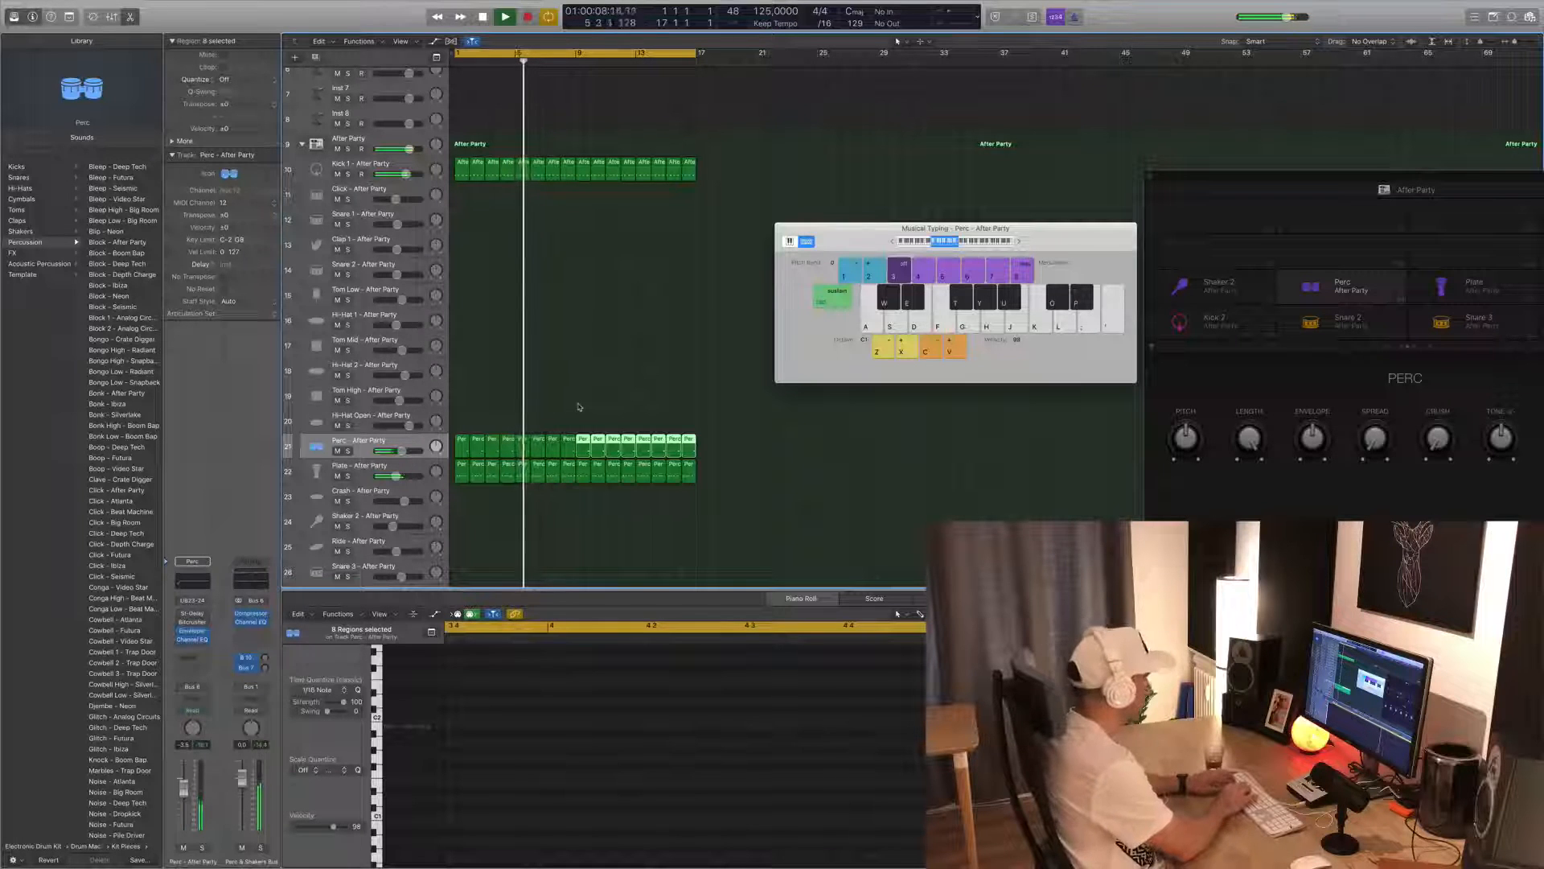
# - Audition the kit's snare sounds over the playing loop and lower the Snare 1 track's volume slightly
pyautogui.press('d')
pyautogui.press('d')
pyautogui.press('s')
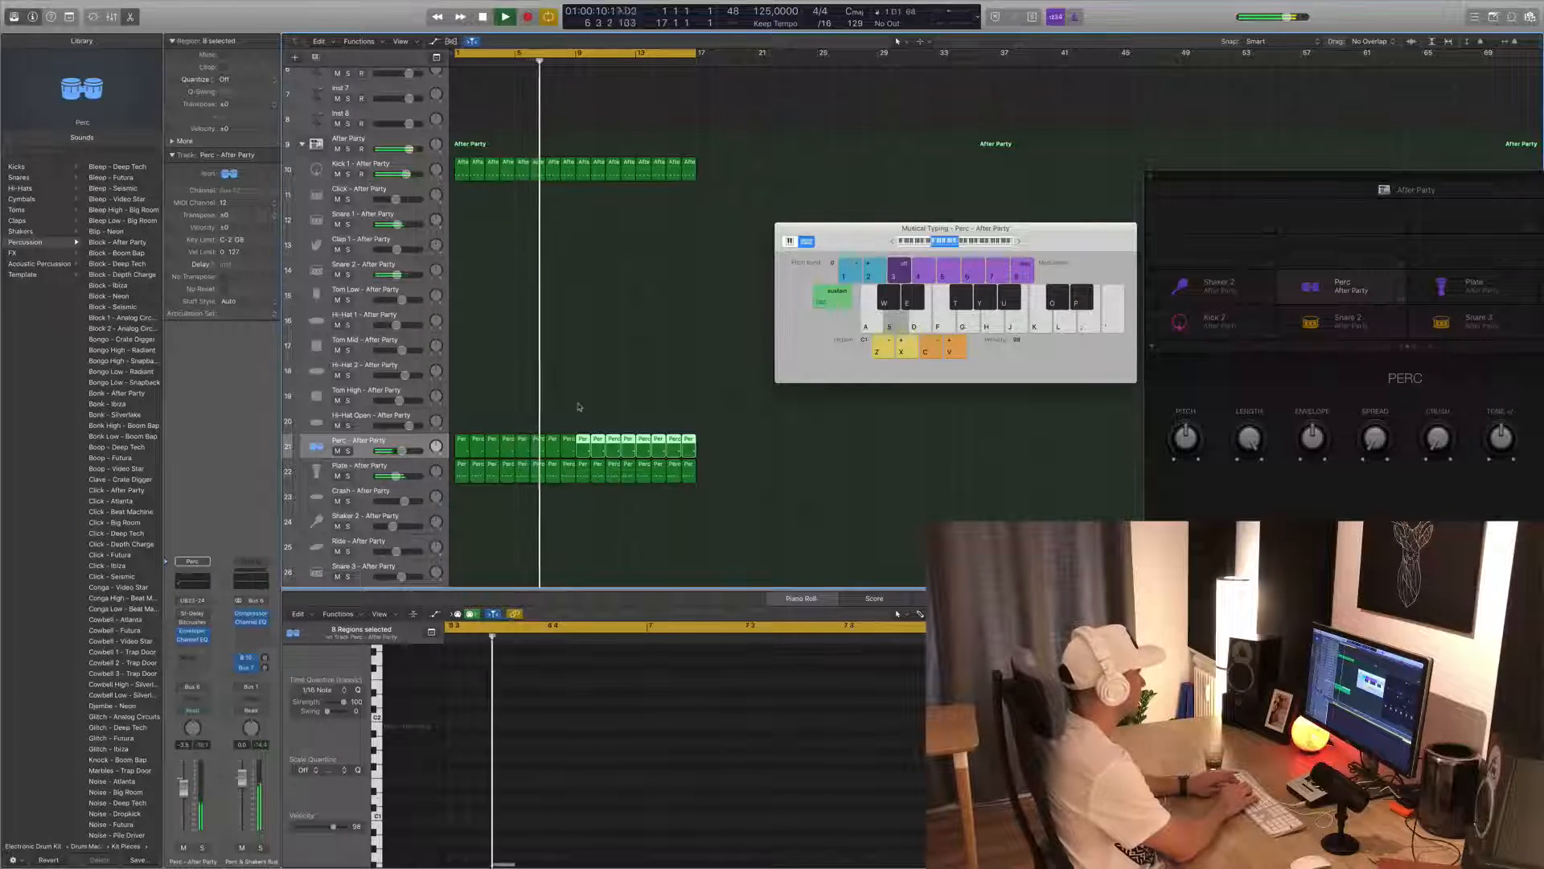
pyautogui.press('s')
pyautogui.press('s')
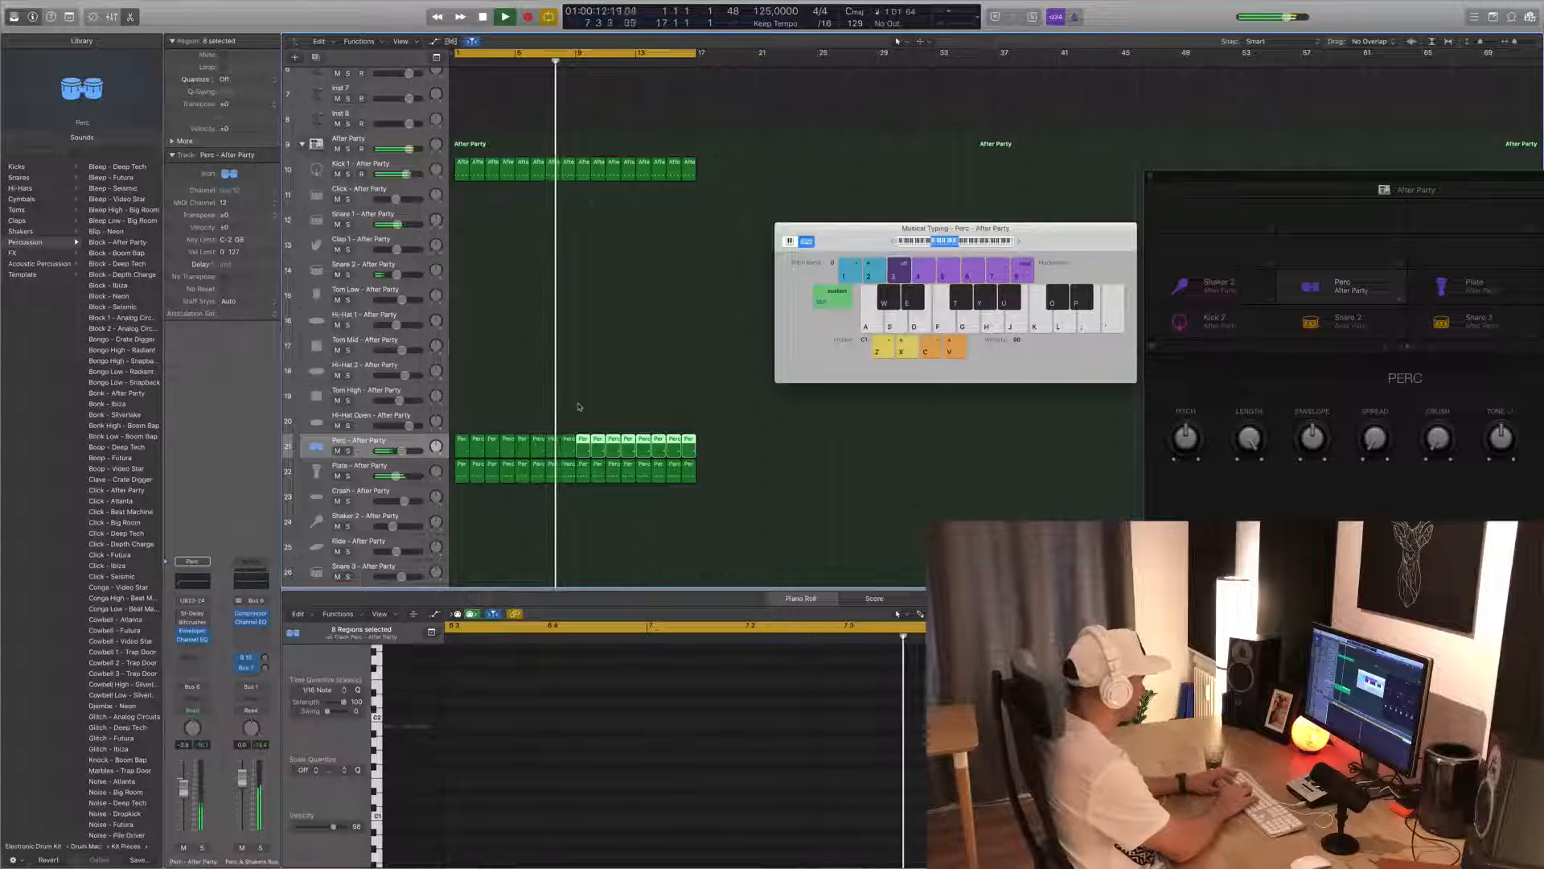
pyautogui.press('s')
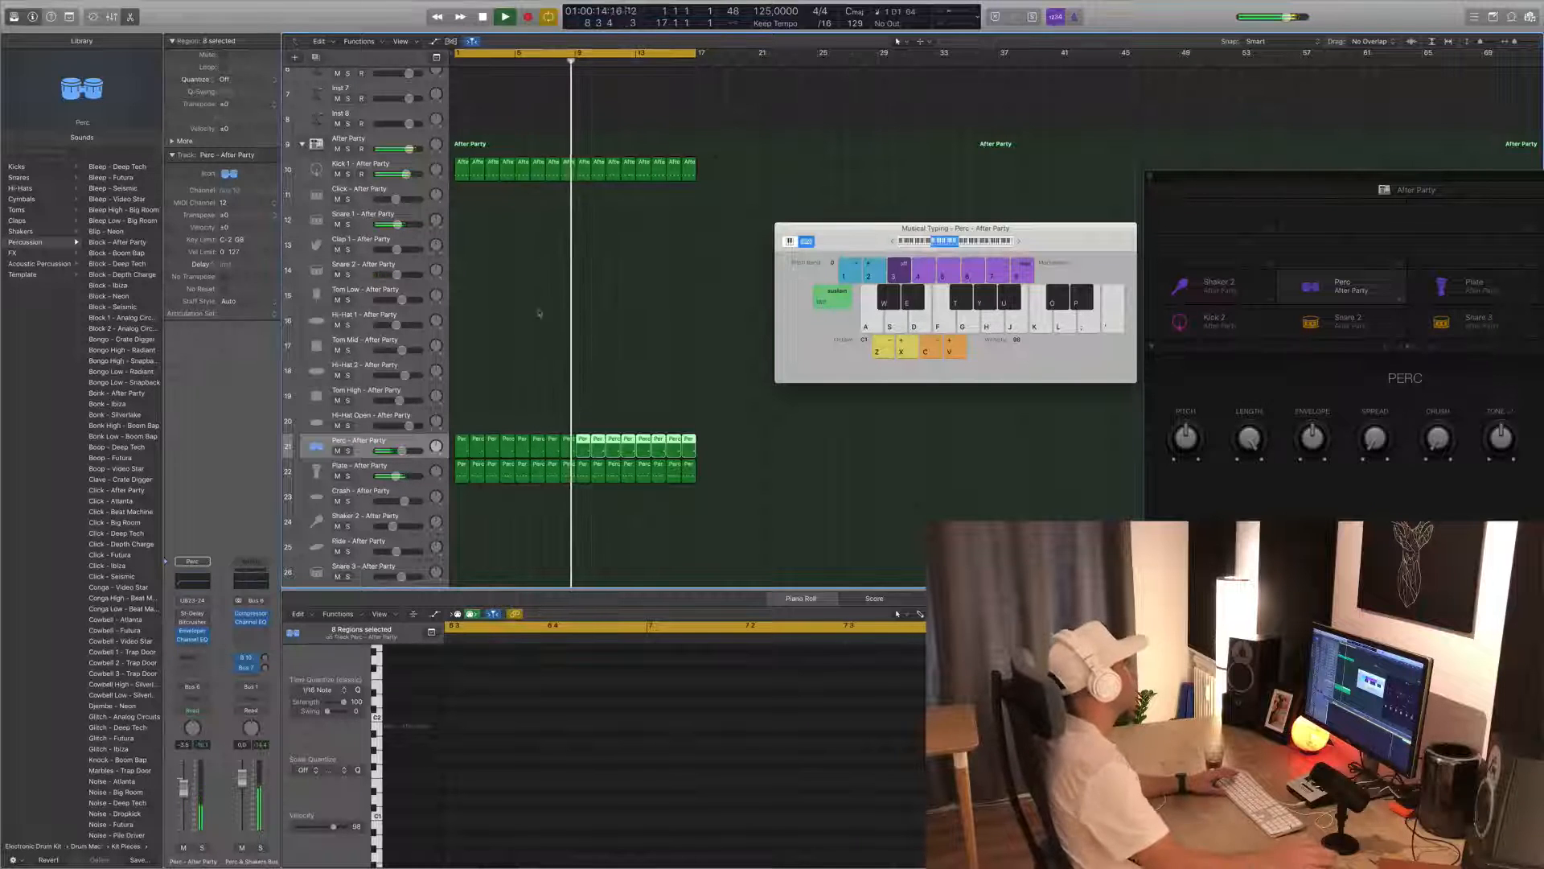
pyautogui.moveTo(396, 224); pyautogui.dragTo(387, 224)
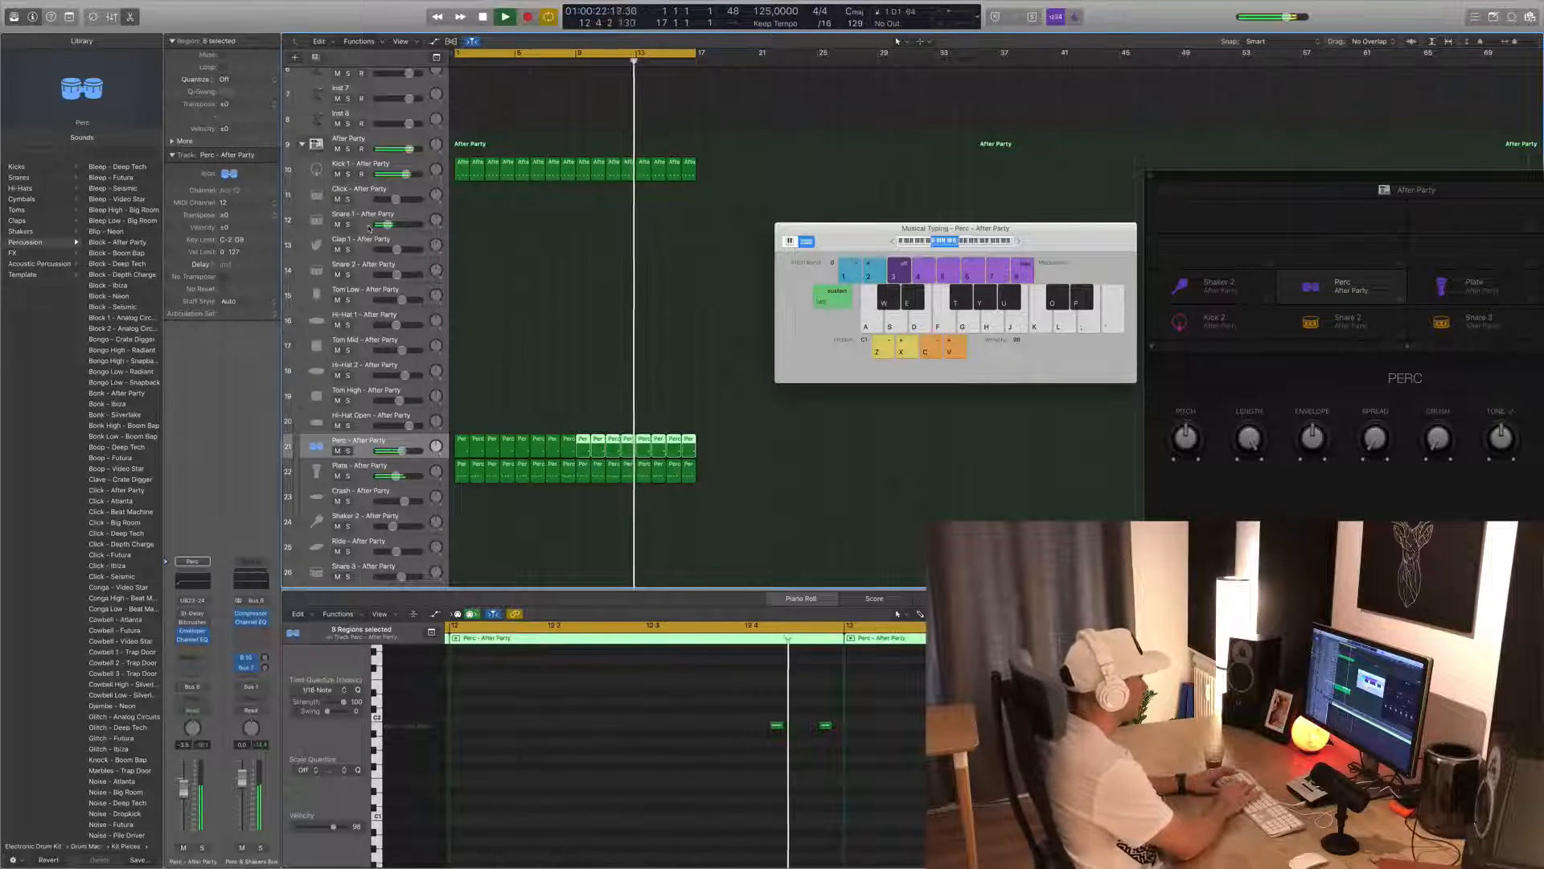
# - Rehearse a Snare 1 rhythm over the loop and record it from about bar 14, ending the take in bar 16
pyautogui.press('s')
pyautogui.press('s')
pyautogui.press('s')
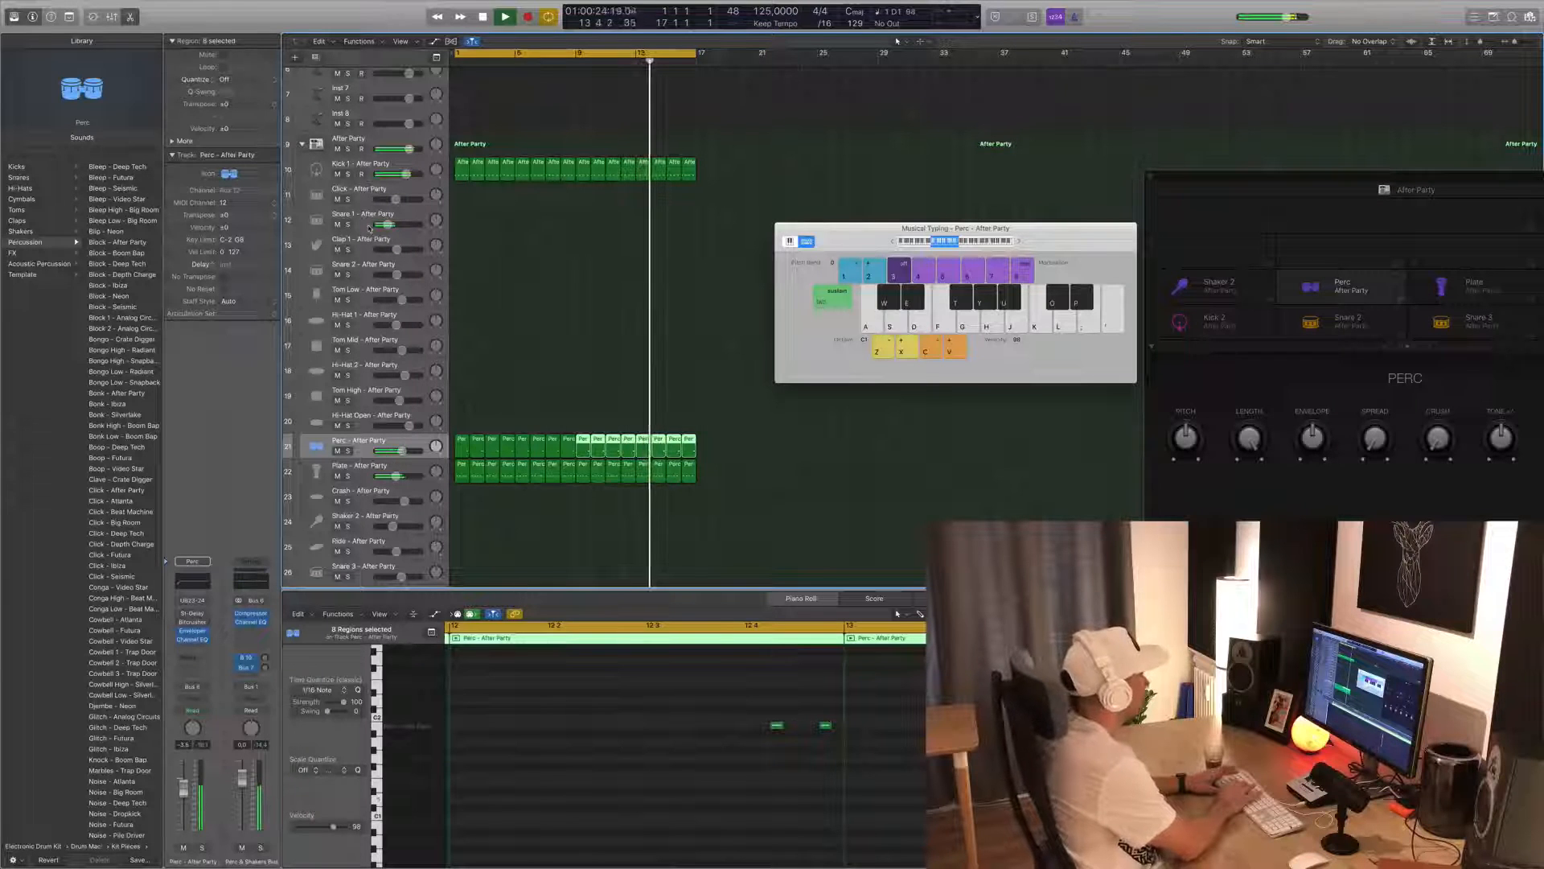
pyautogui.press('r')
pyautogui.press('s')
pyautogui.press('s')
pyautogui.press('s')
pyautogui.press('s')
pyautogui.press('s')
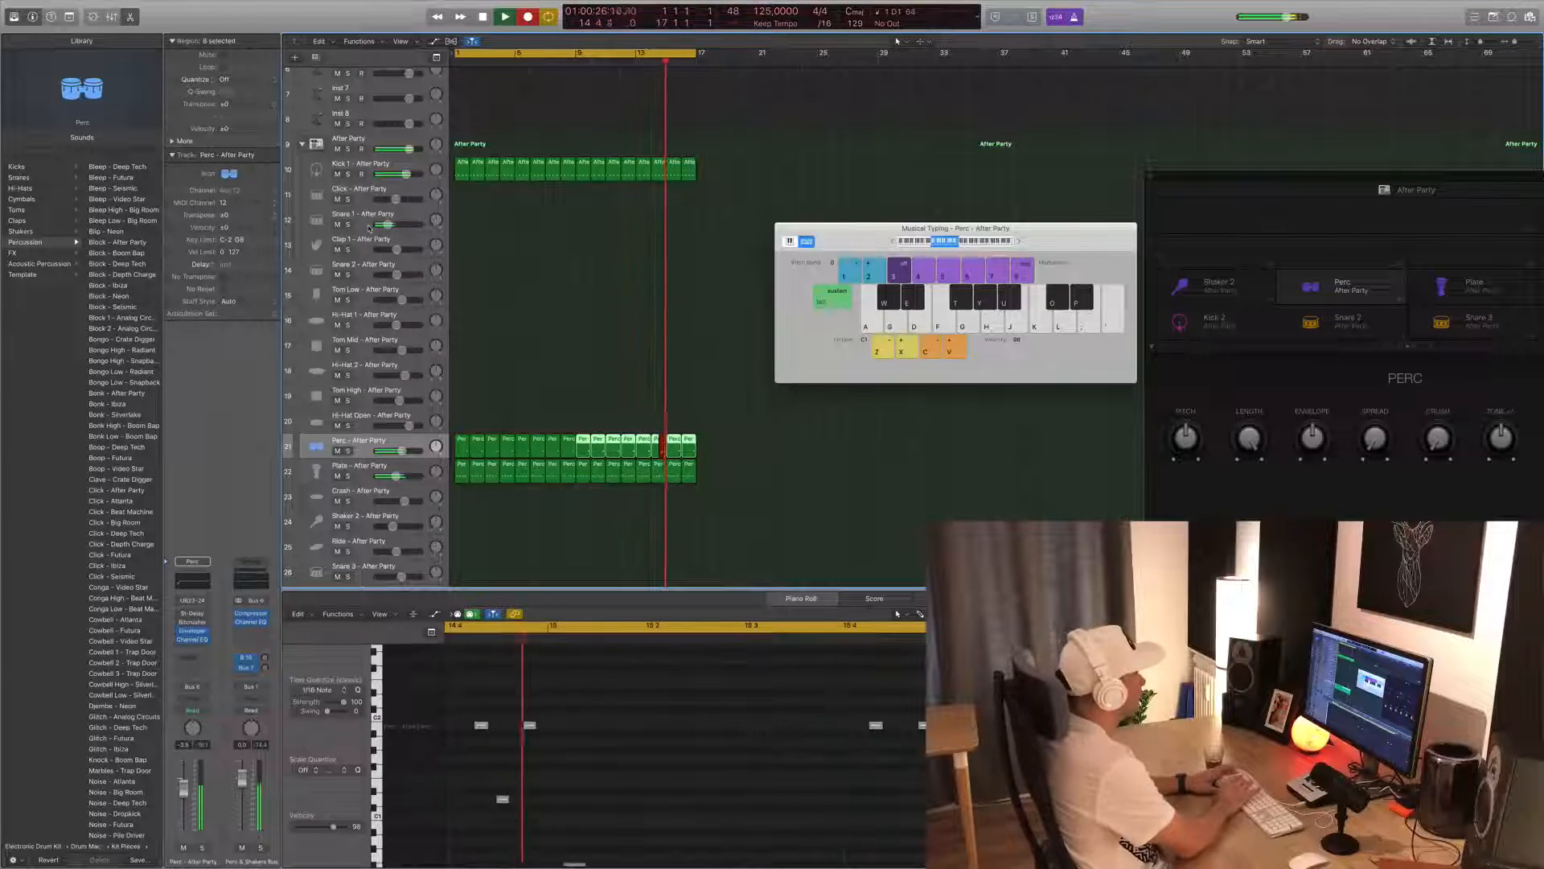
pyautogui.press('s')
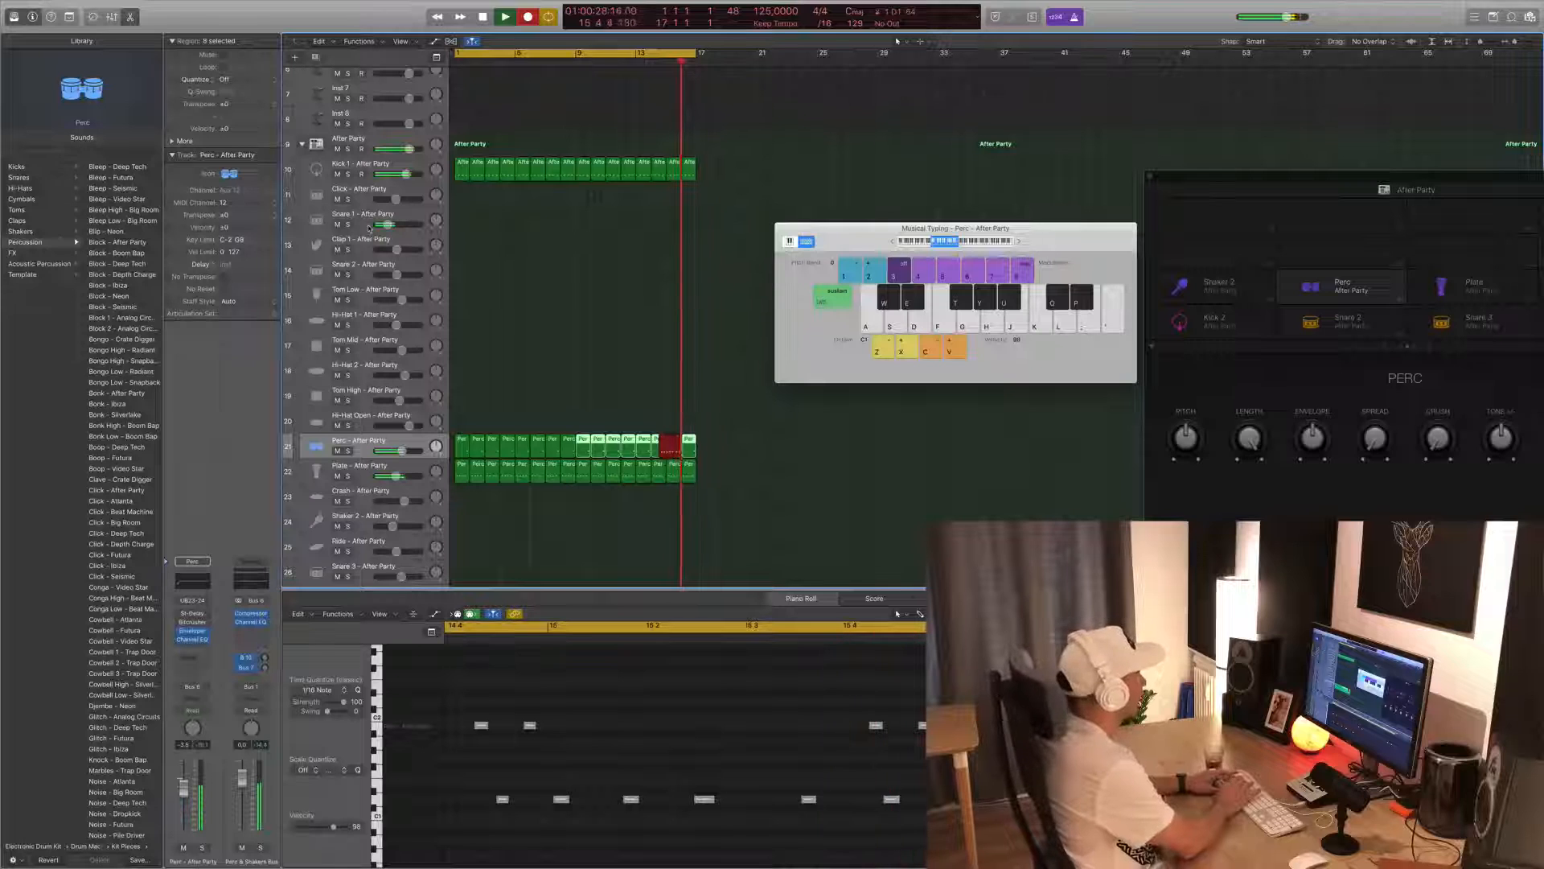
pyautogui.press('space')
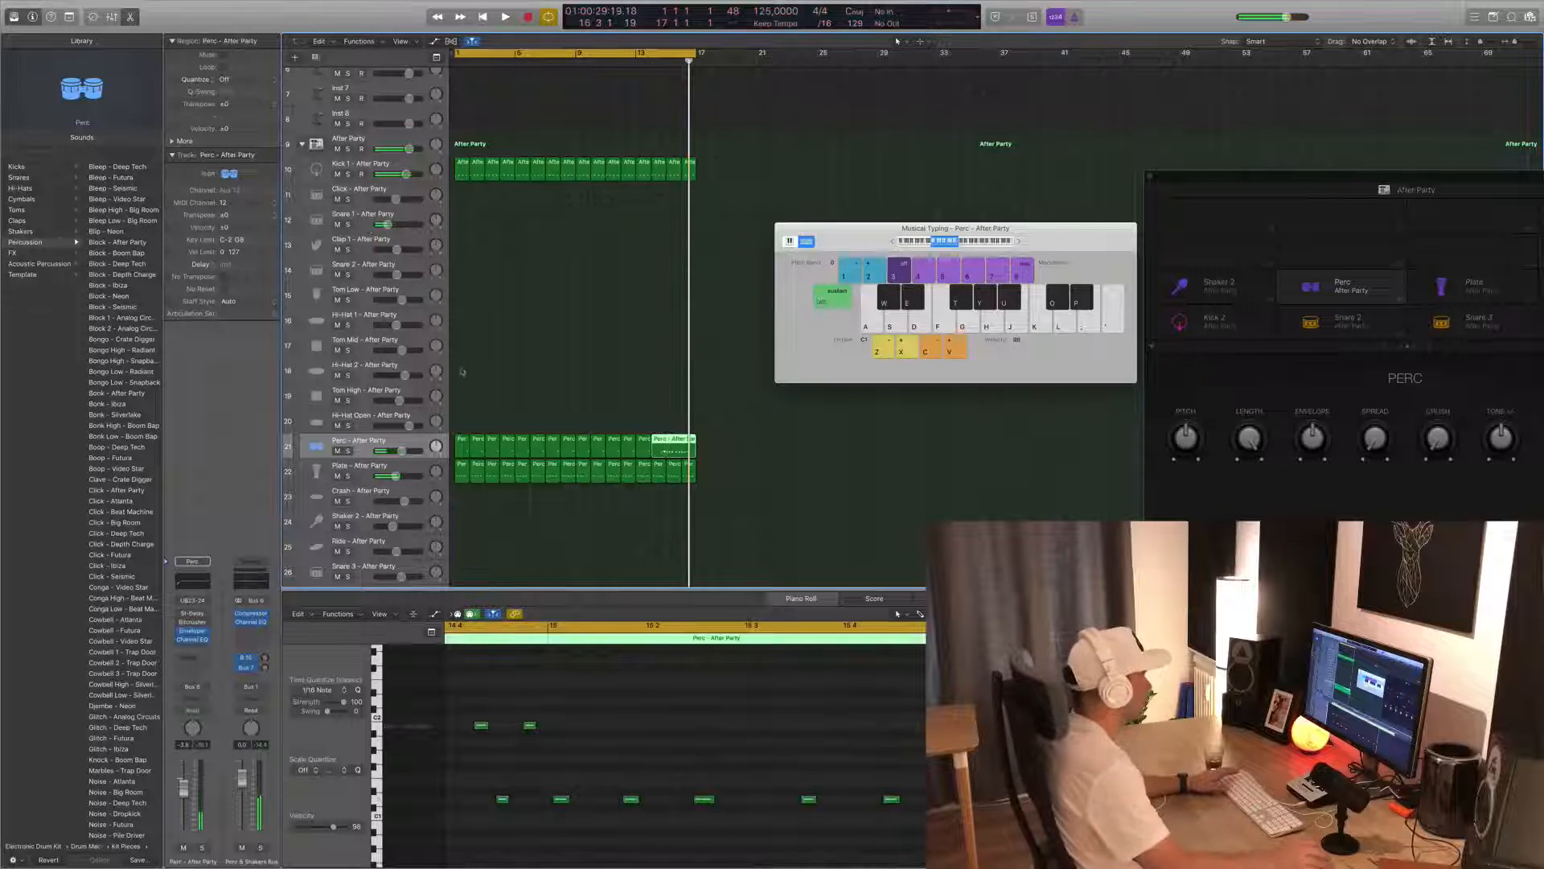
# - Move the recorded snare region to bar 1 of the Snare 1 track and fill the Perc track's gap at bar 14 with a copied region
pyautogui.moveTo(674, 444); pyautogui.dragTo(480, 229)
pyautogui.click(639, 428)
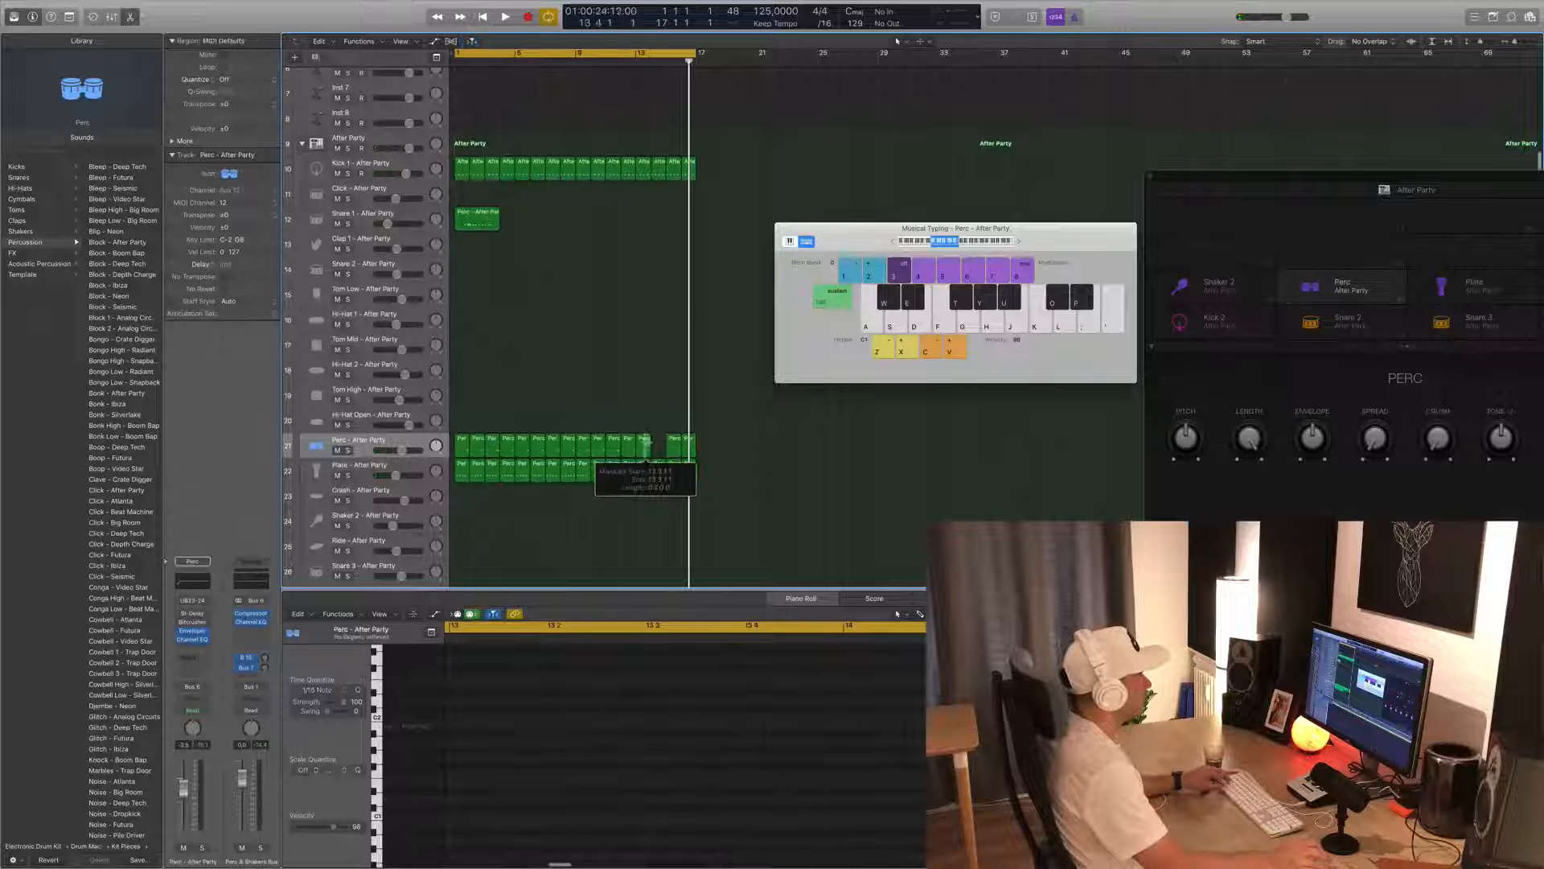
pyautogui.click(644, 443)
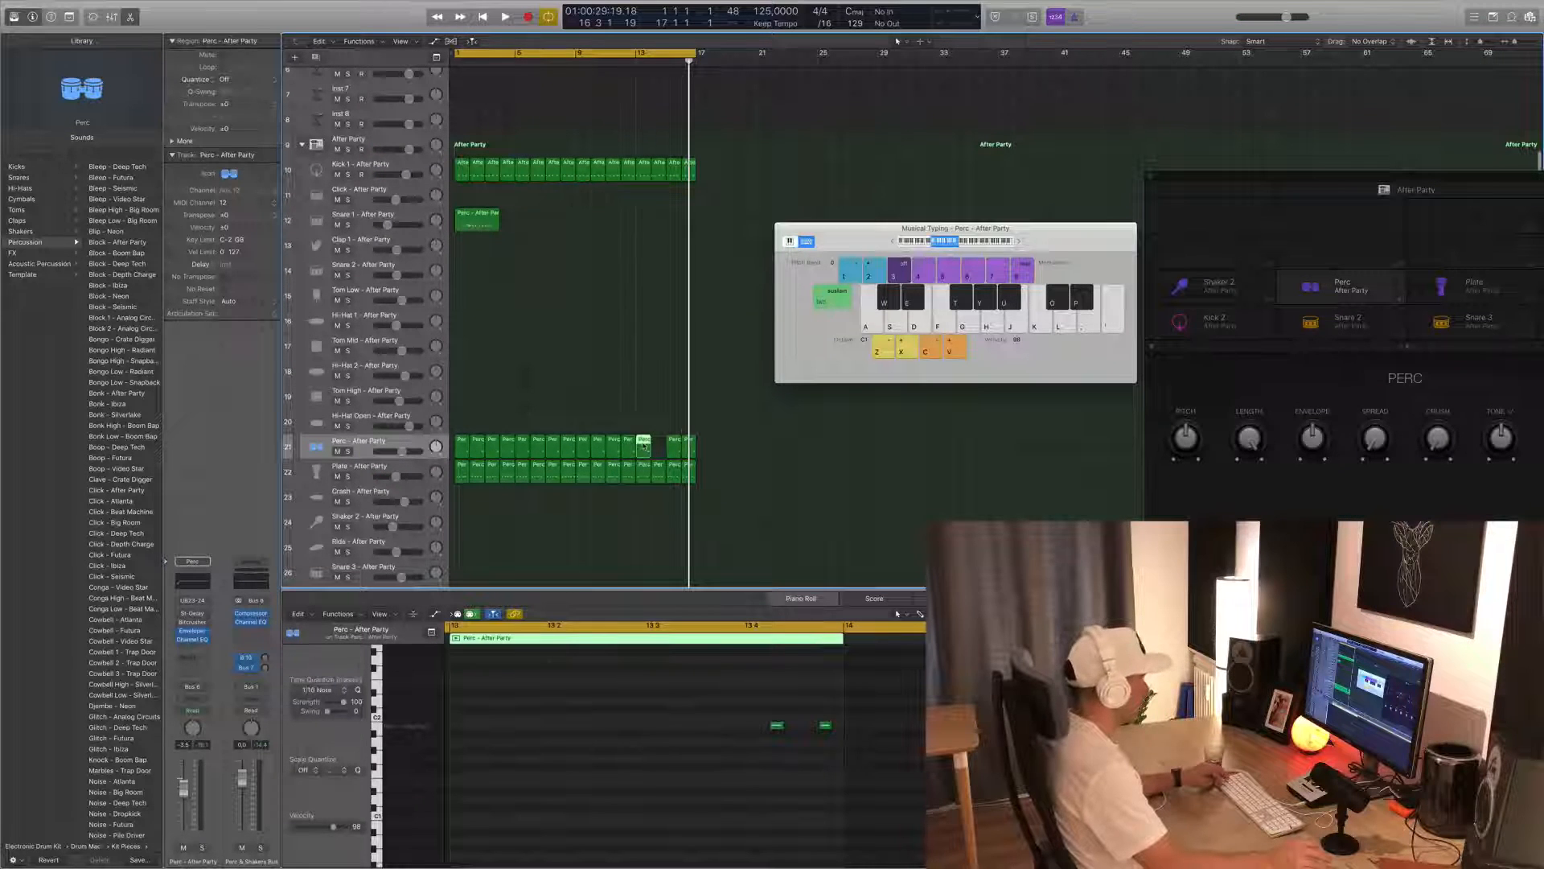
pyautogui.moveTo(644, 444); pyautogui.dragTo(658, 444)
pyautogui.press('space')
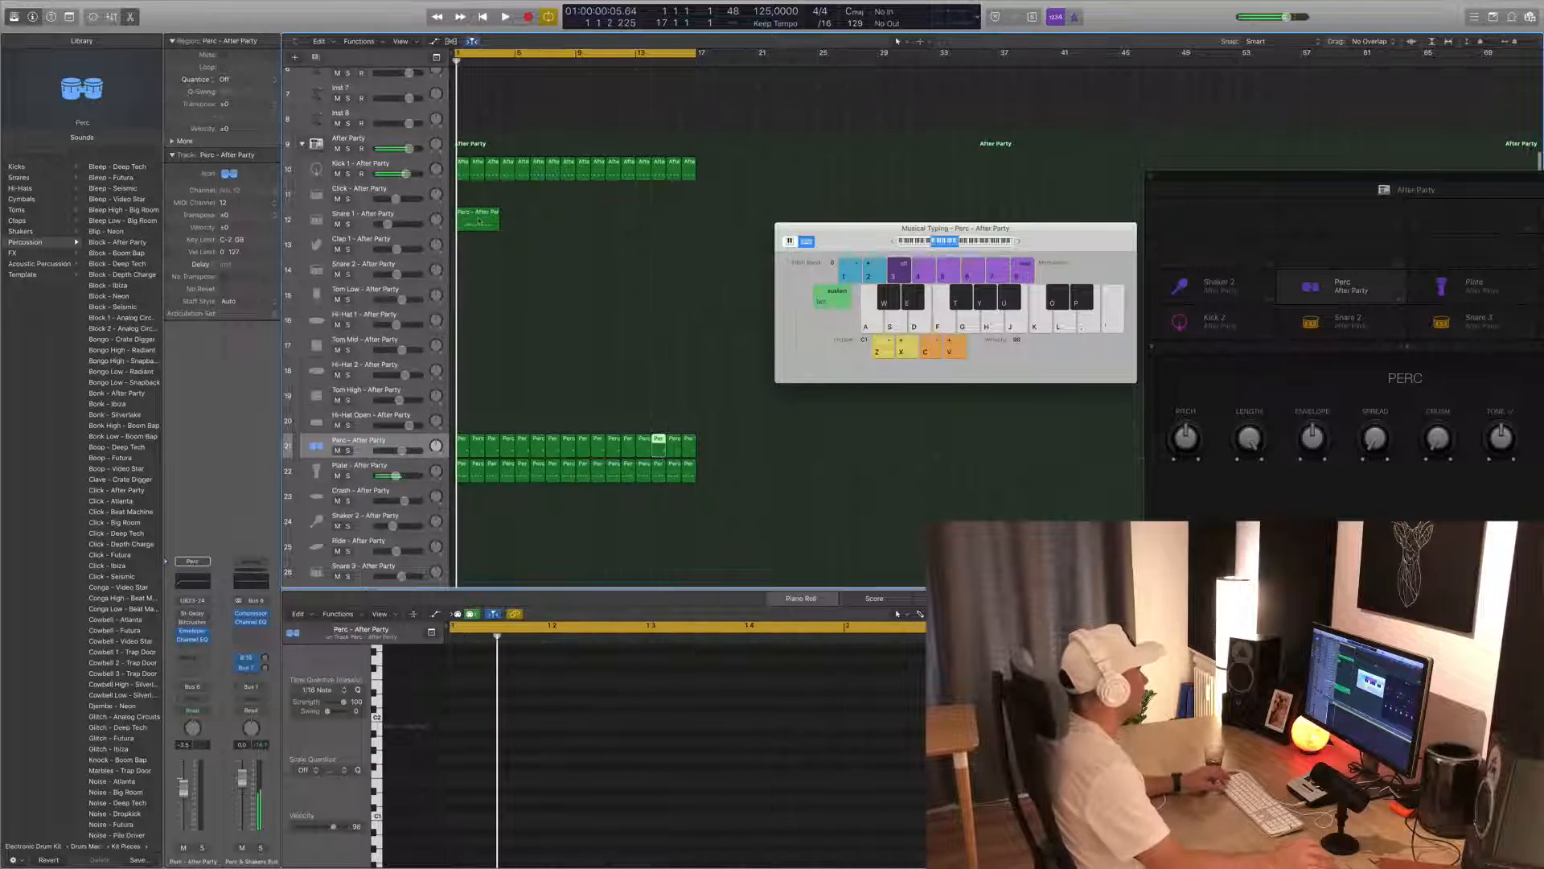
# - Cut the first bar off the Snare 1 region, delete it and place the remaining two-bar region at bar 1
pyautogui.click(456, 224)
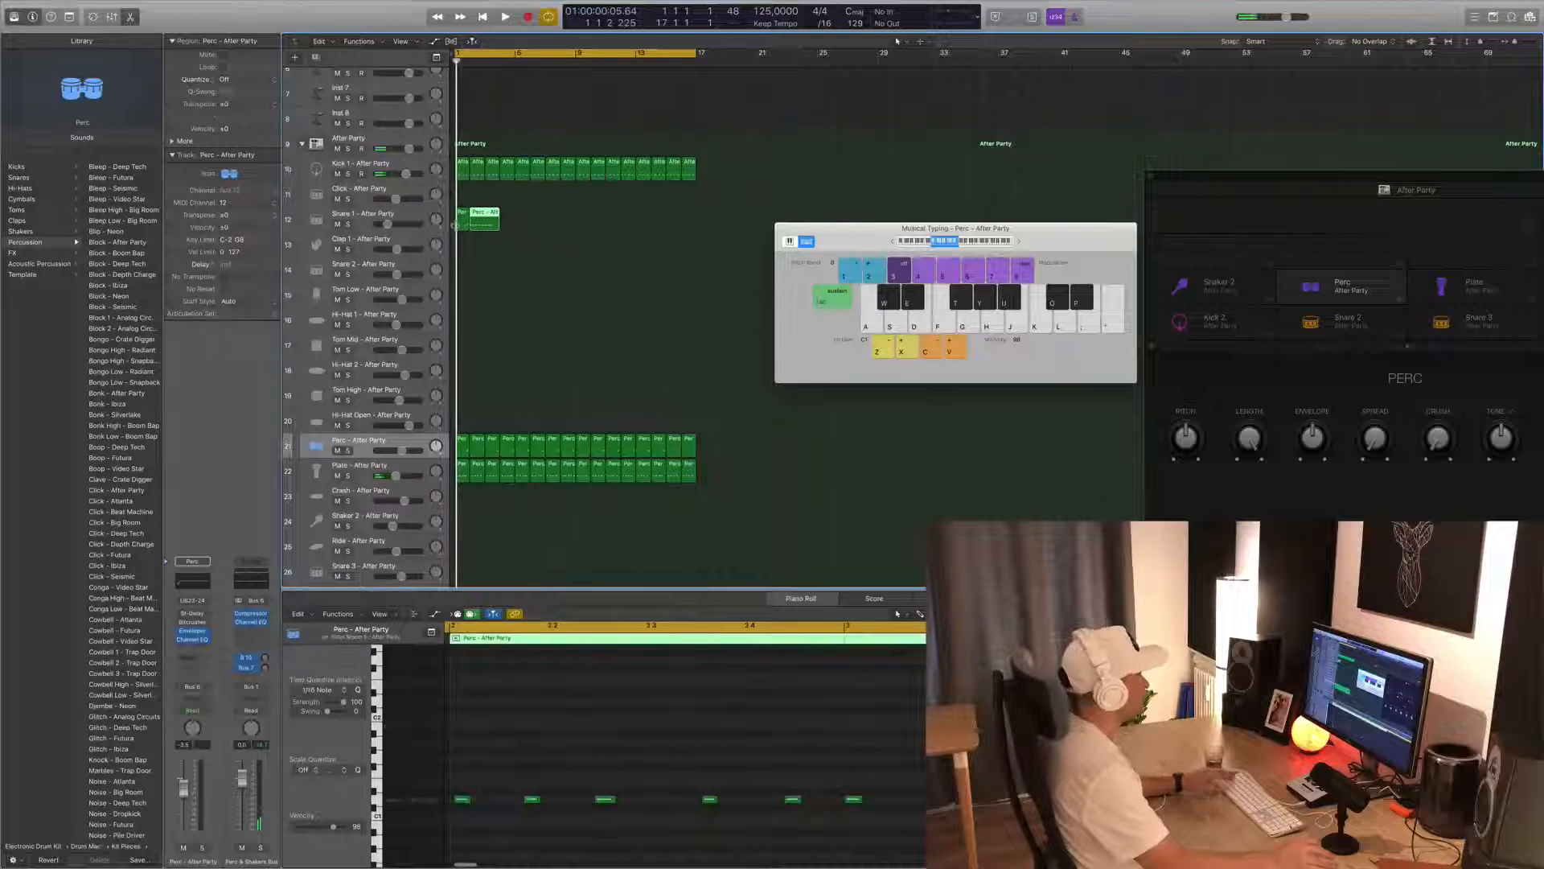
pyautogui.press('Delete')
pyautogui.press('super+z')
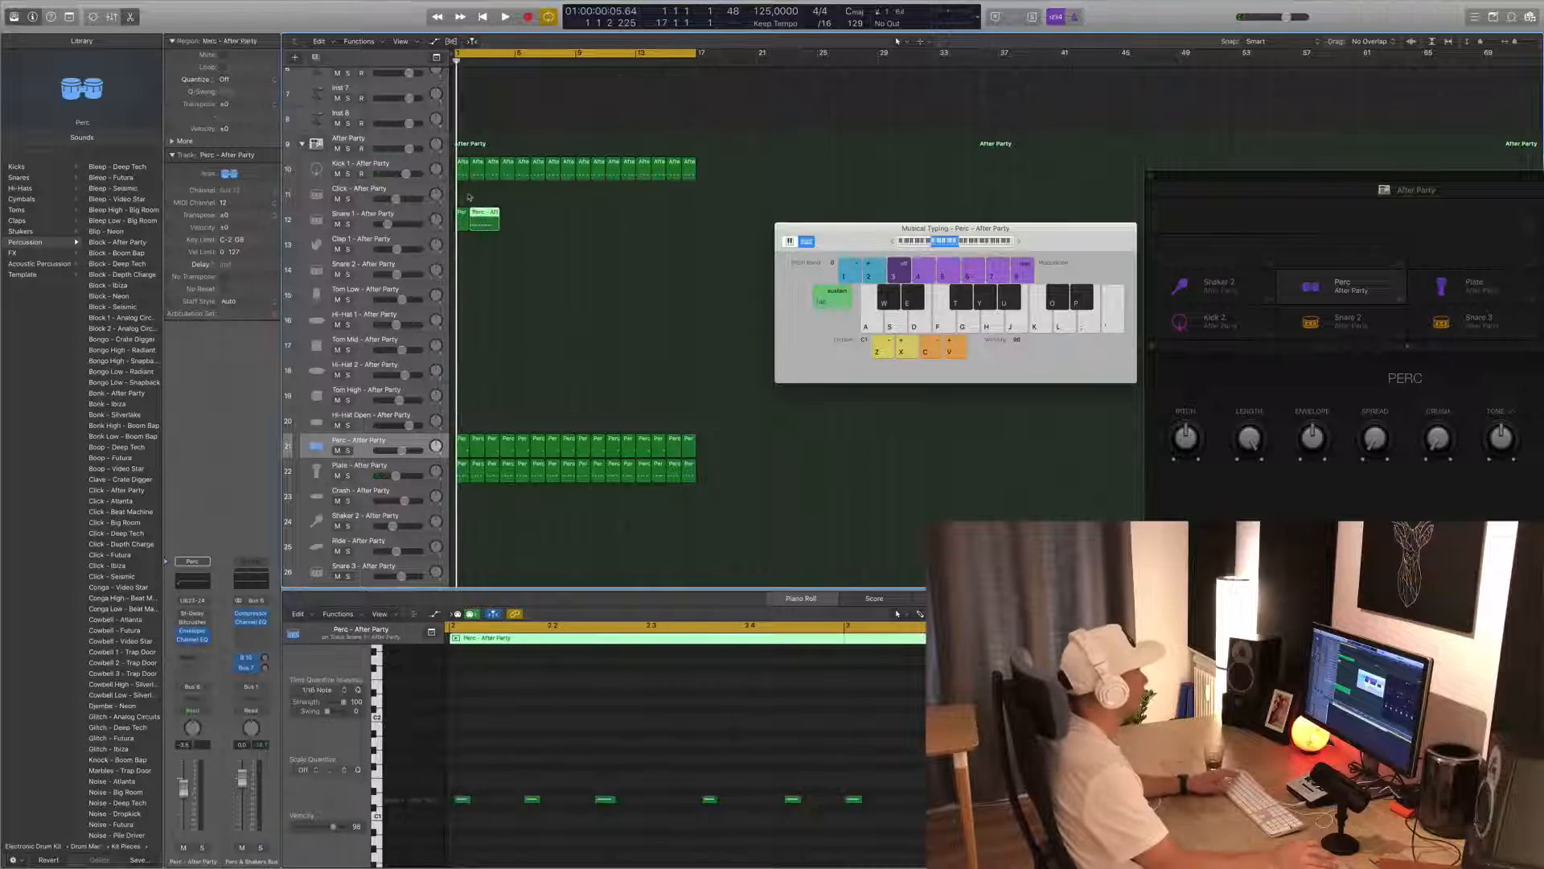
pyautogui.click(476, 201)
pyautogui.click(464, 215)
pyautogui.press('Delete')
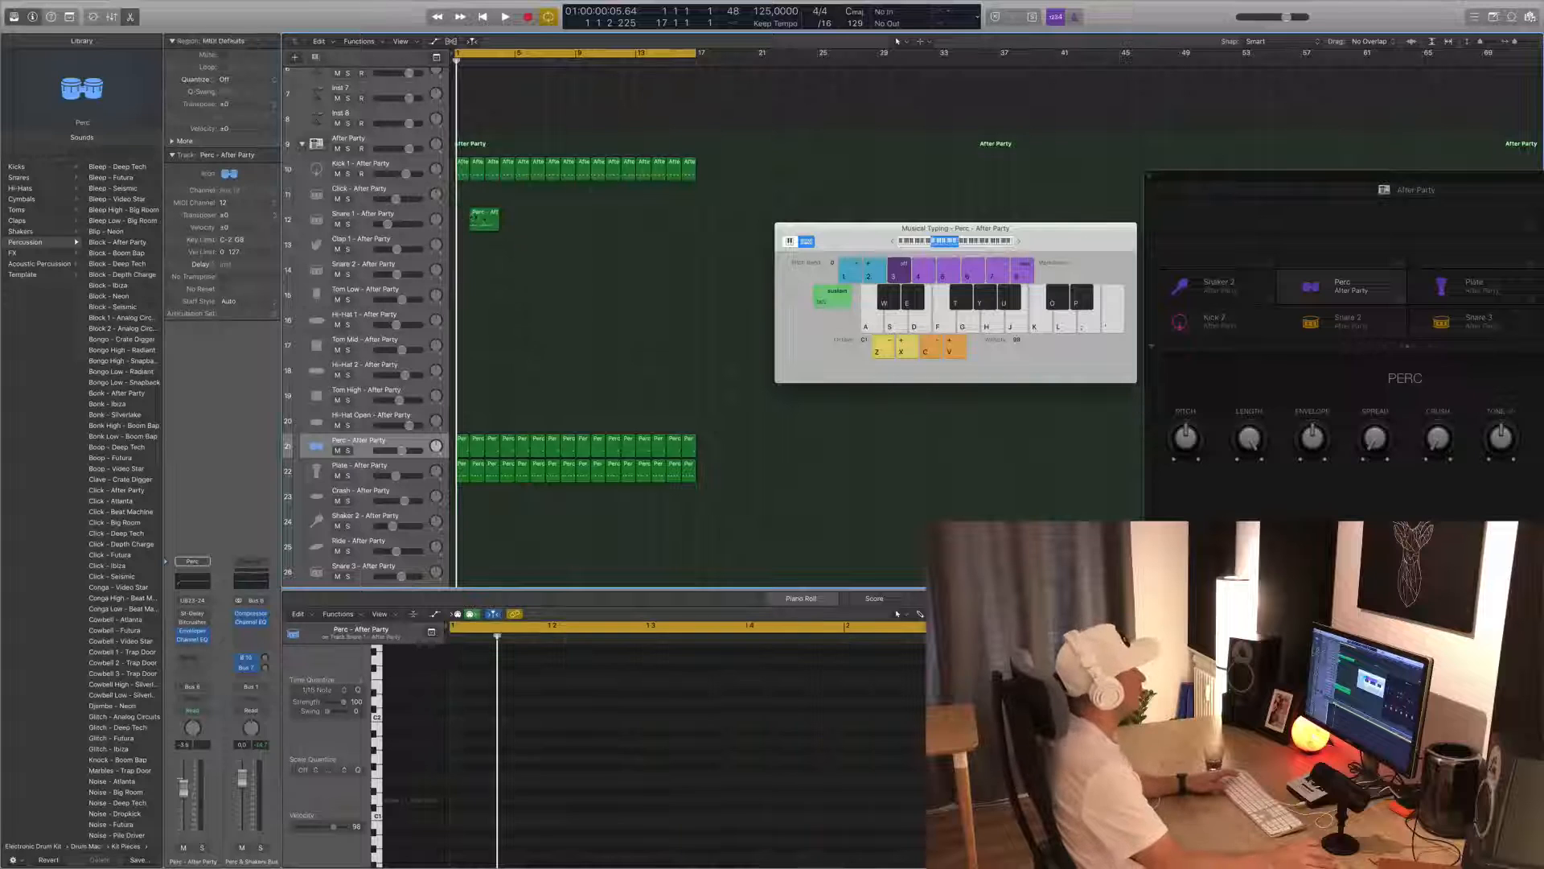
pyautogui.moveTo(480, 217); pyautogui.dragTo(465, 218)
pyautogui.press('space')
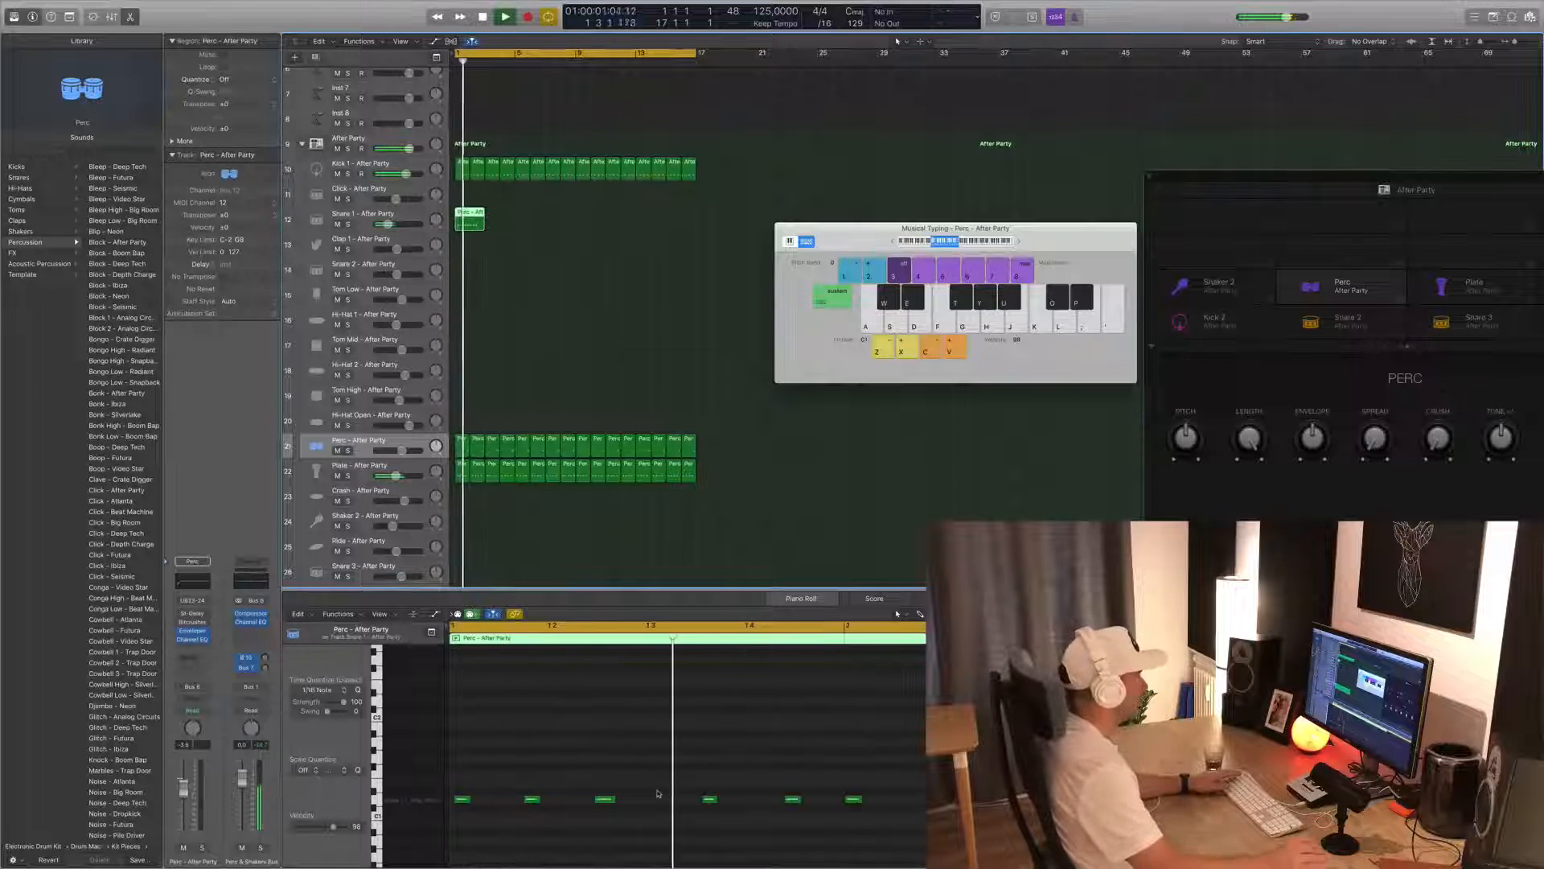
# - Delete the snare notes in bar 1, split the region at bar 2, remove the emptied first bar and place the rest at bar 1
pyautogui.press('space')
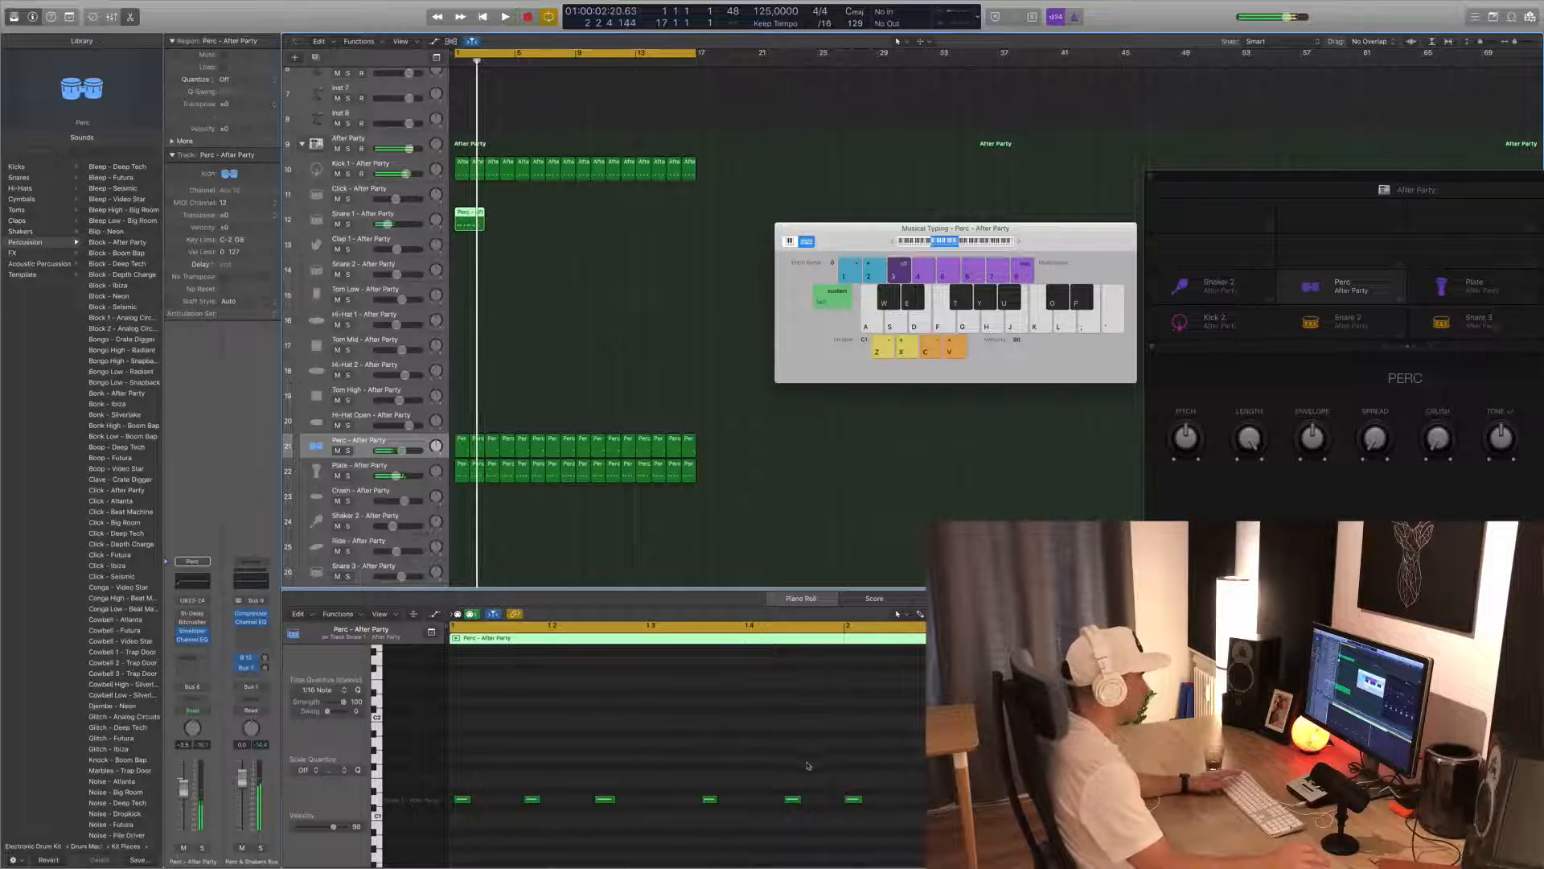
pyautogui.moveTo(807, 766); pyautogui.dragTo(458, 823)
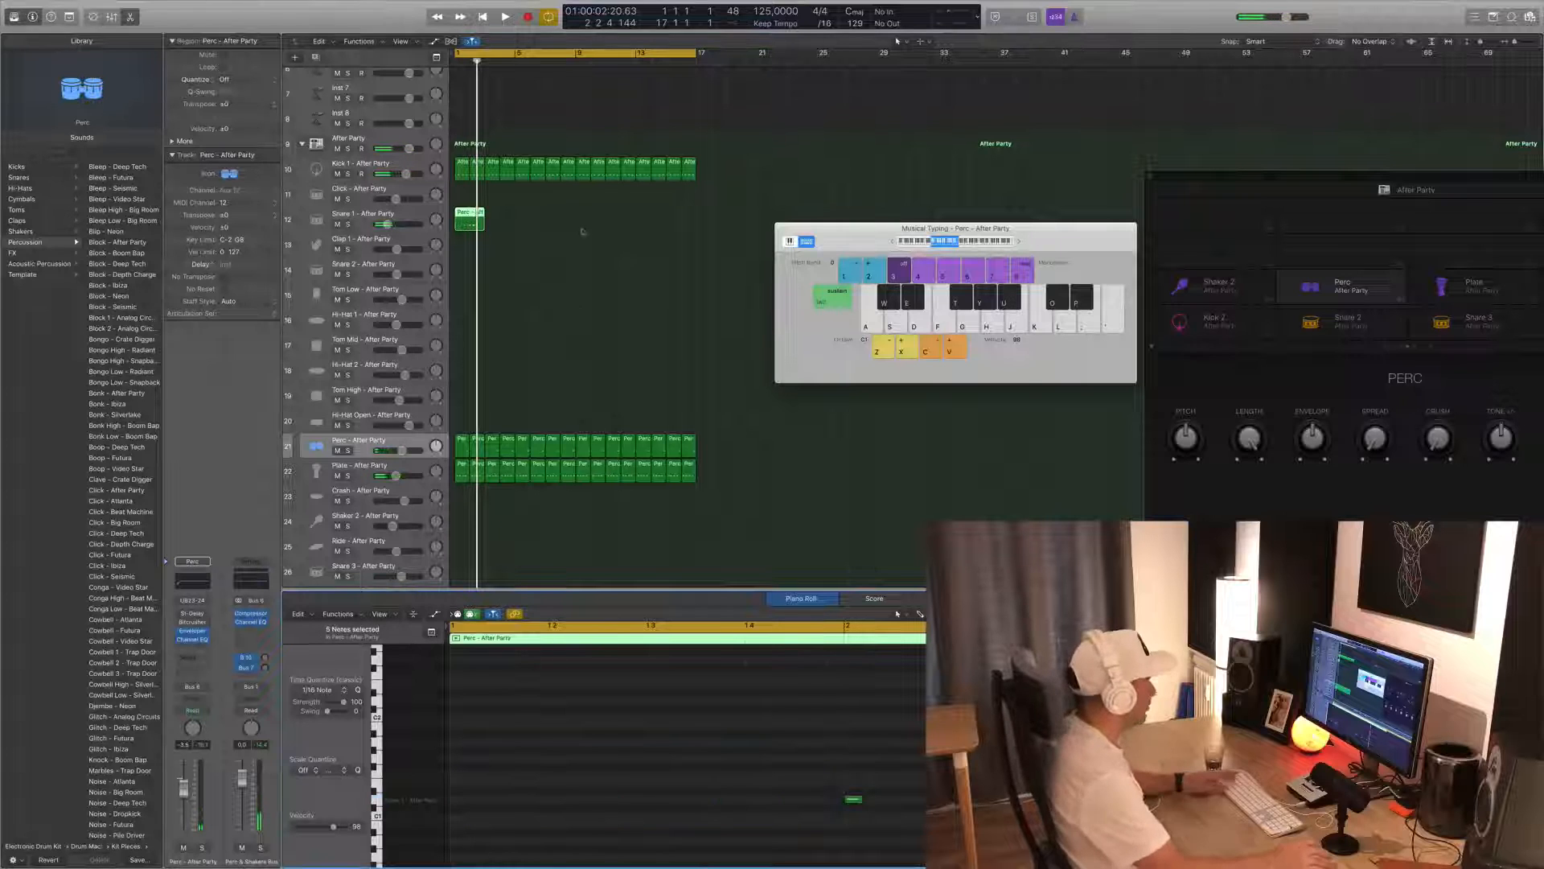
pyautogui.press('space')
pyautogui.moveTo(457, 224); pyautogui.dragTo(470, 223)
pyautogui.press('space')
pyautogui.click(462, 218)
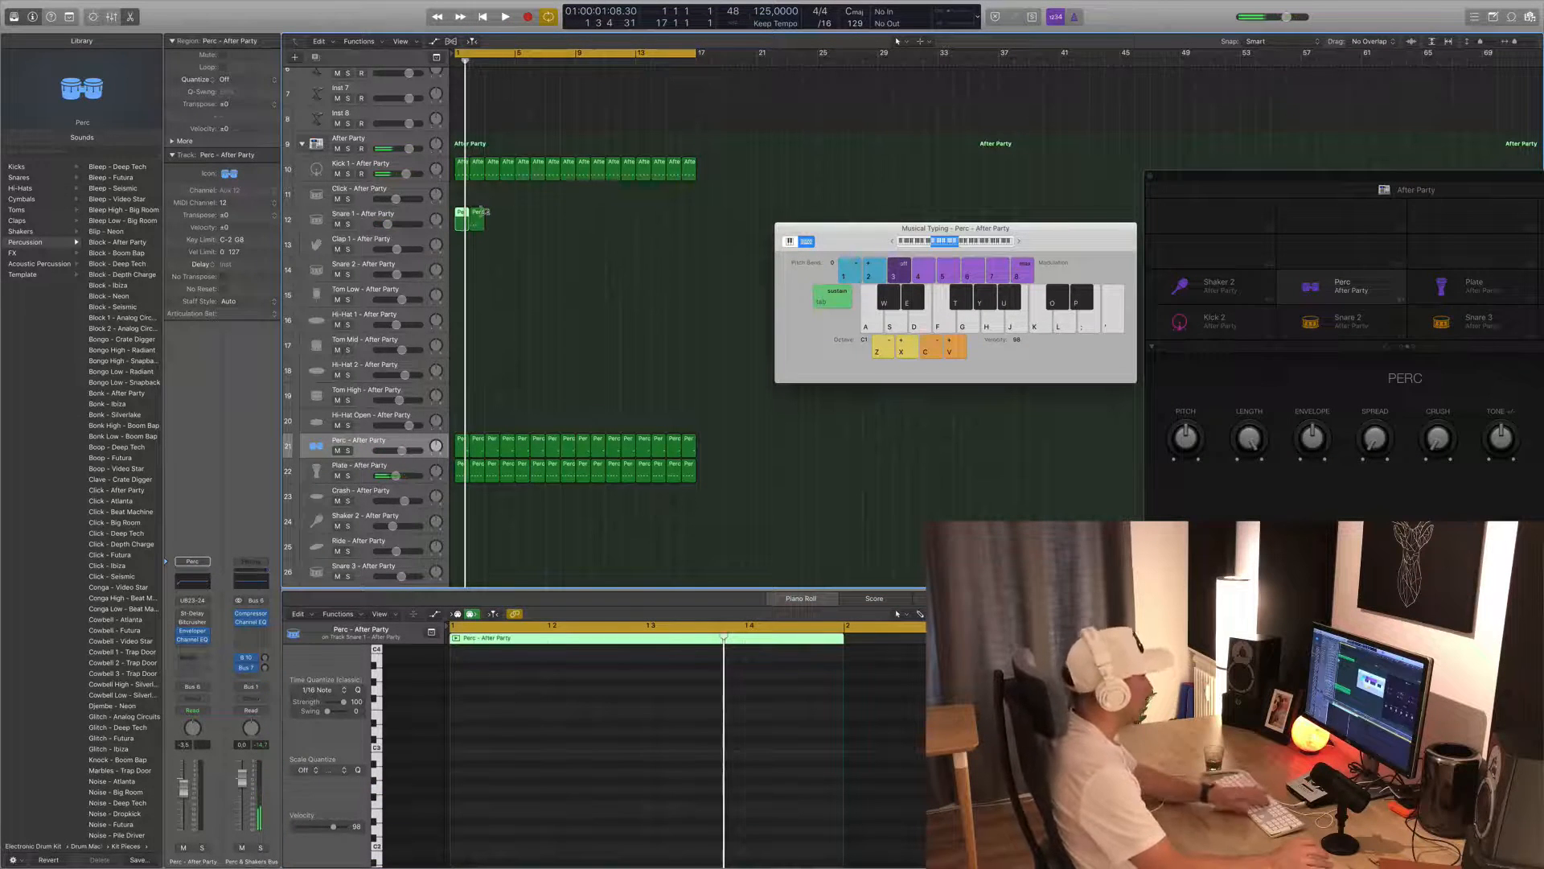
pyautogui.press('BackSpace')
pyautogui.click(477, 220)
pyautogui.moveTo(478, 220); pyautogui.dragTo(464, 219)
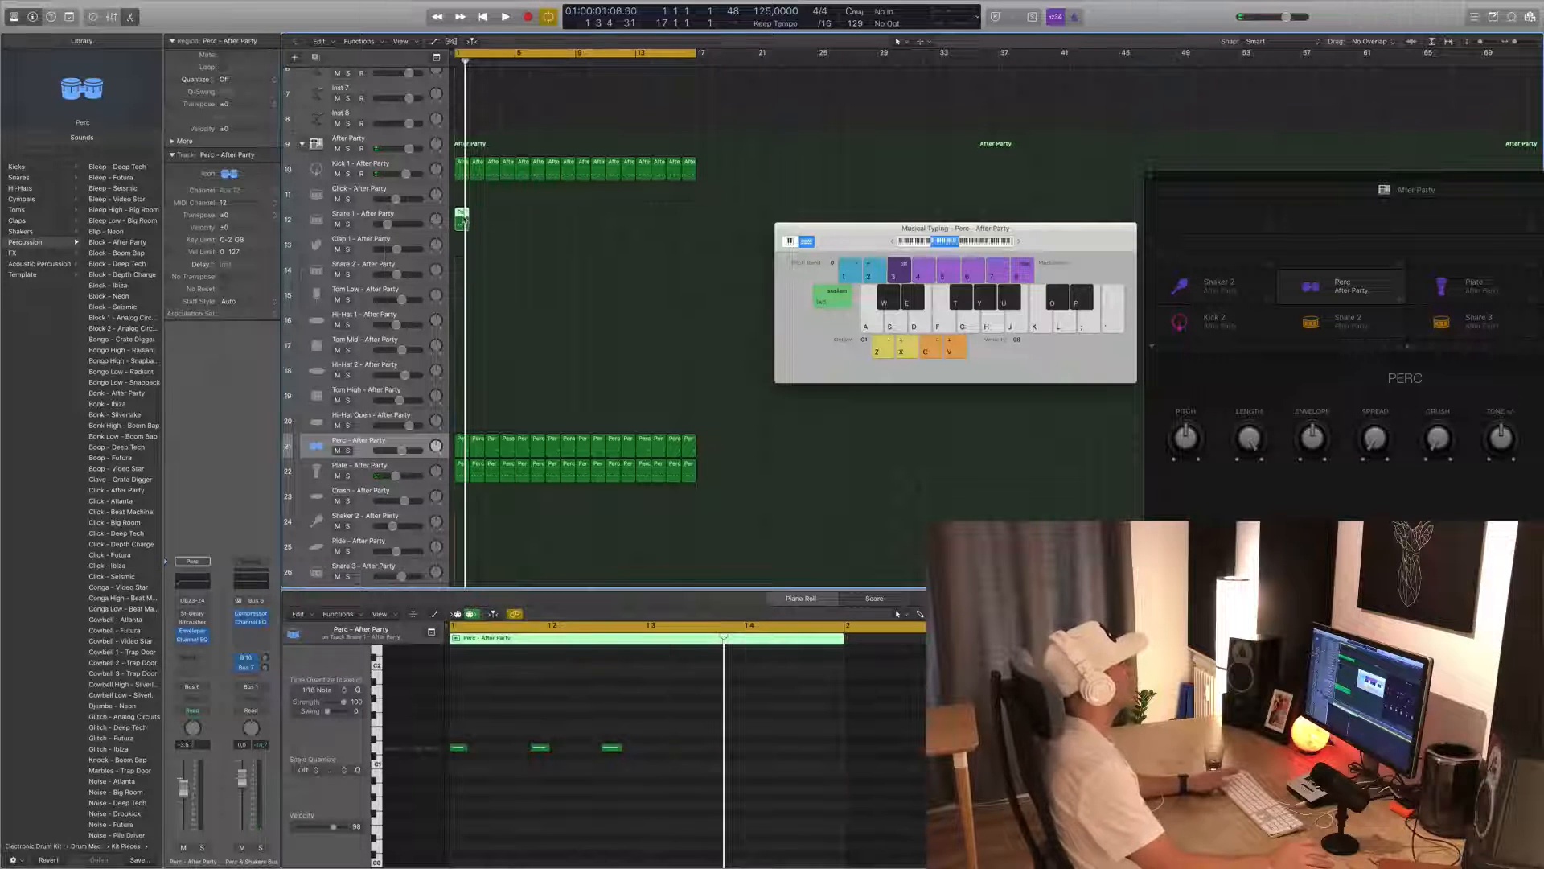
# - Copy the Snare 1 region's three notes two beats forward into the second half of the bar and check playback
pyautogui.press('space')
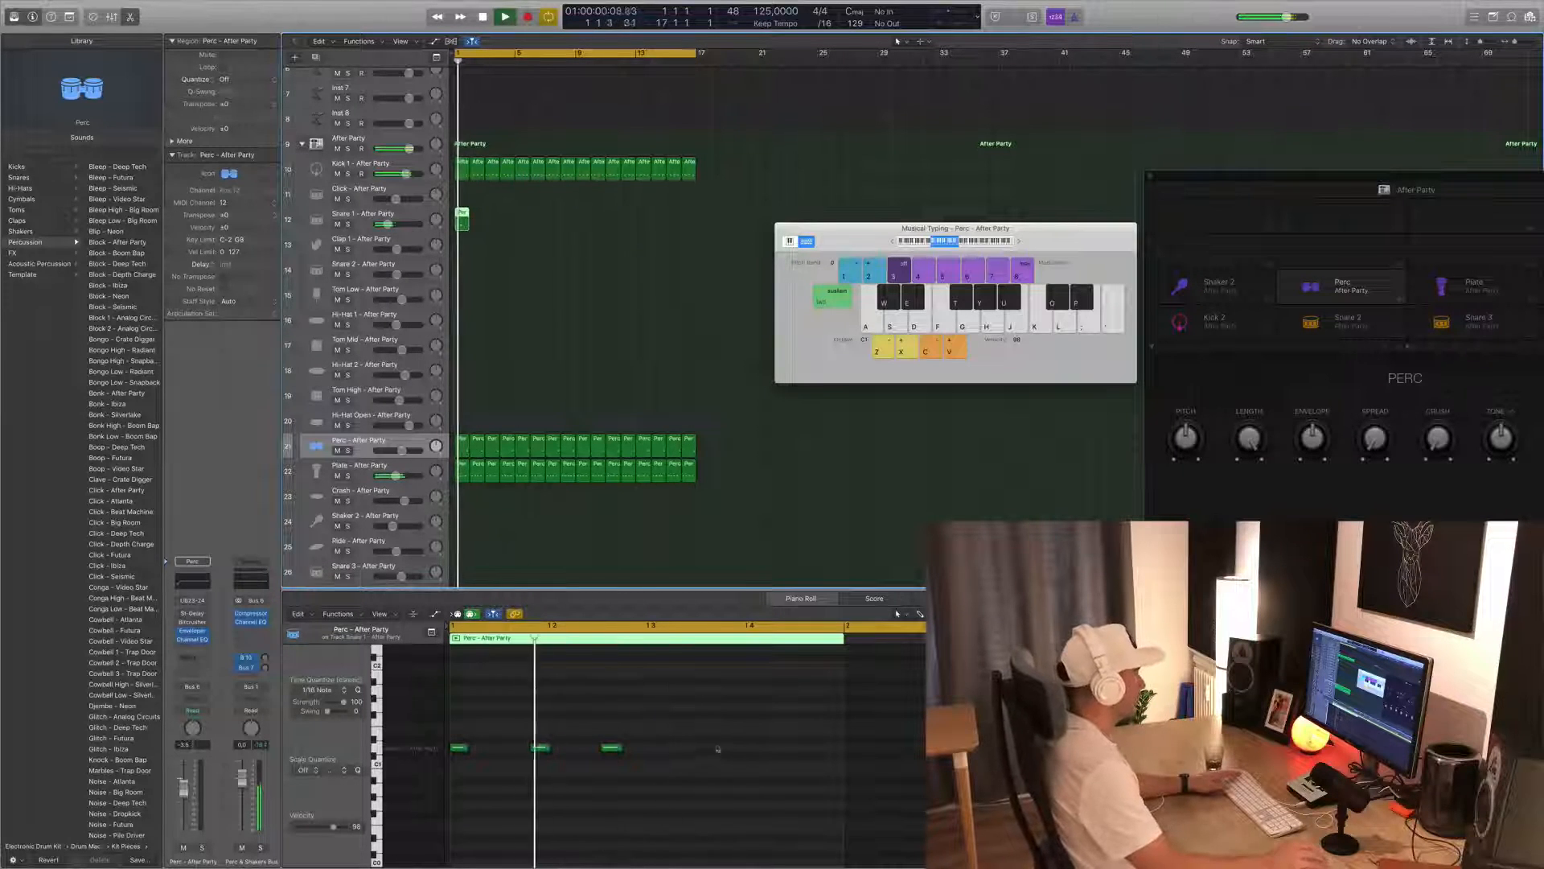
pyautogui.press('space')
pyautogui.moveTo(726, 731); pyautogui.dragTo(465, 776)
pyautogui.moveTo(533, 741); pyautogui.dragTo(657, 752)
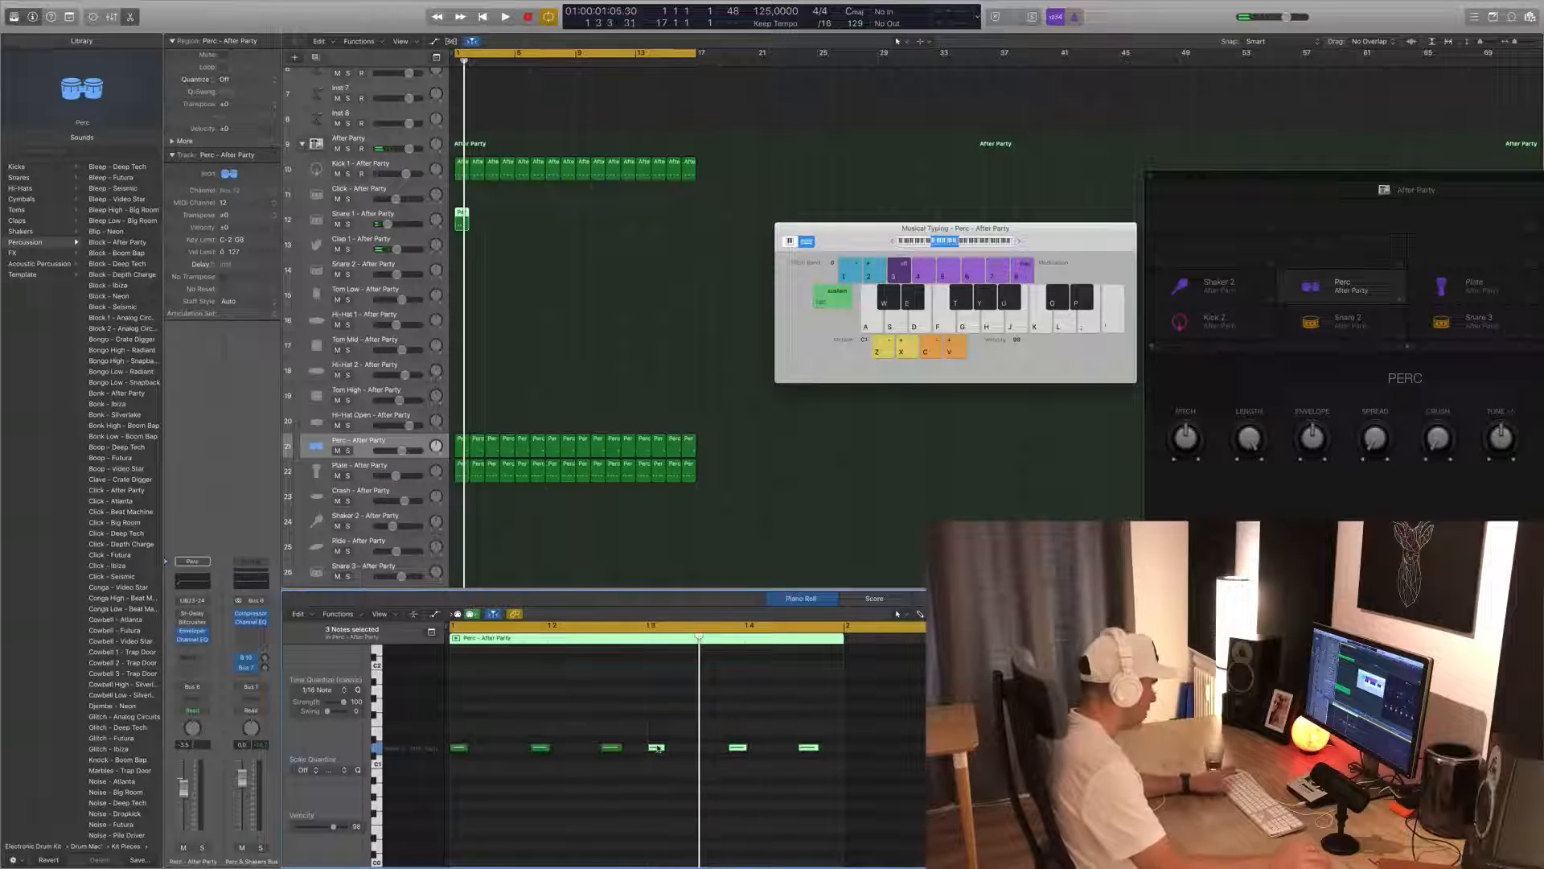
pyautogui.press('space')
pyautogui.click(462, 747)
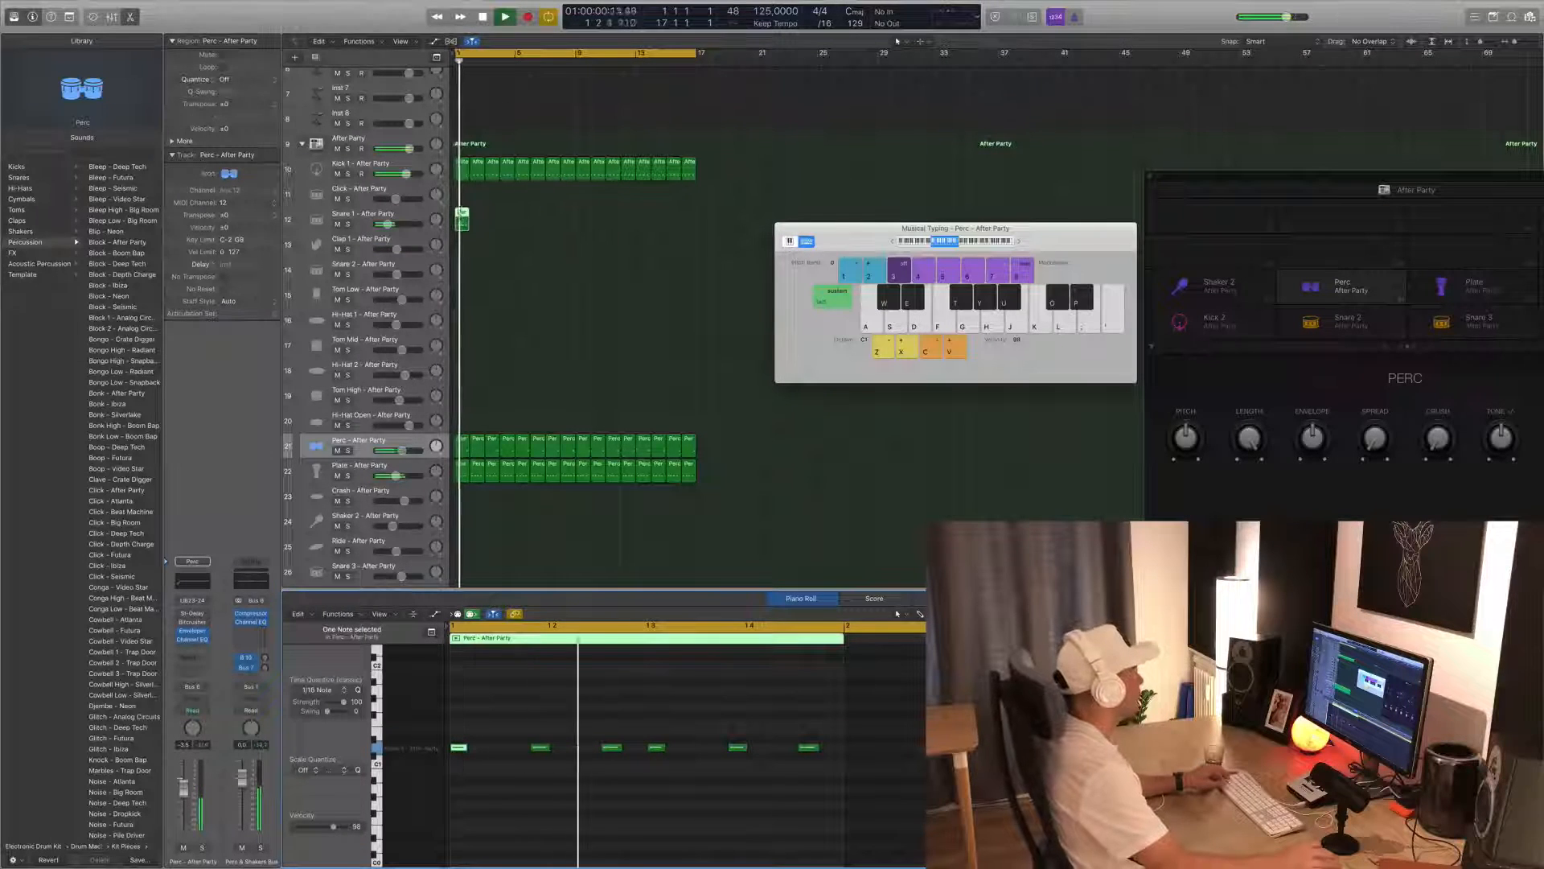
# - Fill the Snare 1 track through bar 16 with copies of the one-bar region and play the loop from the start
pyautogui.moveTo(462, 223); pyautogui.dragTo(625, 227)
pyautogui.press('space')
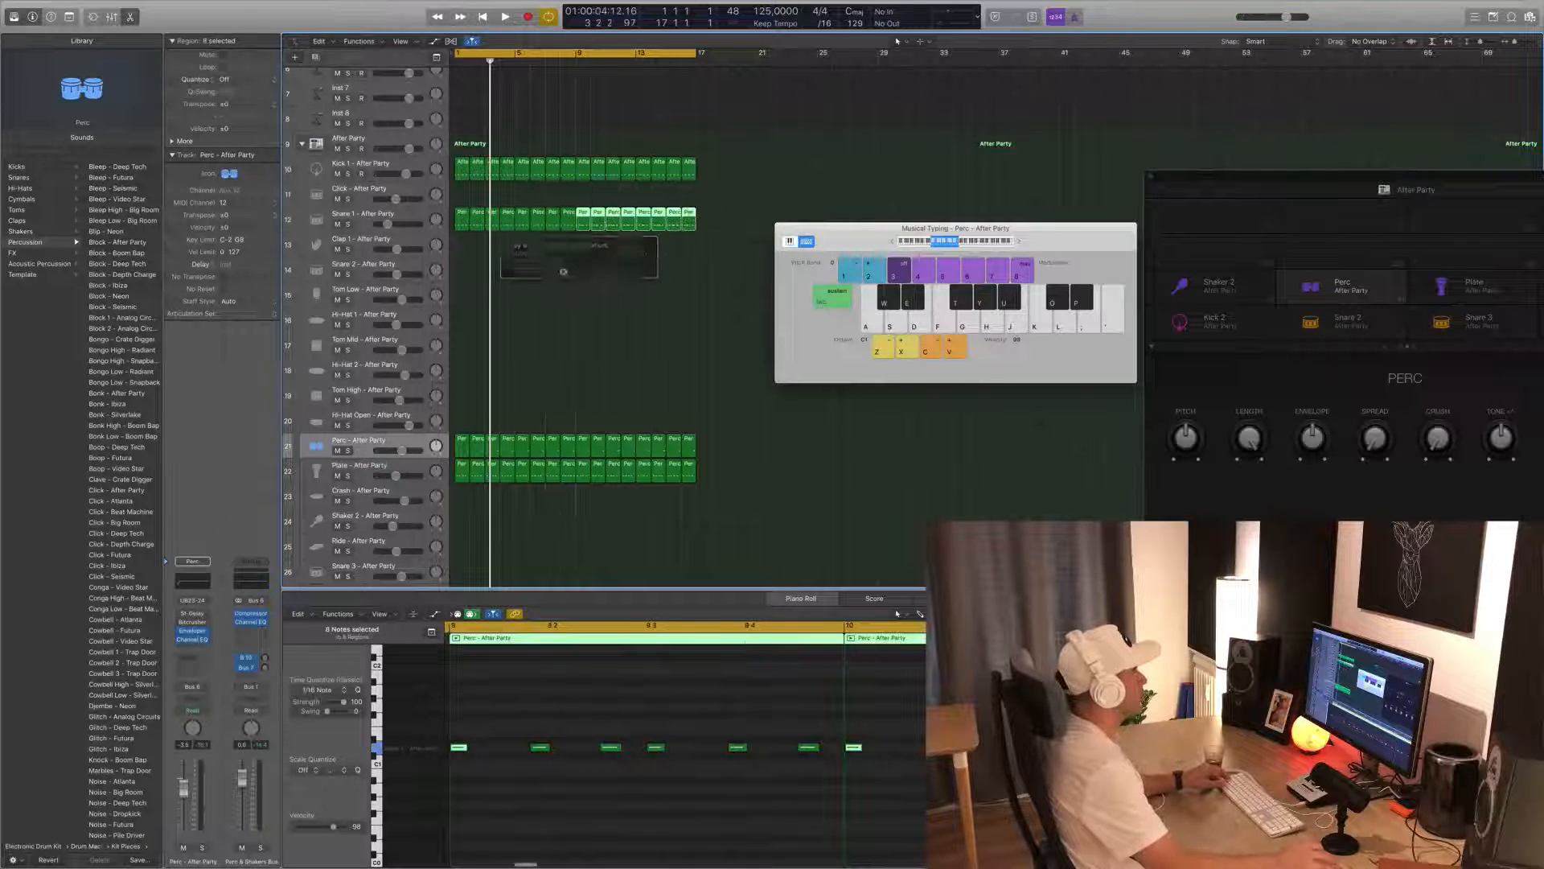
pyautogui.click(556, 283)
pyautogui.press('Return')
pyautogui.press('space')
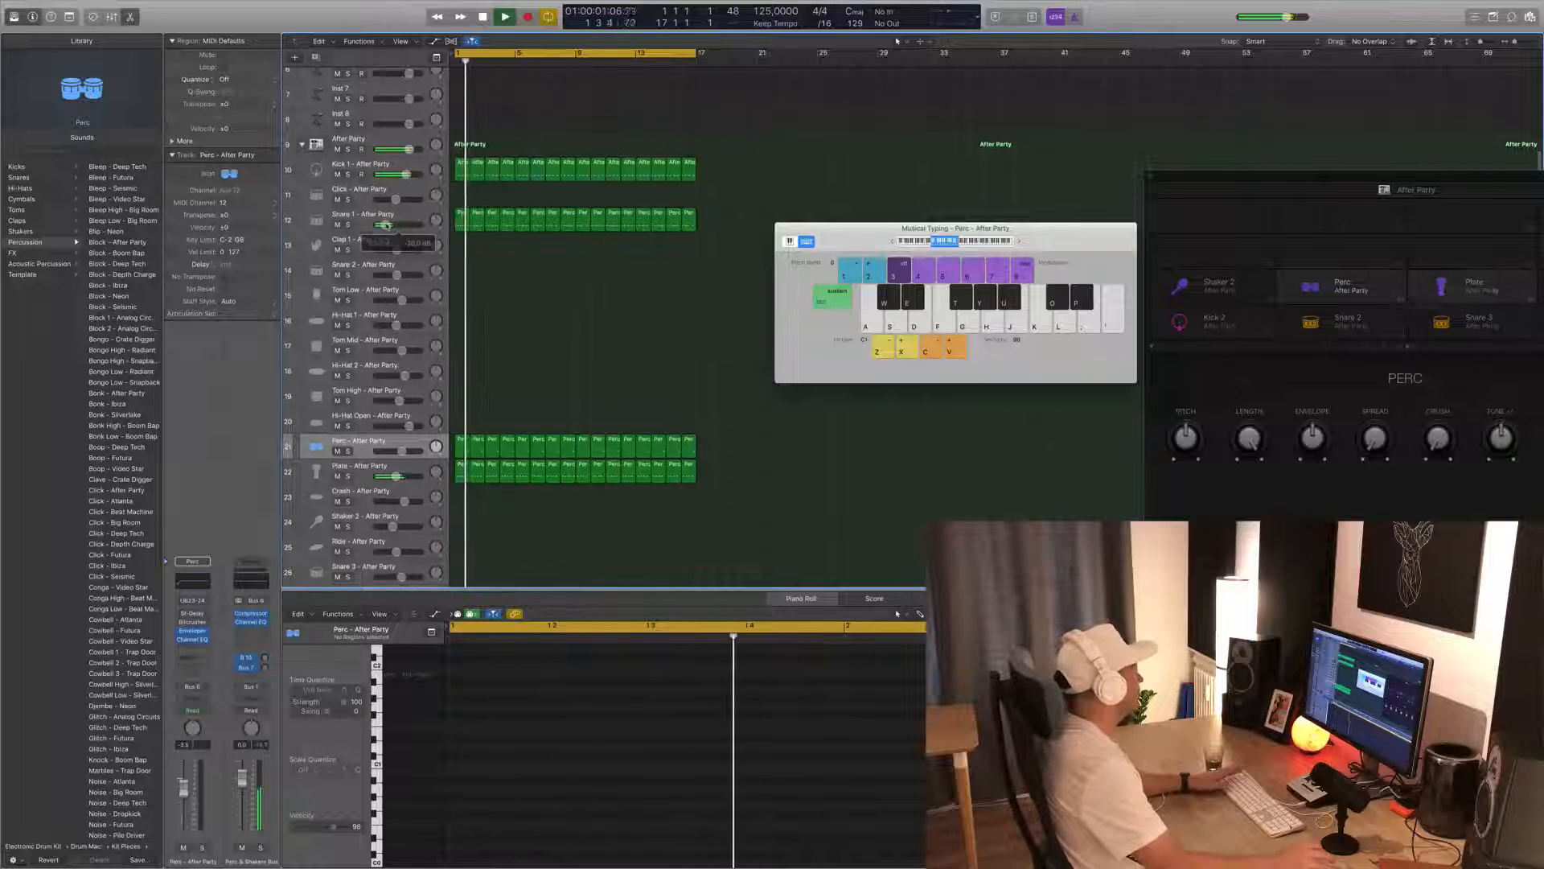
# - Copy the beat 3 note in the first Snare 1 region an eighth note forward and play the result
pyautogui.click(462, 221)
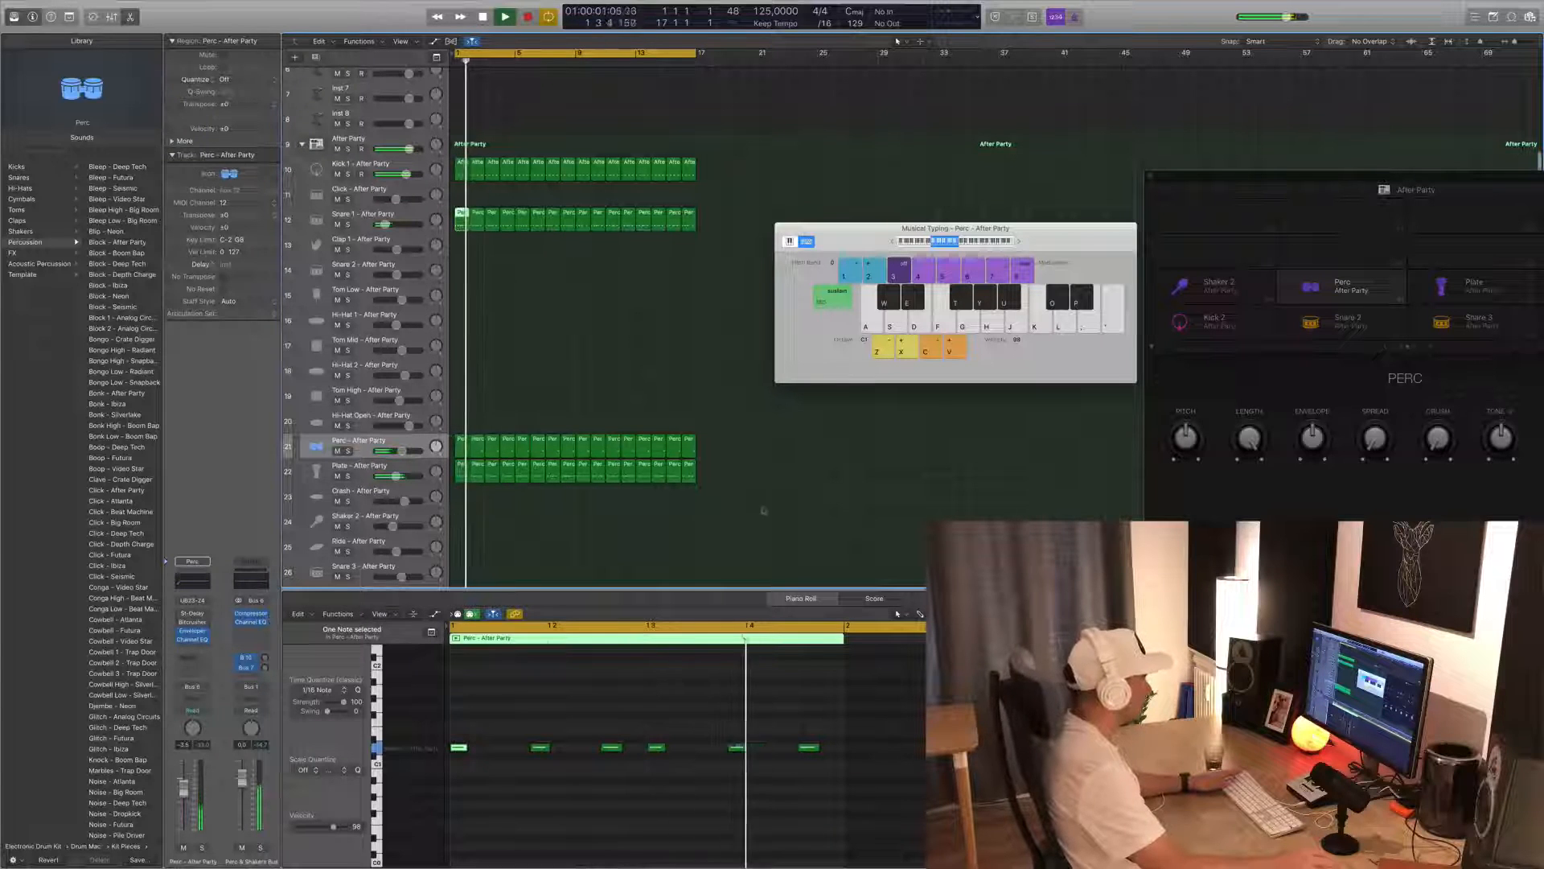
pyautogui.hscroll(1, 653, 748)
pyautogui.click(653, 747)
pyautogui.moveTo(670, 748); pyautogui.dragTo(704, 749)
pyautogui.press('space')
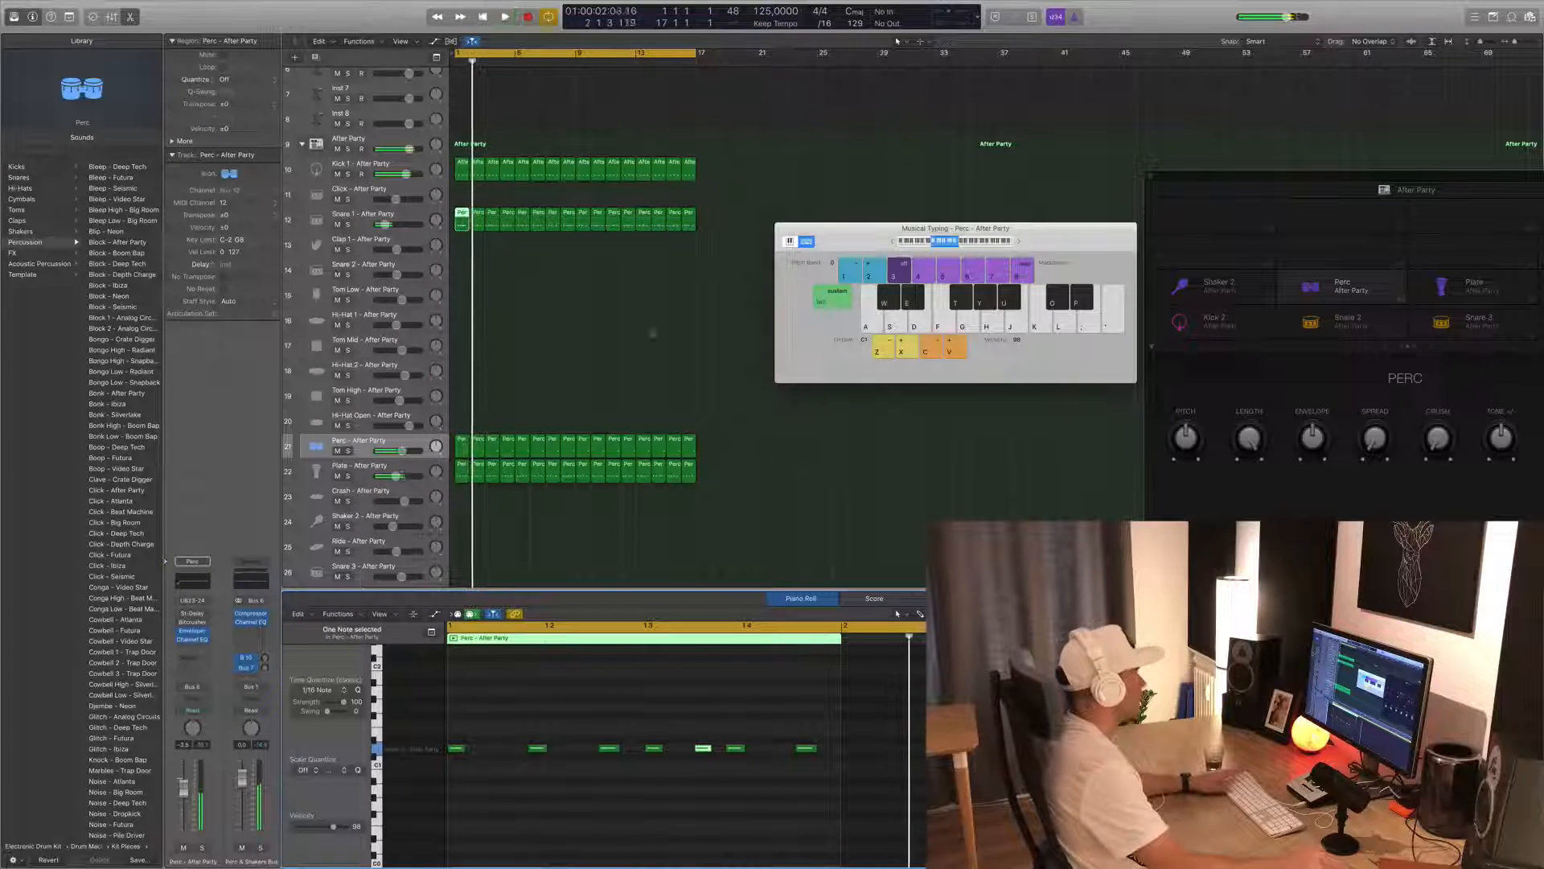
# - Delete the old Snare 1 regions after bar 1 and replace them through bar 16 with copies of the edited first region
pyautogui.press('space')
pyautogui.press('super+a')
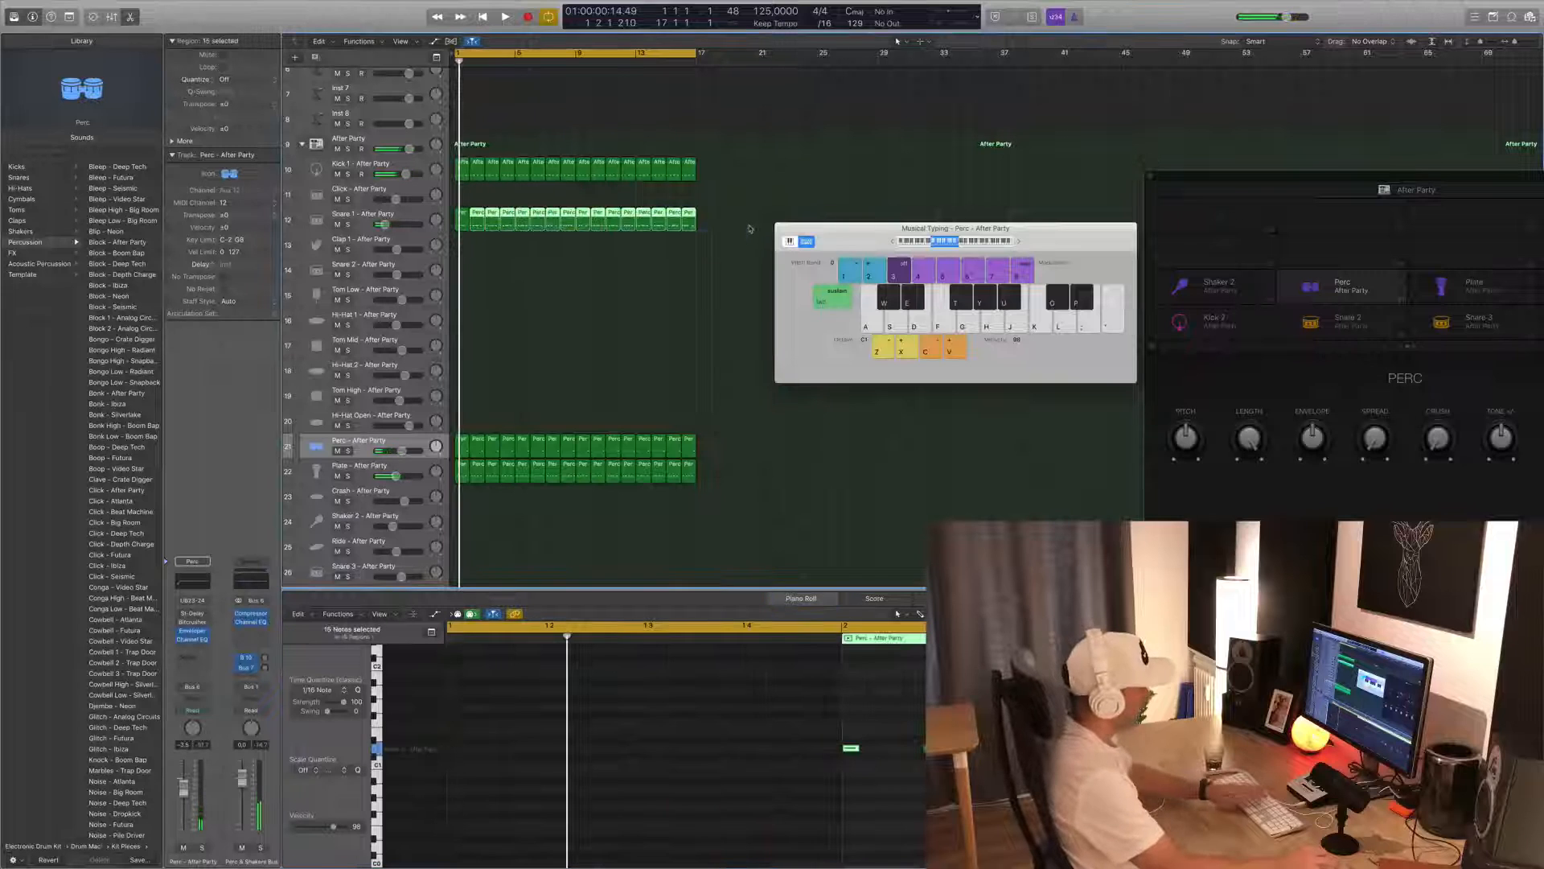
pyautogui.press('Delete')
pyautogui.press('space')
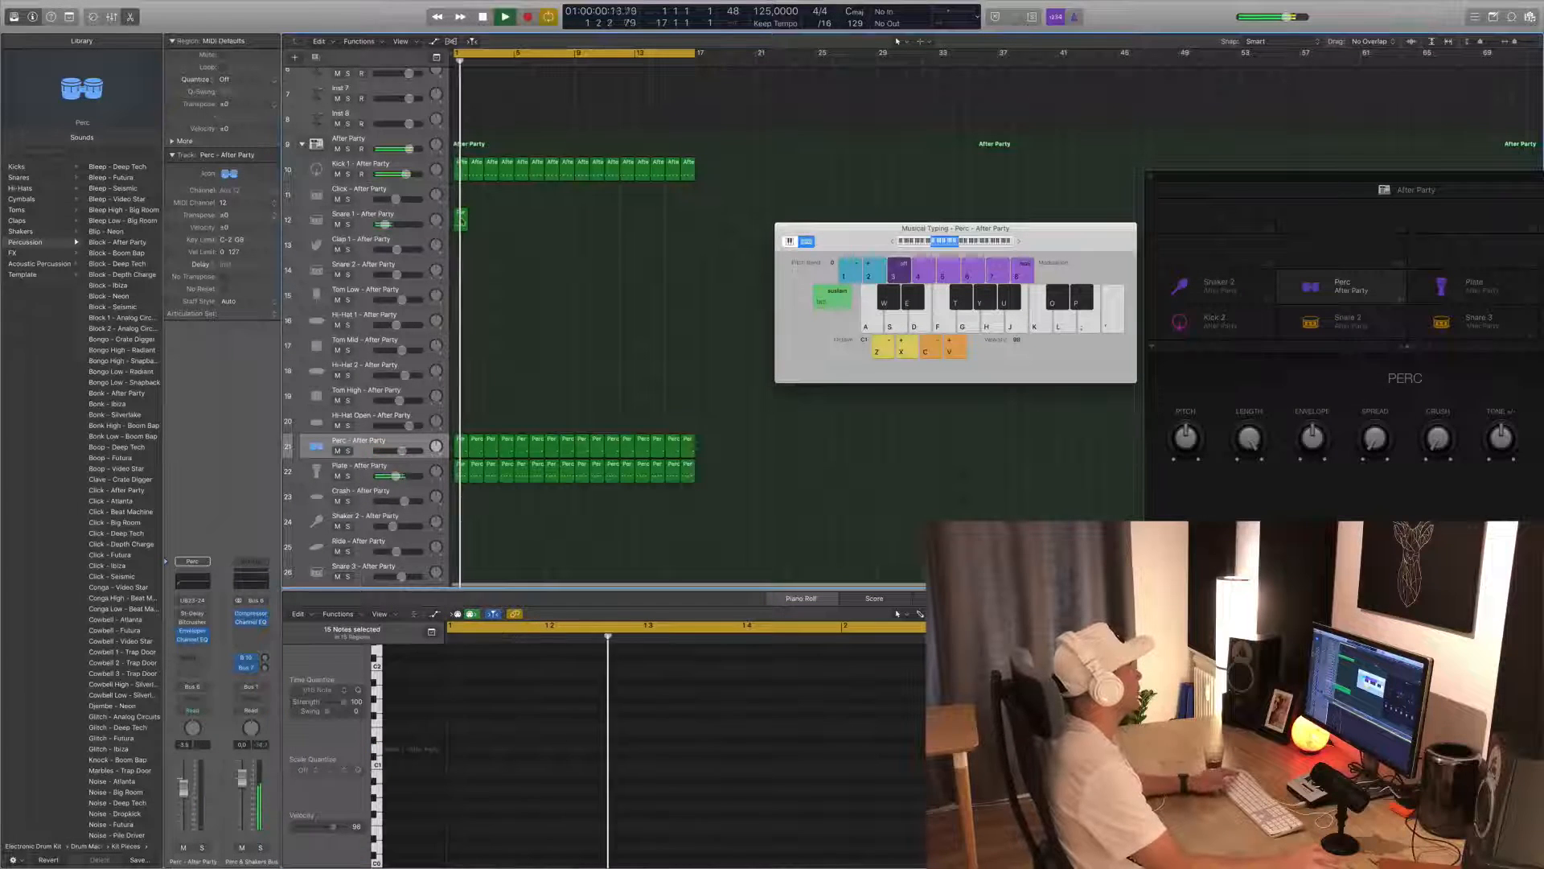
pyautogui.press('space')
pyautogui.click(463, 222)
pyautogui.moveTo(463, 222); pyautogui.dragTo(553, 223)
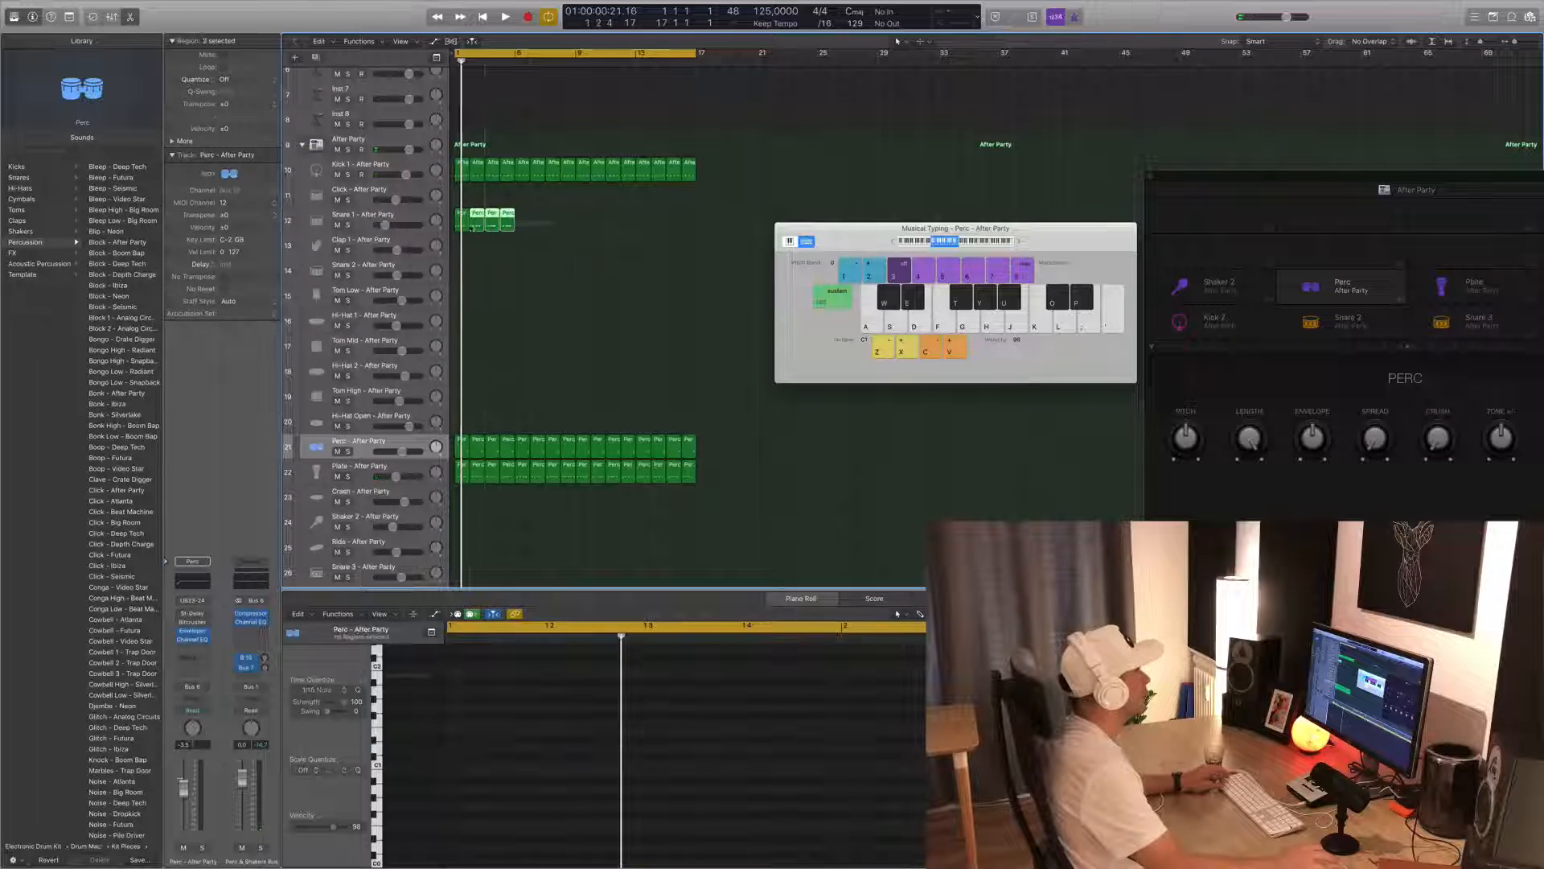
pyautogui.moveTo(460, 218); pyautogui.dragTo(599, 223)
pyautogui.press('space')
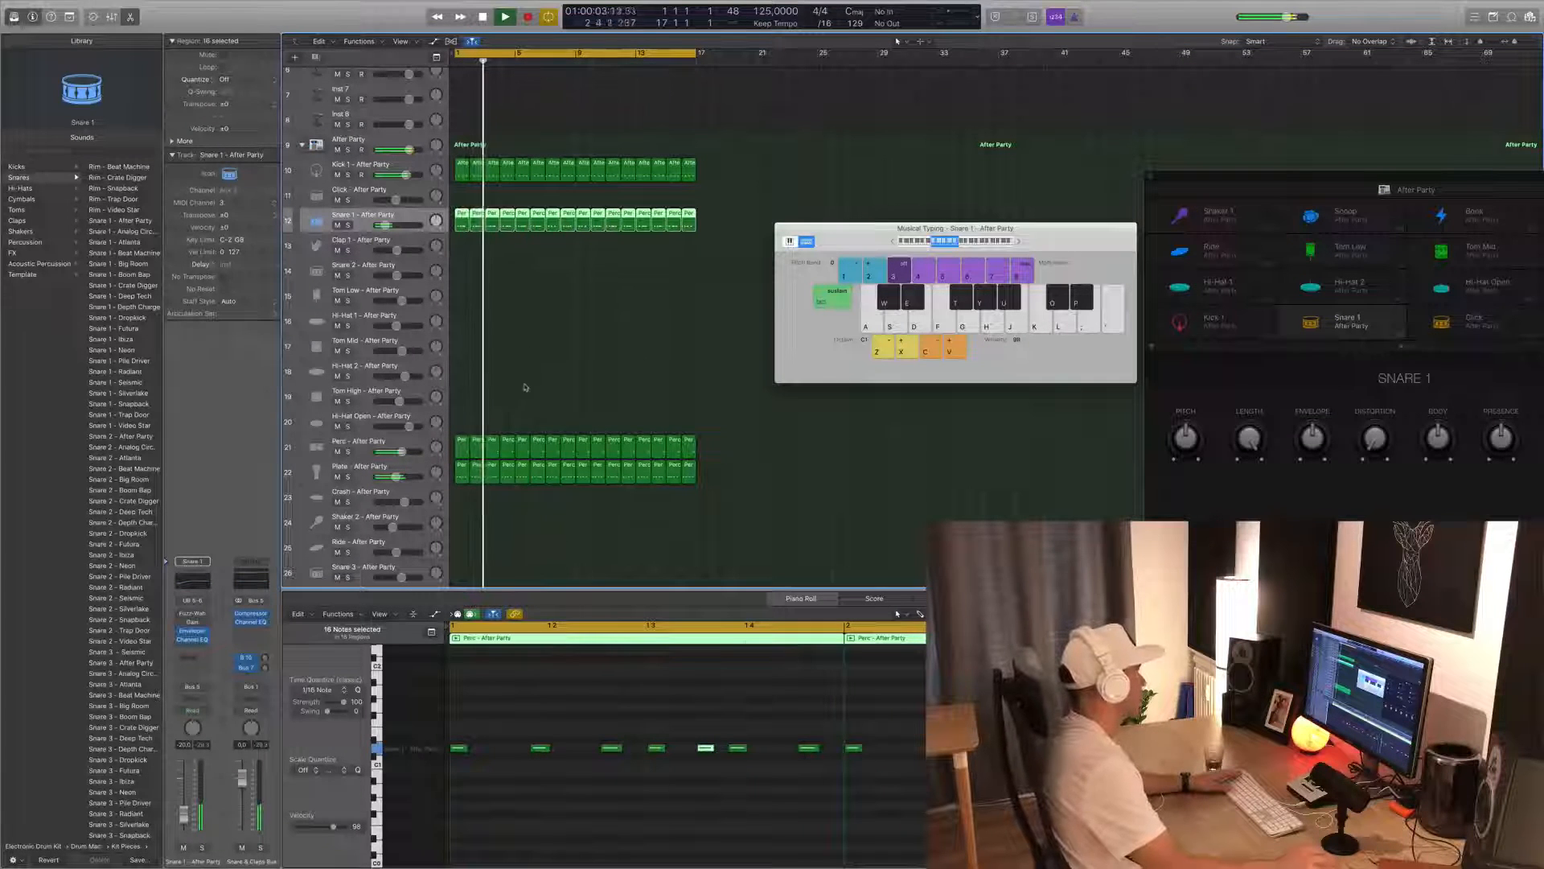
# - Stop playback and copy the first Perc region to bar 1 of the Tom Mid track
pyautogui.click(378, 442)
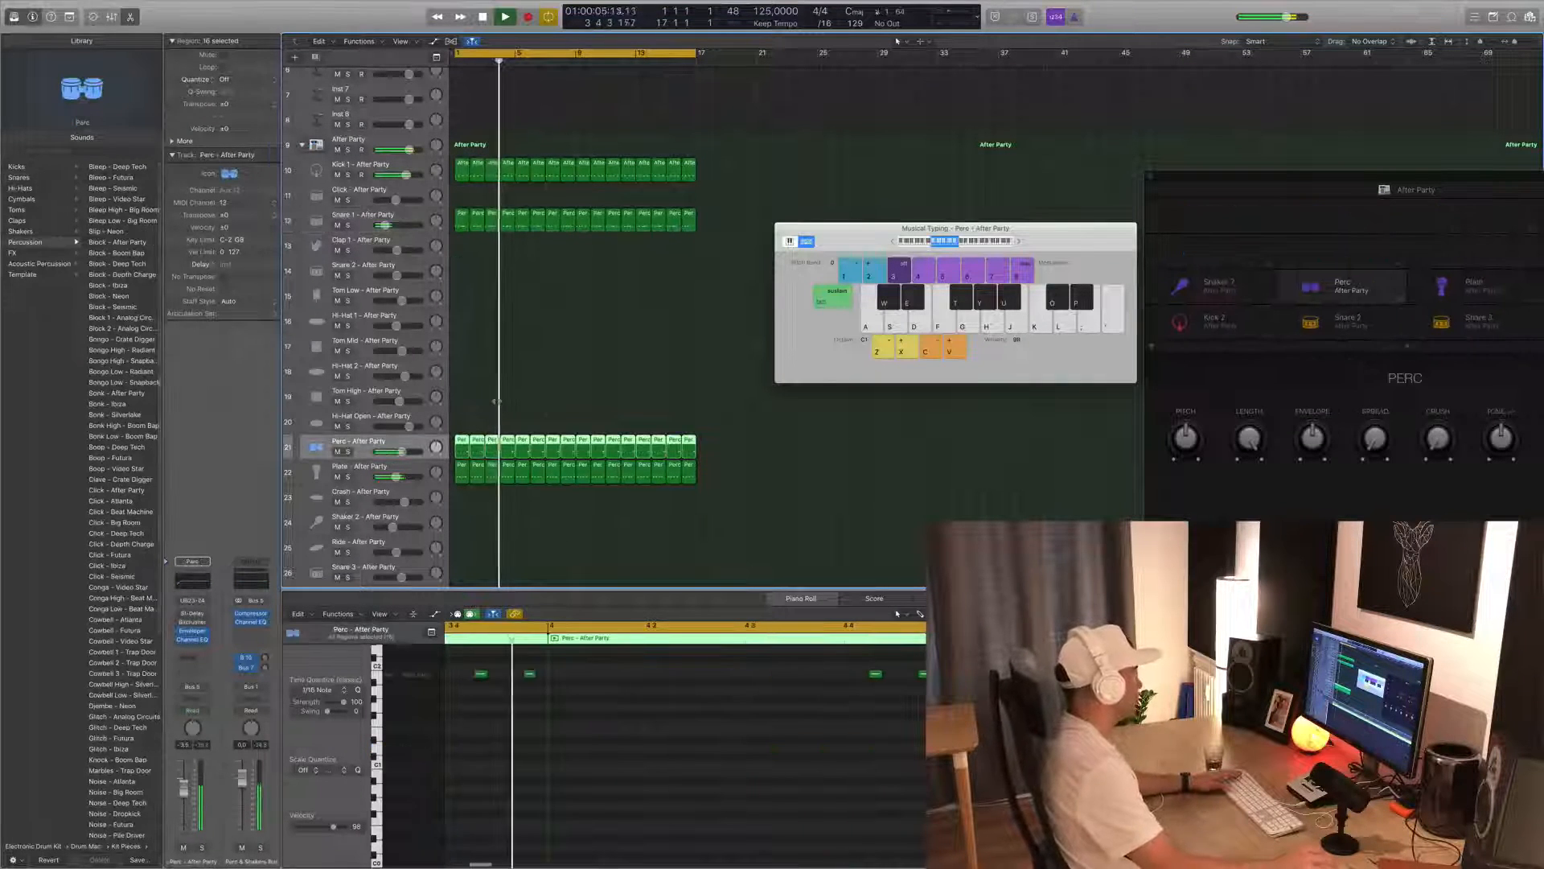
pyautogui.press('space')
pyautogui.click(463, 439)
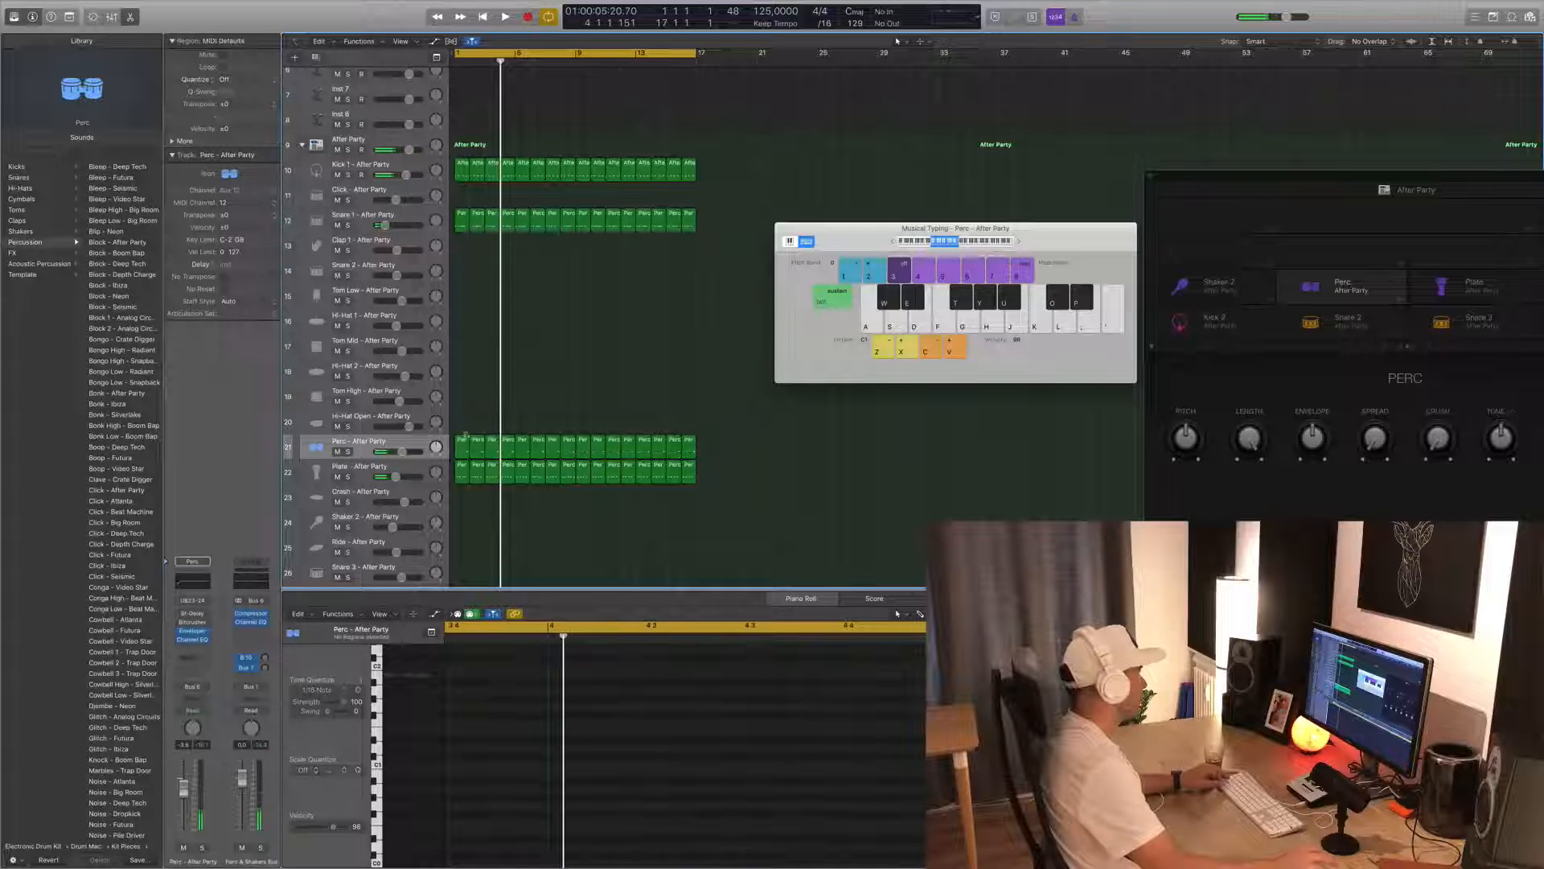
pyautogui.scroll(-5, 463, 442)
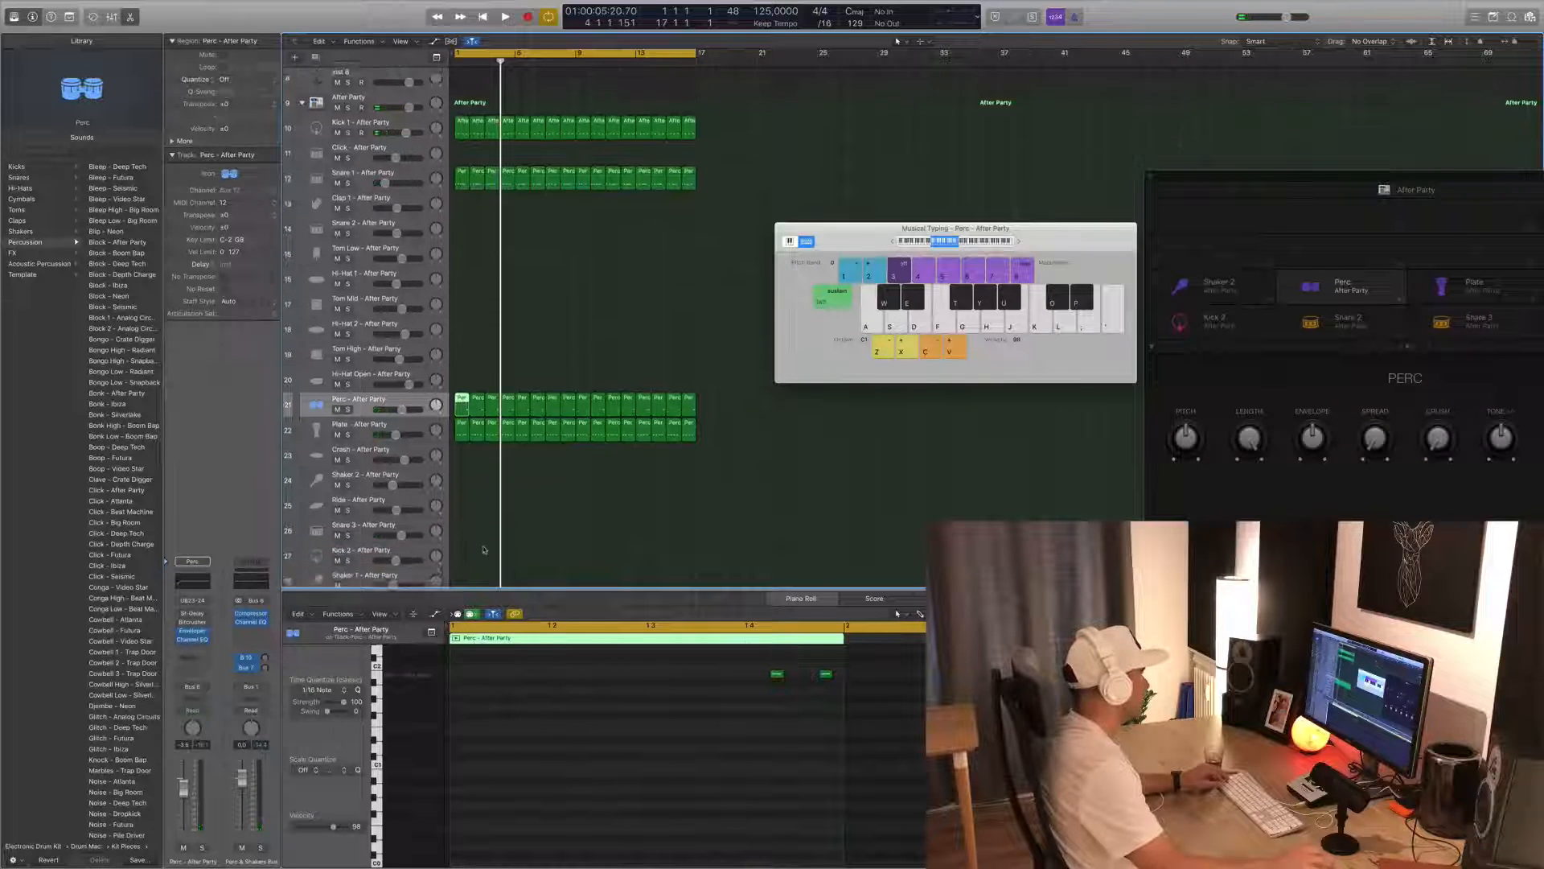
pyautogui.scroll(3, 484, 551)
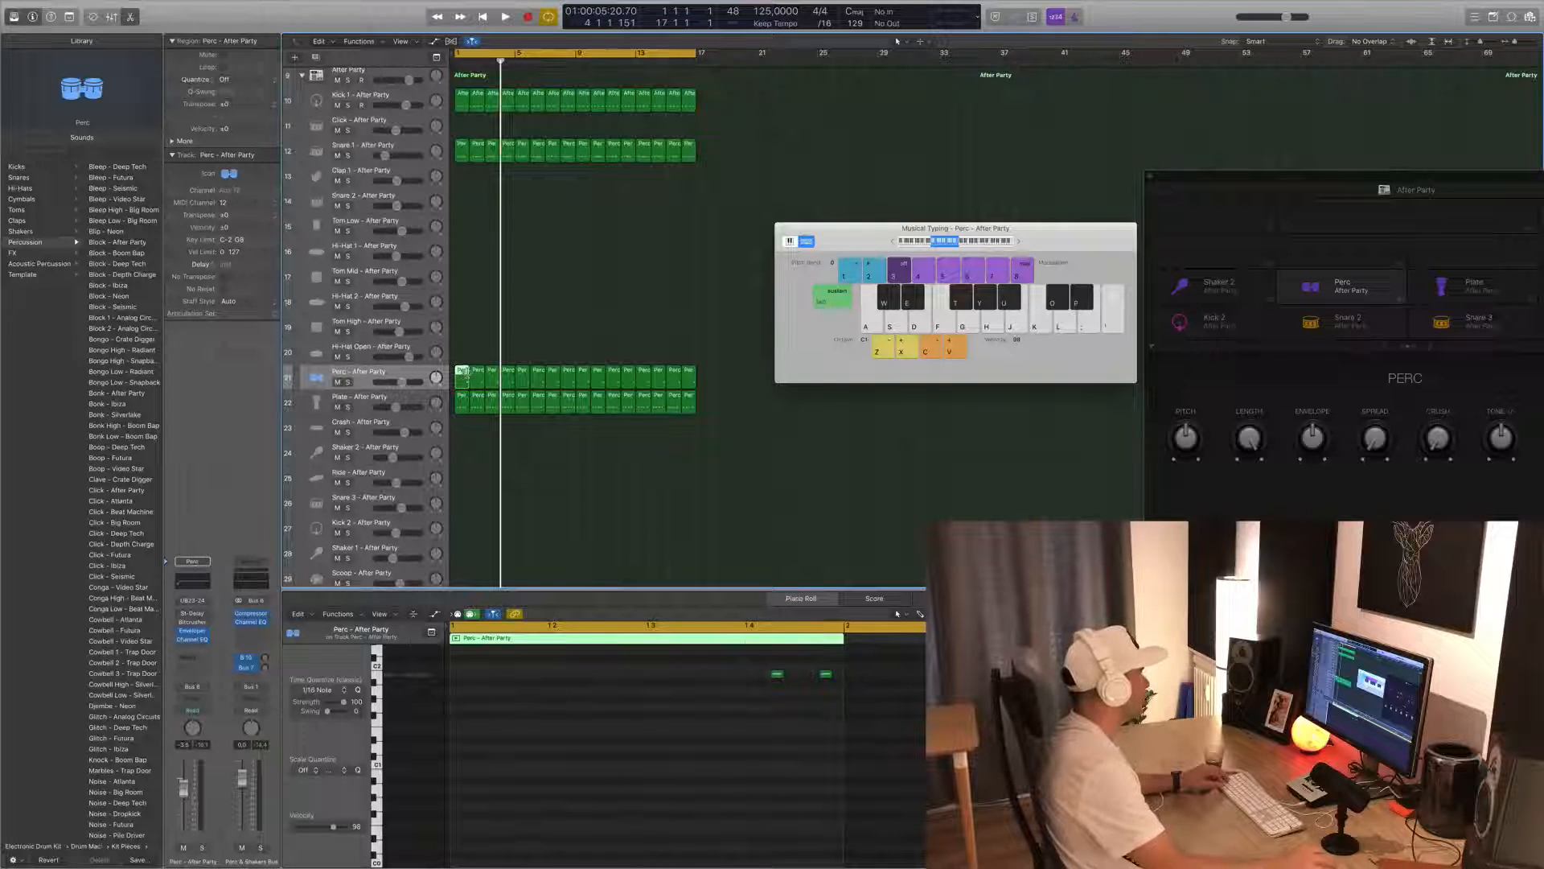
pyautogui.moveTo(464, 359); pyautogui.dragTo(463, 280)
# - Move the copied region's two notes to Tom Mid's pitch and nudge them during playback to a sixteenth before and after beat 2
pyautogui.moveTo(754, 671); pyautogui.dragTo(919, 706)
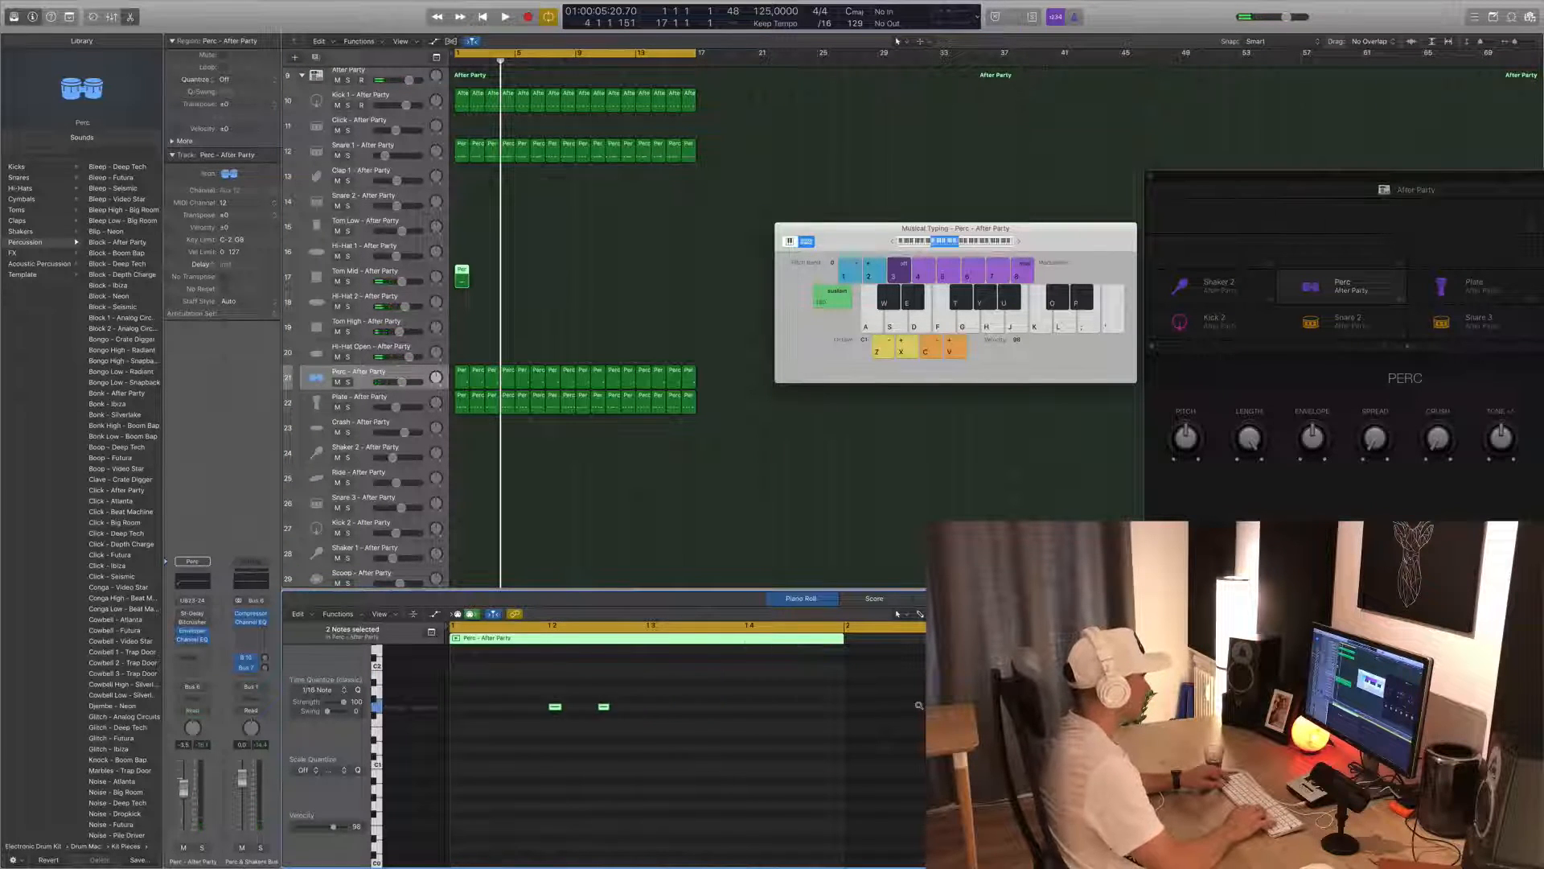
pyautogui.press('space')
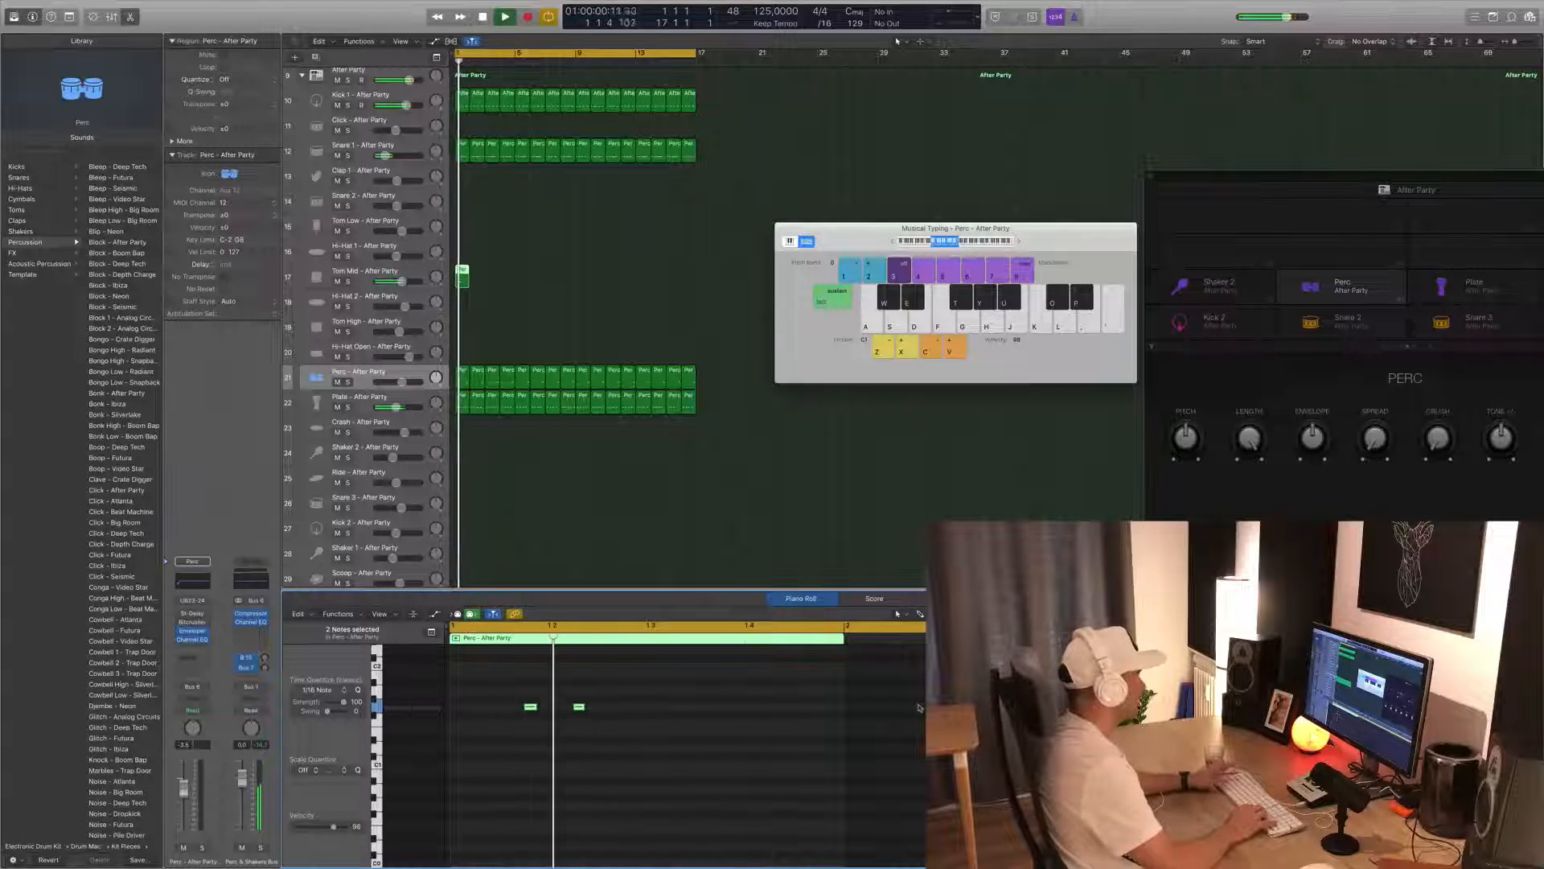
pyautogui.hotkey('alt', 'Right')
pyautogui.hotkey('alt', 'Right')
pyautogui.hotkey('alt', 'Right')
pyautogui.hotkey('alt', 'Right')
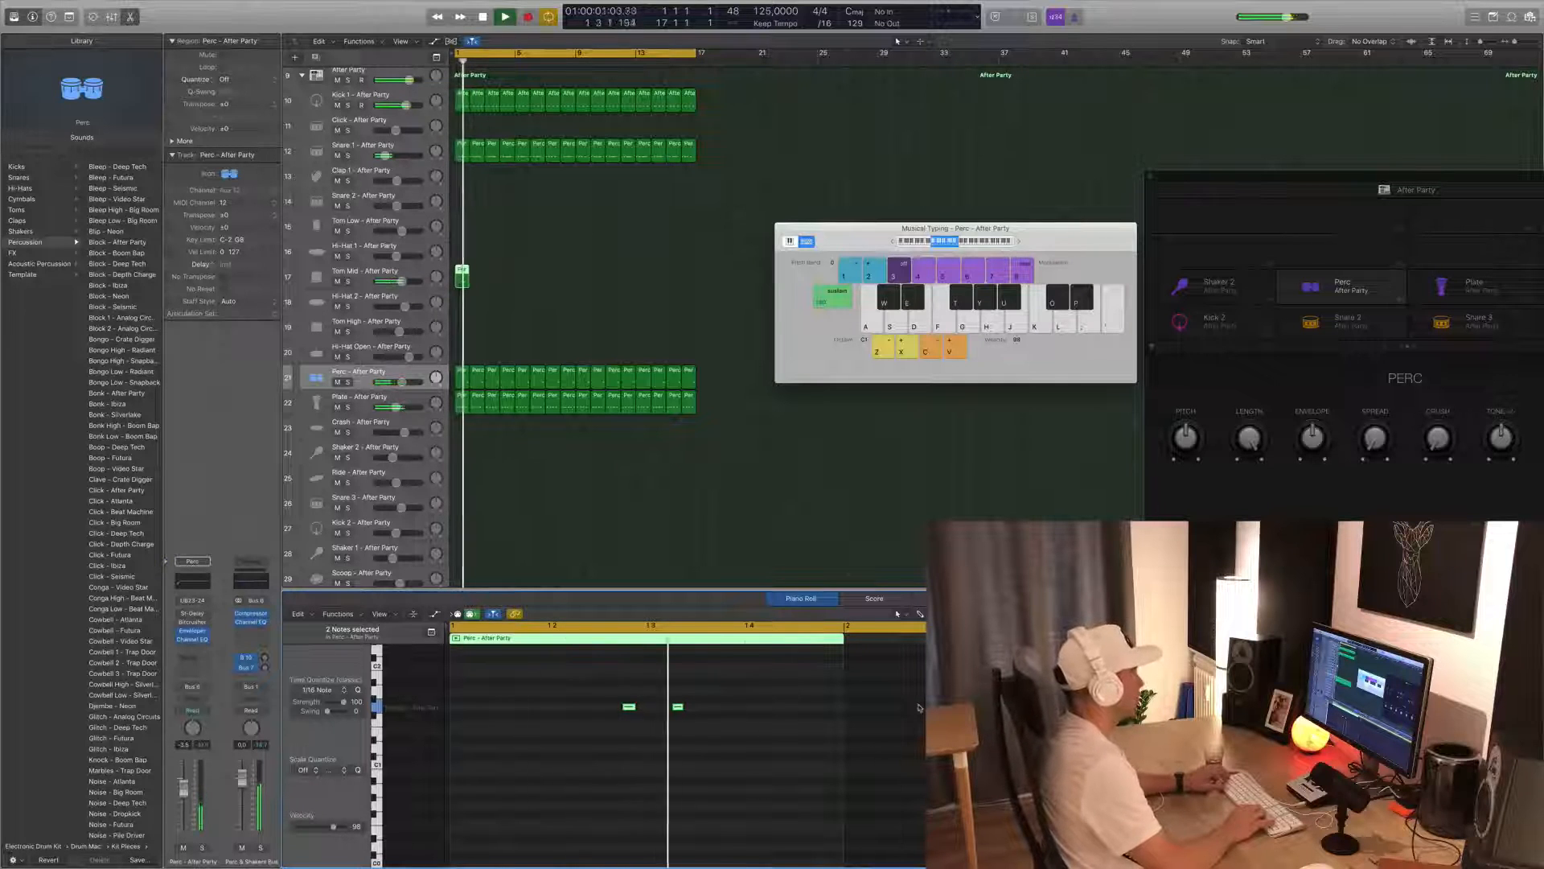
pyautogui.hotkey('alt', 'Left')
pyautogui.hotkey('alt', 'Left')
pyautogui.hotkey('alt', 'Left')
pyautogui.hotkey('alt', 'Left')
pyautogui.hotkey('alt', 'Left')
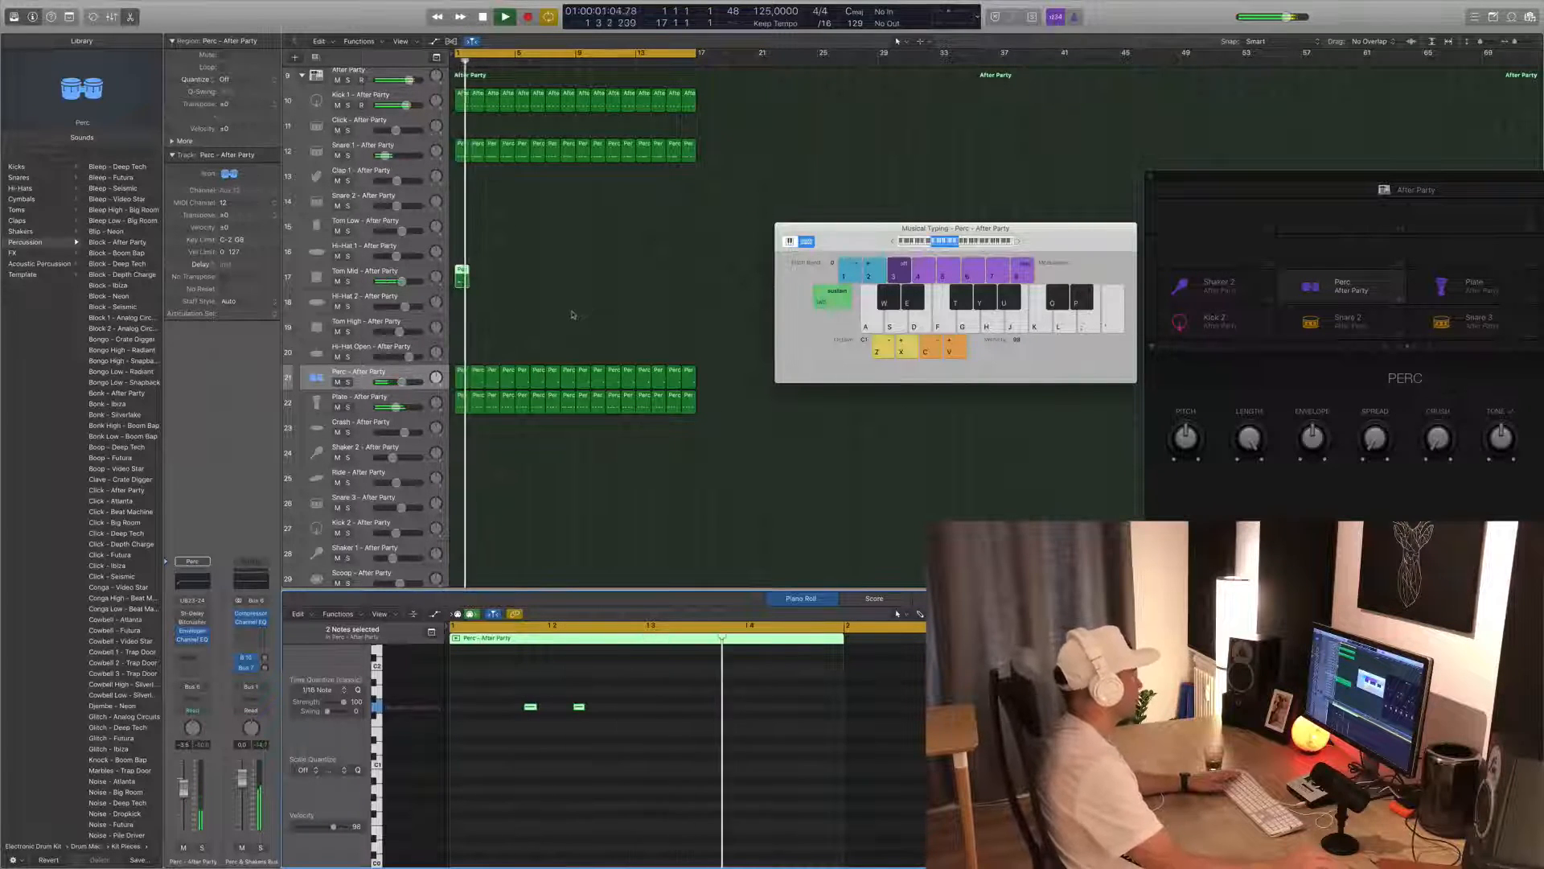
pyautogui.press('space')
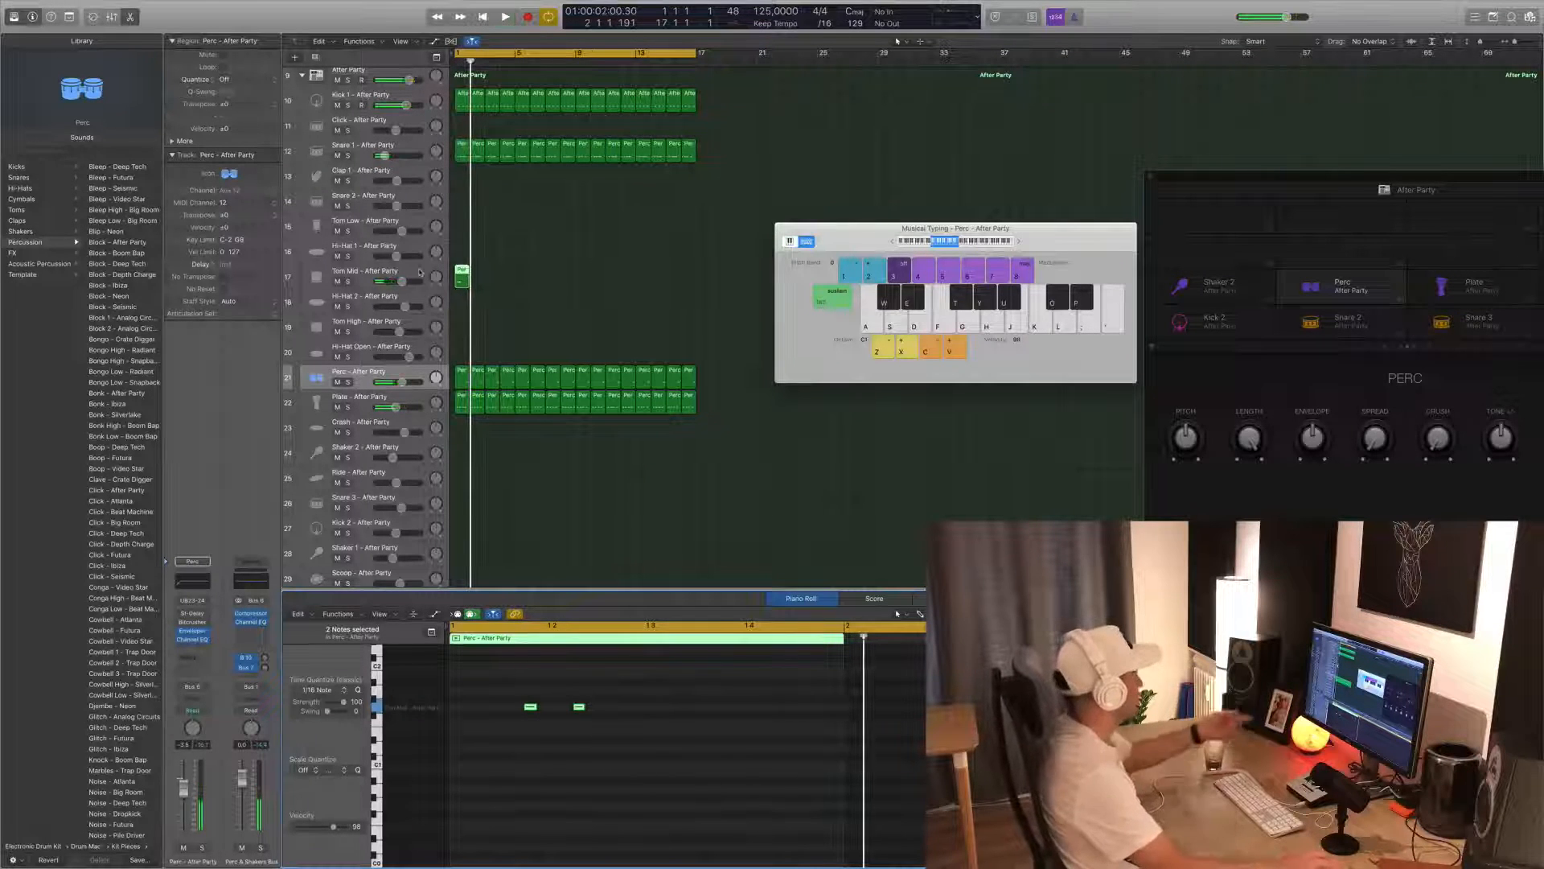
# - Solo the Plate, Perc and Tom Mid tracks and listen to the three patterns together
pyautogui.click(349, 407)
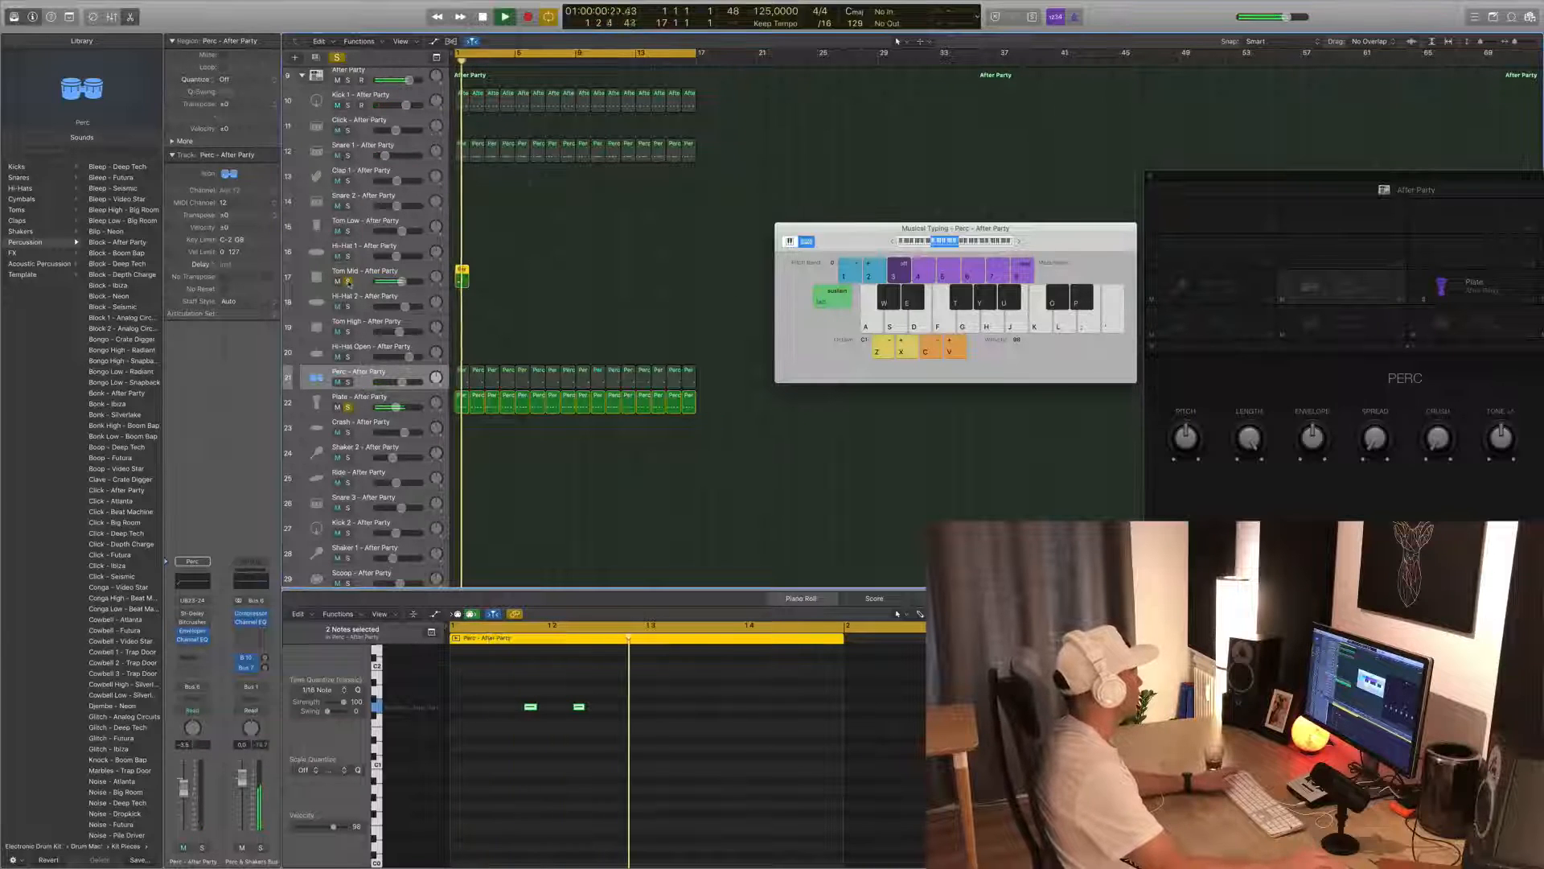
pyautogui.click(348, 382)
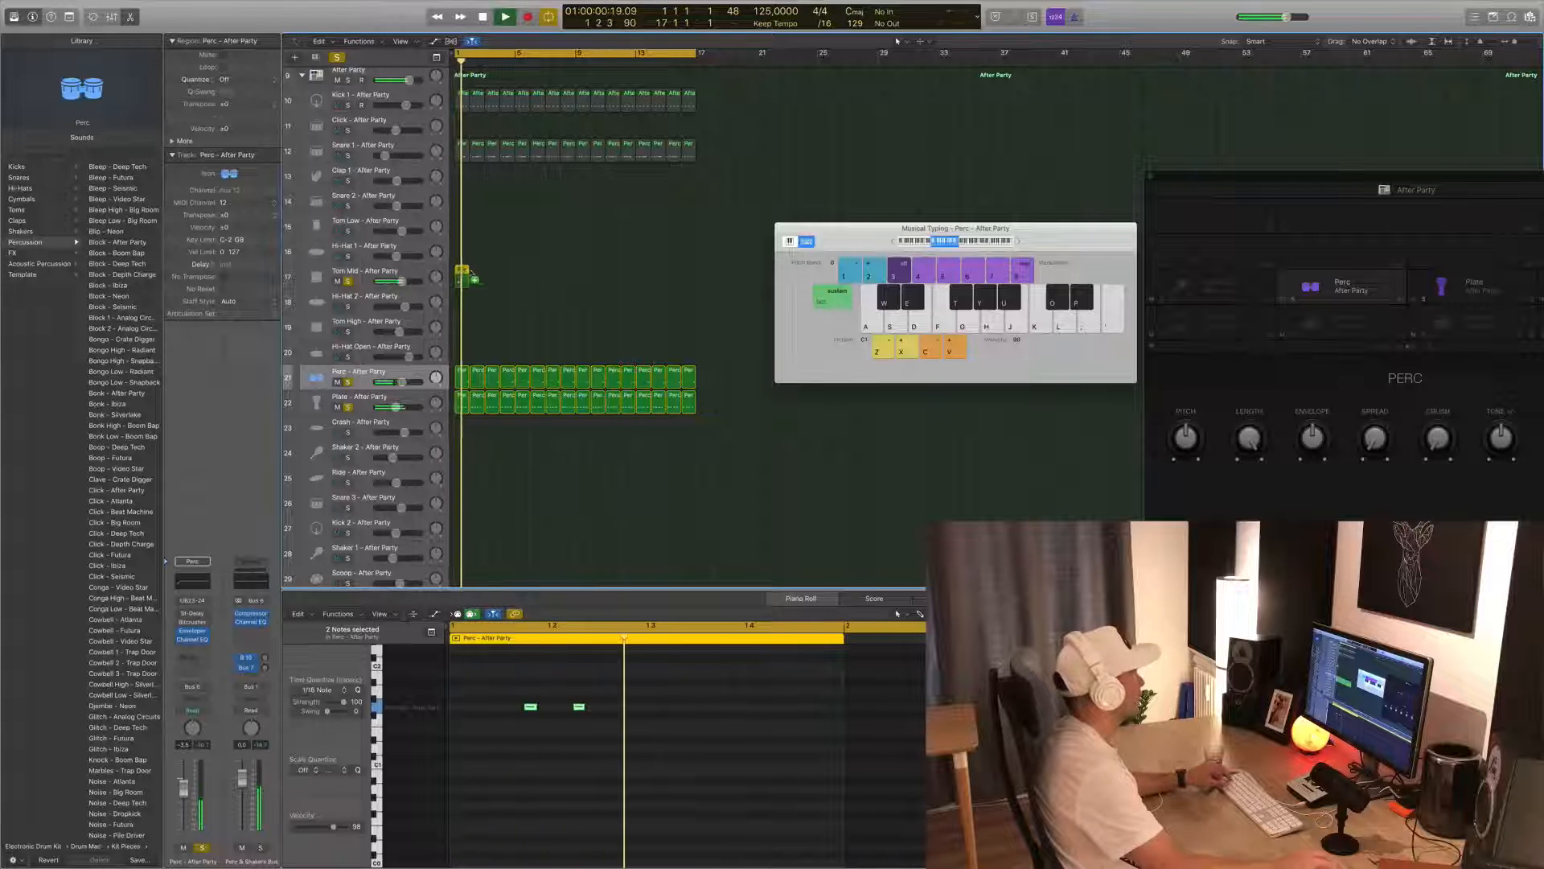
pyautogui.moveTo(465, 274)
pyautogui.mouseDown()
pyautogui.moveTo(494, 278)
pyautogui.moveTo(460, 272)
pyautogui.mouseUp()
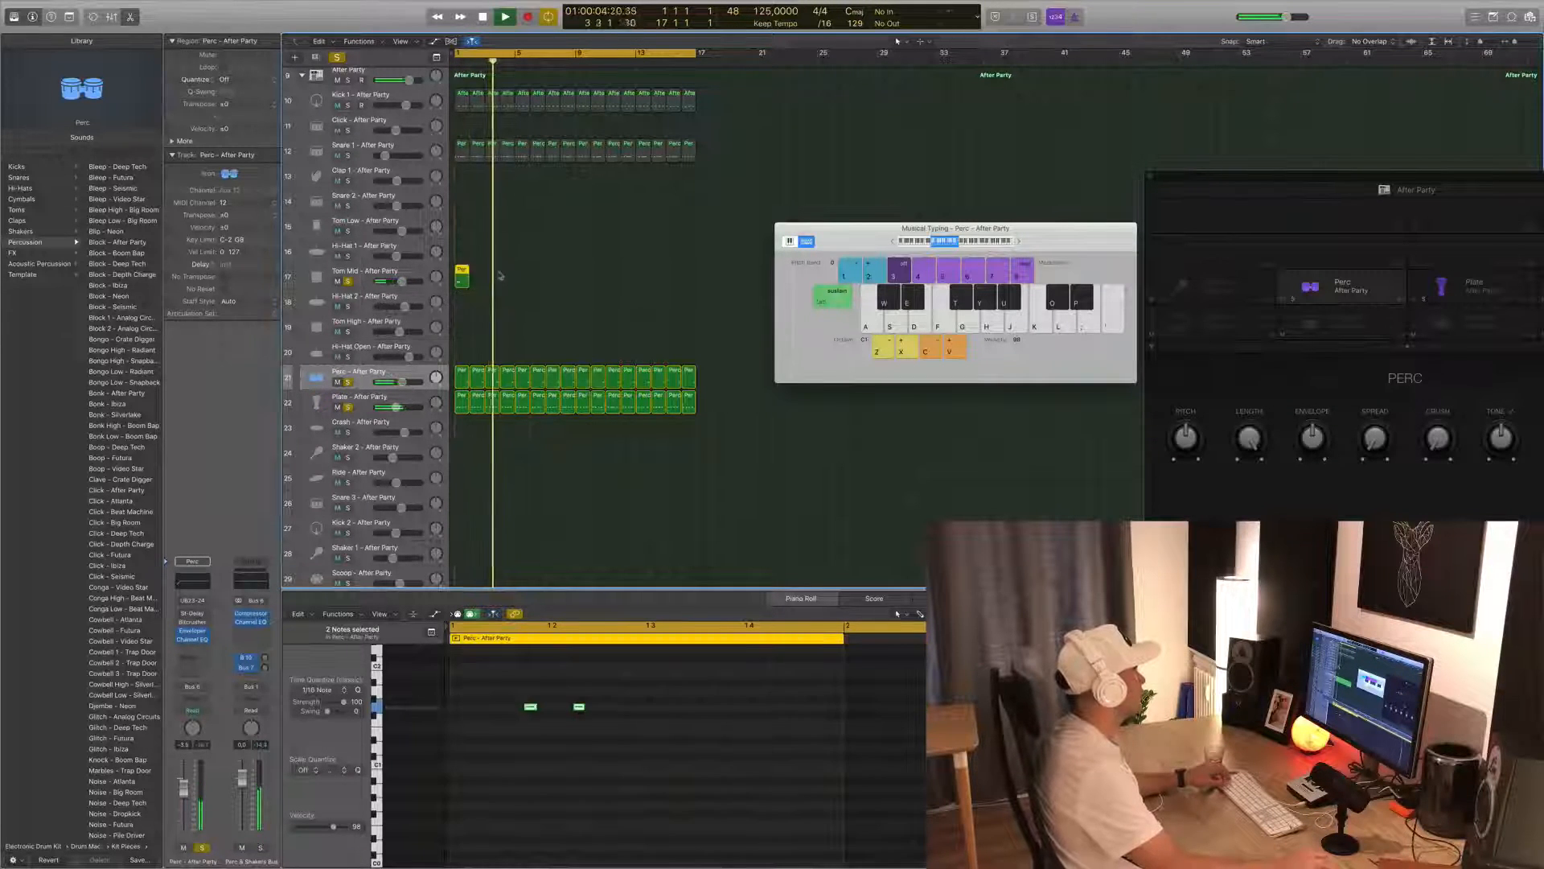
pyautogui.press('space')
pyautogui.click(476, 334)
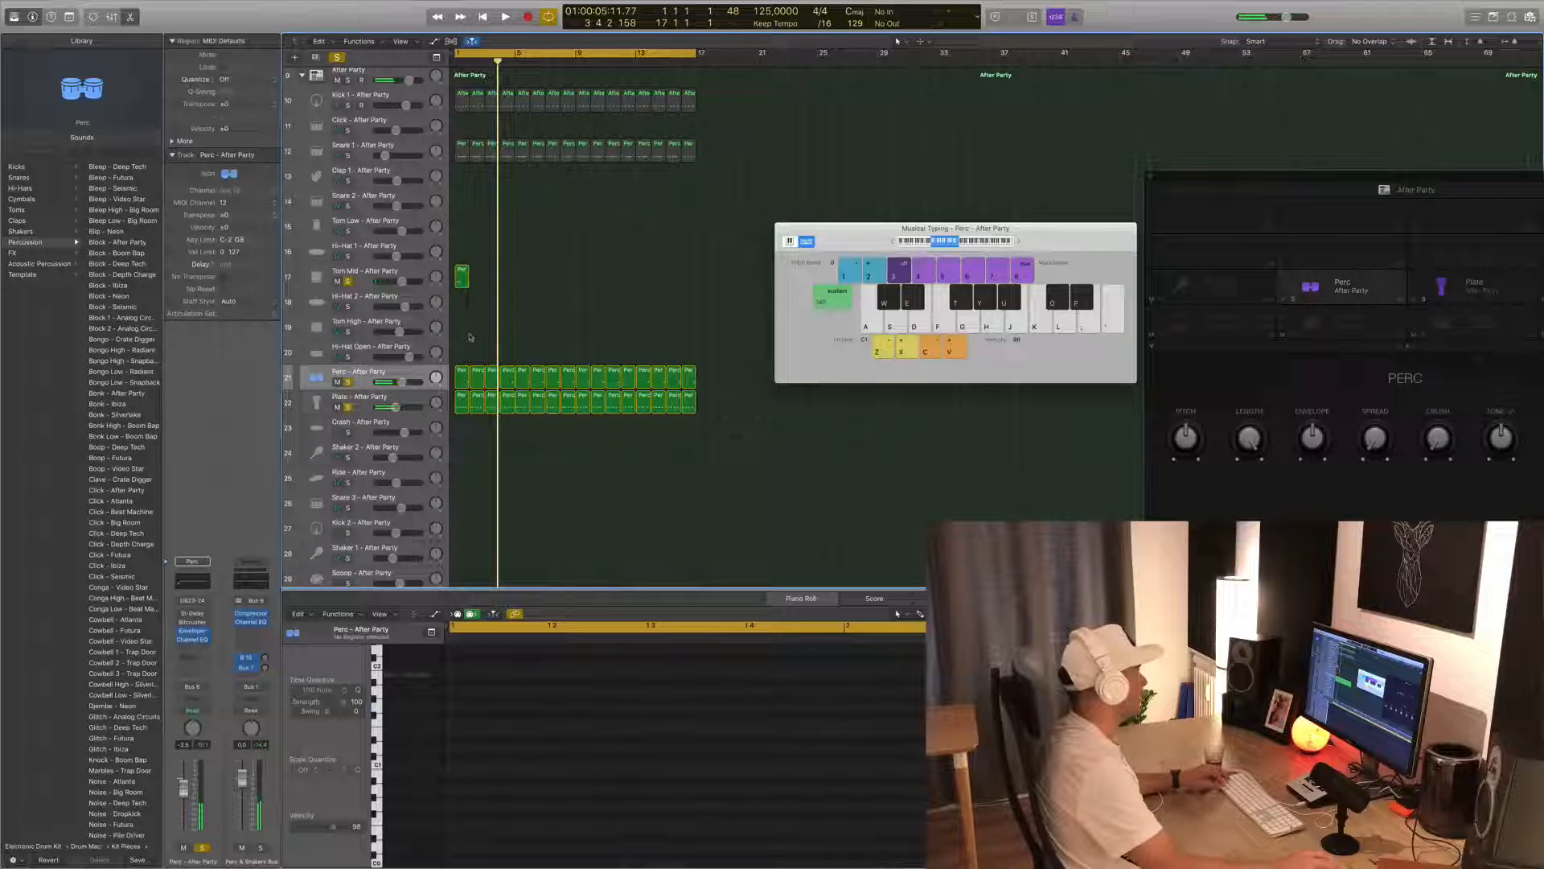
pyautogui.press('space')
pyautogui.press('space')
pyautogui.click(464, 275)
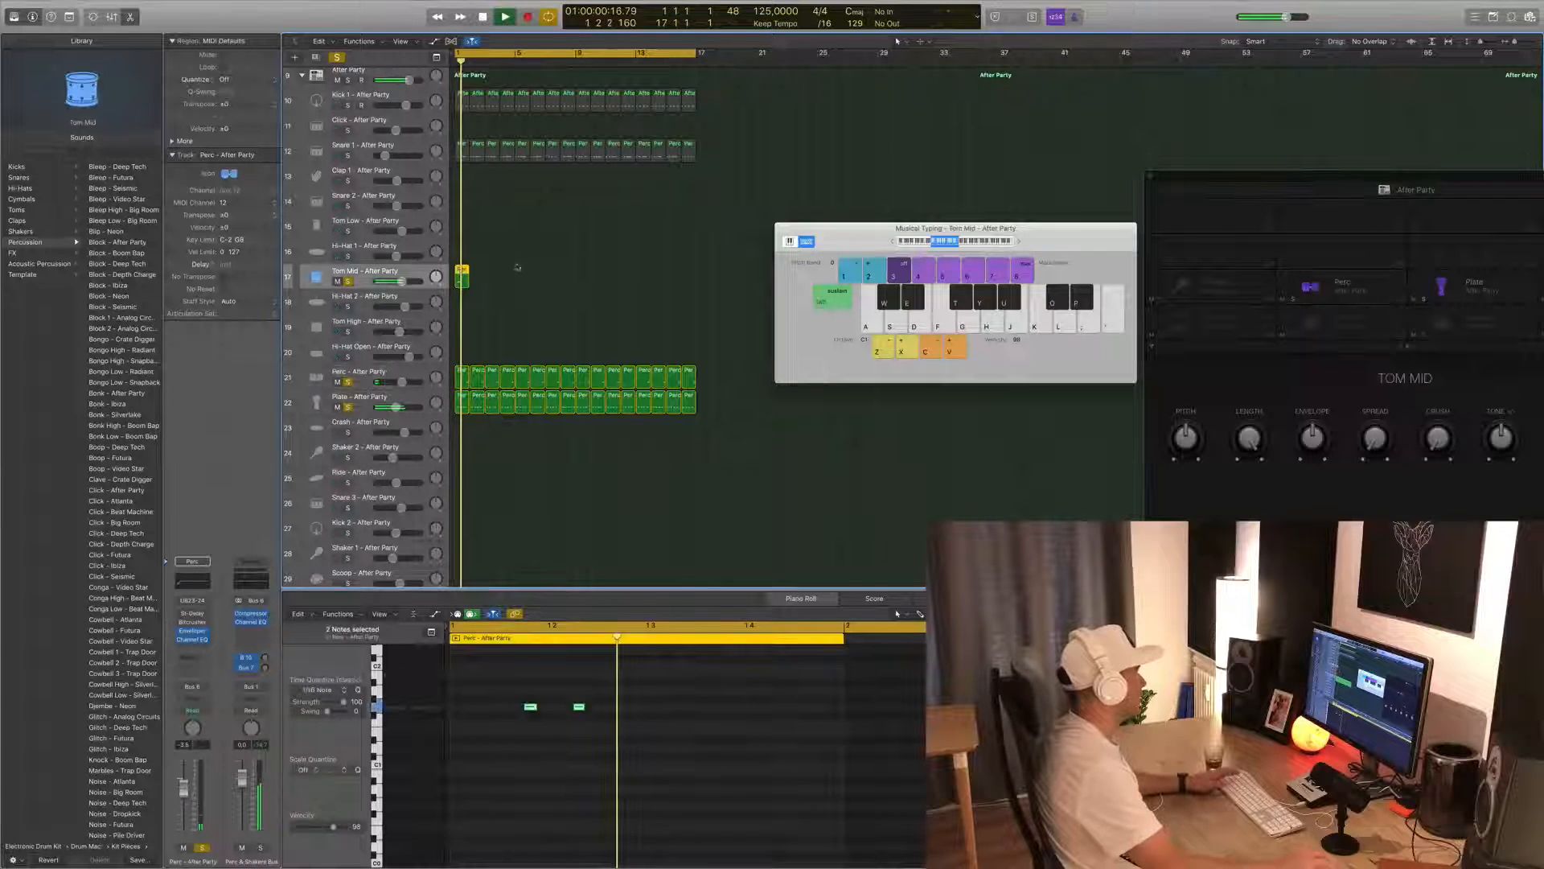
# - Fill the Tom Mid track through bar 16 with copies of the one-bar region and play the loop with all solos cleared
pyautogui.click(519, 267)
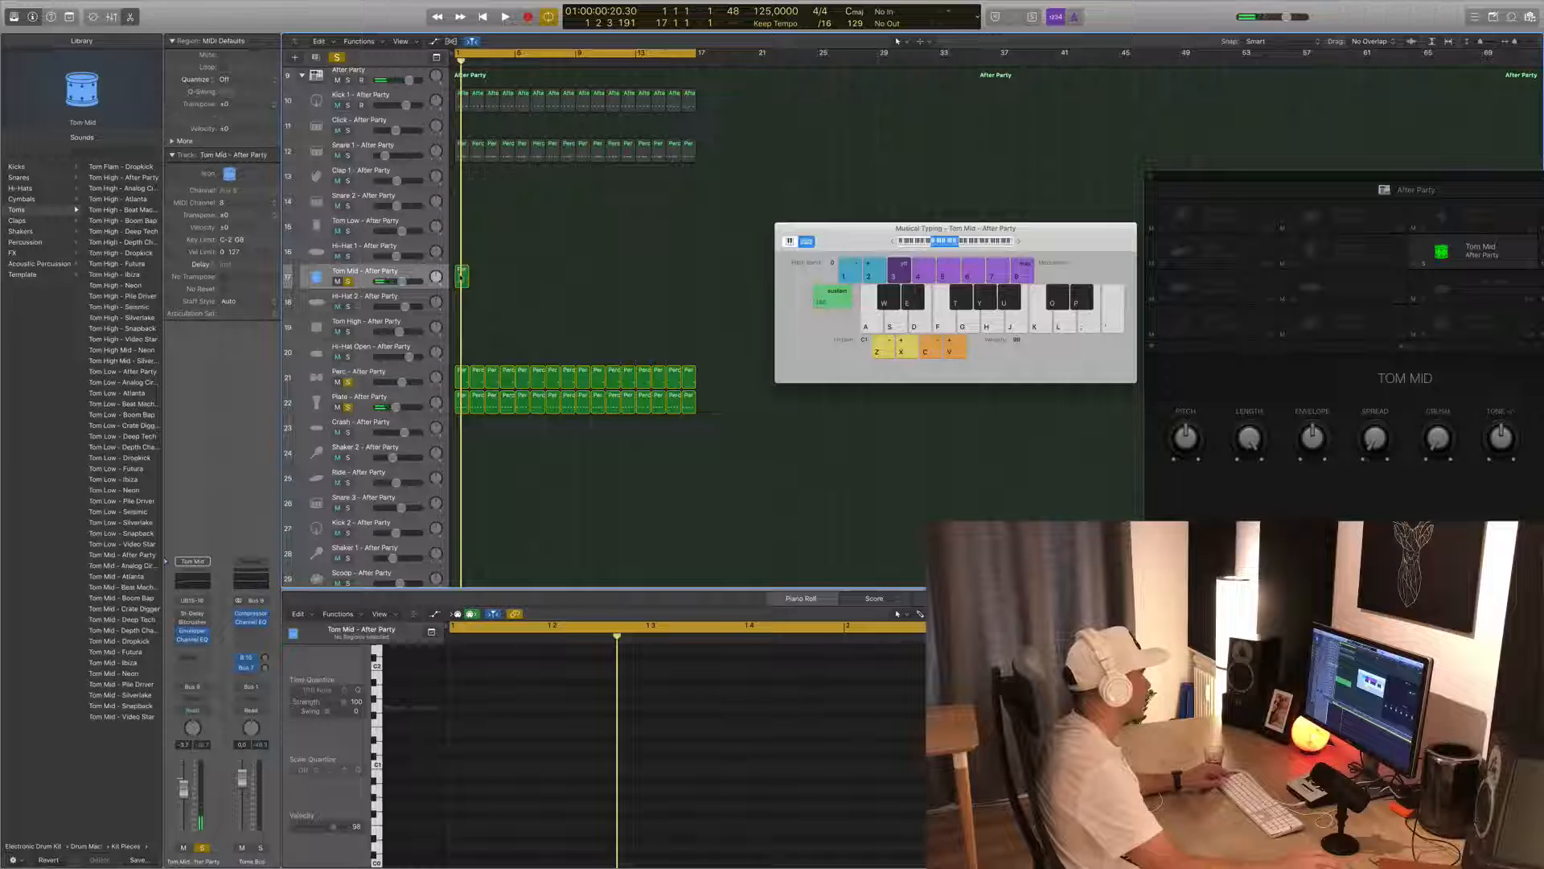
pyautogui.click(426, 395)
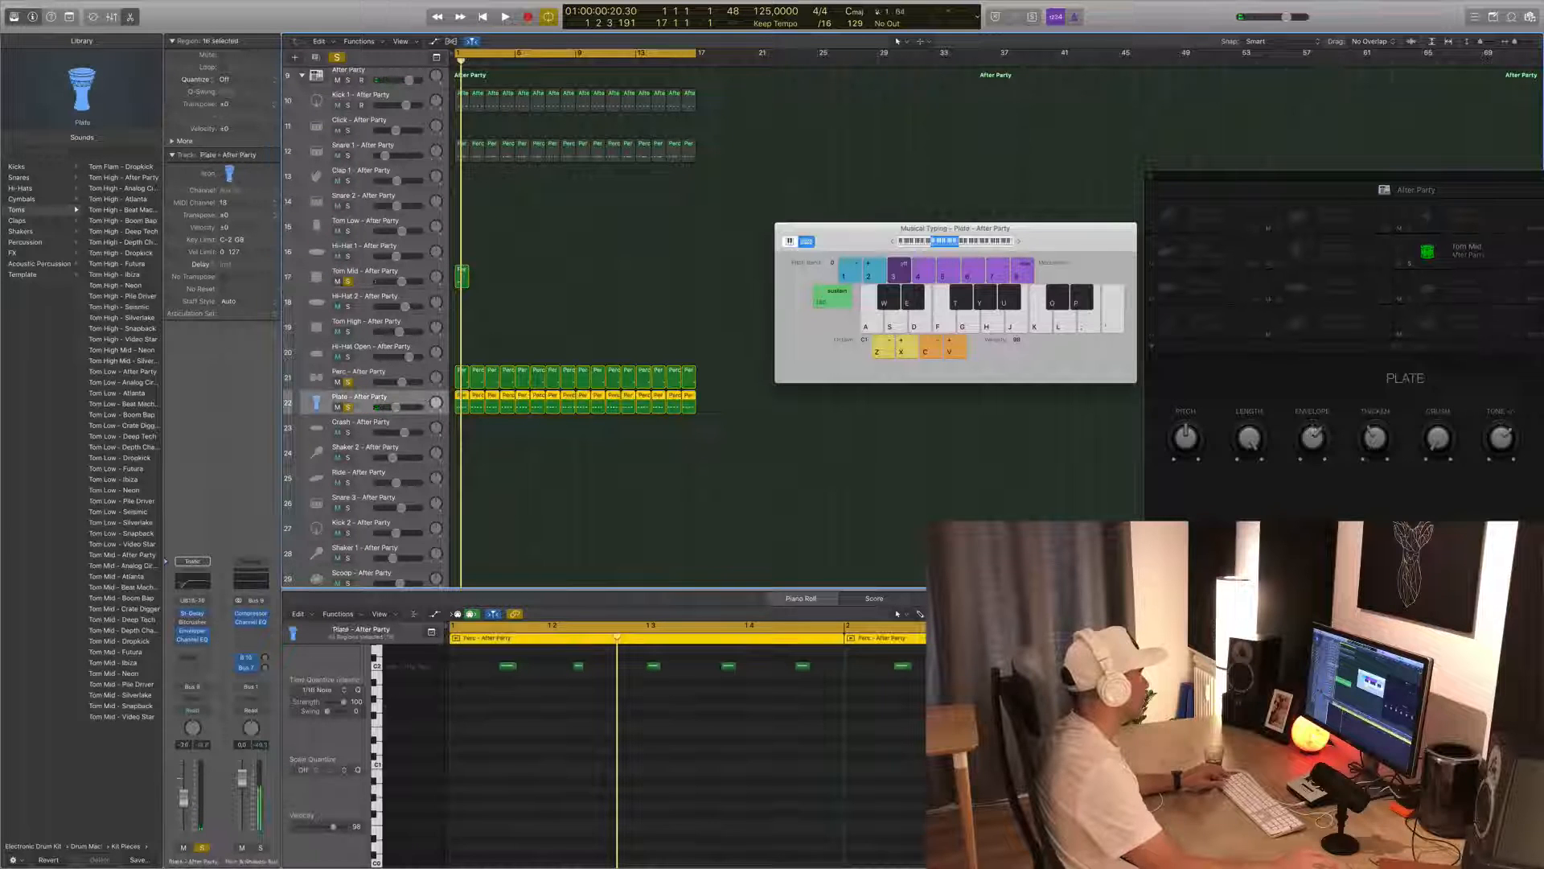
pyautogui.moveTo(462, 275); pyautogui.dragTo(695, 276)
pyautogui.keyDown('shift'); pyautogui.click(464, 273); pyautogui.keyUp('shift')
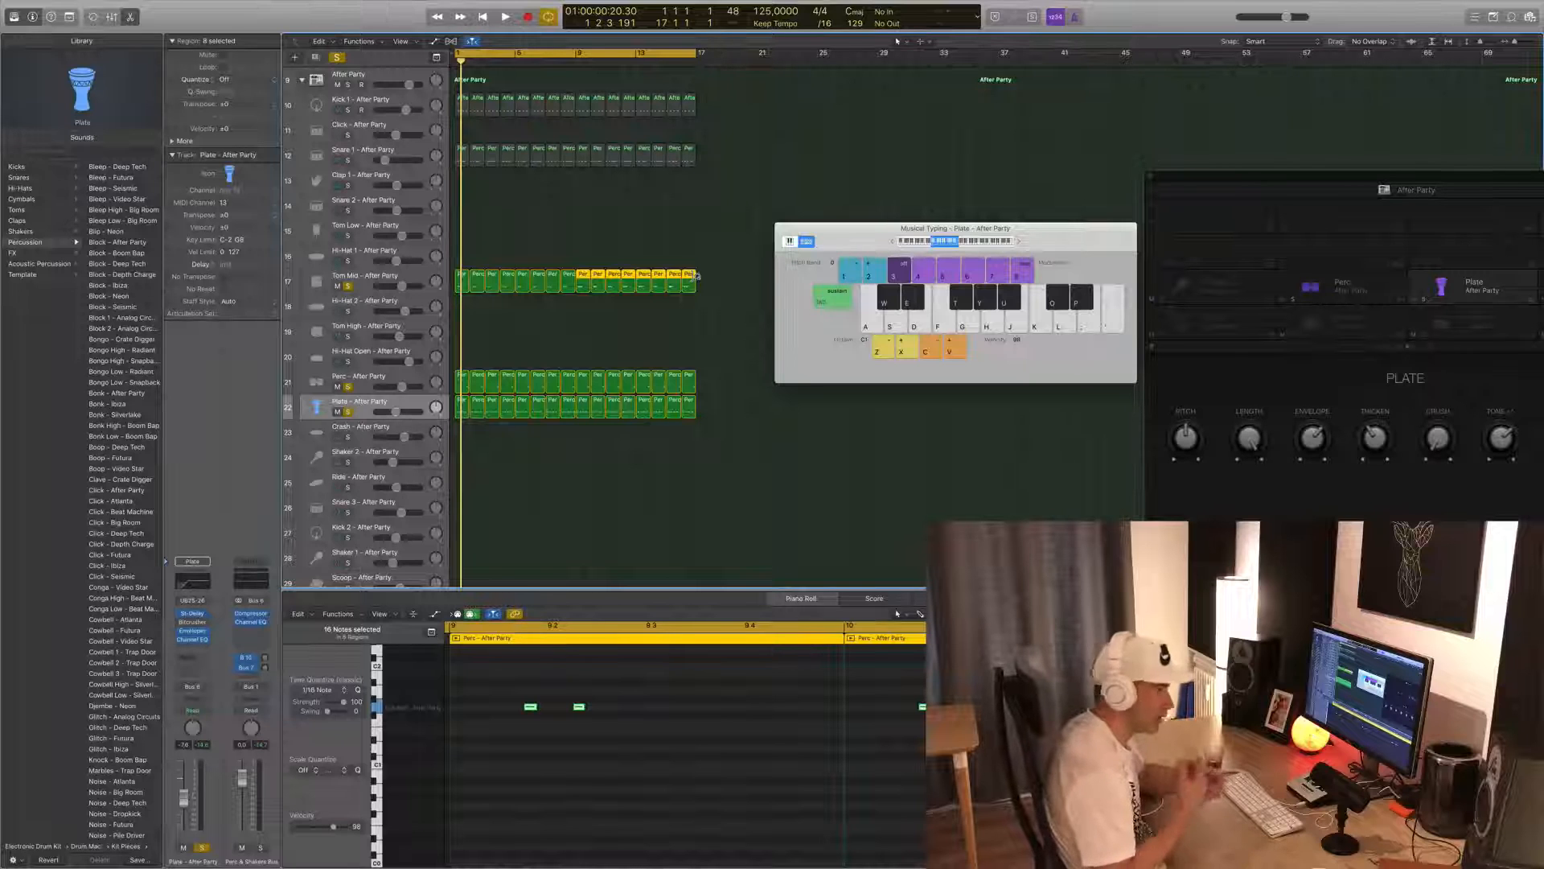
pyautogui.click(629, 329)
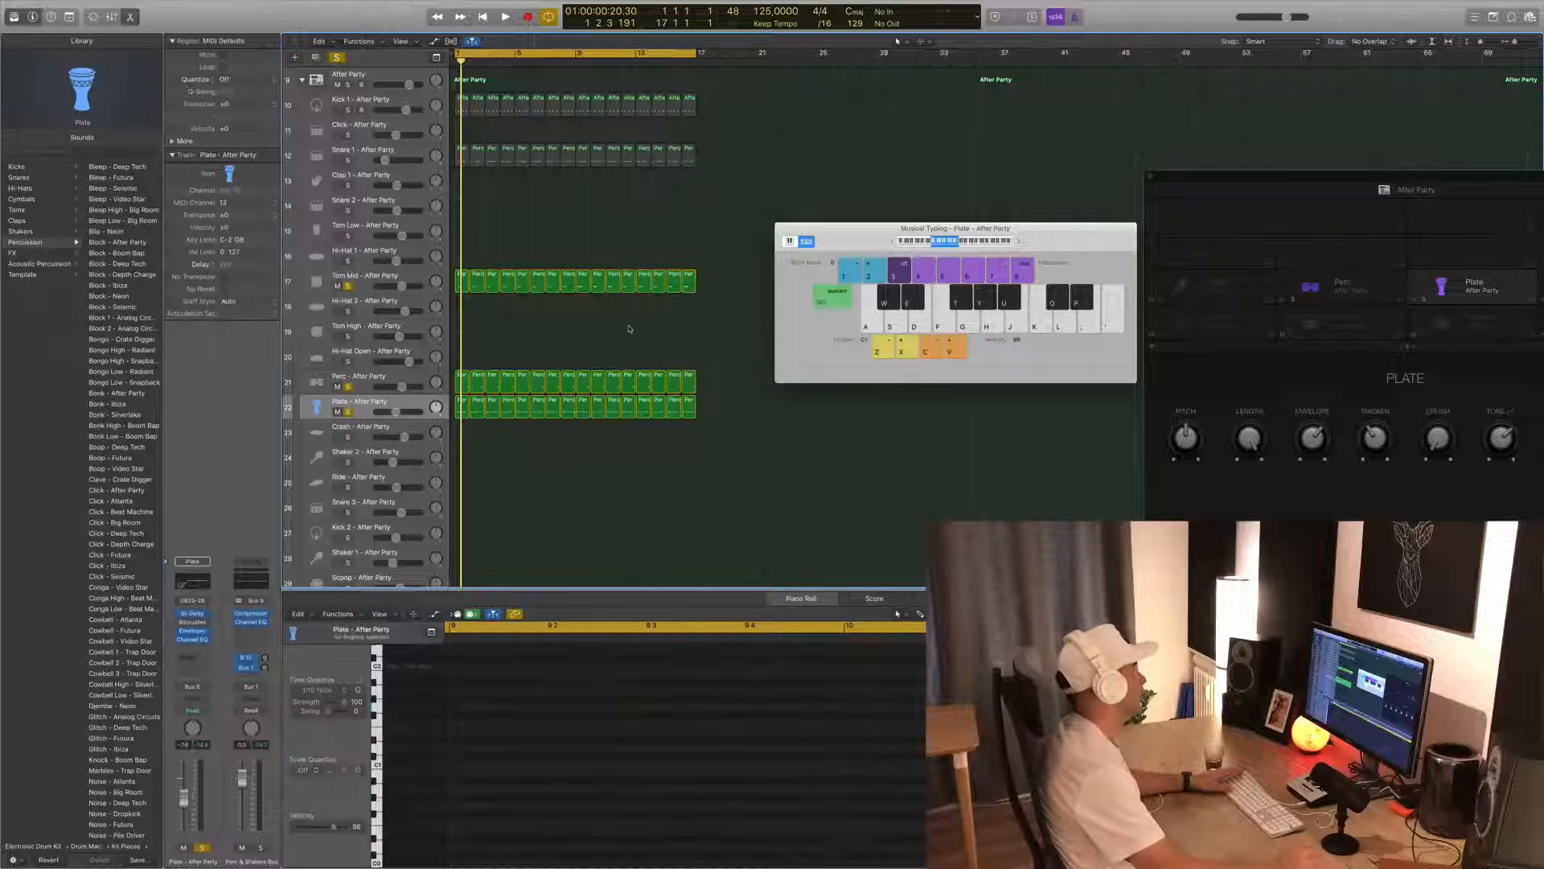
pyautogui.press('space')
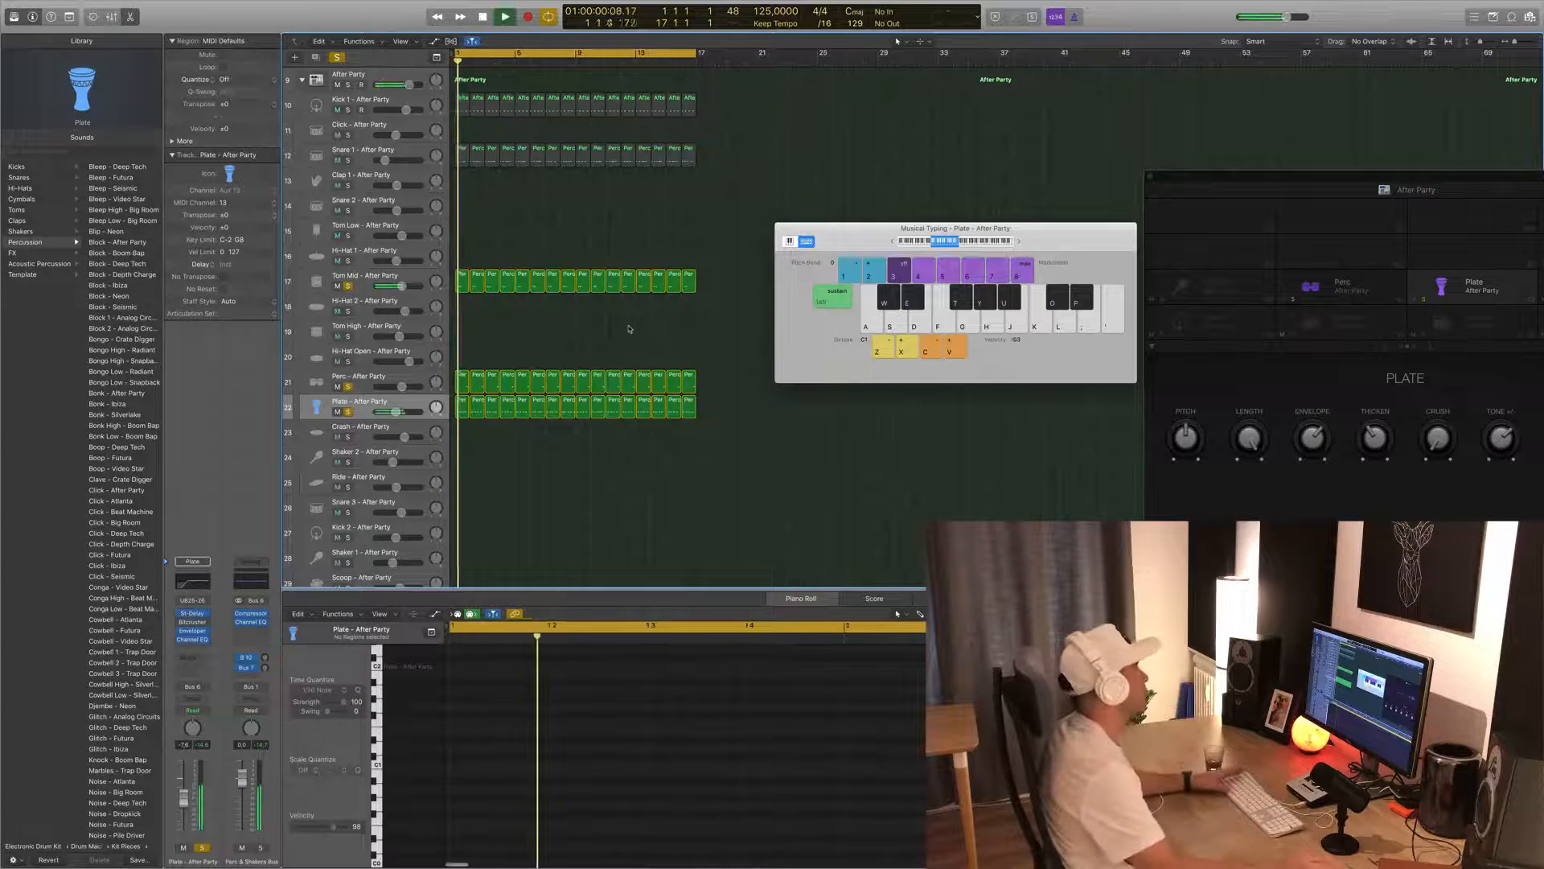
pyautogui.click(337, 58)
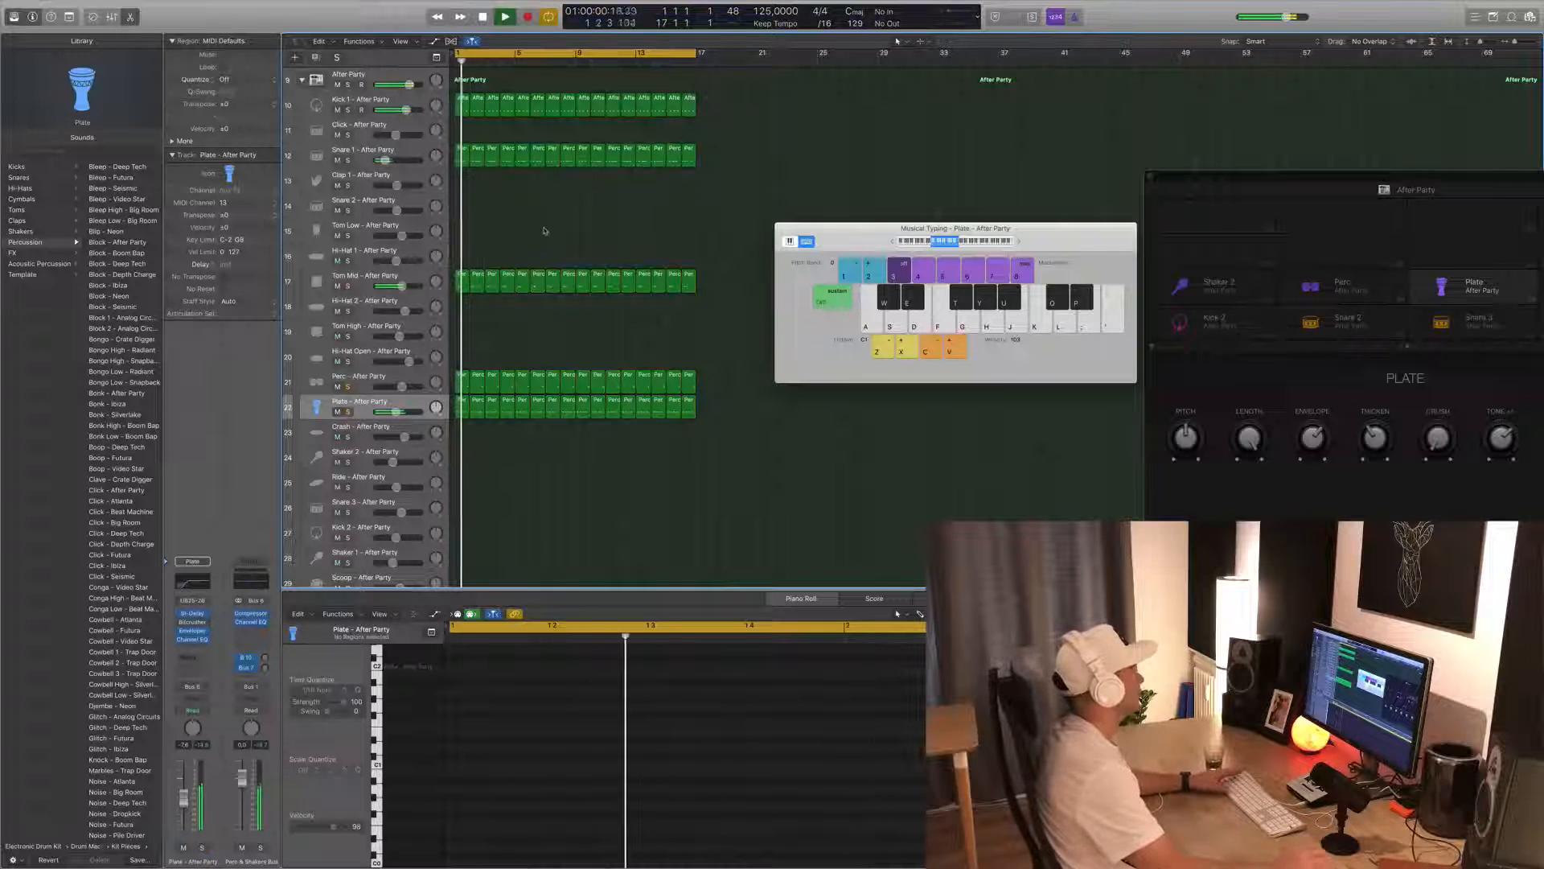
# - Audition the Snare 1 sounds during playback and switch the Snare 1 track to Snare 1 - Depth Charge
pyautogui.click(394, 154)
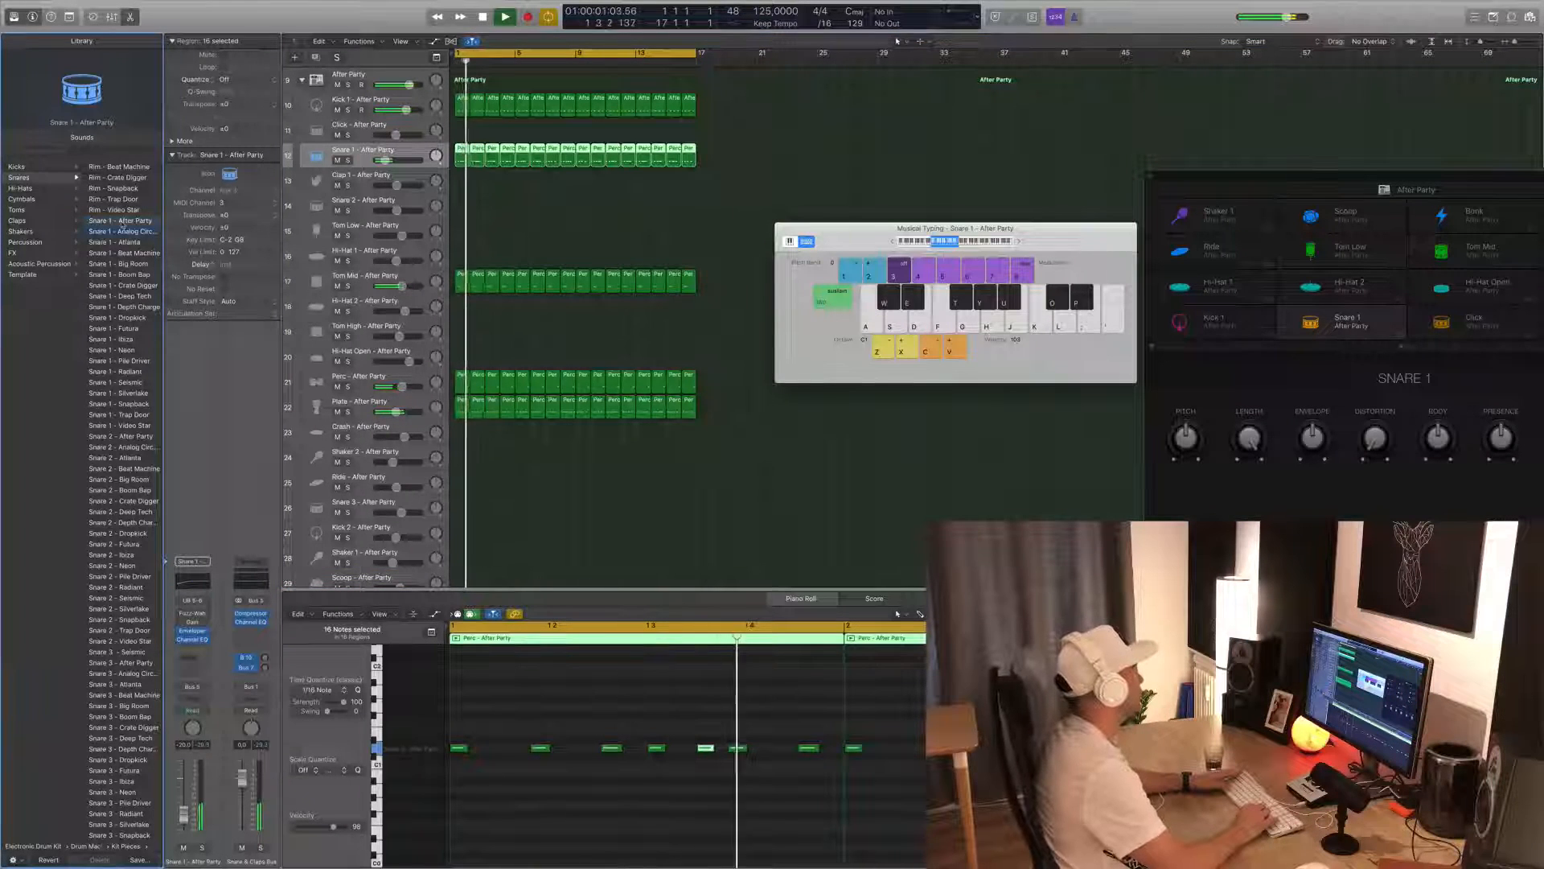
pyautogui.press('Down')
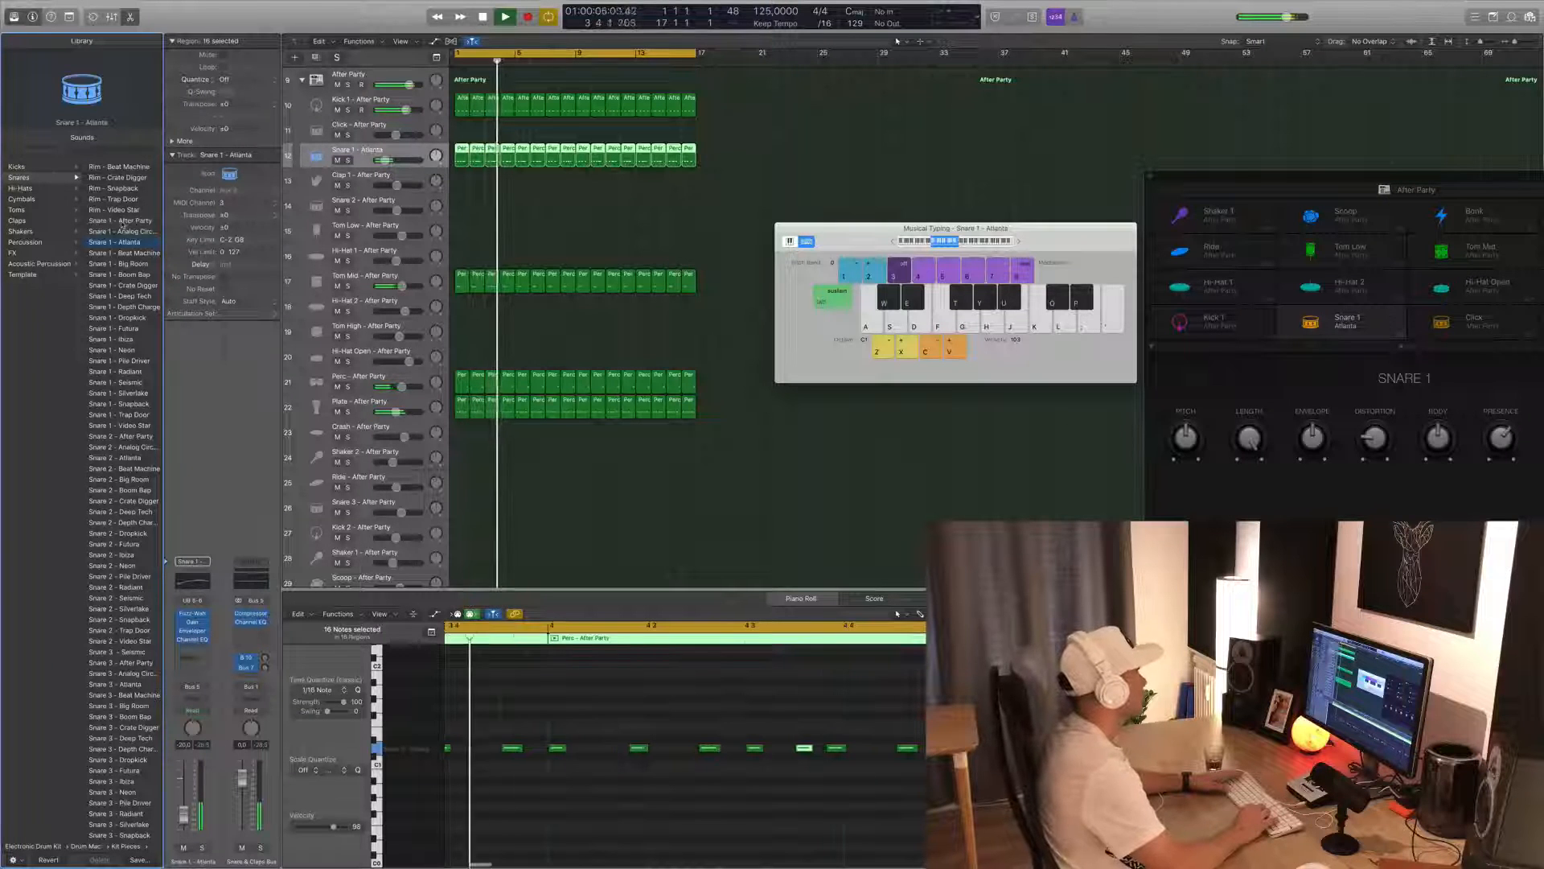
pyautogui.press('Down')
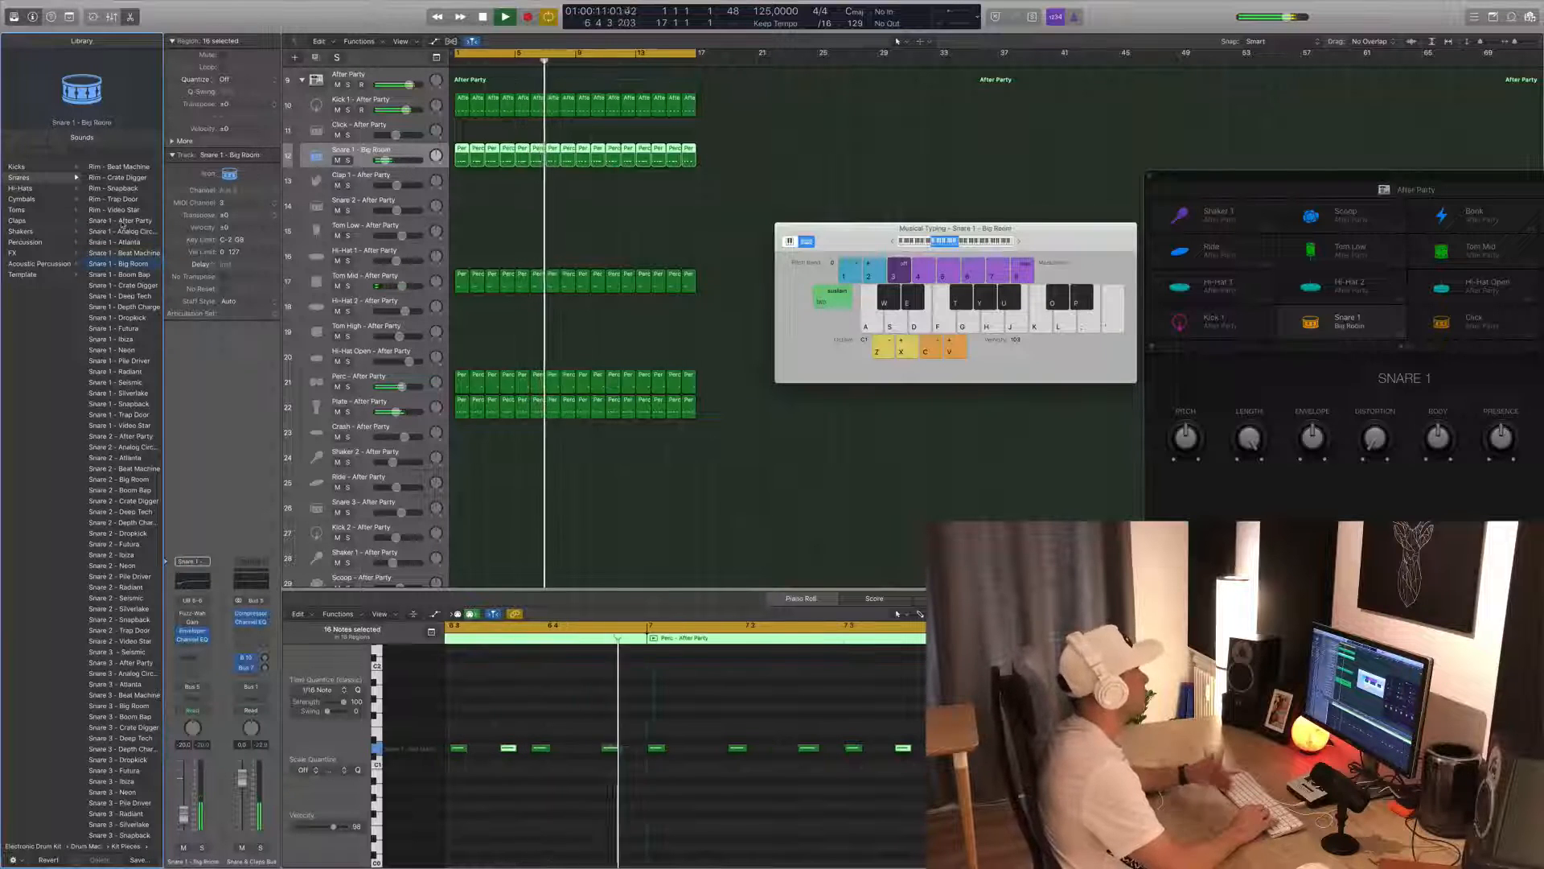
pyautogui.press('Down')
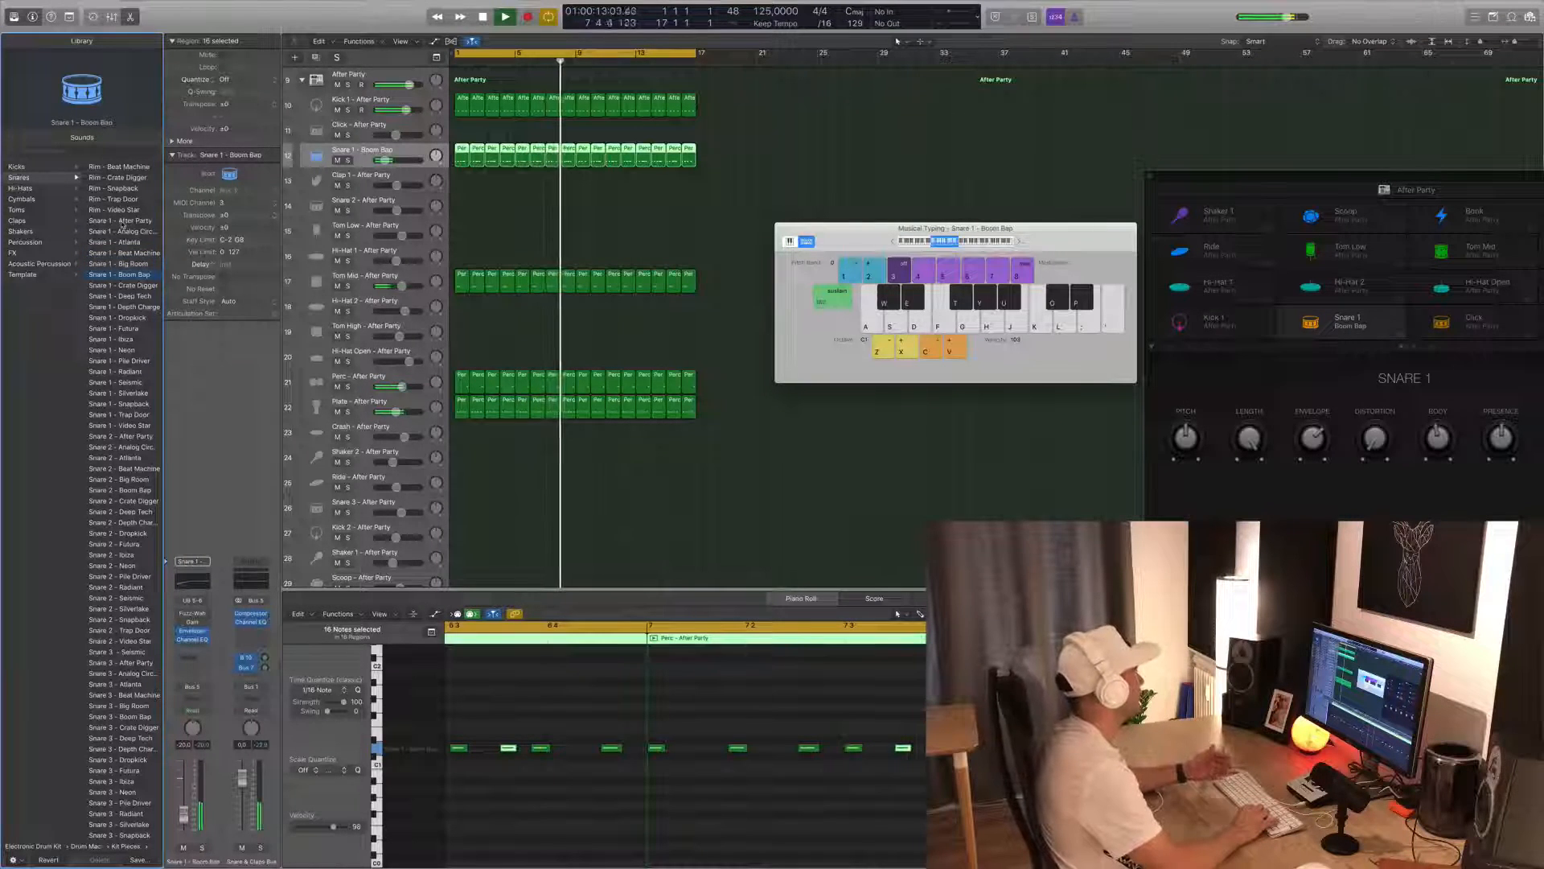
pyautogui.press('Down')
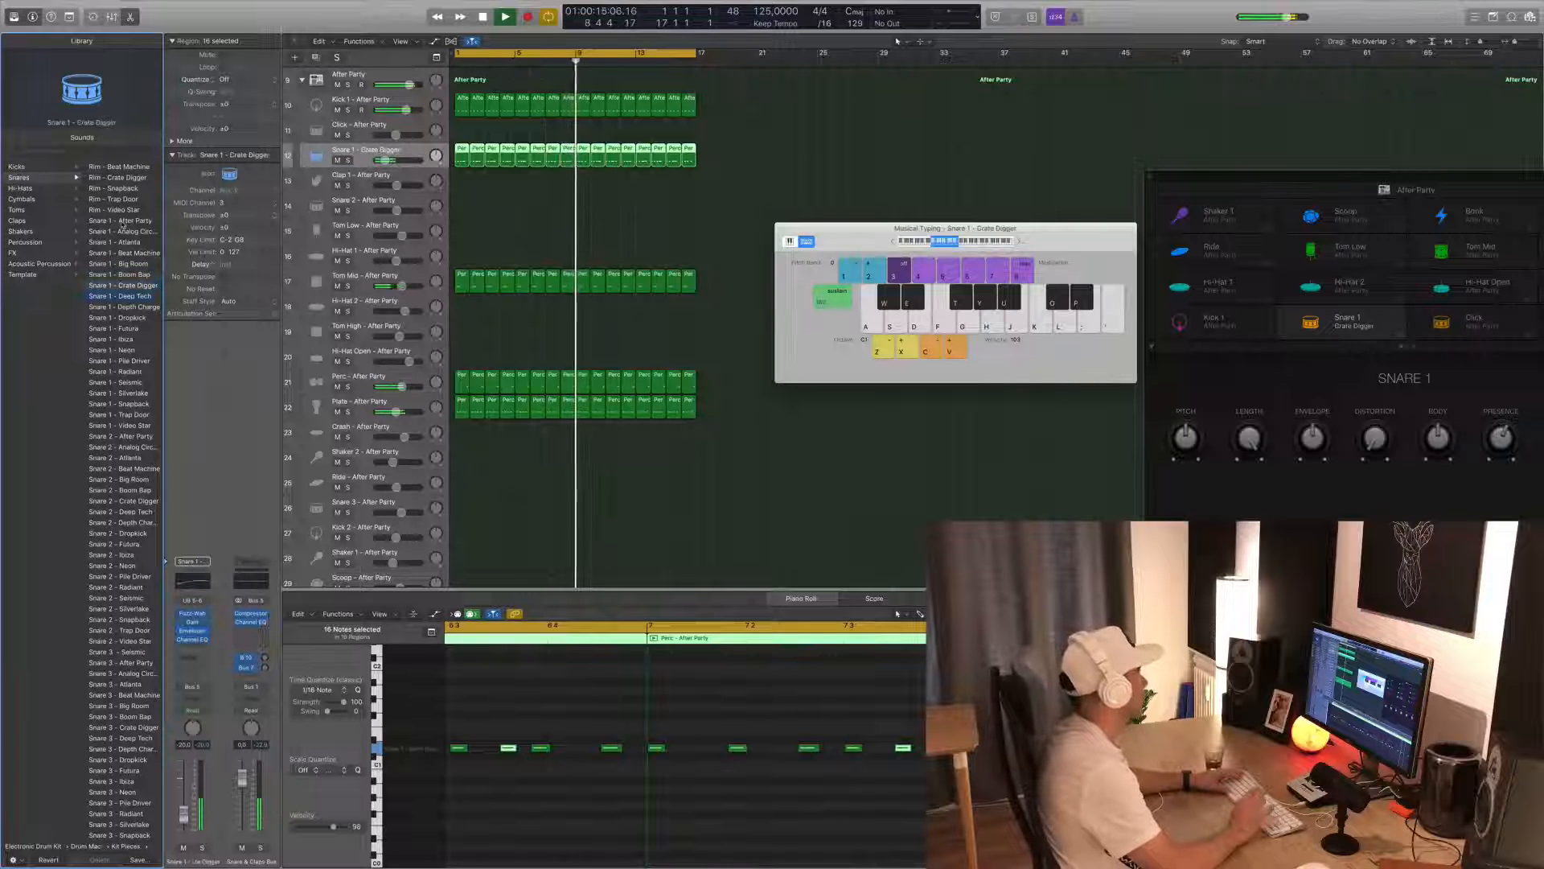
pyautogui.press('Down')
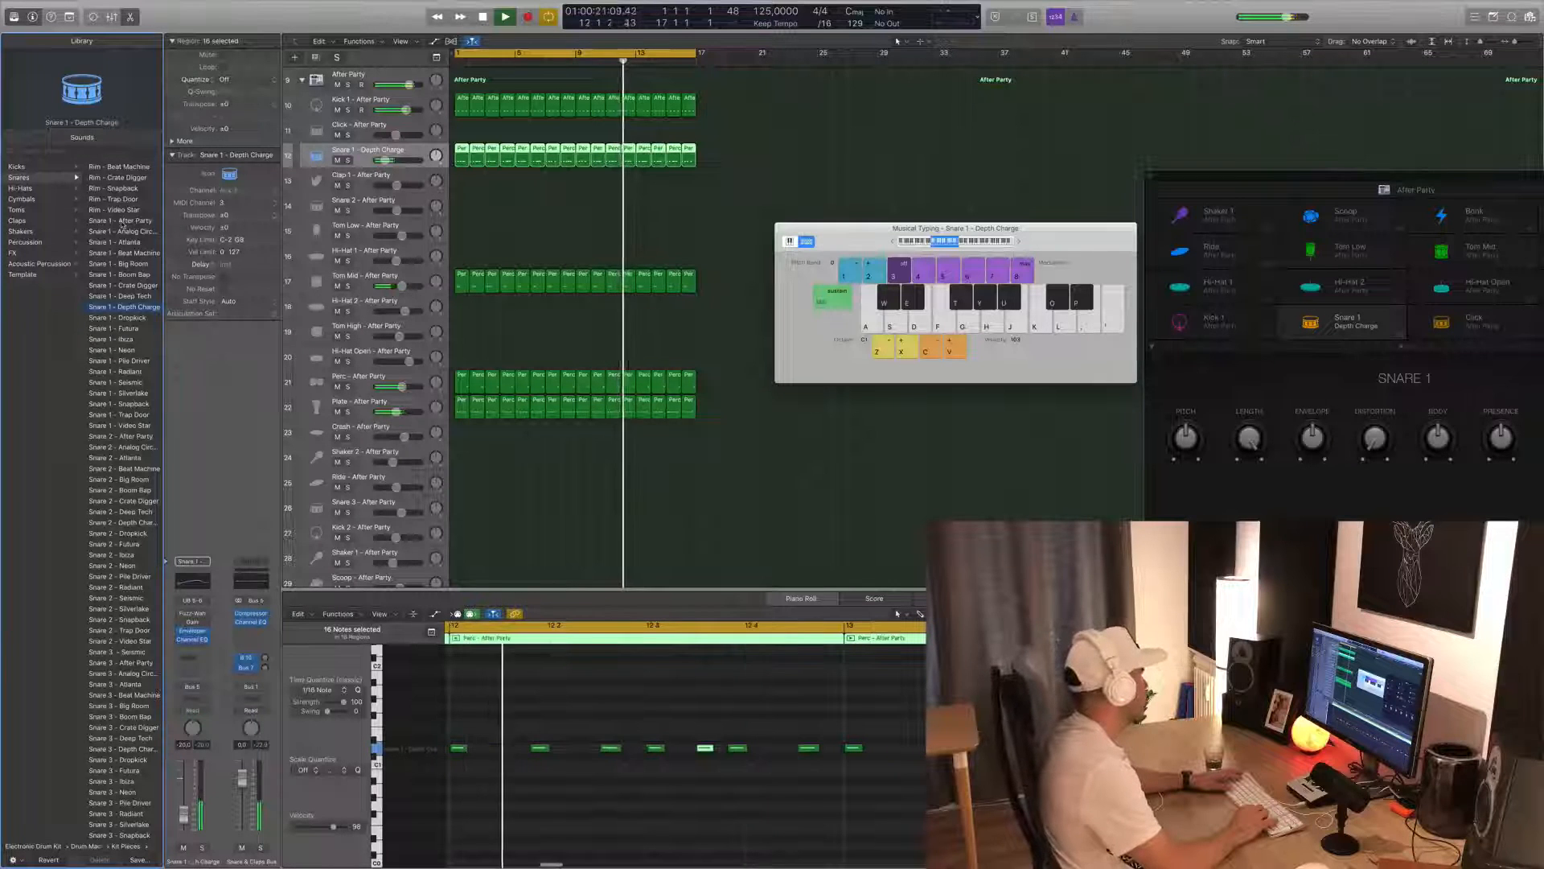
pyautogui.press('Return')
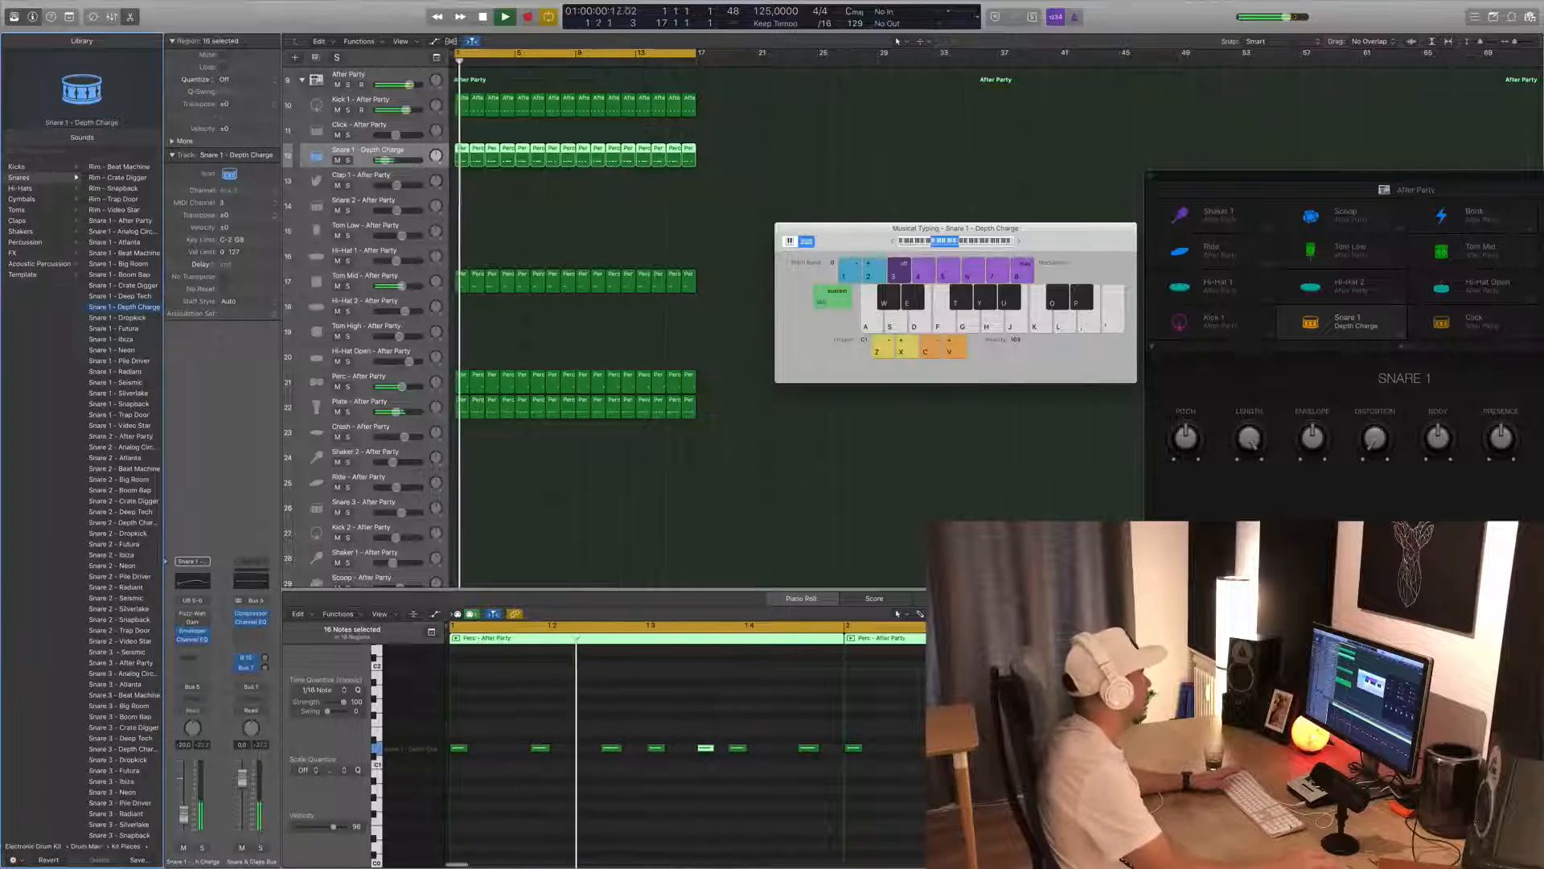
# - Lower the Tom Mid track's volume slightly while replaying the loop from the start
pyautogui.click(373, 281)
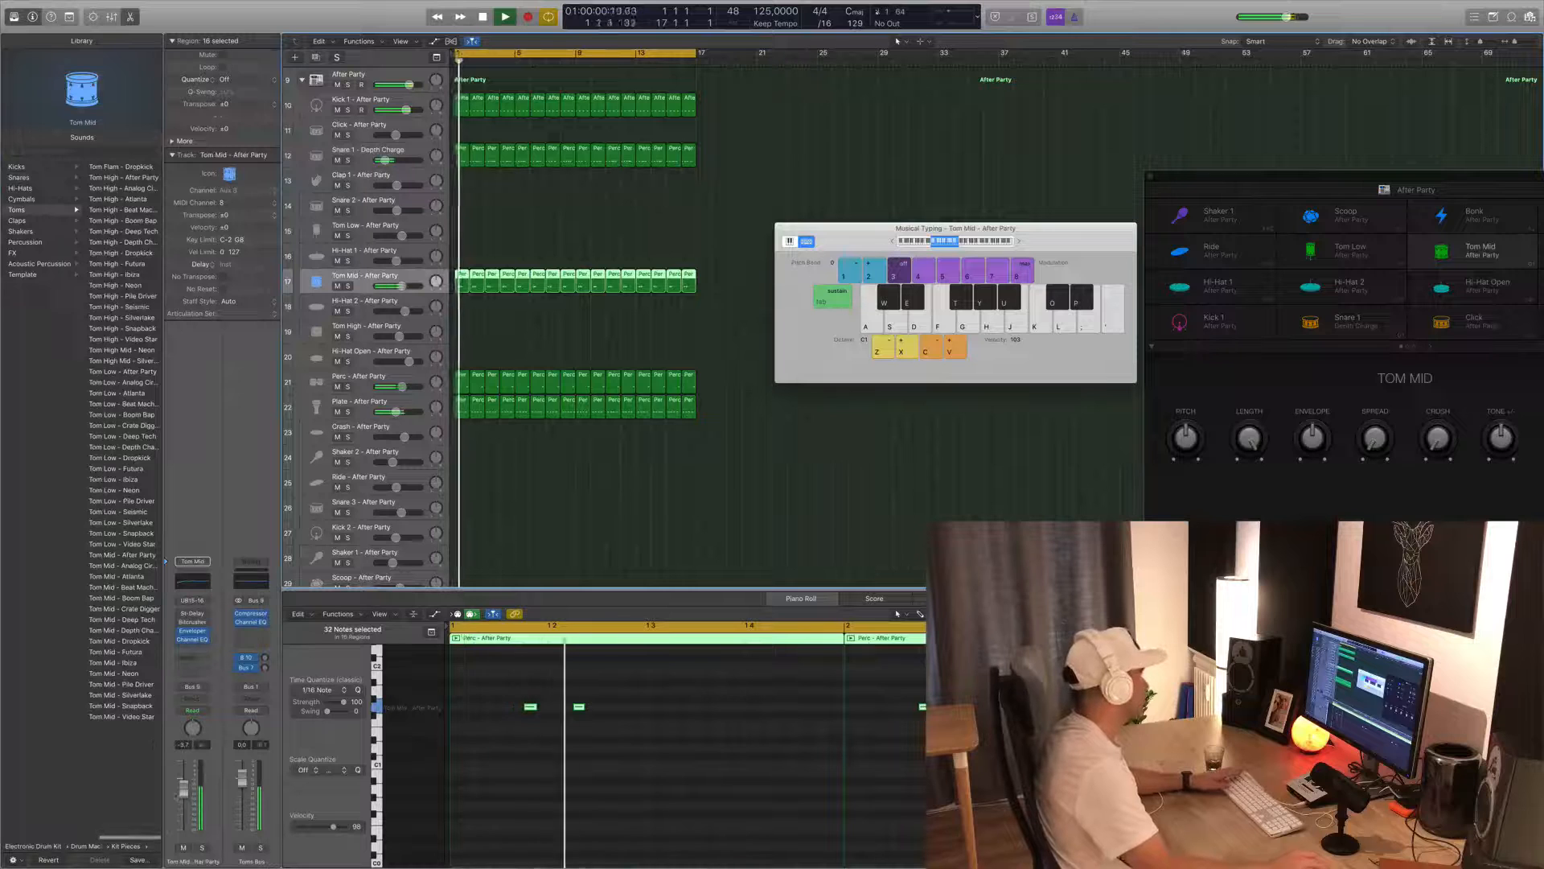
pyautogui.press('Return')
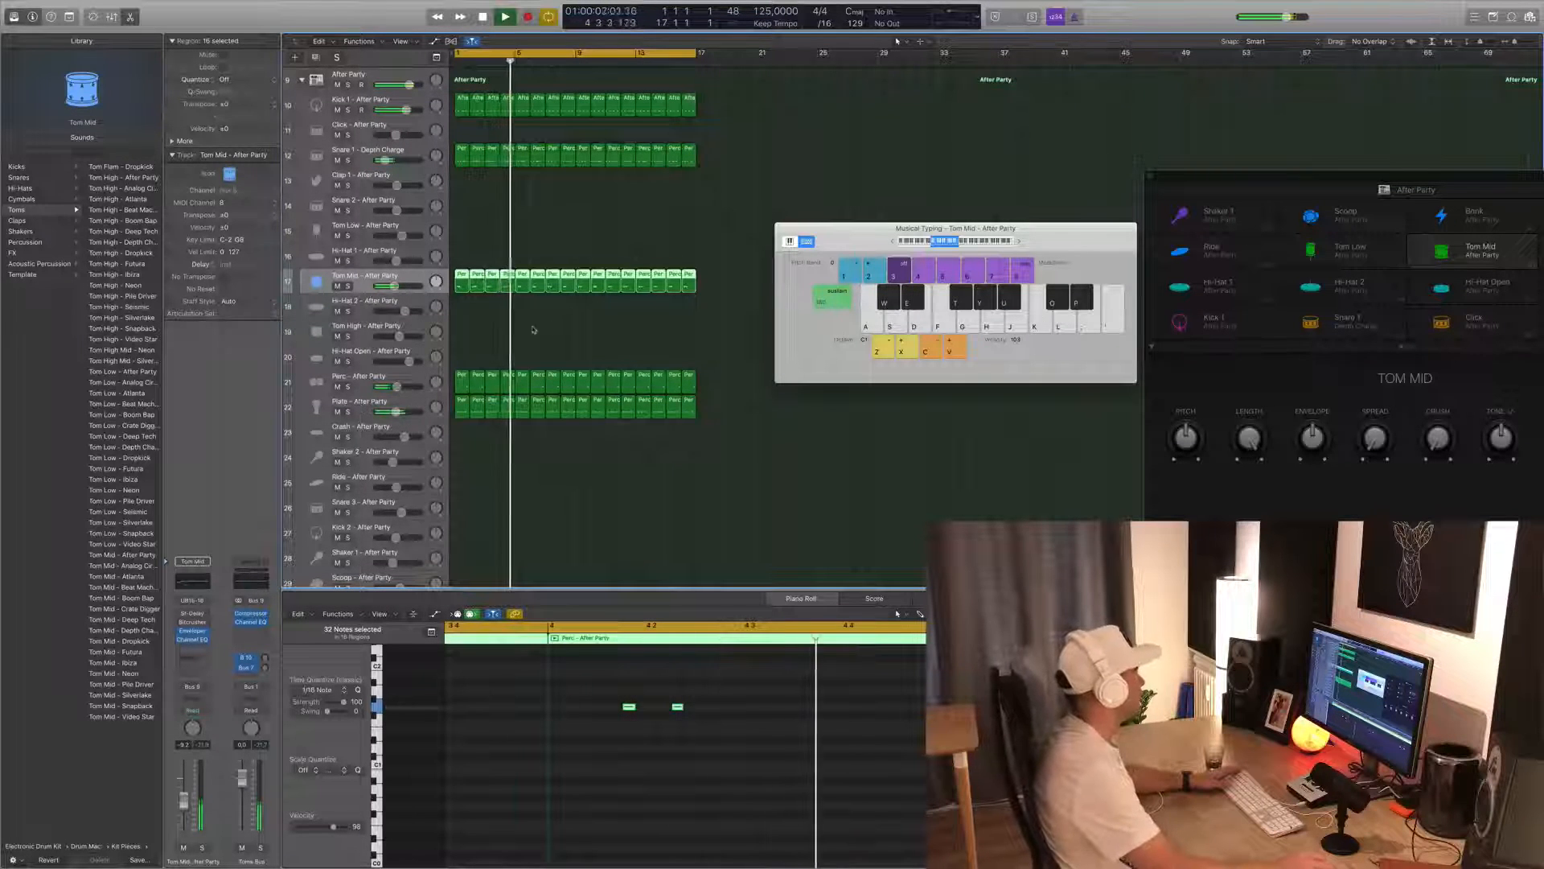
pyautogui.scroll(-5, 523, 338)
pyautogui.scroll(-1, 596, 435)
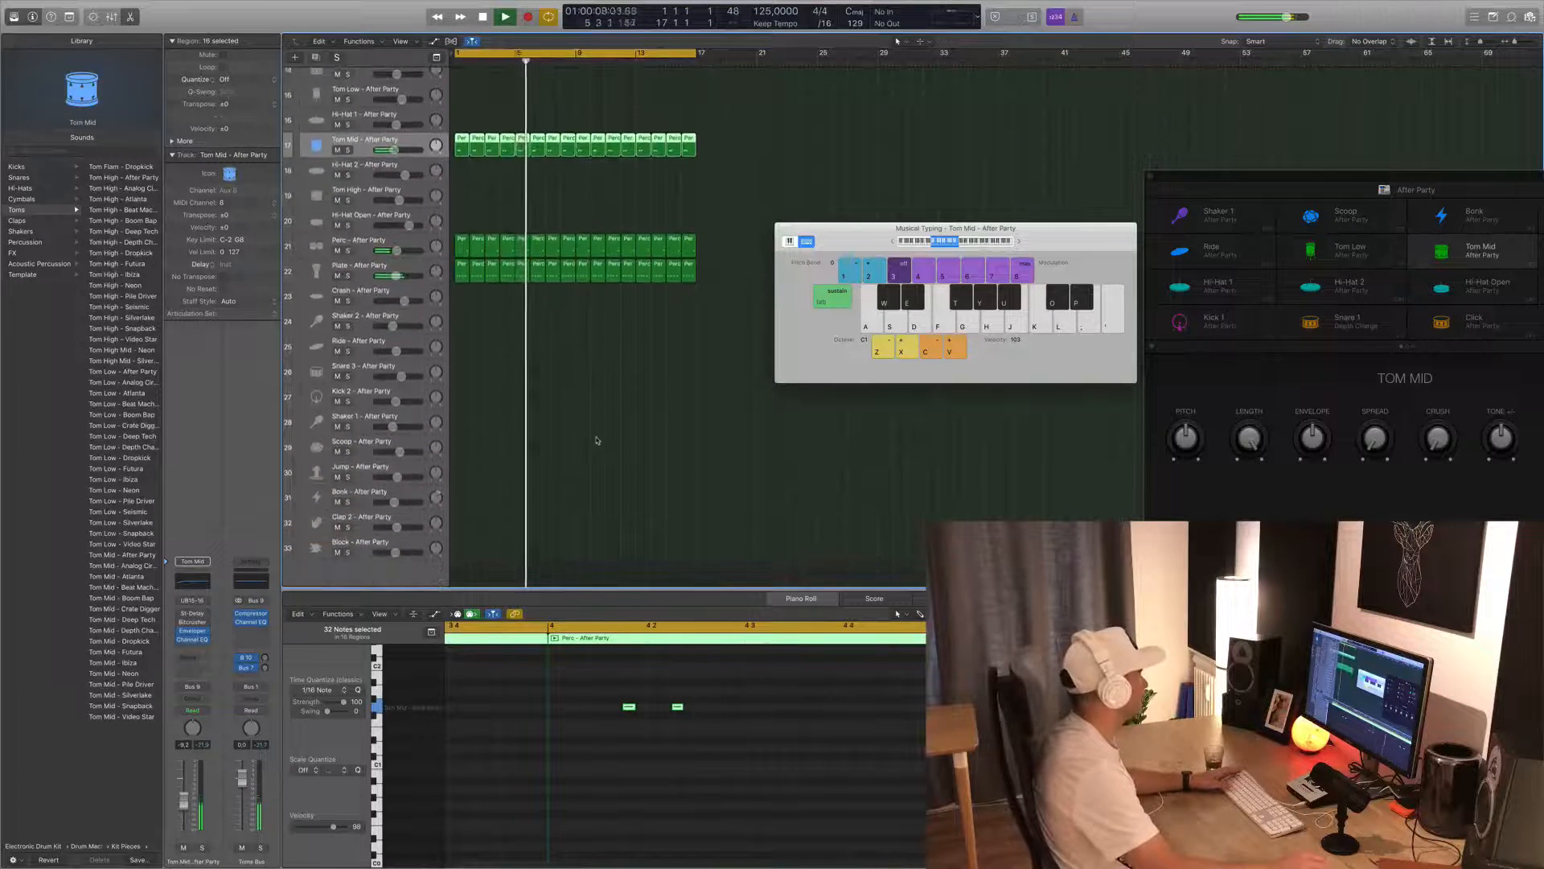
pyautogui.scroll(-1, 596, 438)
pyautogui.scroll(3, 557, 233)
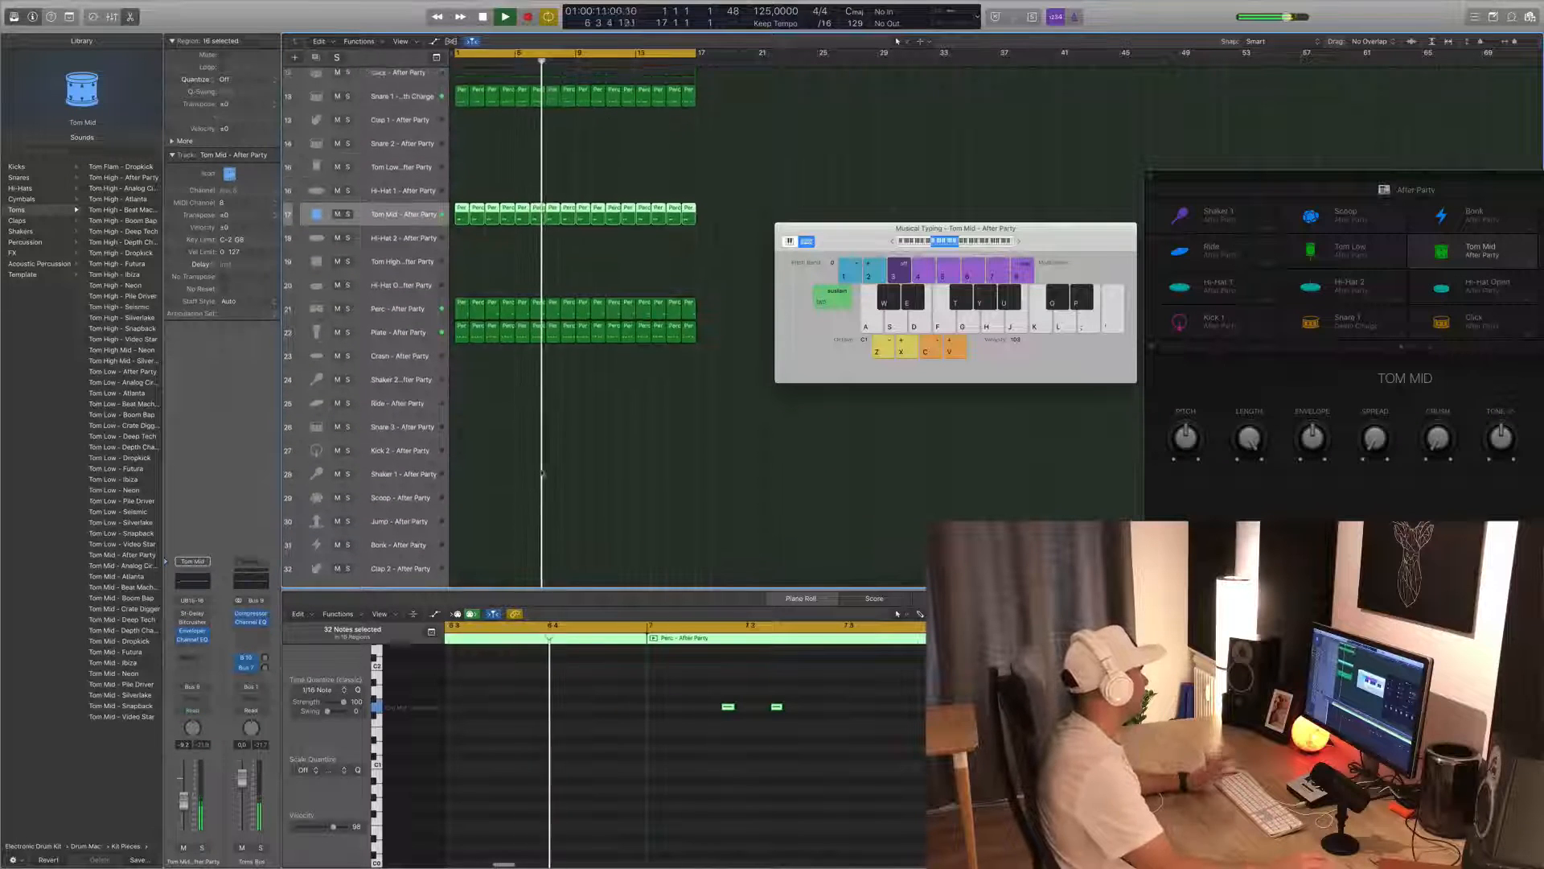
# - Copy the first Plate region to bar 1 of the Tom High track and move its five notes to Tom High's pitch
pyautogui.press('Return')
pyautogui.click(466, 264)
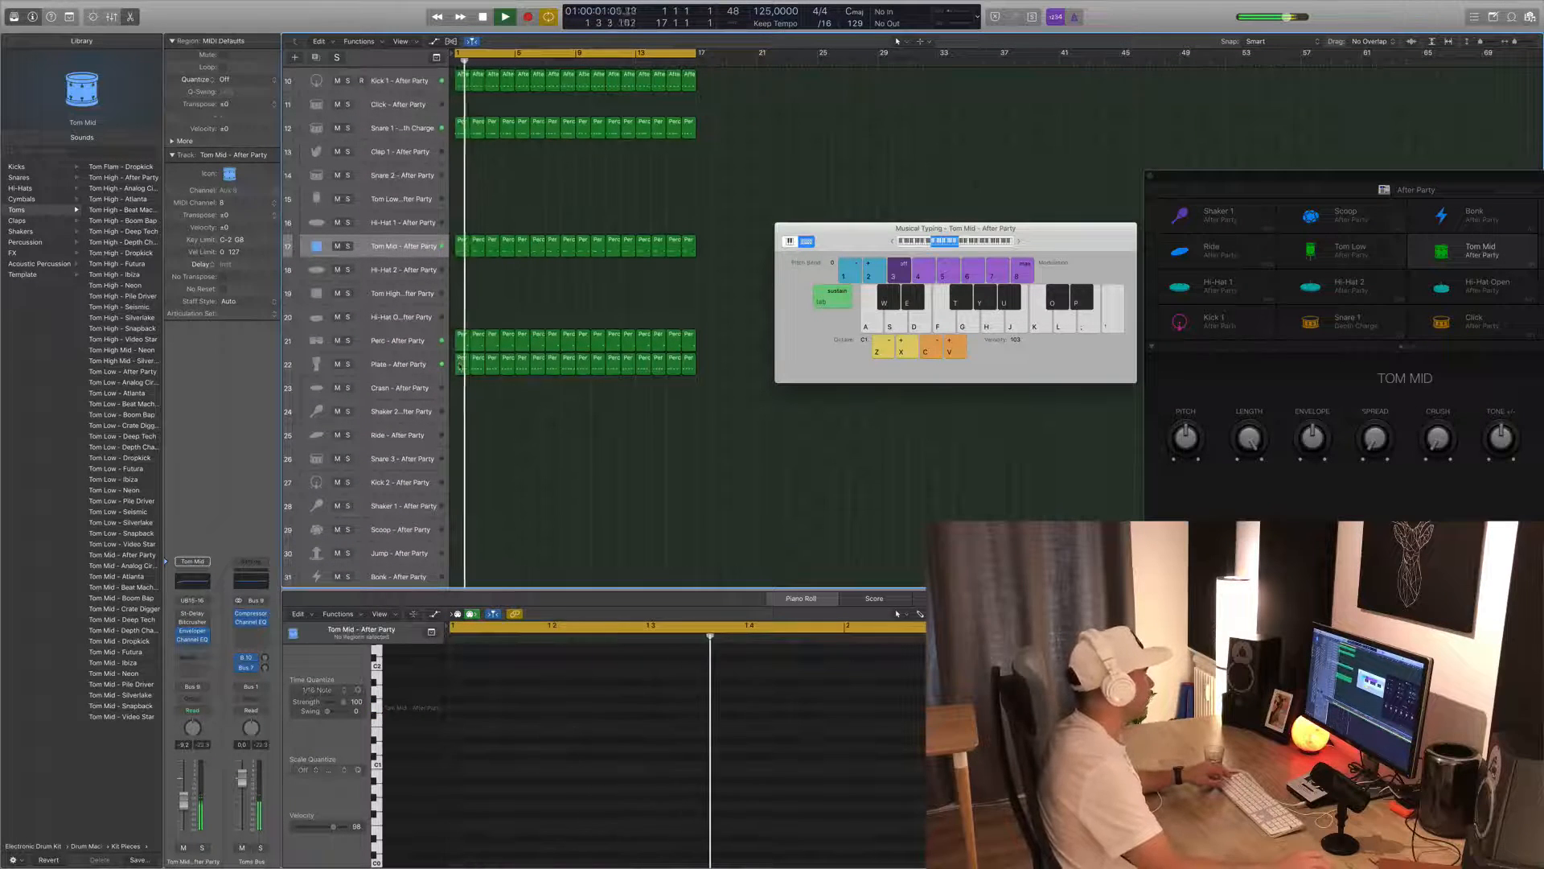
pyautogui.click(462, 340)
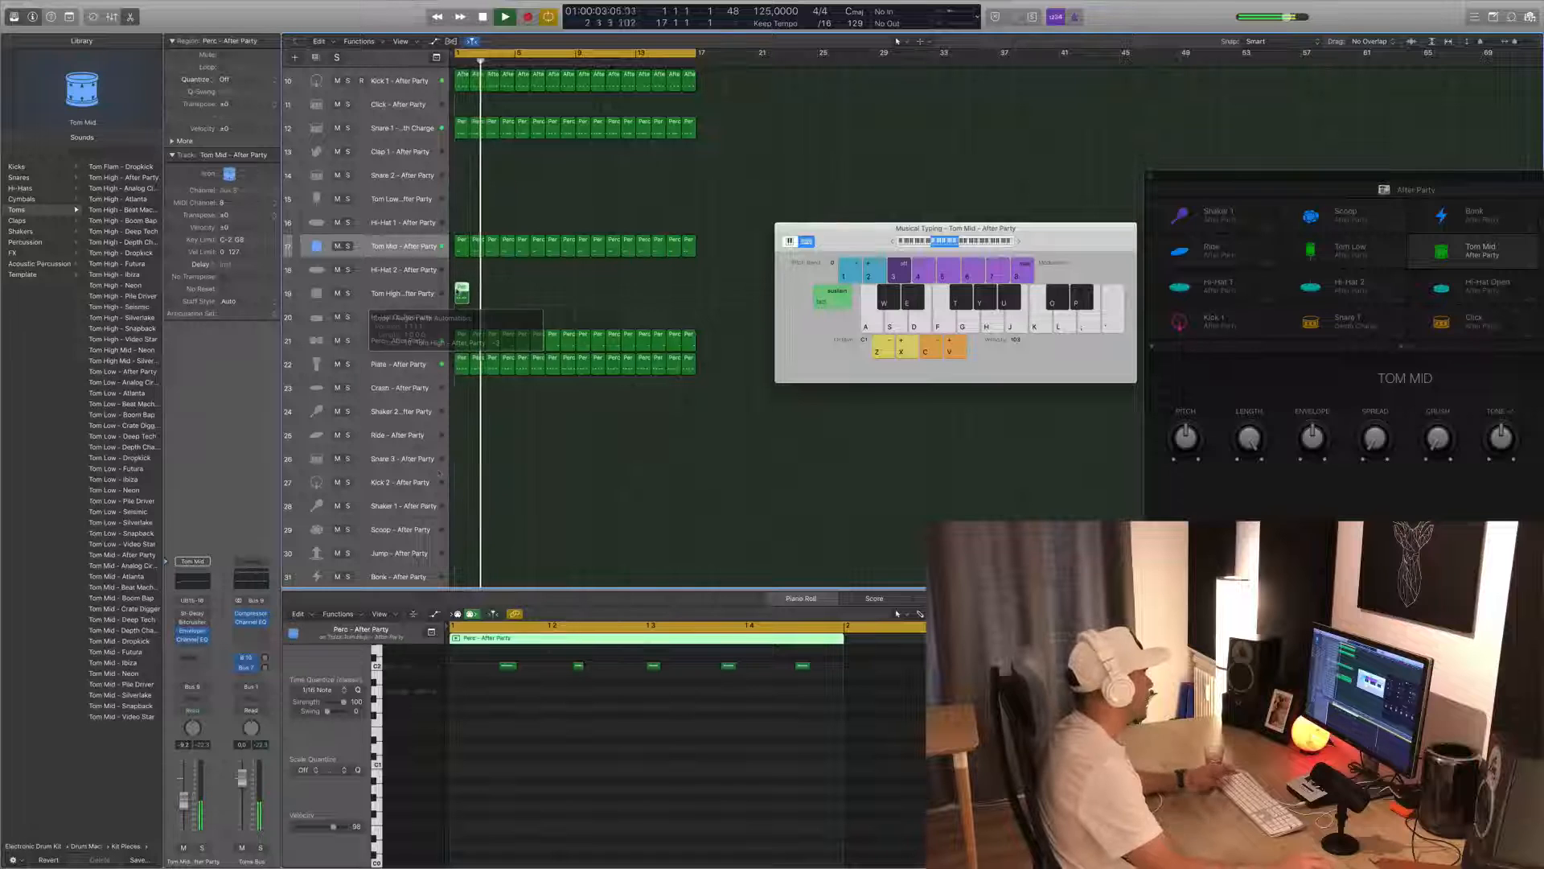
pyautogui.moveTo(518, 727); pyautogui.dragTo(857, 662)
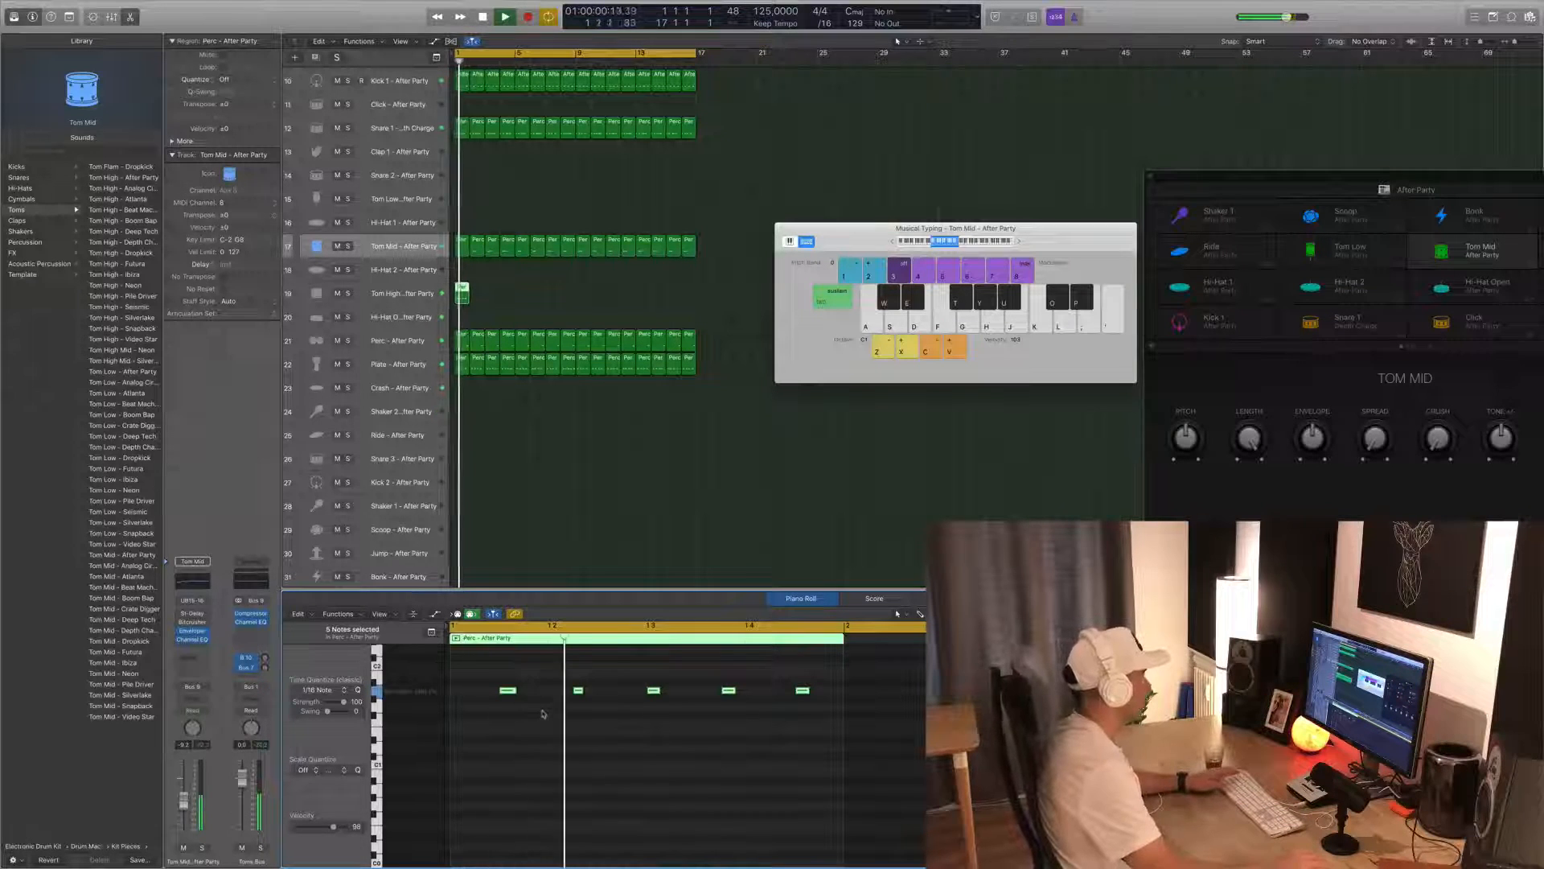
pyautogui.moveTo(493, 682); pyautogui.dragTo(840, 714)
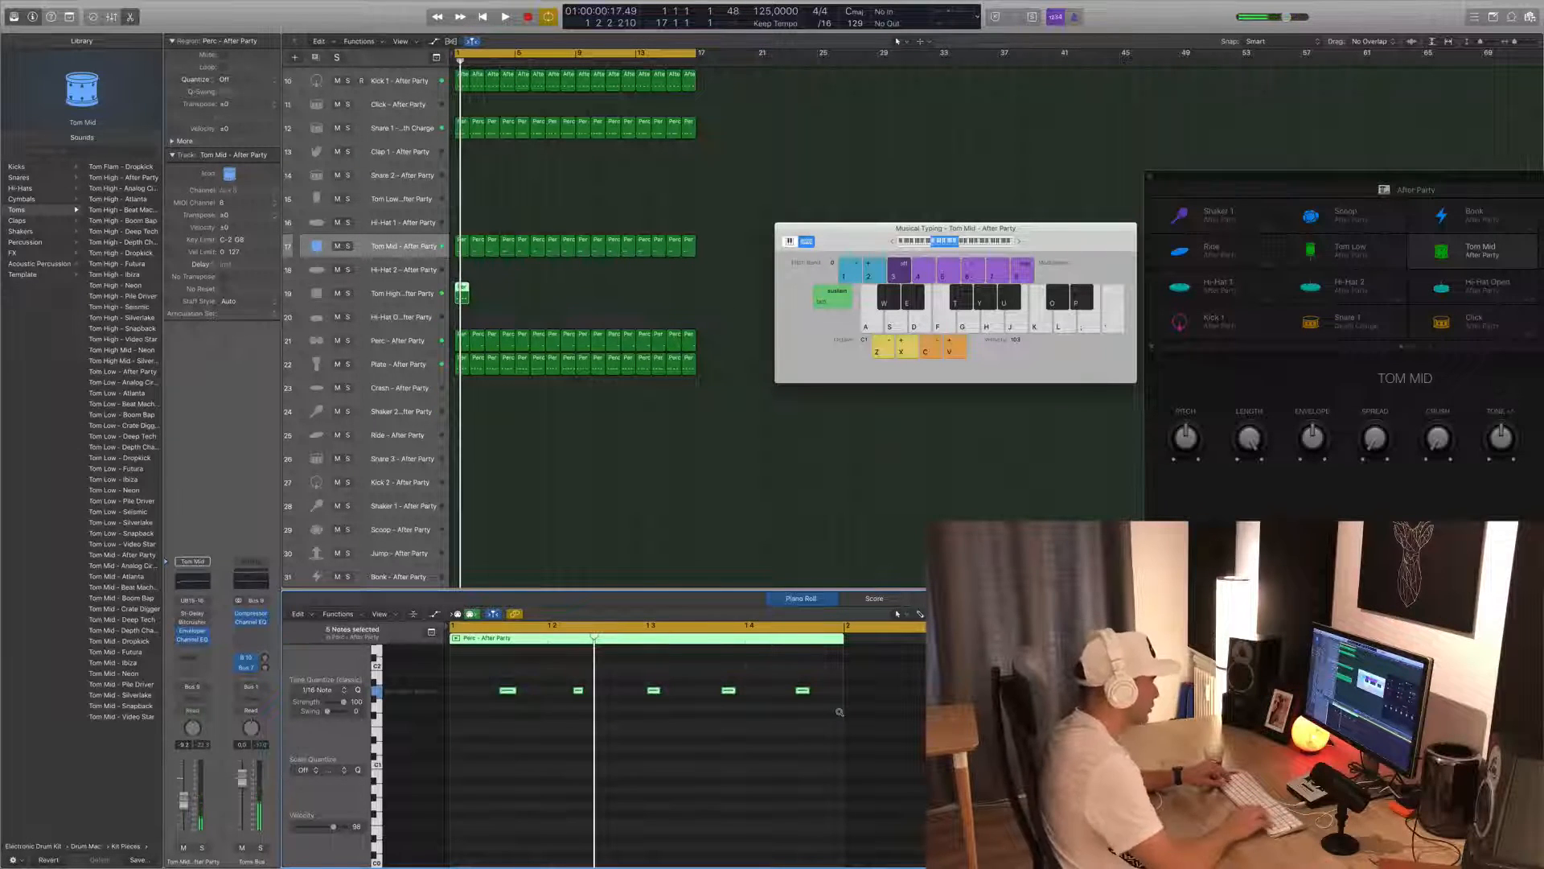
# - Switch the Tom High track's sound to Tom Low - After Party while playing the loop
pyautogui.press('space')
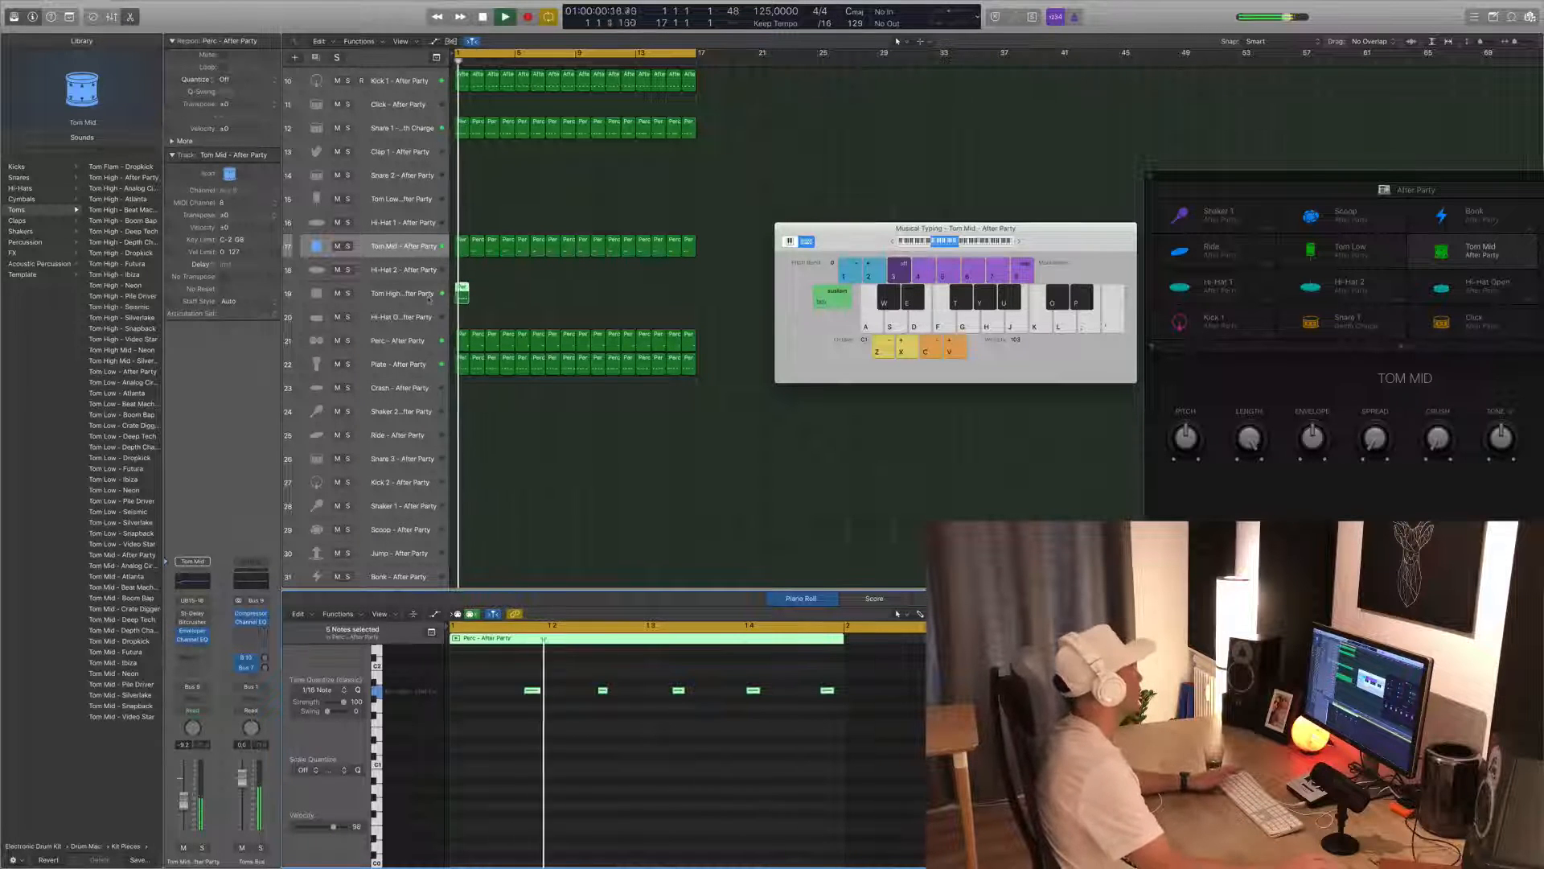
pyautogui.click(401, 291)
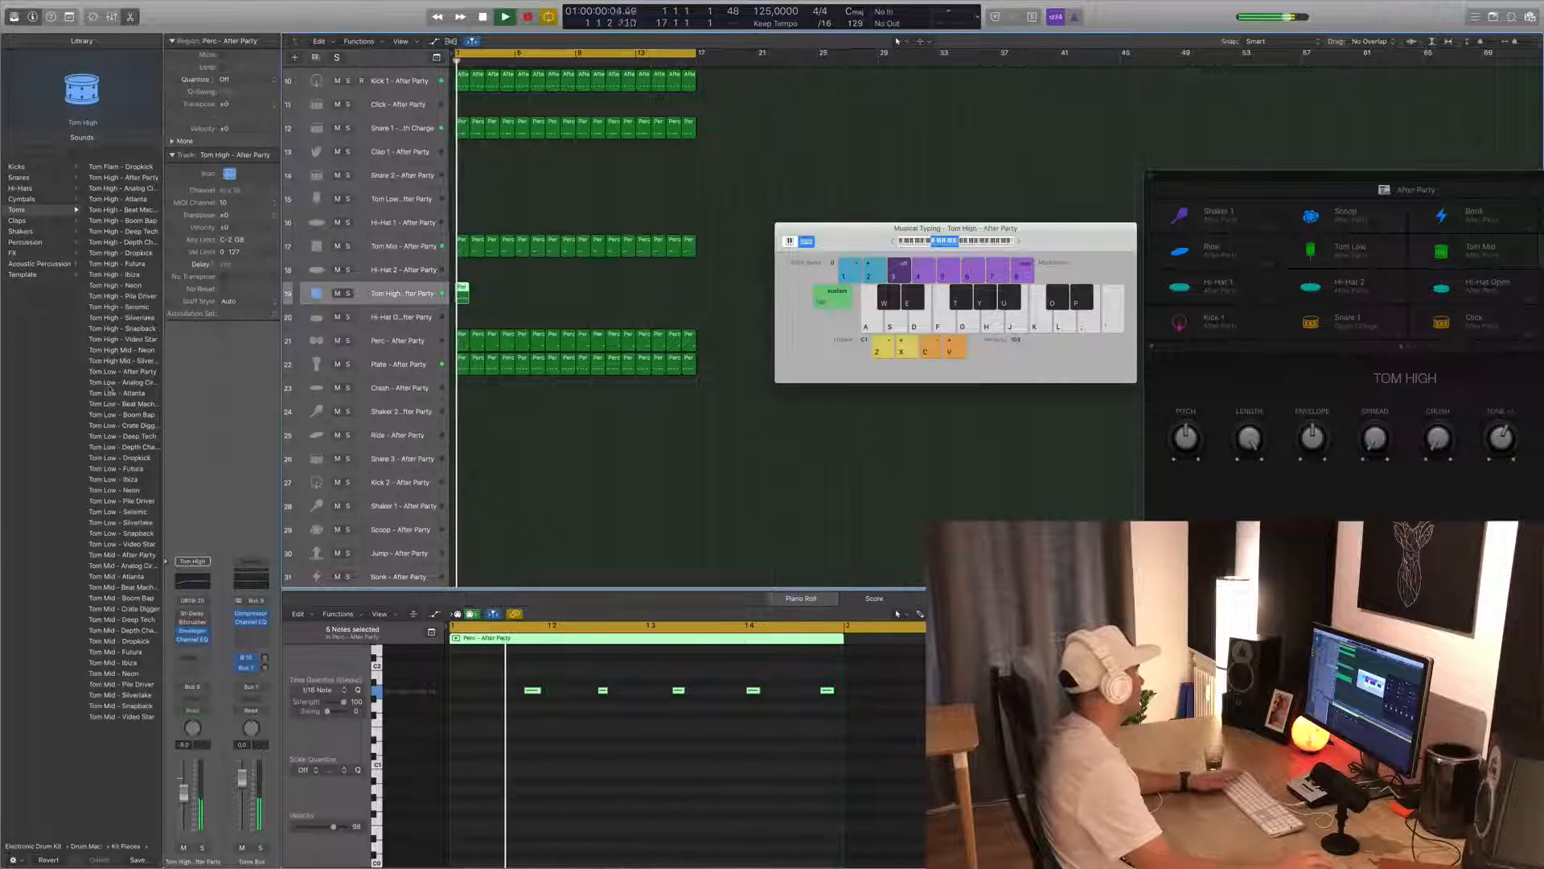
pyautogui.click(117, 372)
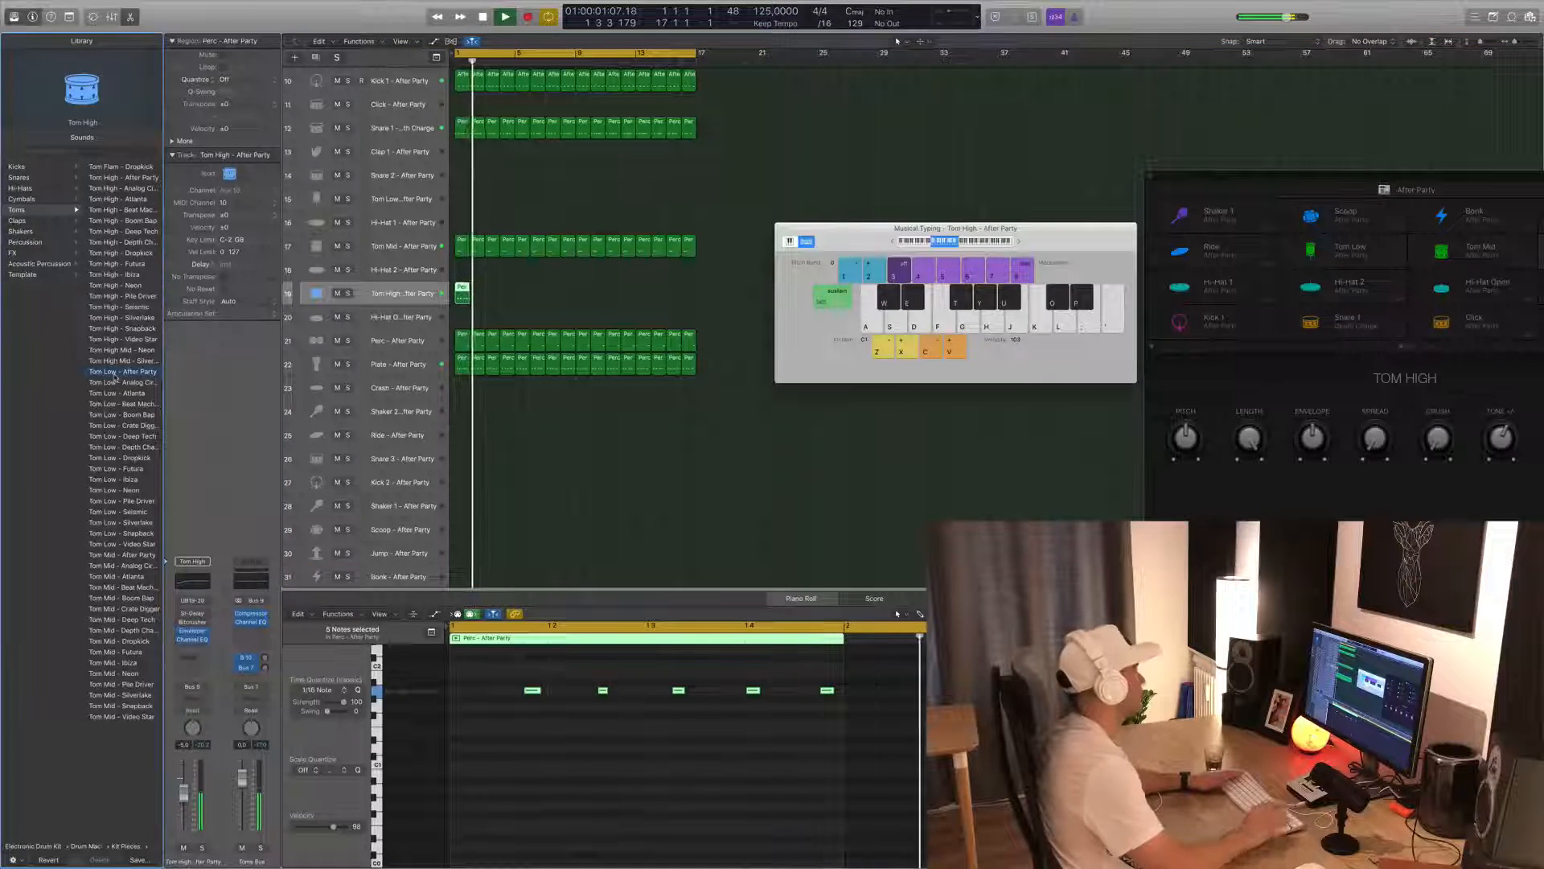
pyautogui.press('space')
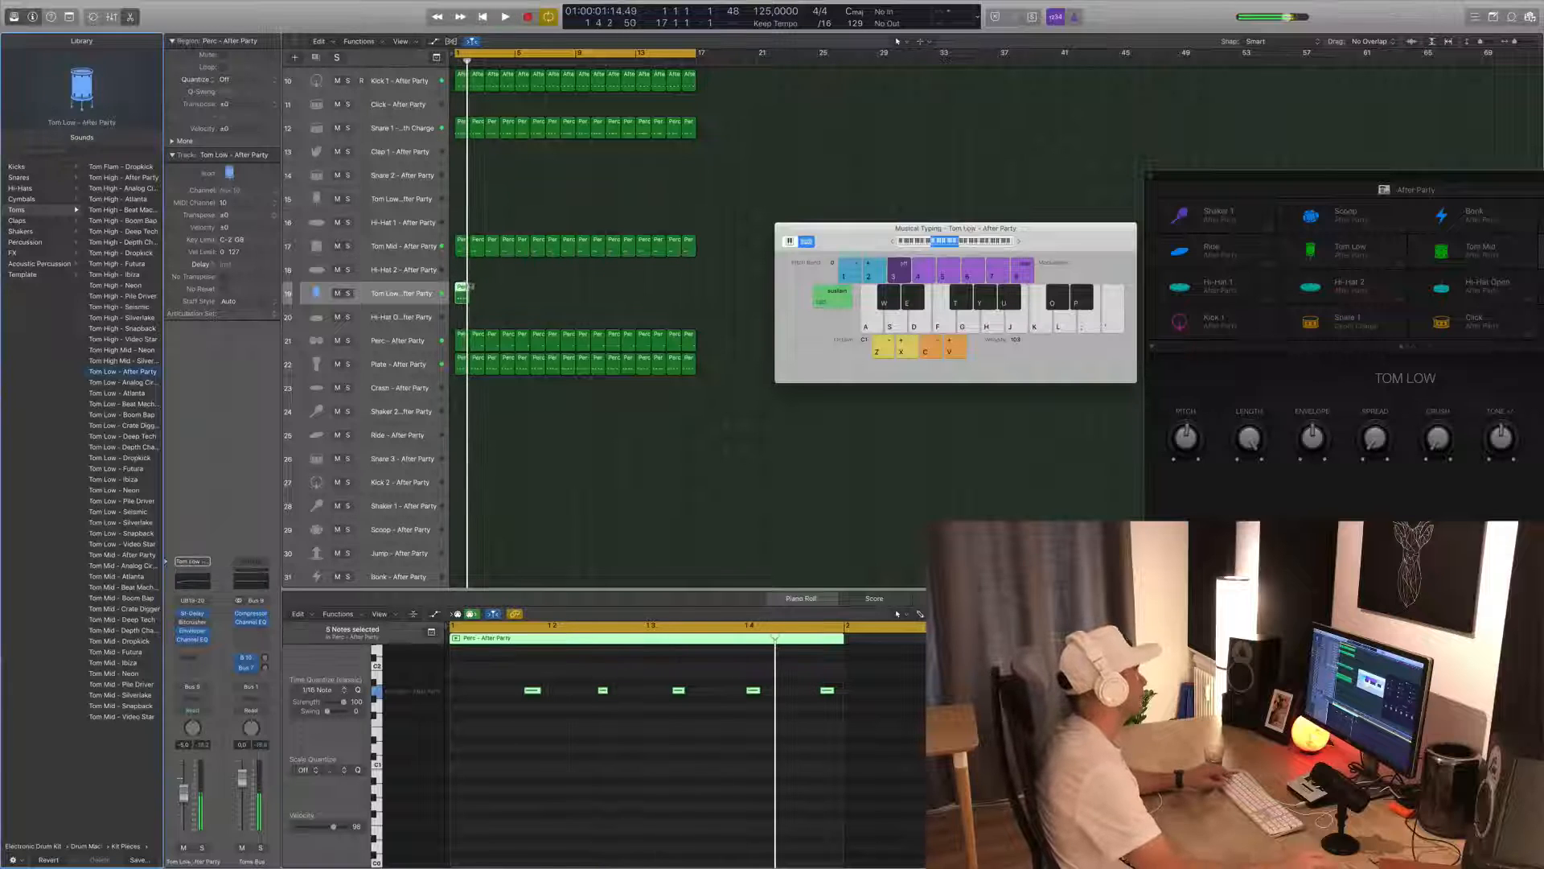
# - Fill track 19 (Tom Low) through bar 16 with copies of its one-bar region and play the loop
pyautogui.moveTo(467, 286); pyautogui.dragTo(479, 297)
pyautogui.moveTo(505, 299); pyautogui.dragTo(581, 297)
pyautogui.press('space')
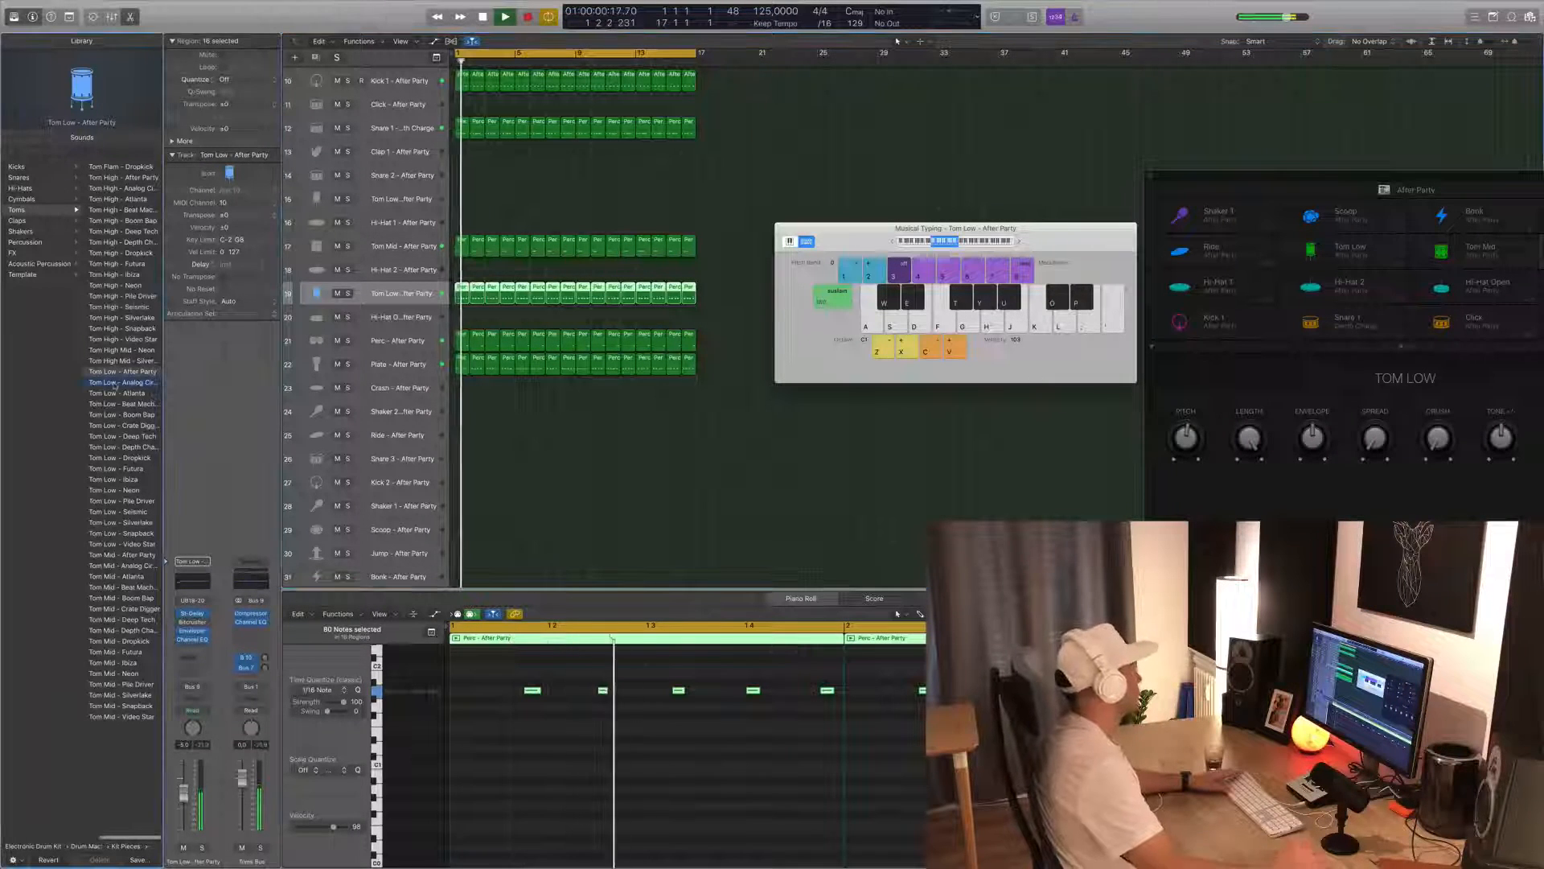
# - Audition the Tom Low sounds during playback and switch track 19 to Tom Low - Depth Charge
pyautogui.click(115, 383)
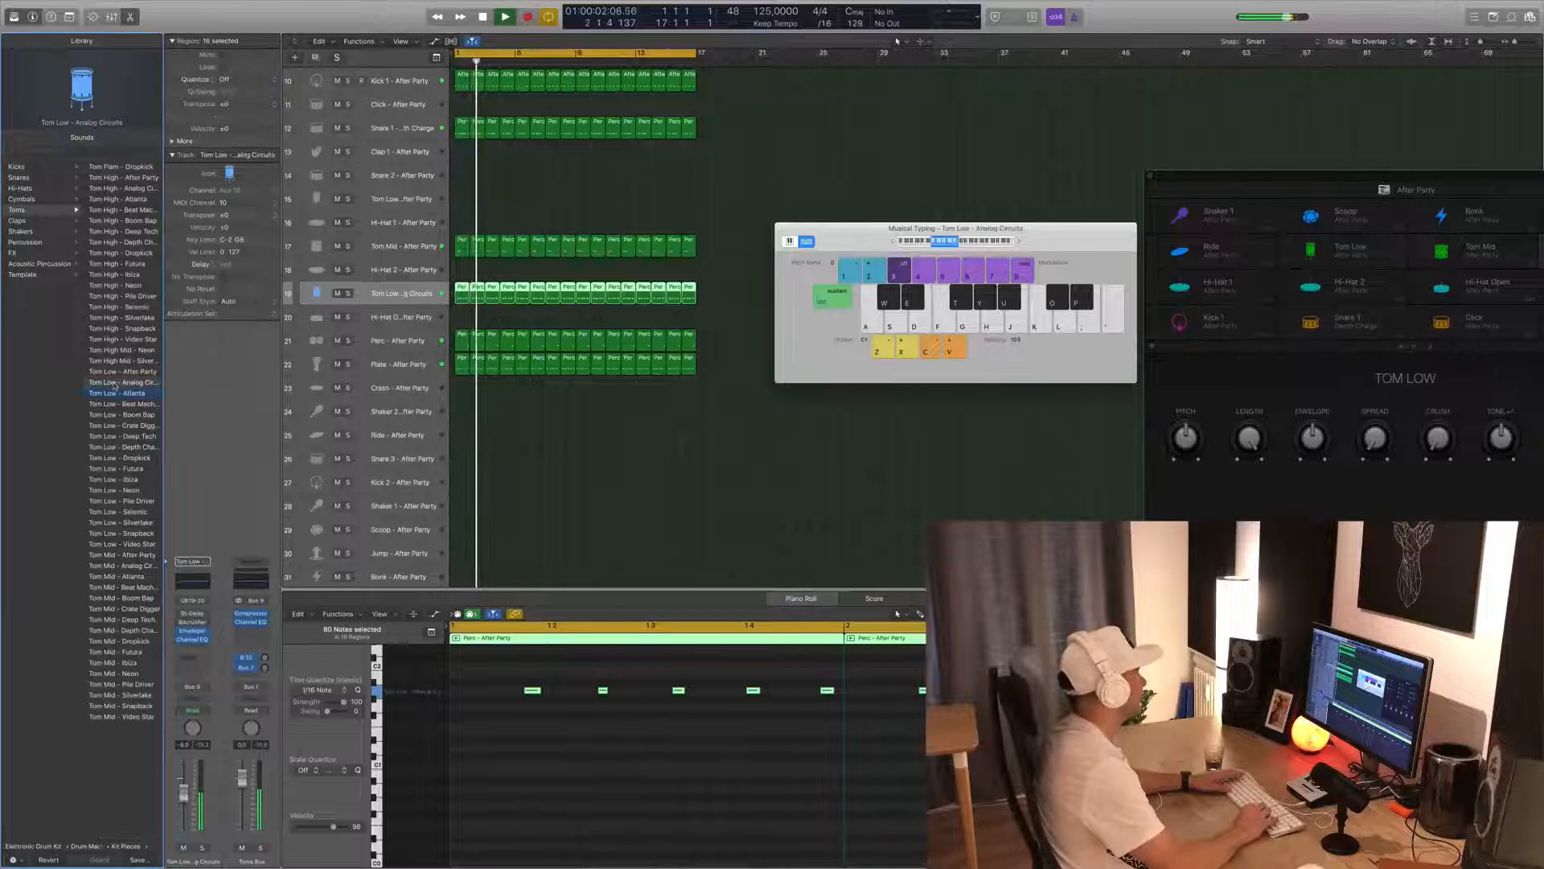
pyautogui.press('Down')
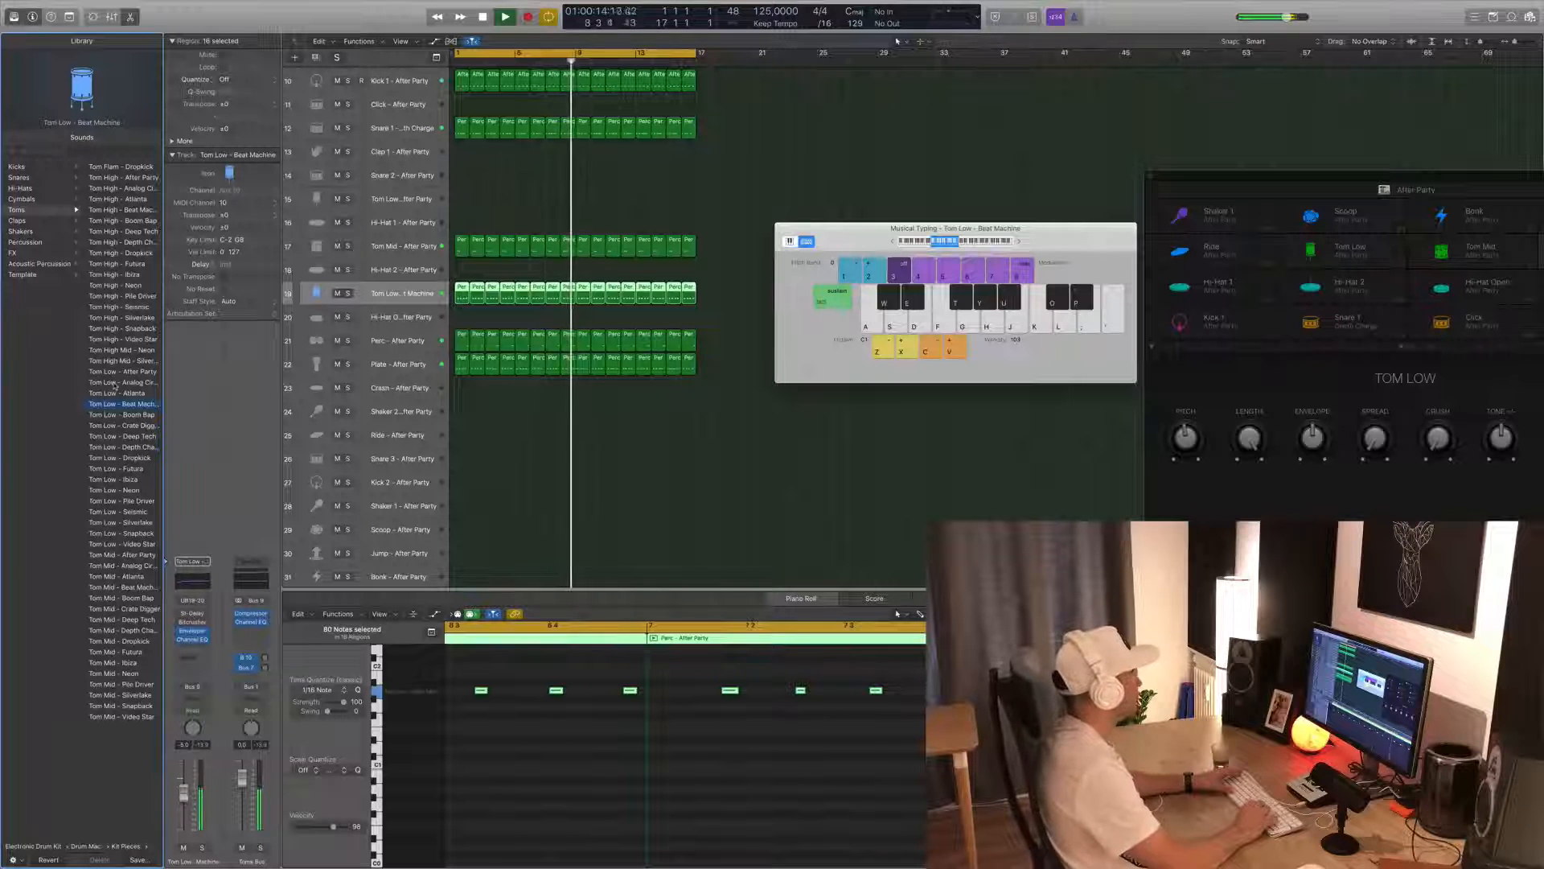
pyautogui.press('Return')
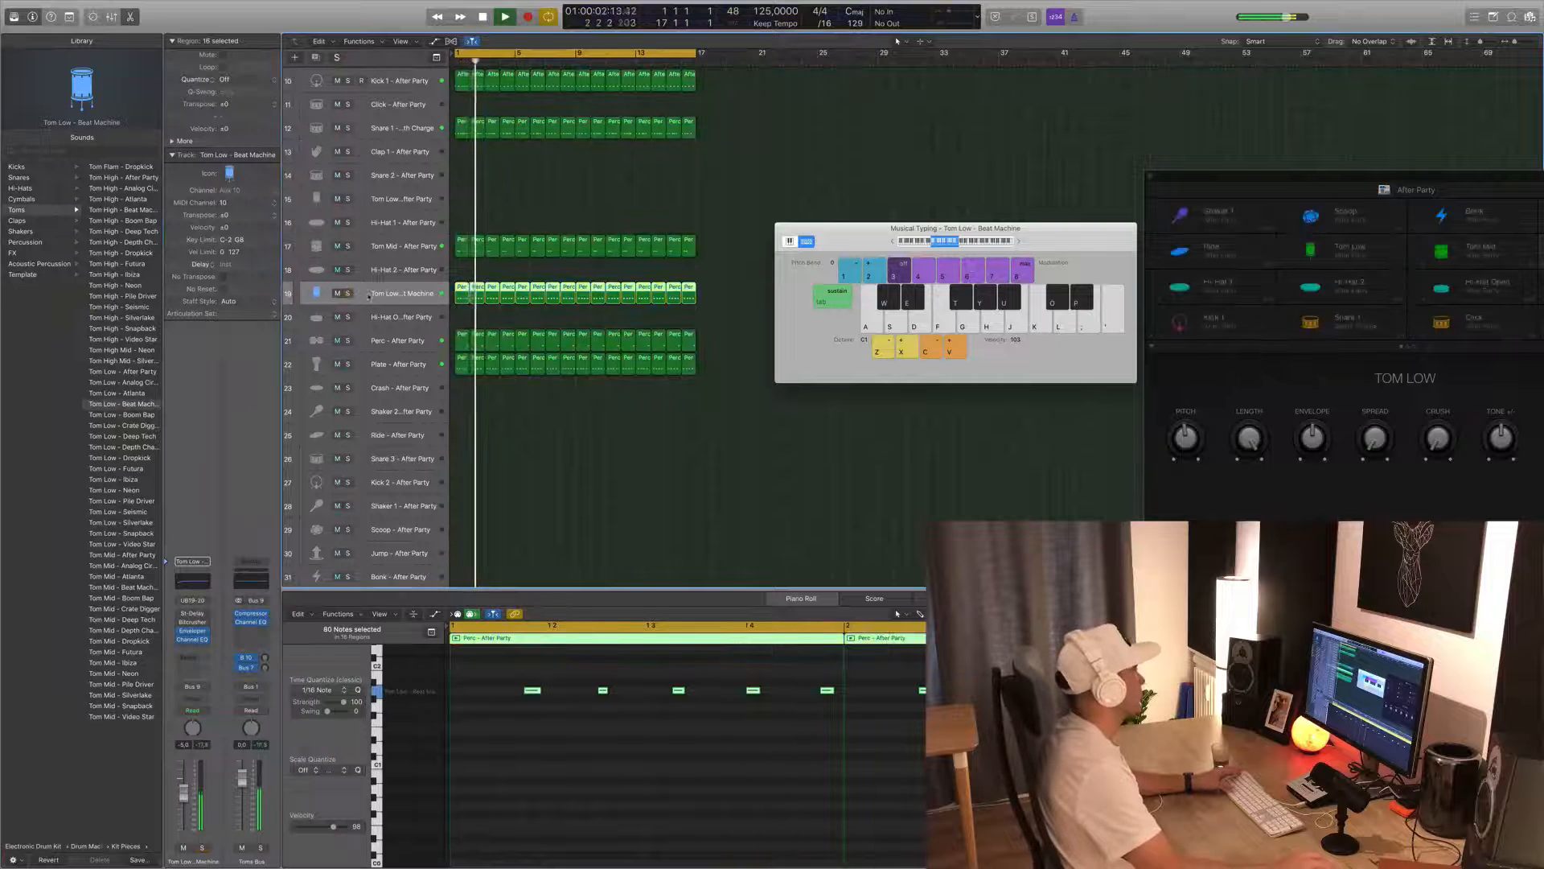
pyautogui.press('Return')
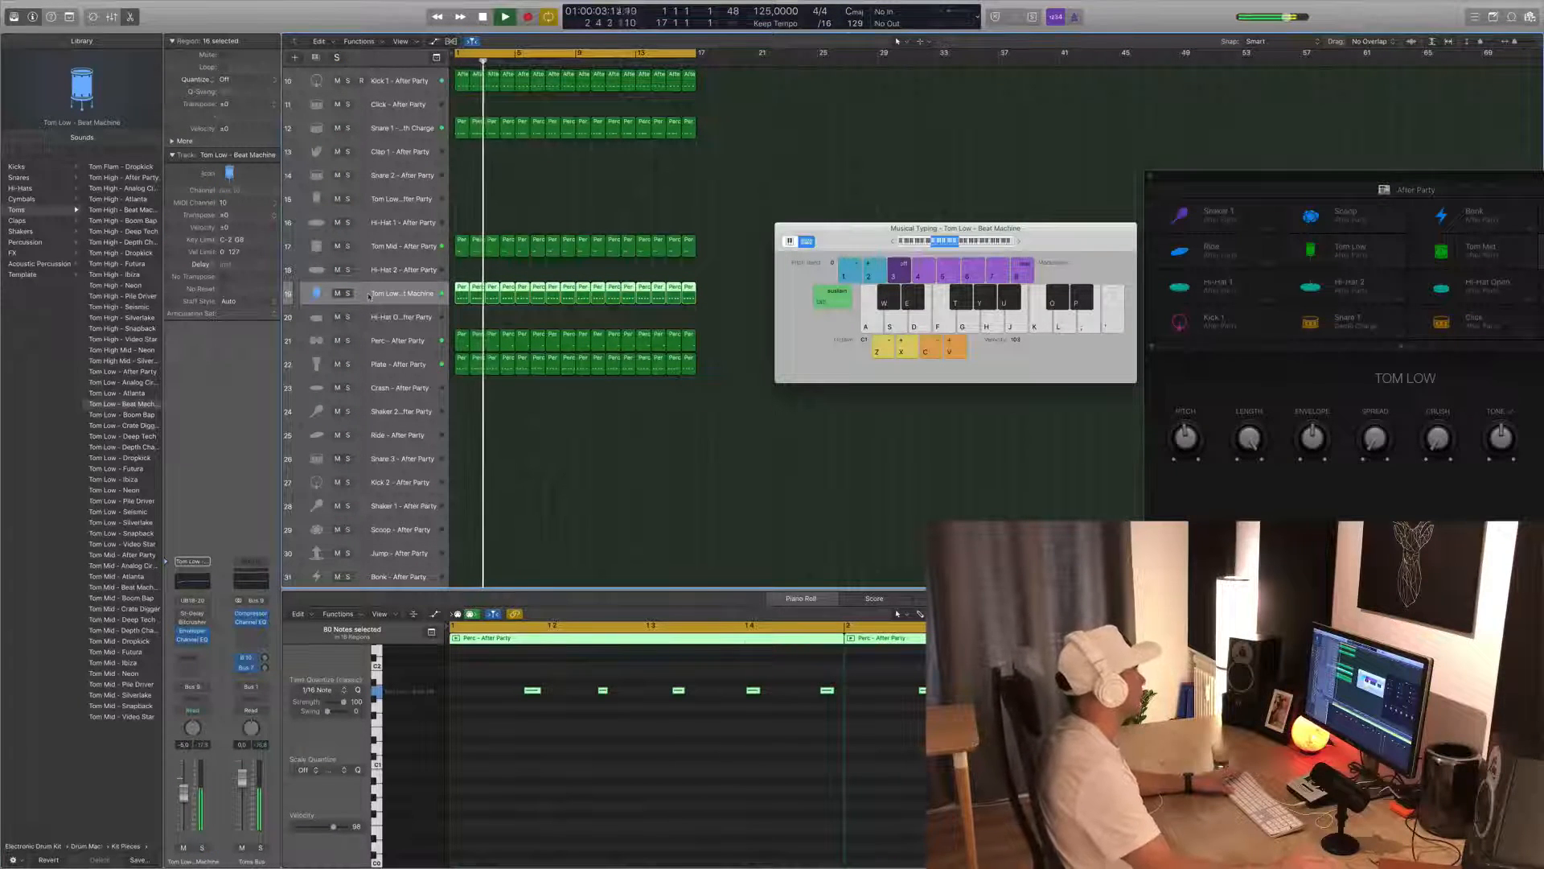
pyautogui.click(123, 406)
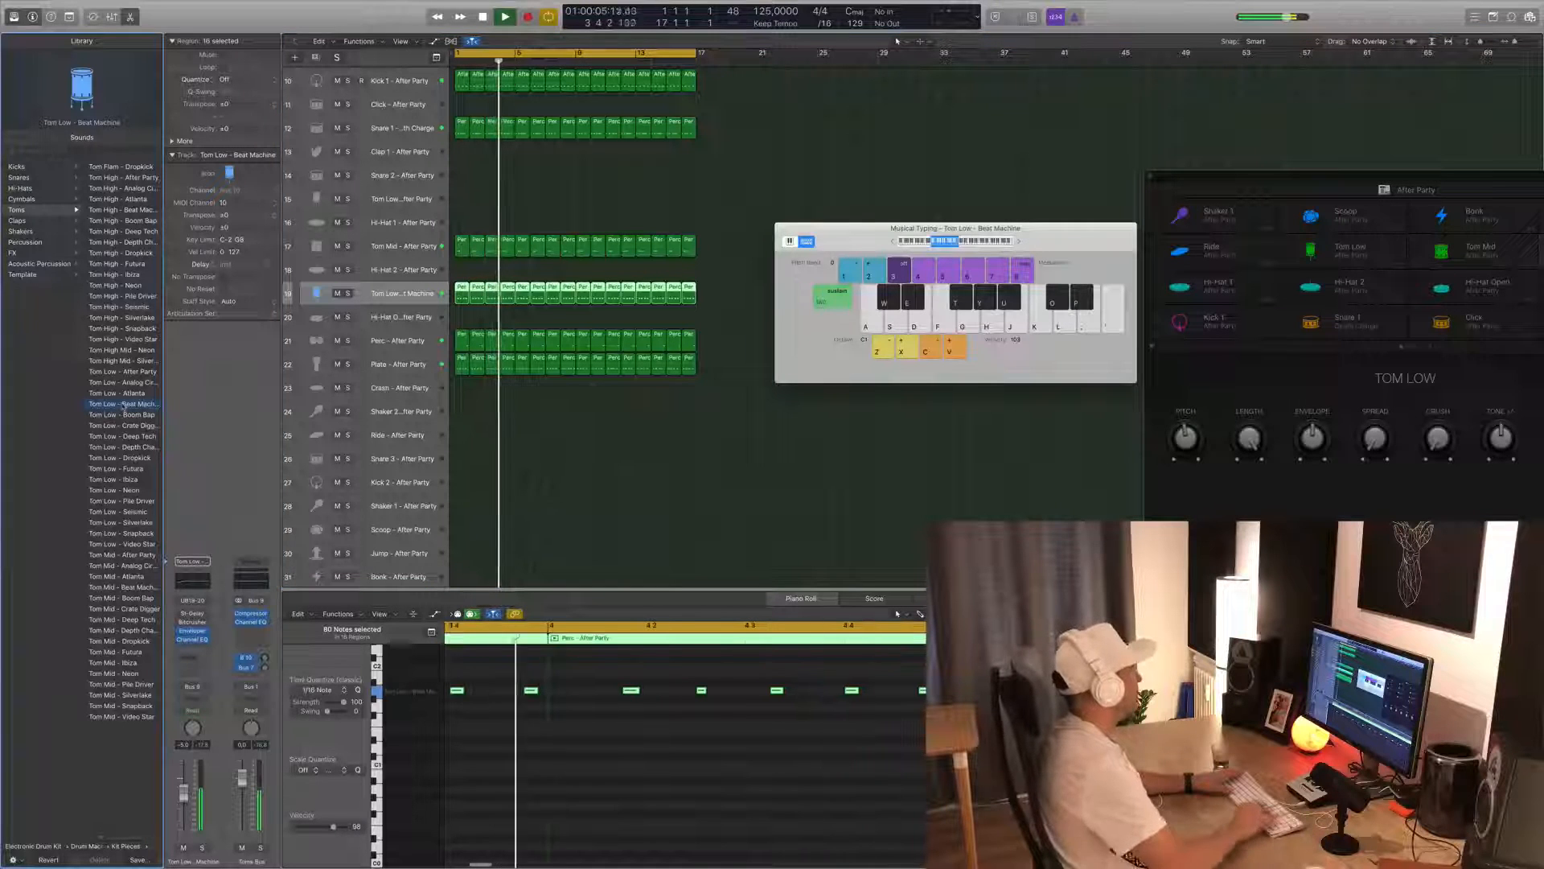
pyautogui.press('Down')
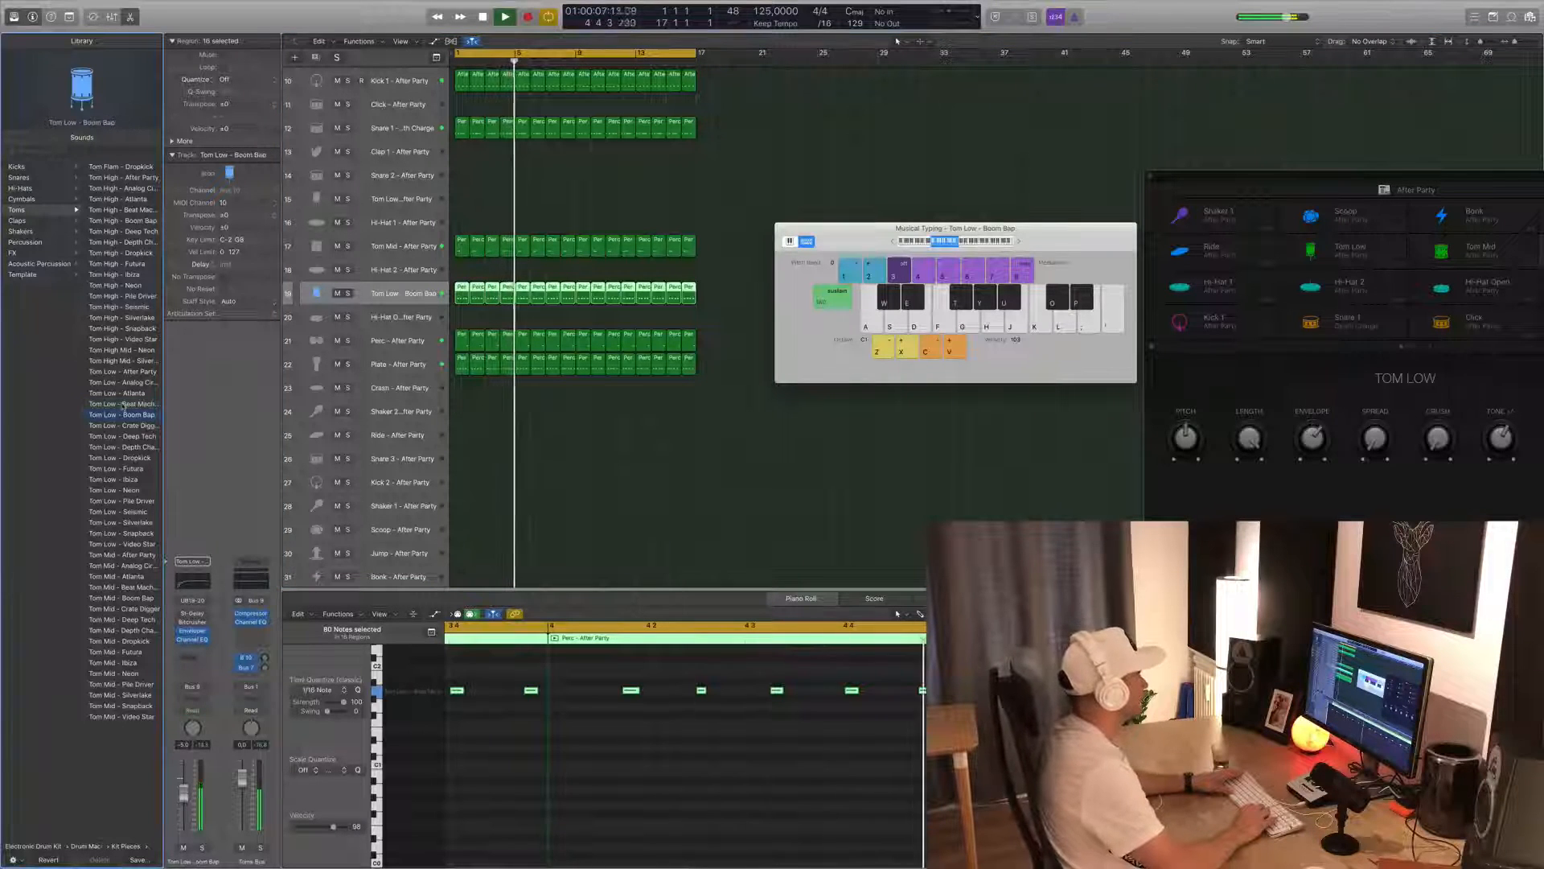
pyautogui.press('Down')
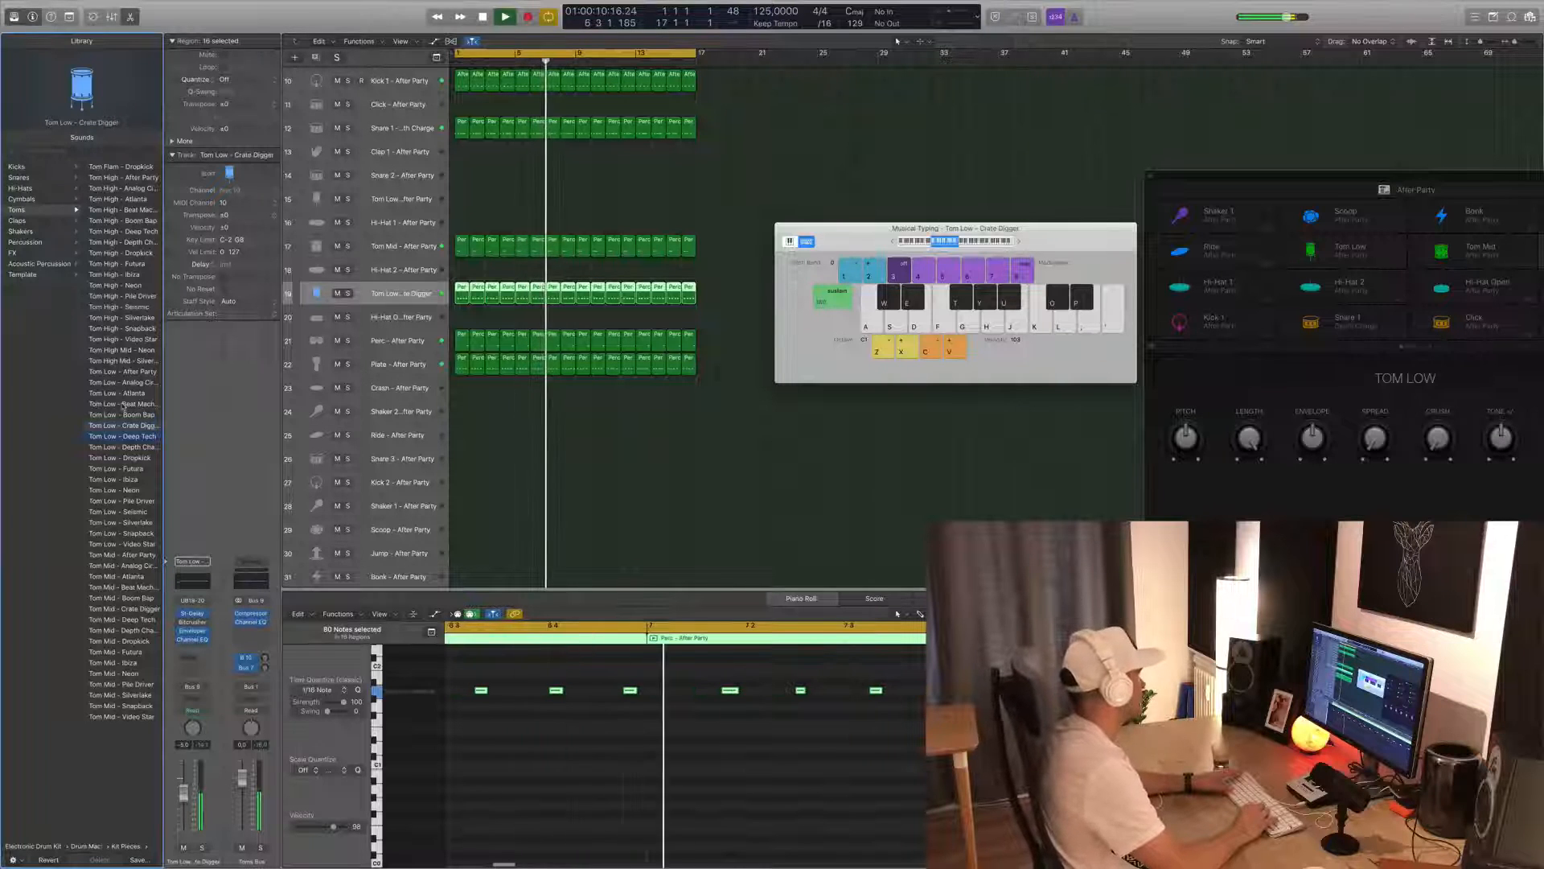
pyautogui.press('Down')
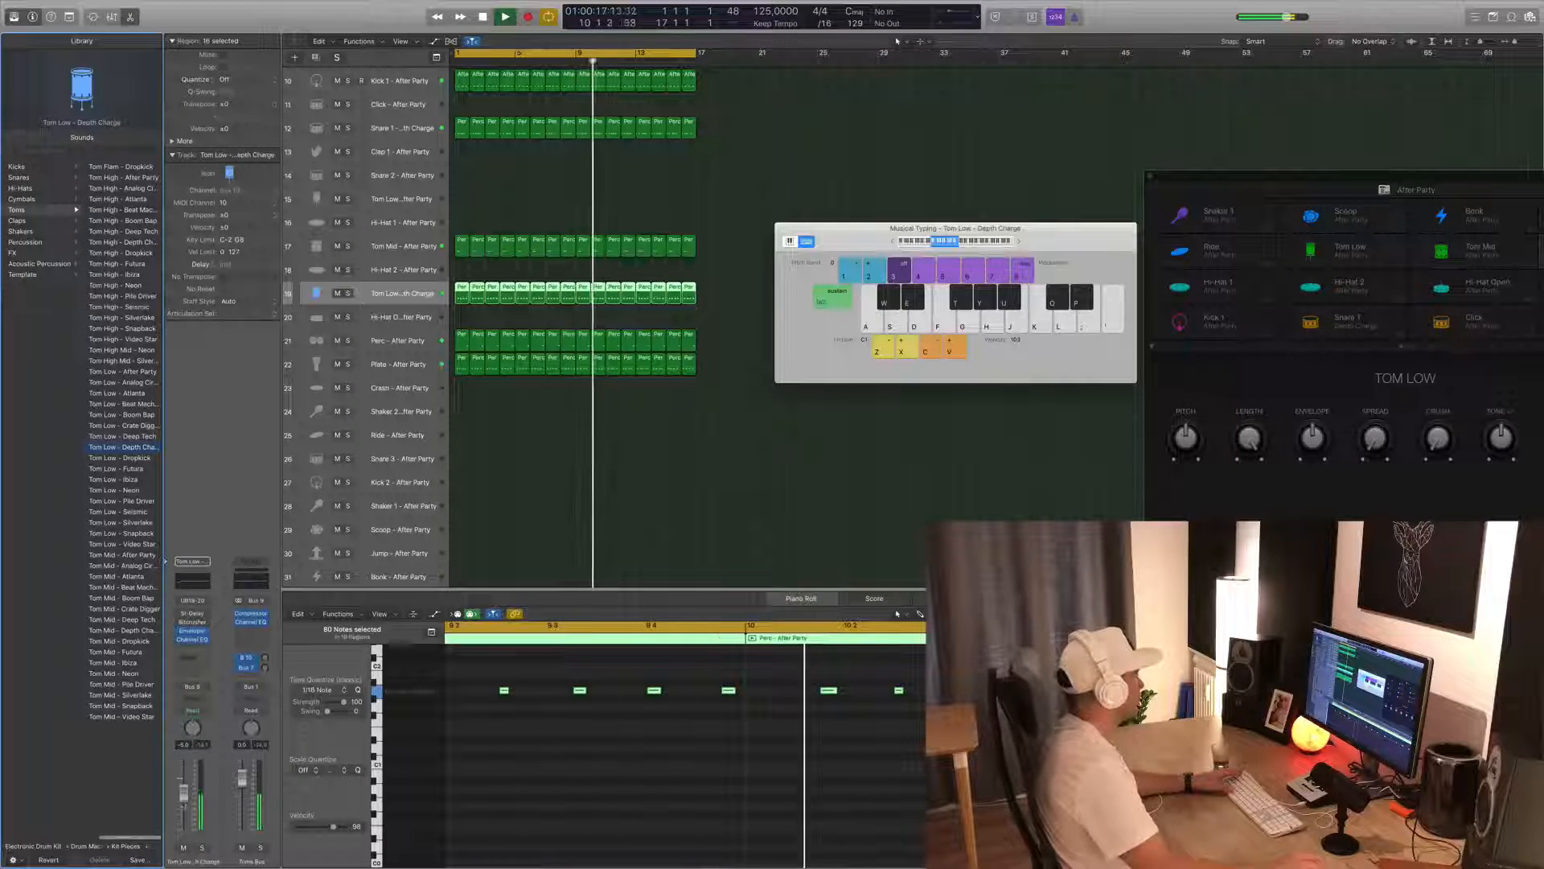
# - Lower the Tom Low - Depth Charge track's volume slightly and replay the loop from the start
pyautogui.moveTo(185, 800); pyautogui.dragTo(185, 805)
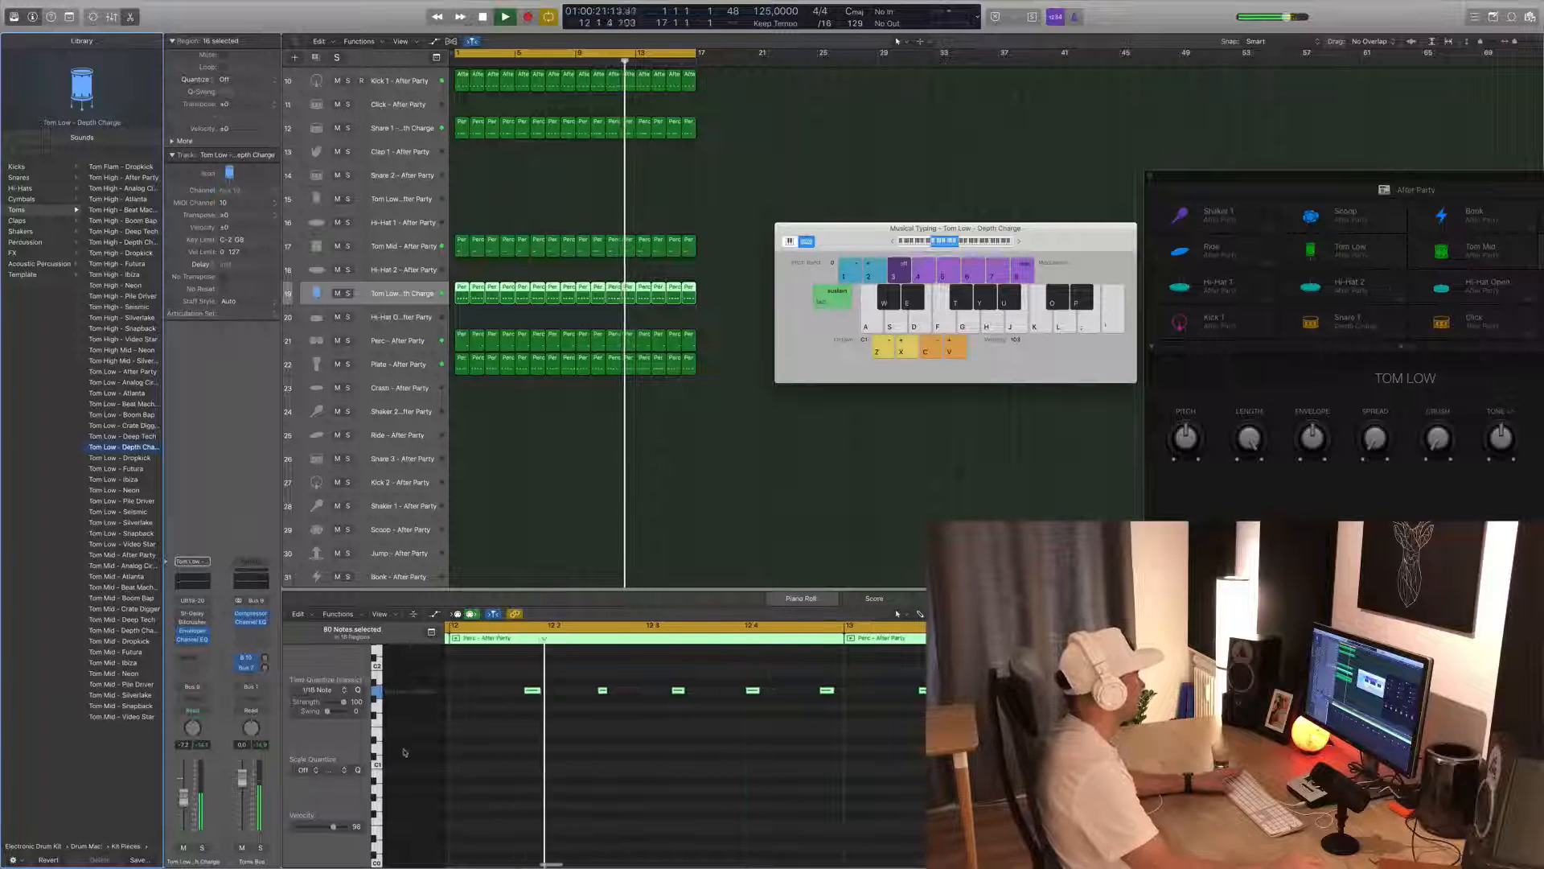
pyautogui.press('super+Left')
pyautogui.press('super+Left')
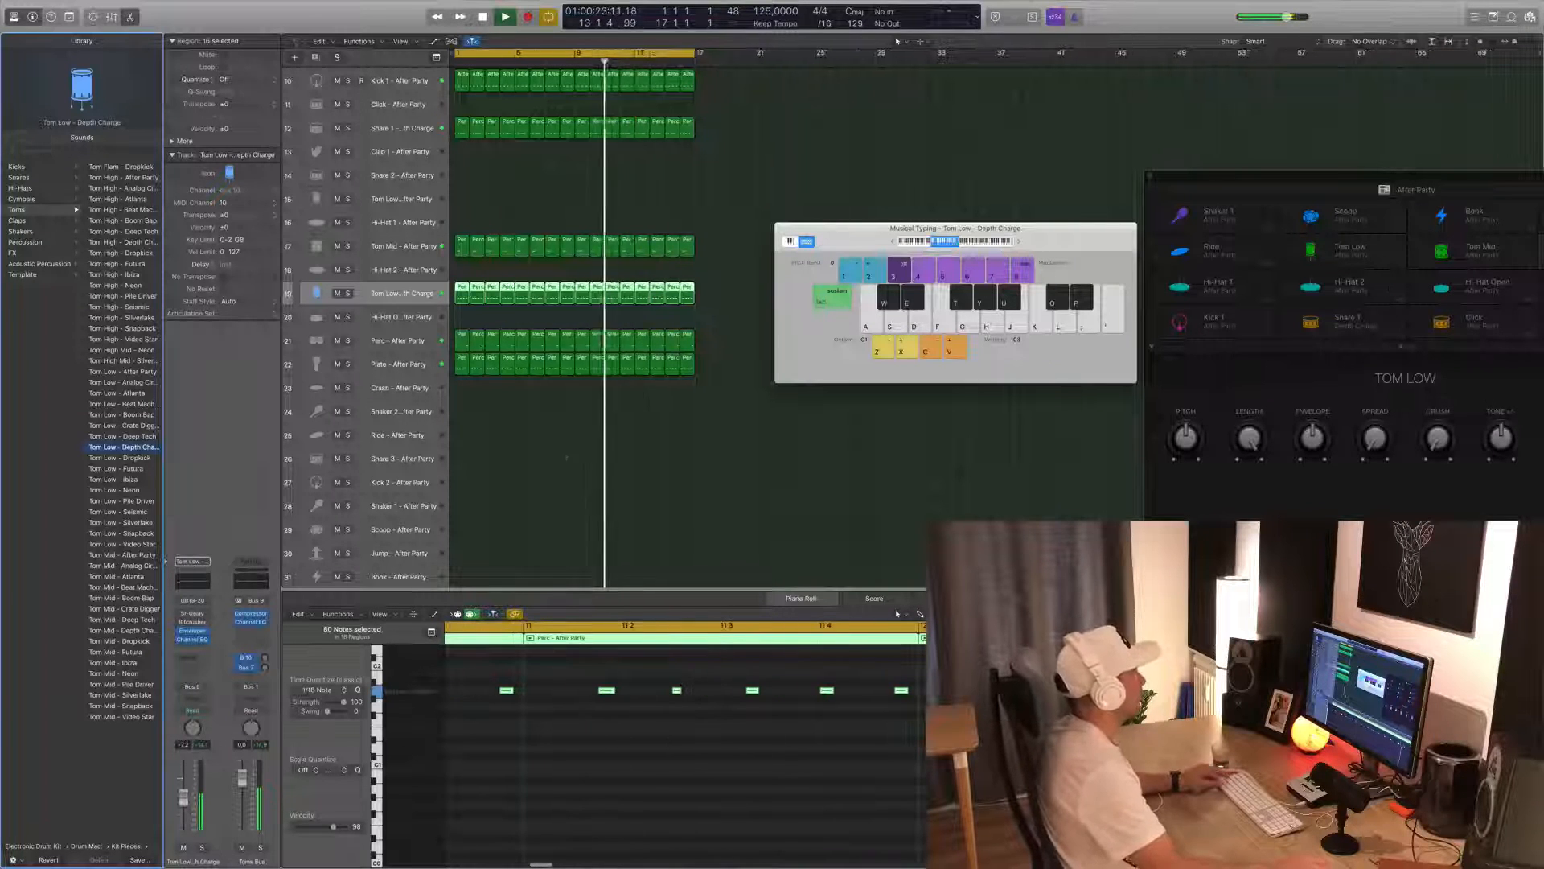
pyautogui.press('Return')
pyautogui.press('Return')
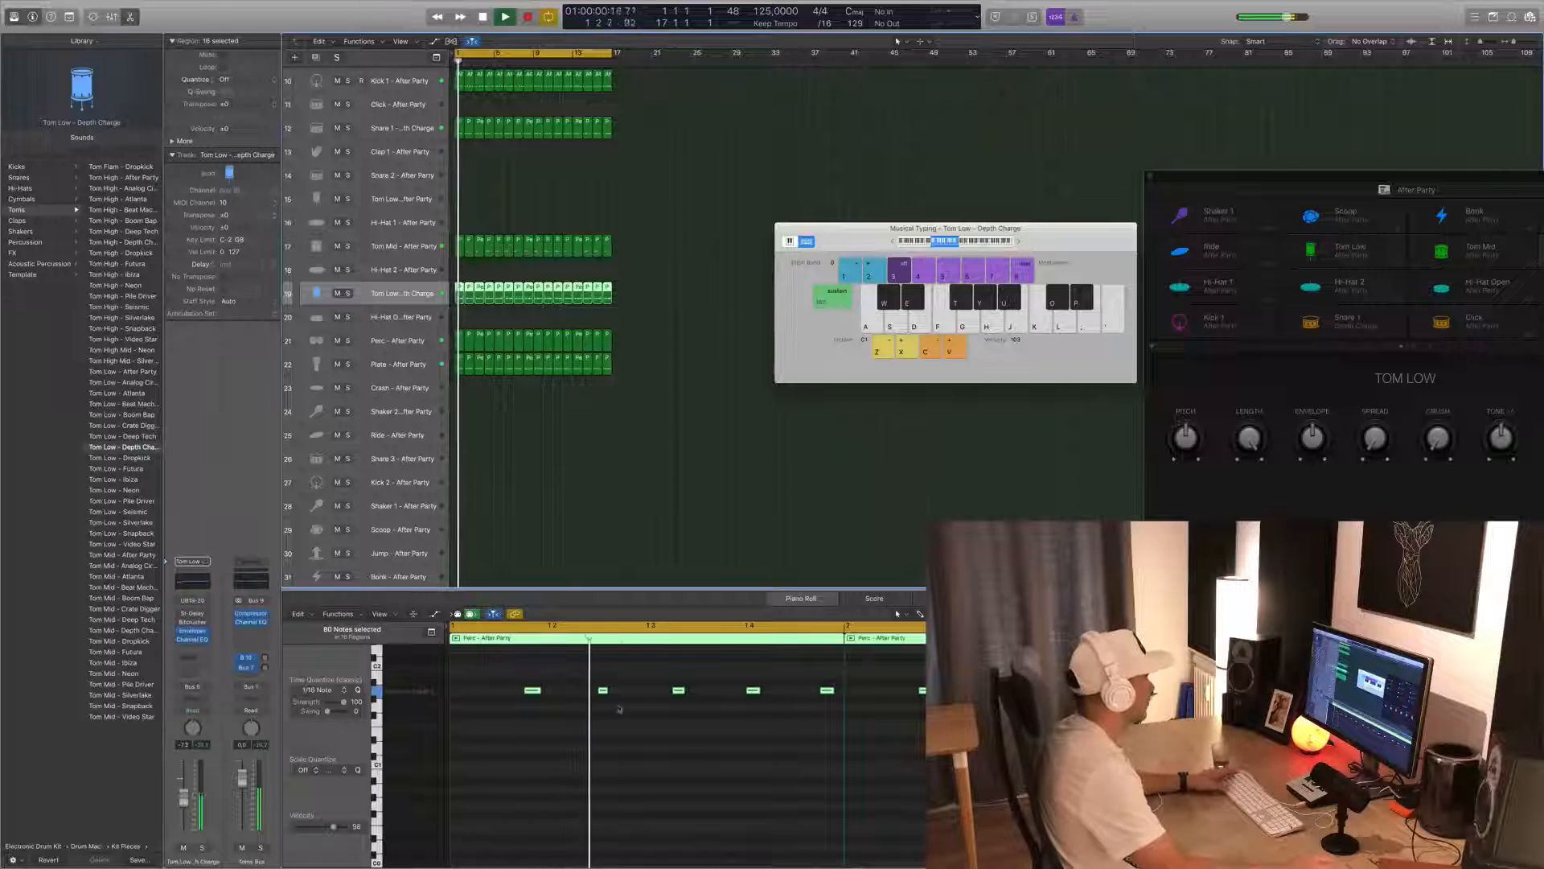
# - Shift the first three notes of the Tom Low - Depth Charge track's first region earlier and delete the second note
pyautogui.press('space')
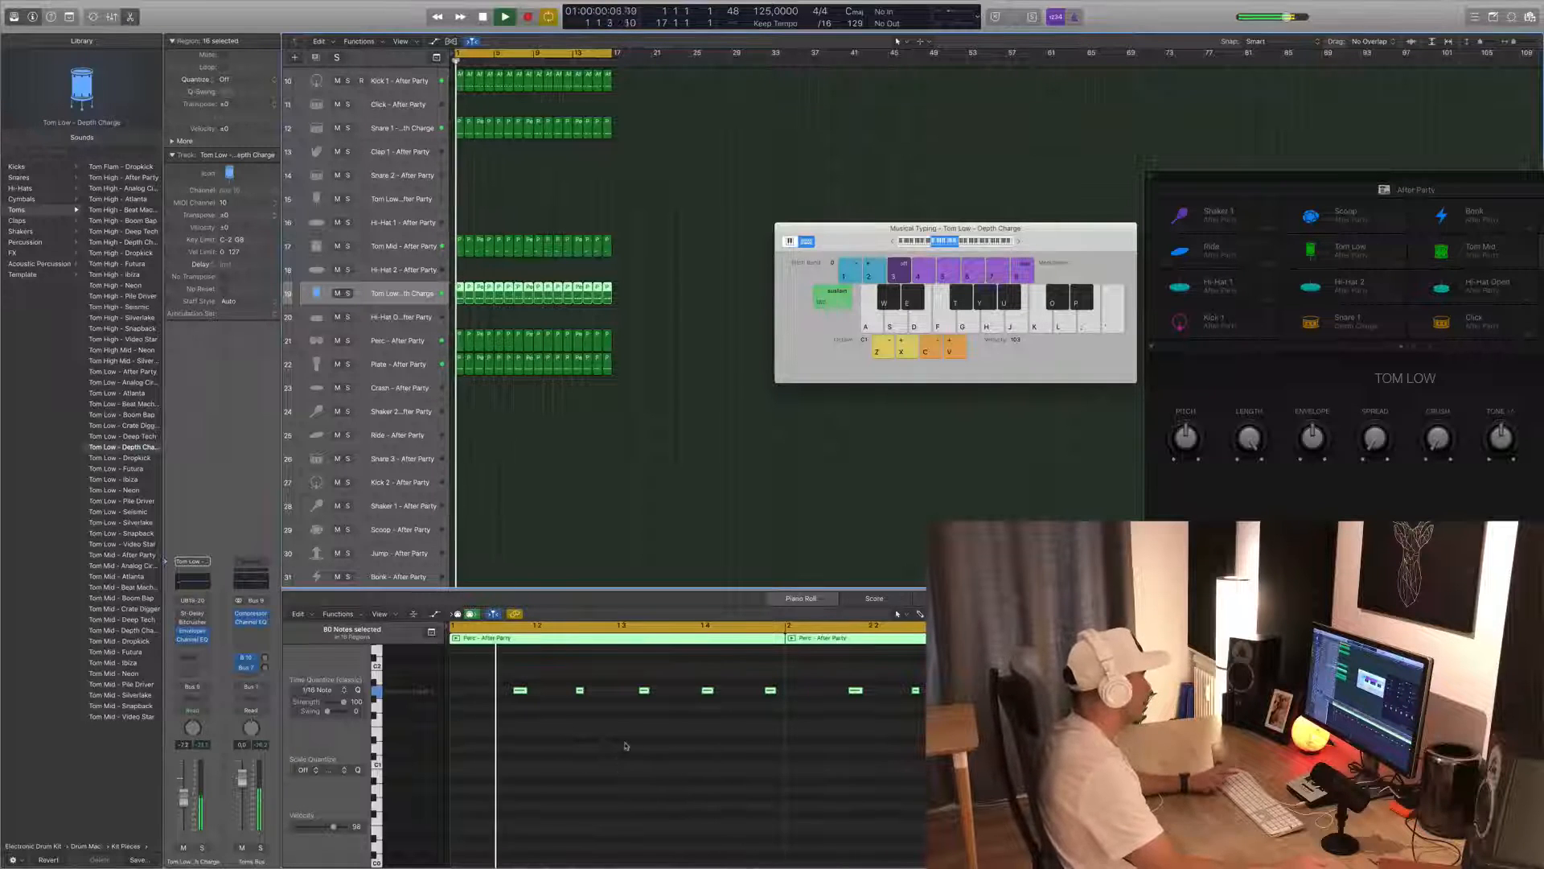
pyautogui.moveTo(493, 681); pyautogui.dragTo(640, 715)
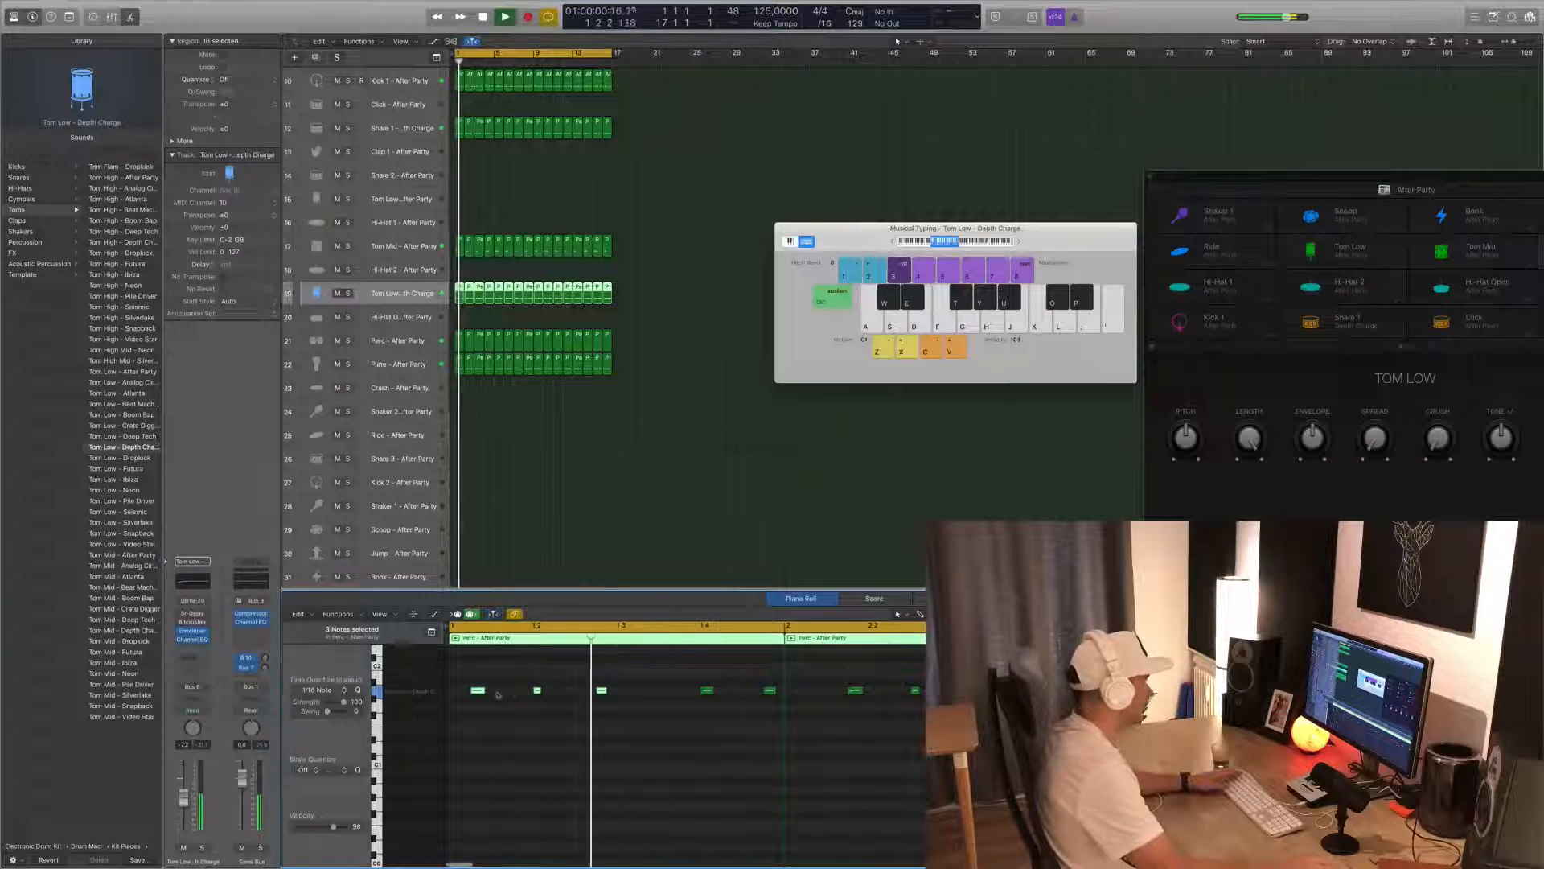
pyautogui.press('Return')
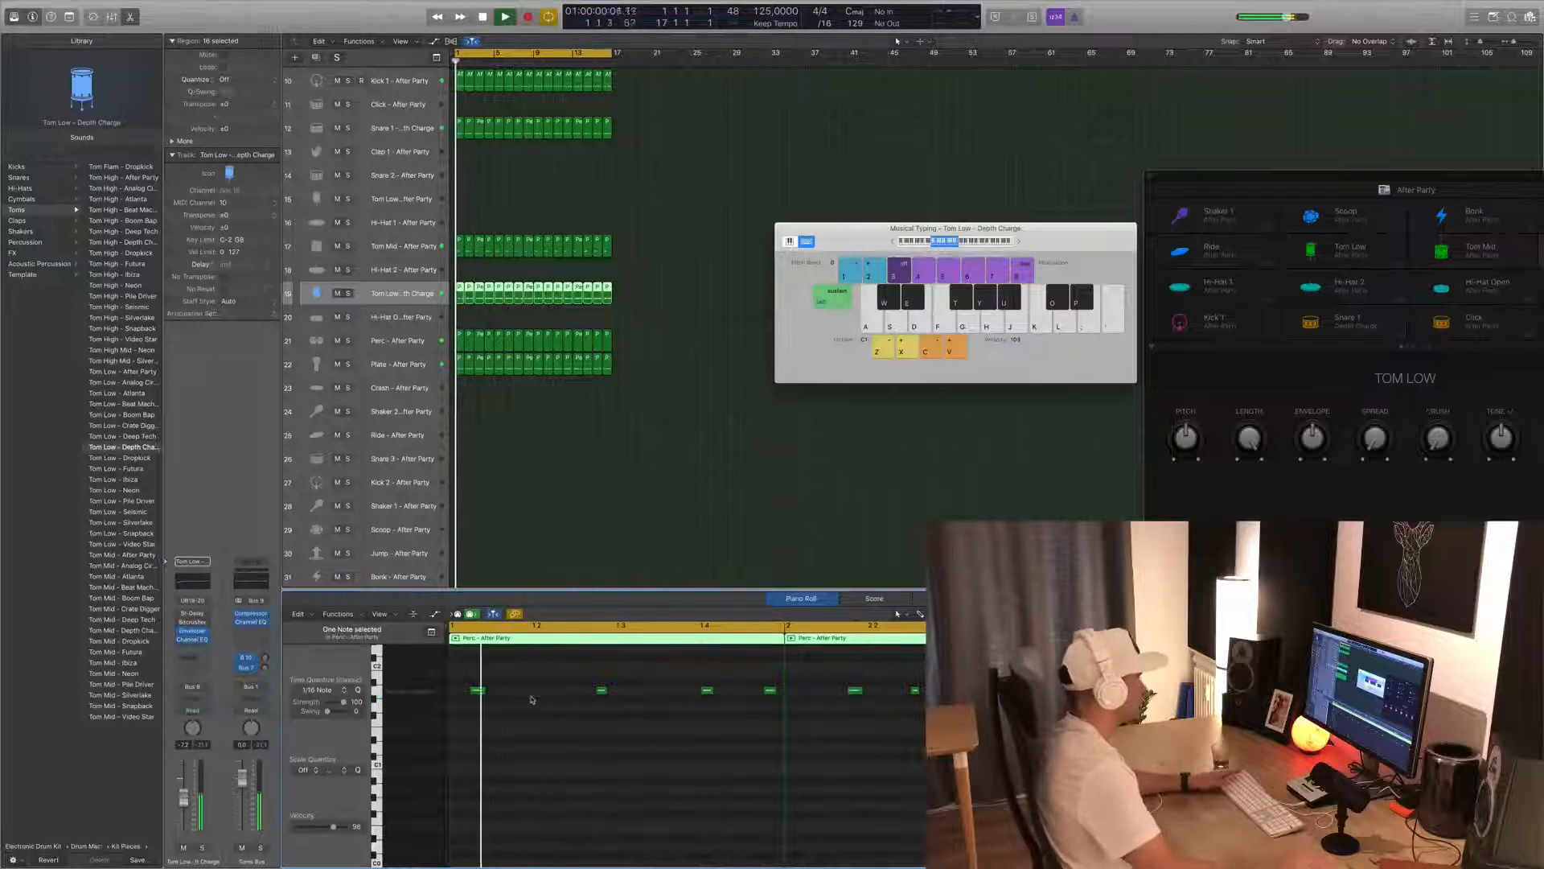
# - Move the first note of the first Depth Charge region later to about beat 2, replaying the loop to check it
pyautogui.click(483, 690)
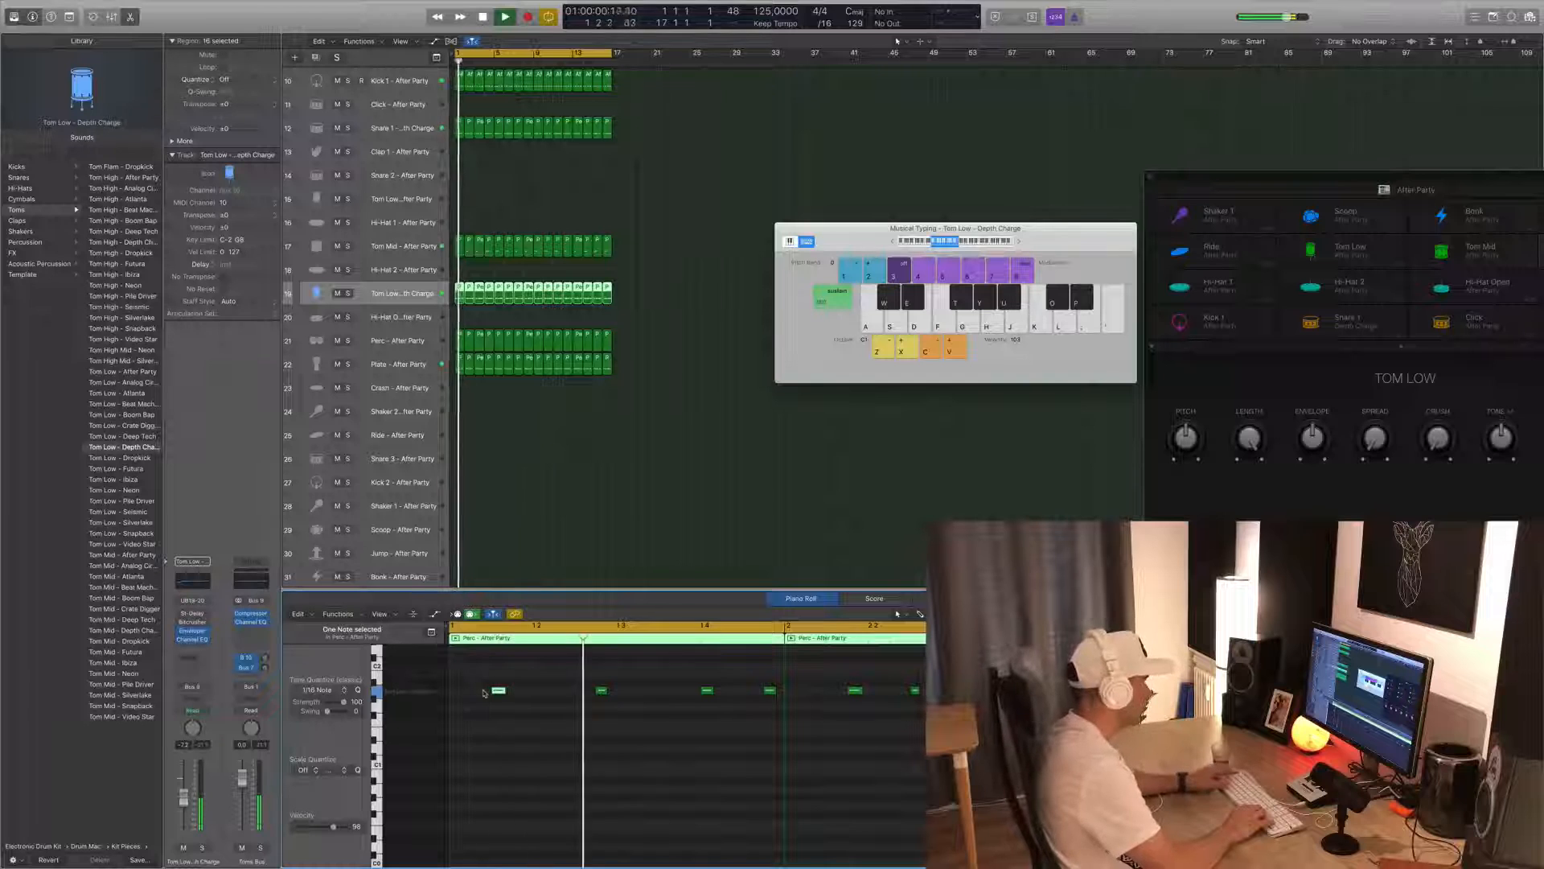
pyautogui.press('Return')
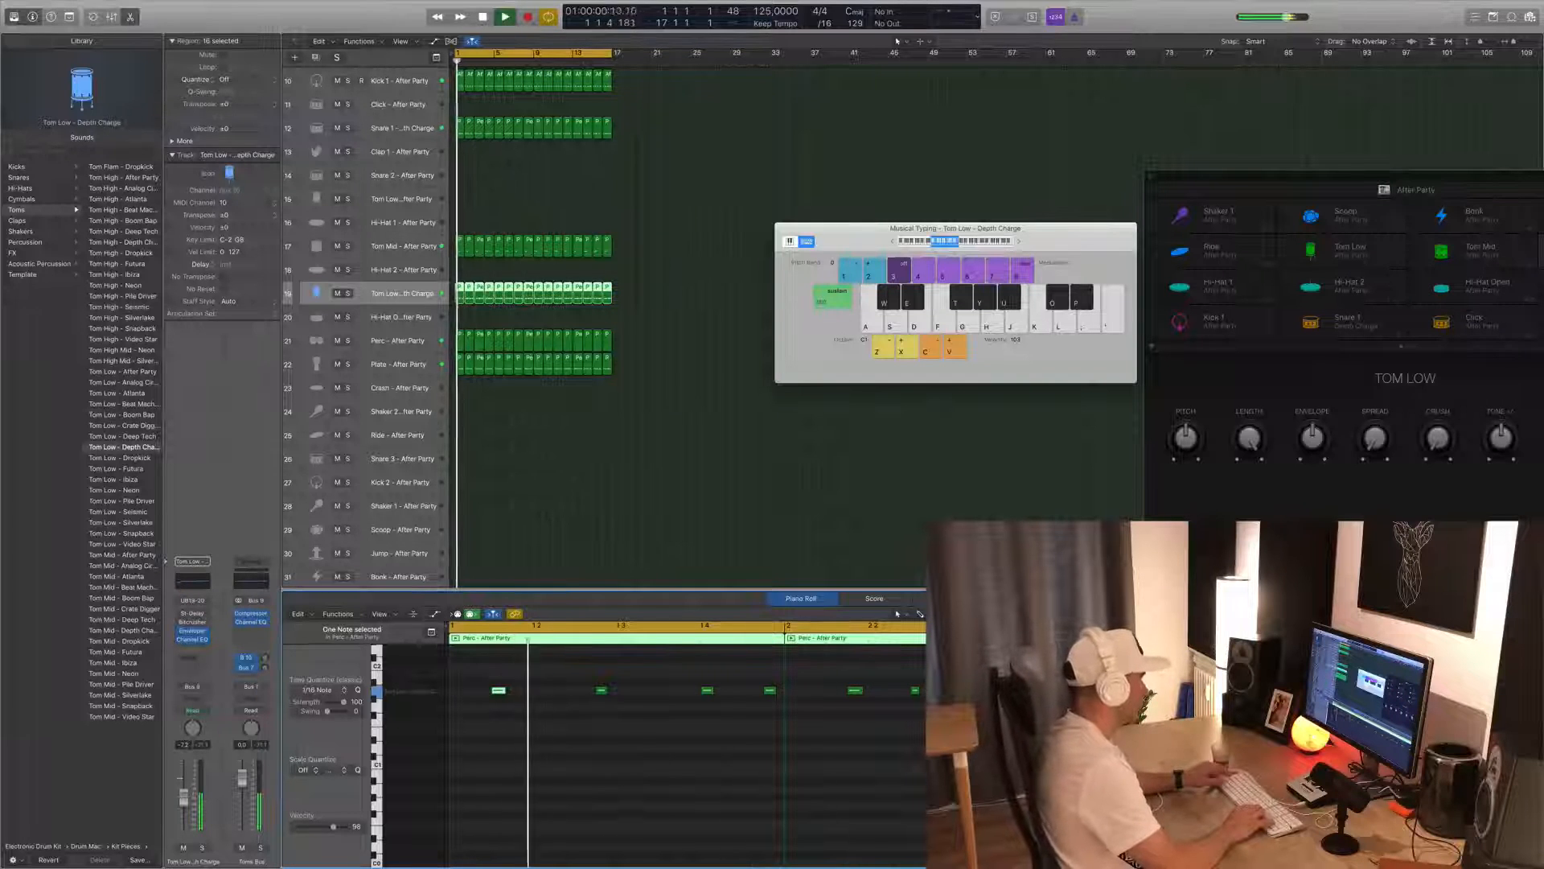
pyautogui.press('Return')
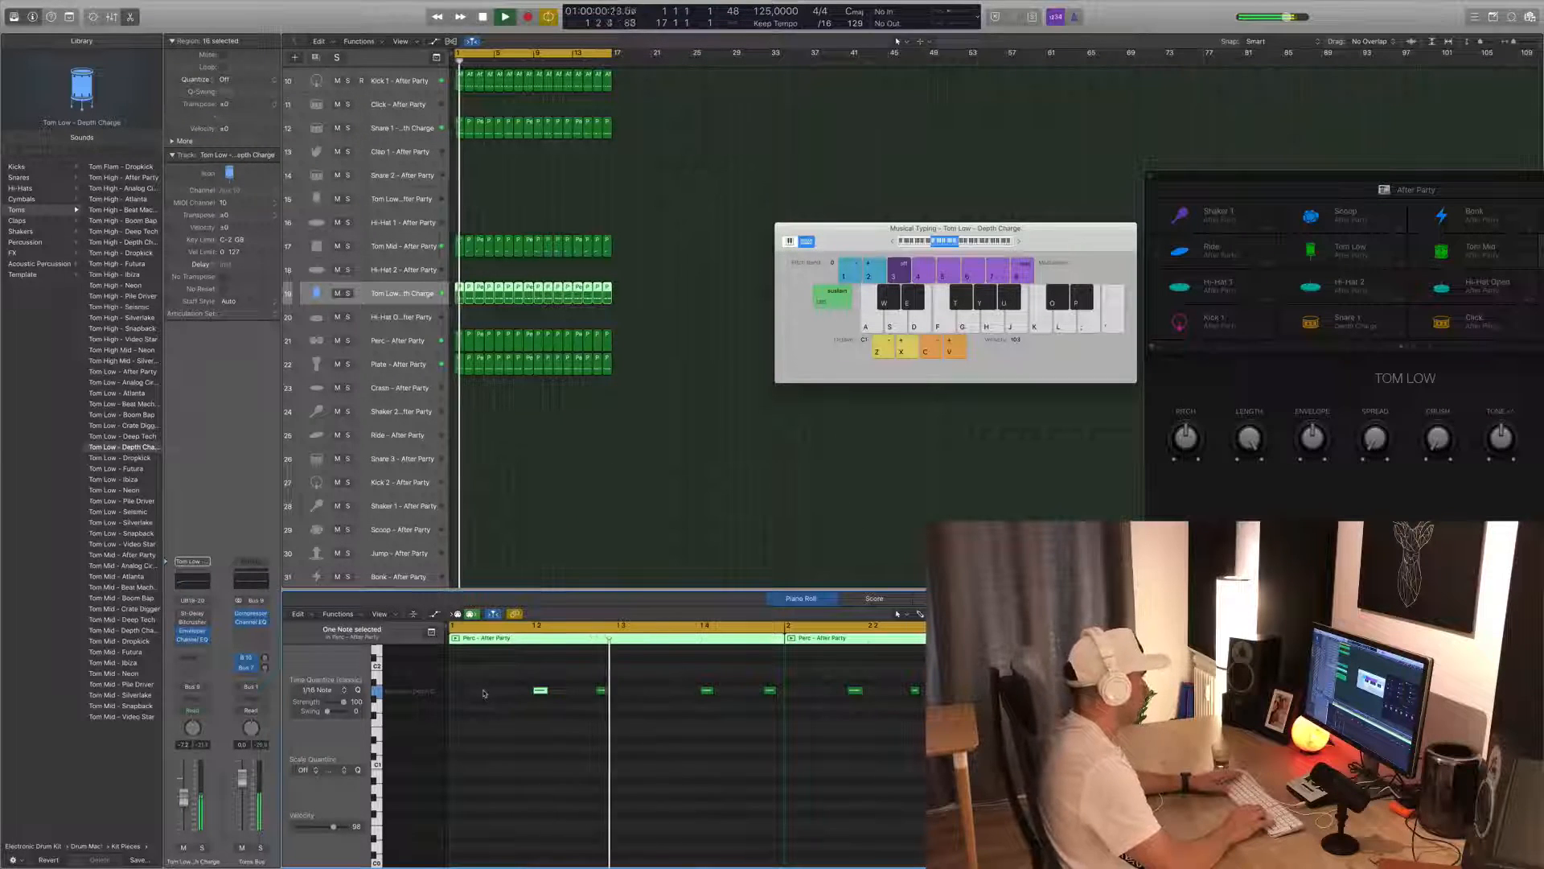
pyautogui.press('Return')
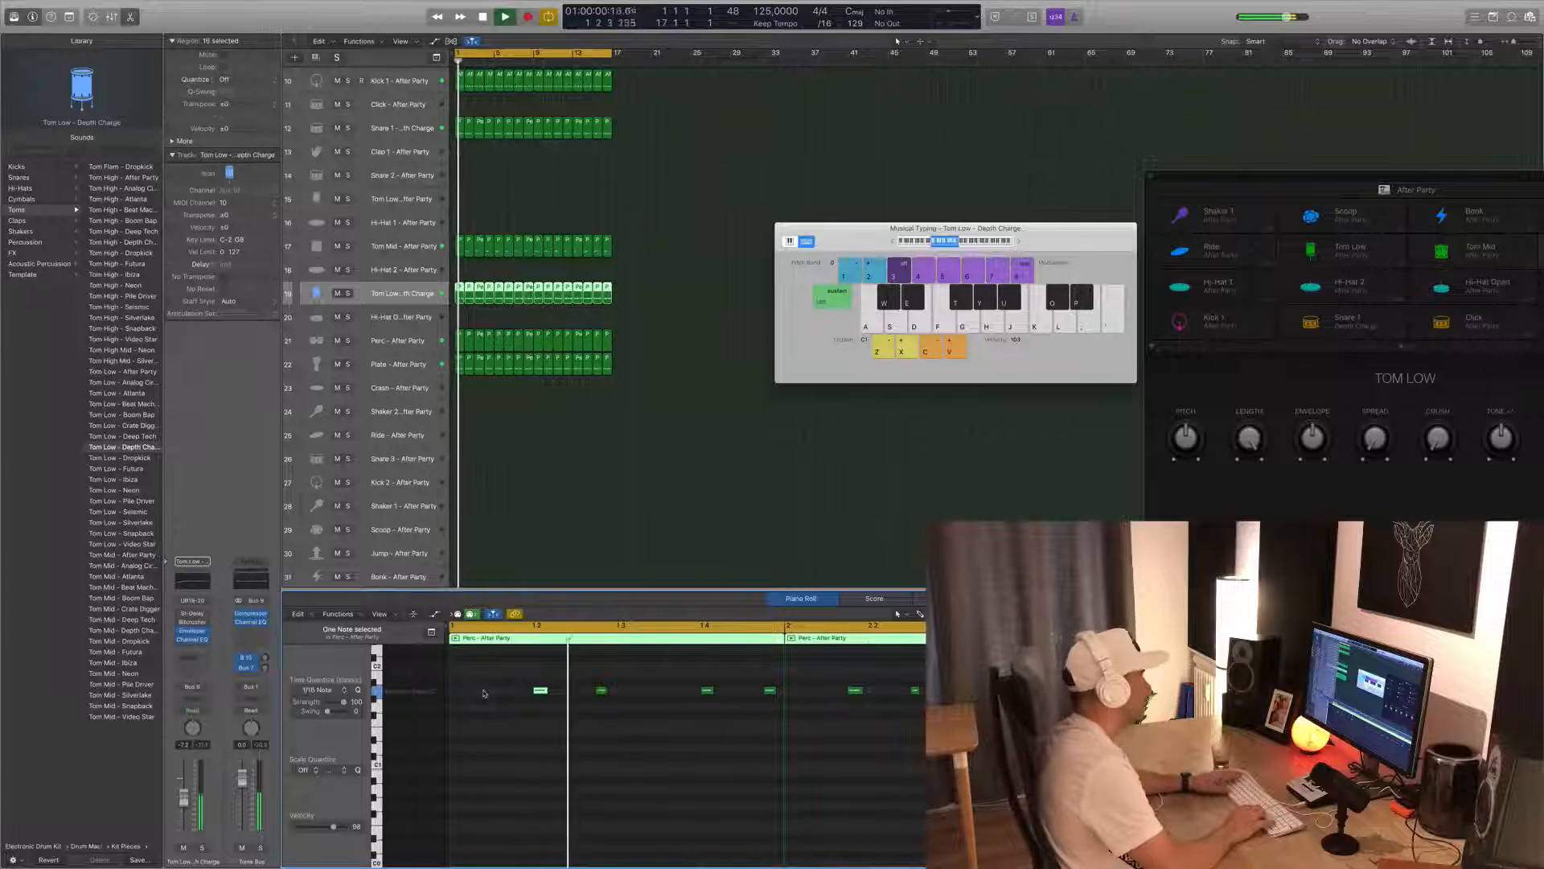
pyautogui.press('space')
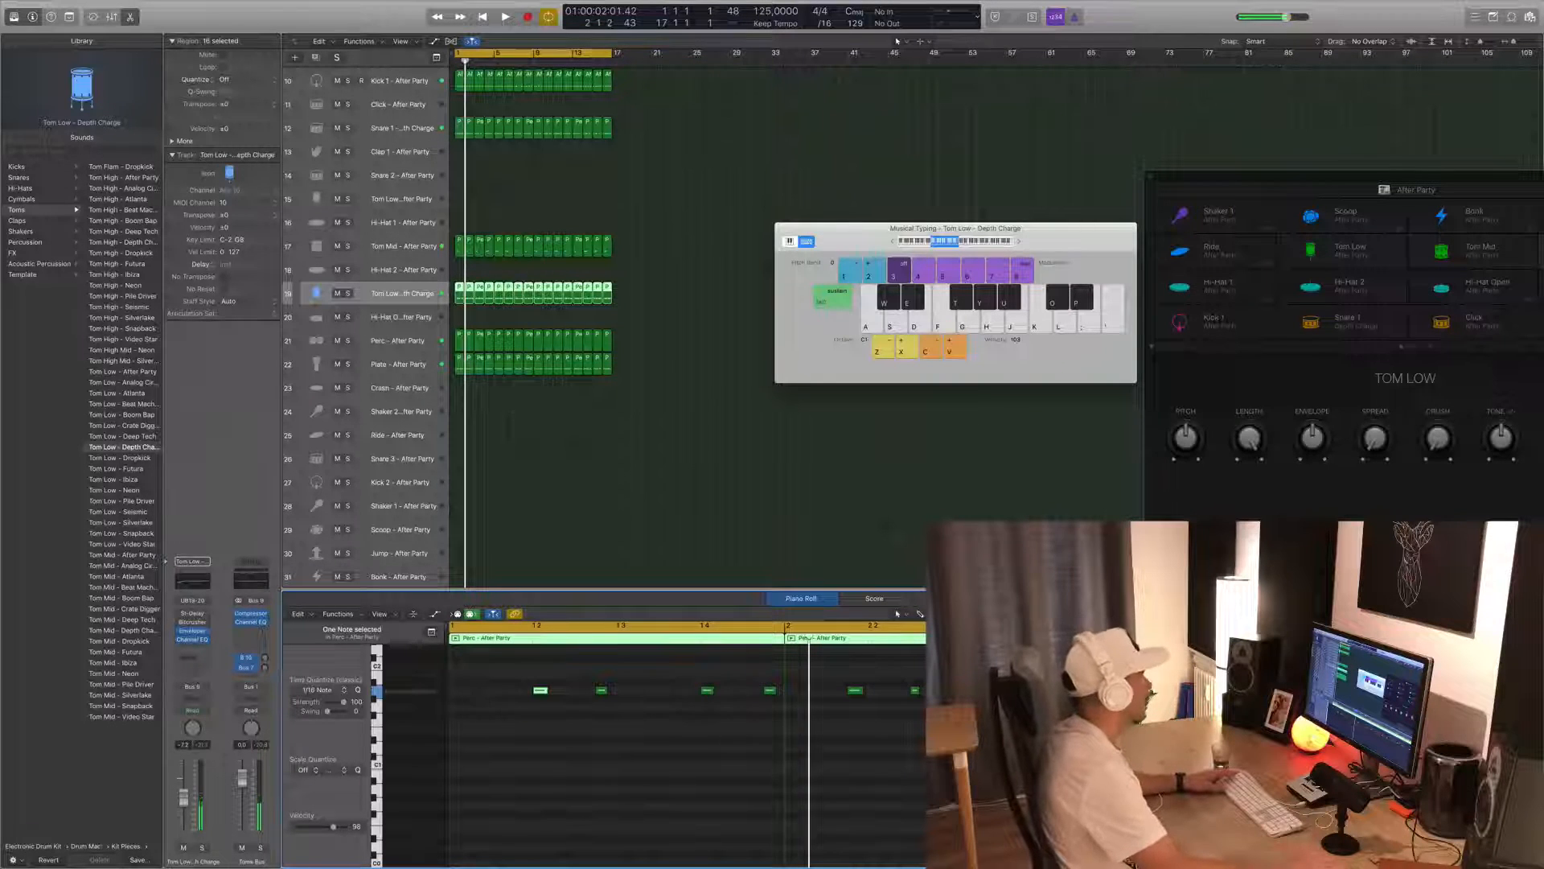
# - Replace the remaining Tom Low - Depth Charge regions through bar 16 with copies of the edited first region and play the loop
pyautogui.click(689, 280)
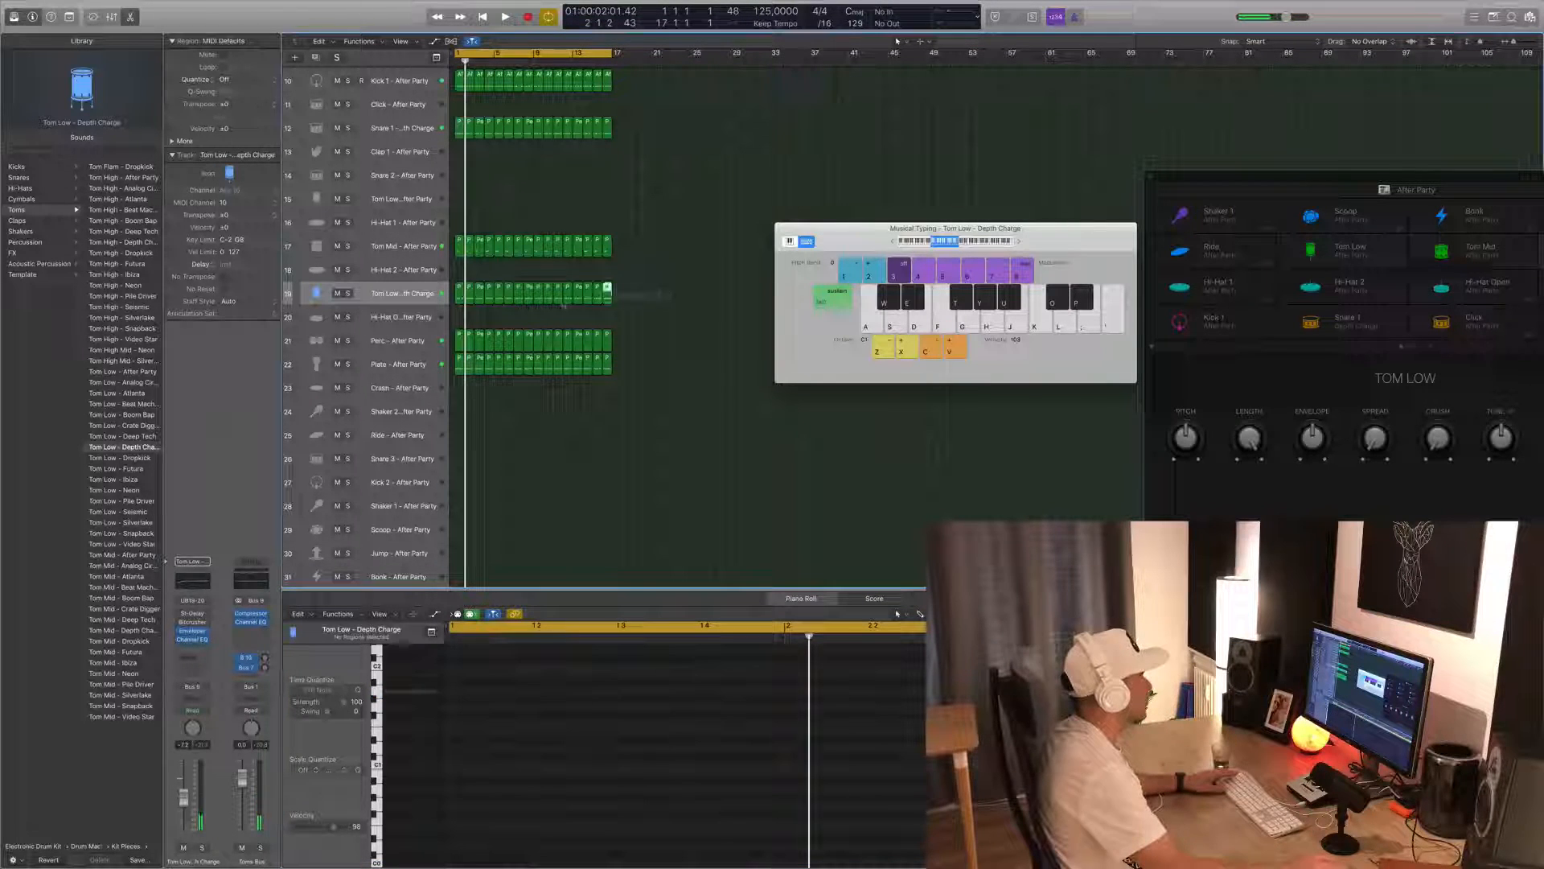
pyautogui.press('Delete')
pyautogui.moveTo(473, 310); pyautogui.dragTo(611, 303)
pyautogui.press('space')
pyautogui.press('space')
pyautogui.click(460, 297)
pyautogui.press('space')
pyautogui.press('space')
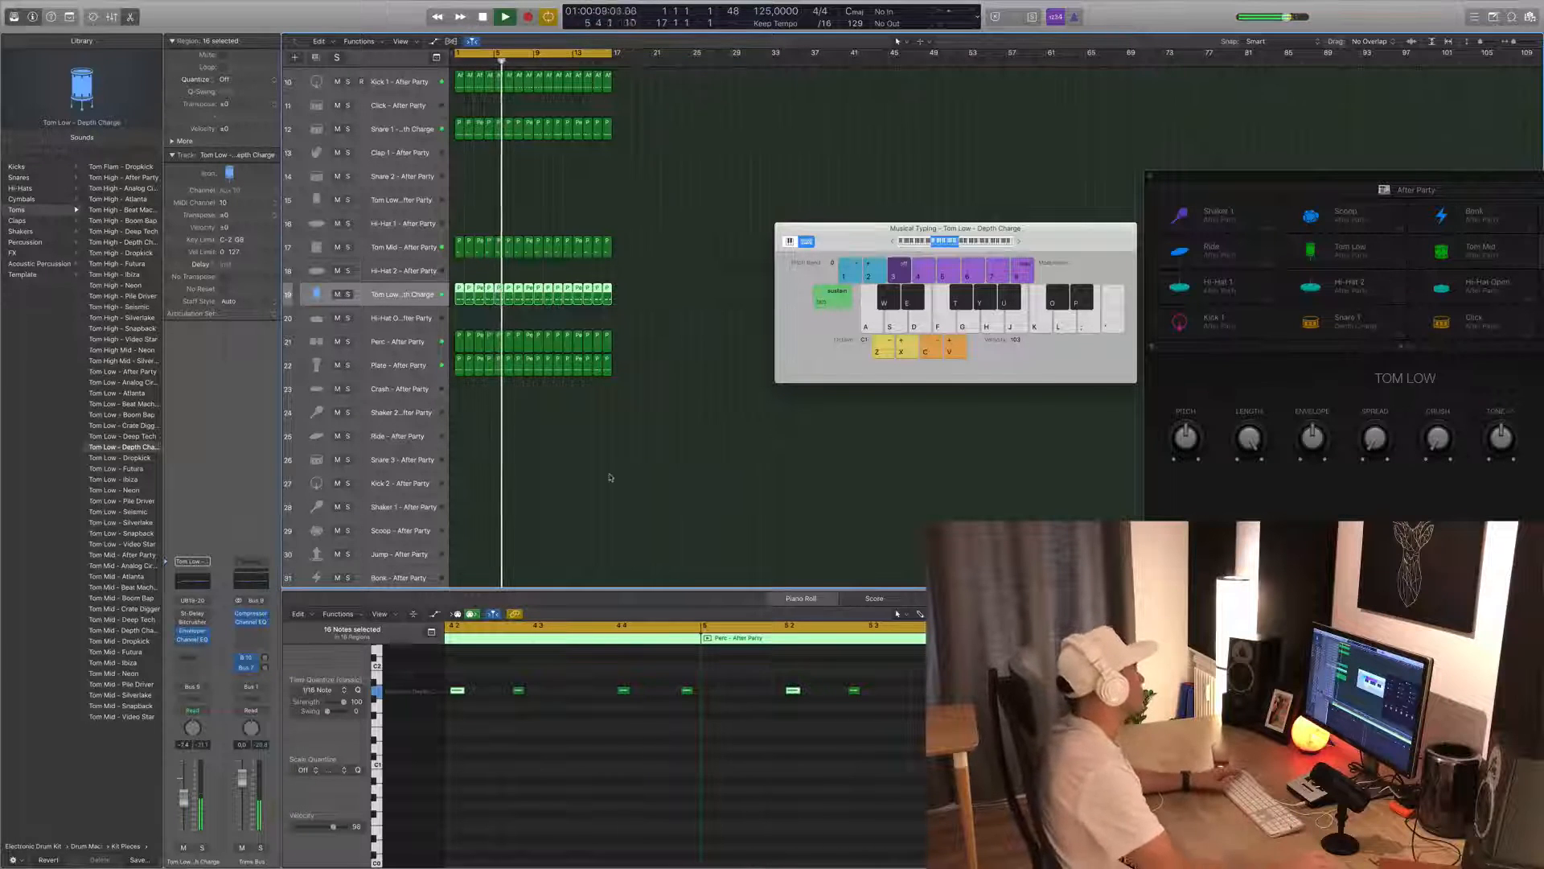
# - Copy the first Snare 1 region to bar 1 of the Click track
pyautogui.scroll(4, 644, 362)
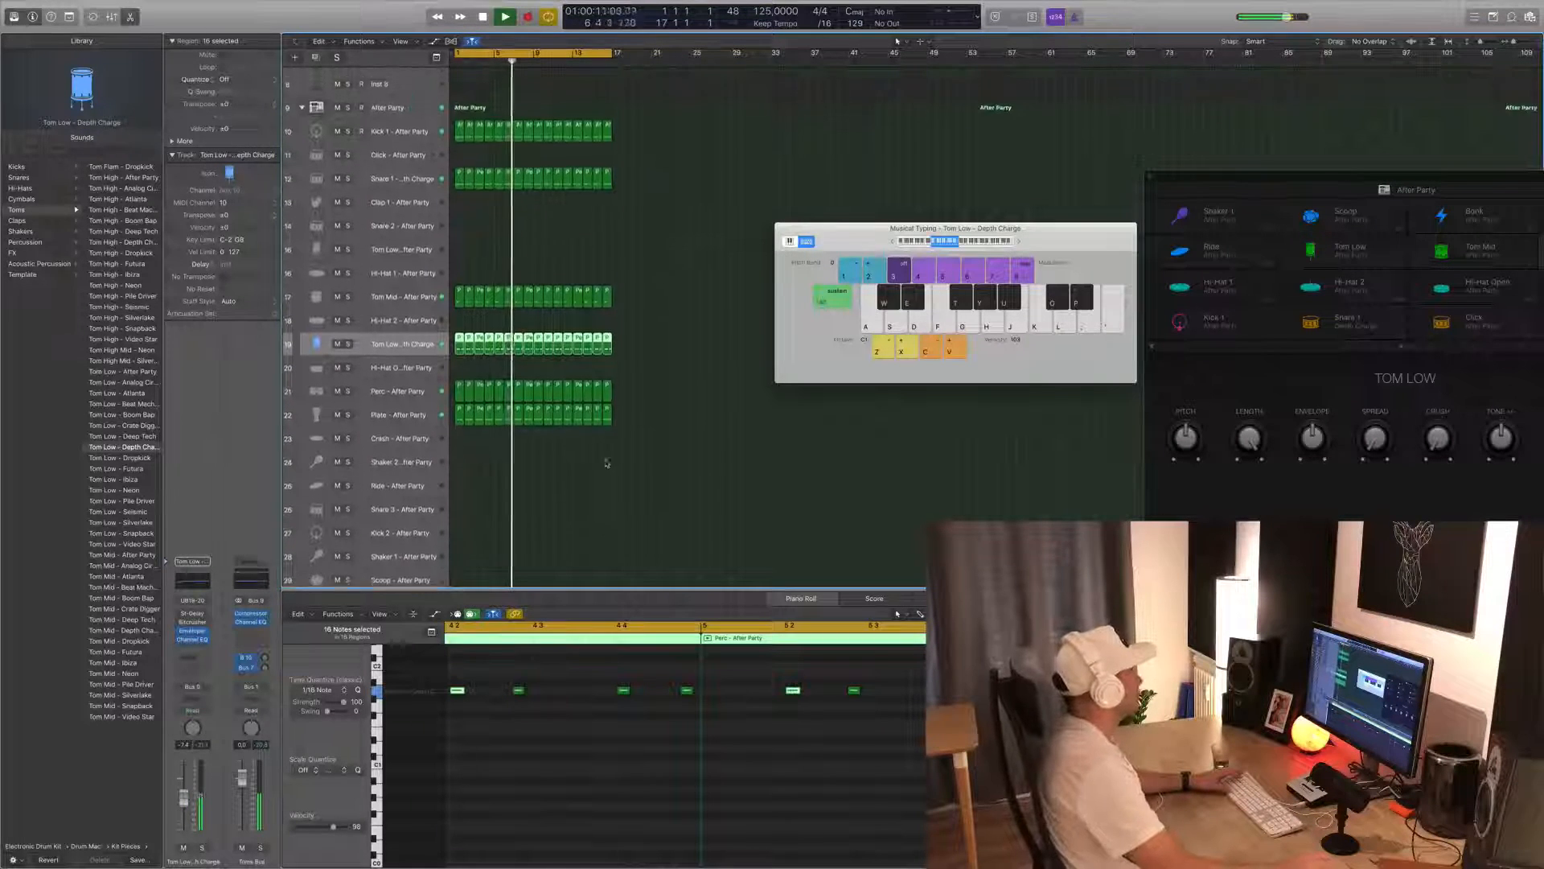
pyautogui.click(675, 265)
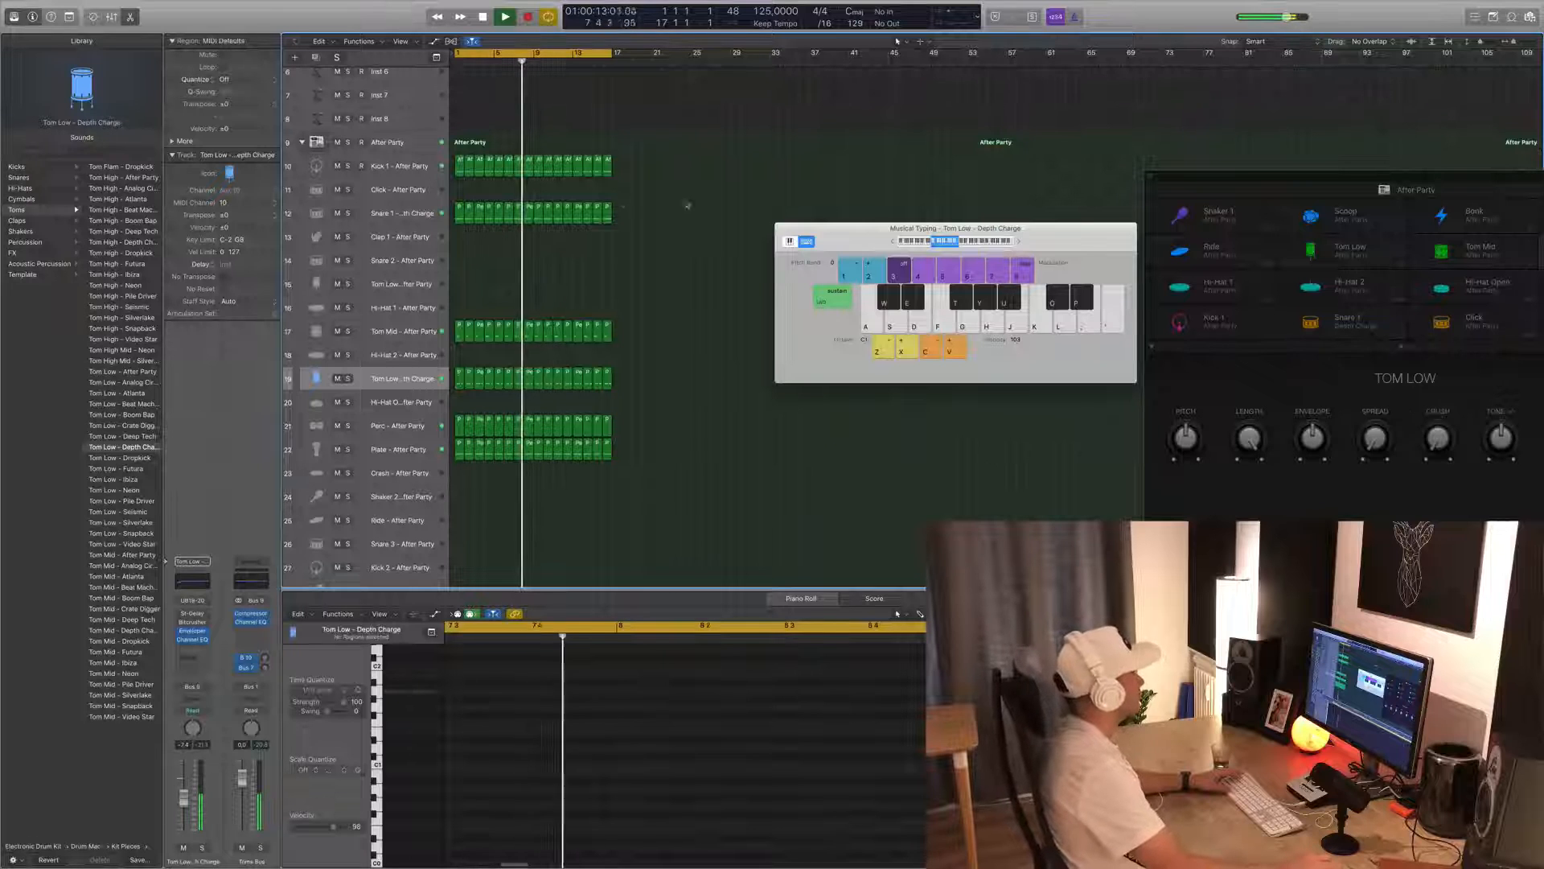
pyautogui.click(458, 209)
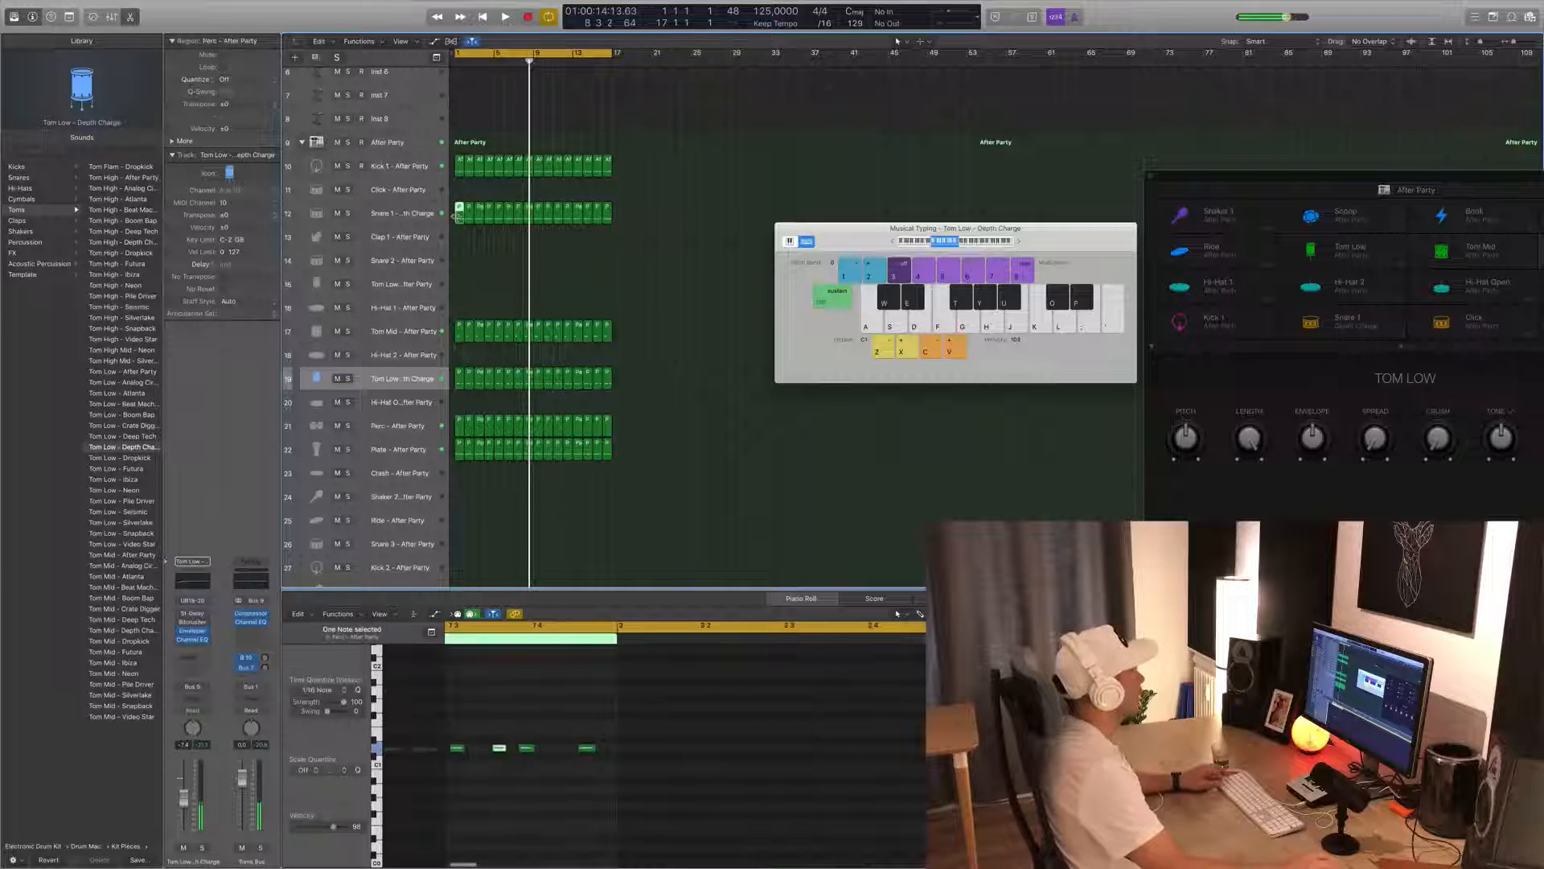
pyautogui.moveTo(459, 212); pyautogui.dragTo(458, 189)
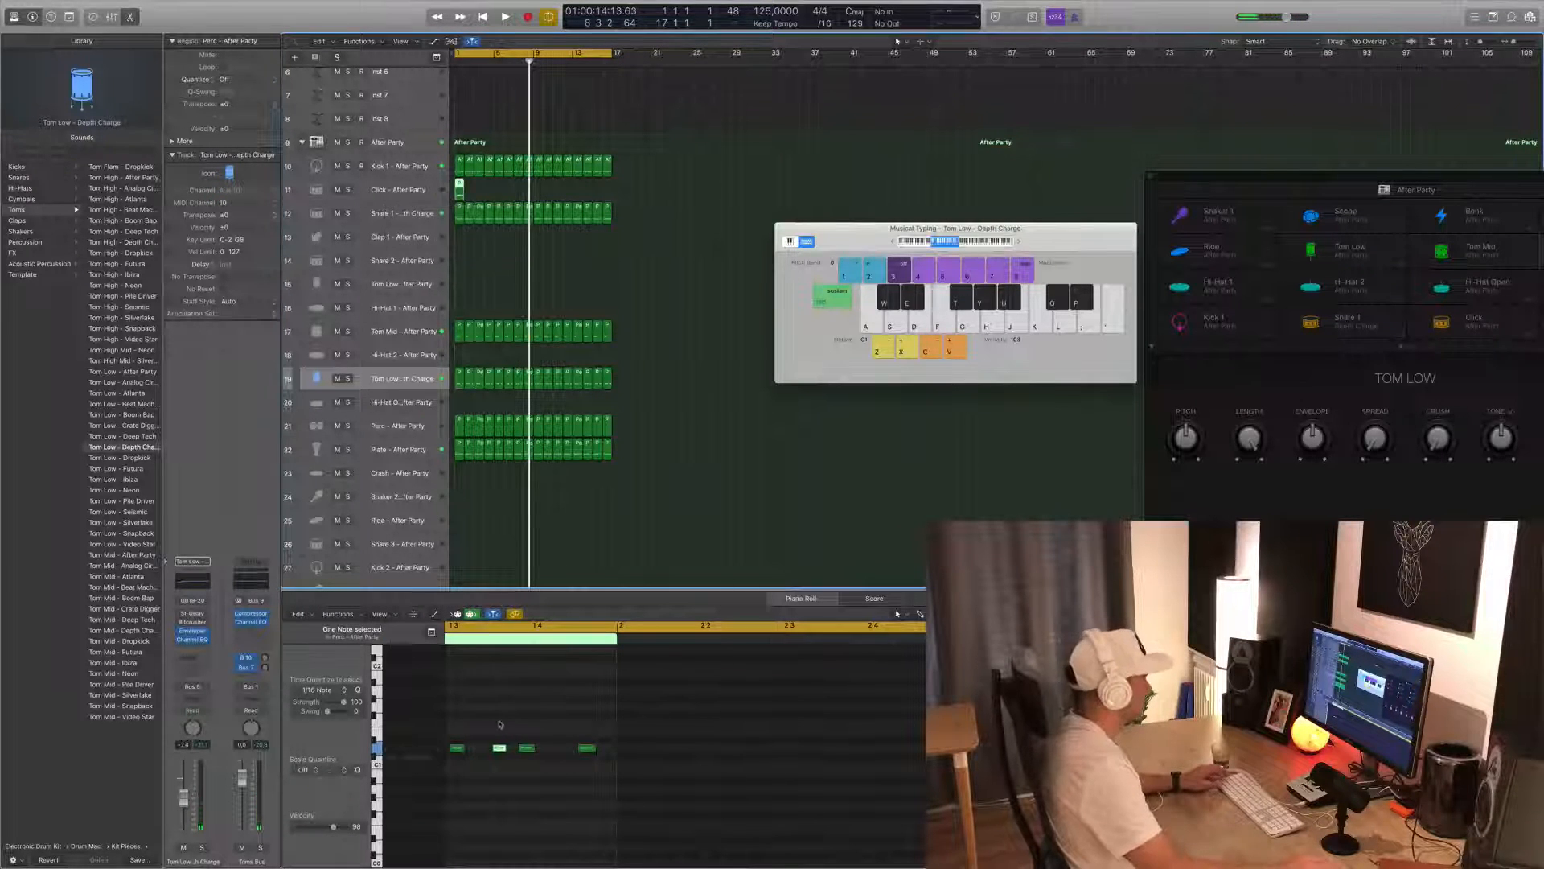
# - Move all seven notes of the Click region to Click's pitch and play the loop from the start
pyautogui.click(644, 816)
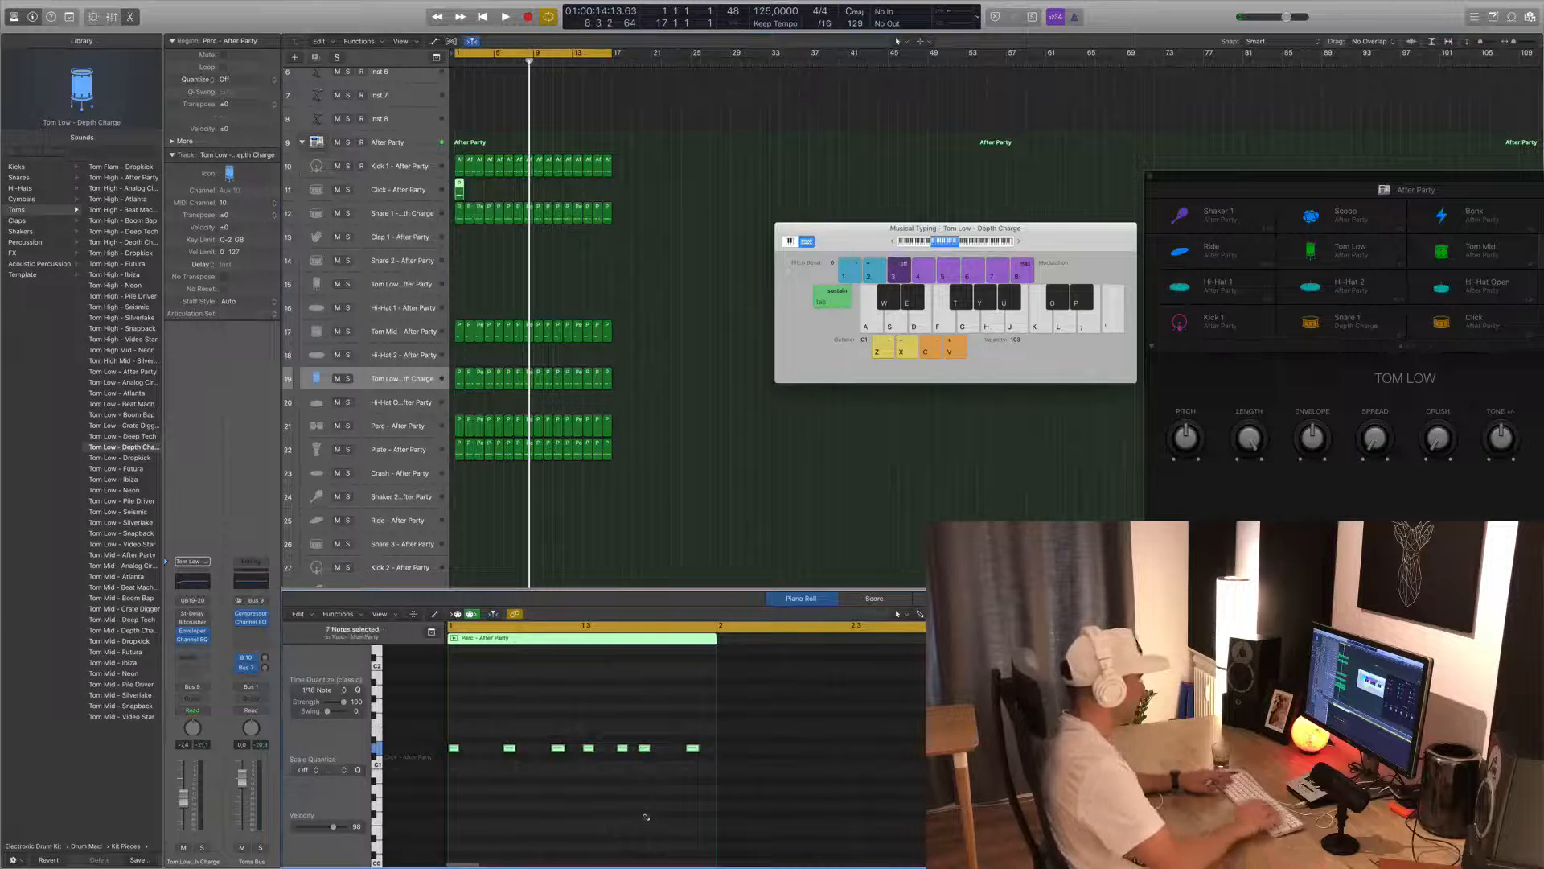
pyautogui.press('Return')
pyautogui.press('space')
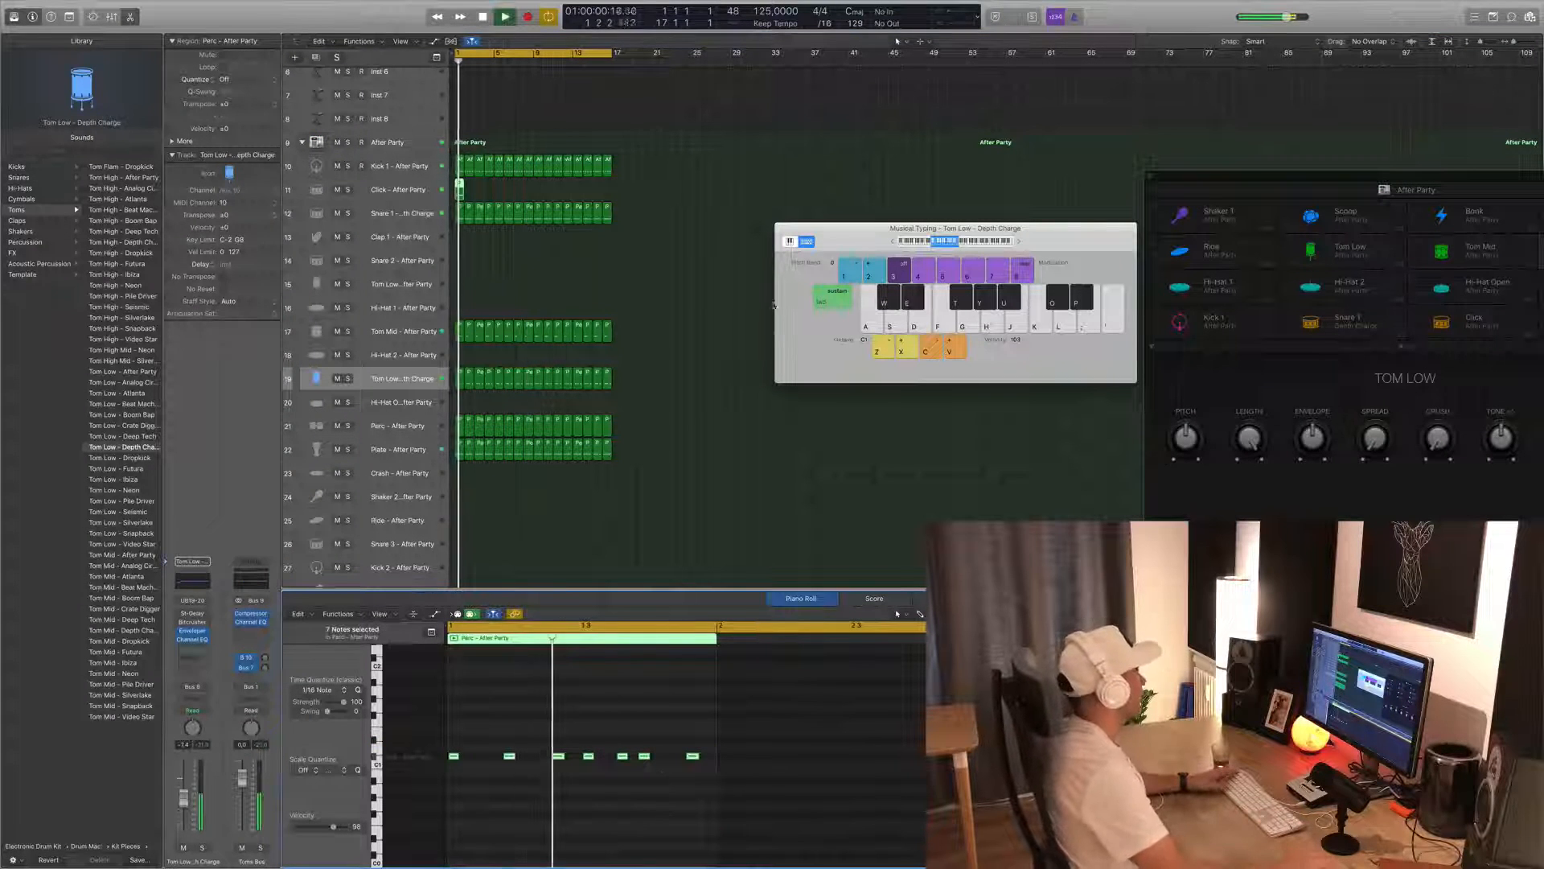
pyautogui.press('space')
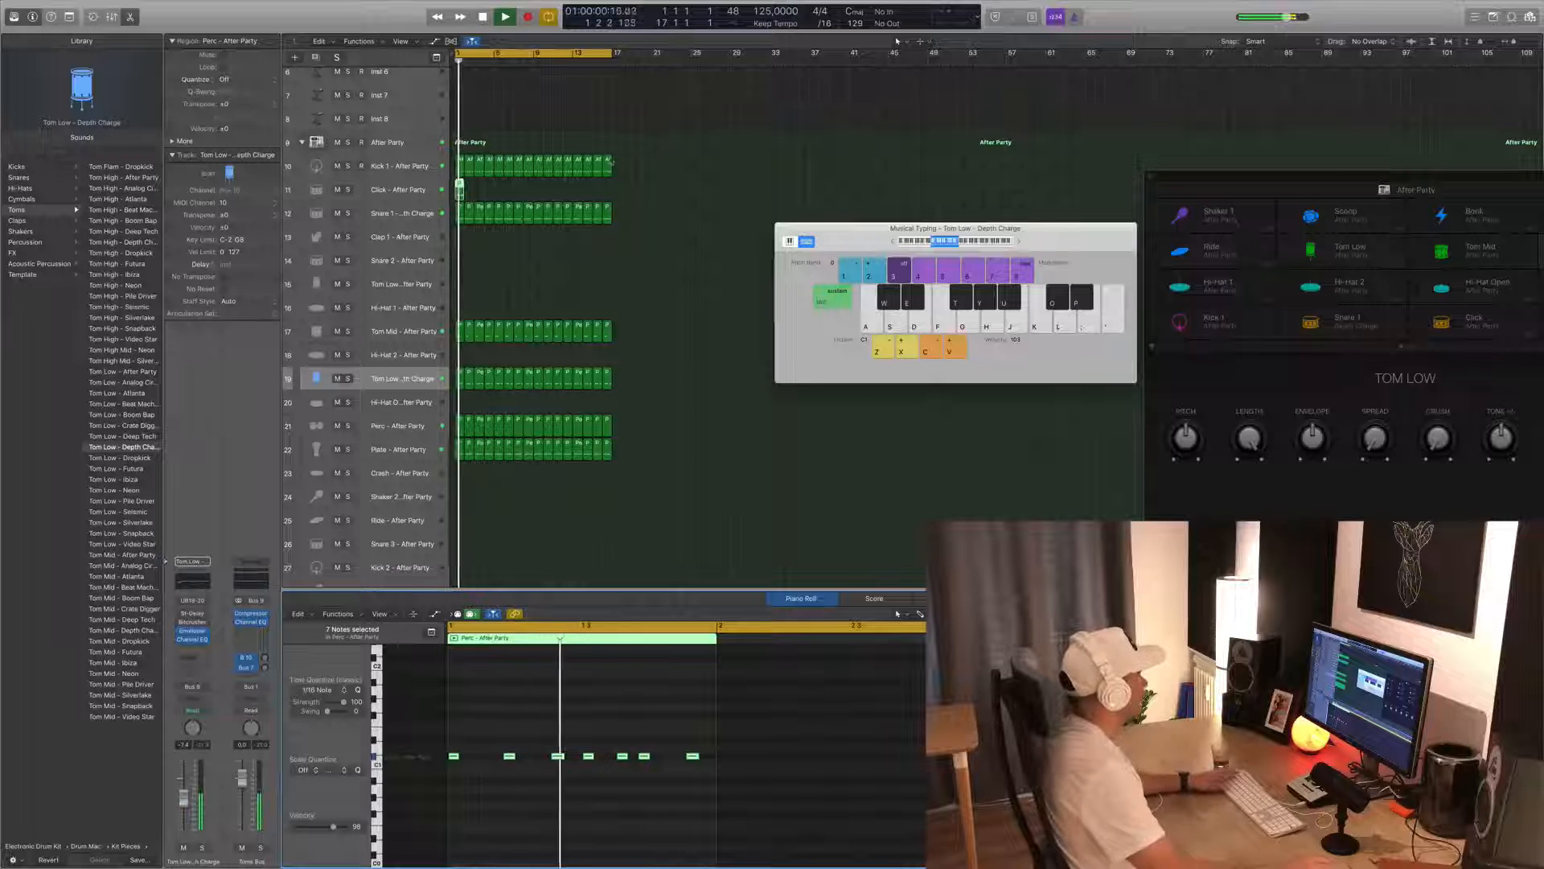
# - Stop playback and fill the Click track through bar 16 with copies of its one-bar region
pyautogui.press('space')
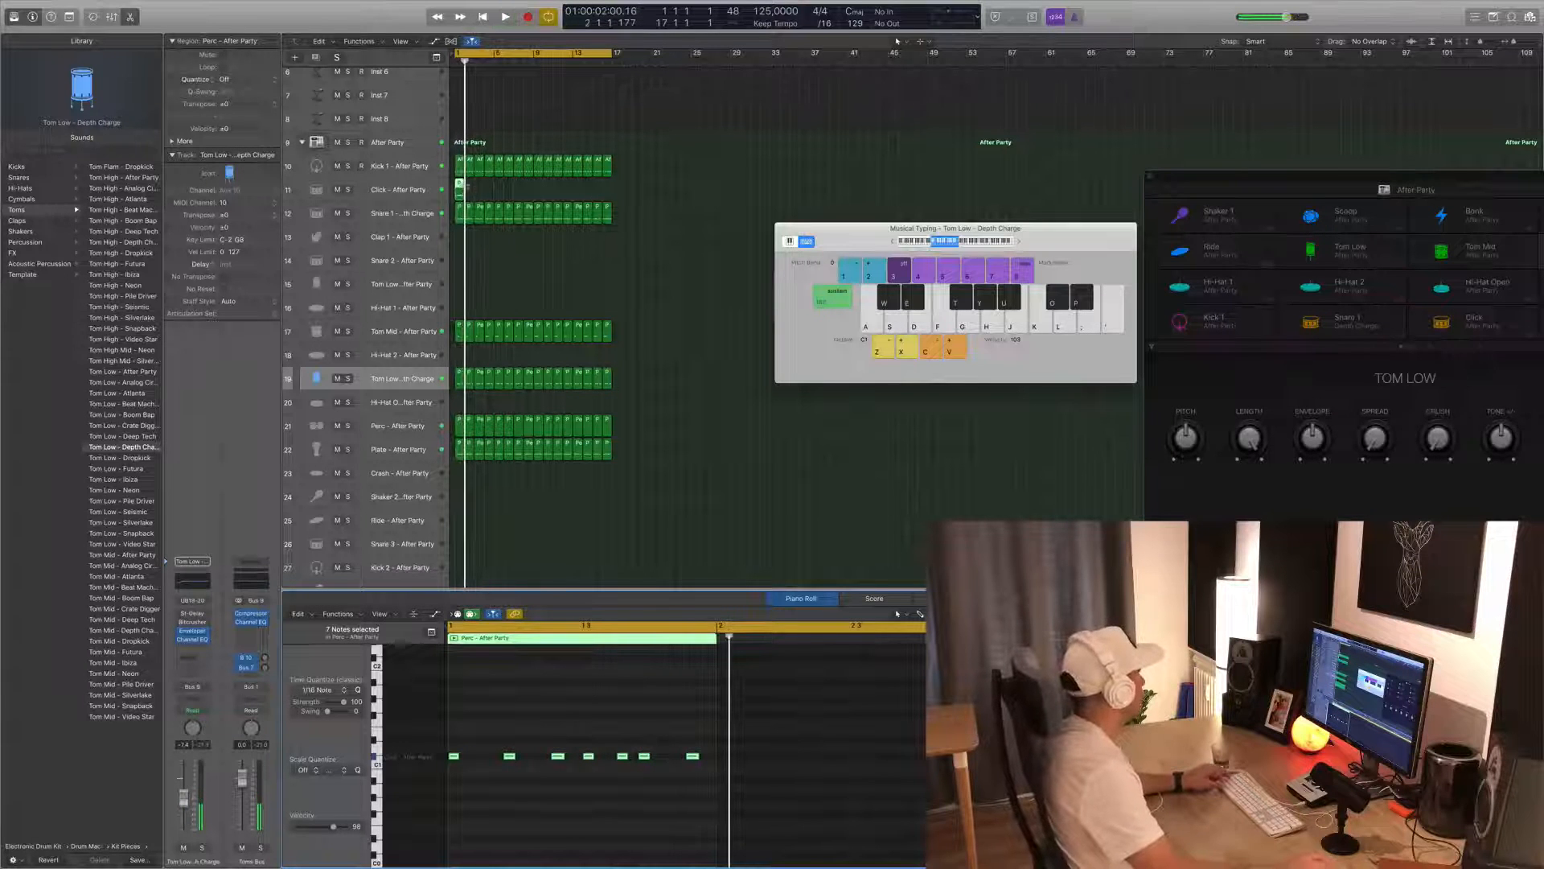
pyautogui.moveTo(459, 185); pyautogui.dragTo(538, 183)
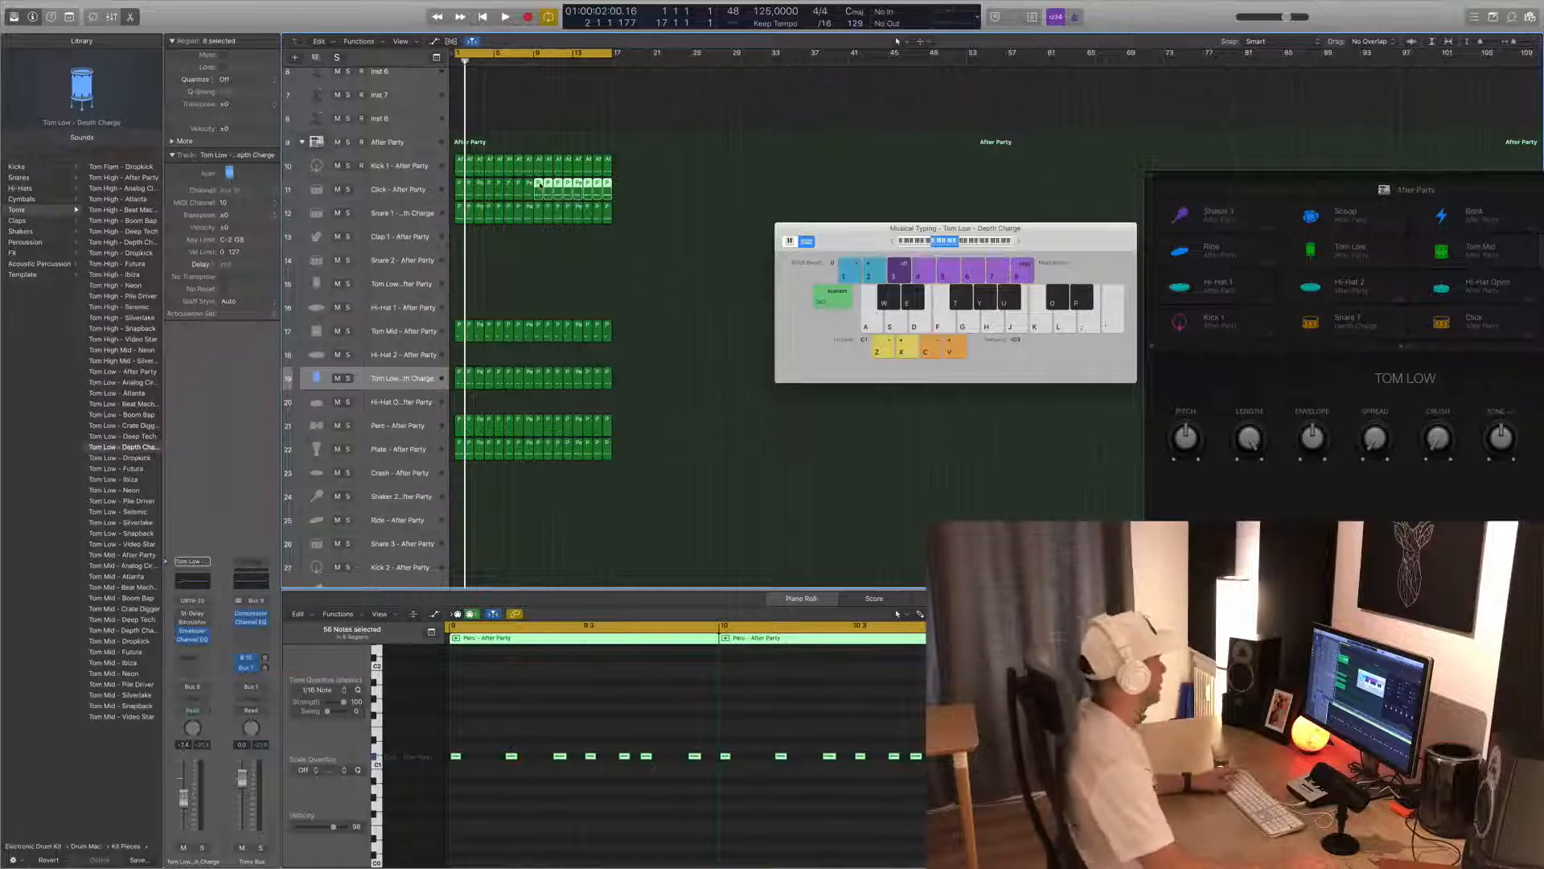
# - Play the loop, lower the Click track's volume slightly and stop playback
pyautogui.press('space')
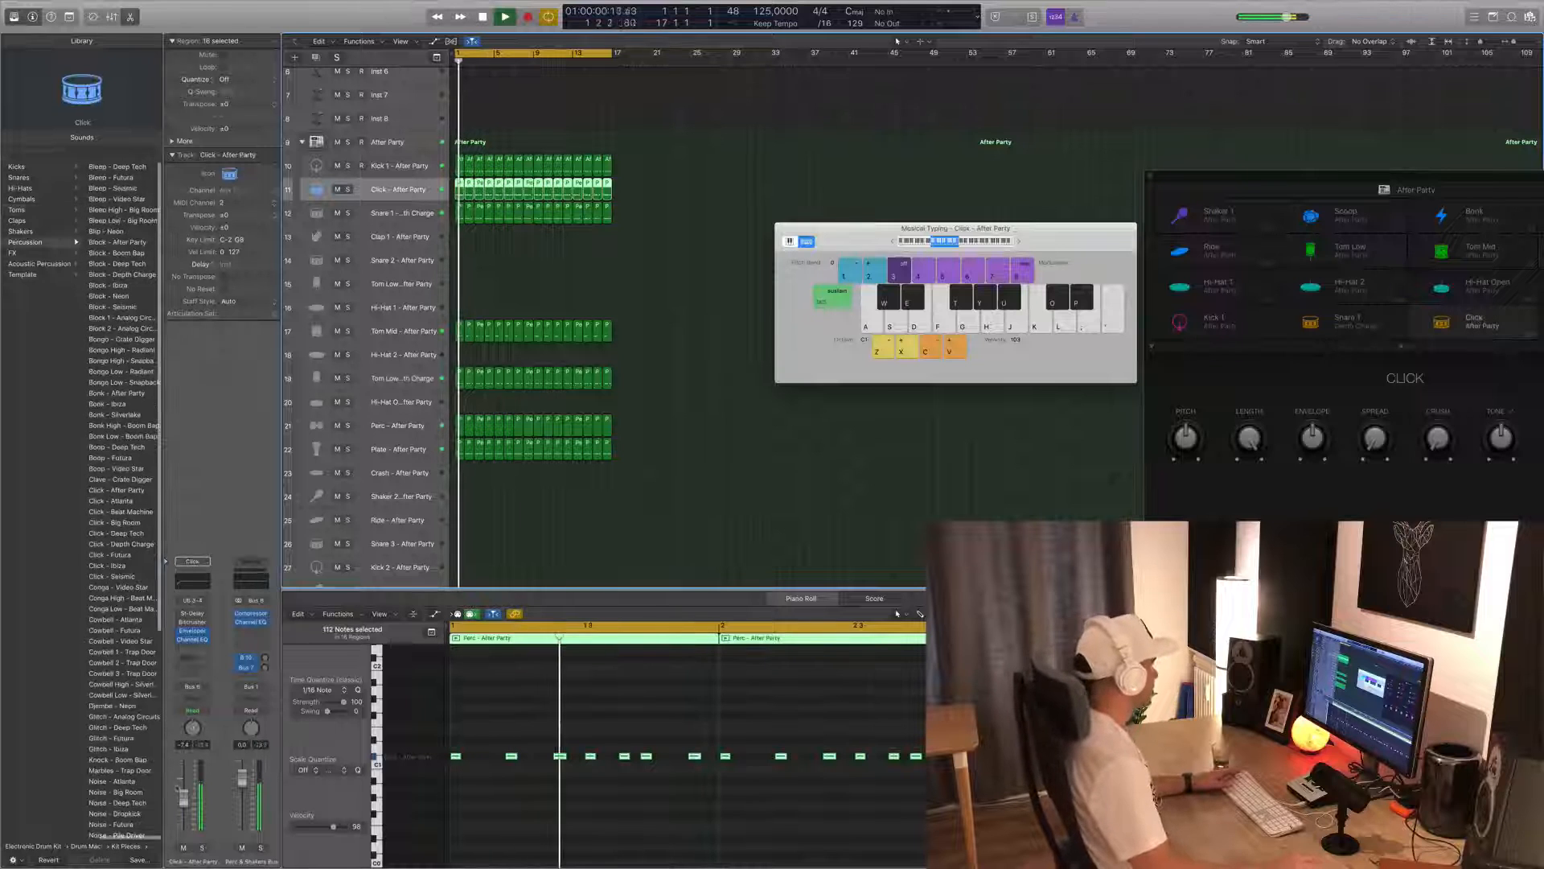
pyautogui.moveTo(185, 800); pyautogui.dragTo(186, 803)
pyautogui.press('space')
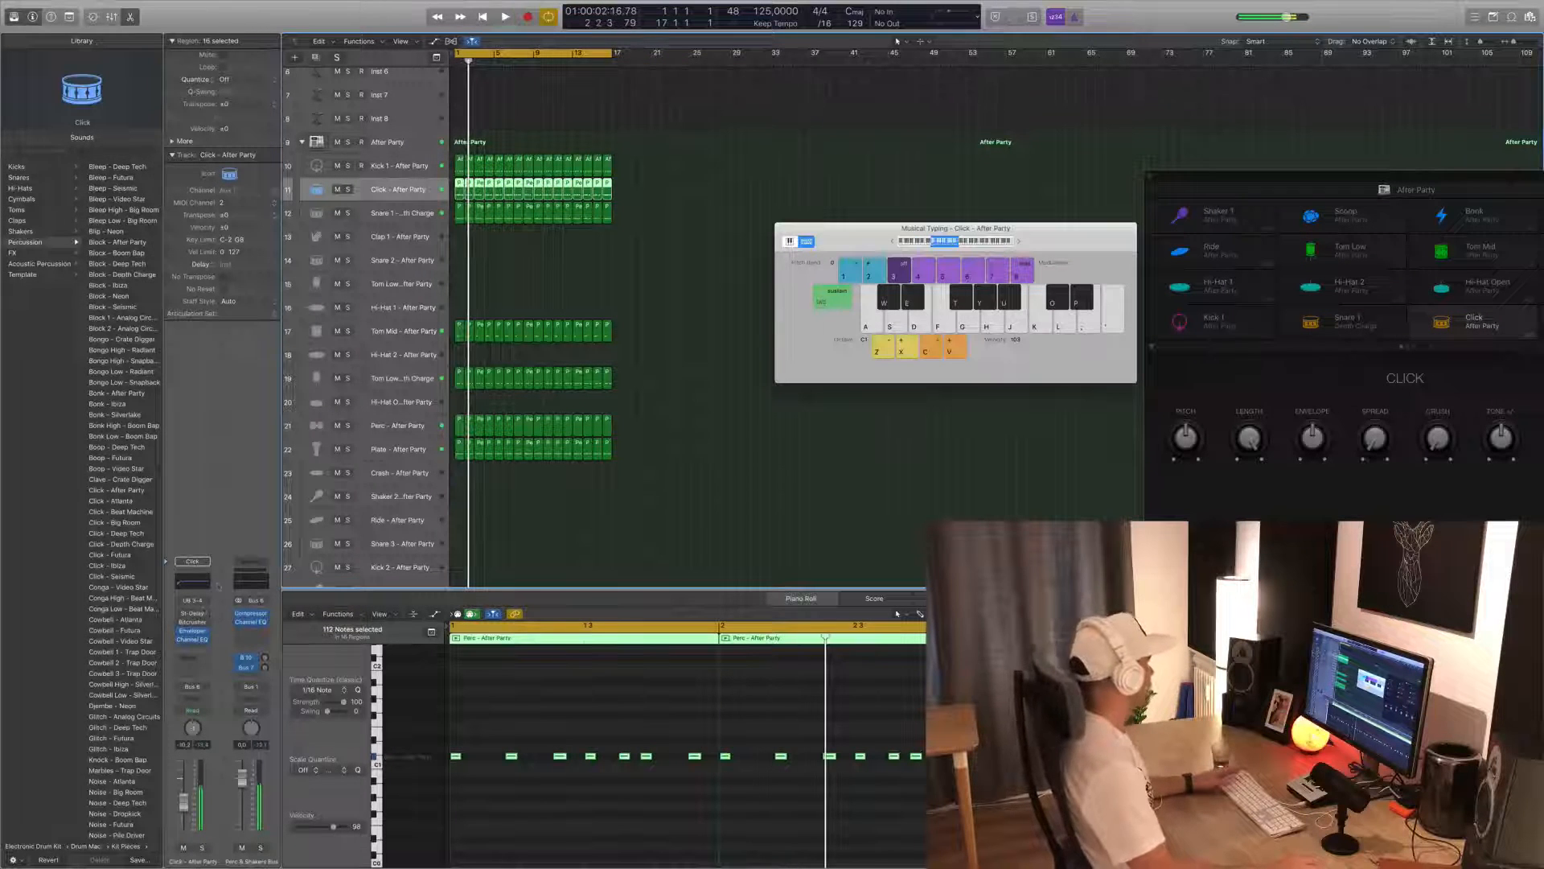
# - Replace the Stereo Delay on the Click channel with a Tape Delay
pyautogui.click(205, 615)
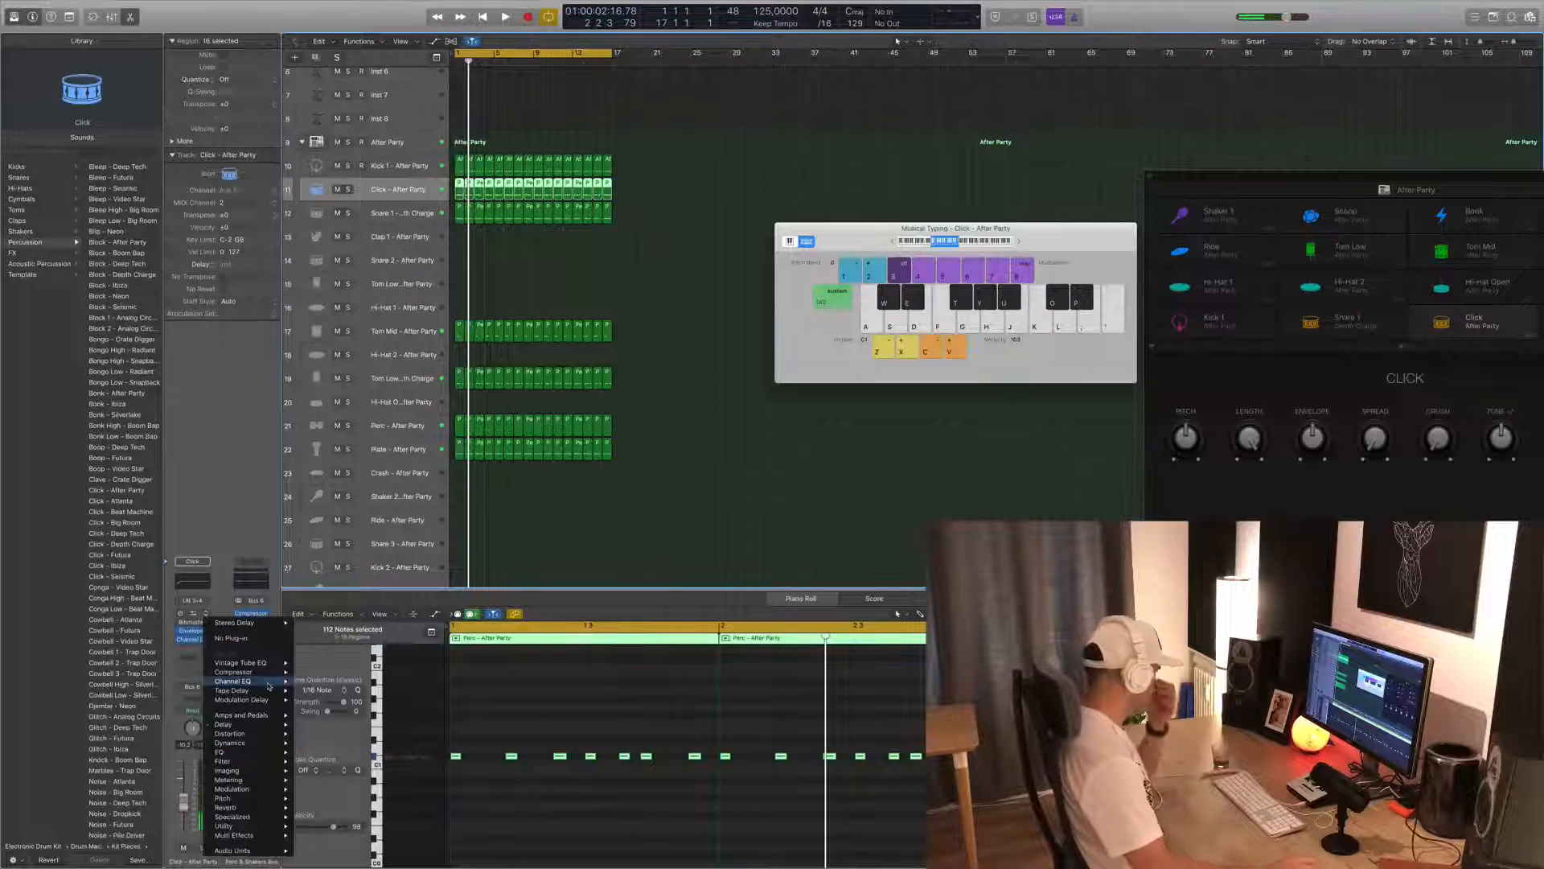
pyautogui.moveTo(266, 751)
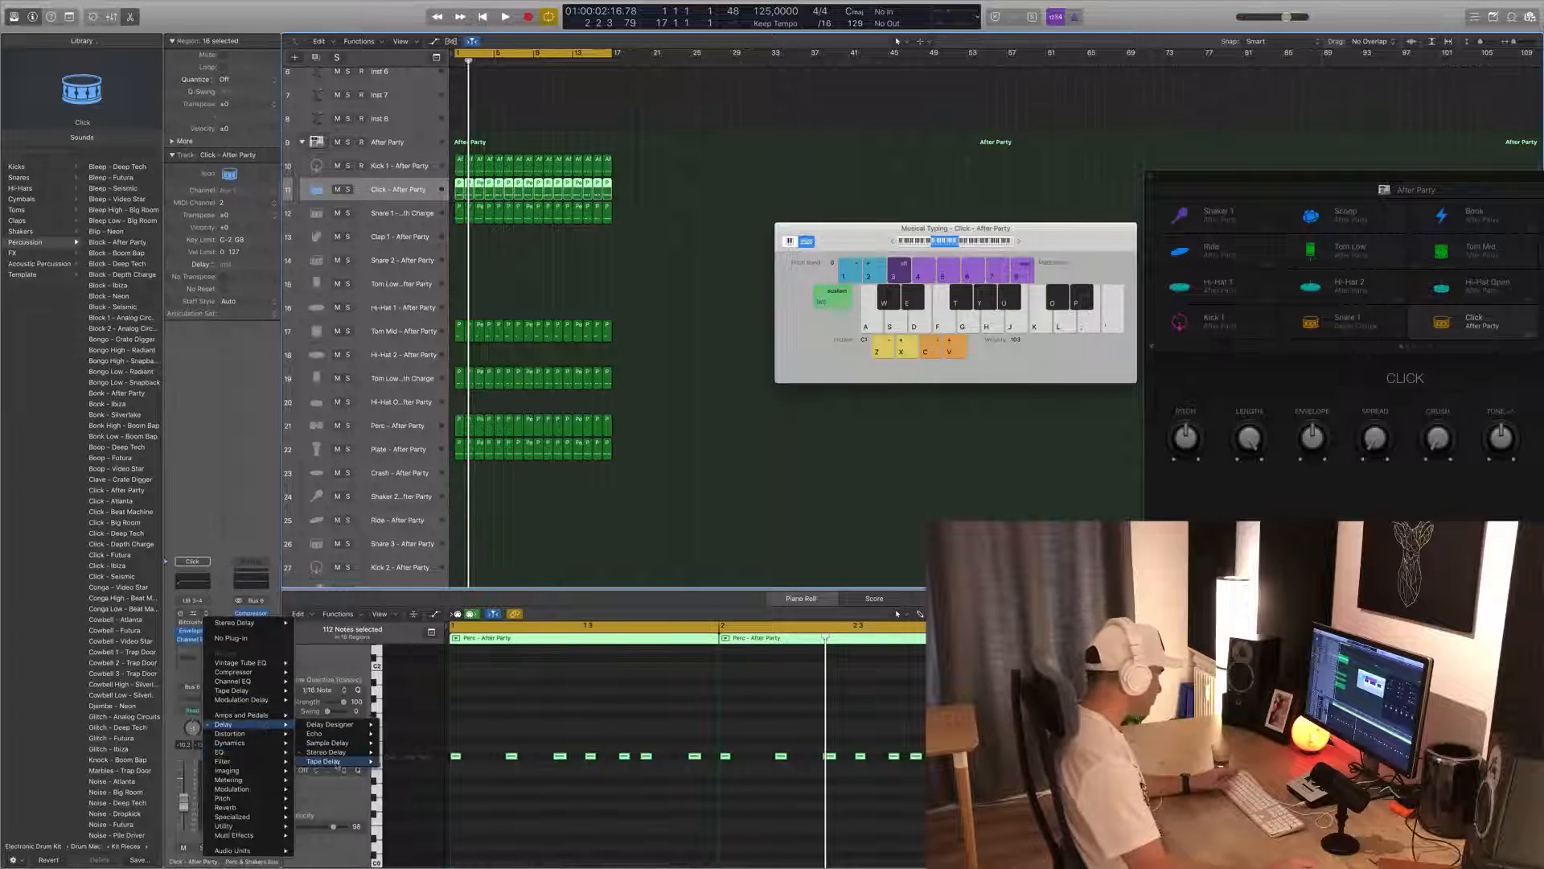
pyautogui.click(399, 762)
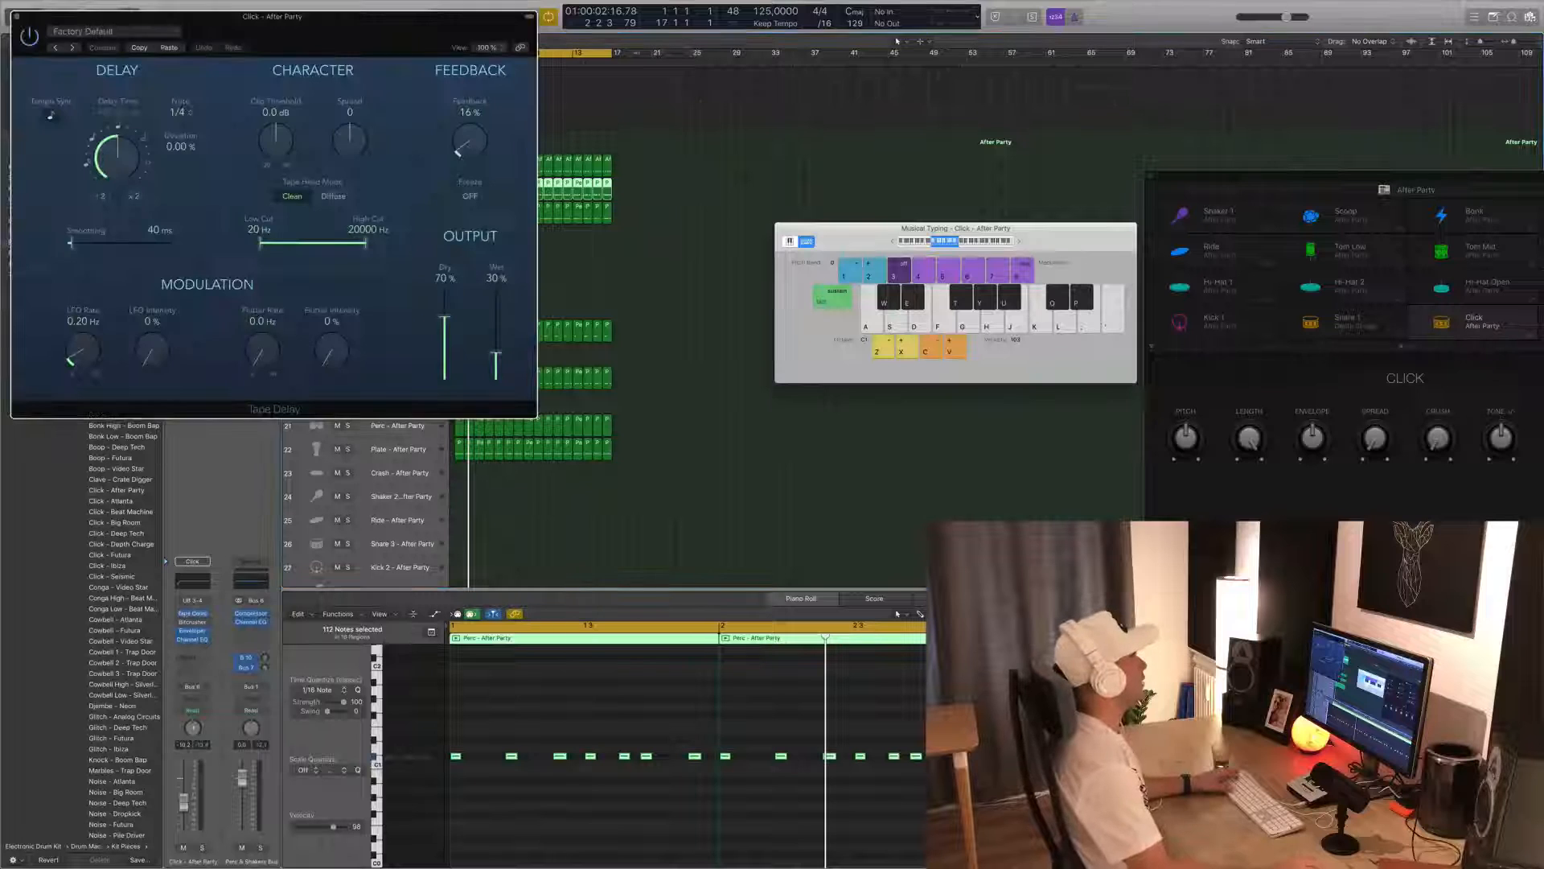
pyautogui.moveTo(436, 43); pyautogui.dragTo(902, 140)
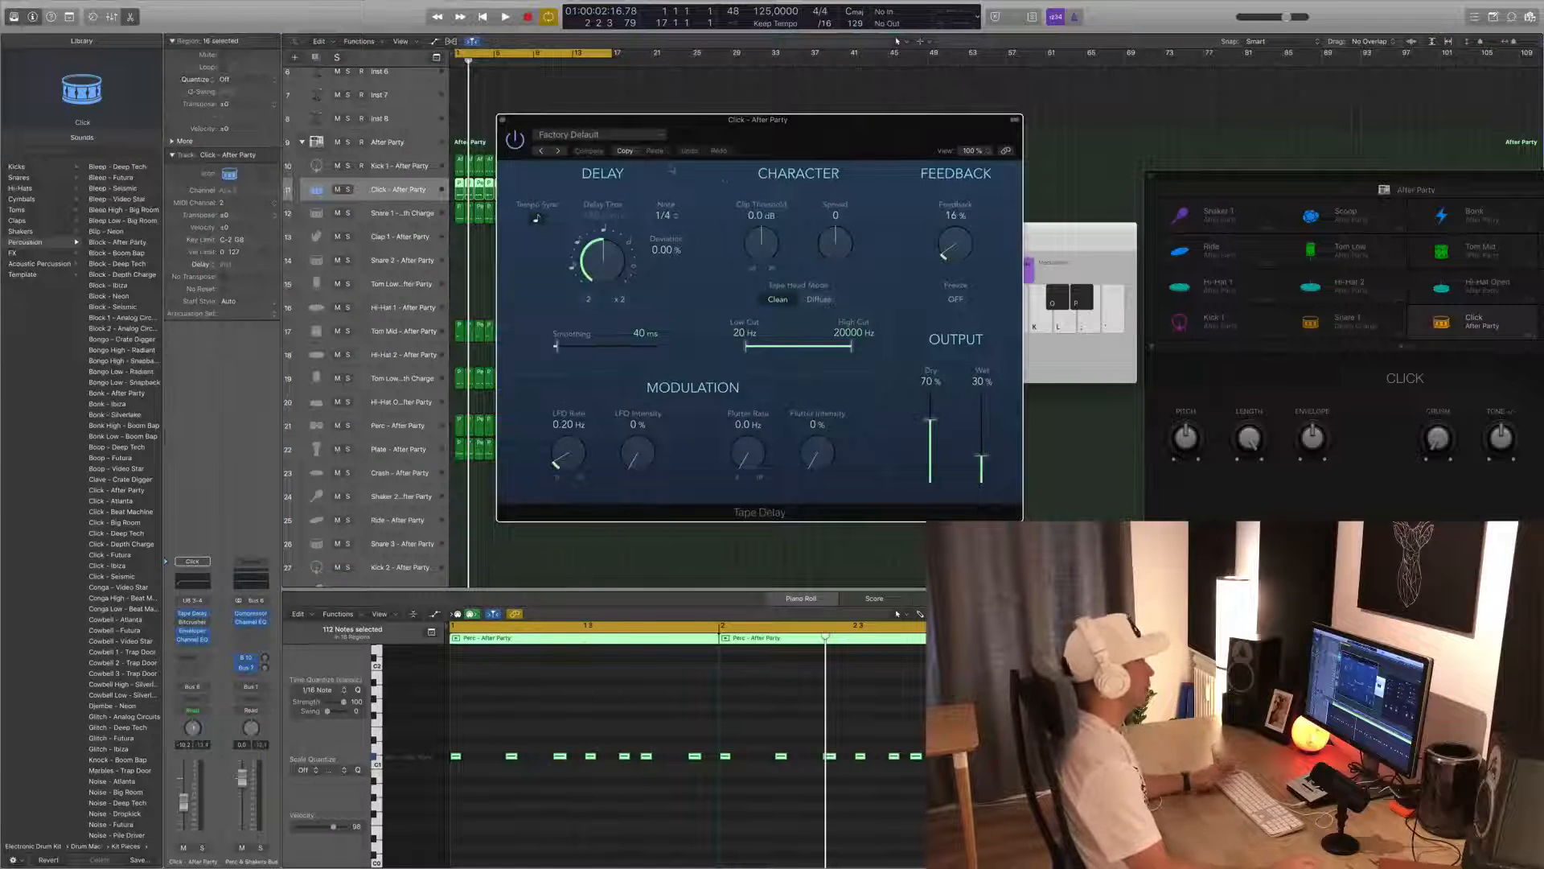
# - Load the Tape Delay's Ultra Dub preset and bring its wet output down to 16% while the loop plays
pyautogui.click(540, 150)
pyautogui.press('space')
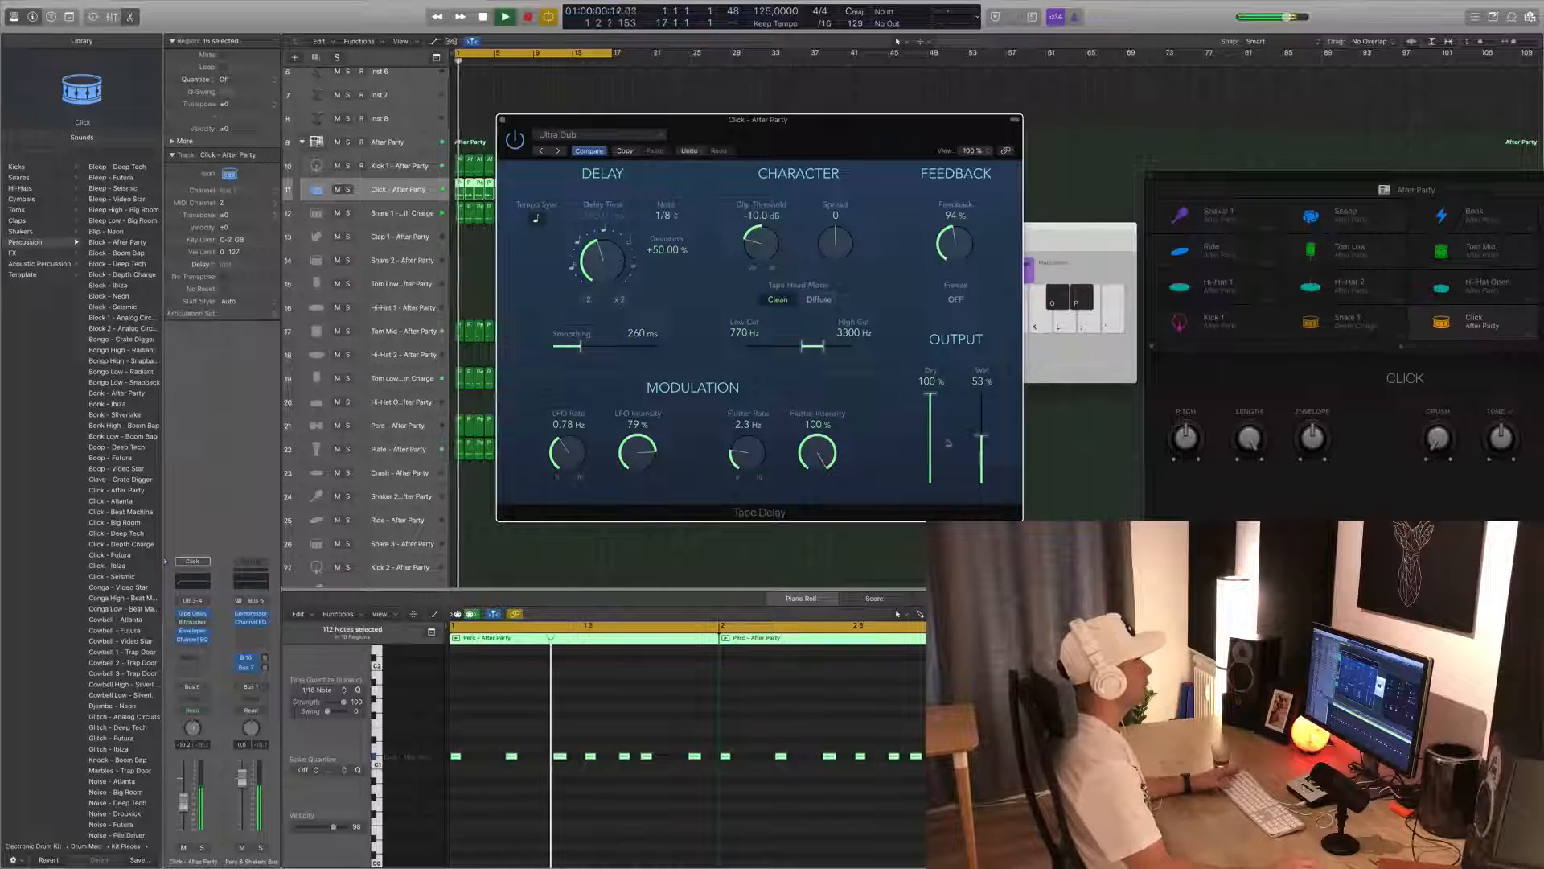
pyautogui.moveTo(983, 440); pyautogui.dragTo(983, 474)
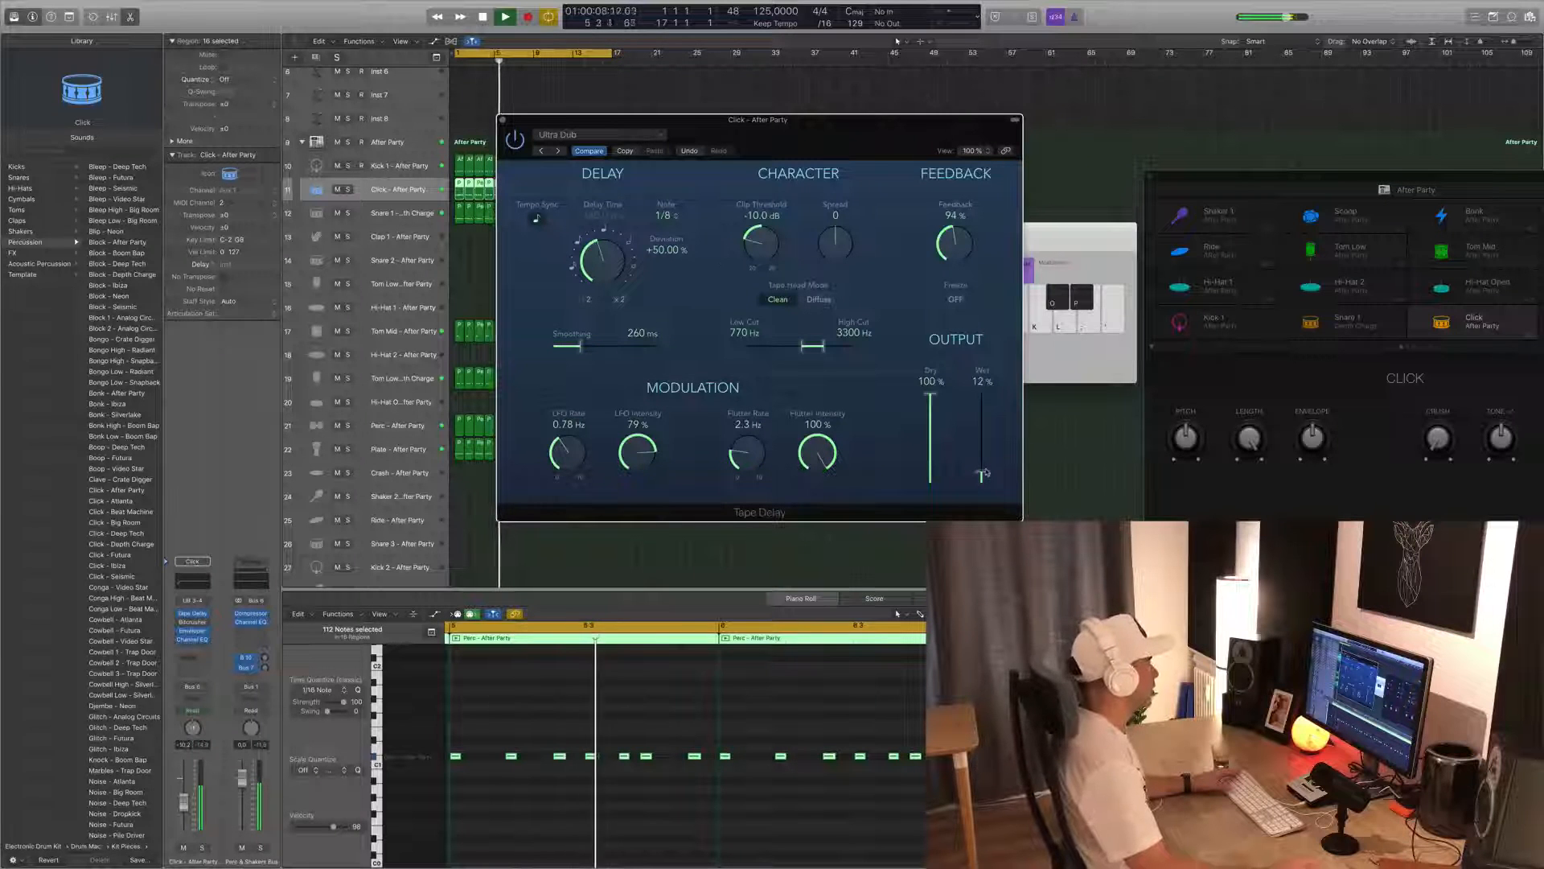
pyautogui.moveTo(855, 121); pyautogui.dragTo(1100, 105)
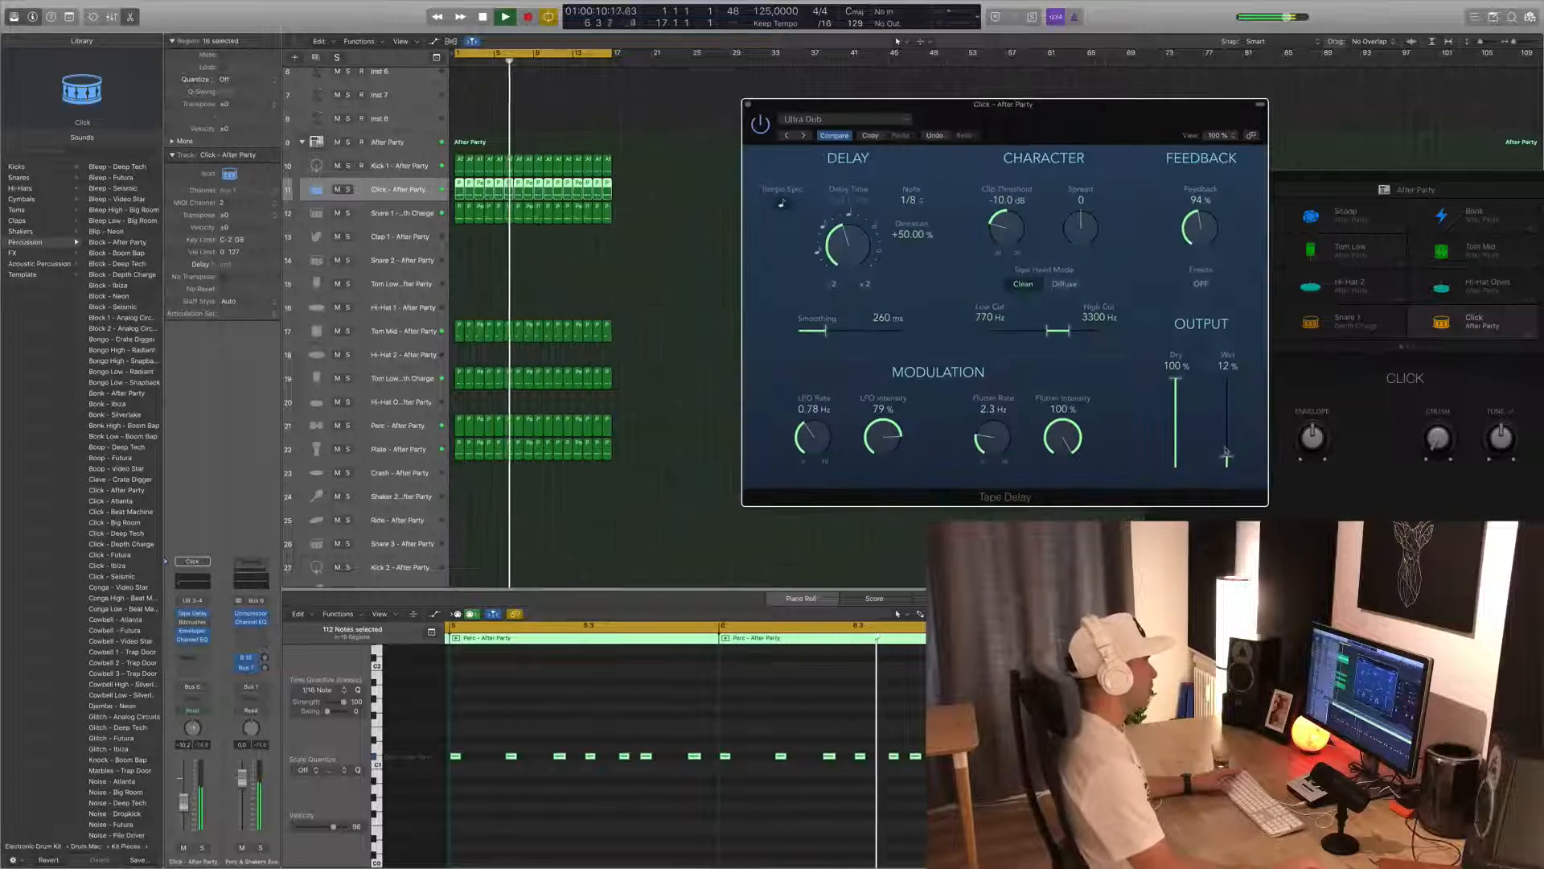
pyautogui.moveTo(1226, 459)
pyautogui.mouseDown()
pyautogui.moveTo(1227, 437)
pyautogui.moveTo(1227, 465)
pyautogui.mouseUp()
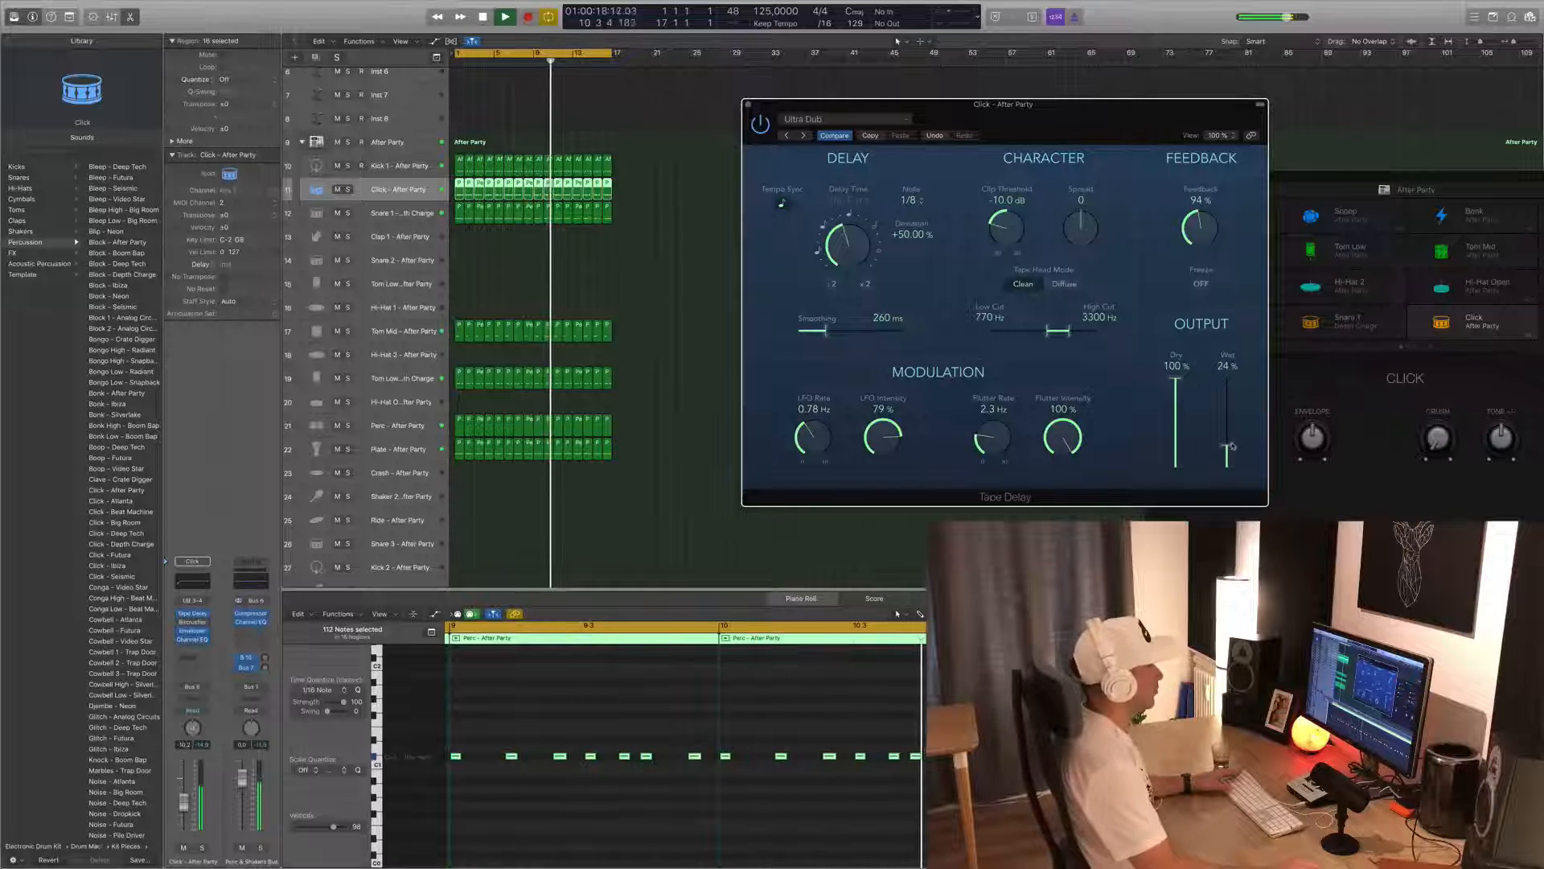
pyautogui.moveTo(1228, 465); pyautogui.dragTo(1228, 455)
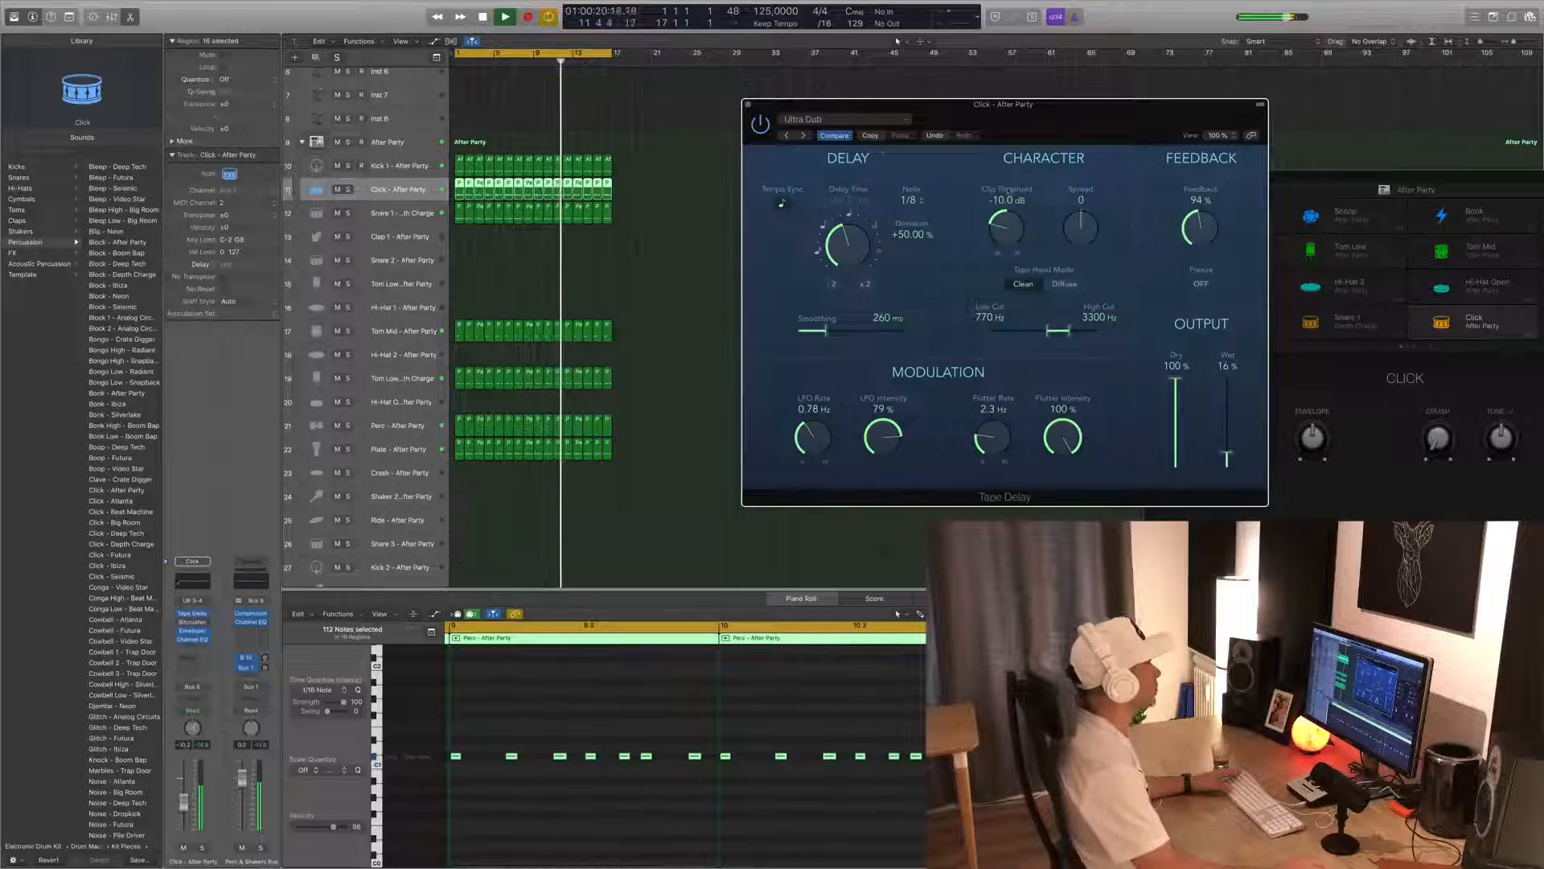
# - Audition other Tape Delay presets backwards through 1/16 Note Slap, 1/8 Note Triplet and 1/4 Note Flutter to 1/4 Note Feedback
pyautogui.click(782, 136)
pyautogui.click(781, 137)
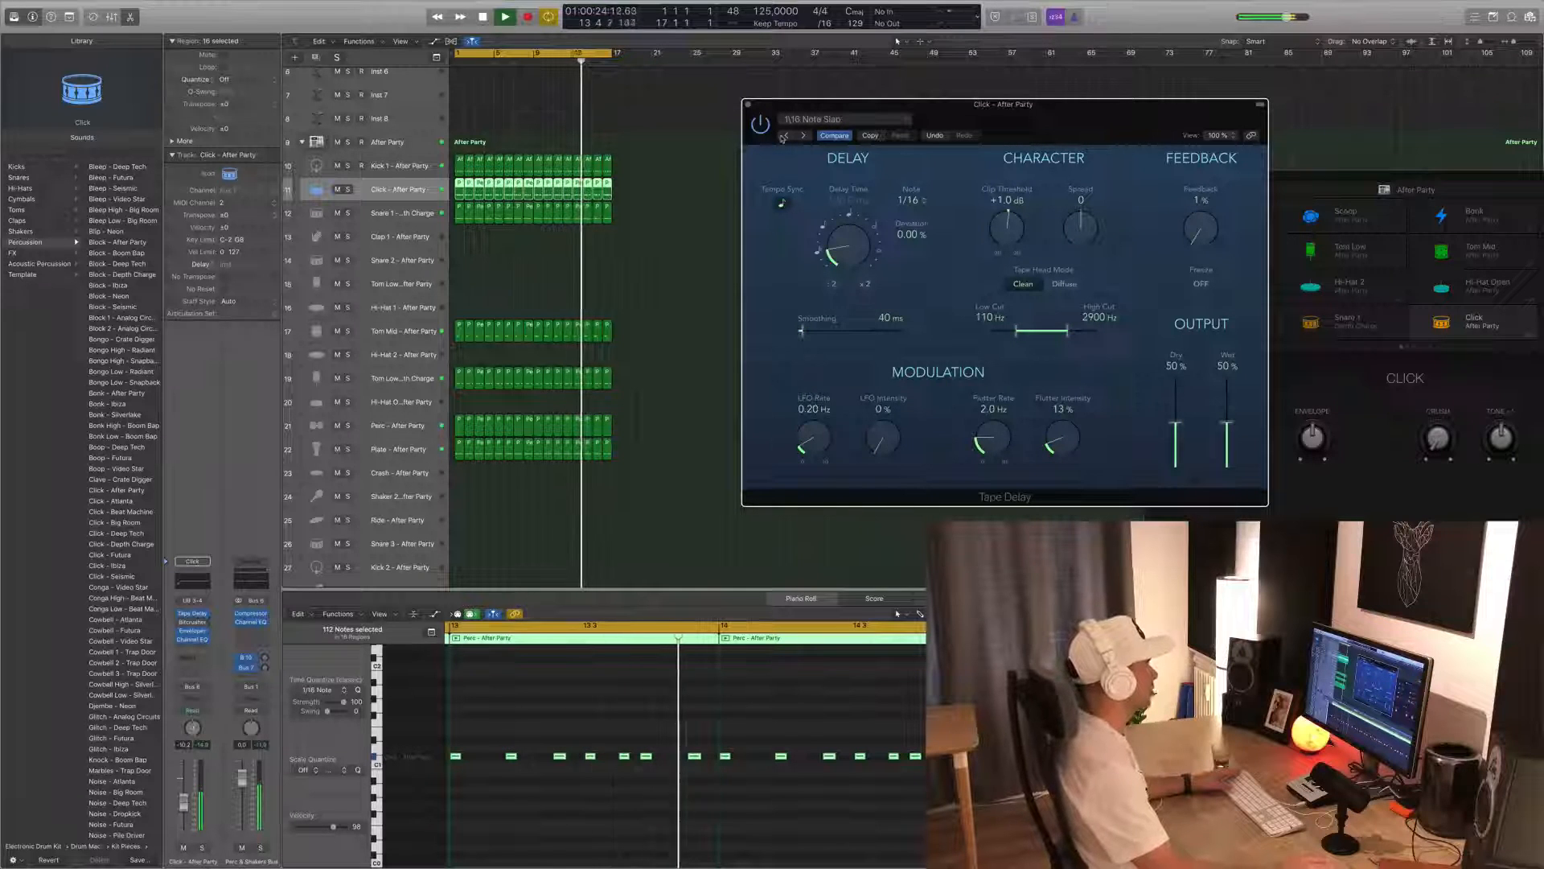
pyautogui.click(781, 137)
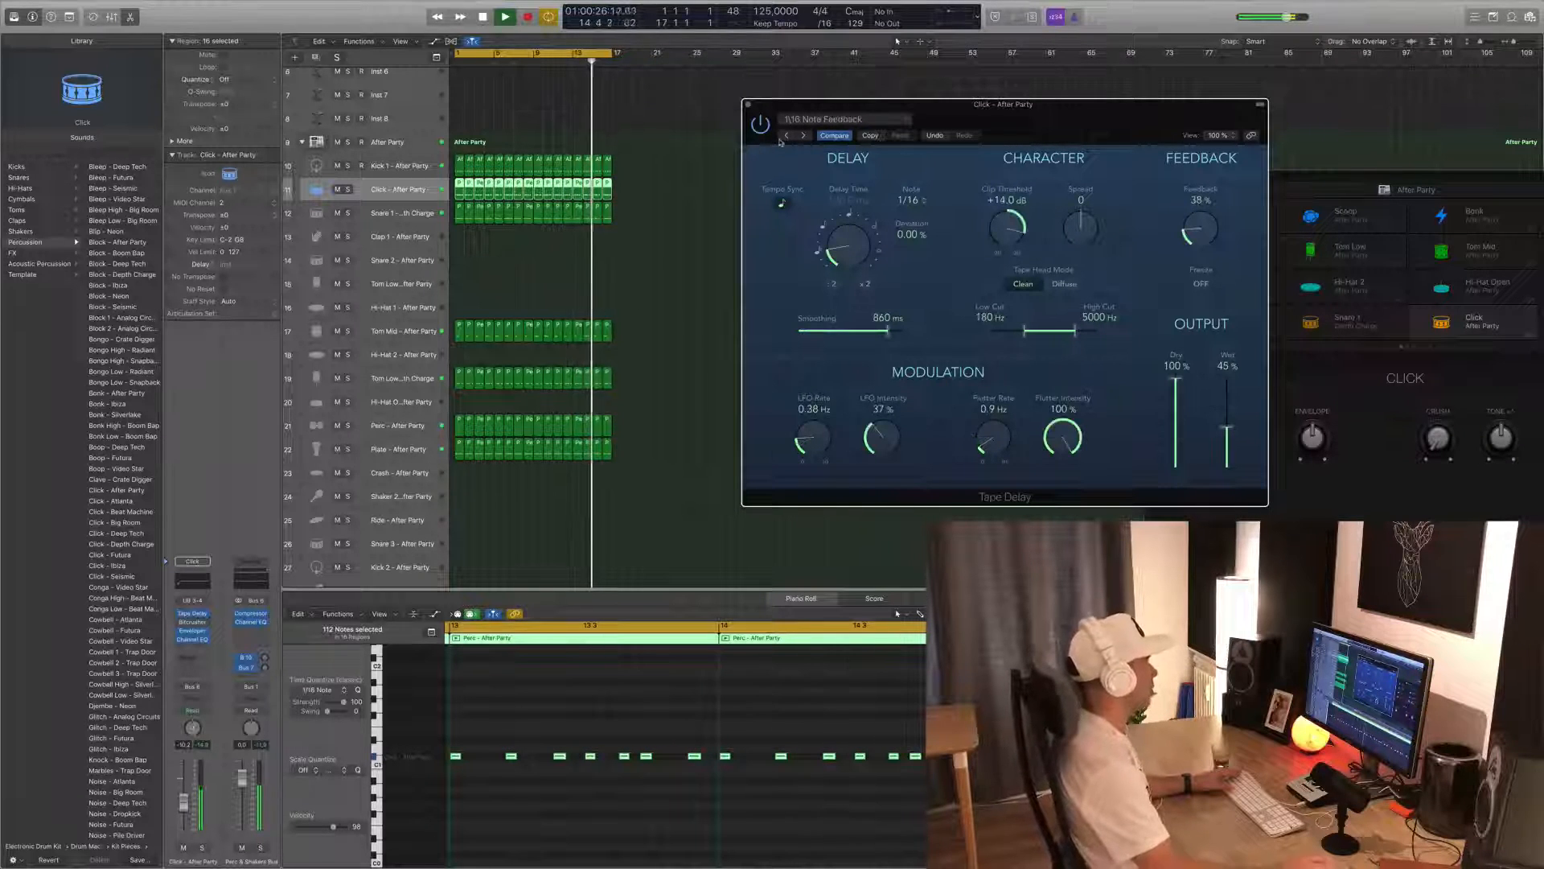
pyautogui.click(782, 137)
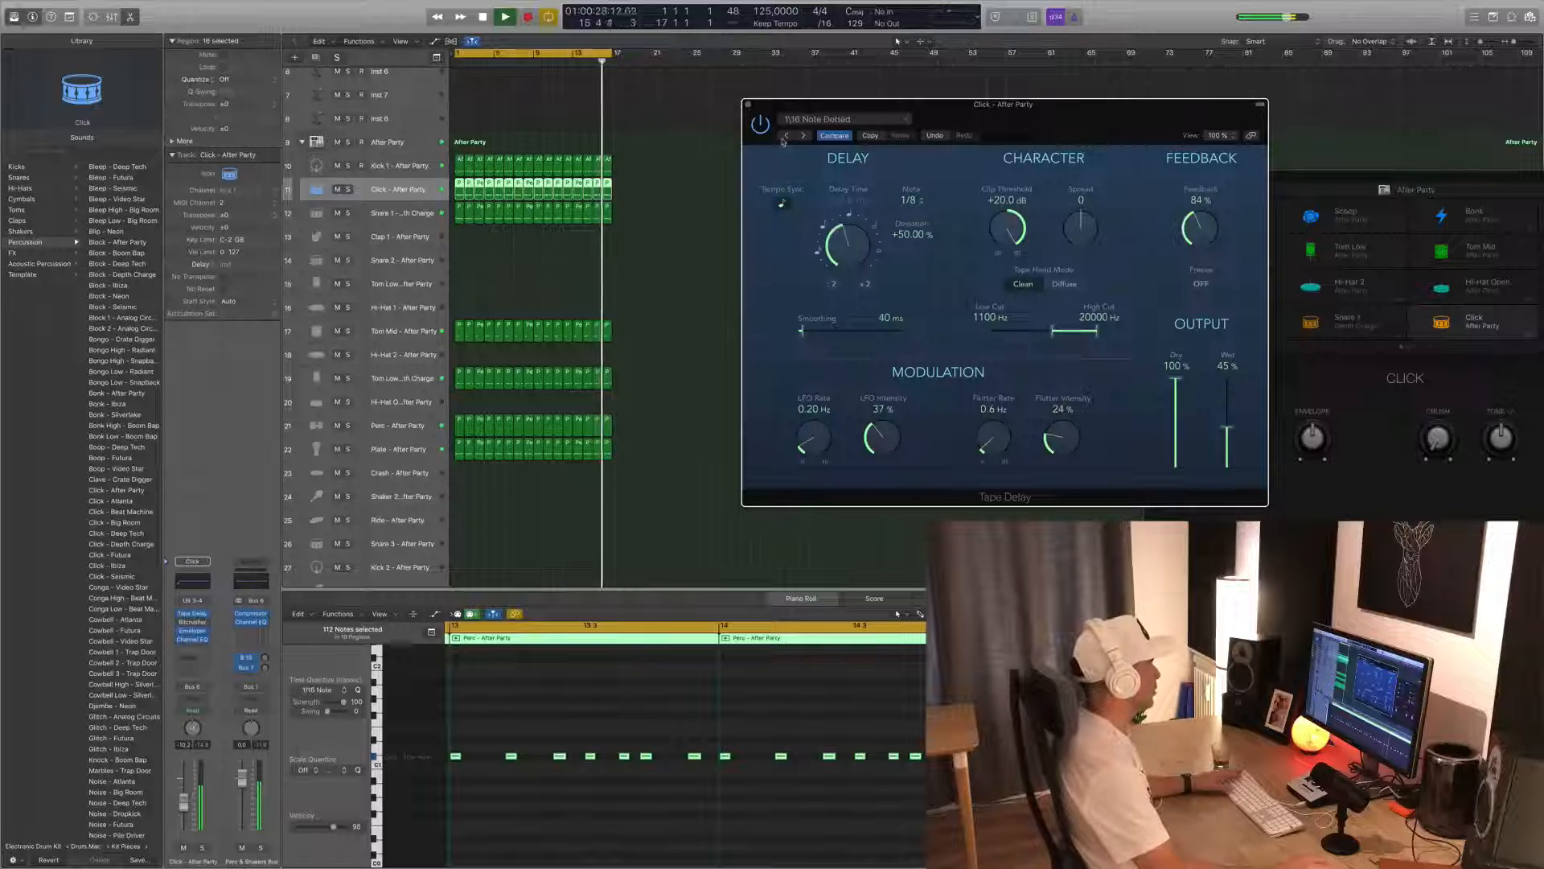
pyautogui.click(781, 136)
pyautogui.click(784, 136)
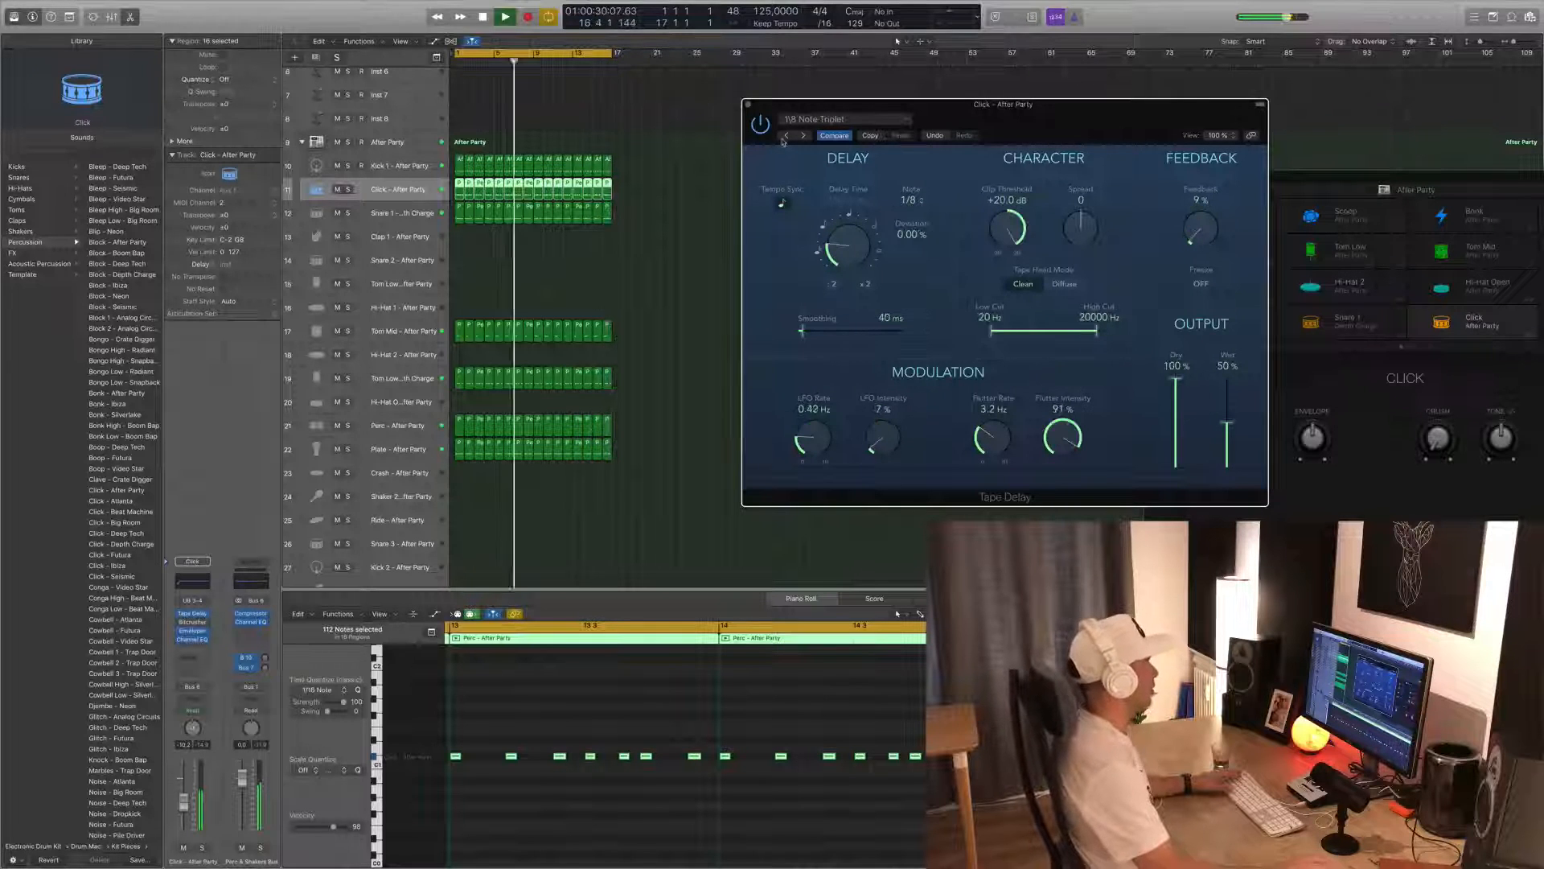
pyautogui.click(784, 137)
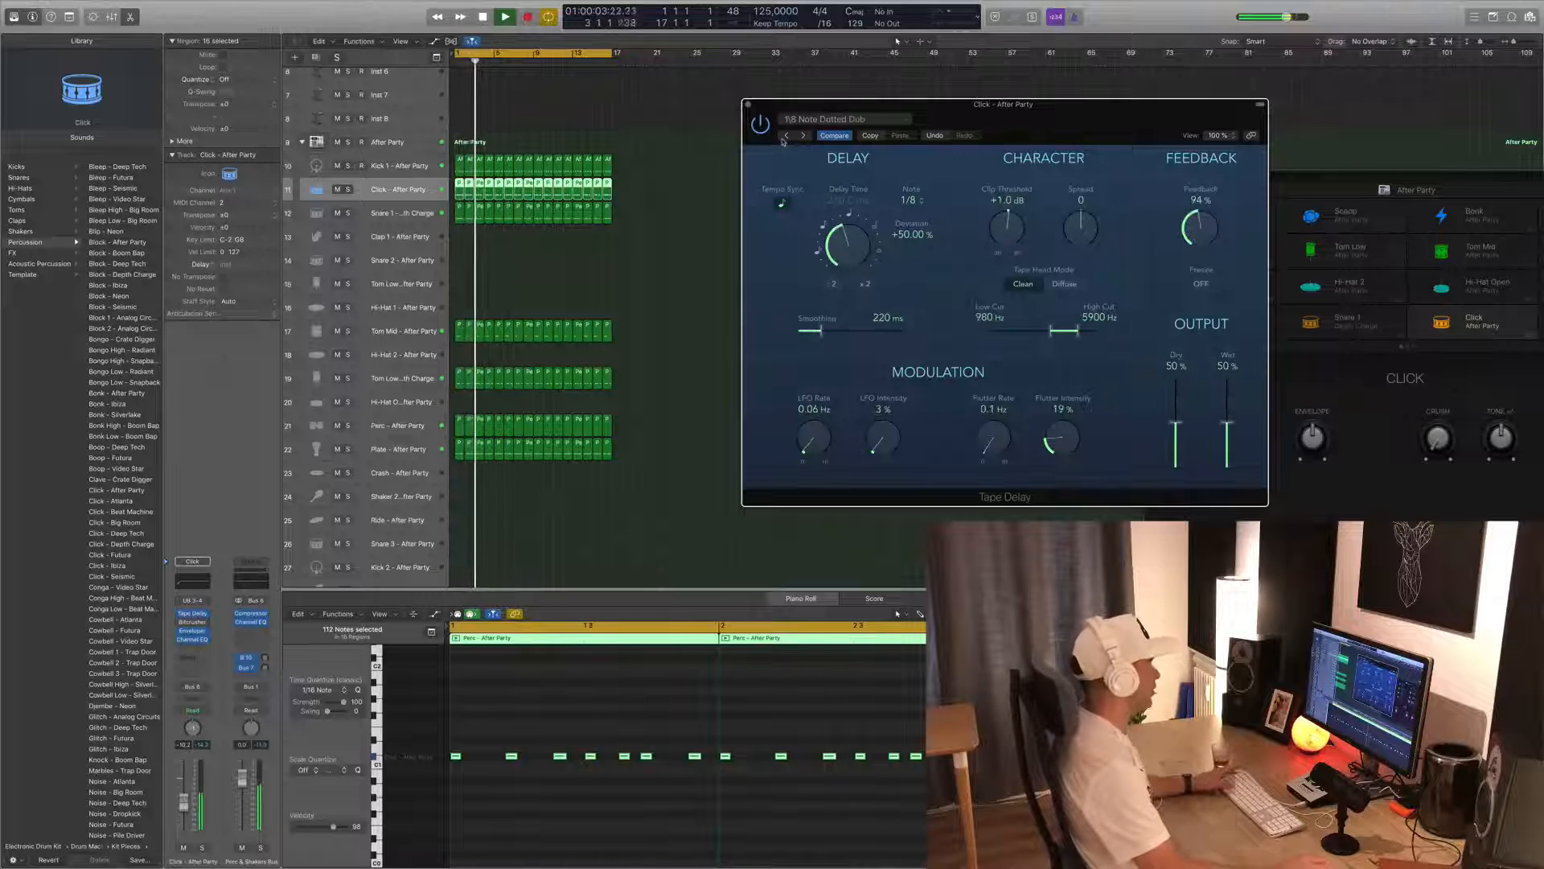
pyautogui.click(783, 139)
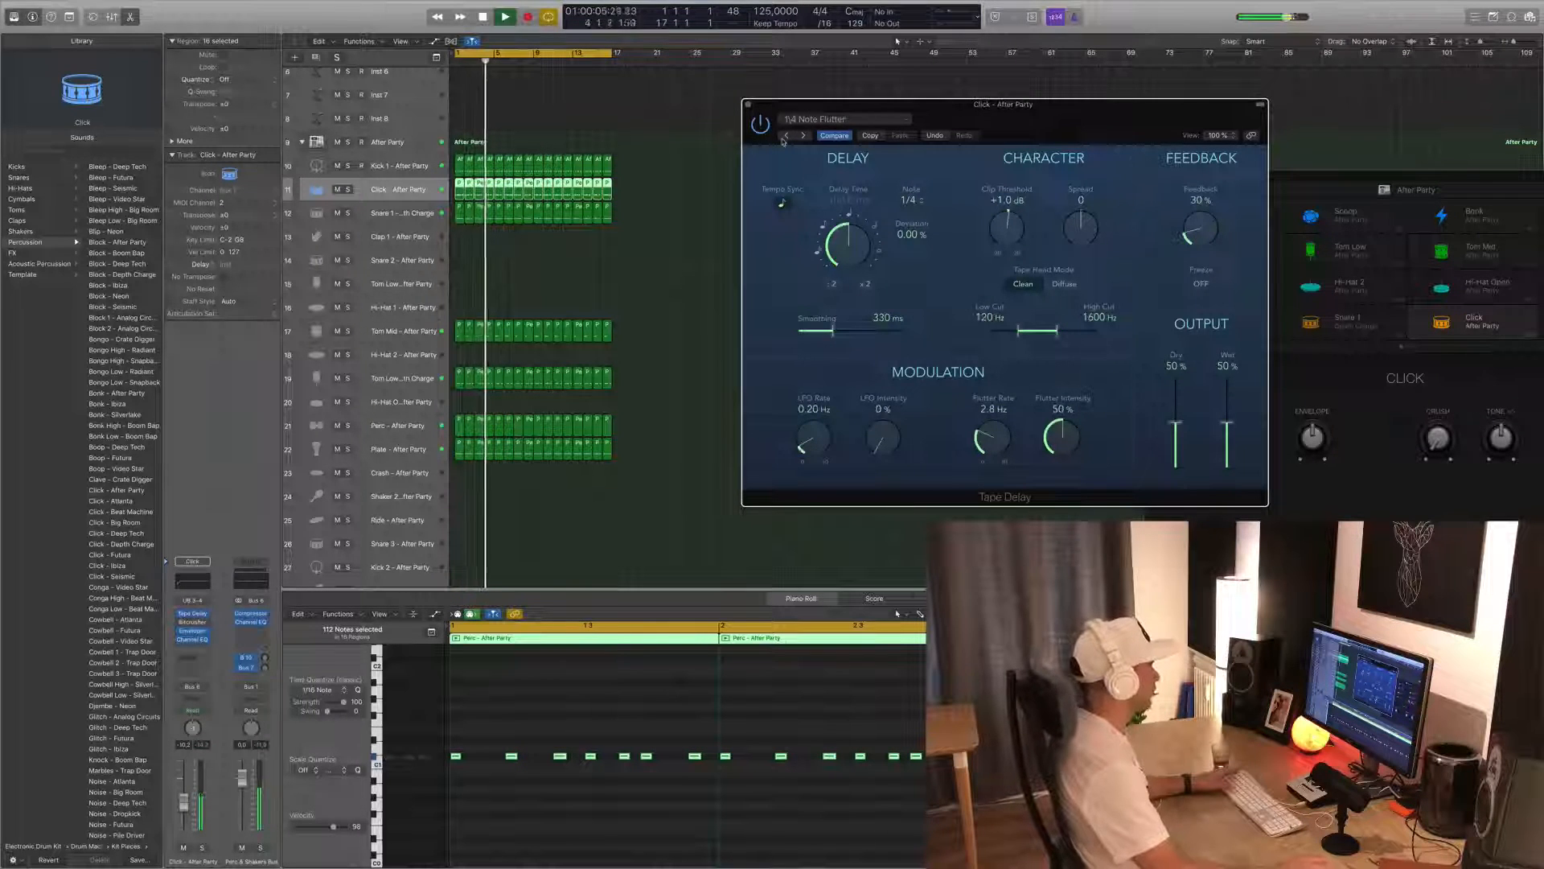
pyautogui.click(784, 138)
pyautogui.click(784, 138)
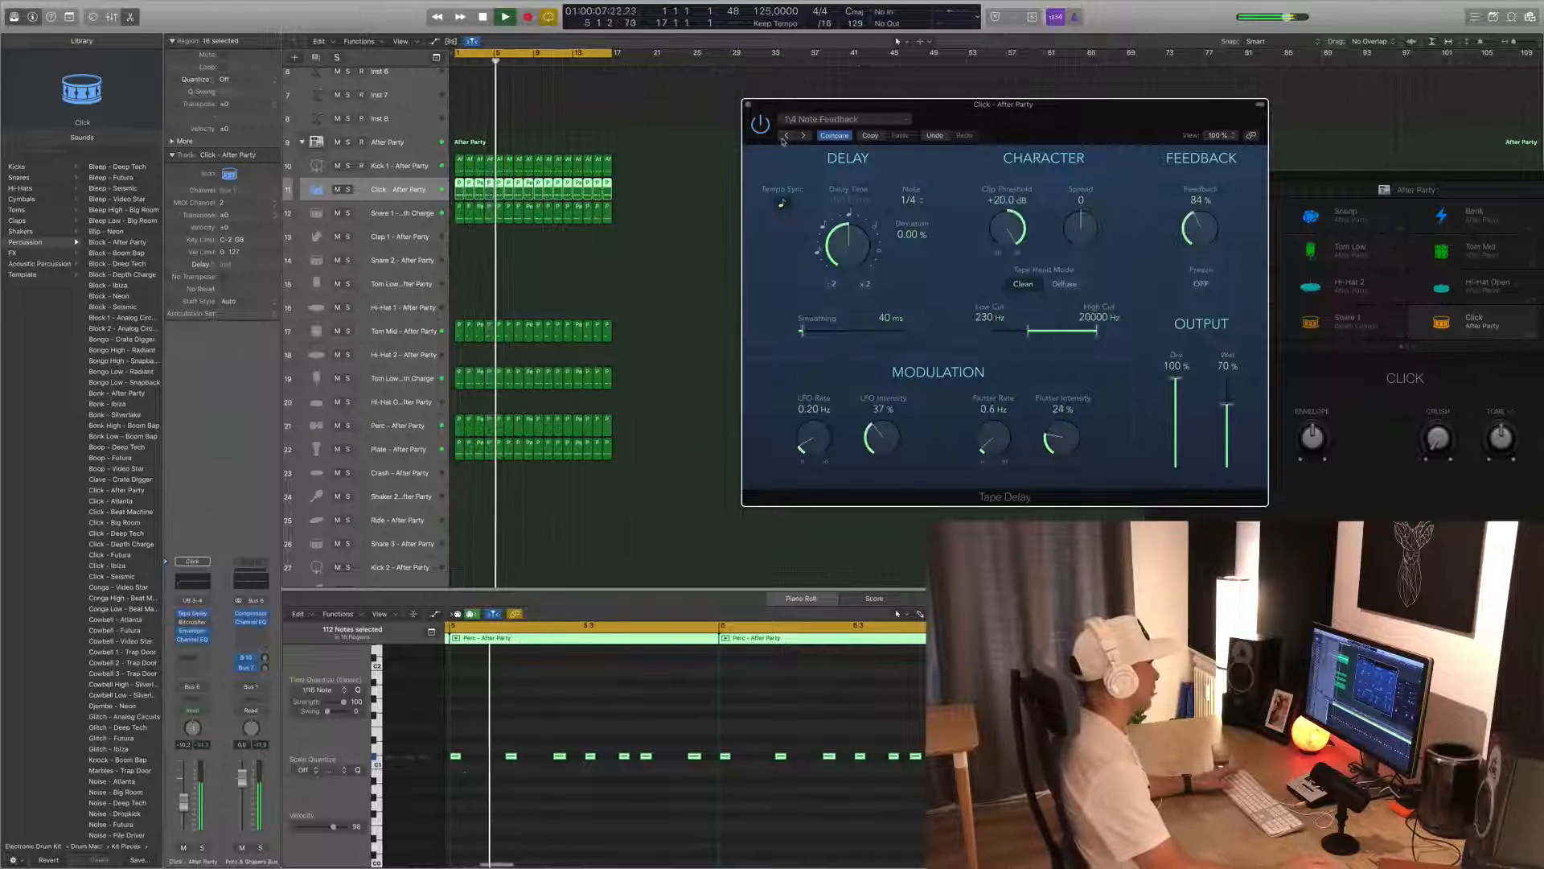
# - Reload the Ultra Dub preset with the wet output at 16%, toggling Freeze on and back off
pyautogui.click(810, 121)
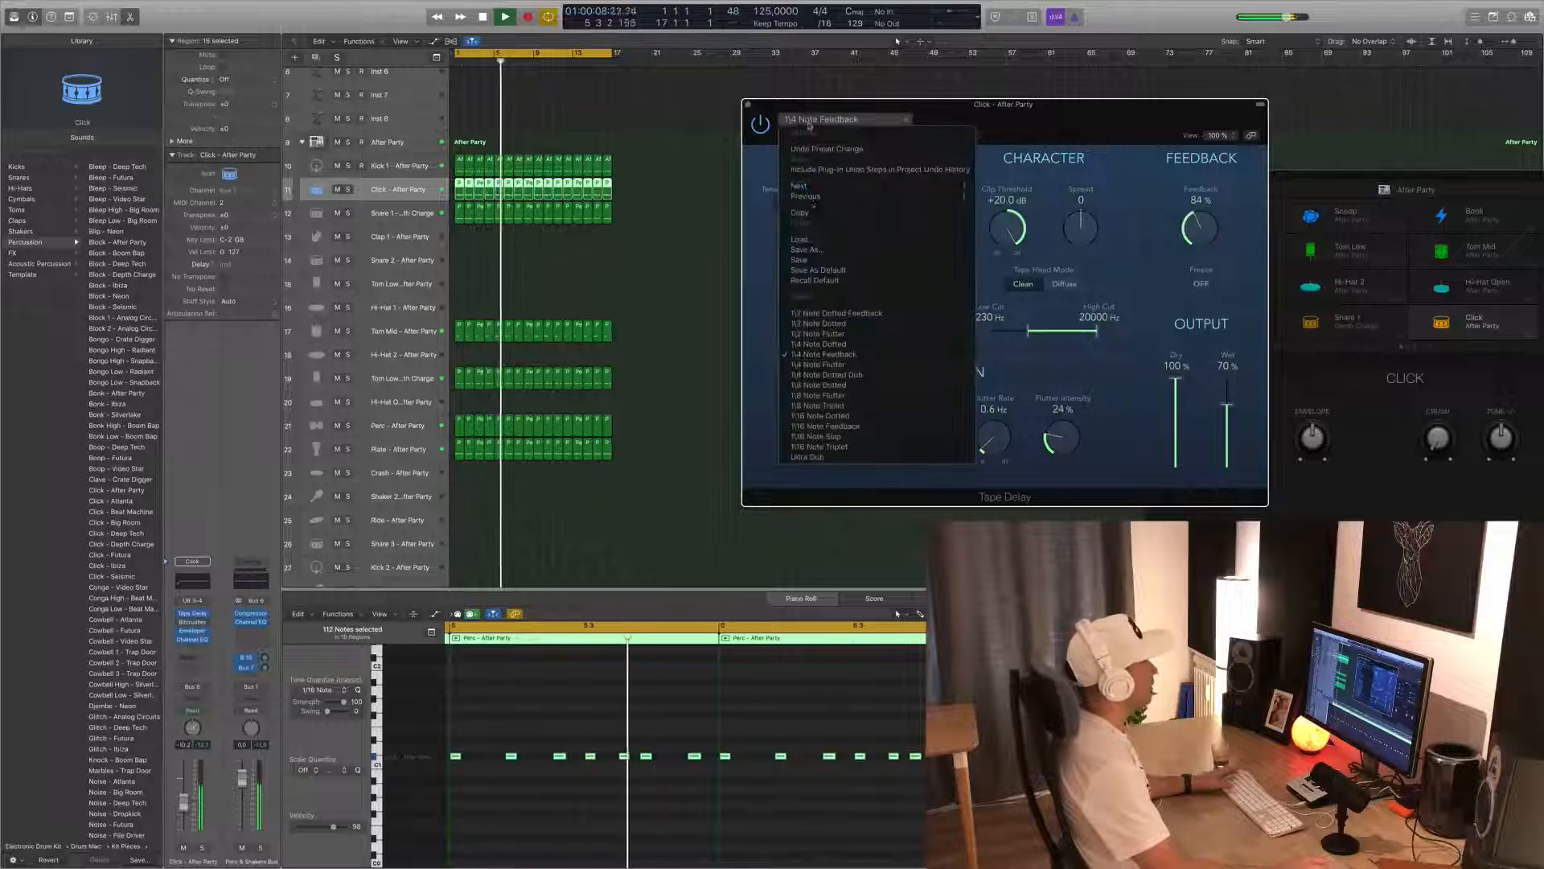
pyautogui.click(816, 456)
pyautogui.moveTo(1235, 404); pyautogui.dragTo(1199, 374)
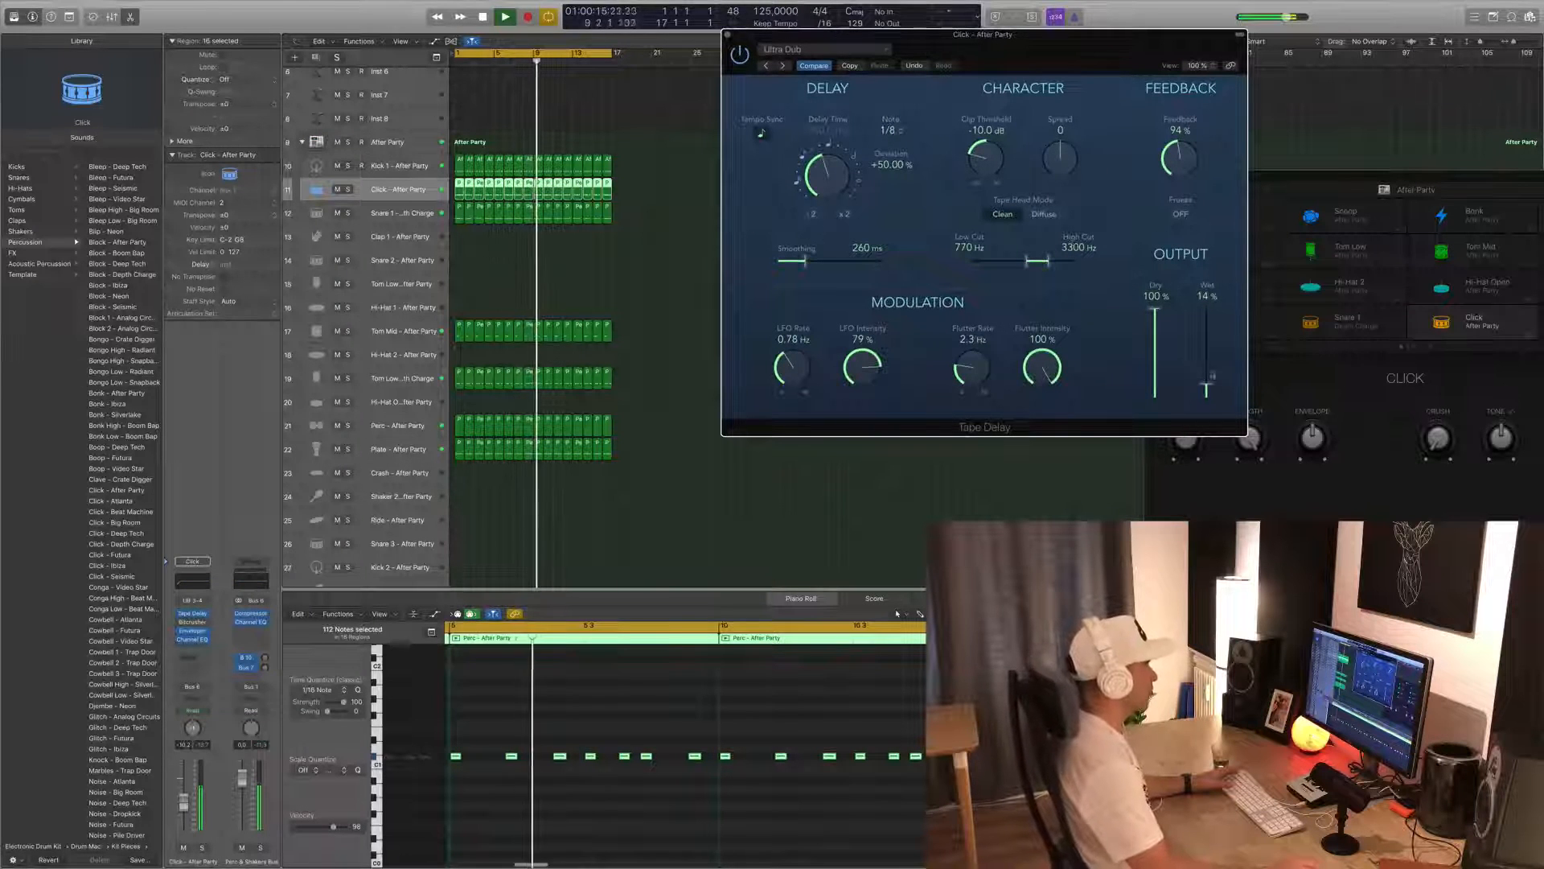
pyautogui.click(1180, 214)
pyautogui.click(1180, 214)
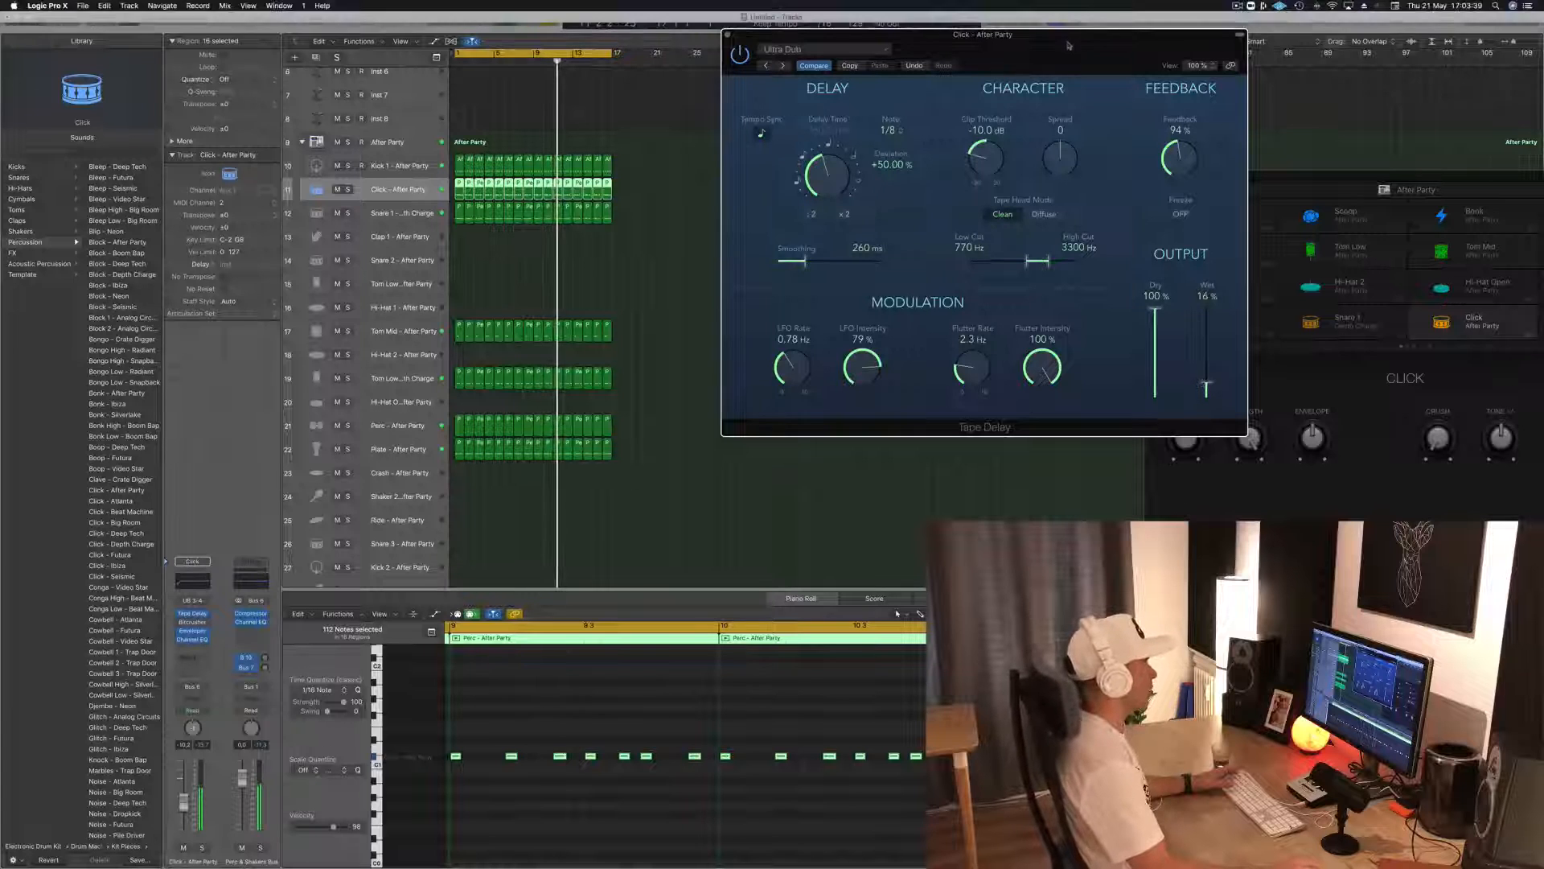
pyautogui.moveTo(1072, 41); pyautogui.dragTo(1092, 26)
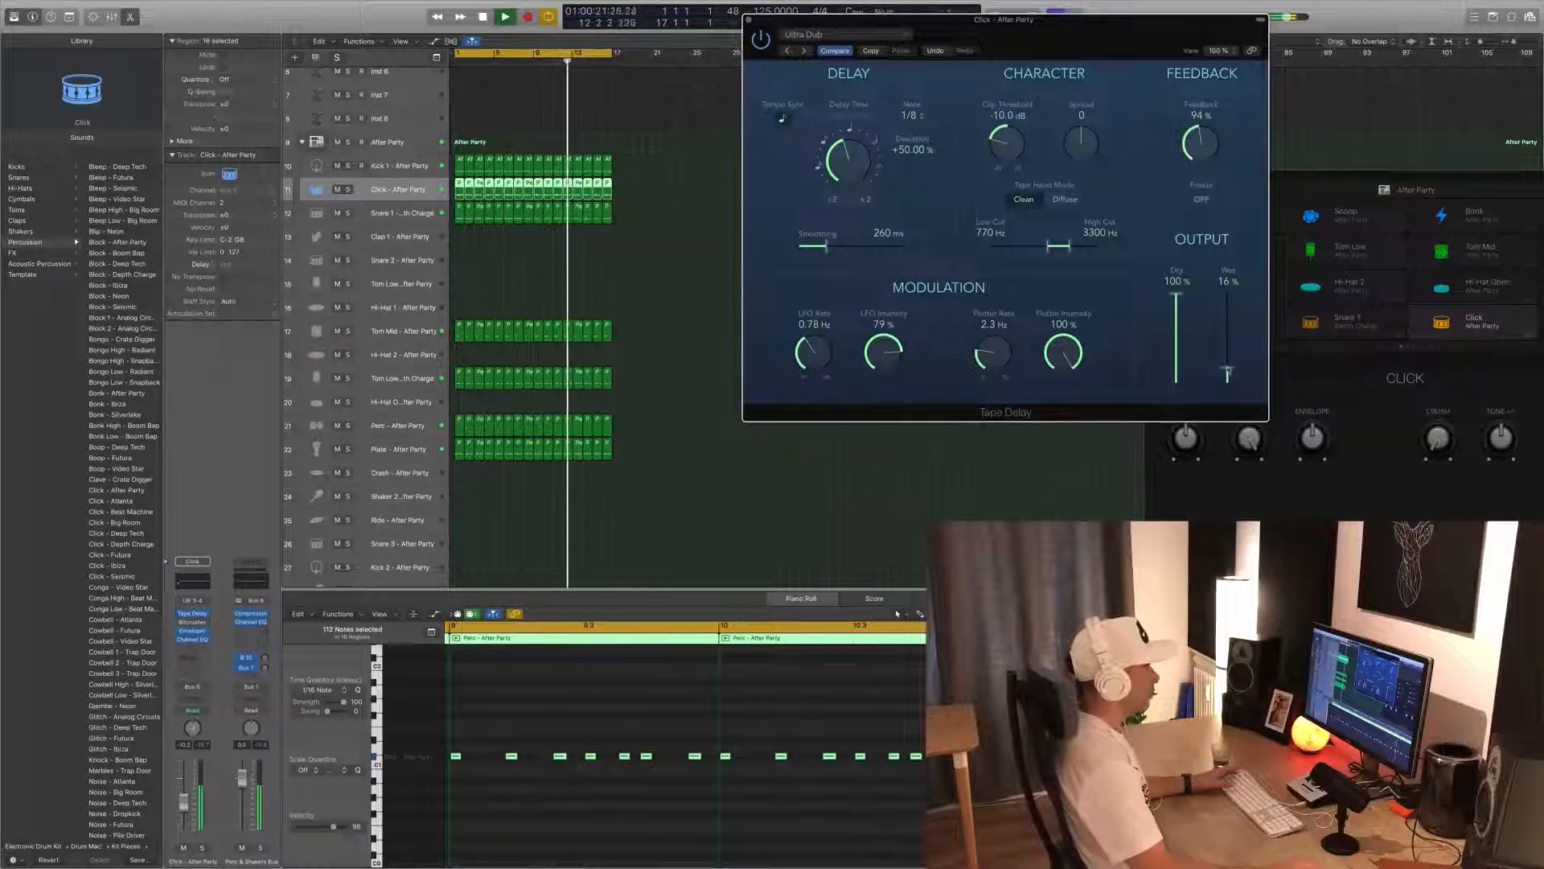
# - Audition the delay alone with dry at 0% and wet raised, and restore dry to 100% and wet to 16%
pyautogui.moveTo(1227, 370); pyautogui.dragTo(1177, 382)
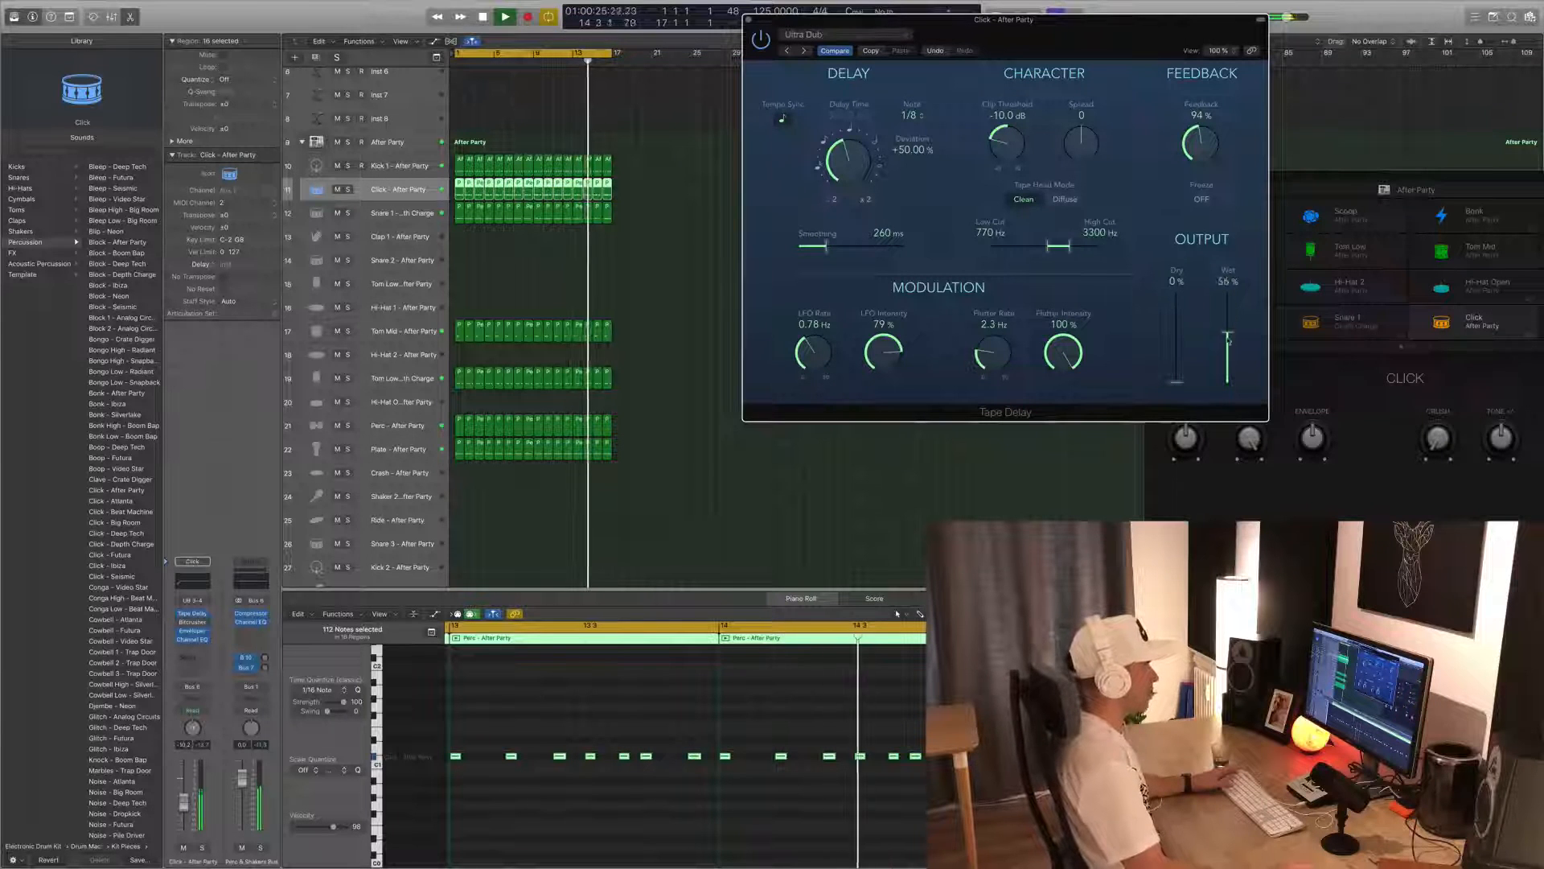
pyautogui.moveTo(1227, 294); pyautogui.dragTo(1229, 351)
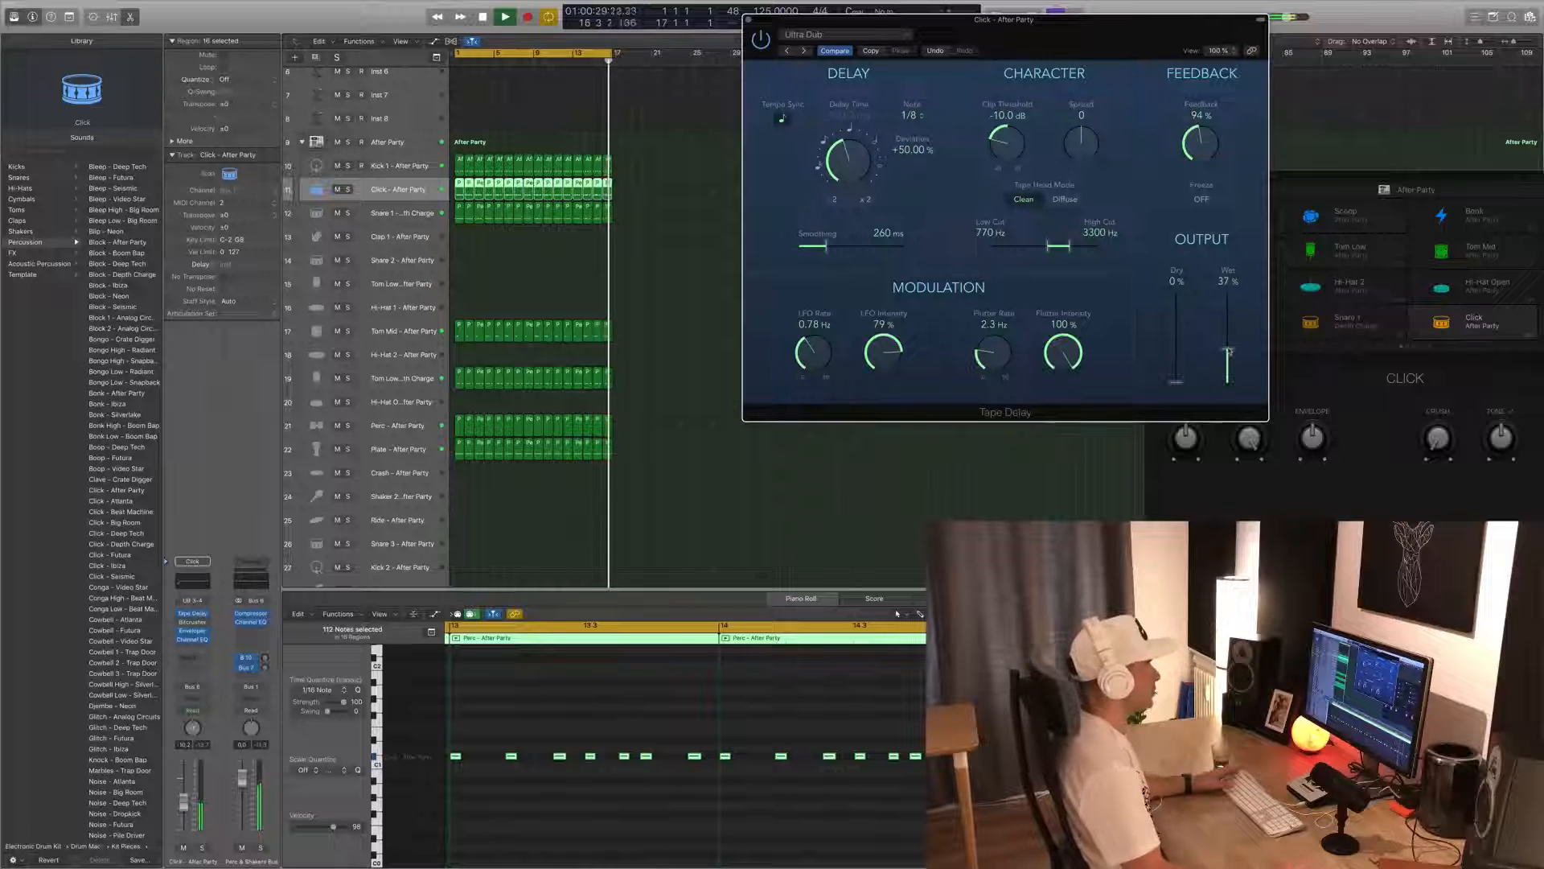
pyautogui.moveTo(1177, 381); pyautogui.dragTo(1167, 285)
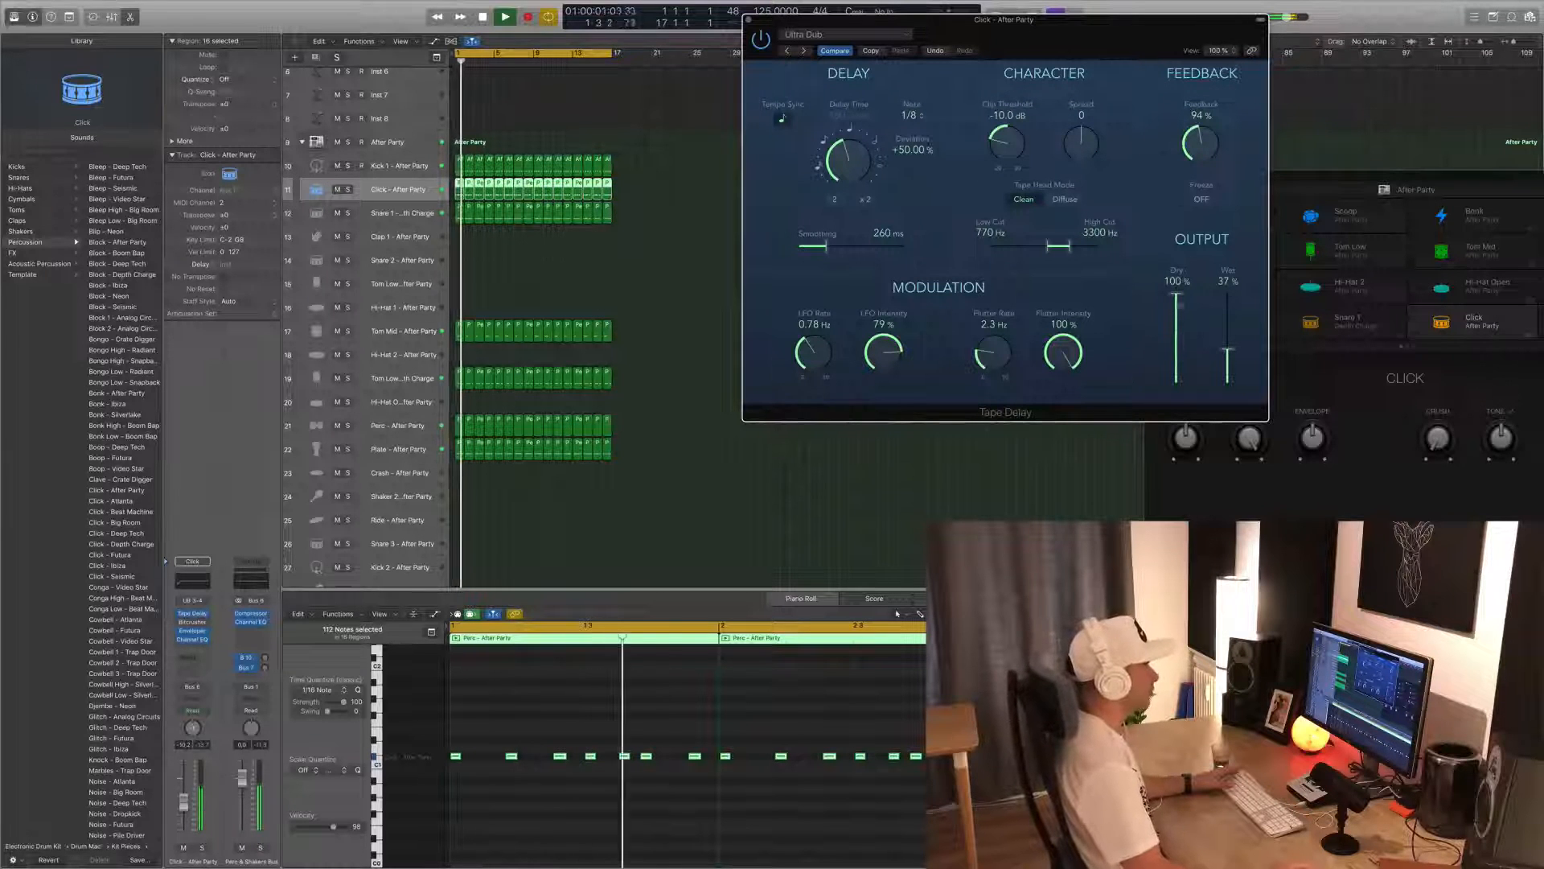
pyautogui.moveTo(1228, 351); pyautogui.dragTo(1229, 373)
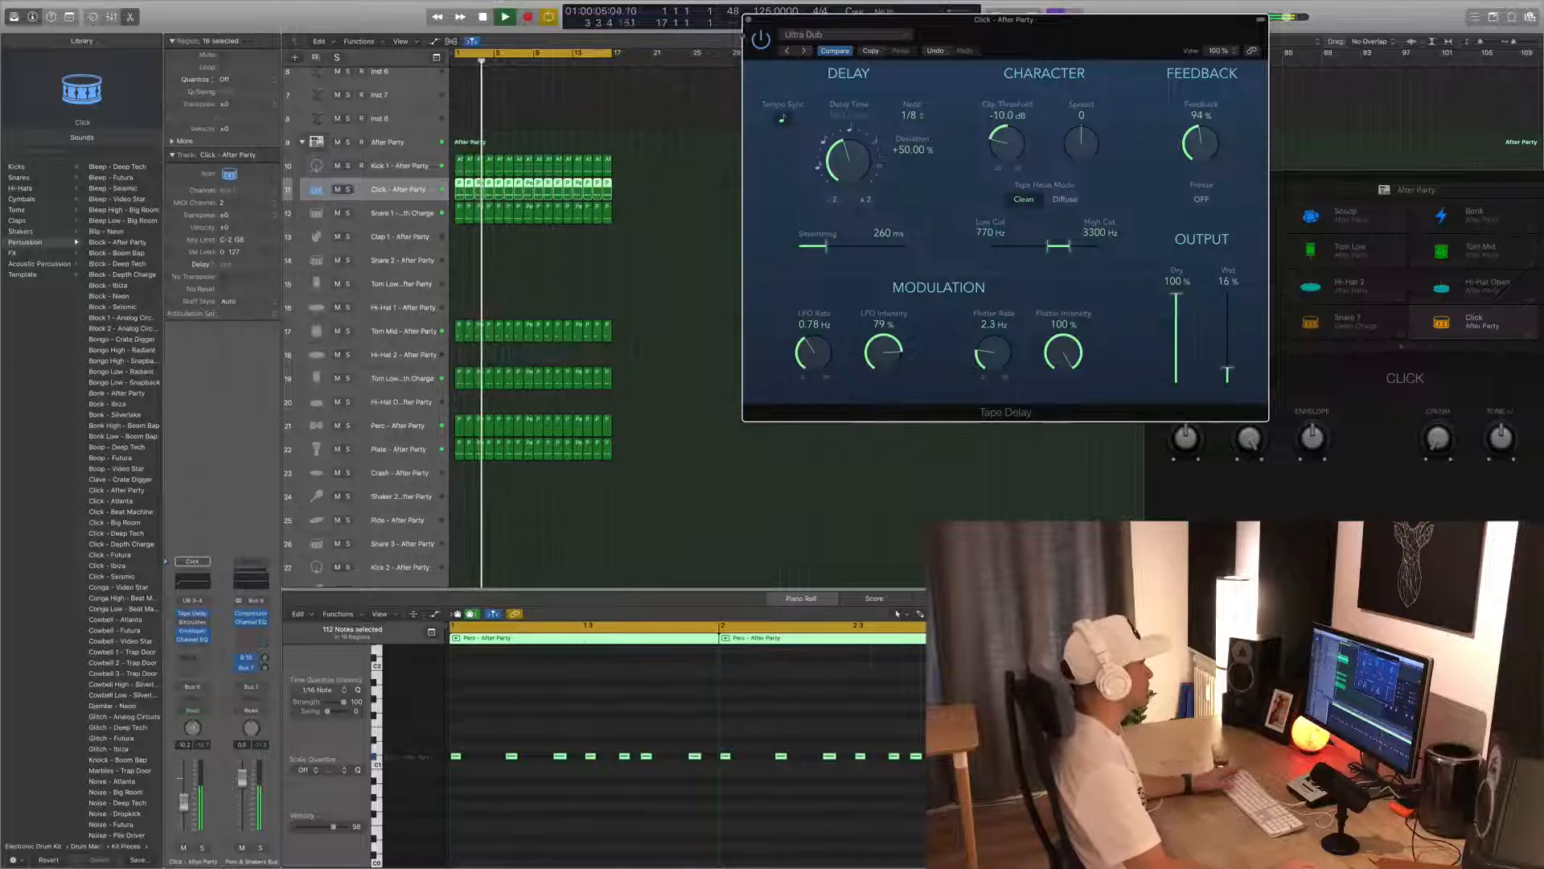
# - Close the Tape Delay window, deselect the Click regions and stop playback
pyautogui.click(748, 19)
pyautogui.click(624, 263)
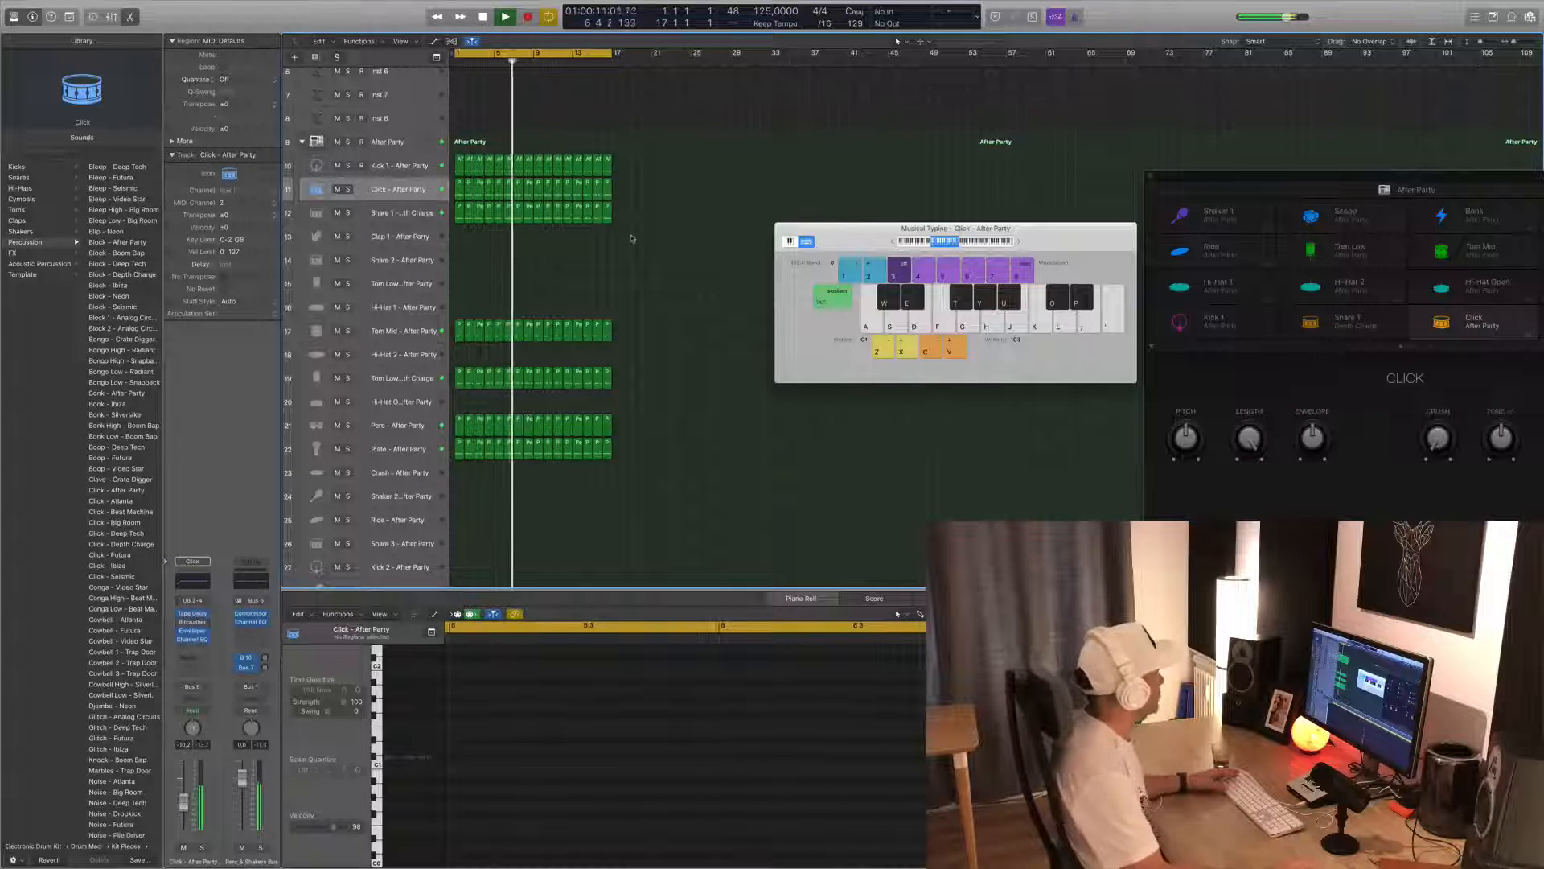
pyautogui.press('space')
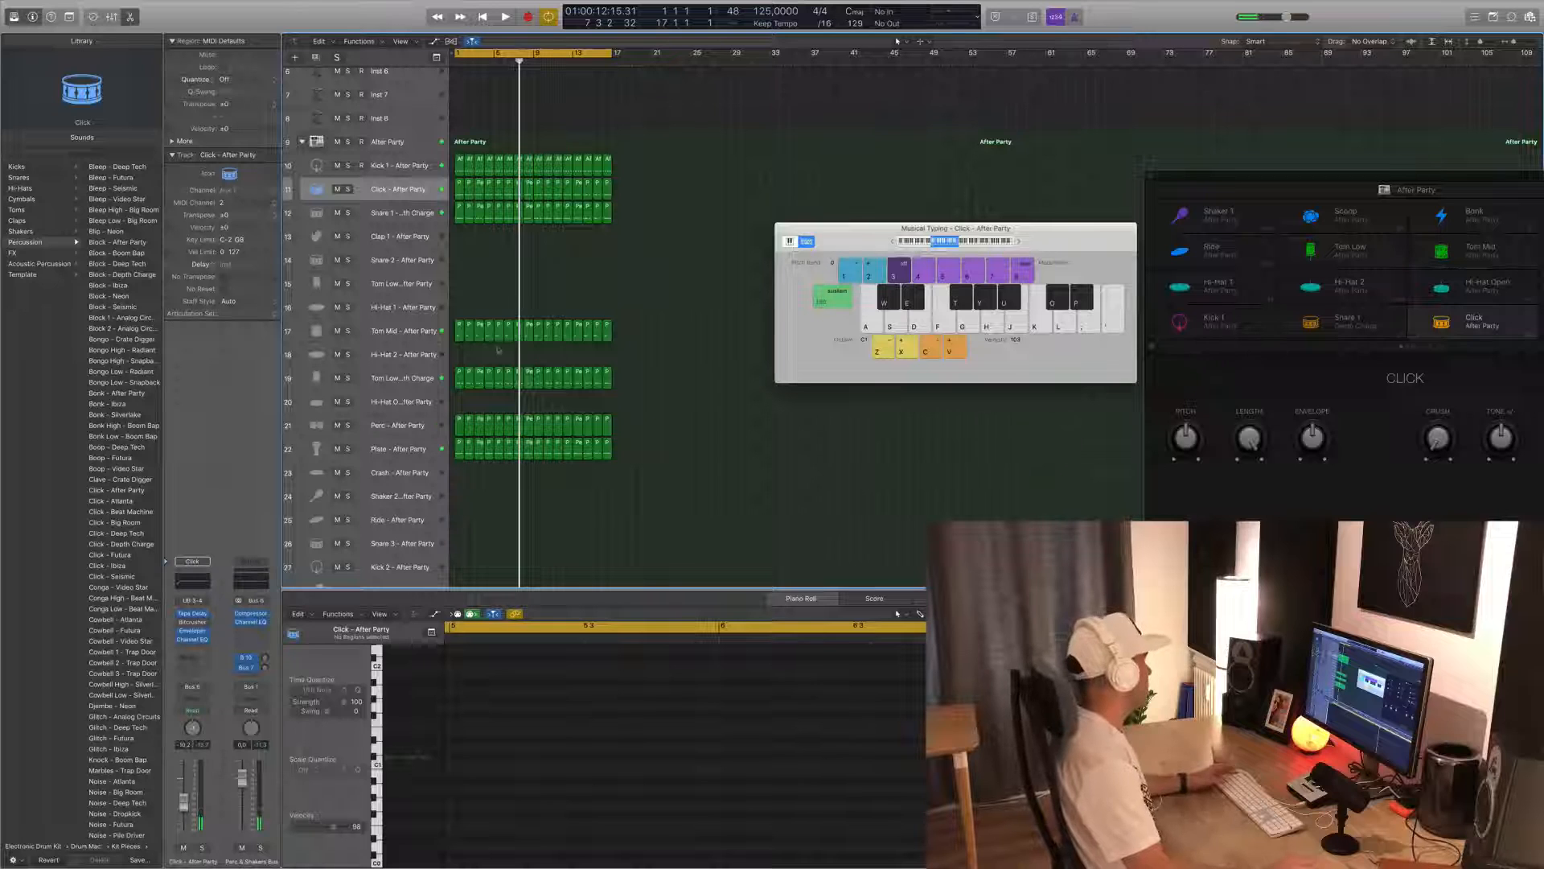
# - Copy the first Tom Low - Depth Charge region to bar 1 of the Tom Low - After Party track
pyautogui.press('Return')
pyautogui.click(460, 378)
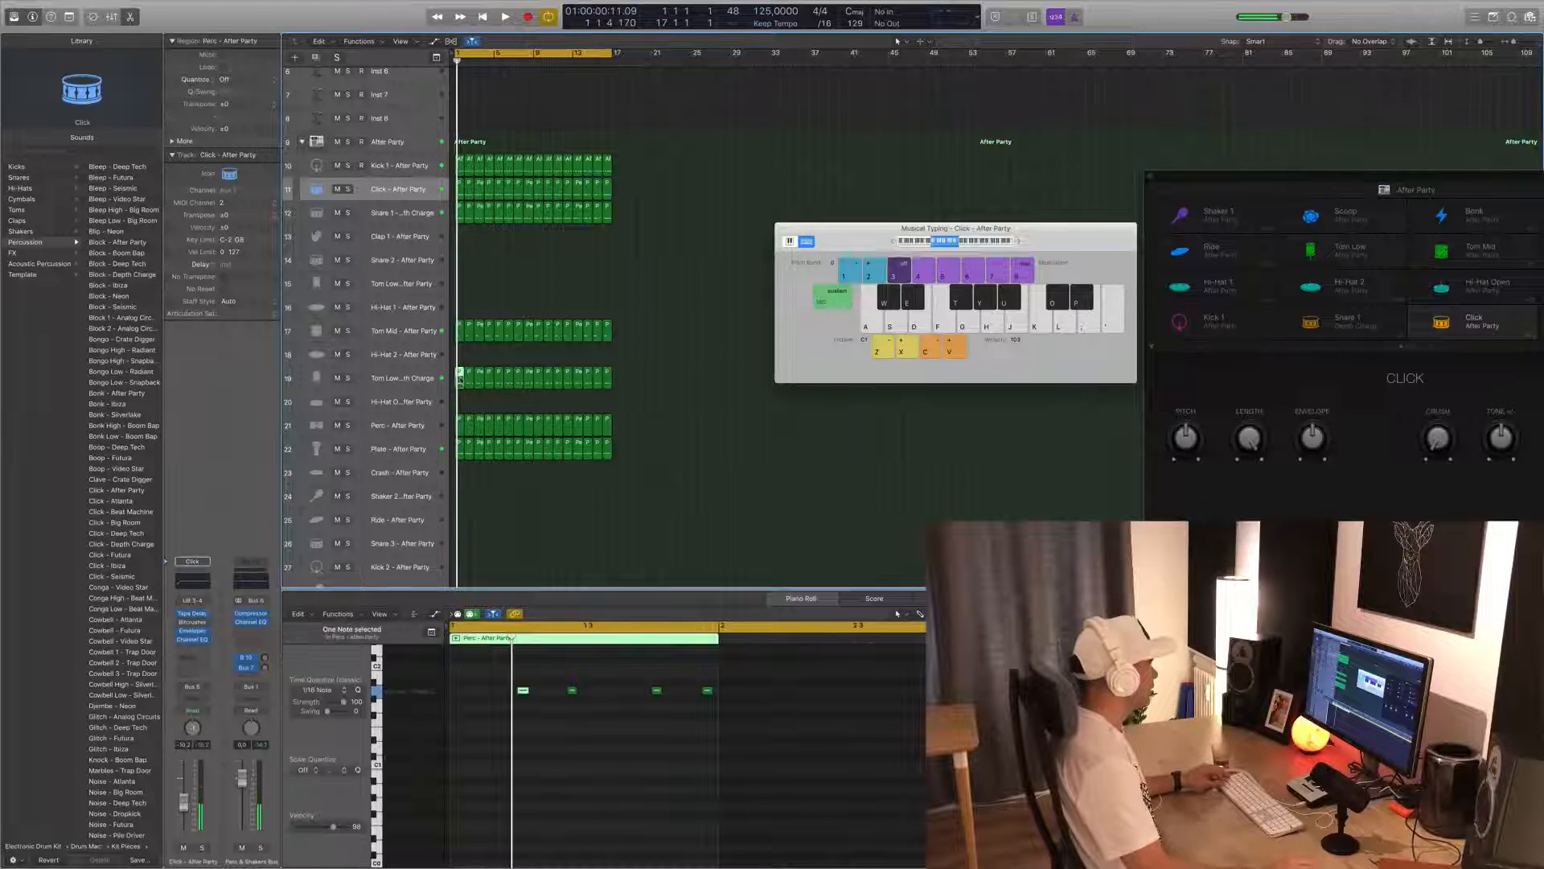
pyautogui.moveTo(460, 369); pyautogui.dragTo(465, 282)
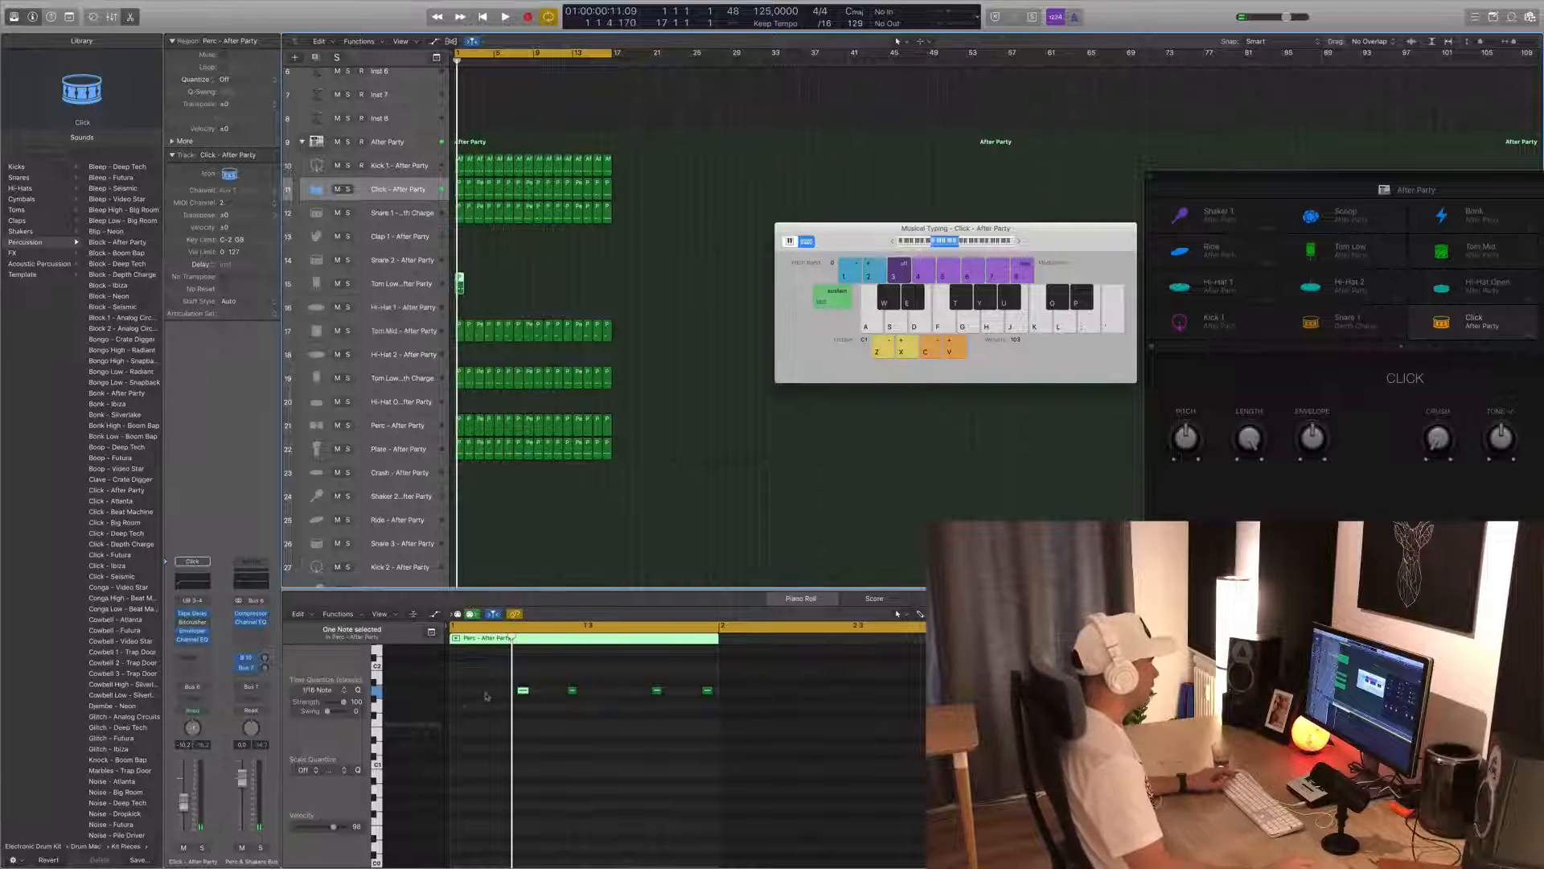
# - Move all four notes of the copied region down to Tom Low's pitch and play the loop
pyautogui.moveTo(515, 677); pyautogui.dragTo(898, 749)
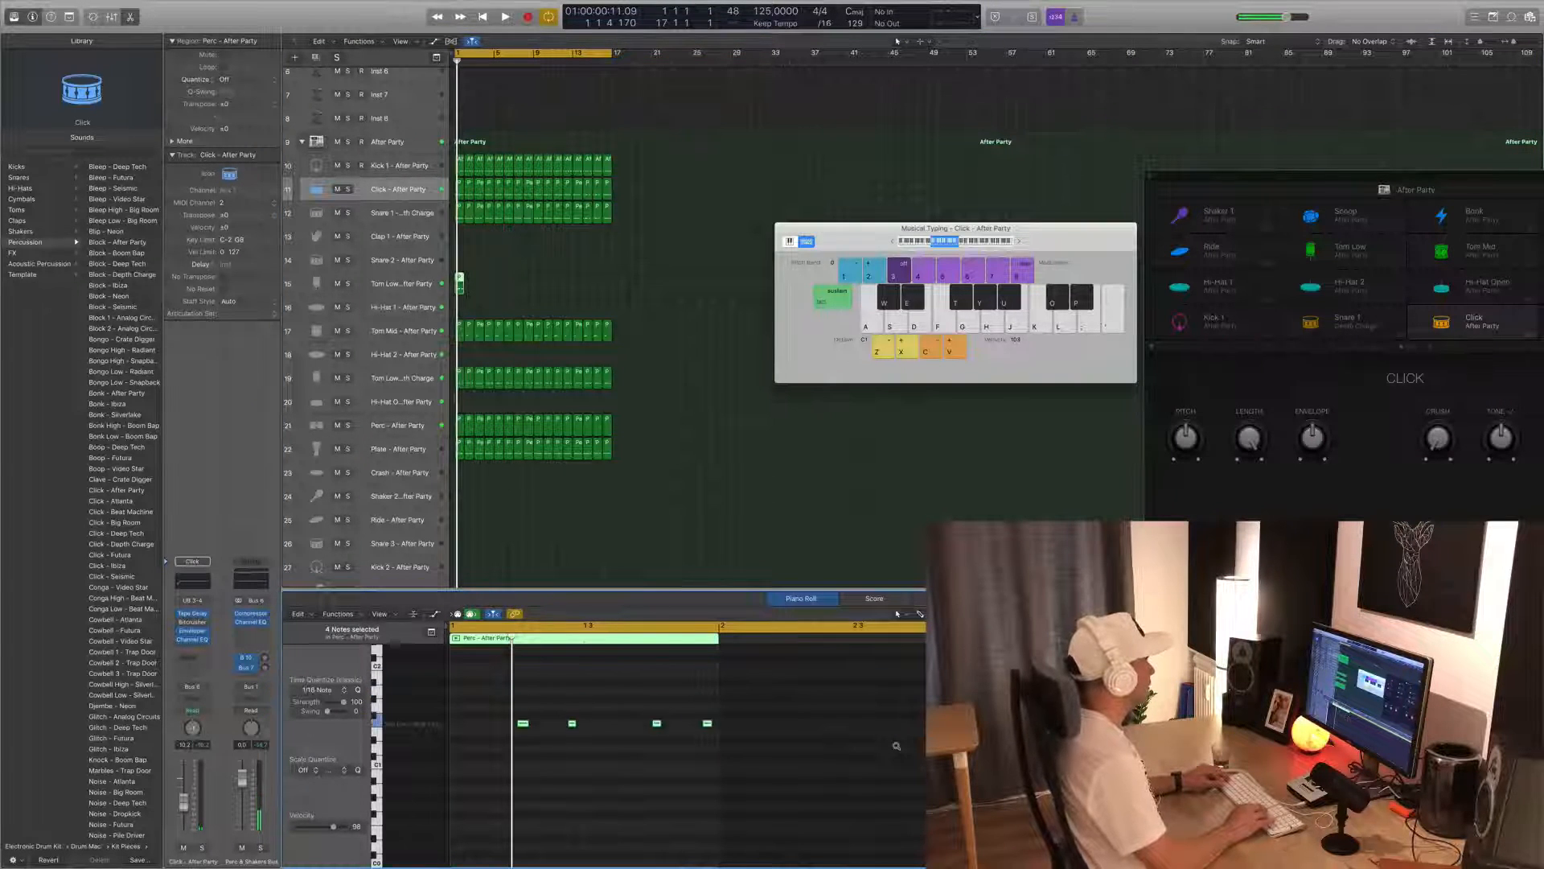
pyautogui.press('space')
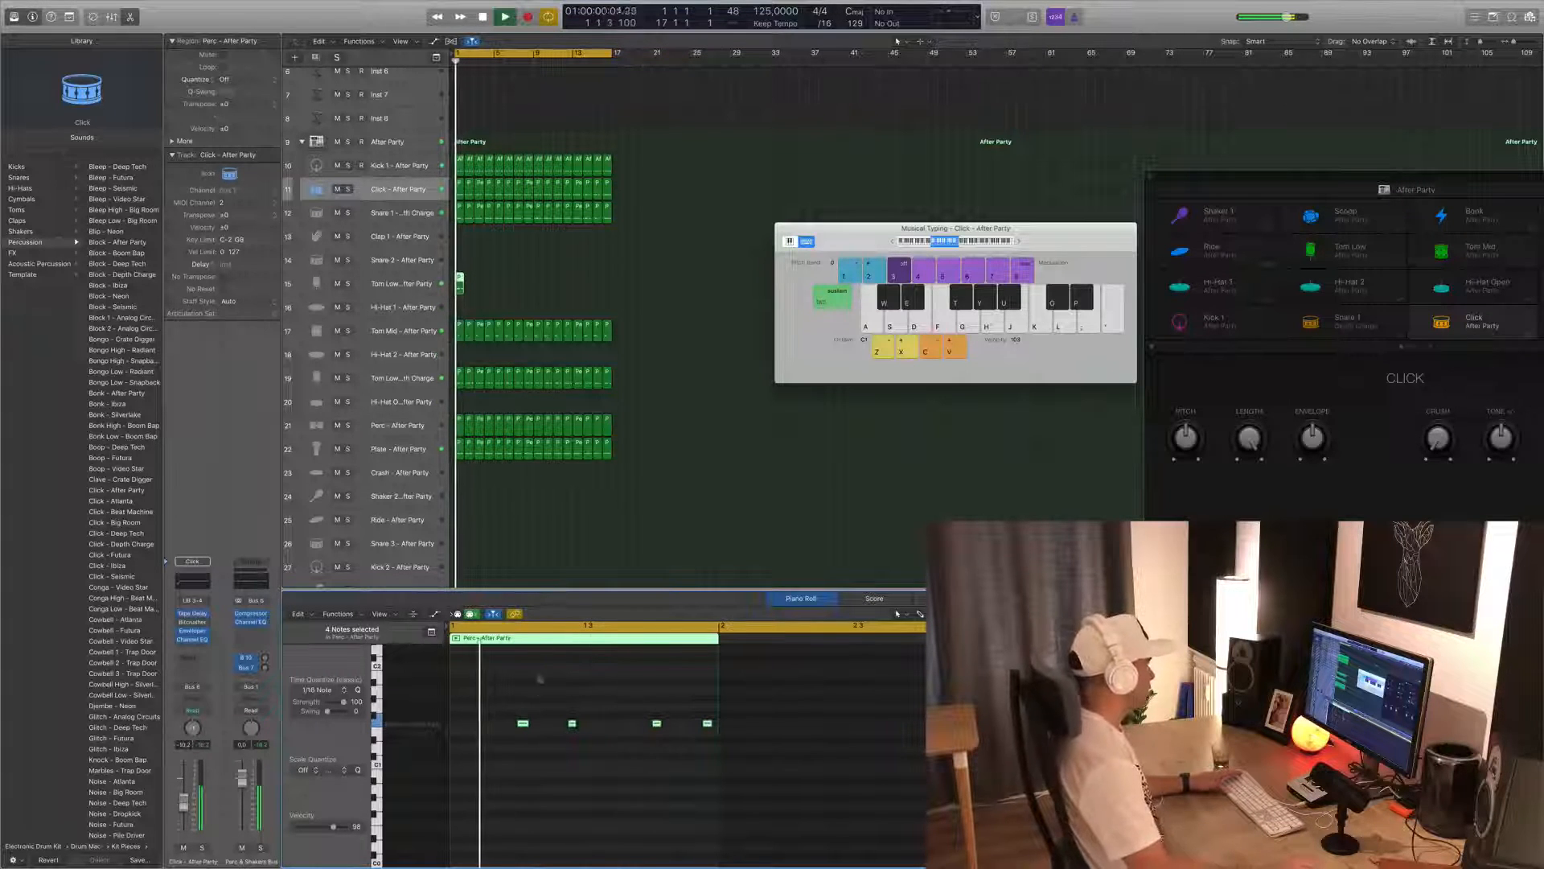
# - Shift the four Tom Low notes an eighth note earlier, replay the loop and select the Tom Low - After Party track
pyautogui.press('space')
pyautogui.moveTo(510, 701); pyautogui.dragTo(761, 754)
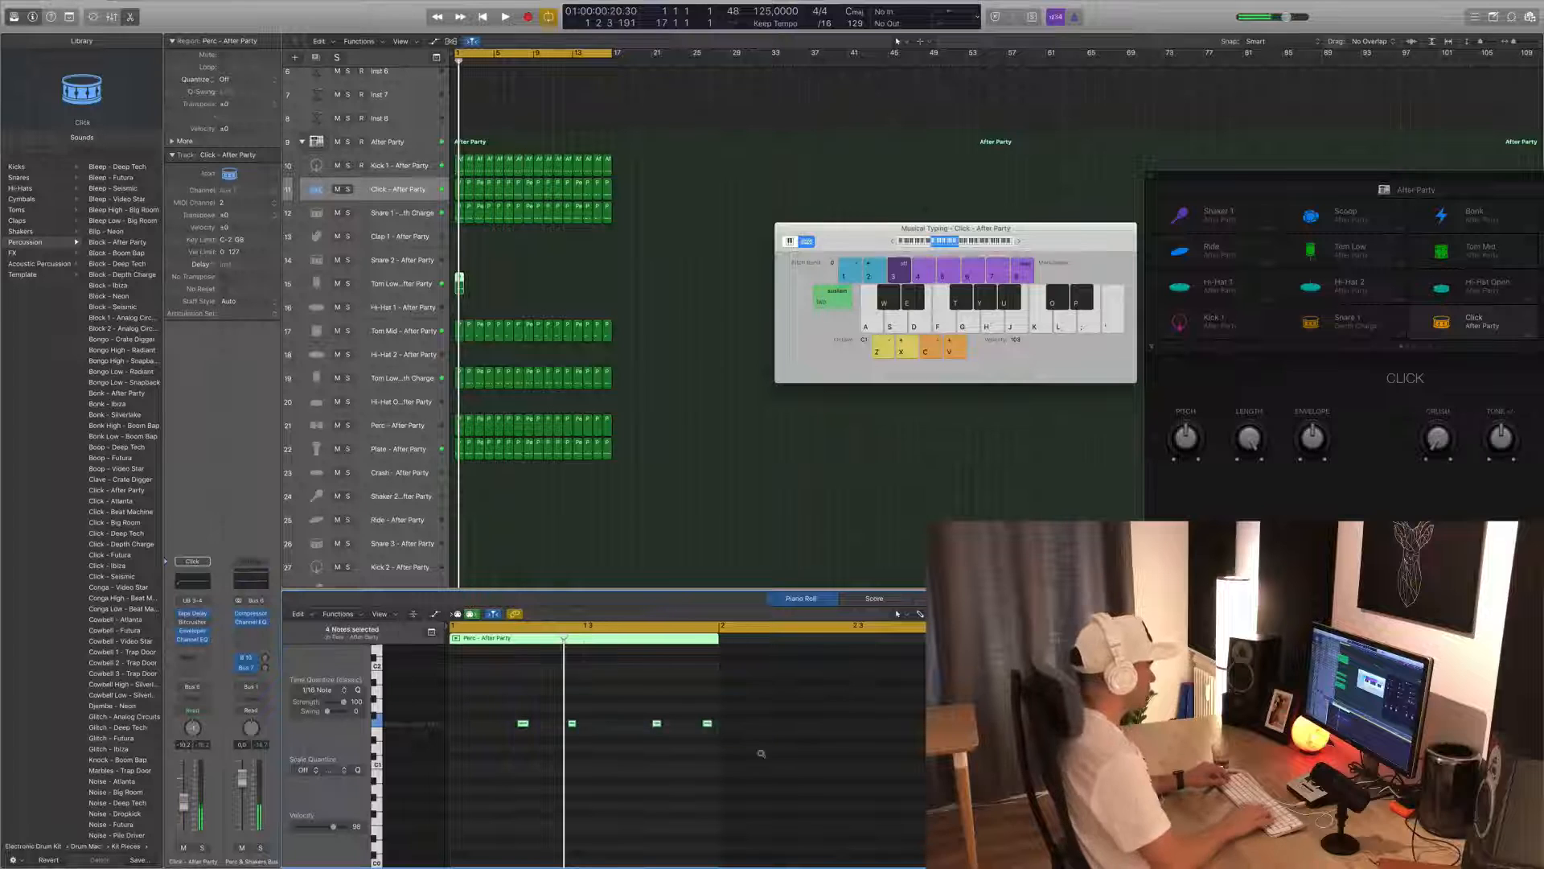
pyautogui.press('space')
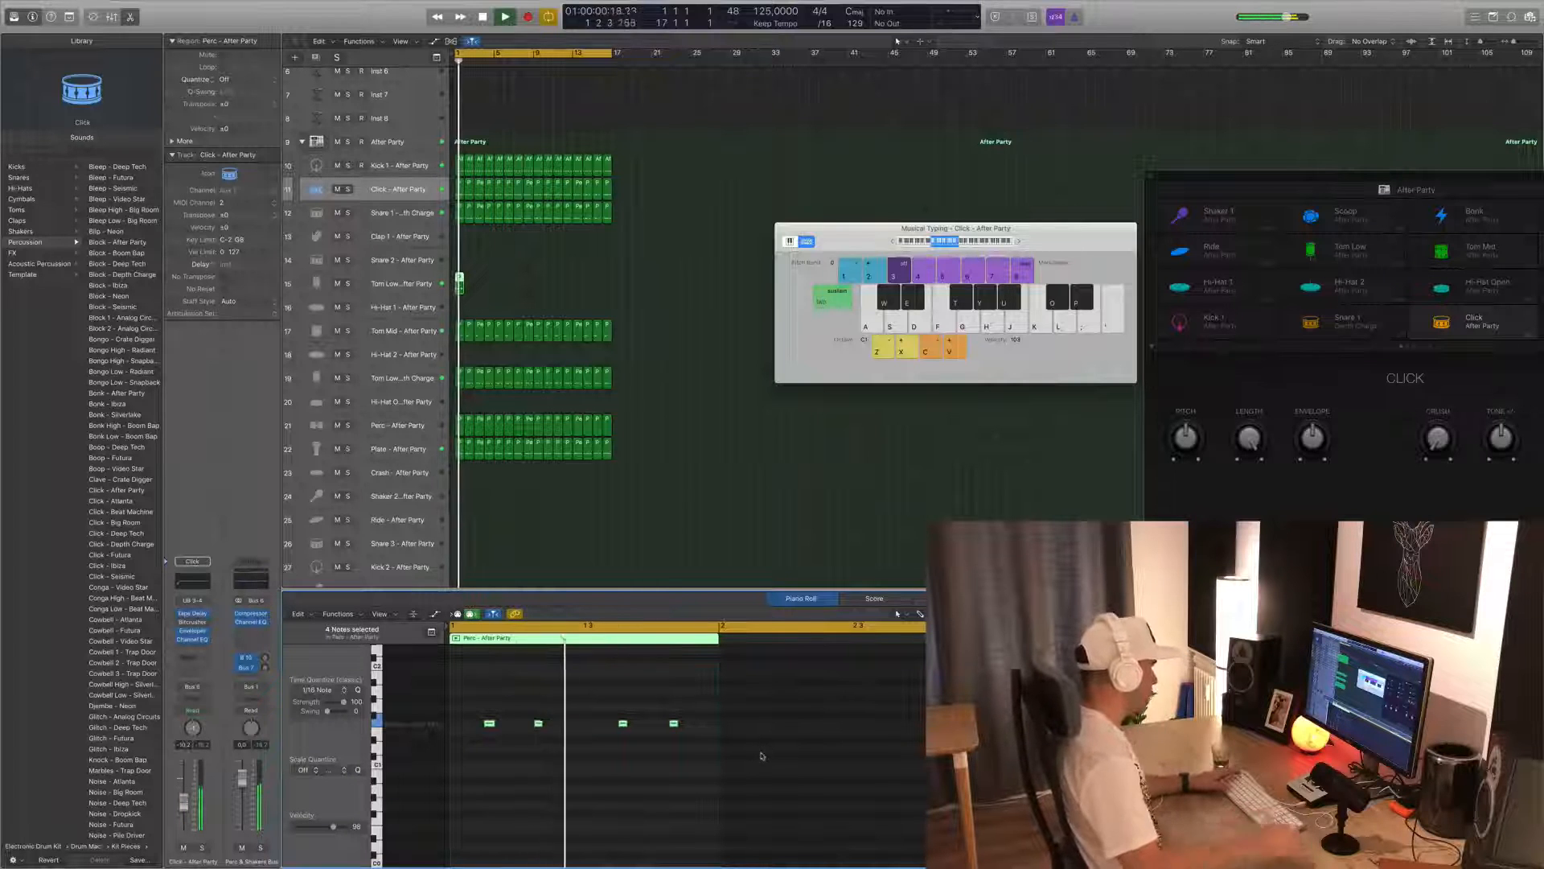
pyautogui.click(383, 286)
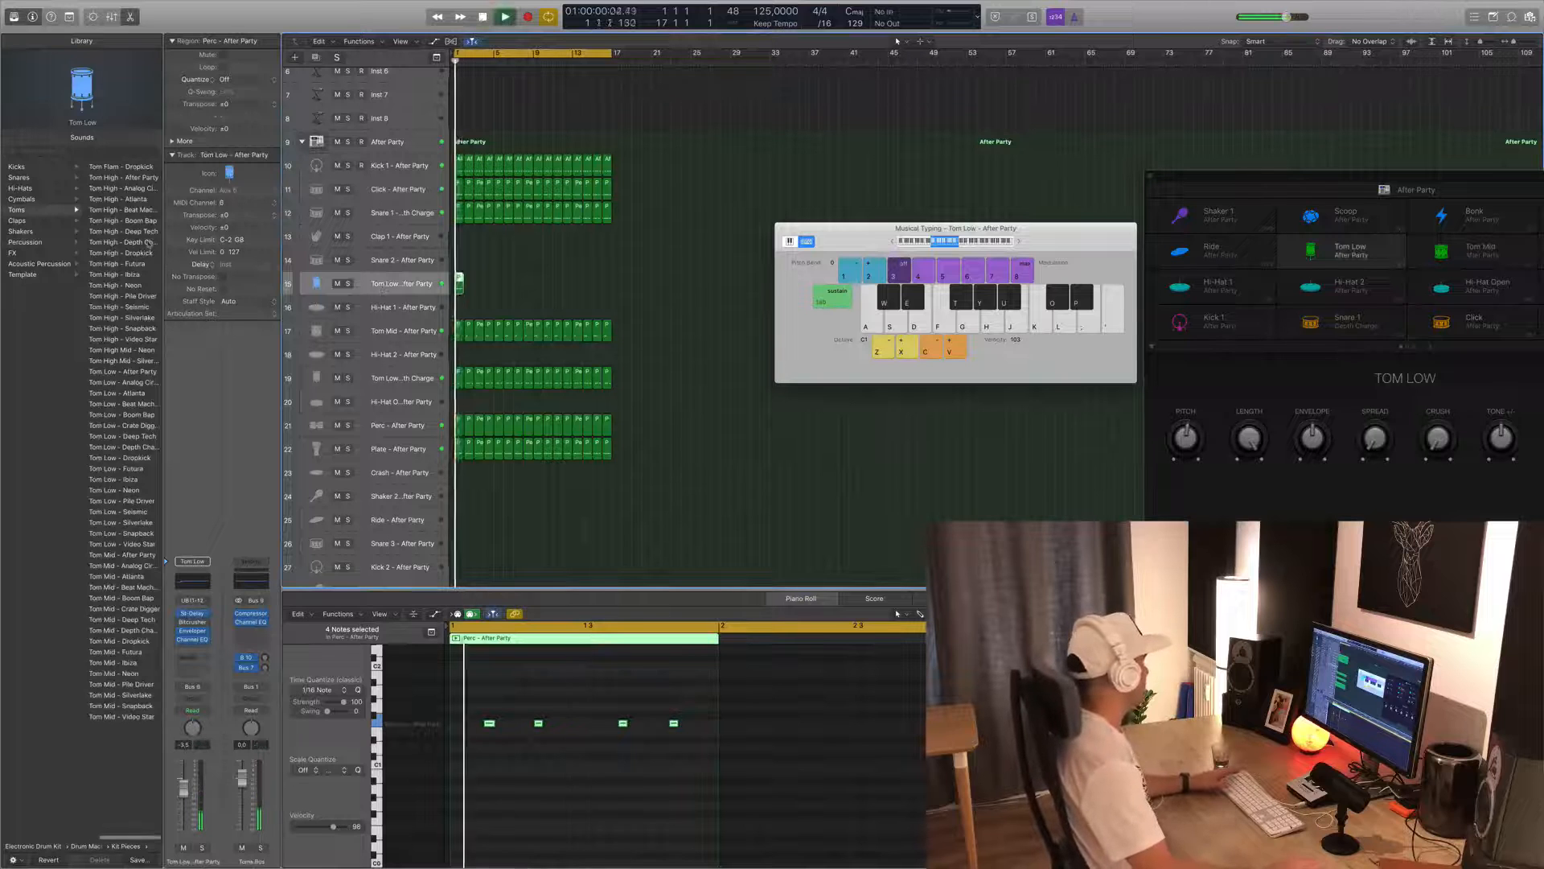
# - Audition Tom Mid sounds from Video Star up to Depth Charge on the Tom Low - After Party track during playback
pyautogui.press('space')
pyautogui.click(120, 719)
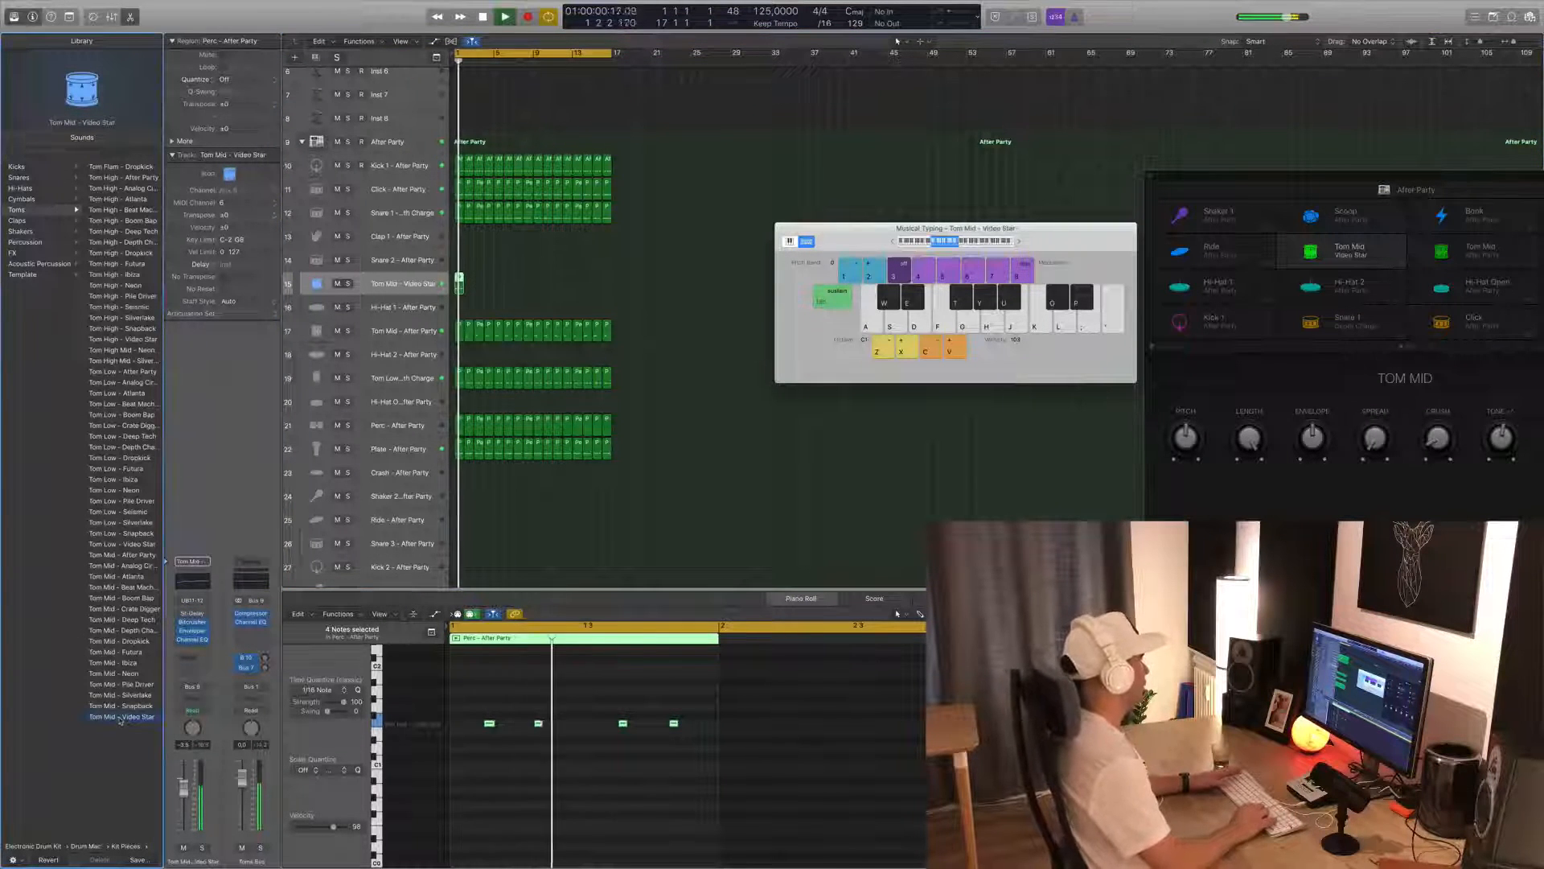
pyautogui.press('Up')
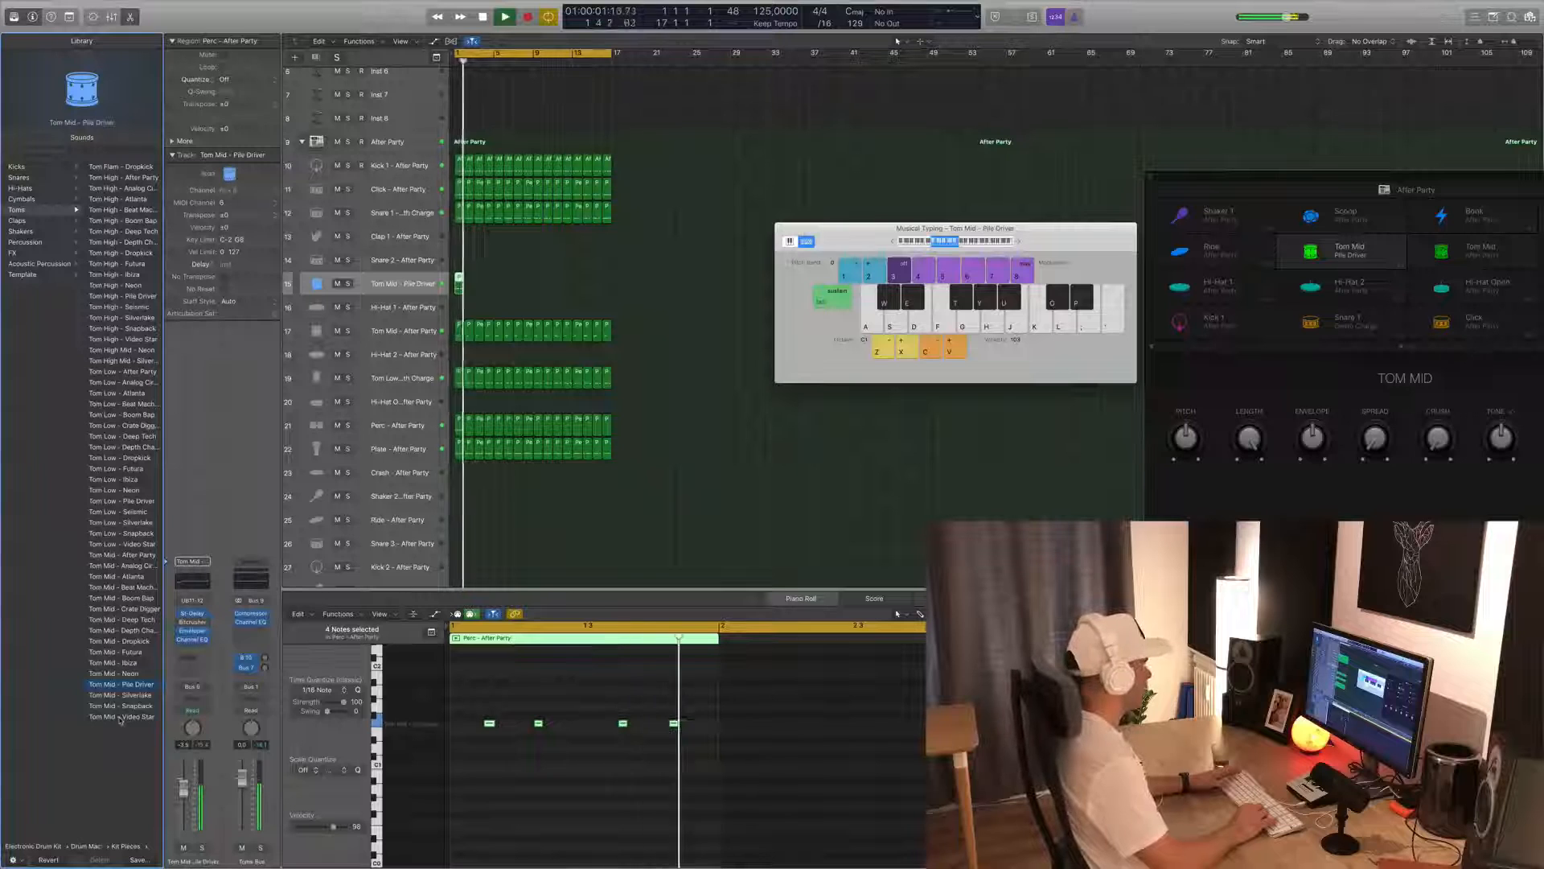
pyautogui.press('space')
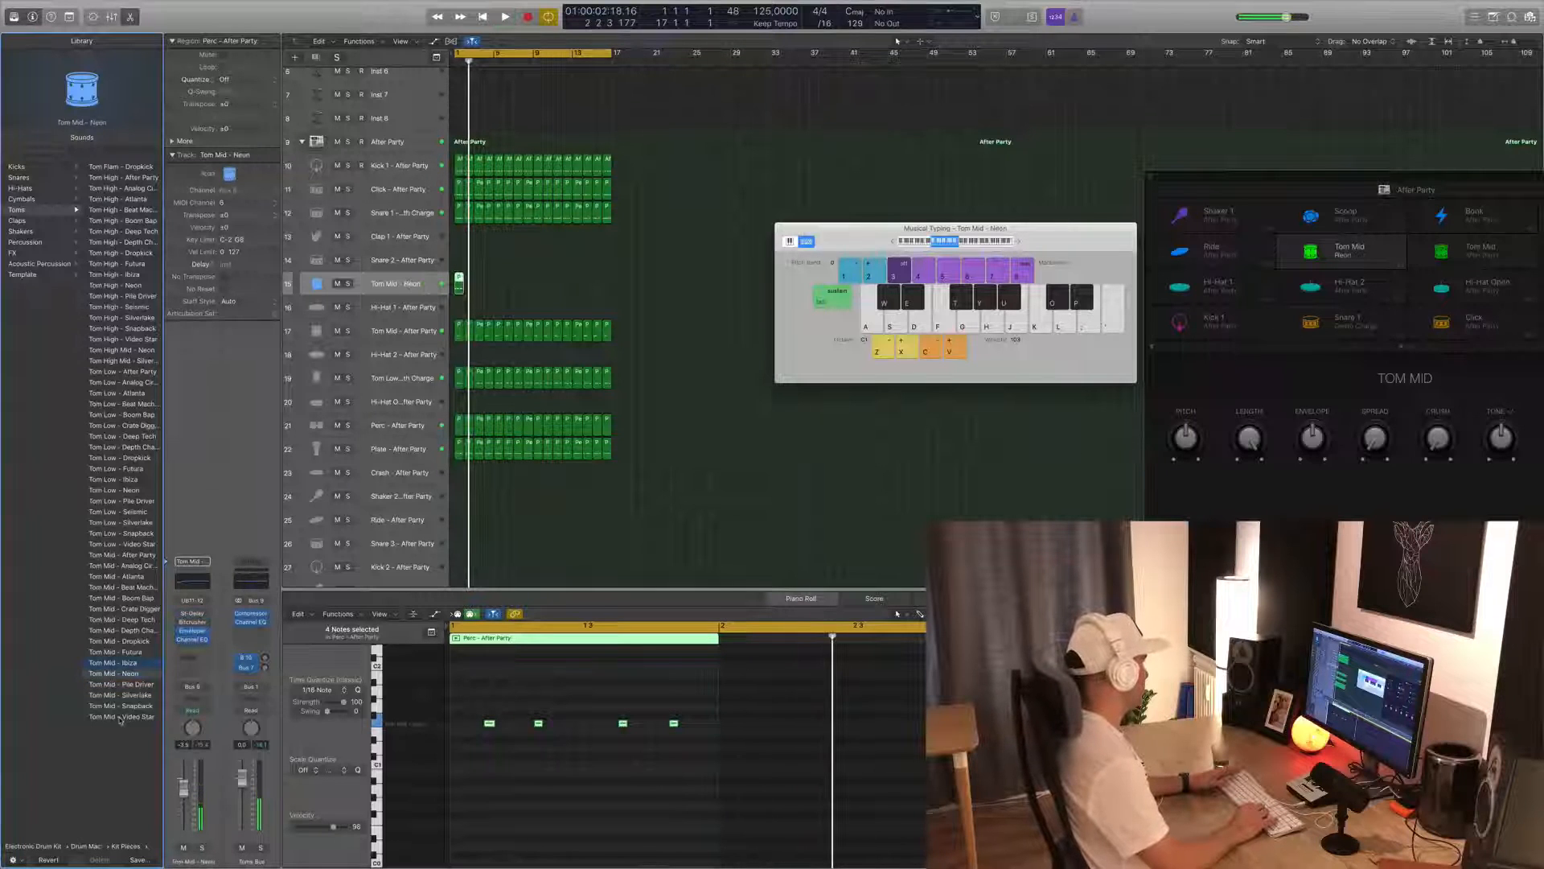
pyautogui.press('space')
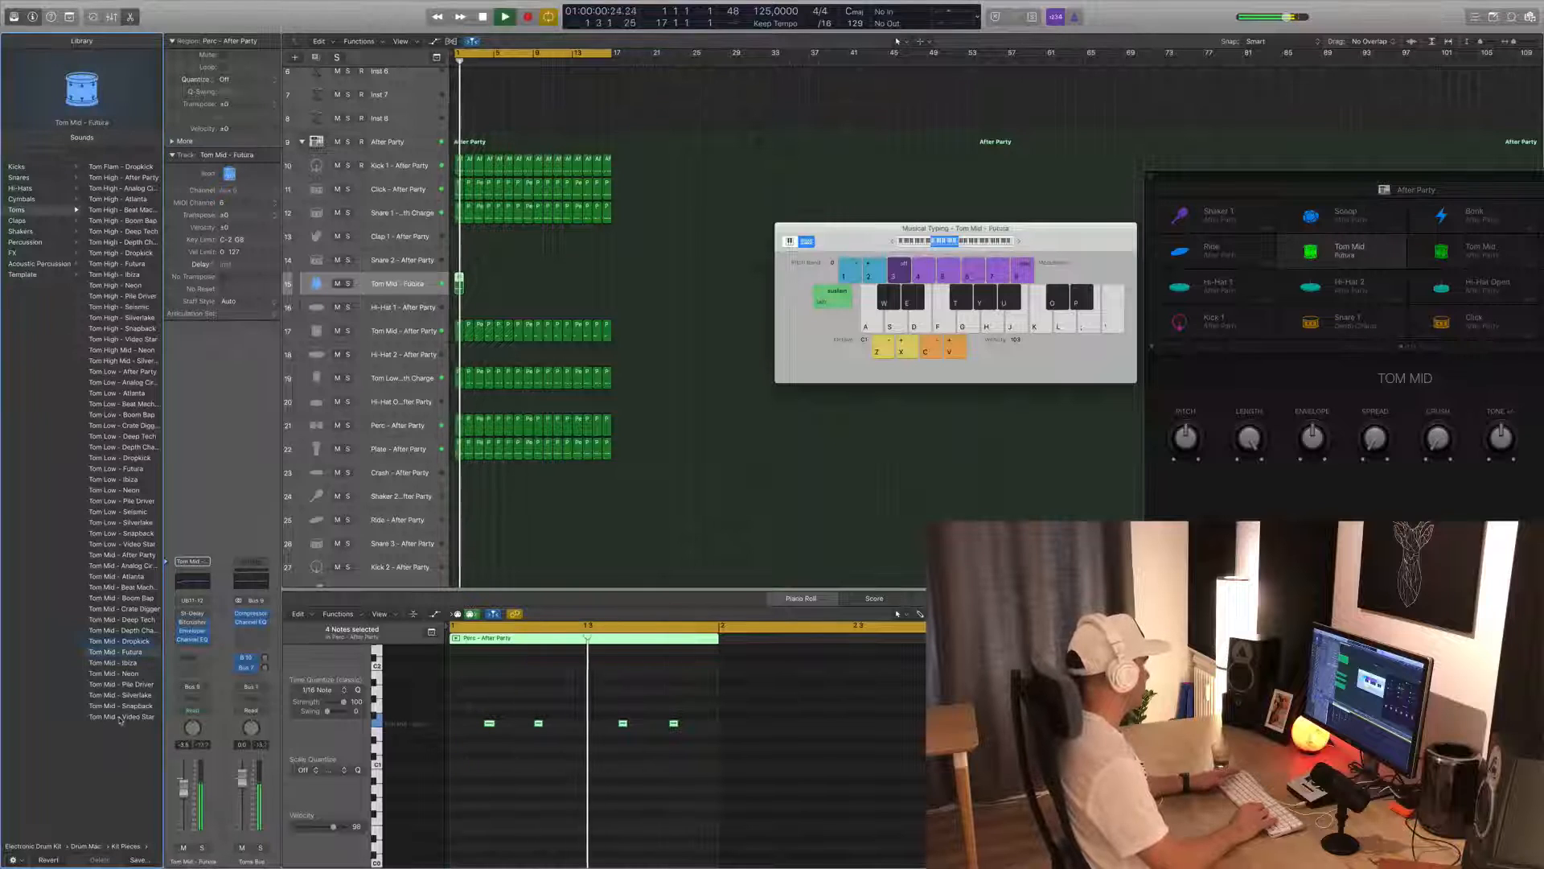
pyautogui.press('space')
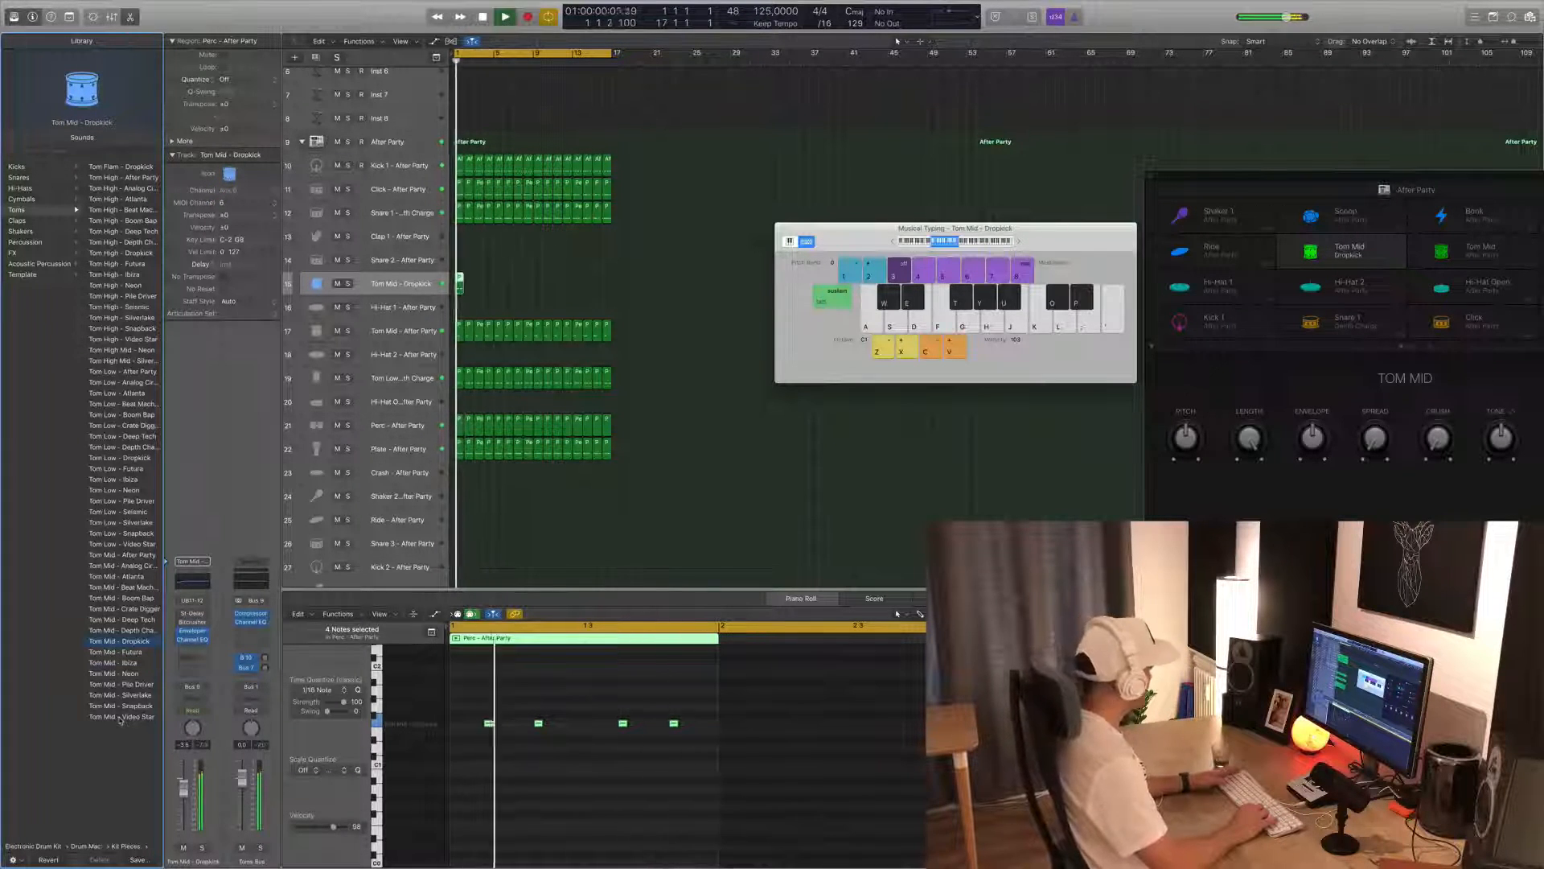
pyautogui.press('space')
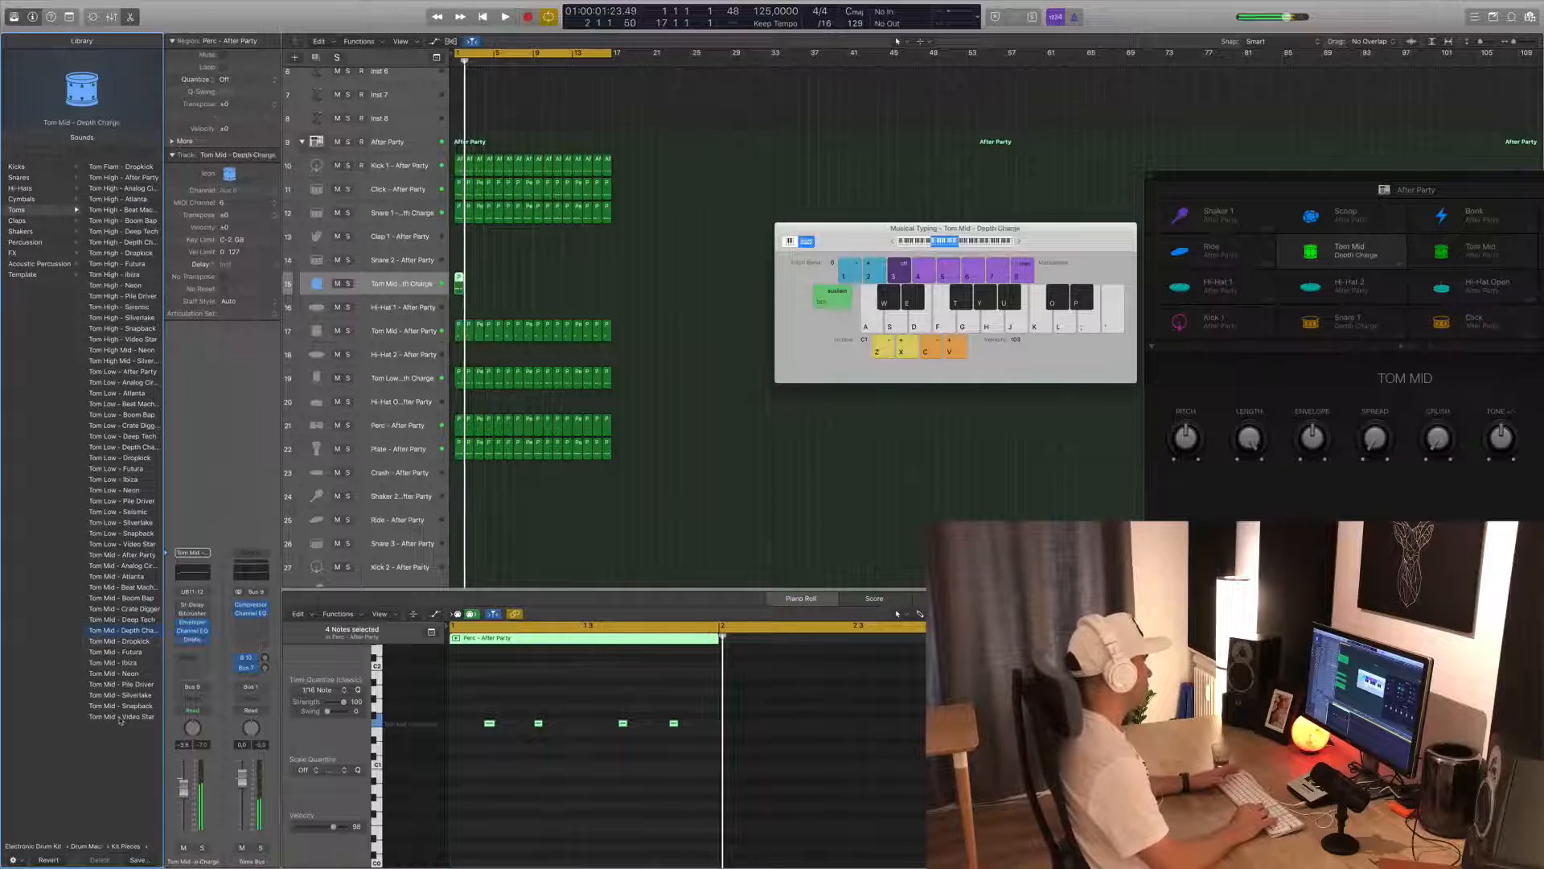
# - Repeat the Tom Mid - Depth Charge region through bar 16 and change the track's sound to Tom Mid - Crate Digger during playback
pyautogui.scroll(-1, 478, 291)
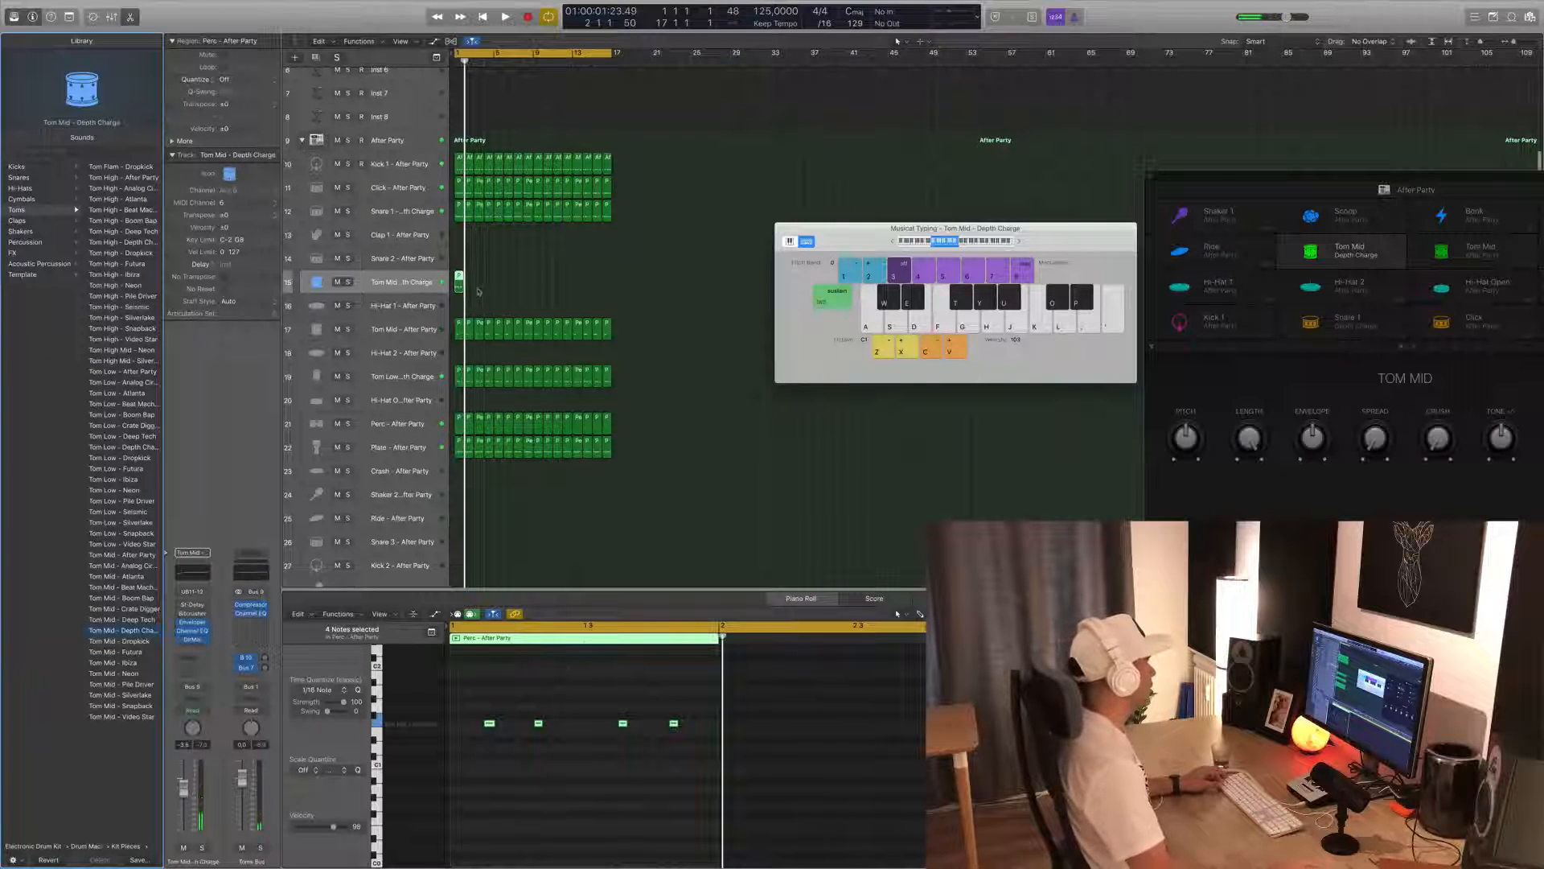
pyautogui.moveTo(459, 286); pyautogui.dragTo(541, 286)
pyautogui.press('space')
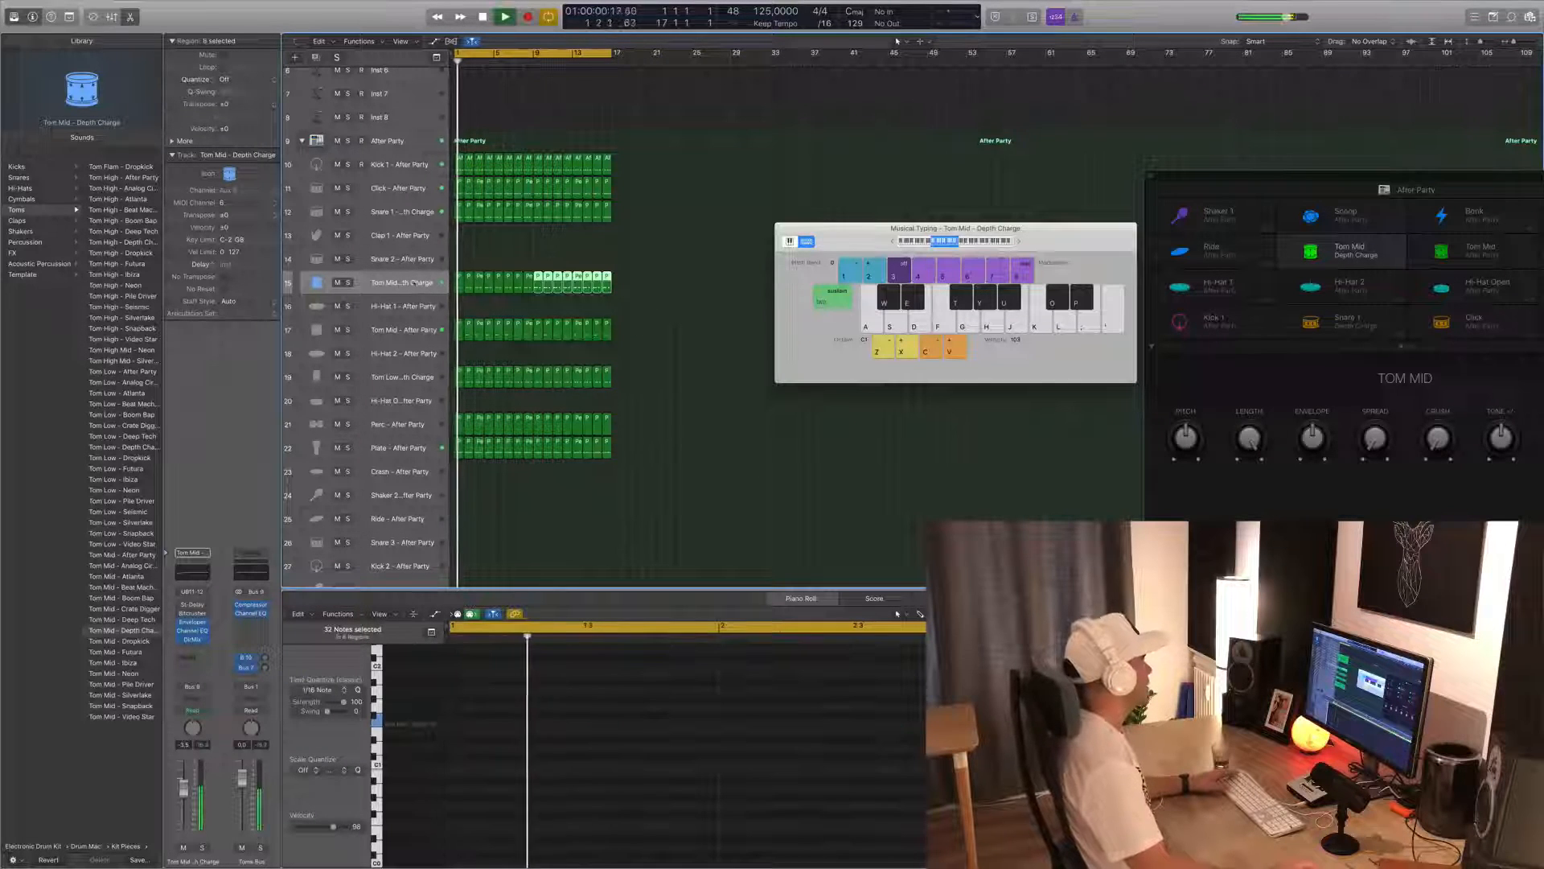
pyautogui.click(123, 620)
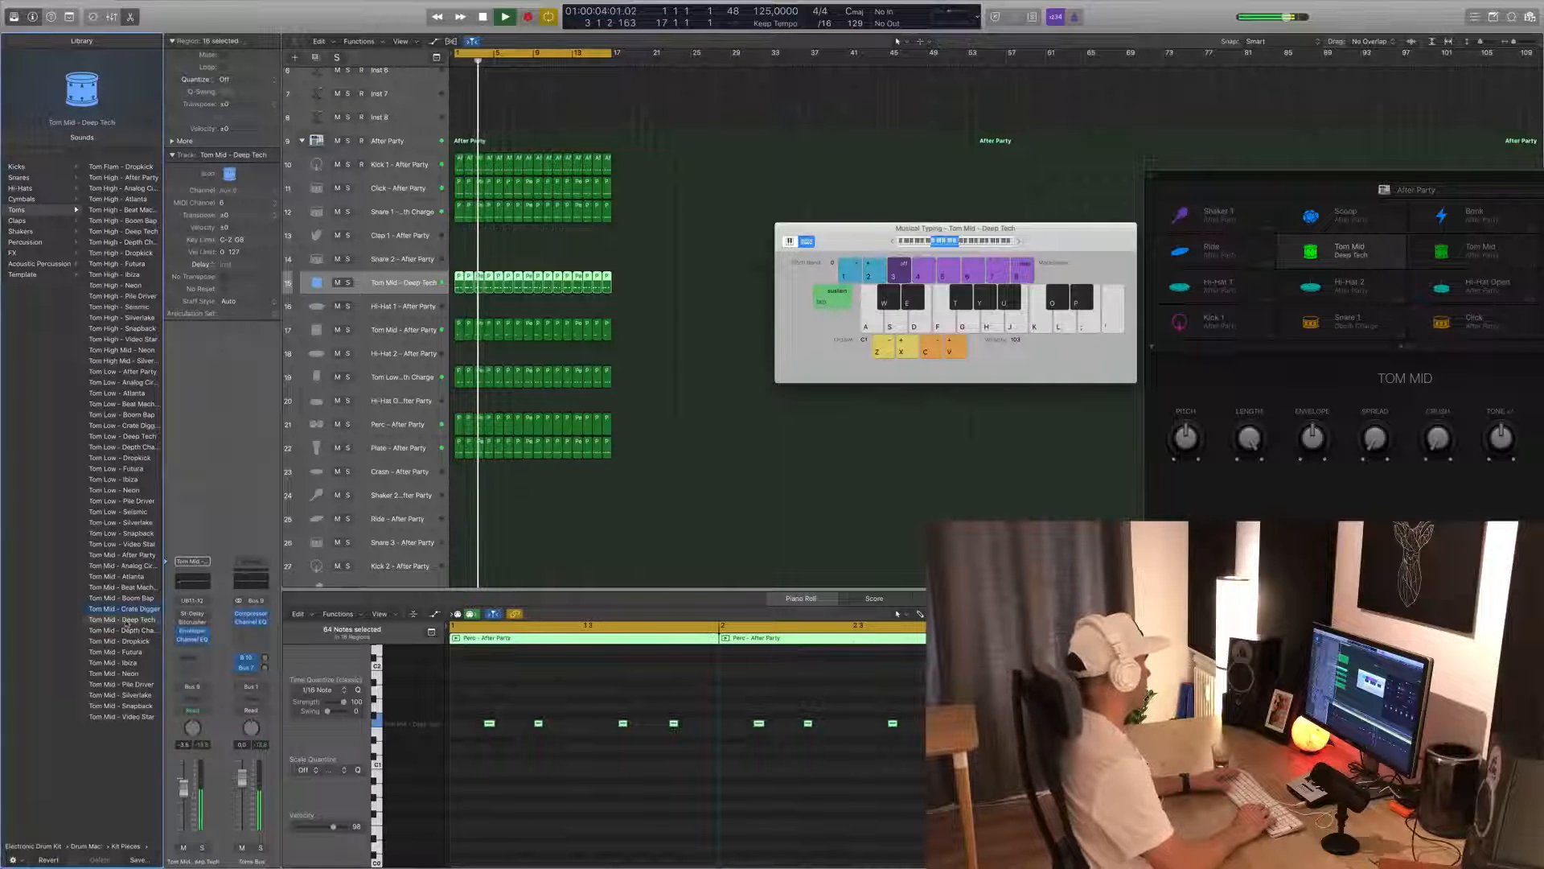
pyautogui.press('Up')
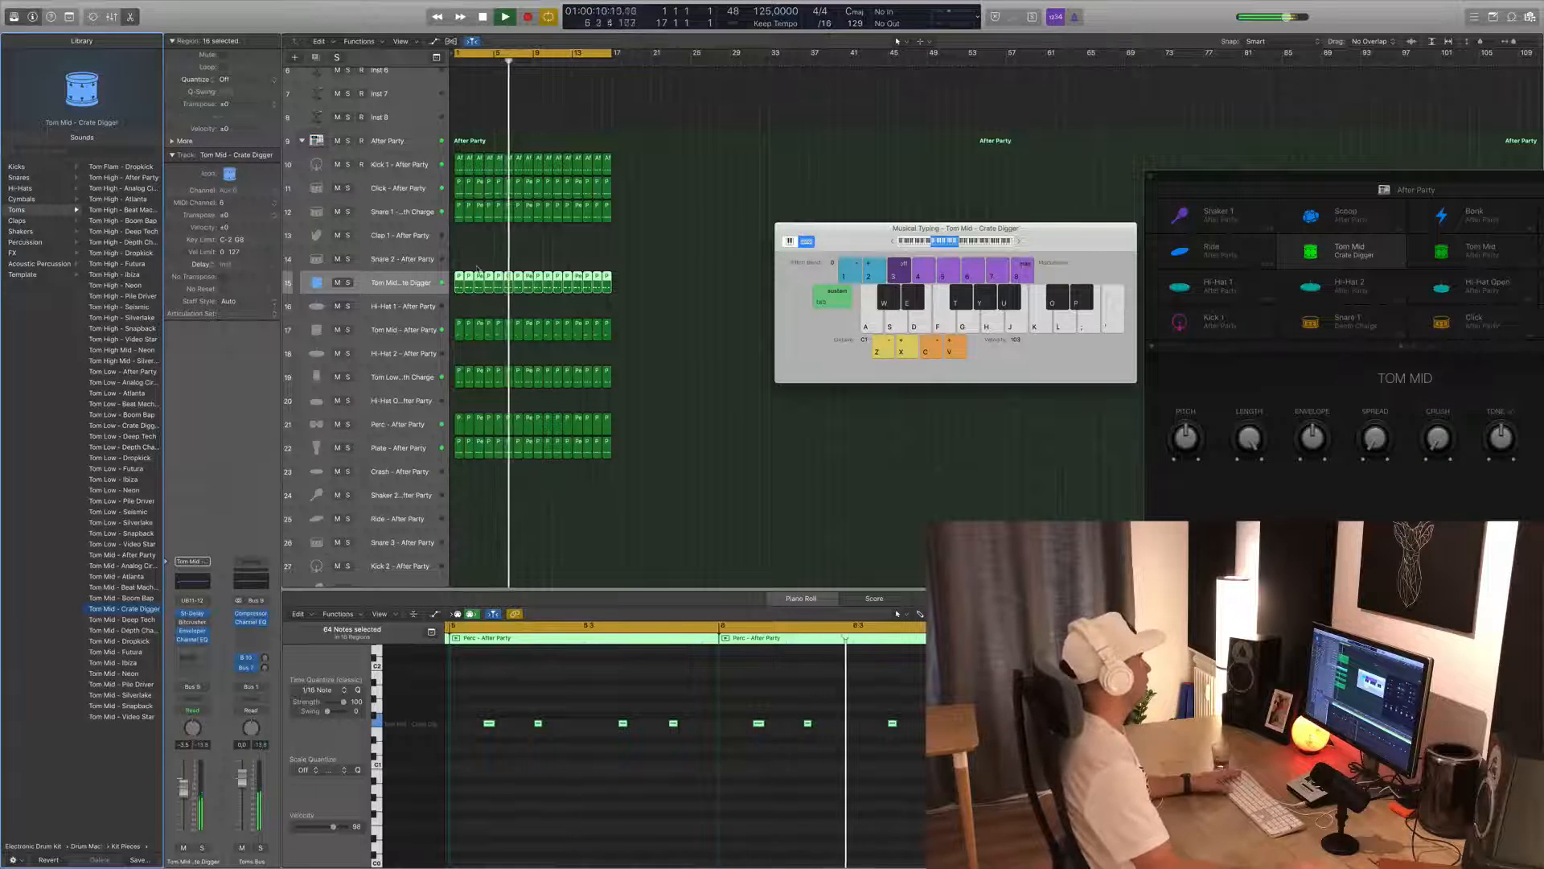
# - Replay the loop from the start while checking the Click track's Tape Delay output mix, and close the delay window
pyautogui.click(398, 188)
pyautogui.press('Return')
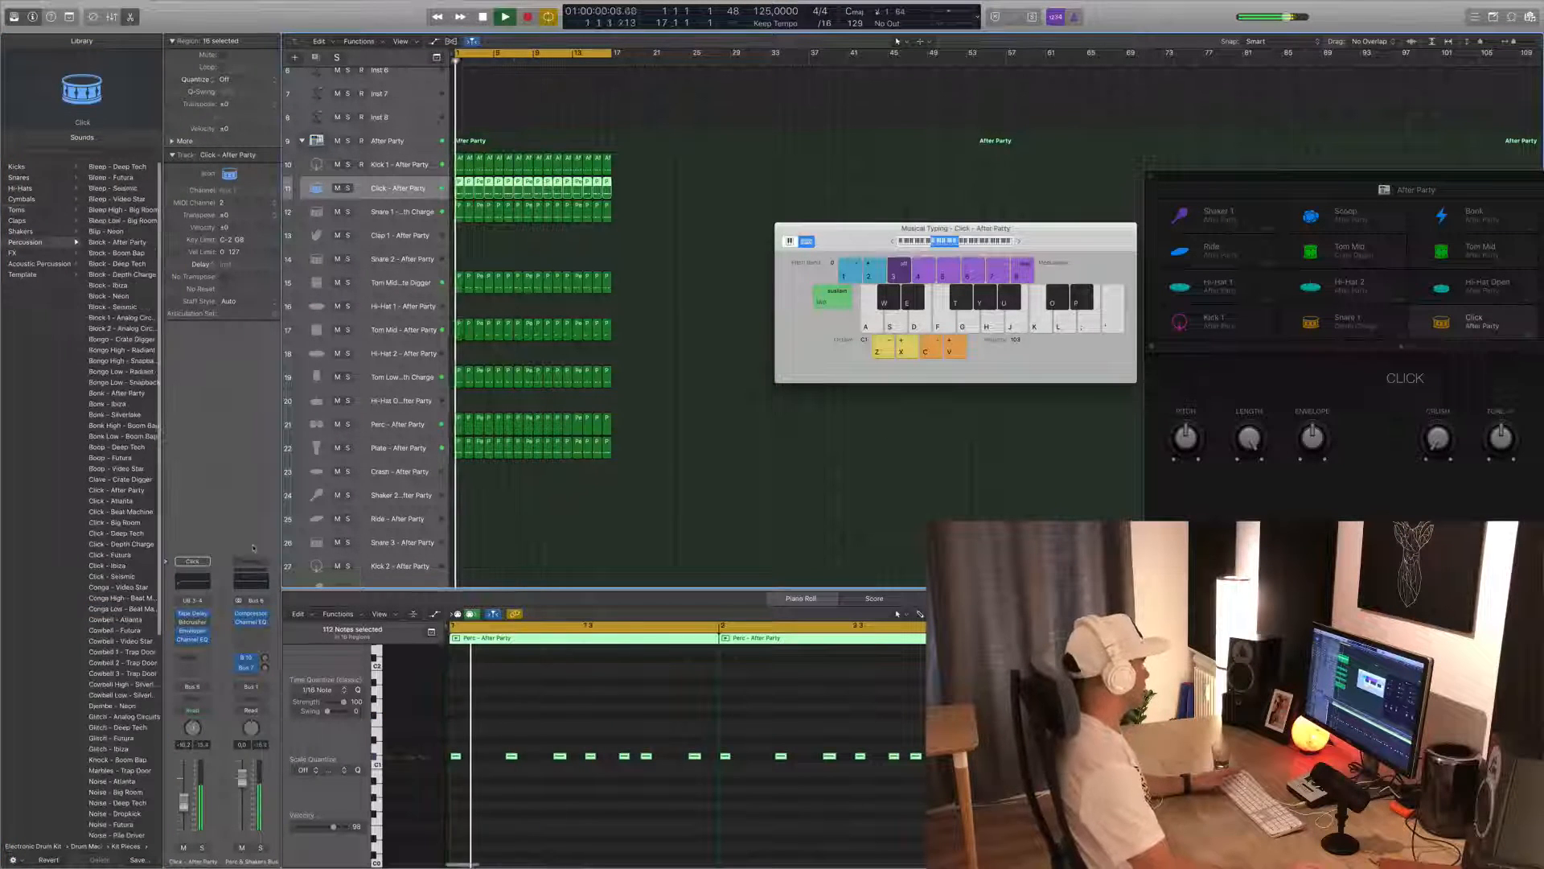
pyautogui.click(193, 613)
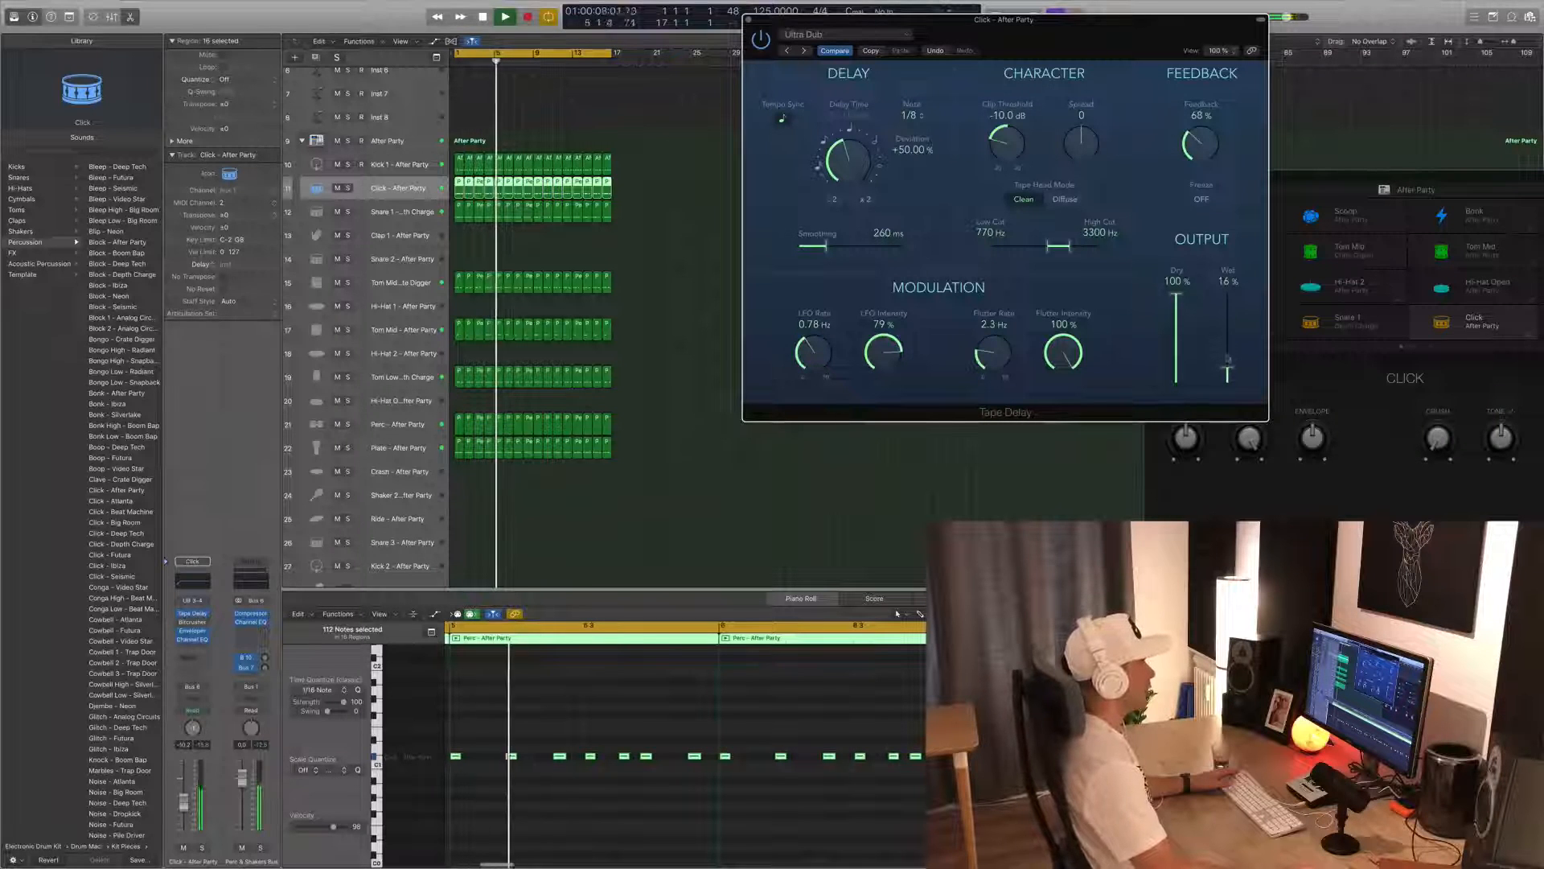
pyautogui.click(748, 20)
# - Solo the Tom Mid - Crate Digger track to hear it alone, and return to the full mix
pyautogui.click(395, 286)
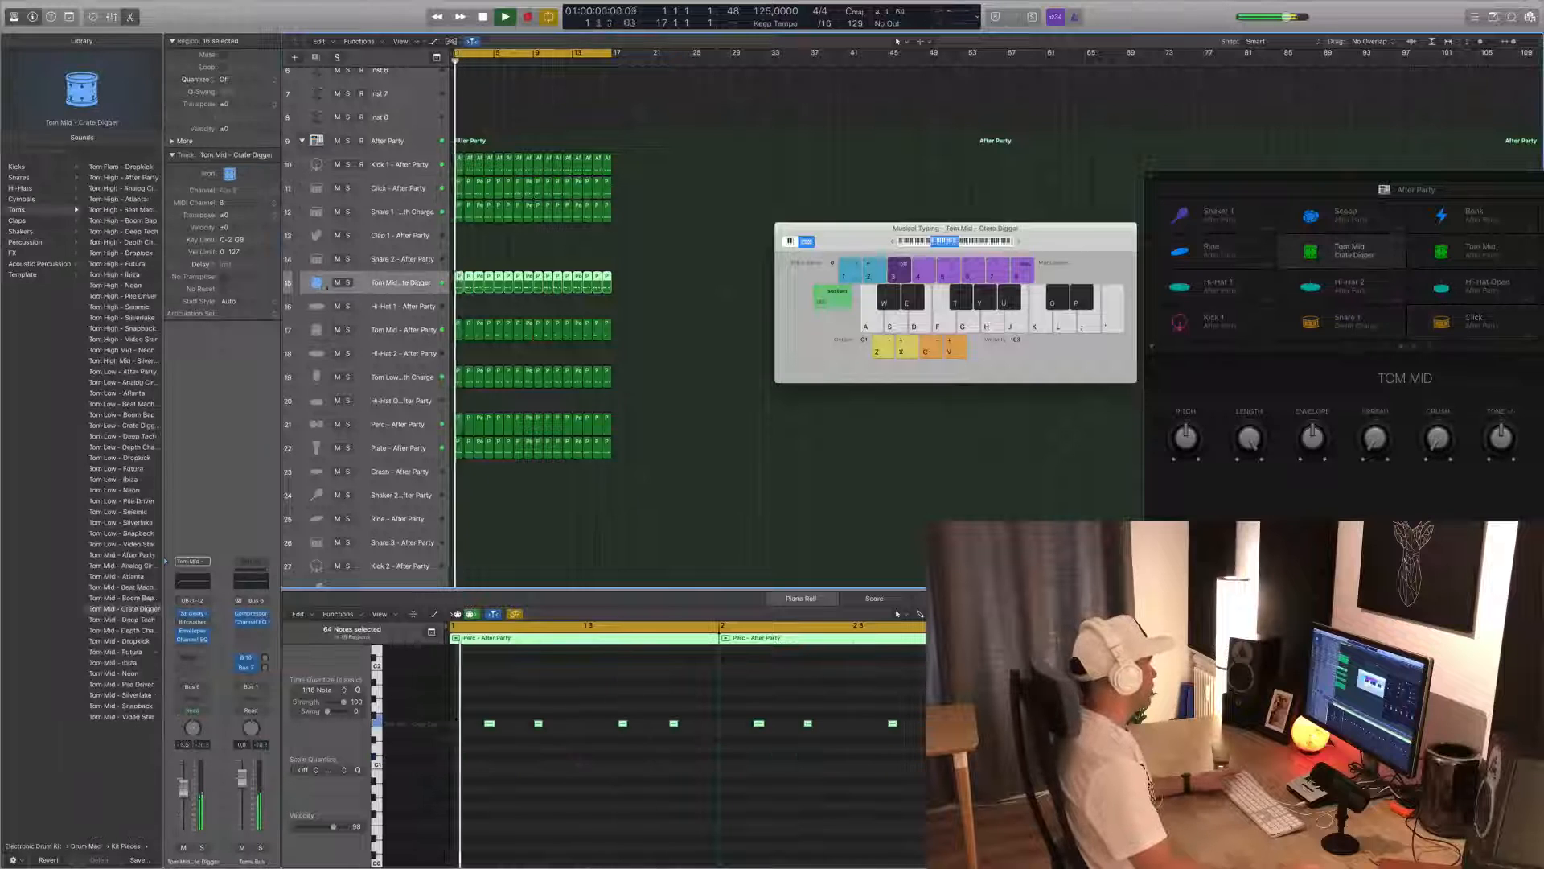
pyautogui.click(348, 283)
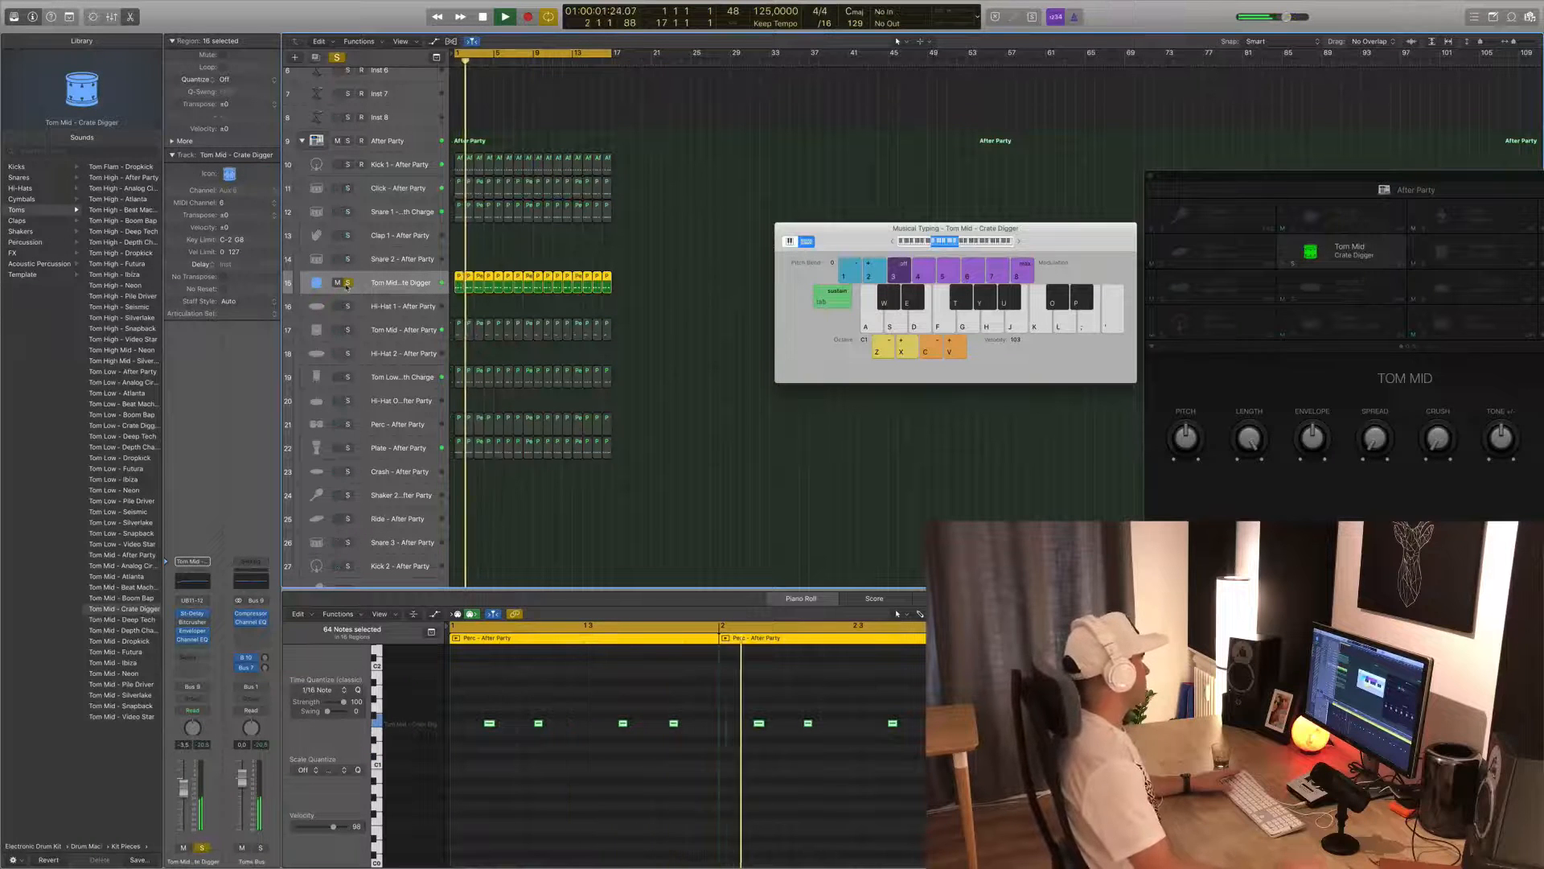
pyautogui.click(348, 283)
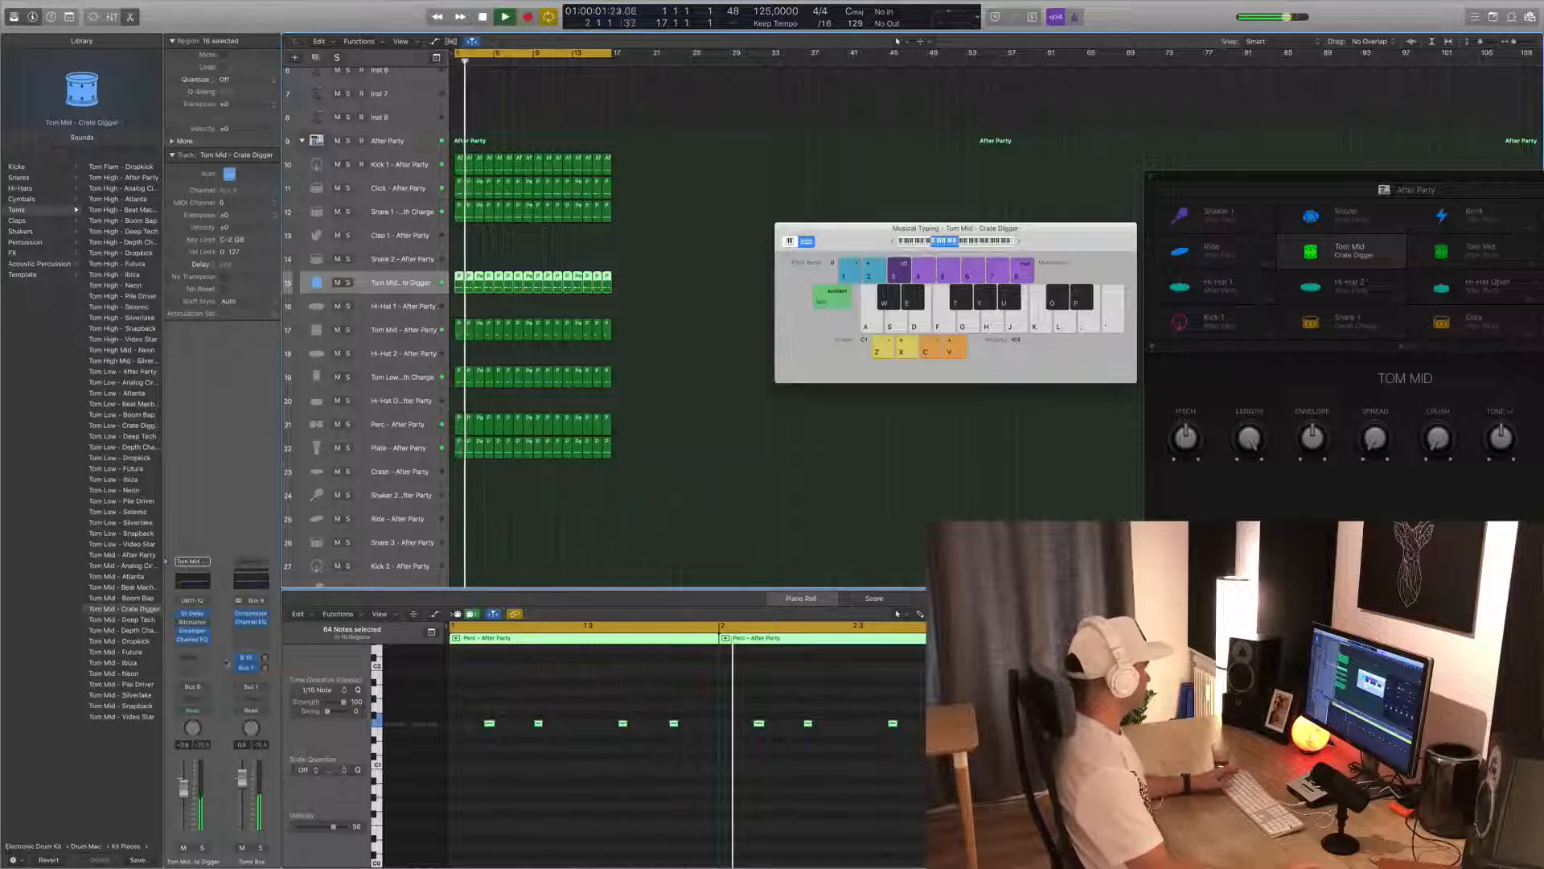
# - Set Tom Mid - Crate Digger's Stereo Delay output mix to 100% left and right, and lower the track's volume slightly
pyautogui.click(194, 615)
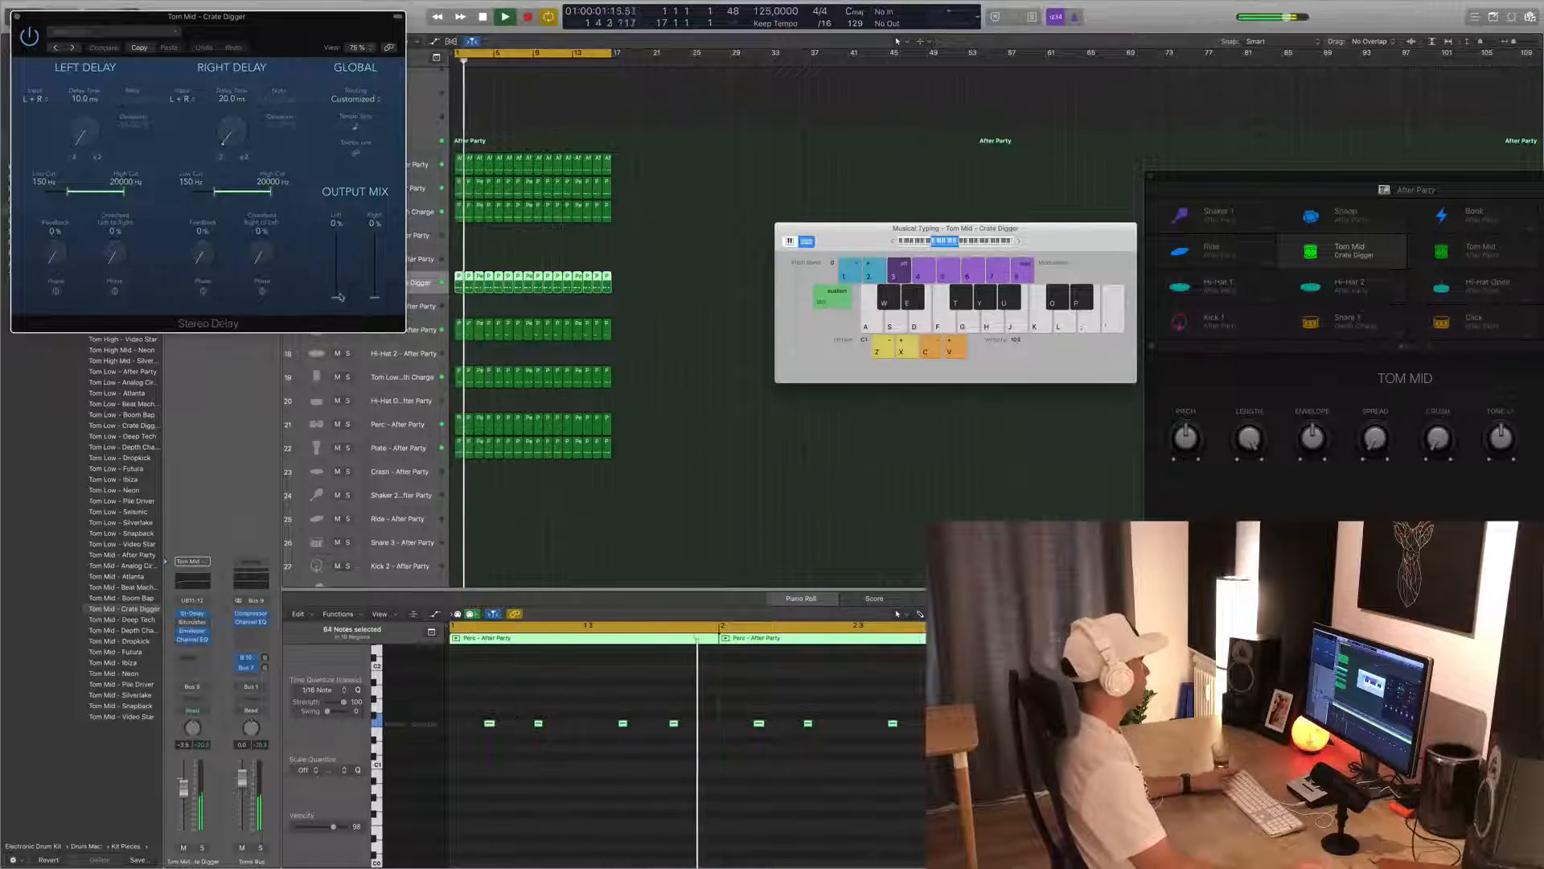
pyautogui.moveTo(340, 297); pyautogui.dragTo(382, 277)
pyautogui.moveTo(213, 16); pyautogui.dragTo(917, 159)
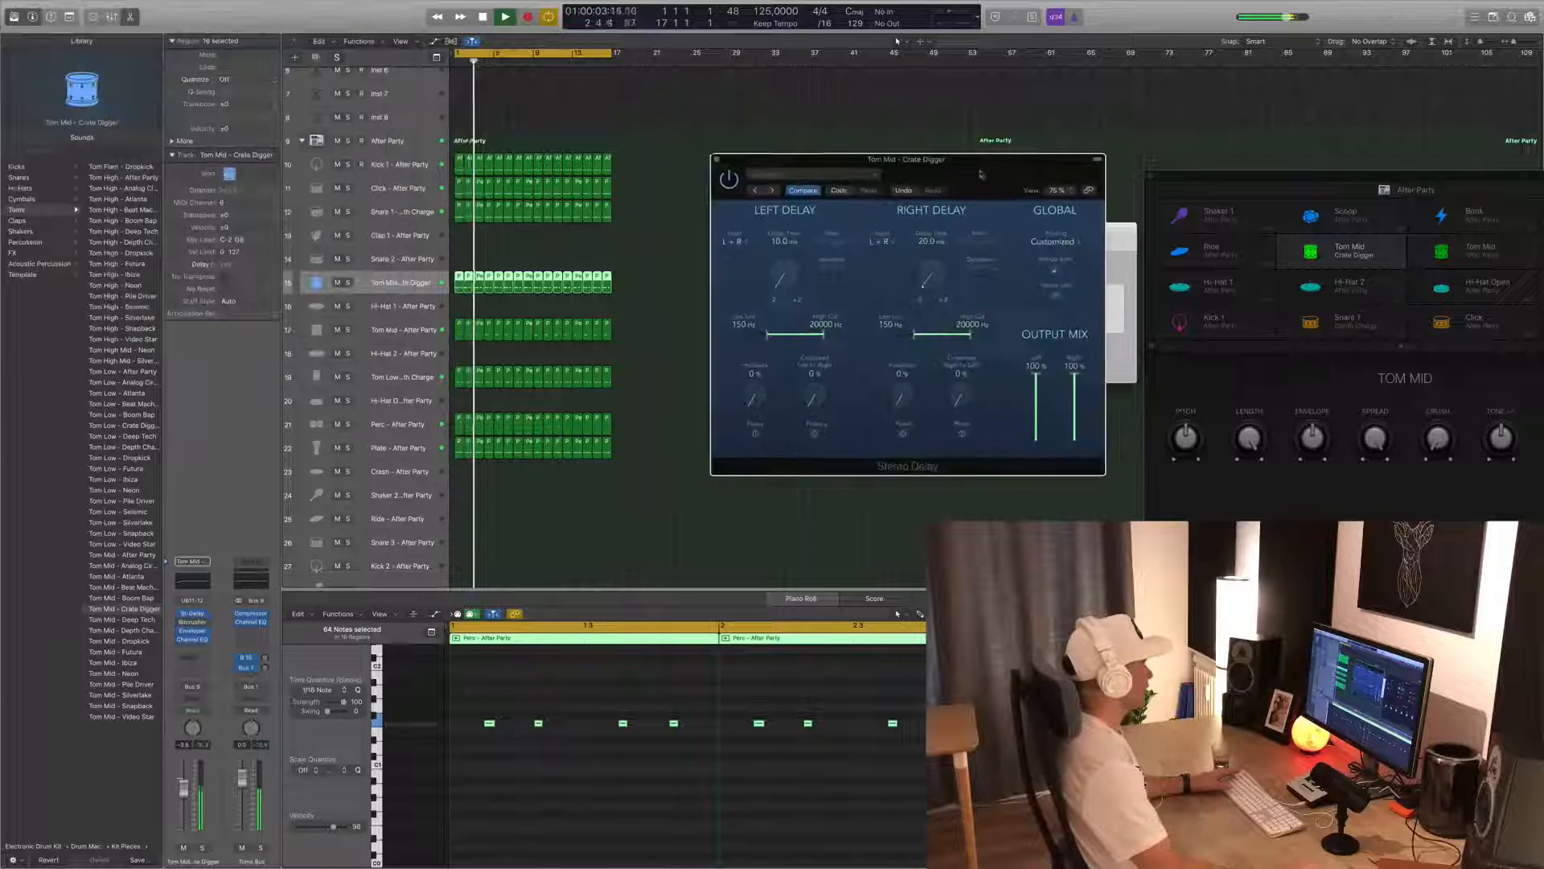
pyautogui.press('Return')
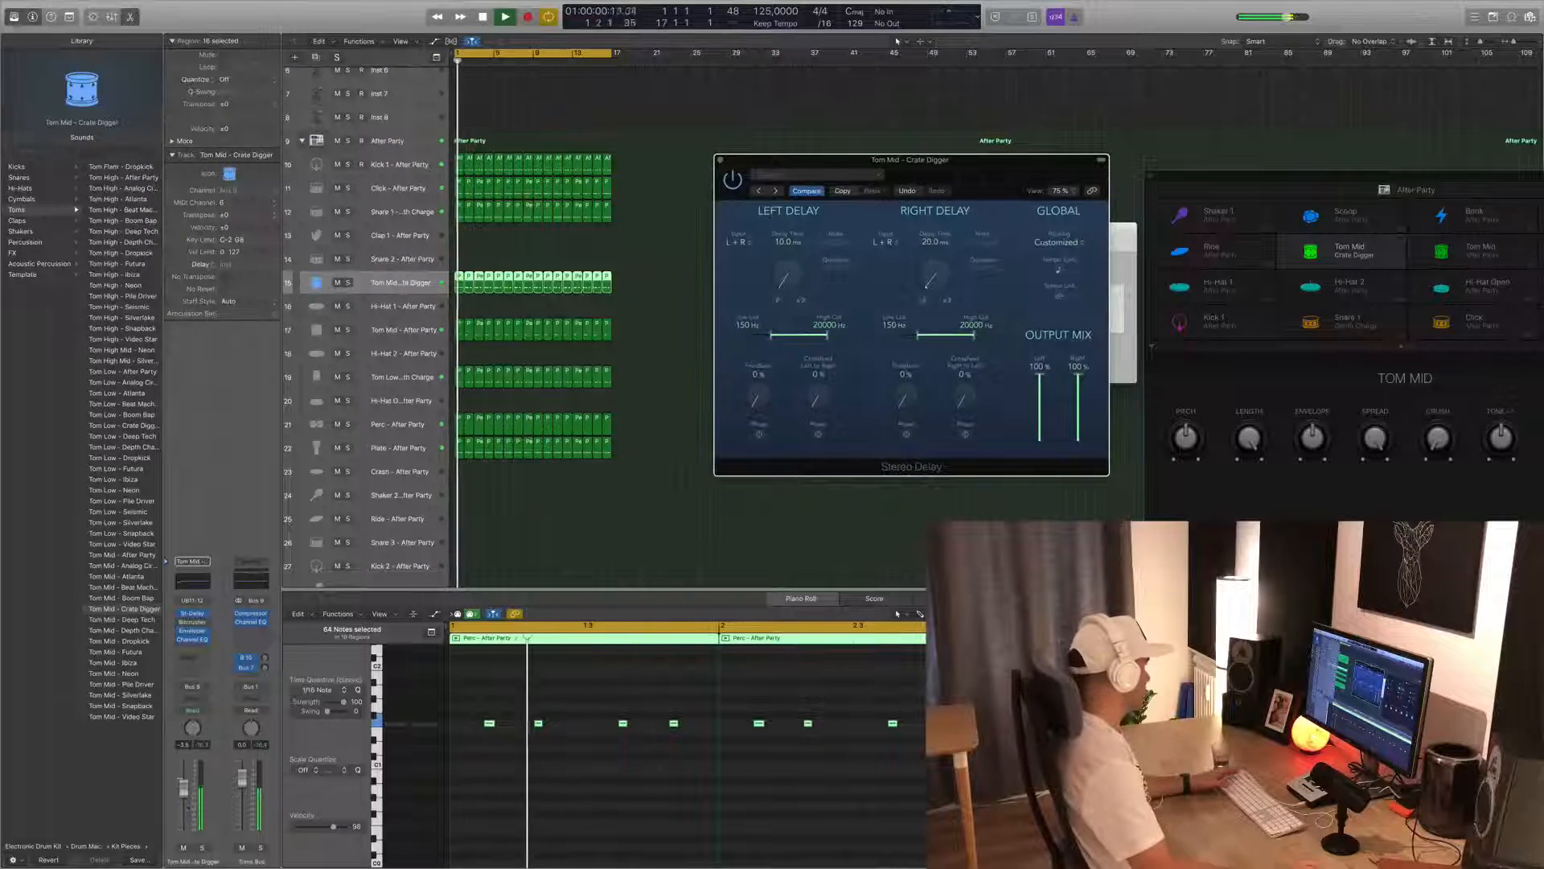
pyautogui.moveTo(186, 802); pyautogui.dragTo(184, 807)
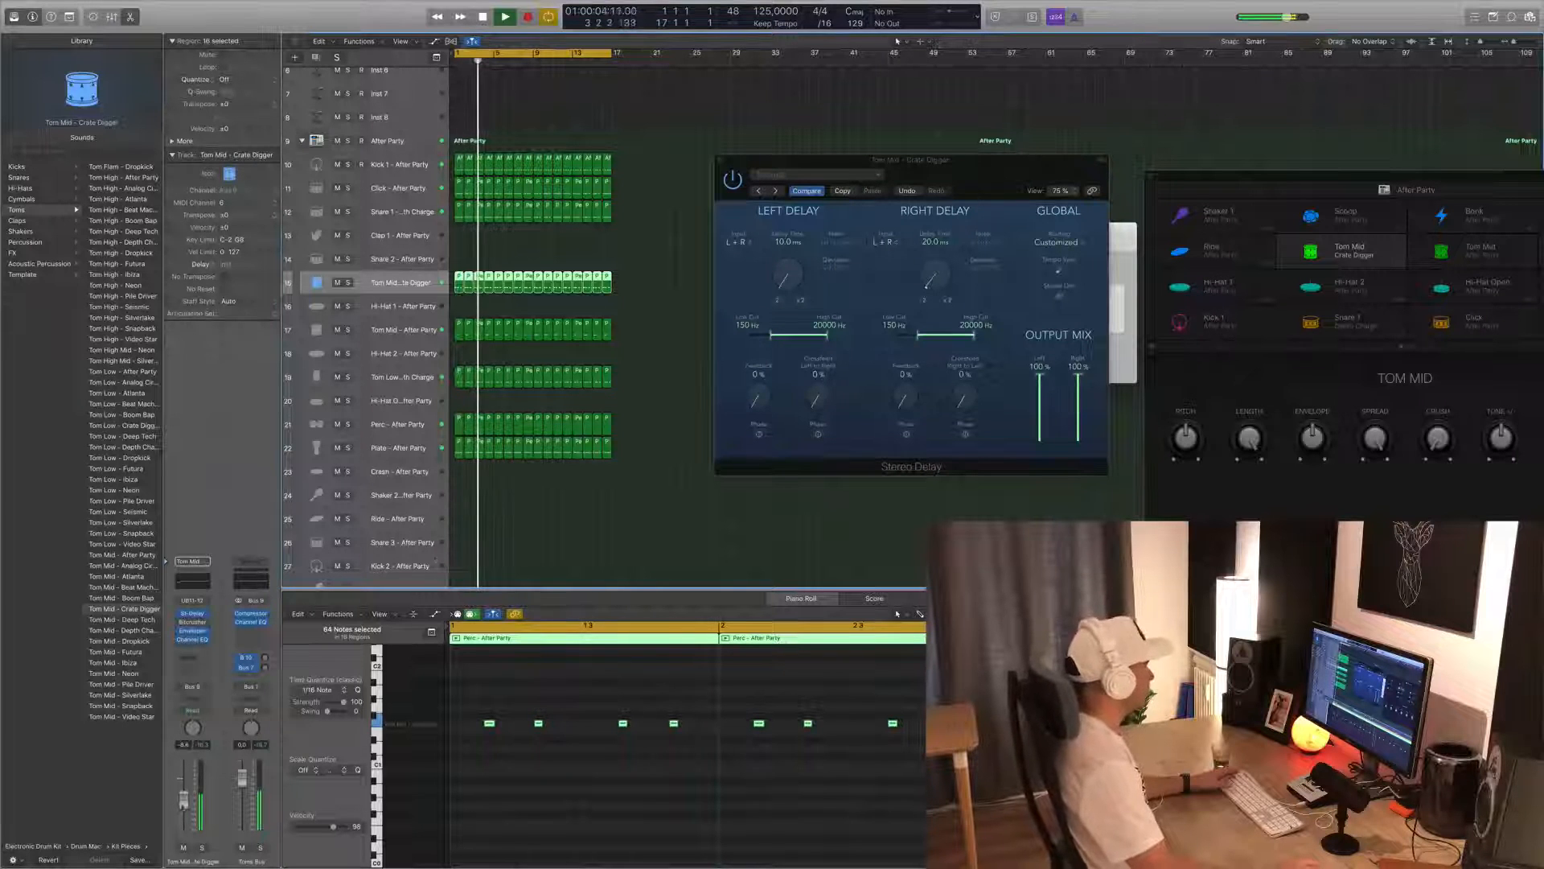
pyautogui.click(719, 164)
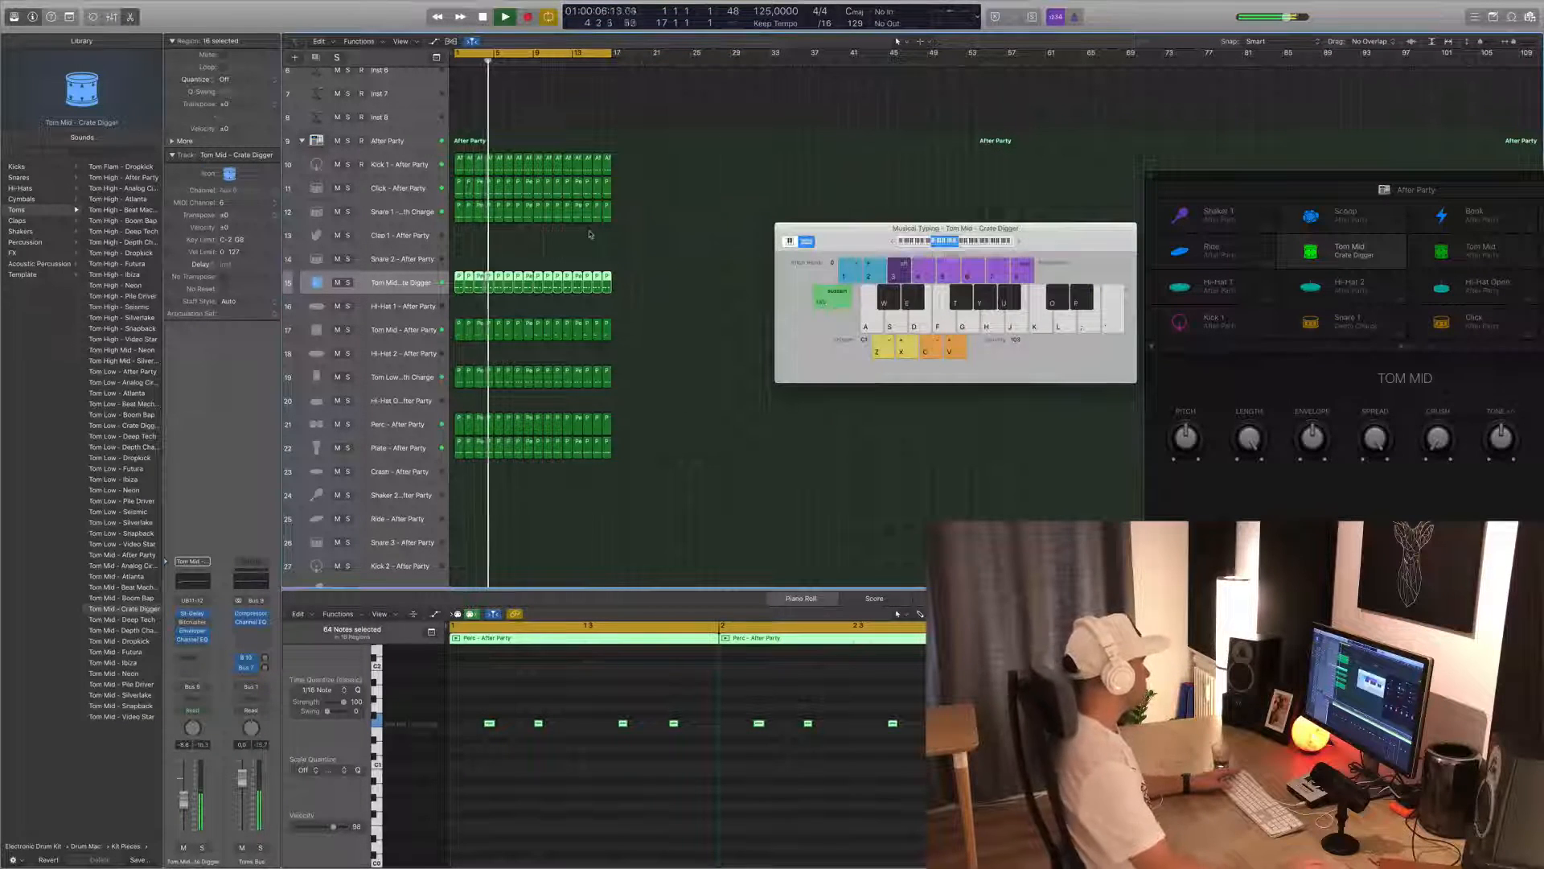
# - Stop playback and copy the first Plate - After Party region to bar 1 of the Hi-Hat Open - After Party track
pyautogui.scroll(-5, 654, 254)
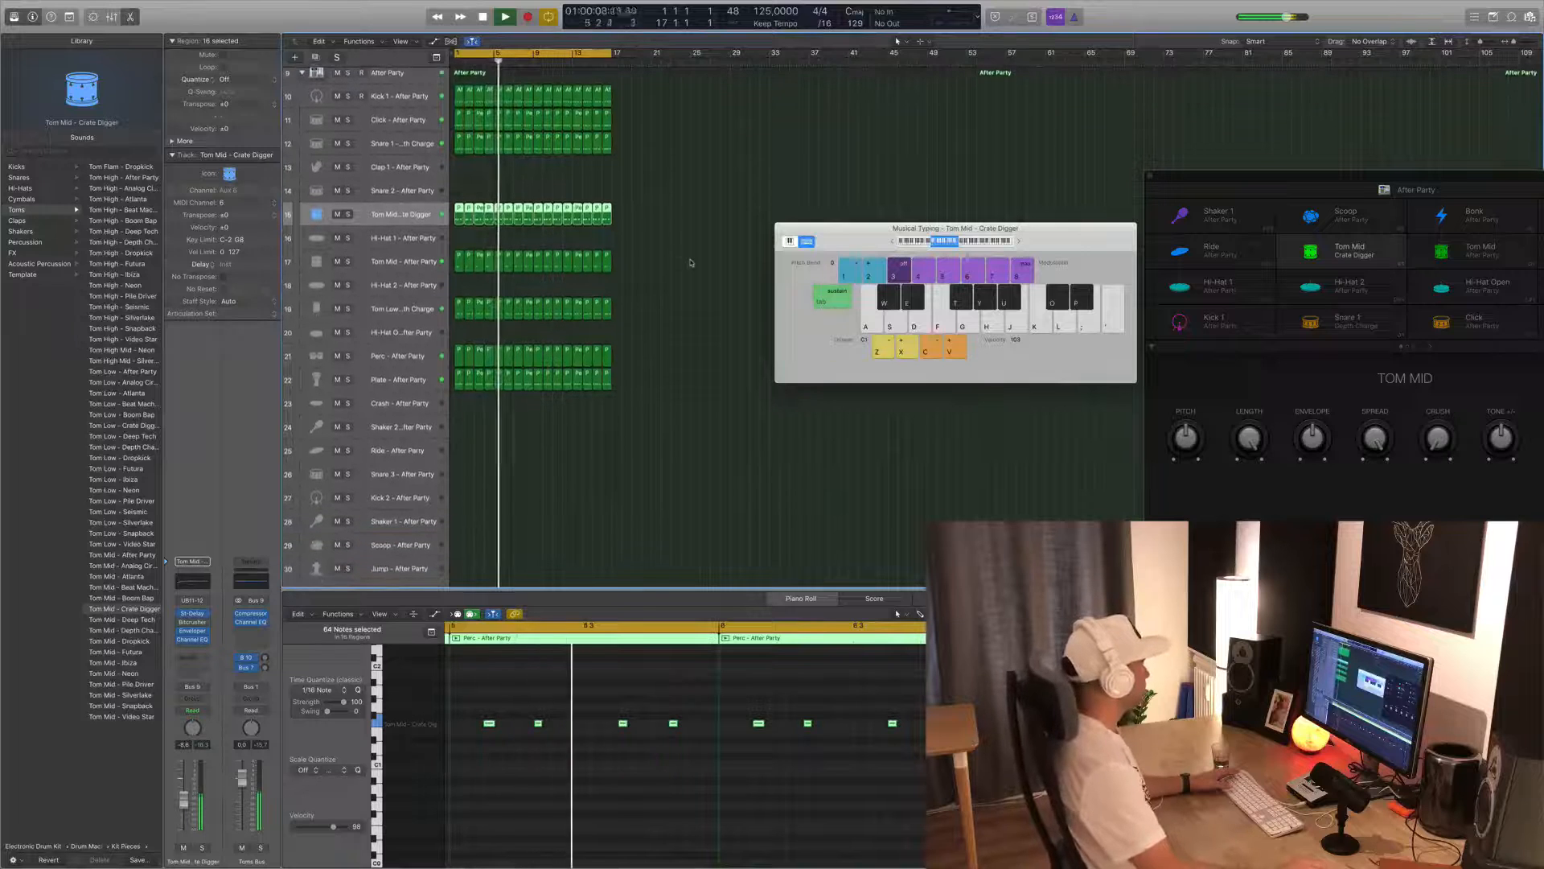
pyautogui.press('space')
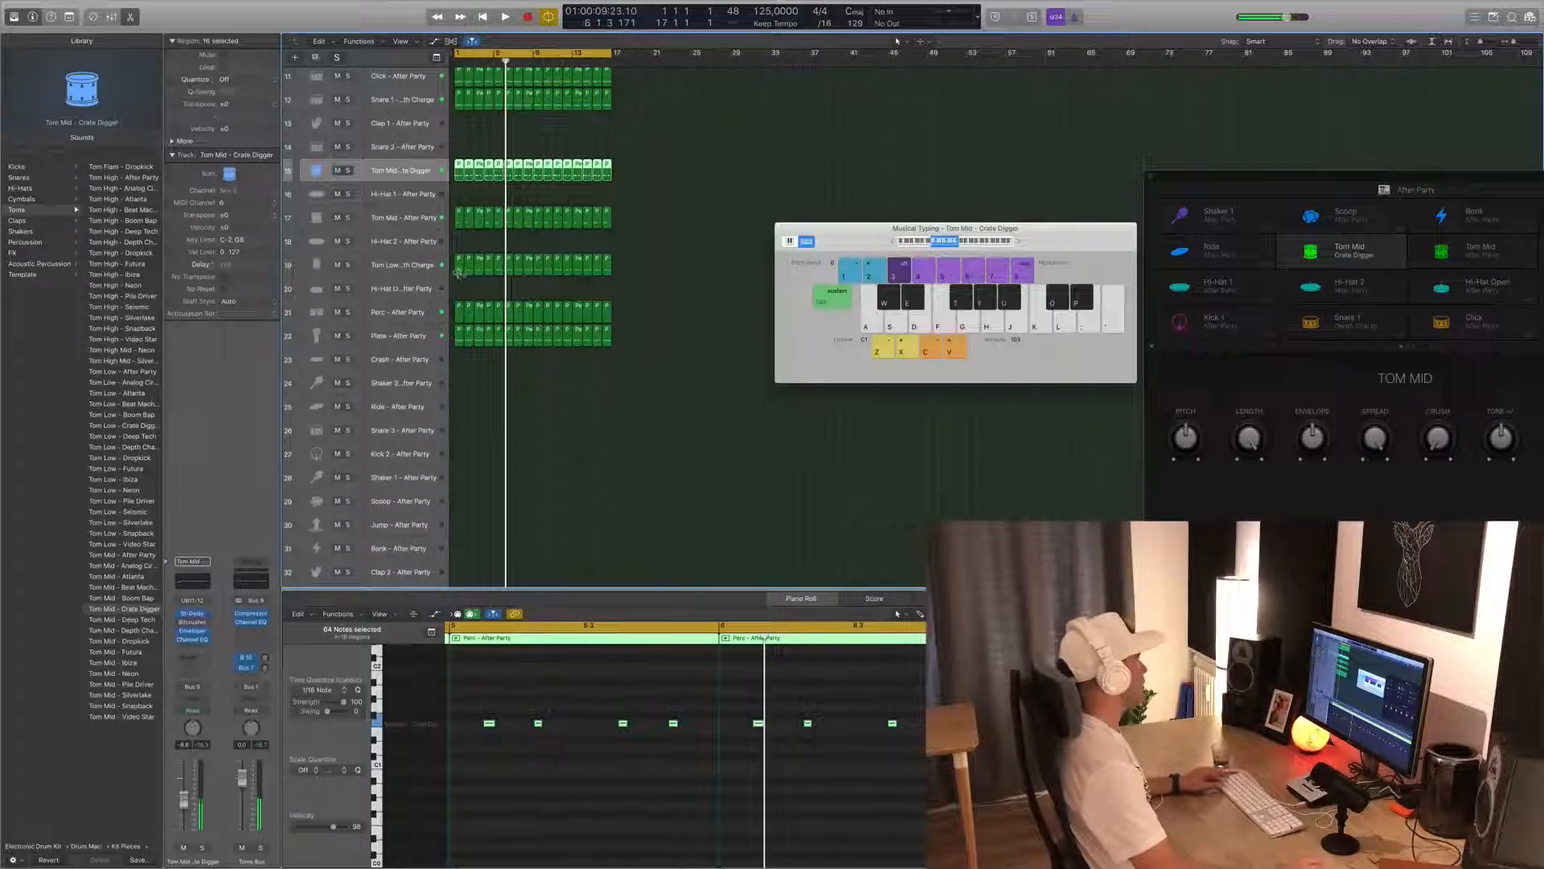
pyautogui.click(460, 332)
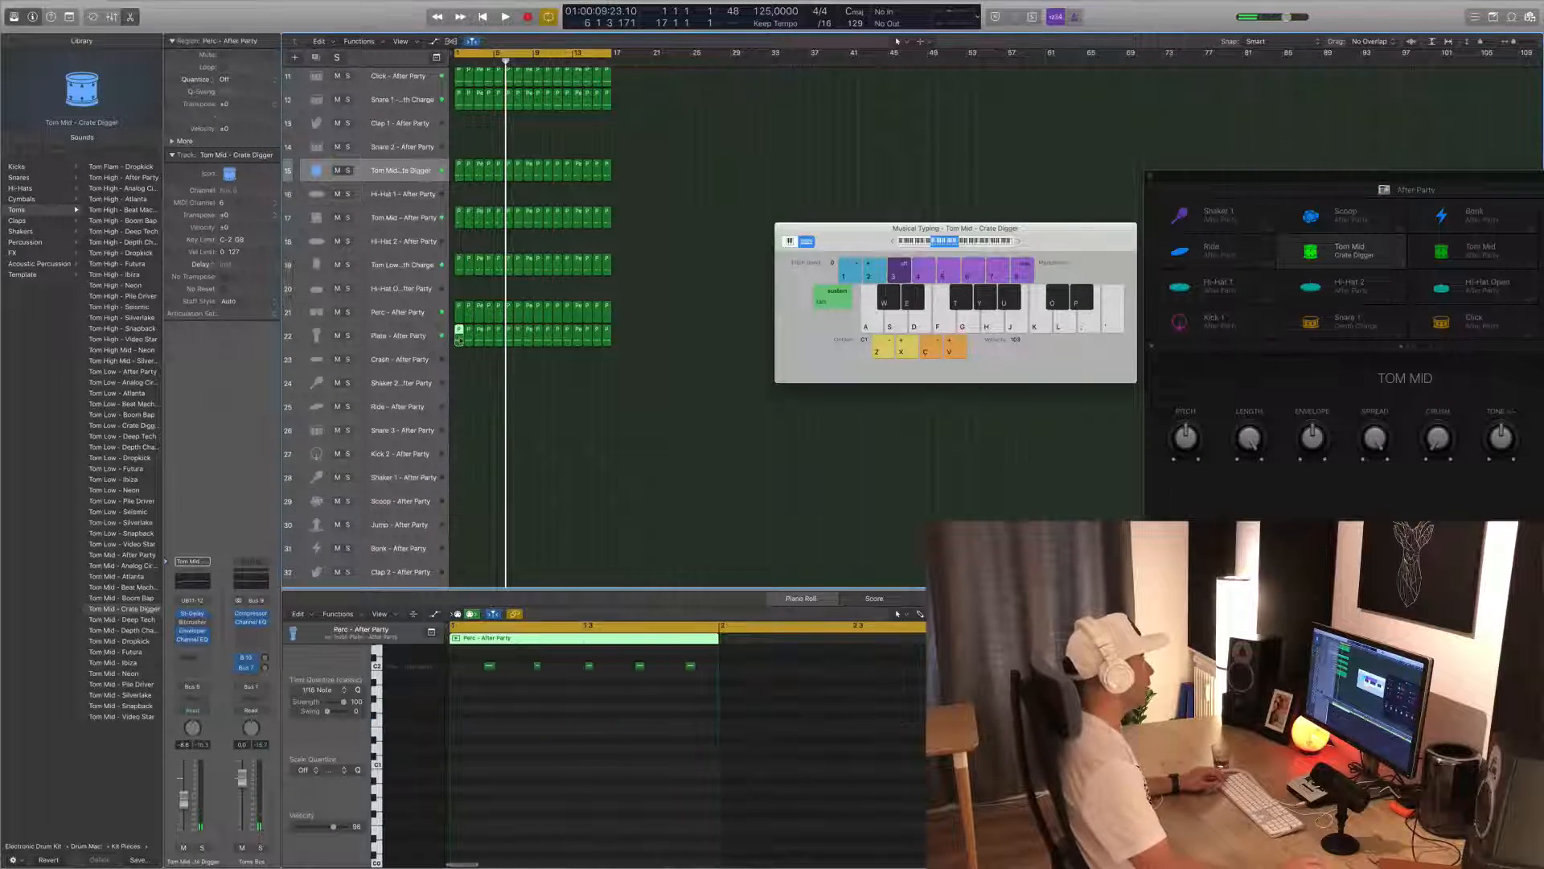
pyautogui.moveTo(459, 312); pyautogui.dragTo(460, 298)
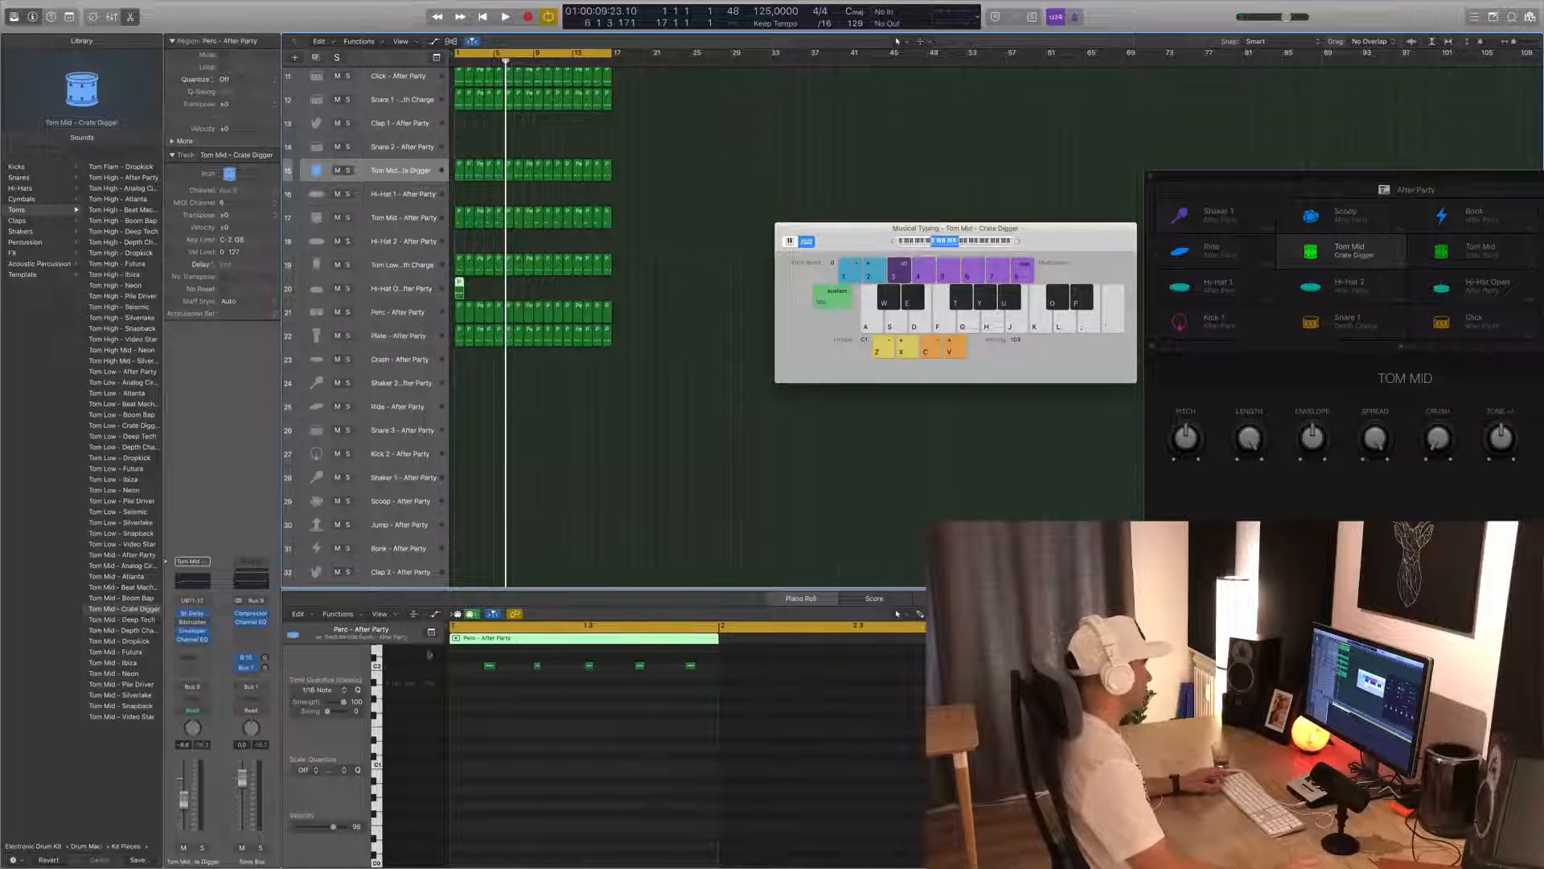
# - Lower the copied notes to the Hi-Hat Open pitch, reduce them to four evenly spaced off-beat hits and play the loop
pyautogui.scroll(2, 579, 708)
pyautogui.moveTo(479, 676); pyautogui.dragTo(699, 751)
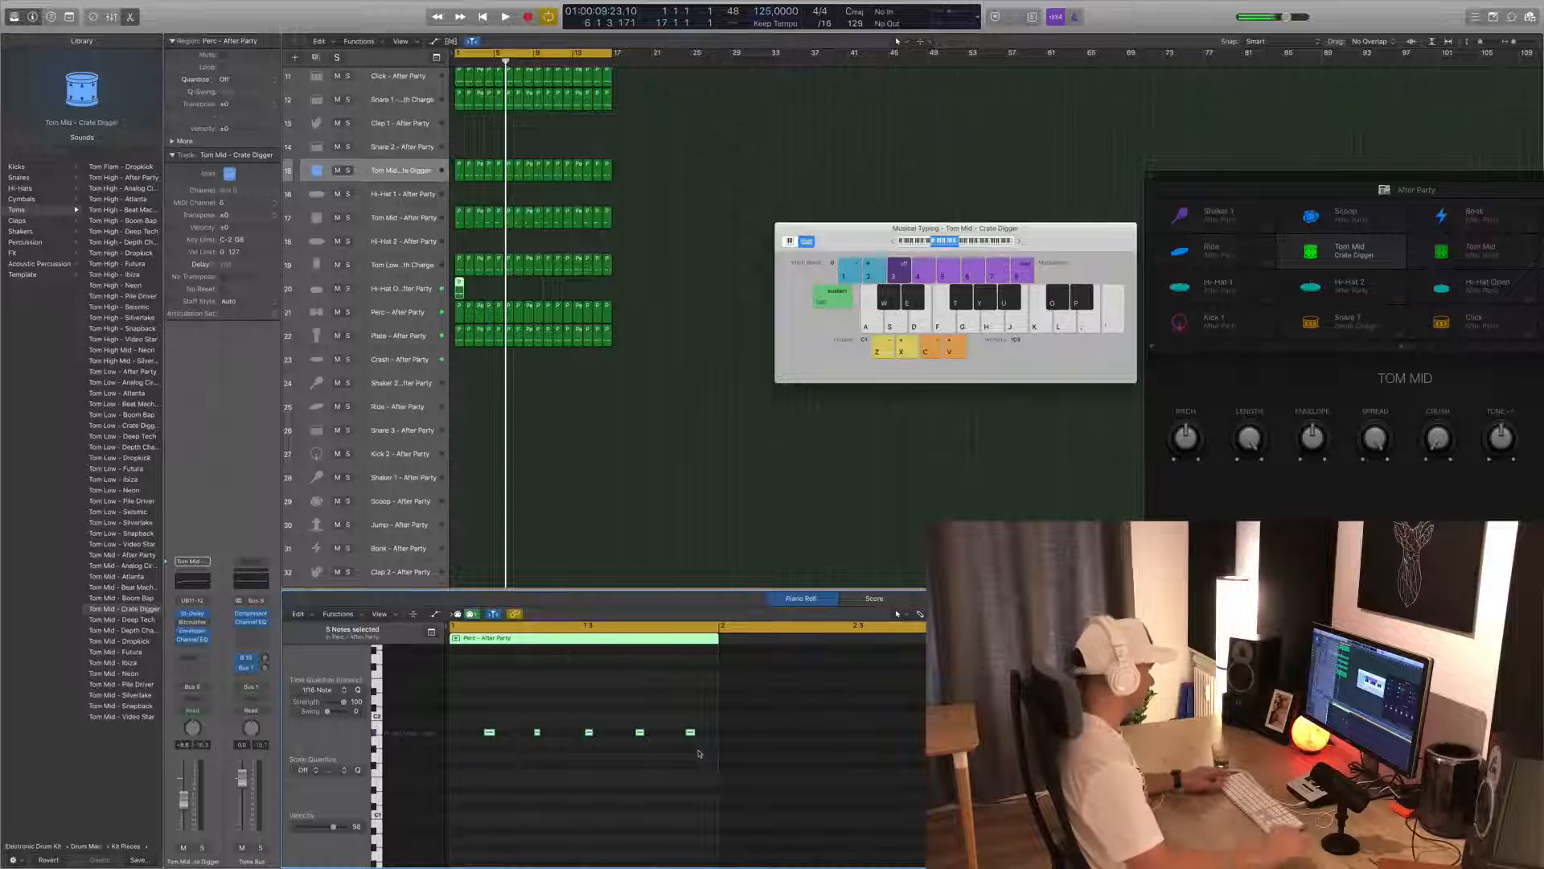
pyautogui.hotkey('alt', 'Down')
pyautogui.moveTo(555, 753); pyautogui.dragTo(554, 750)
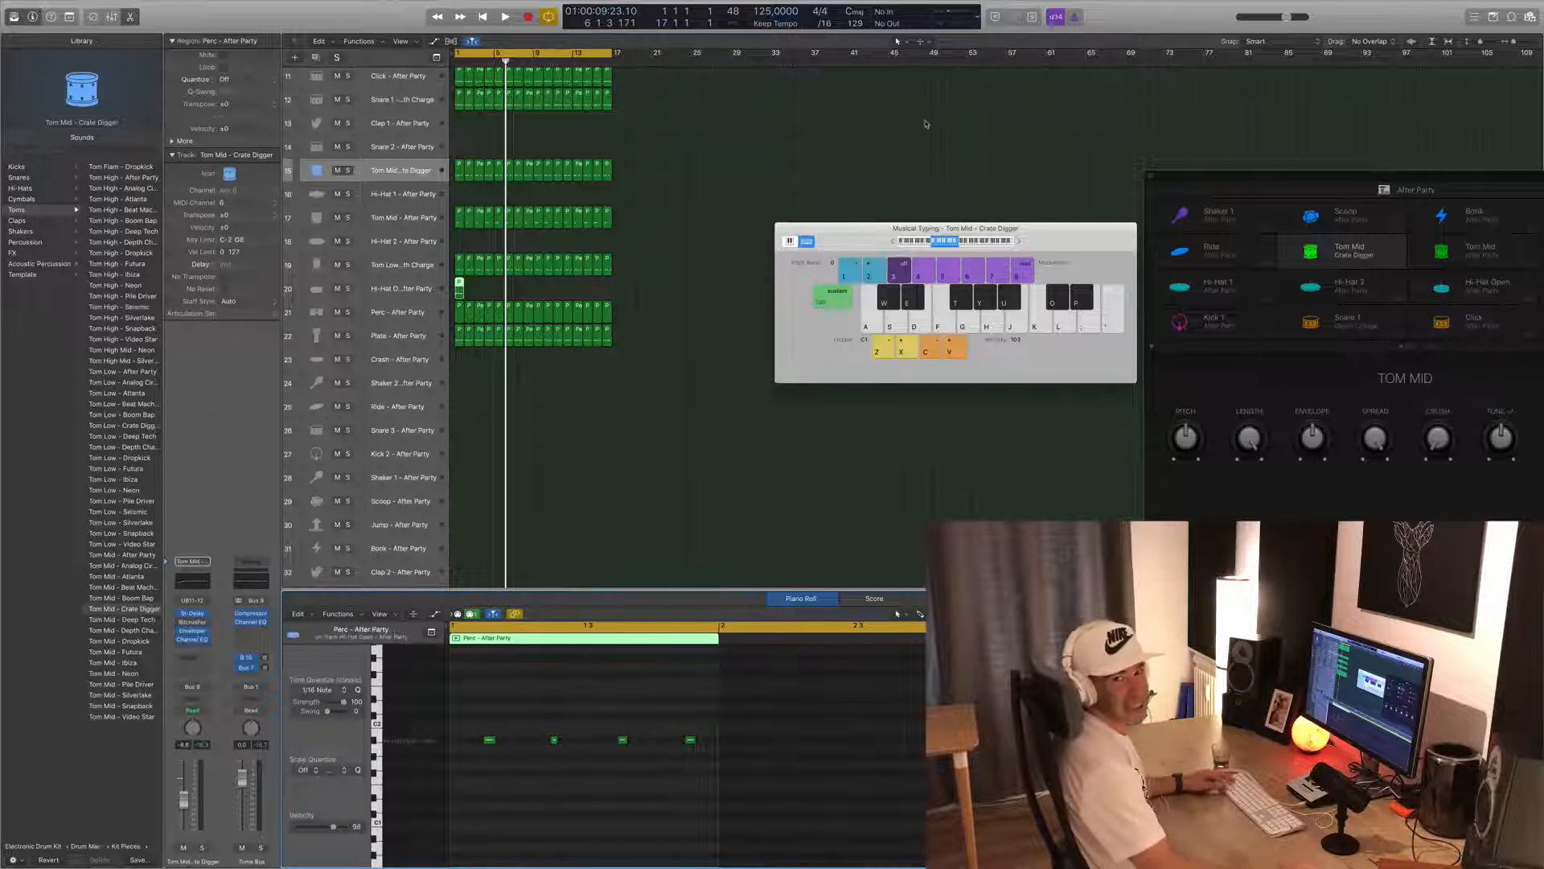
pyautogui.press('Return')
pyautogui.press('space')
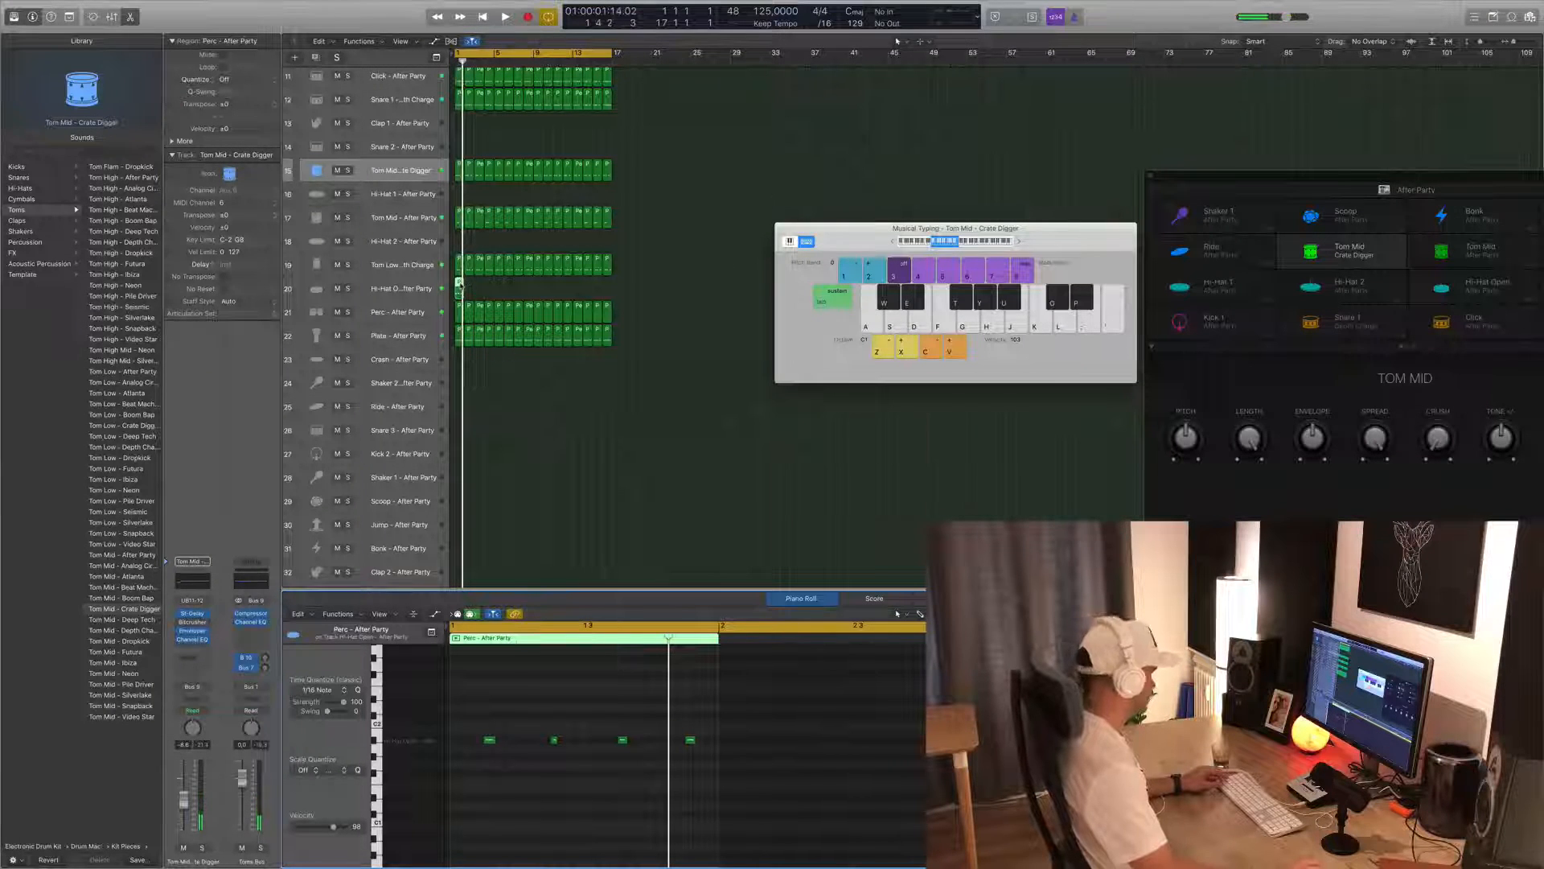
# - Repeat the Hi-Hat Open region through bar 16 and play the loop to check it
pyautogui.moveTo(460, 286); pyautogui.dragTo(608, 294)
pyautogui.press('space')
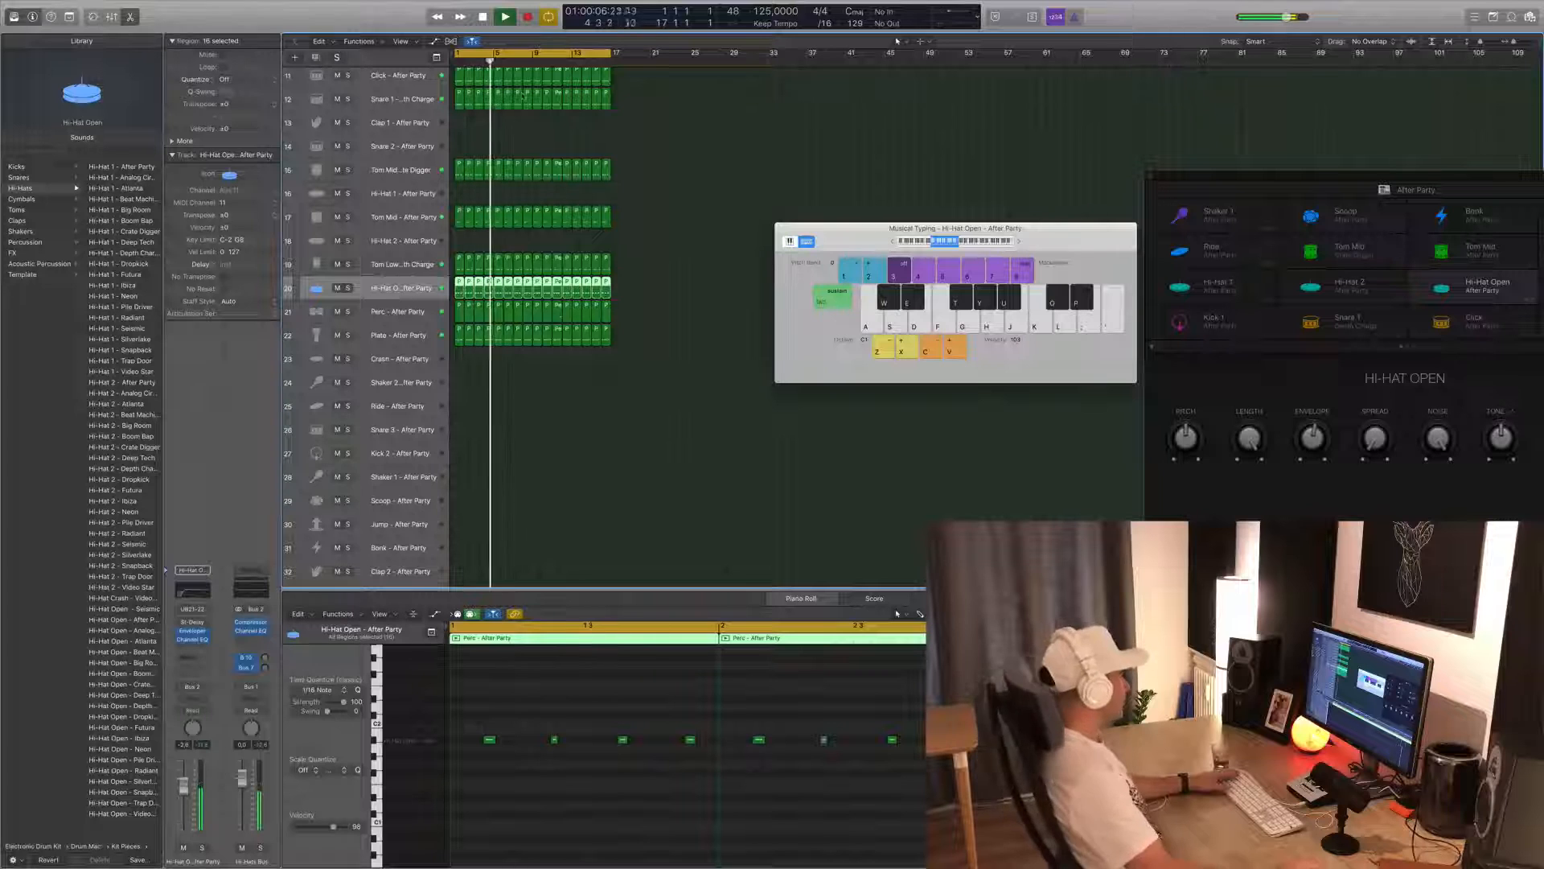
pyautogui.press('space')
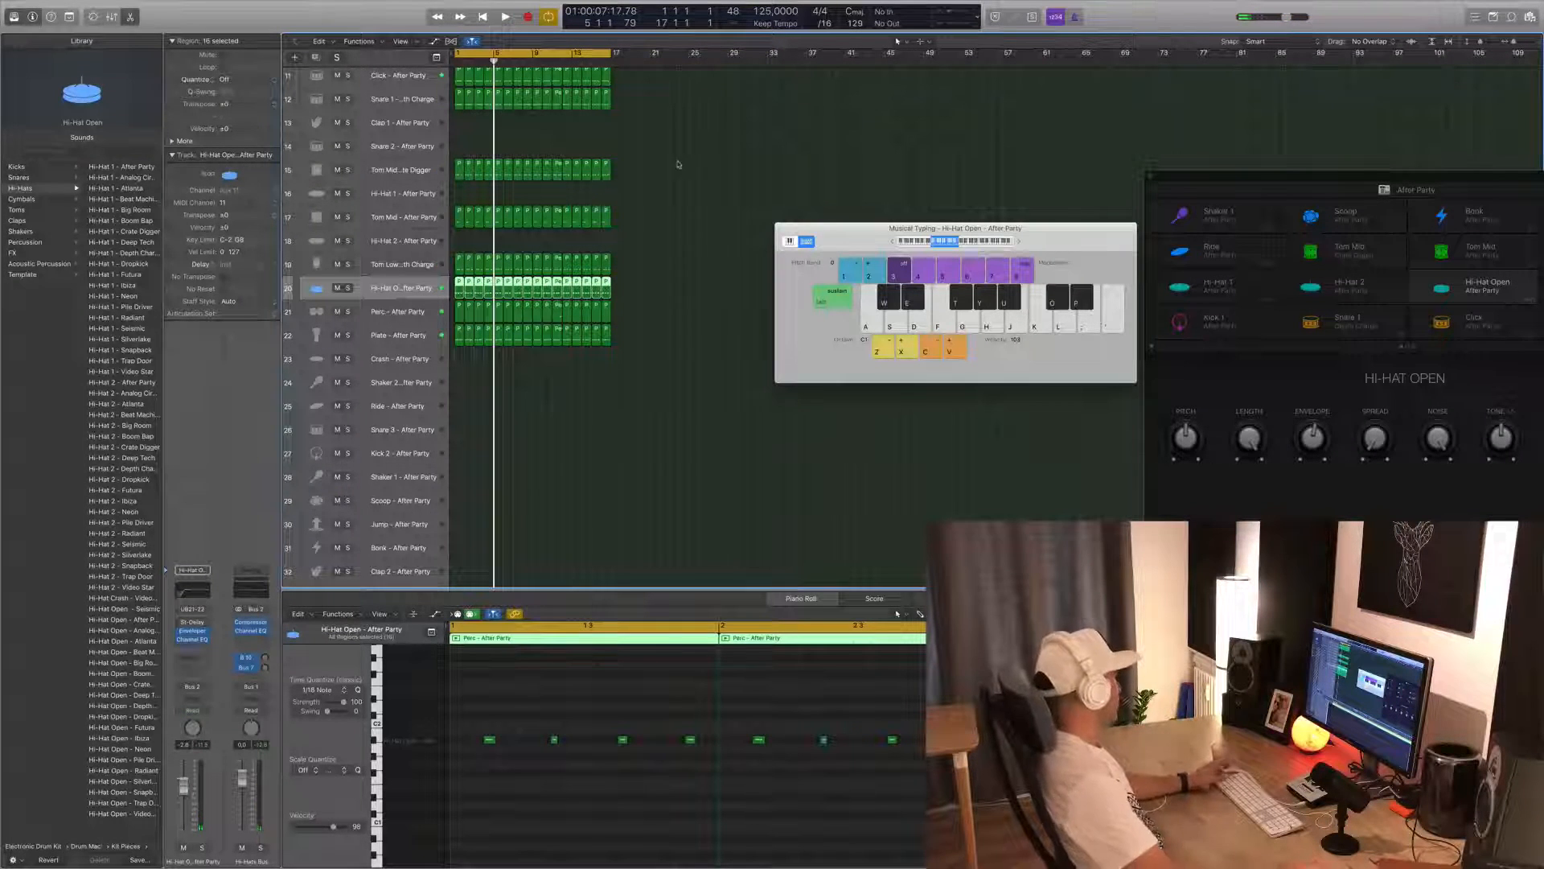
# - Replay the loop from the start and change the open hi-hat's sound to Hi-Hat Open - Deep Tech
pyautogui.press('Return')
pyautogui.press('space')
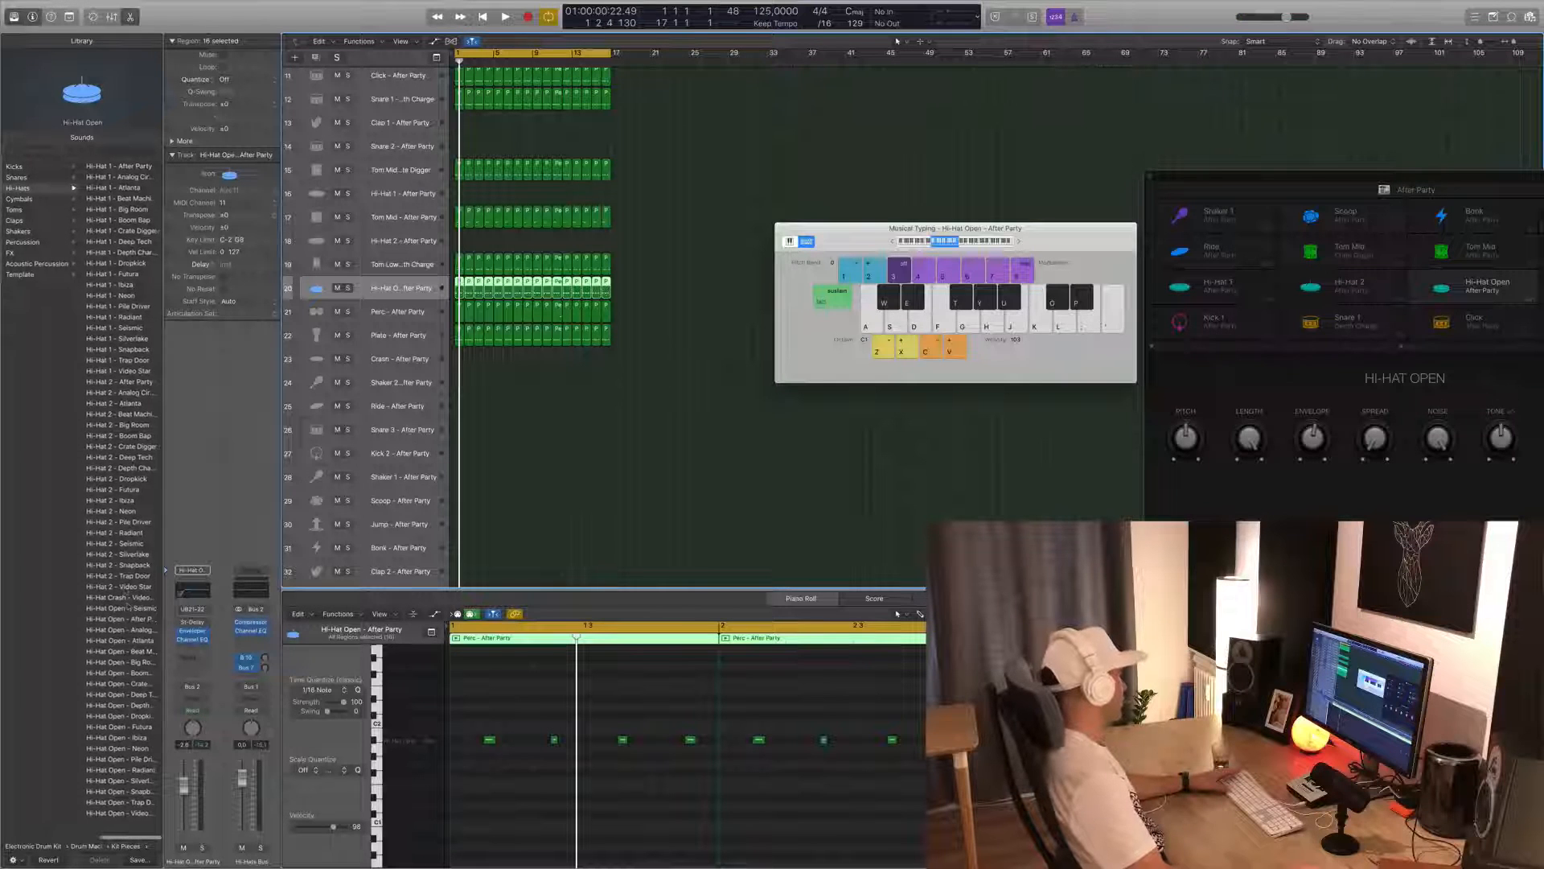
pyautogui.click(133, 695)
pyautogui.press('space')
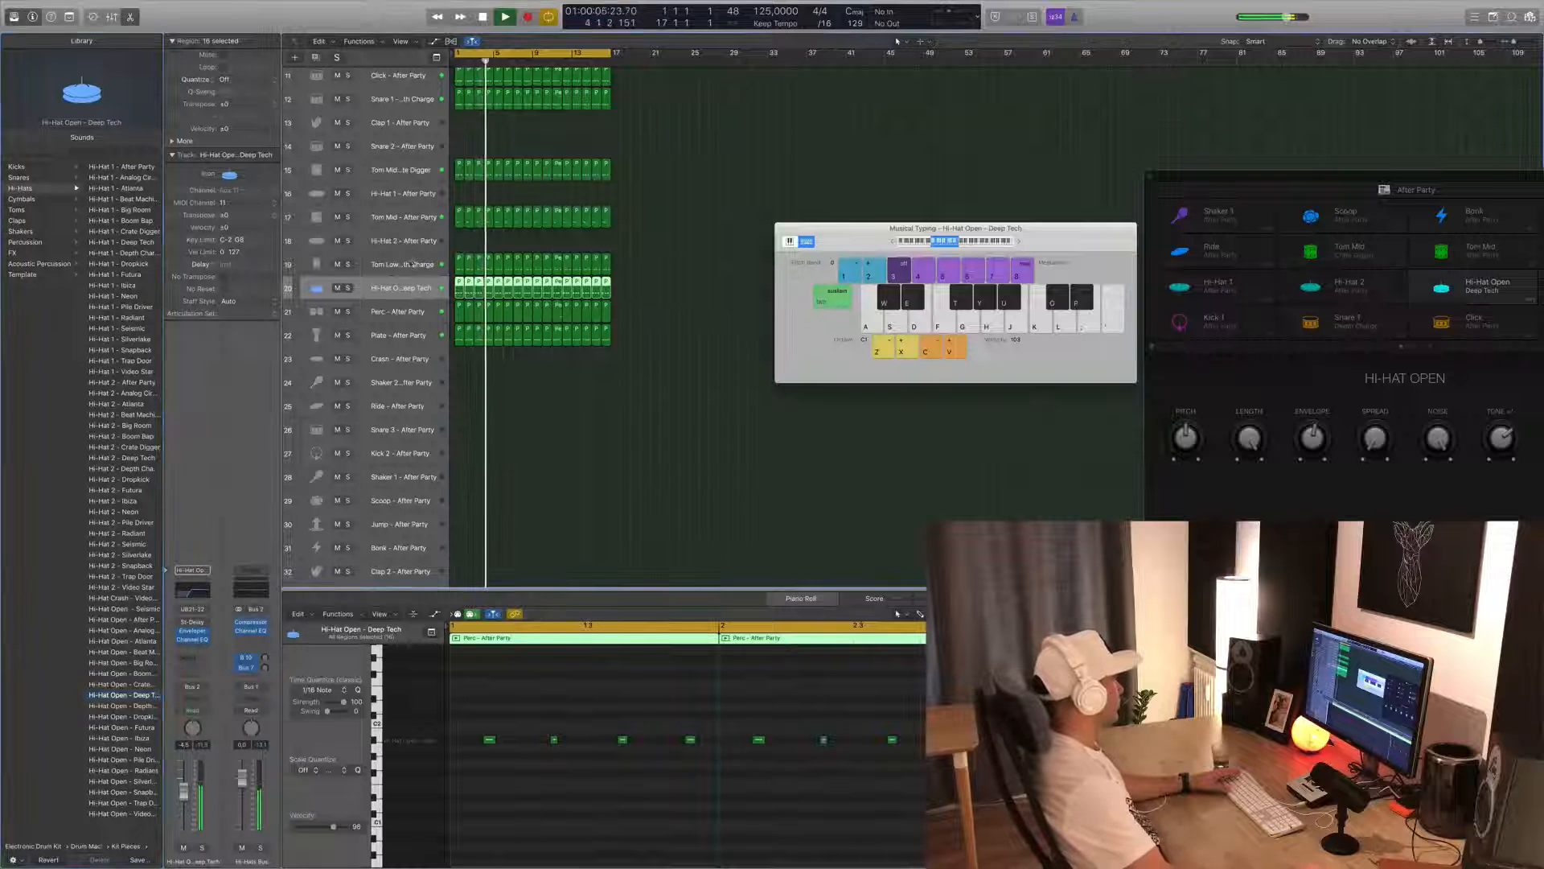
# - Compare the tom parts by soloing and muting Tom Mid - After Party during playback, and mute Tom Mid - Crate Digger
pyautogui.click(337, 264)
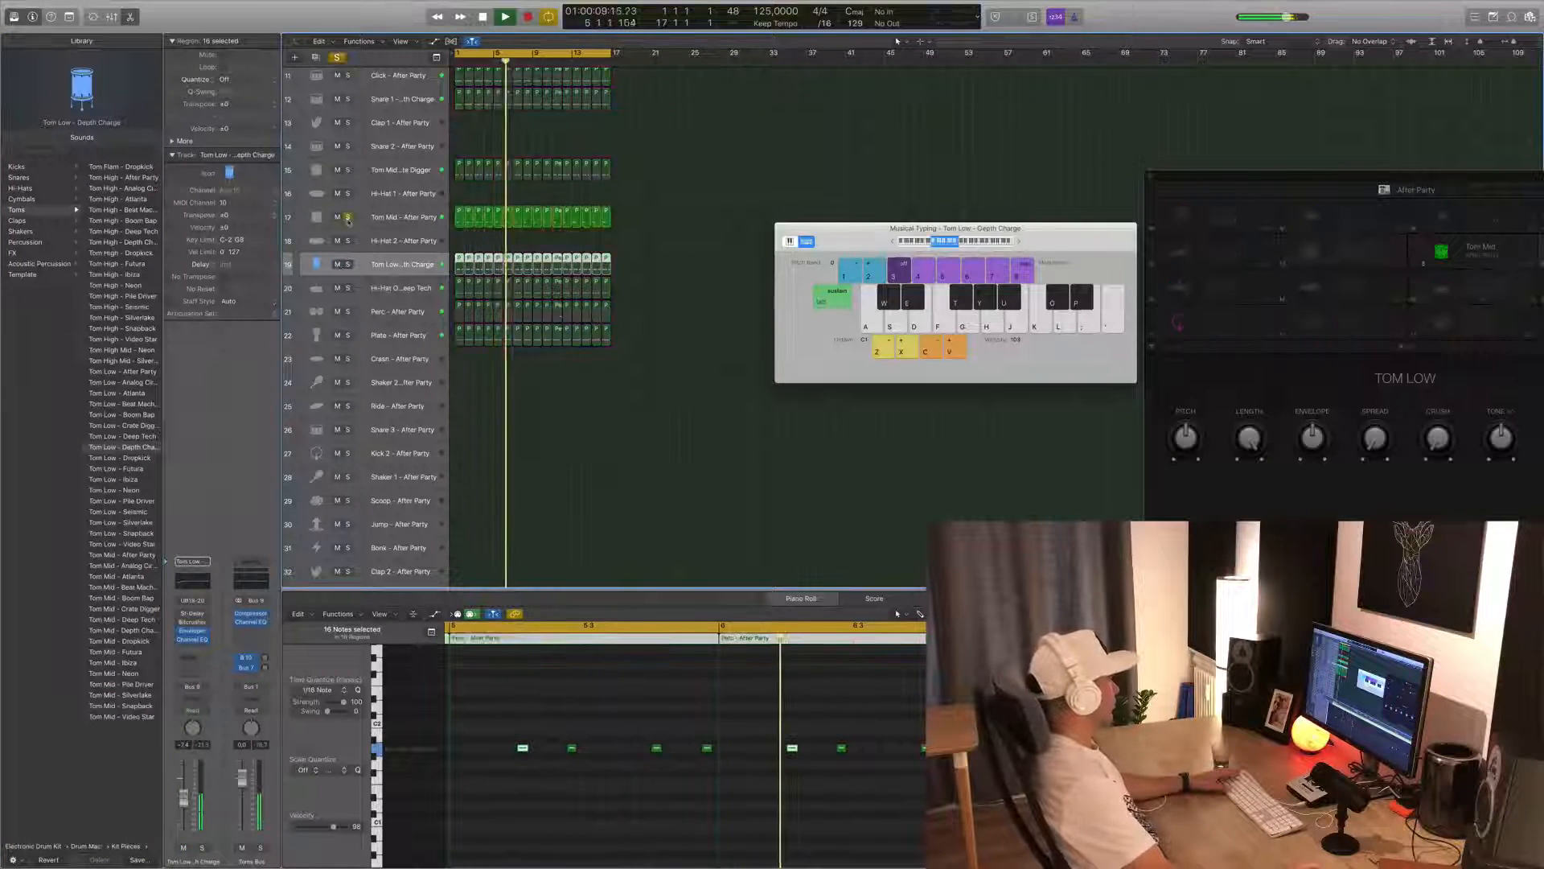
pyautogui.click(338, 217)
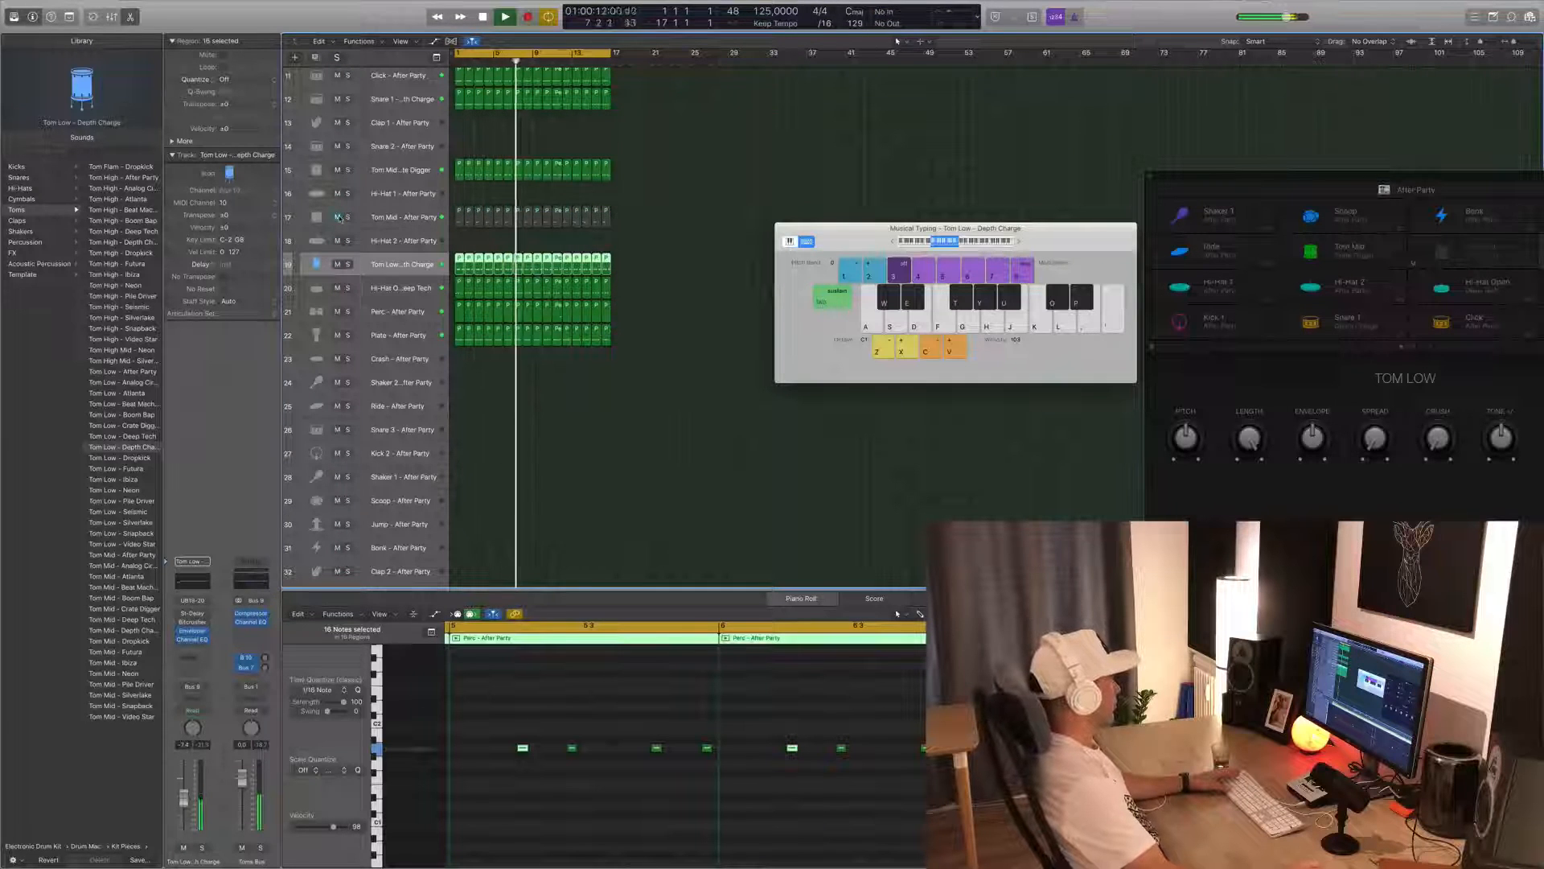
pyautogui.click(337, 217)
pyautogui.click(338, 170)
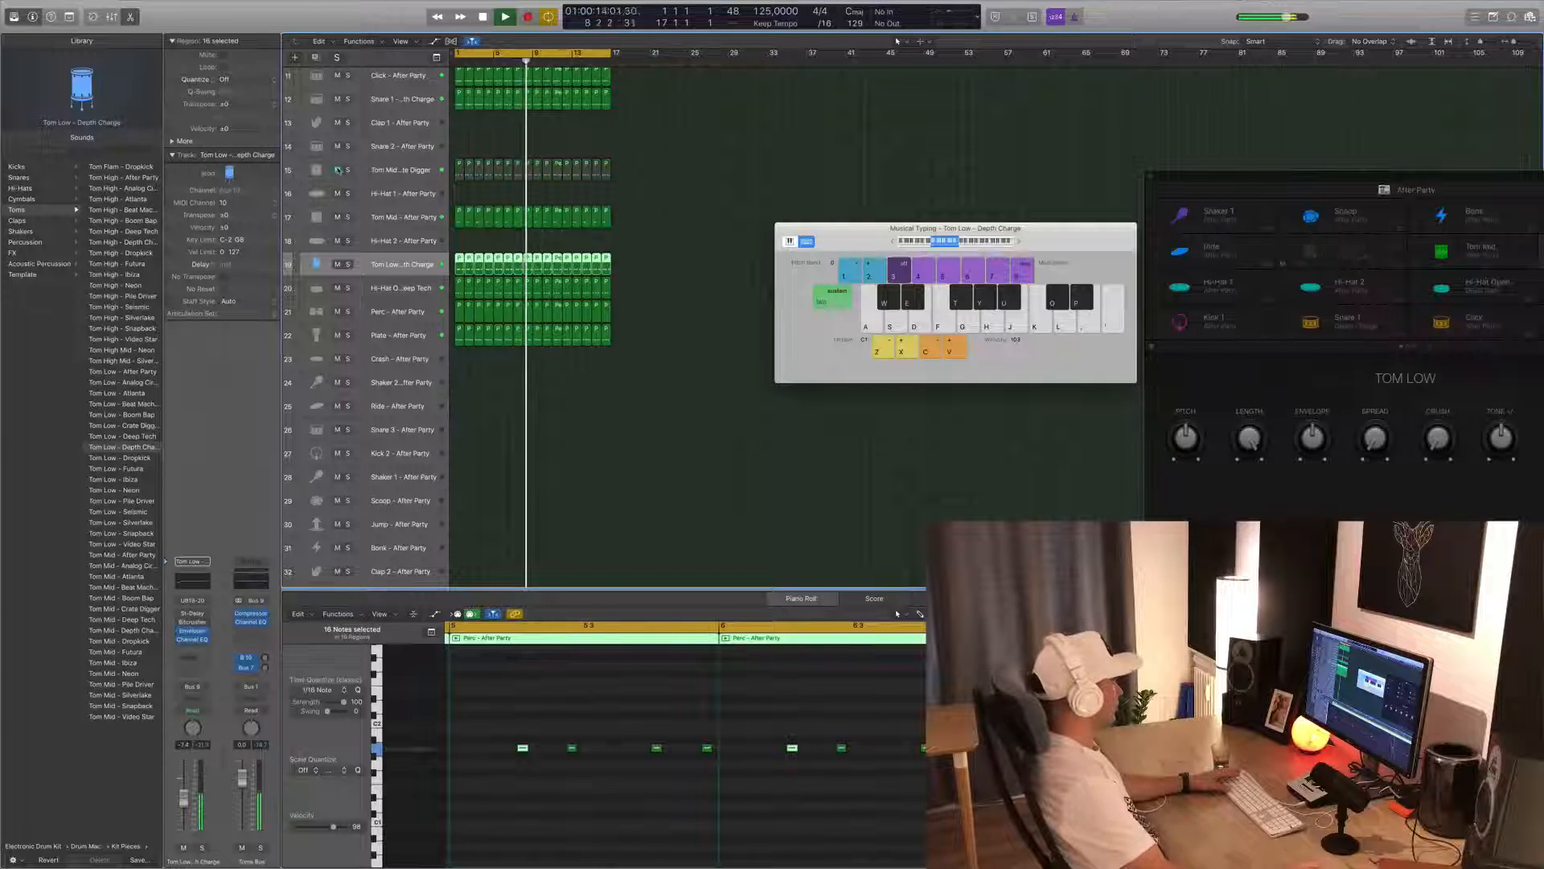
pyautogui.scroll(5, 338, 169)
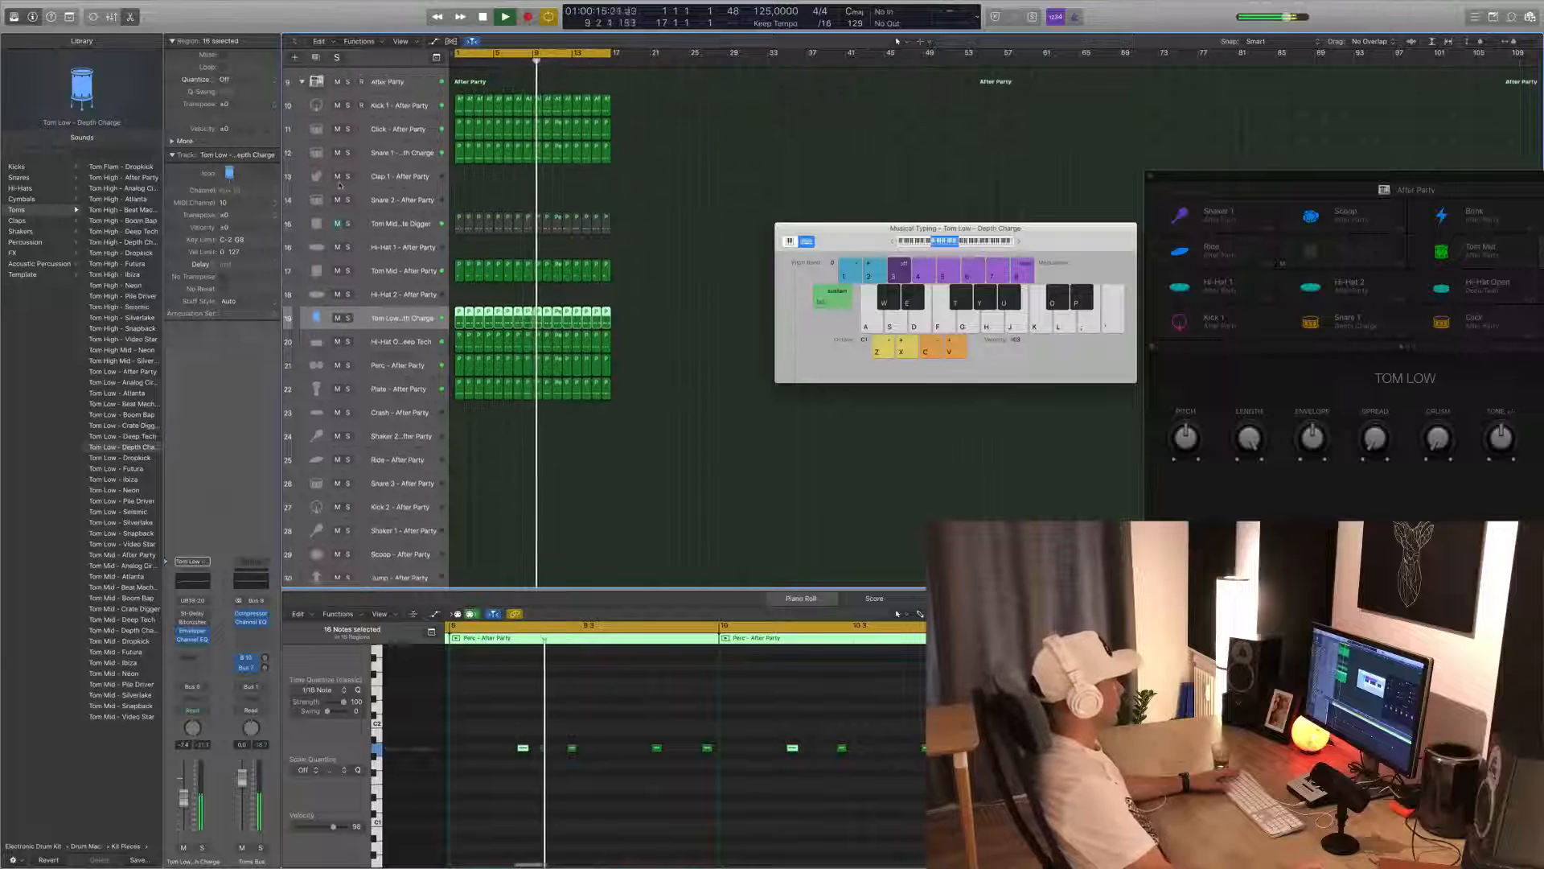
# - Unmute Tom Mid - Crate Digger, select its track and replay the loop, moving the Musical Typing window aside
pyautogui.click(338, 318)
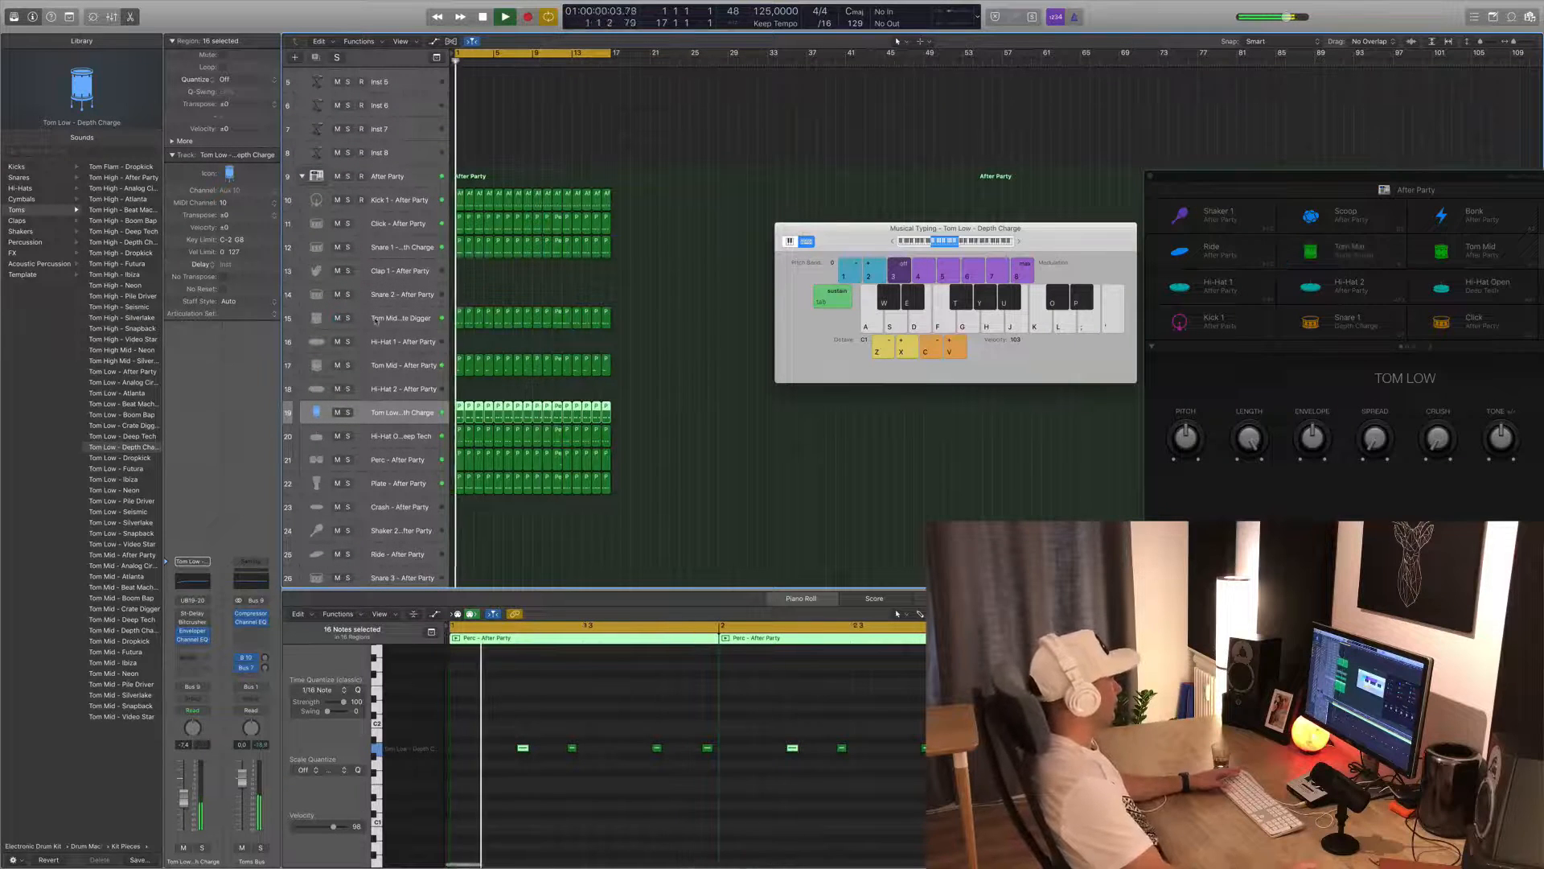
pyautogui.click(386, 318)
pyautogui.press('x')
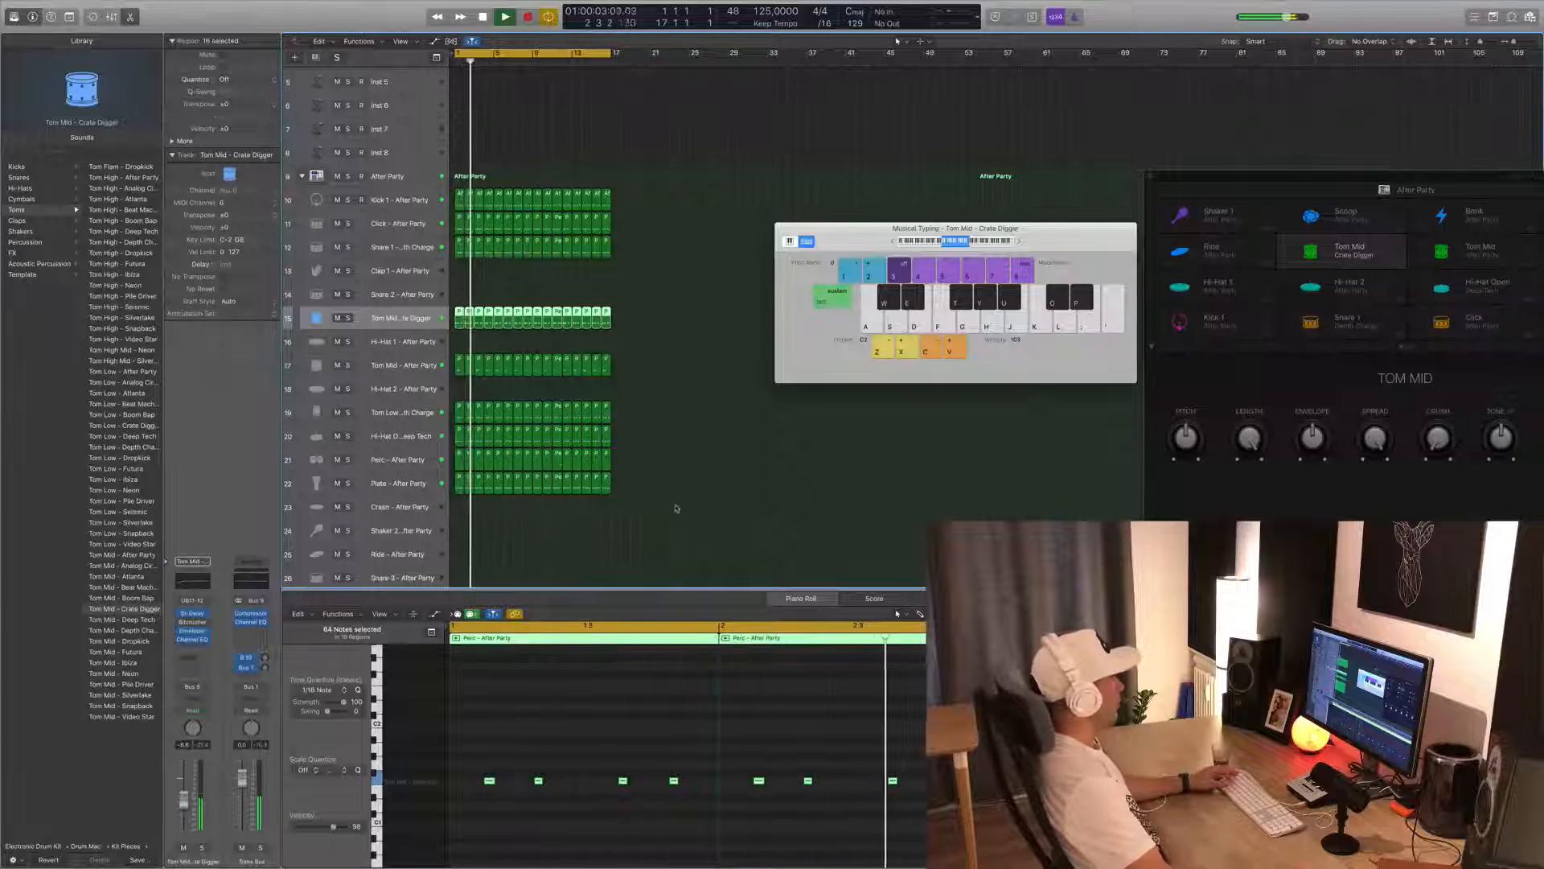
pyautogui.moveTo(882, 235); pyautogui.dragTo(837, 246)
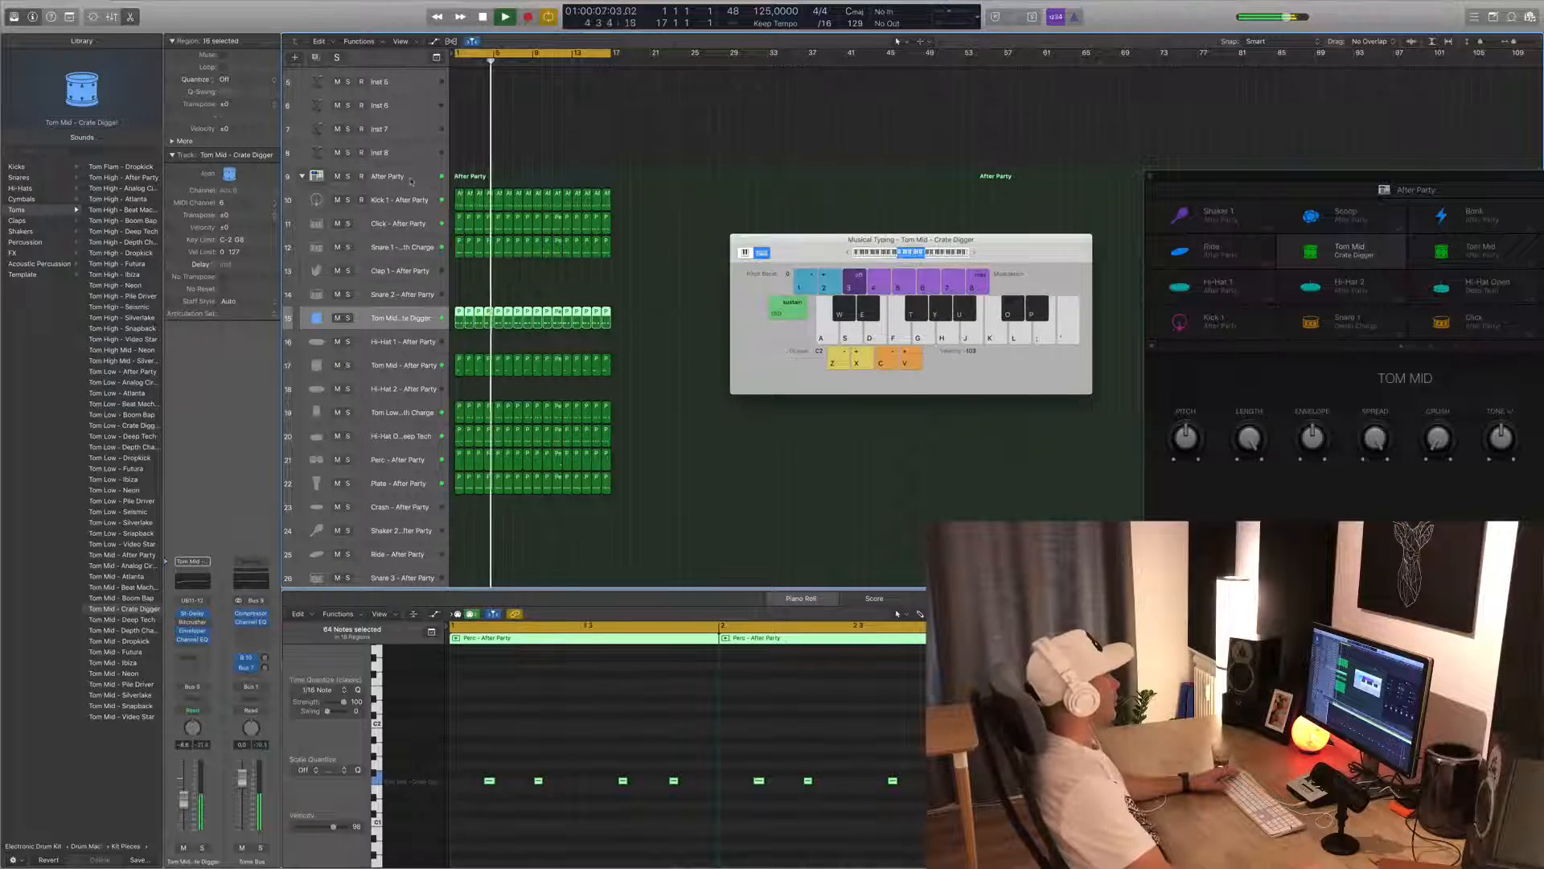
# - Adjust the lower bands in the Multipressor on the After Party track while the loop plays, and close the plug-in
pyautogui.click(518, 178)
pyautogui.press('space')
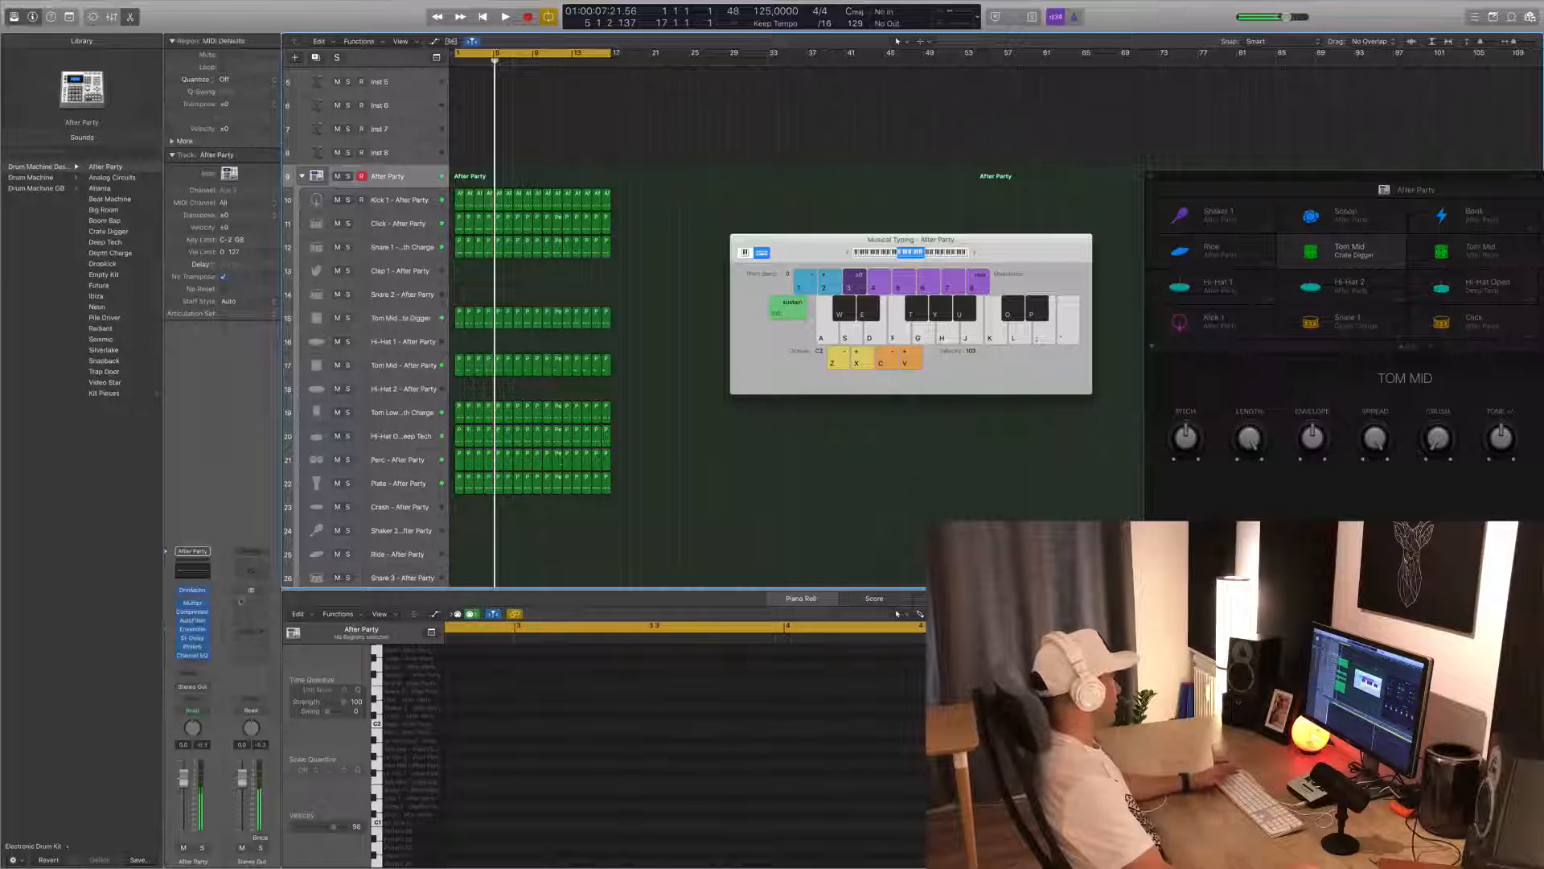
pyautogui.click(195, 591)
pyautogui.click(194, 605)
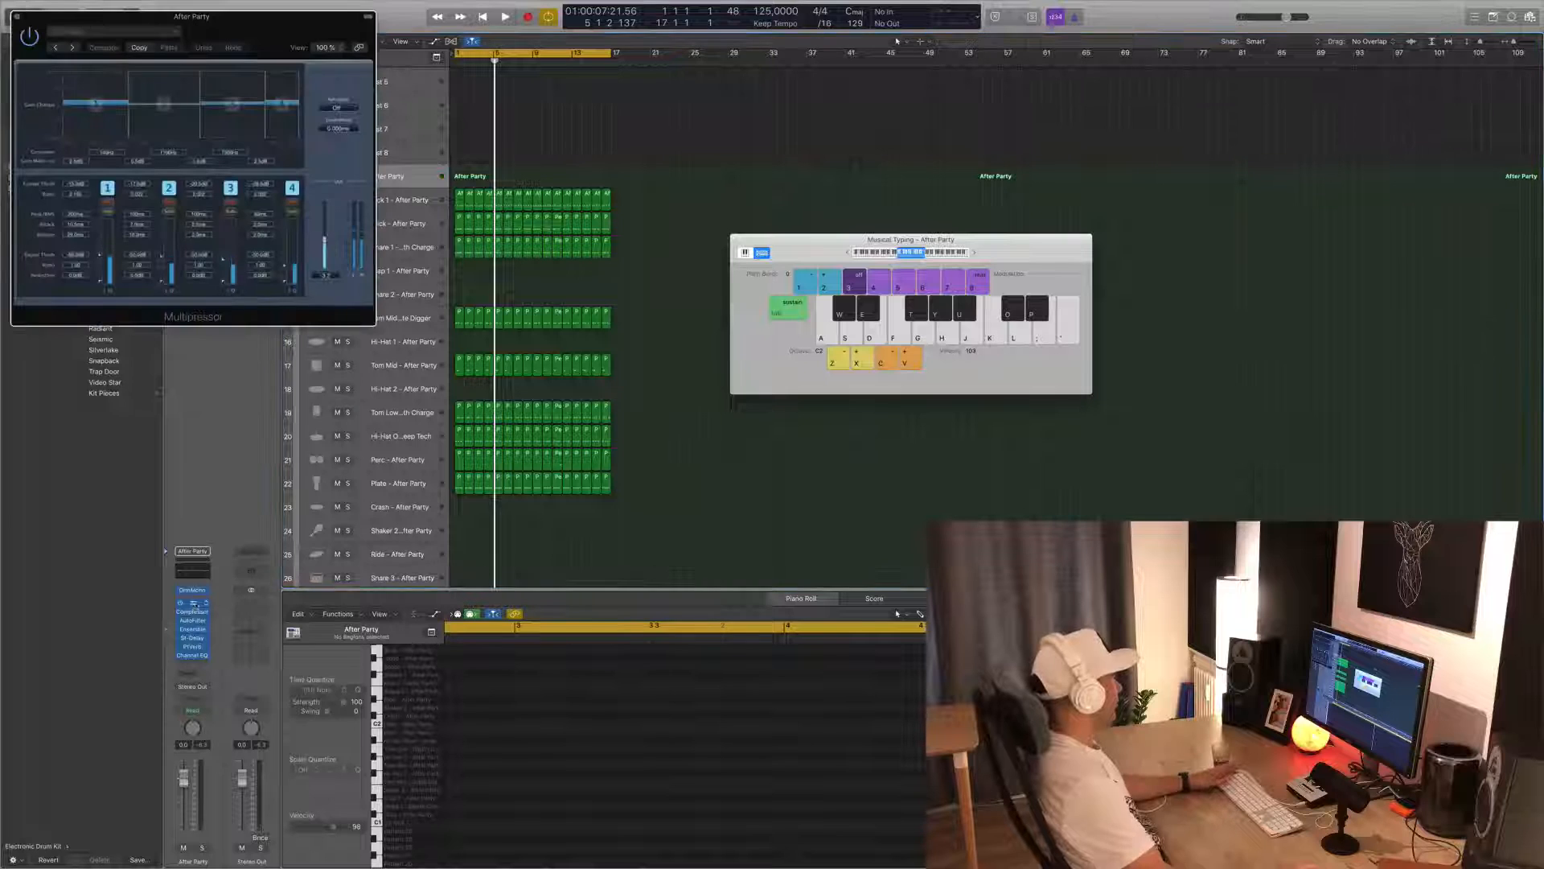
pyautogui.press('space')
pyautogui.moveTo(277, 35); pyautogui.dragTo(728, 226)
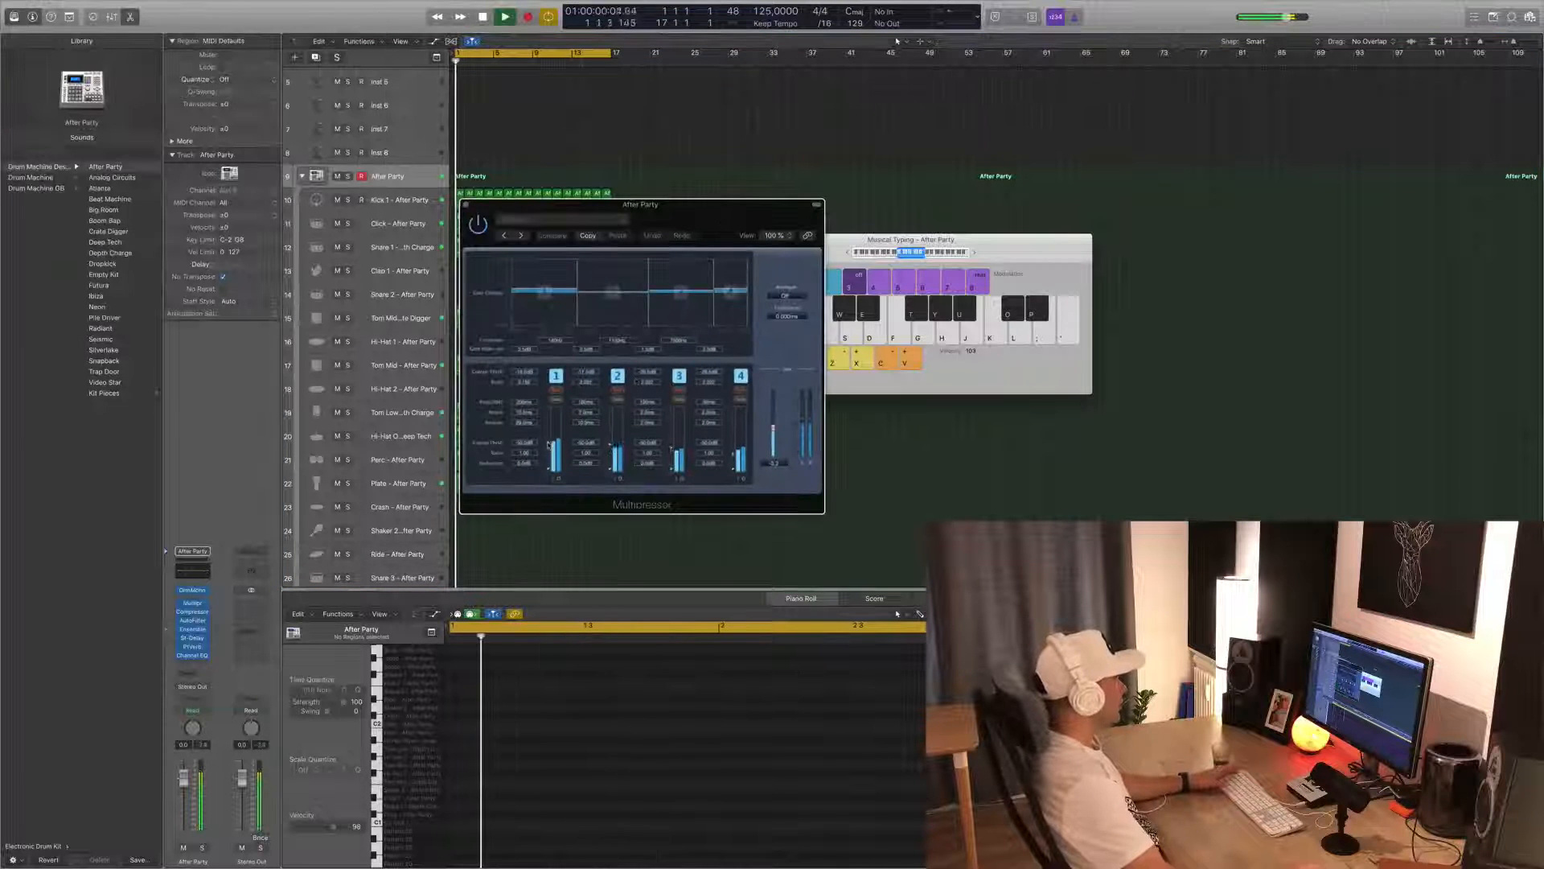
pyautogui.moveTo(549, 443); pyautogui.dragTo(611, 452)
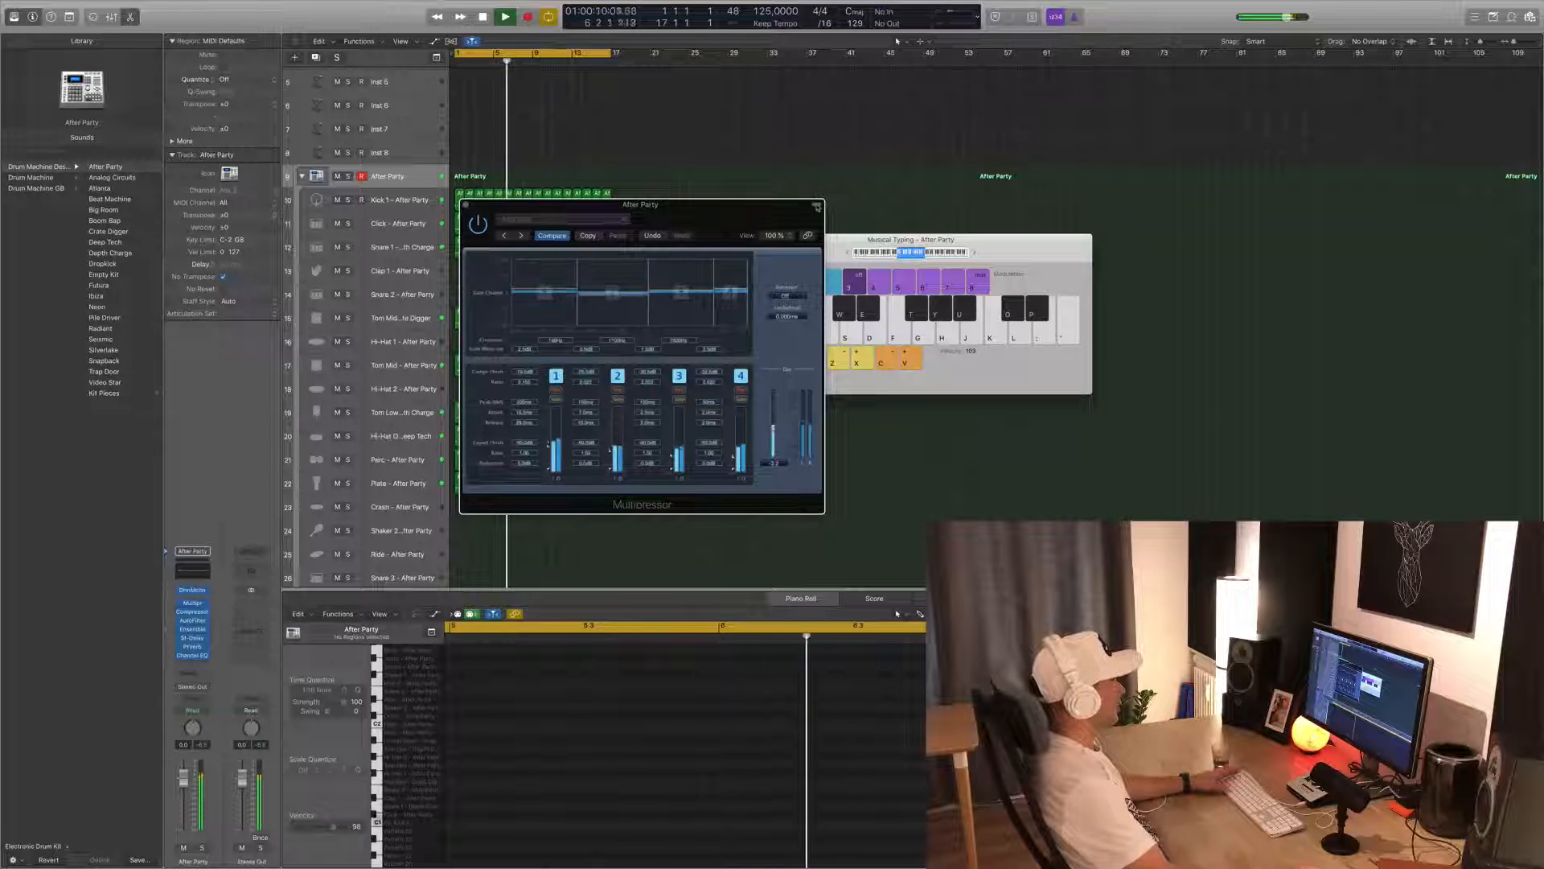
pyautogui.press('Return')
pyautogui.click(465, 205)
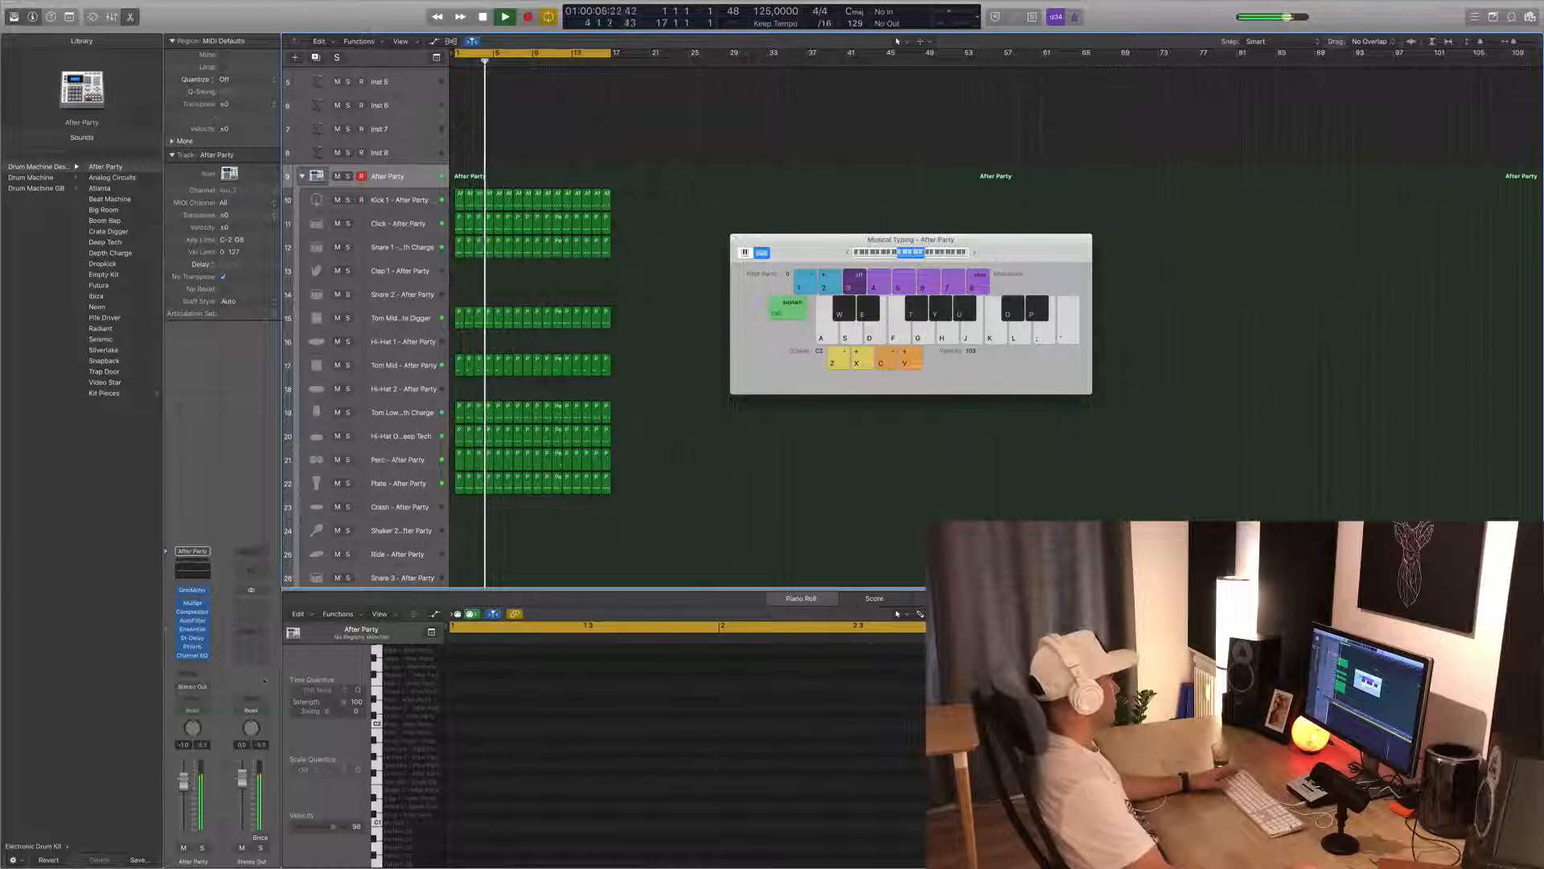
# - Step through After Party's AutoFilter presets from Always Rising Filter to Crunch Modulator during playback, close the plug-in and replay the loop
pyautogui.click(193, 620)
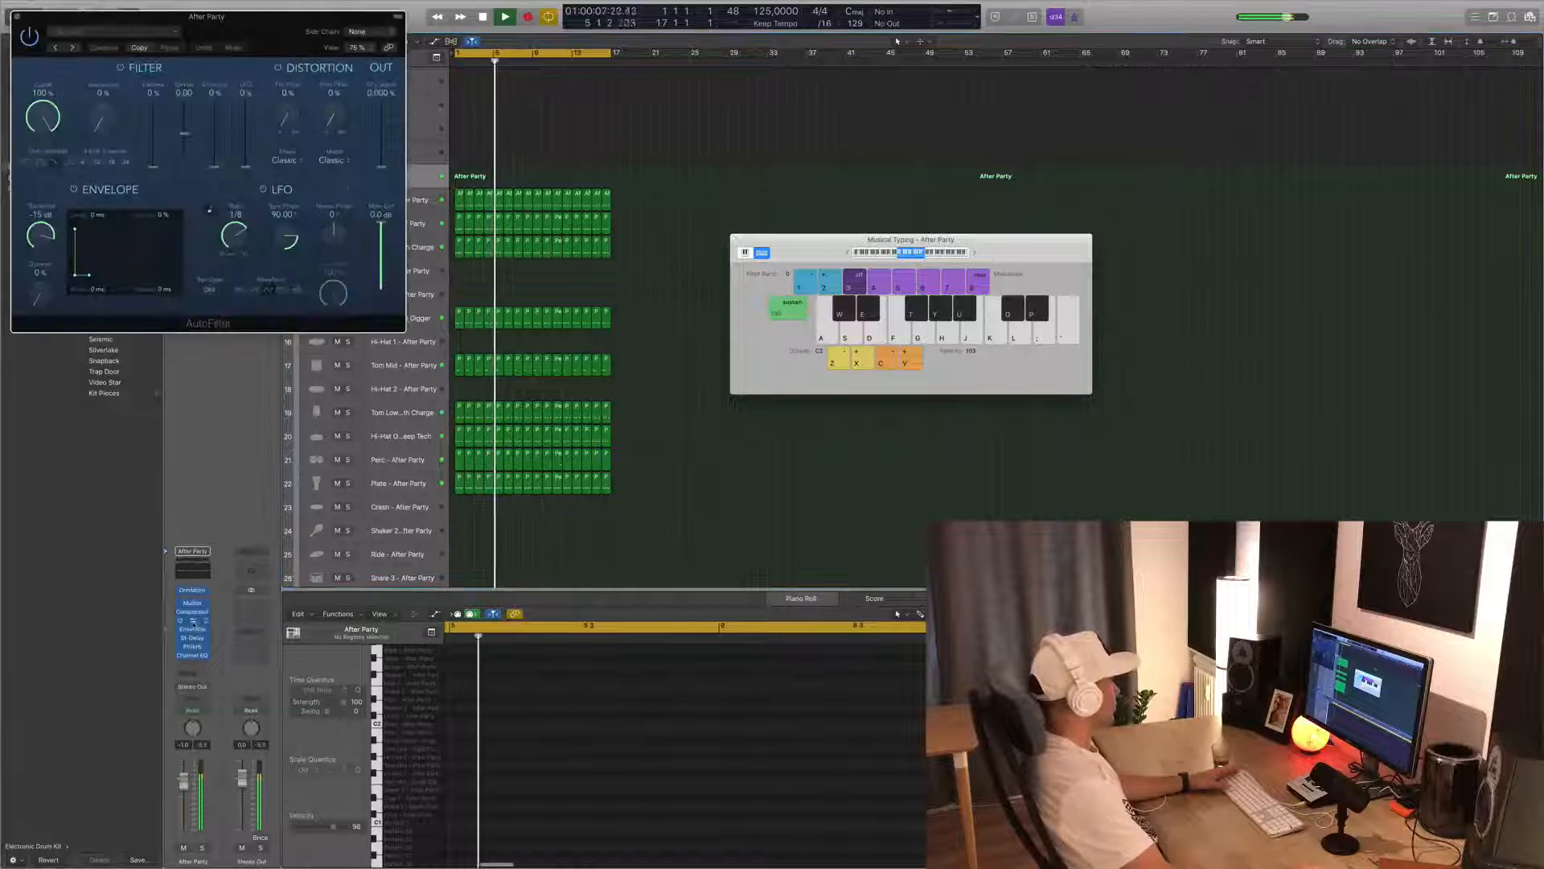
pyautogui.click(72, 48)
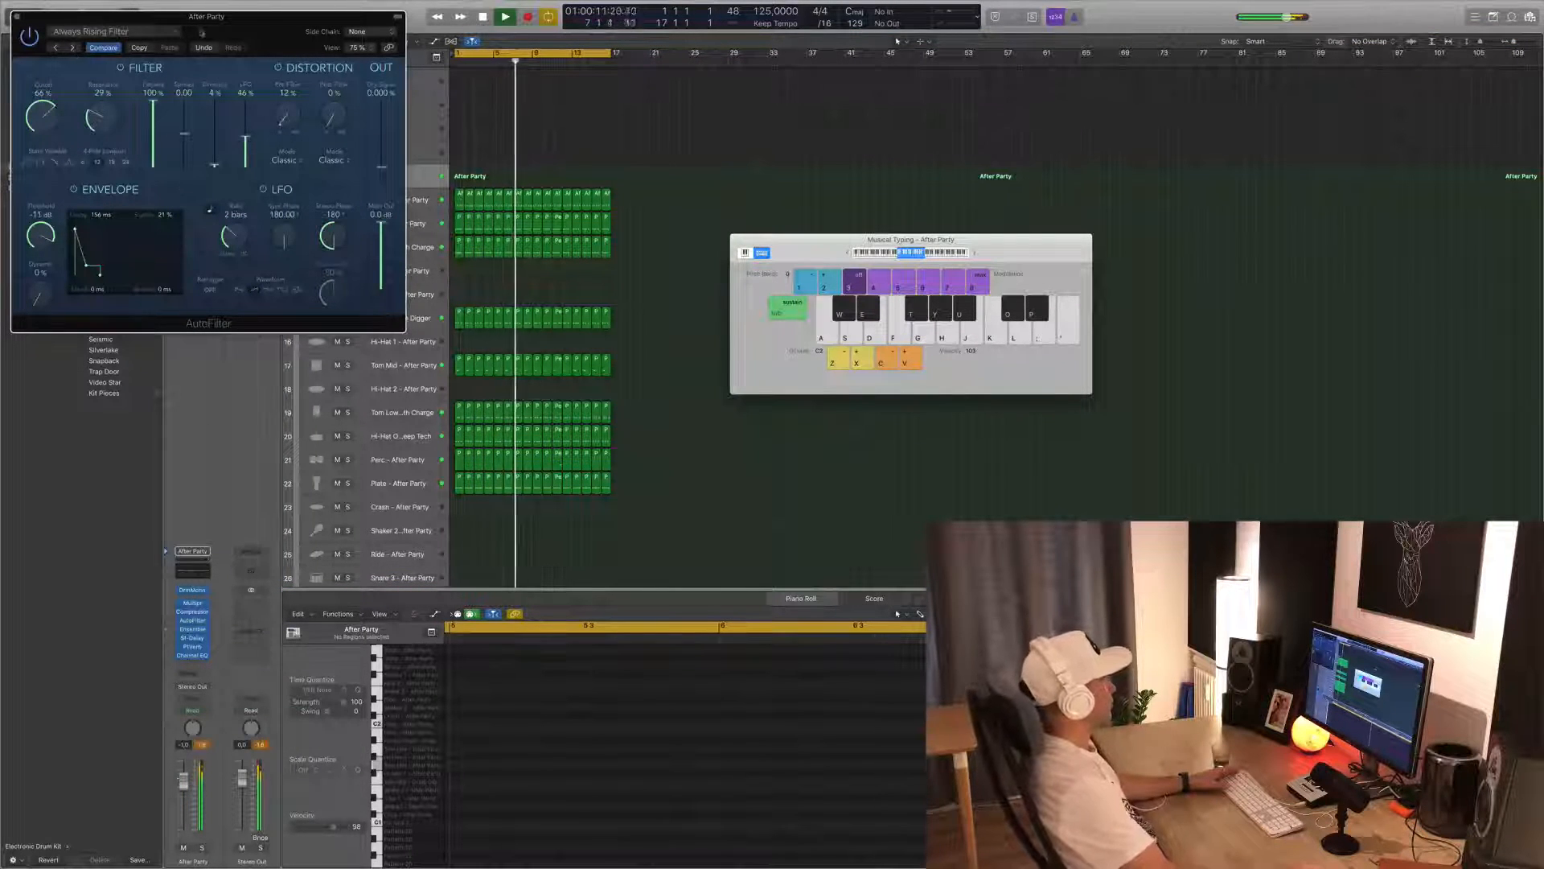
pyautogui.moveTo(202, 33); pyautogui.dragTo(692, 187)
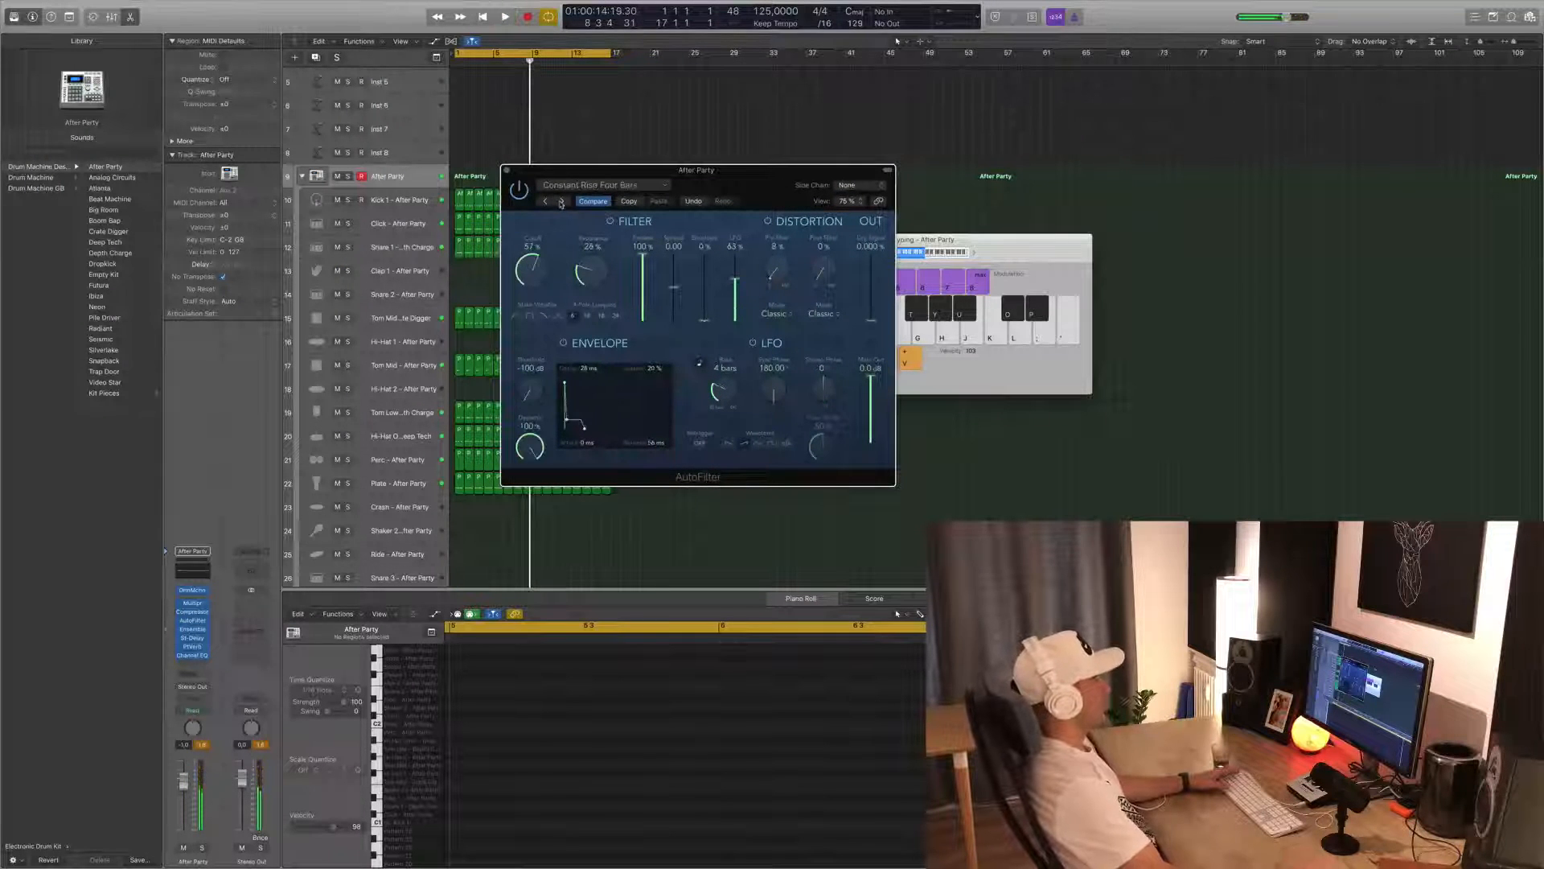
pyautogui.press('space')
pyautogui.click(562, 201)
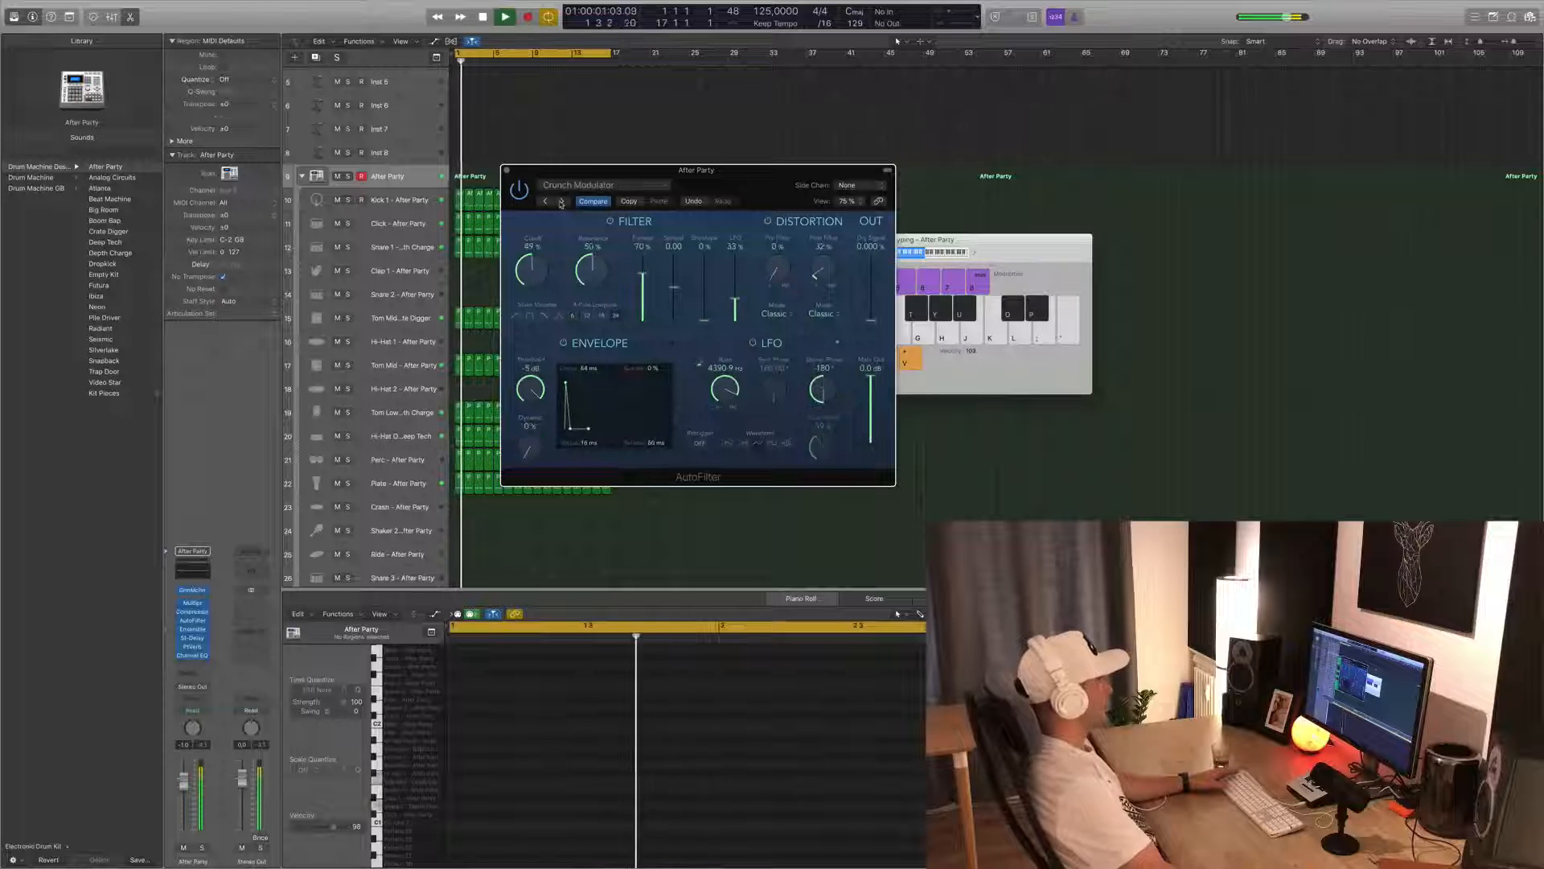
pyautogui.press('space')
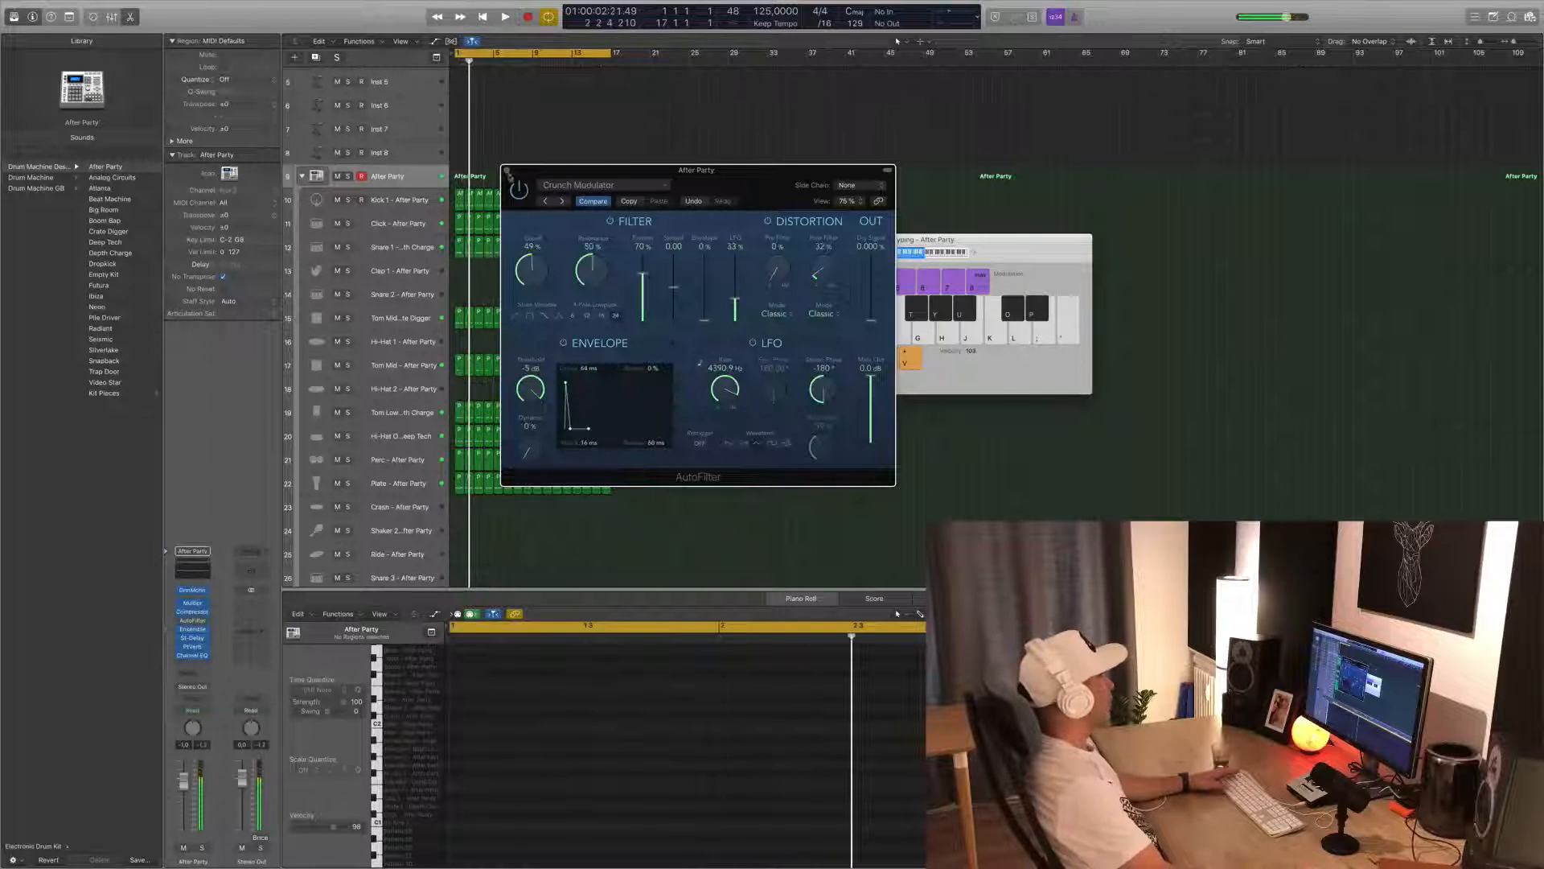
pyautogui.click(507, 173)
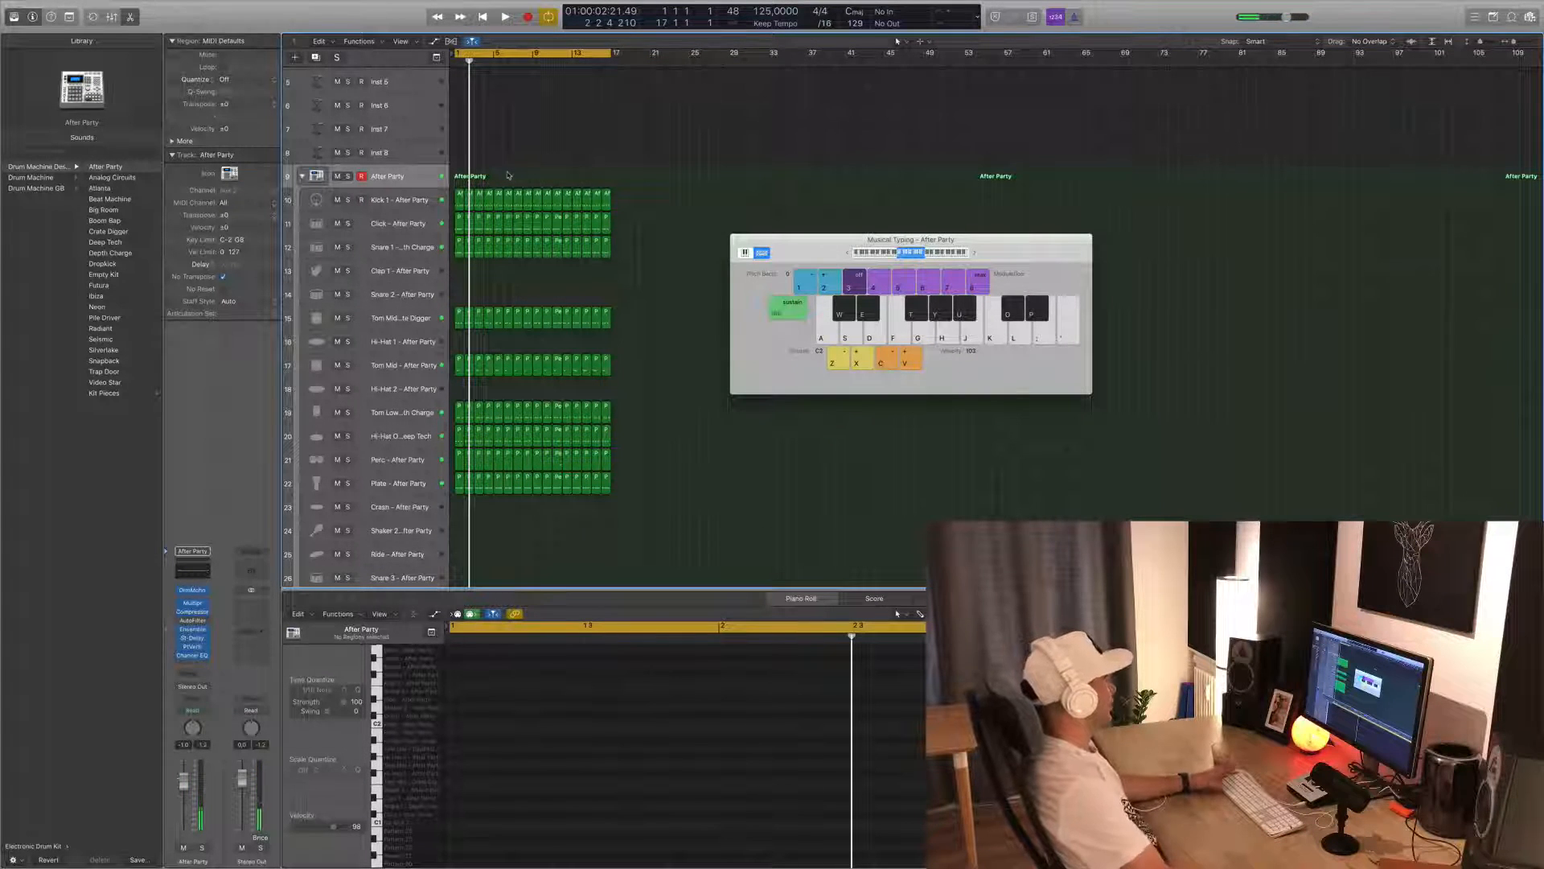
pyautogui.press('space')
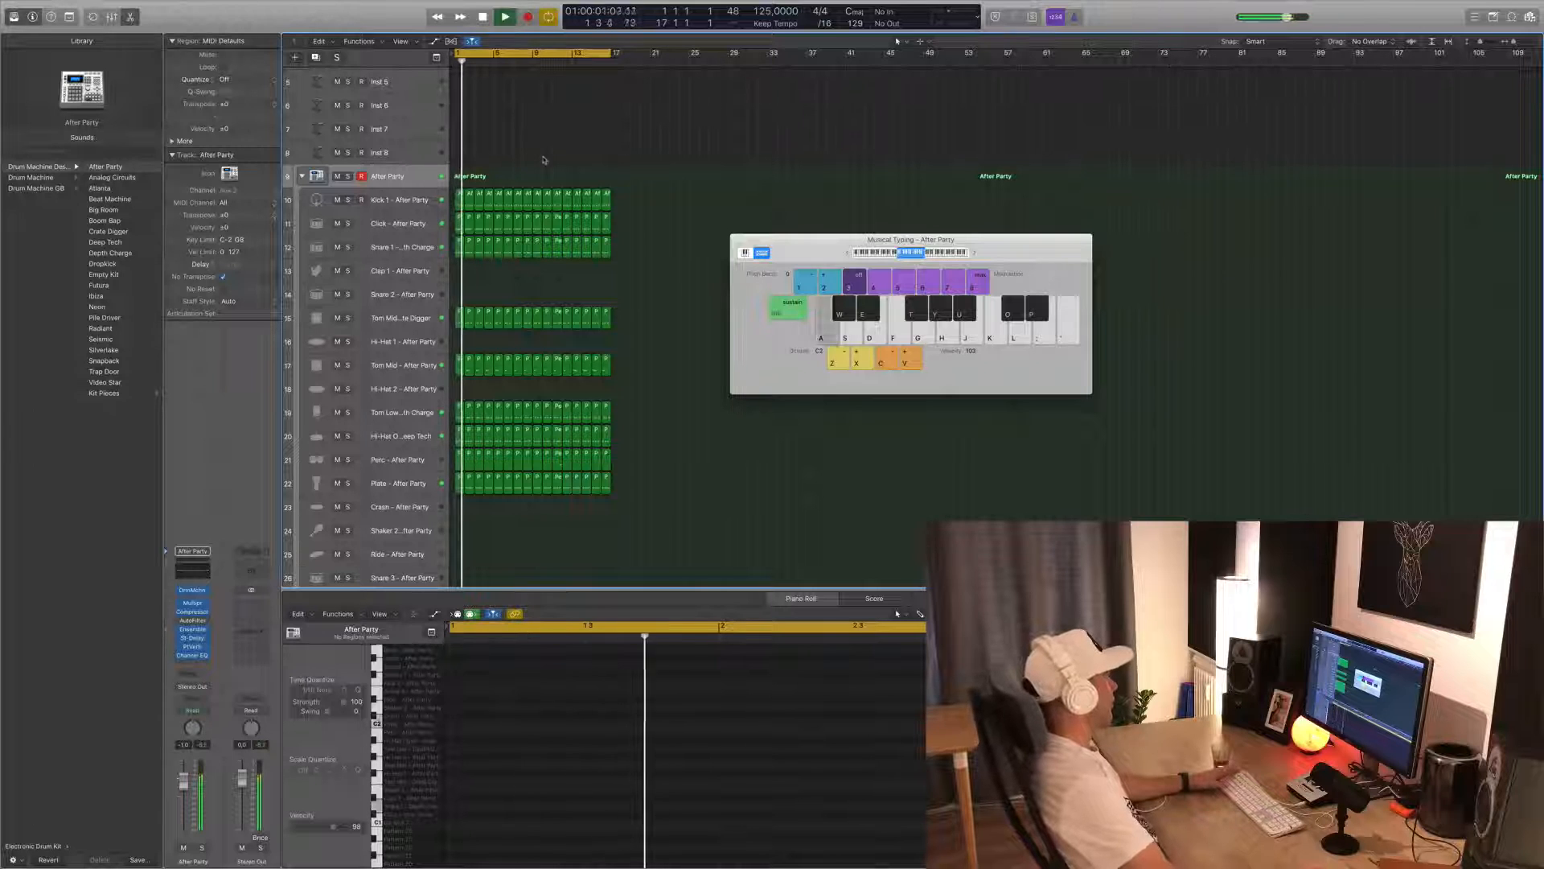
# - Stop playback and load the 808 Bass preset from Alchemy's Bass category on the Inst 1 track
pyautogui.scroll(3, 553, 186)
pyautogui.click(396, 80)
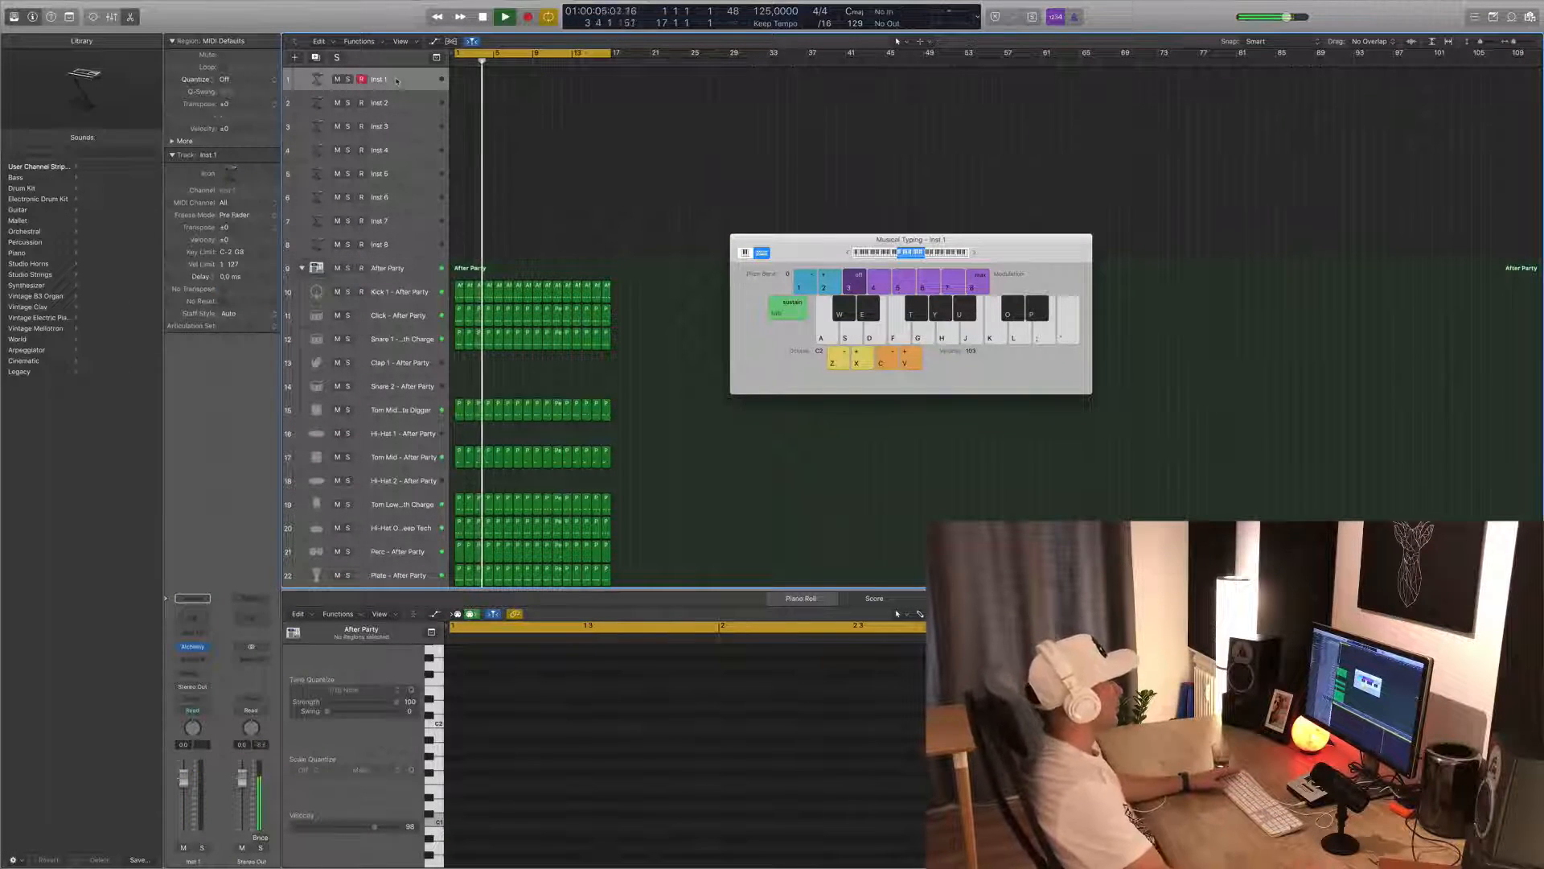
pyautogui.press('space')
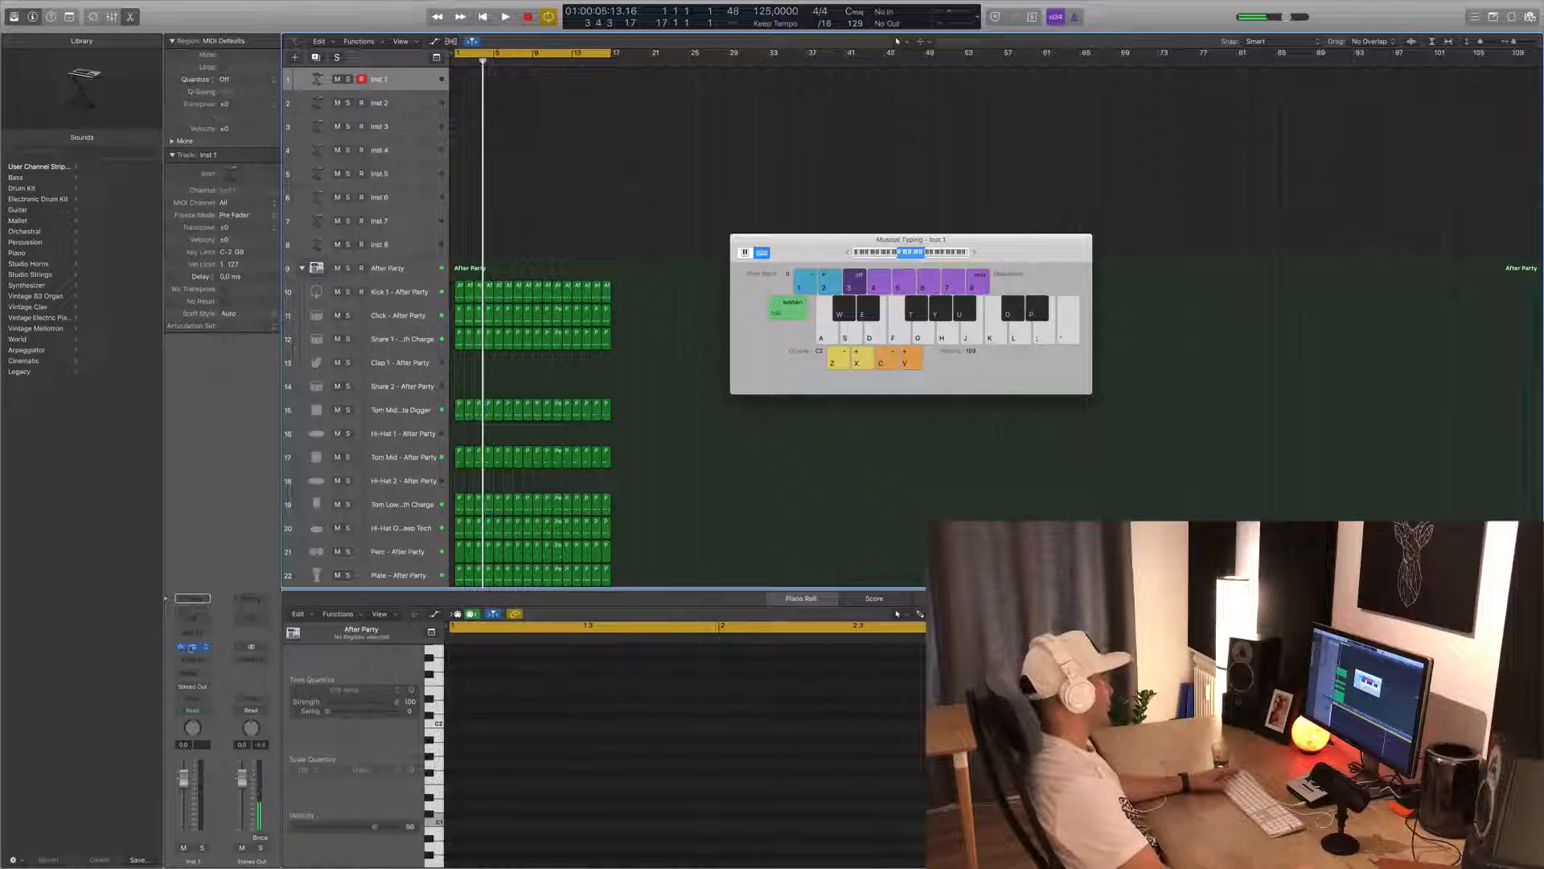
pyautogui.click(194, 647)
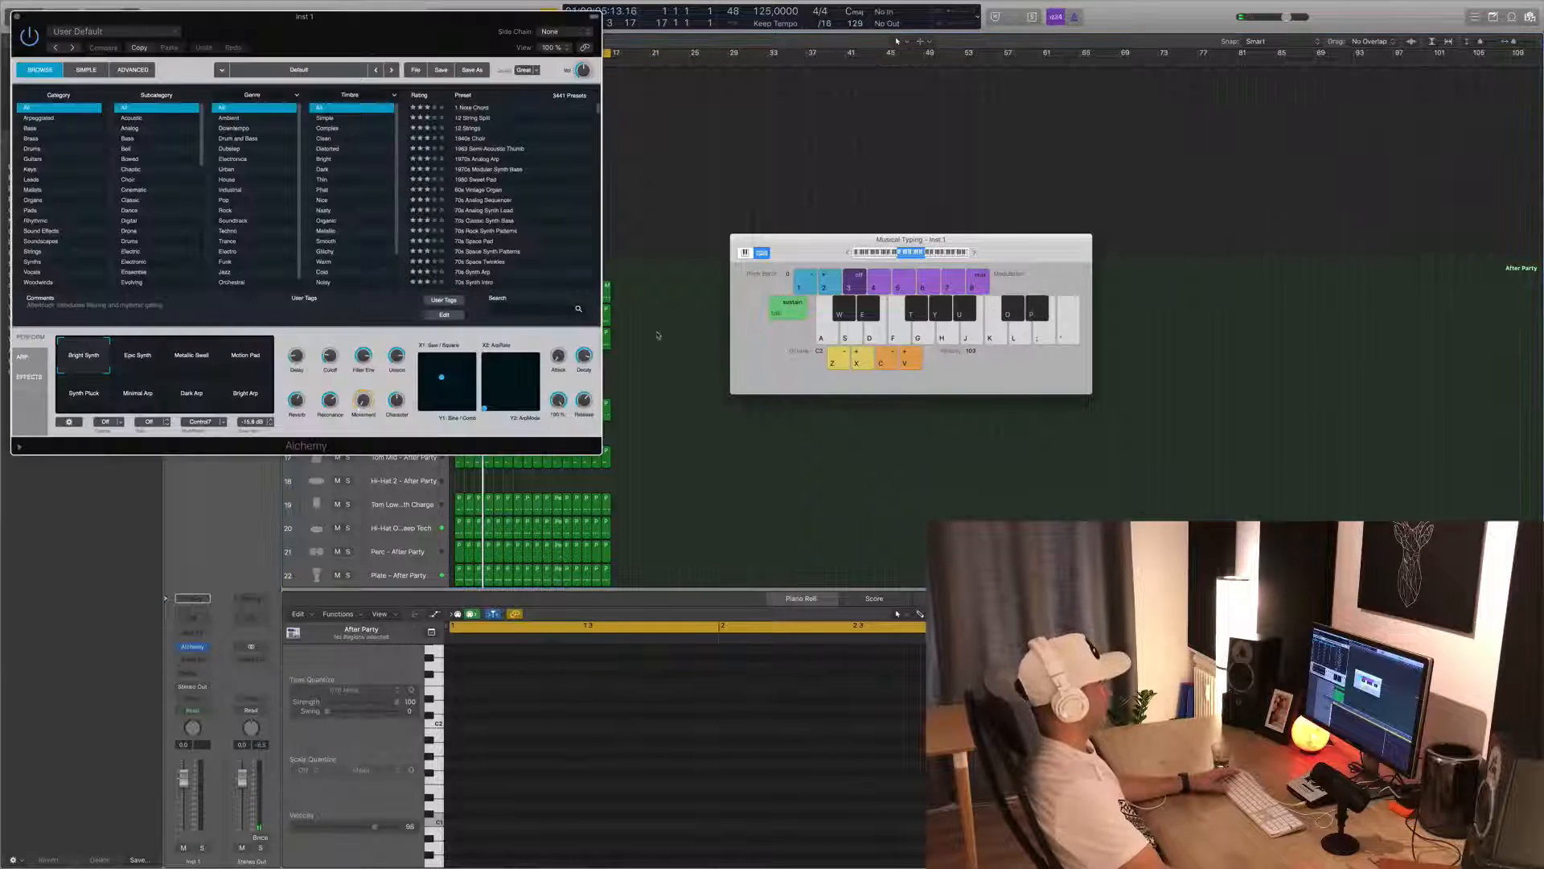
pyautogui.click(36, 128)
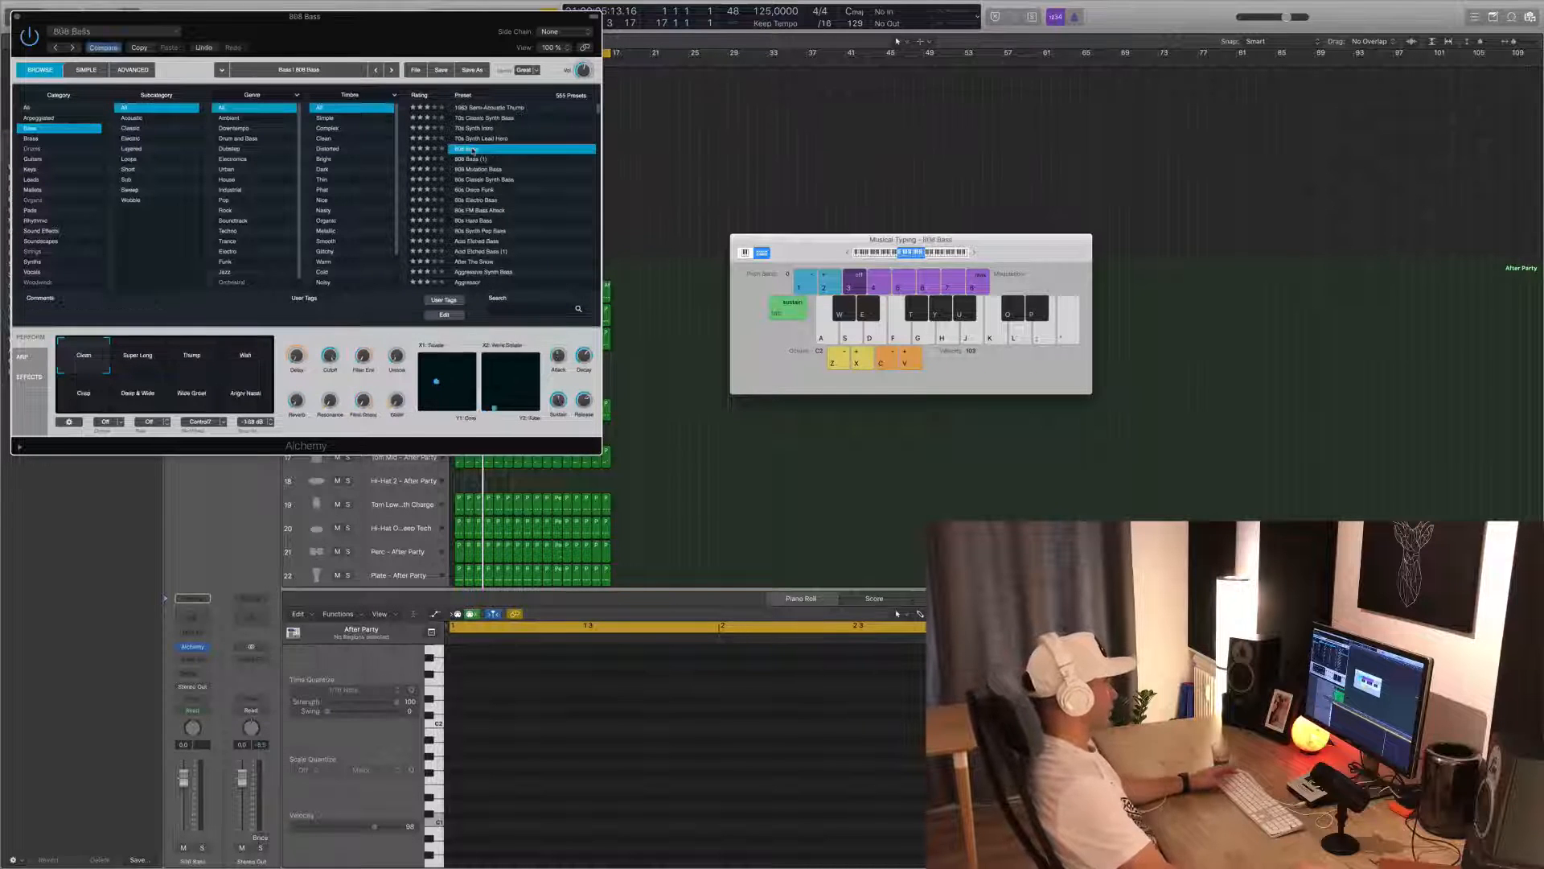
# - Move the Alchemy and Musical Typing windows clear of the track list and try notes with the 808 Bass sound
pyautogui.moveTo(826, 248); pyautogui.dragTo(938, 234)
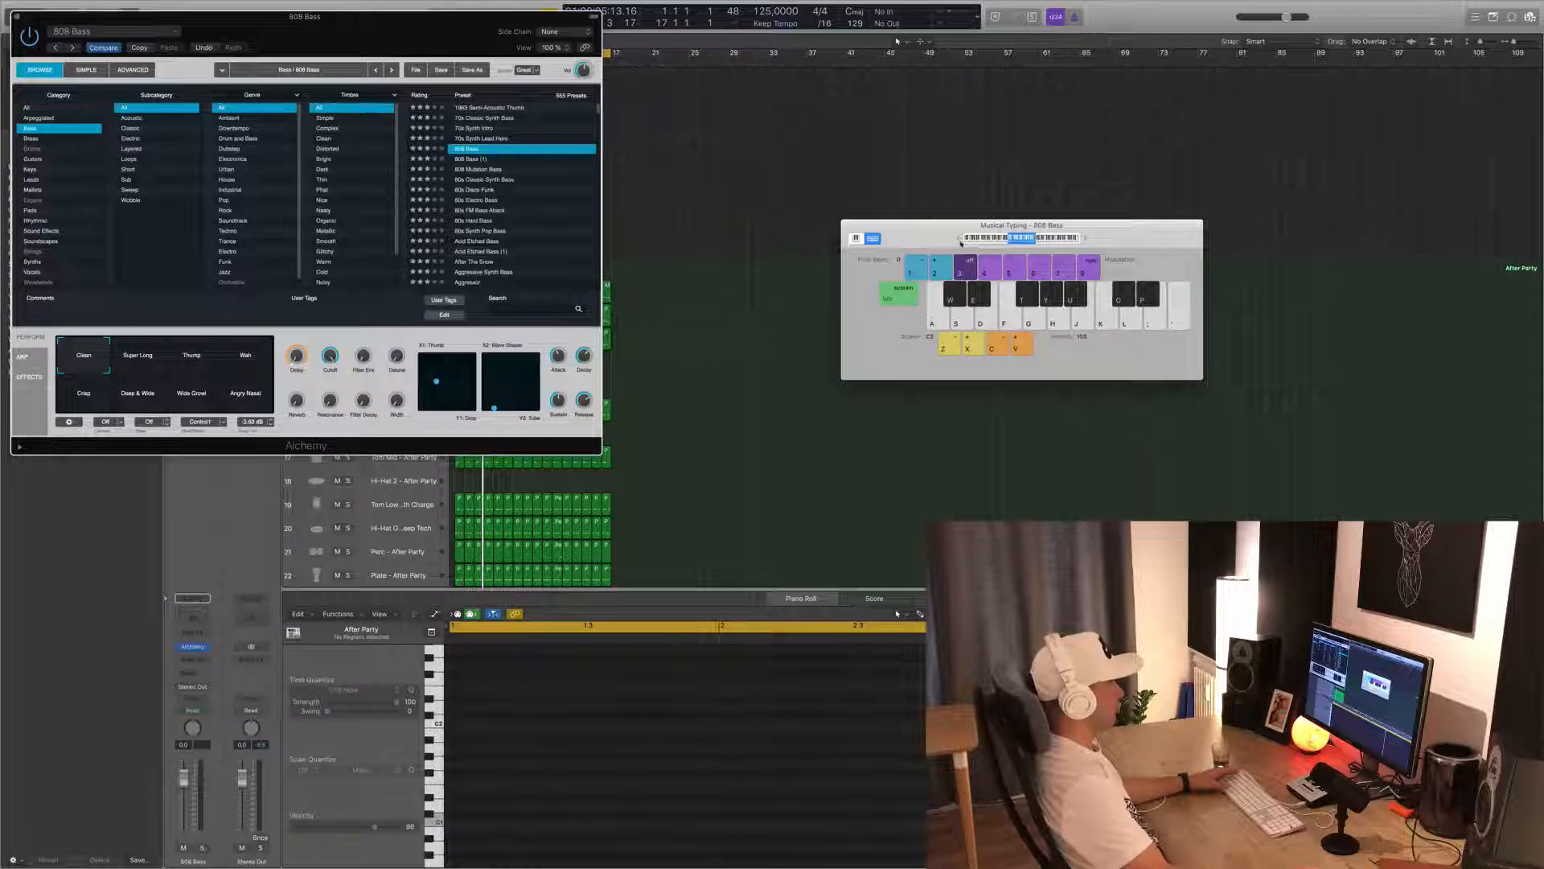
pyautogui.moveTo(526, 38); pyautogui.dragTo(711, 170)
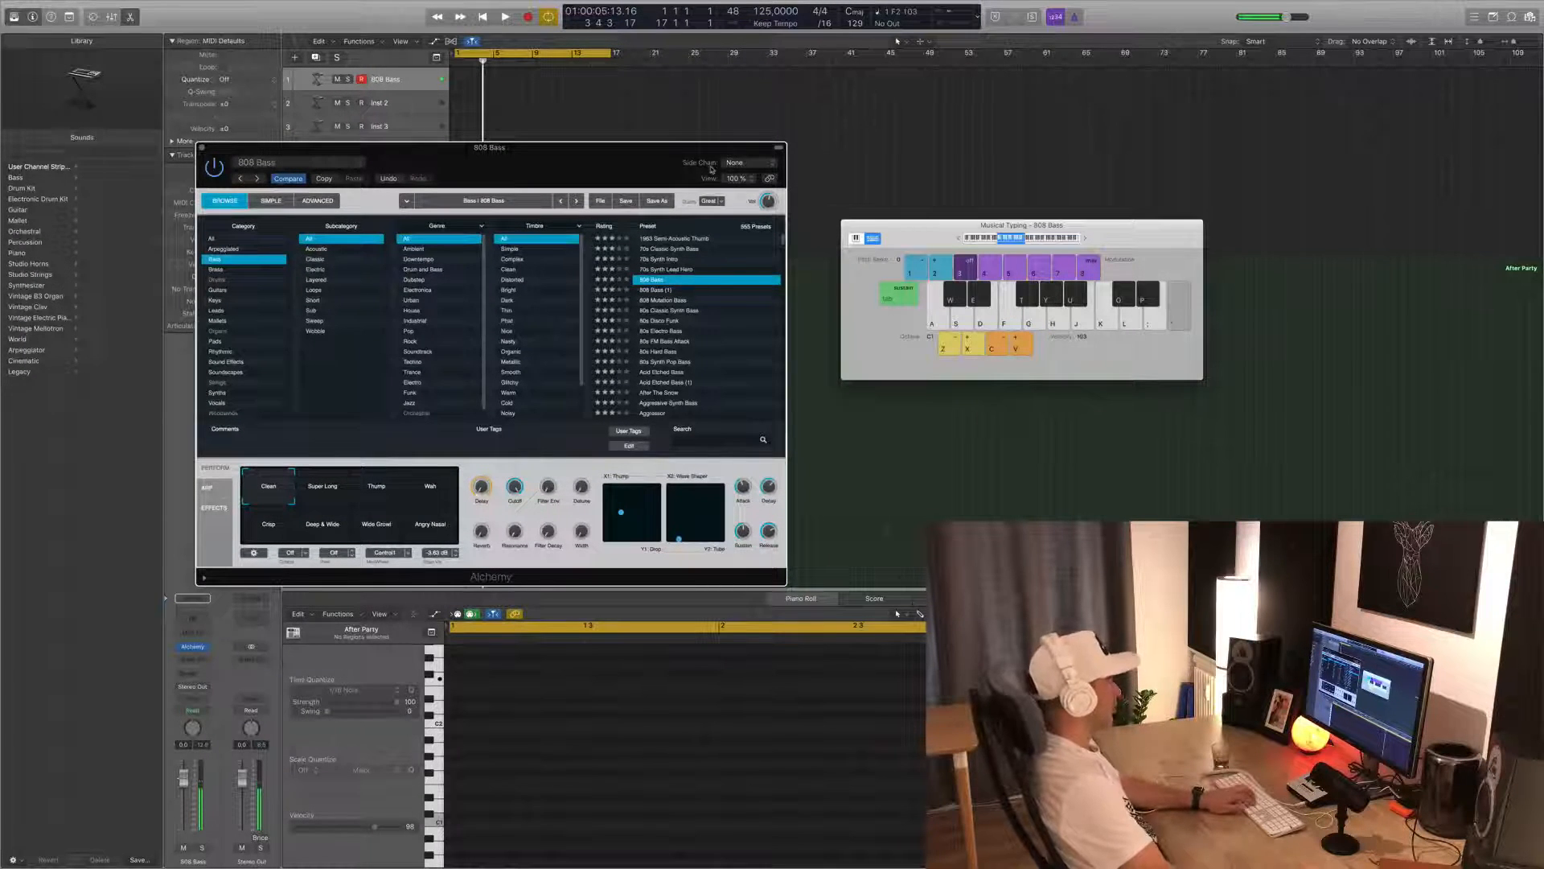
pyautogui.moveTo(711, 170); pyautogui.dragTo(1194, 380)
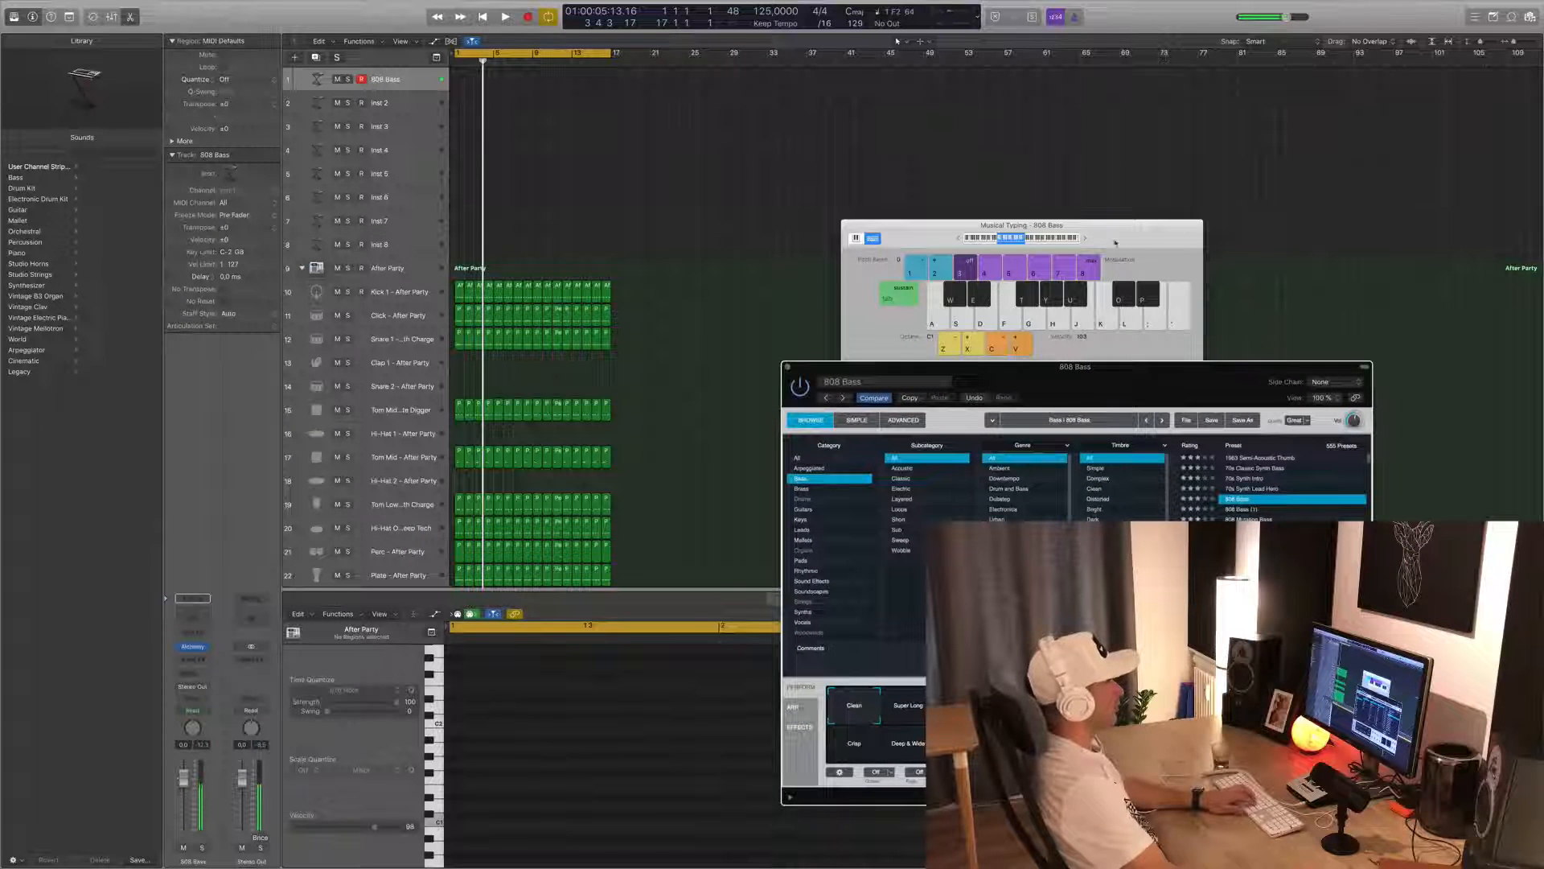
pyautogui.moveTo(1114, 242); pyautogui.dragTo(1063, 207)
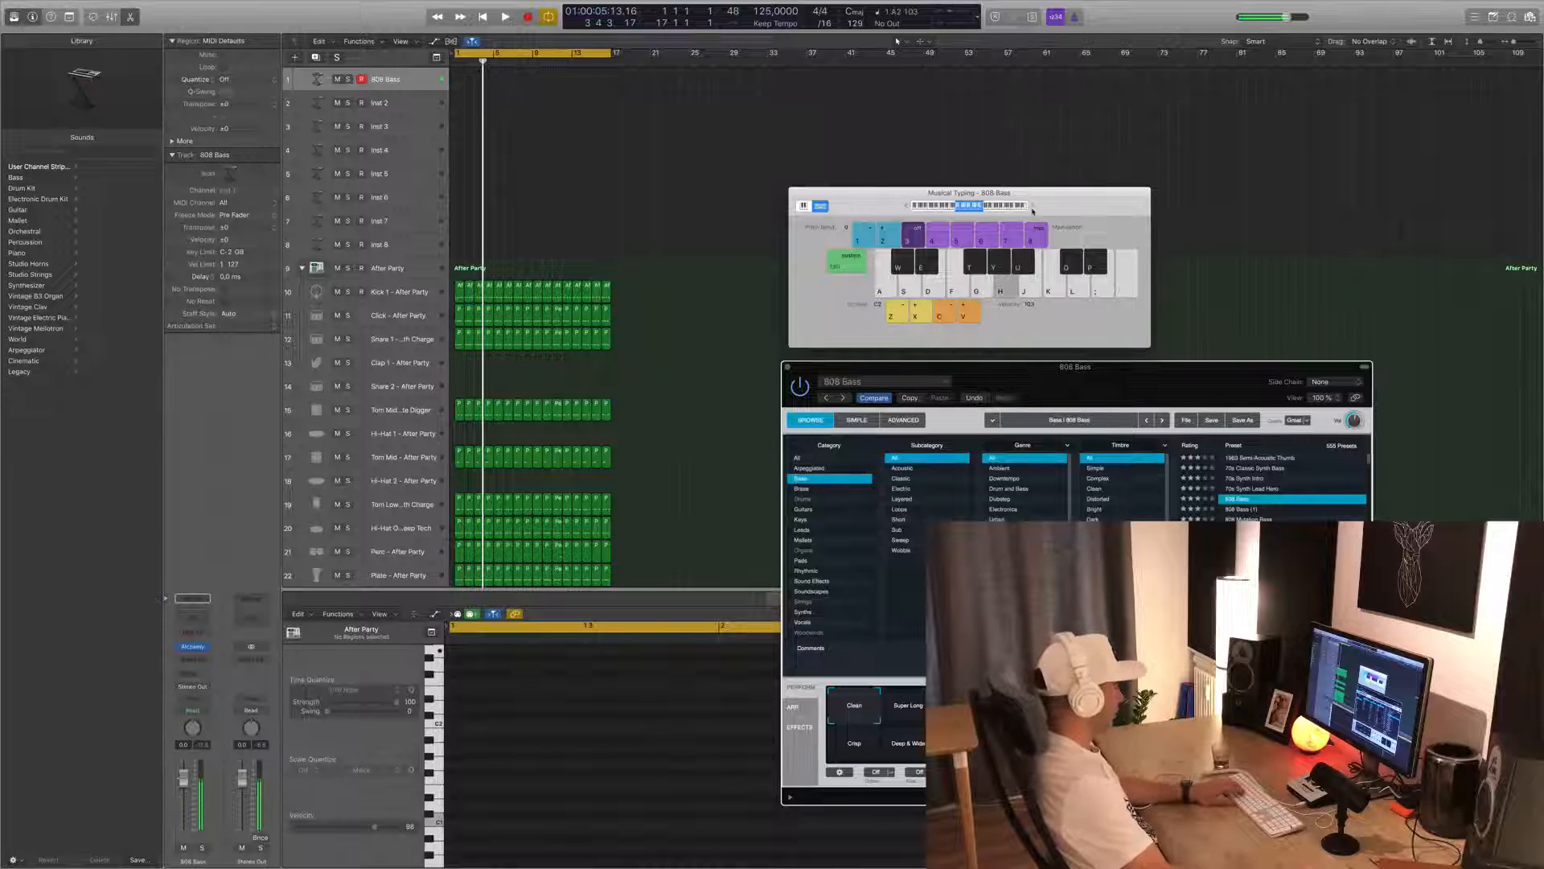
pyautogui.press('a')
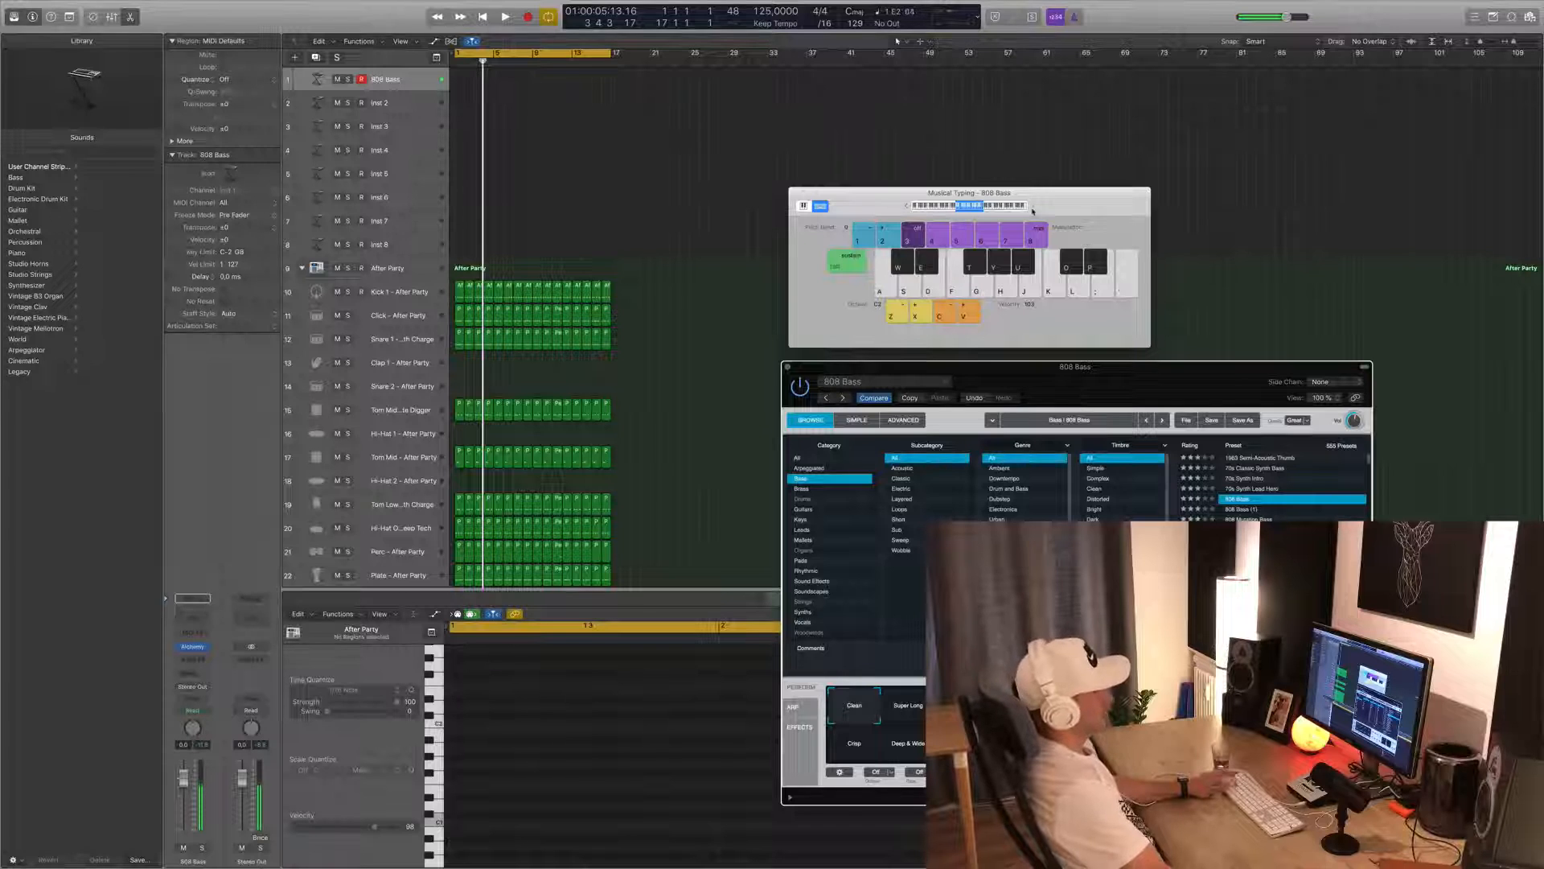
# - Play the drum loop and rehearse a bass line over it with the 808 Bass sound
pyautogui.press('space')
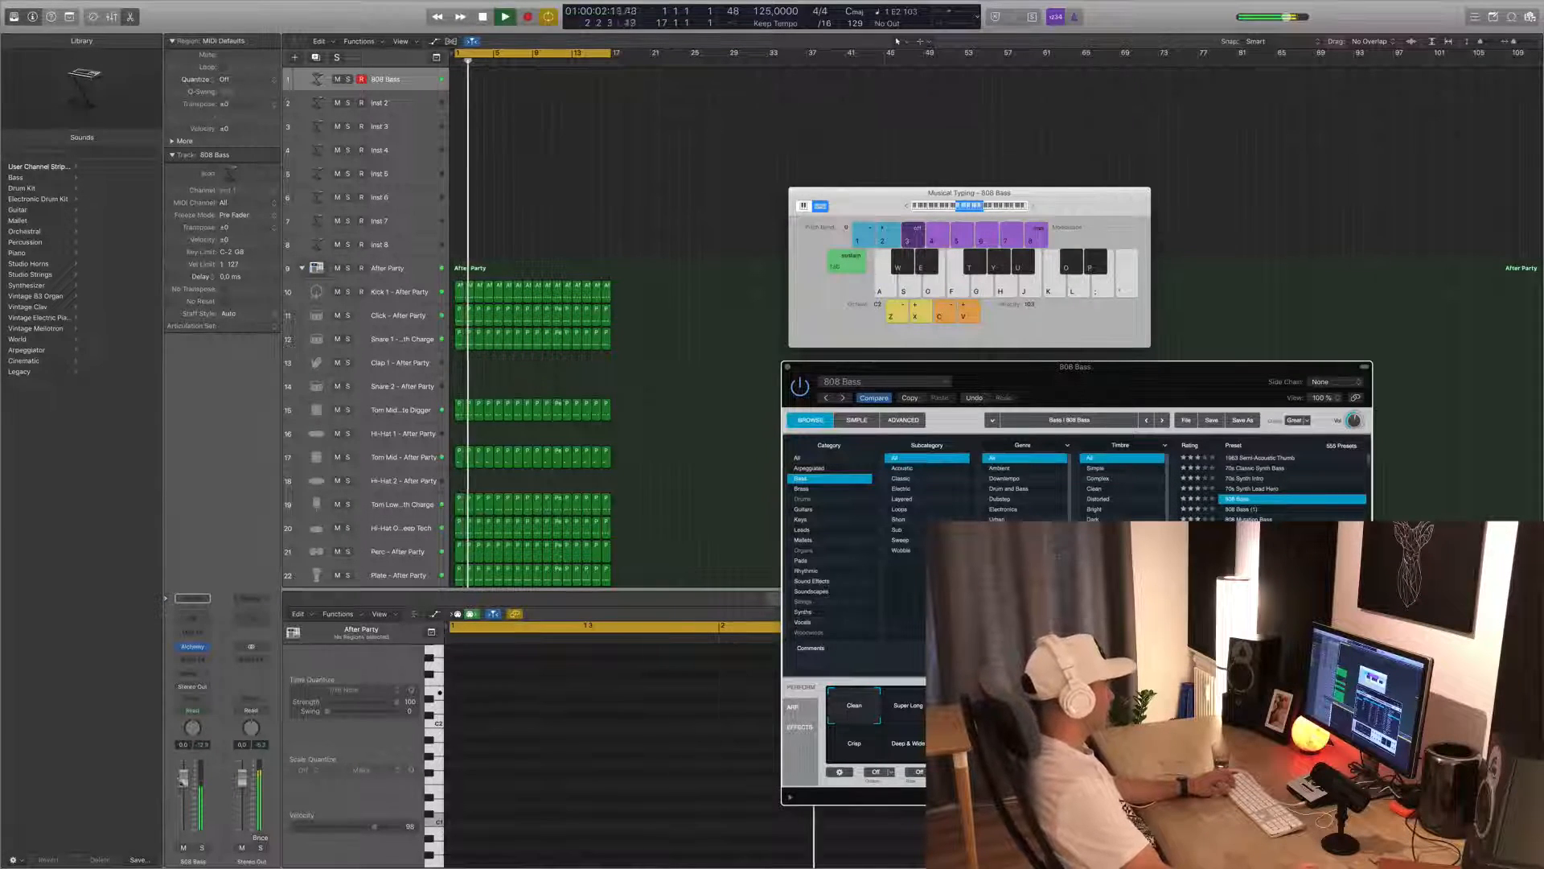
pyautogui.press('a')
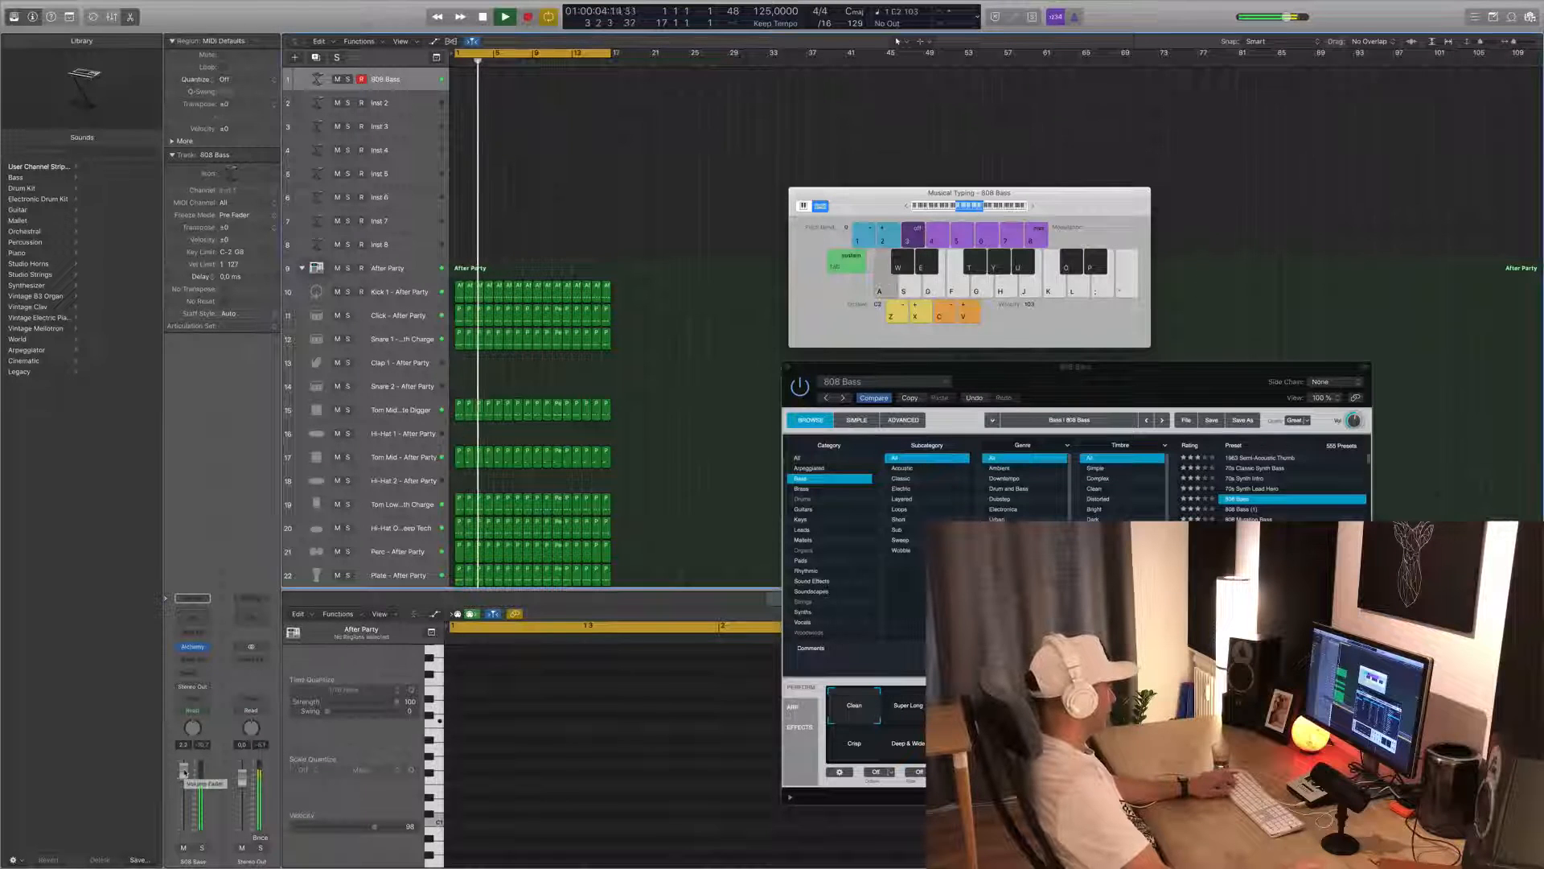
pyautogui.press('l')
pyautogui.press('l')
pyautogui.press('l')
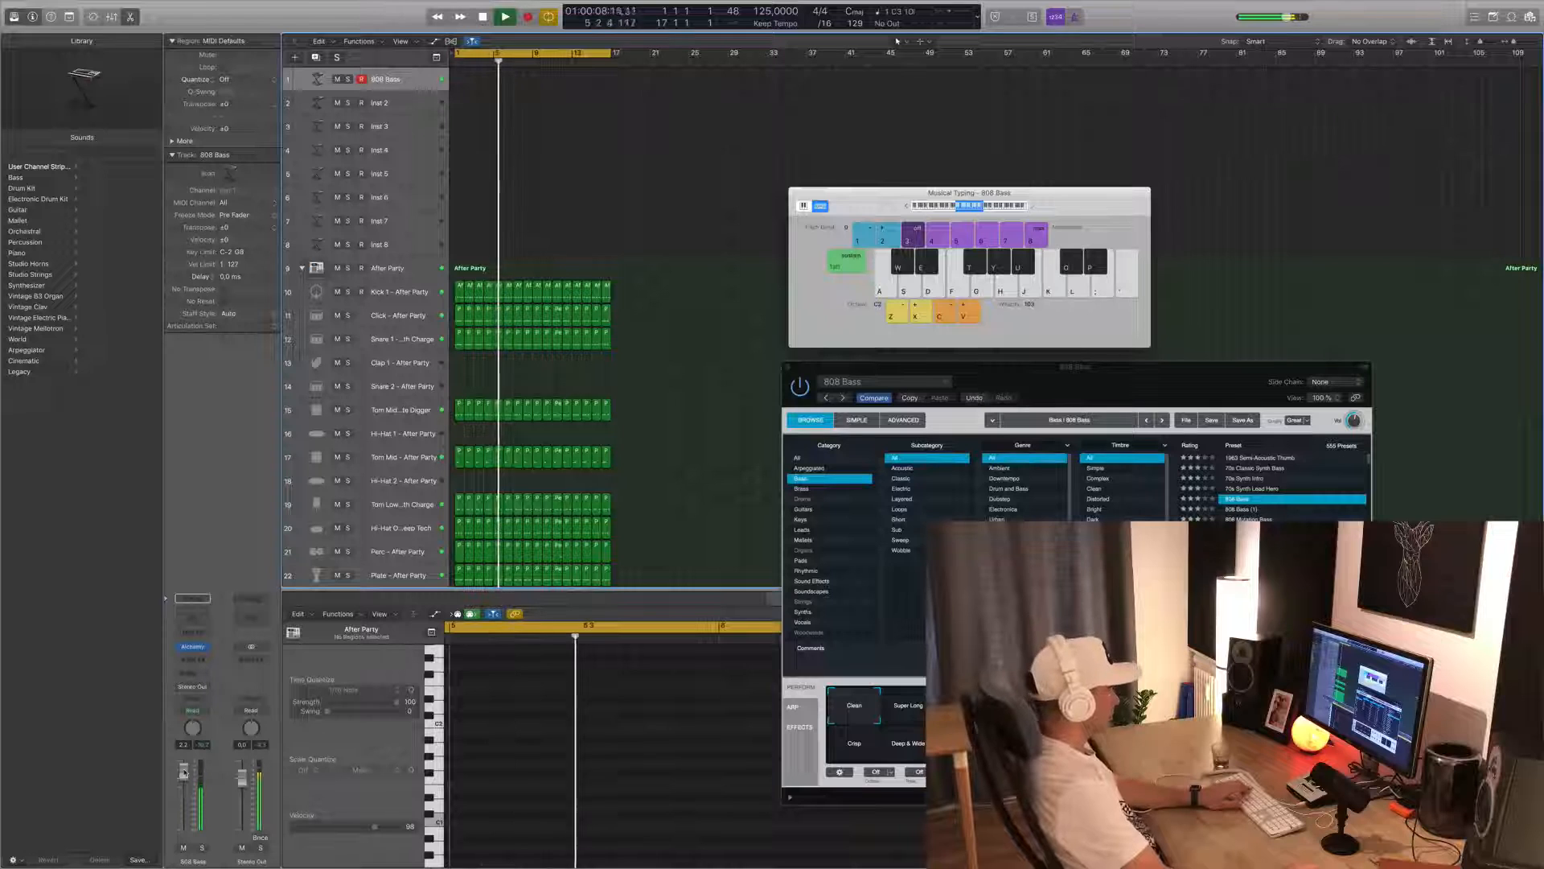
pyautogui.press(';')
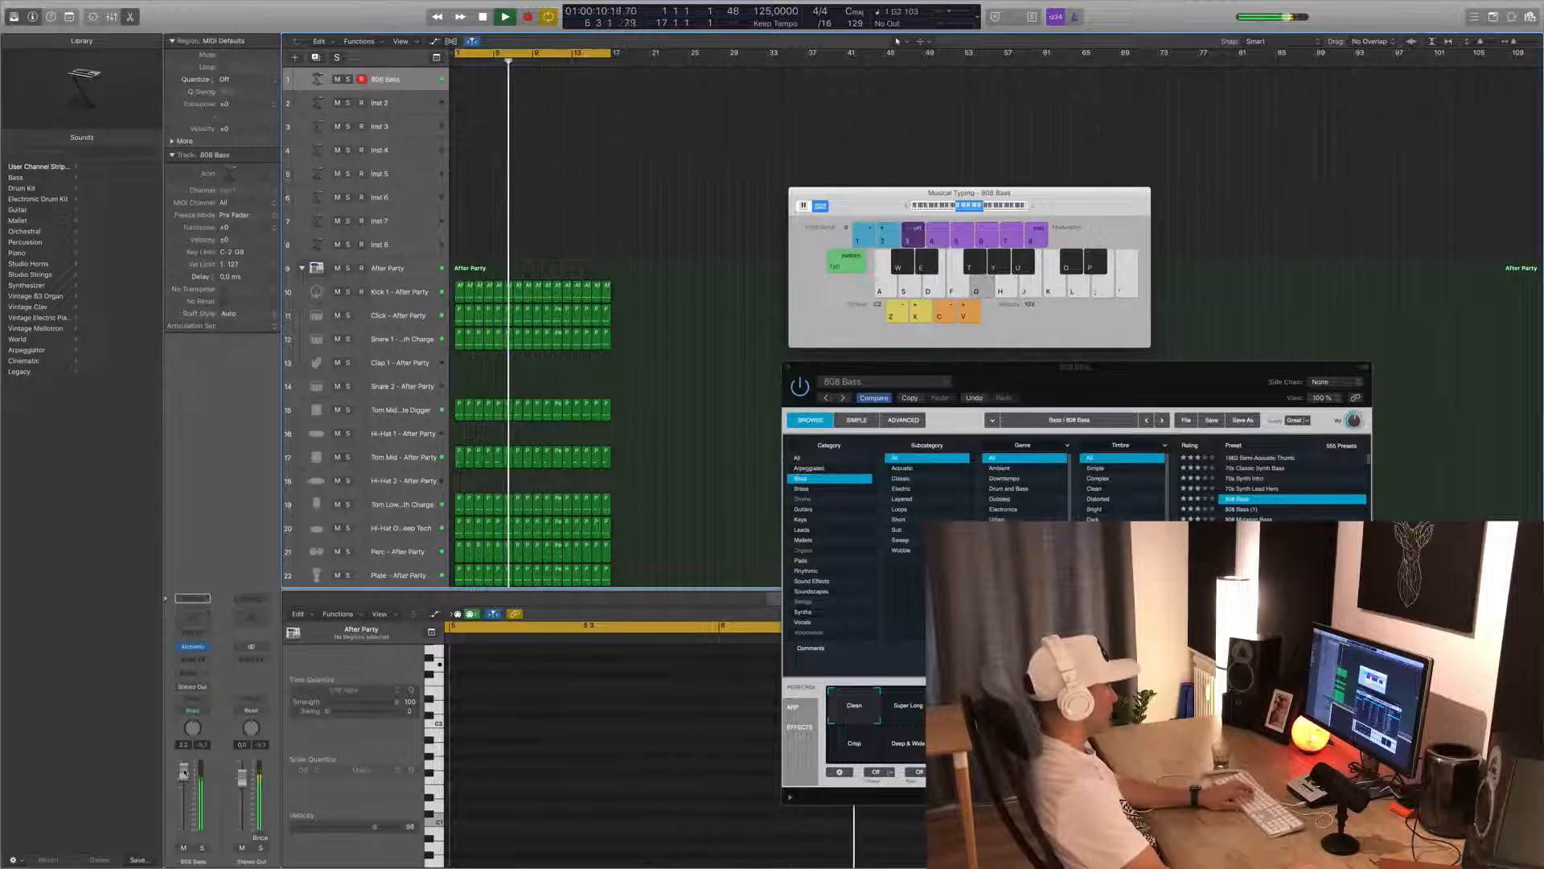
pyautogui.press('g')
pyautogui.press('g')
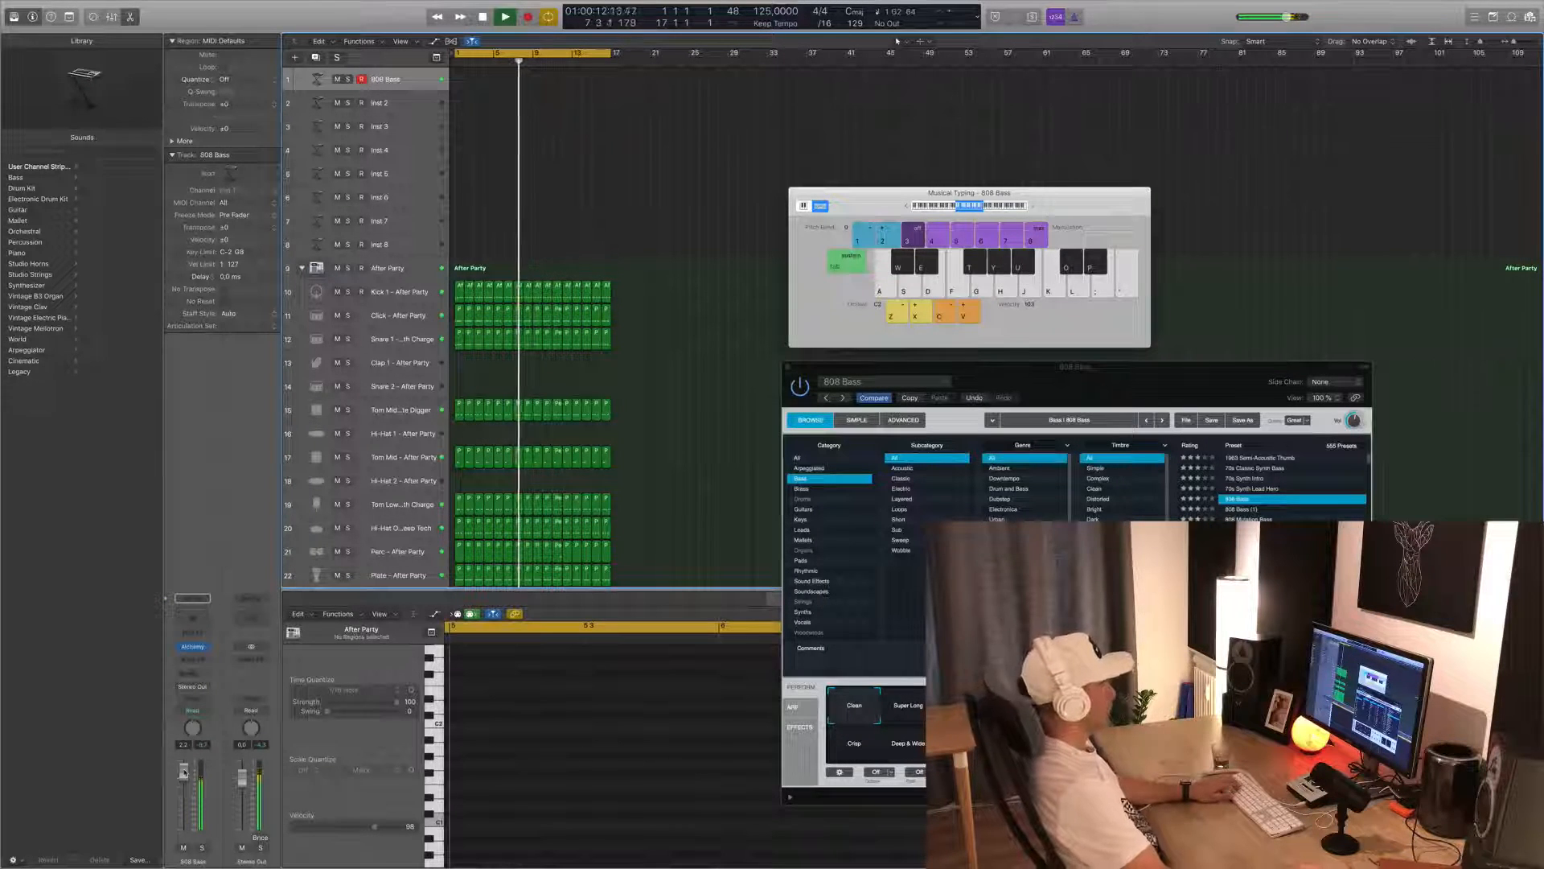
pyautogui.press('f')
pyautogui.press('g')
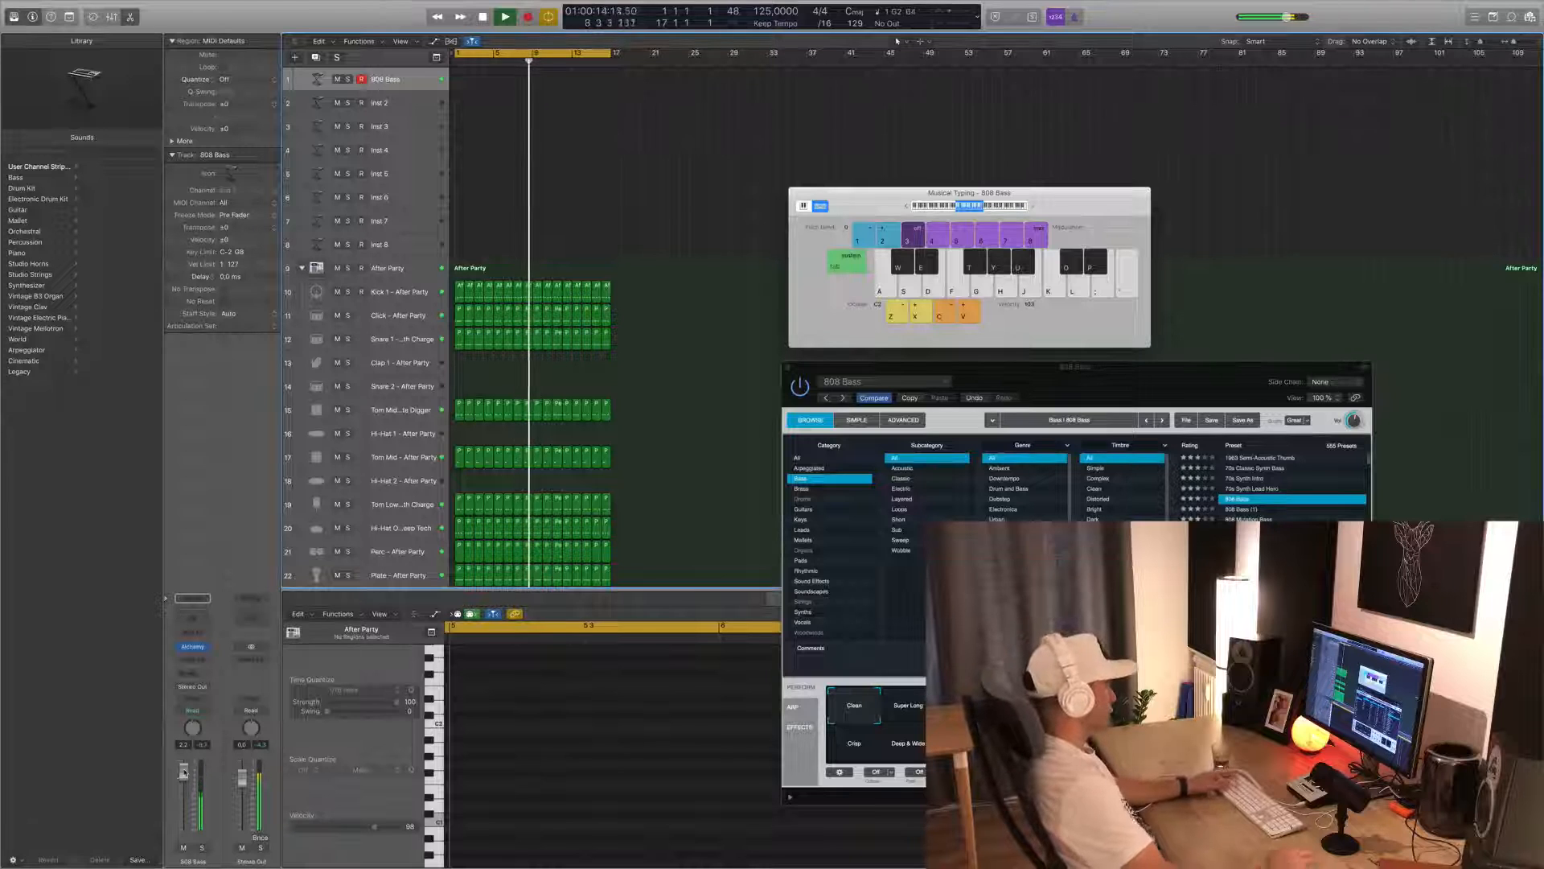
pyautogui.press('g')
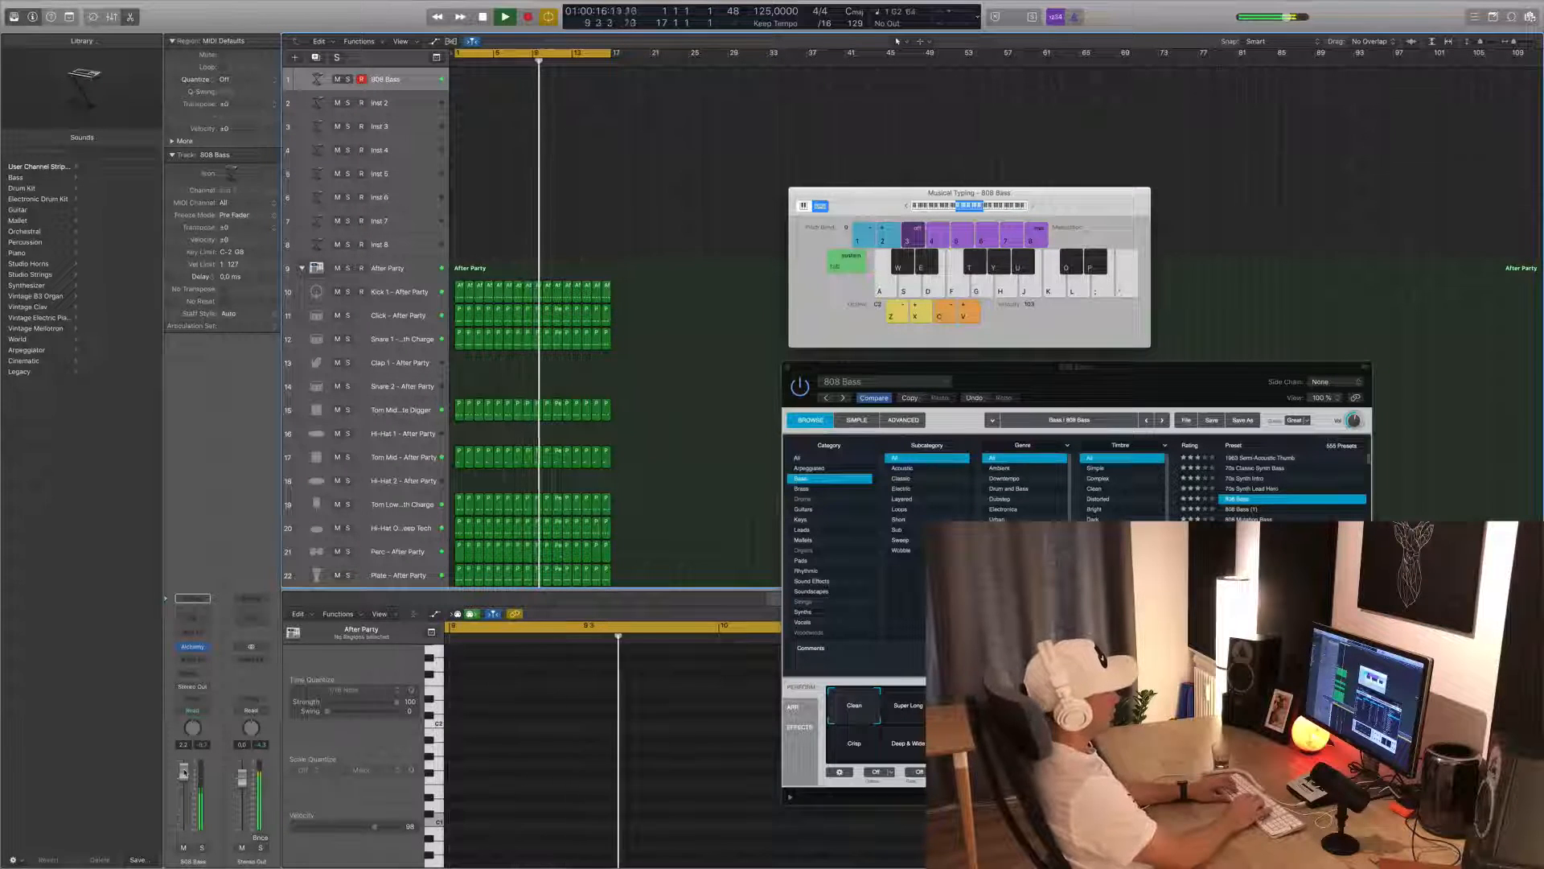
pyautogui.press('g')
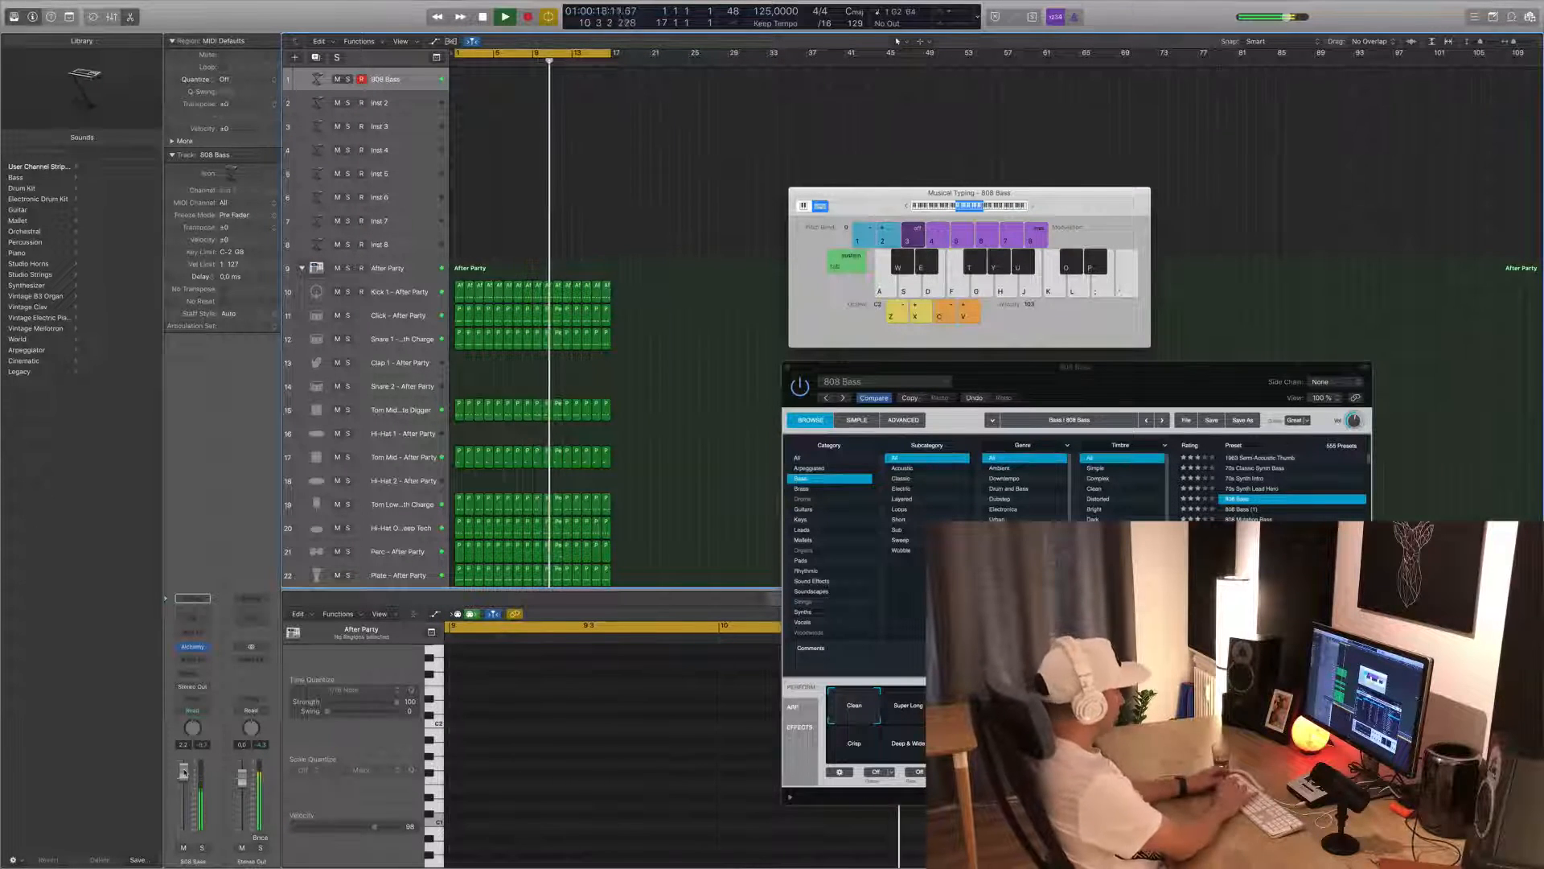
pyautogui.press('g')
# - Record a repeating 808 bass note over the drum loop on the 808 Bass track and stop the recording
pyautogui.press('r')
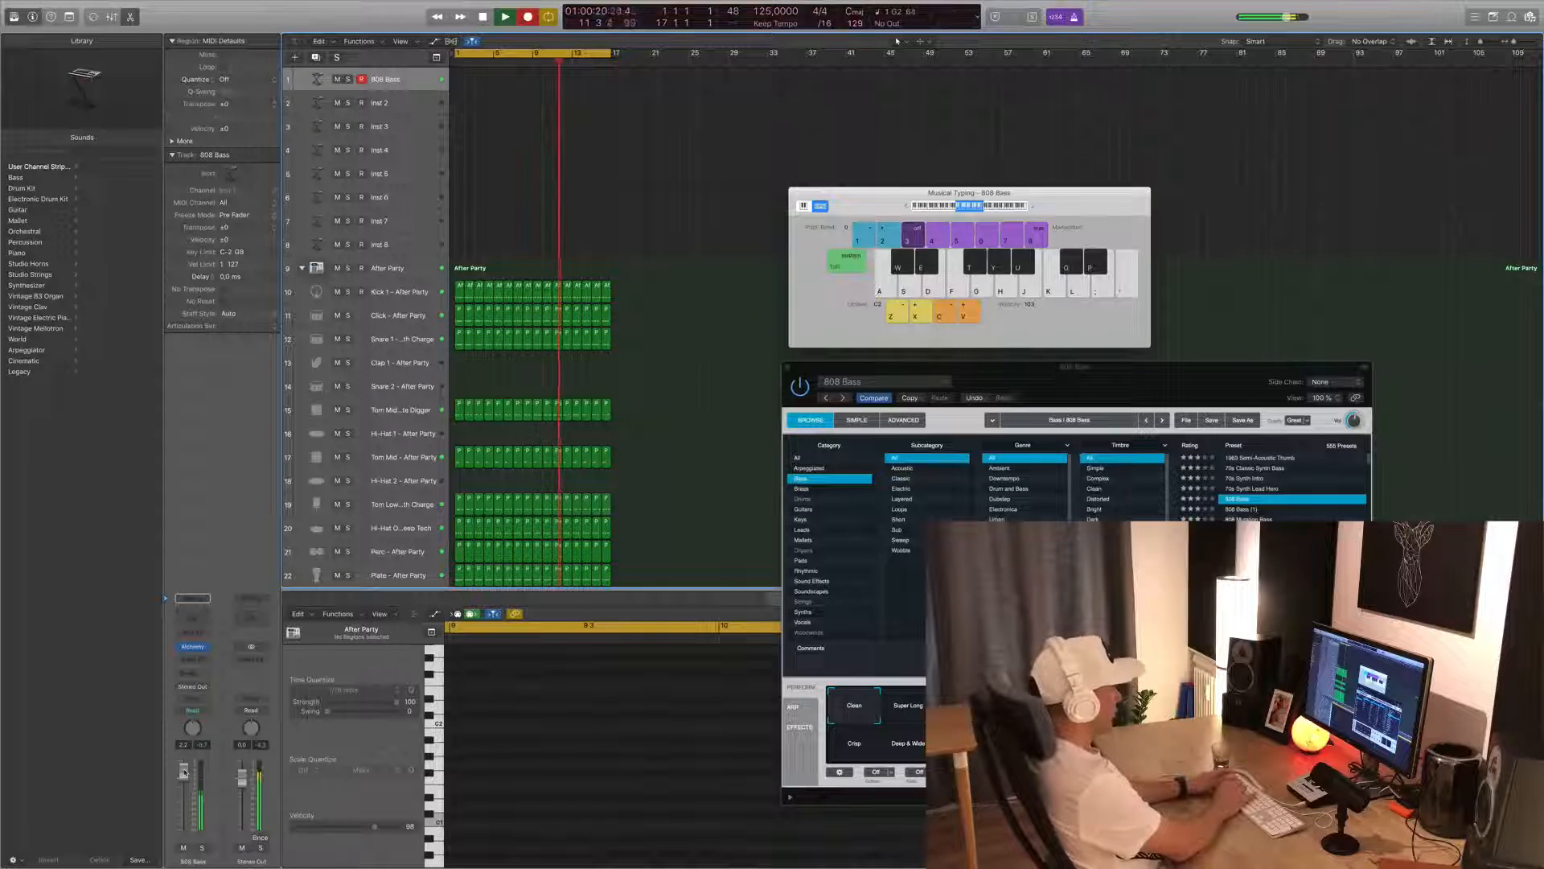
pyautogui.press('g')
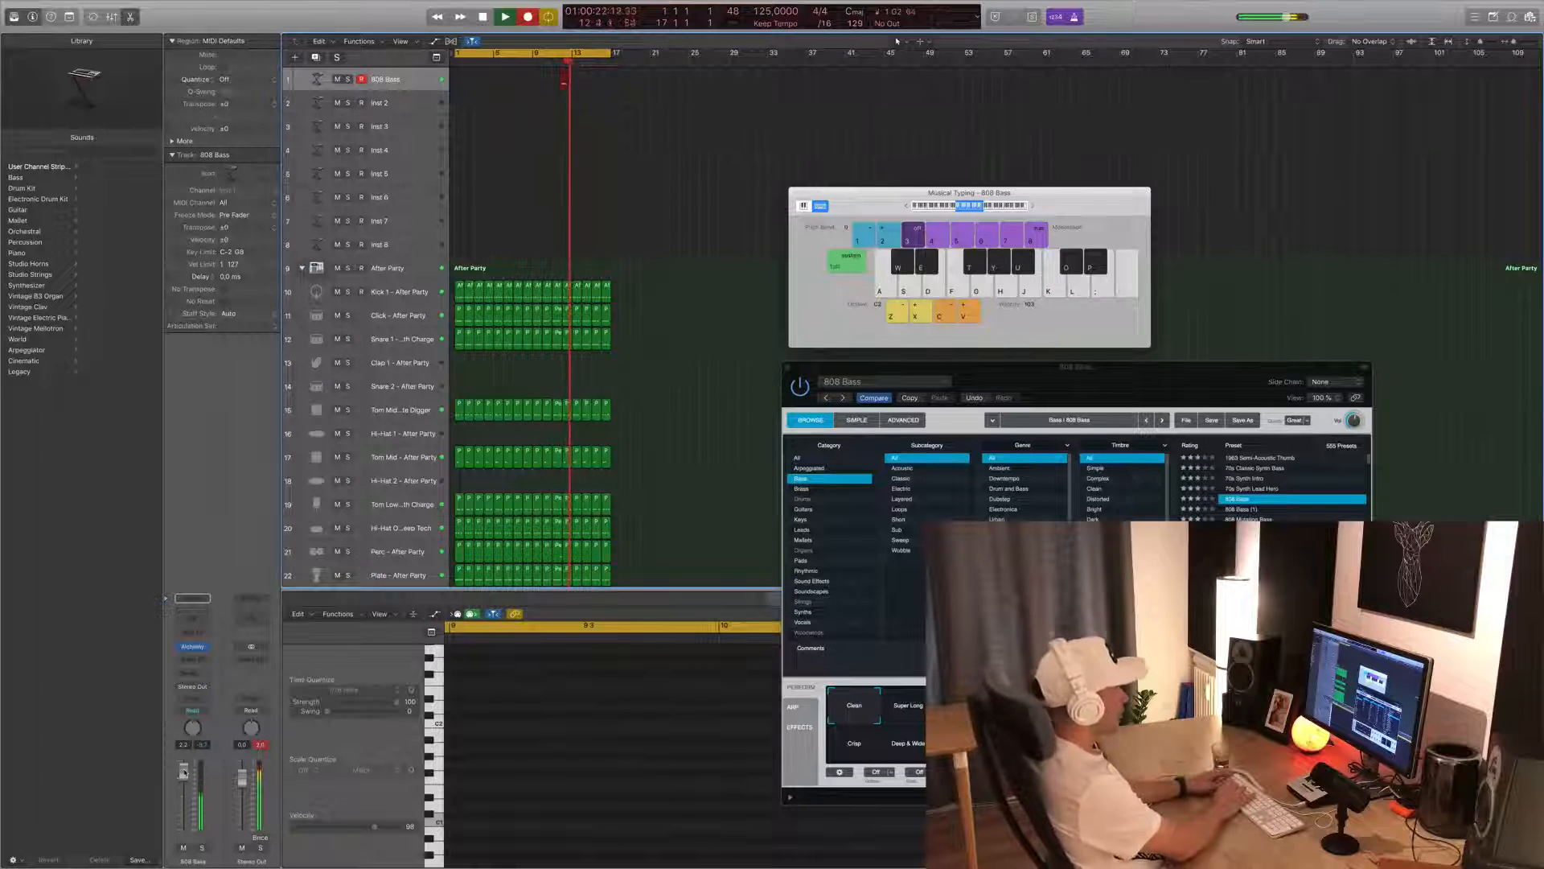
pyautogui.press('g')
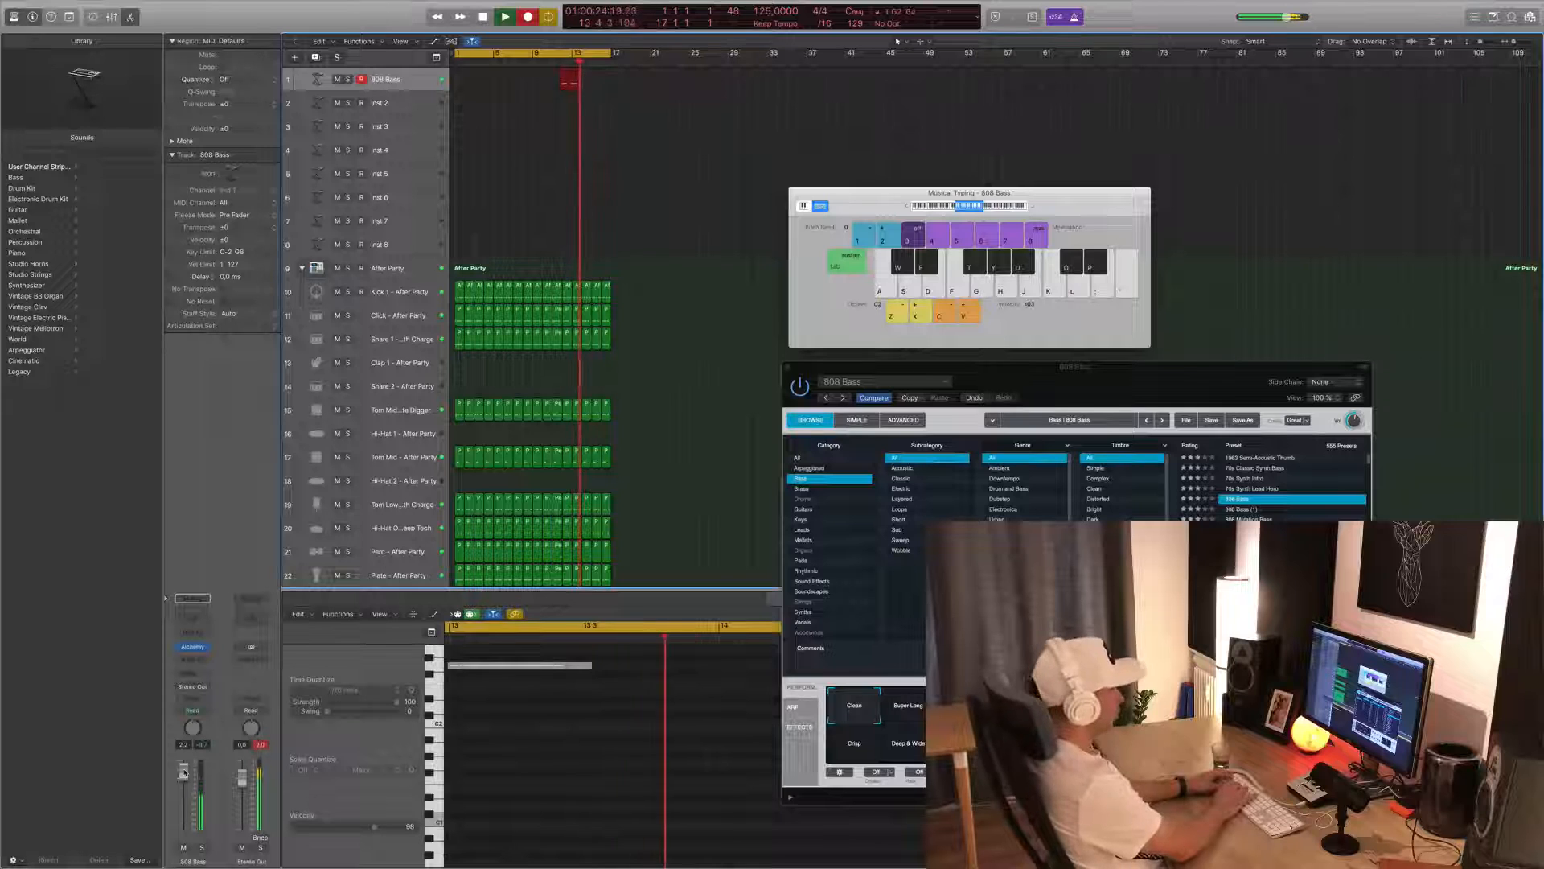
pyautogui.press('g')
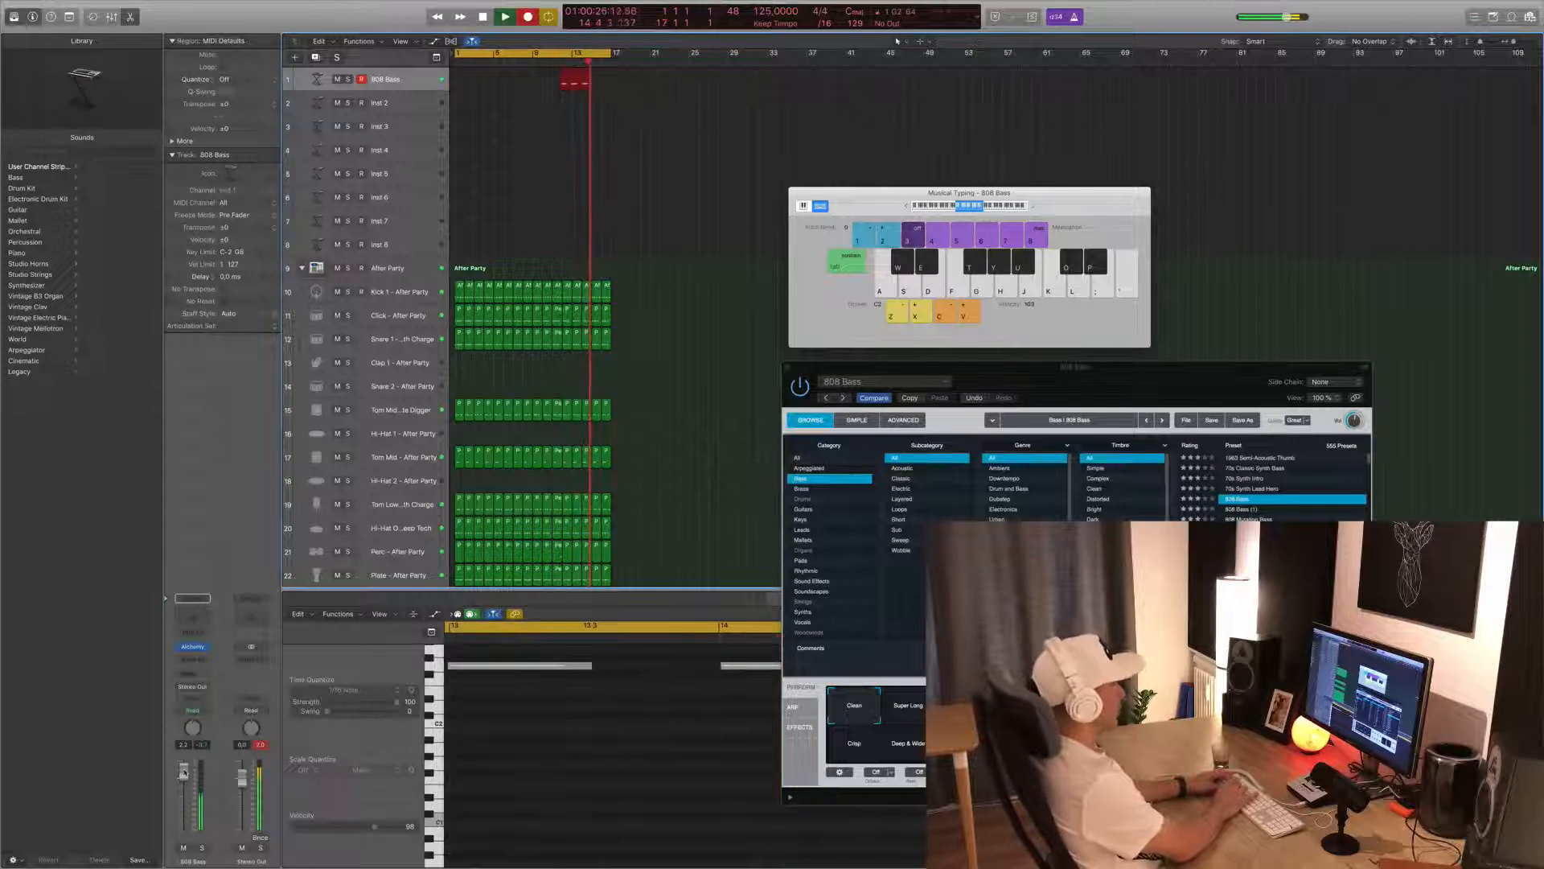
pyautogui.press('g')
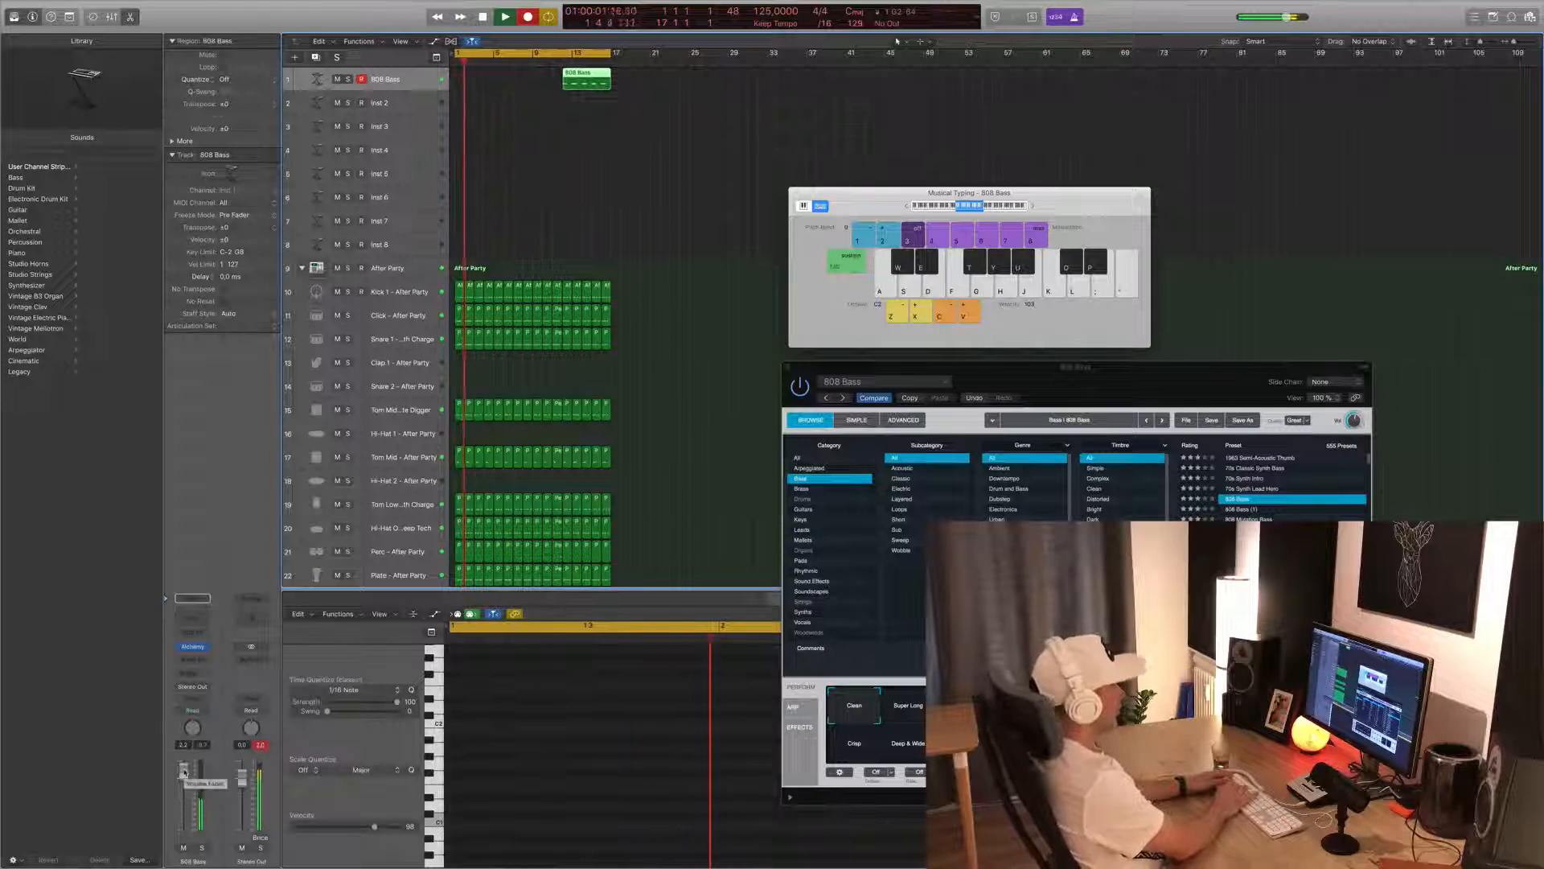
pyautogui.press('g')
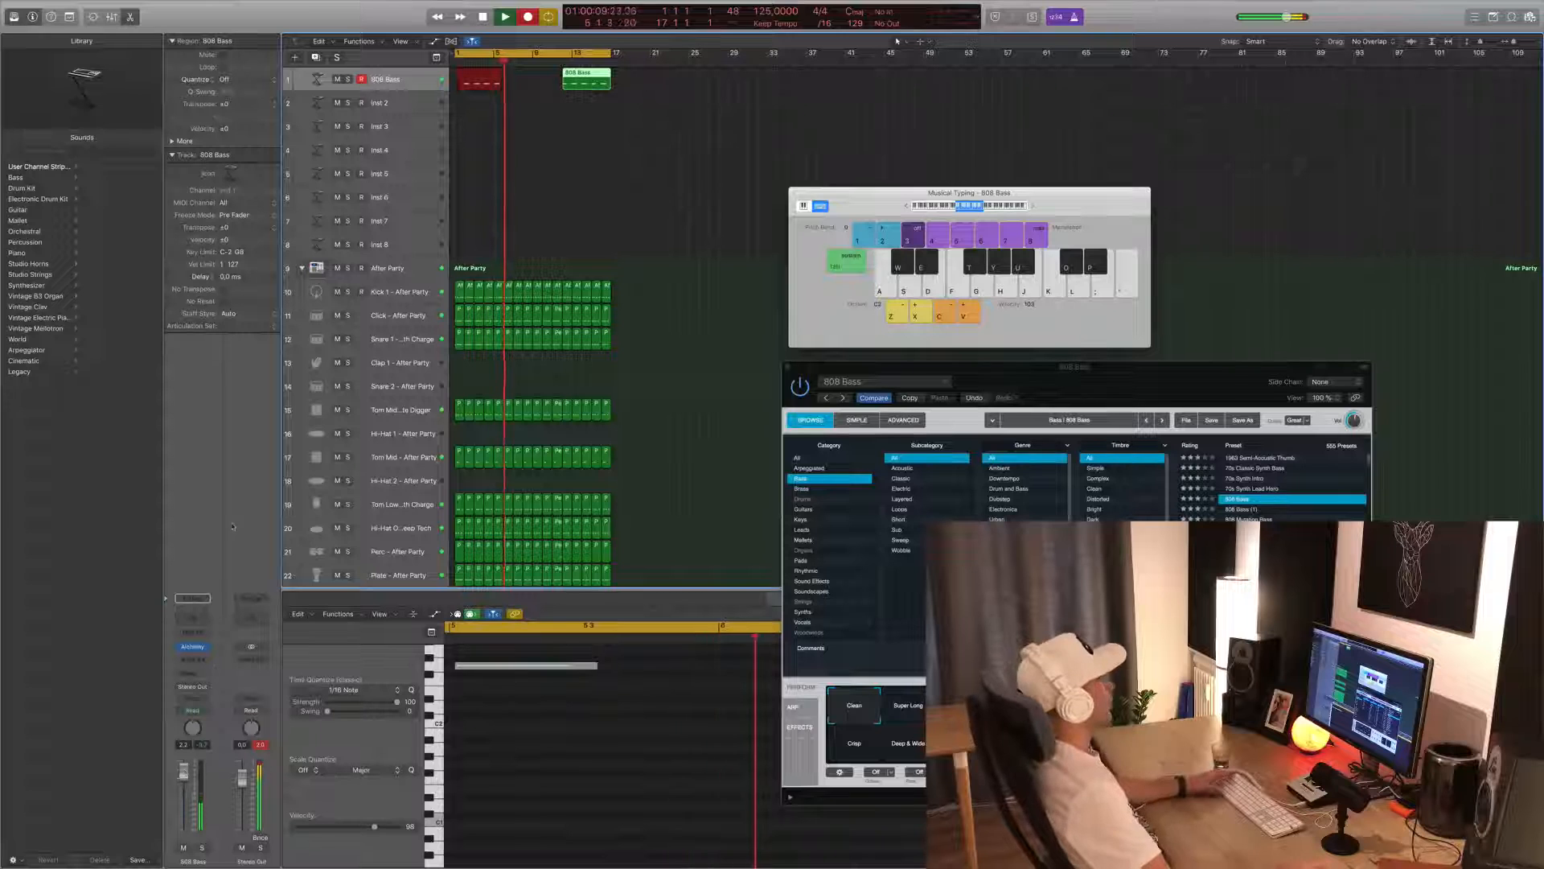
pyautogui.press('space')
# - Align the new 808 Bass region with bar 1 and quantize all its notes to 1/16 in the Piano Roll, moving Alchemy clear
pyautogui.moveTo(481, 77); pyautogui.dragTo(475, 76)
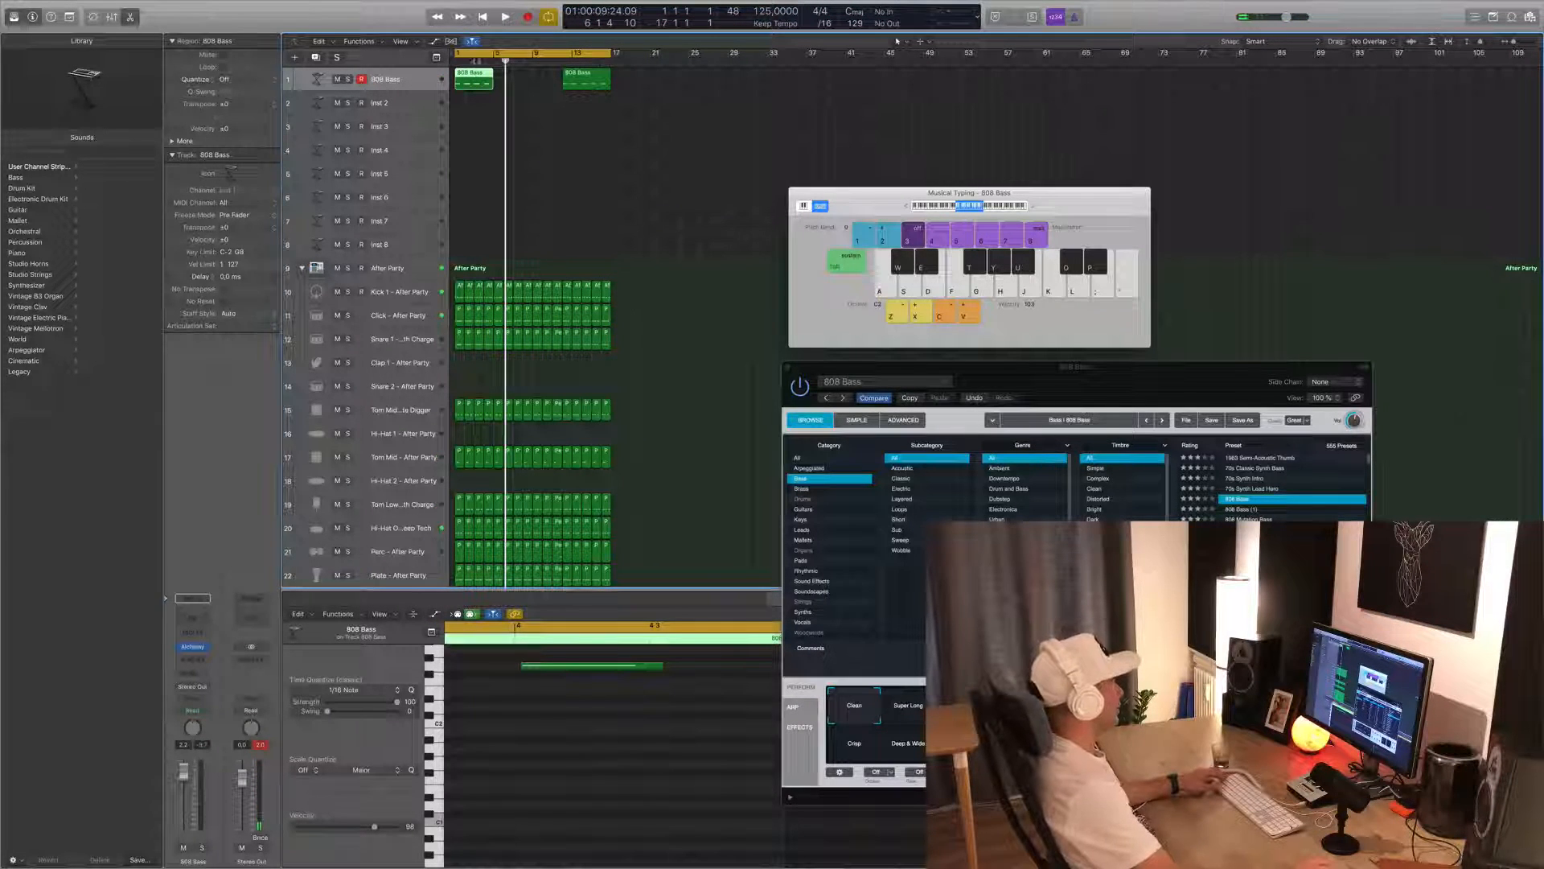
pyautogui.press('e')
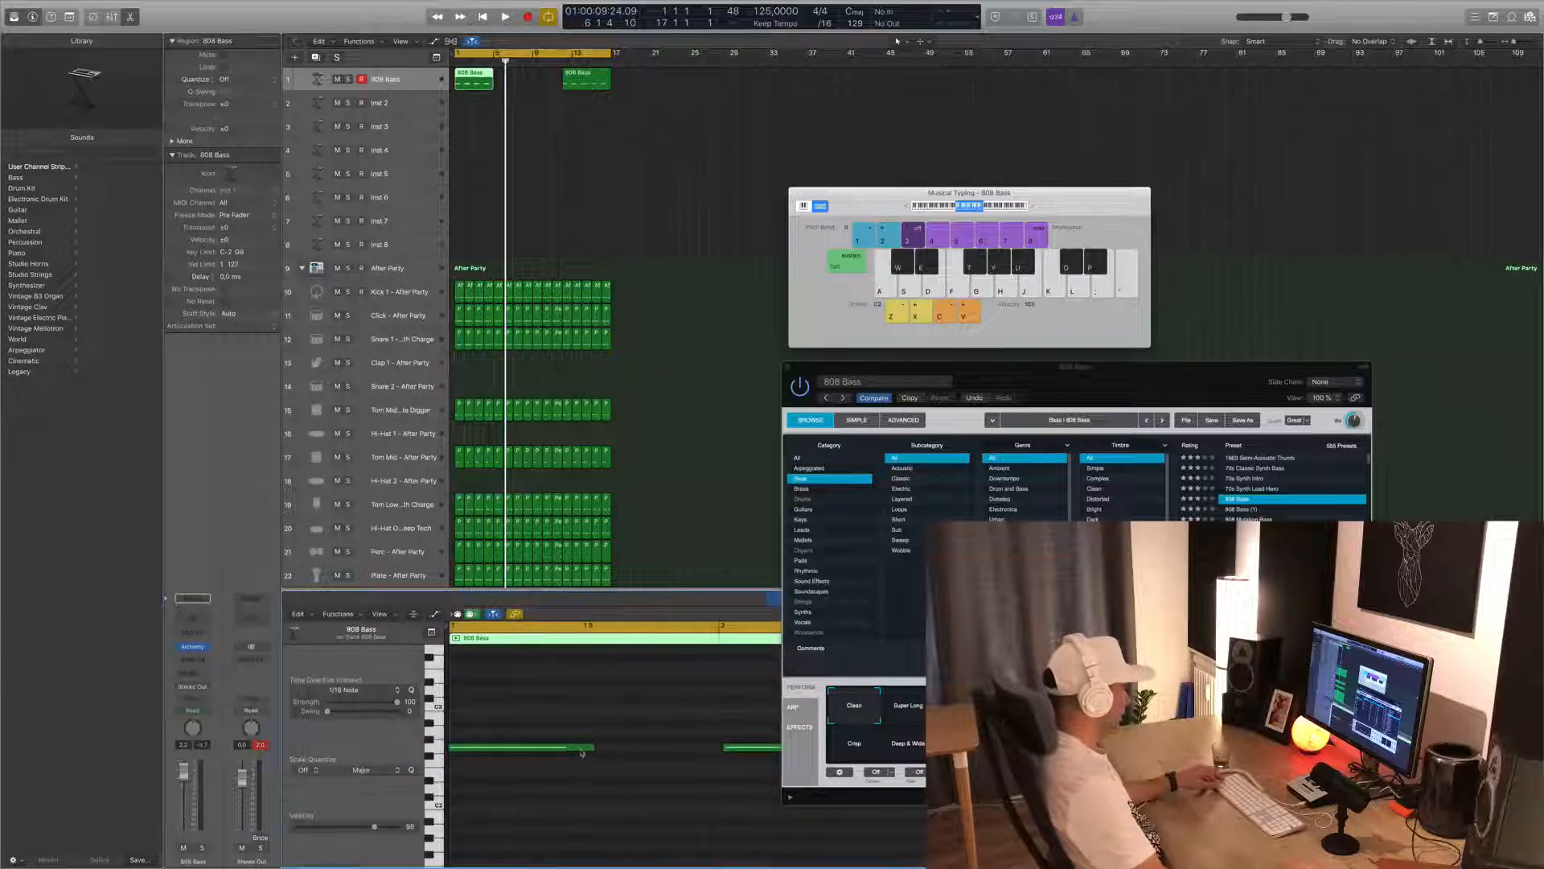
pyautogui.moveTo(1008, 375); pyautogui.dragTo(1242, 17)
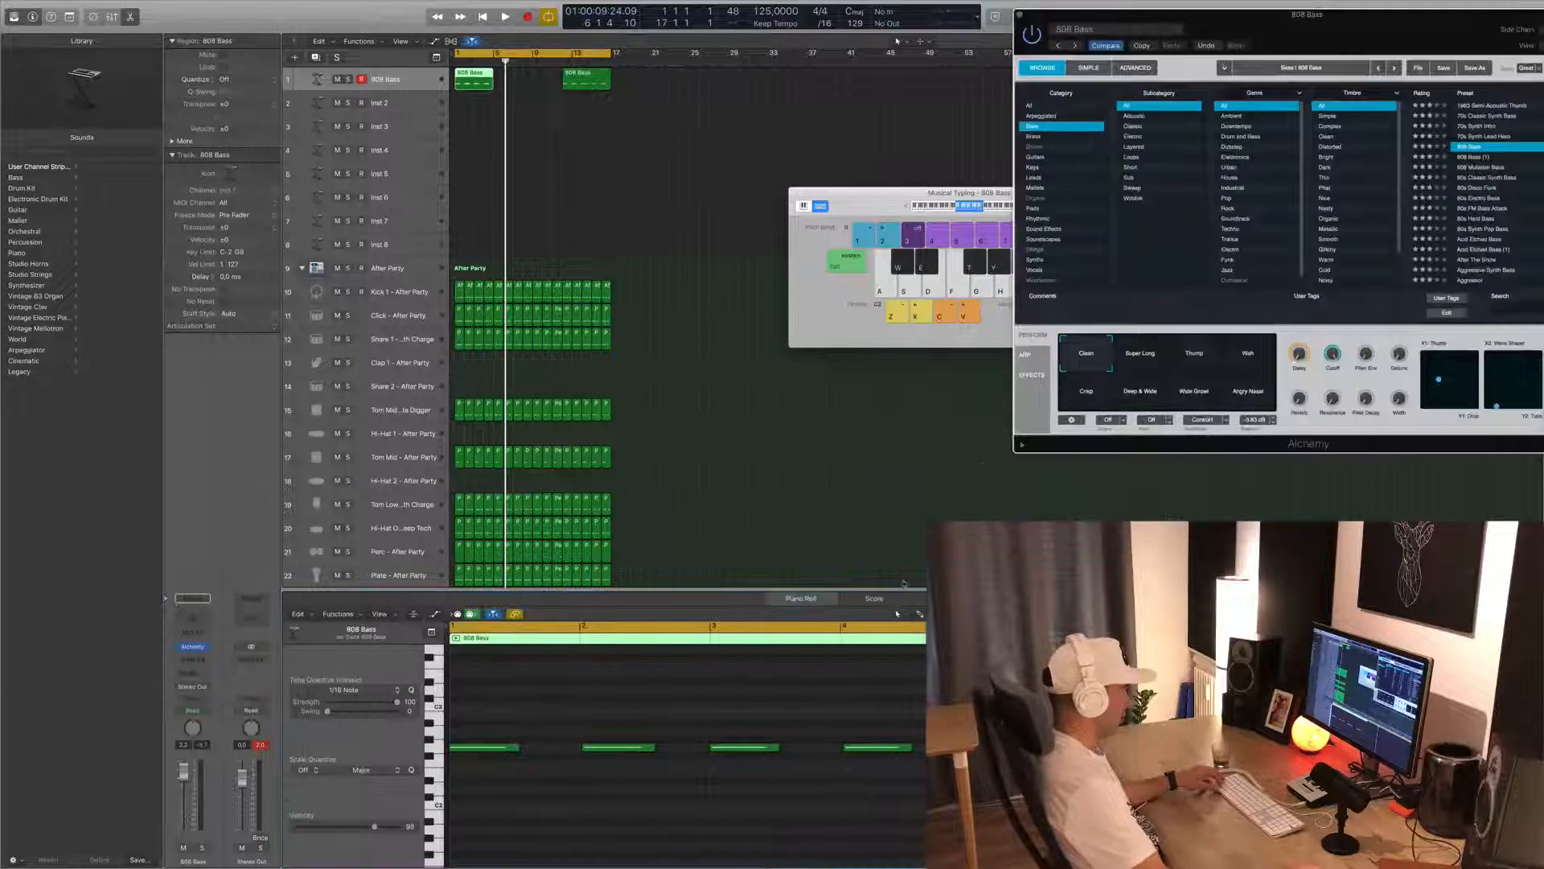
pyautogui.press('super+a')
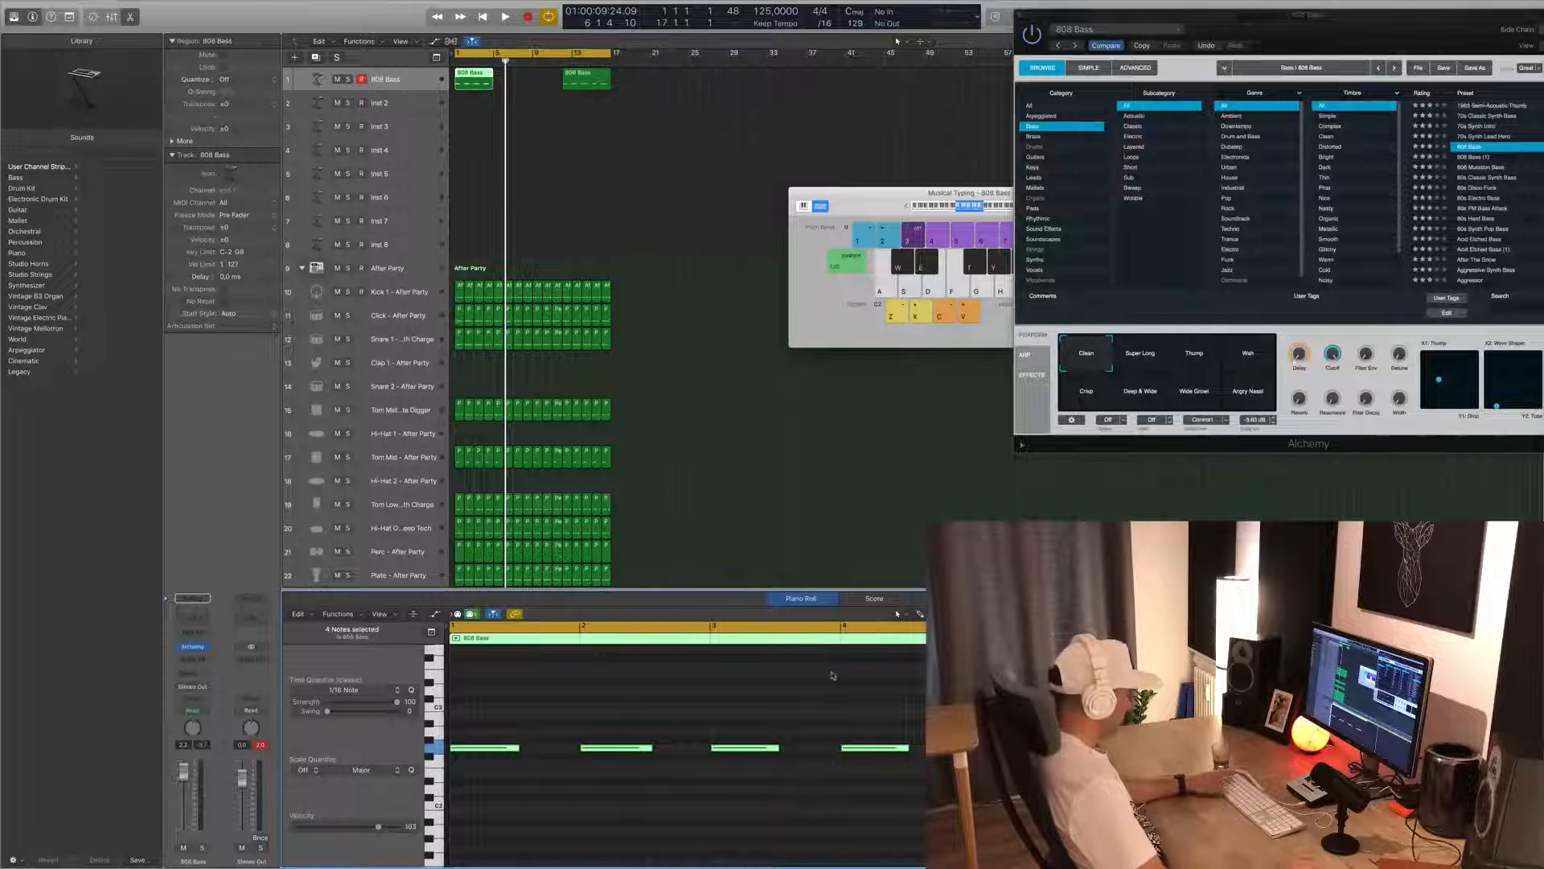
# - Delete the later 808 Bass take near bar 12 and copy the four-bar region from bar 1 until it fills the 16-bar loop
pyautogui.click(658, 179)
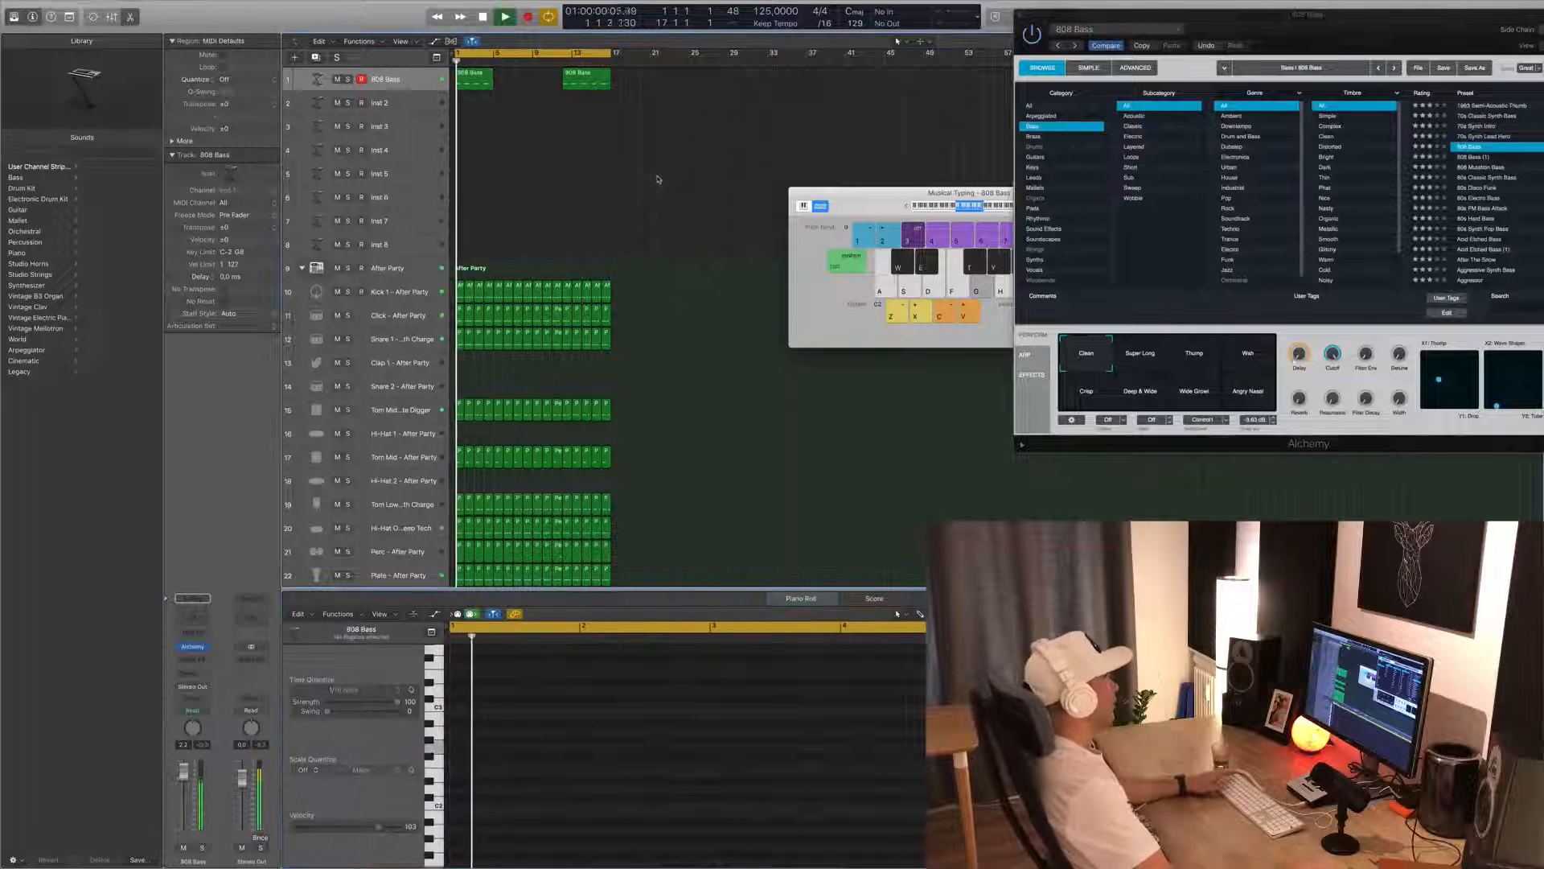
pyautogui.click(585, 79)
pyautogui.press('Delete')
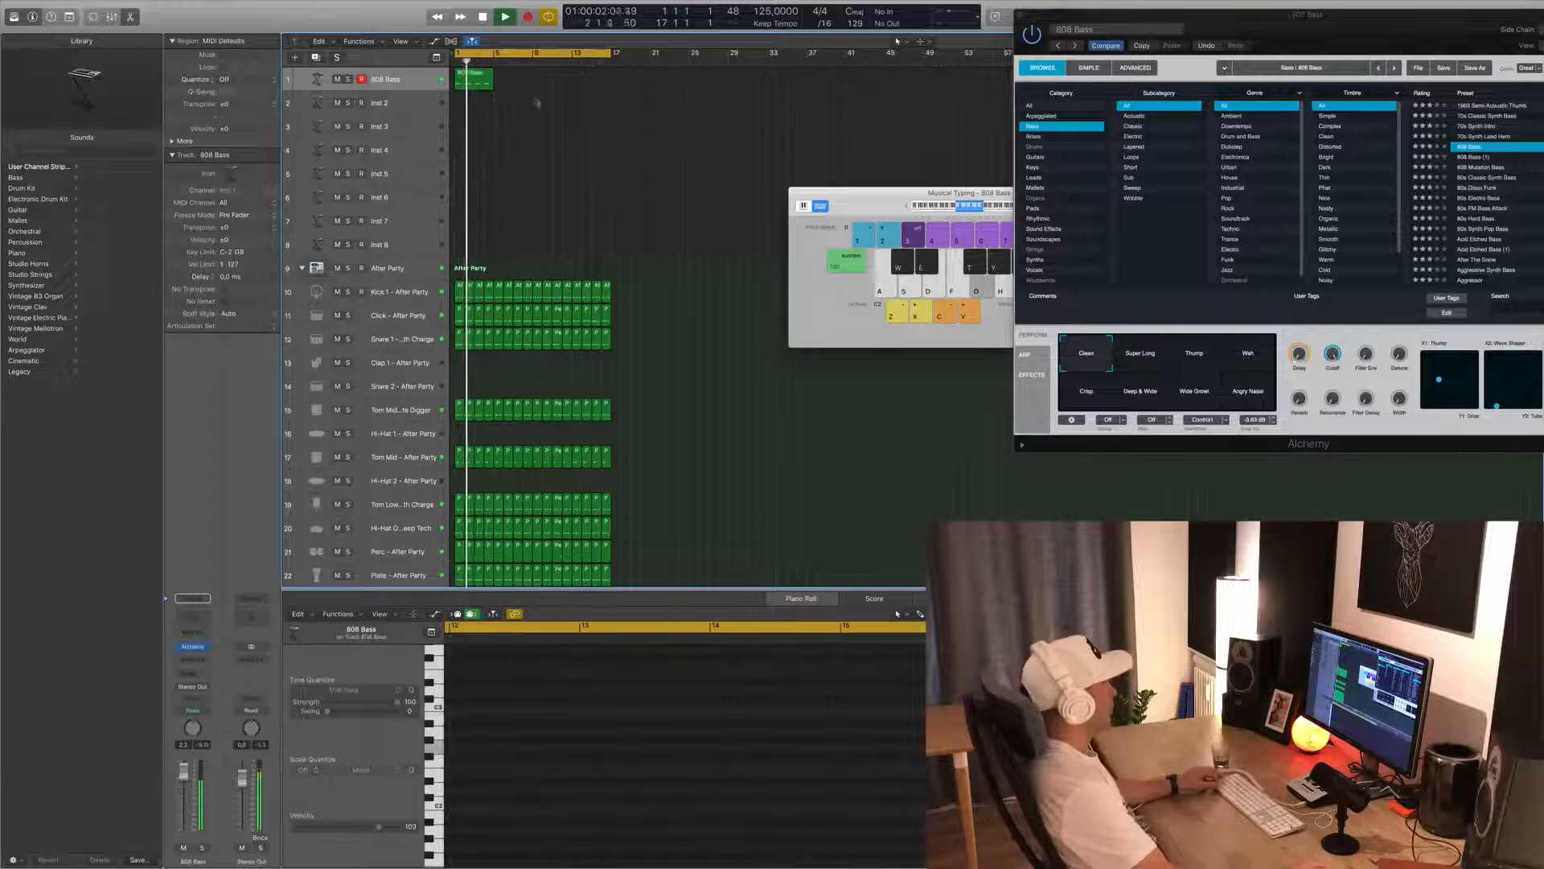
pyautogui.click(474, 77)
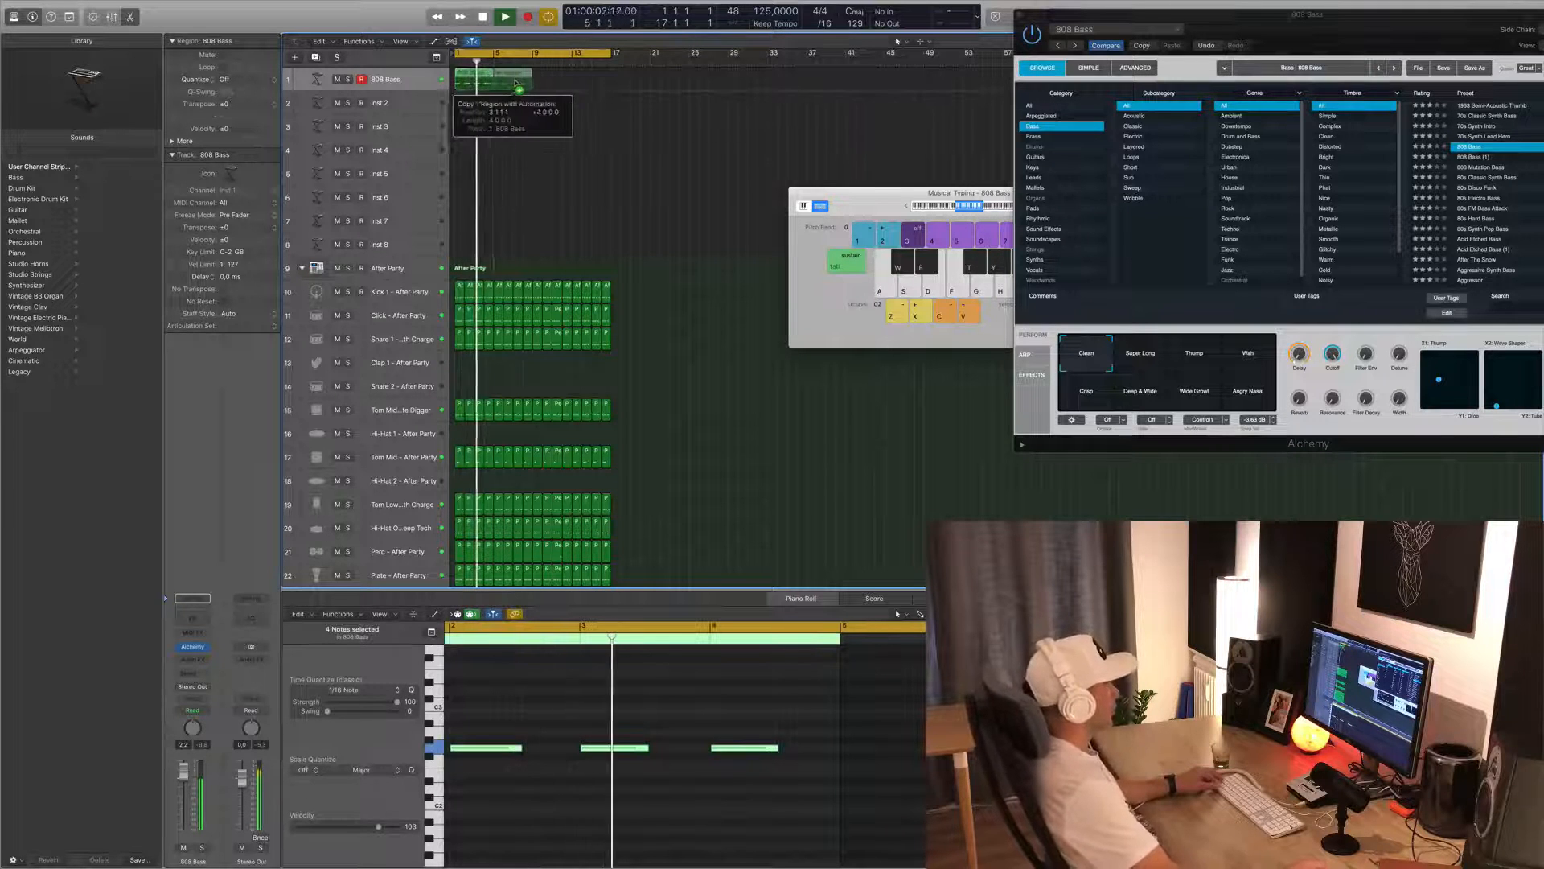
pyautogui.moveTo(516, 84); pyautogui.dragTo(555, 84)
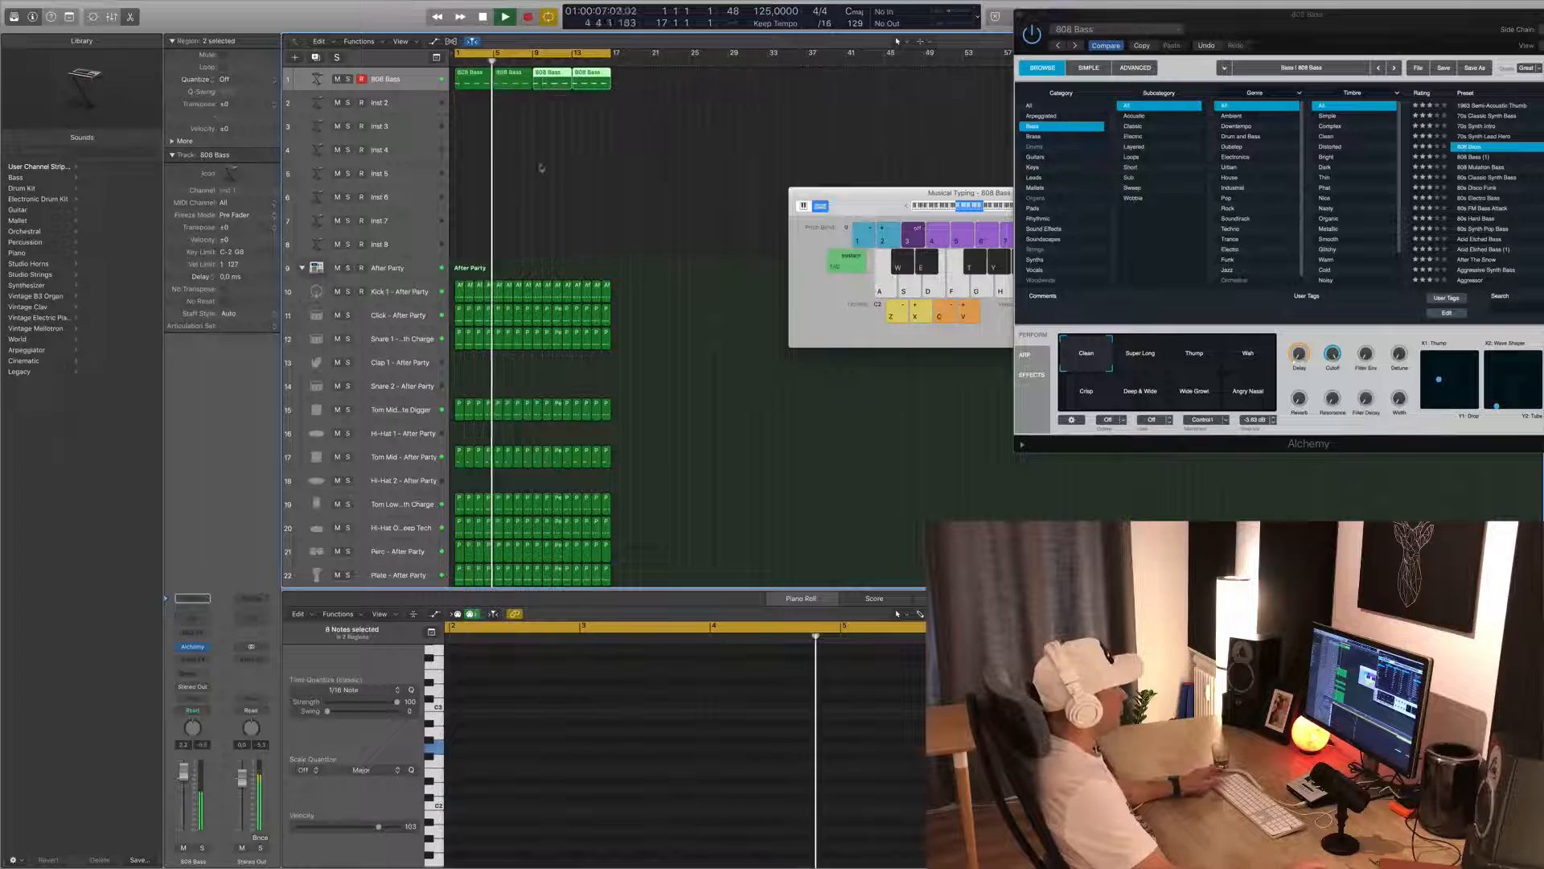
pyautogui.click(424, 87)
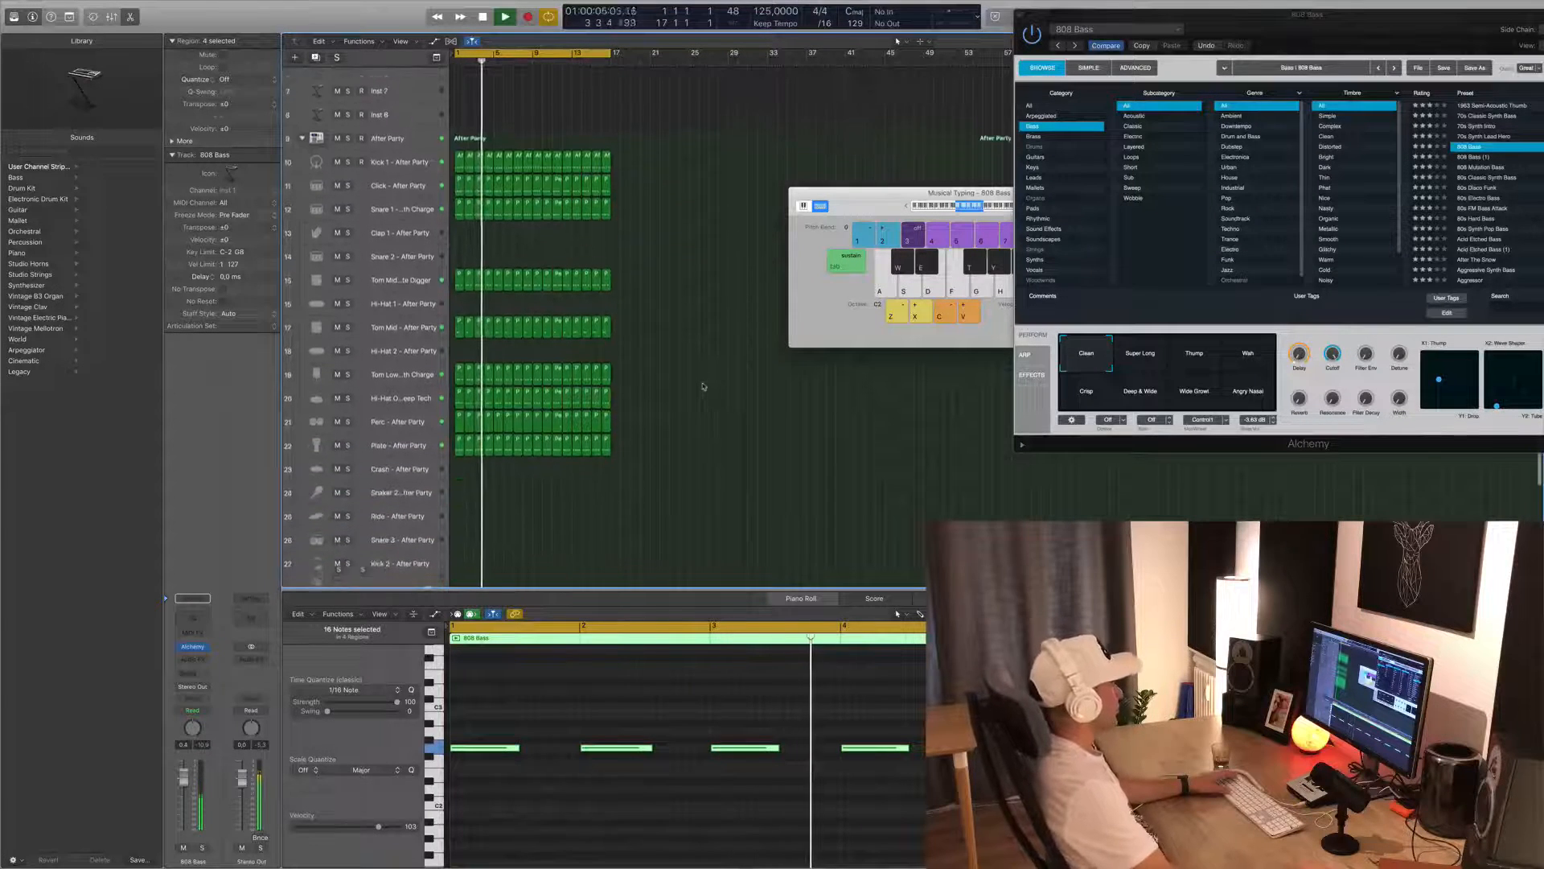
pyautogui.scroll(1, 703, 386)
pyautogui.scroll(-1, 703, 386)
pyautogui.click(693, 356)
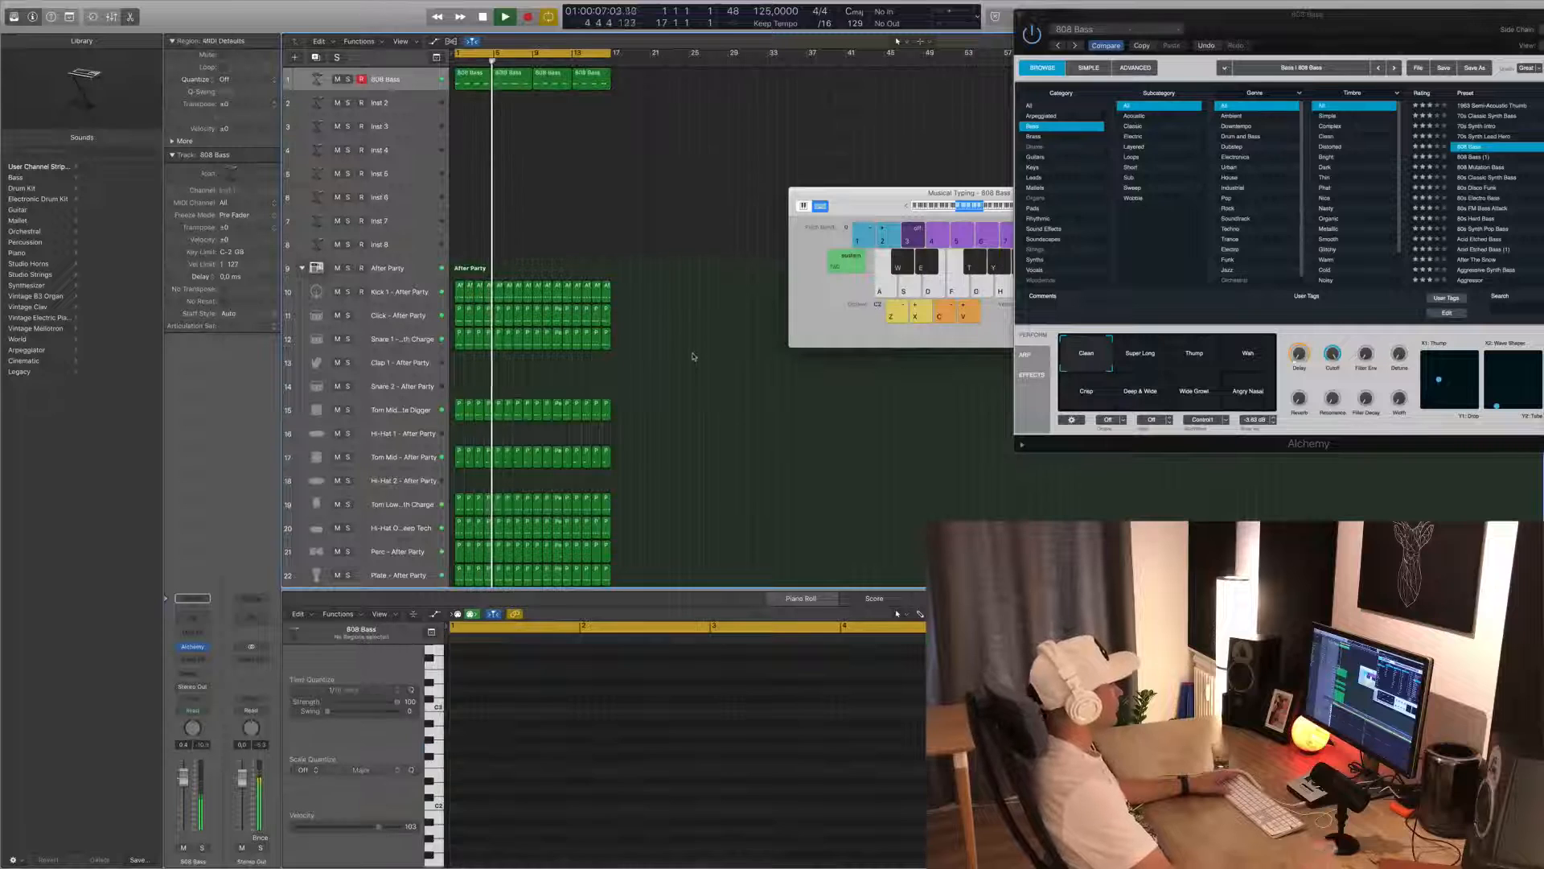
# - Copy the first one-bar region of the Plate track onto the Shaker 2 track at bar 1
pyautogui.scroll(-6, 691, 350)
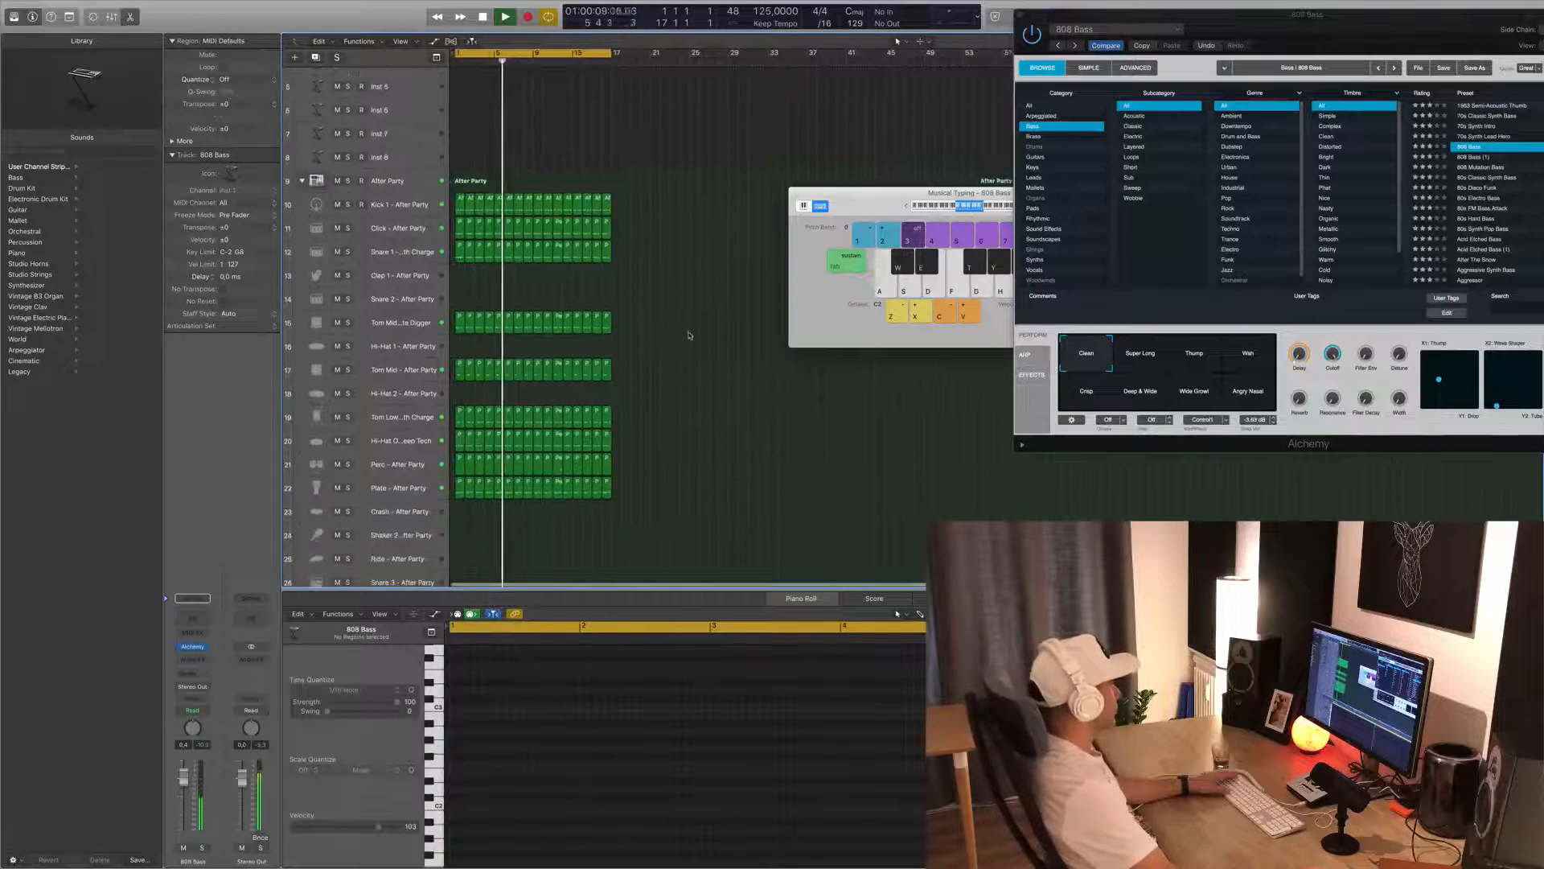
pyautogui.scroll(-9, 690, 335)
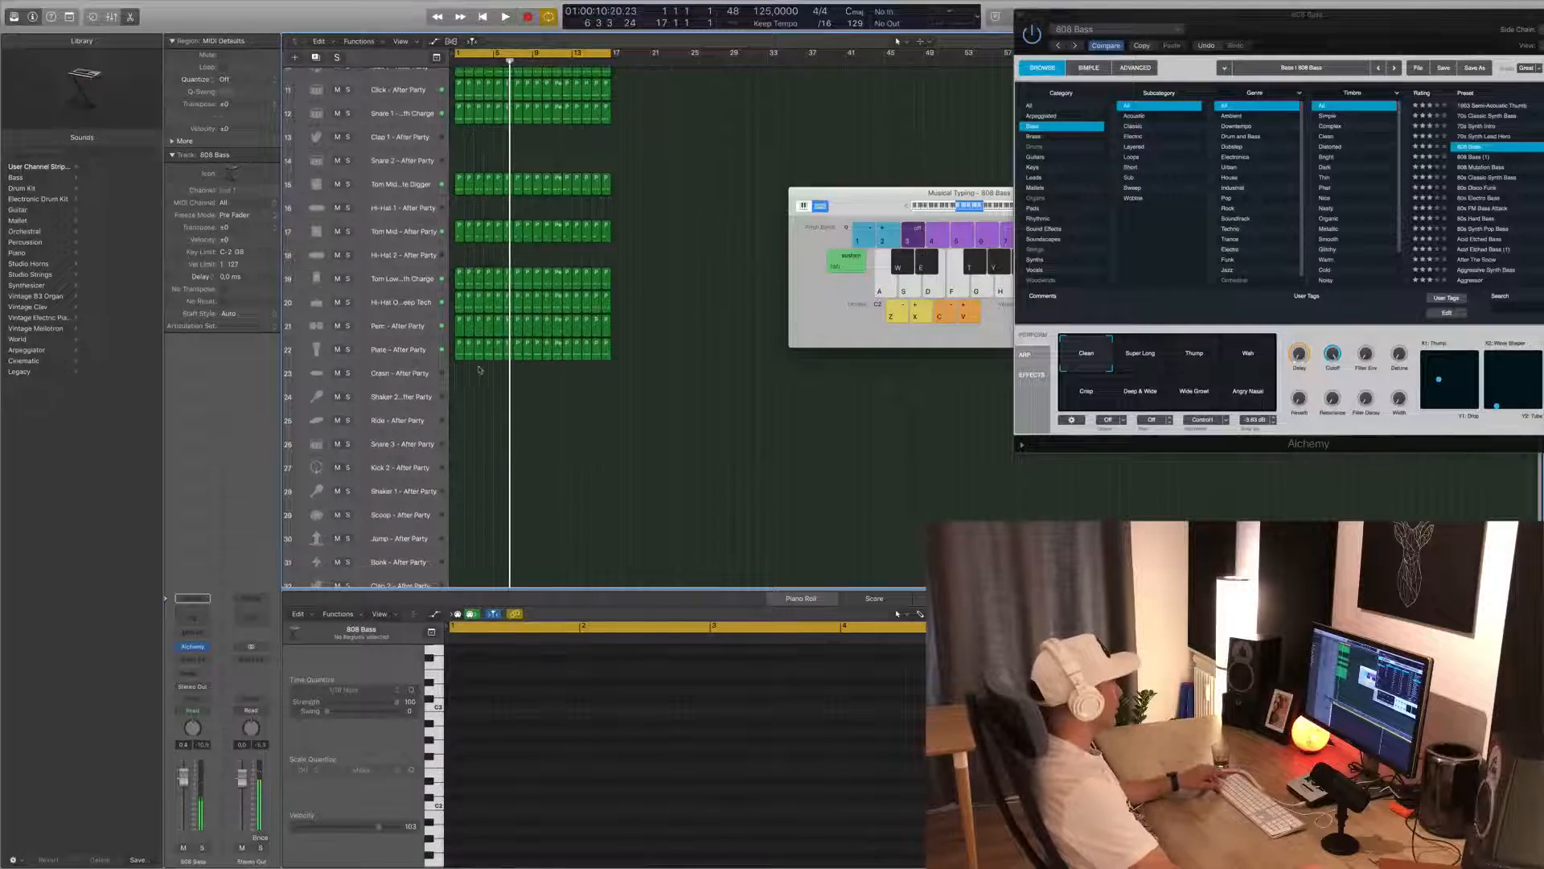
pyautogui.click(460, 349)
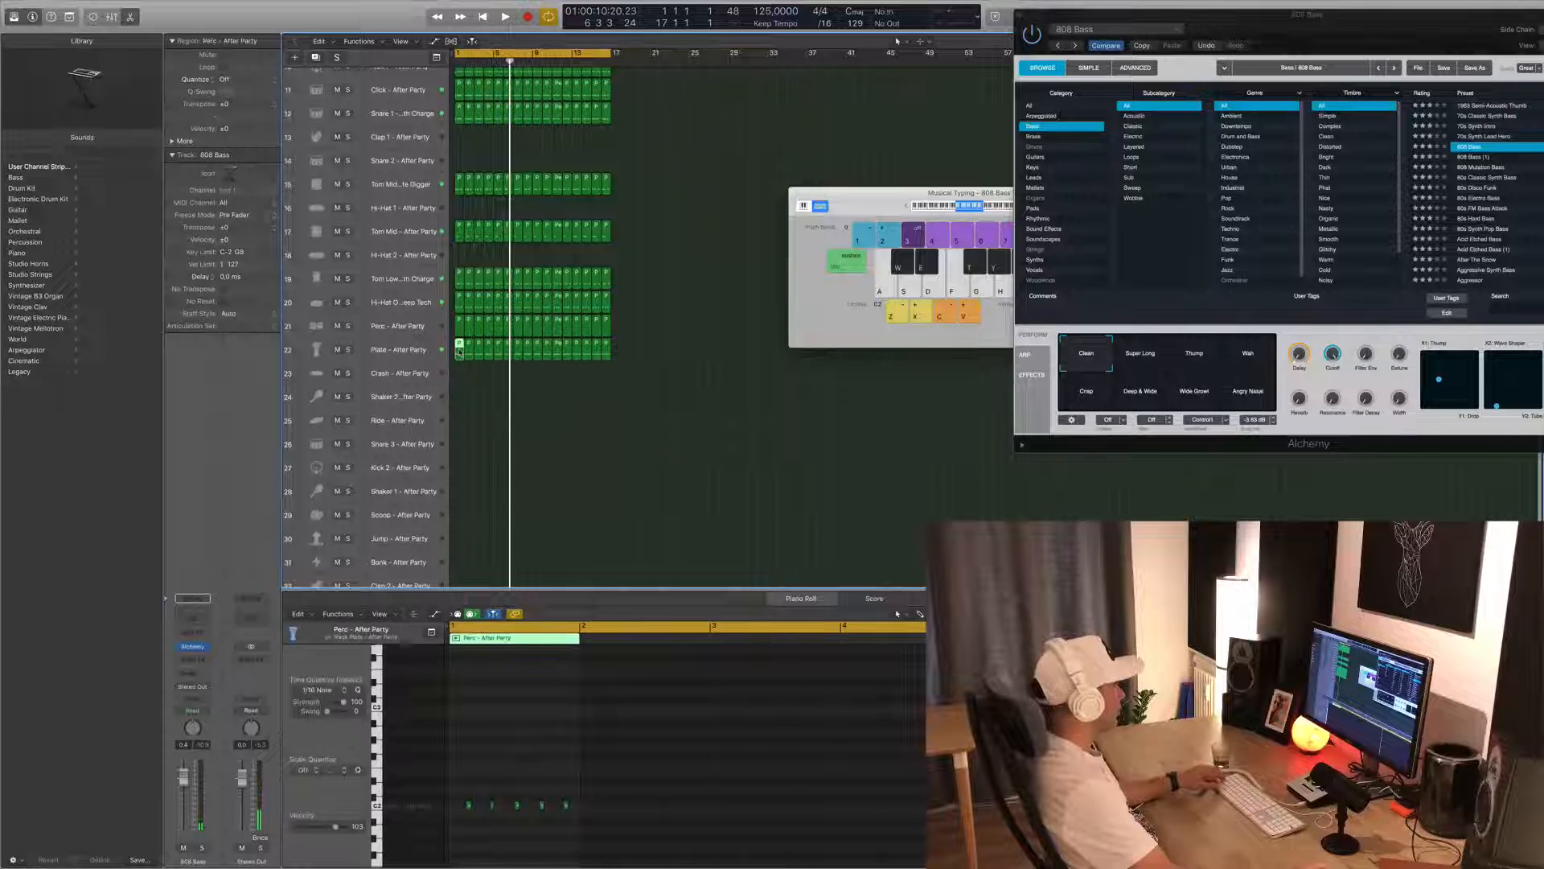
pyautogui.moveTo(459, 352); pyautogui.dragTo(460, 396)
# - Move the Shaker 2 region's notes to the shaker pitch and the bar start, remove the second note and shift the last three earlier
pyautogui.moveTo(464, 779); pyautogui.dragTo(571, 835)
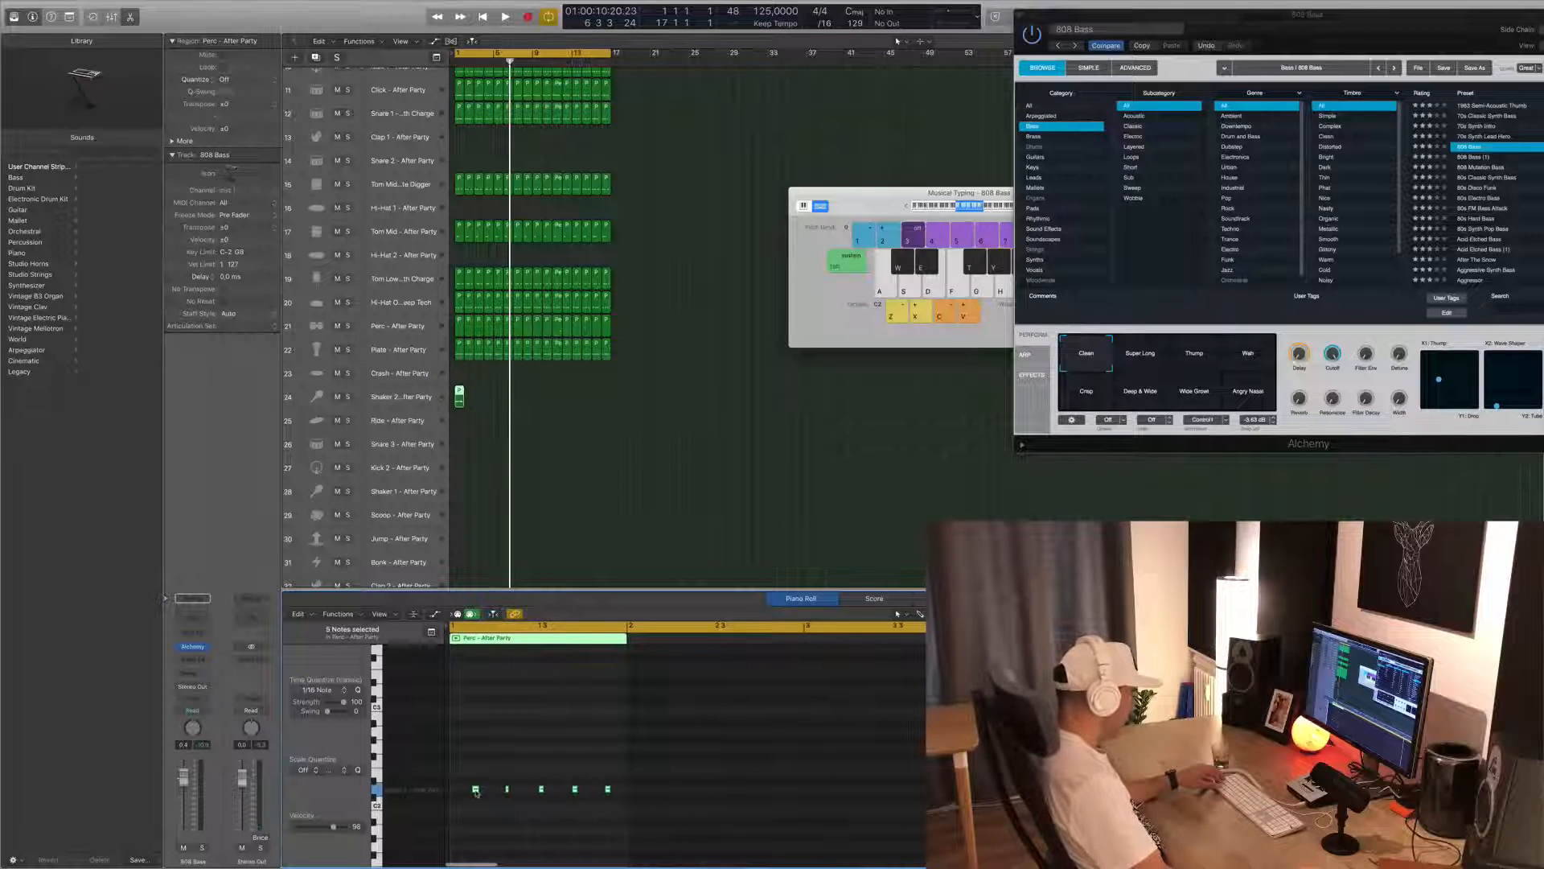
pyautogui.moveTo(473, 793); pyautogui.dragTo(452, 794)
pyautogui.scroll(2, 457, 796)
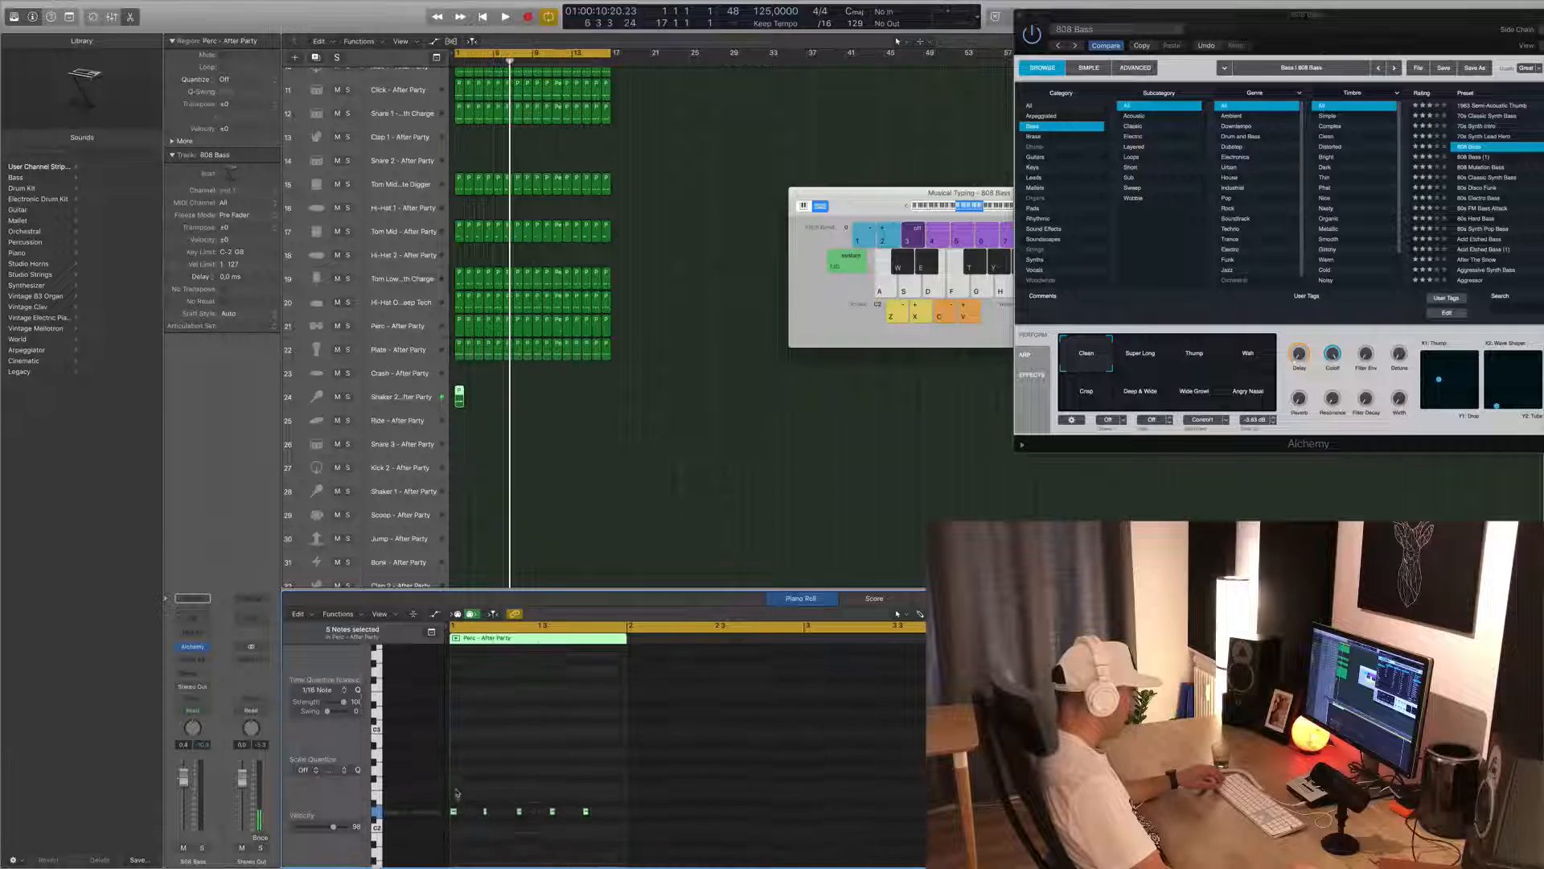
pyautogui.click(486, 818)
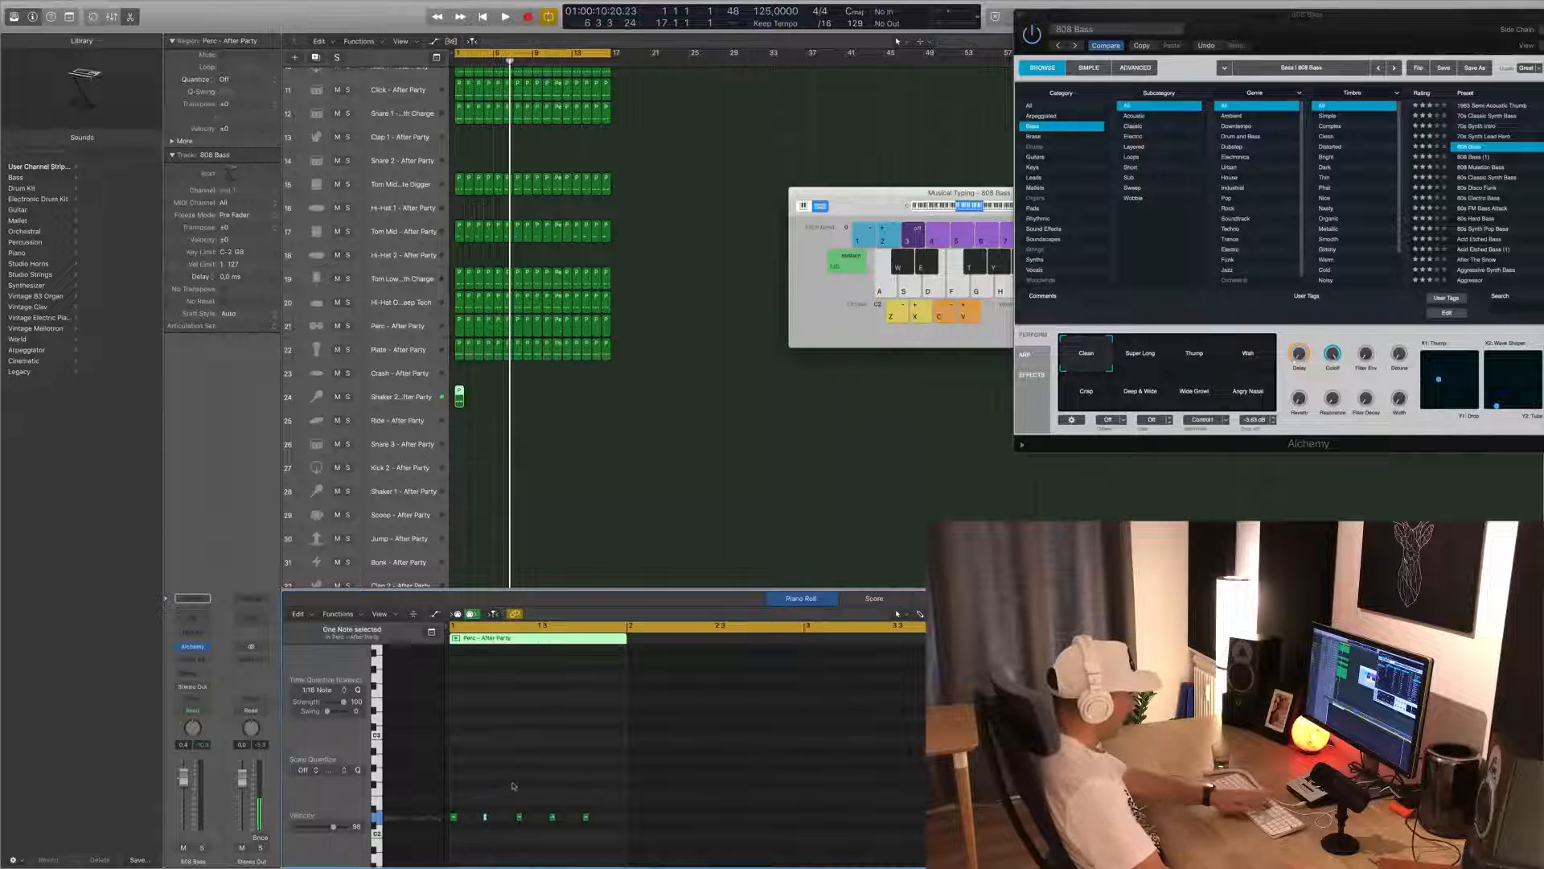
pyautogui.moveTo(514, 792); pyautogui.dragTo(605, 839)
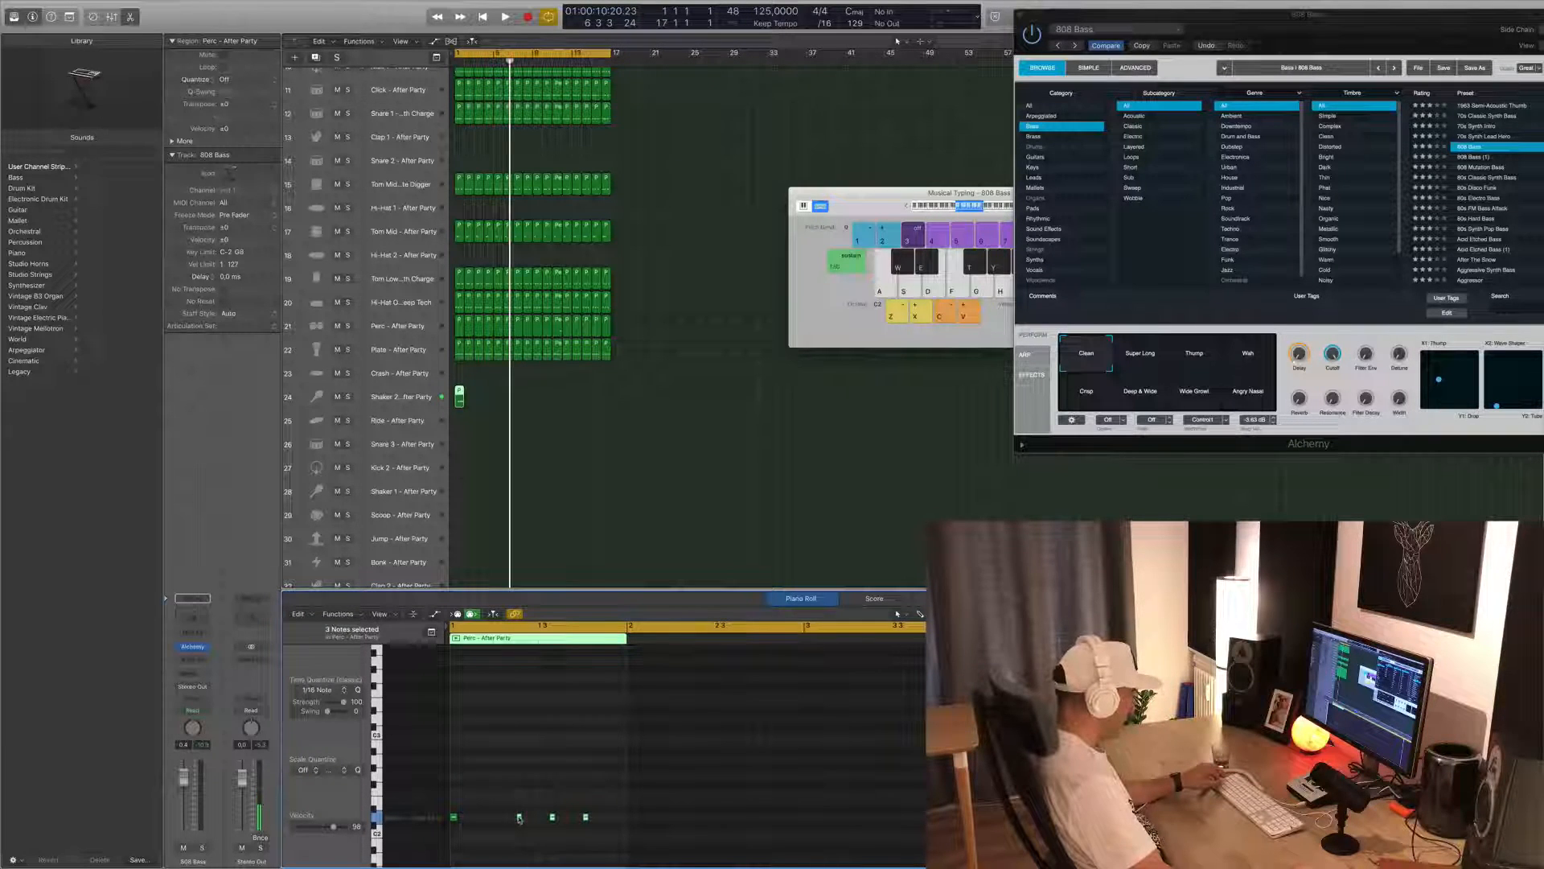
pyautogui.moveTo(518, 818); pyautogui.dragTo(476, 820)
# - Audition the shaker pattern and repeat its three-note figure in the second half of the bar
pyautogui.press('space')
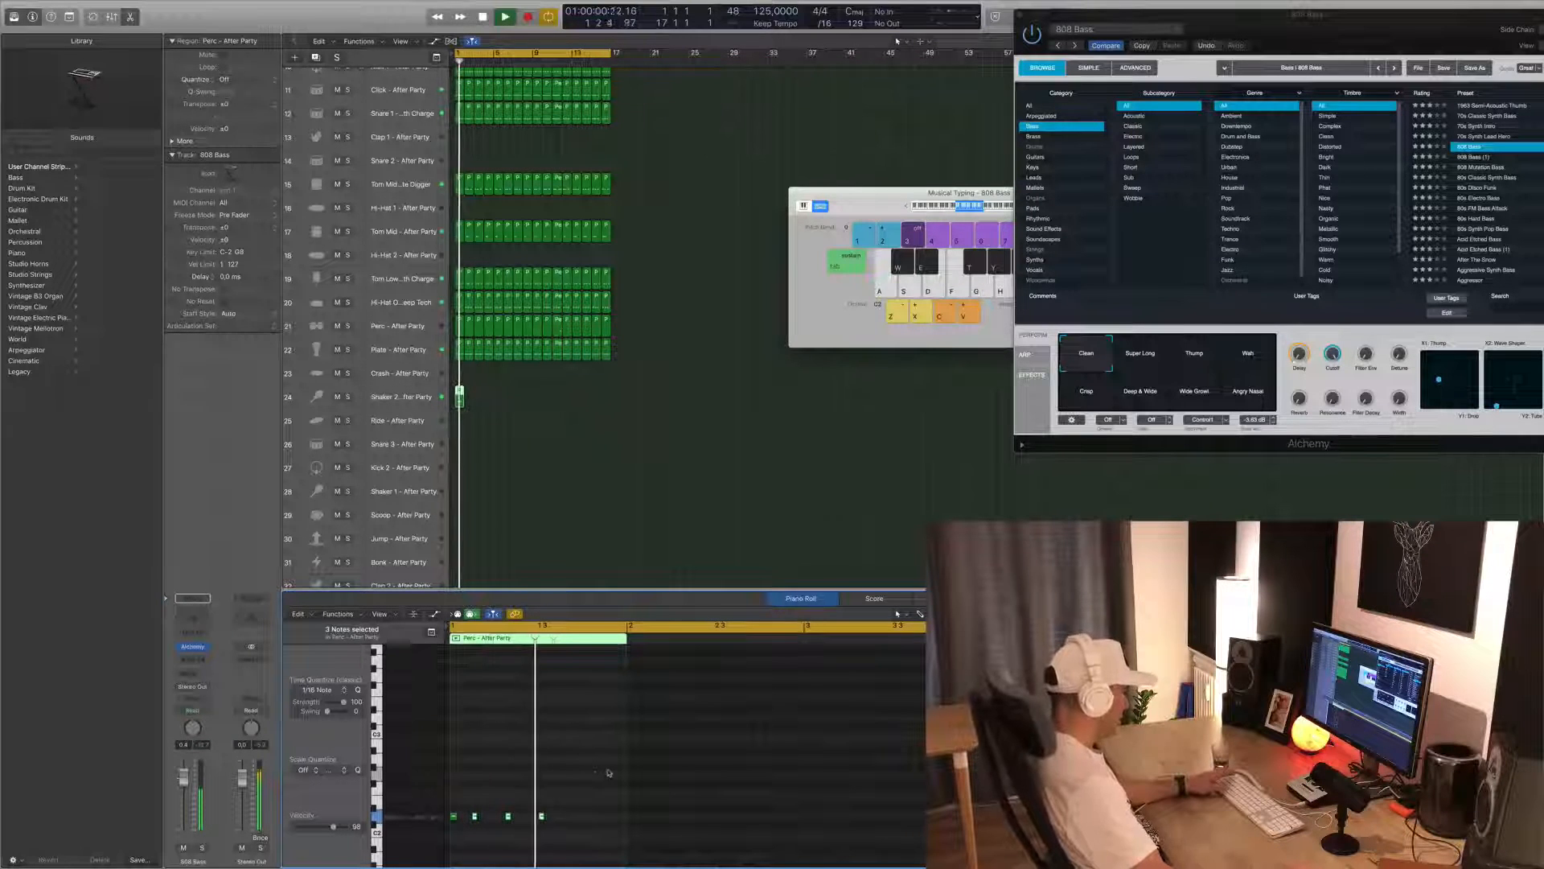
pyautogui.moveTo(533, 837)
pyautogui.mouseDown()
pyautogui.moveTo(448, 836)
pyautogui.moveTo(448, 822)
pyautogui.moveTo(543, 830)
pyautogui.mouseUp()
pyautogui.press('space')
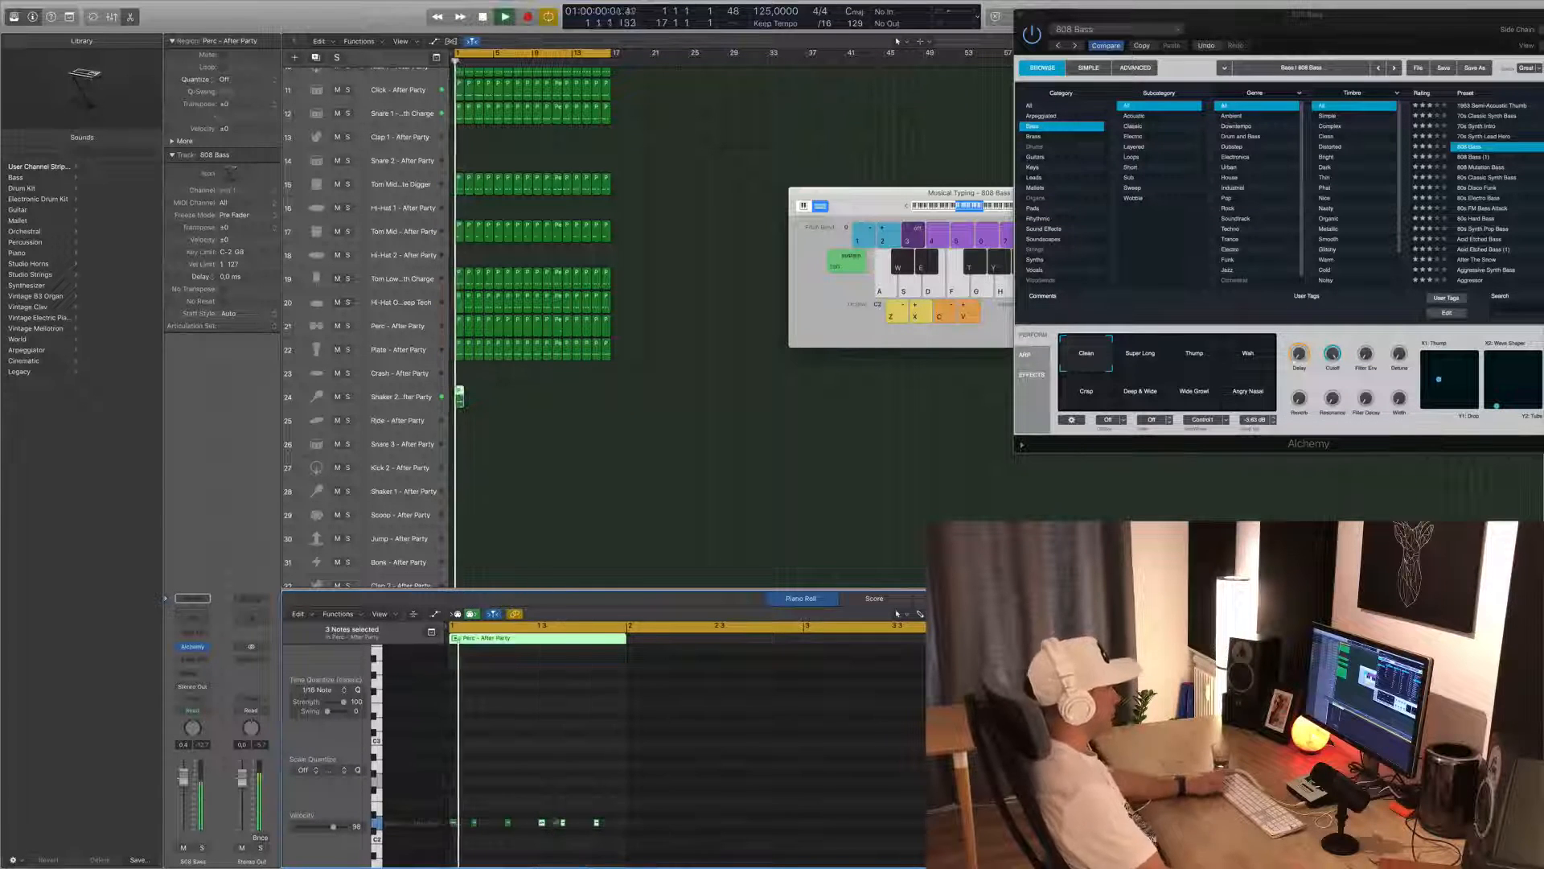
pyautogui.press('space')
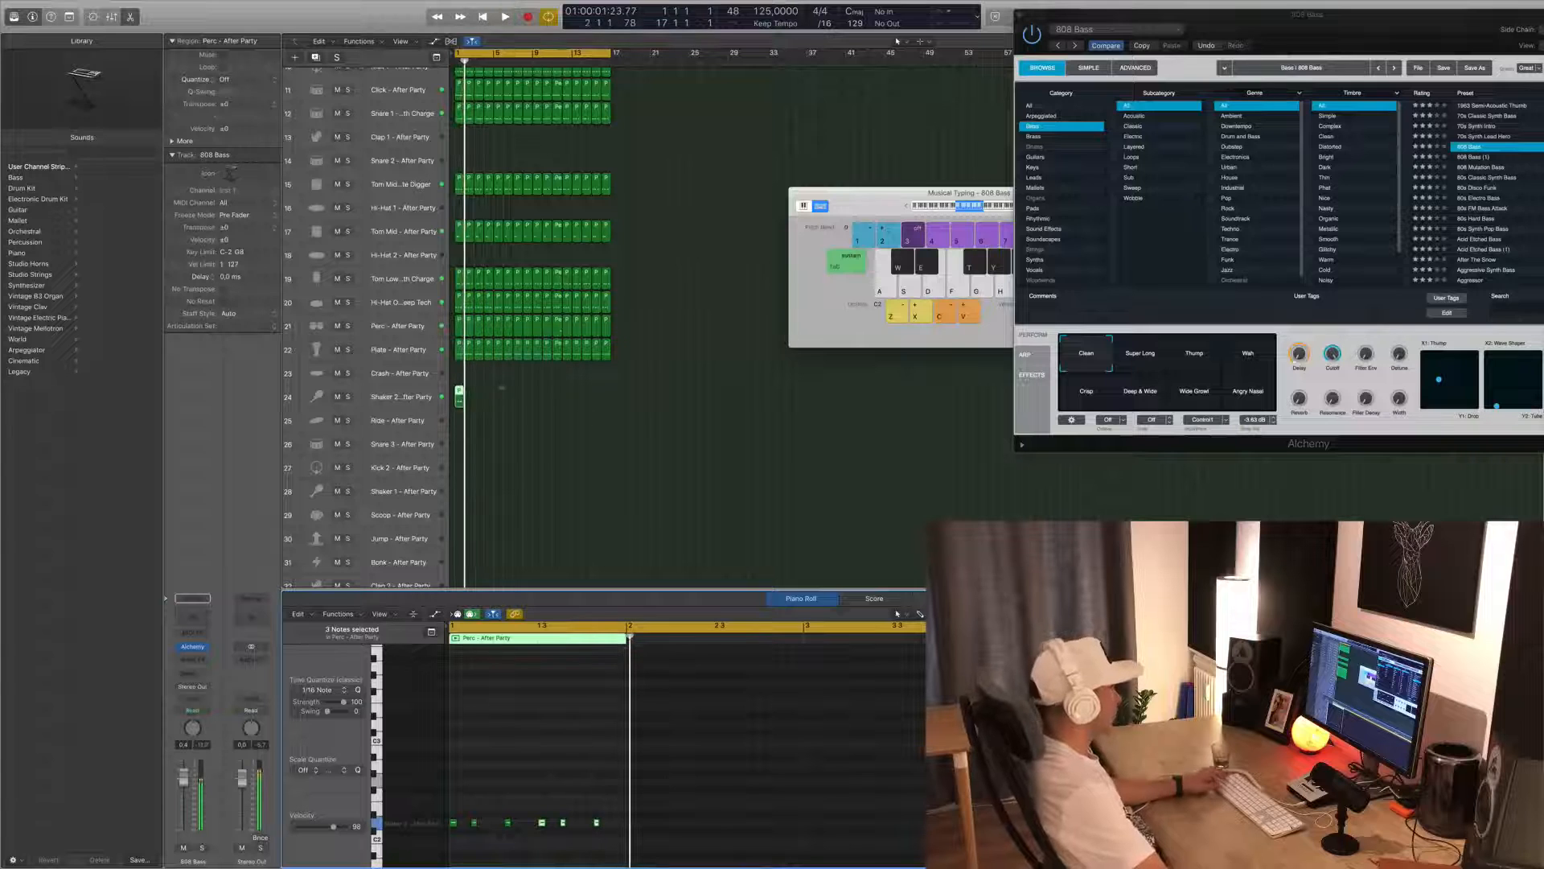
# - Duplicate the one-bar Shaker 2 region along its track until it fills all 16 bars of the loop
pyautogui.moveTo(460, 394); pyautogui.dragTo(481, 394)
pyautogui.scroll(1, 524, 386)
pyautogui.press('super+z')
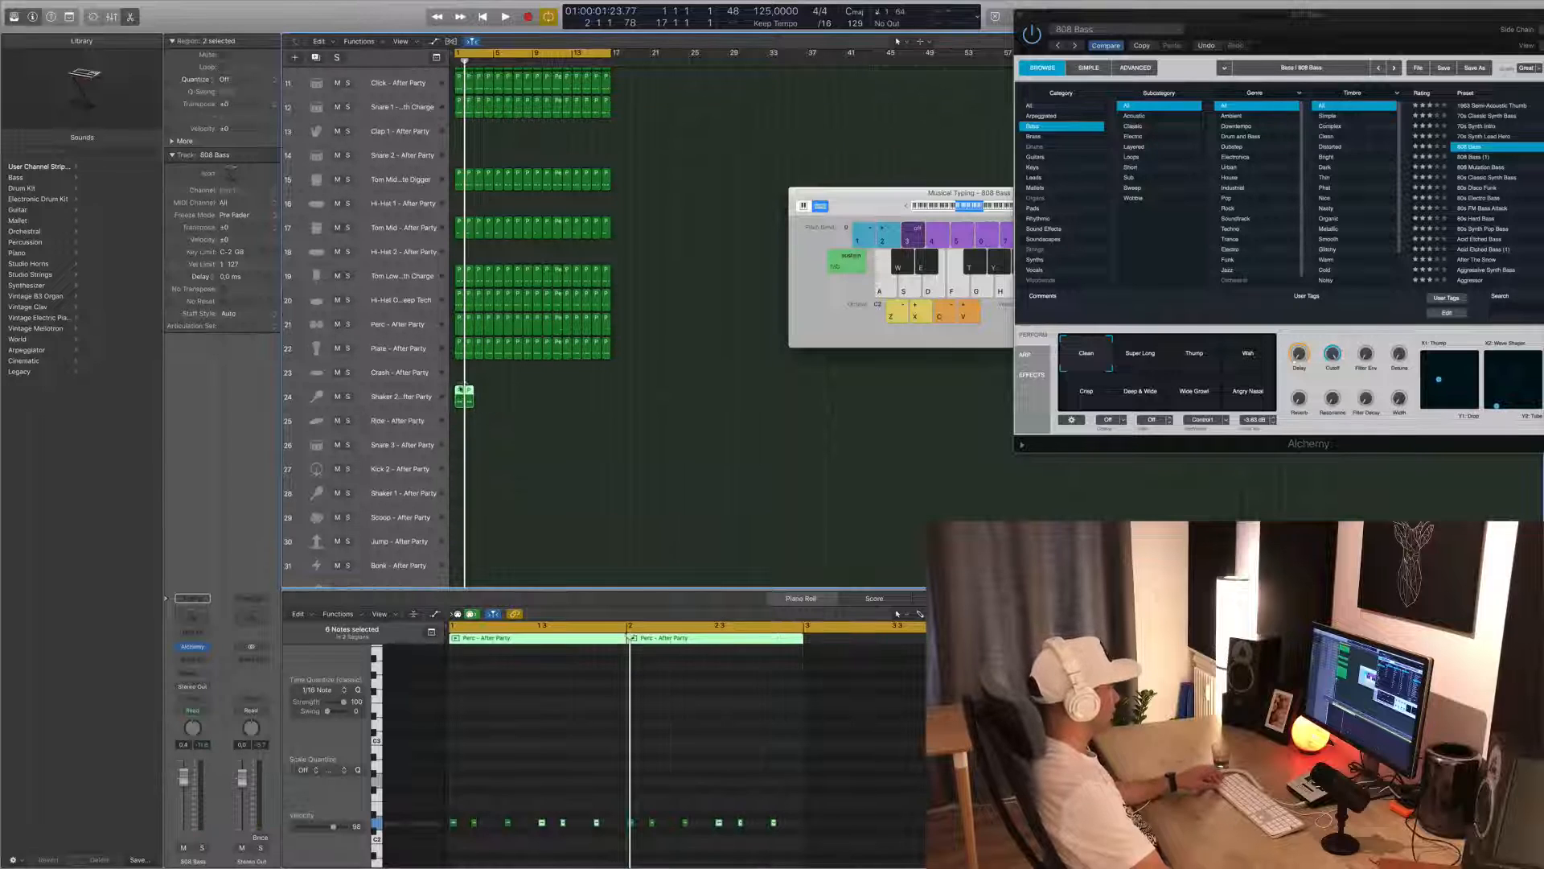
pyautogui.scroll(3, 476, 396)
pyautogui.moveTo(472, 395); pyautogui.dragTo(536, 394)
pyautogui.moveTo(668, 398); pyautogui.dragTo(465, 395)
pyautogui.scroll(-3, 611, 397)
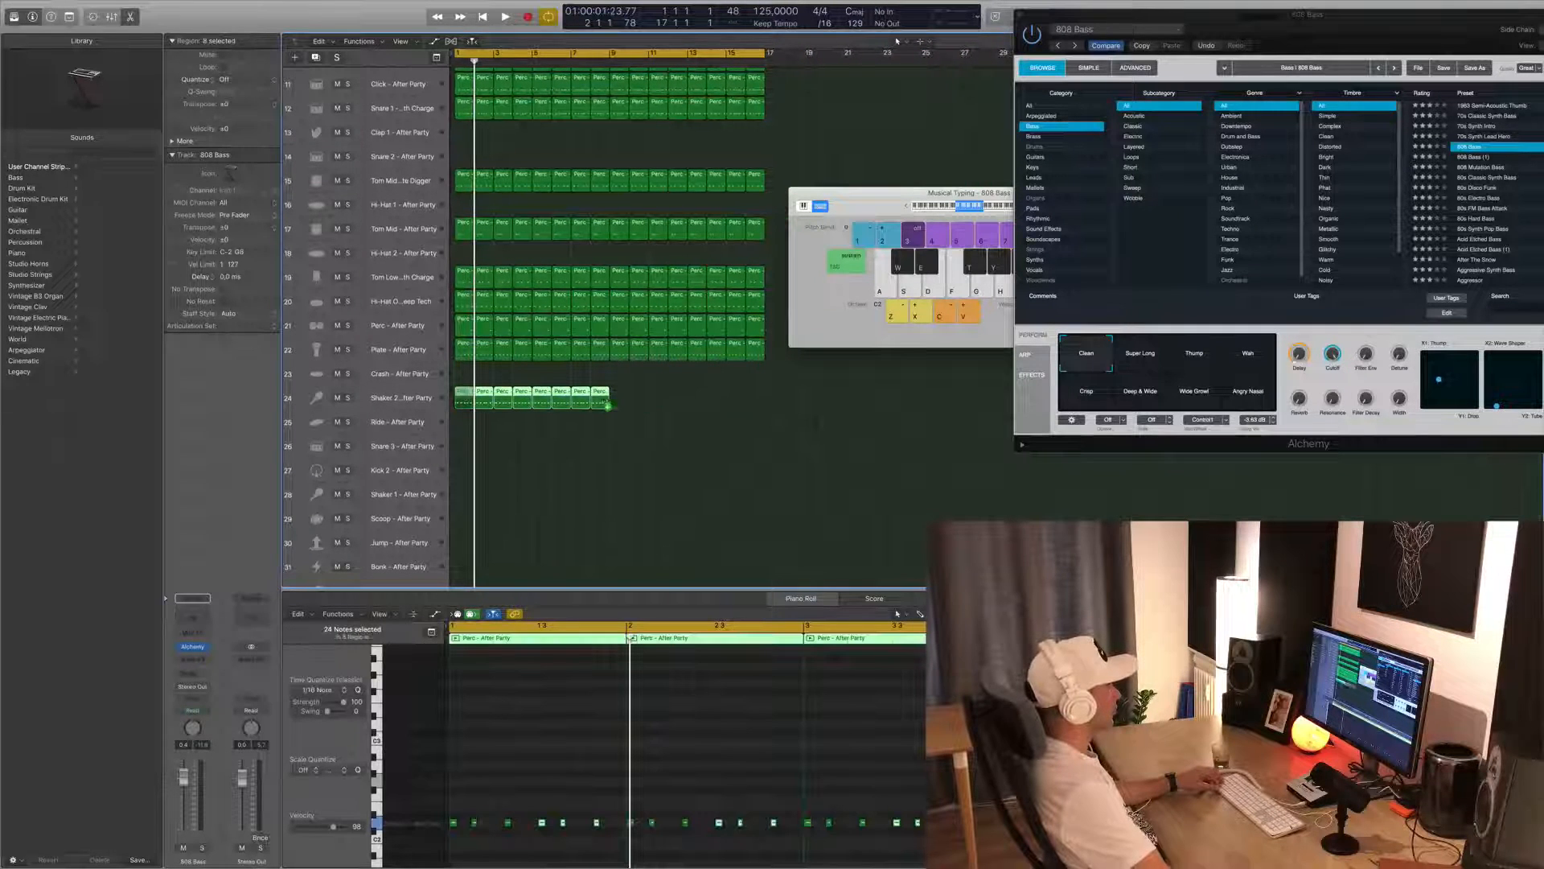
pyautogui.moveTo(608, 405); pyautogui.dragTo(763, 402)
# - Apply the Dual 1/16 Slap preset to Shaker 2's Stereo Delay, set its left output mix to 39%, and lower the track volume during playback
pyautogui.press('space')
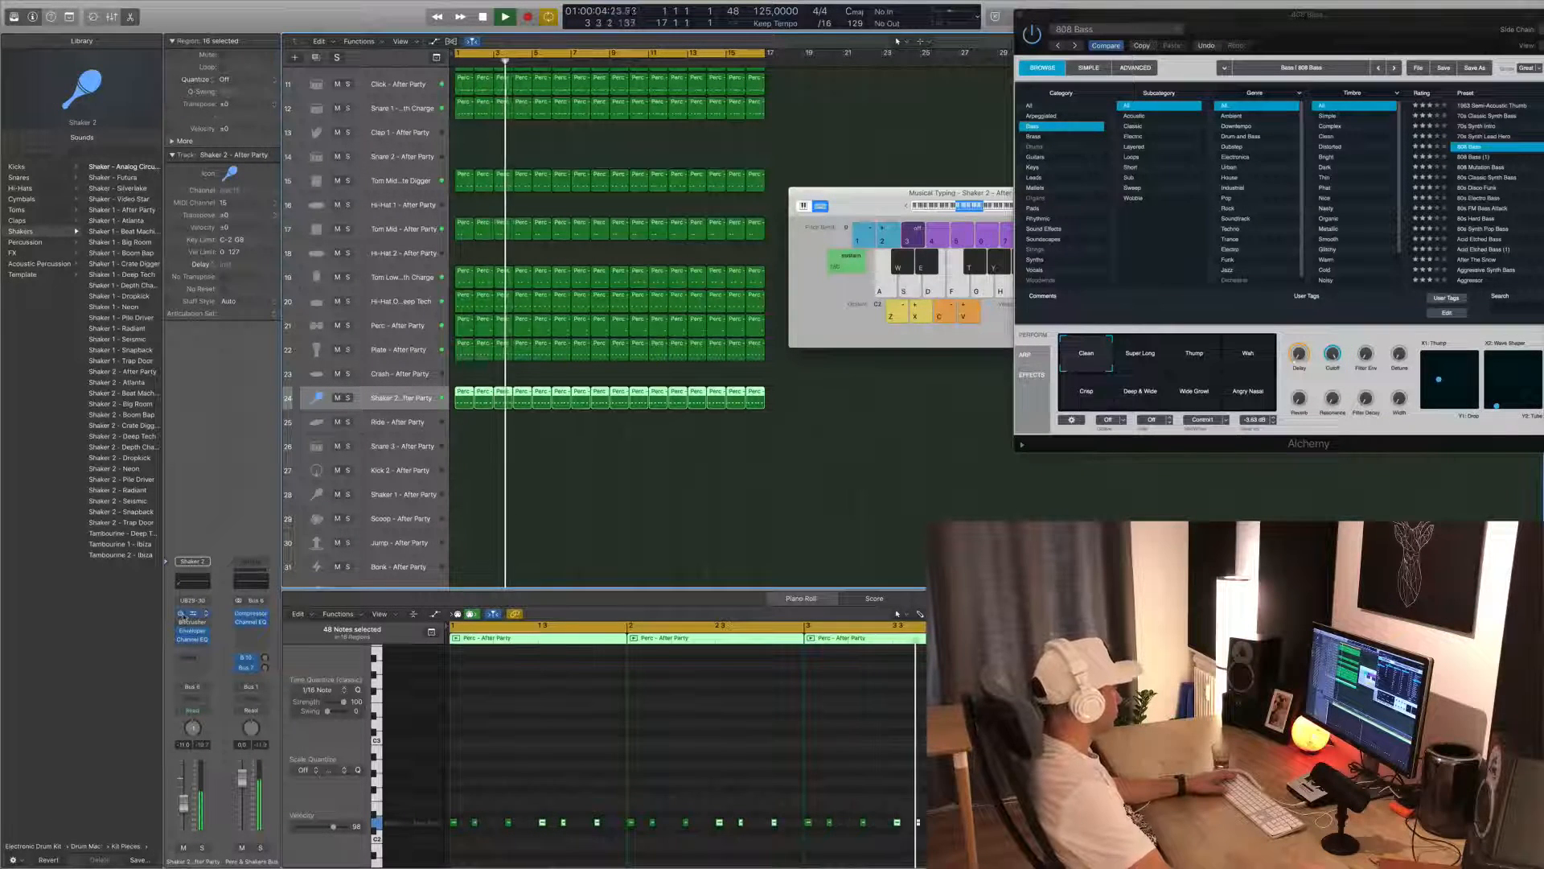
pyautogui.click(182, 614)
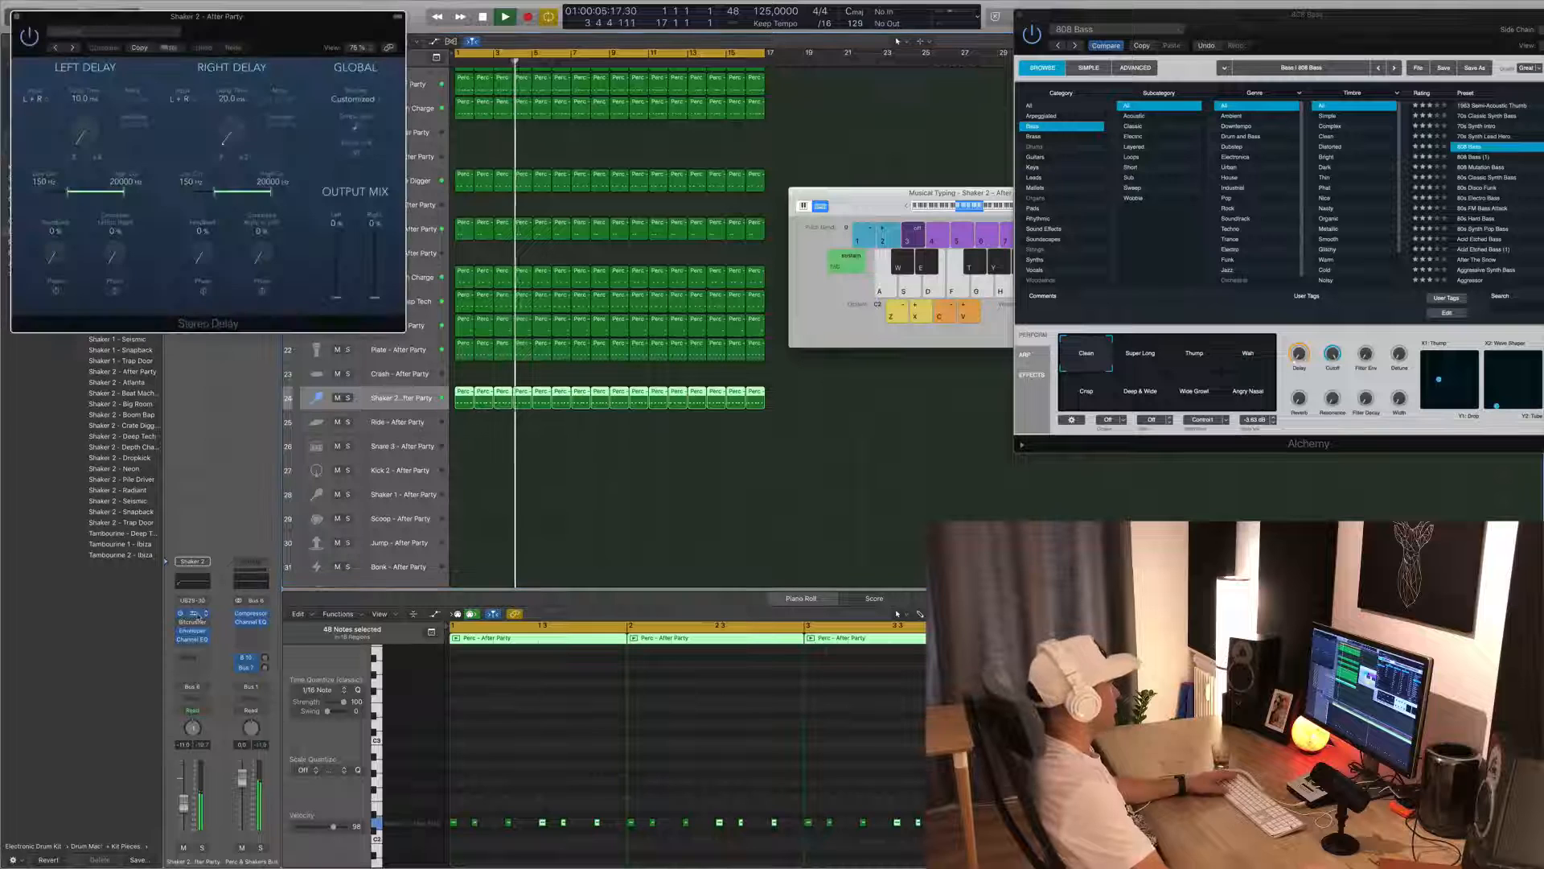
pyautogui.click(57, 48)
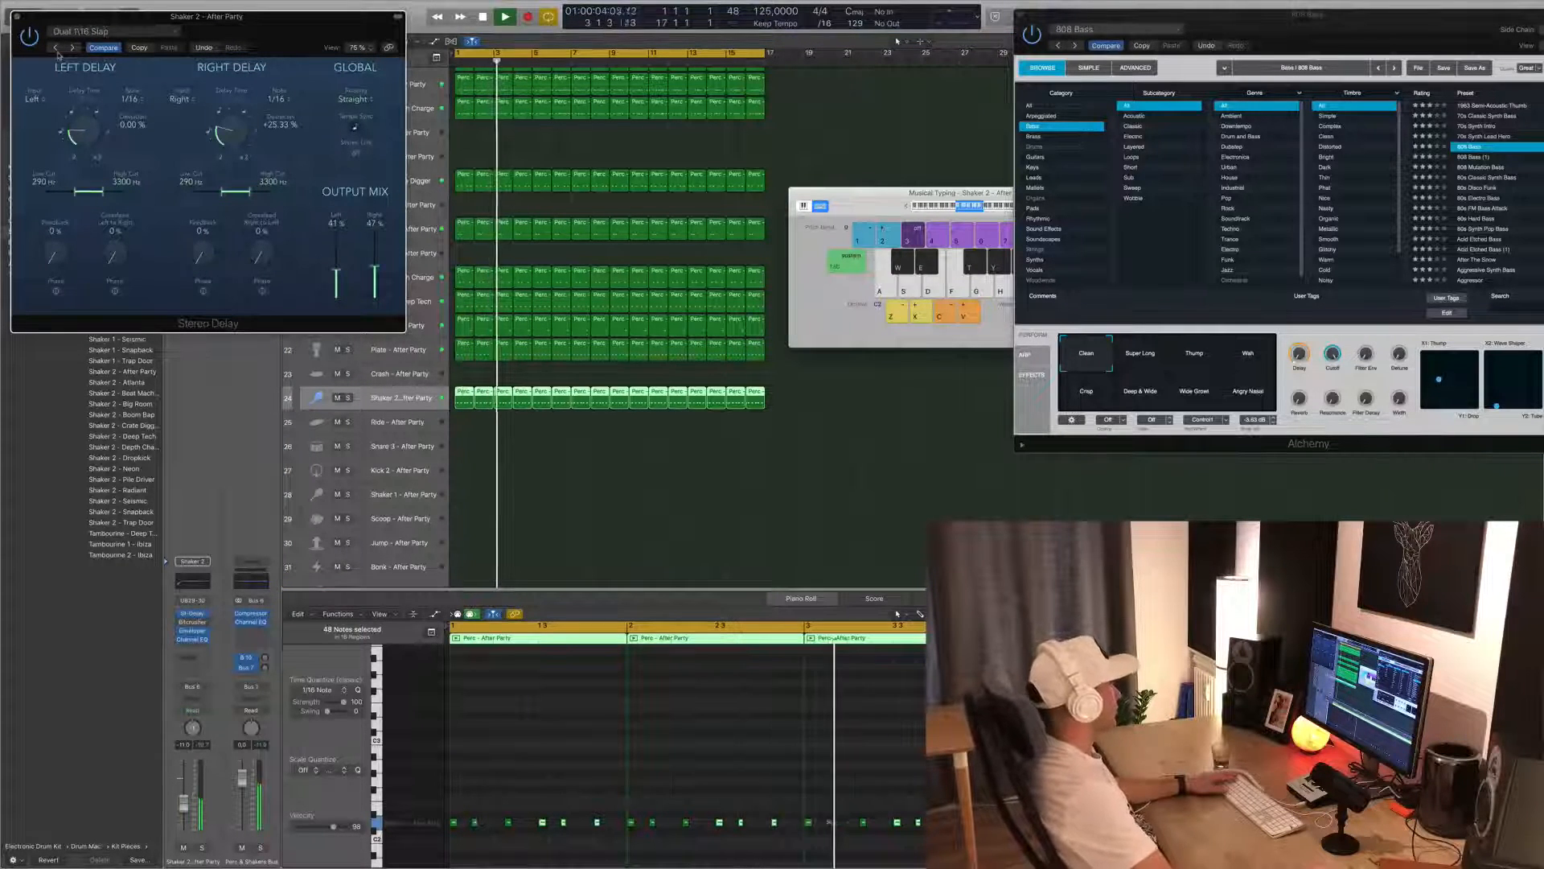
pyautogui.moveTo(337, 270)
pyautogui.mouseDown()
pyautogui.moveTo(336, 232)
pyautogui.moveTo(336, 274)
pyautogui.mouseUp()
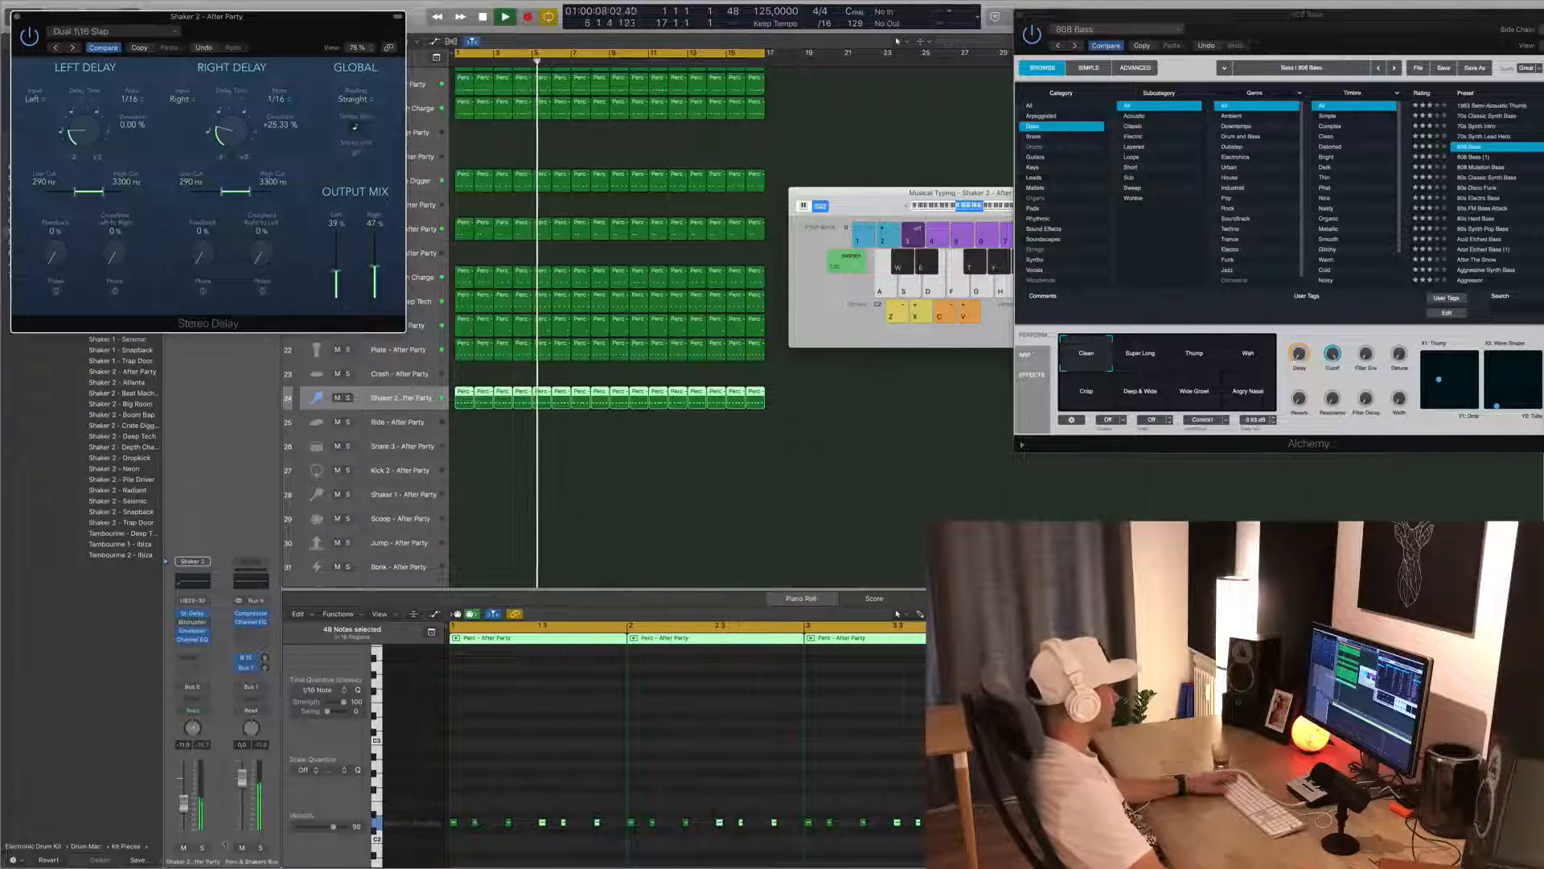
pyautogui.moveTo(183, 803); pyautogui.dragTo(184, 811)
pyautogui.click(15, 17)
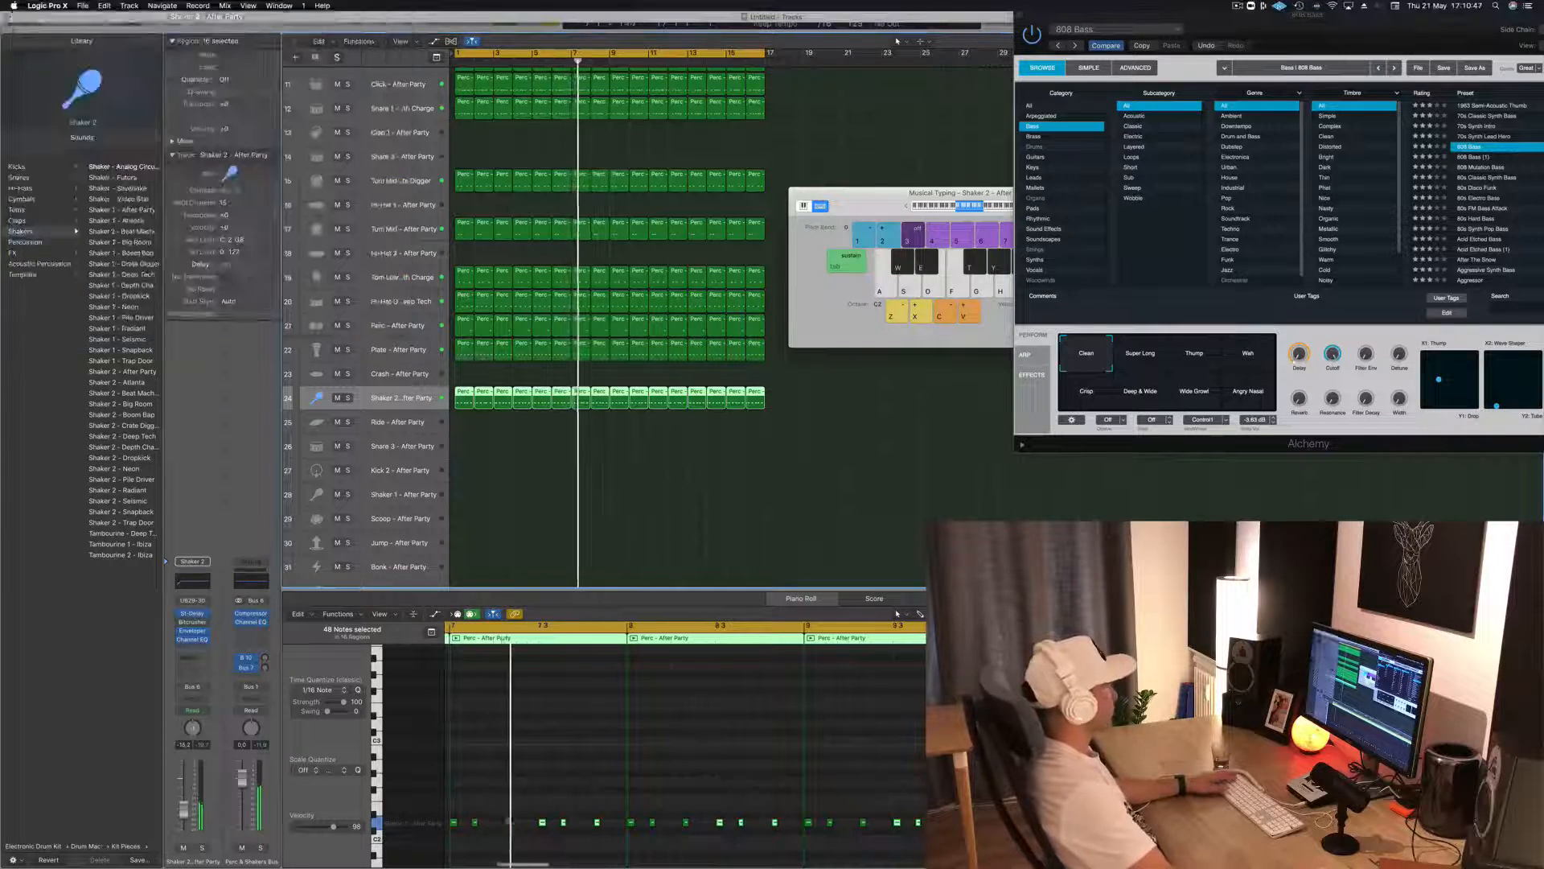
# - Stop playback, open Alchemy on the Inst 2 track, load the Brass Response preset from the Brass category and play a test note
pyautogui.scroll(10, 556, 153)
pyautogui.click(556, 153)
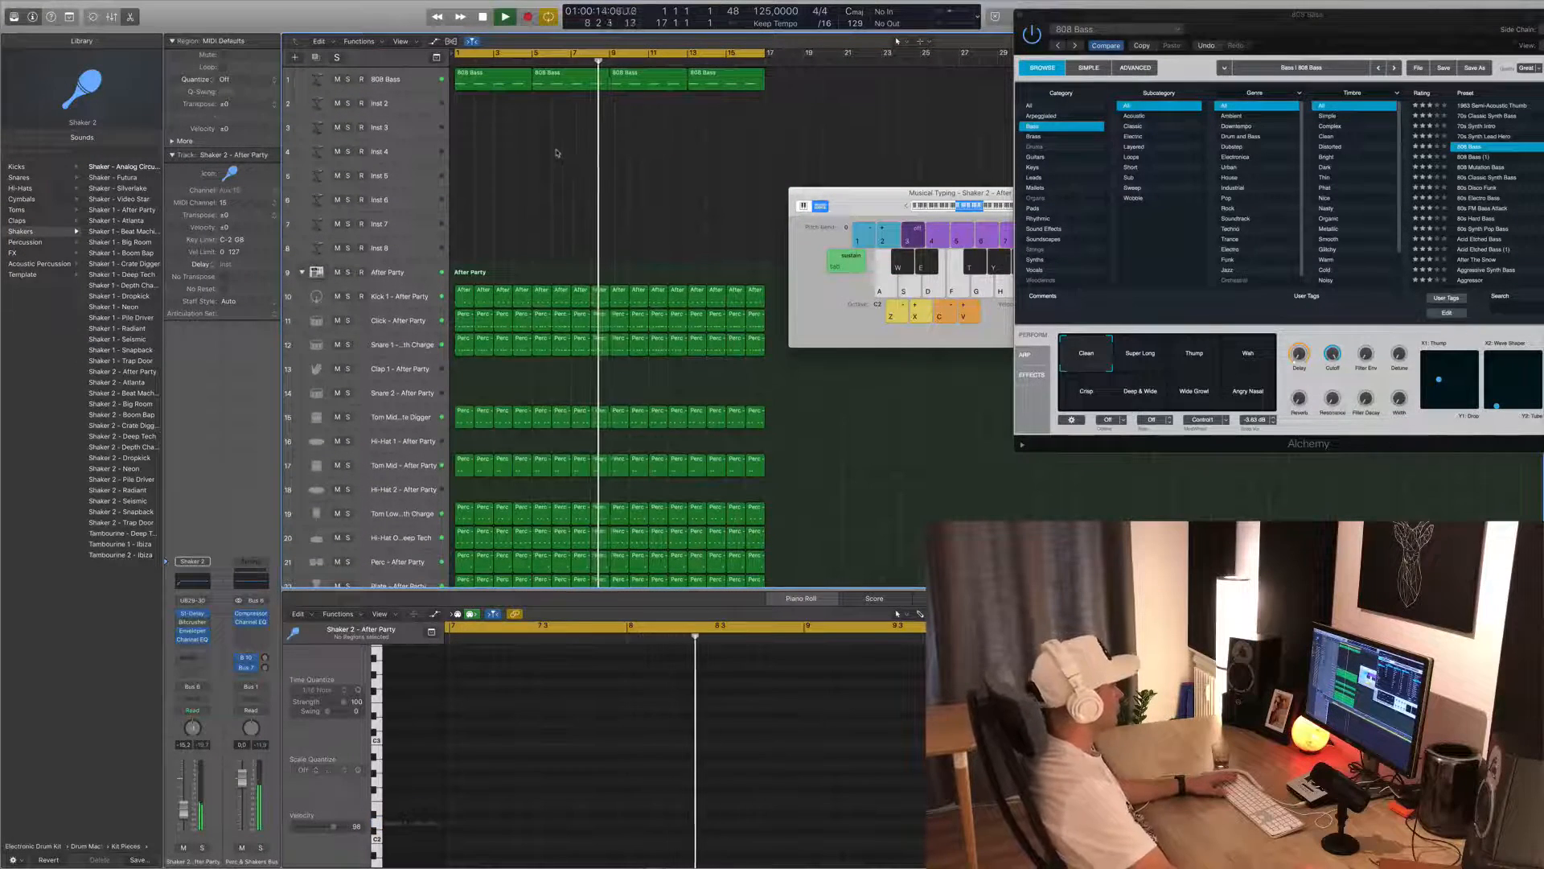
pyautogui.click(405, 103)
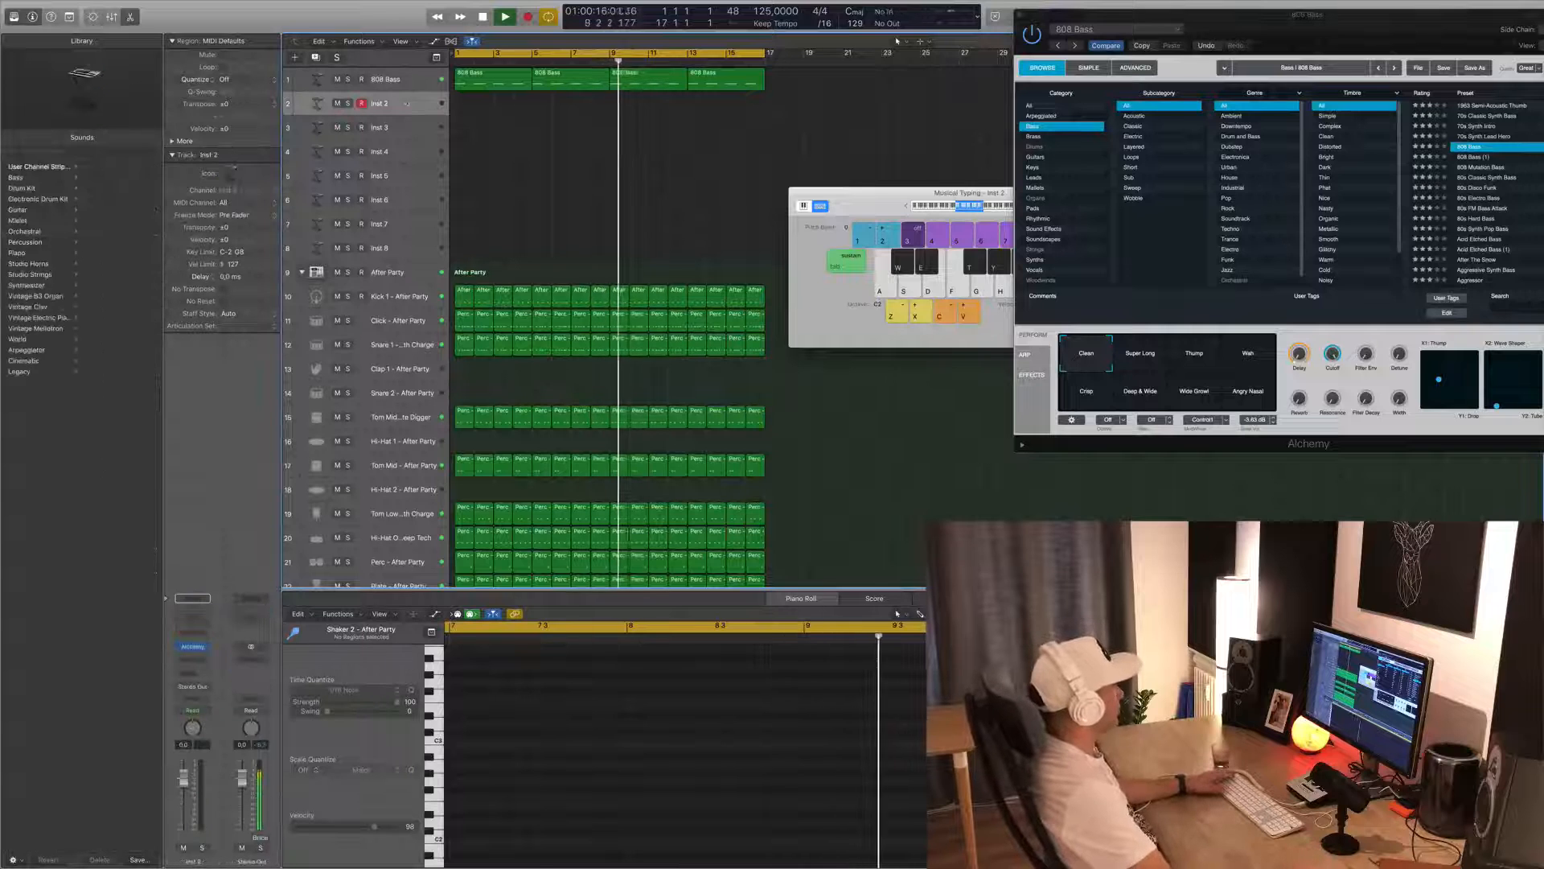
pyautogui.press('space')
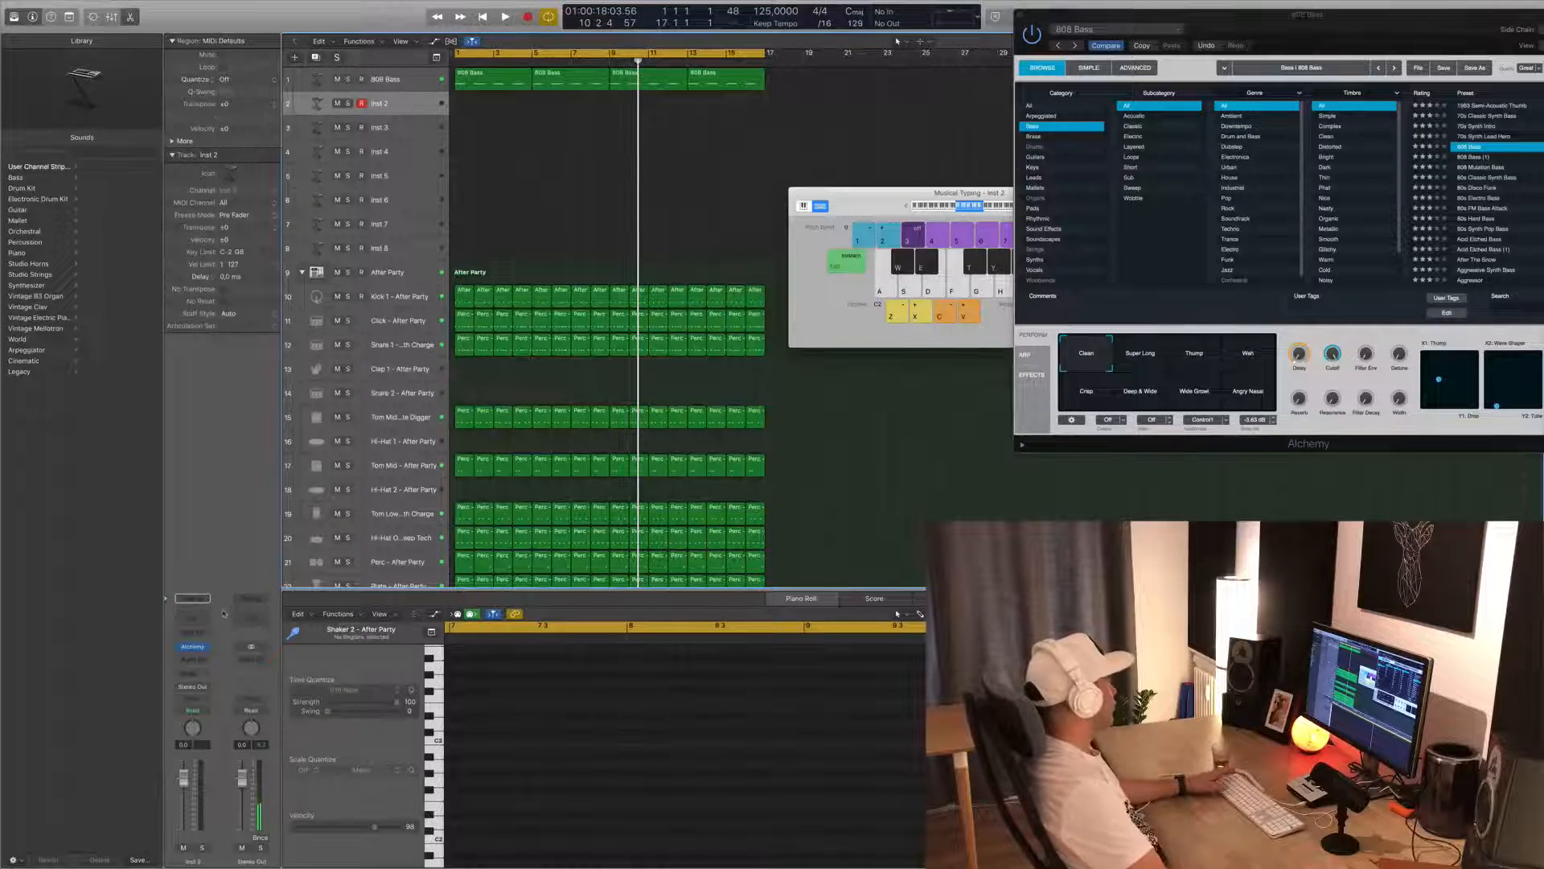
pyautogui.click(196, 647)
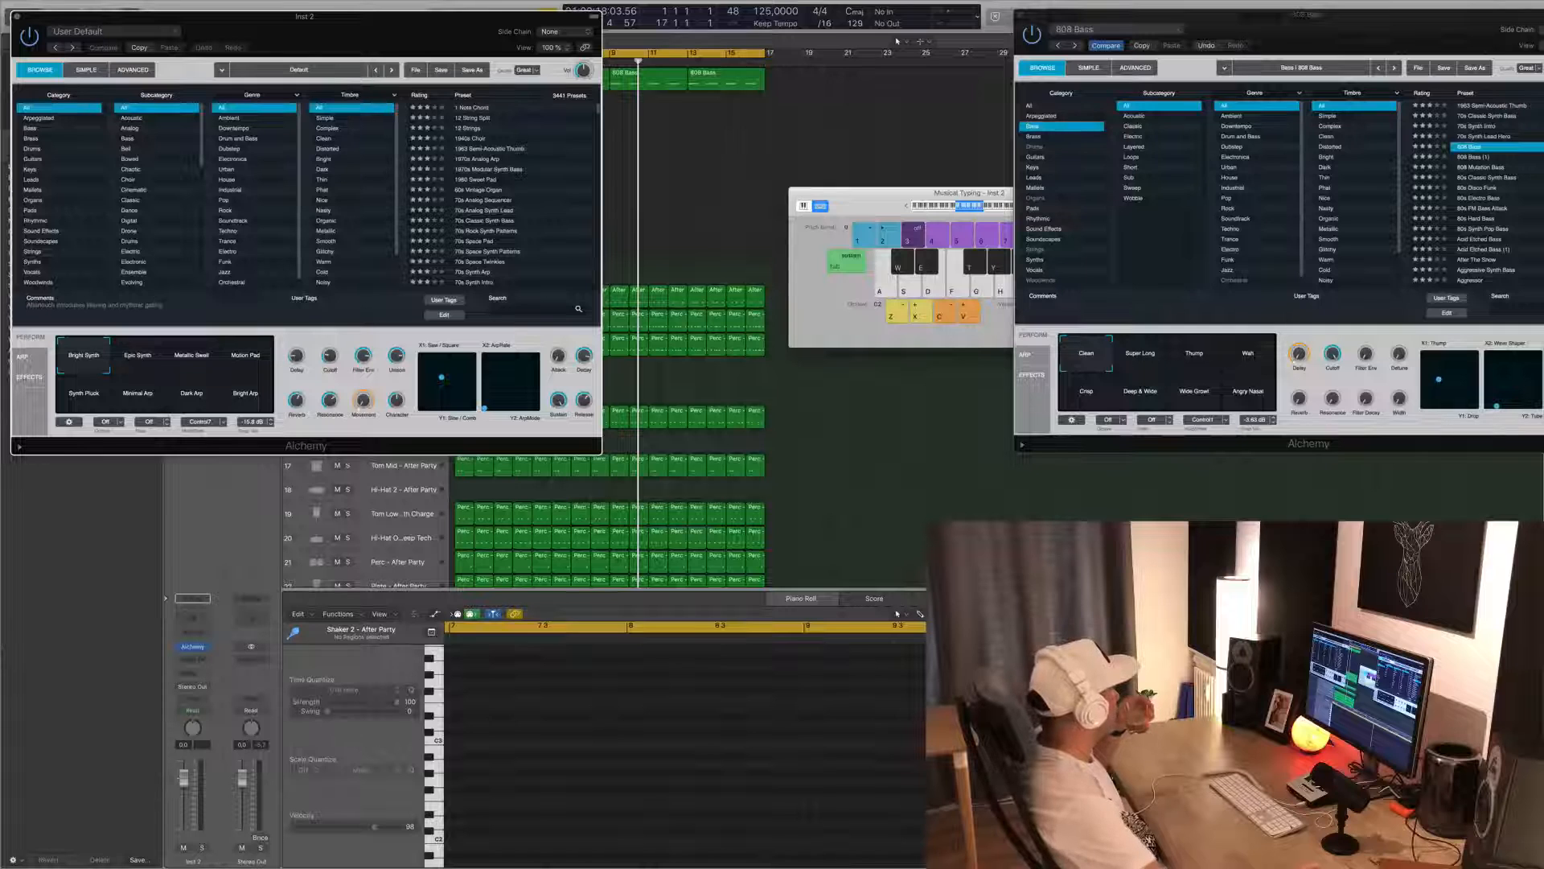
pyautogui.click(30, 138)
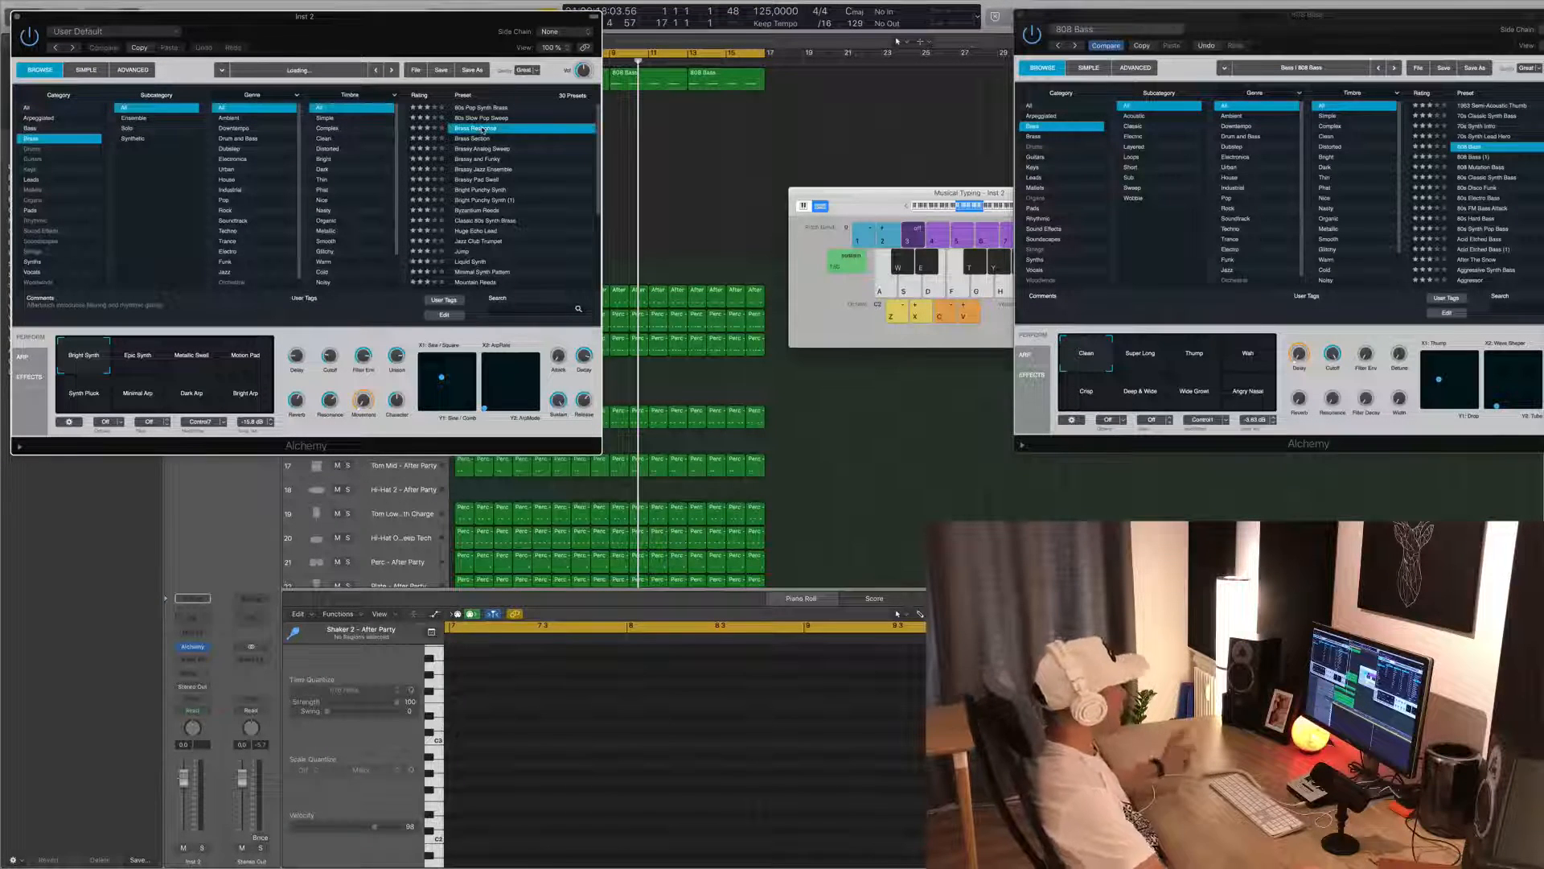
pyautogui.press('f')
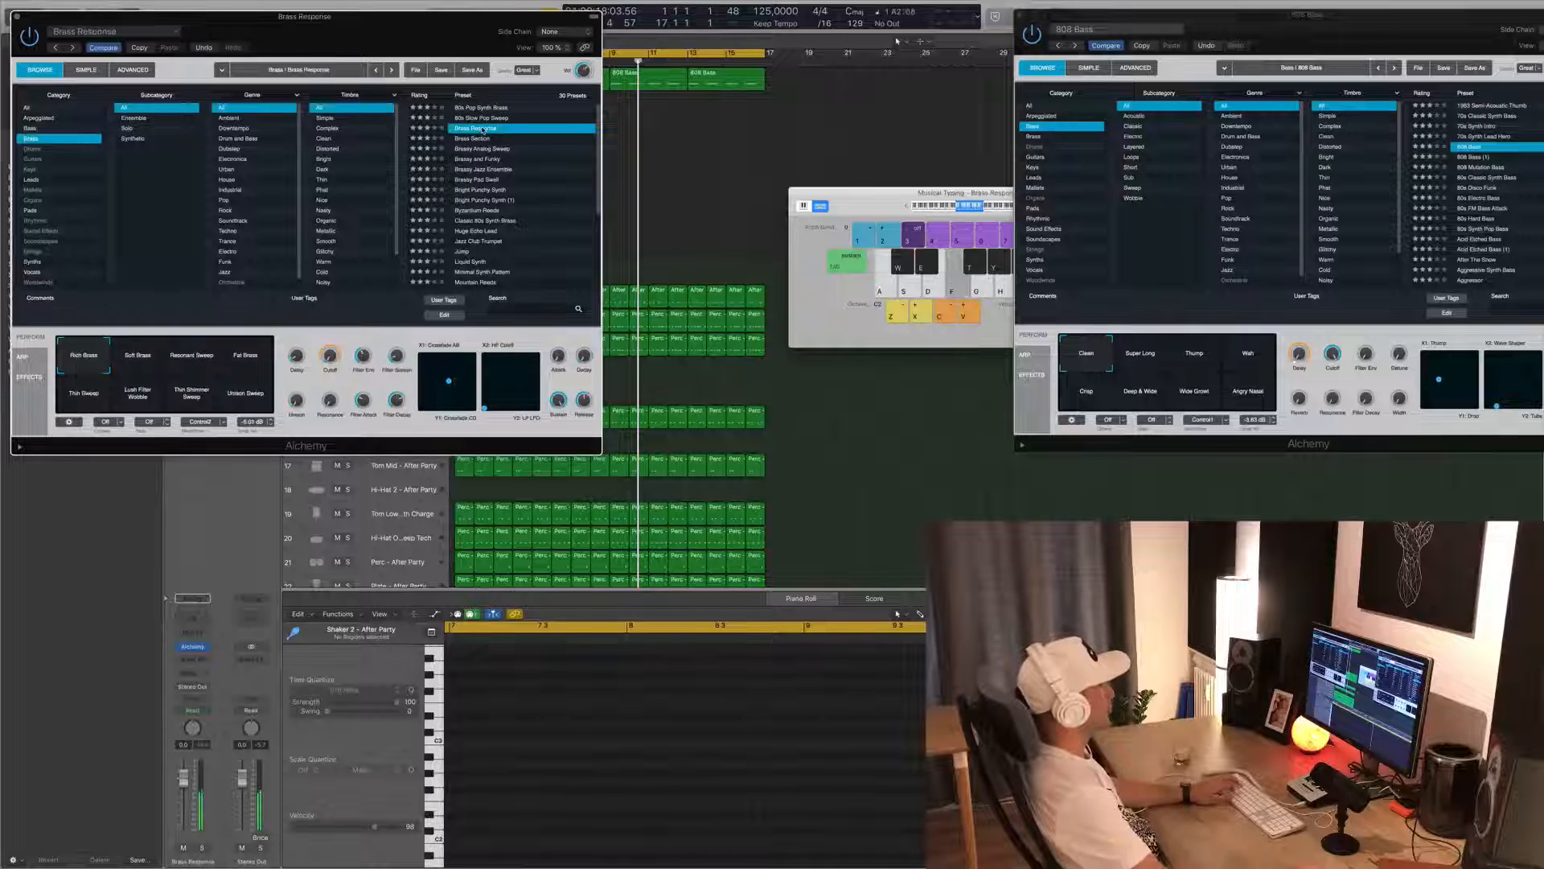
# - Move the brass Alchemy window aside and audition Brass Response's Thin Shimmer Sweep variation with notes over the playing loop
pyautogui.moveTo(442, 79); pyautogui.dragTo(1152, 362)
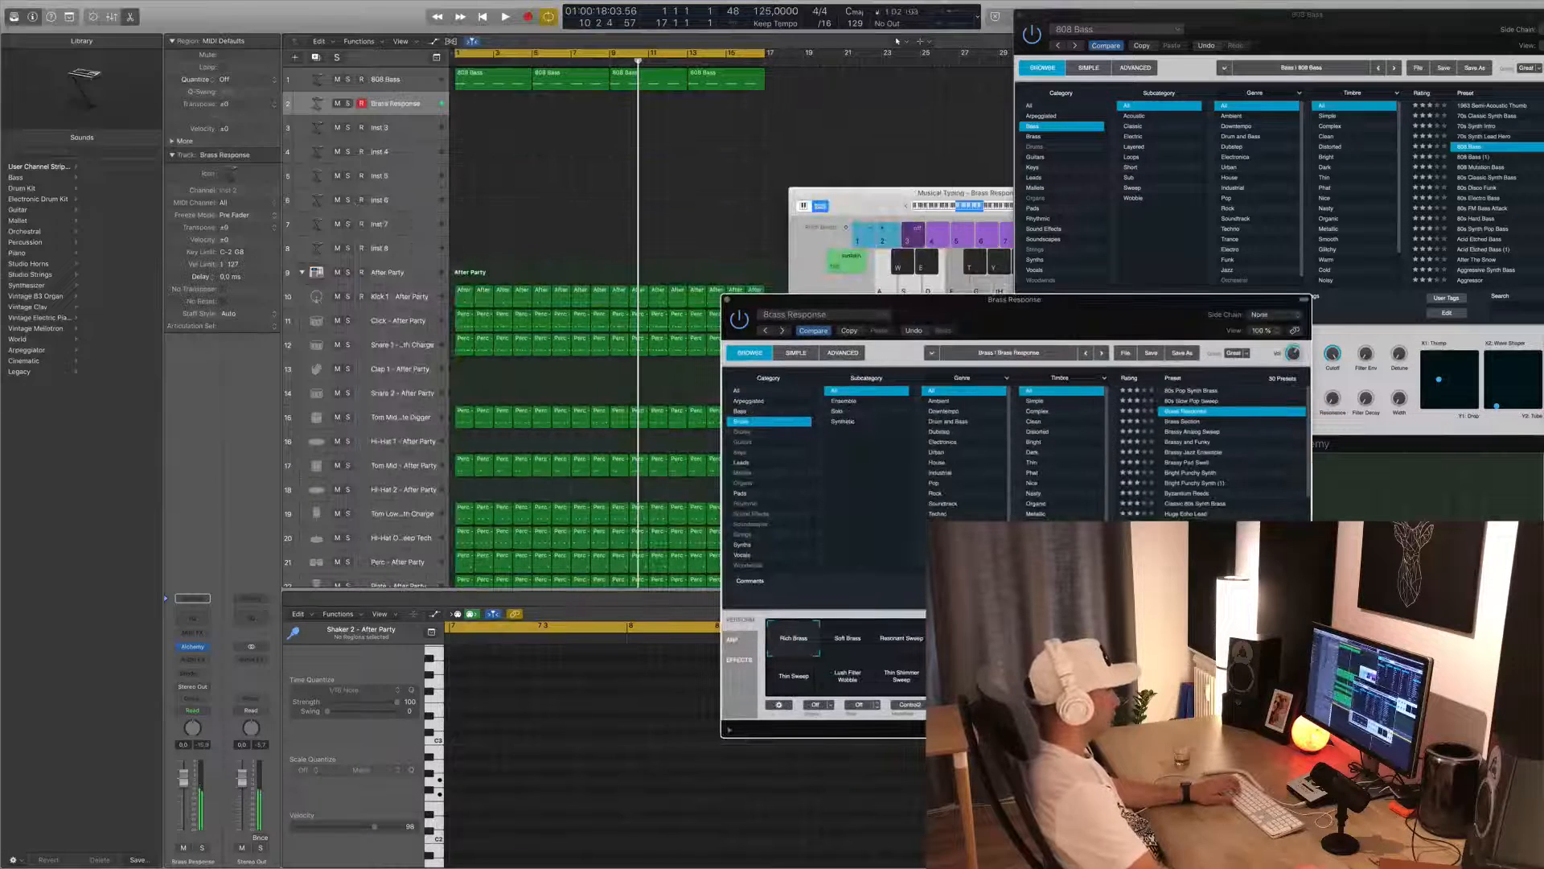
pyautogui.click(913, 644)
pyautogui.press('space')
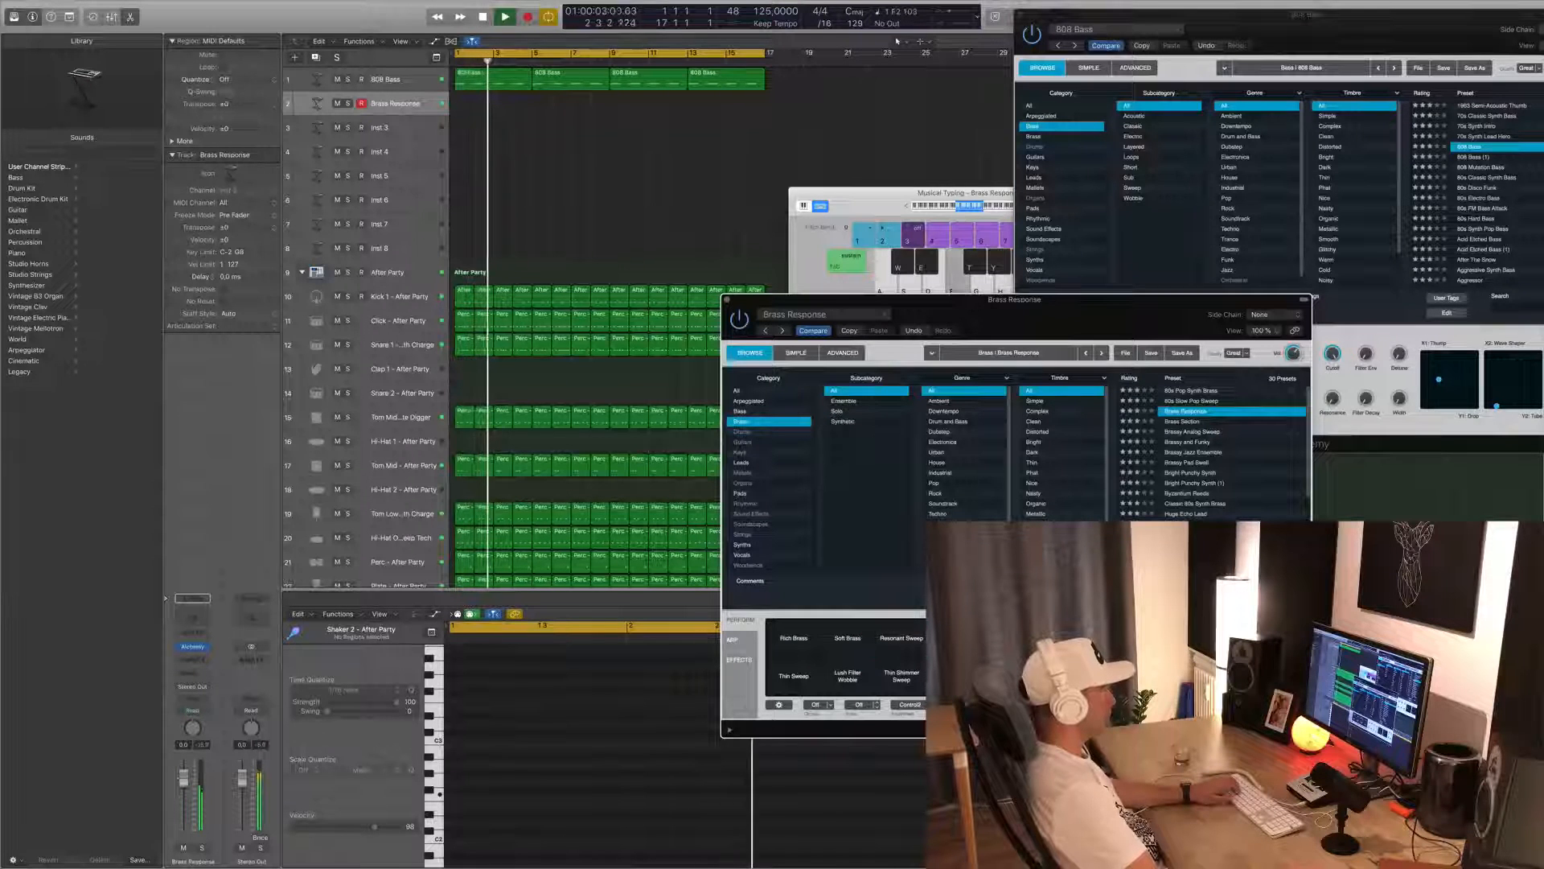
pyautogui.press('h')
pyautogui.click(794, 678)
pyautogui.click(905, 678)
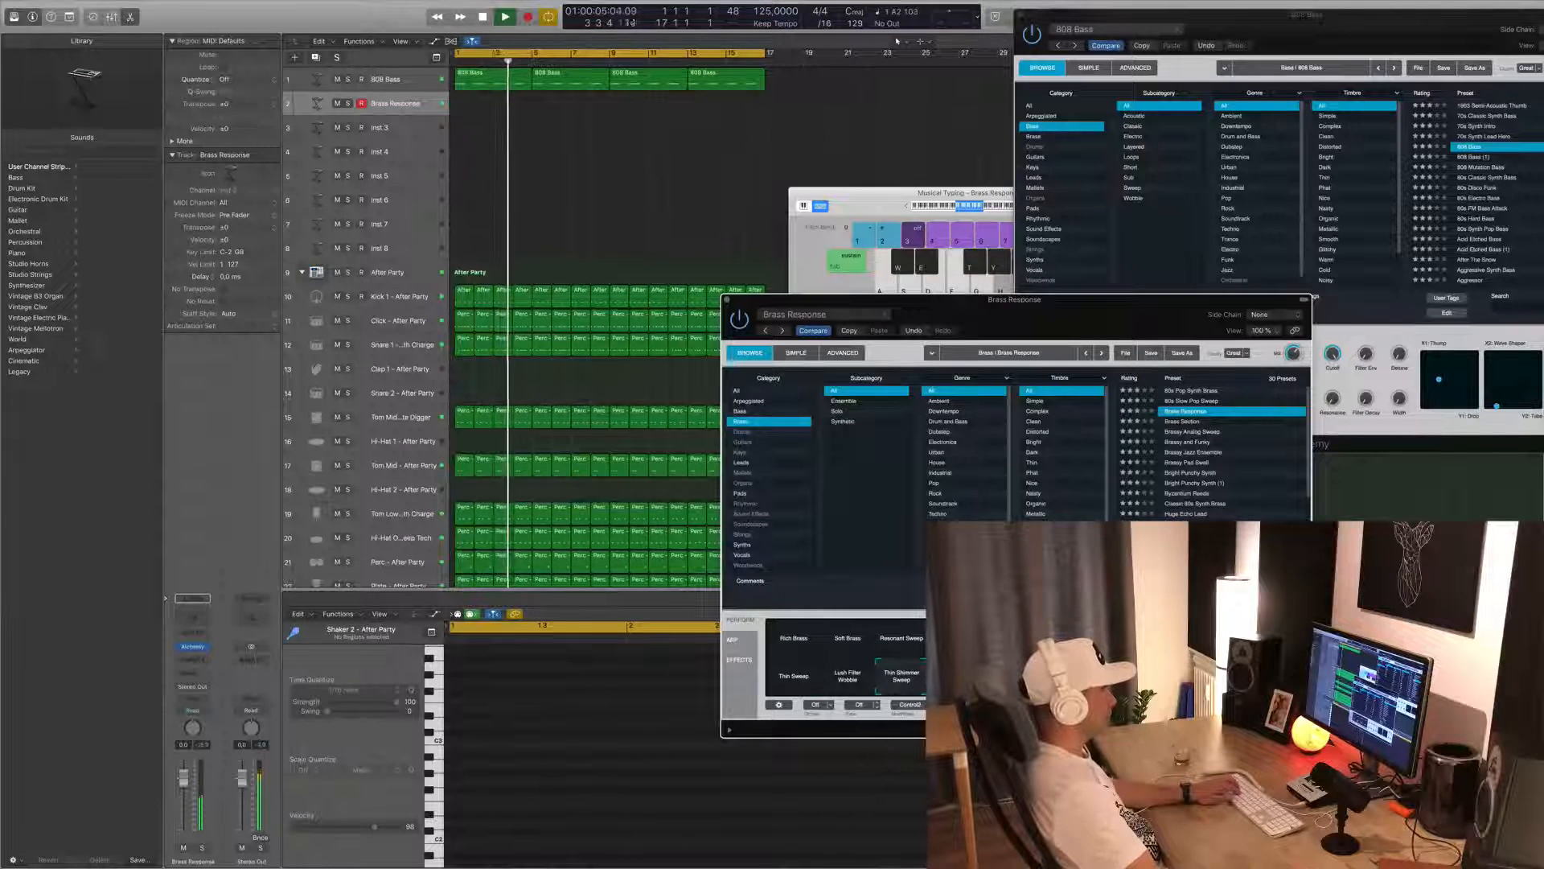
pyautogui.press('f')
# - Reposition both Alchemy windows, load the 80s Slow Pop Sweep preset on the brass track, lower its volume and audition it with notes
pyautogui.moveTo(1309, 15); pyautogui.dragTo(1265, 6)
pyautogui.moveTo(828, 299); pyautogui.dragTo(355, 279)
pyautogui.click(724, 381)
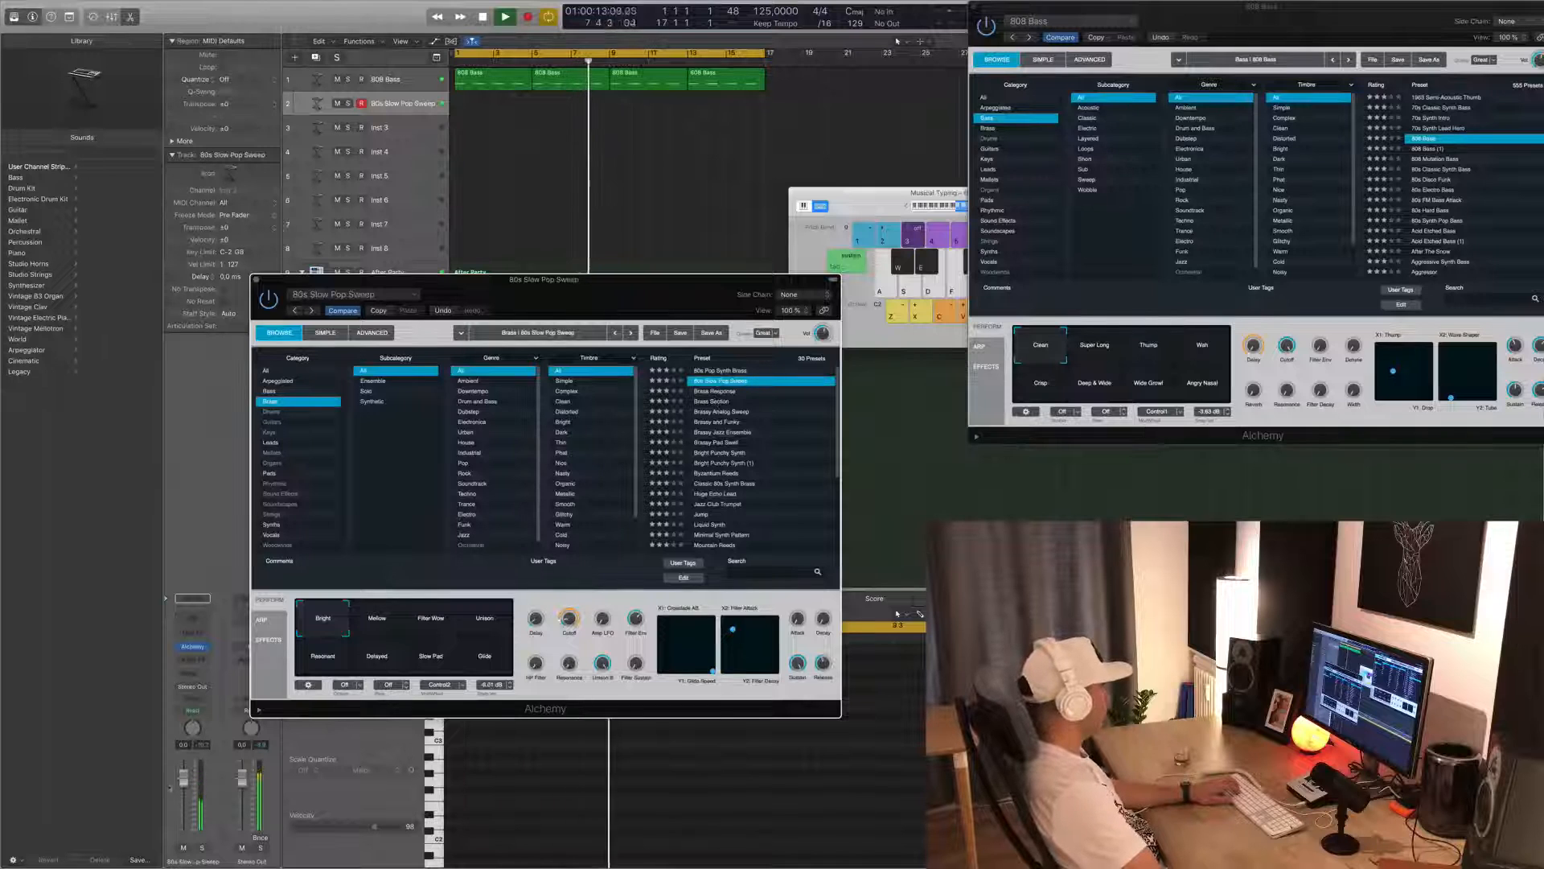
pyautogui.moveTo(184, 779); pyautogui.dragTo(184, 817)
pyautogui.press('f')
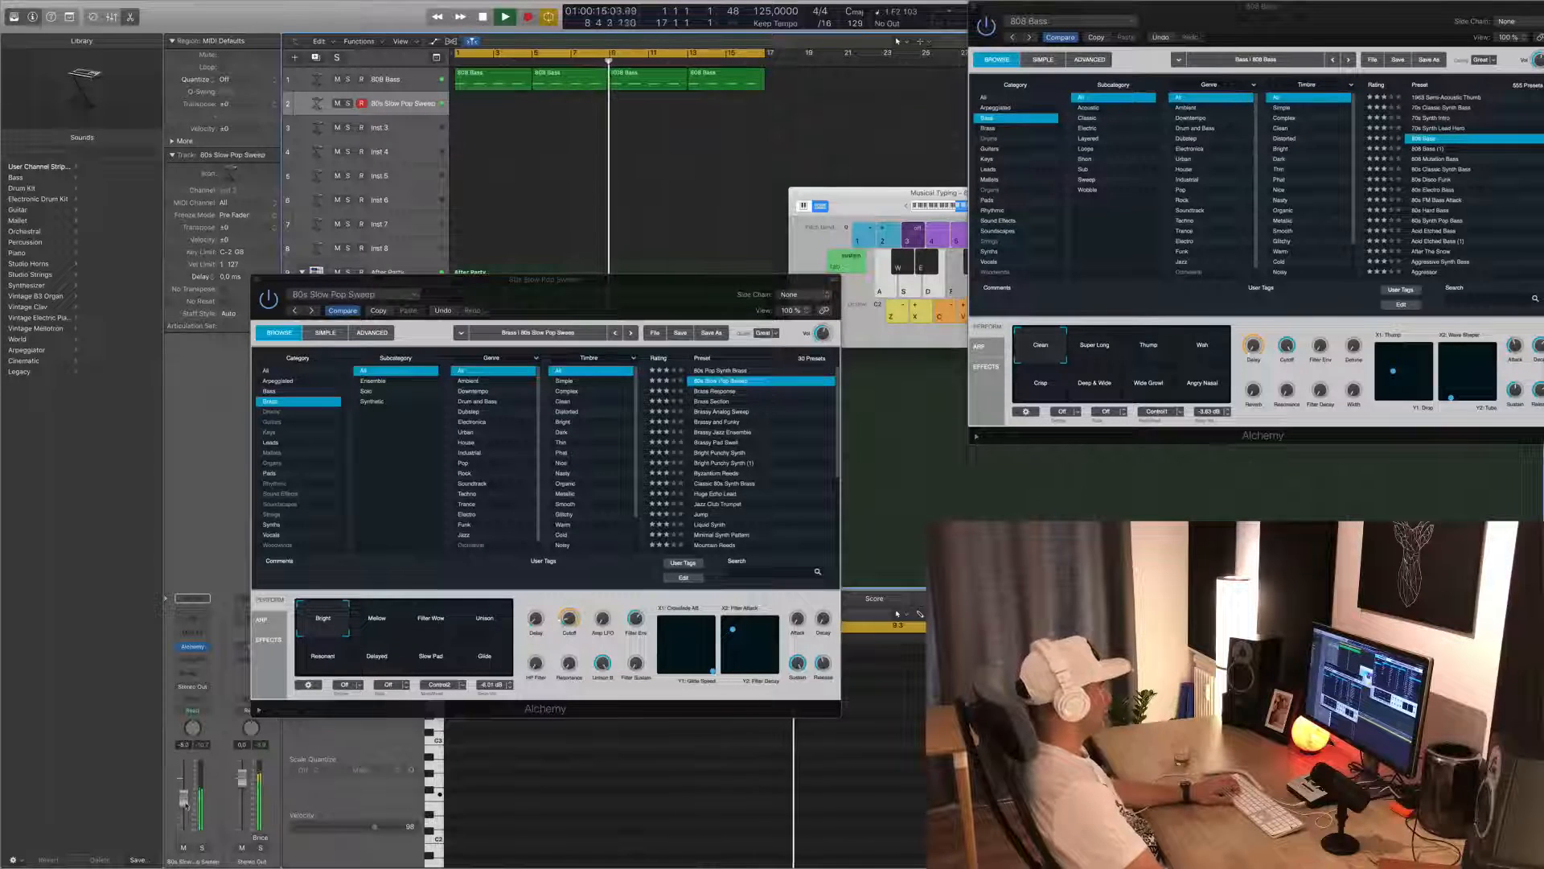
pyautogui.press('d')
# - Step through the brass presets from Brass Section onward and load Brassy Pad Swell
pyautogui.click(714, 400)
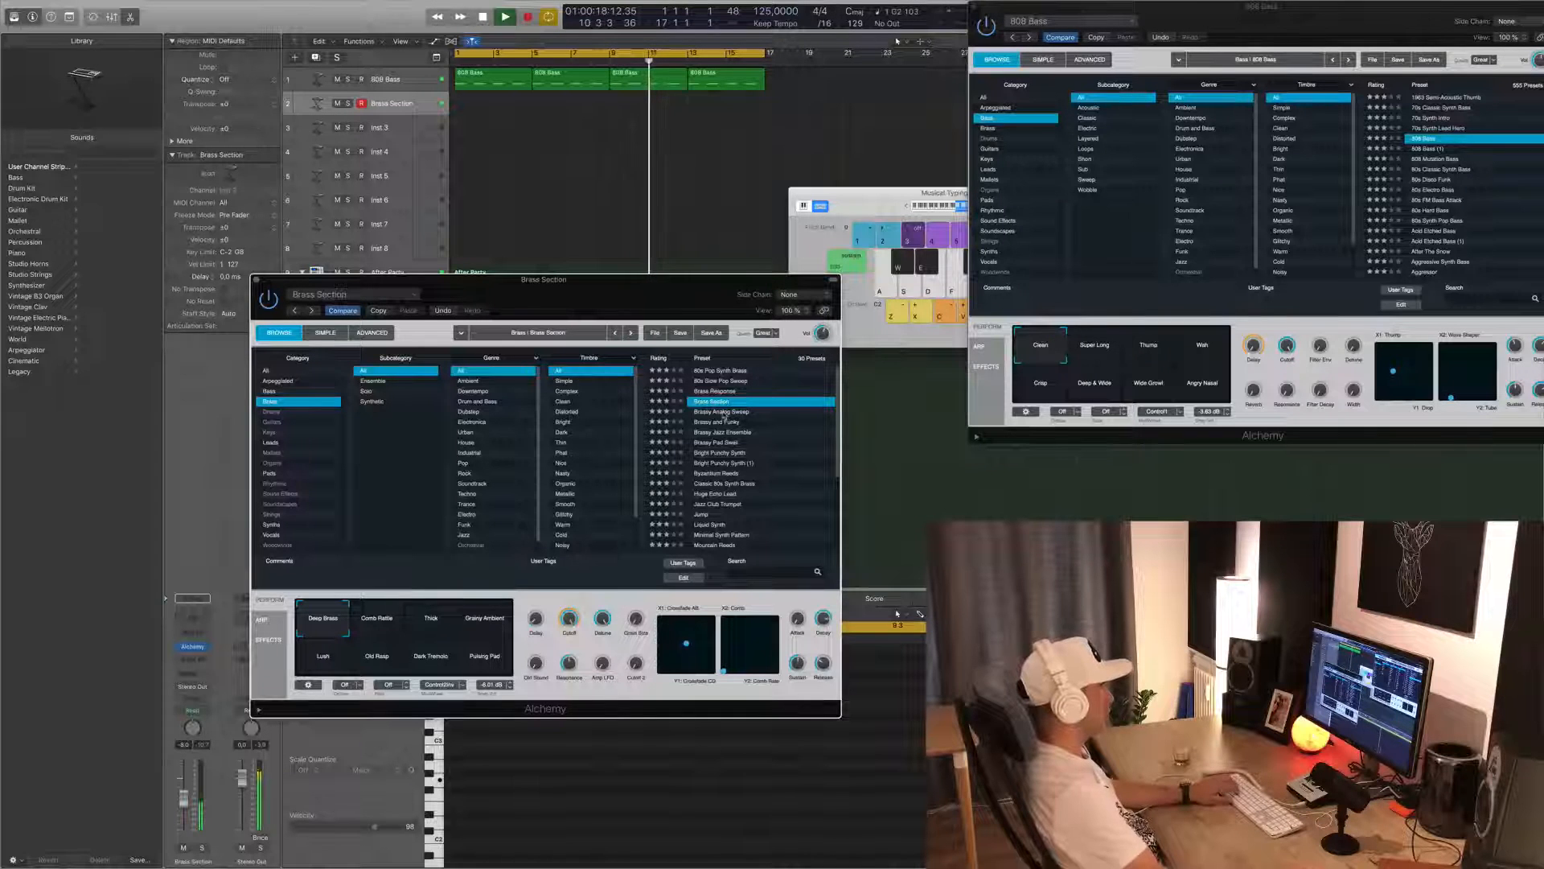
pyautogui.click(724, 412)
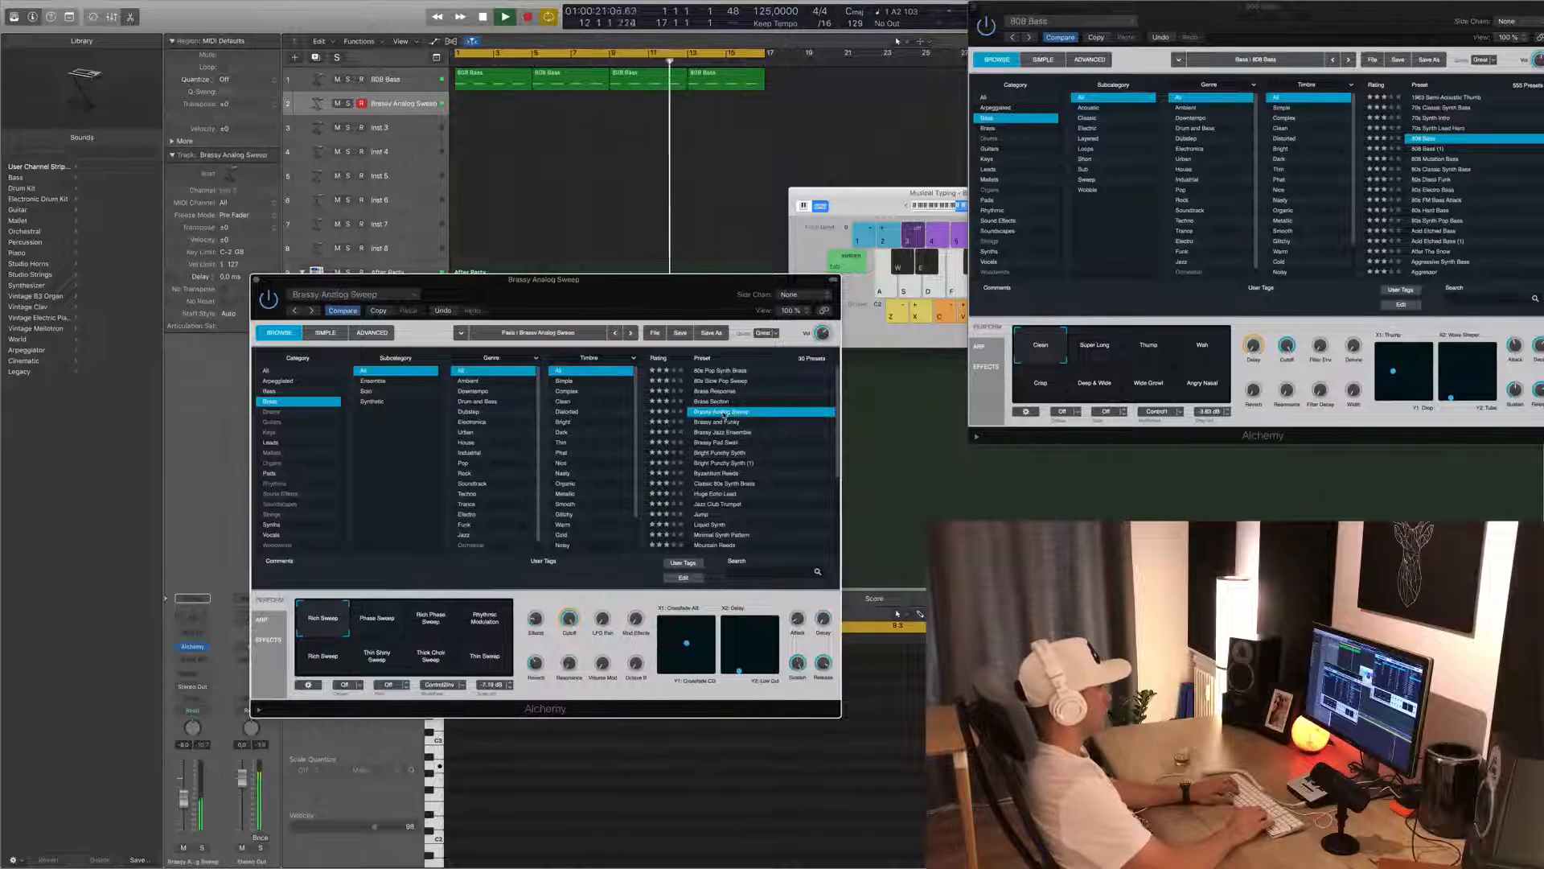
pyautogui.press('Down')
pyautogui.press('Down')
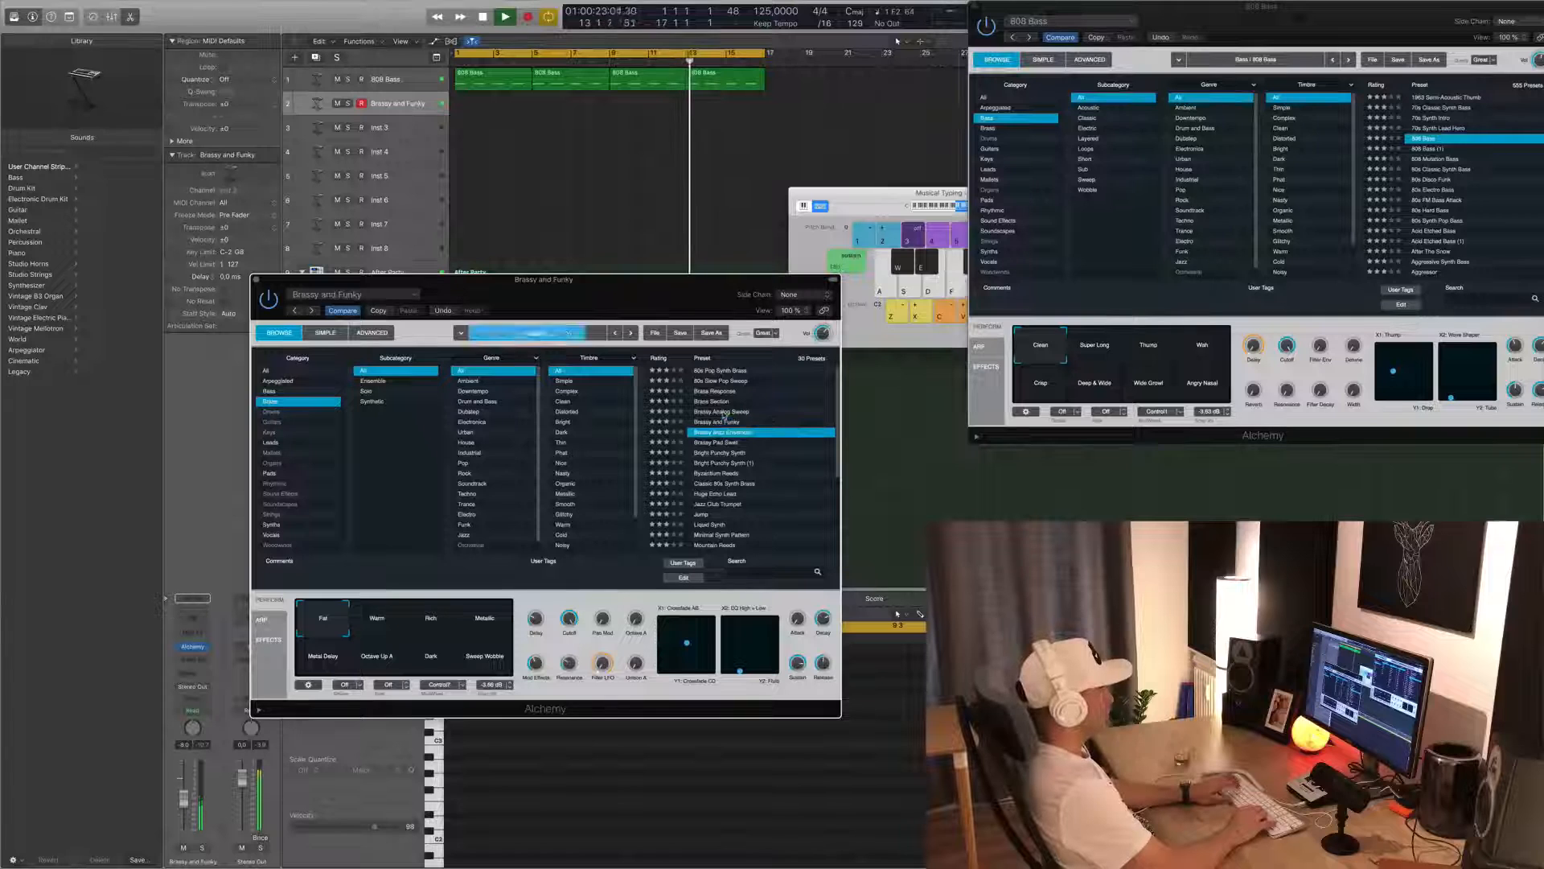
pyautogui.press('Down')
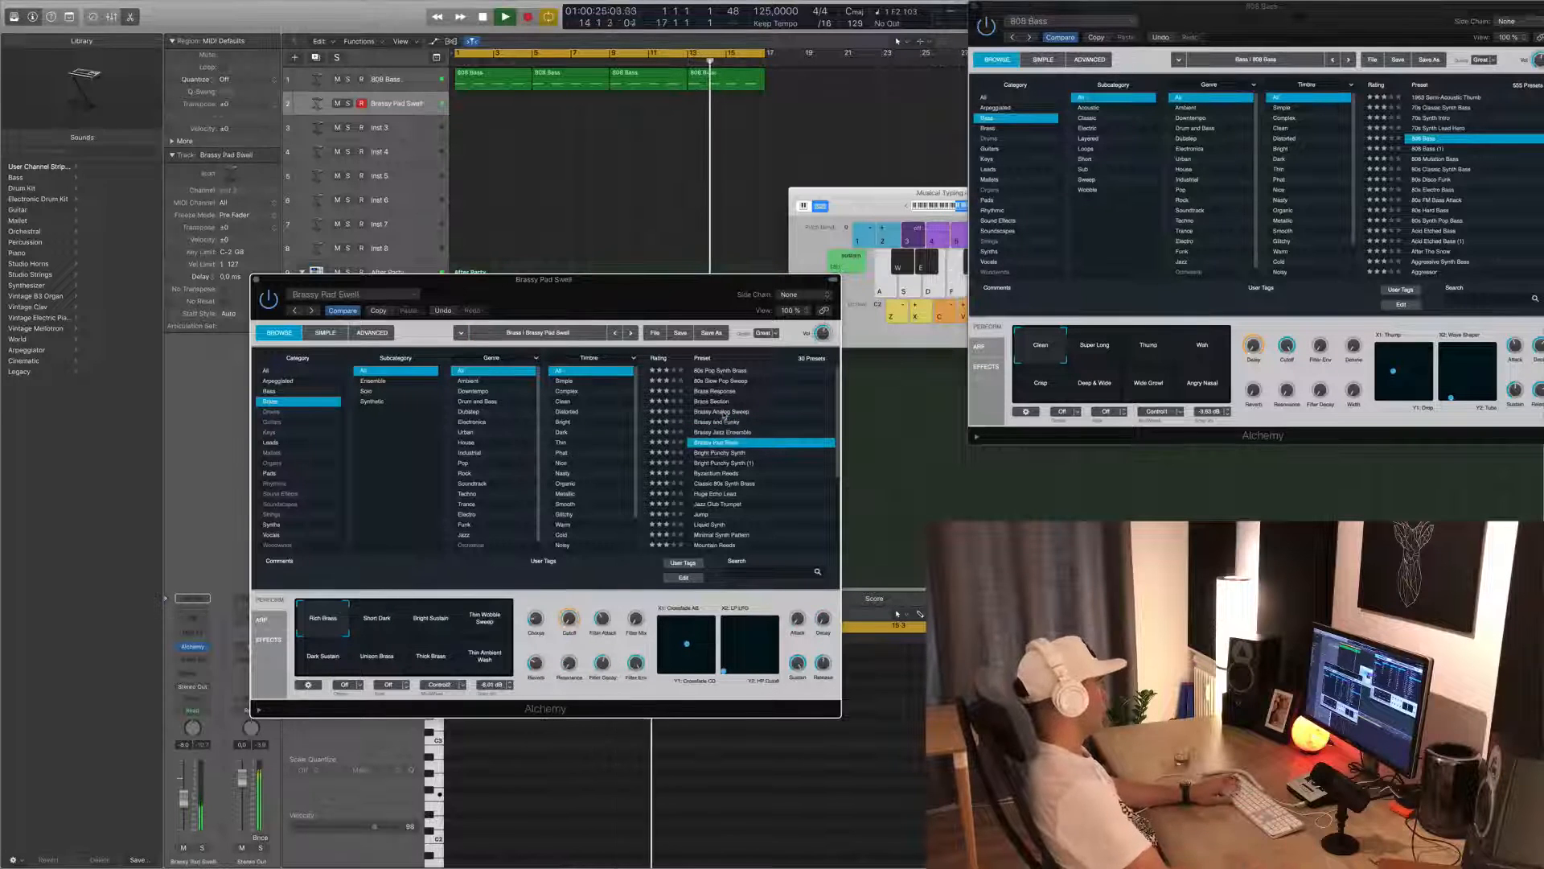
# - Bring the Musical Typing keyboard to the front, play notes on Brassy Pad Swell and raise the track volume slightly
pyautogui.click(897, 201)
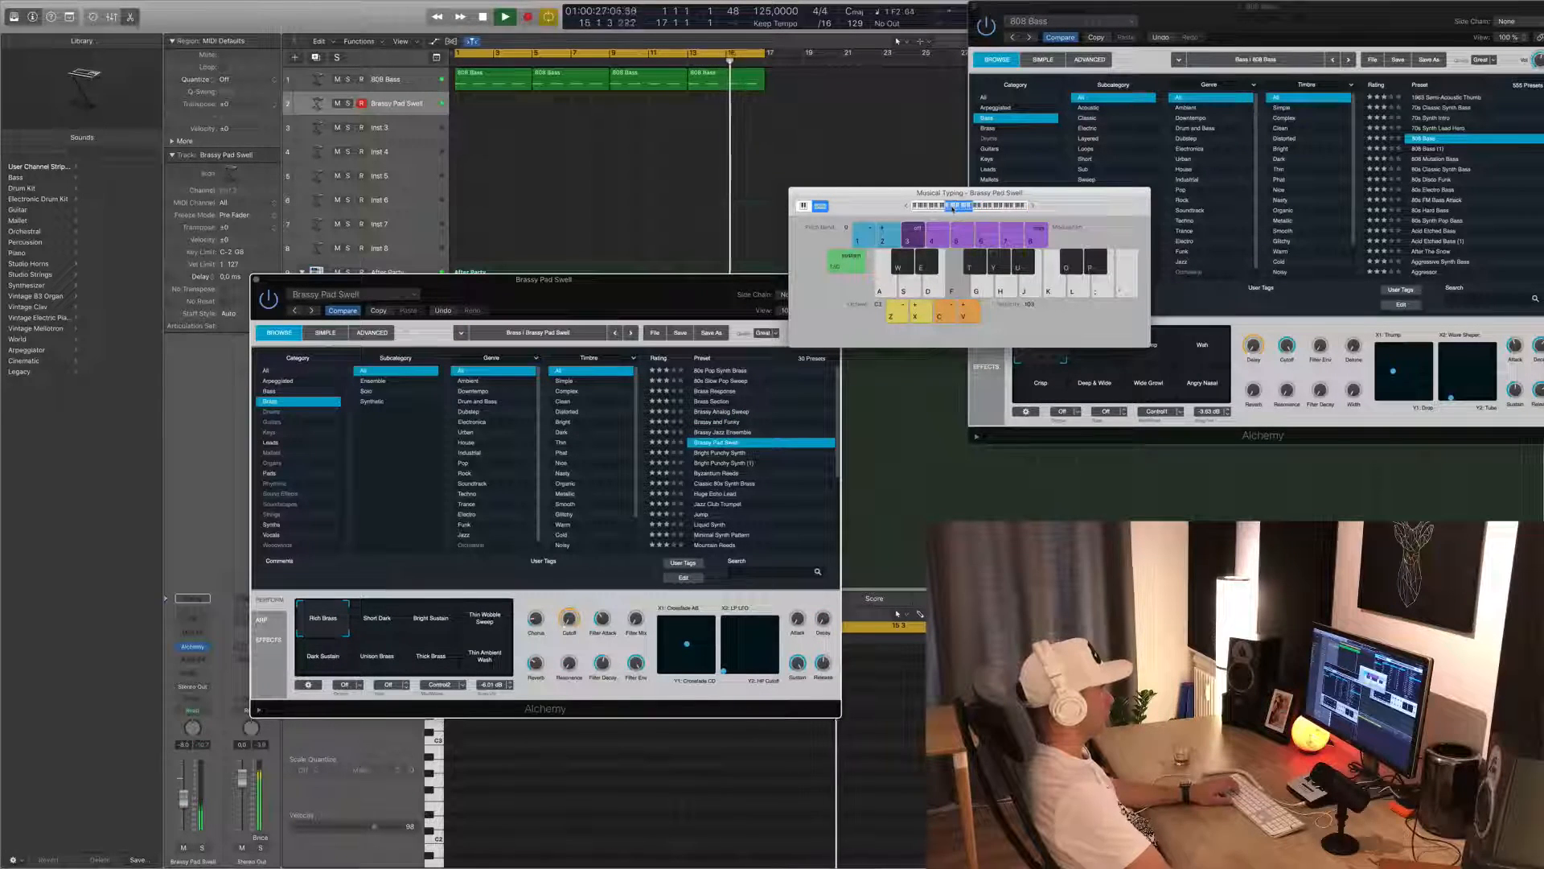
pyautogui.press('h')
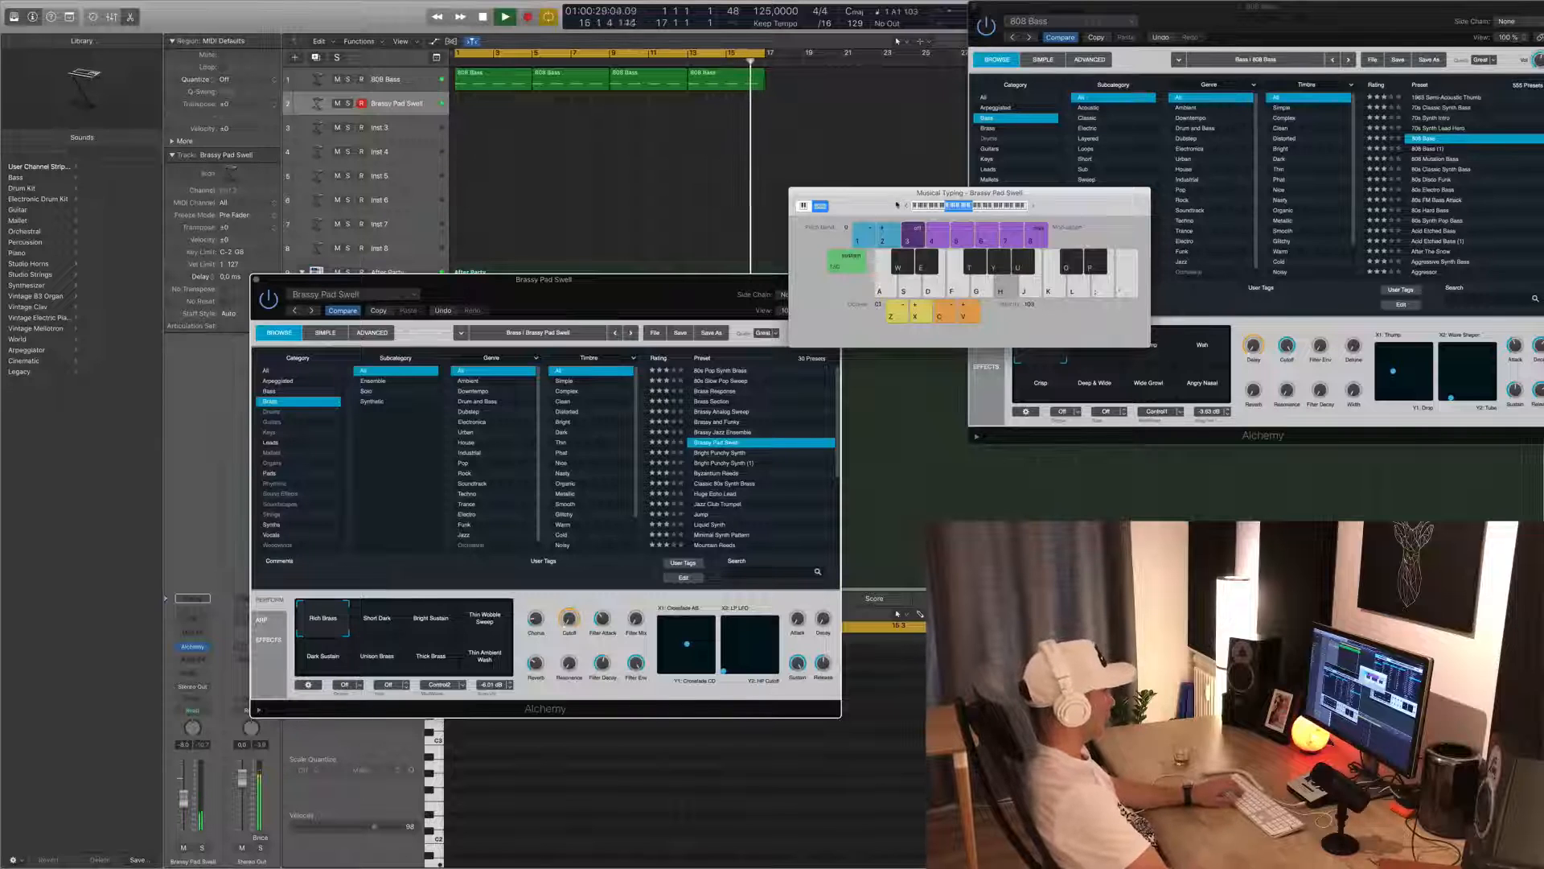
pyautogui.press('j')
pyautogui.press('g')
pyautogui.press('h')
pyautogui.moveTo(184, 798); pyautogui.dragTo(184, 792)
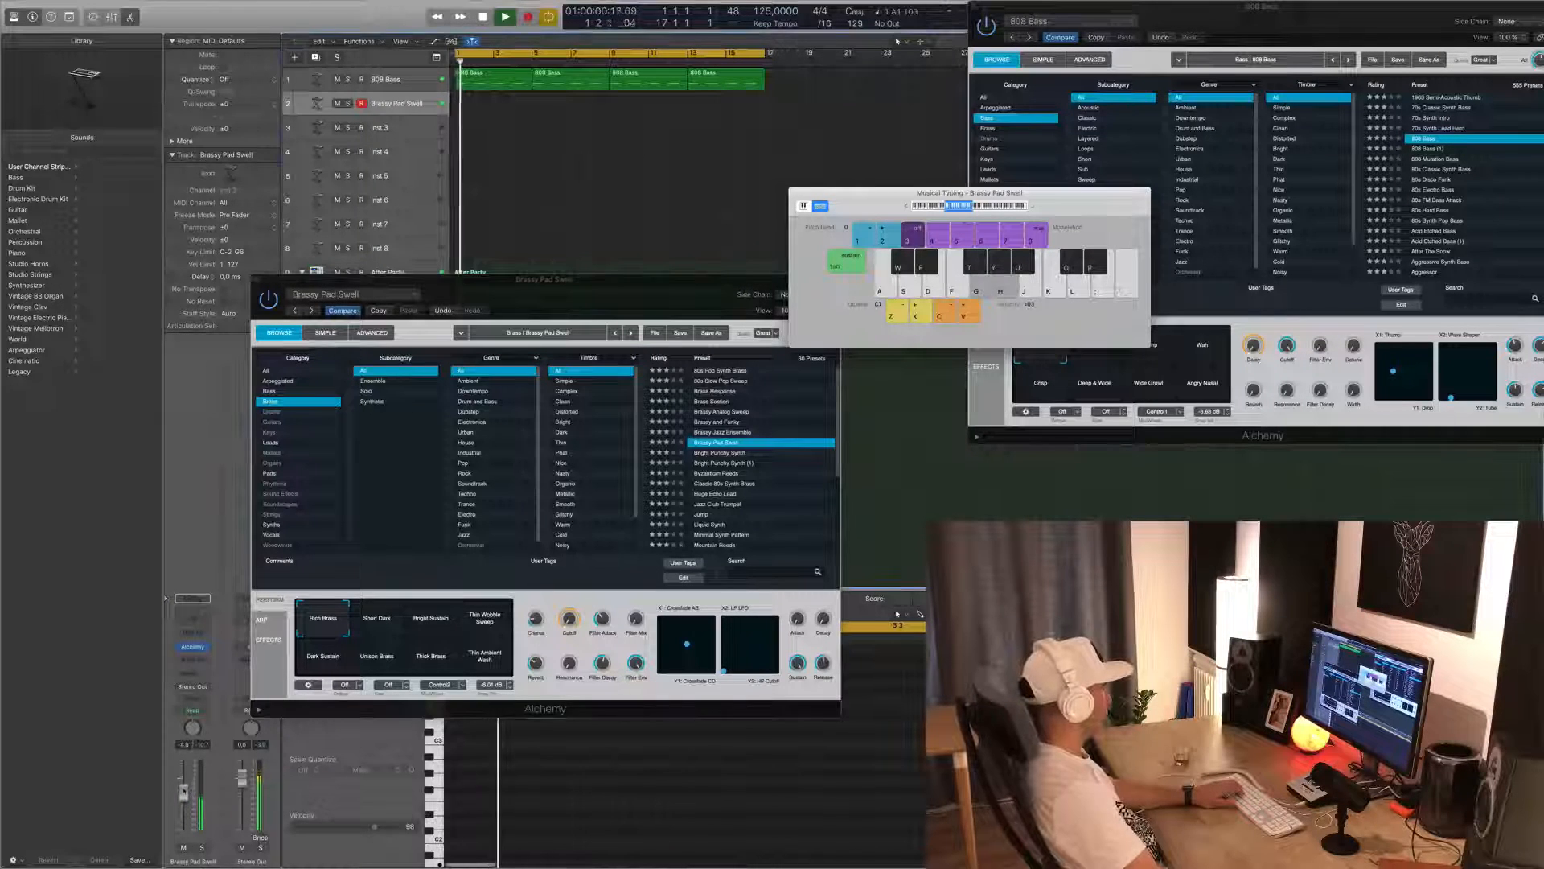
pyautogui.press('g')
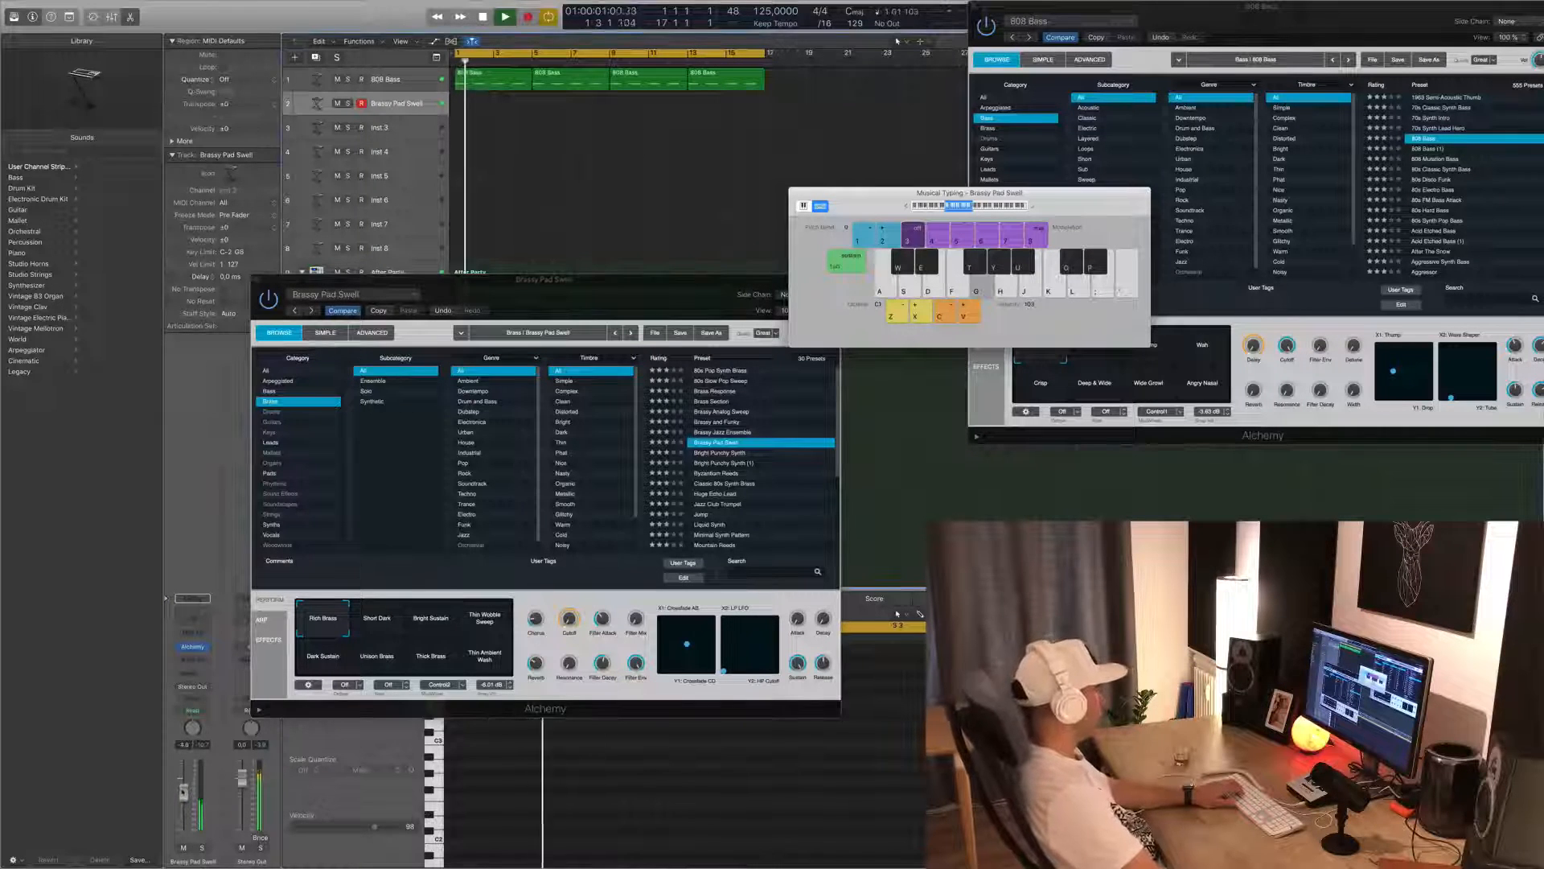
# - Switch Brassy Pad Swell to the Short Dark variation, raise the track volume and adjust the Filter Attack while playing notes
pyautogui.click(387, 622)
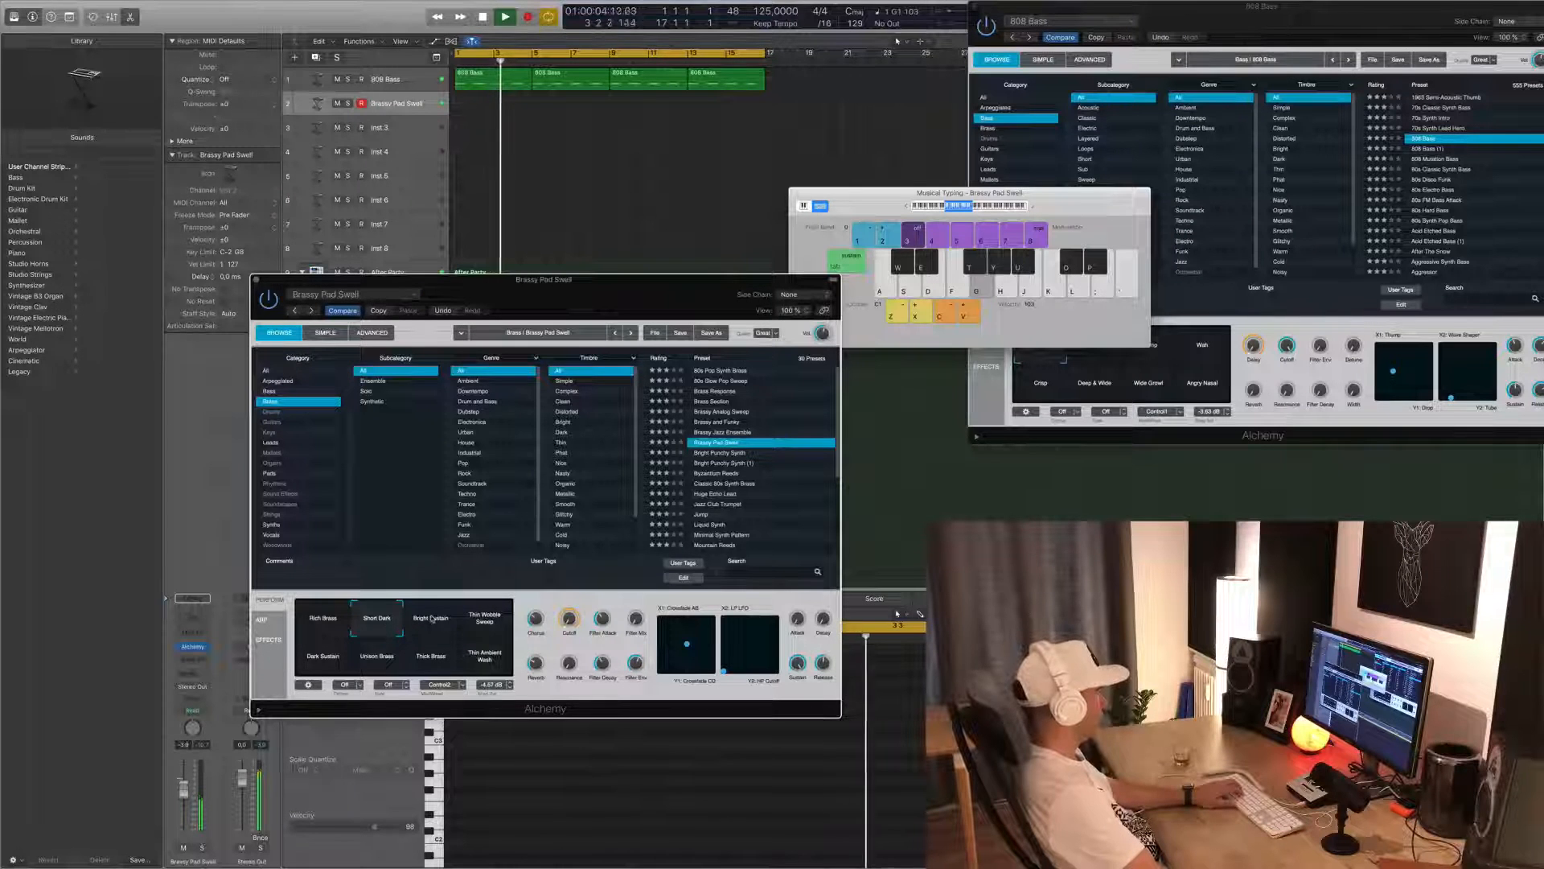
pyautogui.moveTo(185, 788); pyautogui.dragTo(187, 778)
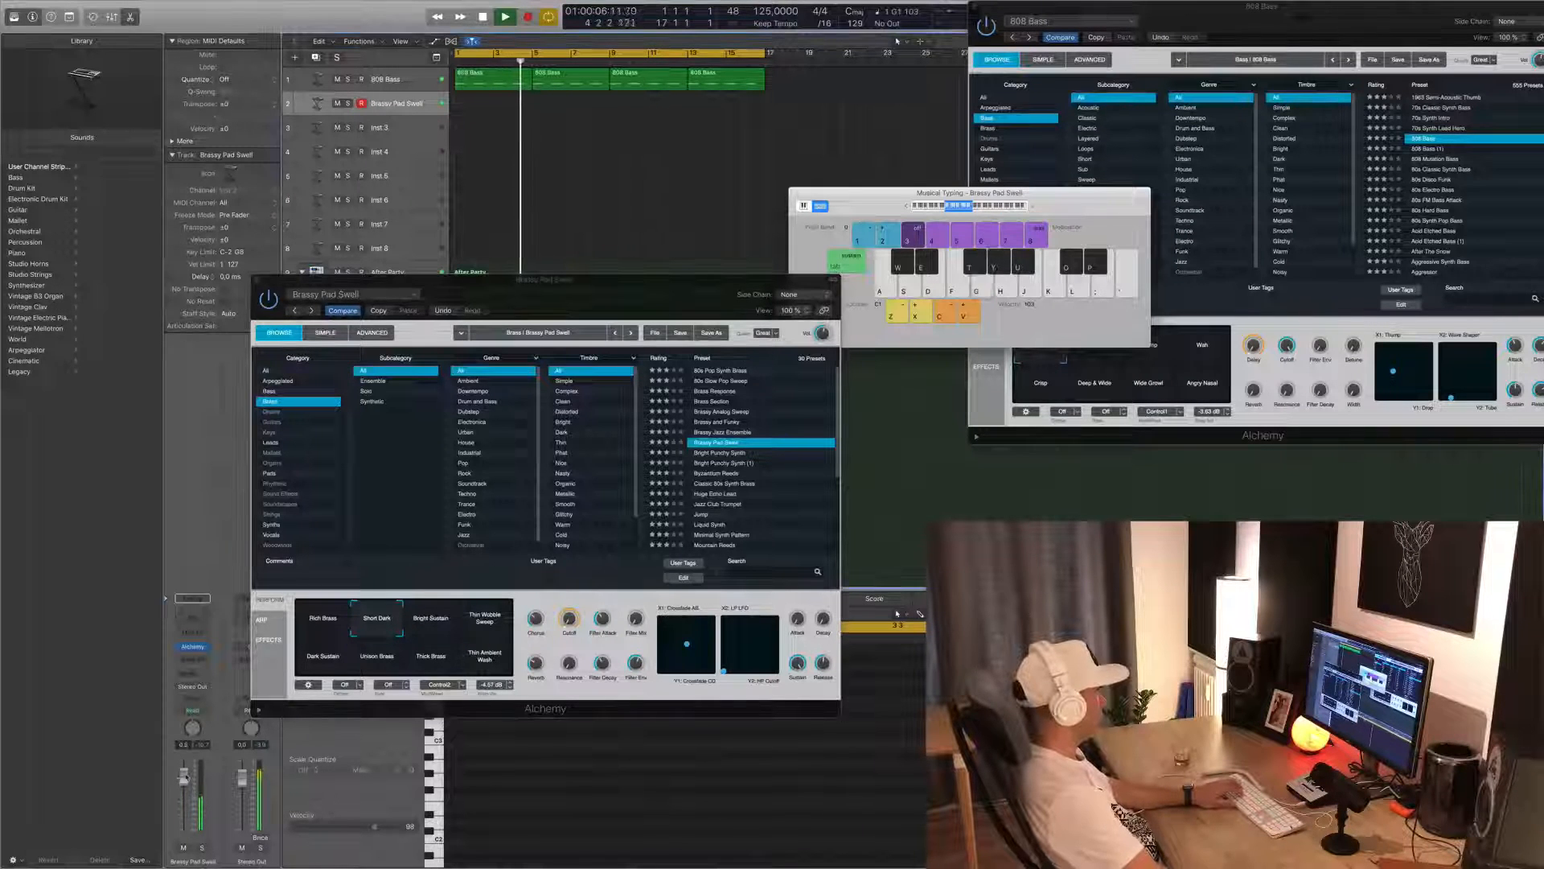
pyautogui.press('g')
pyautogui.press('g')
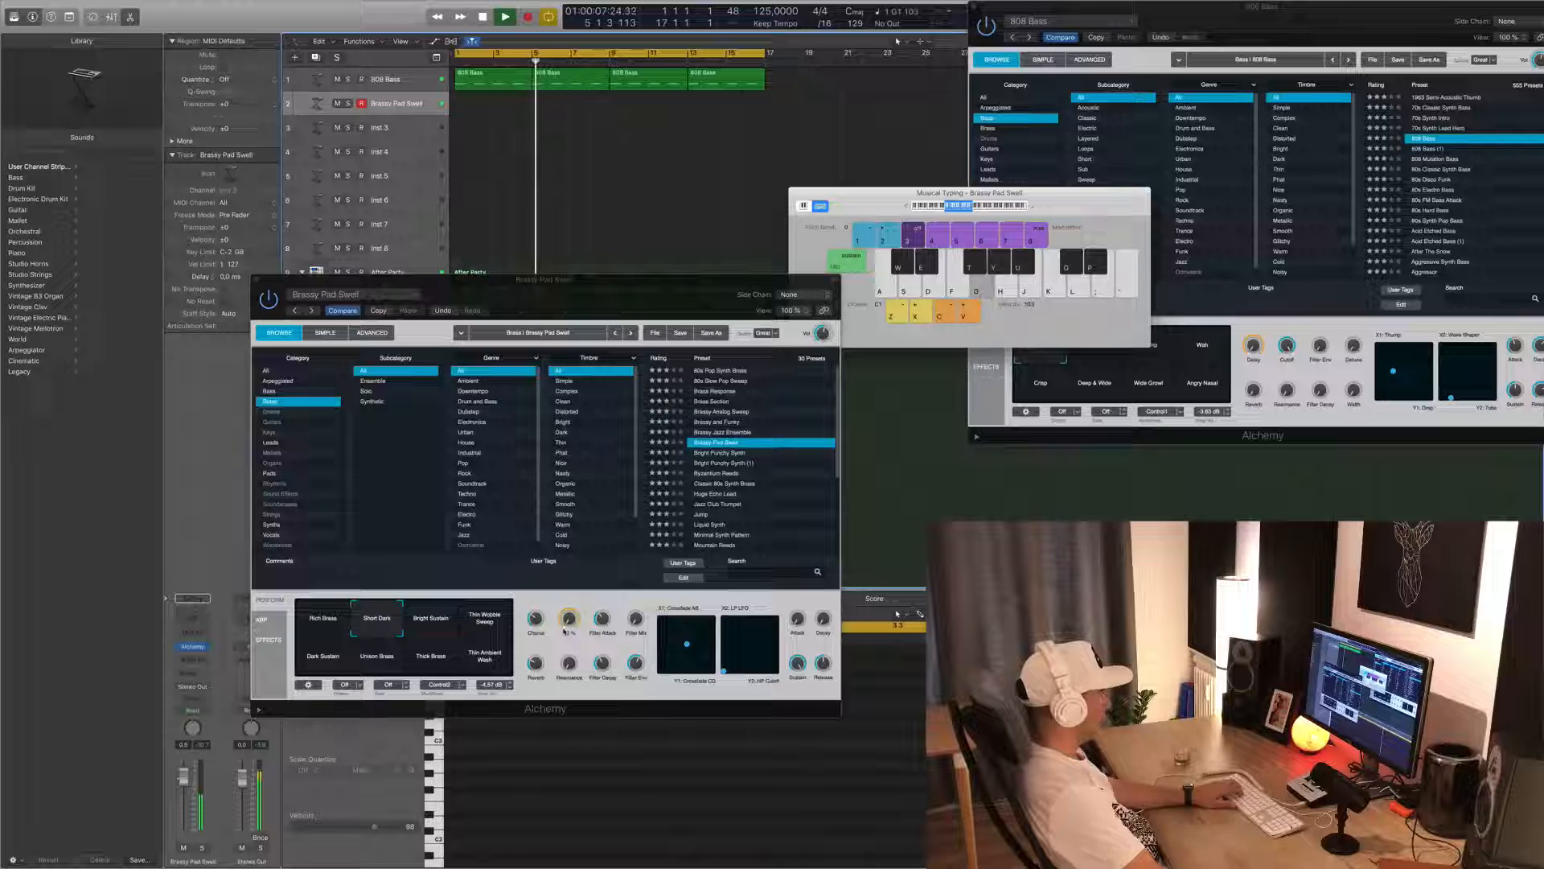
pyautogui.click(603, 616)
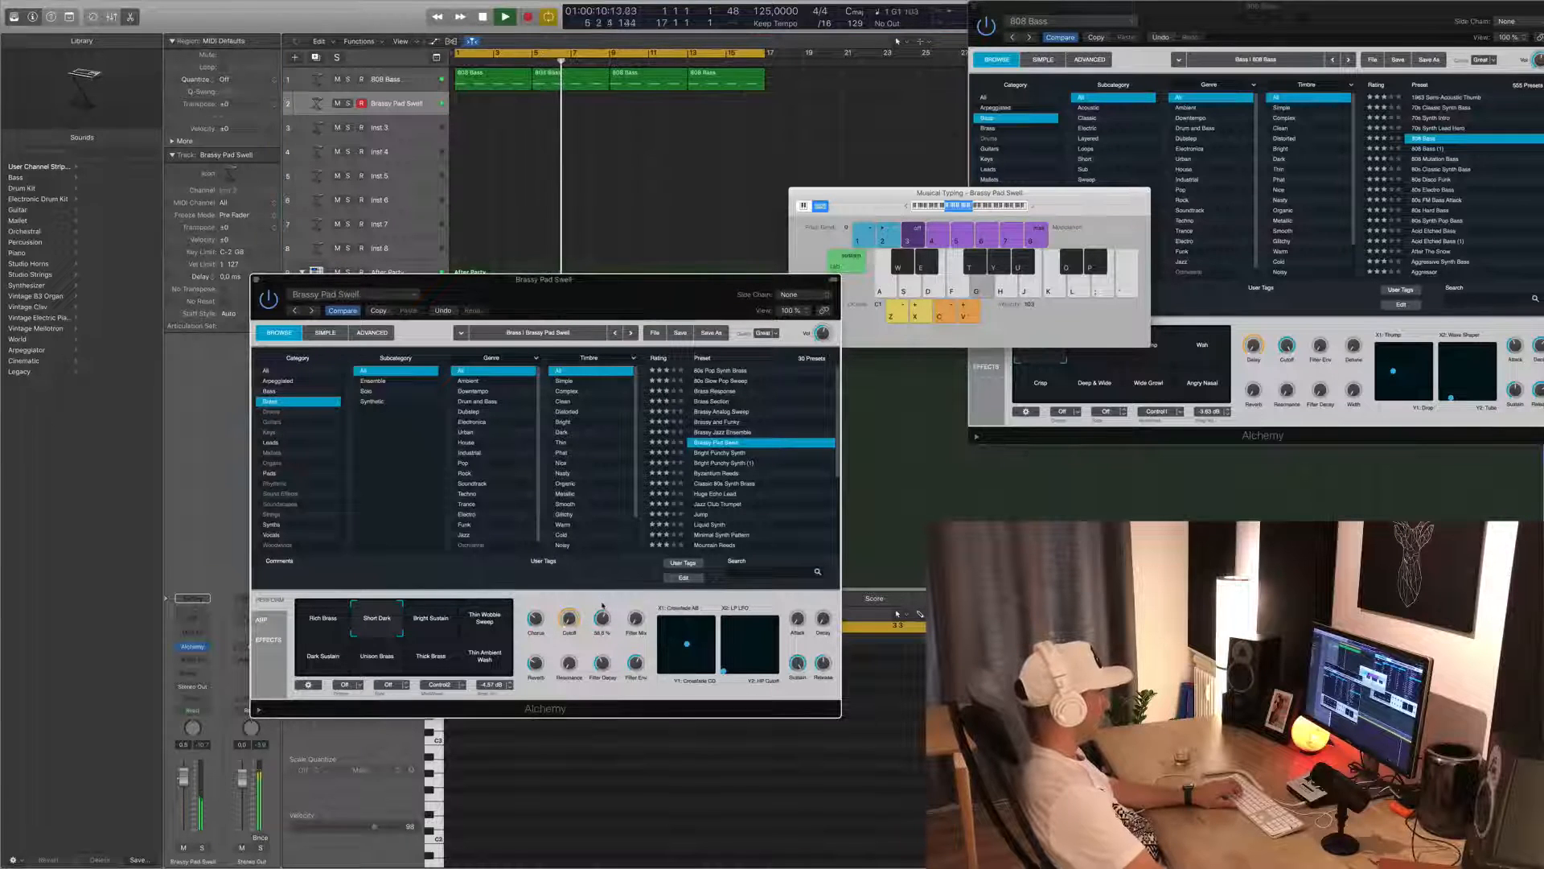
pyautogui.press('h')
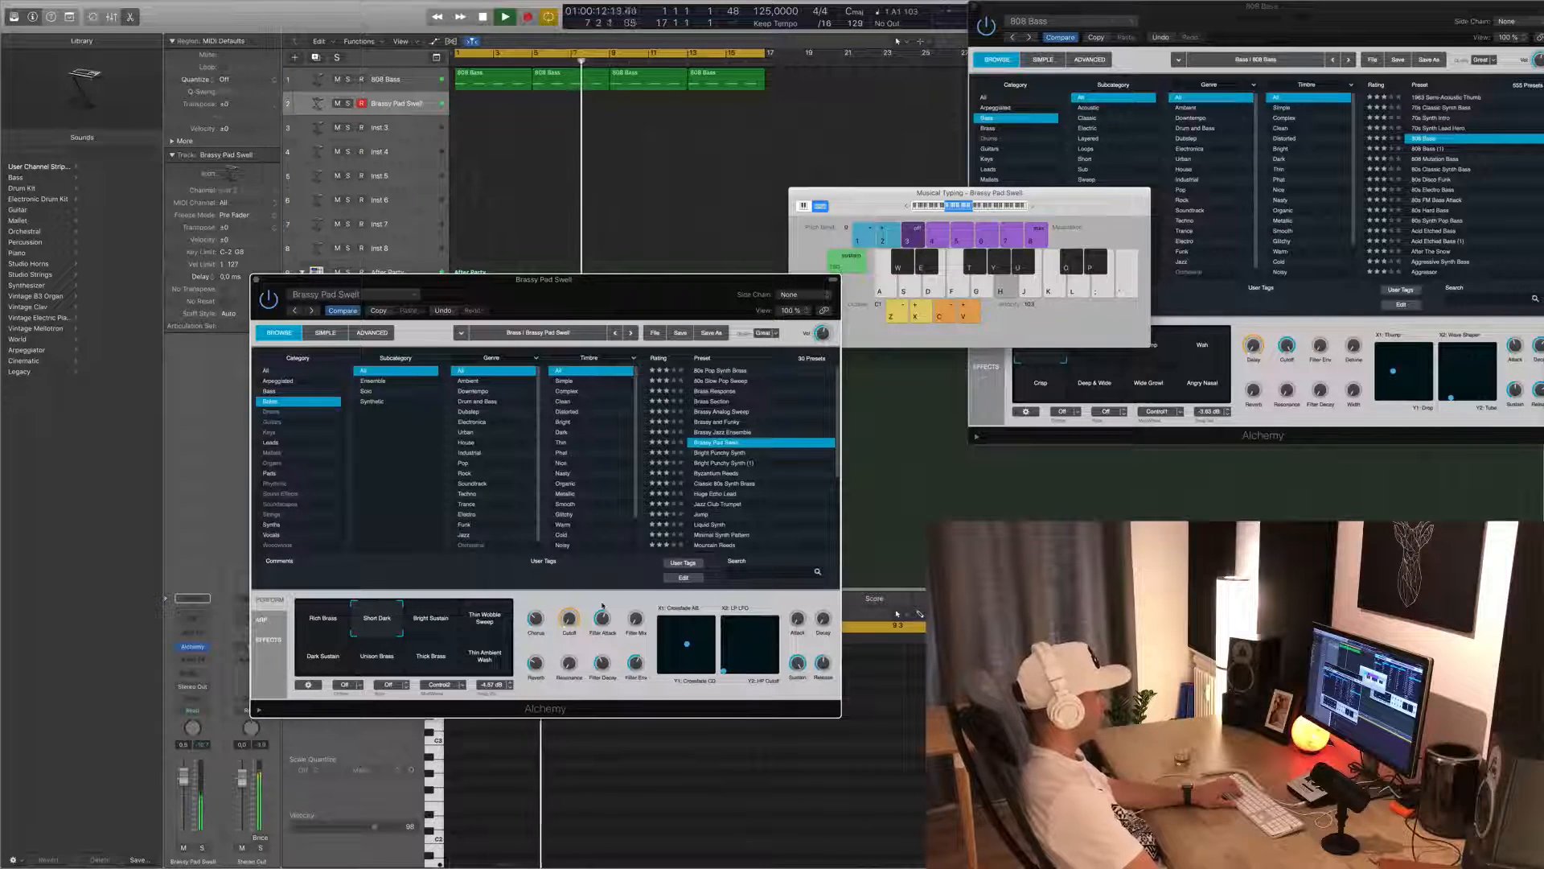
pyautogui.press('j')
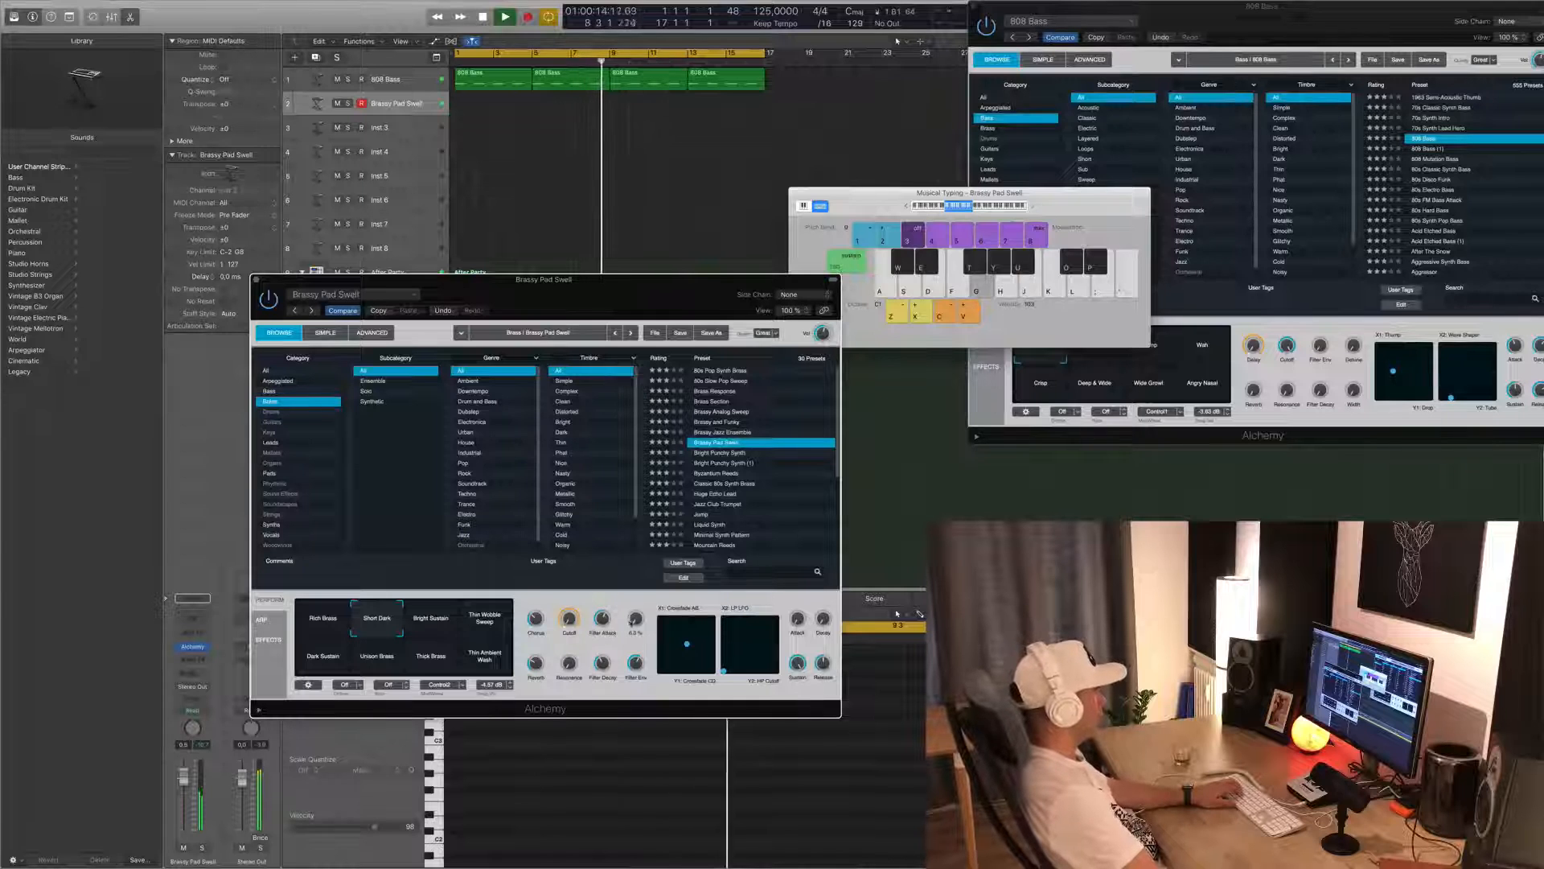
# - Audition Brassy Pad Swell's Short Dark, Thin Wobble Sweep and Dark Sustain variations over the looping beat, nudging Short Dark's Filter Env
pyautogui.press('g')
pyautogui.moveTo(632, 622)
pyautogui.mouseDown()
pyautogui.moveTo(643, 596)
pyautogui.moveTo(634, 619)
pyautogui.mouseUp()
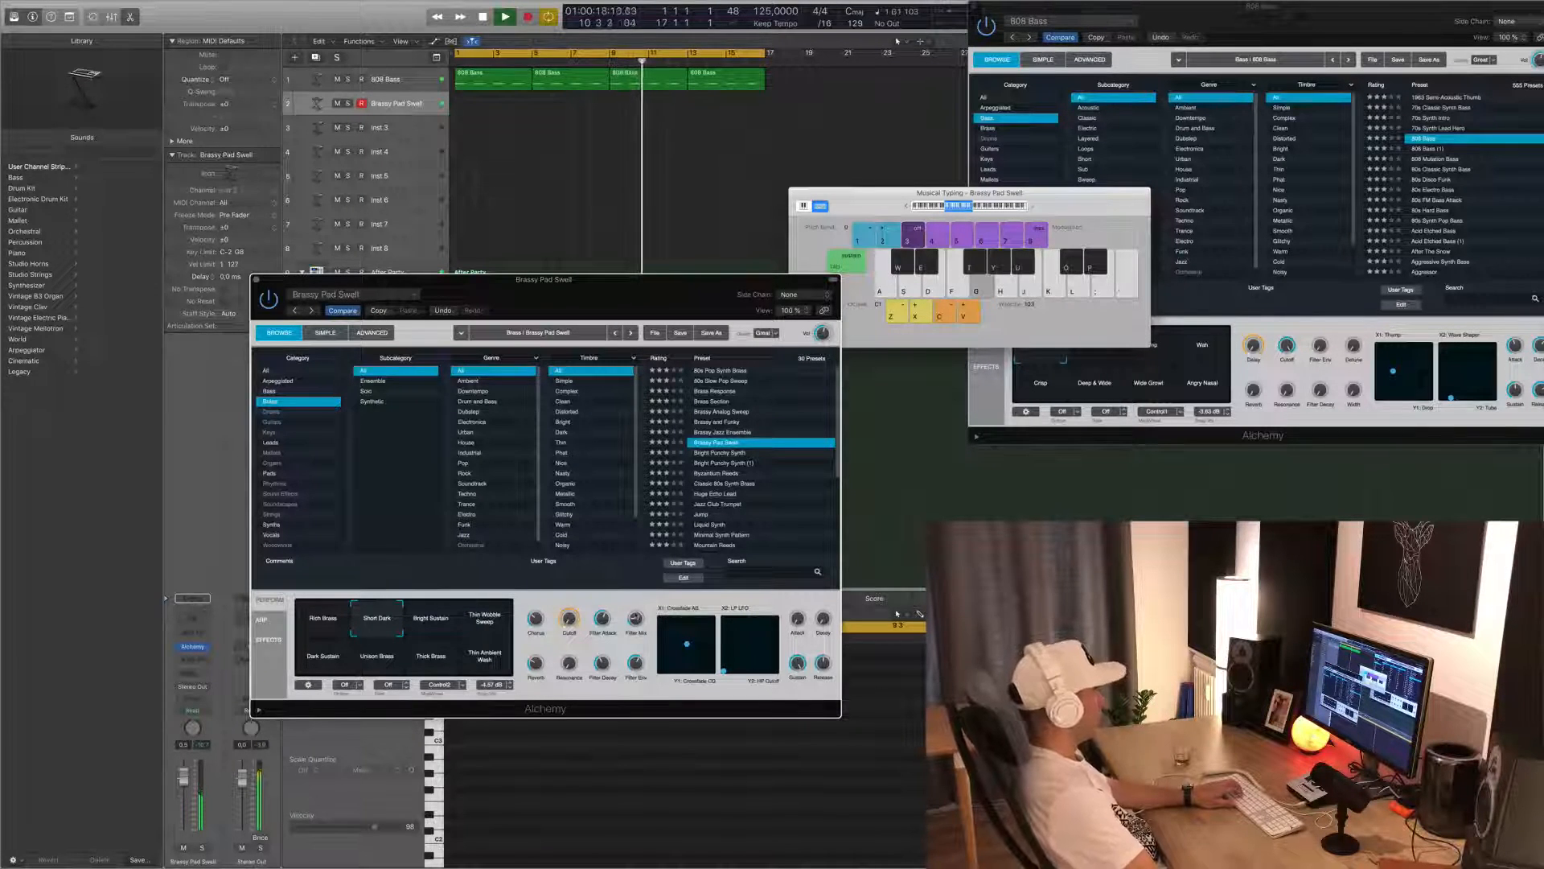
pyautogui.press('g')
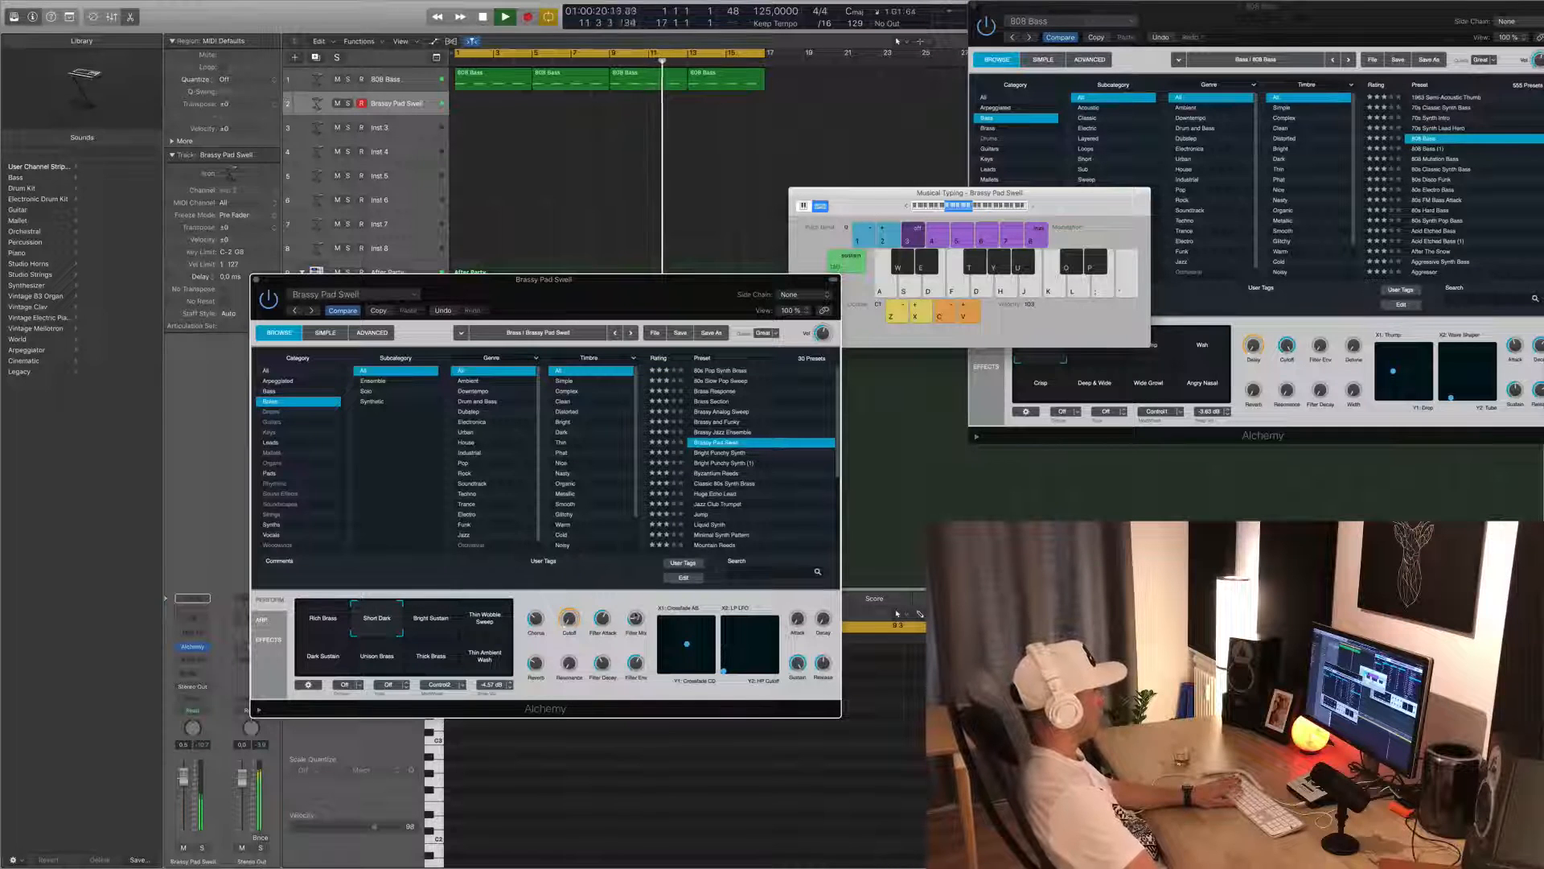
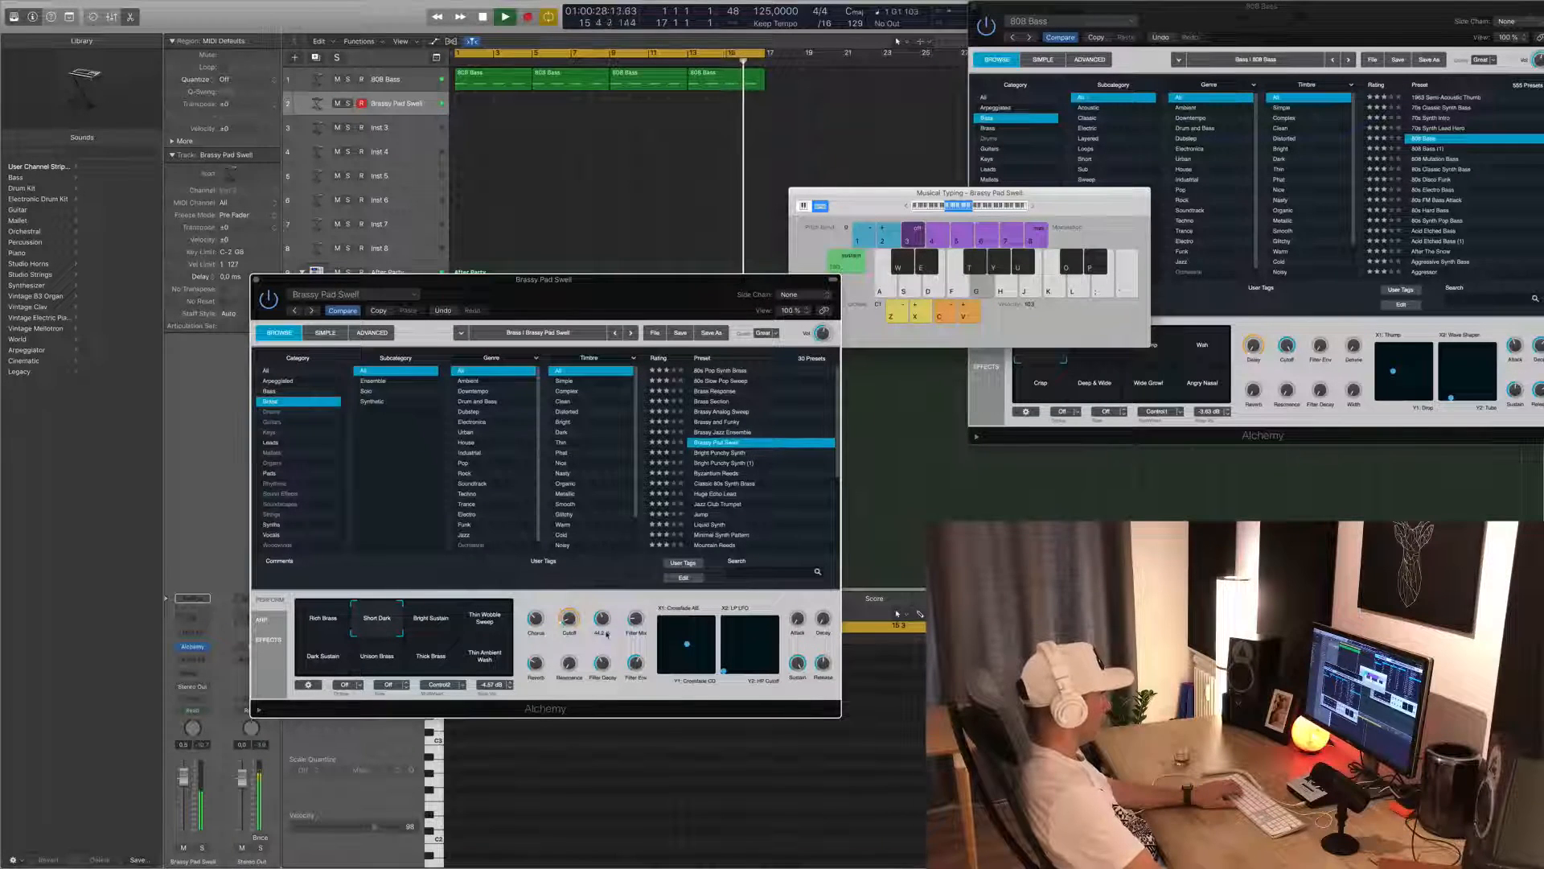
pyautogui.click(432, 621)
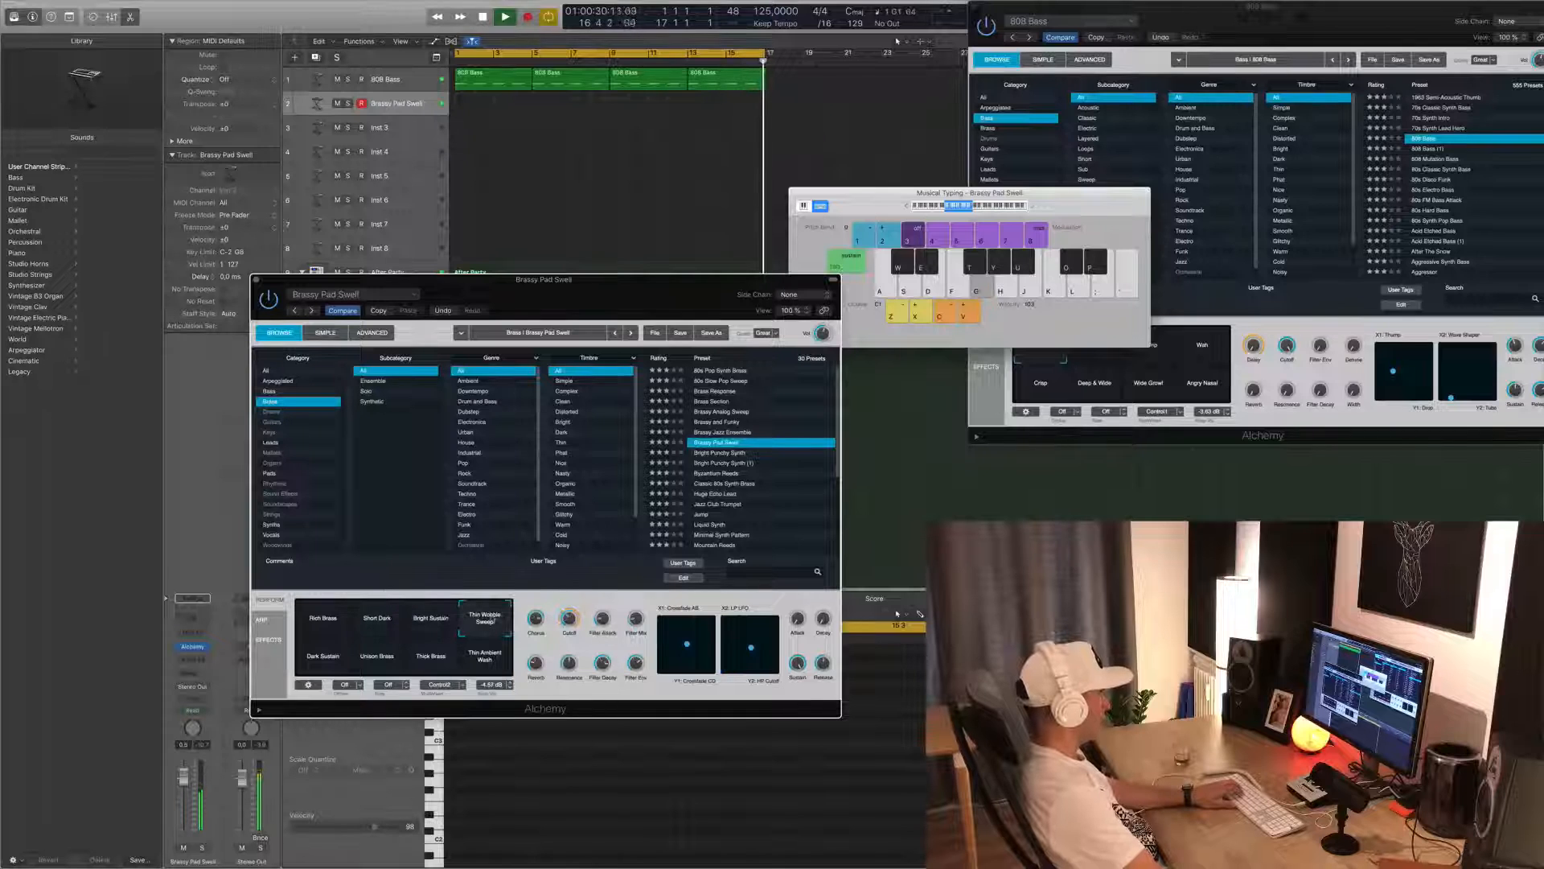
pyautogui.click(326, 657)
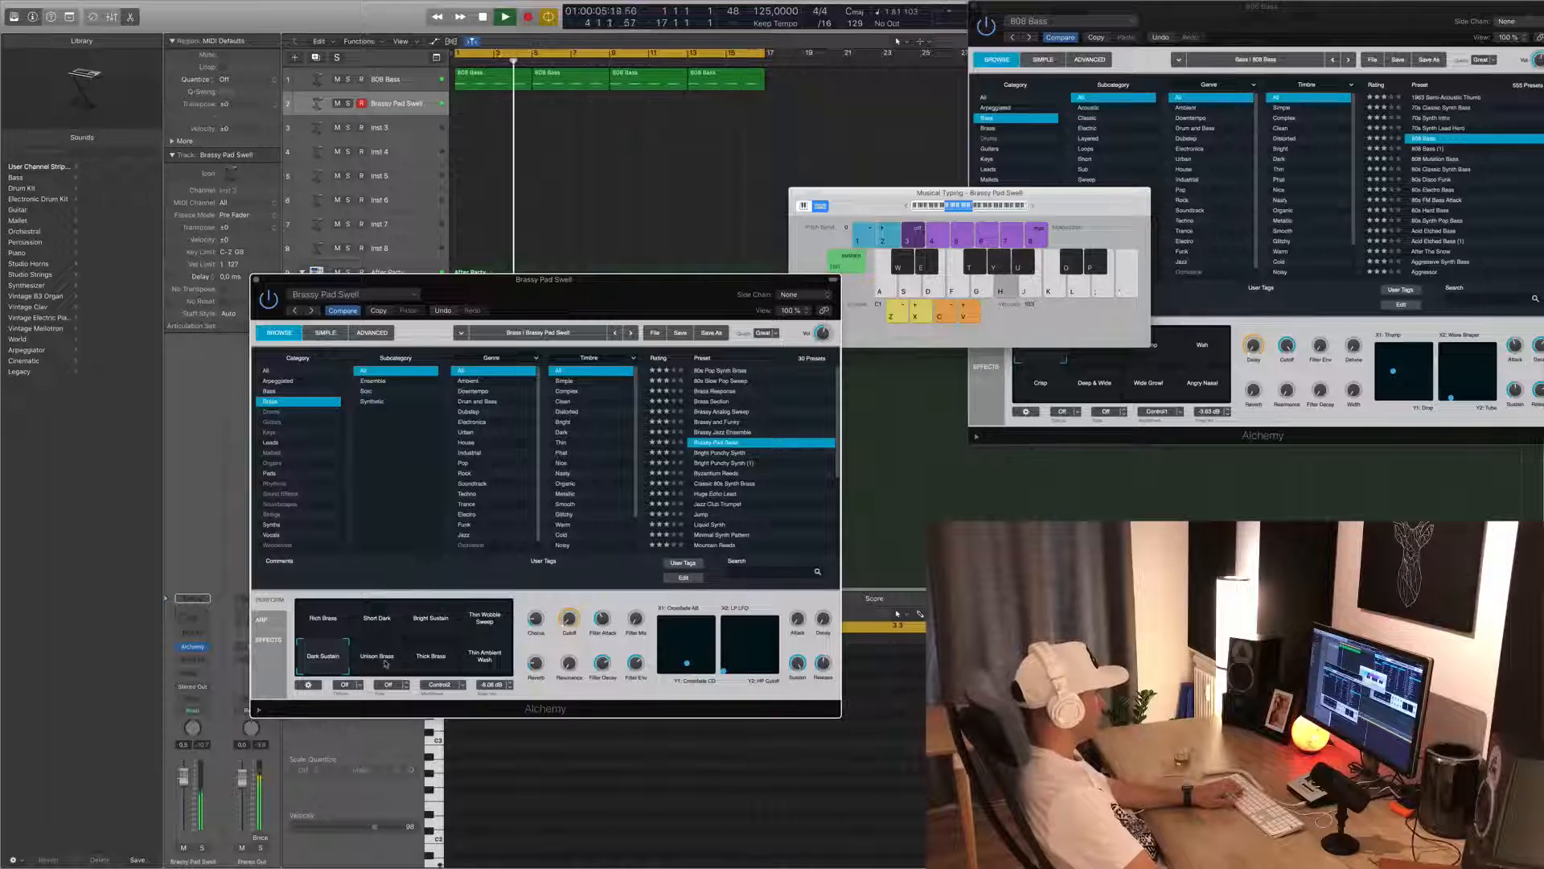
# - Compare the Thick Brass, Unison Brass and Thin Ambient Wash variations with test notes and settle on Thick Brass
pyautogui.click(422, 660)
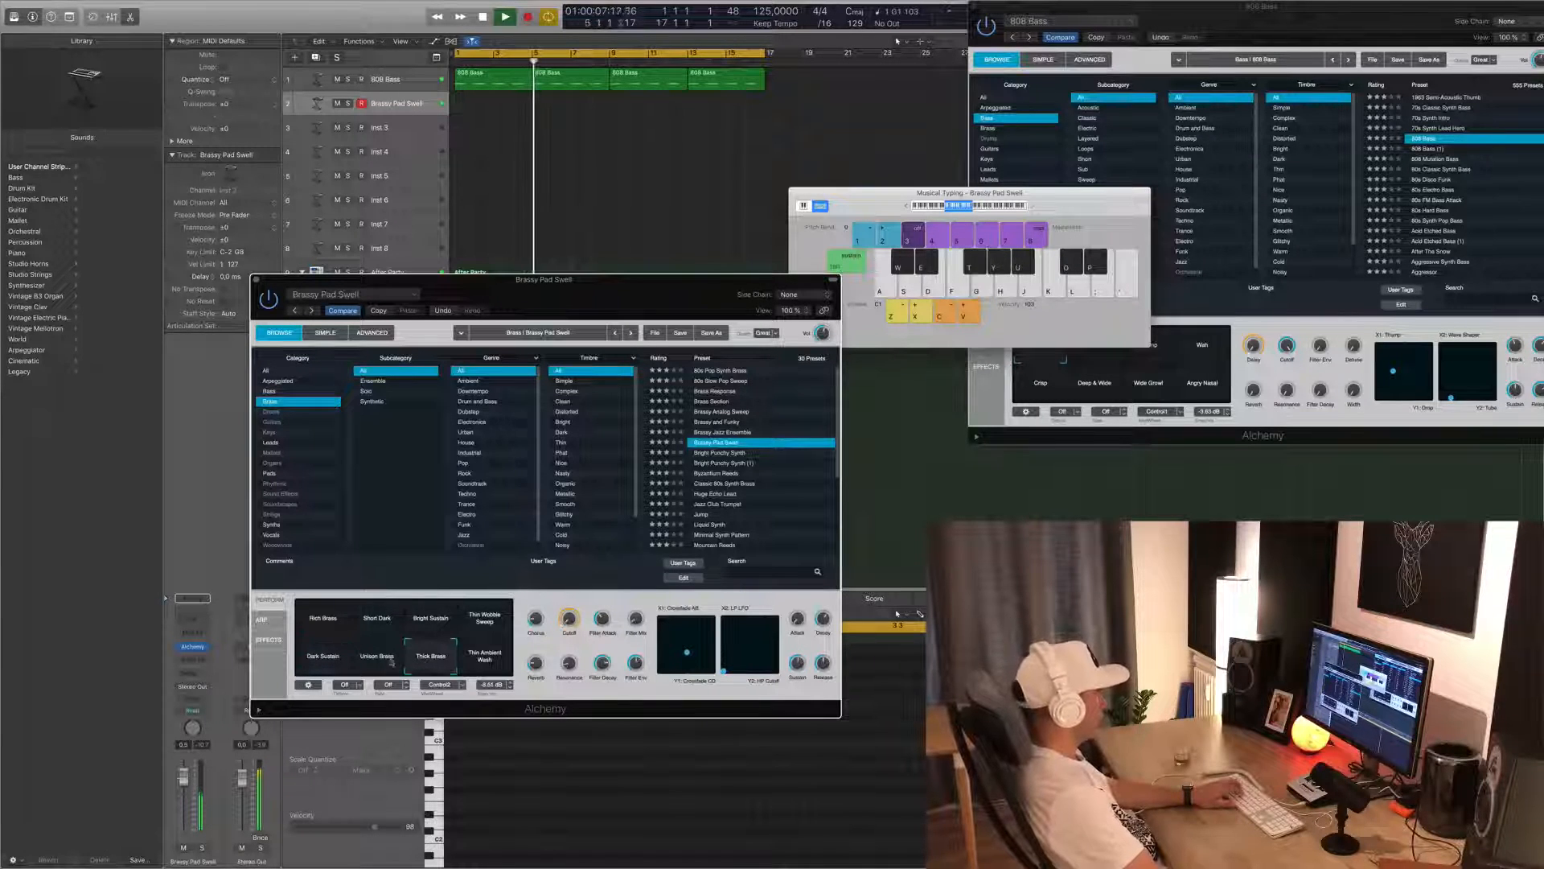
pyautogui.press('g')
pyautogui.click(383, 661)
pyautogui.press('g')
pyautogui.click(476, 659)
pyautogui.press('g')
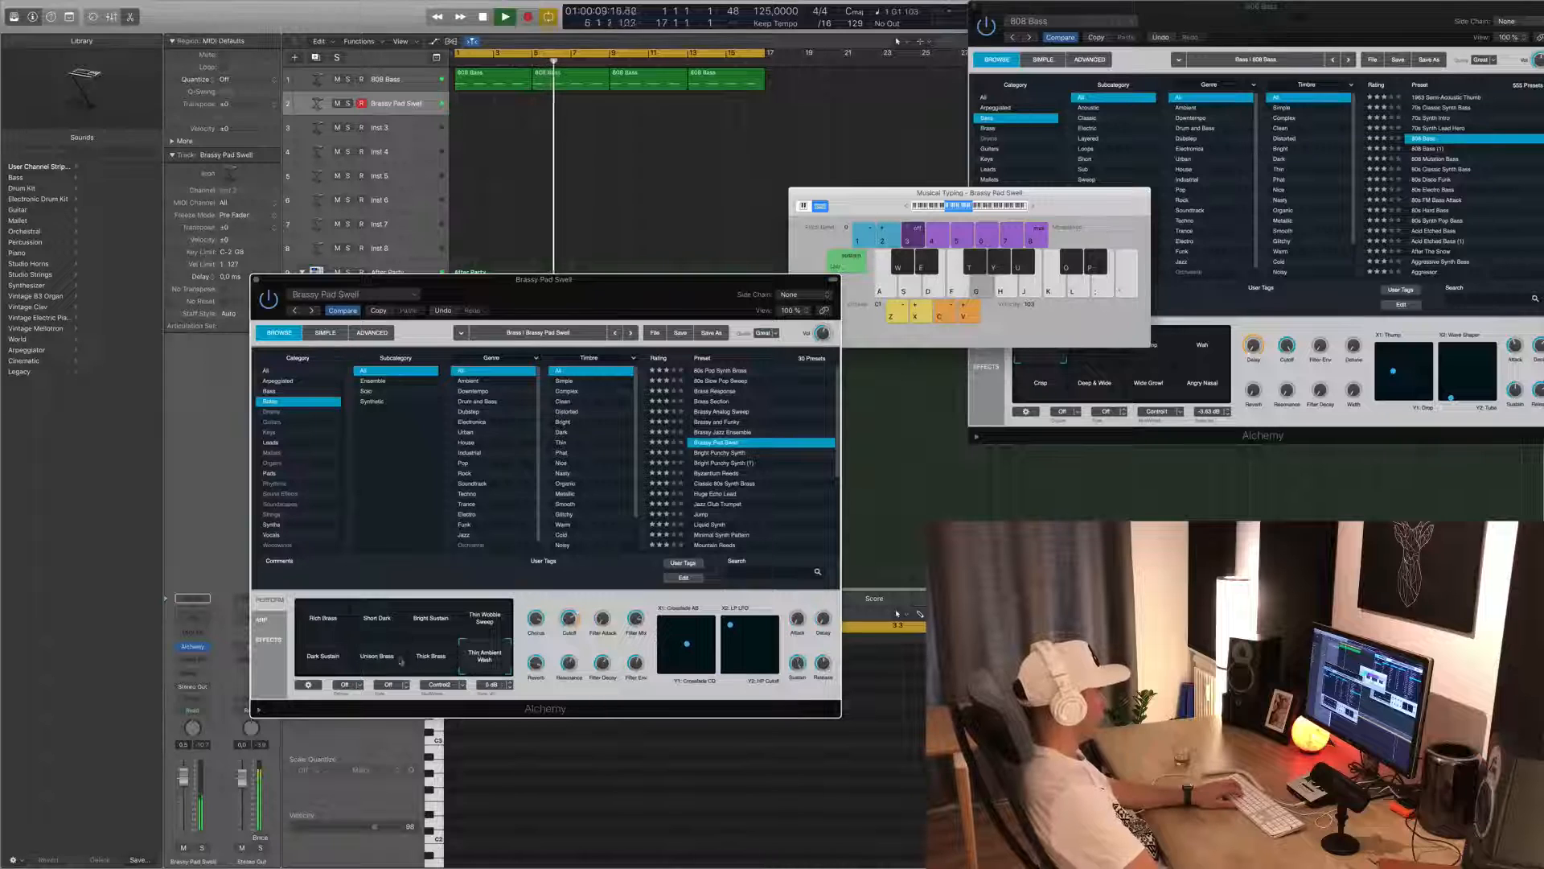
pyautogui.press('h')
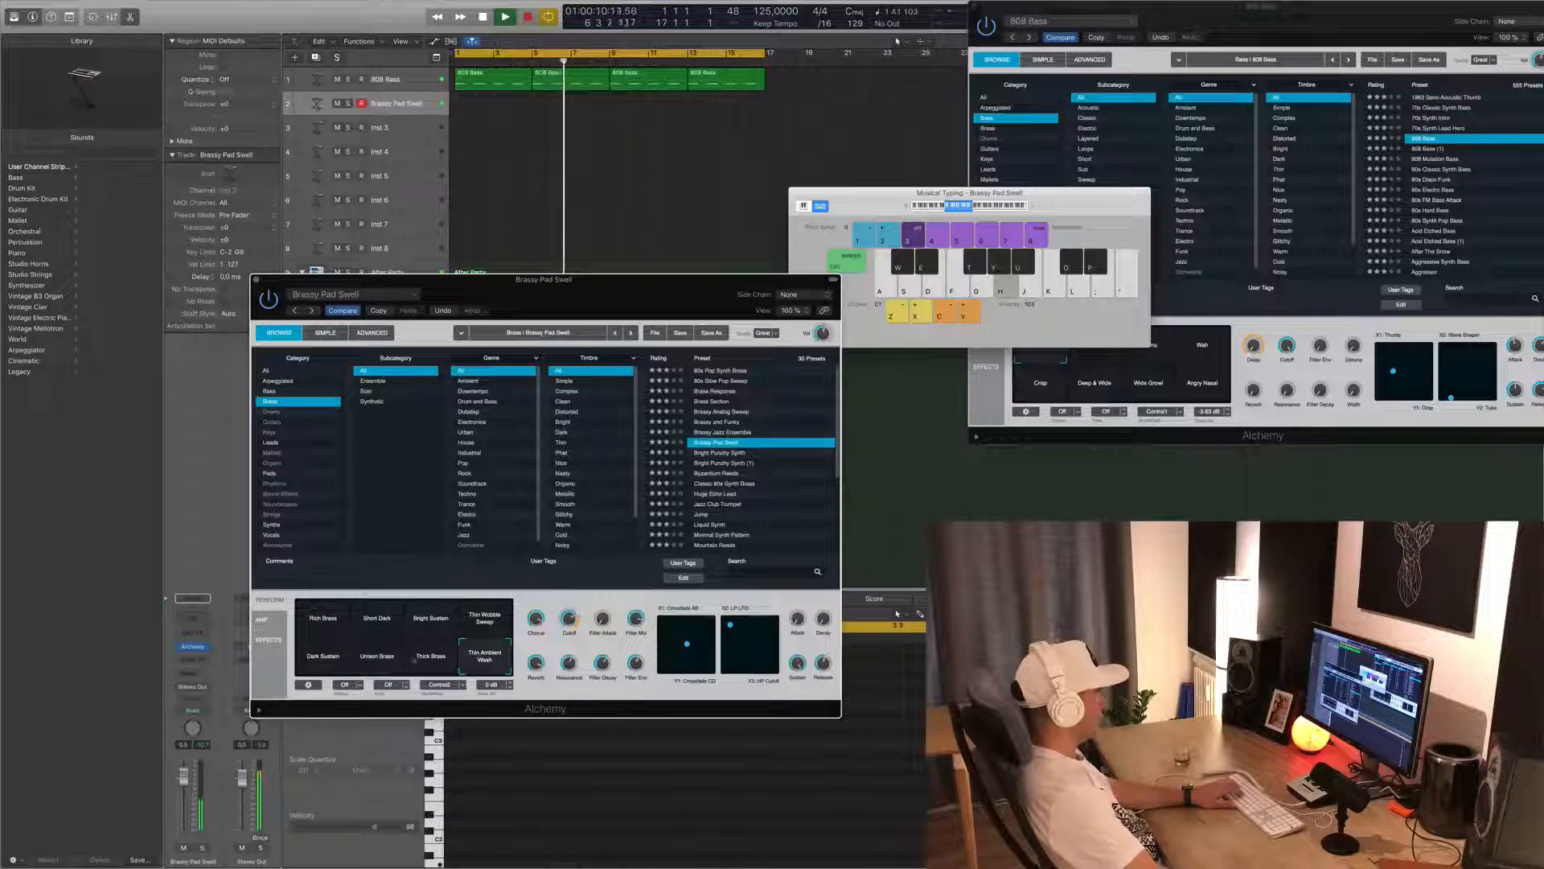
pyautogui.click(432, 662)
pyautogui.press('g')
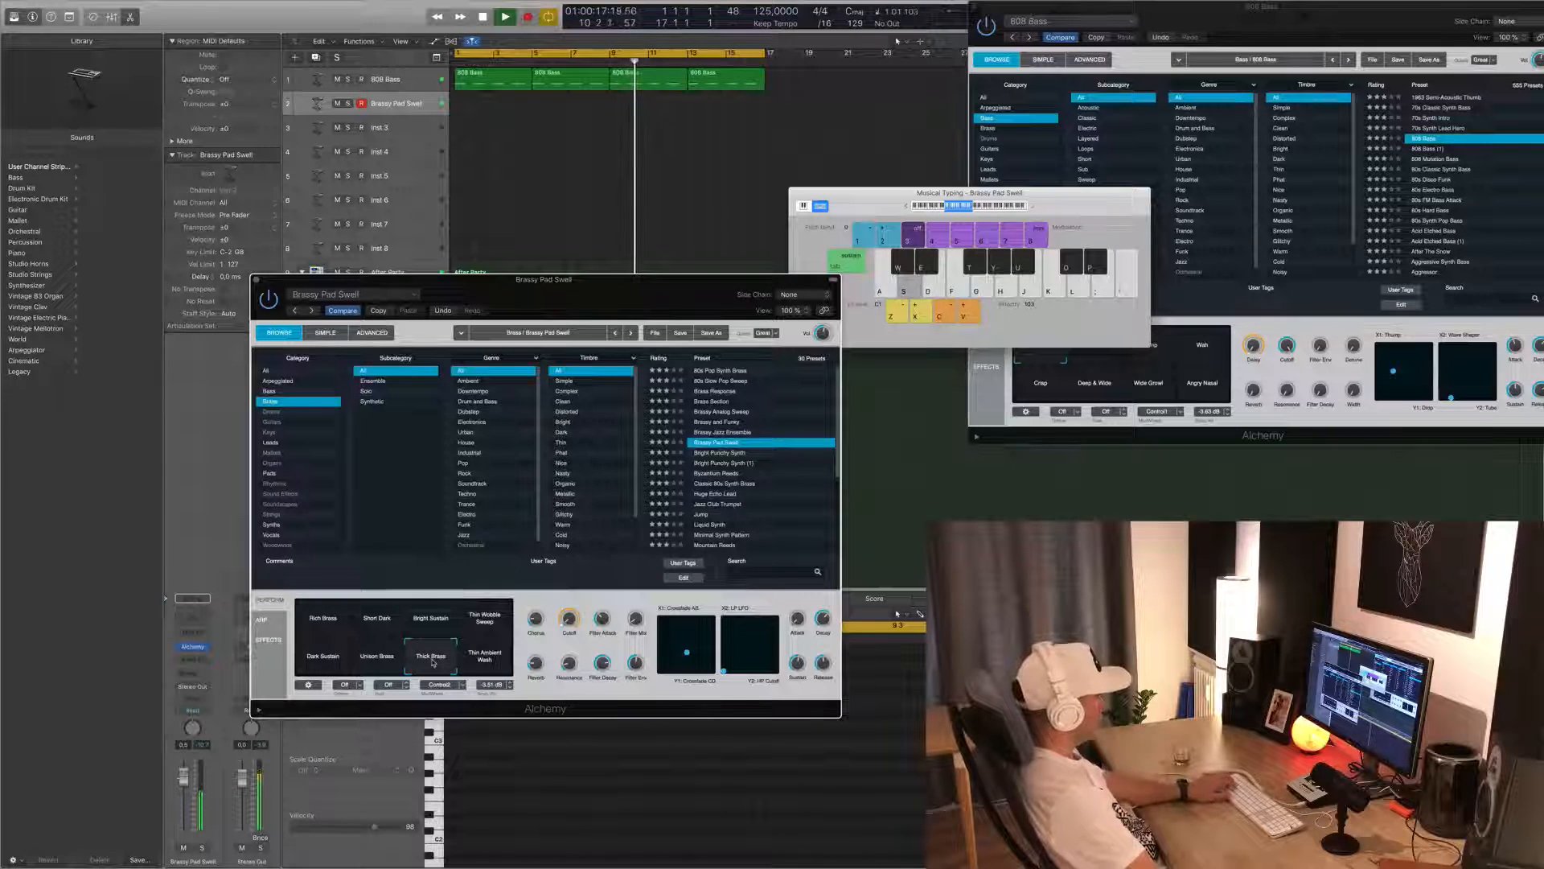
# - Move the Brassy Pad Swell synth window aside and record a two-pitch phrase on its track from about bar 6 to bar 16
pyautogui.moveTo(633, 300); pyautogui.dragTo(1013, 311)
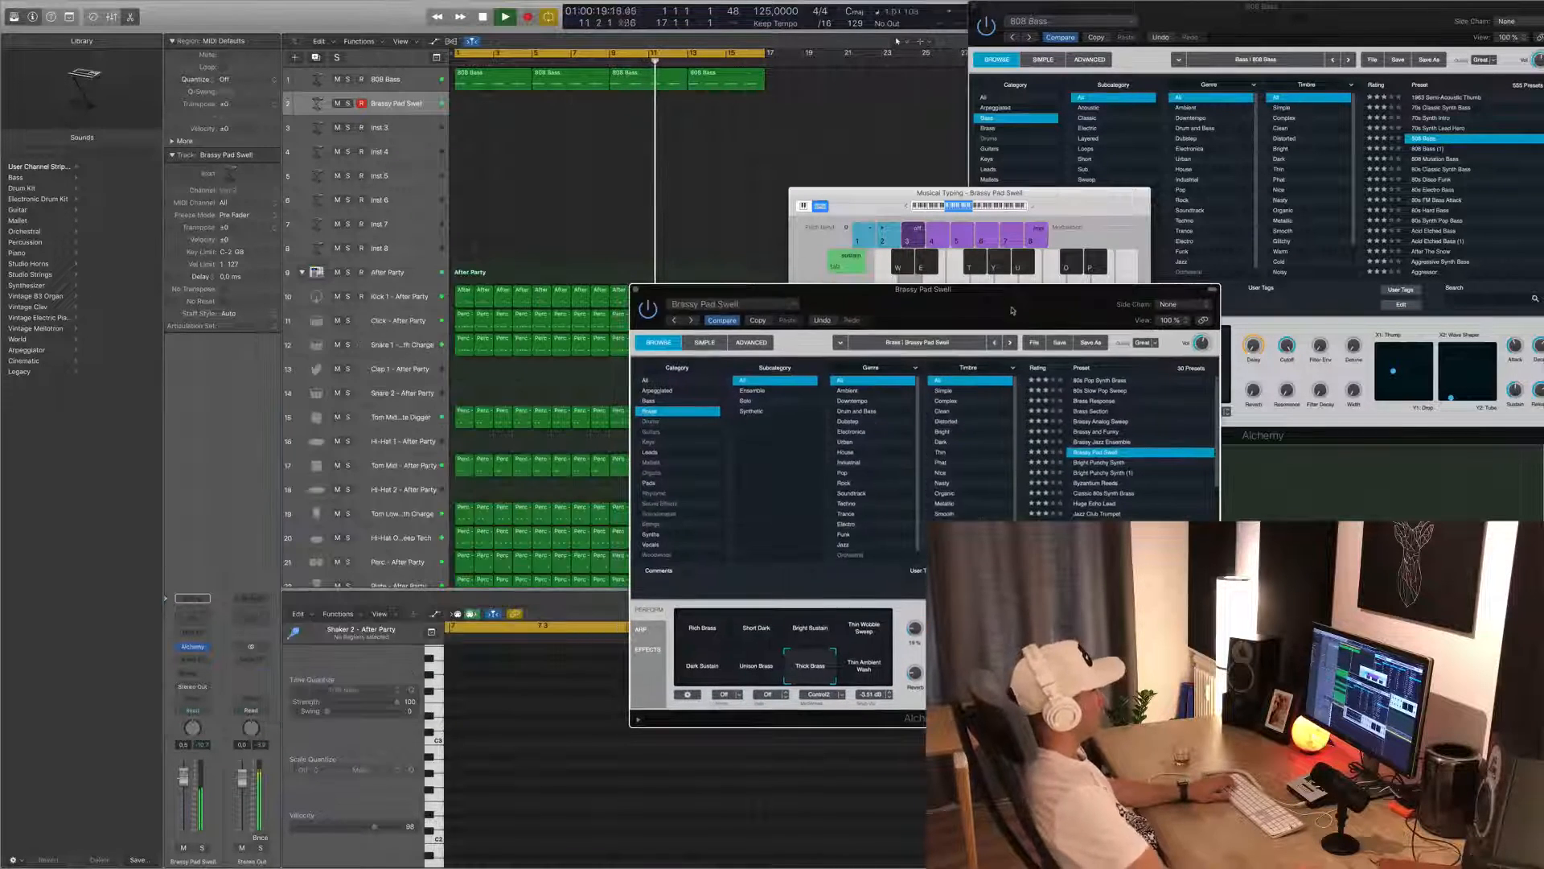
pyautogui.click(182, 778)
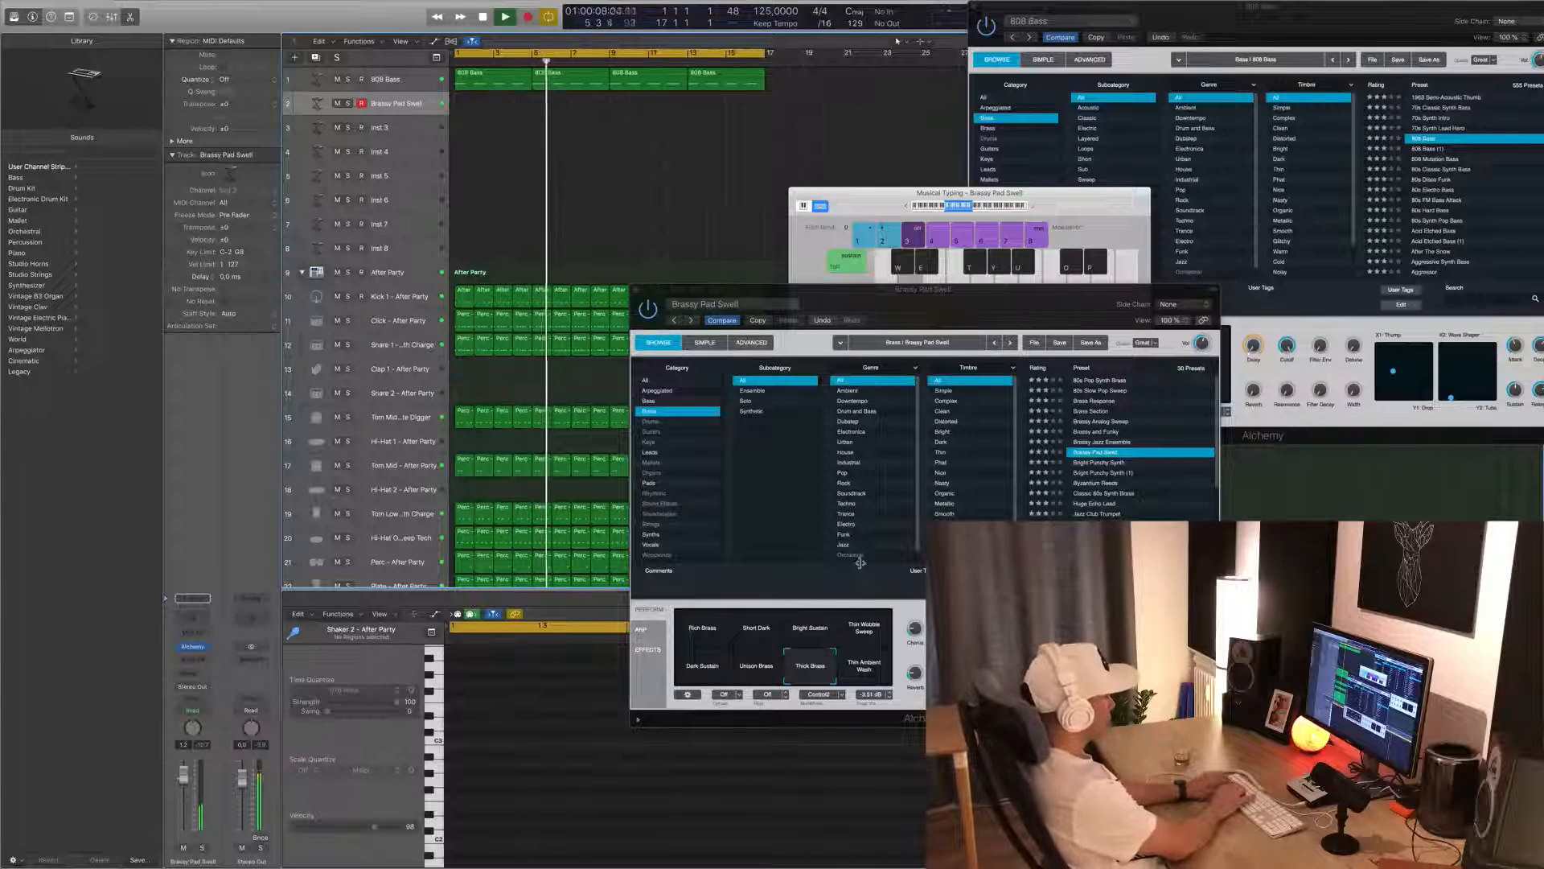
pyautogui.press('r')
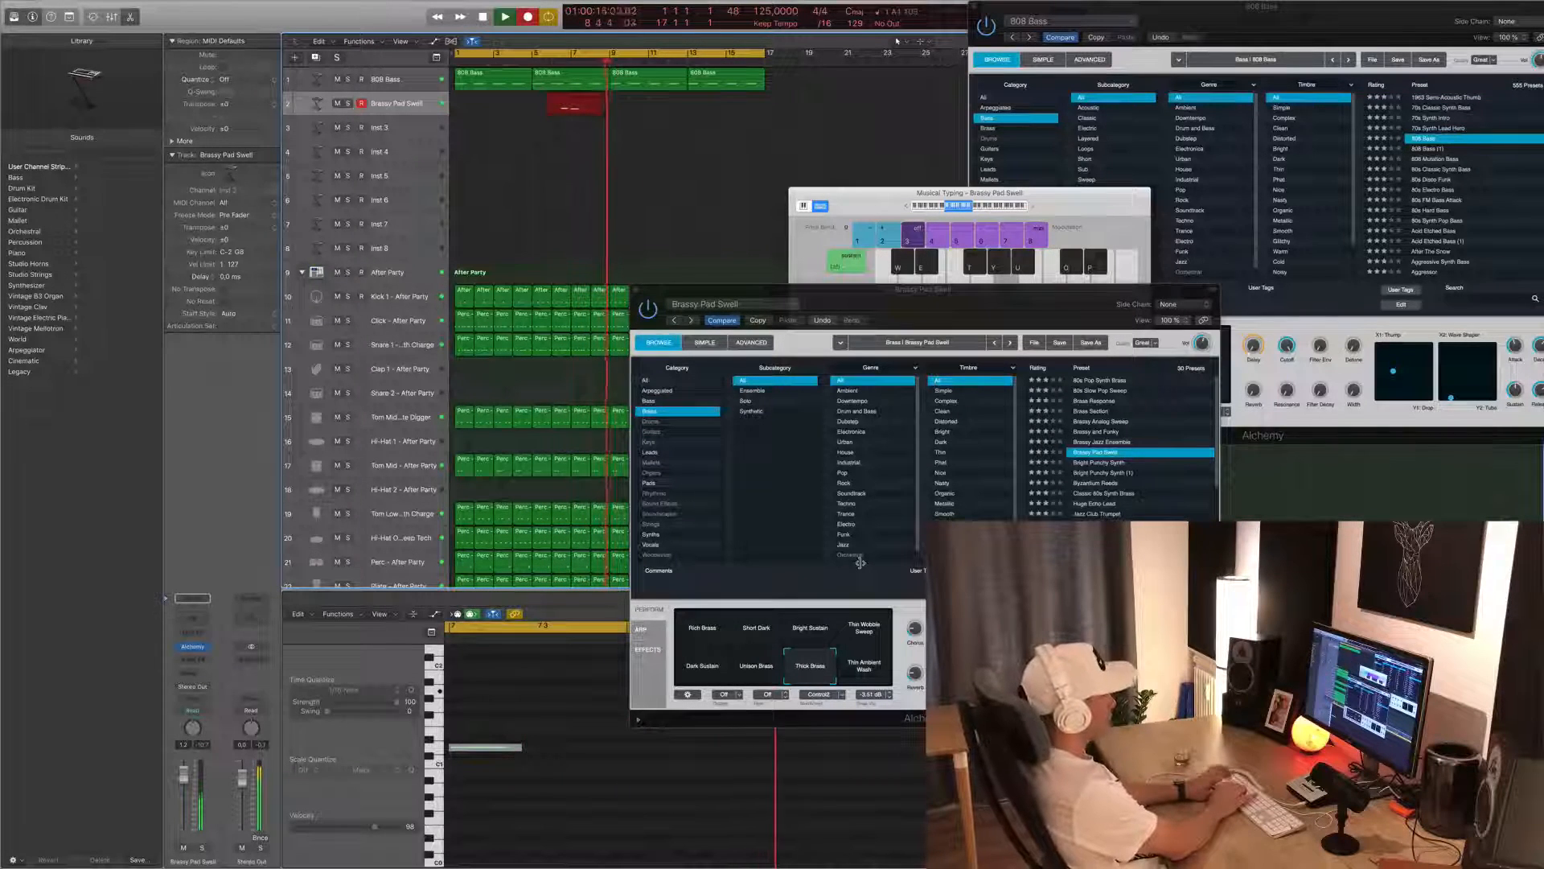
pyautogui.press('s')
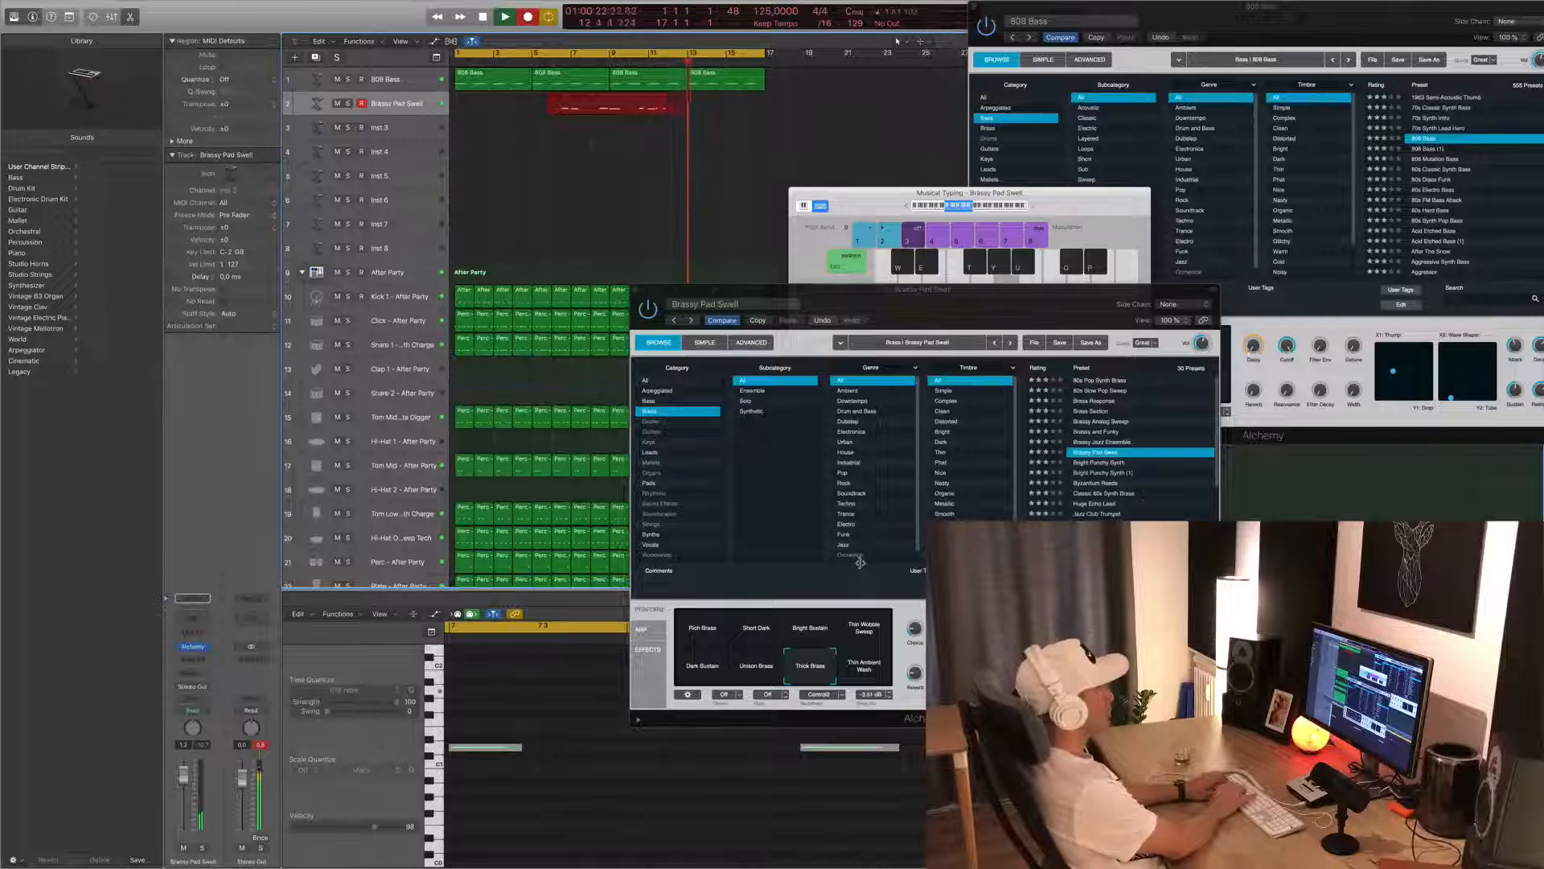
pyautogui.press('s')
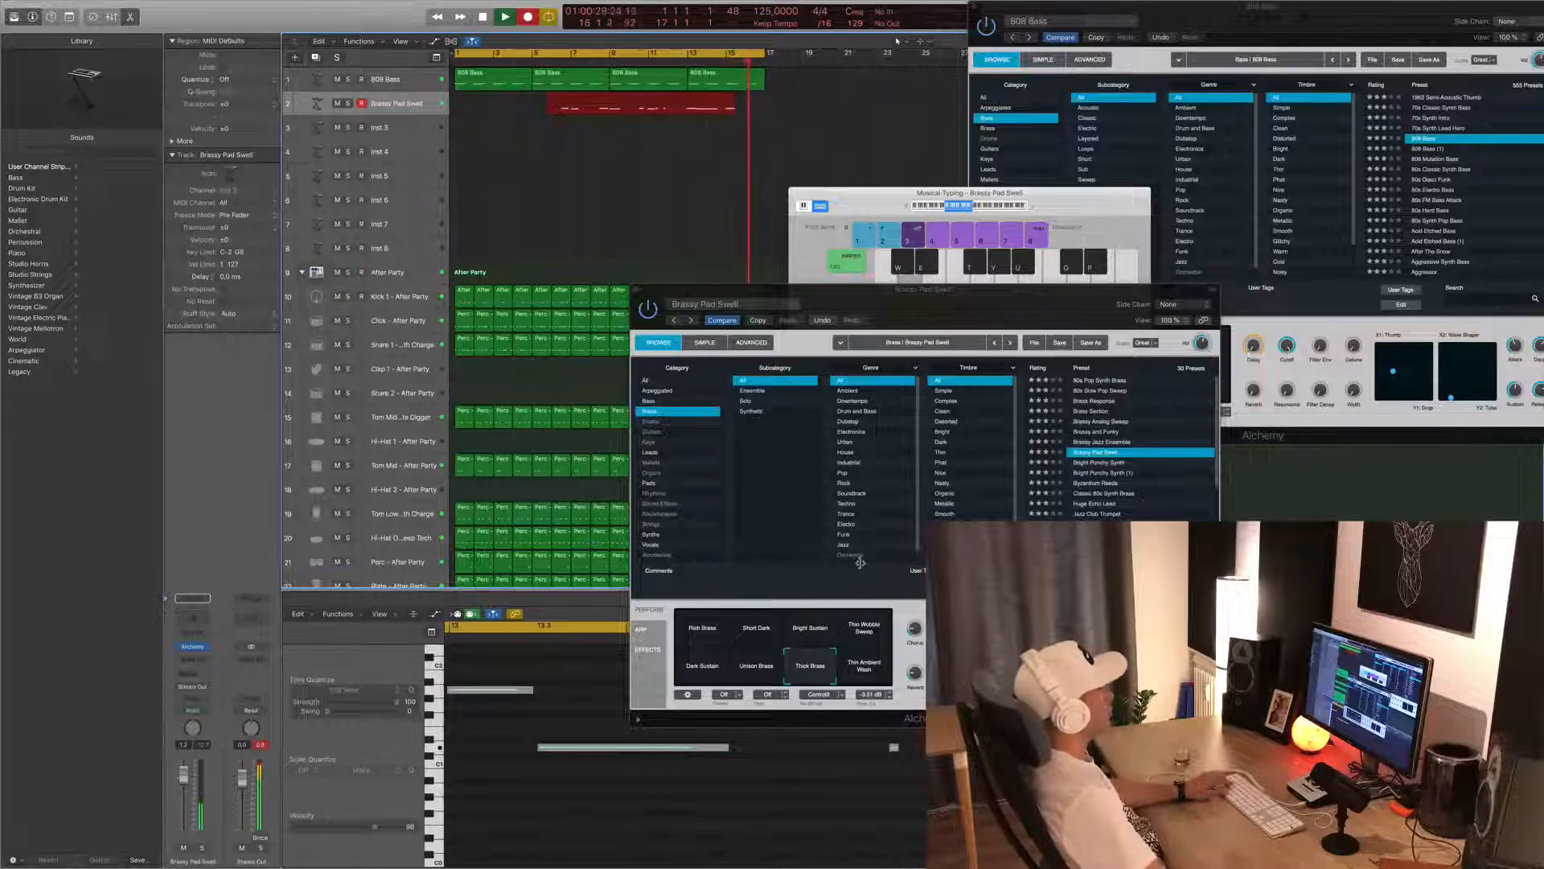
pyautogui.press('space')
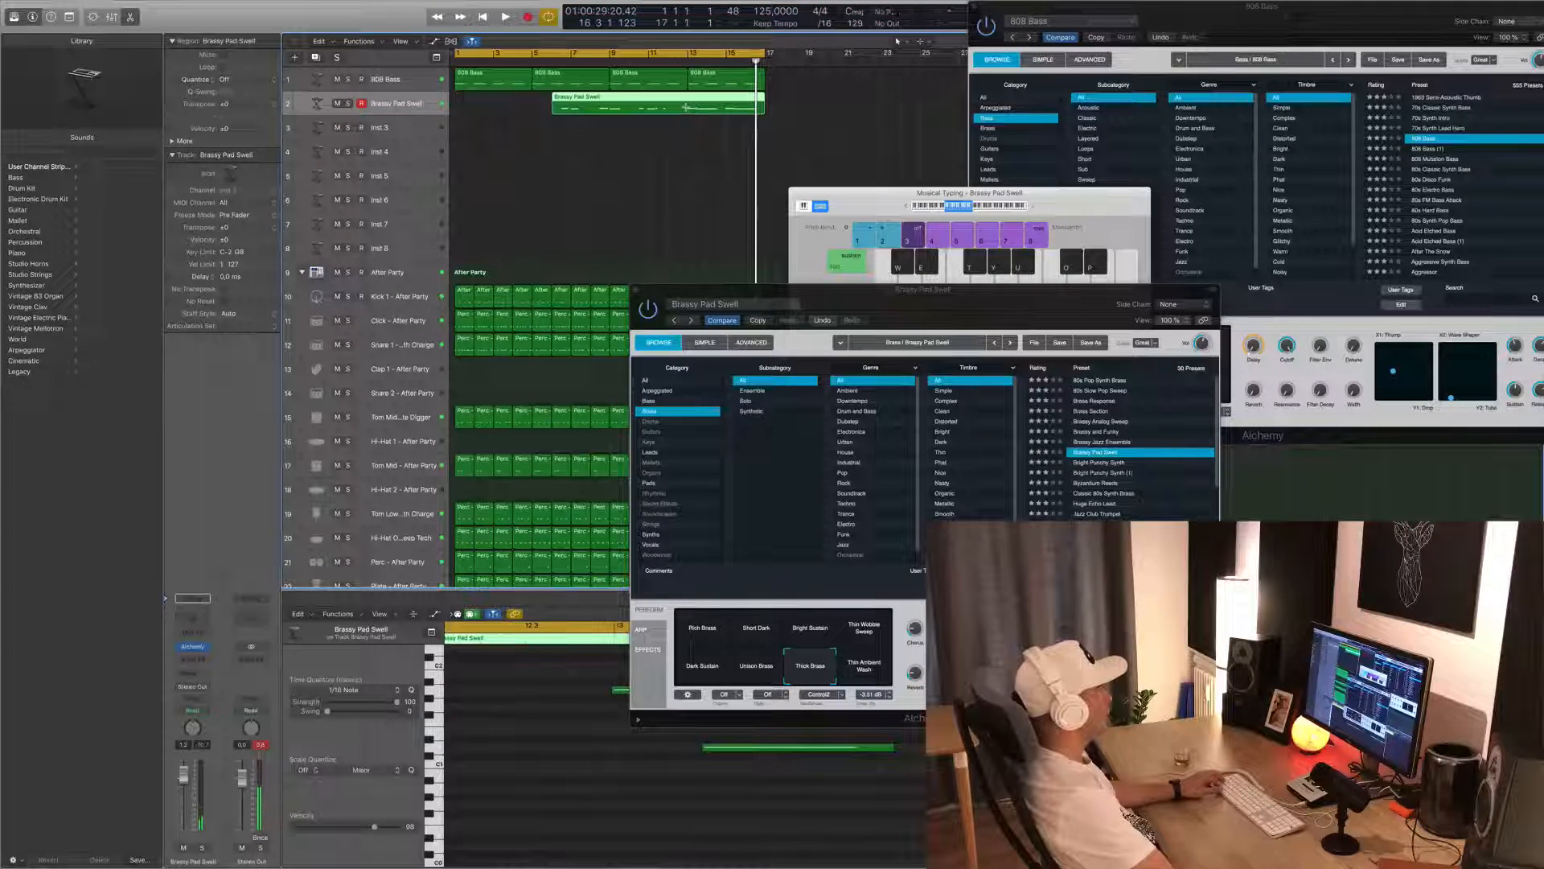
# - Split the recorded Brassy Pad Swell region and its crossing notes at bar 13, keeping only the later part and placing it at bar 1
pyautogui.click(686, 107)
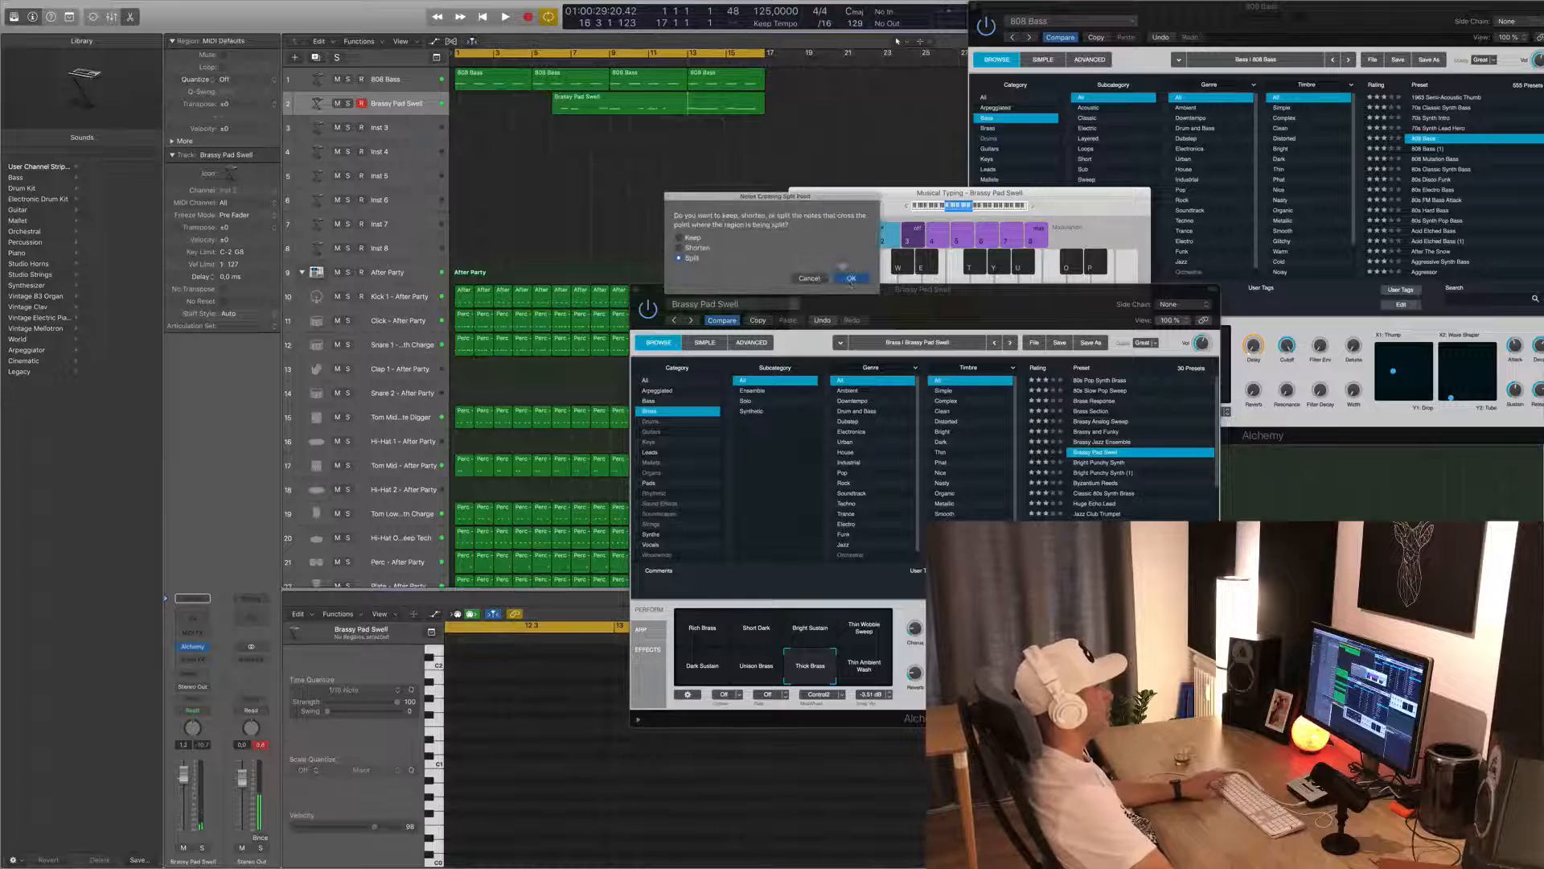
pyautogui.click(850, 279)
pyautogui.press('Delete')
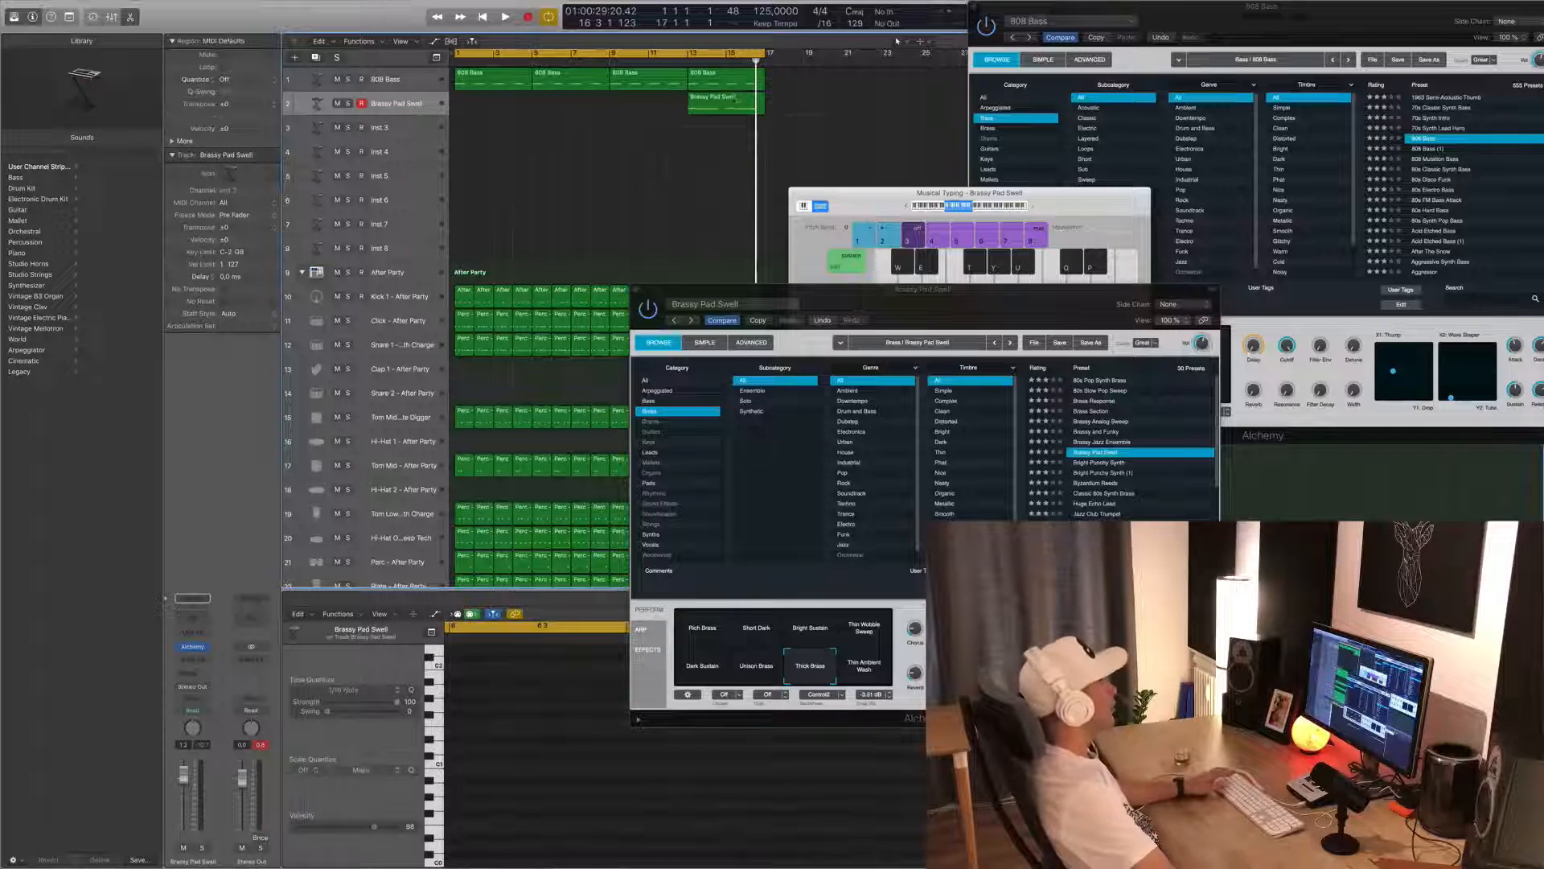
pyautogui.moveTo(736, 101); pyautogui.dragTo(503, 102)
# - Clear the synth window from the piano roll and quantize all notes of the Brassy Pad Swell region to 1/16 notes
pyautogui.press('space')
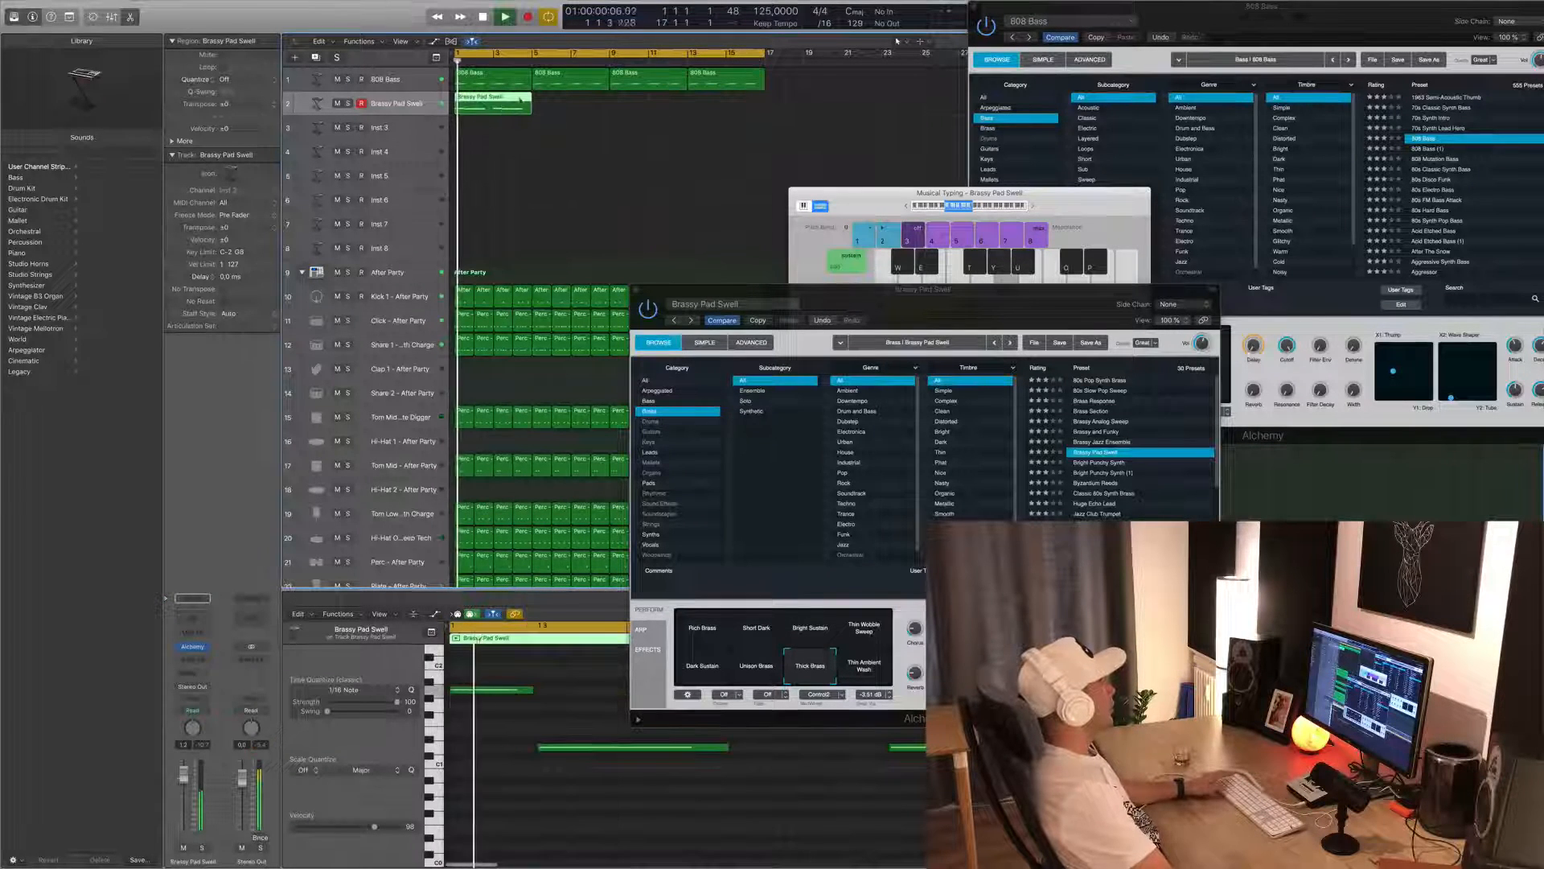
pyautogui.click(587, 723)
pyautogui.press('space')
pyautogui.press('space')
pyautogui.moveTo(935, 290); pyautogui.dragTo(1250, 96)
pyautogui.press('space')
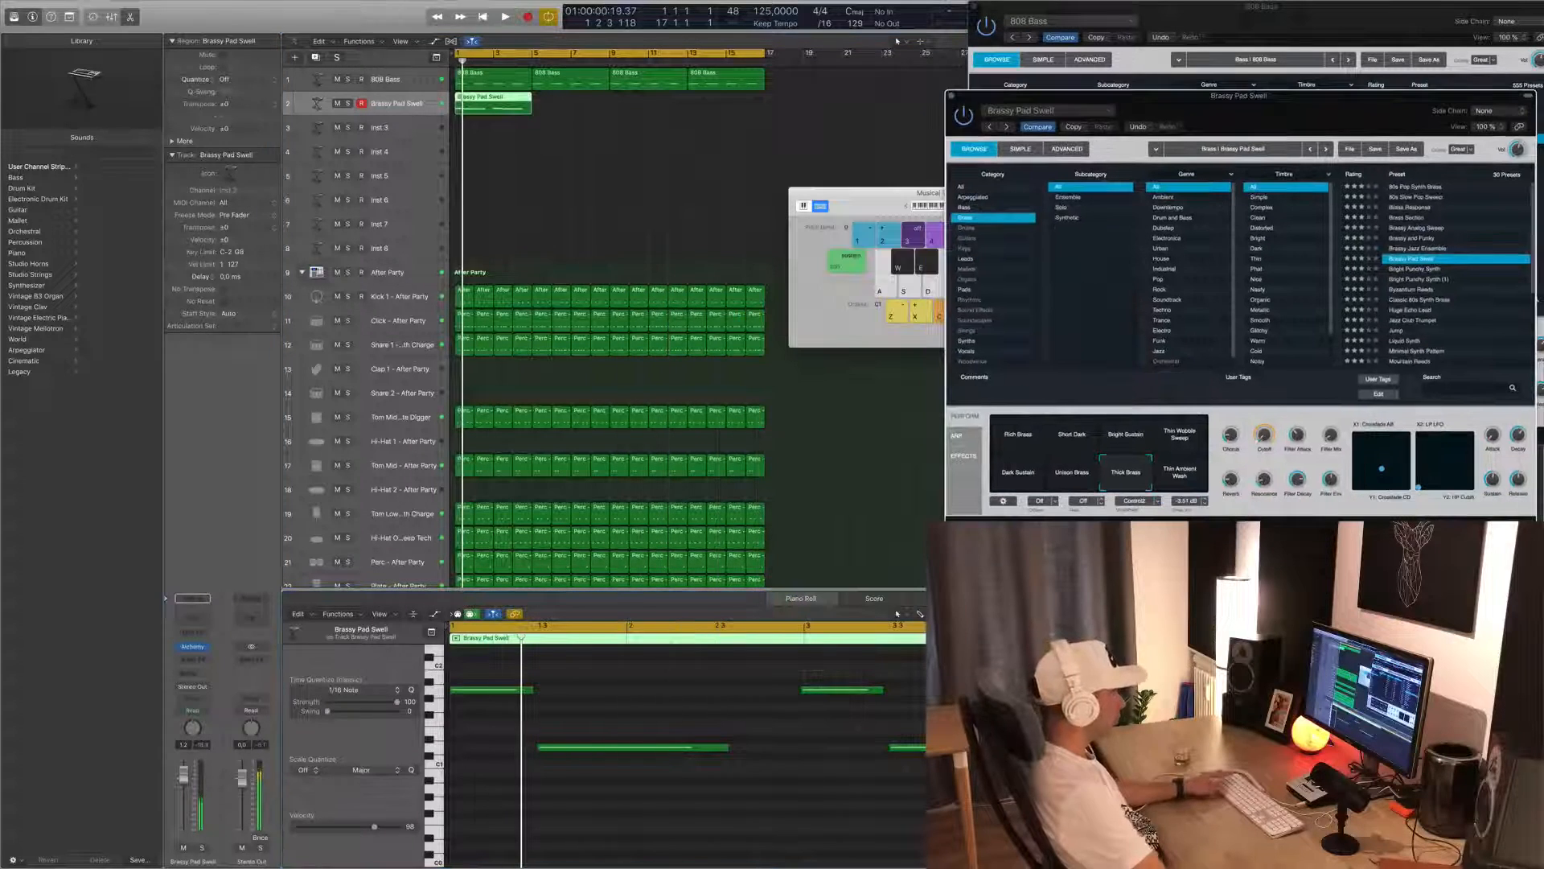
pyautogui.click(833, 777)
pyautogui.press('super+a')
pyautogui.press('space')
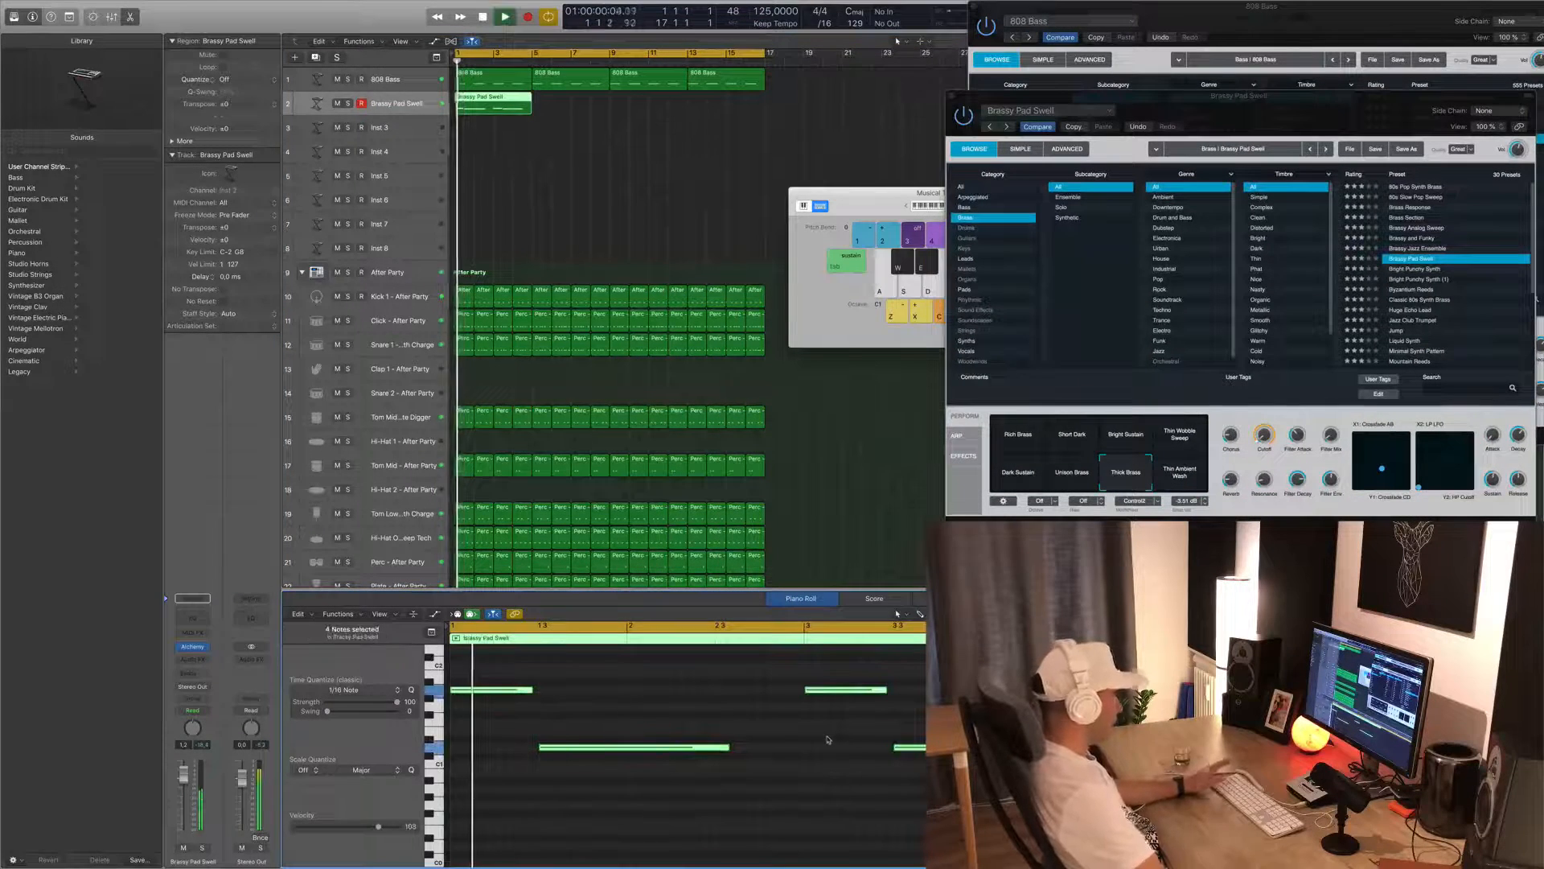
# - Reposition the synth window and switch Brassy Pad Swell to the Rich Brass variation while playing back the region
pyautogui.moveTo(1291, 97); pyautogui.dragTo(991, 176)
pyautogui.press('space')
pyautogui.press('space')
pyautogui.press('space')
pyautogui.click(521, 457)
# - Lengthen the two lower notes of the region together in the piano roll, extending the first one to bar 3
pyautogui.moveTo(614, 802); pyautogui.dragTo(951, 735)
pyautogui.click(769, 762)
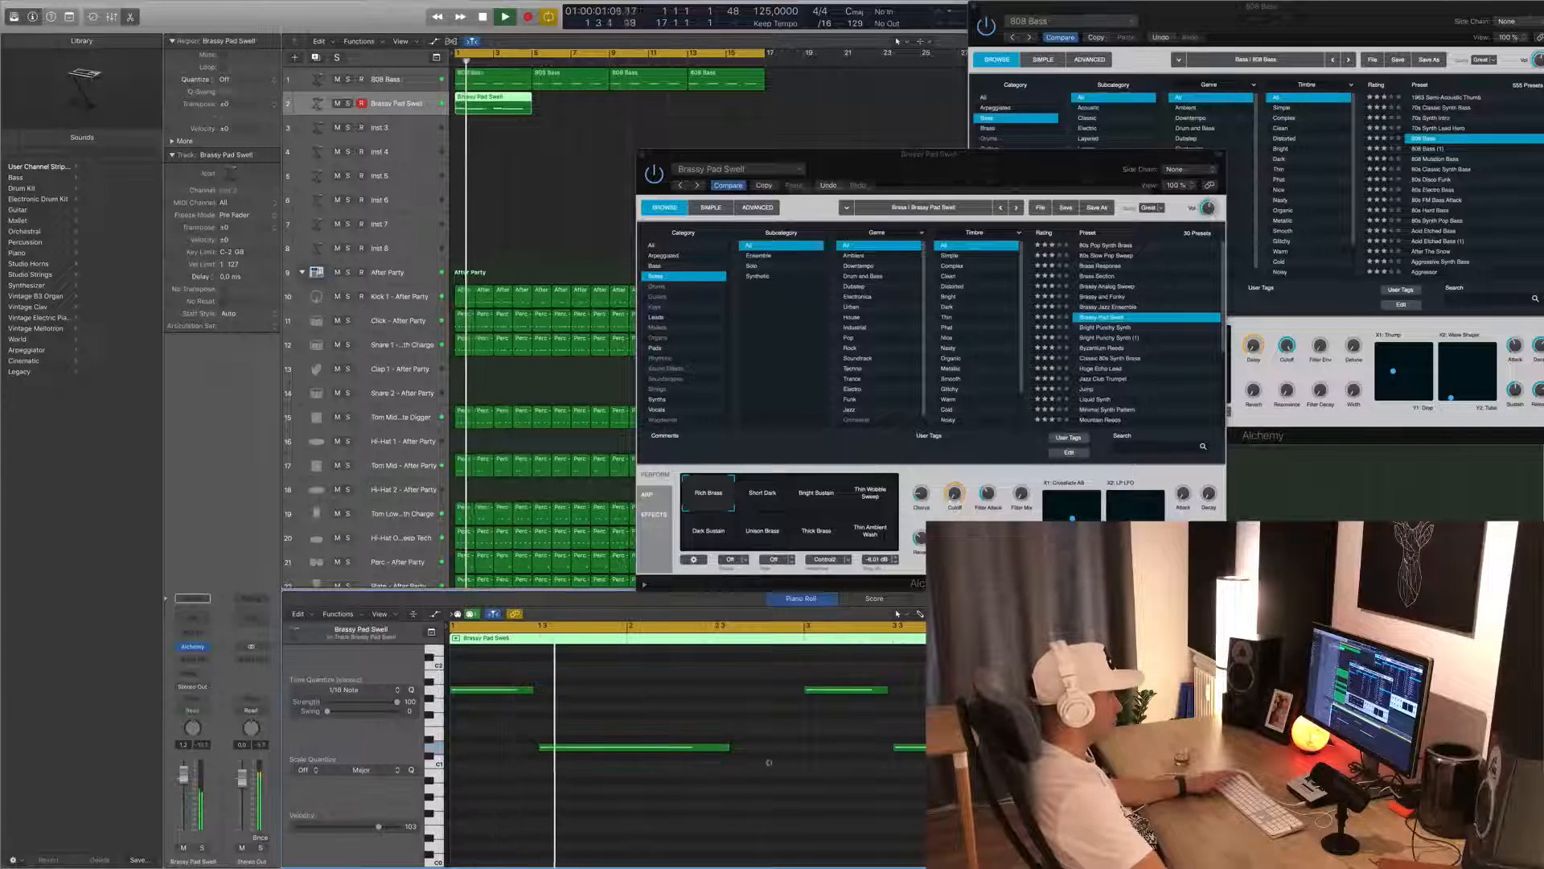
pyautogui.moveTo(650, 791); pyautogui.dragTo(945, 734)
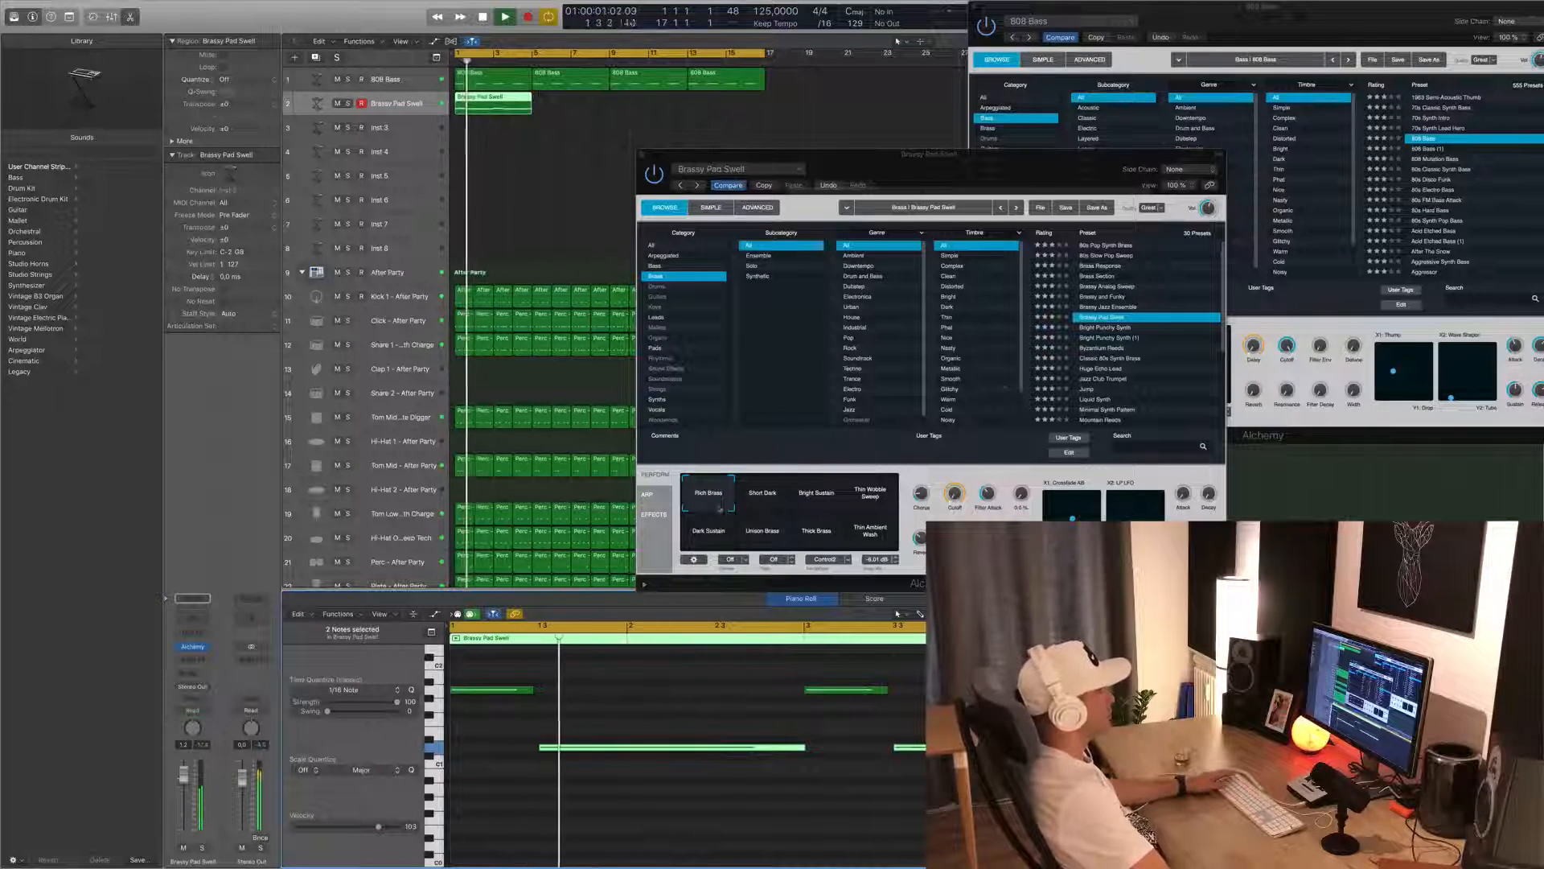
# - Audition the brass presets Bright Punchy Synth, Classic 80s Synth Brass, Huge Echo Lead and Jump on the looping phrase
pyautogui.click(1114, 327)
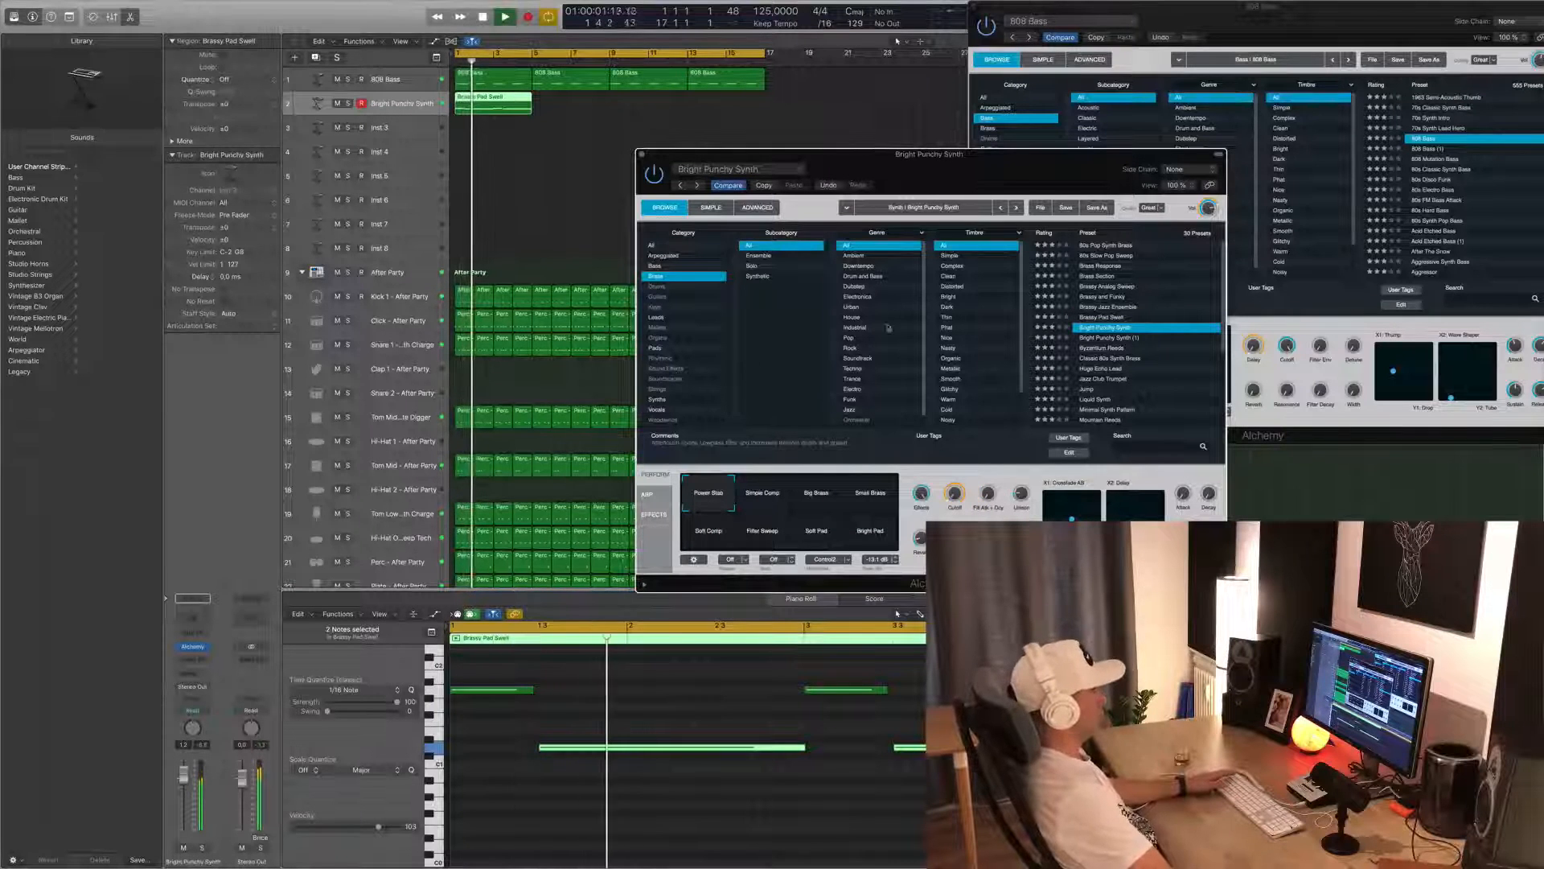
pyautogui.click(1095, 358)
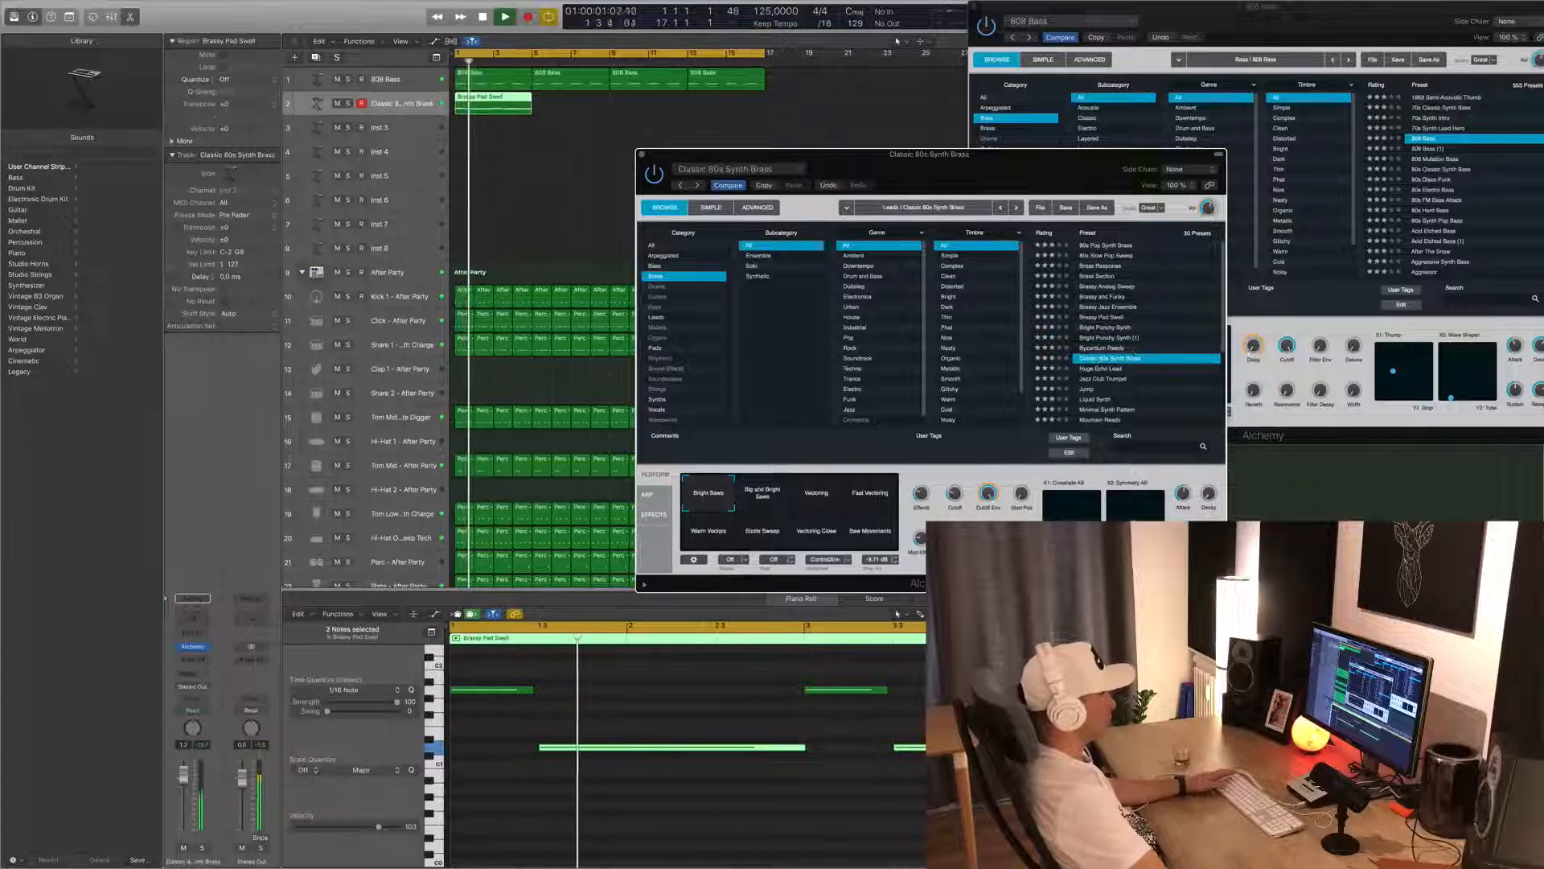
pyautogui.click(1110, 368)
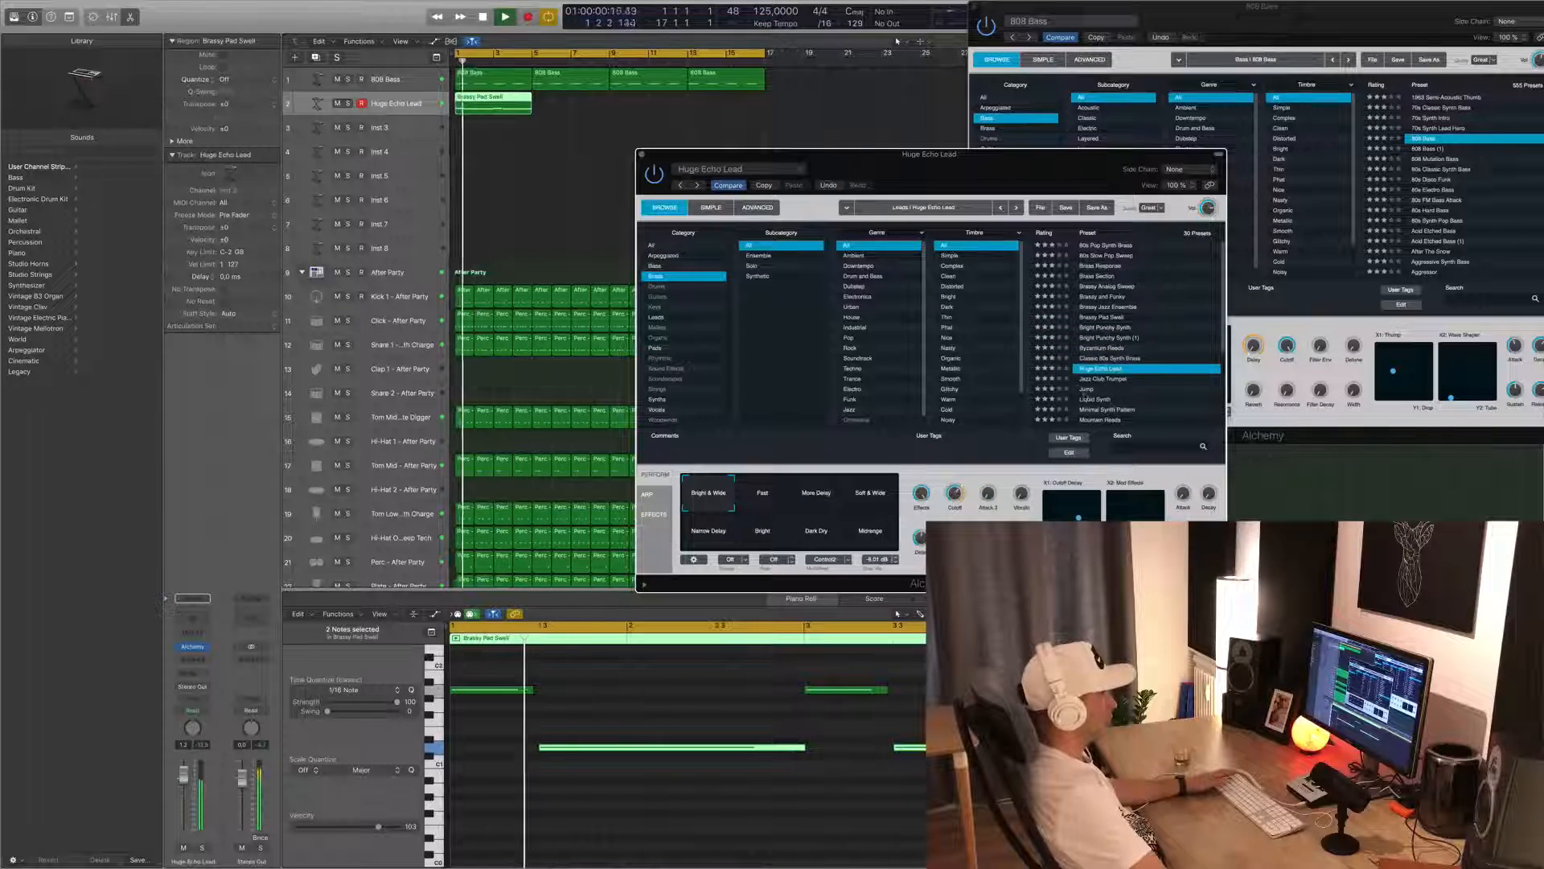
pyautogui.press('Down')
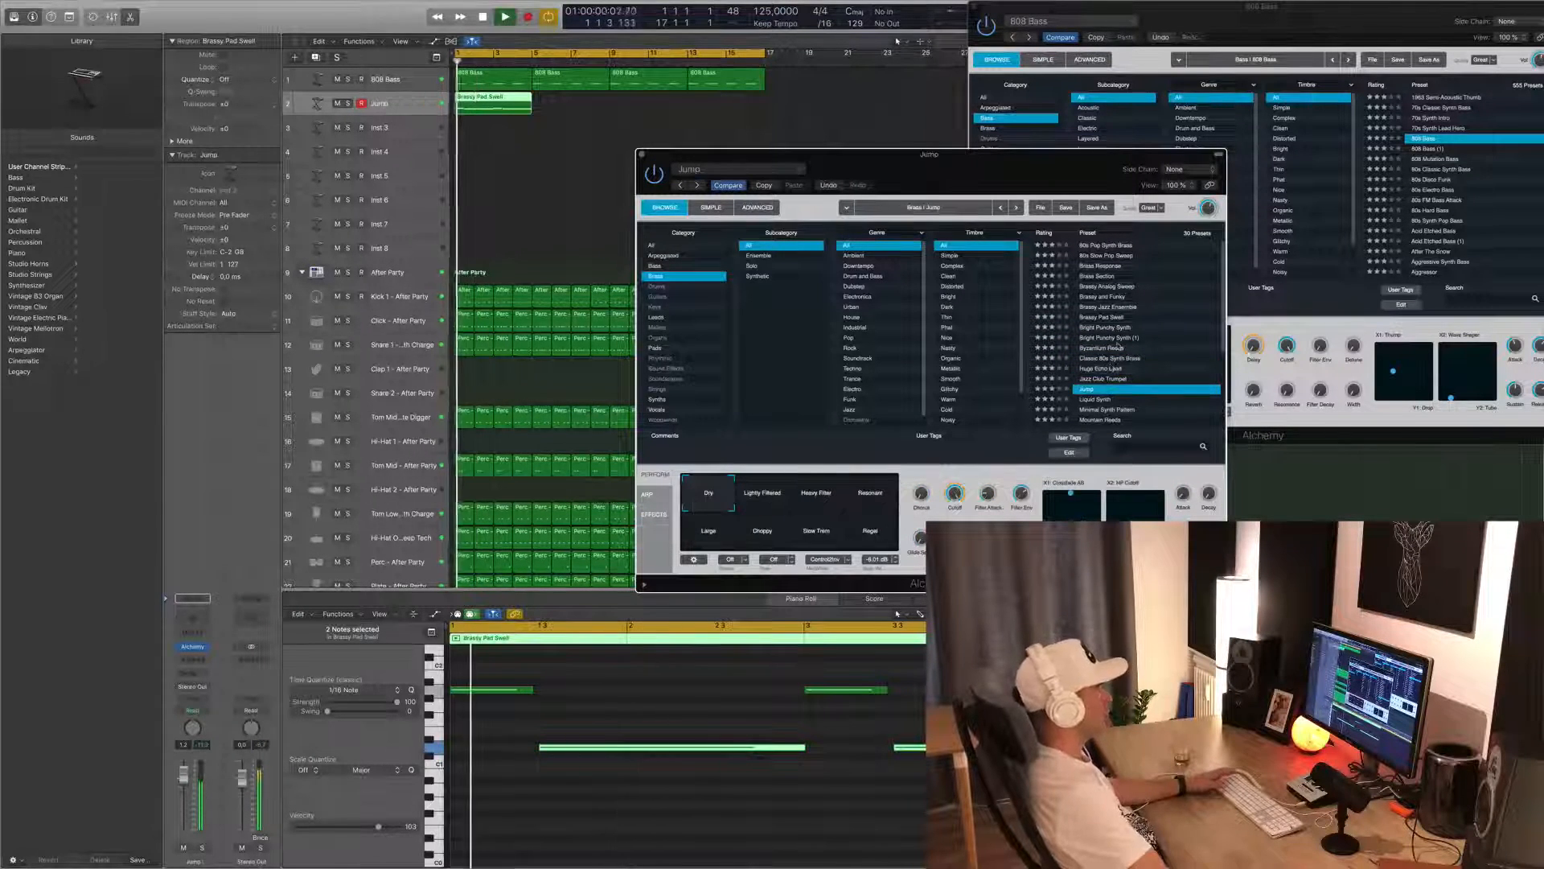
pyautogui.scroll(-3, 1119, 347)
pyautogui.scroll(-1, 1144, 336)
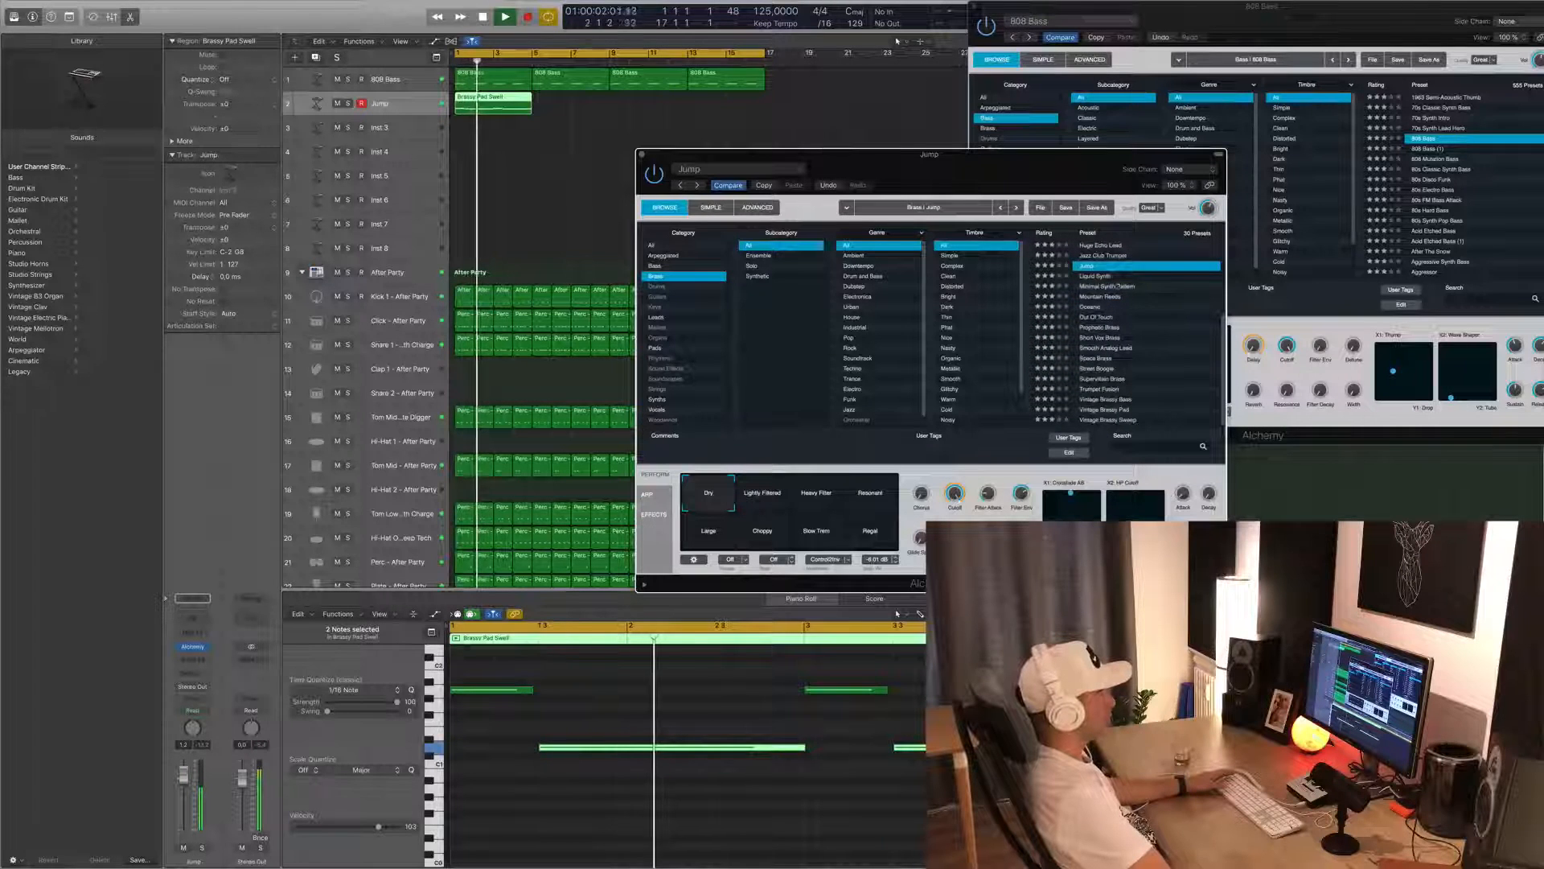
# - Audition the presets Liquid Synth, Minimal Synth Pattern, Mountain Reeds, Oceanic and Out Of Touch on the looping phrase
pyautogui.click(1088, 276)
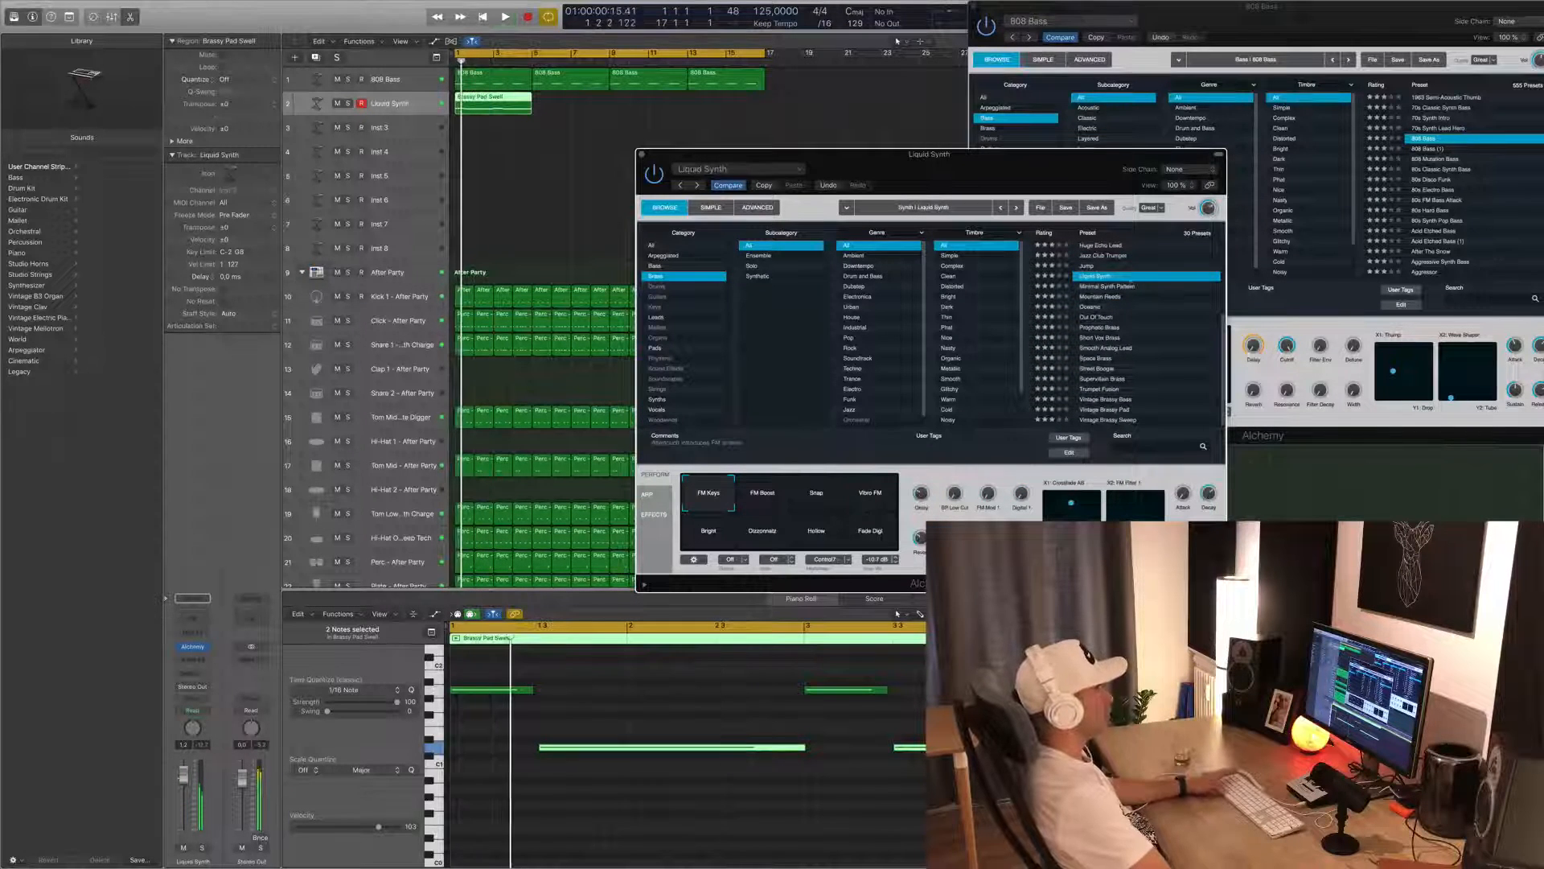
pyautogui.click(1113, 287)
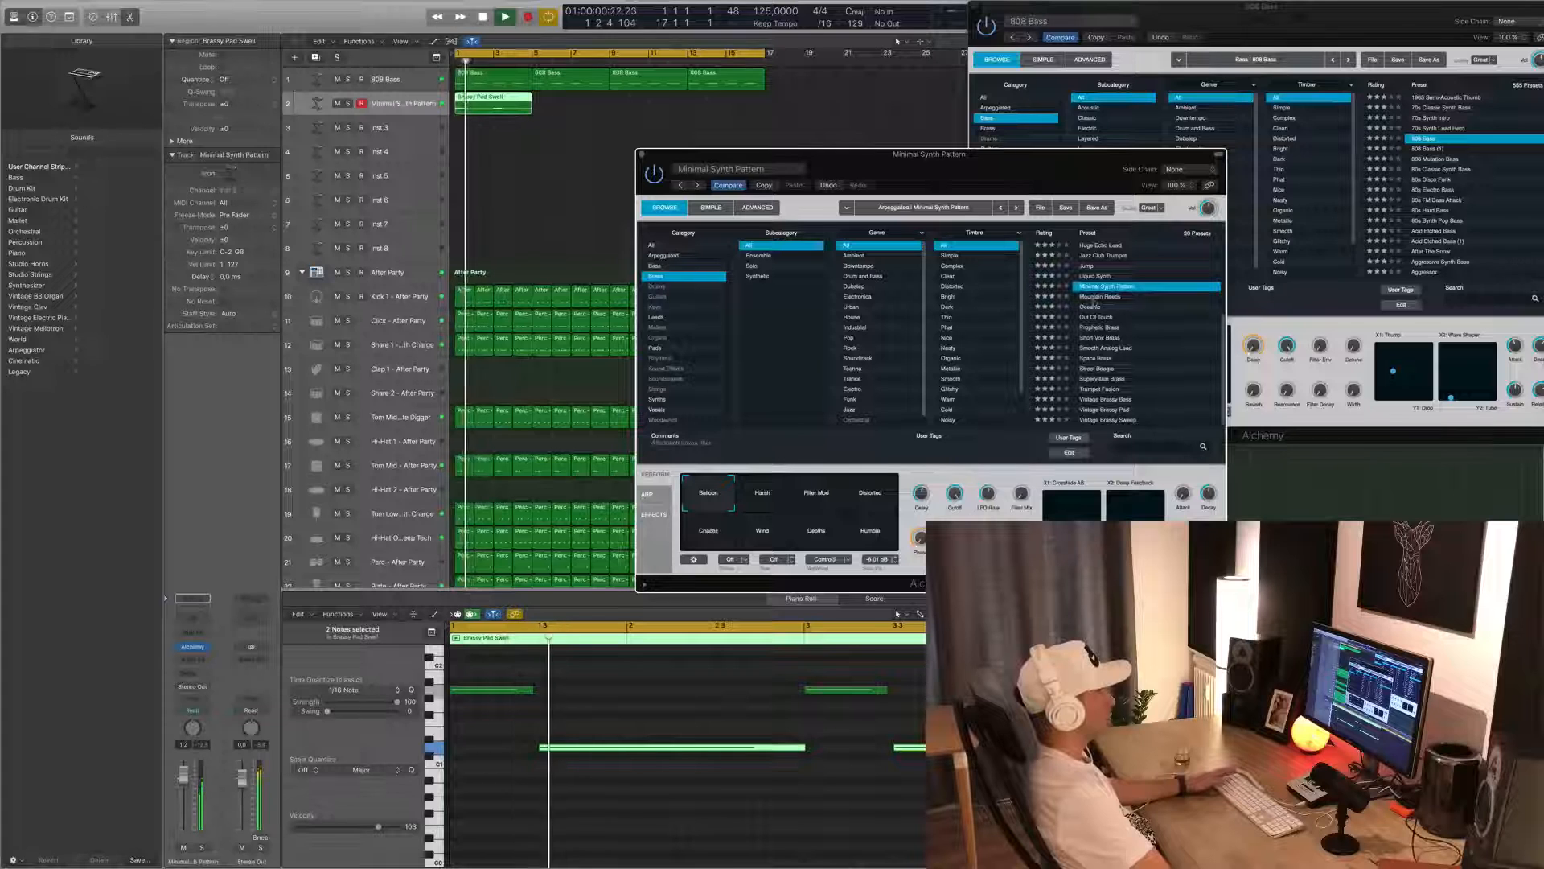
pyautogui.click(1097, 299)
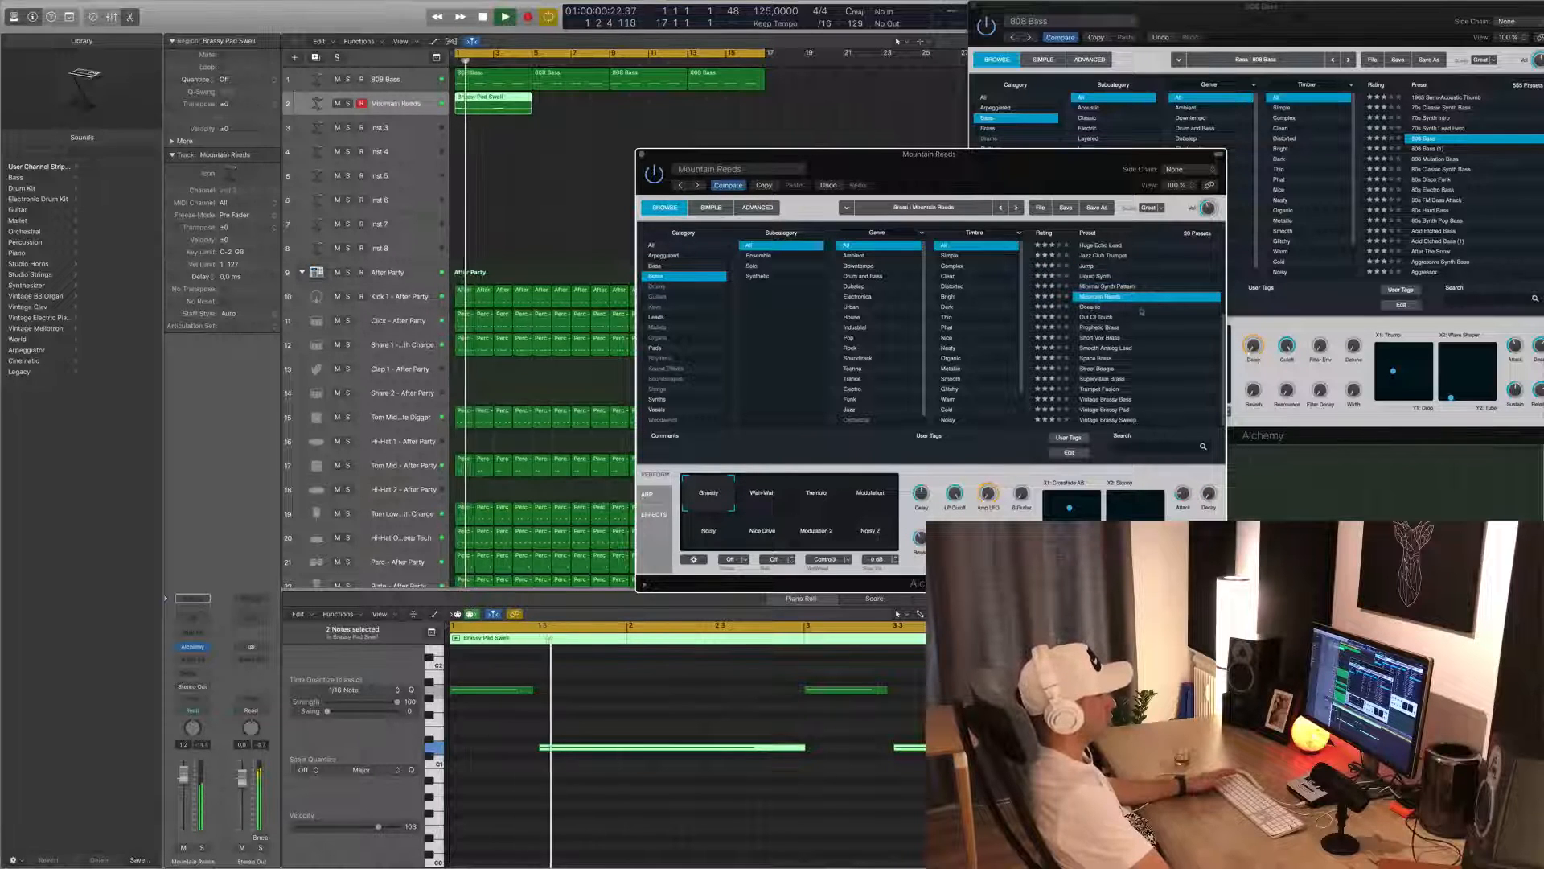
pyautogui.click(1108, 308)
pyautogui.click(1116, 316)
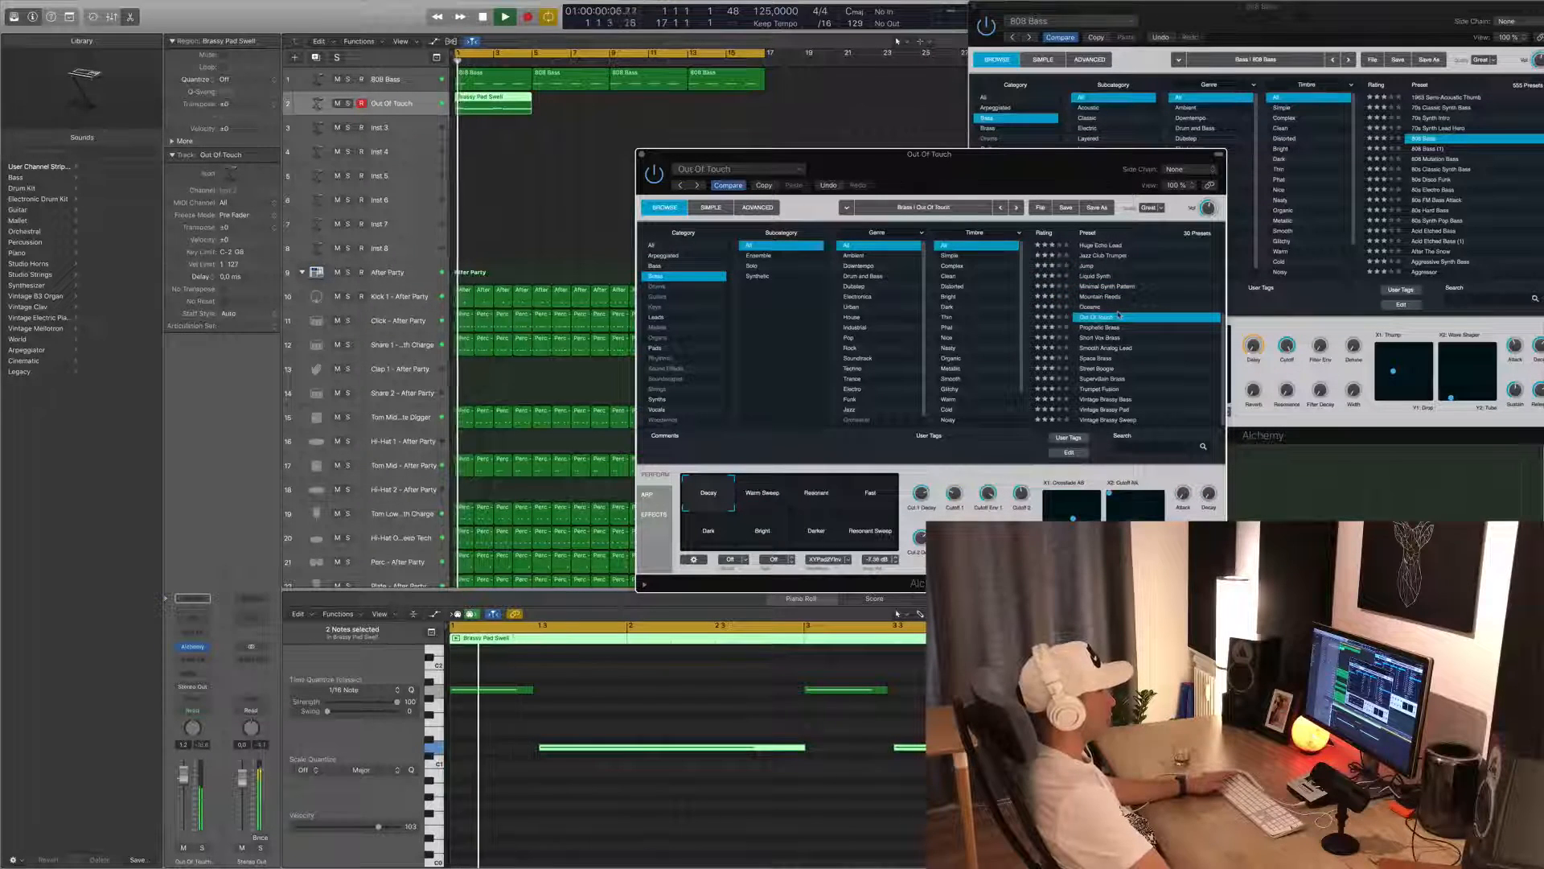
# - Return to Oceanic, then audition Prophetic Brass, Street Boogie and Vintage Brassy Bass on the looping phrase
pyautogui.click(1095, 307)
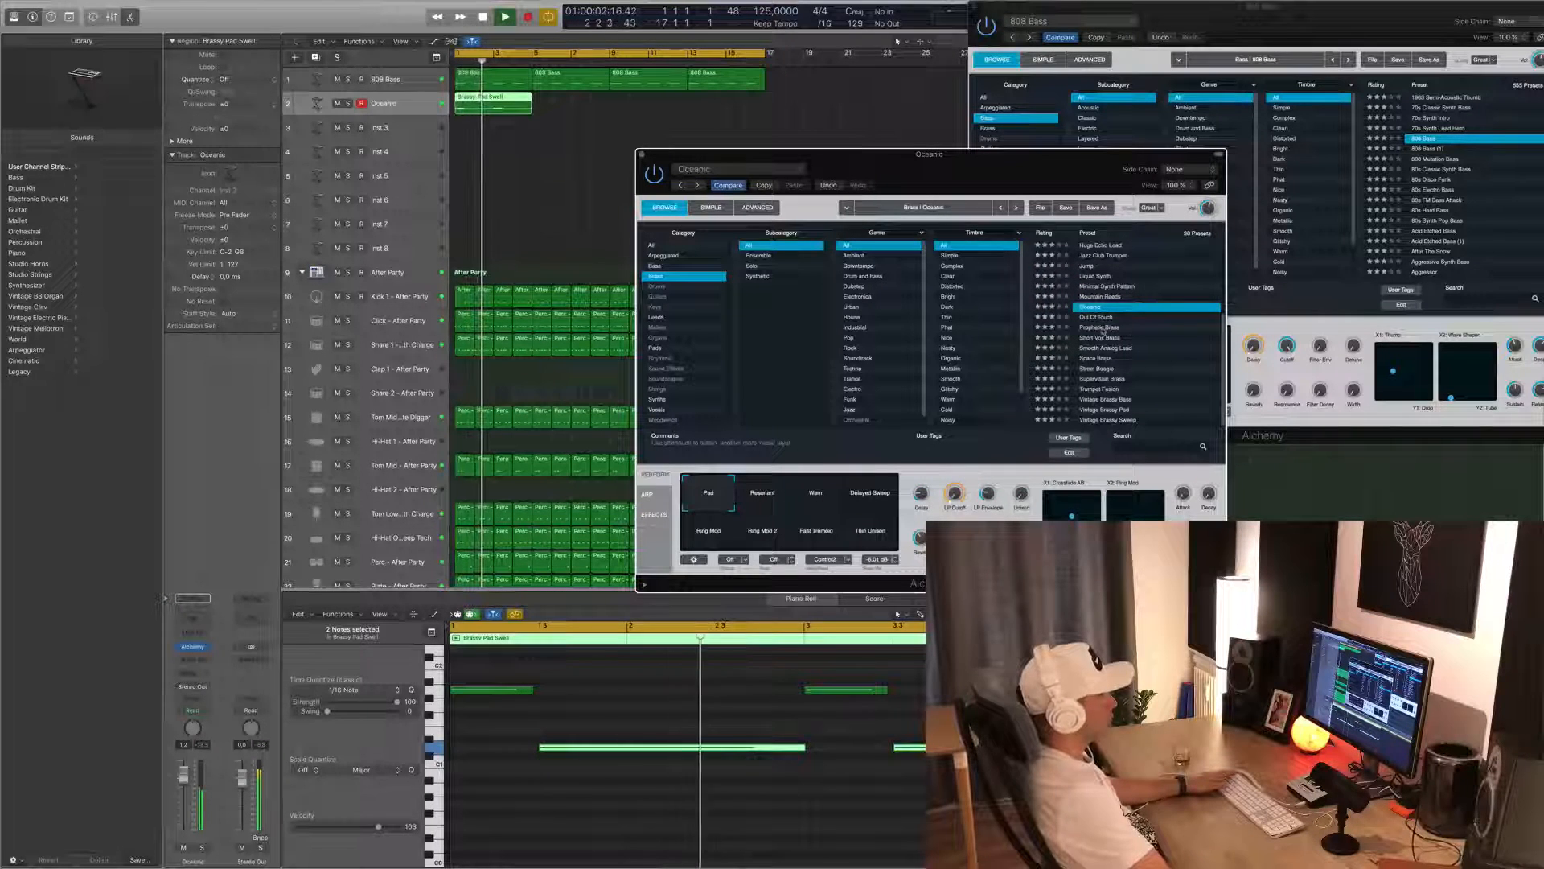
pyautogui.click(1101, 328)
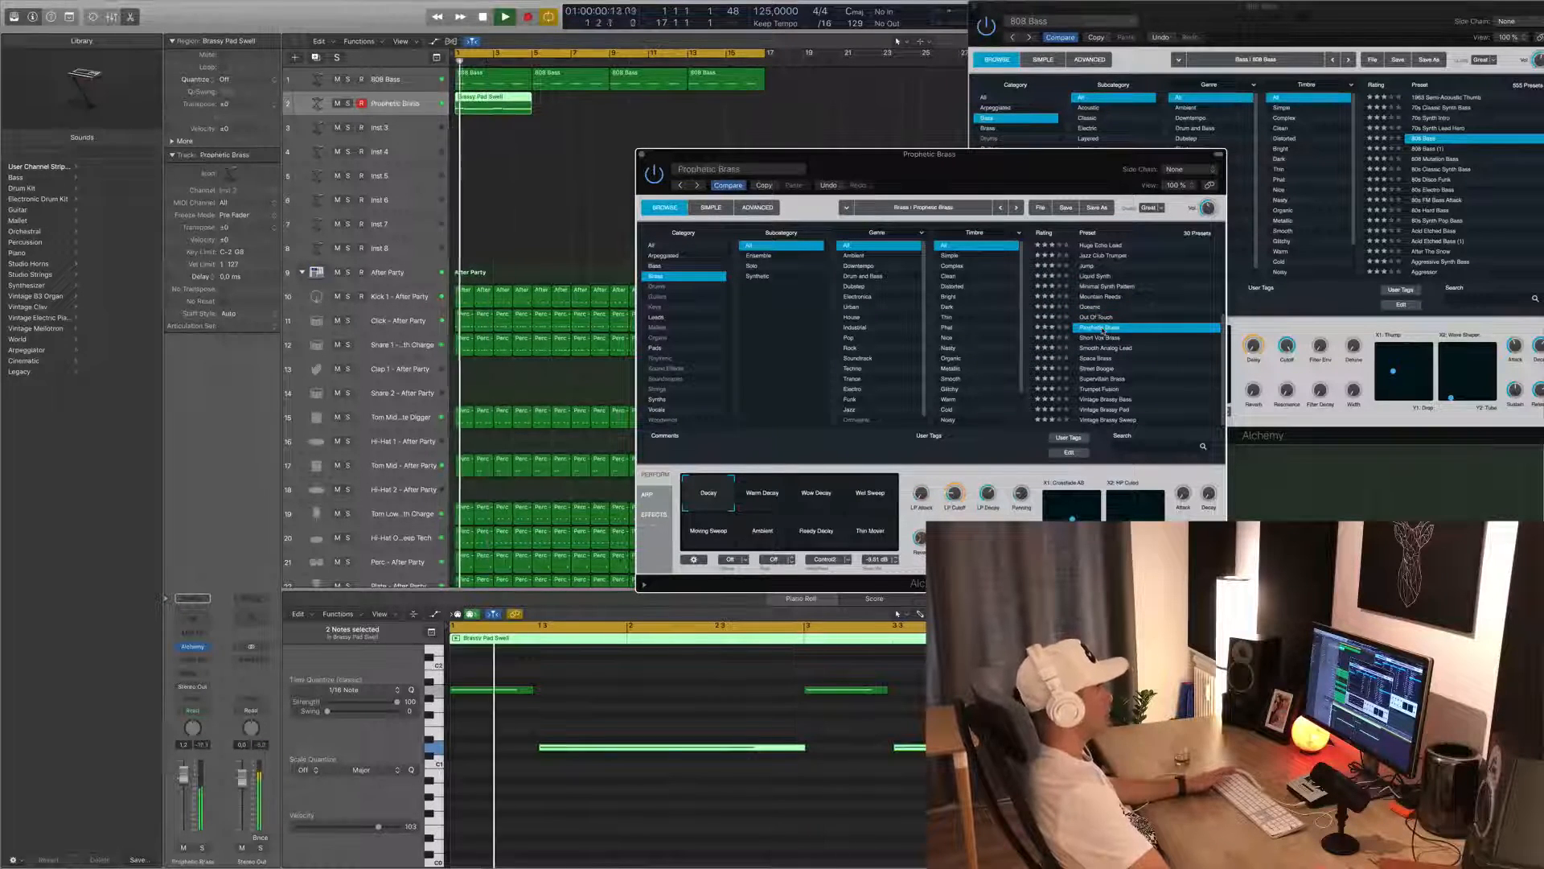
pyautogui.click(1120, 369)
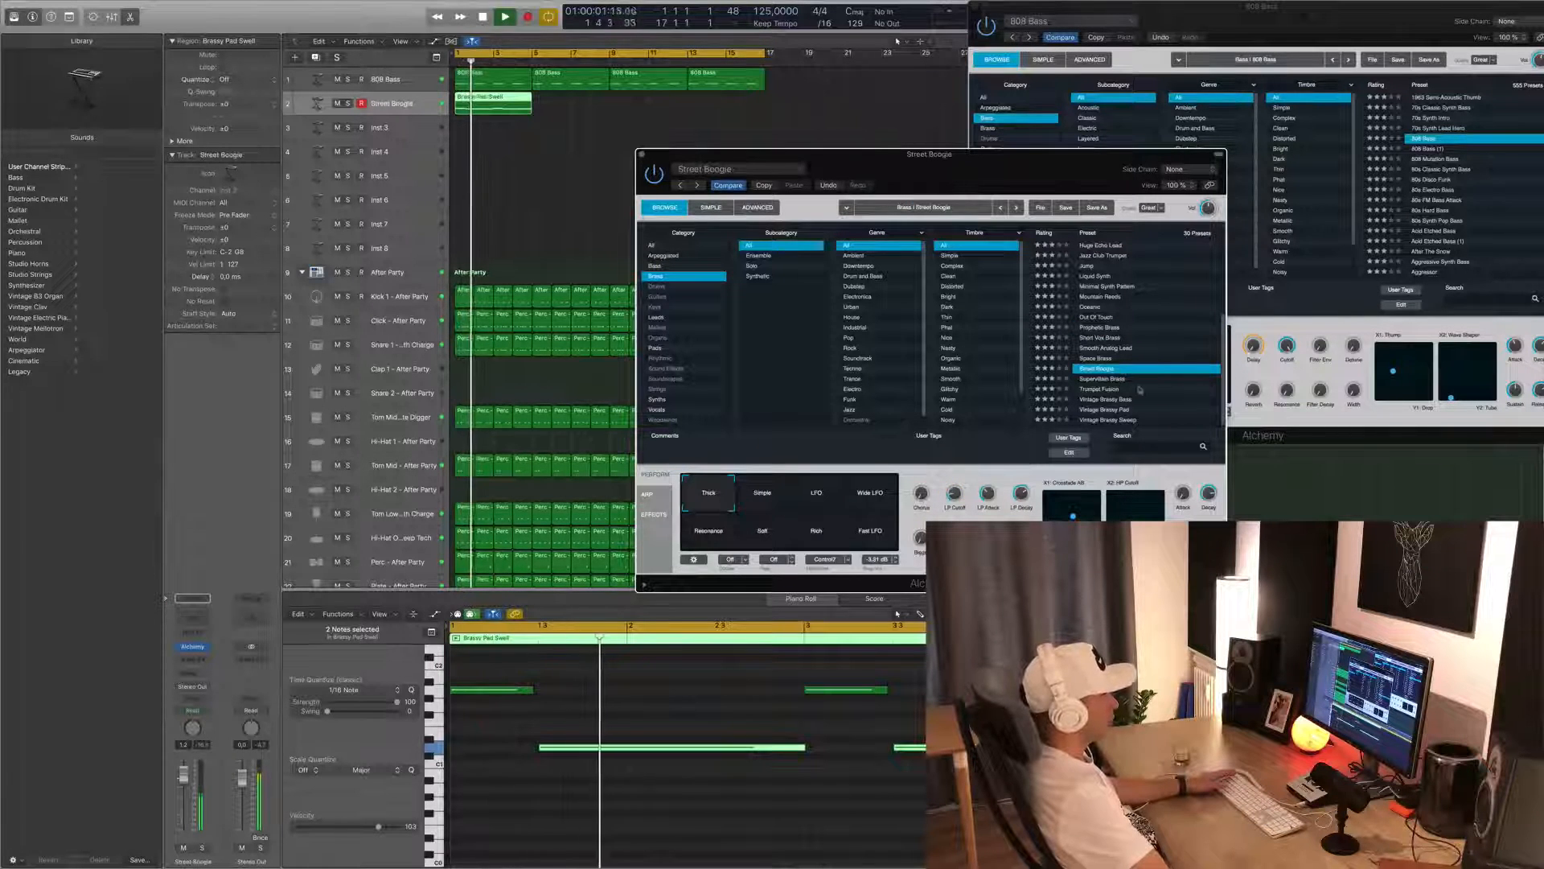
pyautogui.click(1115, 400)
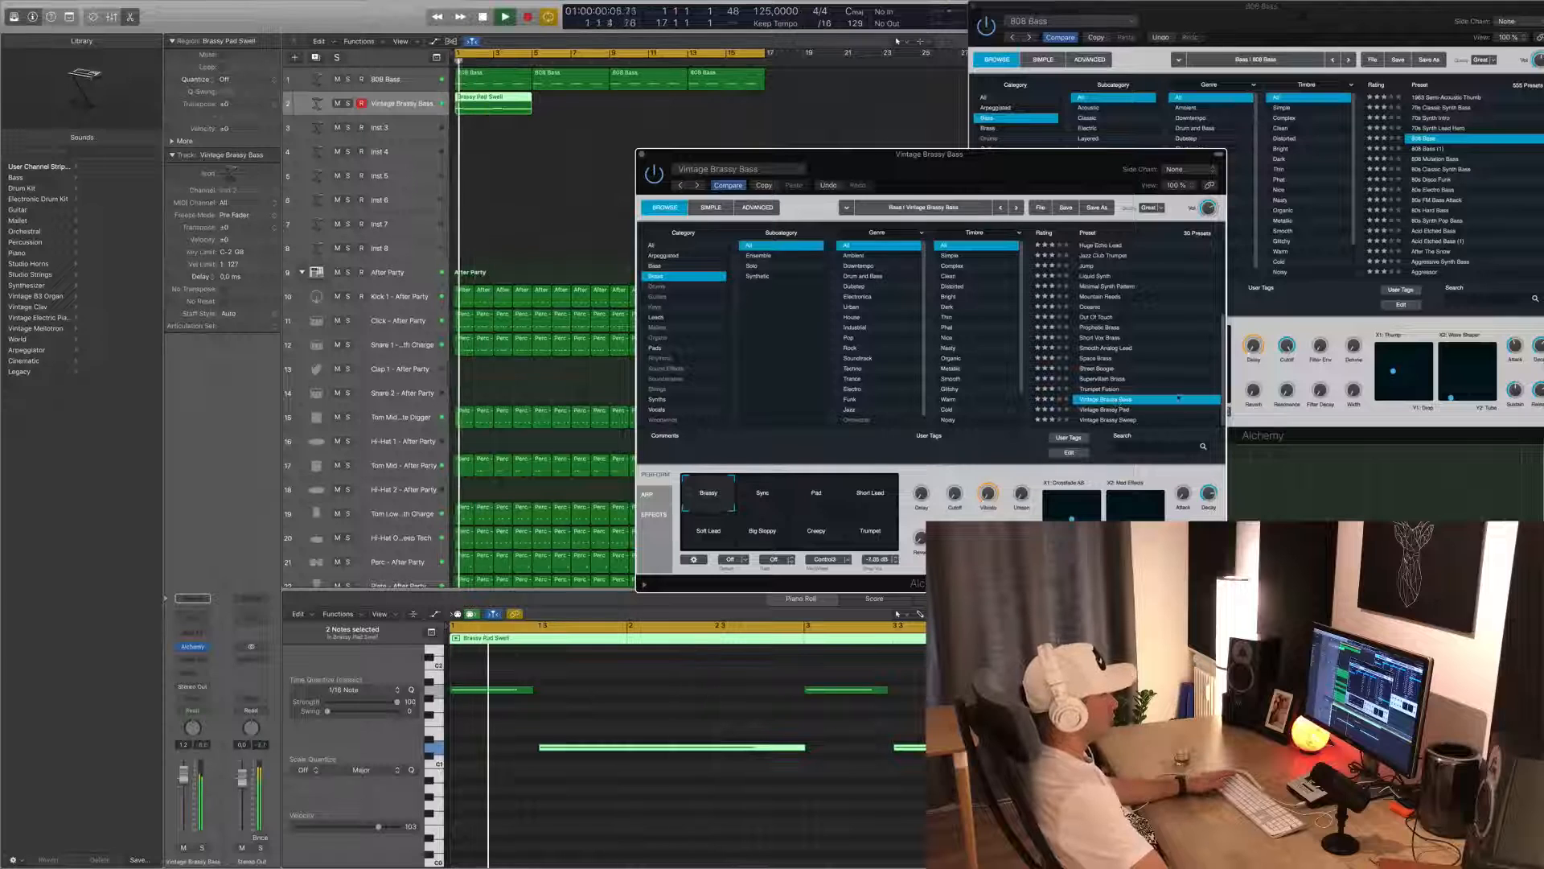
# - Audition the presets Vintage Brassy Pad and Vintage Brassy Sweep on the looping phrase, then return to Vintage Brassy Bass
pyautogui.click(1118, 410)
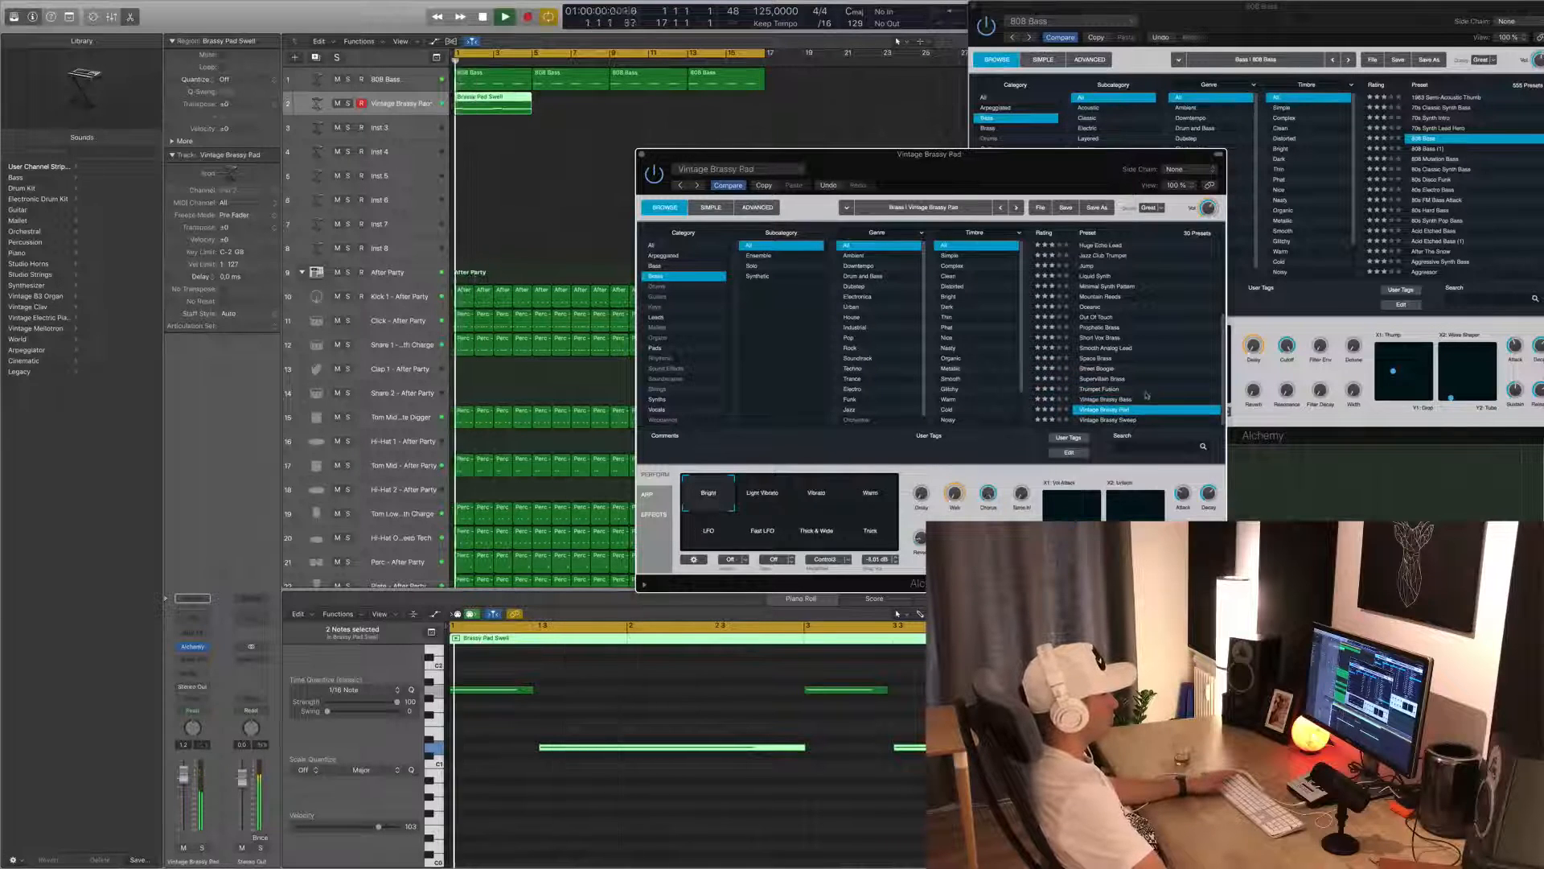
pyautogui.click(1118, 420)
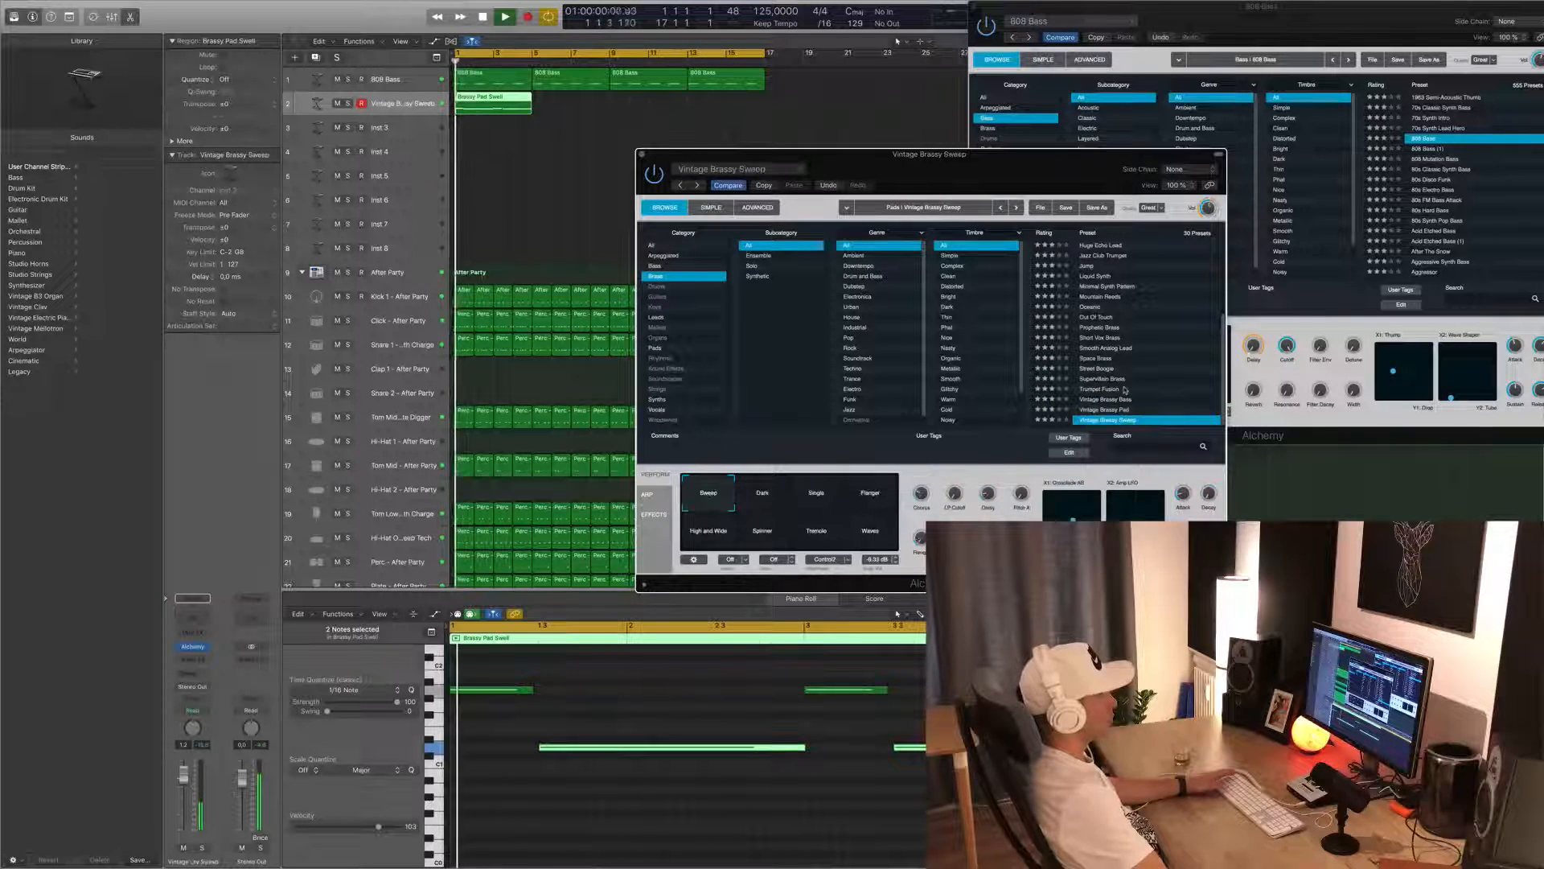
pyautogui.click(1109, 400)
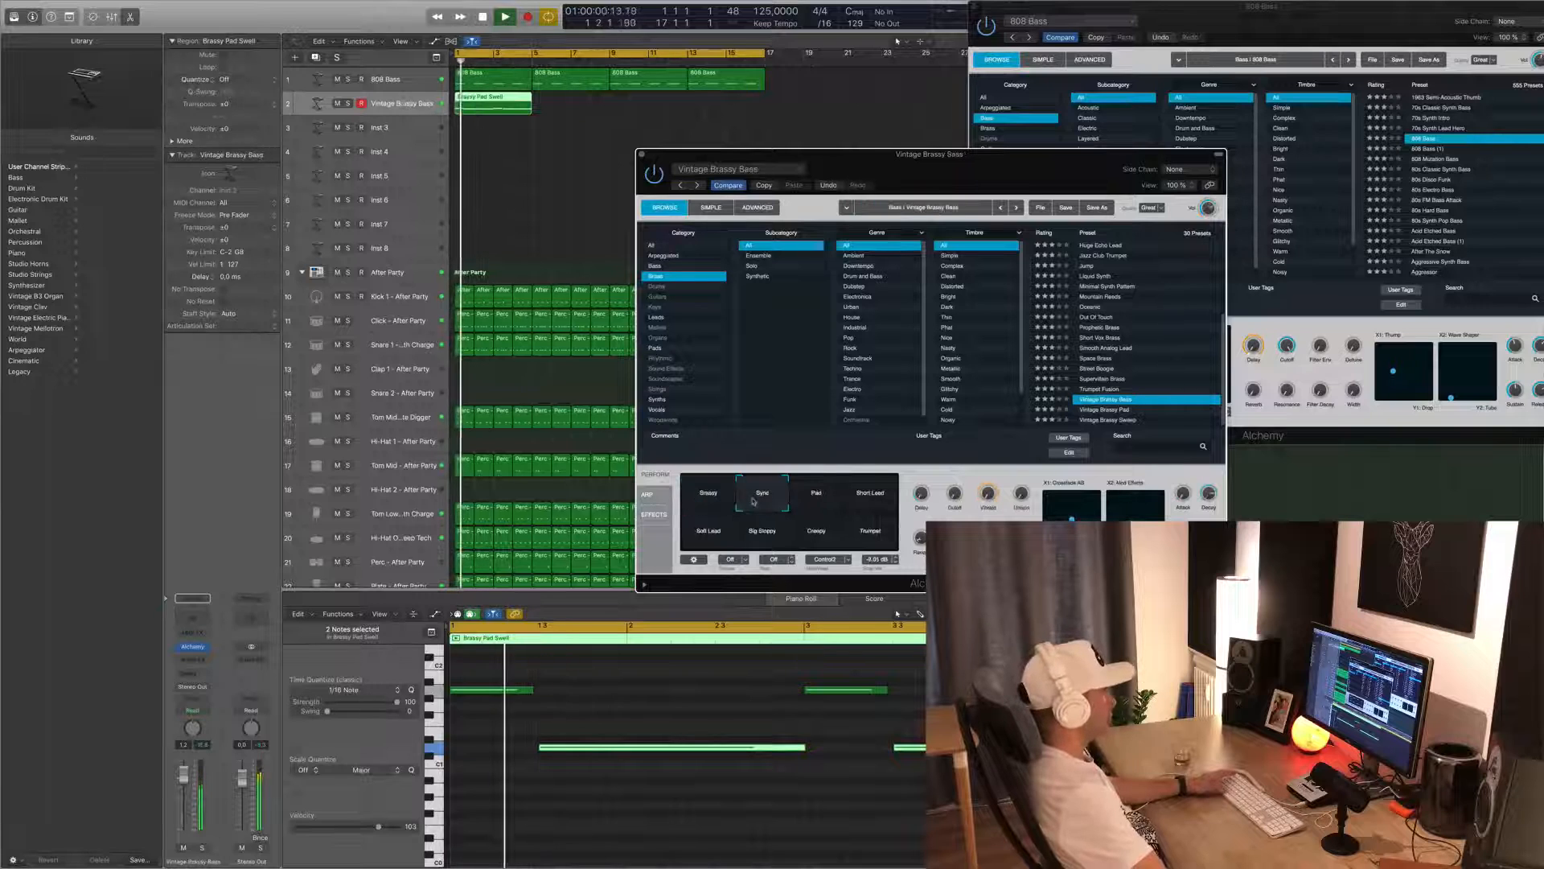
# - Audition the Sync performance variation of Vintage Brassy Bass and lower the brass track's volume slightly
pyautogui.click(807, 497)
pyautogui.press('space')
pyautogui.press('space')
pyautogui.click(778, 490)
pyautogui.press('space')
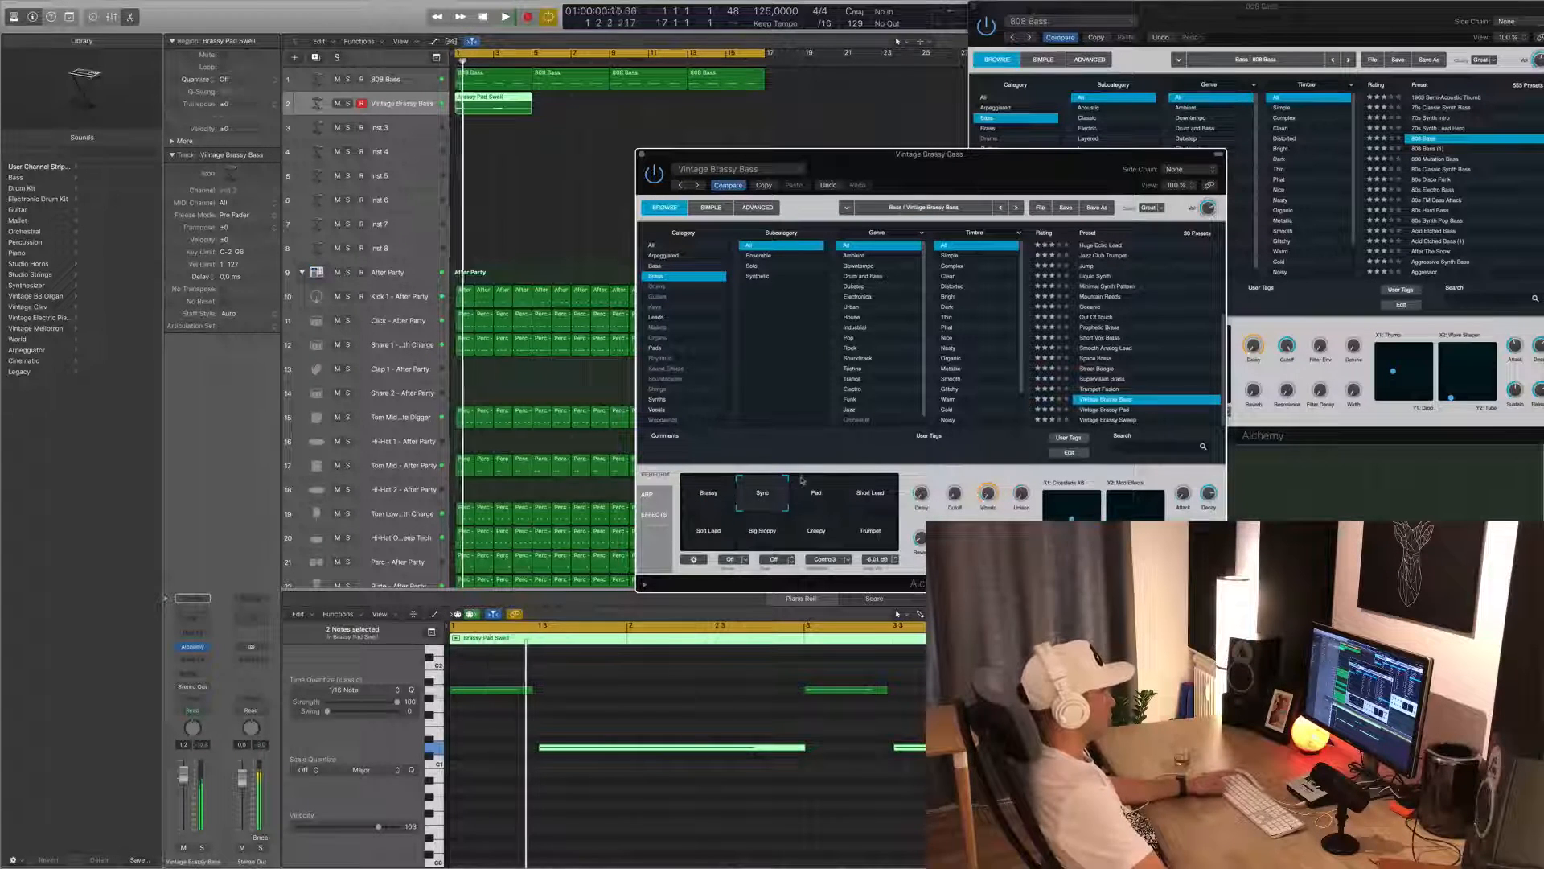
pyautogui.moveTo(828, 237); pyautogui.dragTo(917, 138)
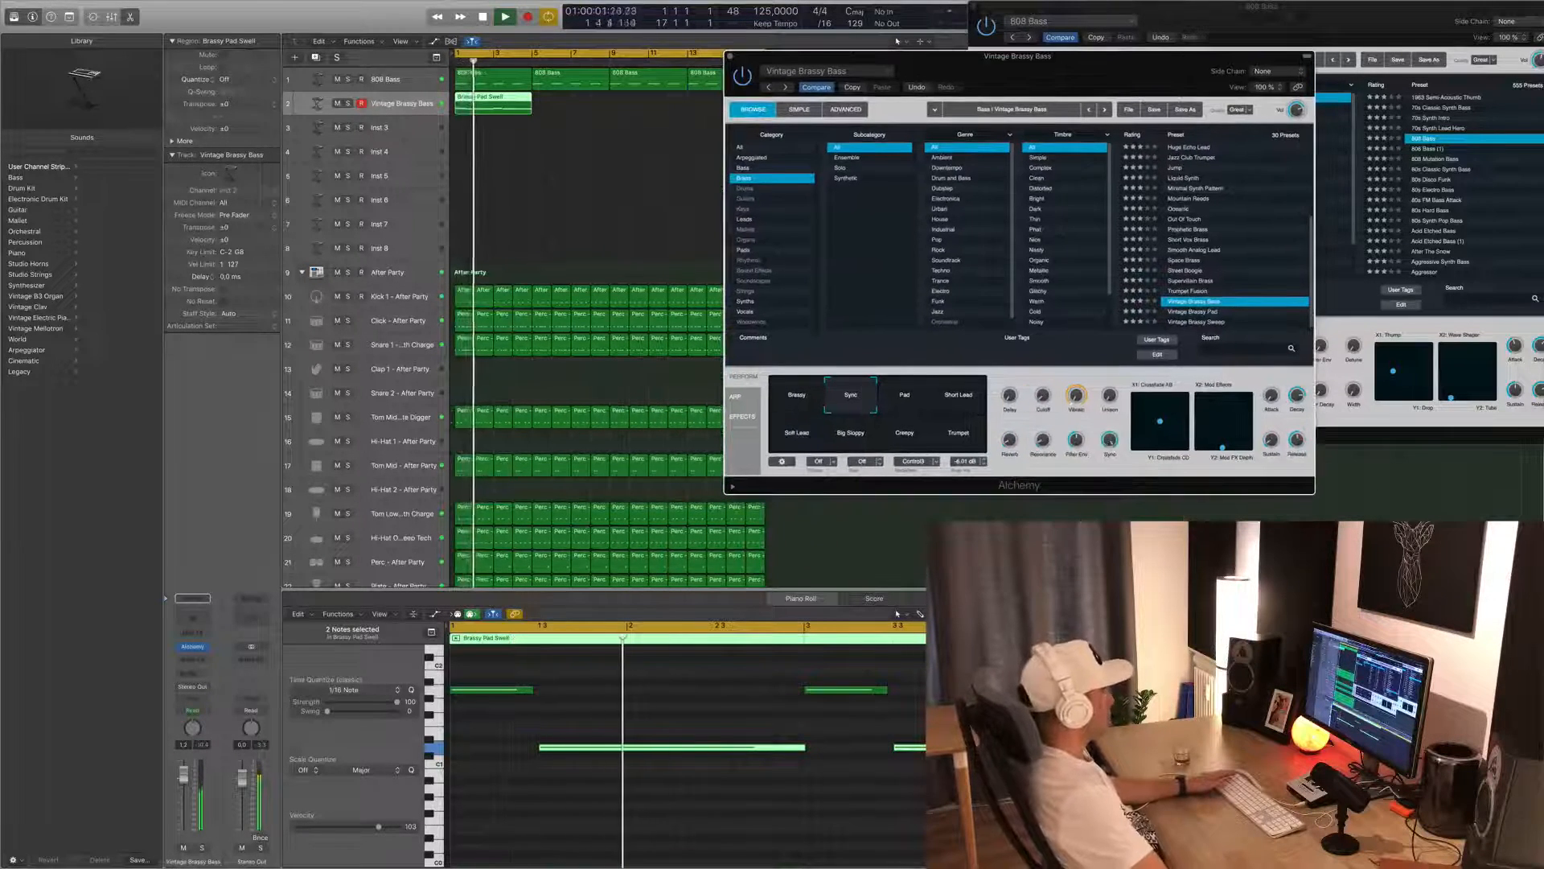
pyautogui.moveTo(184, 781); pyautogui.dragTo(187, 792)
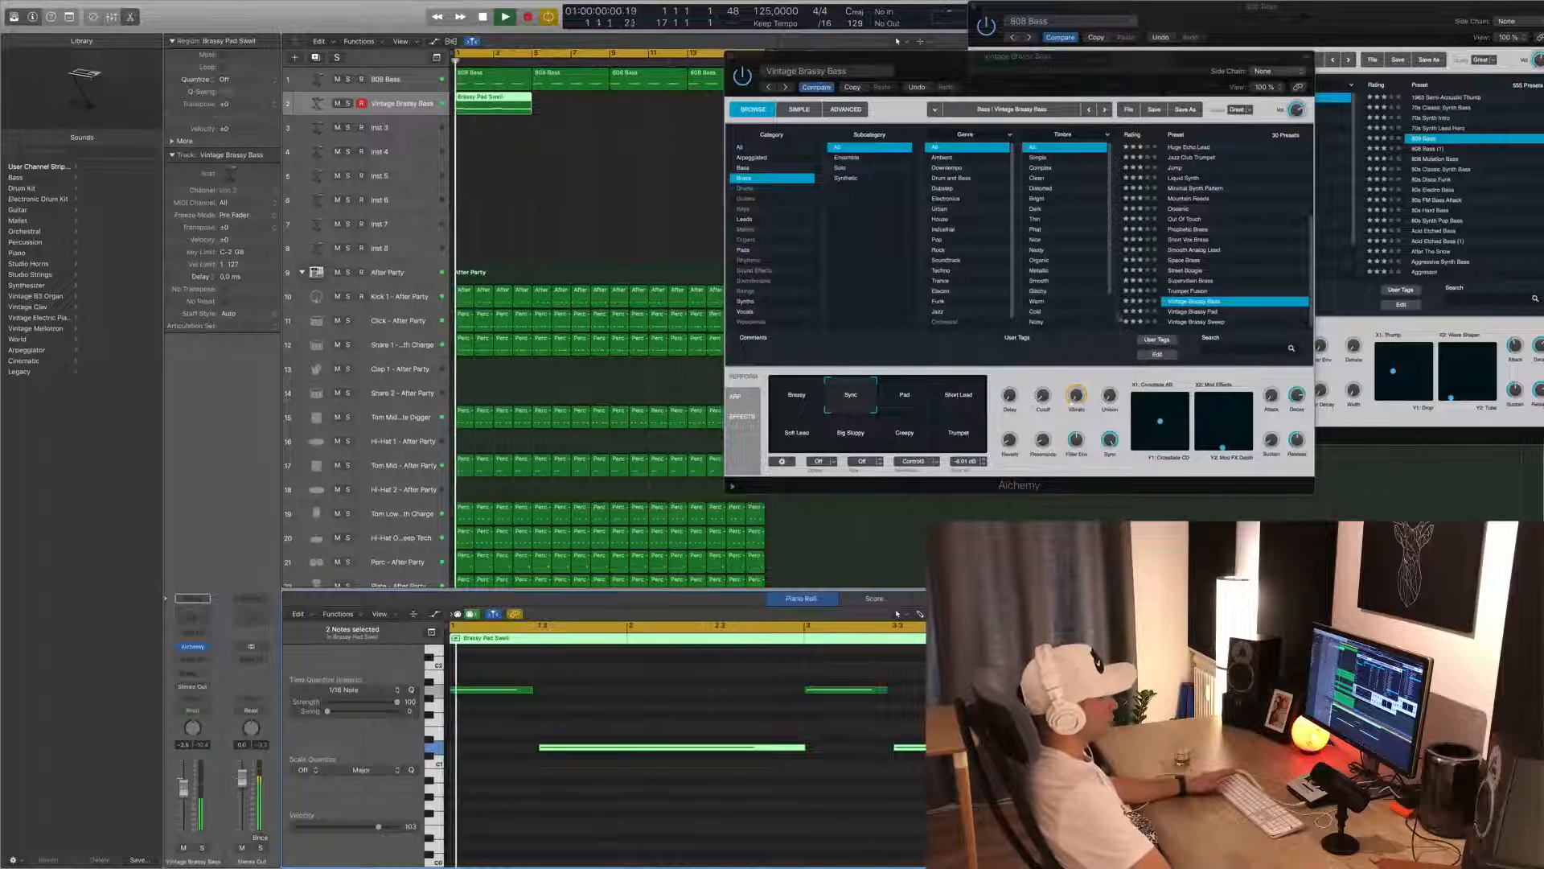
# - Audition the variations Short Lead, Soft Lead, Big Sloppy, Creepy and Trumpet on the looping phrase, then settle on Short Lead
pyautogui.click(933, 386)
pyautogui.click(959, 395)
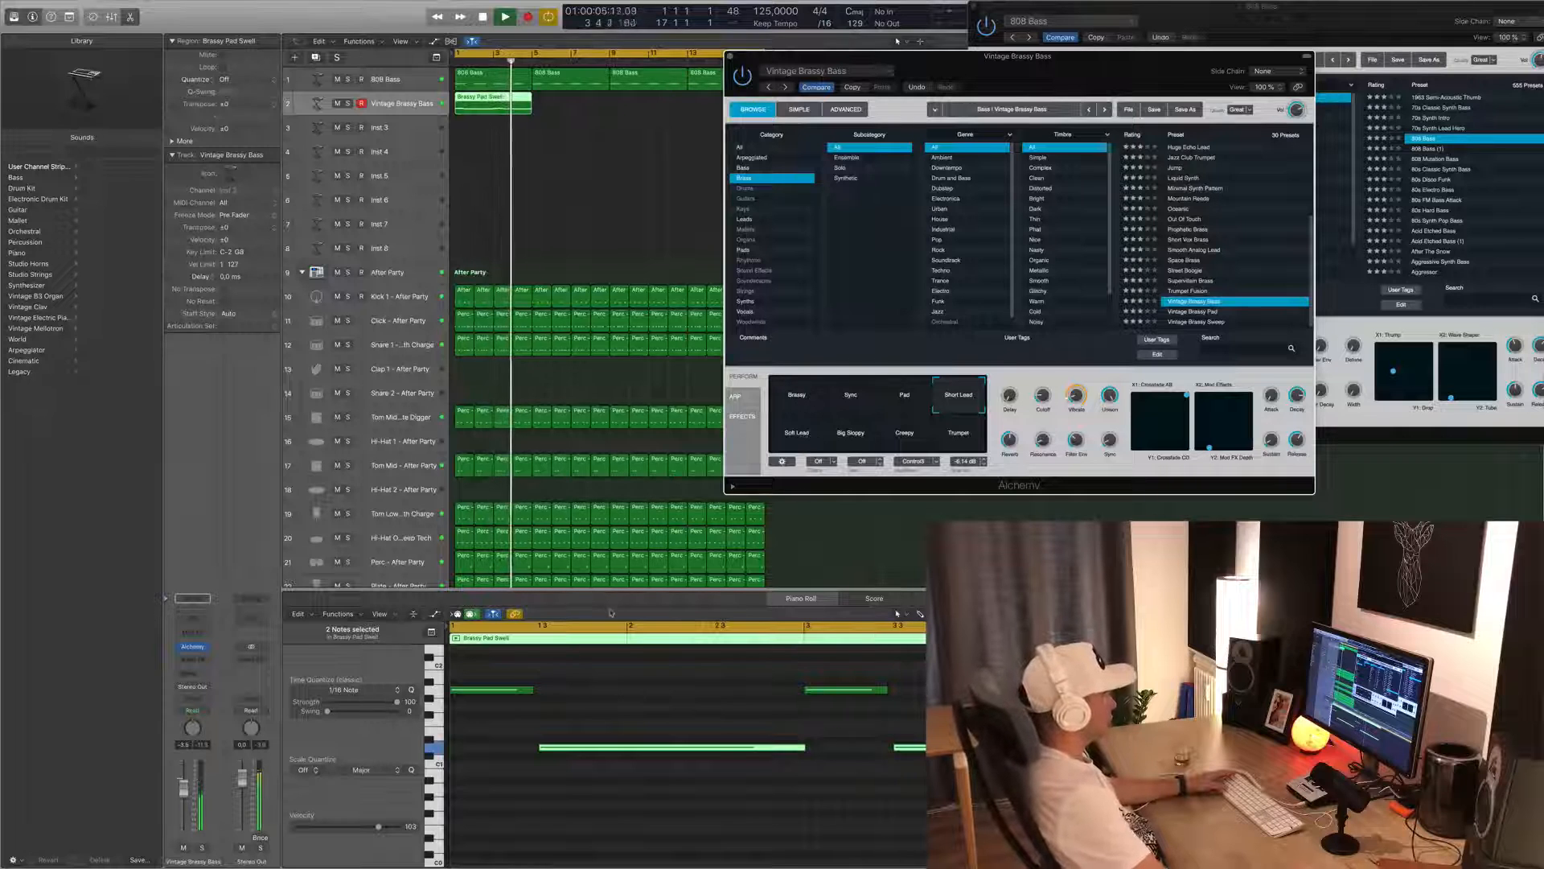
pyautogui.click(797, 435)
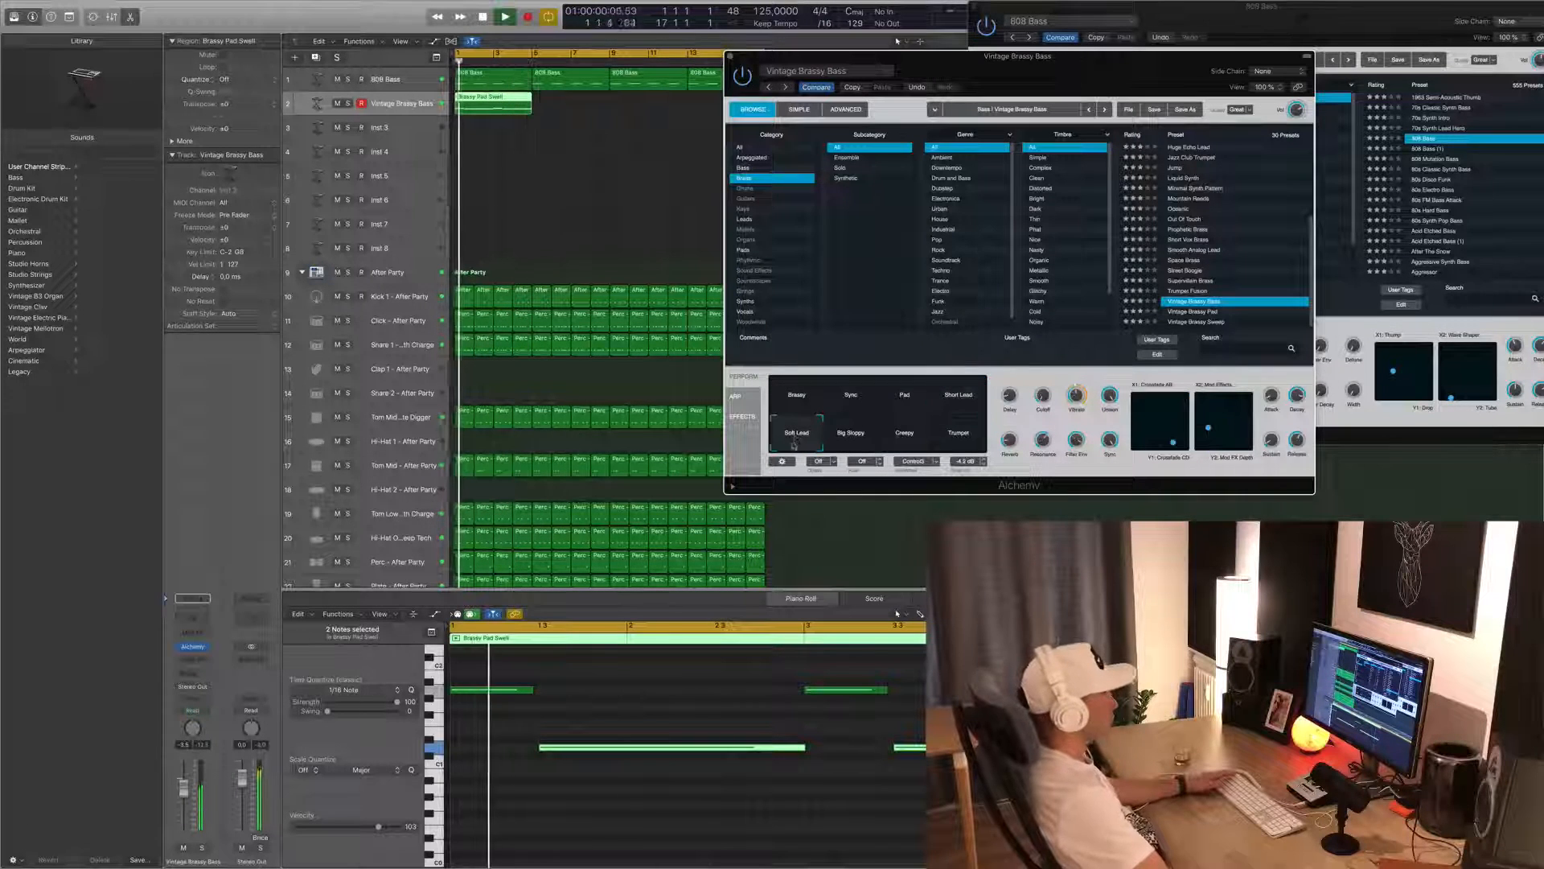
pyautogui.click(852, 435)
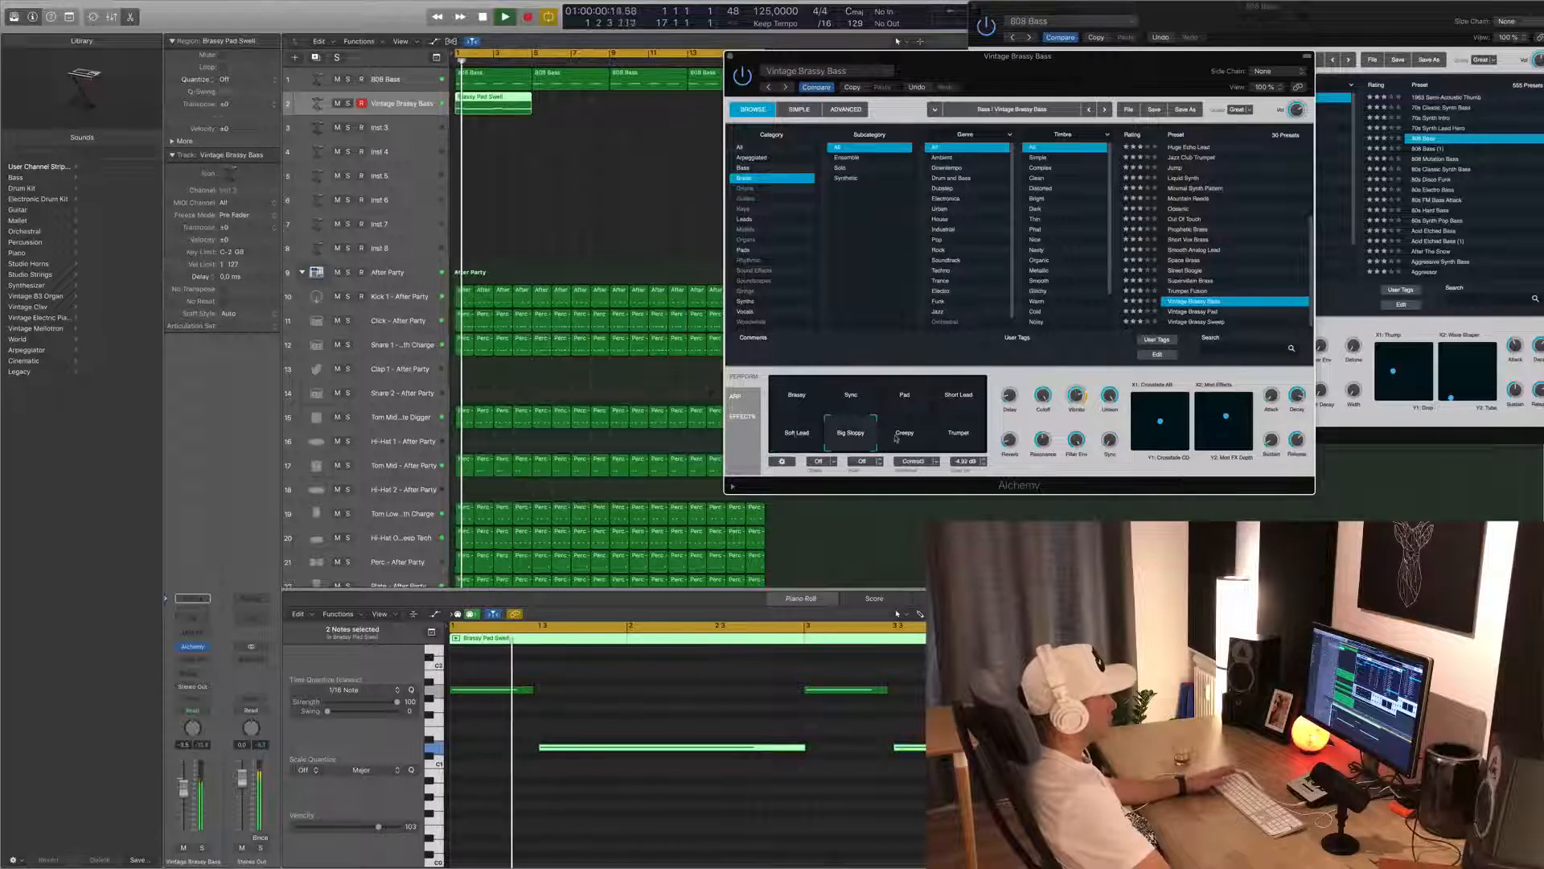
pyautogui.click(901, 434)
pyautogui.click(957, 434)
pyautogui.click(966, 398)
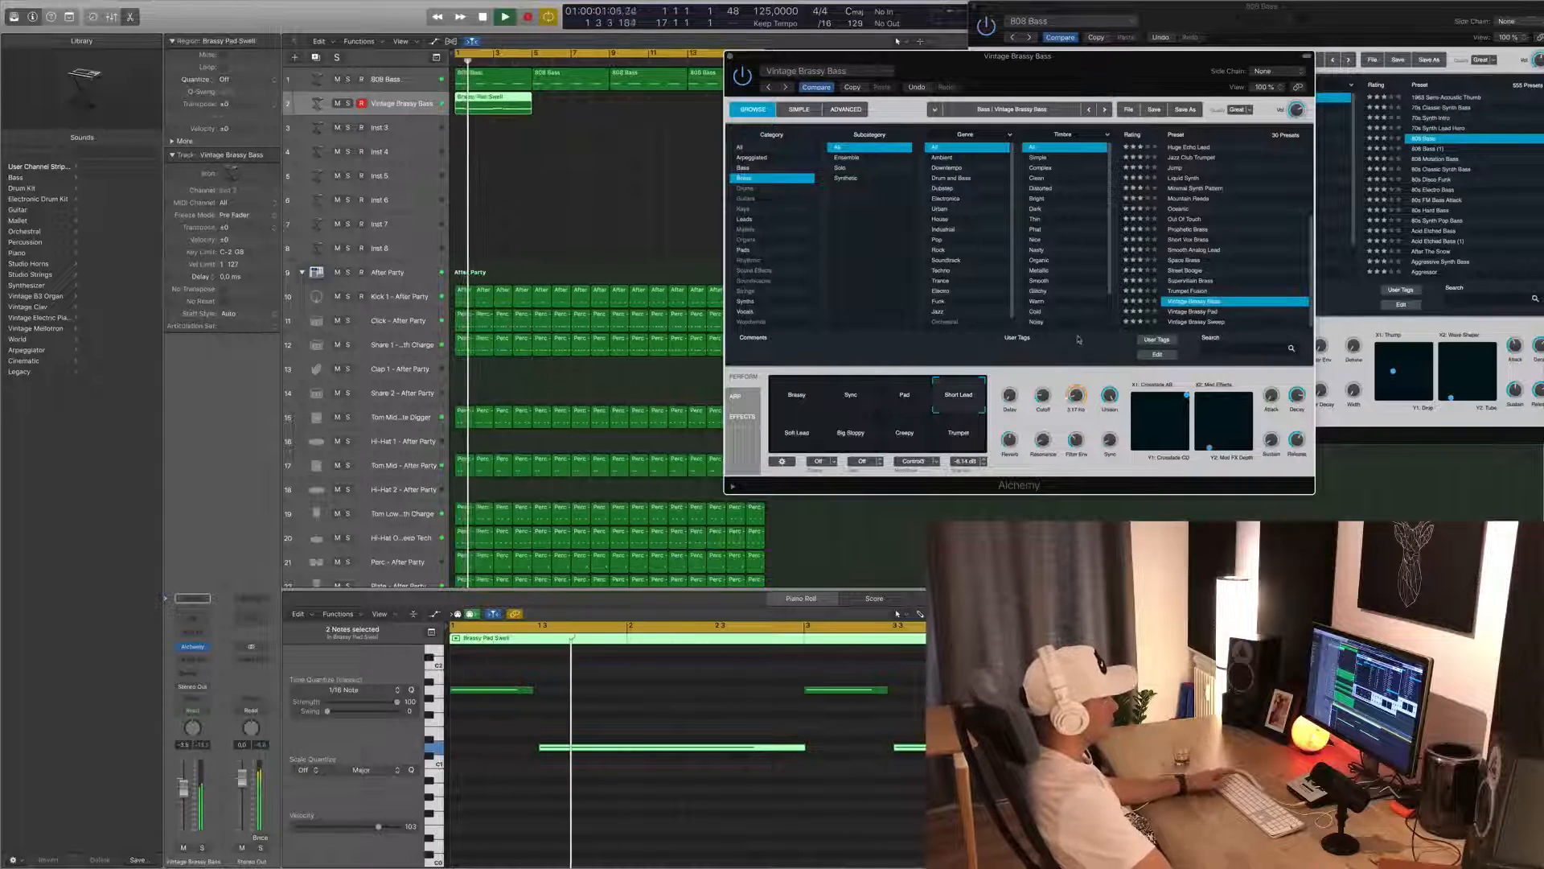
# - Close the brass synth's window and duplicate the brass region three times along its track to fill the loop up to bar 17
pyautogui.moveTo(1118, 61); pyautogui.dragTo(660, 107)
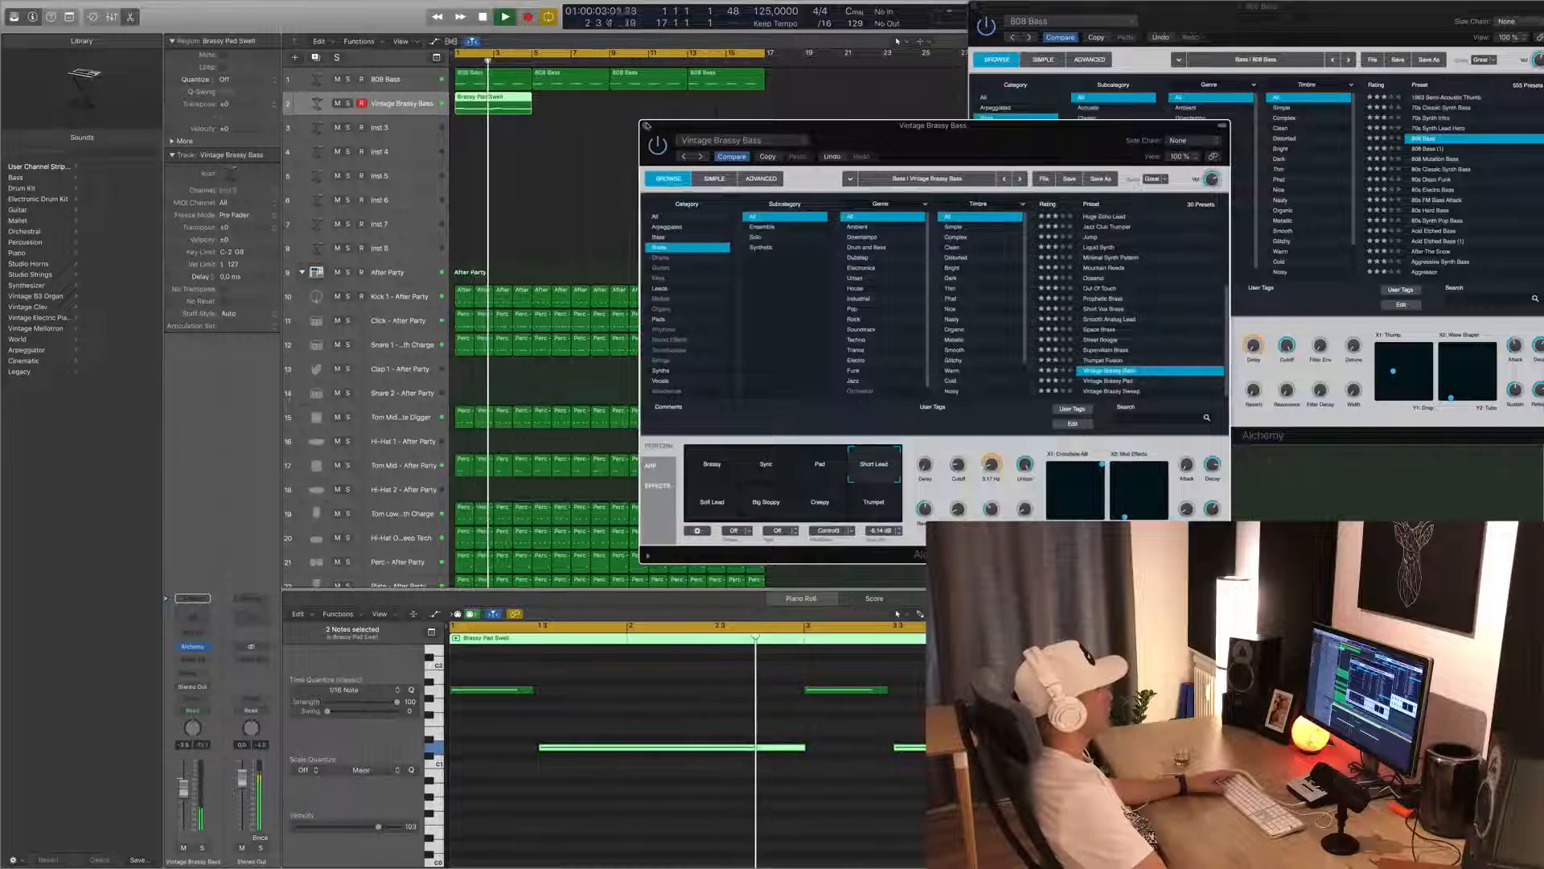
pyautogui.click(645, 125)
pyautogui.click(561, 111)
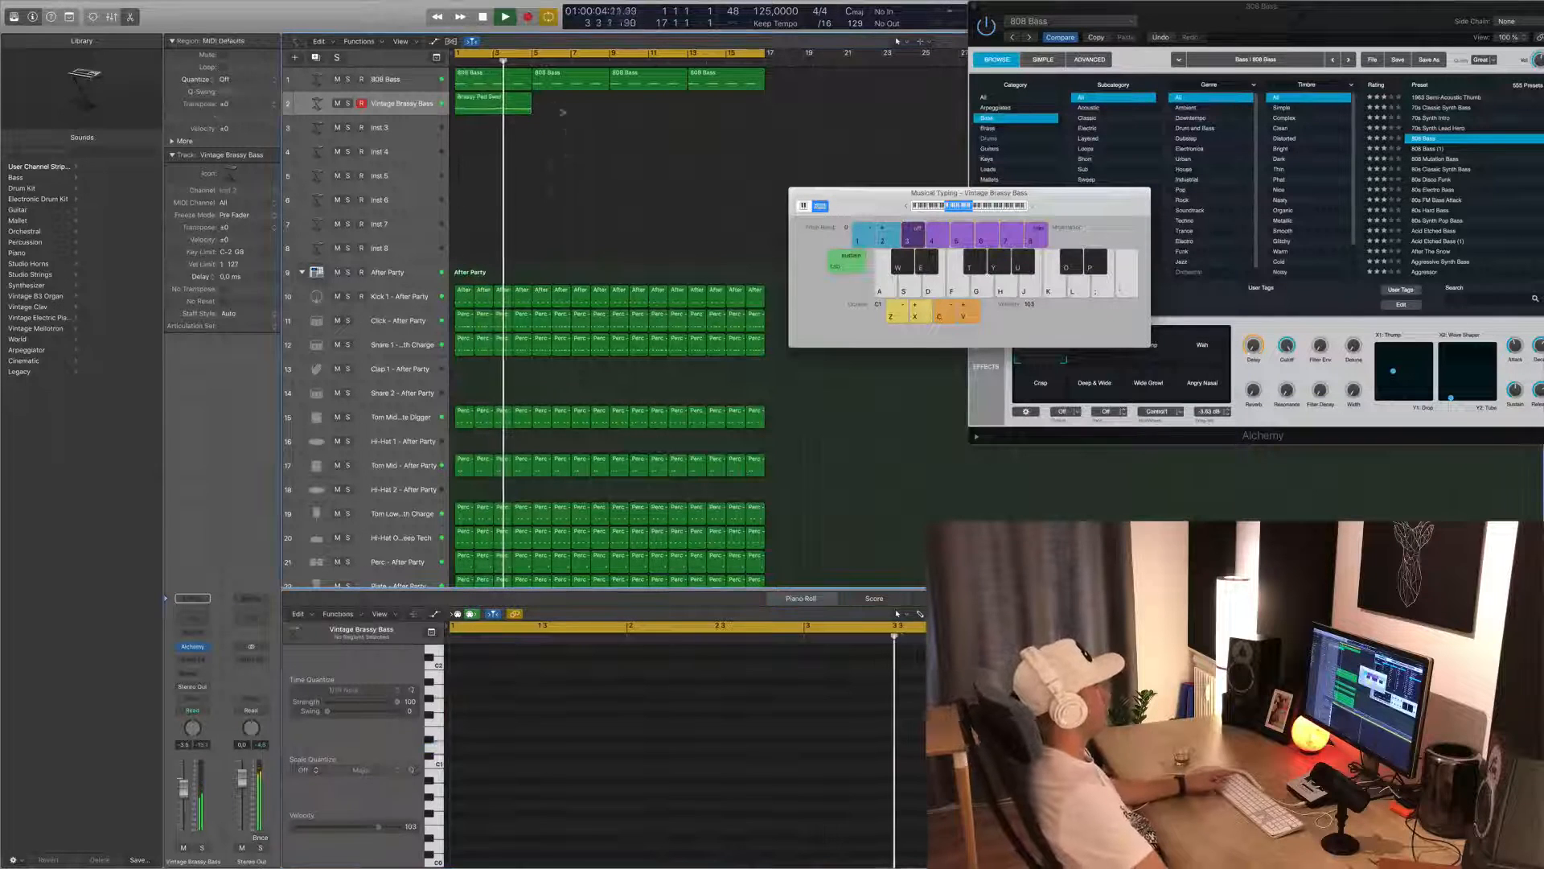
pyautogui.press('Return')
pyautogui.click(486, 100)
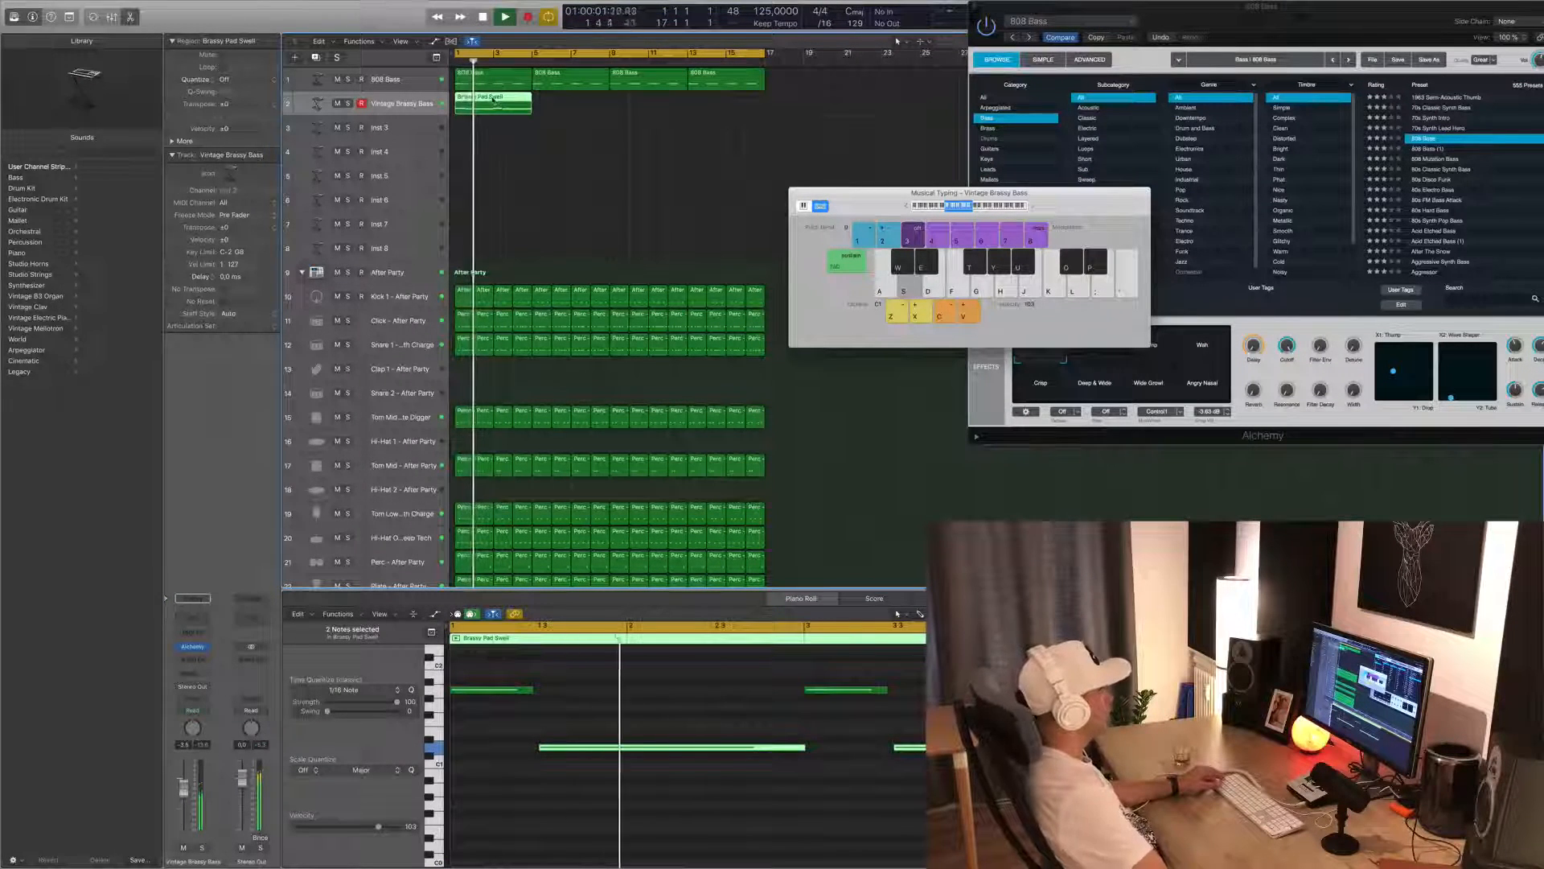
pyautogui.moveTo(486, 100); pyautogui.dragTo(677, 104)
pyautogui.keyDown('shift'); pyautogui.click(523, 103); pyautogui.keyUp('shift')
pyautogui.moveTo(885, 193); pyautogui.dragTo(1279, 352)
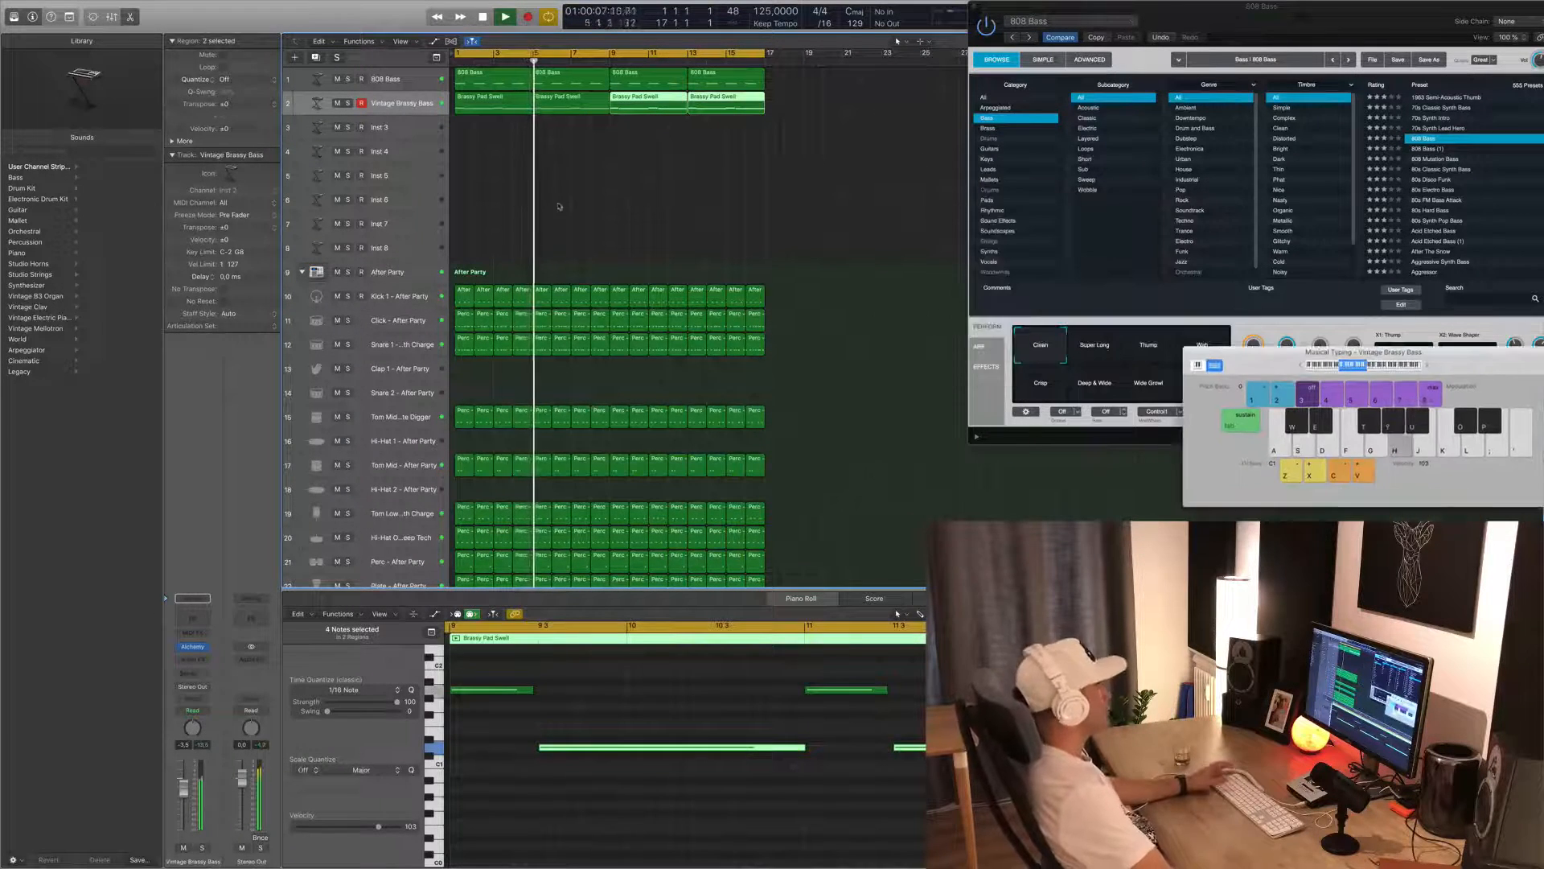
# - Mute the Snare 1, three Tom and Perc tracks of the After Party kit during playback, keeping the Click track audible
pyautogui.click(559, 206)
pyautogui.scroll(-4, 560, 206)
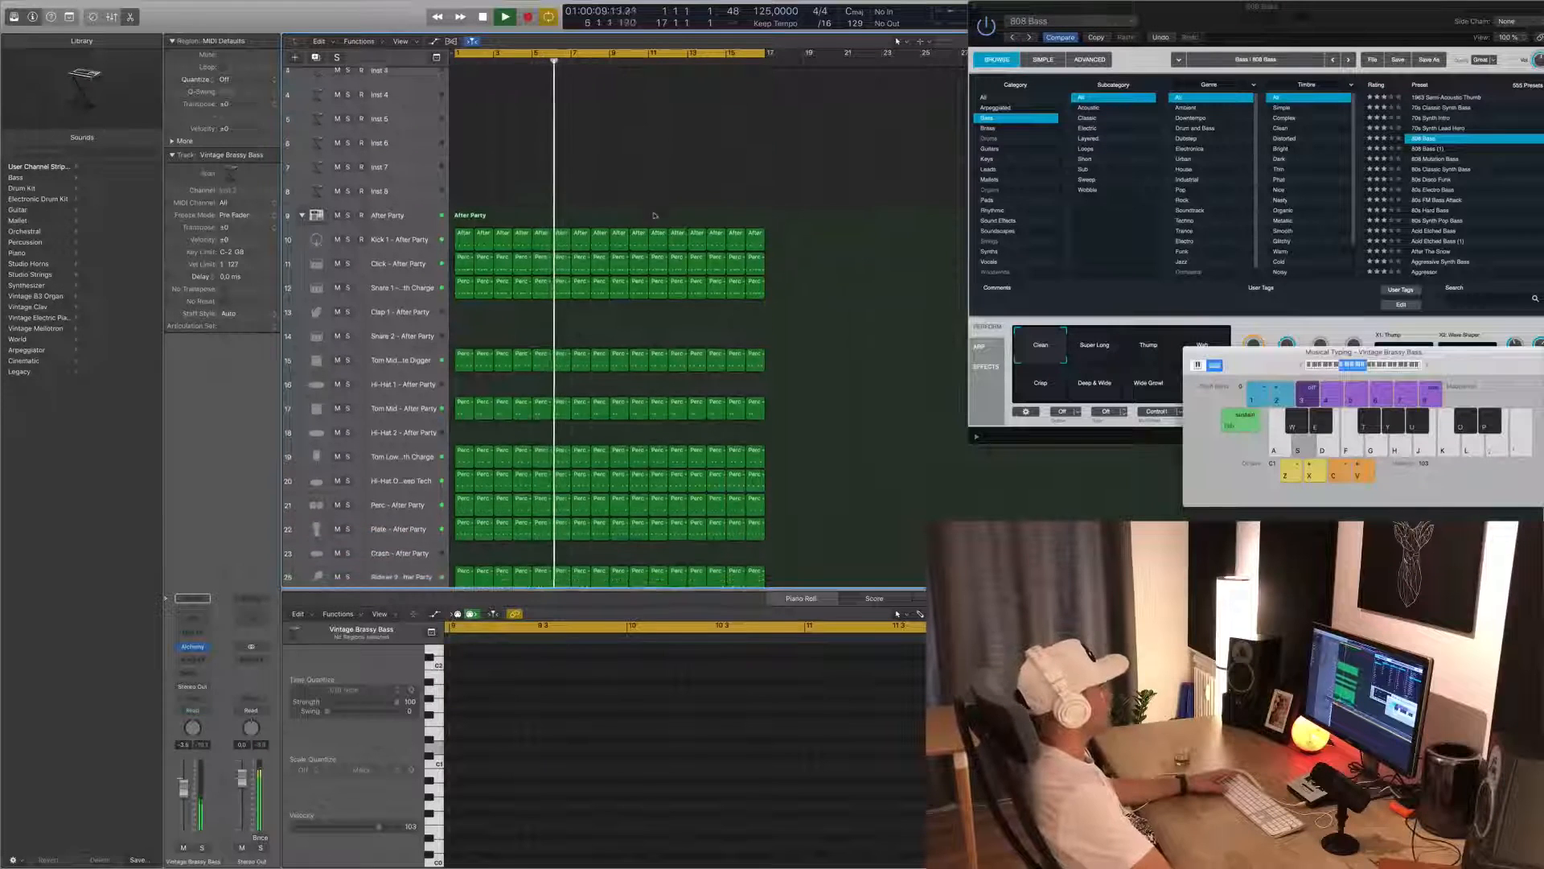
pyautogui.scroll(4, 559, 419)
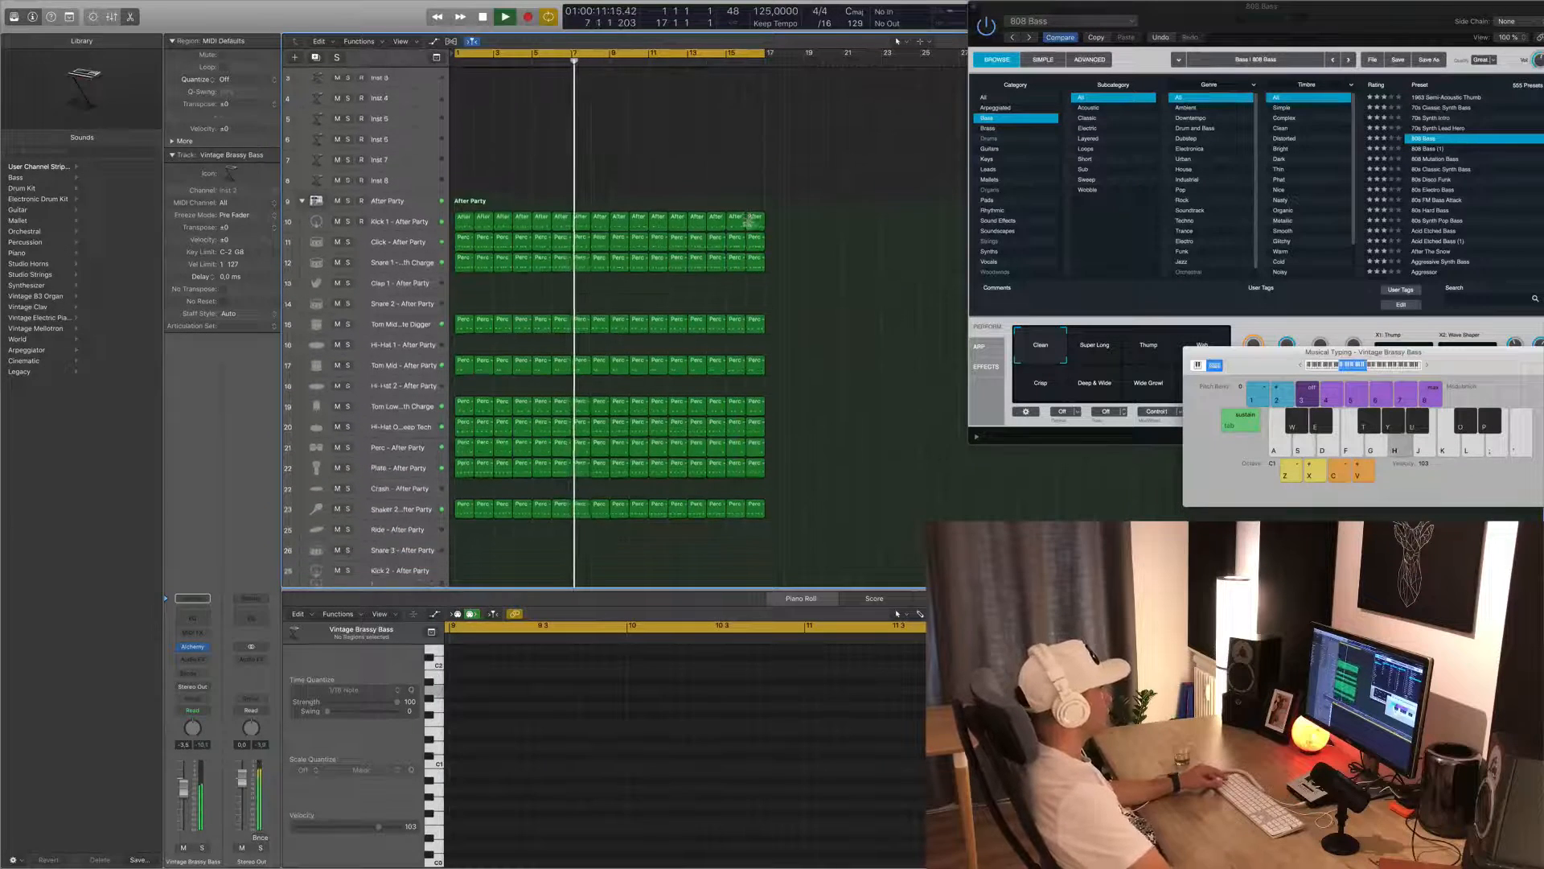
pyautogui.press('h')
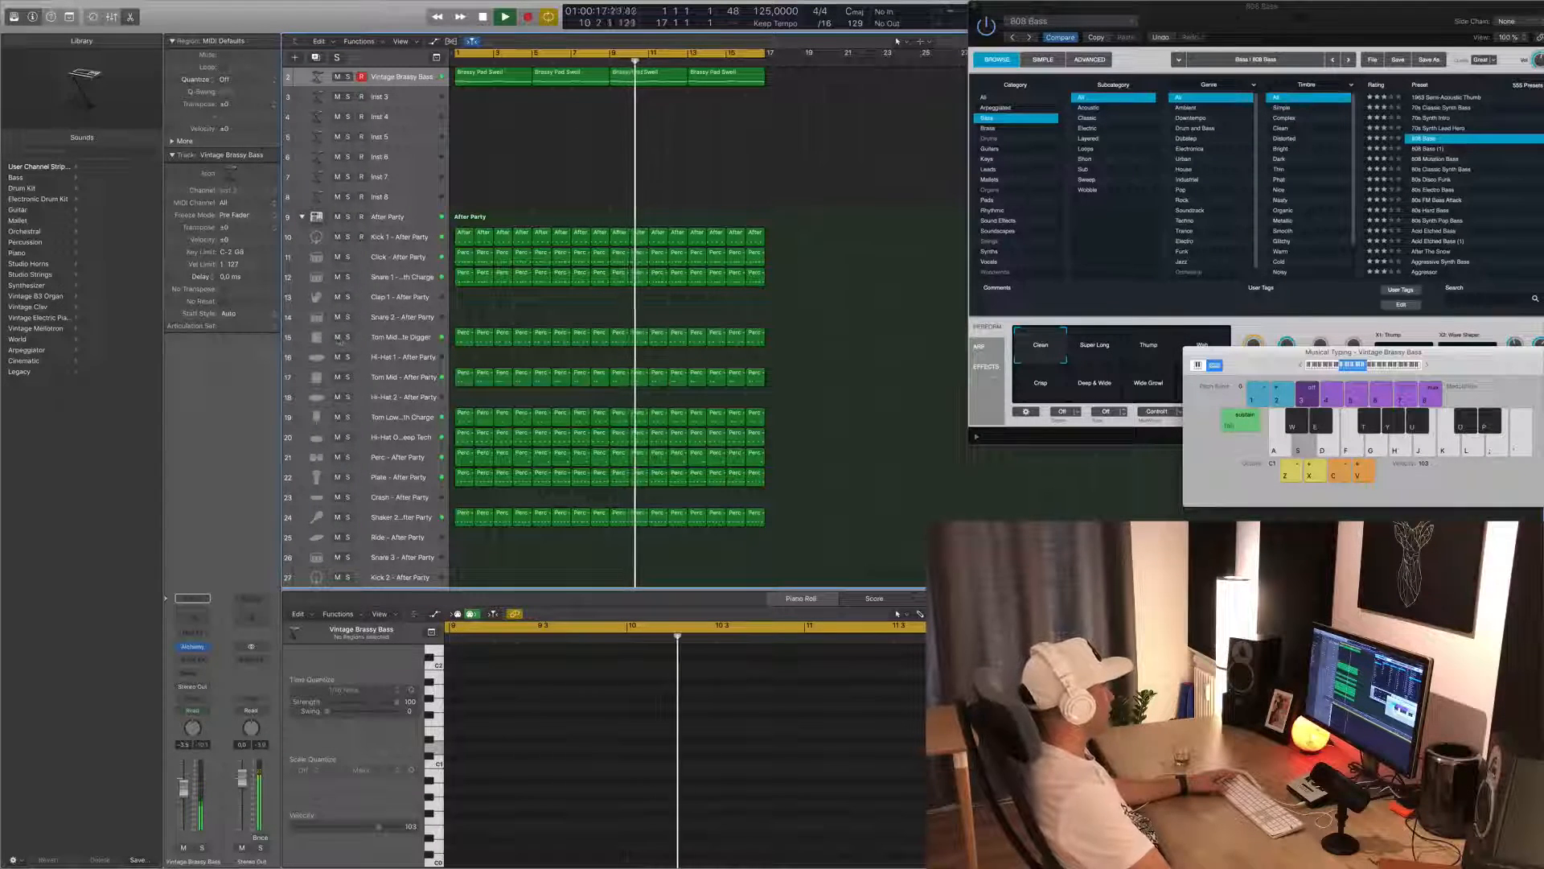
pyautogui.click(337, 276)
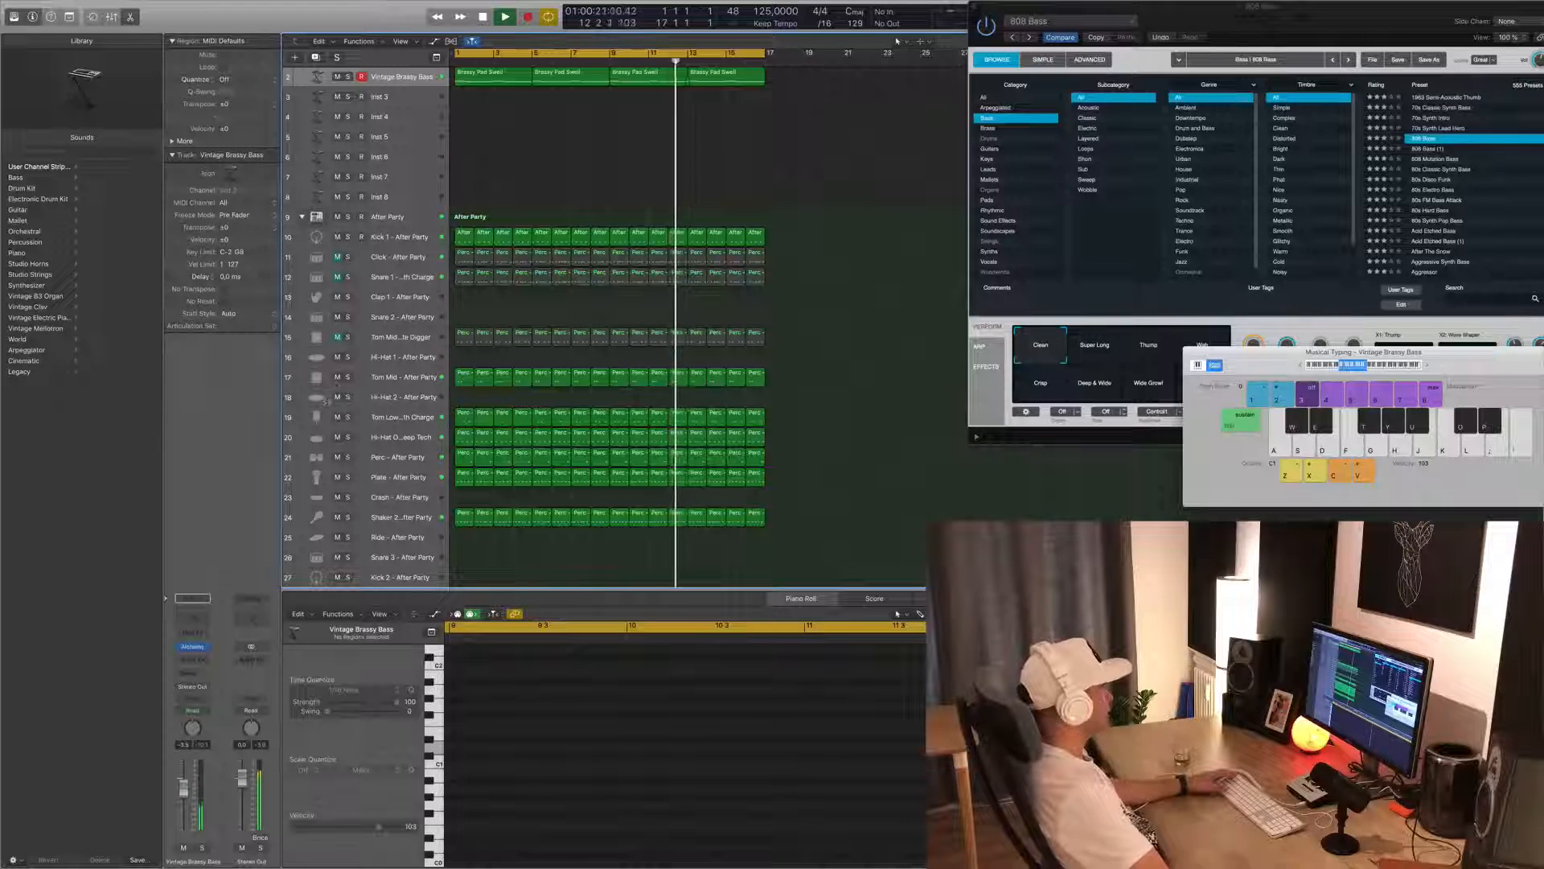
pyautogui.click(338, 377)
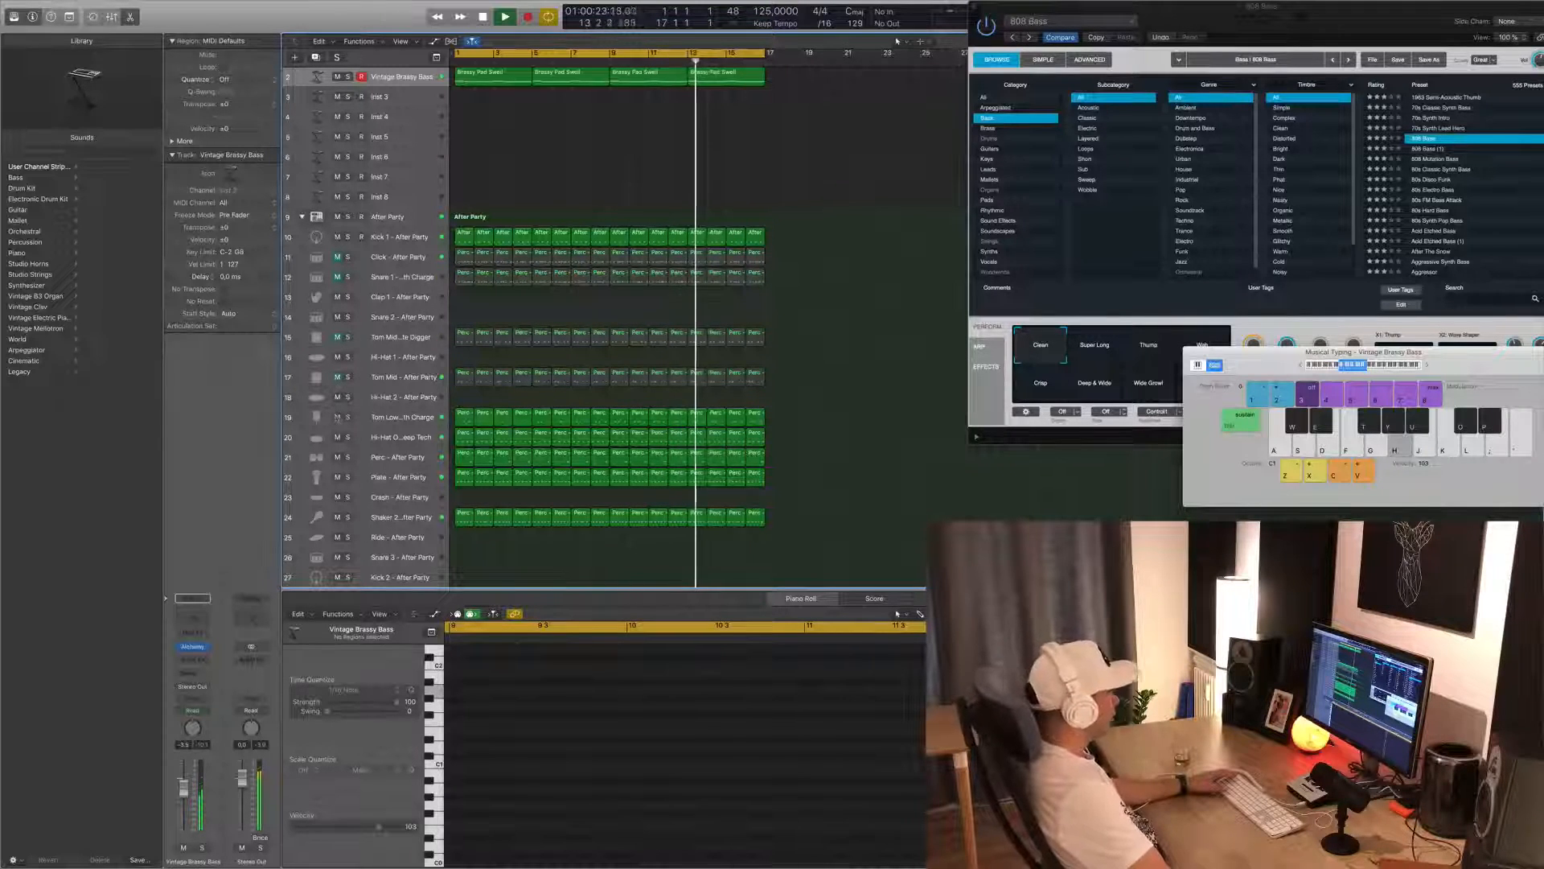
pyautogui.click(337, 416)
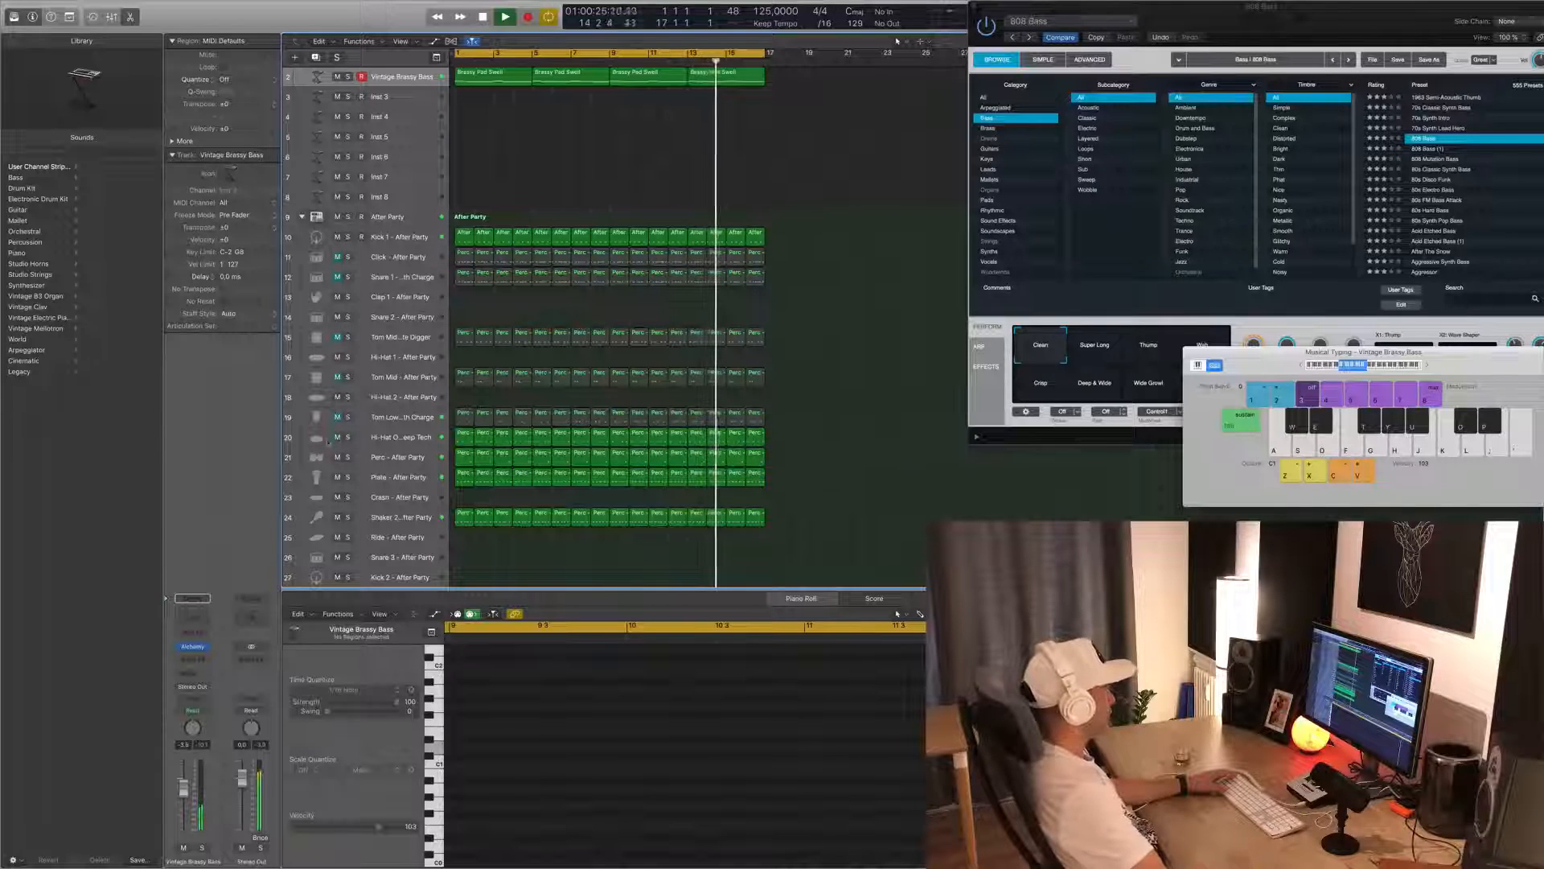
pyautogui.click(337, 457)
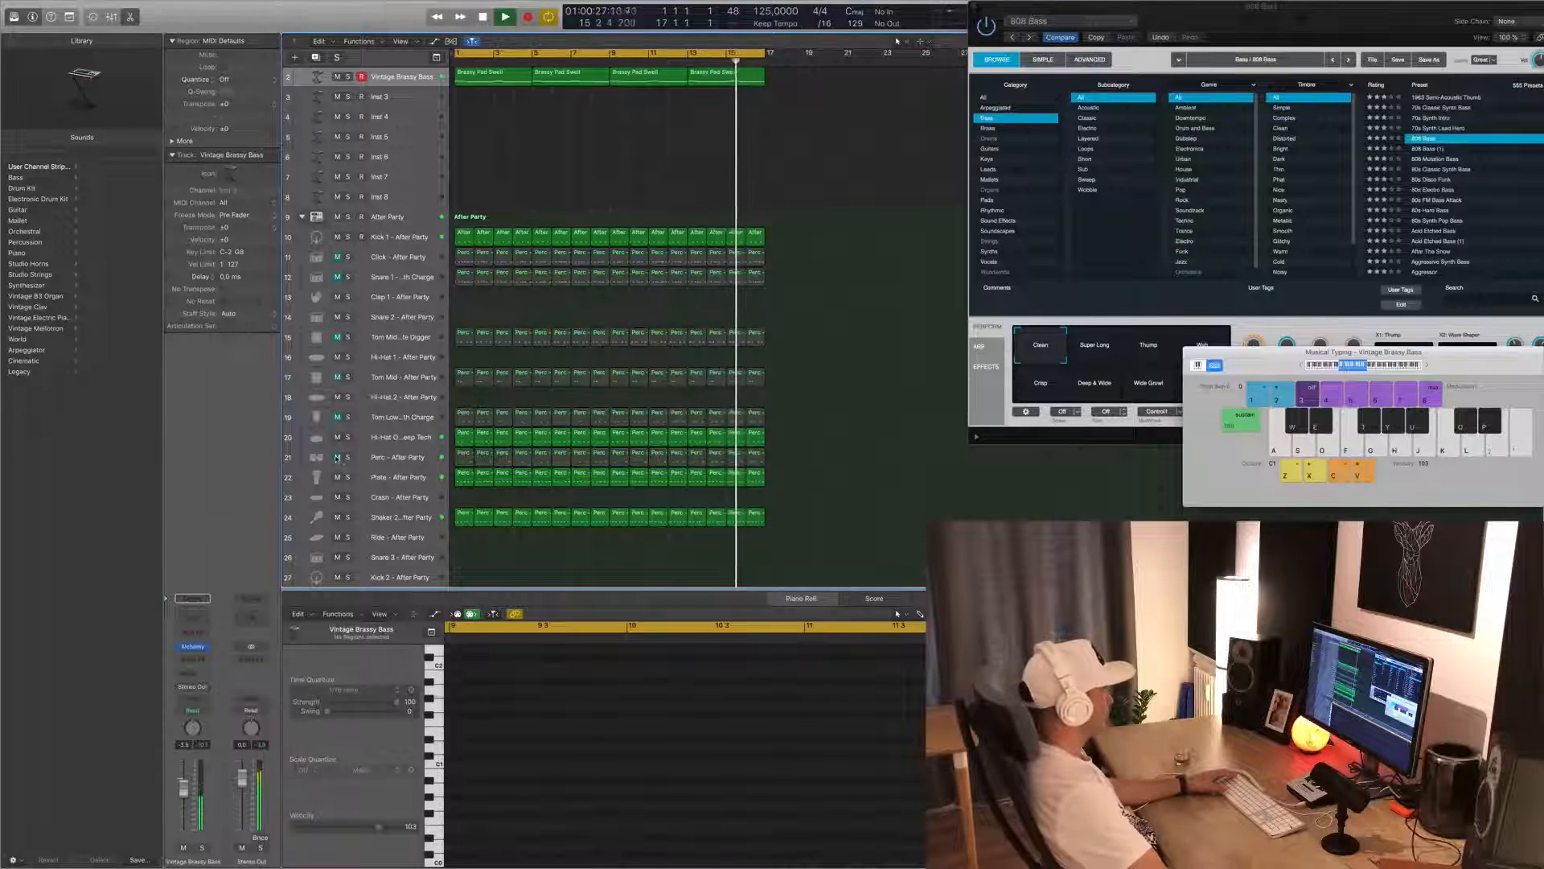
pyautogui.click(337, 517)
pyautogui.scroll(1, 378, 515)
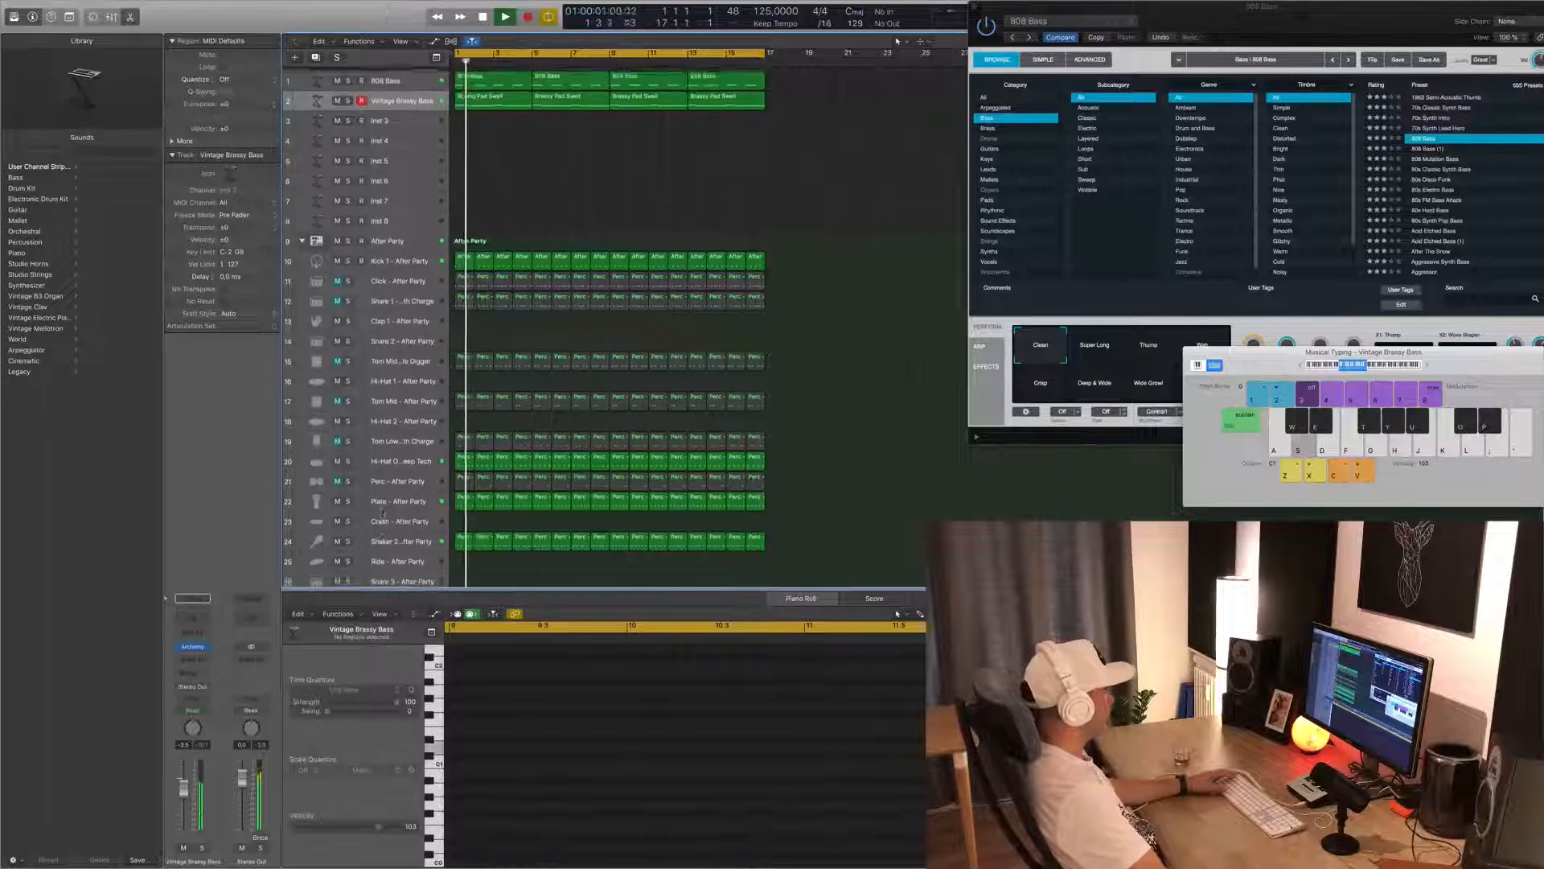
pyautogui.click(337, 277)
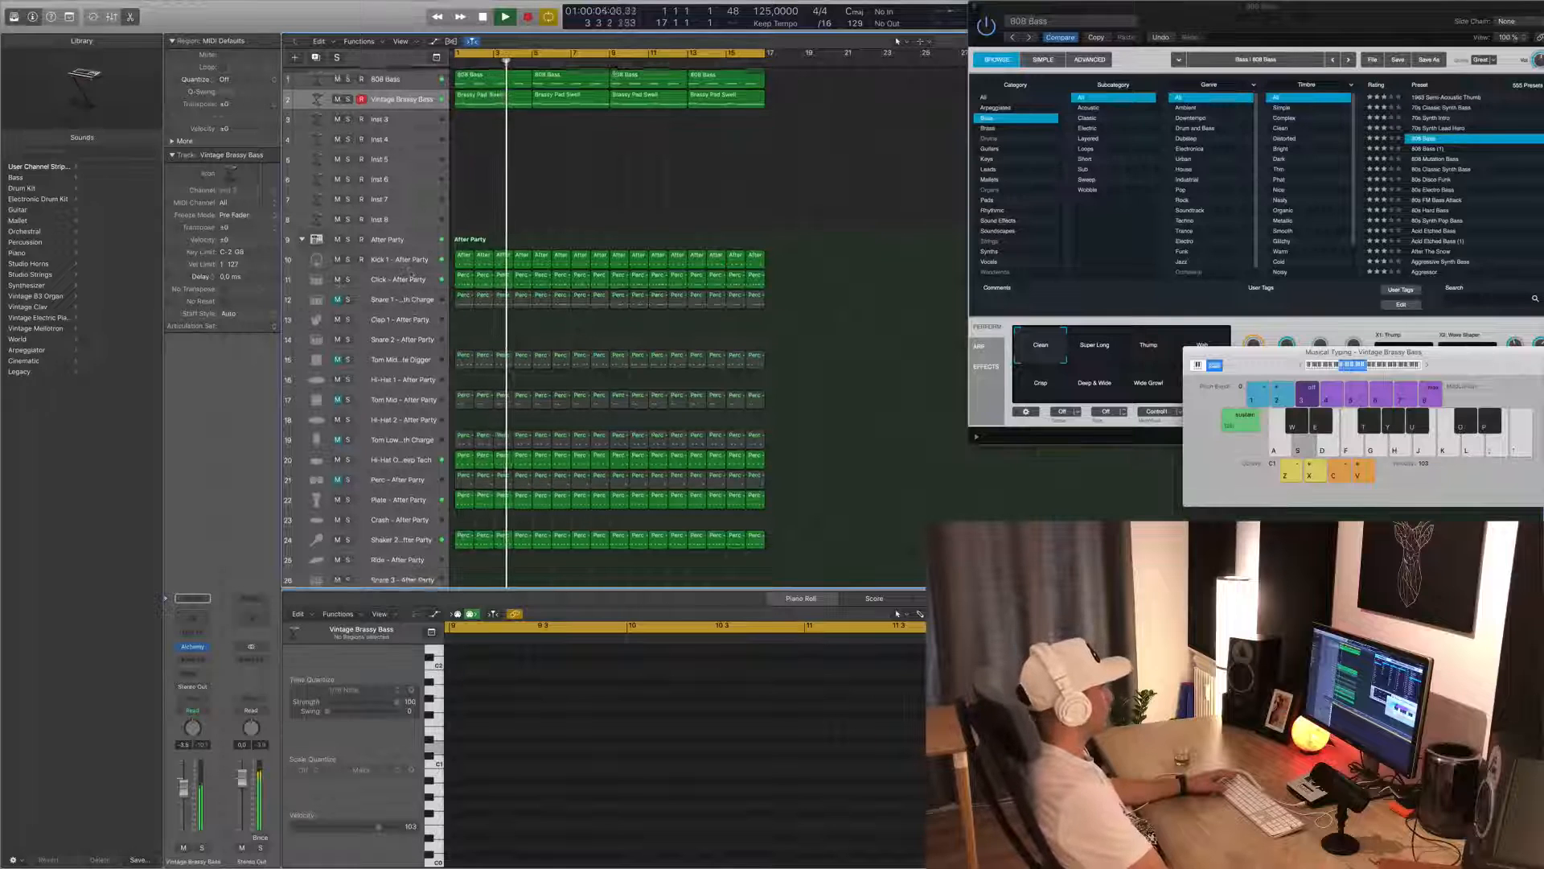
# - Open Alchemy on the Inst 3 track and narrow its presets to the Mallets category while the loop plays
pyautogui.press('Down')
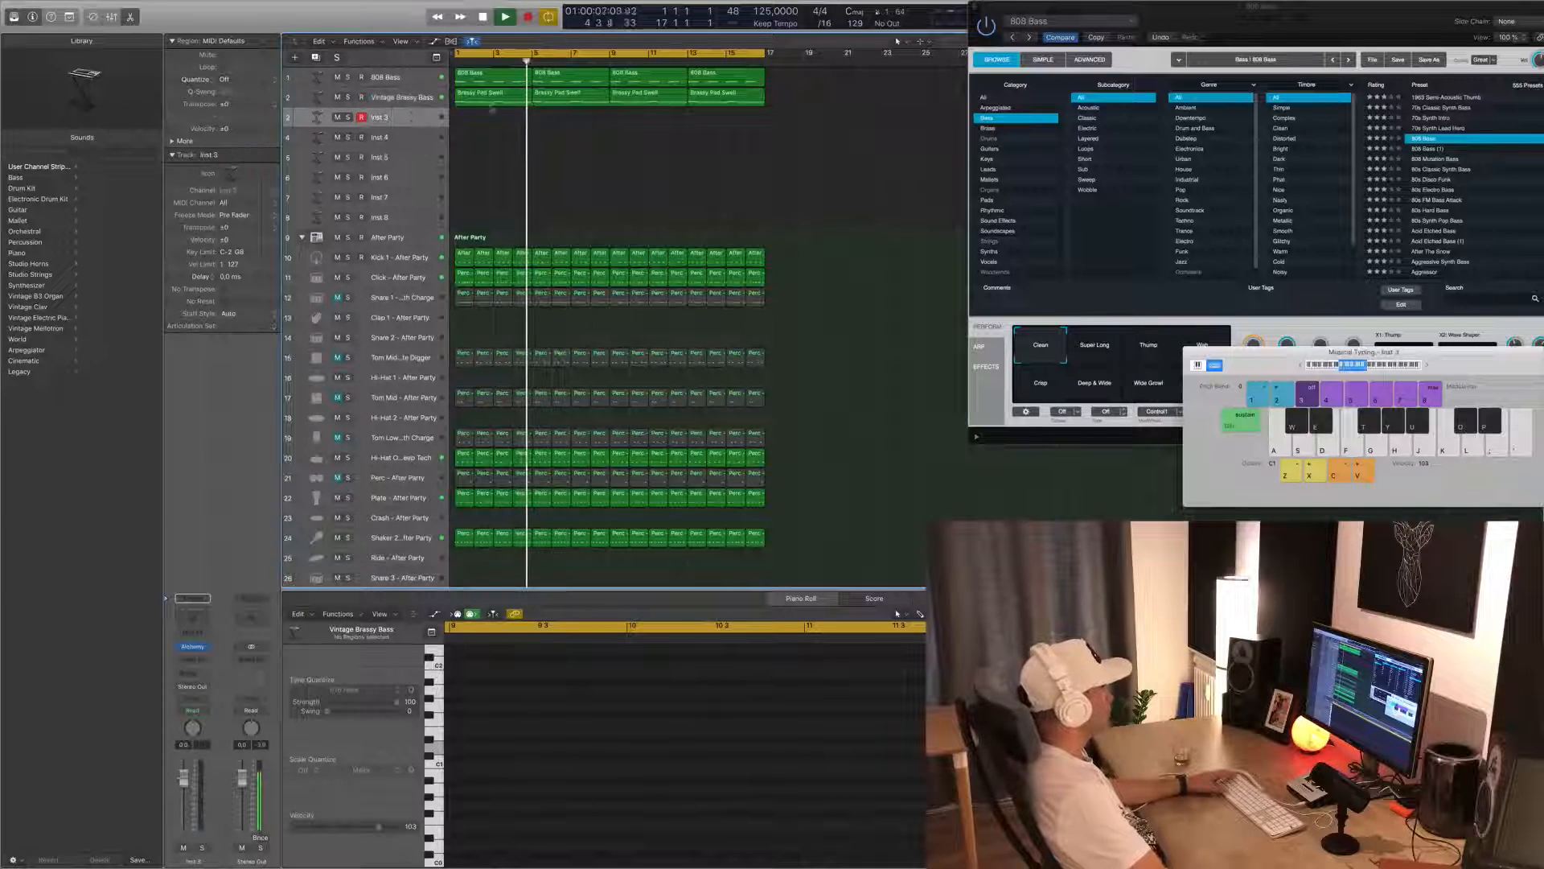
pyautogui.press('space')
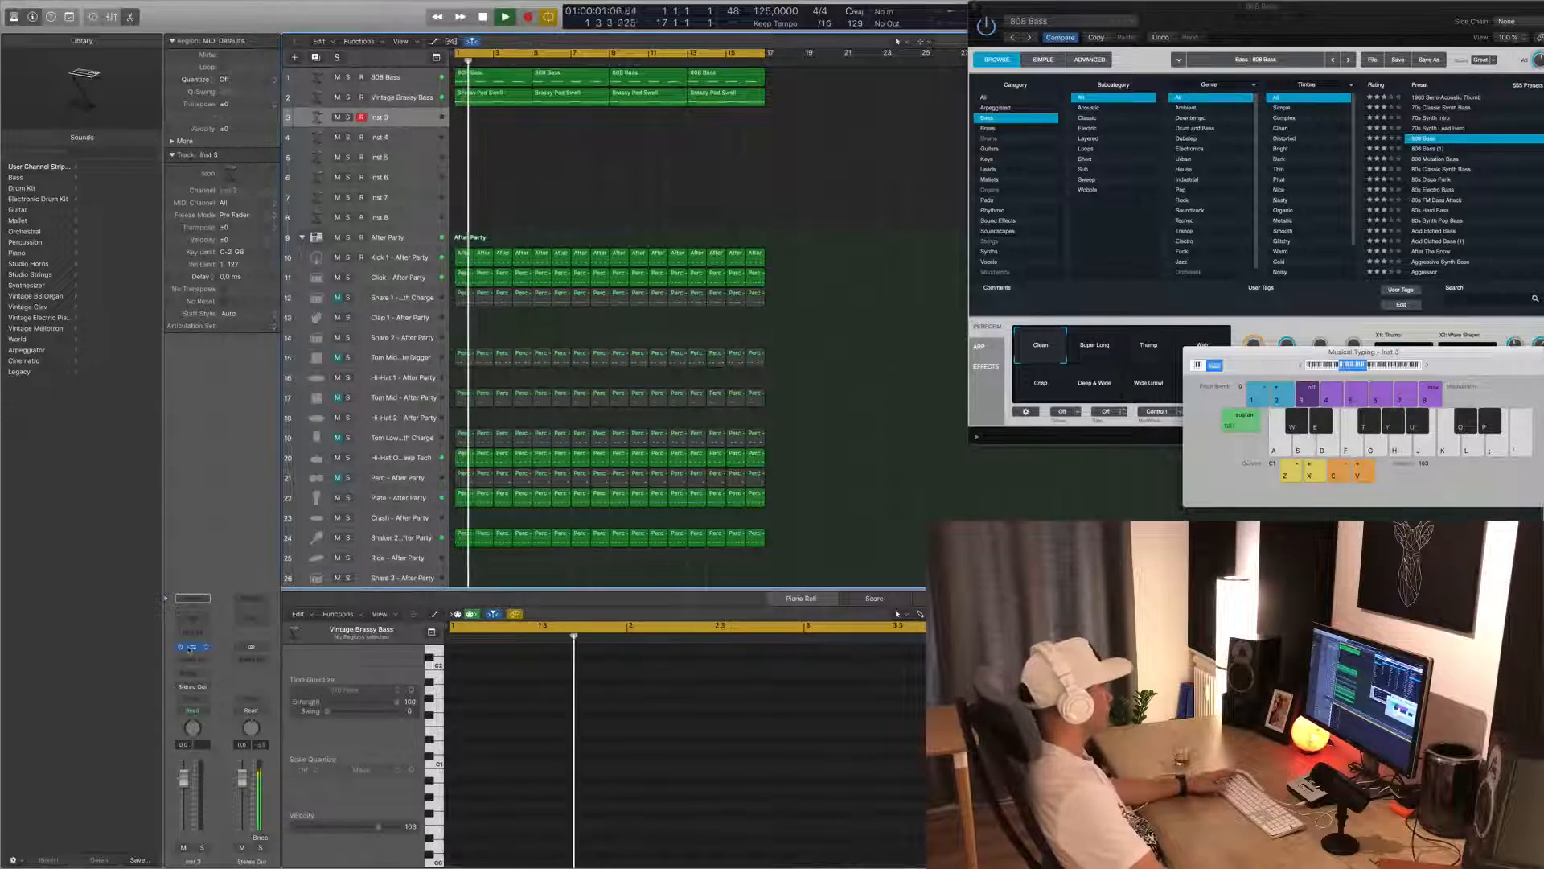
pyautogui.click(194, 649)
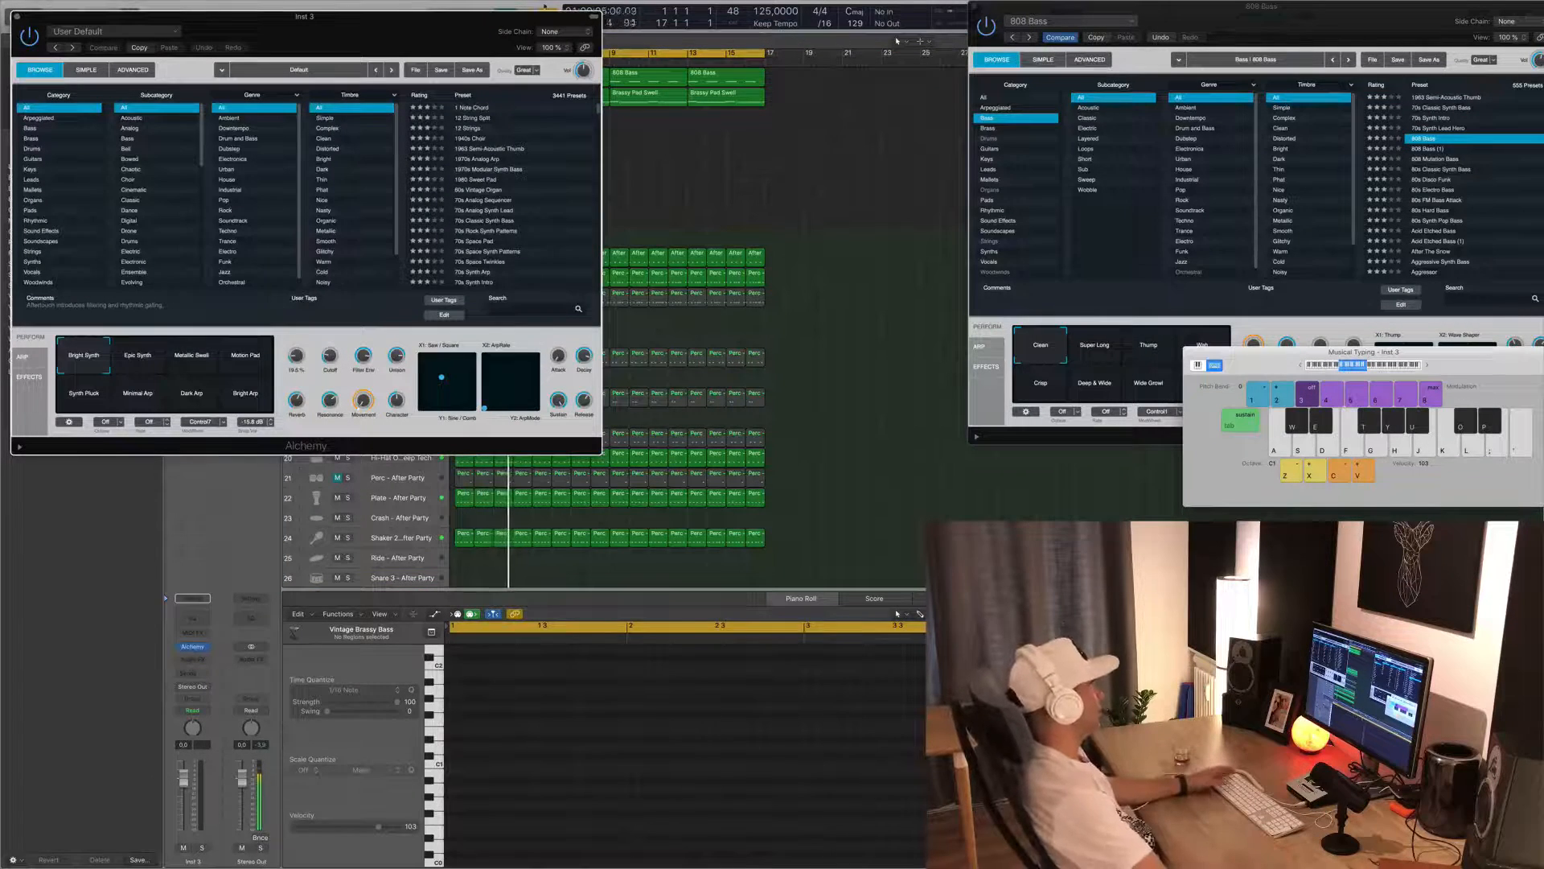
pyautogui.moveTo(438, 35); pyautogui.dragTo(911, 235)
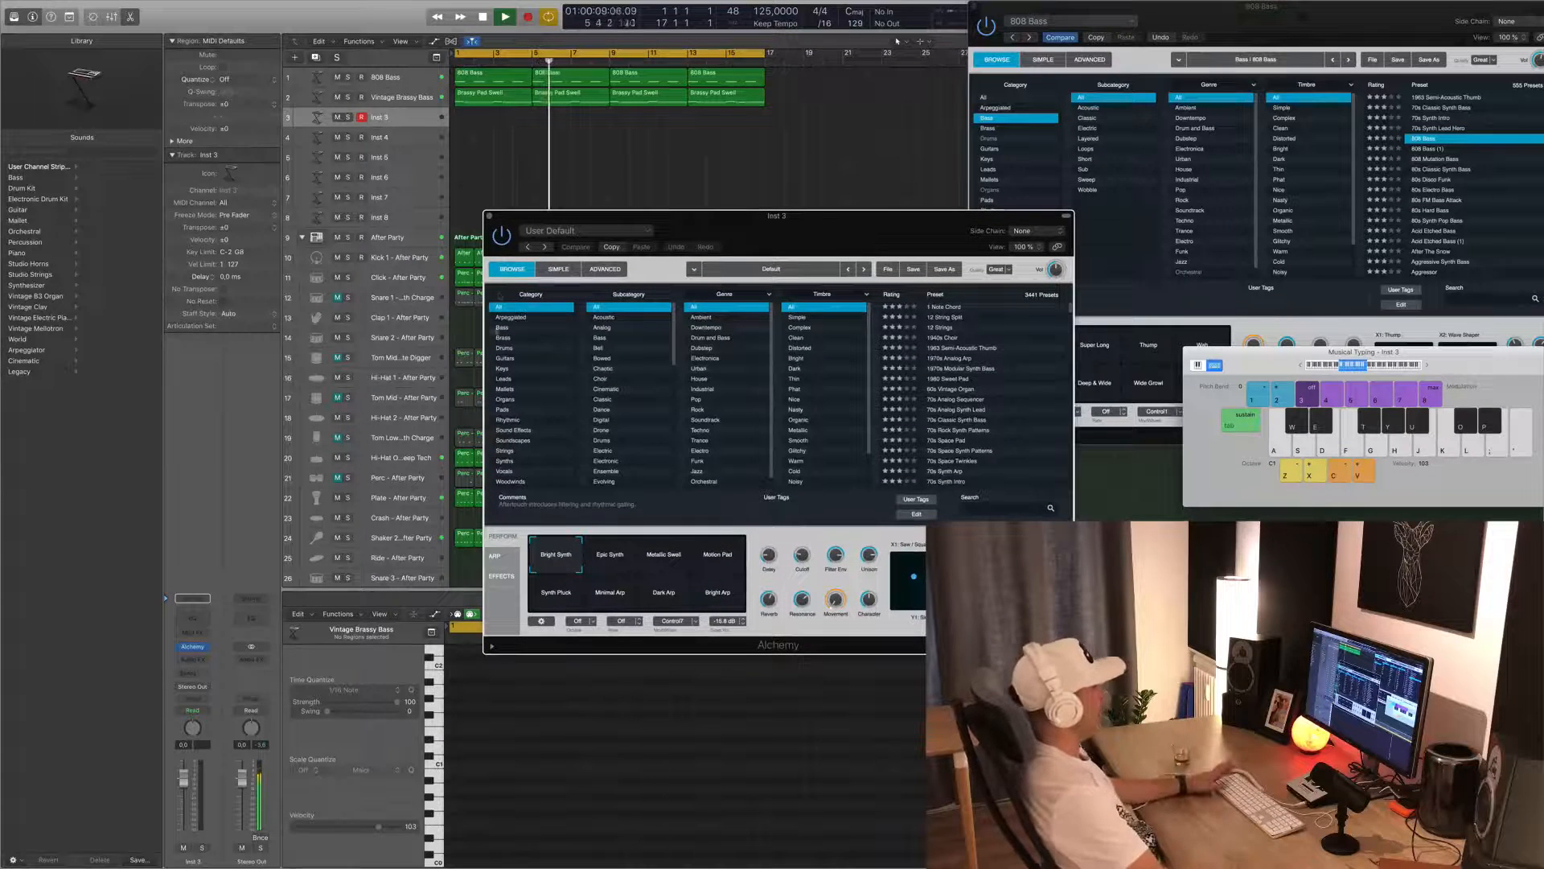
pyautogui.click(507, 390)
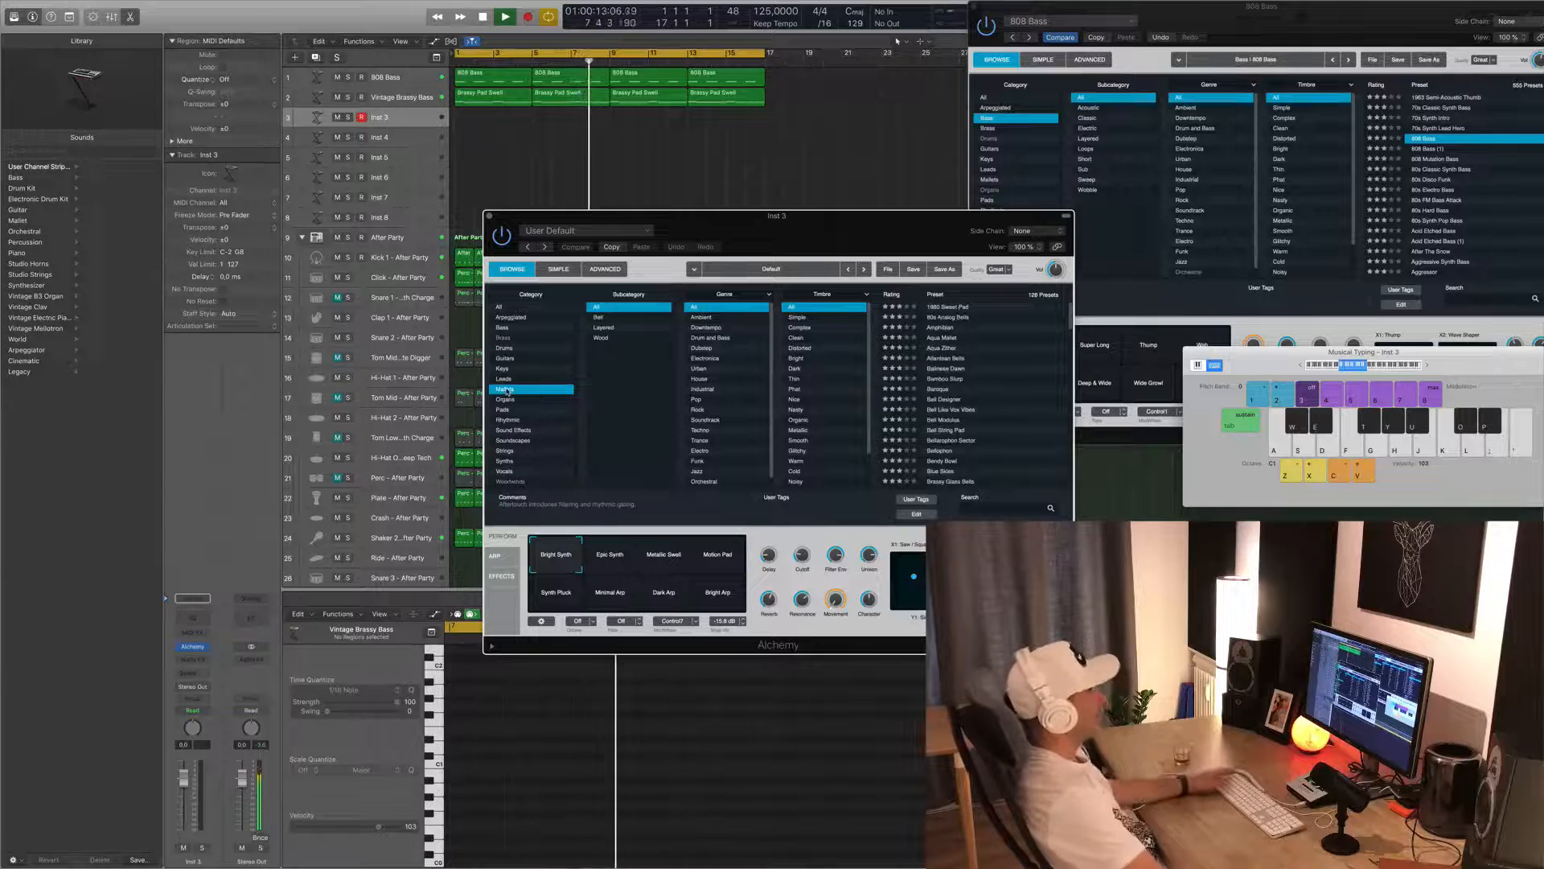
pyautogui.press('space')
# - Load the Bamboo Slurp preset and audition it over the loop with a few notes, including an octave higher
pyautogui.click(958, 379)
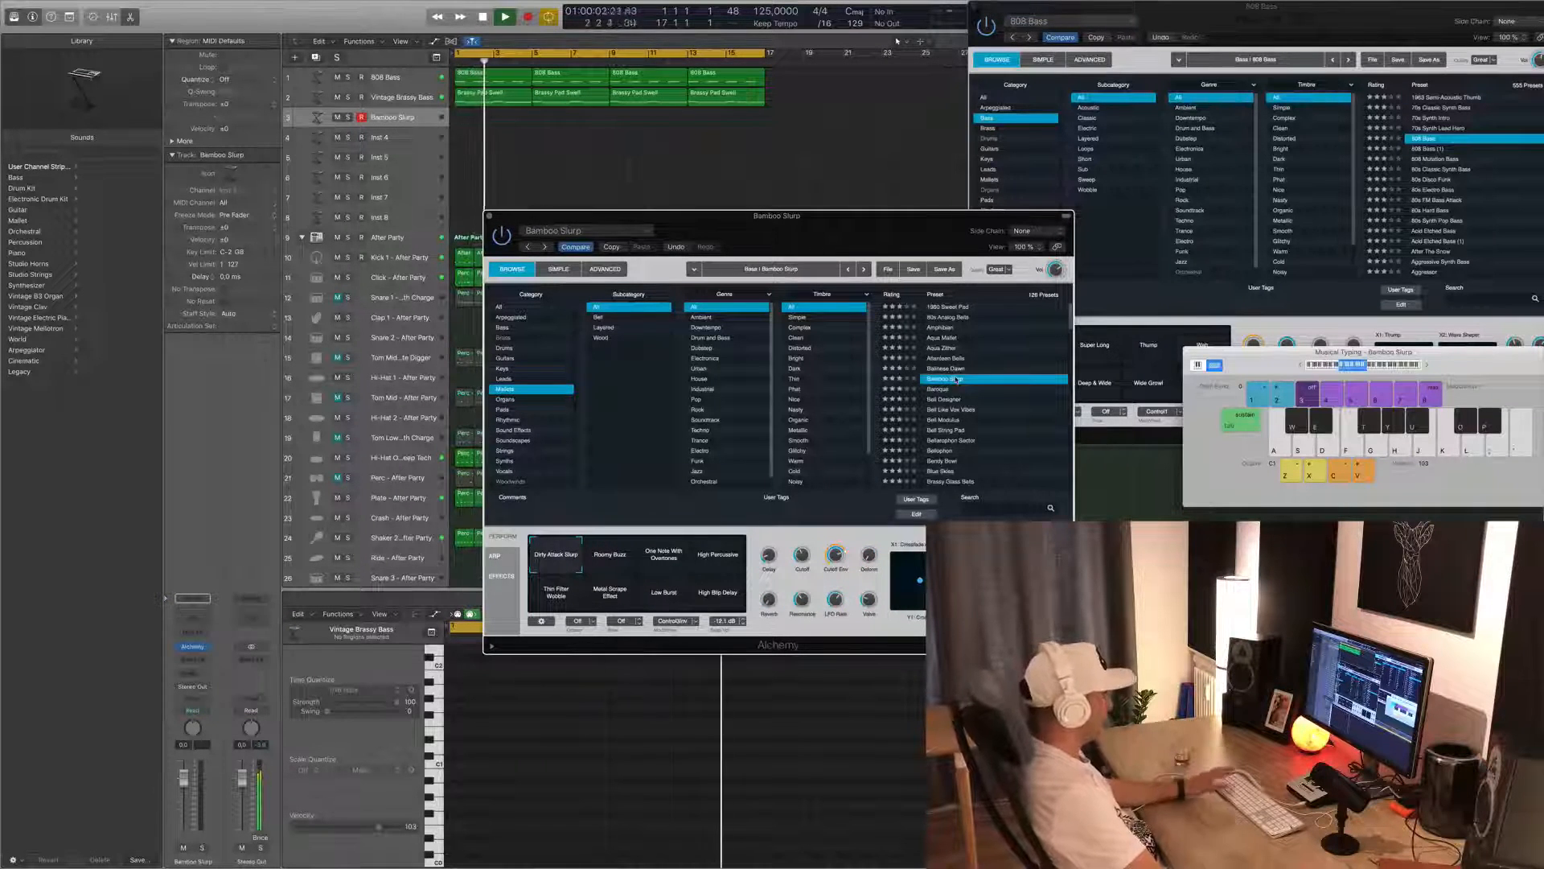
pyautogui.moveTo(1456, 357); pyautogui.dragTo(1086, 380)
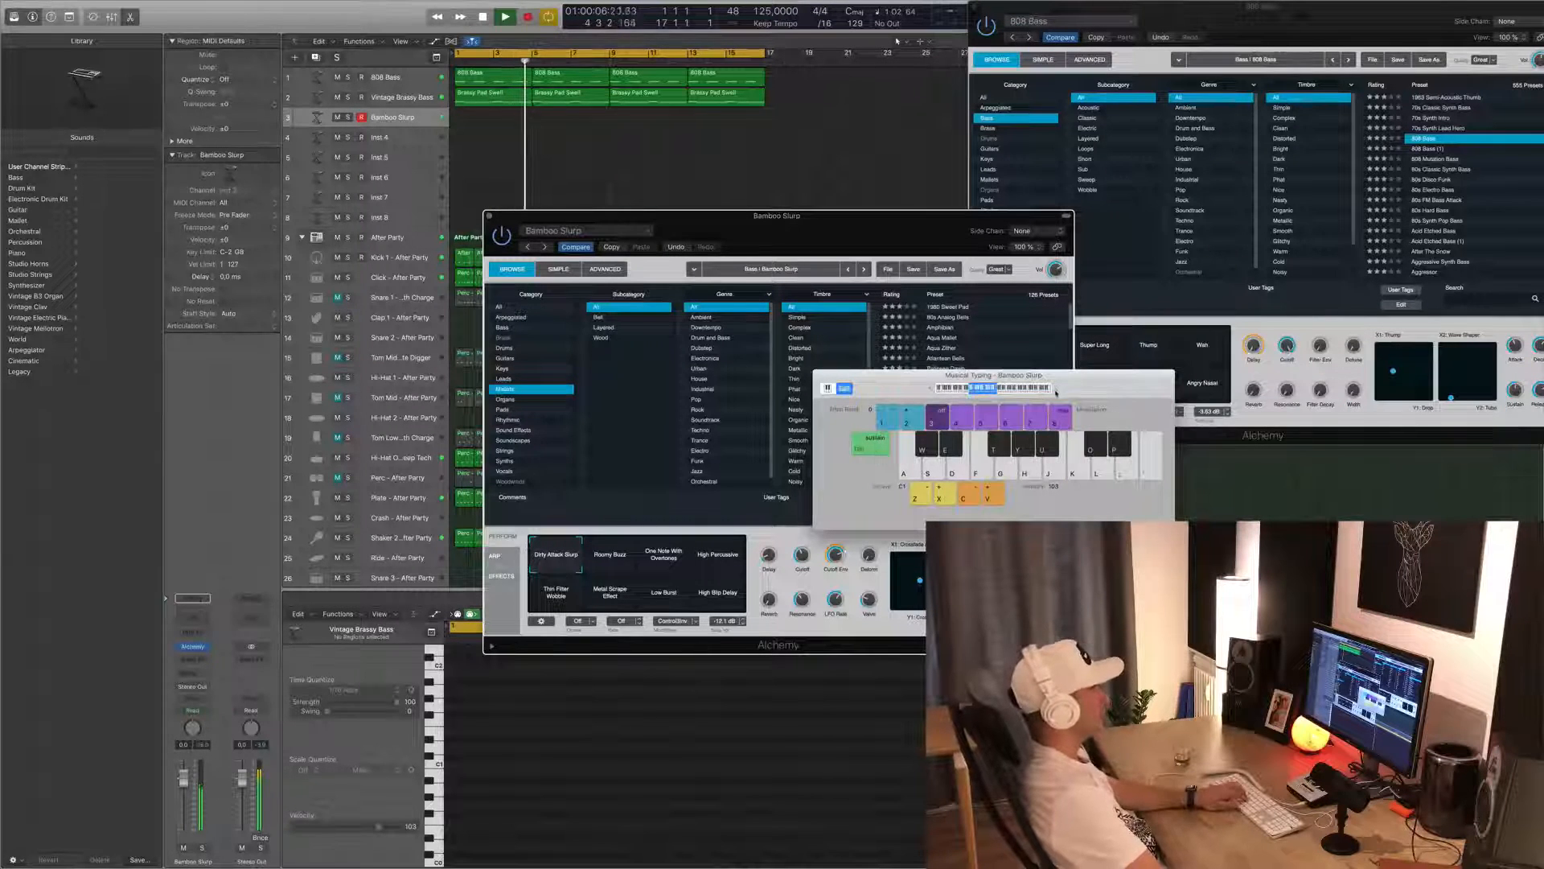
pyautogui.press('k')
pyautogui.press('g')
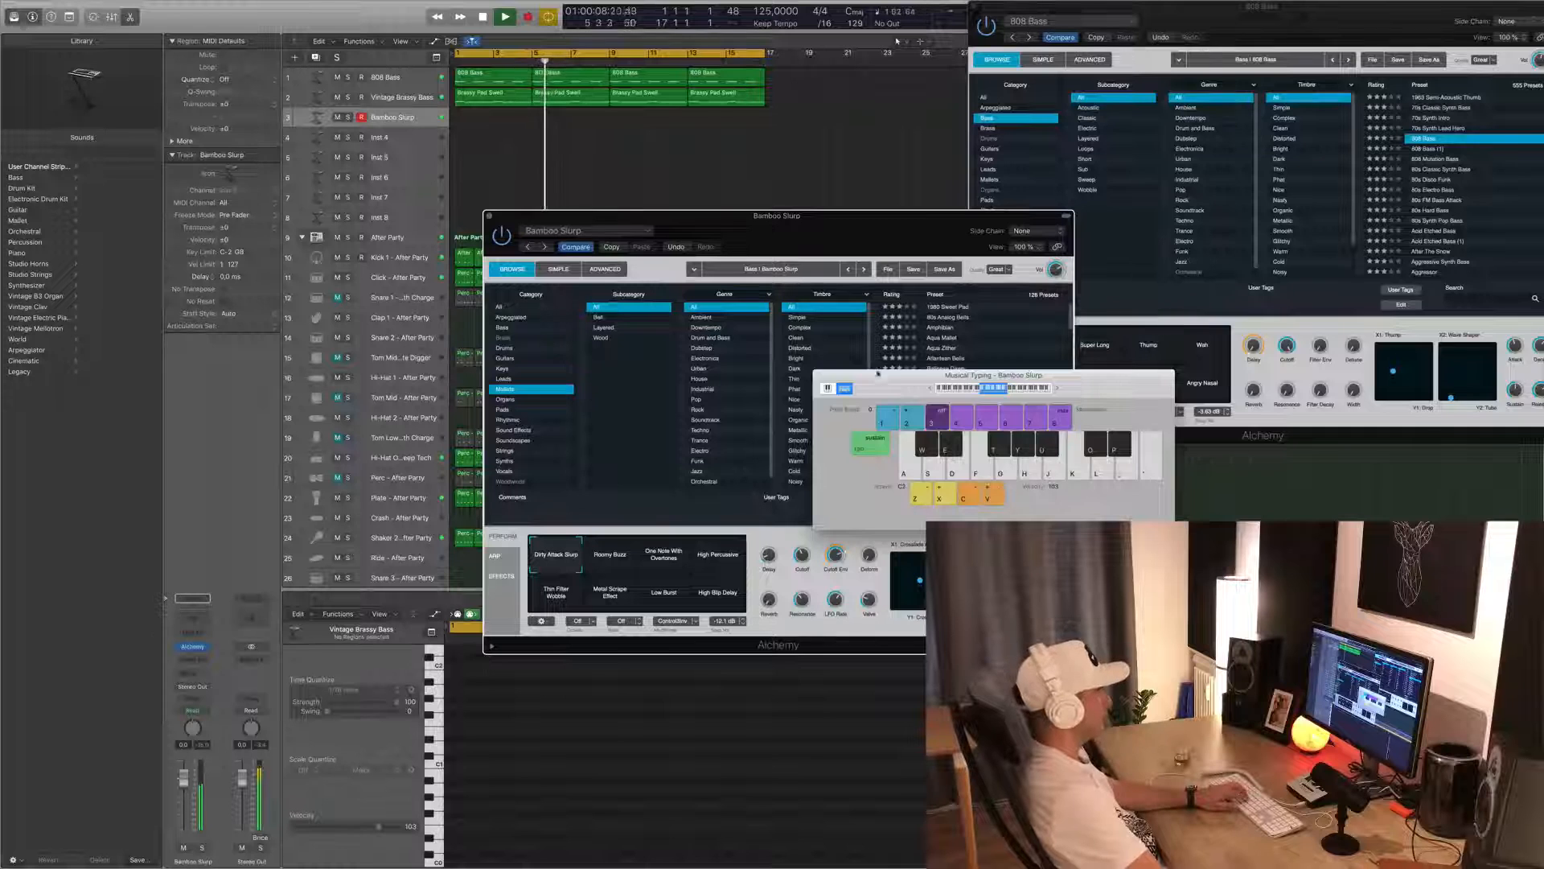
pyautogui.moveTo(878, 372); pyautogui.dragTo(1292, 290)
# - Load the Baroque preset and audition its Round Bells, Release Stop and Wooden Mallet variations with played notes
pyautogui.click(941, 389)
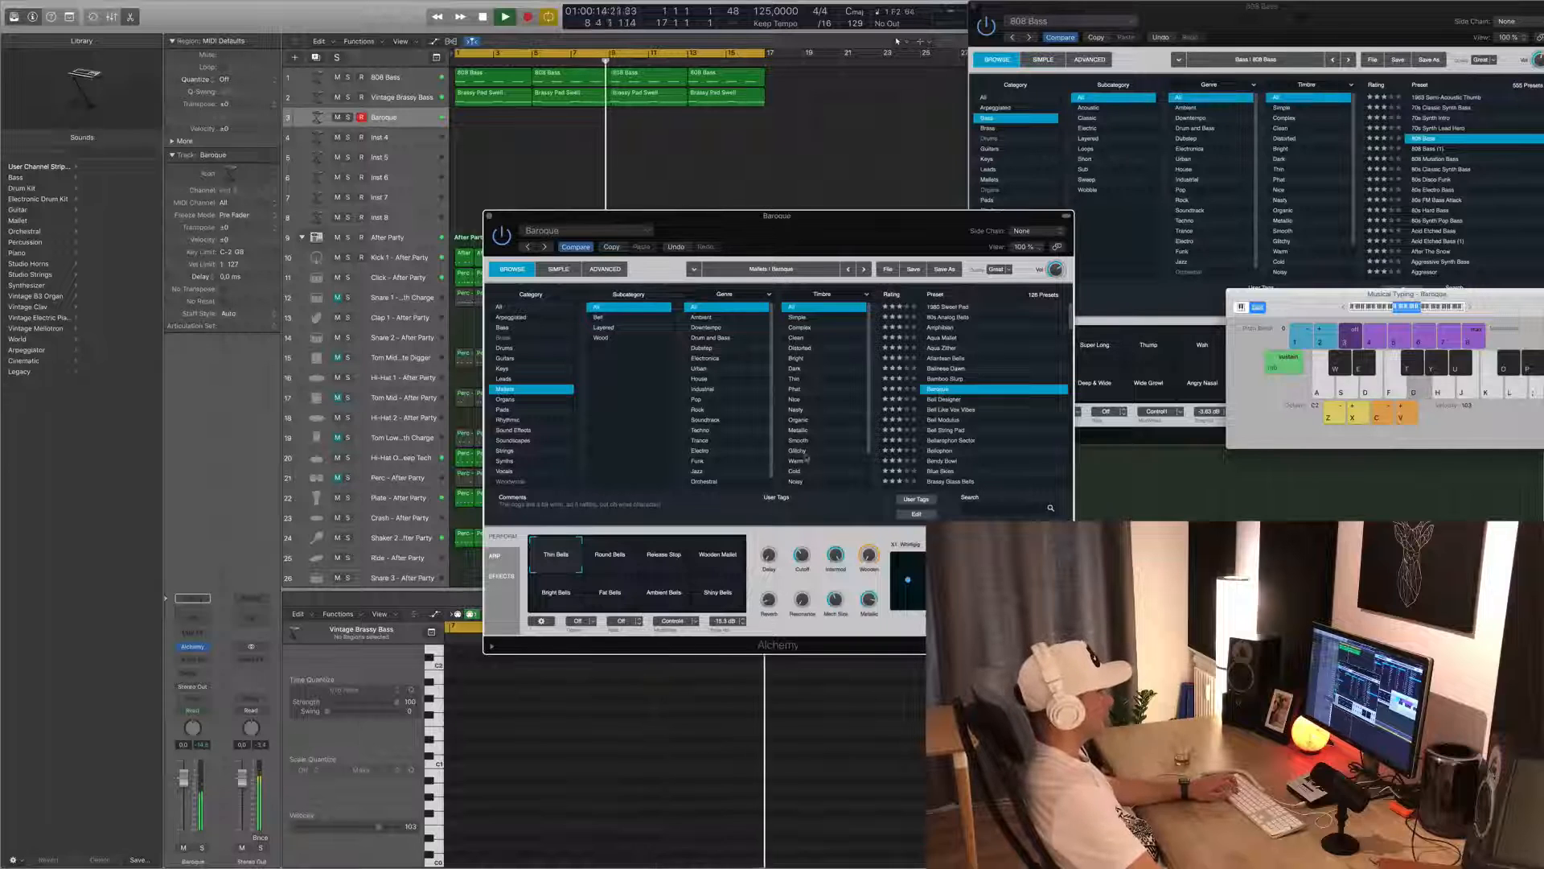
pyautogui.click(615, 550)
pyautogui.click(672, 562)
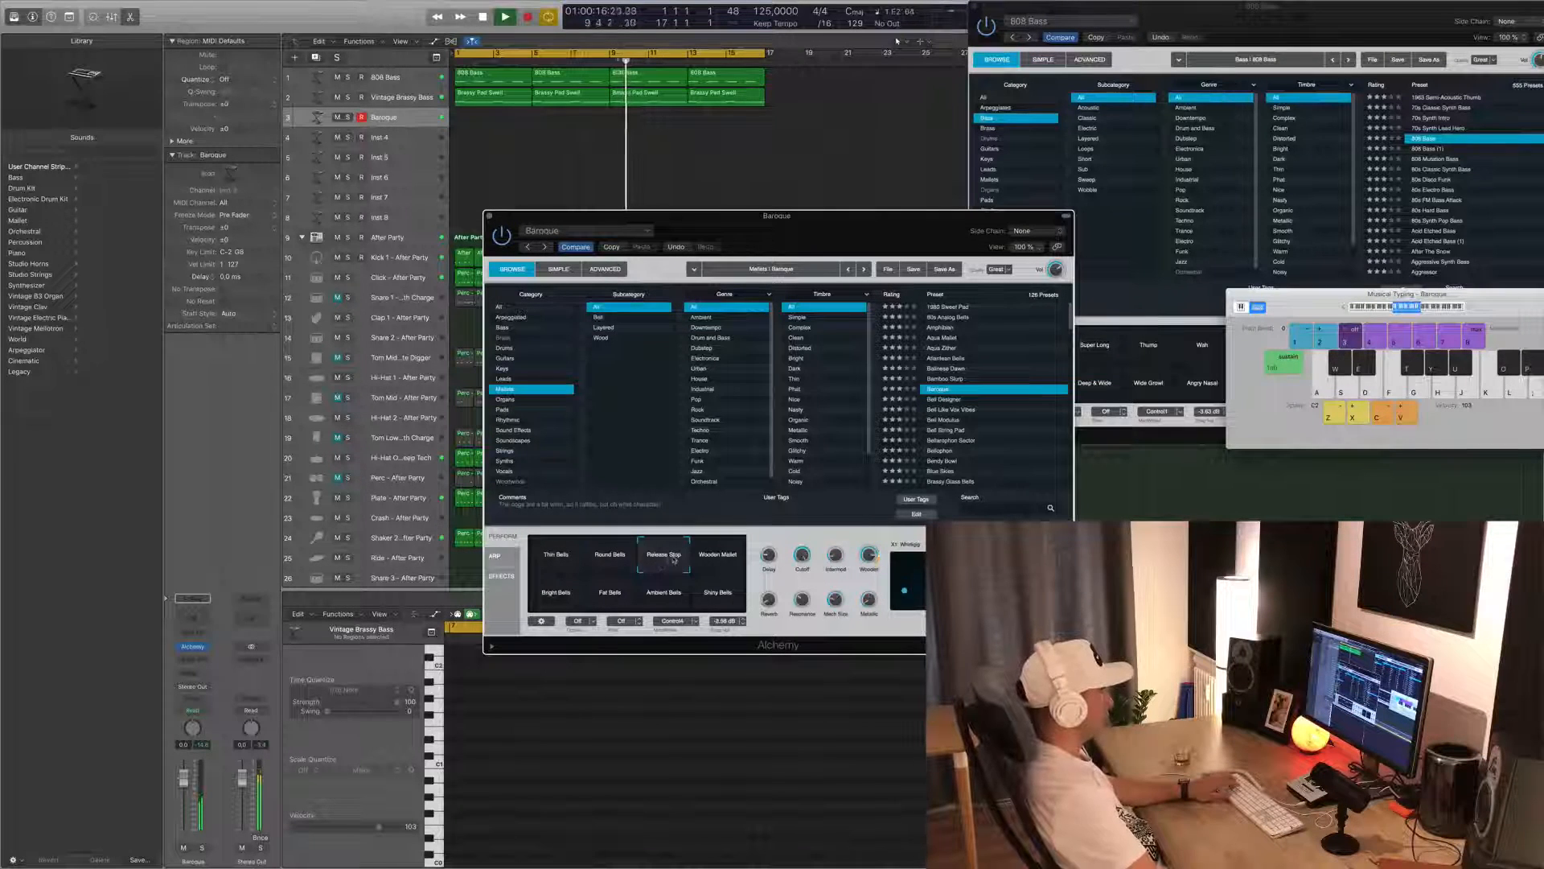
pyautogui.click(719, 555)
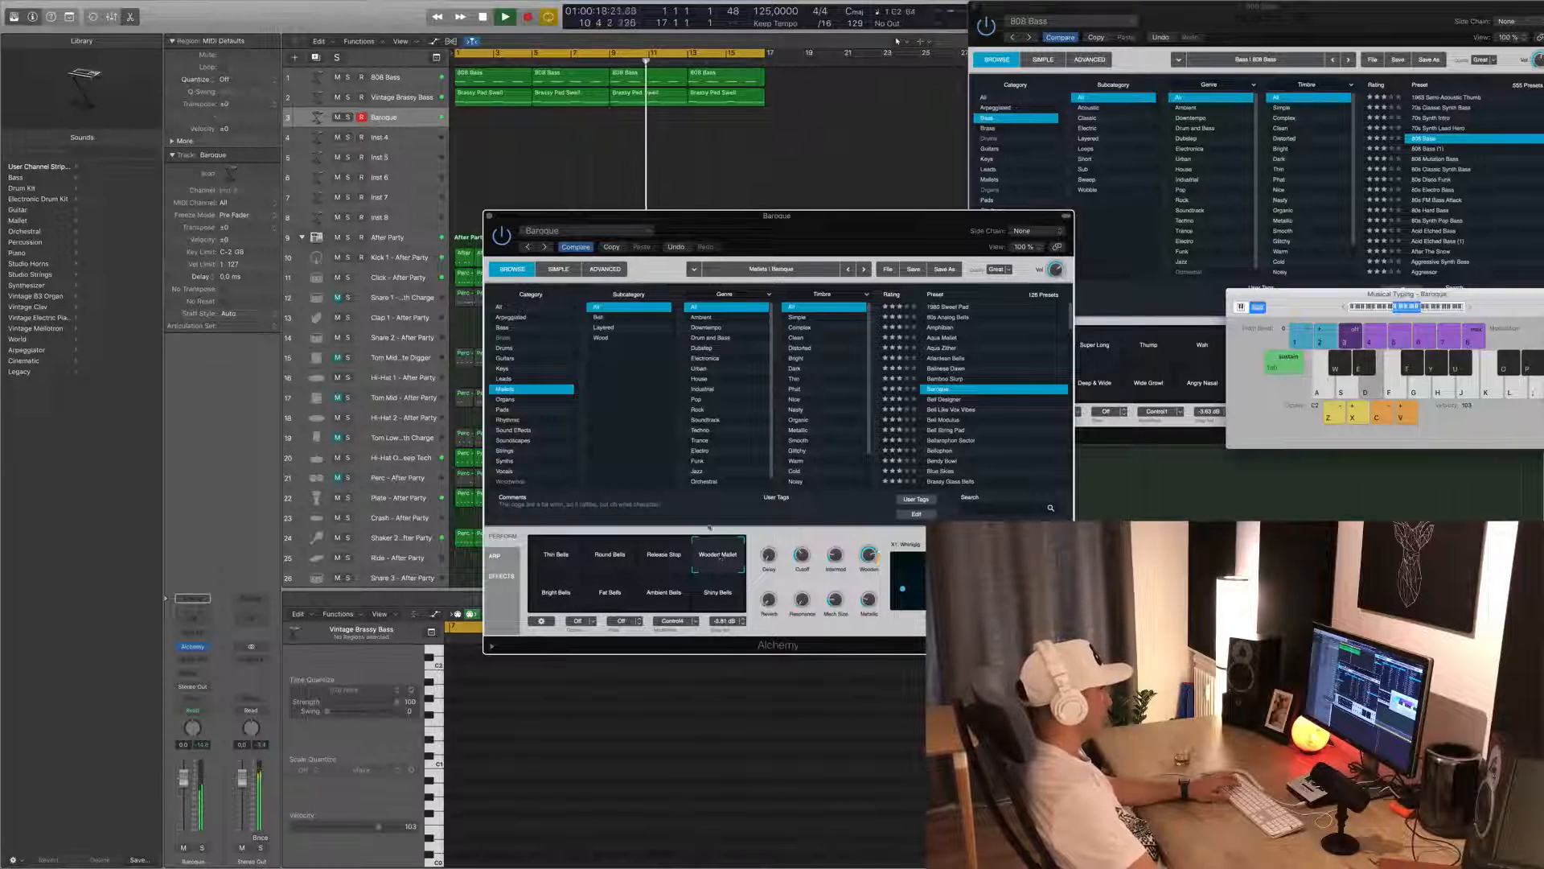
pyautogui.press('f')
pyautogui.press('g')
# - Switch Alchemy's preset category to Pads, load the Amber Dark preset and move the synth window clear of the arrangement
pyautogui.click(503, 410)
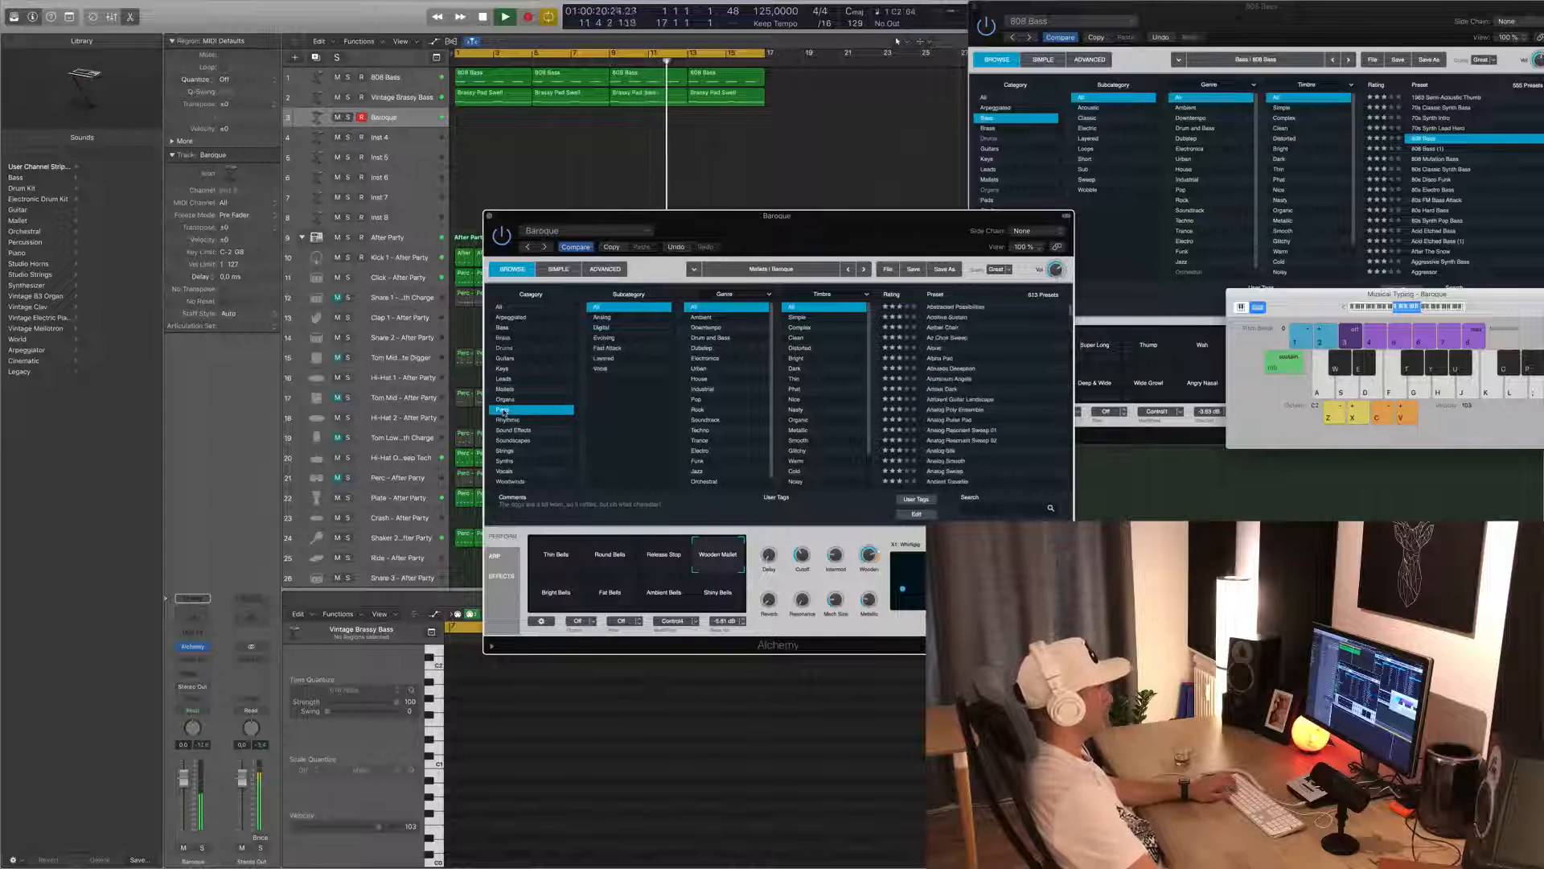
pyautogui.click(943, 390)
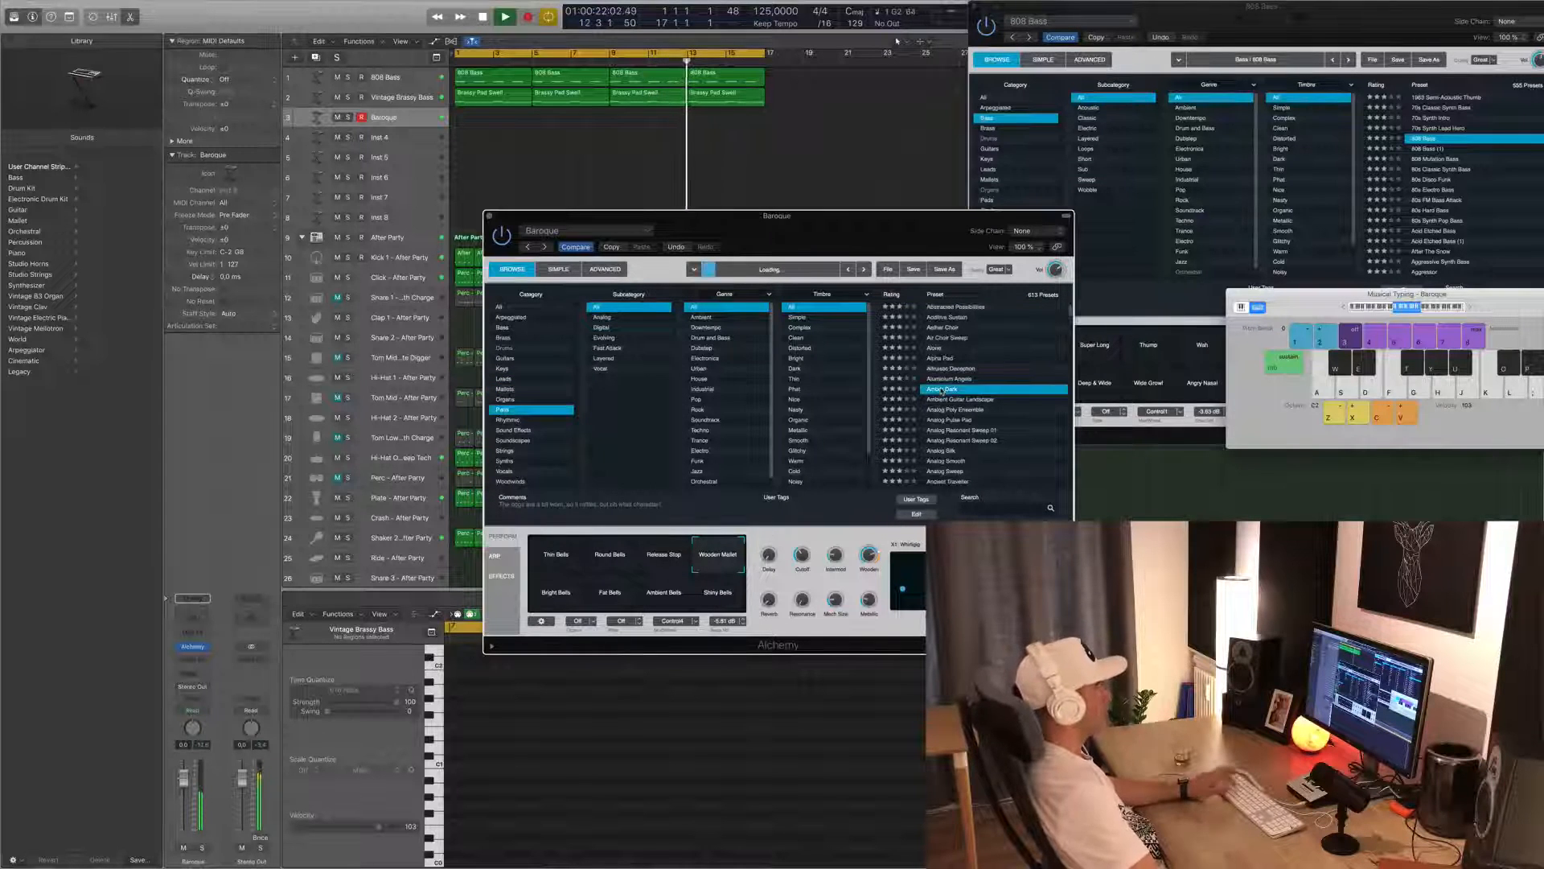
pyautogui.moveTo(858, 237); pyautogui.dragTo(1154, 205)
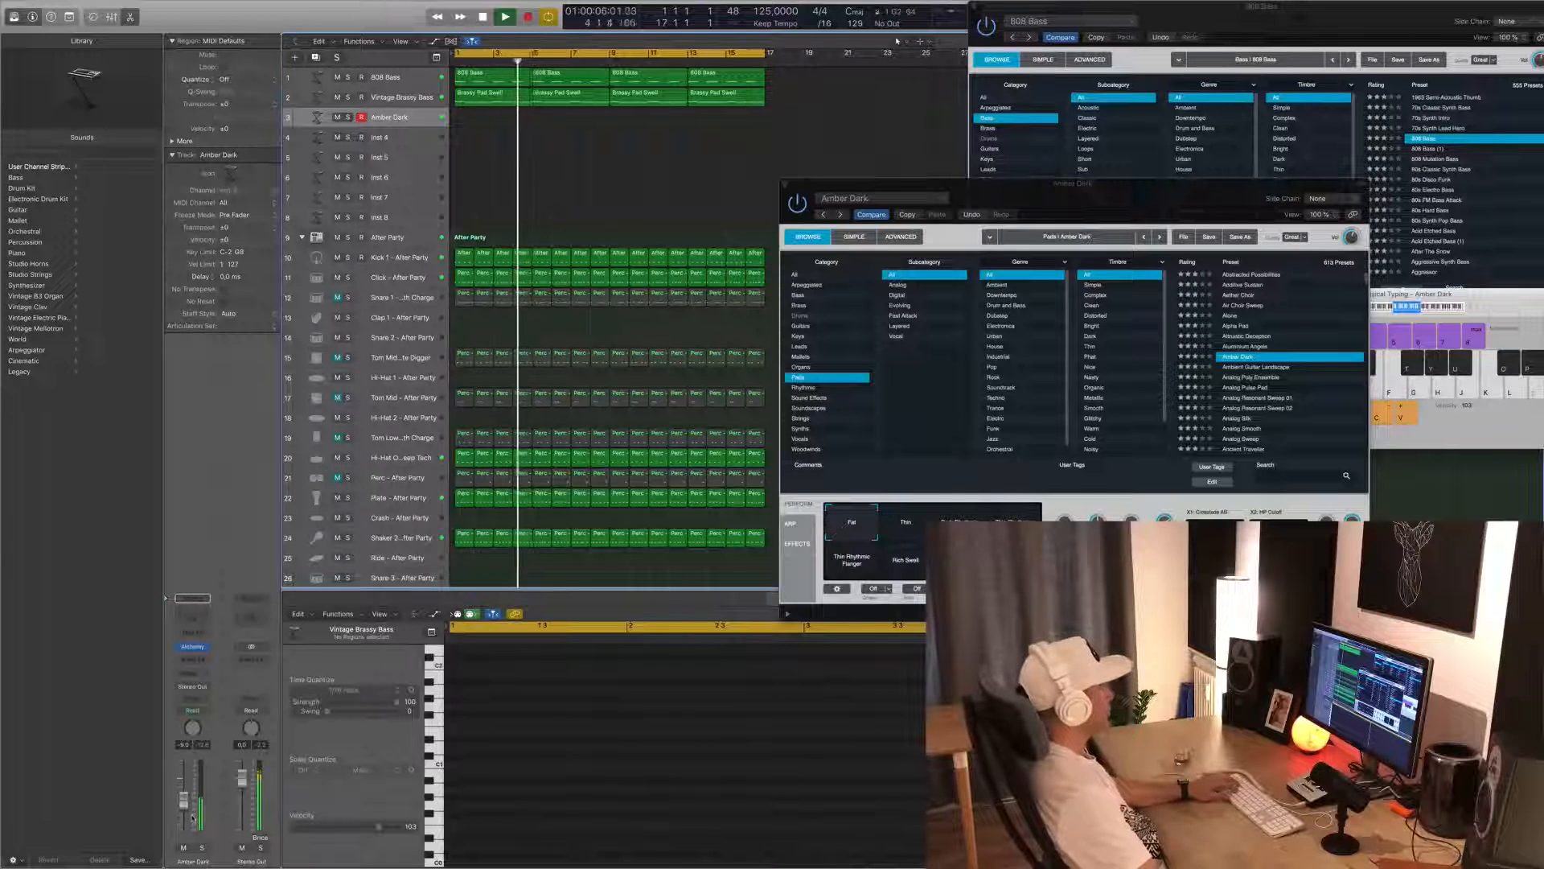
# - Record sustained three-note pad chords, including D minor, on the Amber Dark track from bar 5 to bar 9
pyautogui.press('r')
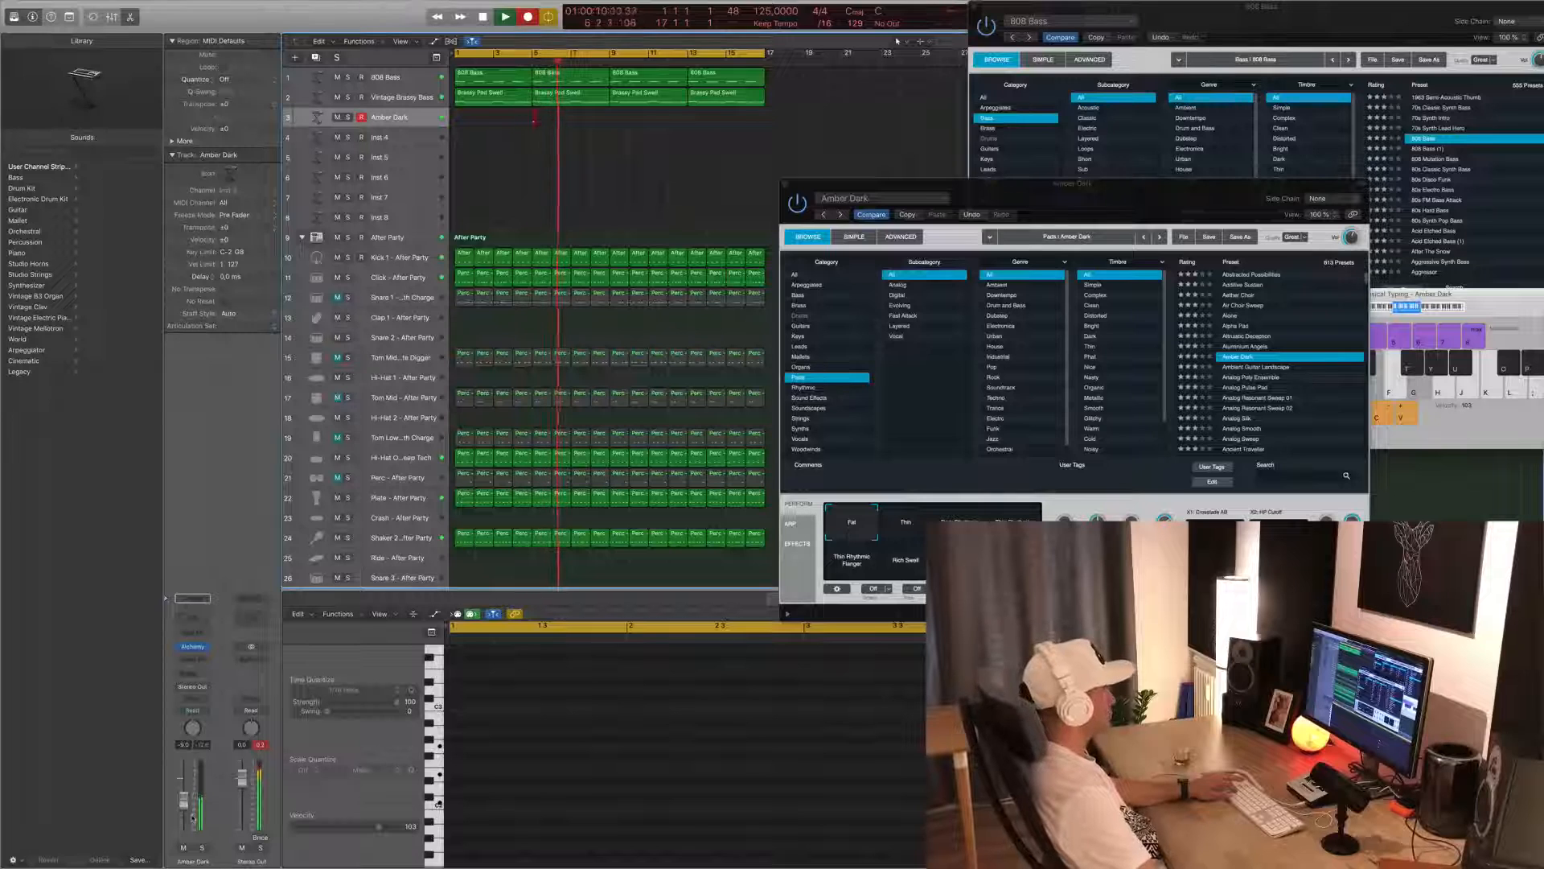
pyautogui.press('s')
pyautogui.press('f')
pyautogui.press('h')
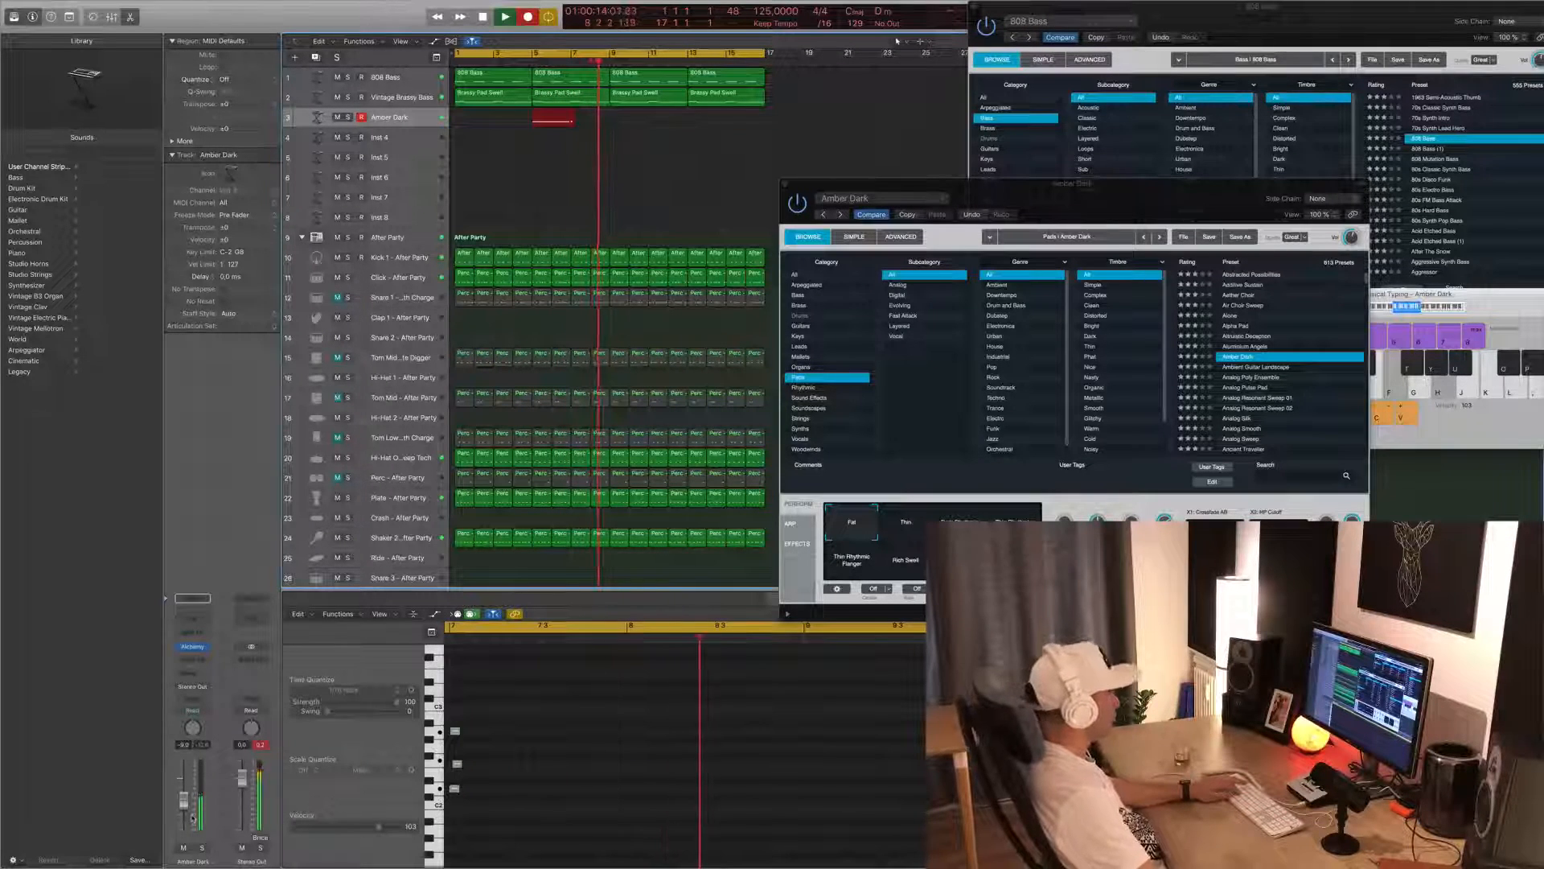
pyautogui.press('space')
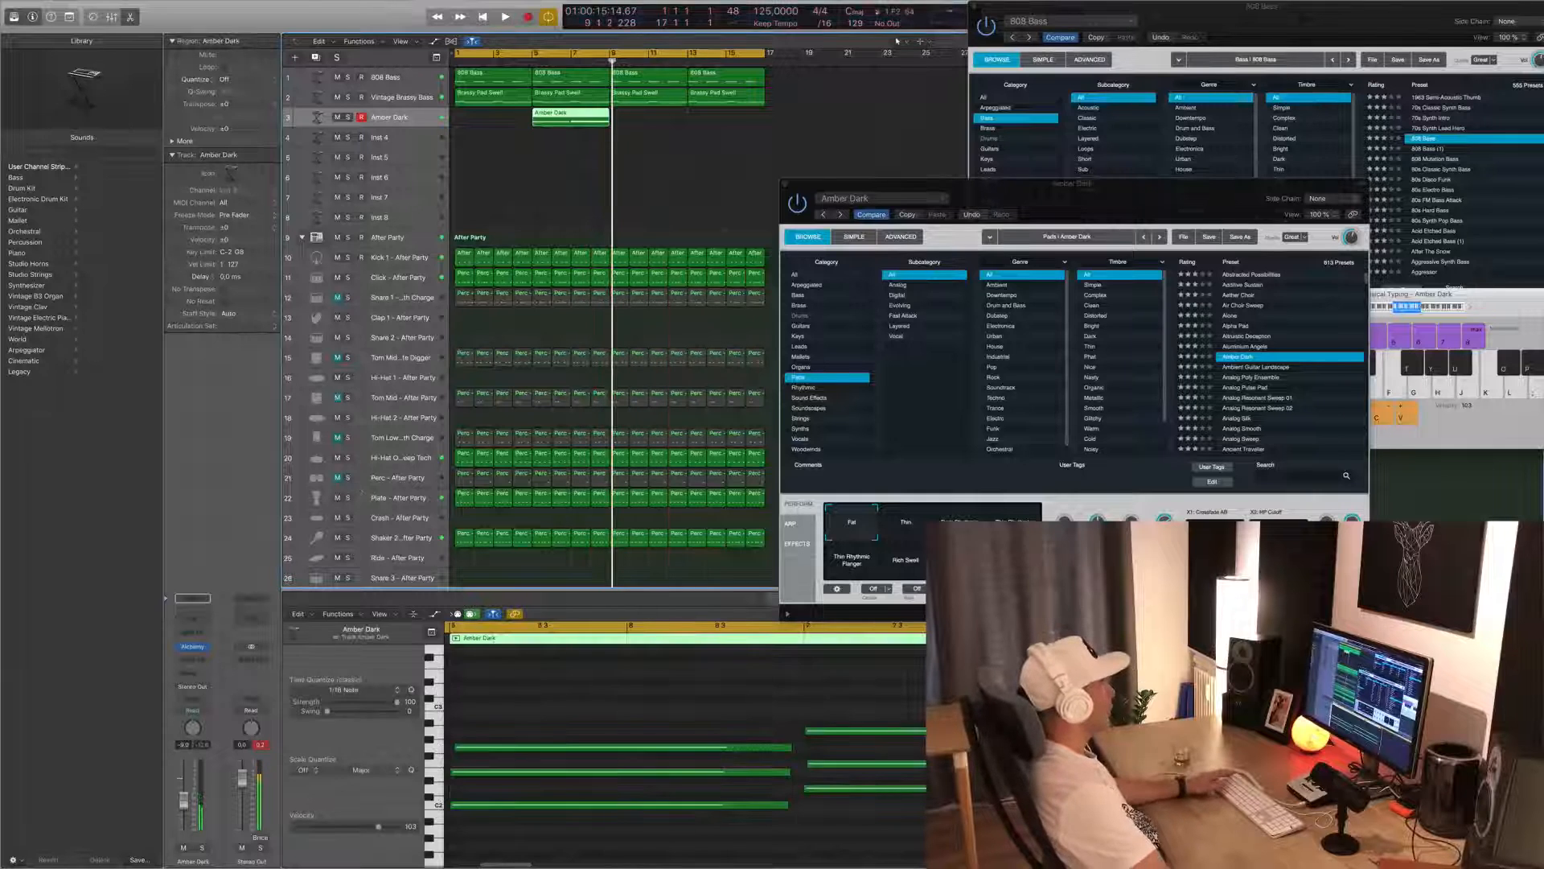
# - Move the recorded Amber Dark region to bar 1 and play the loop from the start
pyautogui.moveTo(565, 119); pyautogui.dragTo(487, 119)
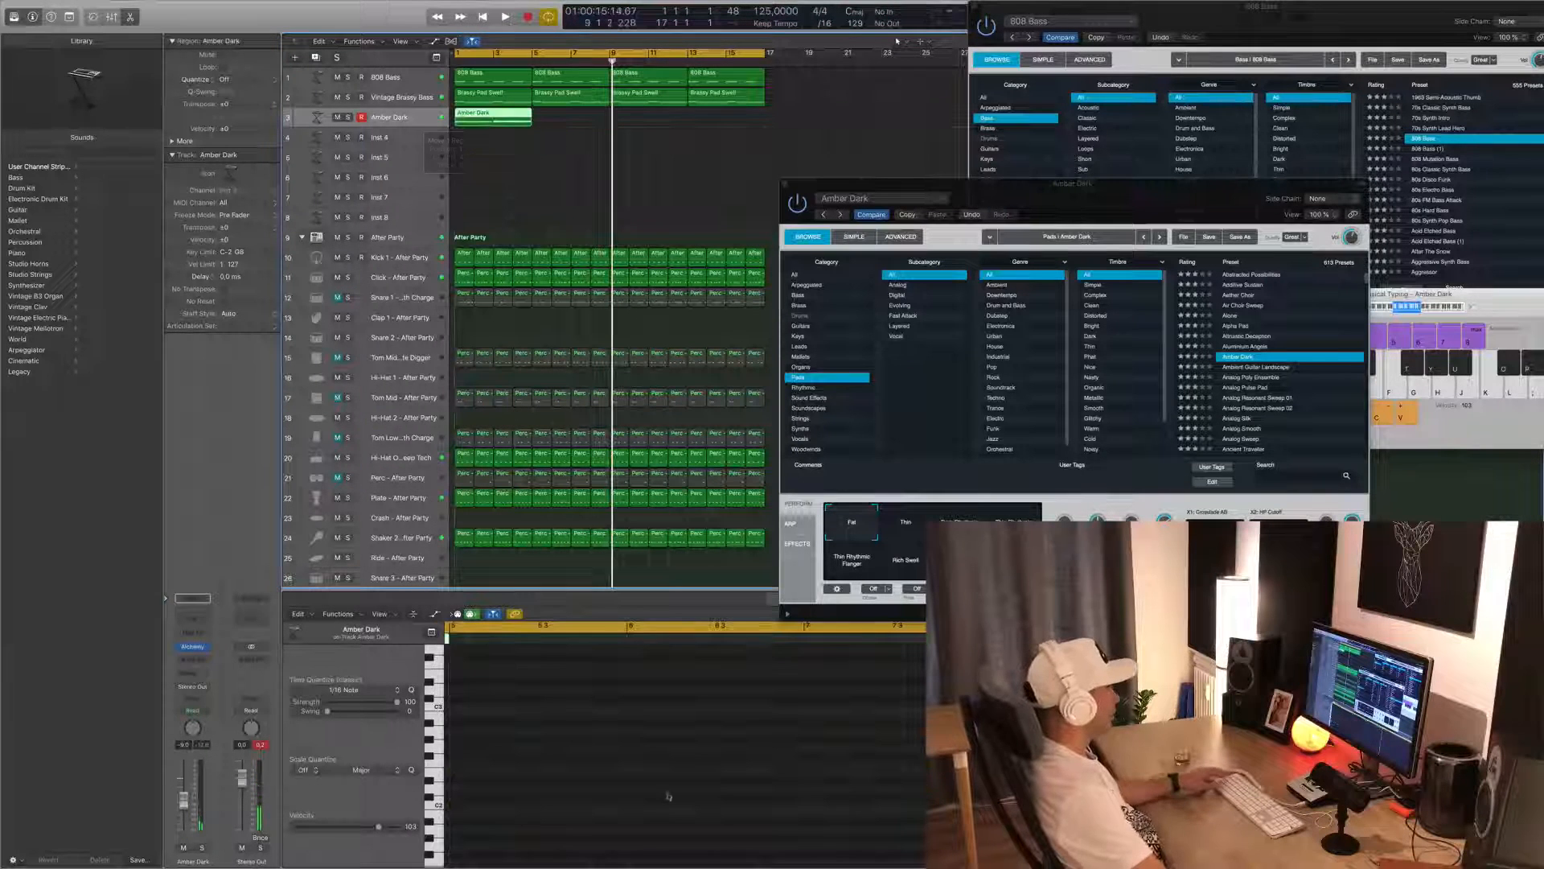
pyautogui.click(486, 116)
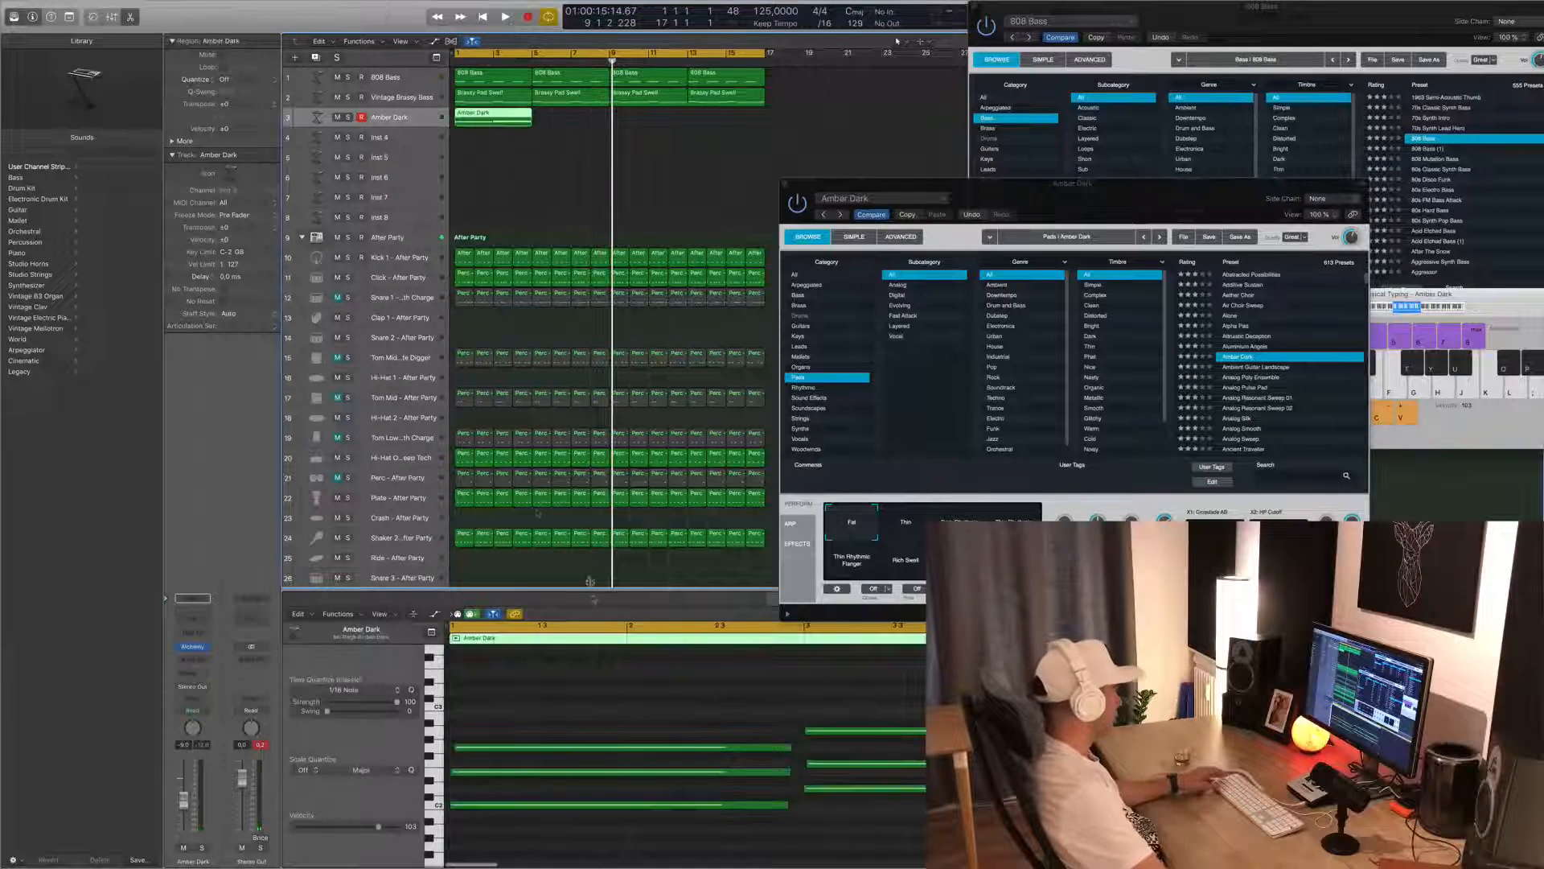
pyautogui.press('super+a')
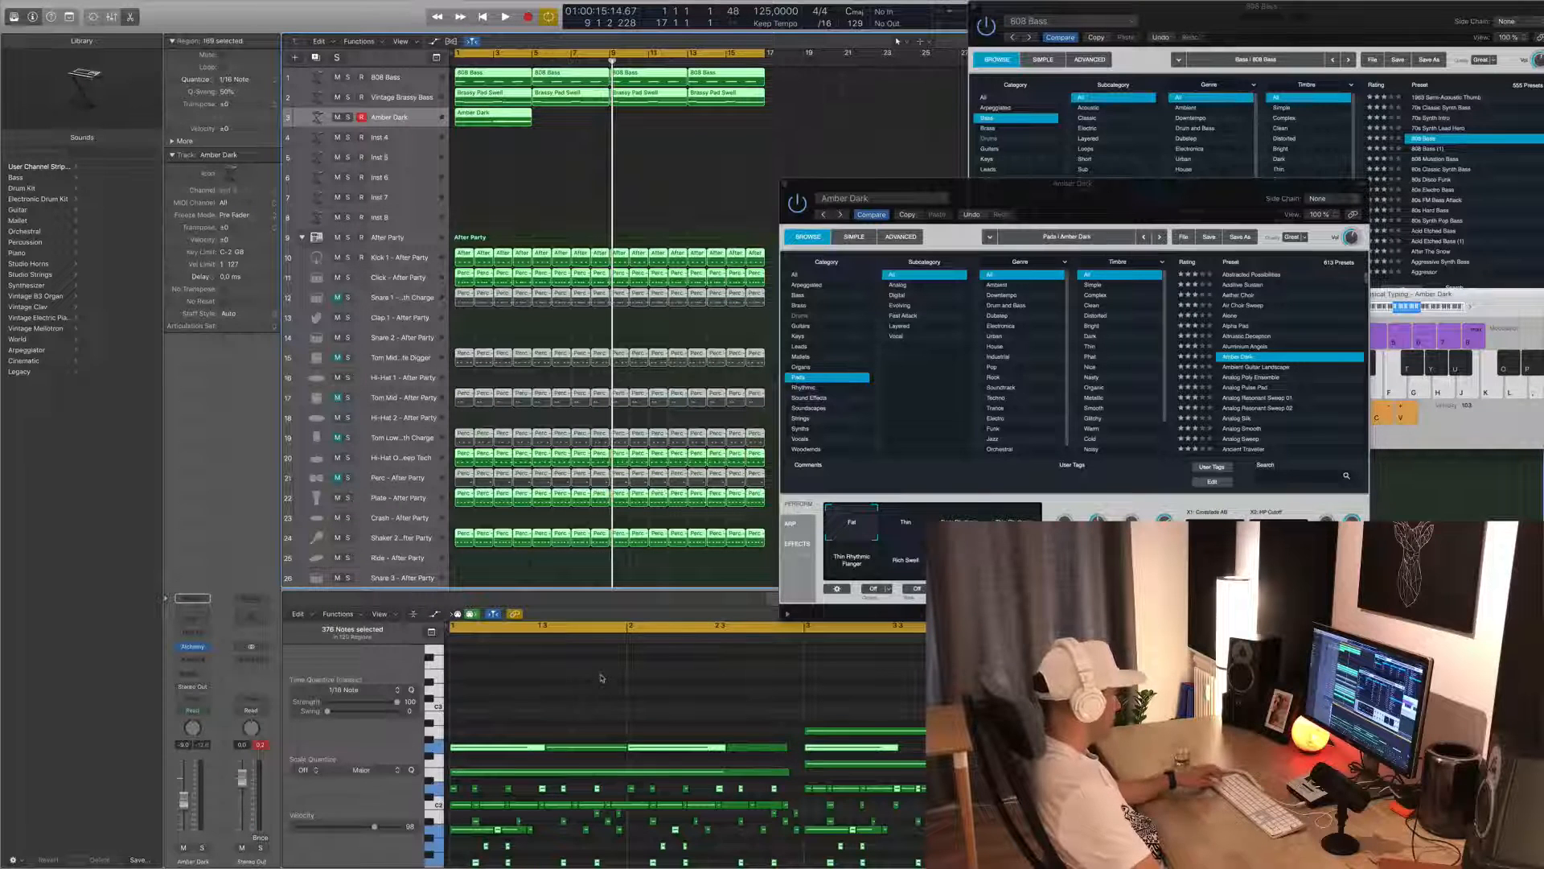
pyautogui.hotkey('shift', 'space')
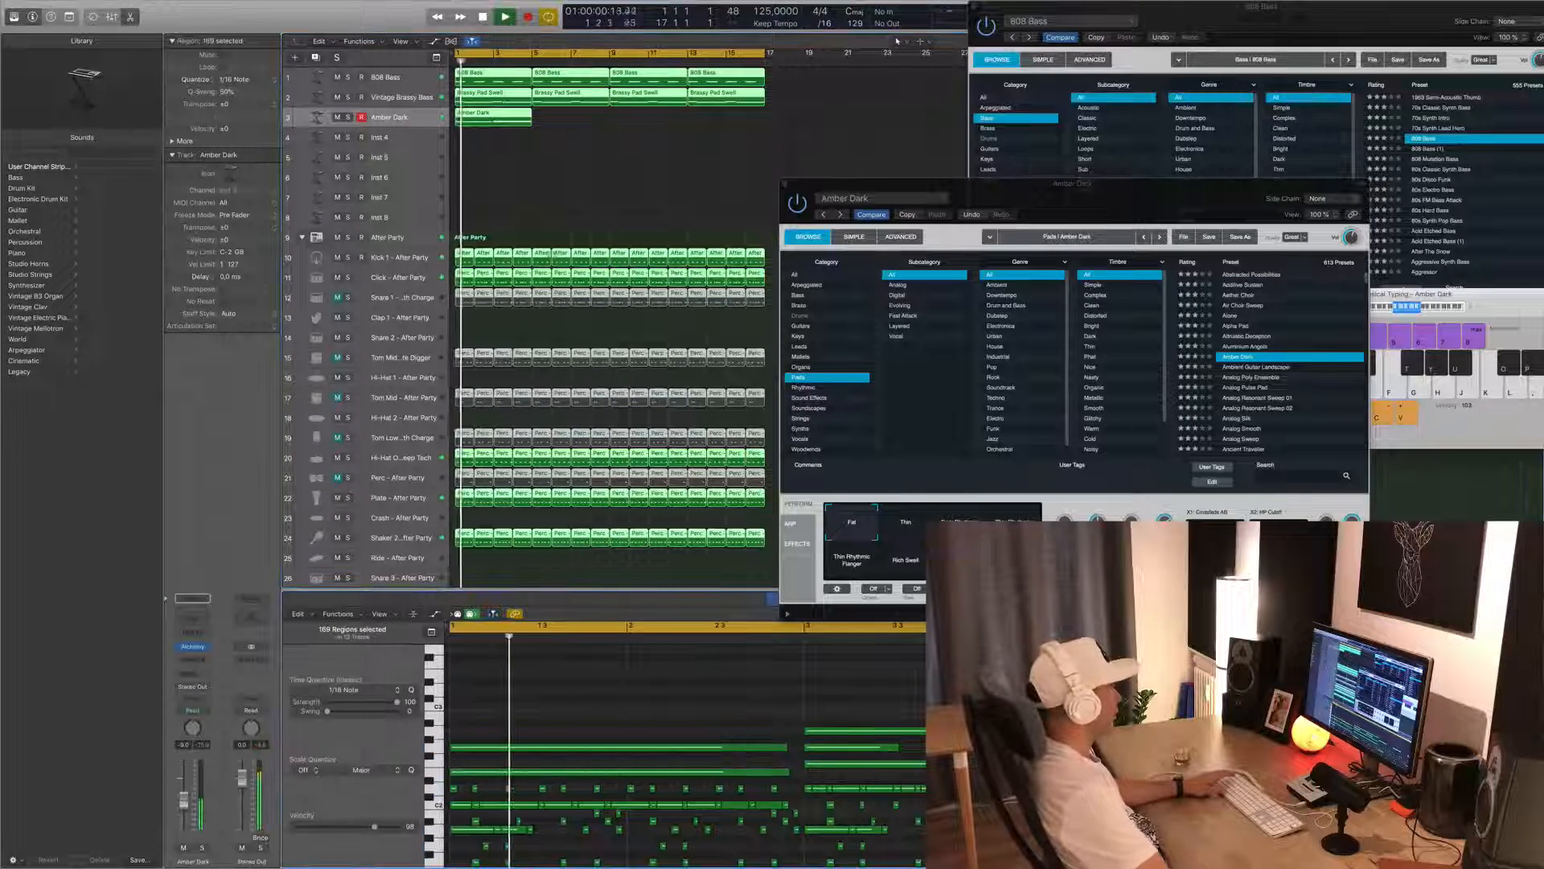
# - Lengthen the first chord's notes in the Amber Dark region so they end where the second chord begins
pyautogui.click(493, 121)
pyautogui.press('space')
pyautogui.moveTo(727, 684); pyautogui.dragTo(748, 861)
pyautogui.moveTo(789, 727); pyautogui.dragTo(802, 730)
pyautogui.press('Right')
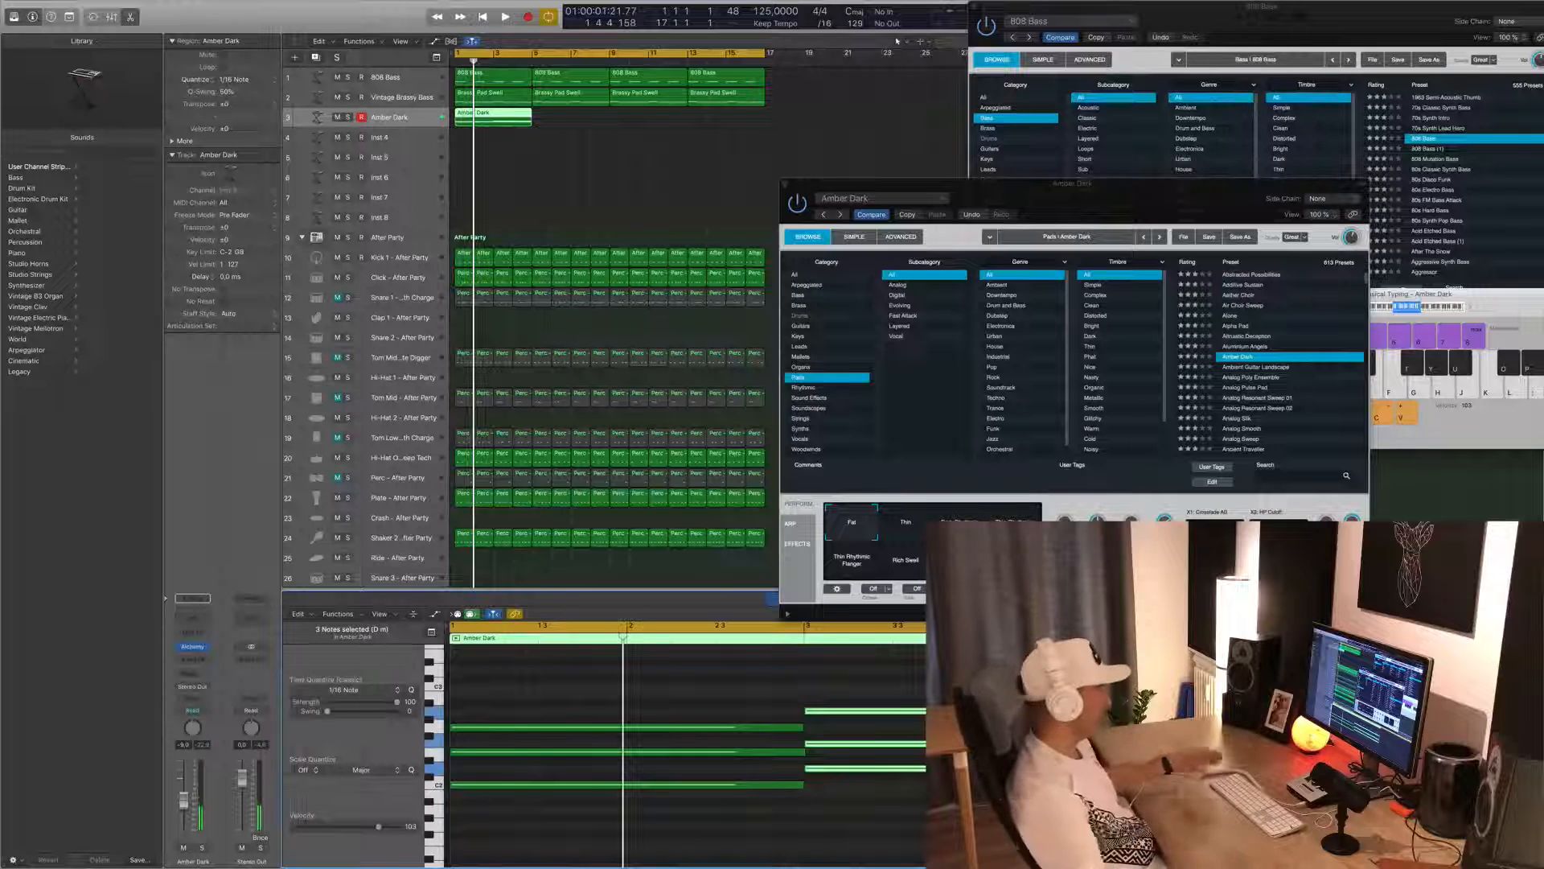
# - Copy the four-bar Amber Dark region along its track until it fills the cycle up to bar 17
pyautogui.press('space')
pyautogui.click(586, 217)
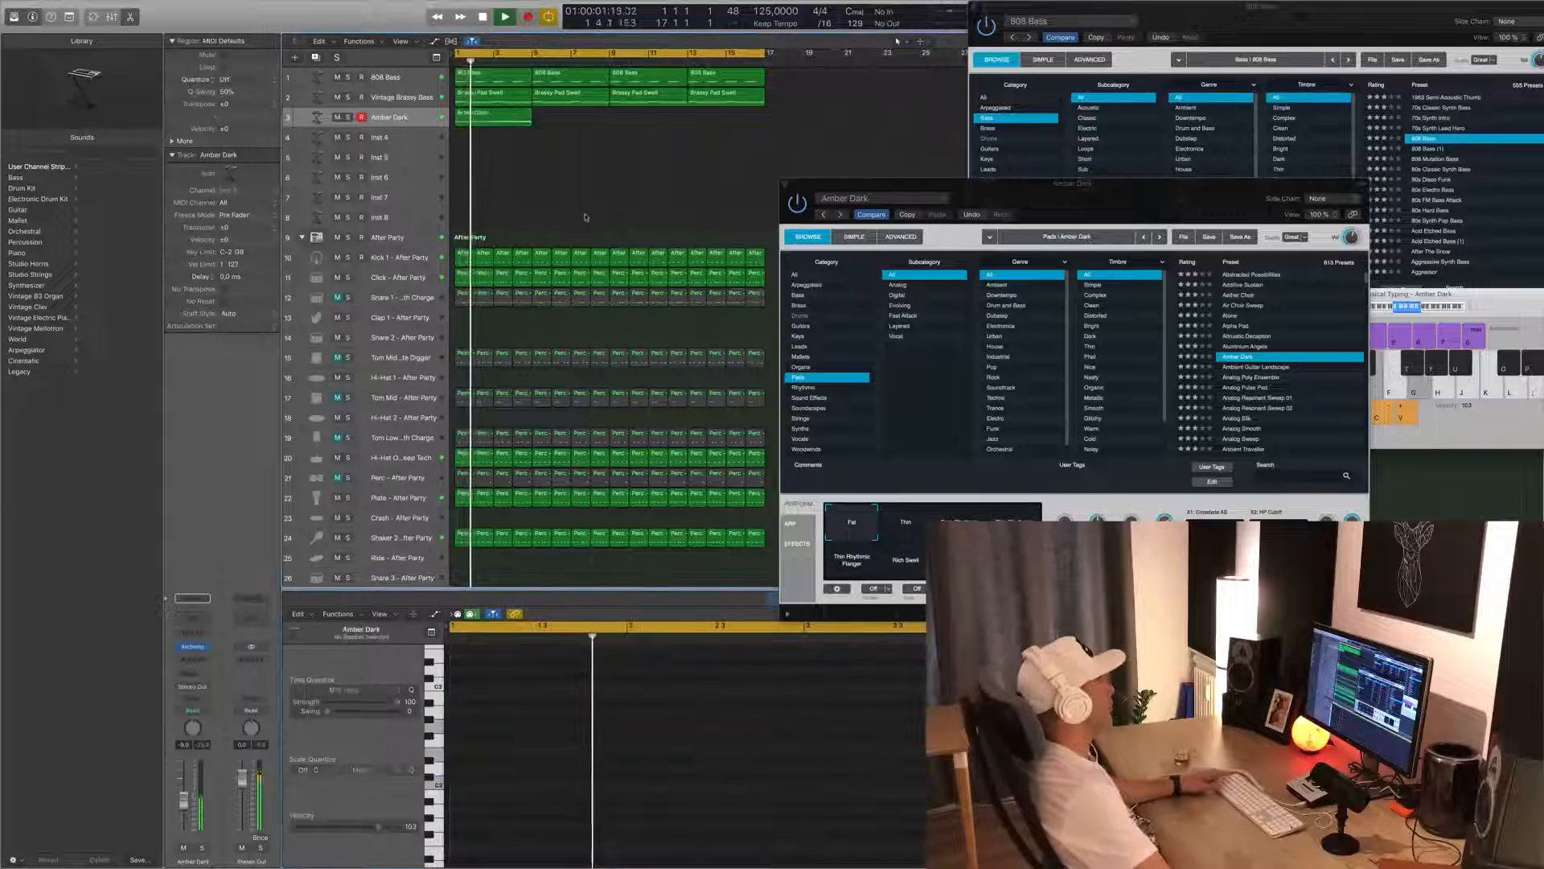
pyautogui.press('space')
pyautogui.moveTo(489, 119); pyautogui.dragTo(664, 121)
pyautogui.keyDown('shift'); pyautogui.click(510, 119); pyautogui.keyUp('shift')
pyautogui.click(685, 179)
pyautogui.moveTo(1066, 187); pyautogui.dragTo(1086, 190)
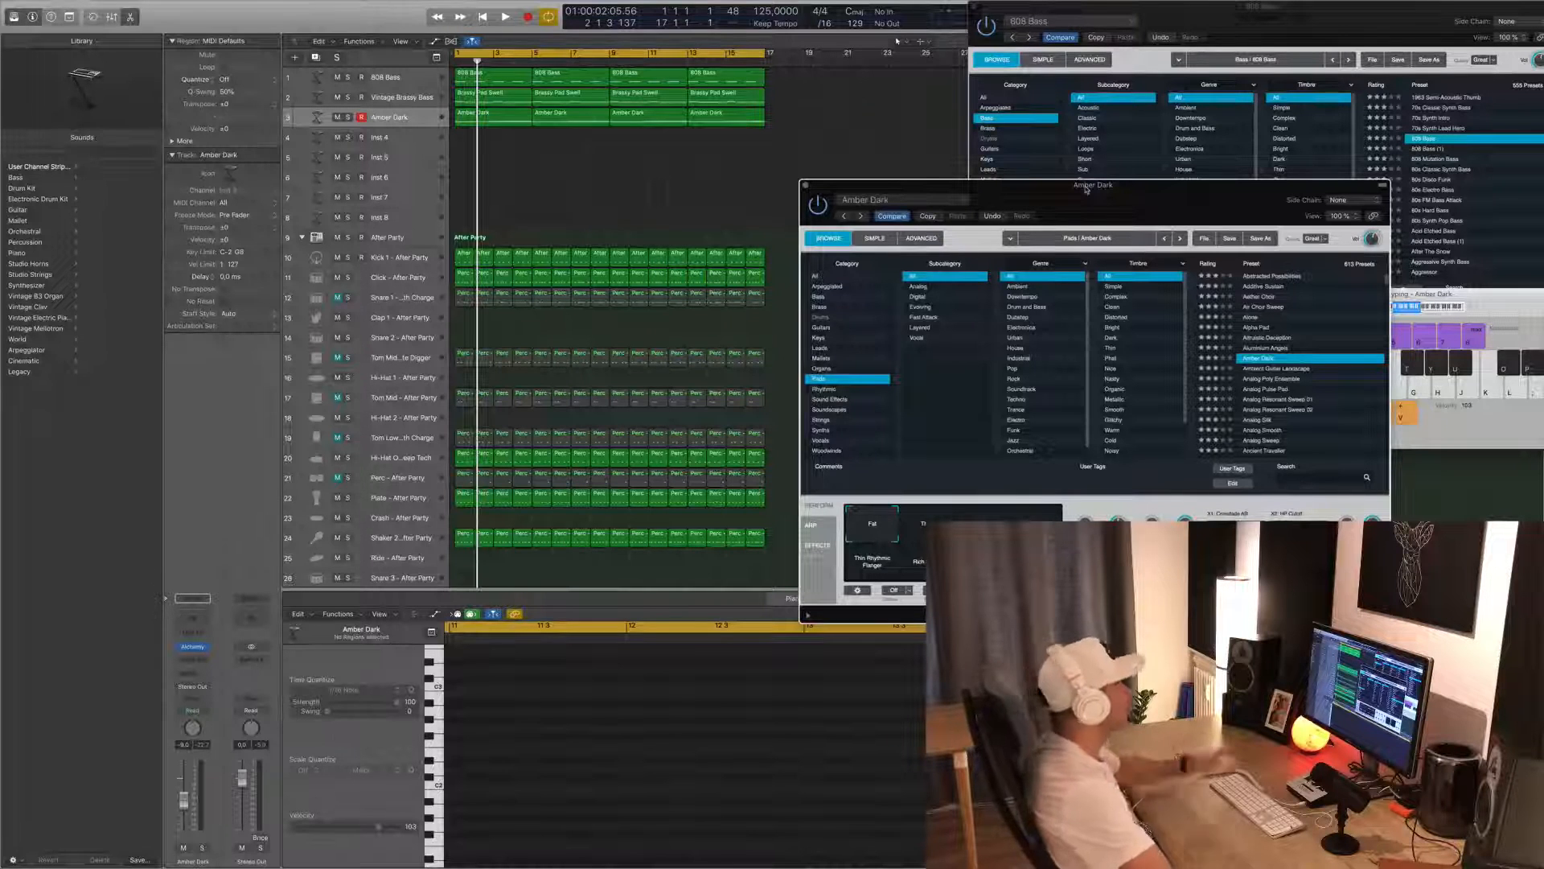
# - Play the loop from the start and lower the Amber Dark track's volume slightly
pyautogui.press('Return')
pyautogui.press('space')
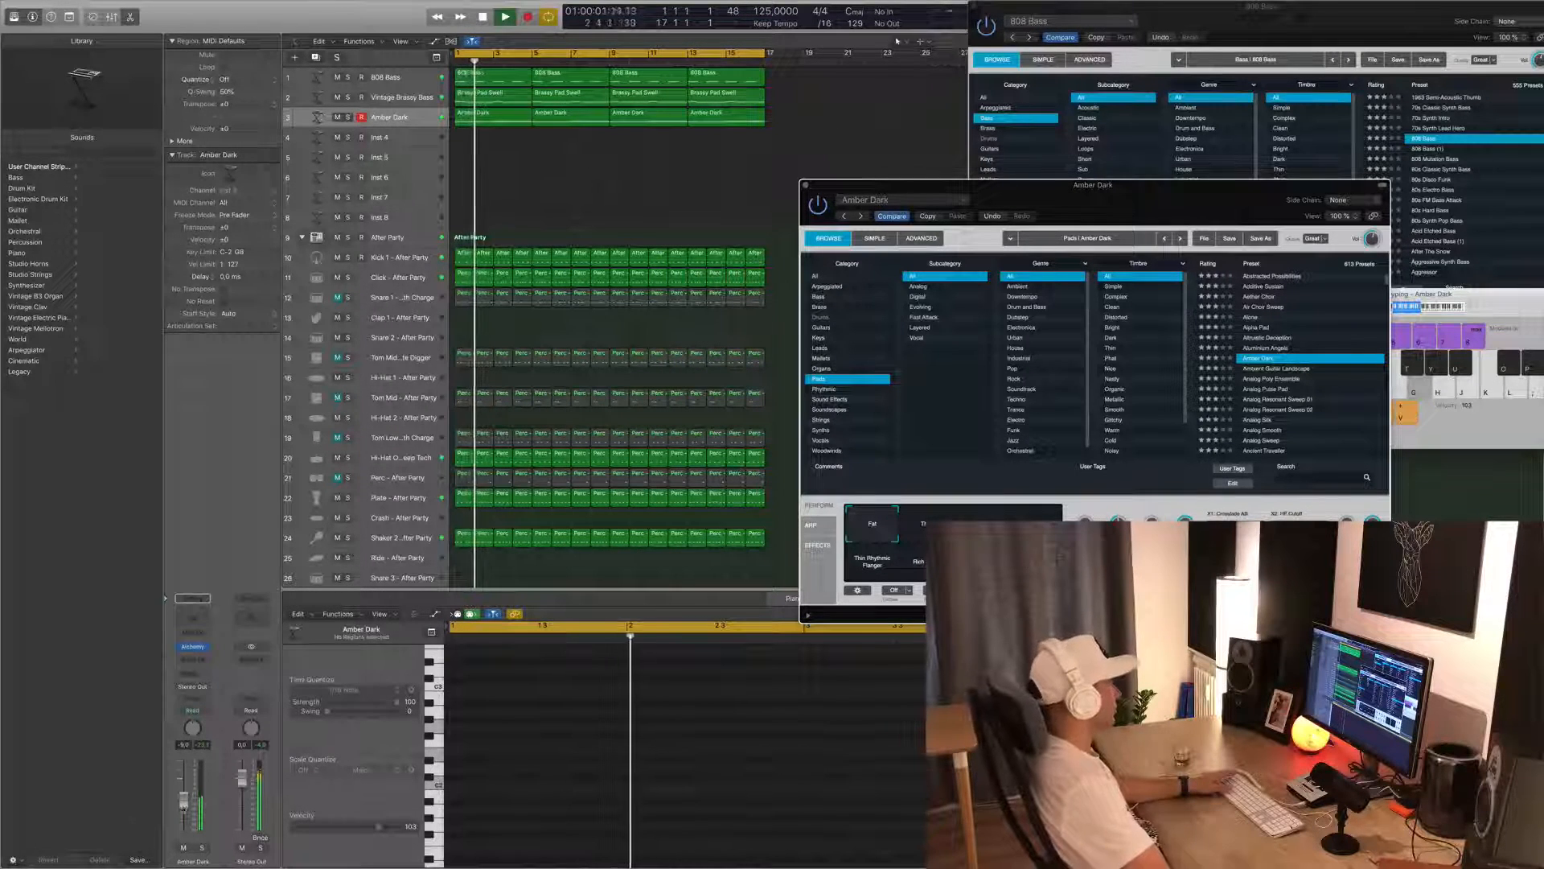
pyautogui.moveTo(185, 806); pyautogui.dragTo(186, 811)
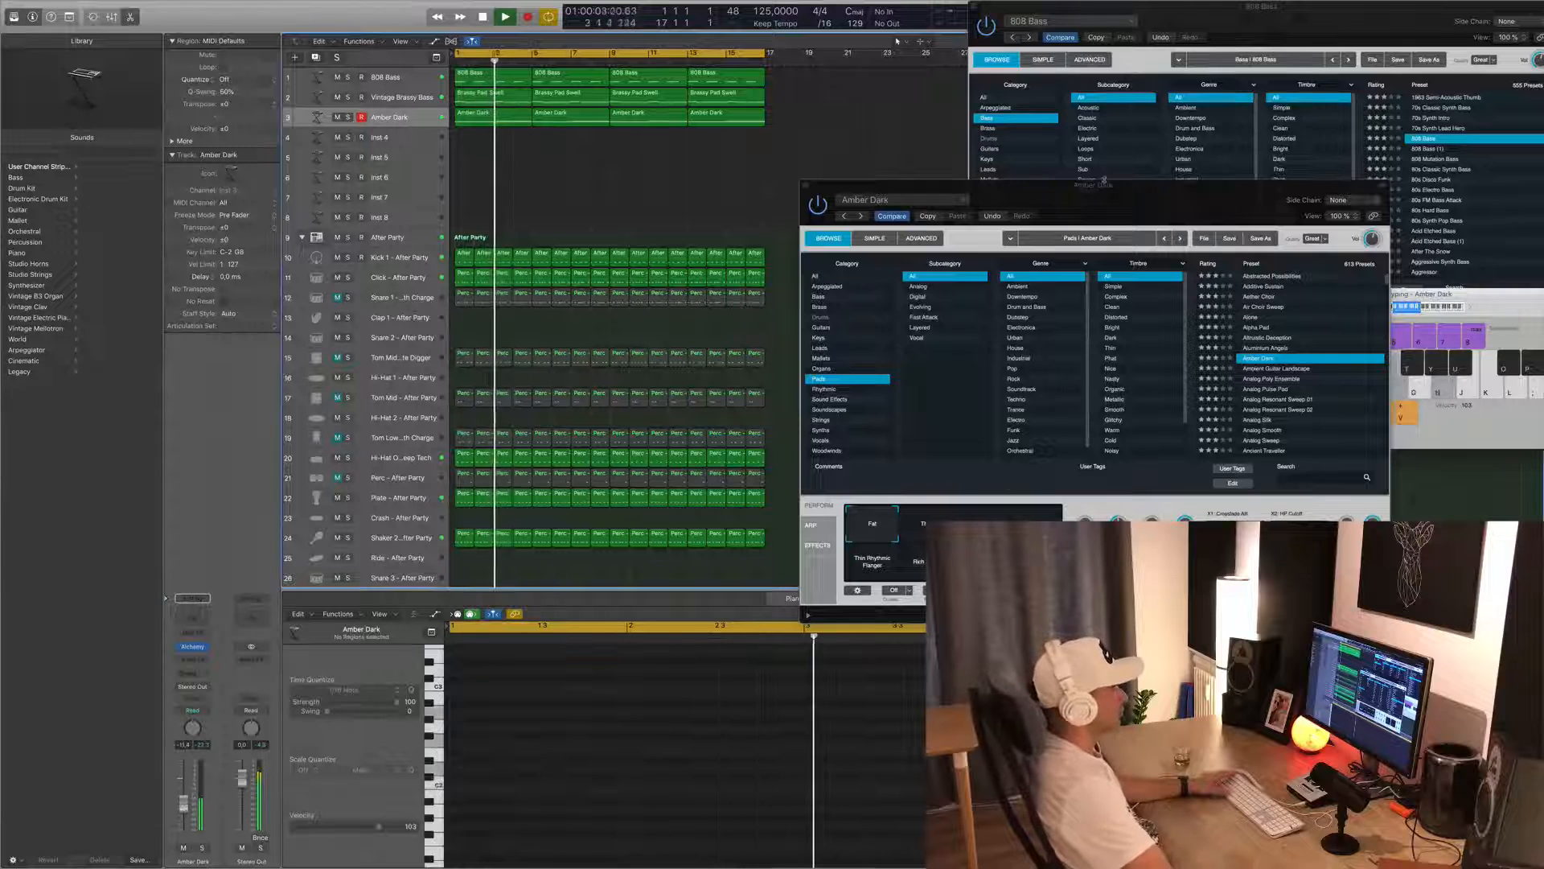
# - Audition Amber Dark's Thin, Dark Rhythmic and Thin Rhythmic variations, playing the loop from the start
pyautogui.moveTo(1086, 188); pyautogui.dragTo(778, 220)
pyautogui.press('space')
pyautogui.press('Return')
pyautogui.press('space')
pyautogui.click(619, 556)
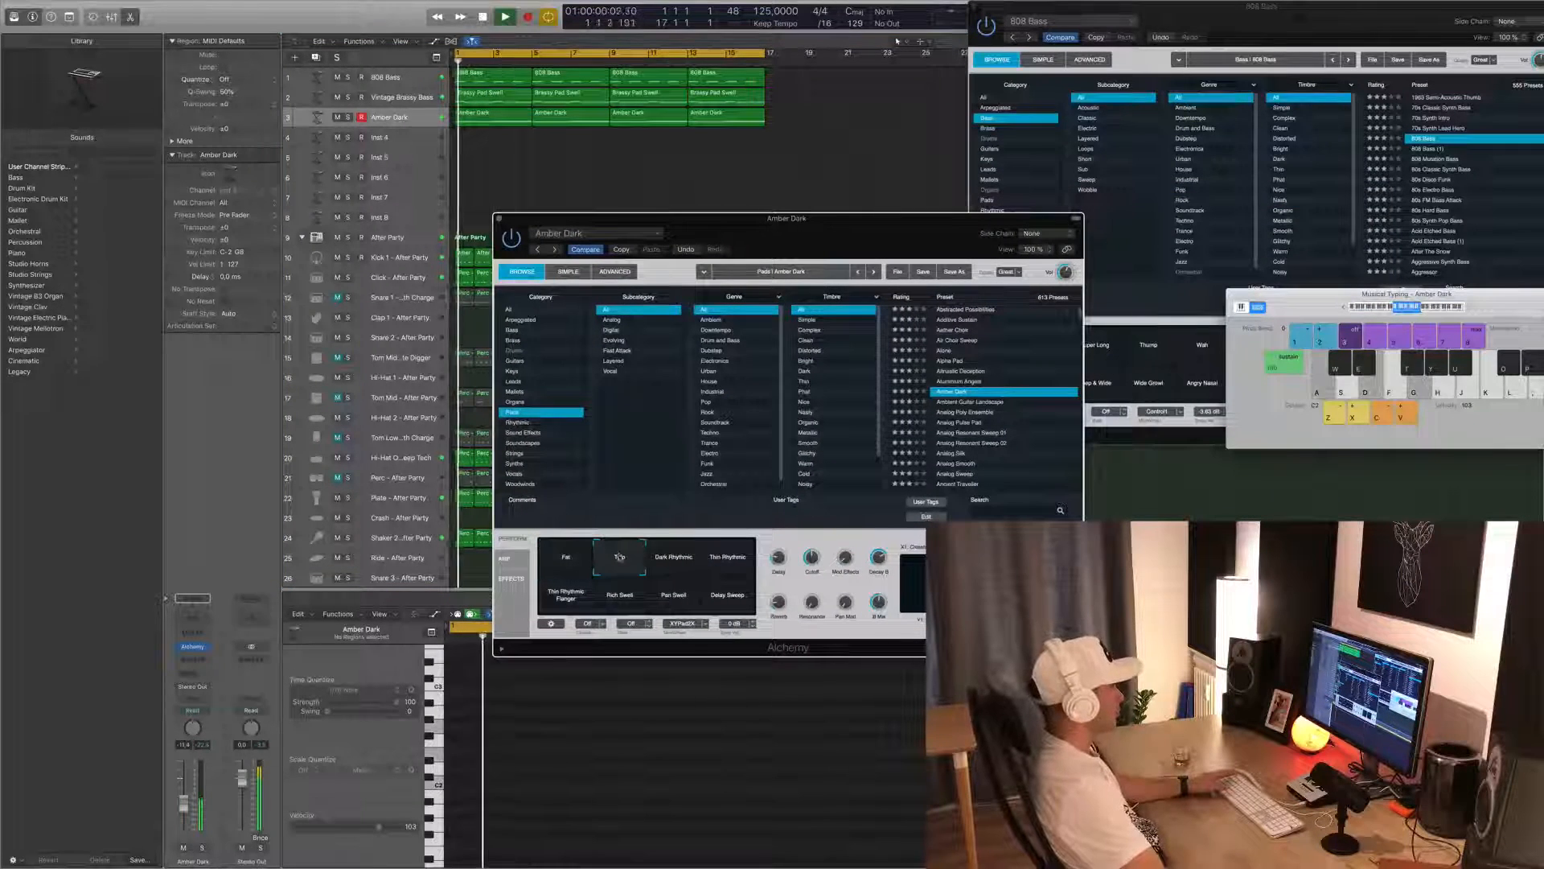
pyautogui.click(672, 560)
pyautogui.press('Return')
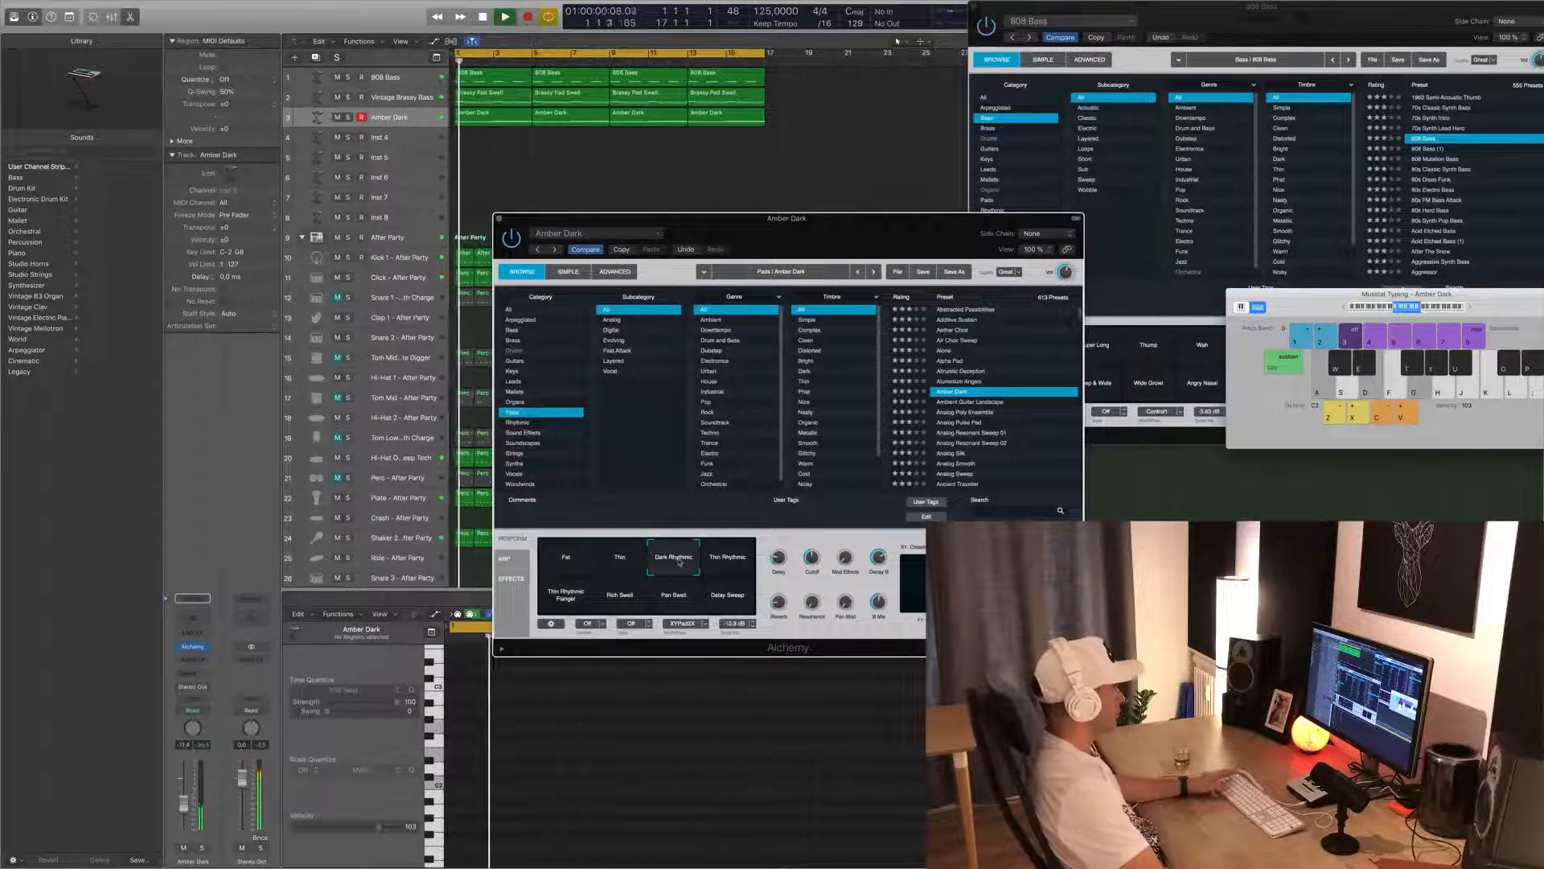
pyautogui.moveTo(812, 219); pyautogui.dragTo(902, 200)
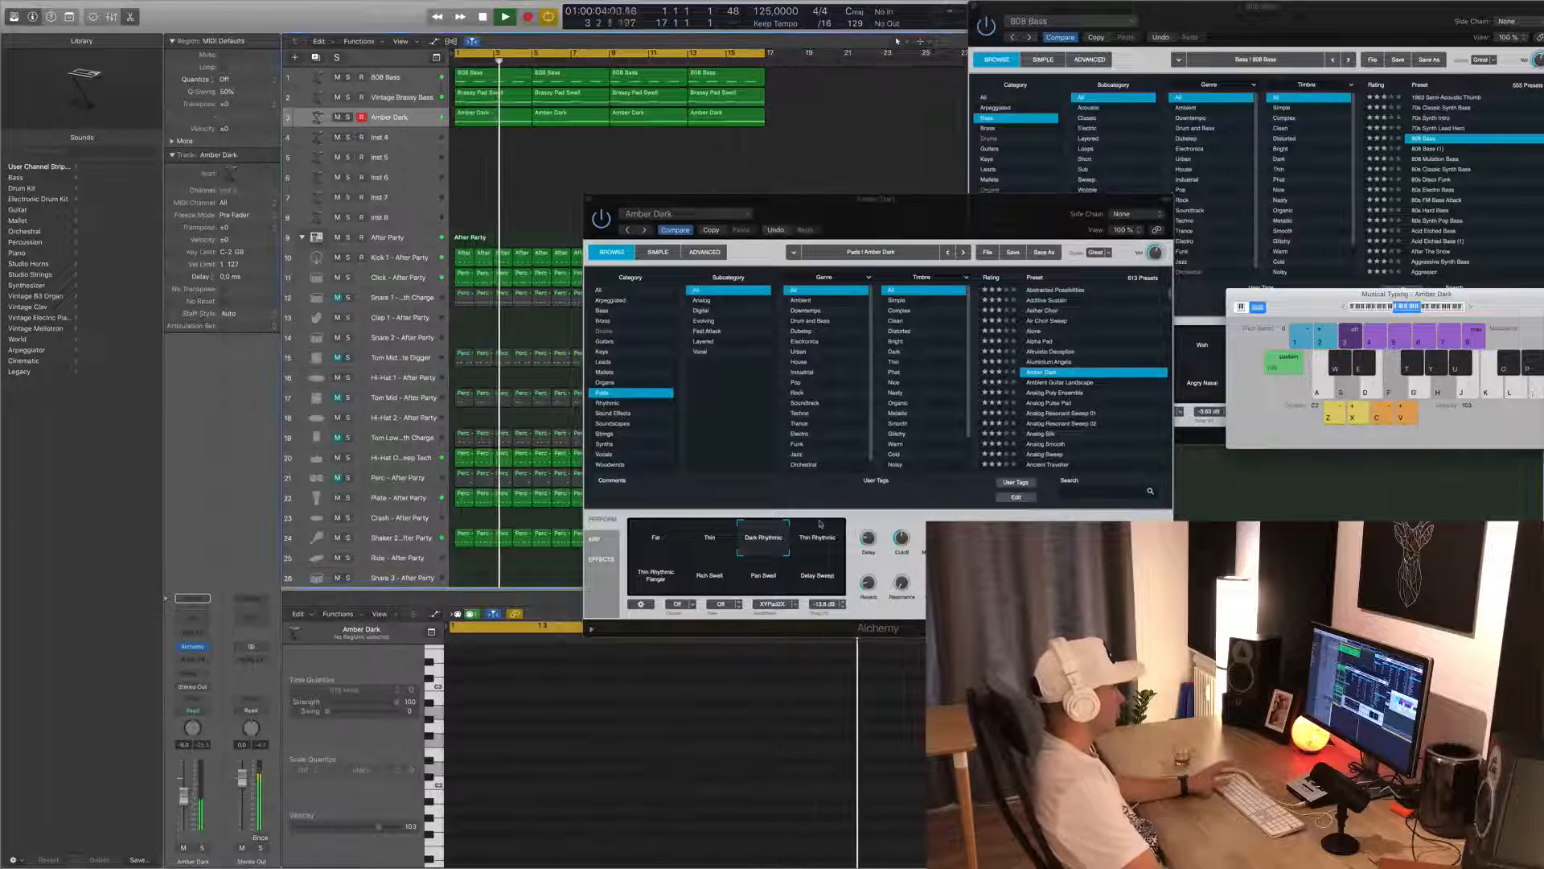
pyautogui.click(821, 544)
pyautogui.press('Return')
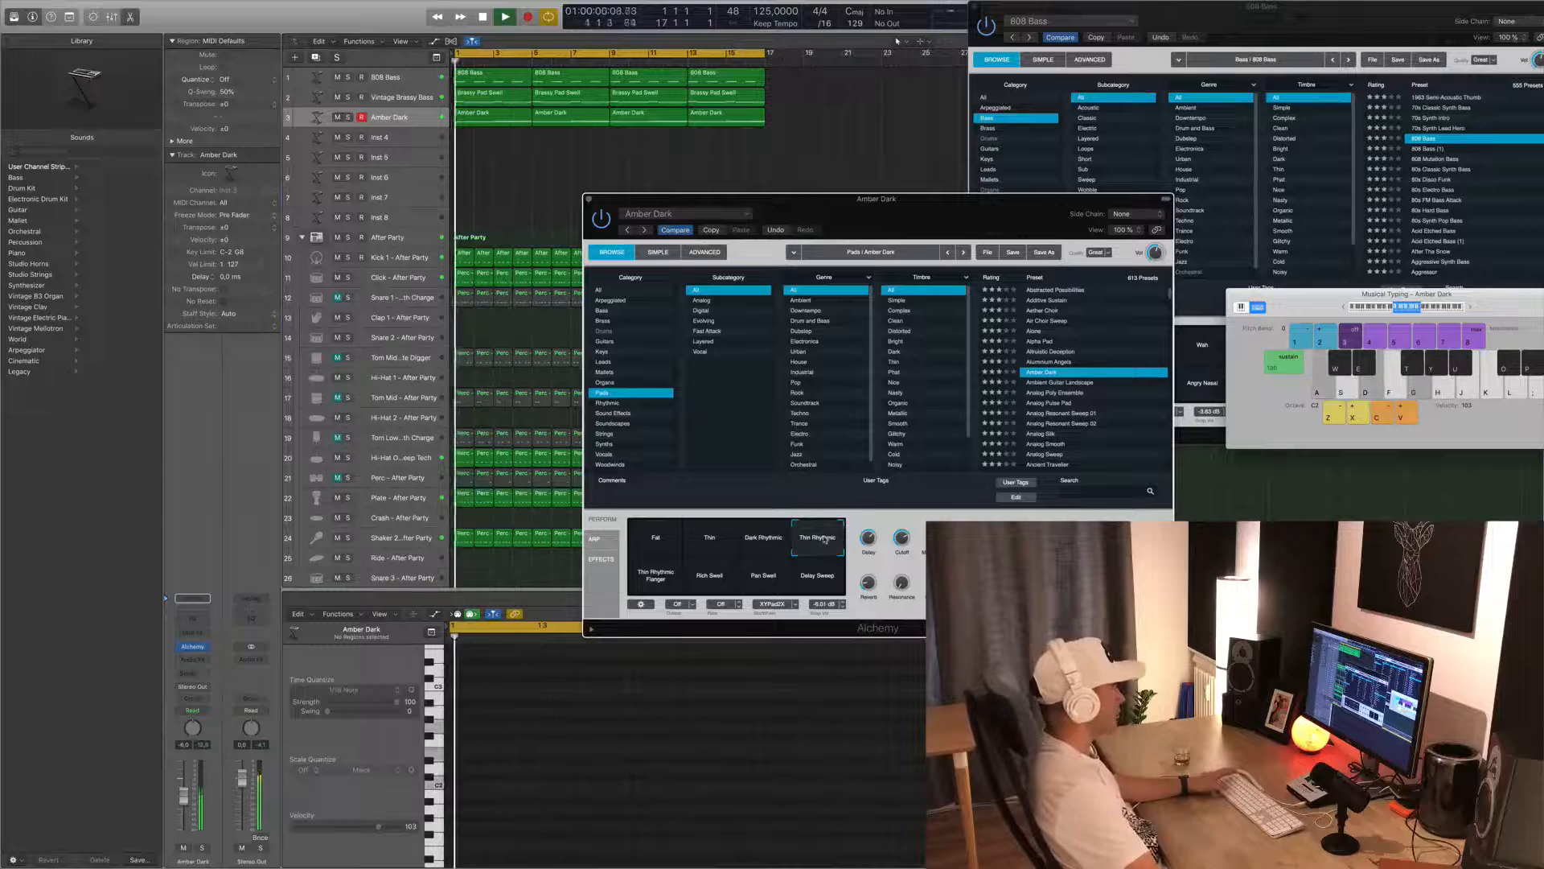
# - Audition Amber Dark's Thin Rhythmic Flanger, Rich Swell, Pan Swell and Delay Sweep variations against the loop
pyautogui.click(649, 579)
pyautogui.press('Return')
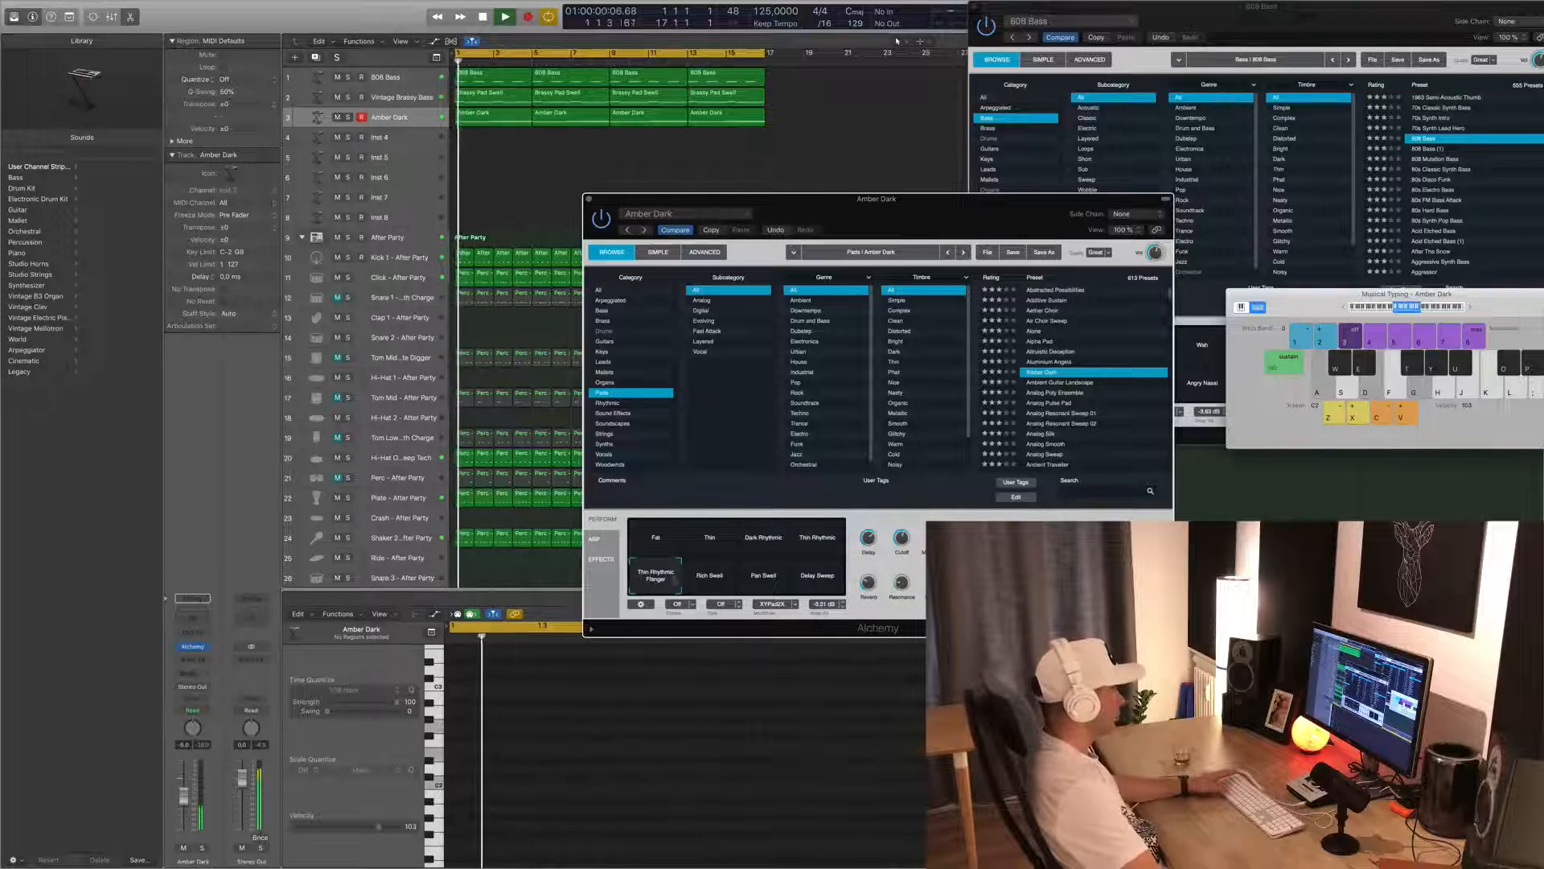
pyautogui.click(710, 576)
pyautogui.press('Return')
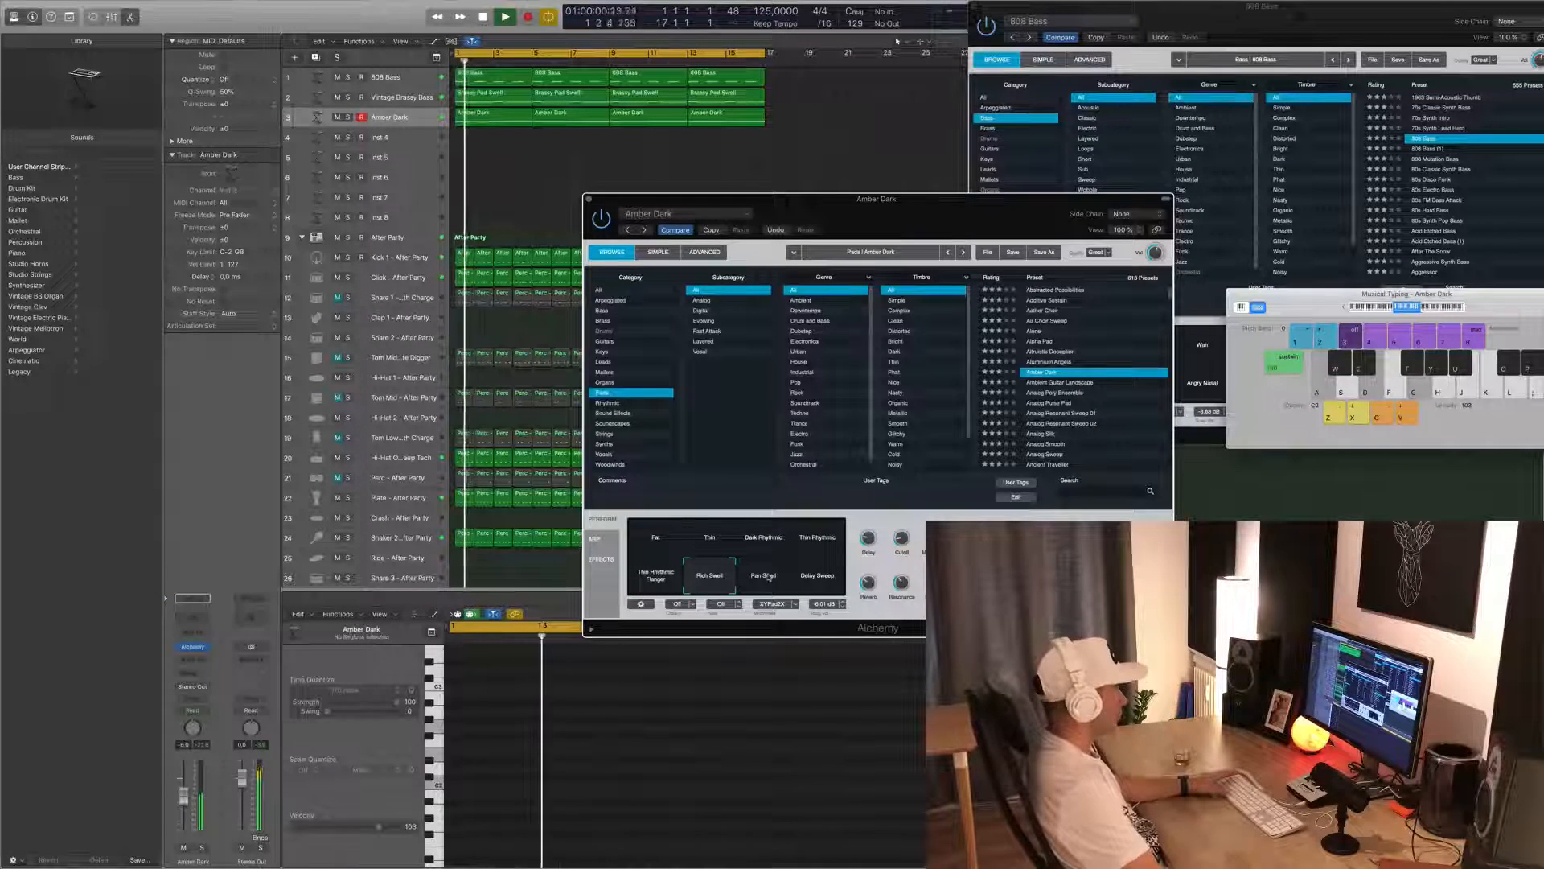
pyautogui.click(770, 577)
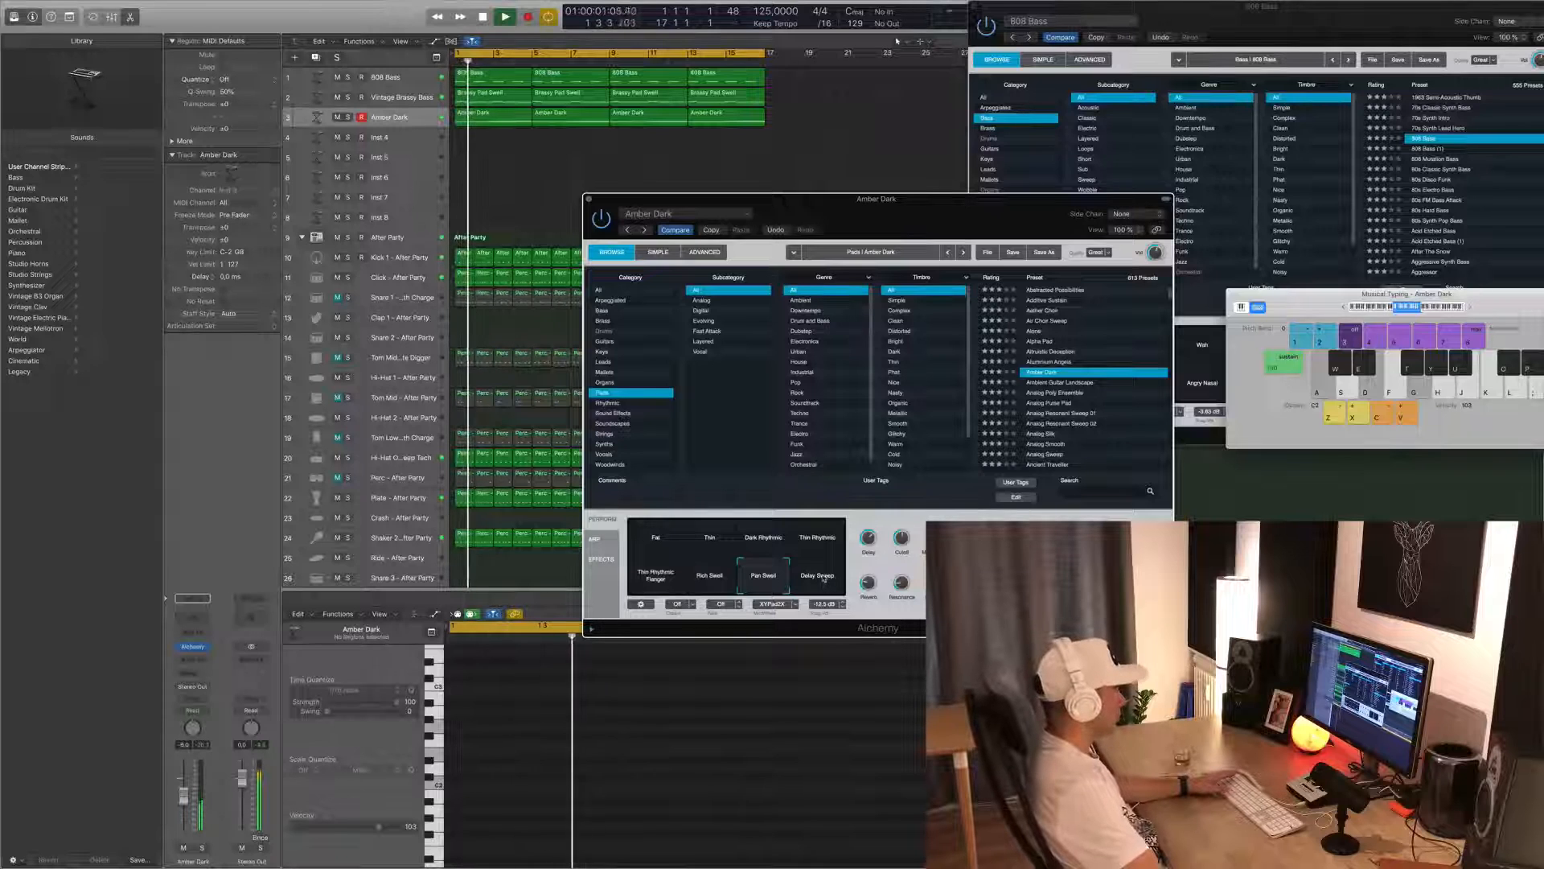
pyautogui.click(822, 577)
pyautogui.press('Return')
# - Choose the Dark Rhythmic variation, listen to it in the loop and close the Amber Dark synth window
pyautogui.click(759, 541)
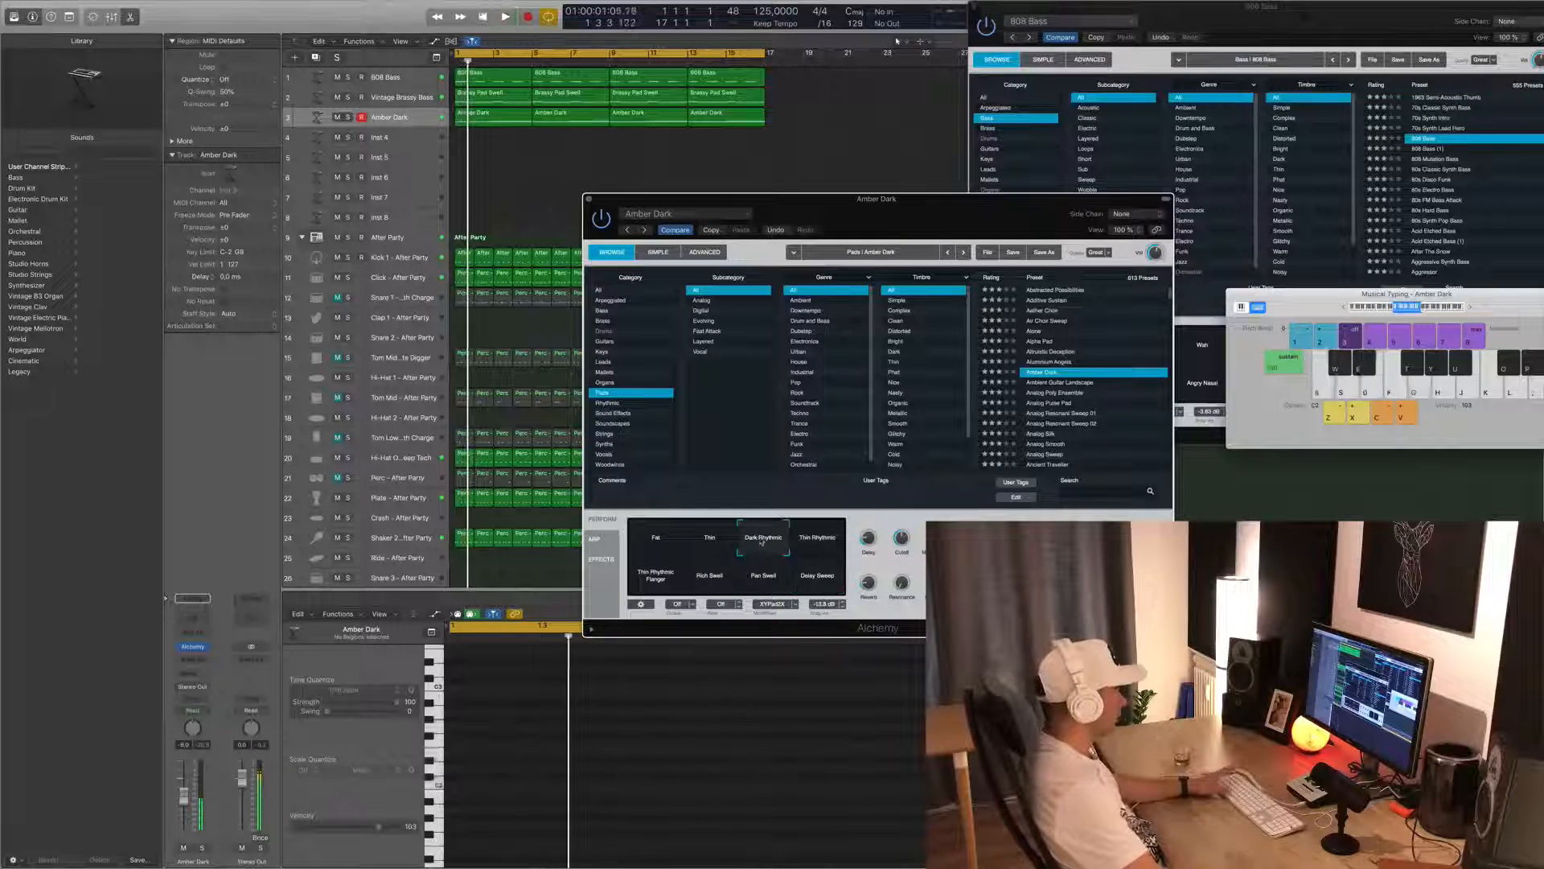
pyautogui.press('Return')
pyautogui.moveTo(961, 197); pyautogui.dragTo(1187, 227)
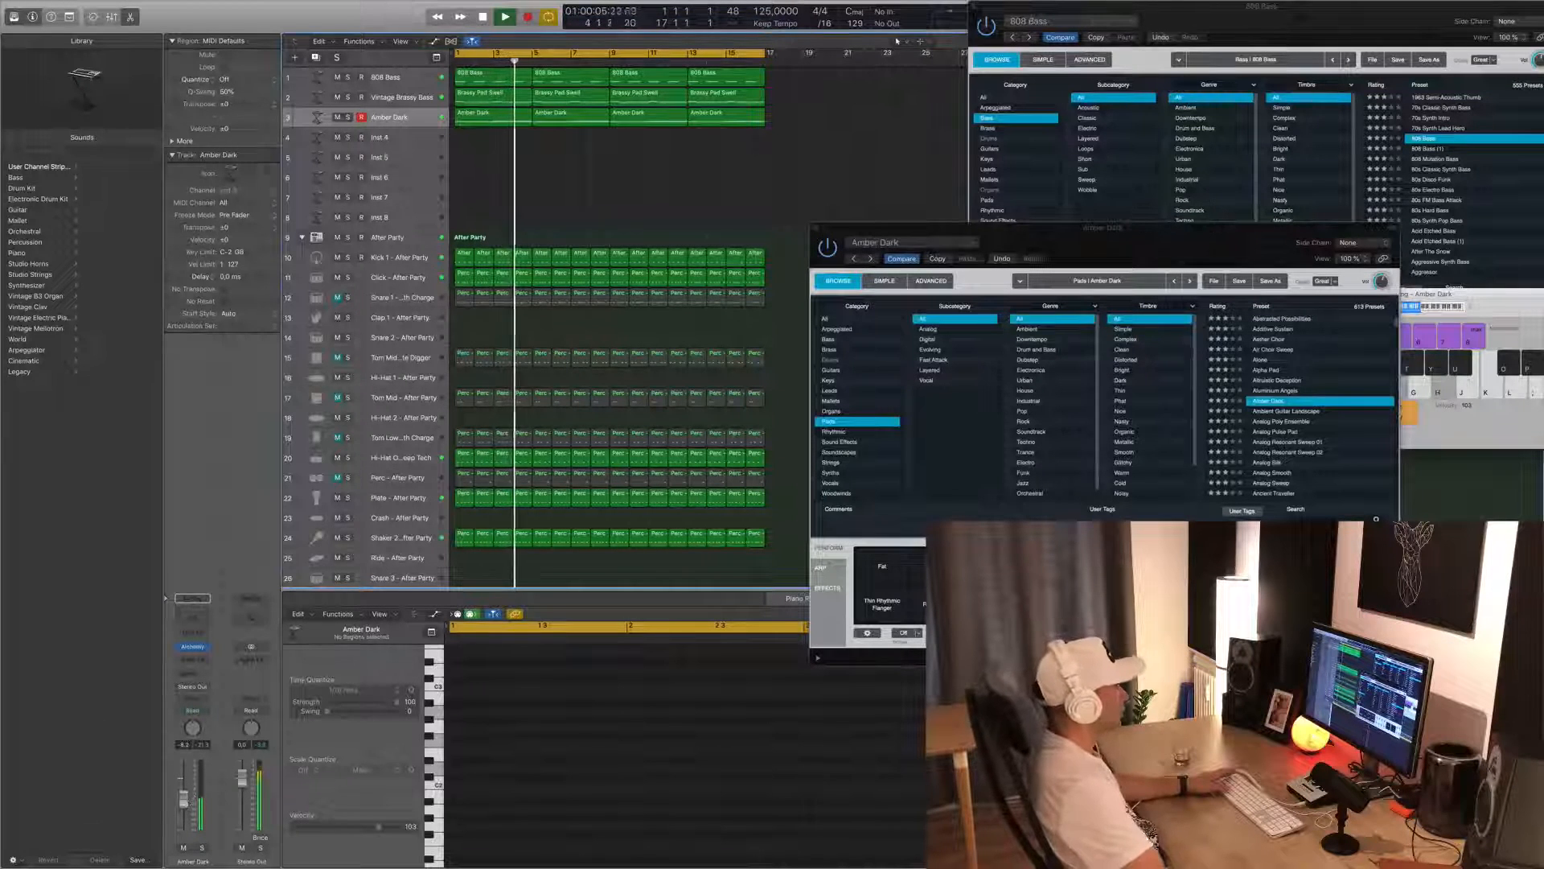
pyautogui.moveTo(1224, 229); pyautogui.dragTo(1110, 233)
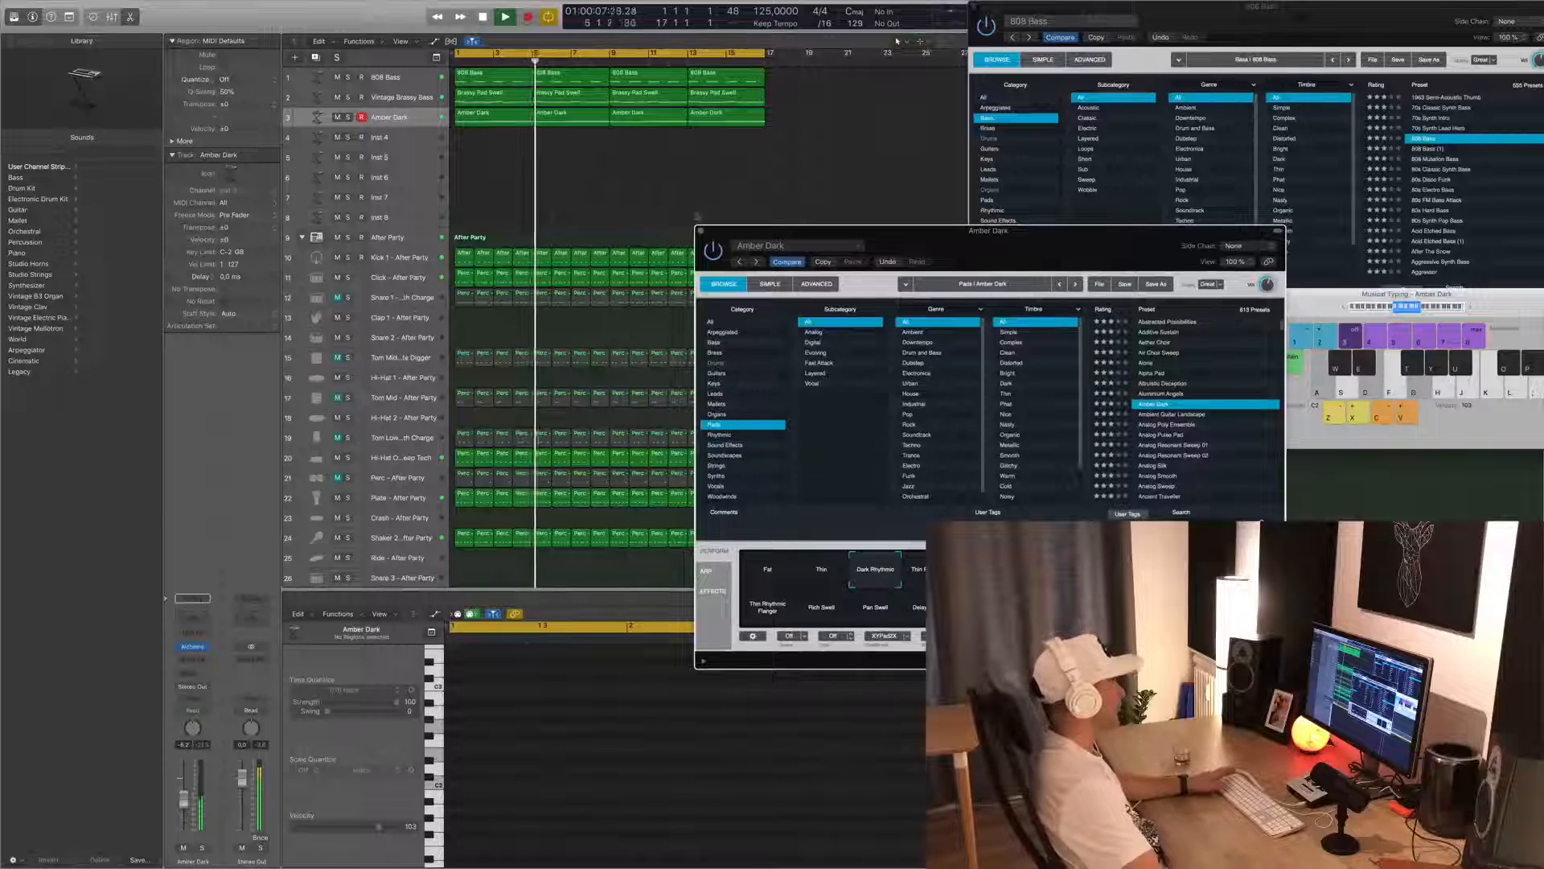
pyautogui.click(702, 232)
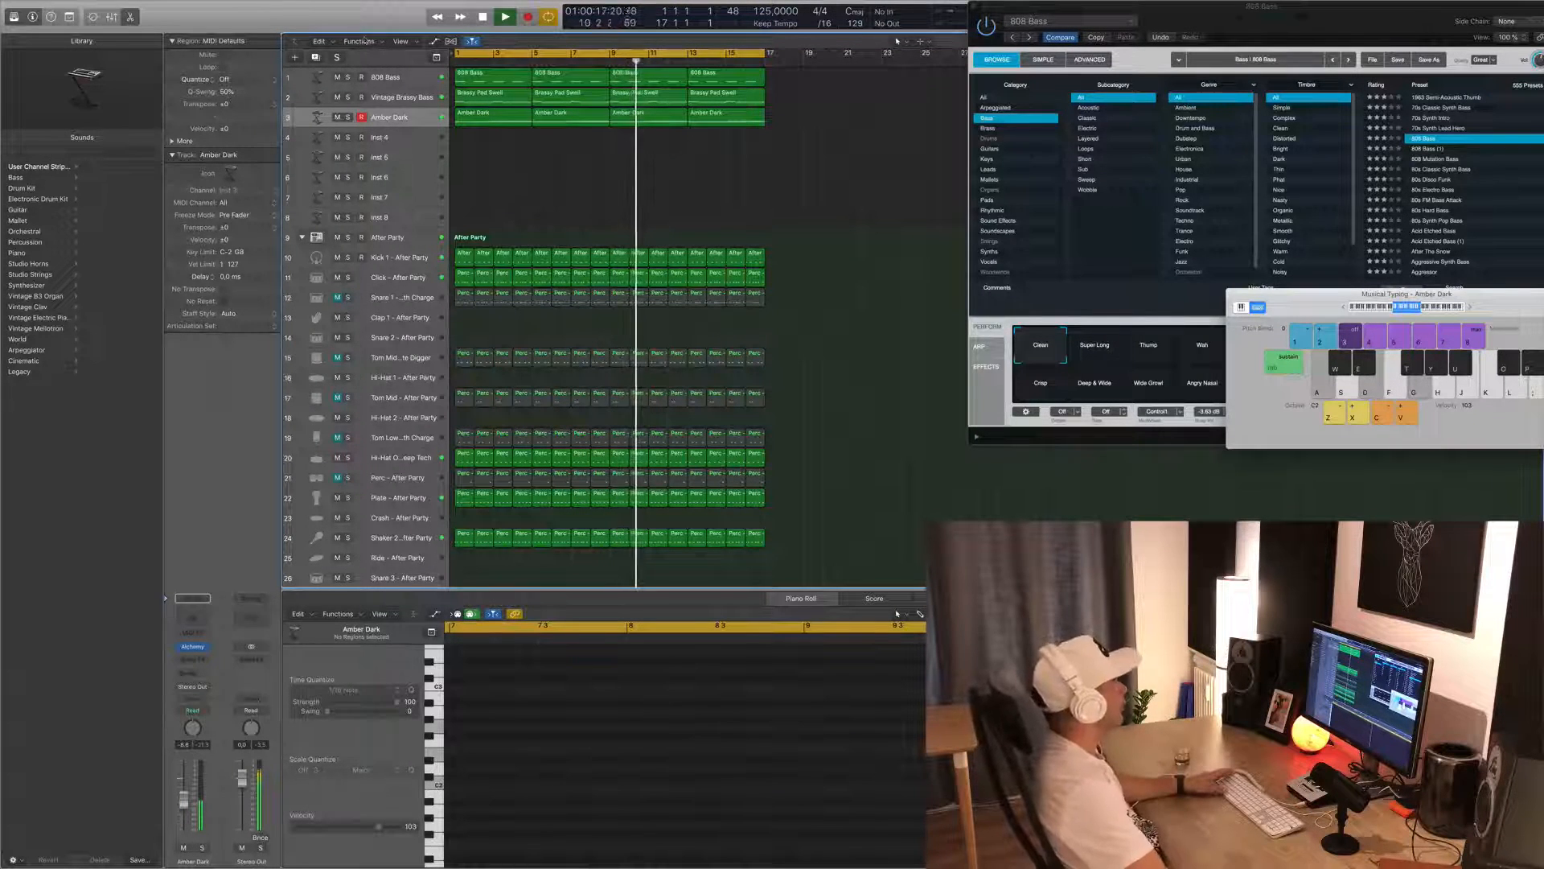
# - Duplicate the 808 Bass track and copy its first four-bar region onto the new track
pyautogui.click(386, 78)
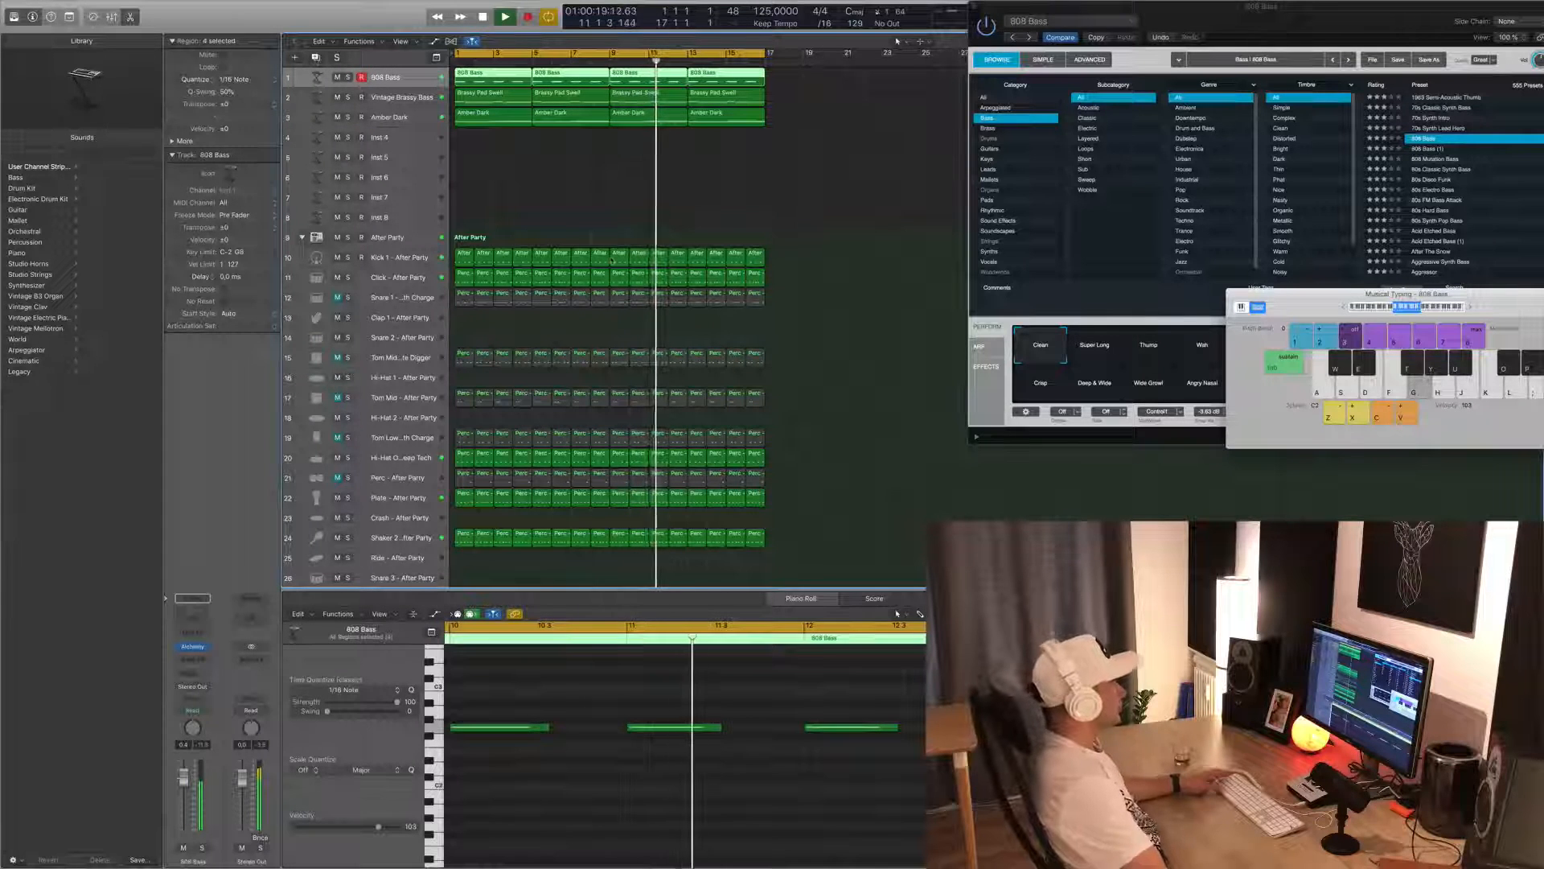
pyautogui.press('super+d')
pyautogui.moveTo(475, 77); pyautogui.dragTo(474, 96)
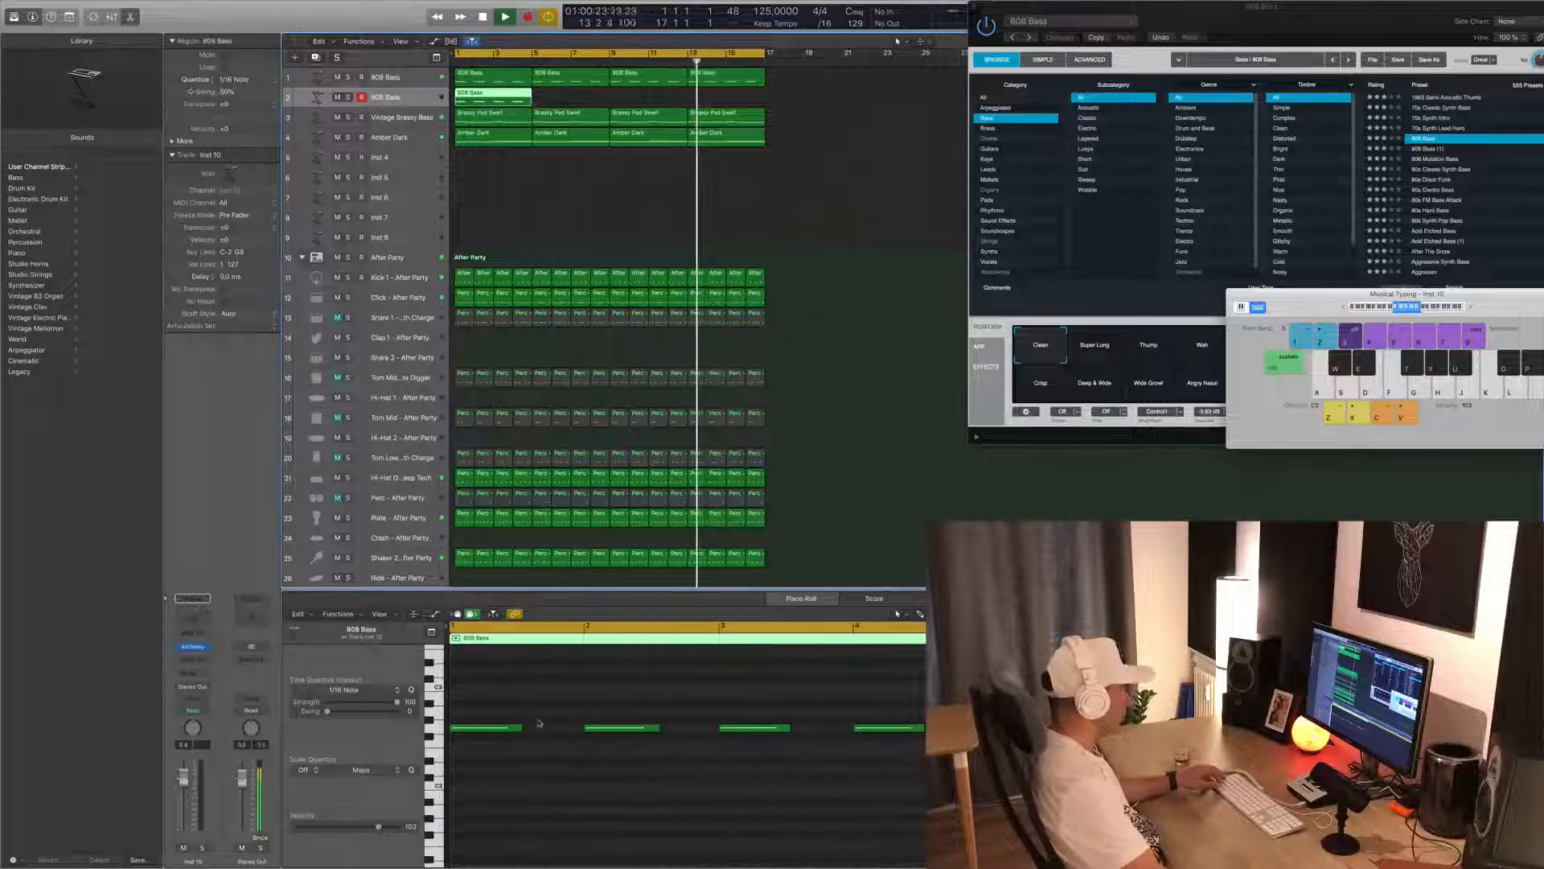
# - Double the copied bass region's notes with shorter ones every half bar and repeat the region up to bar 17
pyautogui.moveTo(486, 707); pyautogui.dragTo(909, 767)
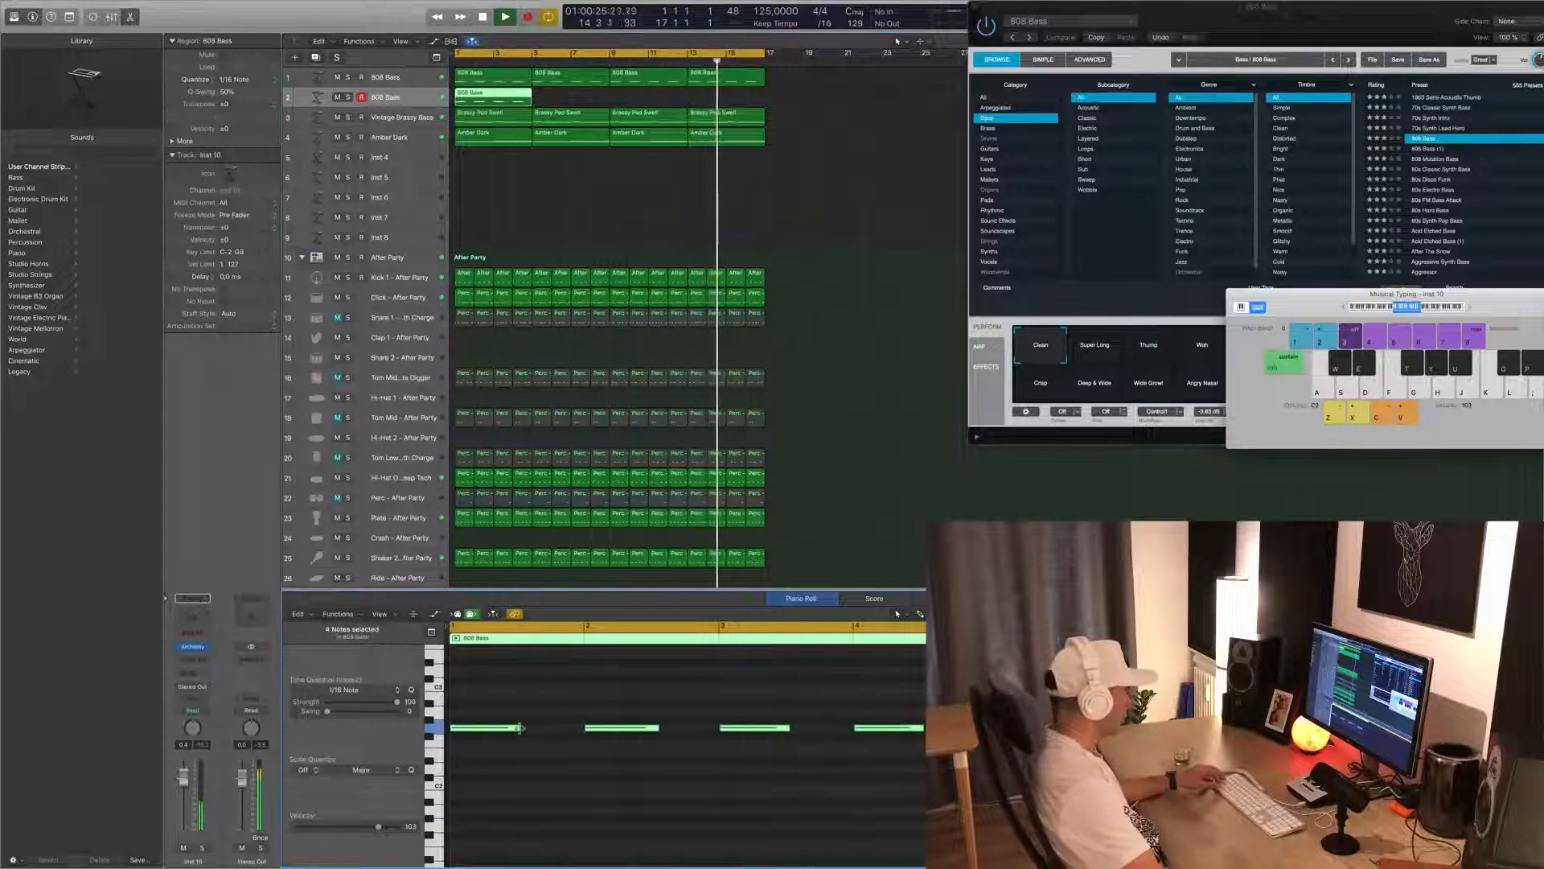
pyautogui.moveTo(521, 728)
pyautogui.mouseDown()
pyautogui.moveTo(480, 731)
pyautogui.moveTo(532, 734)
pyautogui.mouseUp()
pyautogui.moveTo(497, 96); pyautogui.dragTo(651, 104)
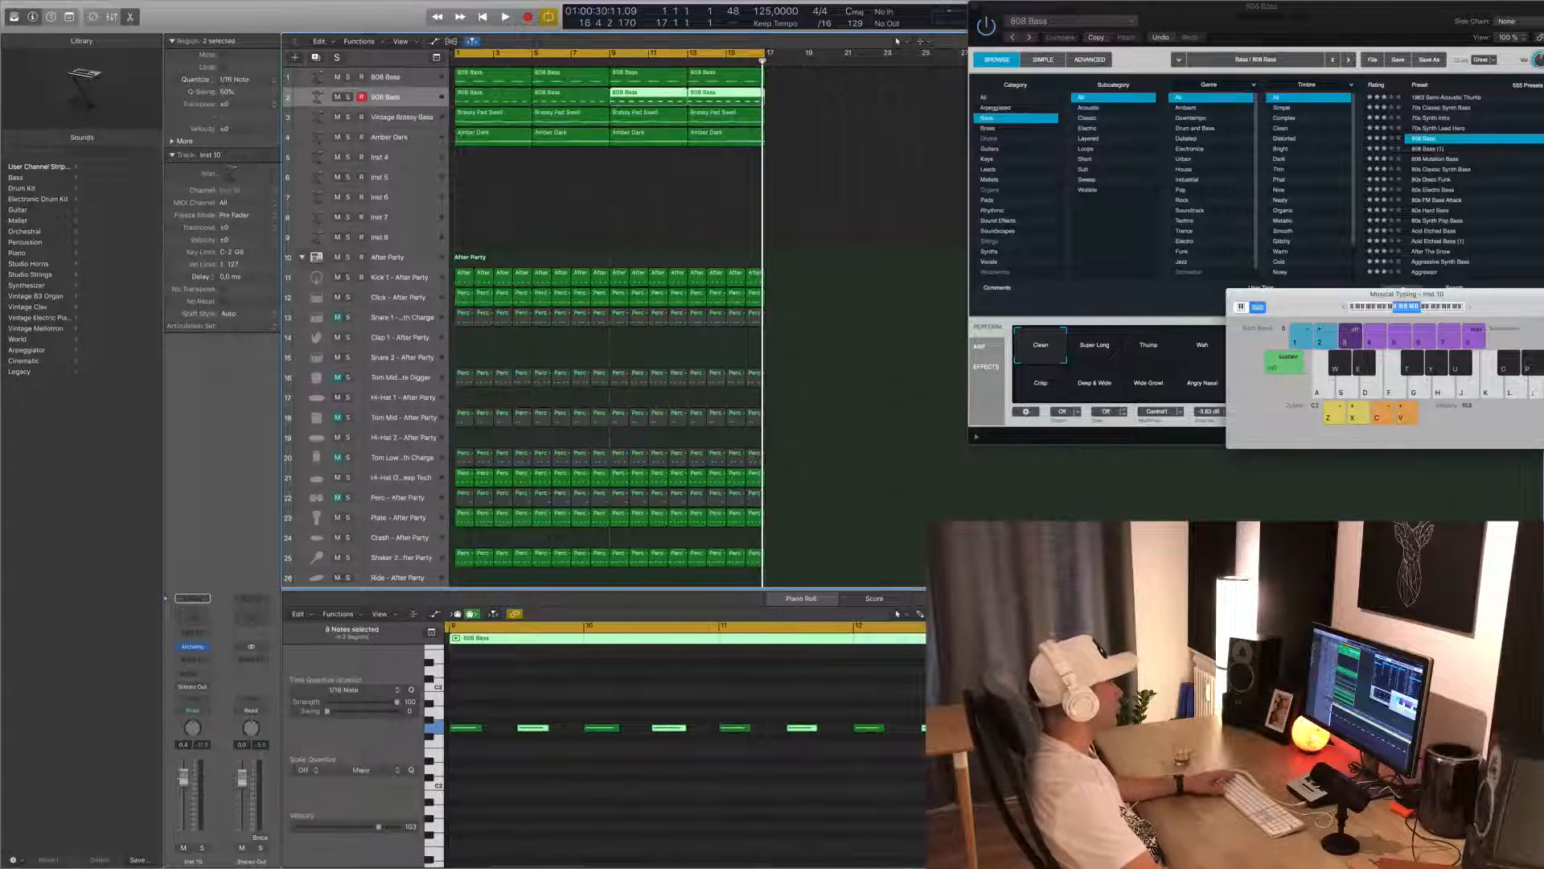
pyautogui.press('space')
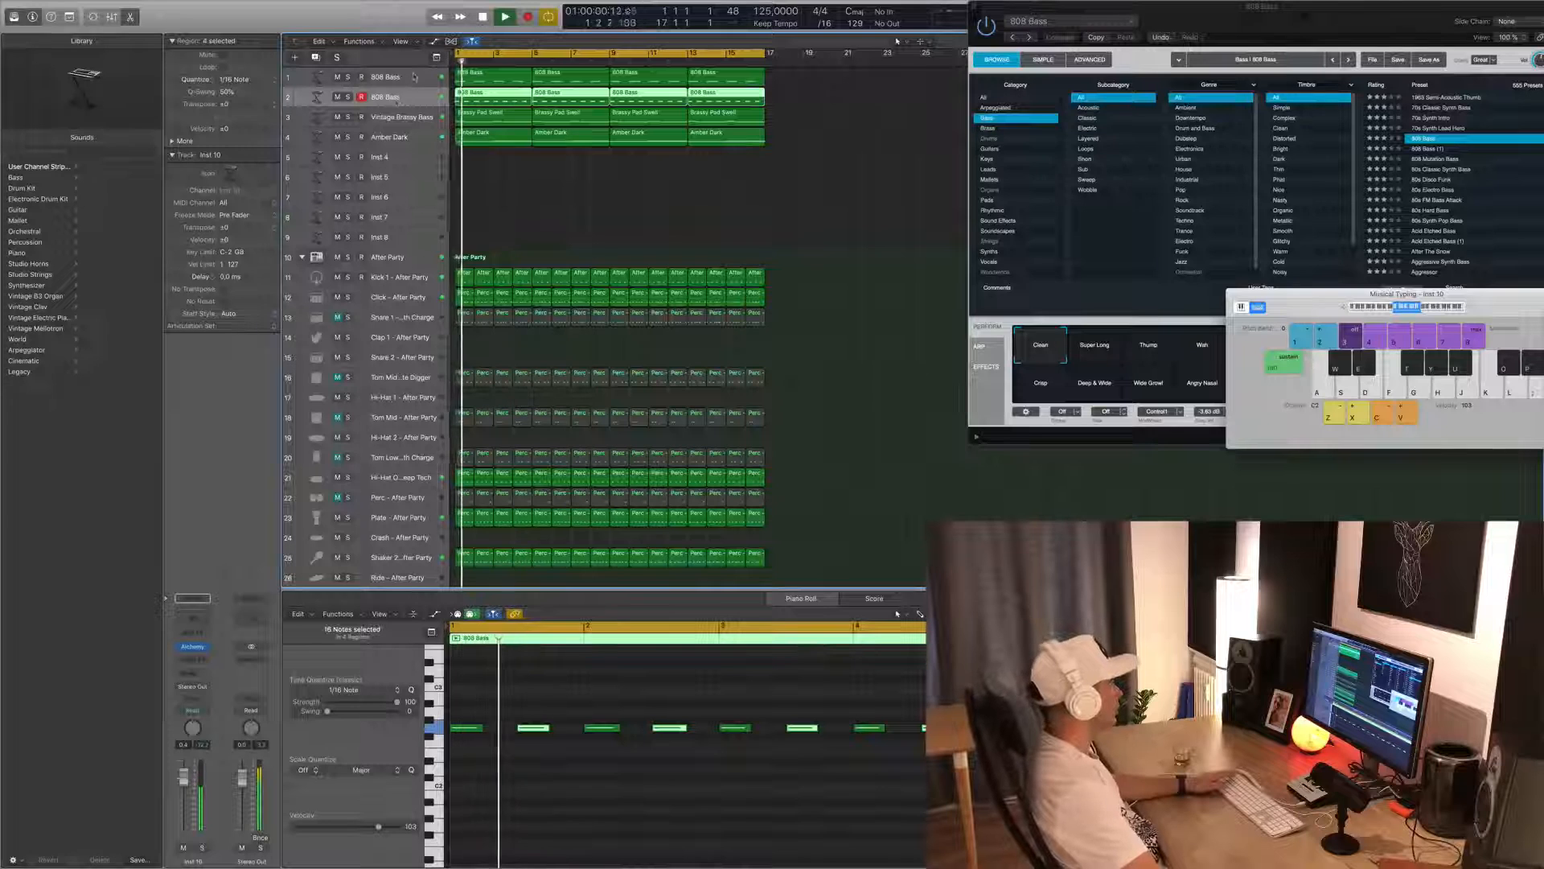
pyautogui.press('space')
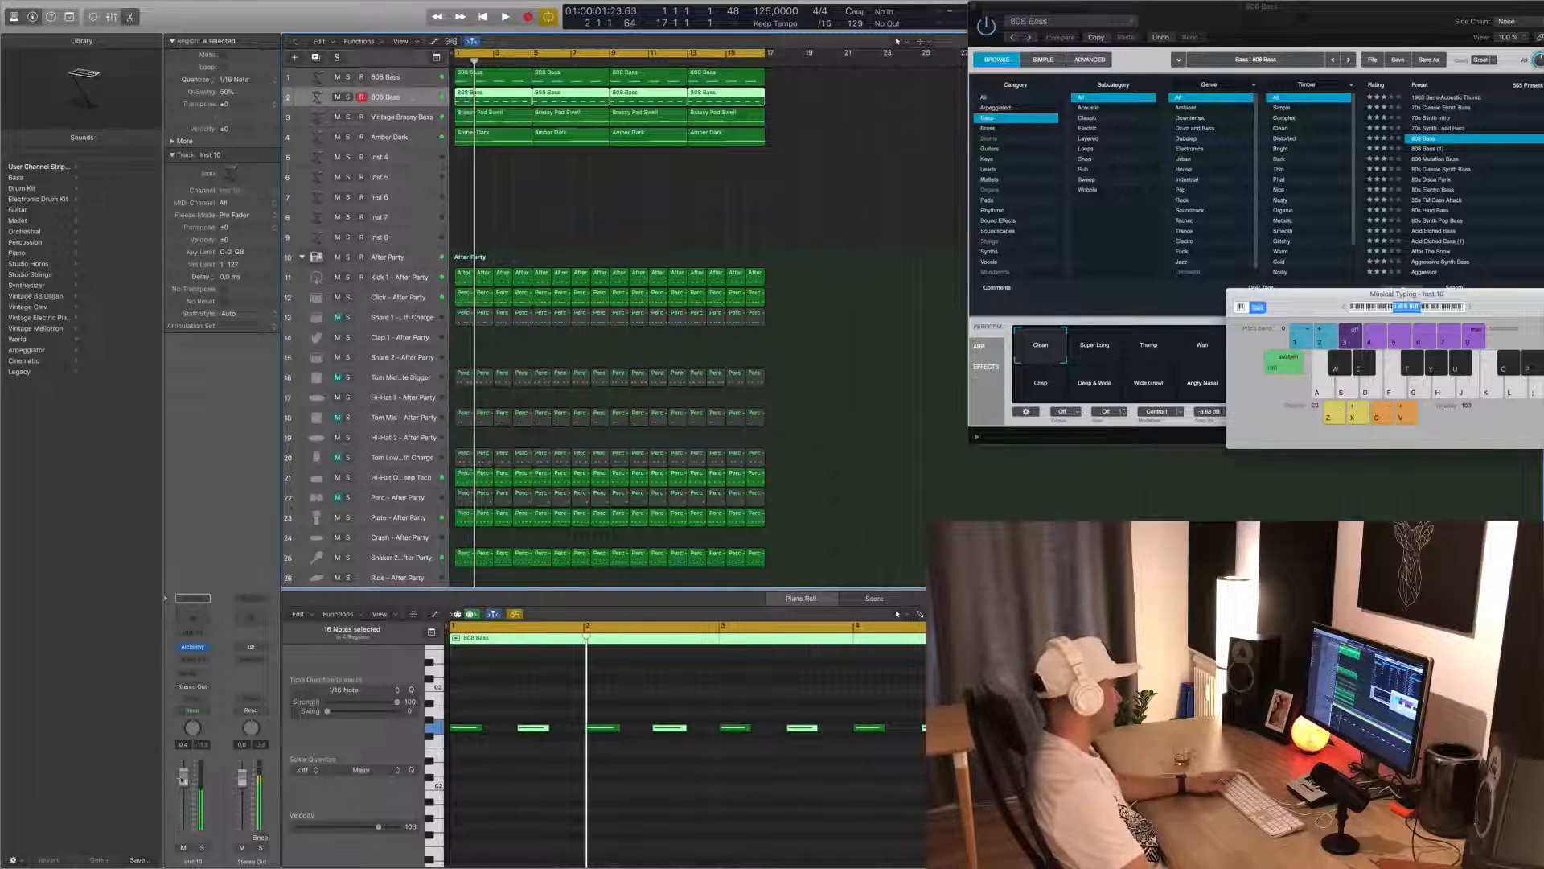
# - Open the duplicated bass track's Alchemy window, move it clear of the tracks and listen to its 808 Bass preset in the loop
pyautogui.click(192, 648)
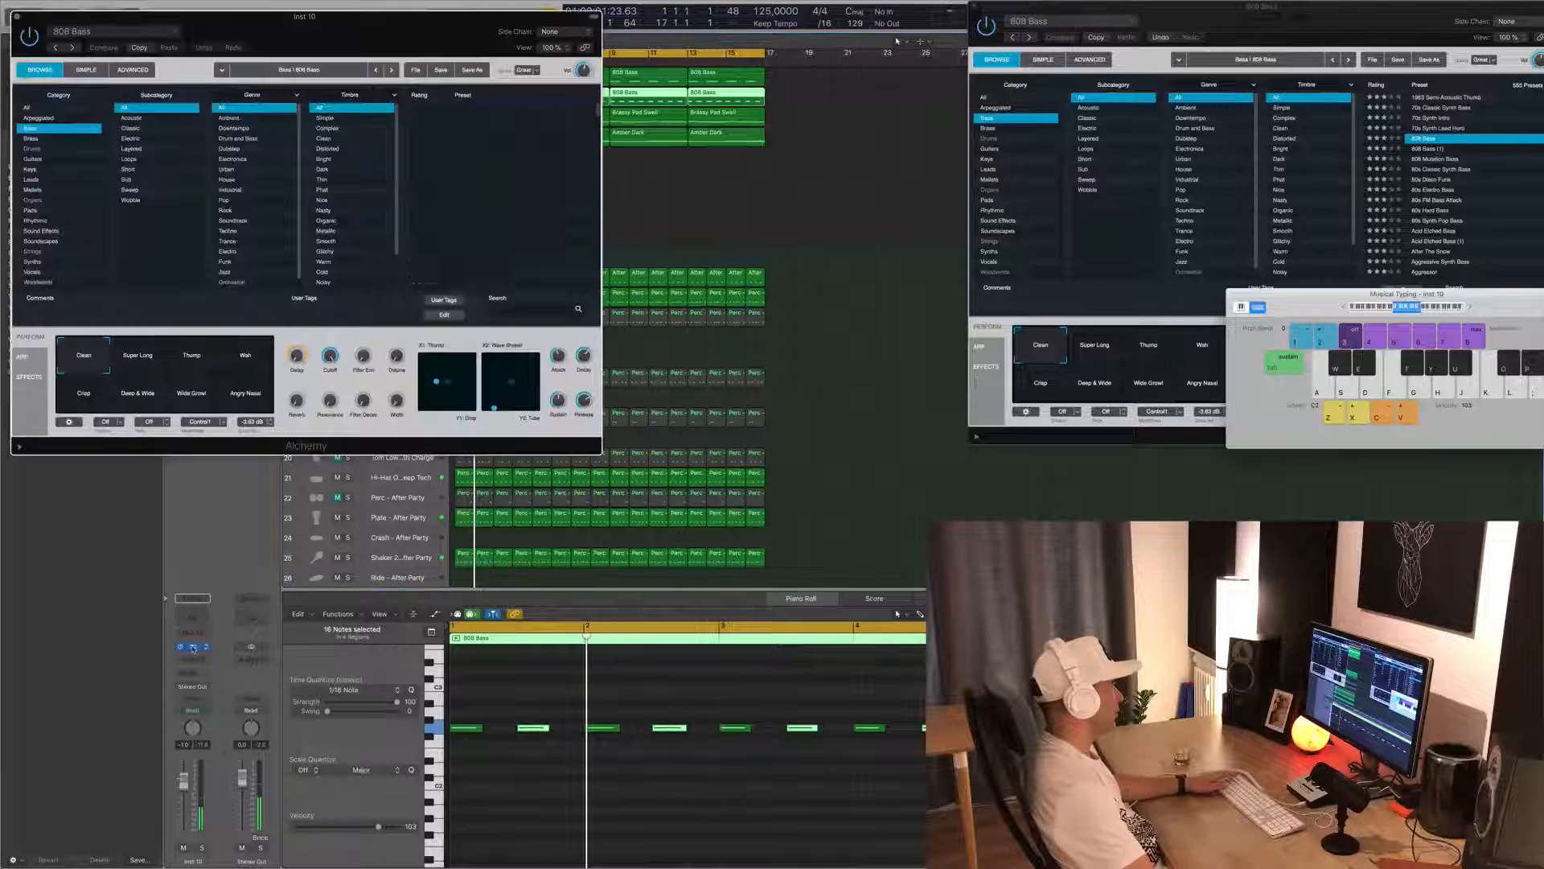
pyautogui.press('space')
pyautogui.moveTo(453, 6); pyautogui.dragTo(1197, 259)
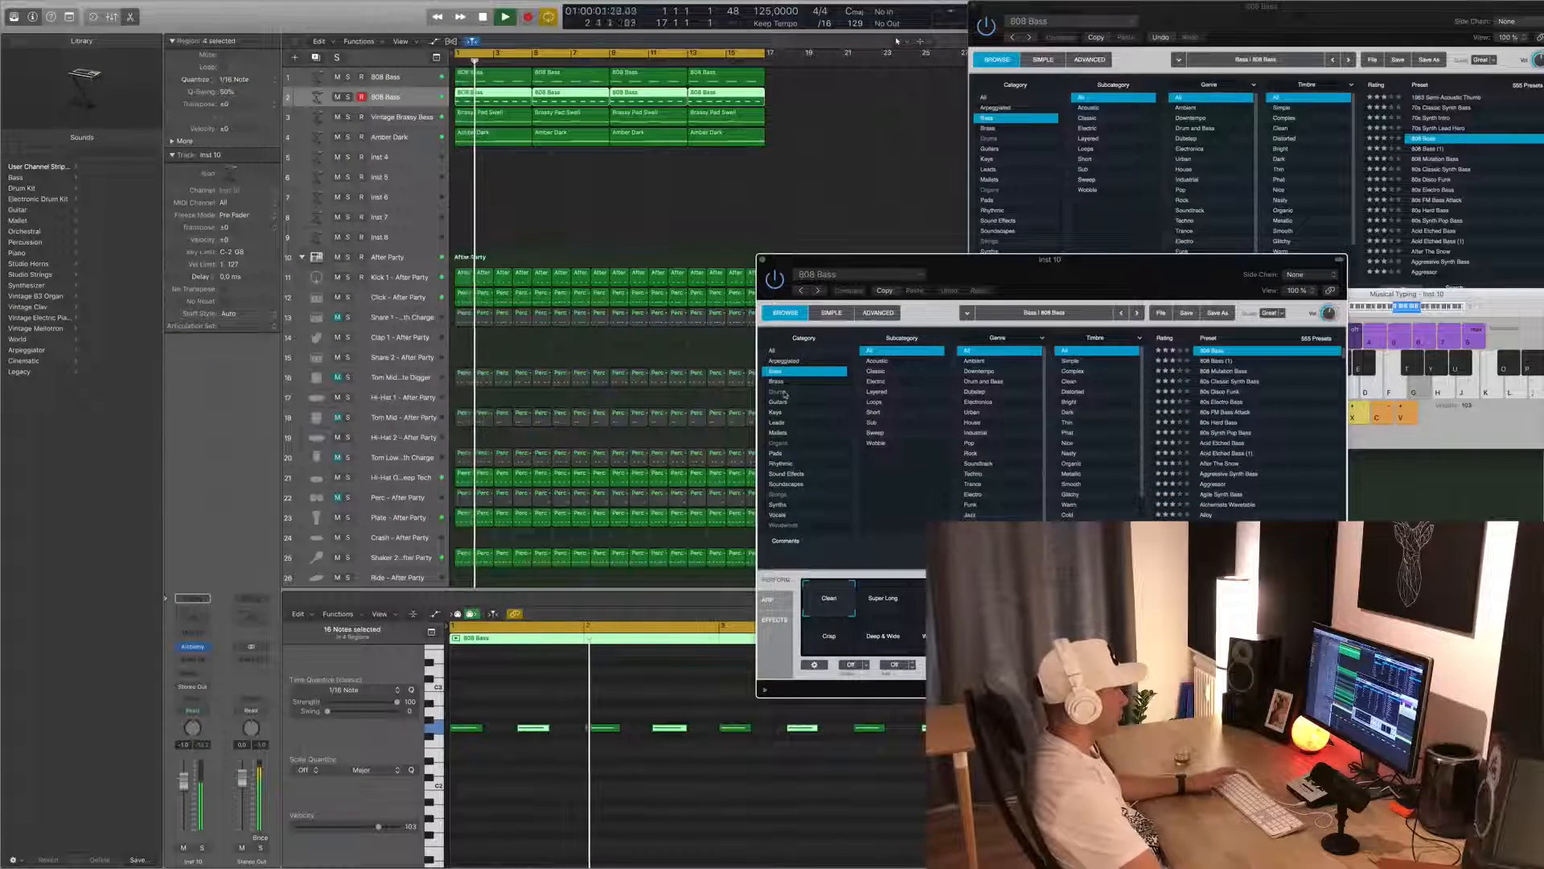
pyautogui.press('Return')
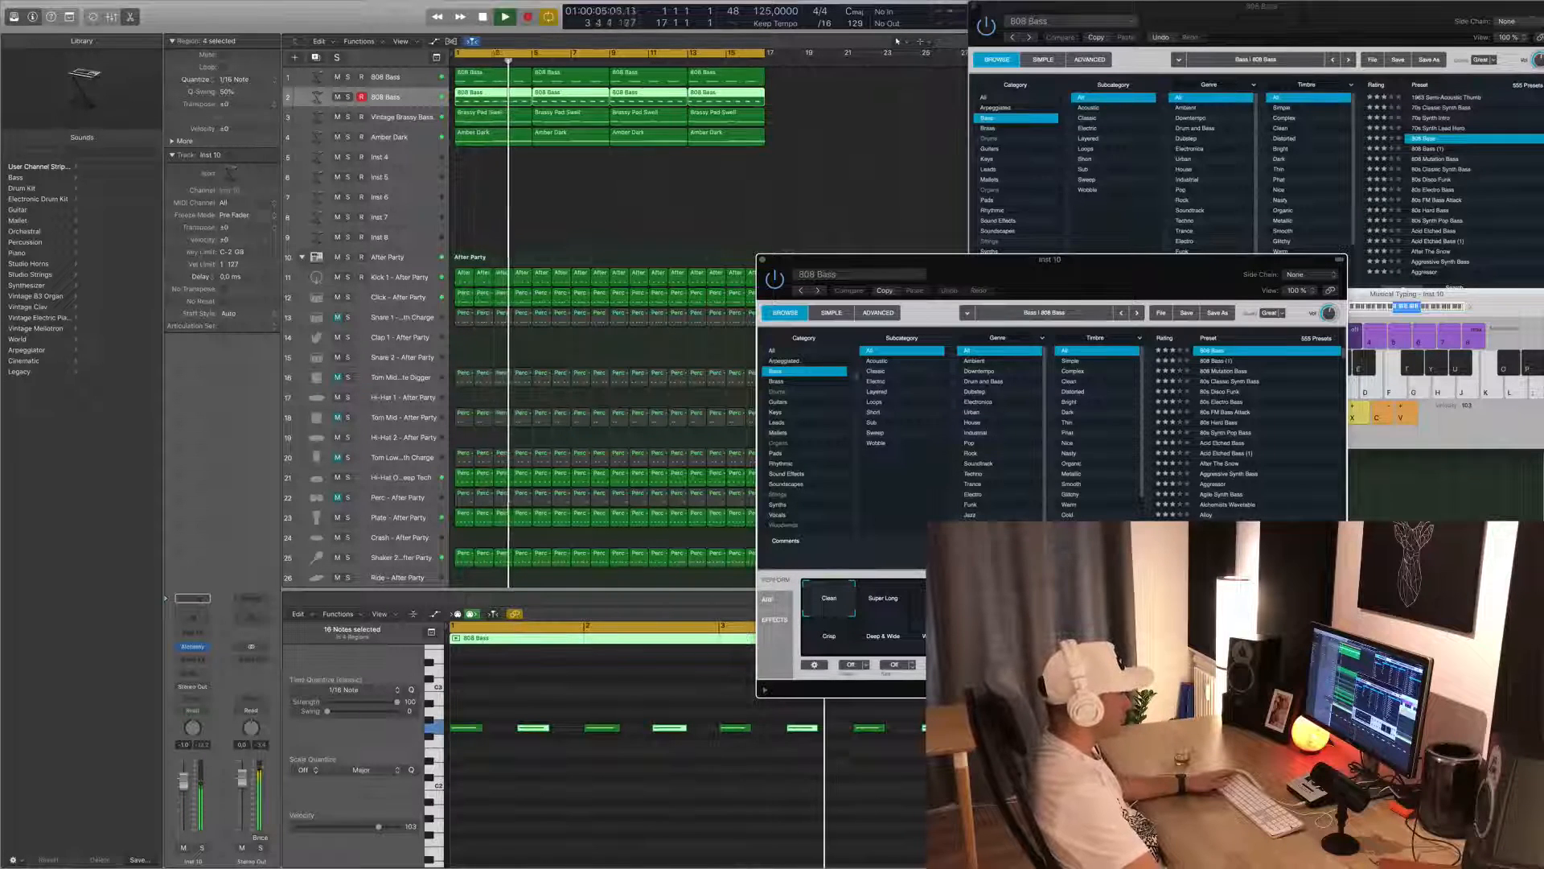
pyautogui.scroll(-1, 1014, 383)
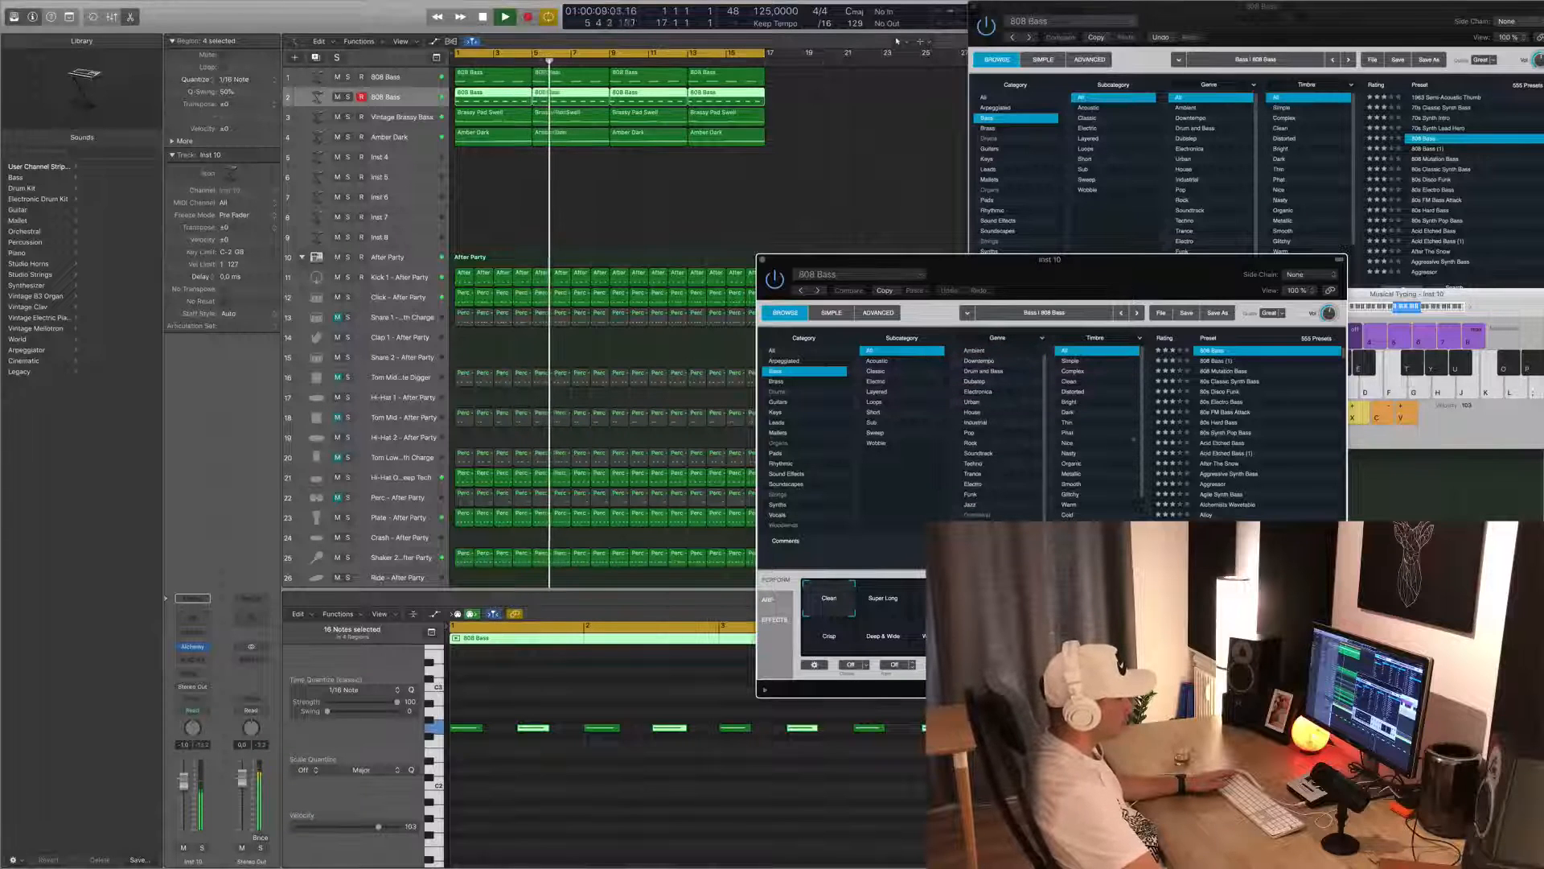
pyautogui.scroll(-4, 1083, 406)
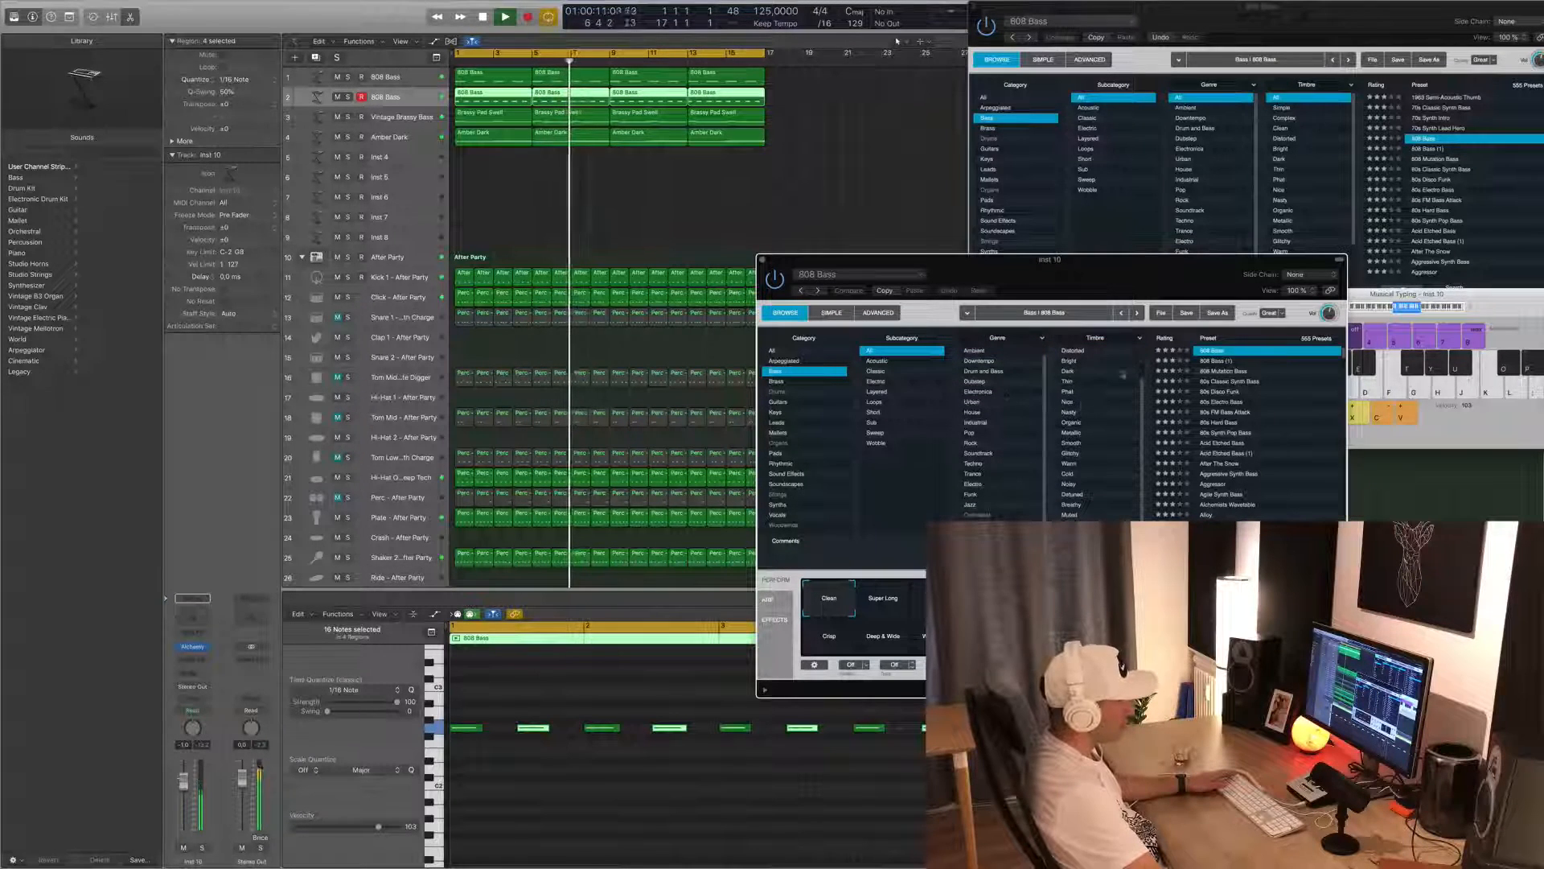
pyautogui.scroll(4, 1085, 386)
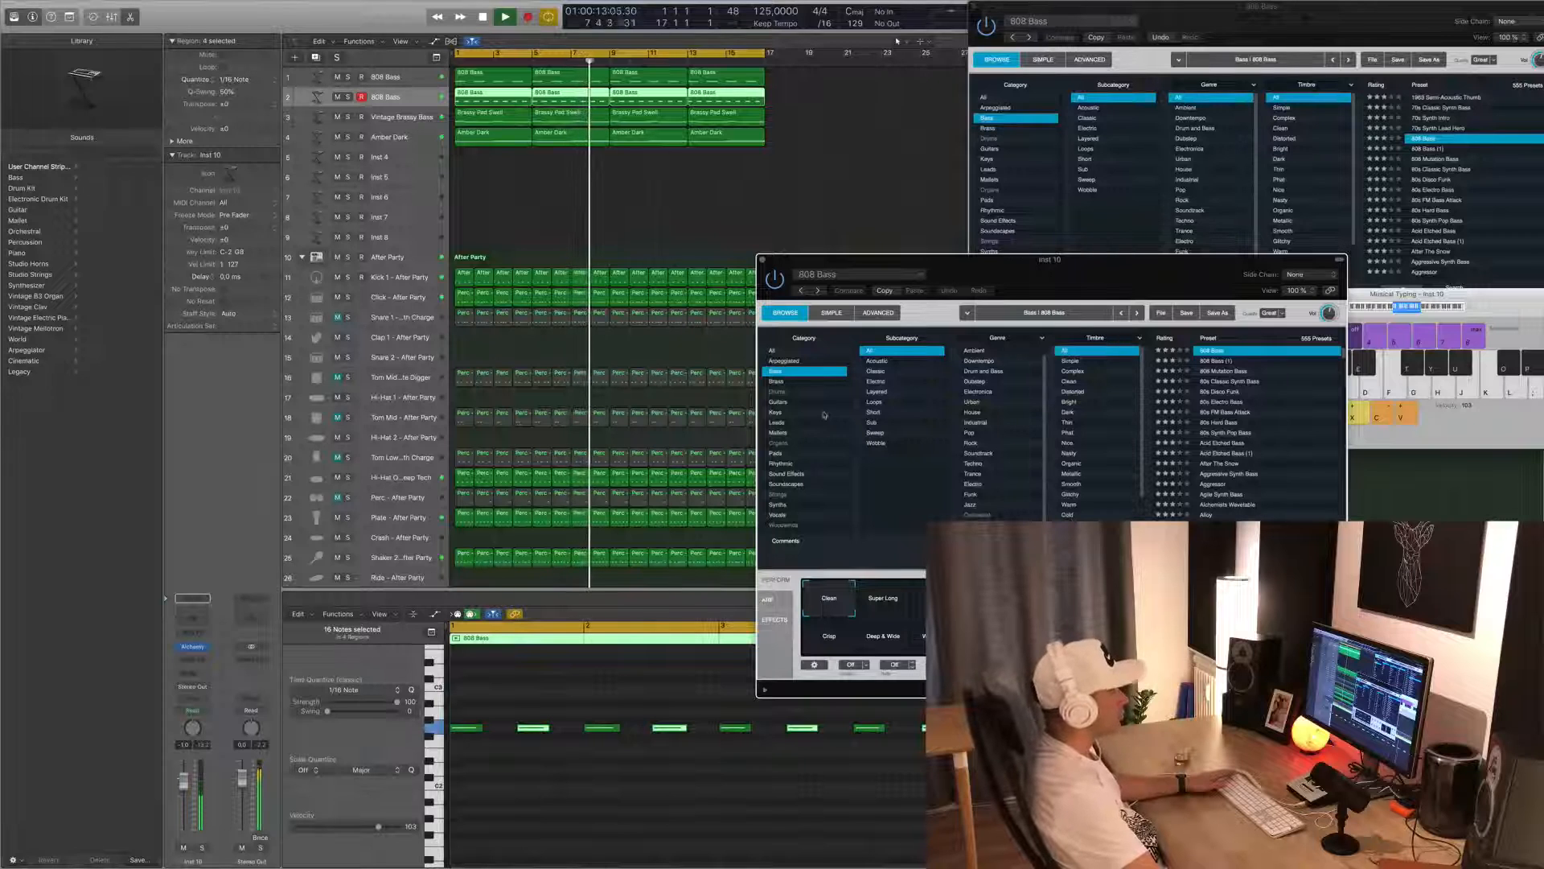
pyautogui.press('space')
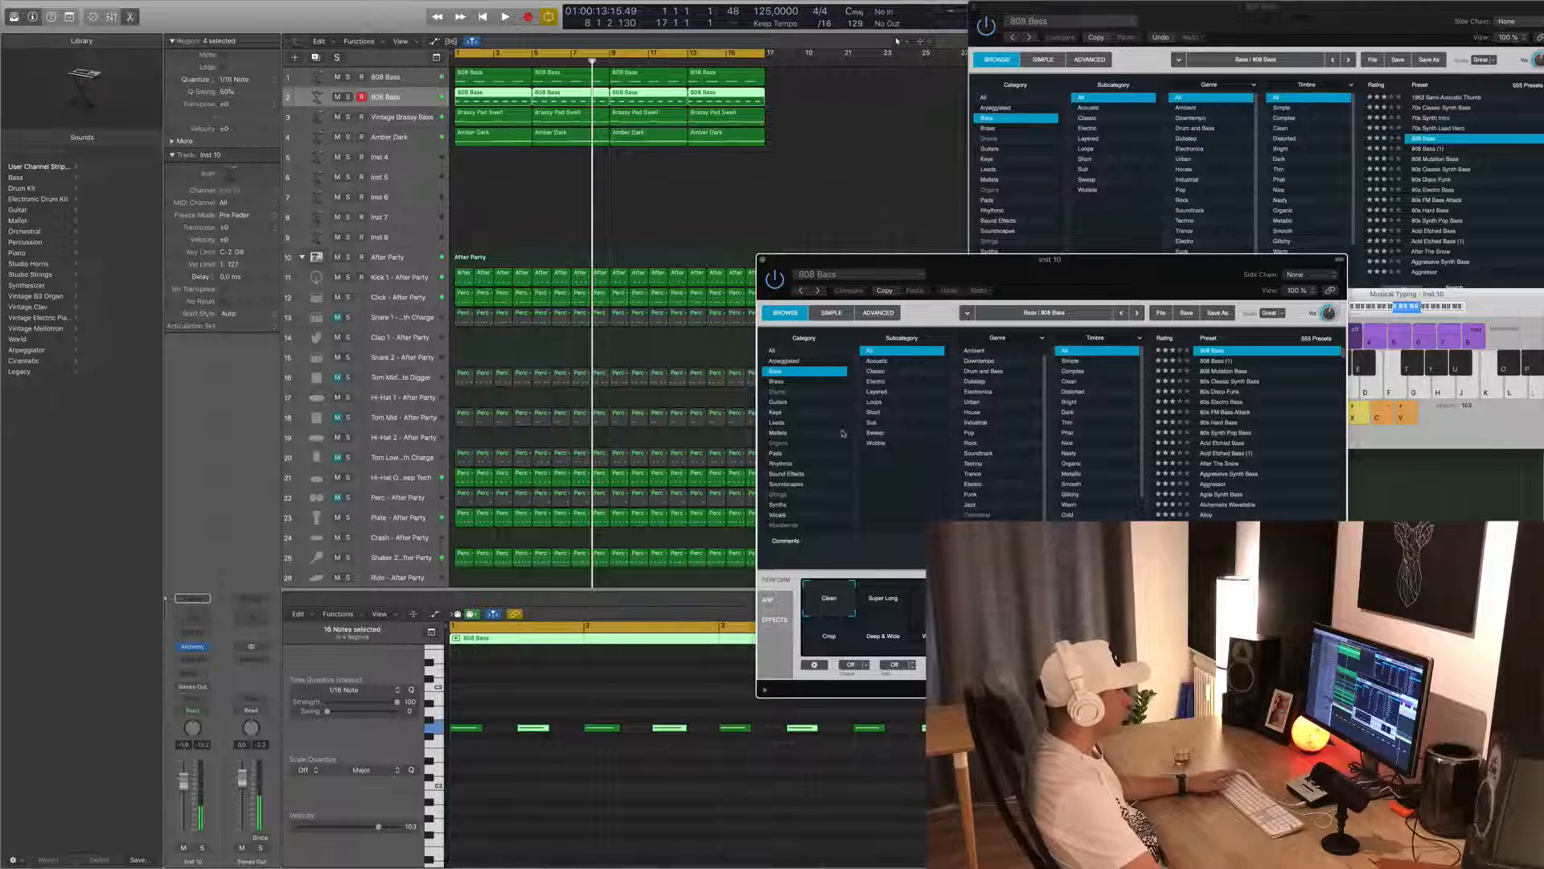
# - Narrow the bass presets to the Loops subcategory and audition Chaotic Filter Lead against the loop
pyautogui.click(875, 401)
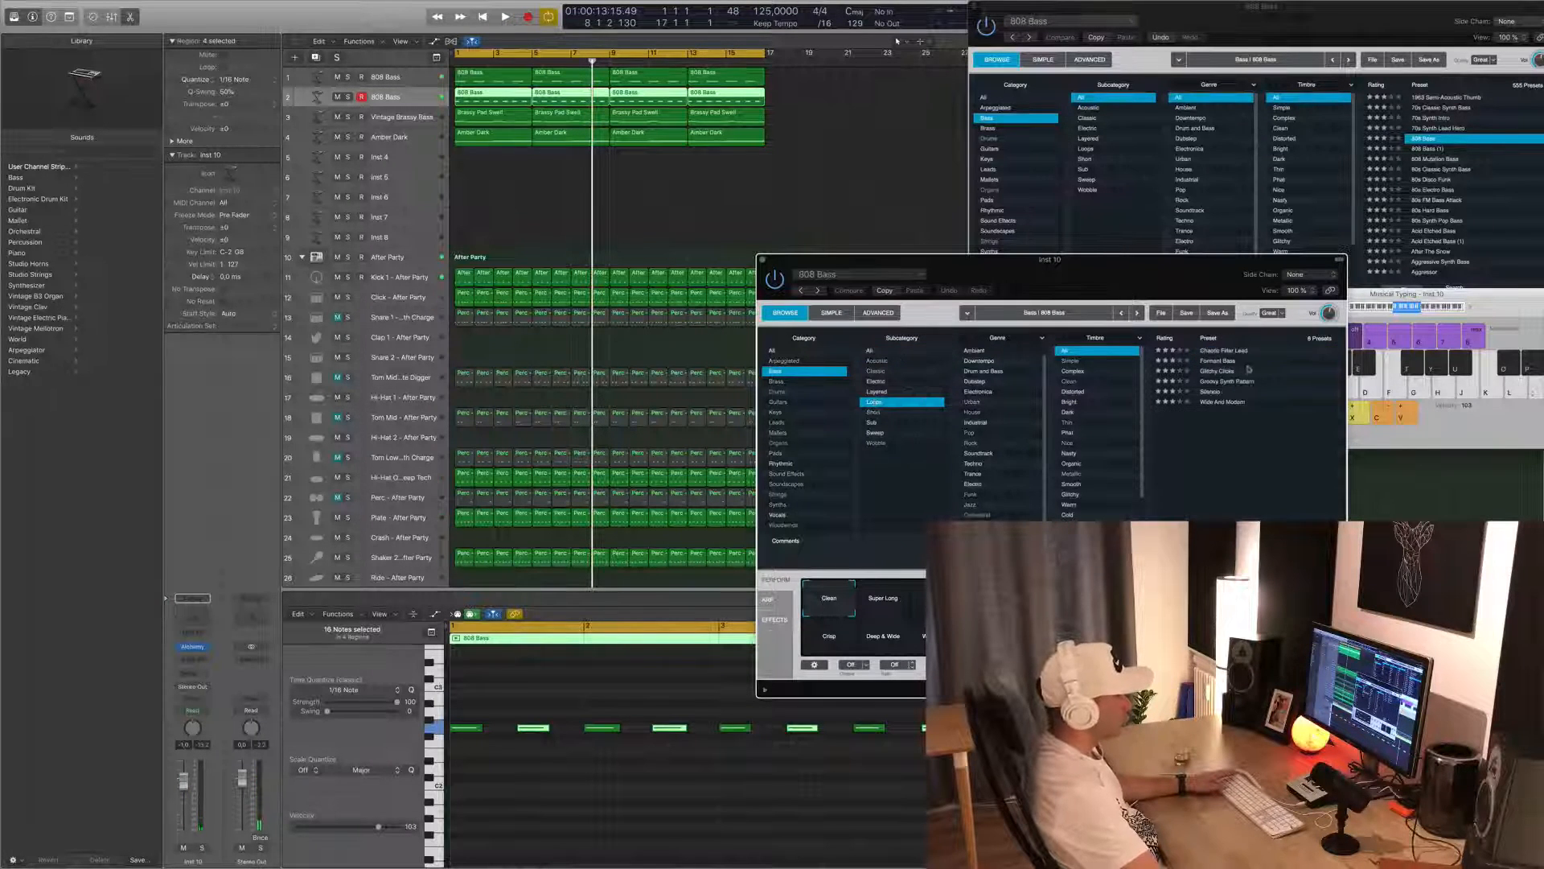
pyautogui.press('space')
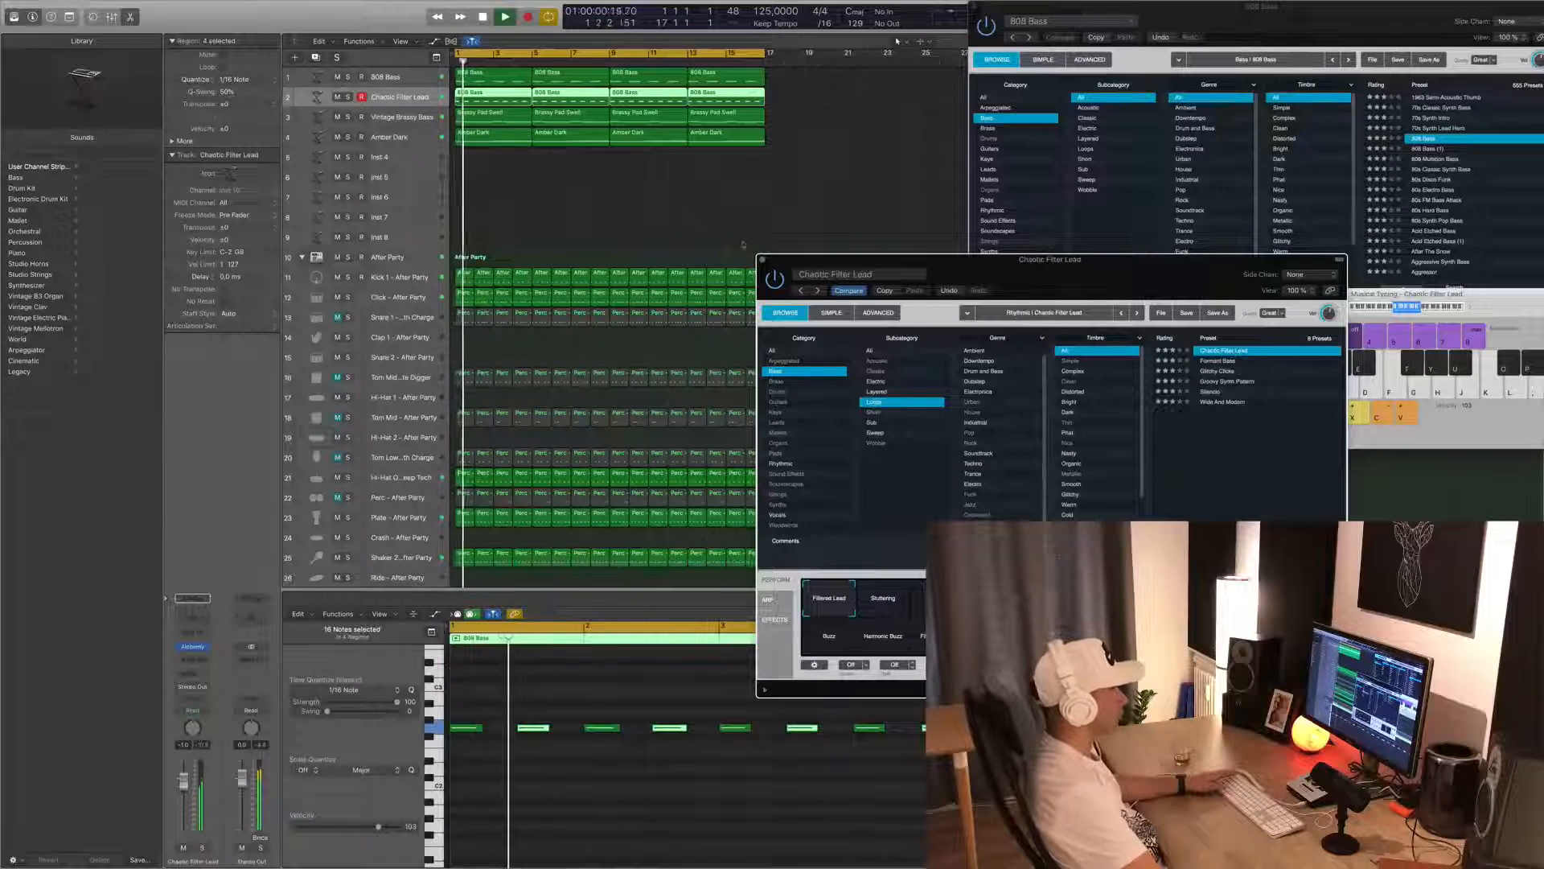
pyautogui.moveTo(1123, 276); pyautogui.dragTo(974, 212)
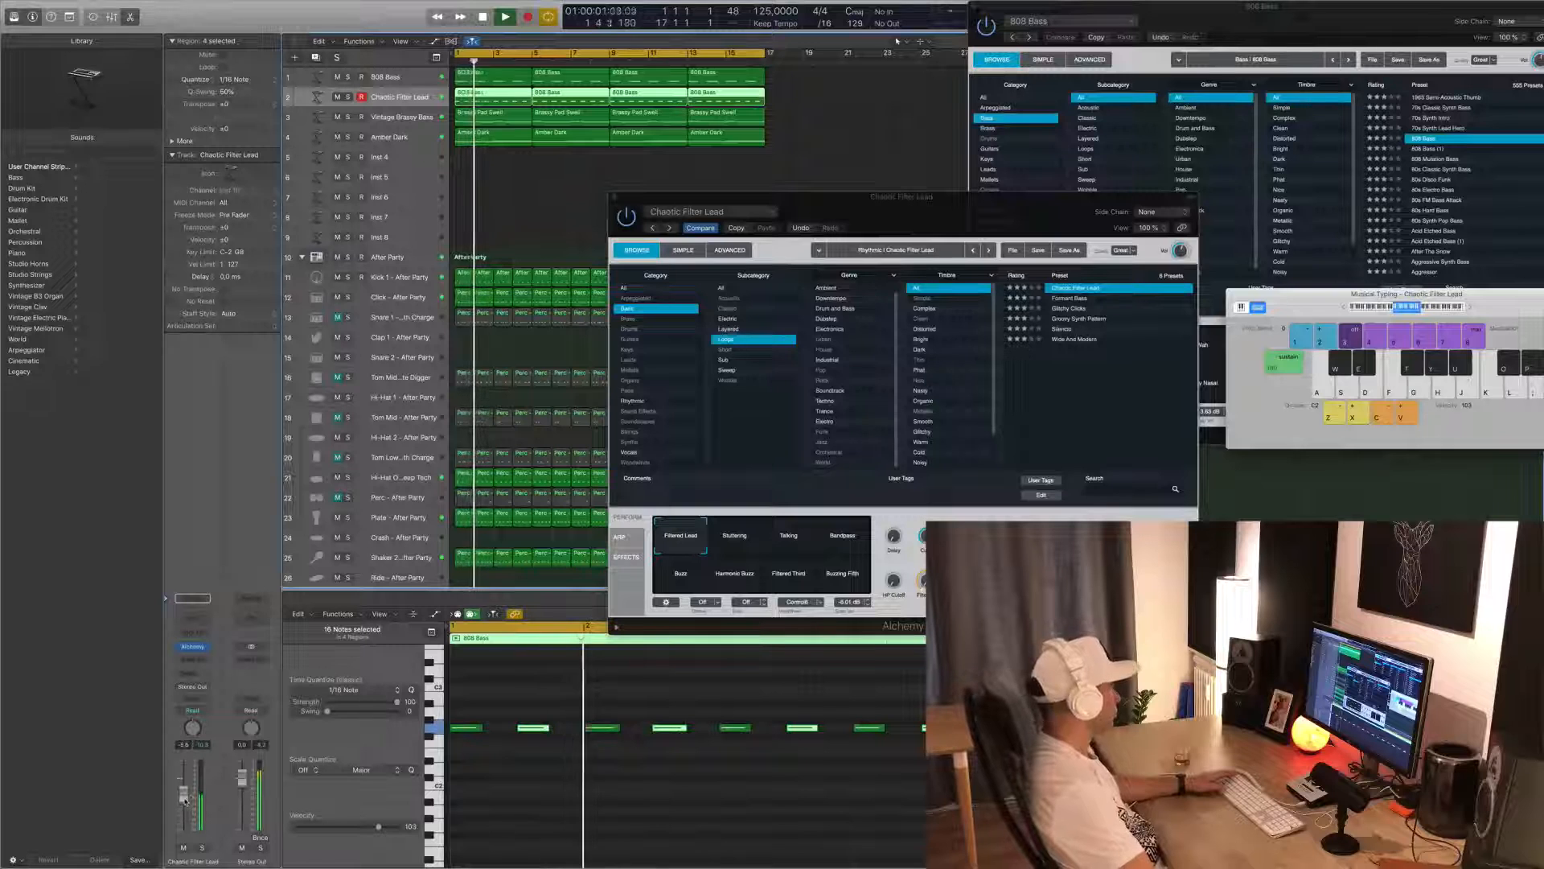
# - Audition the Formant Bass, Glitchy Clicks, Groovy Synth Pattern, Silencio and Wide And Modern presets against the loop
pyautogui.click(1079, 300)
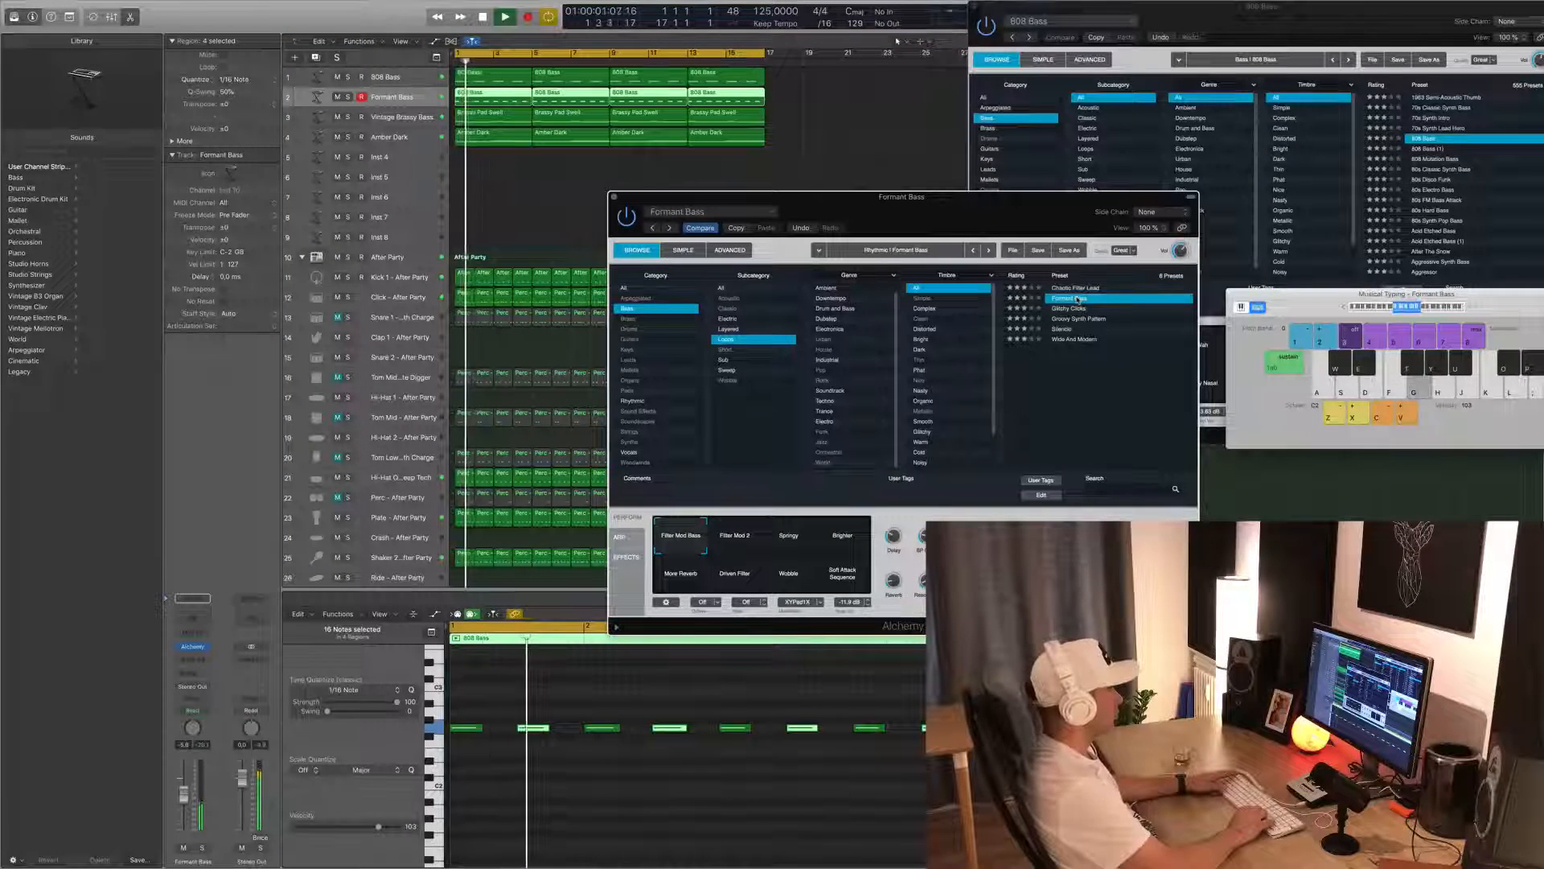
pyautogui.press('Down')
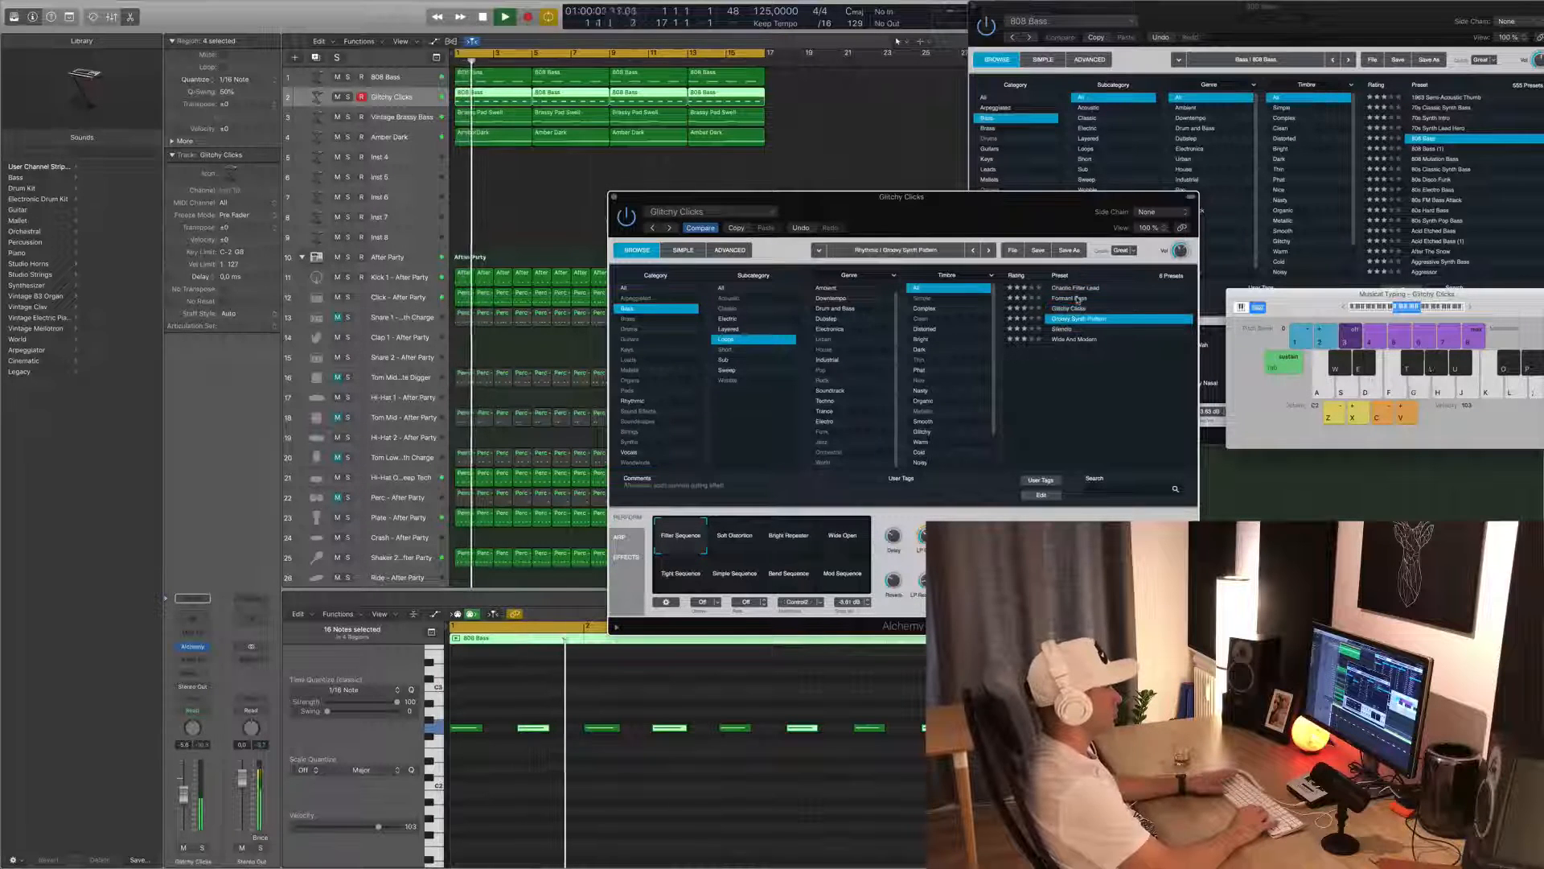
pyautogui.press('Down')
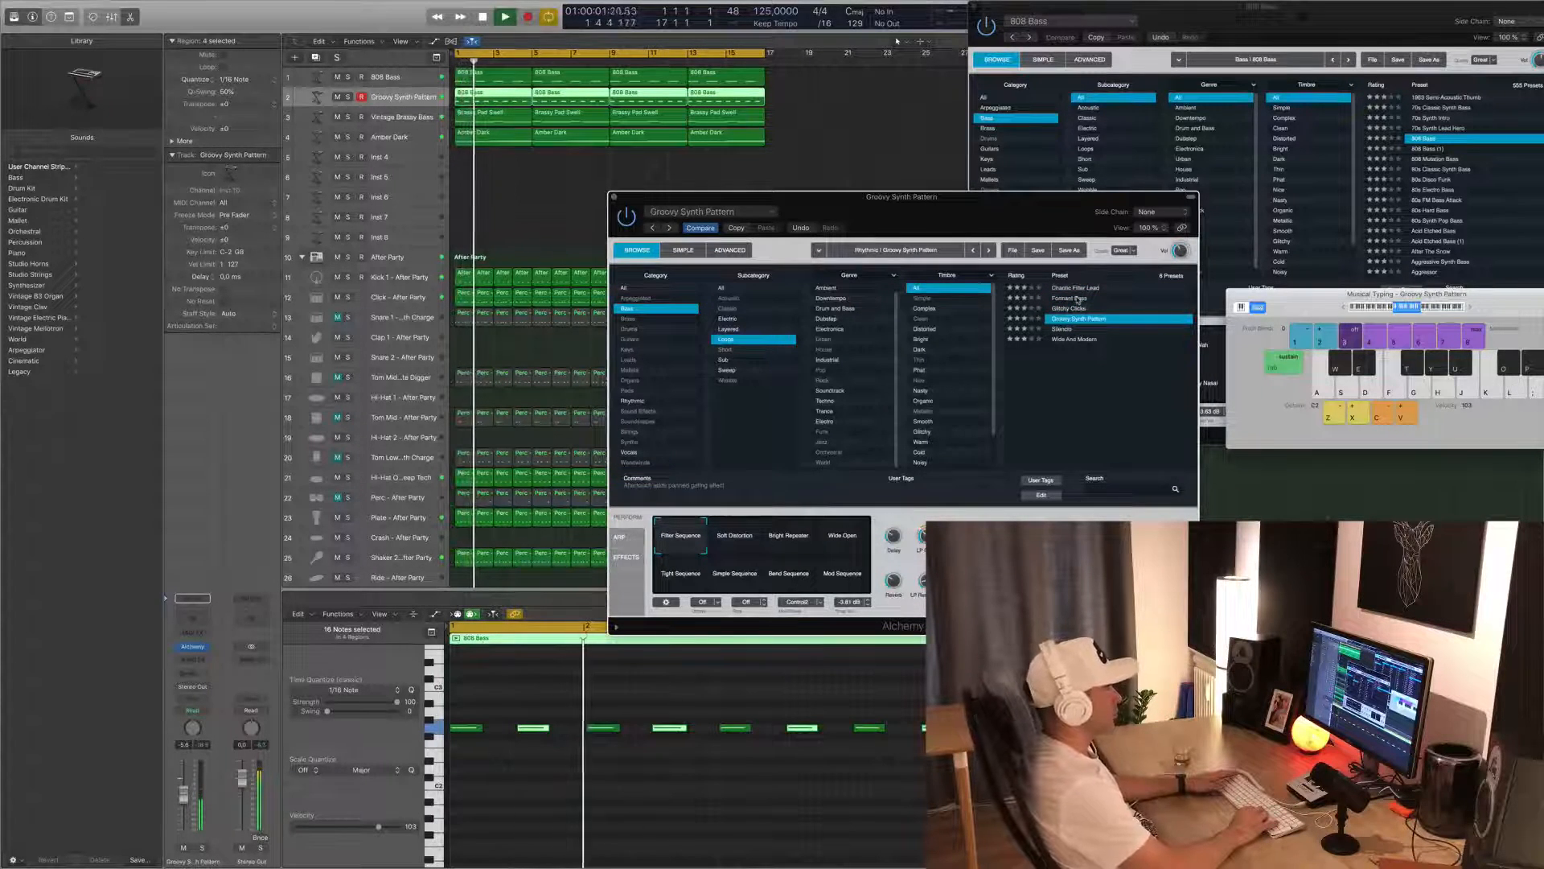
pyautogui.press('Down')
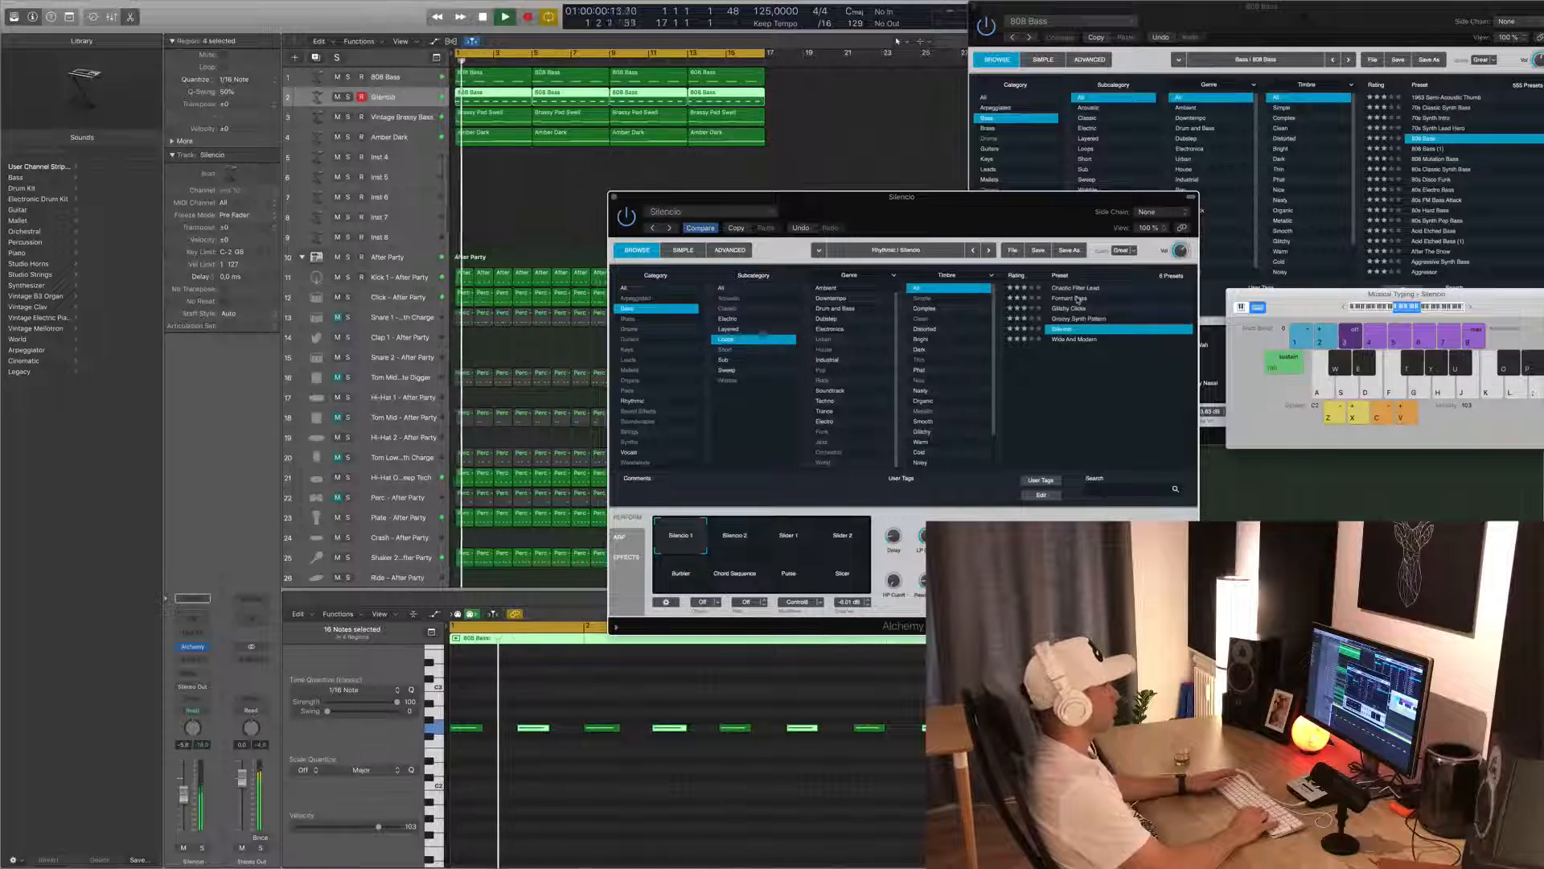
pyautogui.press('Down')
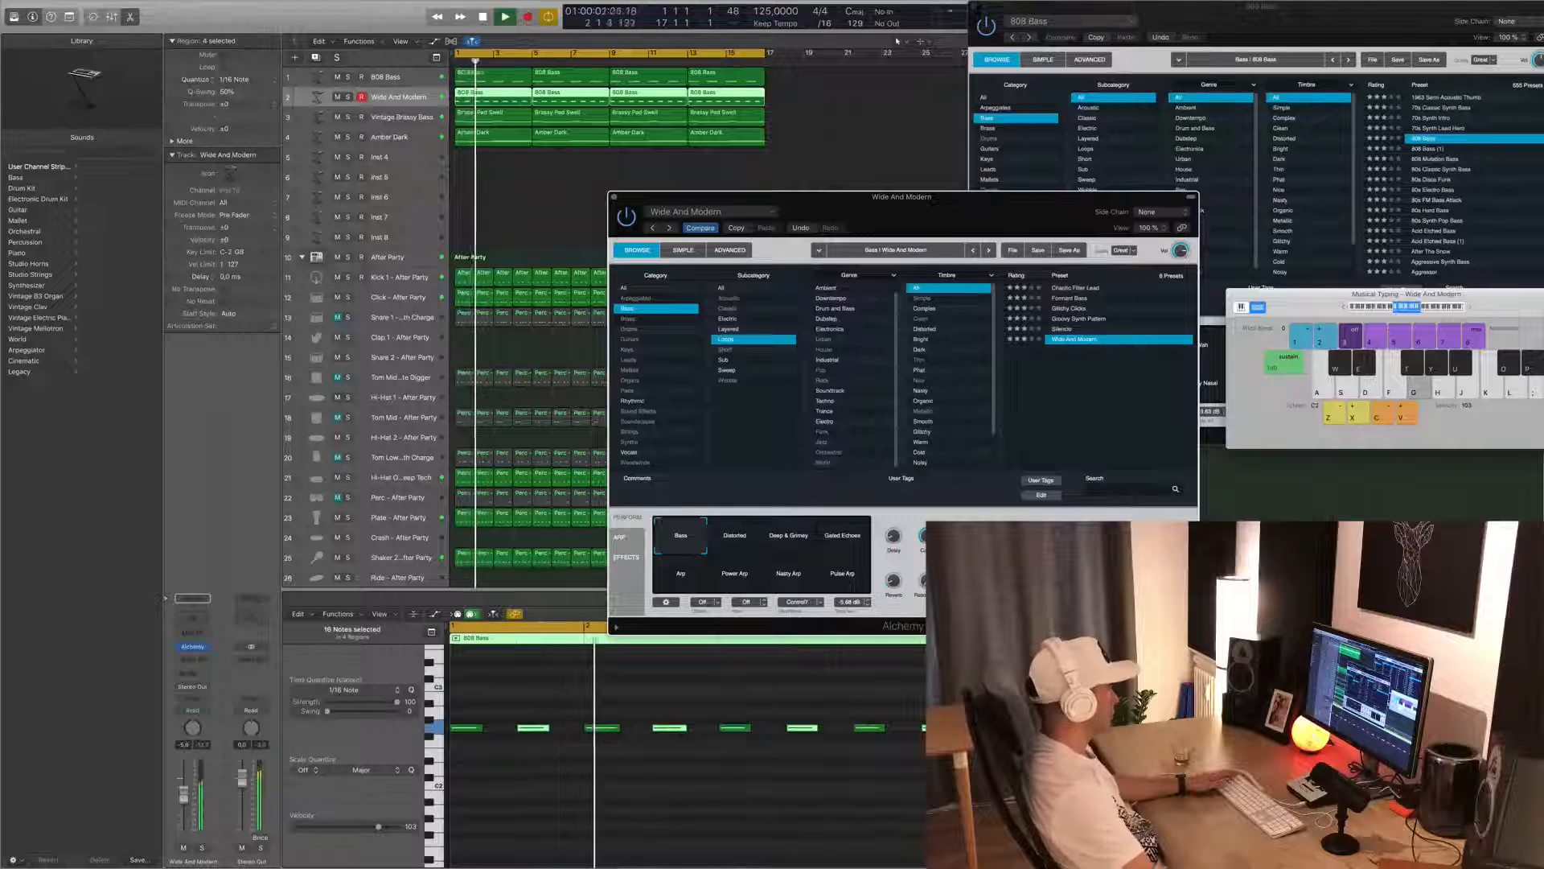
# - Lower the duplicated track's volume, try Wide And Modern's Distorted variation and reload the Chaotic Filter Lead preset
pyautogui.moveTo(183, 797); pyautogui.dragTo(184, 811)
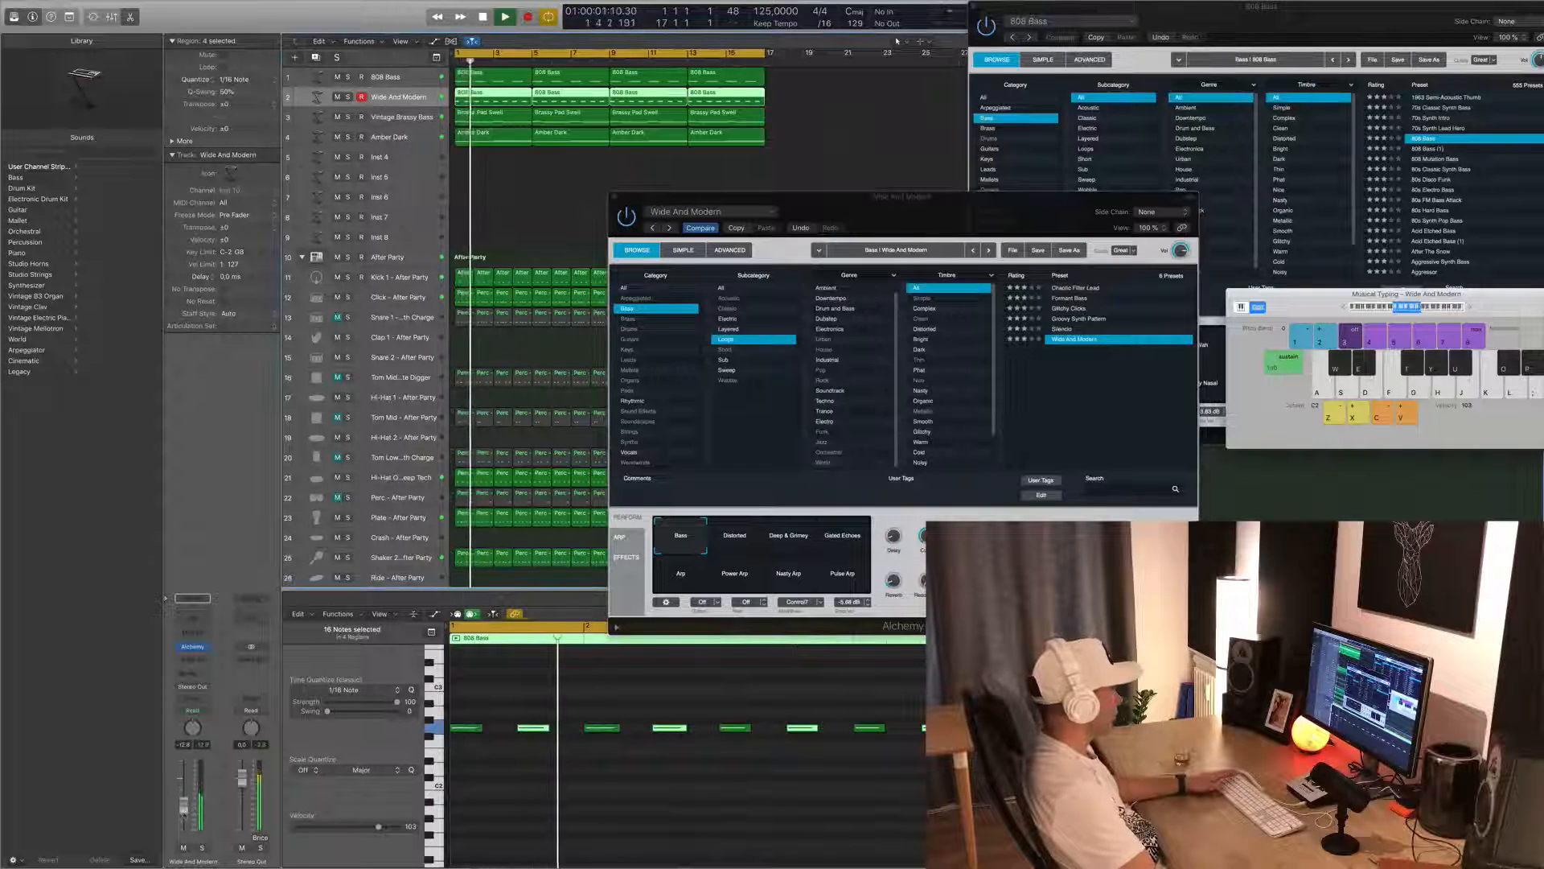
pyautogui.click(736, 536)
pyautogui.press('space')
pyautogui.press('space')
pyautogui.press('Down')
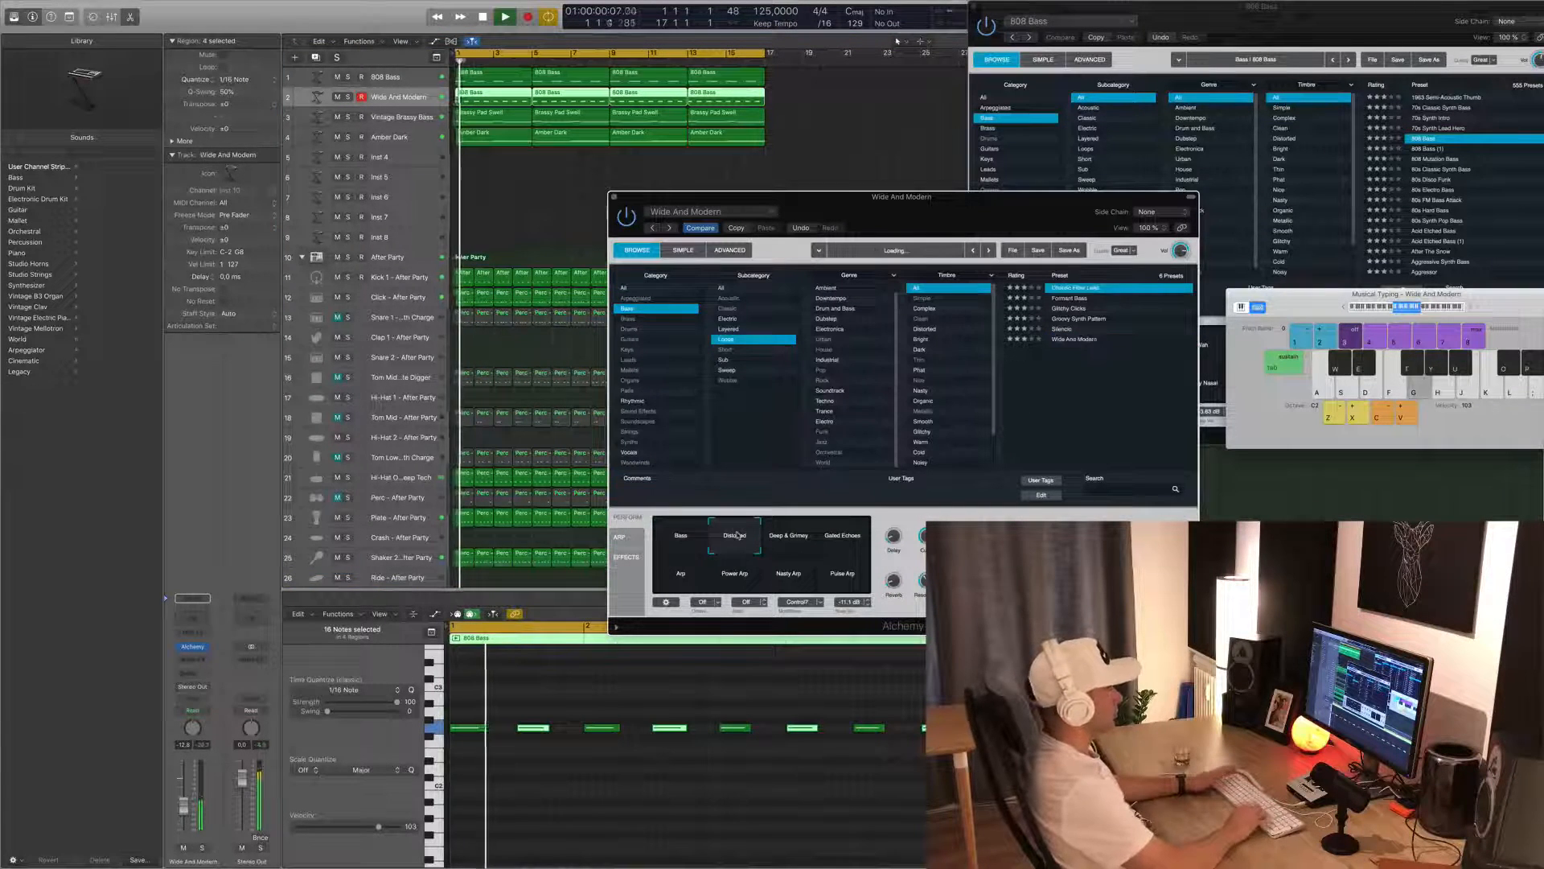
pyautogui.press('space')
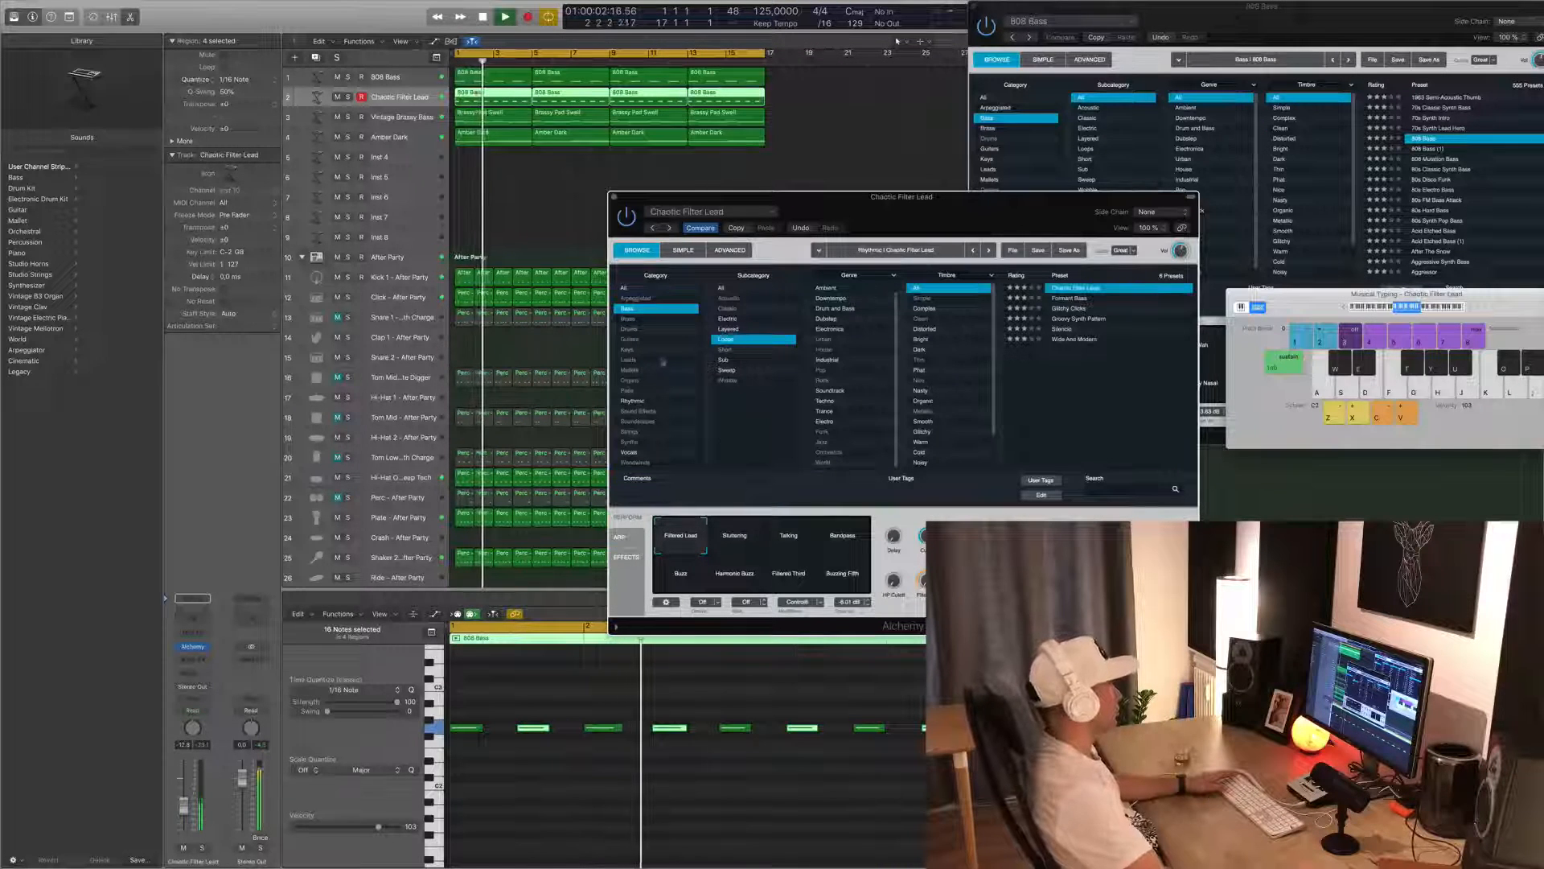
# - Audition Chaotic Filter Lead's Stuttering, Talking, Bandpass, Buzz, Harmonic Buzz, Filtered Third and Buzzing Fifth variations against the loop
pyautogui.moveTo(917, 205); pyautogui.dragTo(854, 249)
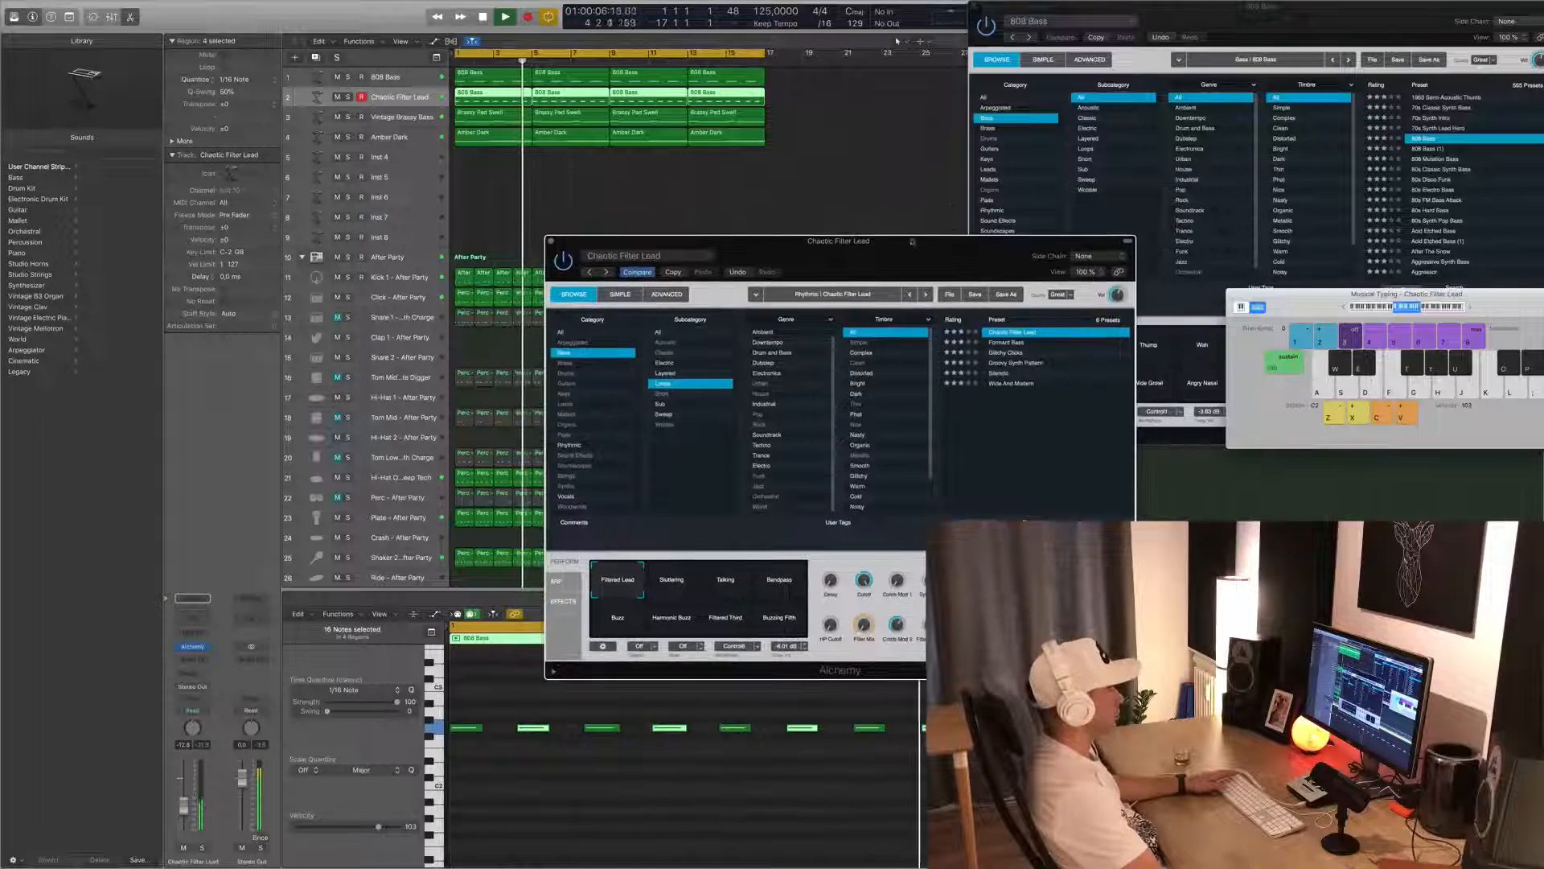
pyautogui.click(849, 197)
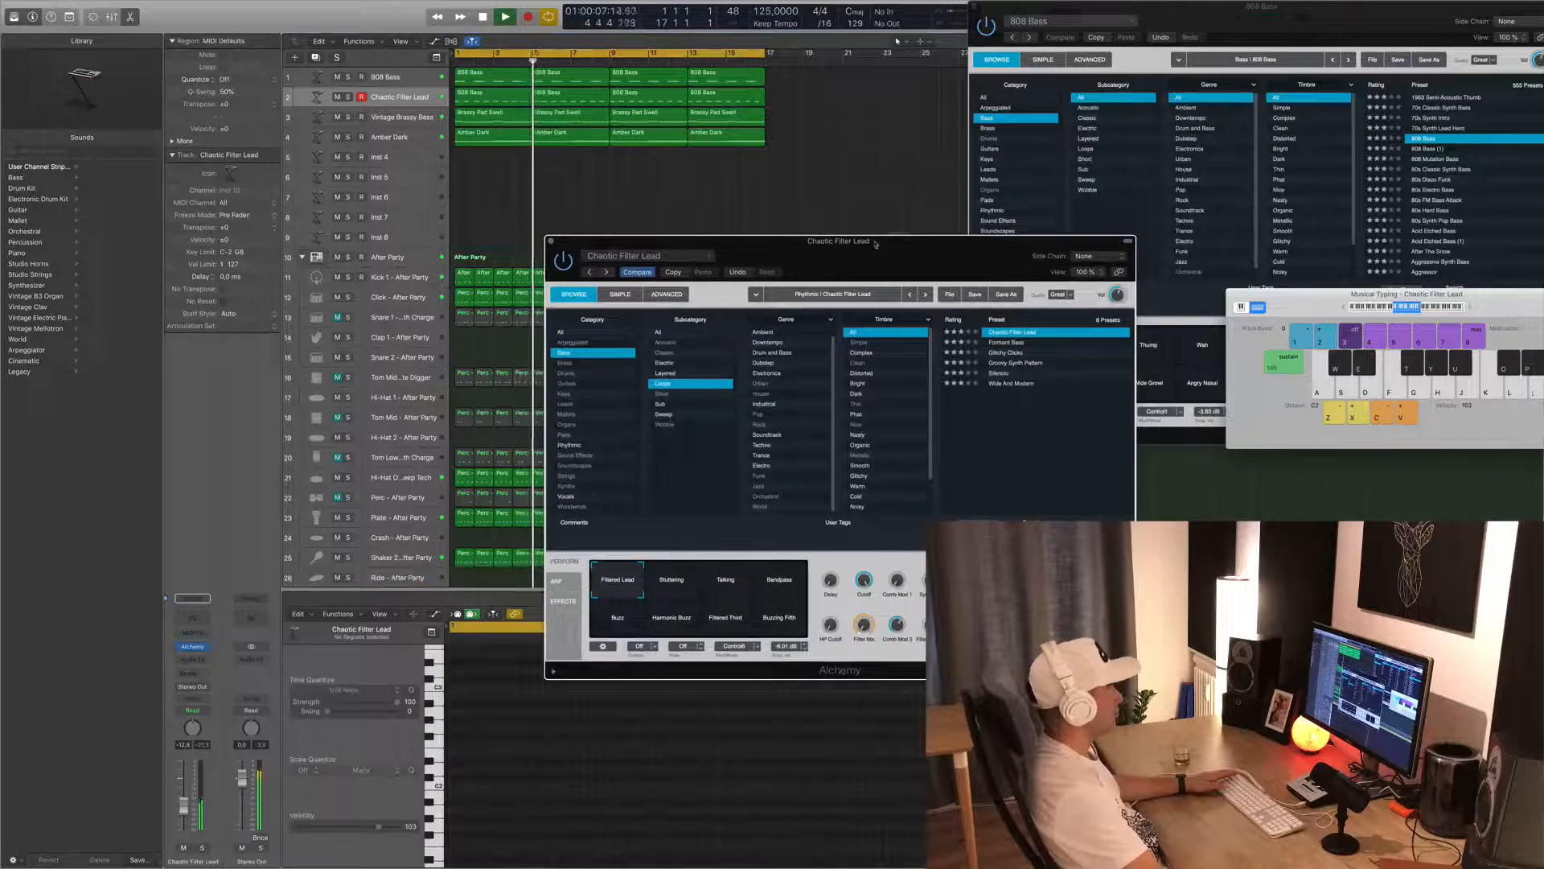
pyautogui.click(672, 581)
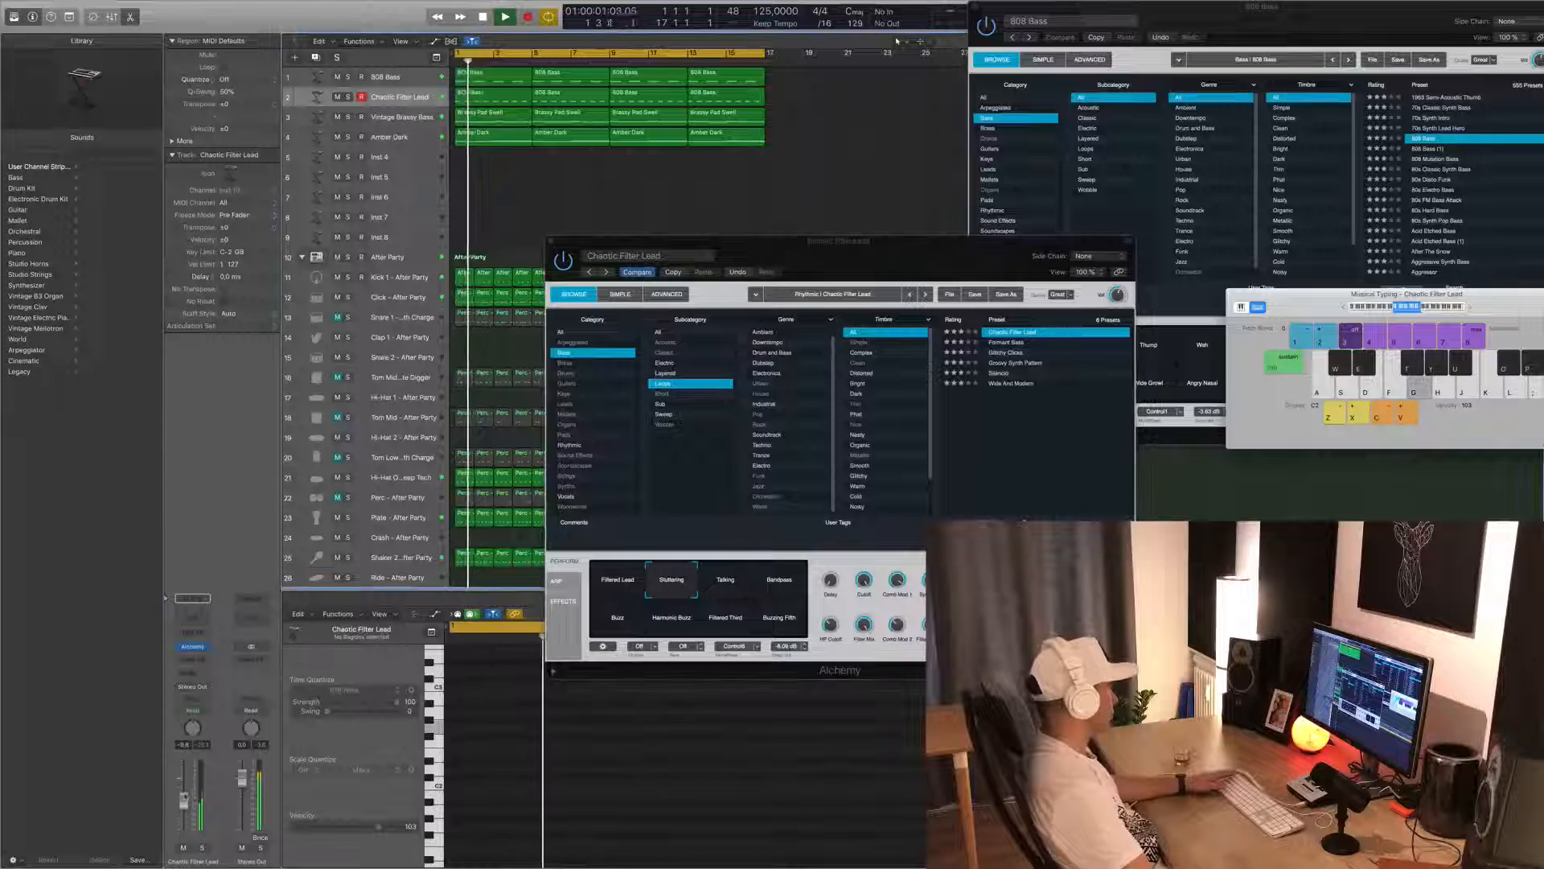
pyautogui.click(725, 586)
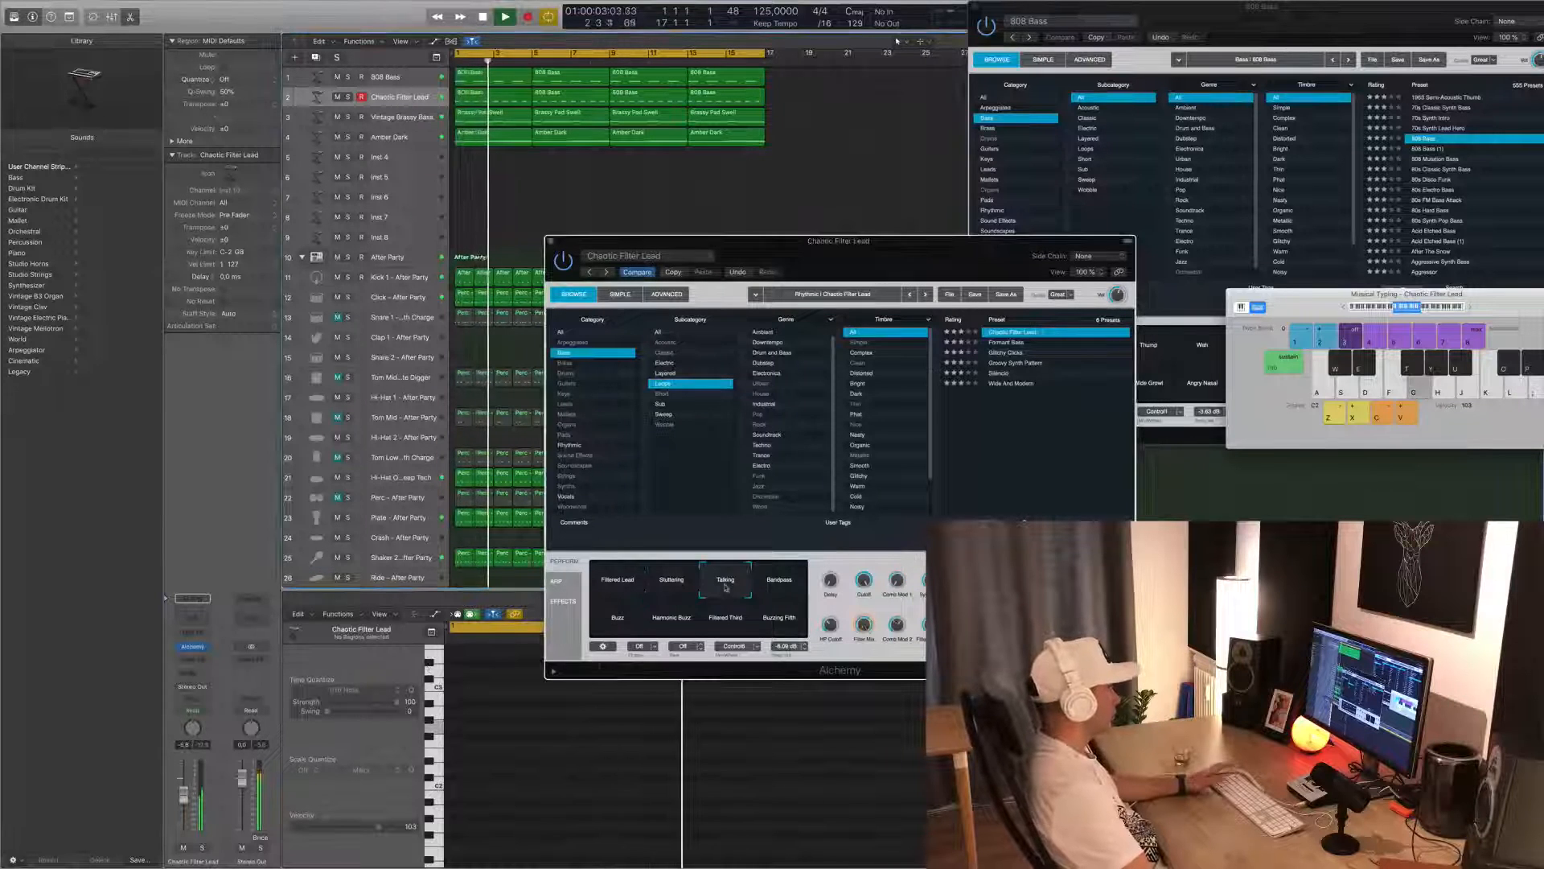
pyautogui.click(777, 586)
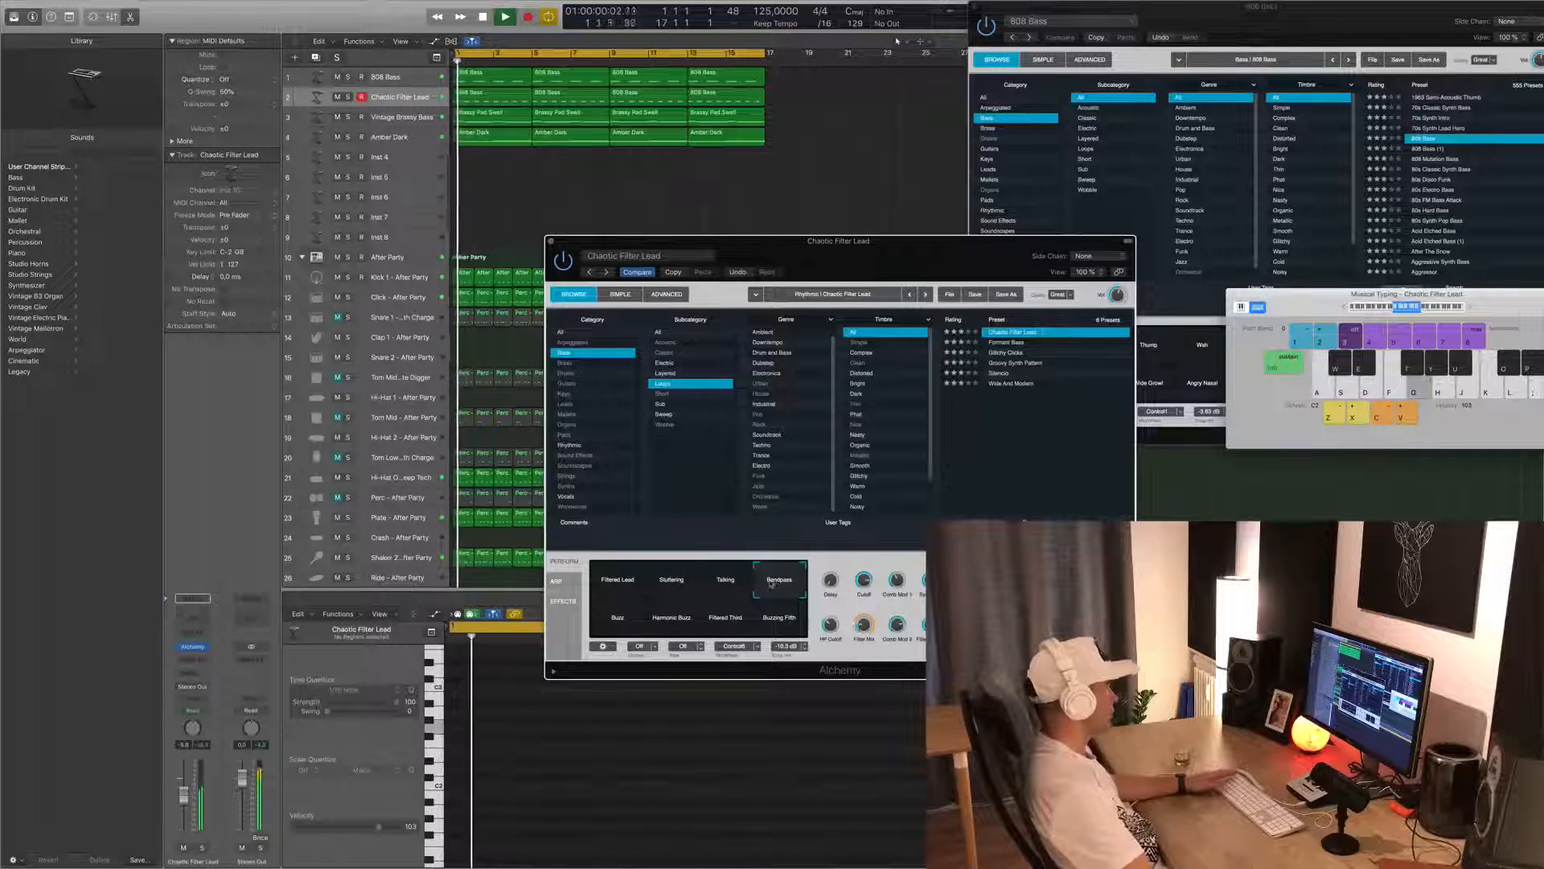
pyautogui.click(612, 627)
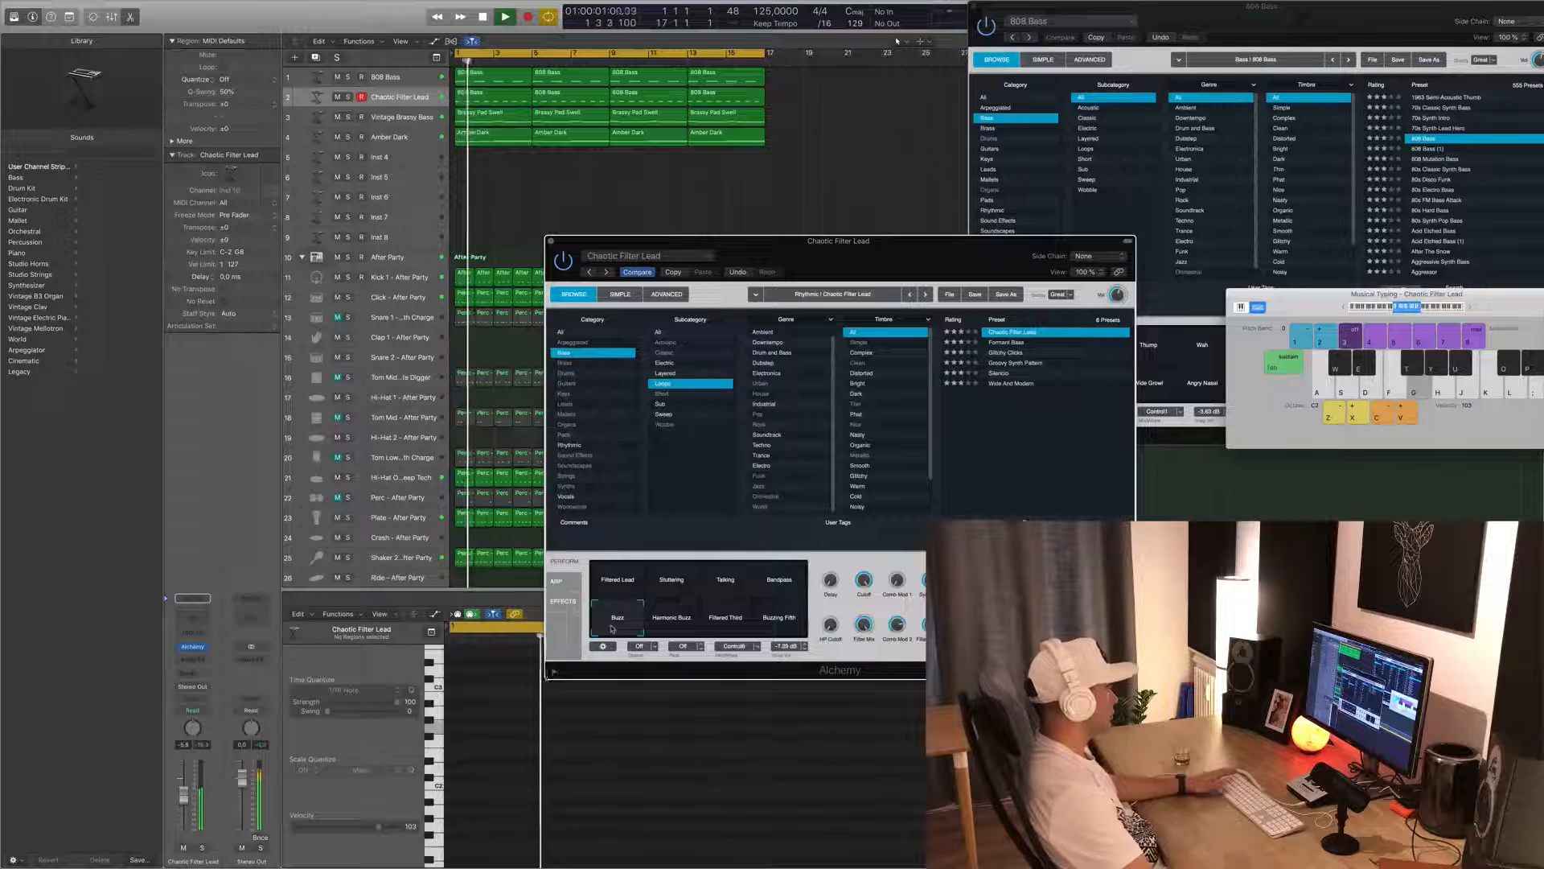
pyautogui.click(688, 619)
pyautogui.click(732, 621)
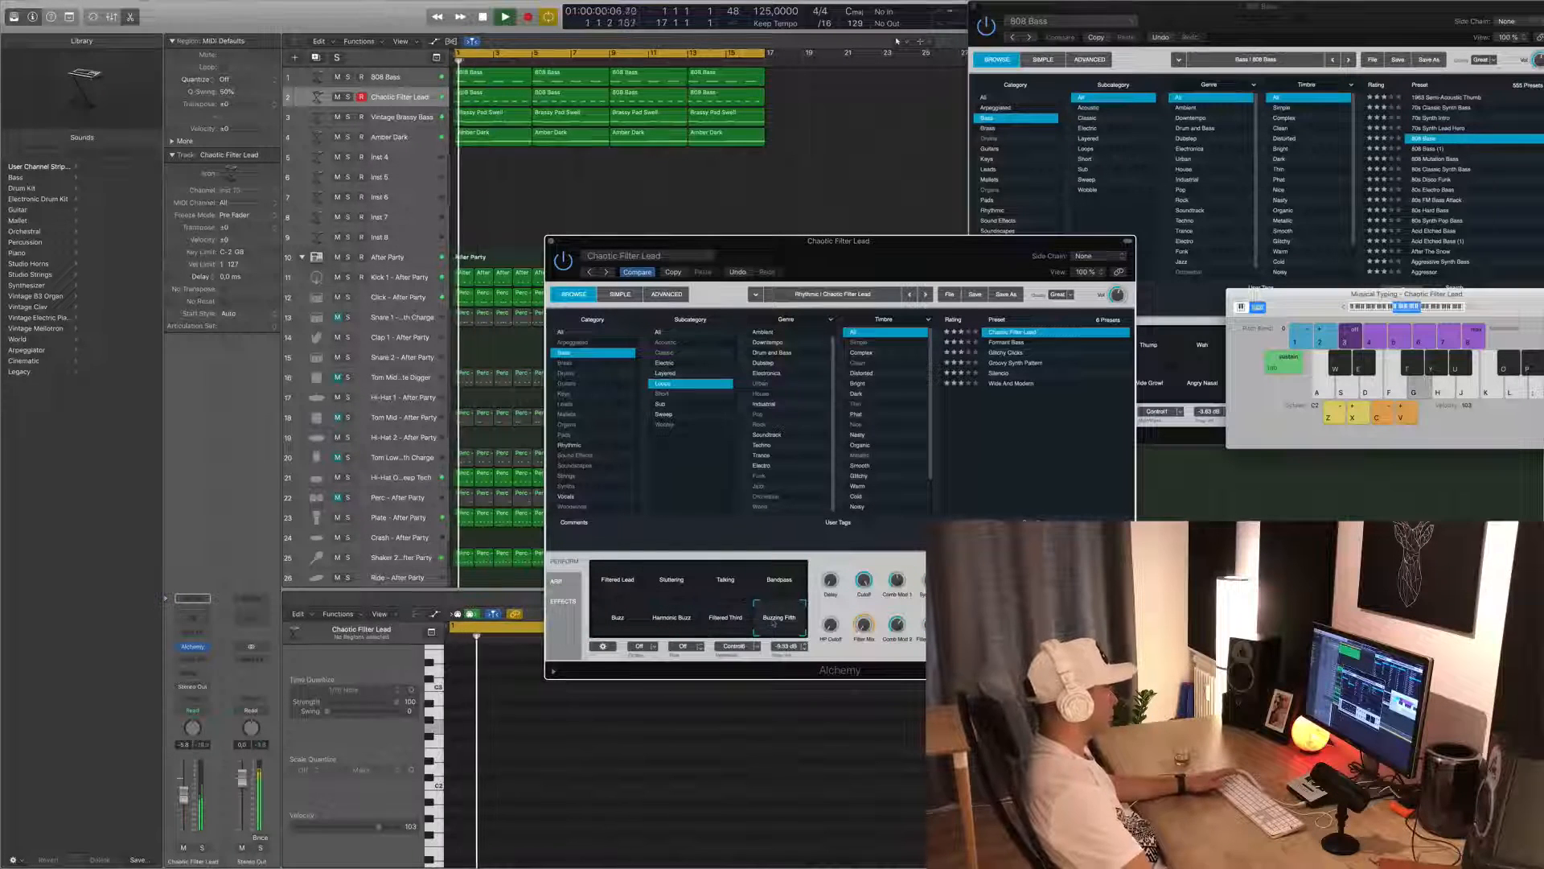
# - List the presets of all categories and audition Chaotic Pattern Echoes on the duplicated track
pyautogui.click(574, 332)
pyautogui.click(1019, 353)
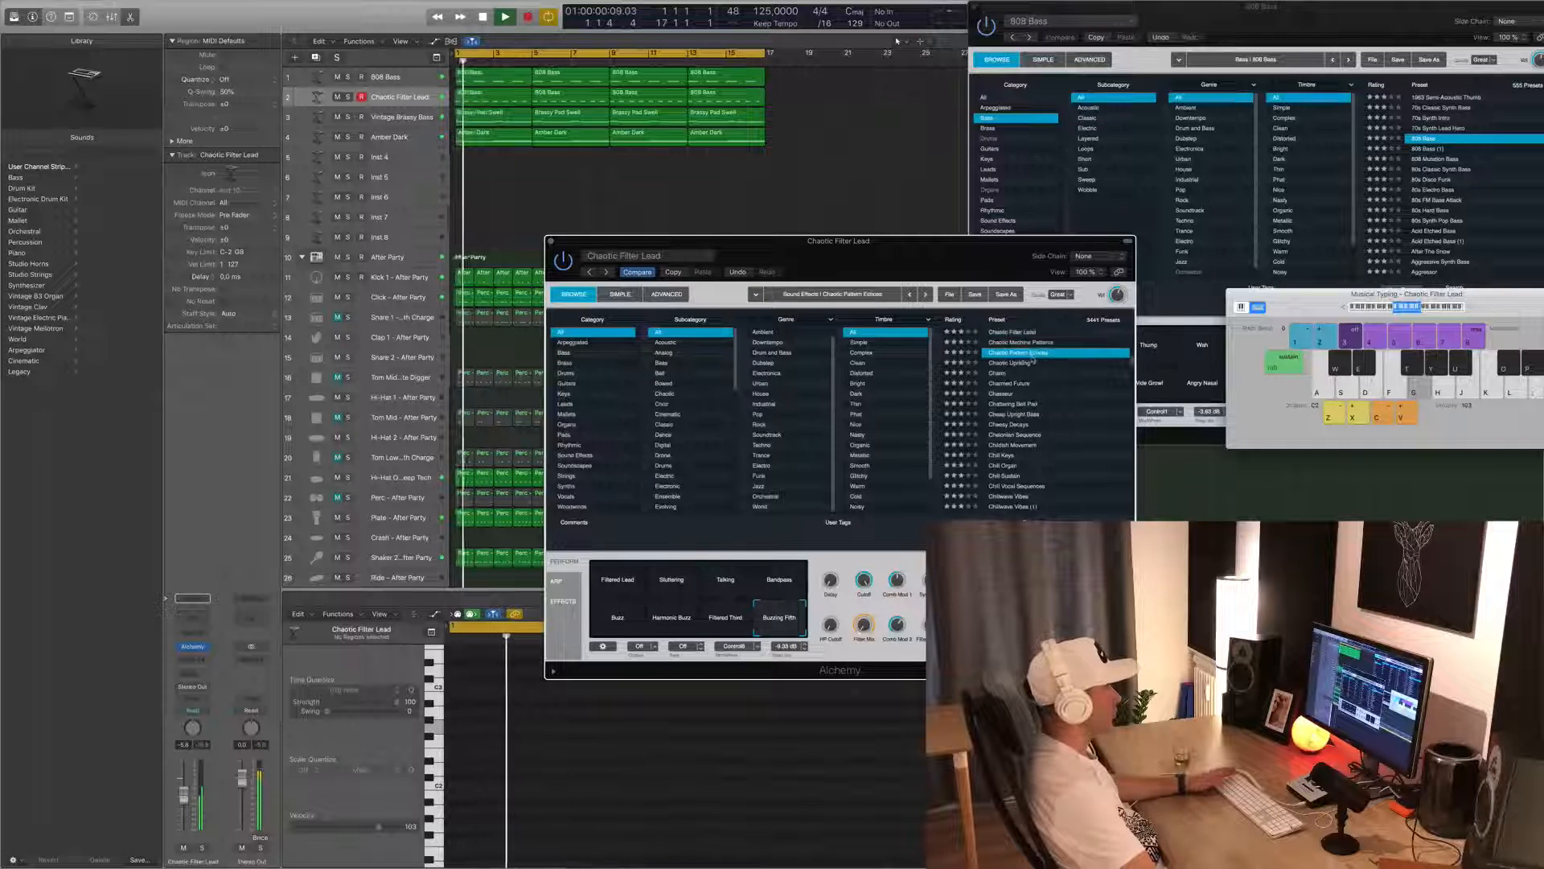
pyautogui.scroll(-3, 976, 400)
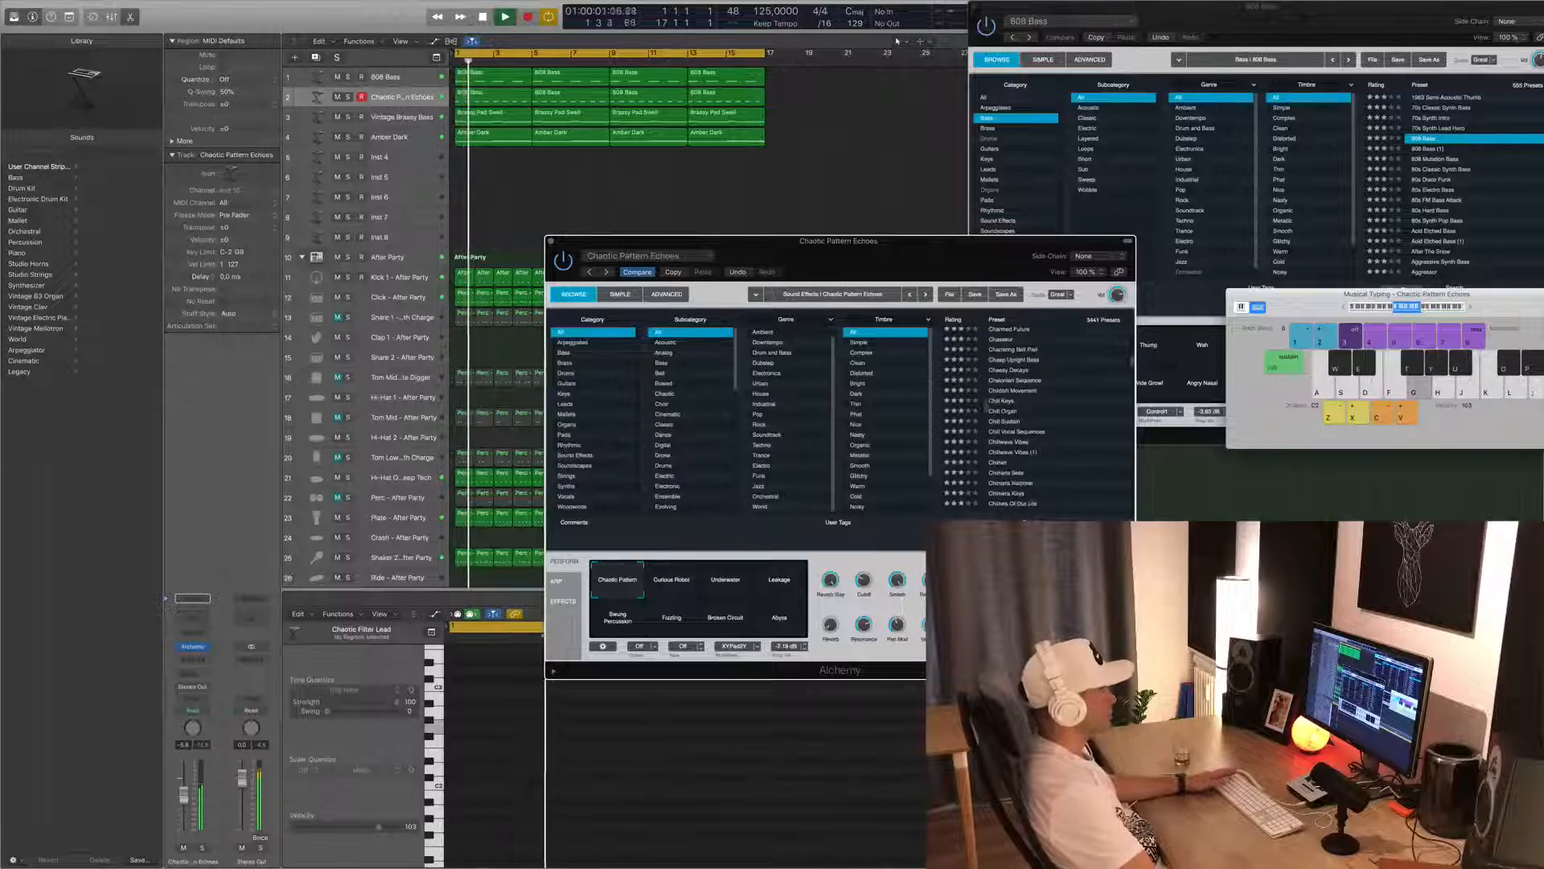
# - Audition the Chill Organ preset and its Darker variation against the loop
pyautogui.click(1011, 411)
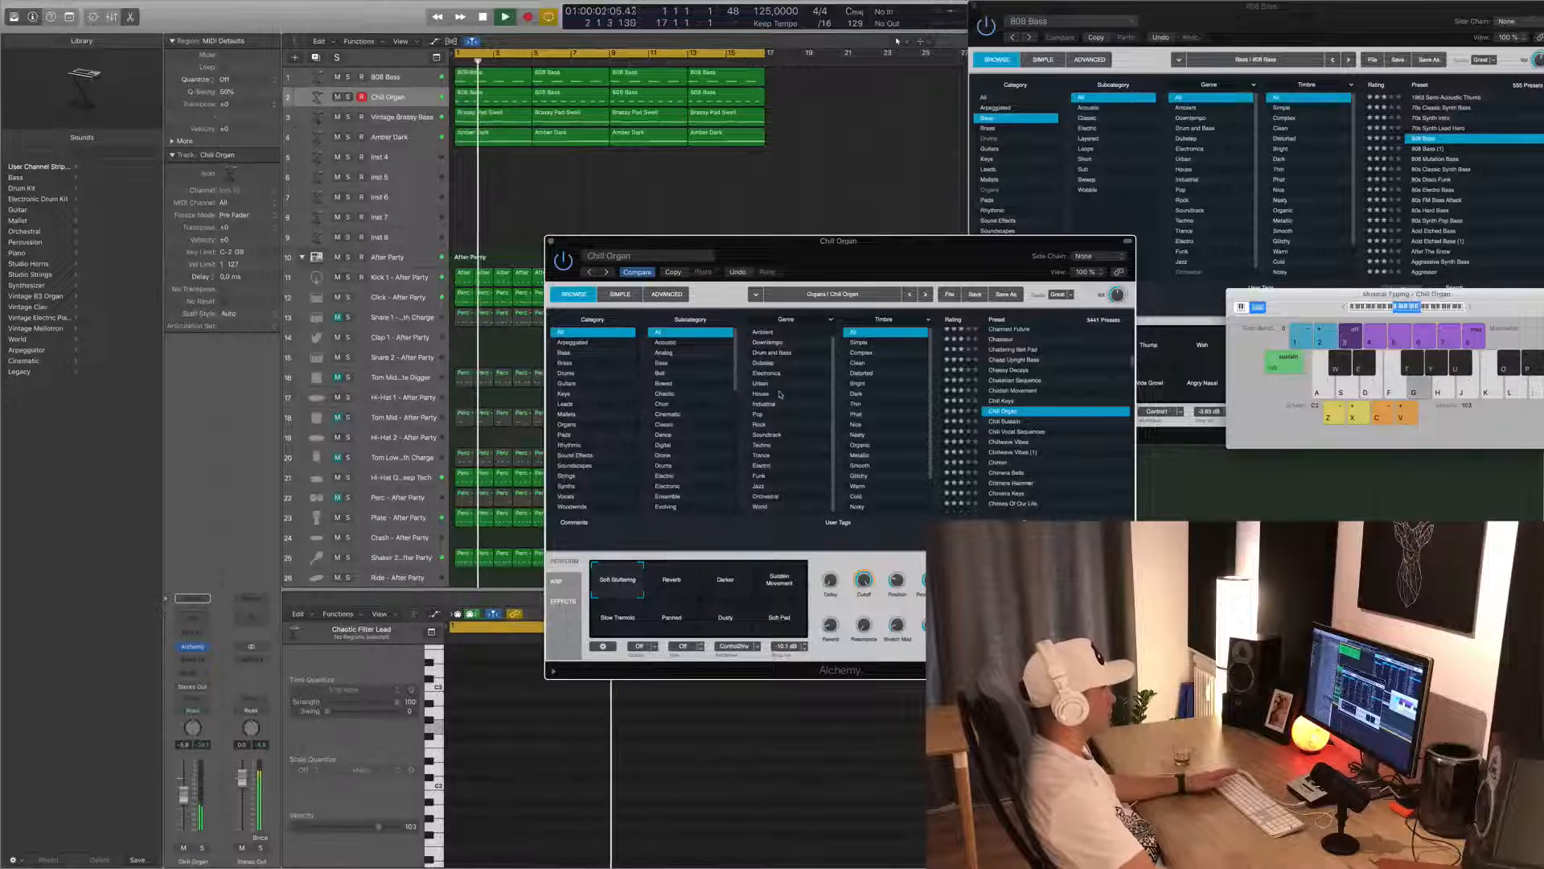
pyautogui.scroll(1, 780, 394)
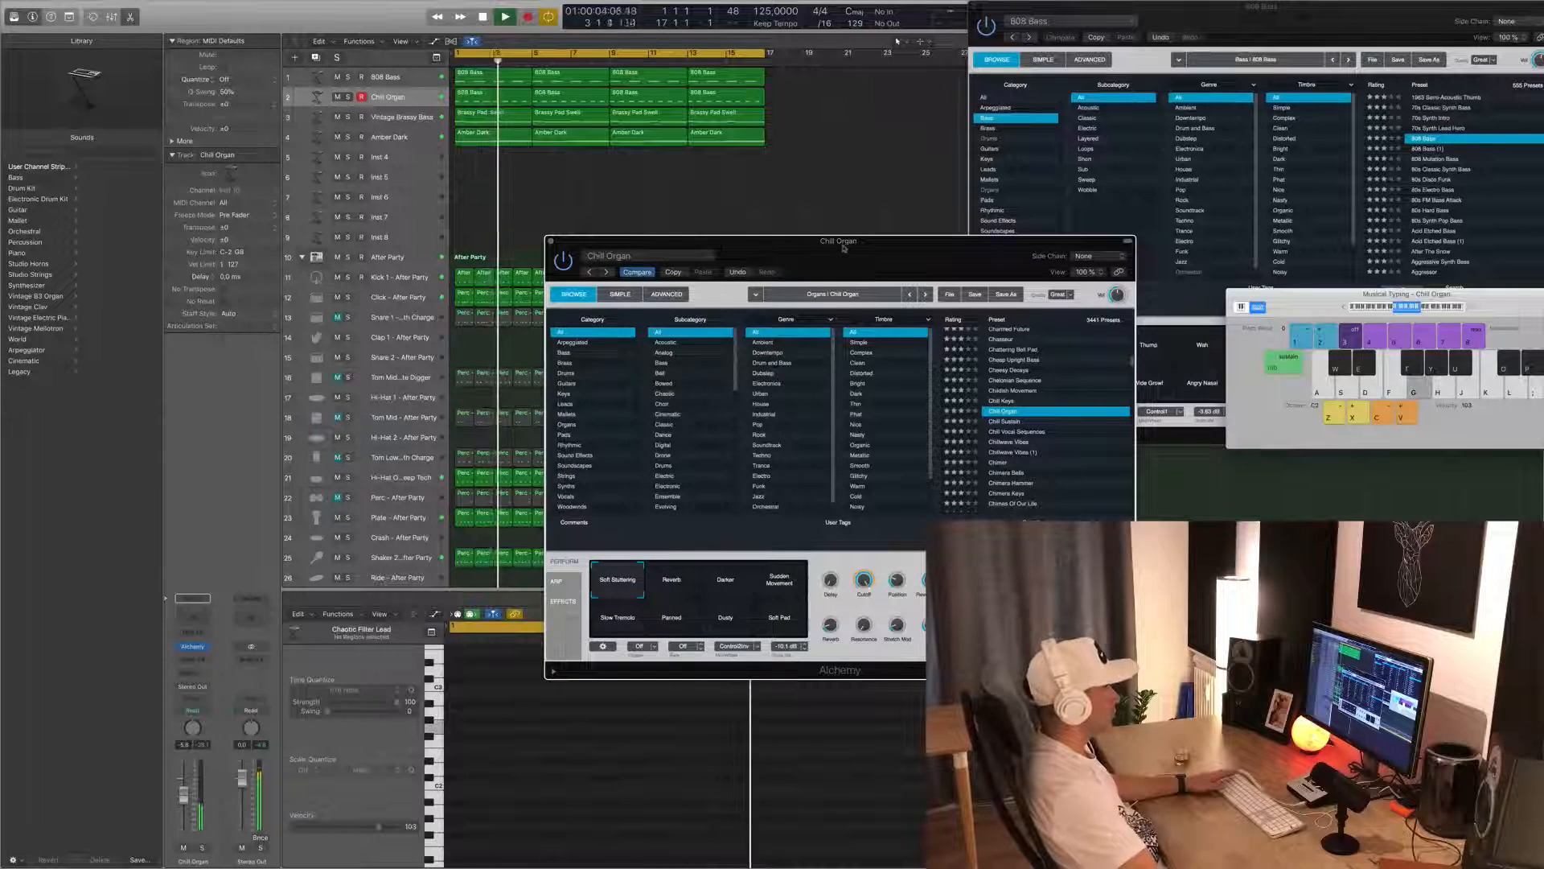
pyautogui.moveTo(844, 248); pyautogui.dragTo(911, 245)
pyautogui.click(800, 582)
pyautogui.press('space')
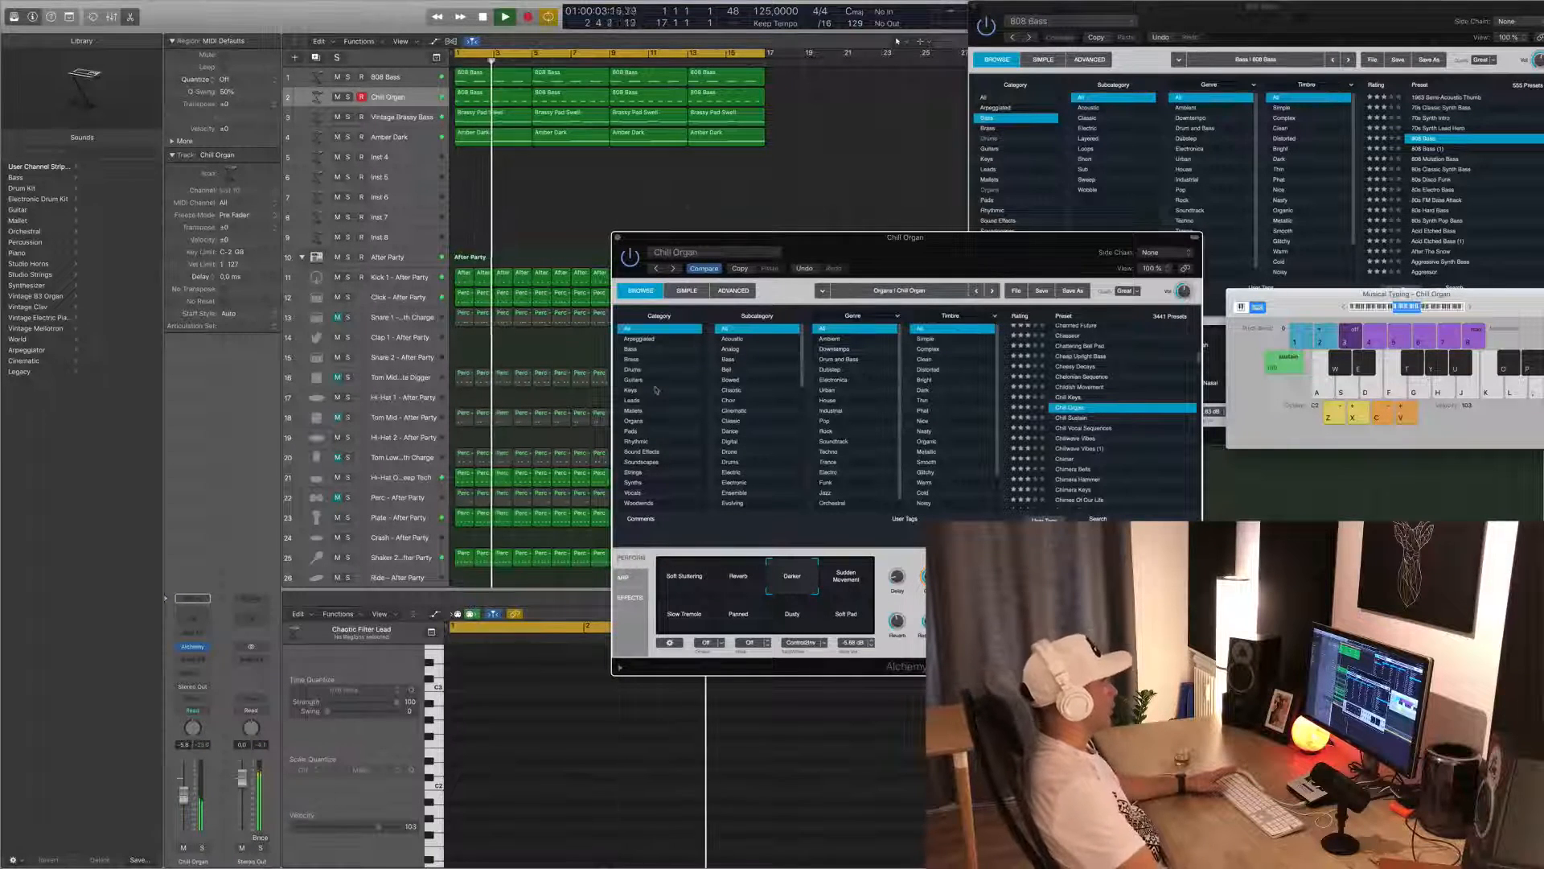
# - Limit the presets to the Rhythmic category, load 1 Note Chord and lower the track's volume while the loop plays
pyautogui.click(660, 441)
pyautogui.press('space')
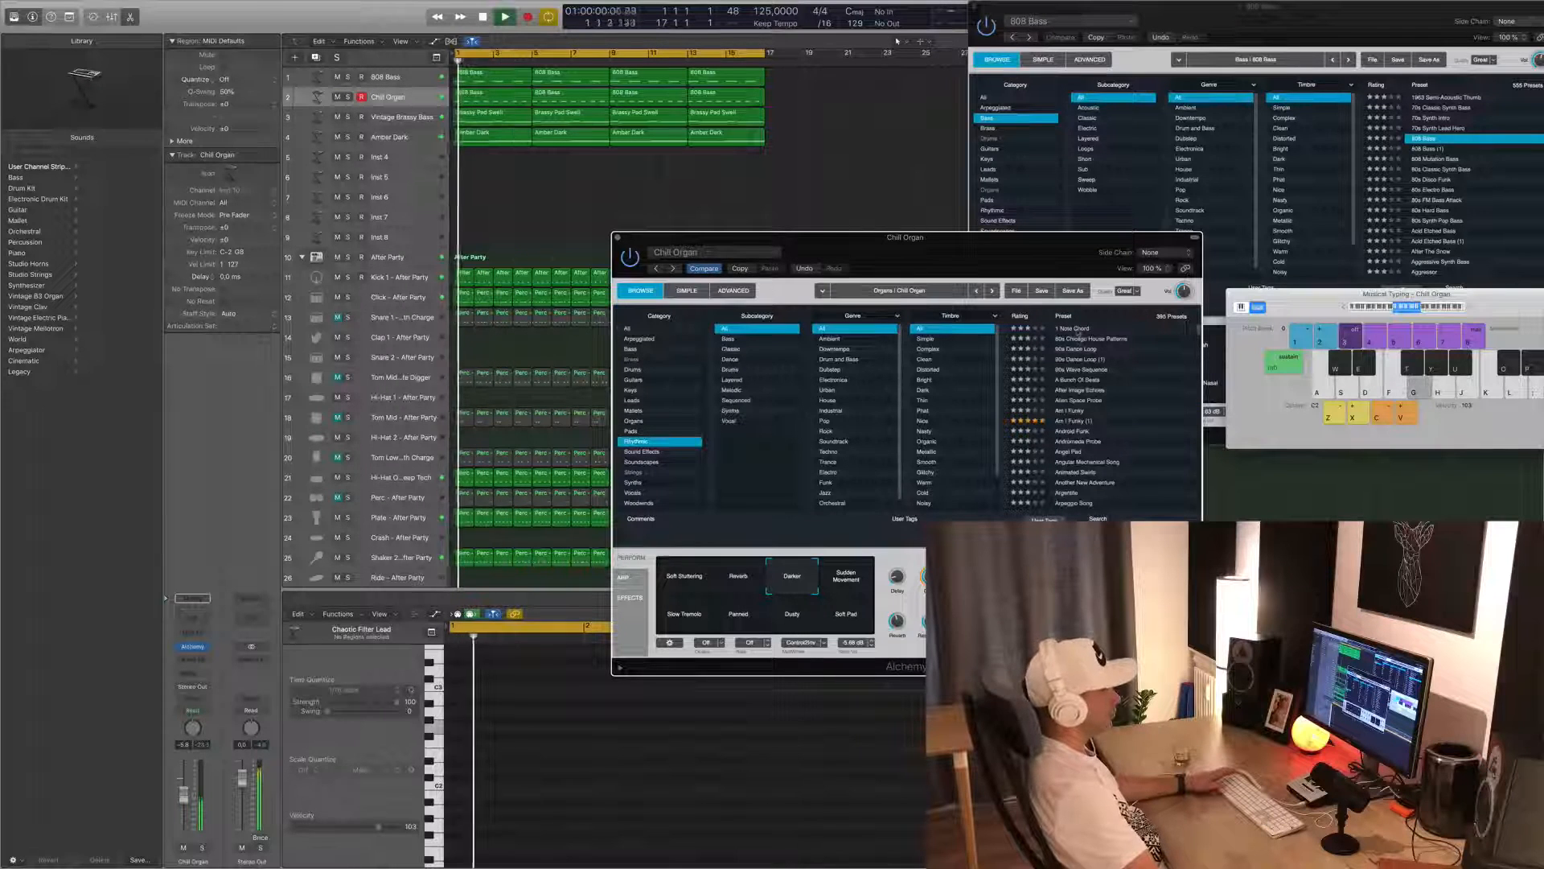
pyautogui.click(1076, 329)
pyautogui.press('space')
pyautogui.press('space')
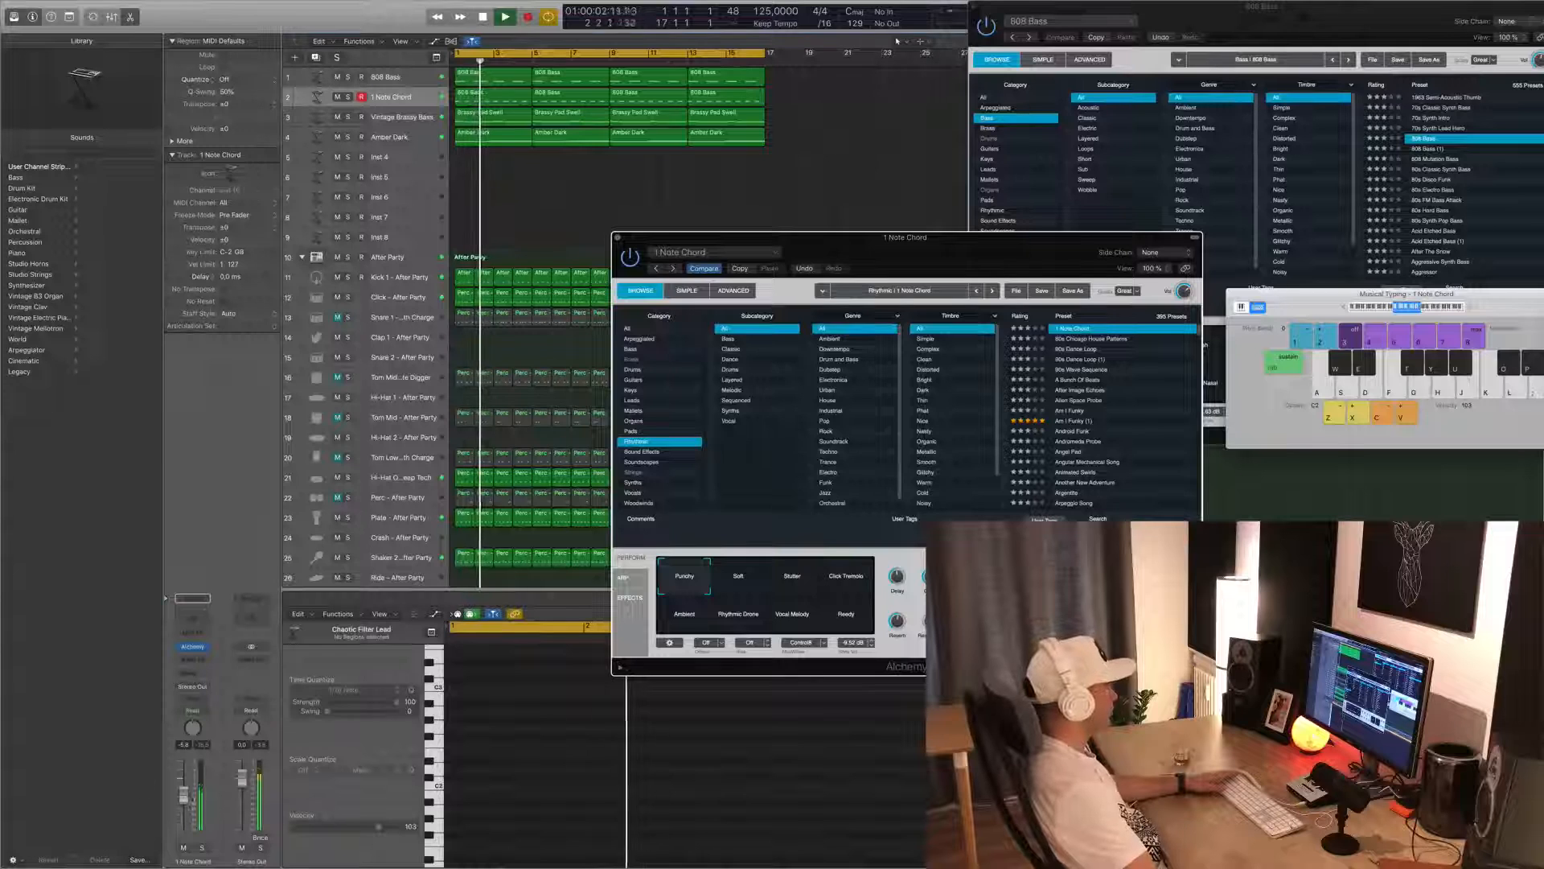
pyautogui.moveTo(184, 795); pyautogui.dragTo(184, 802)
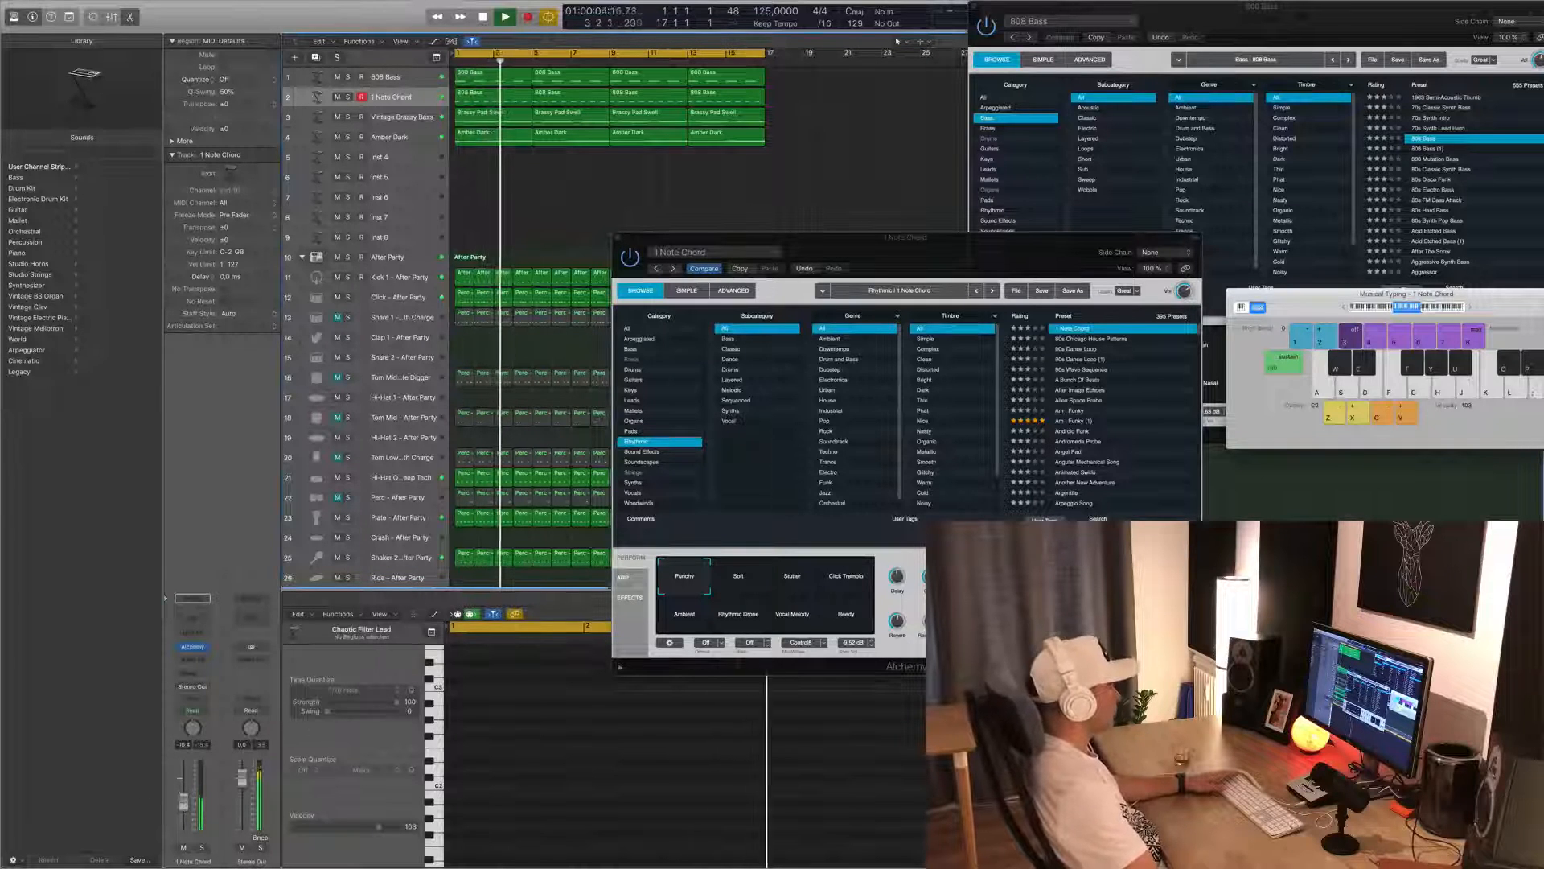
# - Audition 1 Note Chord's Soft, Stutter, Click Tremolo, Ambient and Rhythmic Drone variations against the loop, raising the track's volume slightly
pyautogui.click(755, 577)
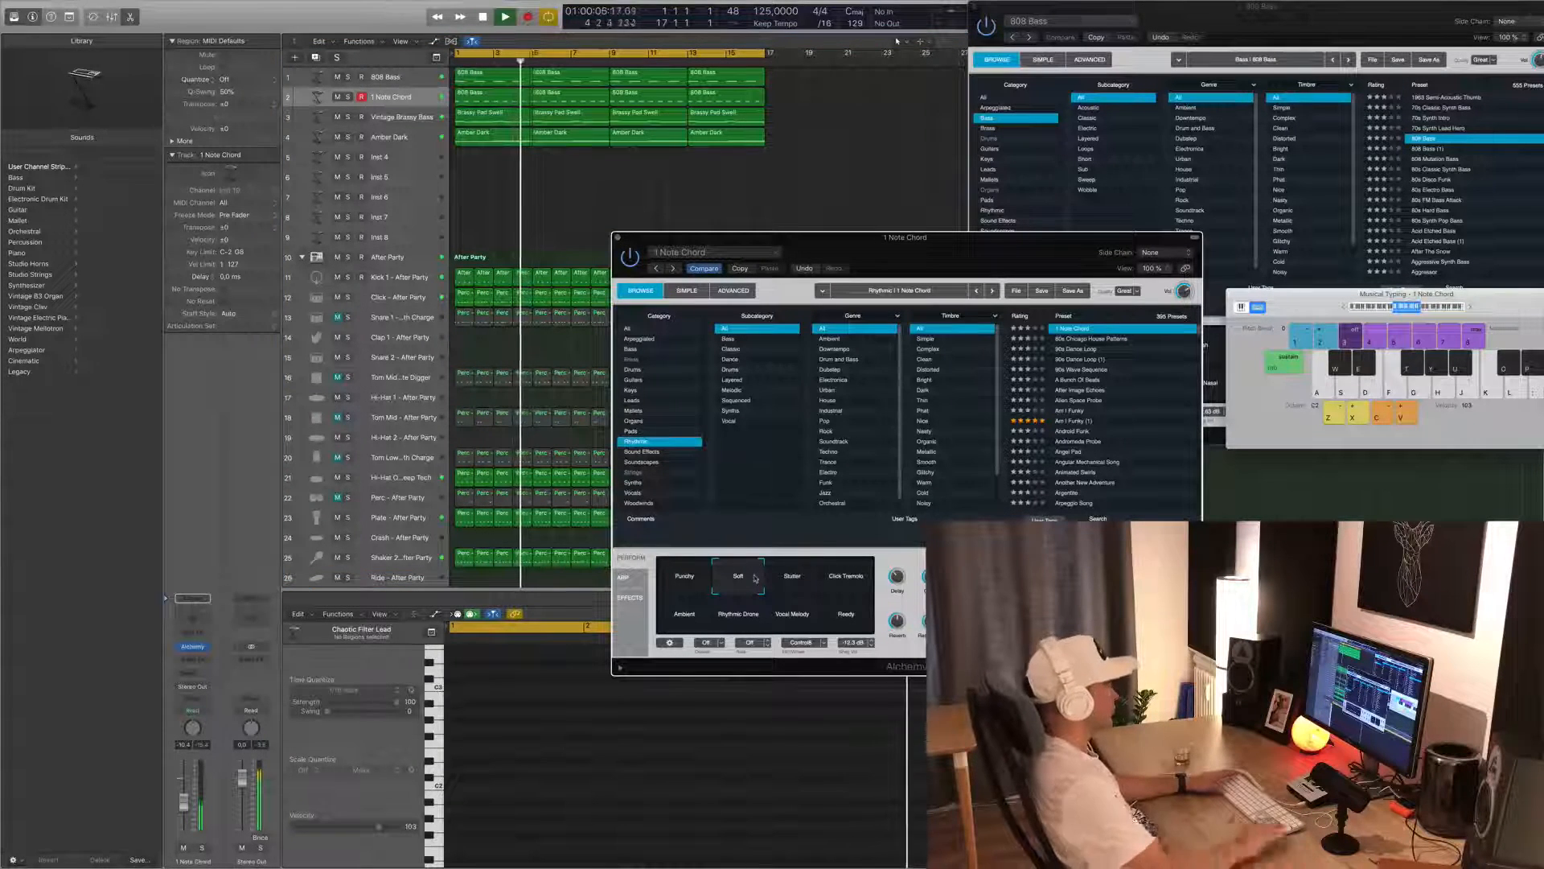
pyautogui.press('super+z')
pyautogui.press('super+shift+z')
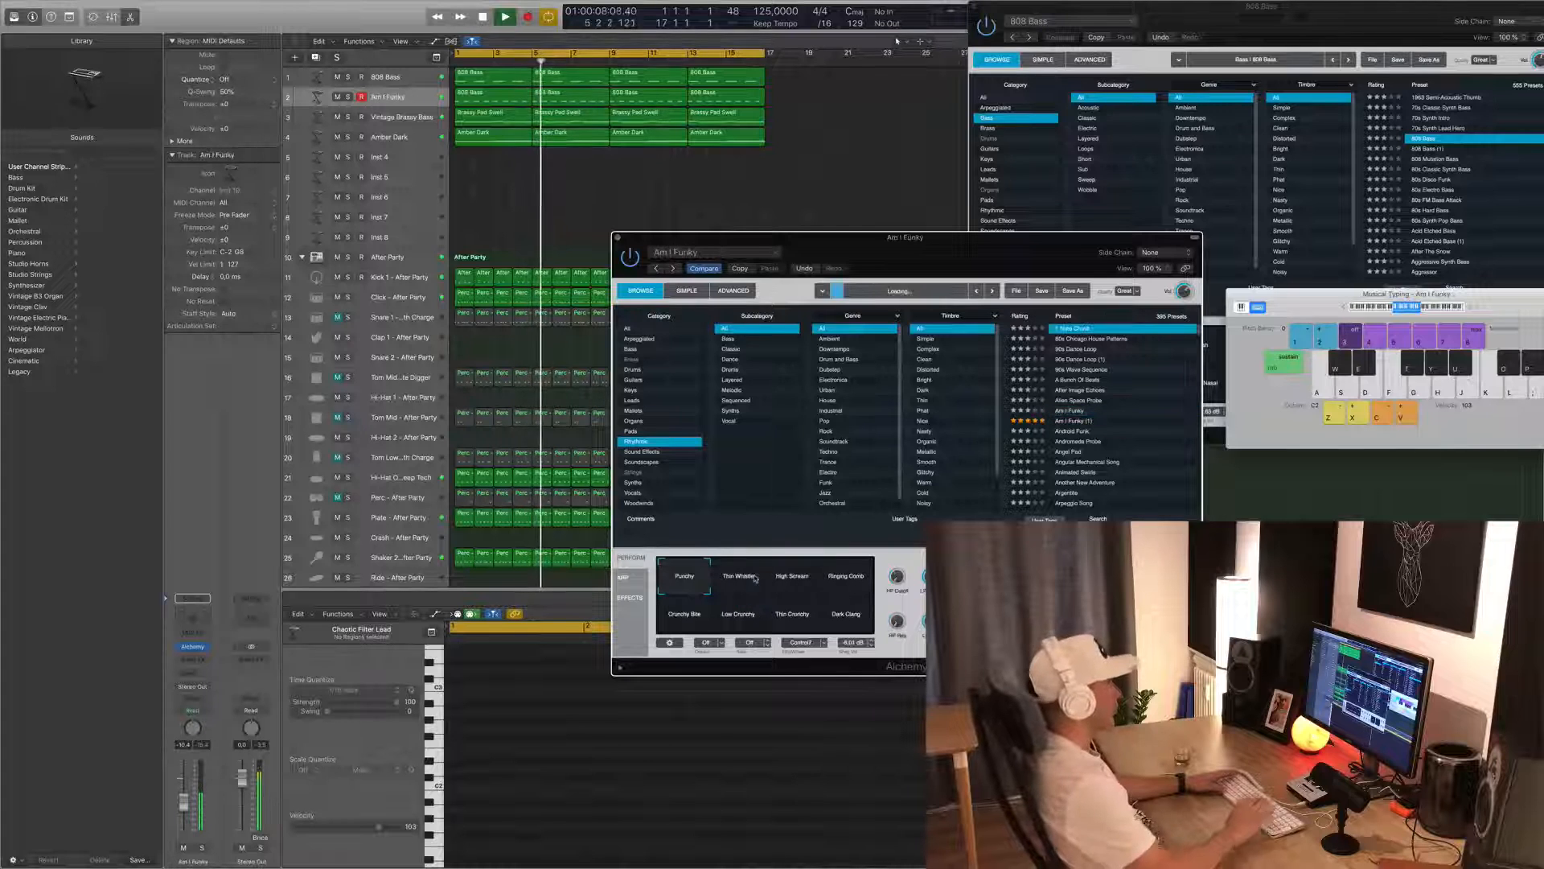
pyautogui.click(787, 578)
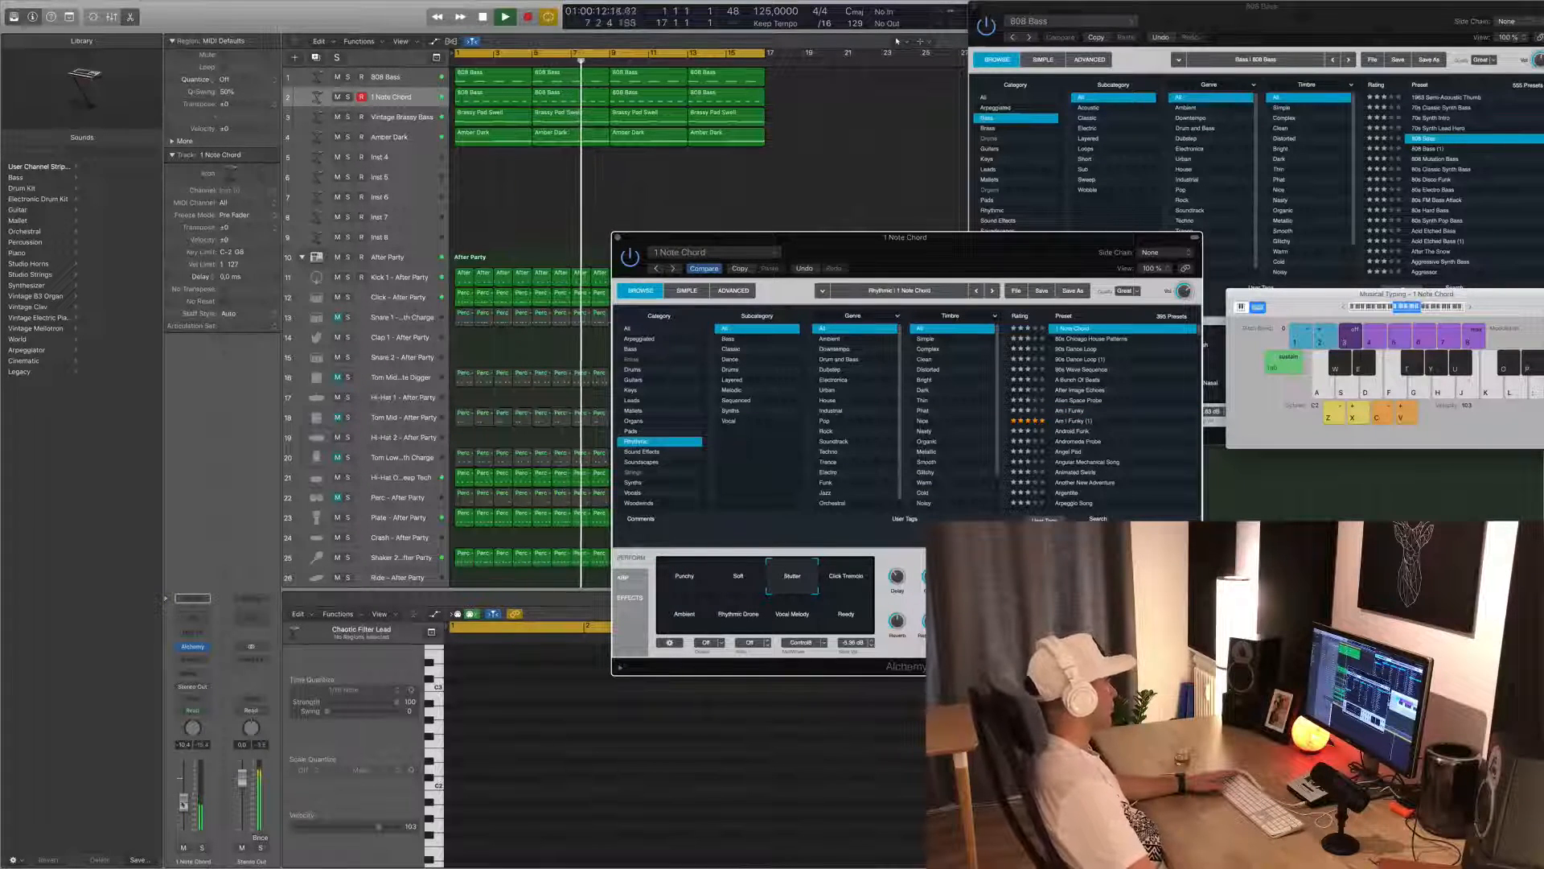
pyautogui.moveTo(184, 799); pyautogui.dragTo(186, 789)
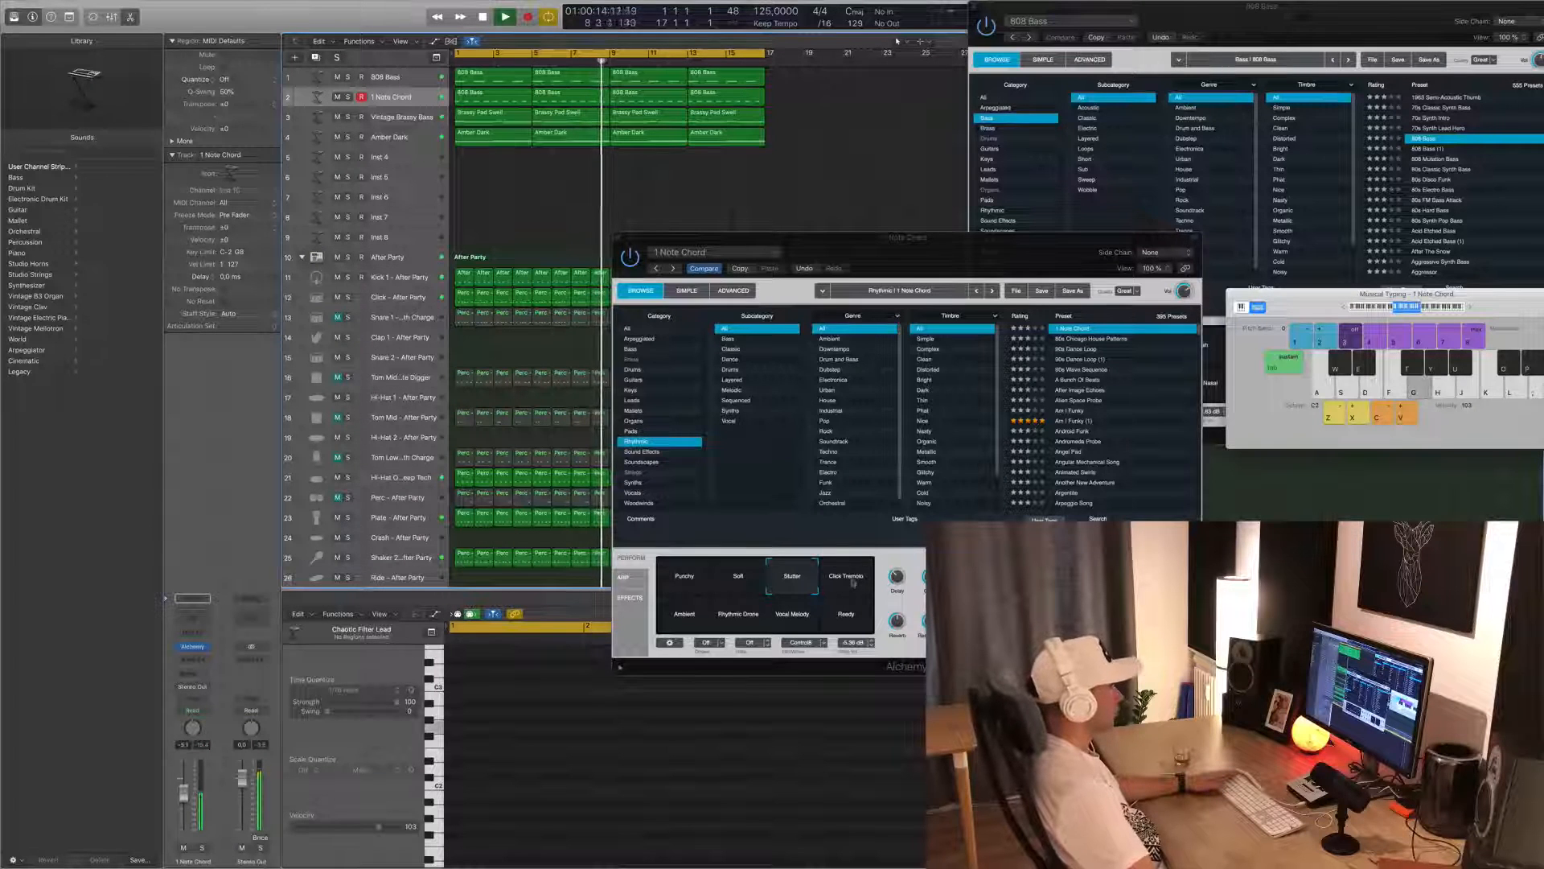
pyautogui.click(851, 577)
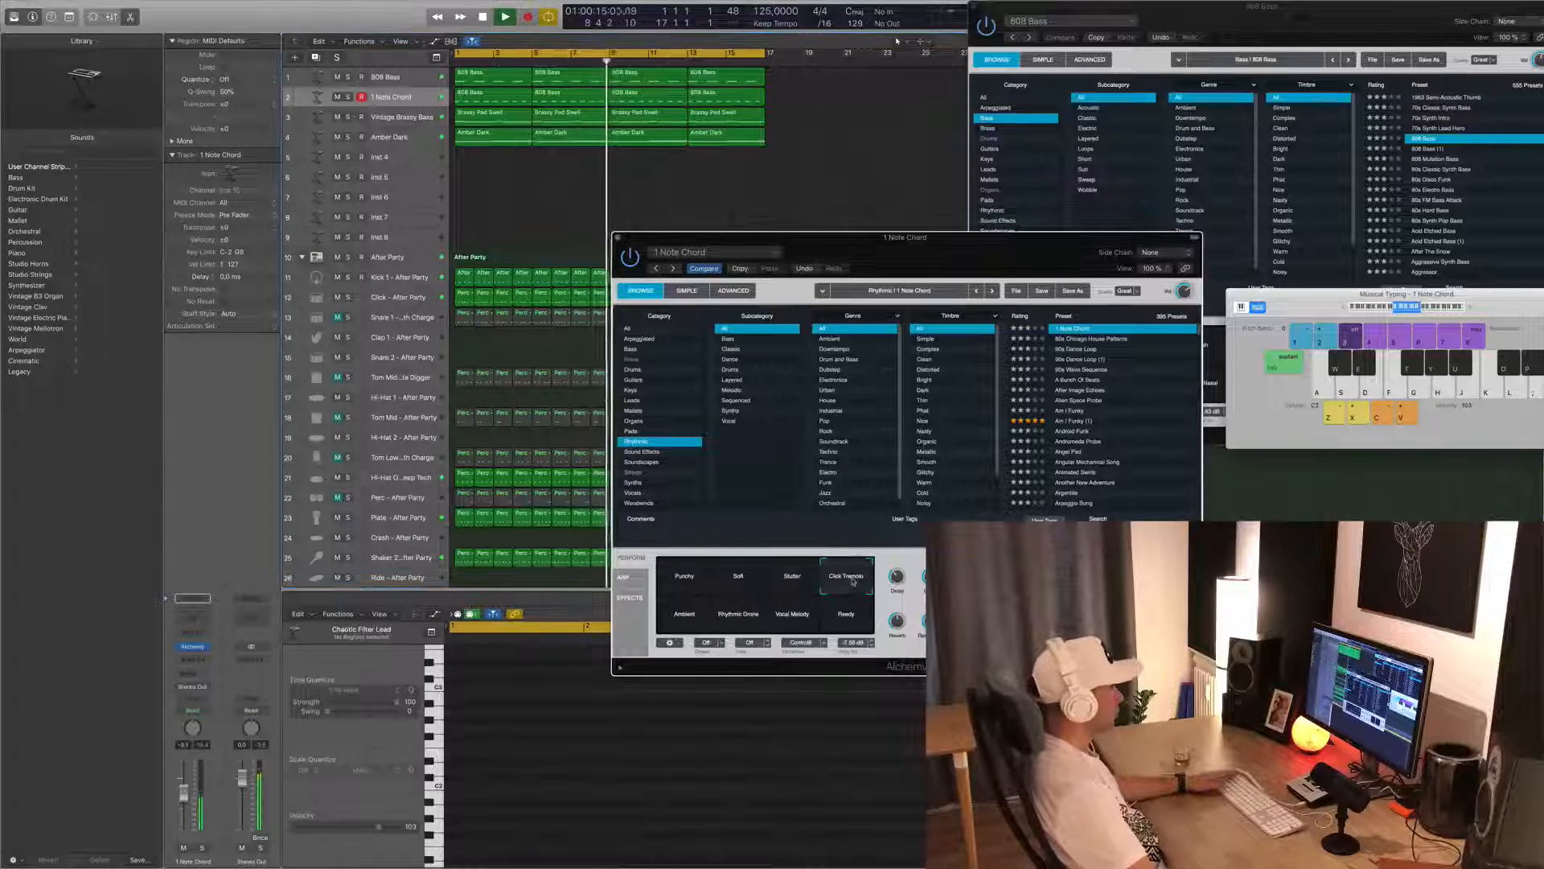
pyautogui.click(678, 619)
pyautogui.click(750, 622)
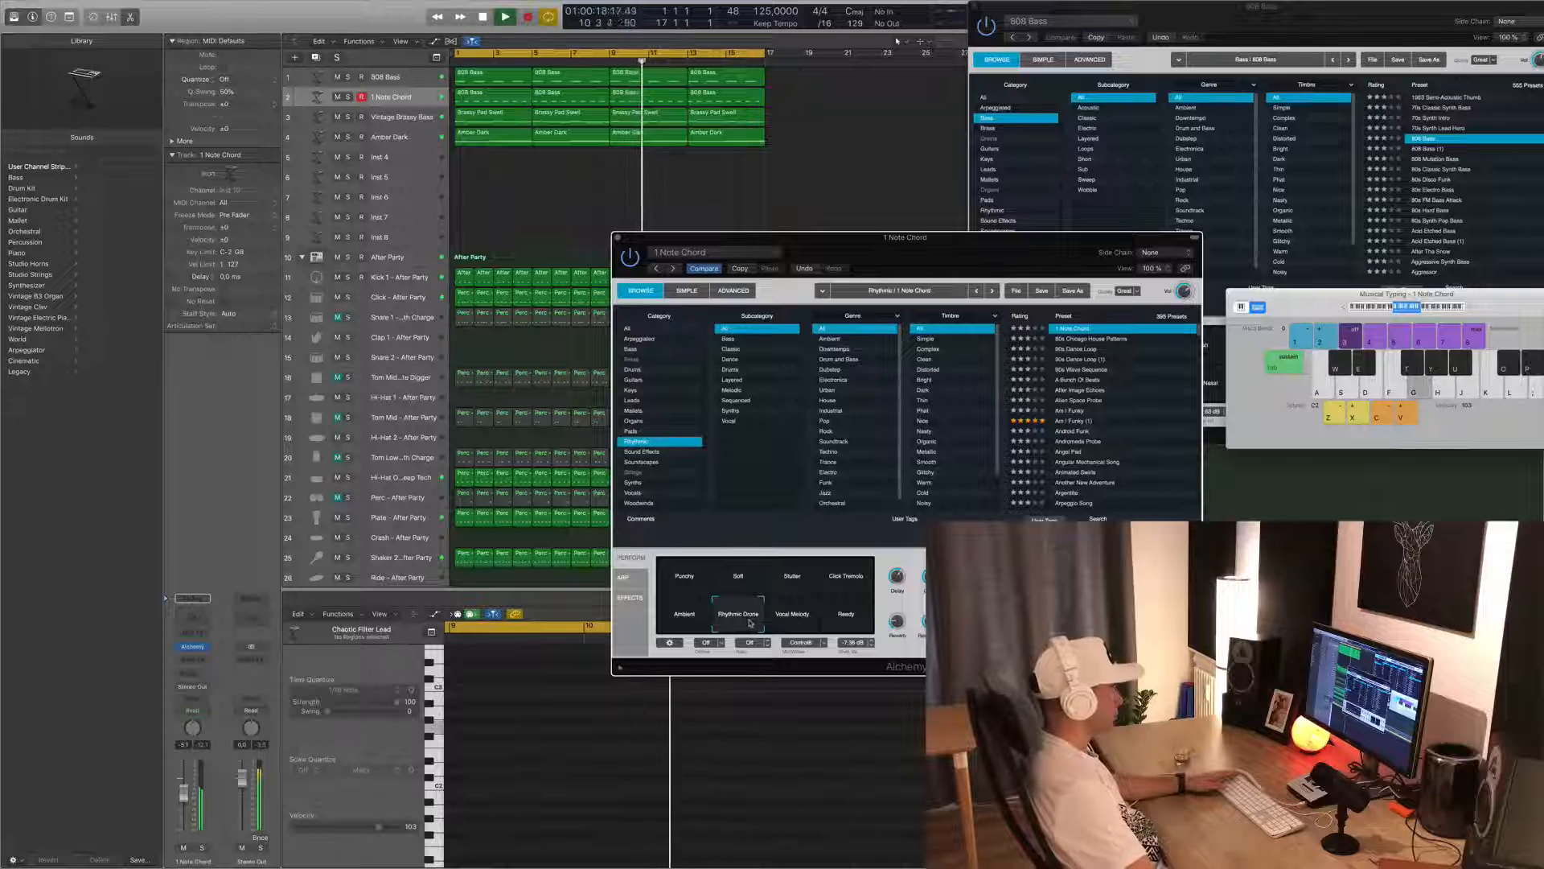
# - Audition 80s Chicago House Patterns with its Hollow, Fifths, Muffled, Filter Open, Metallic, Resonant and Distant Resonant variations, raising the track's volume
pyautogui.click(1096, 341)
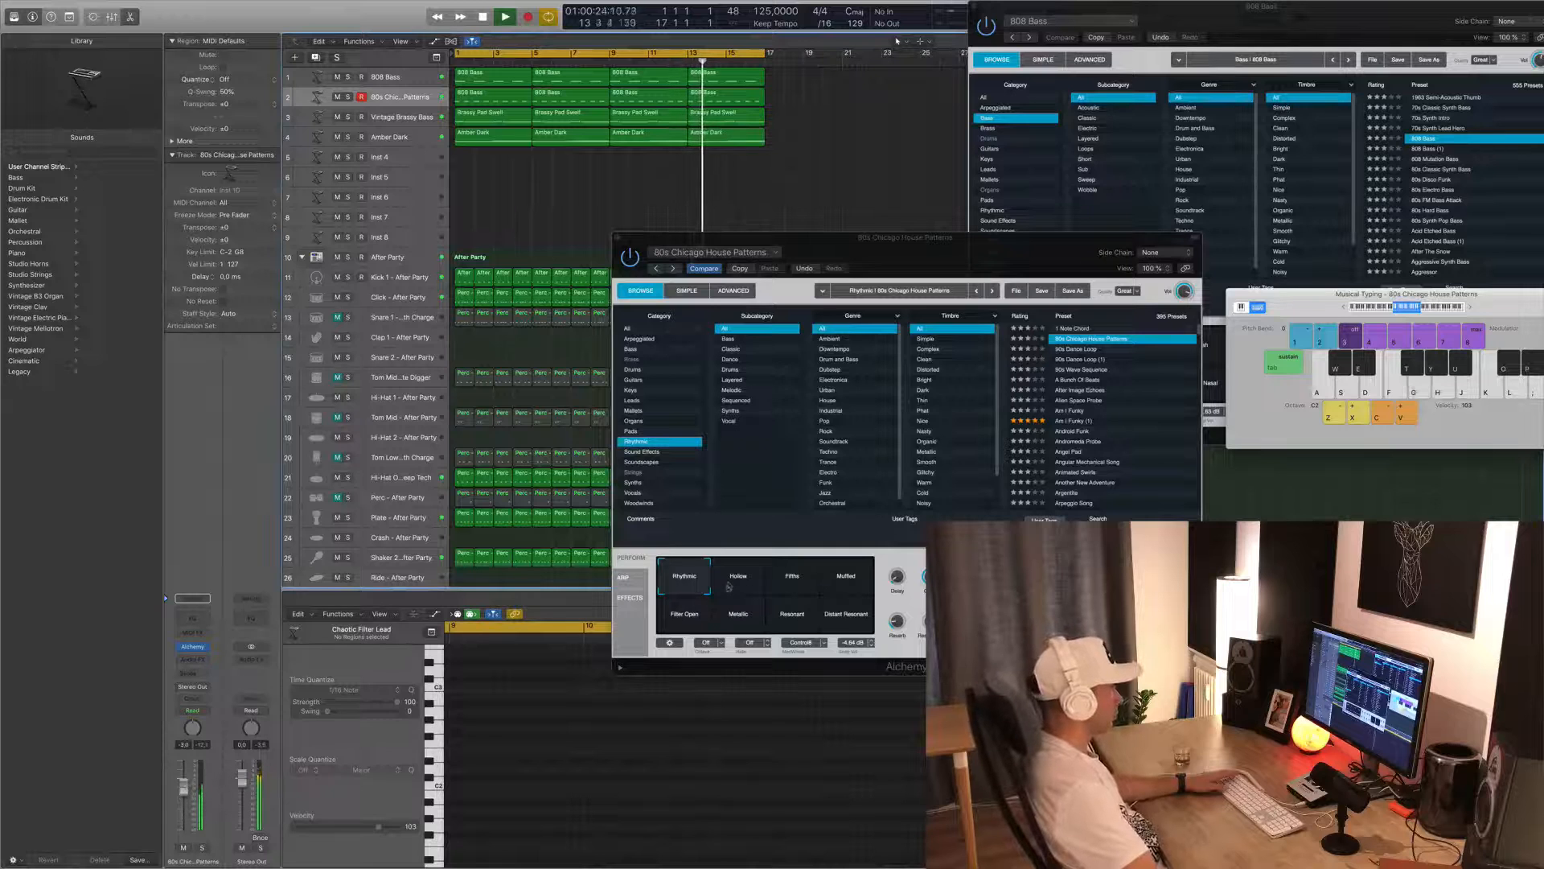
pyautogui.click(729, 586)
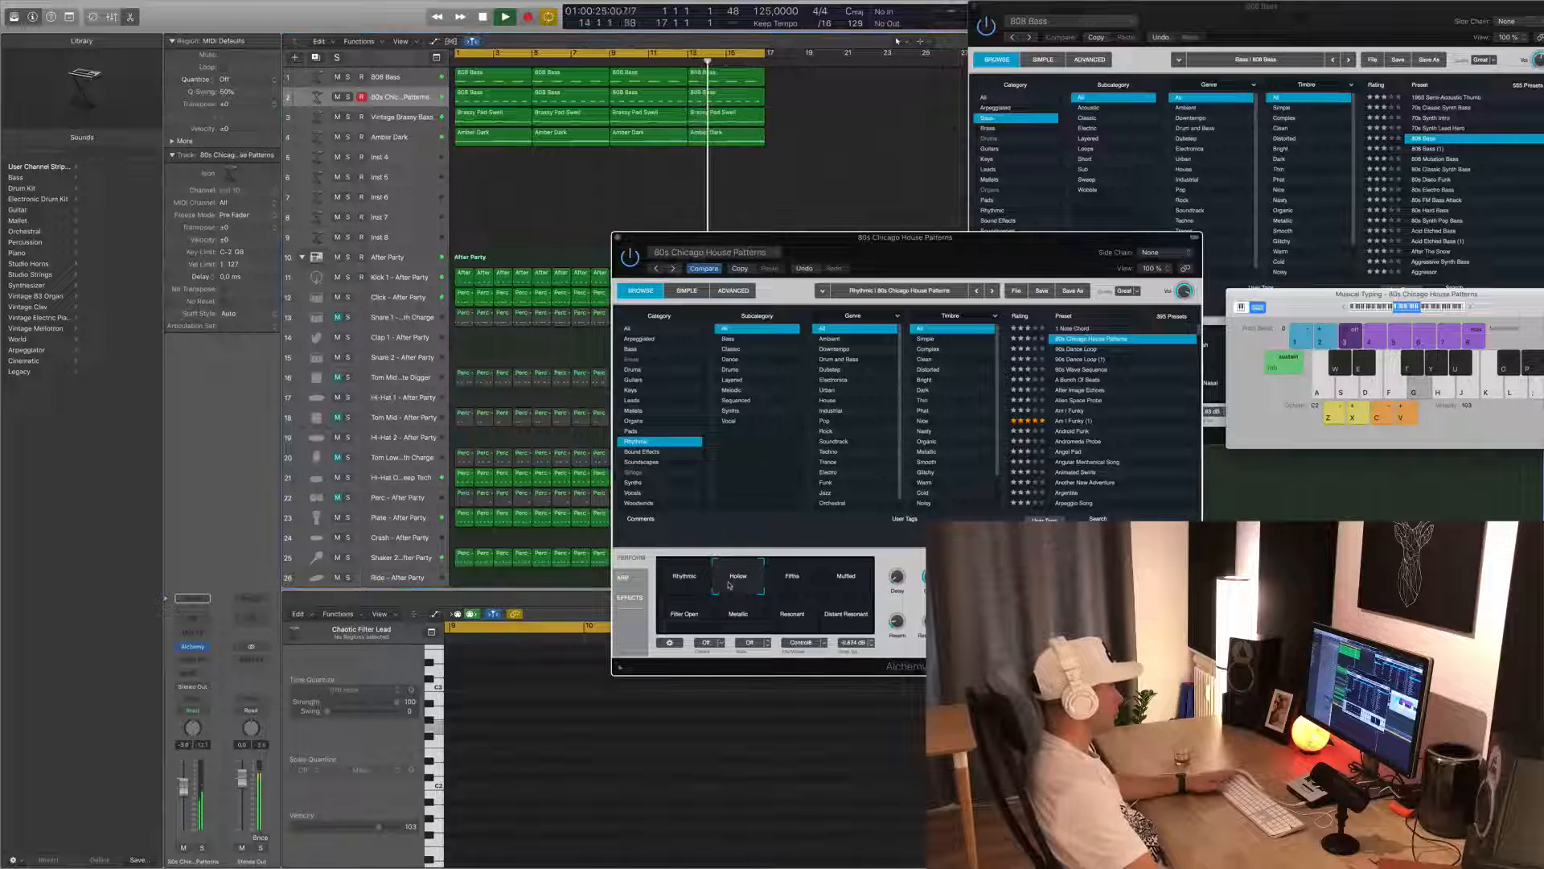
pyautogui.click(801, 584)
pyautogui.click(833, 583)
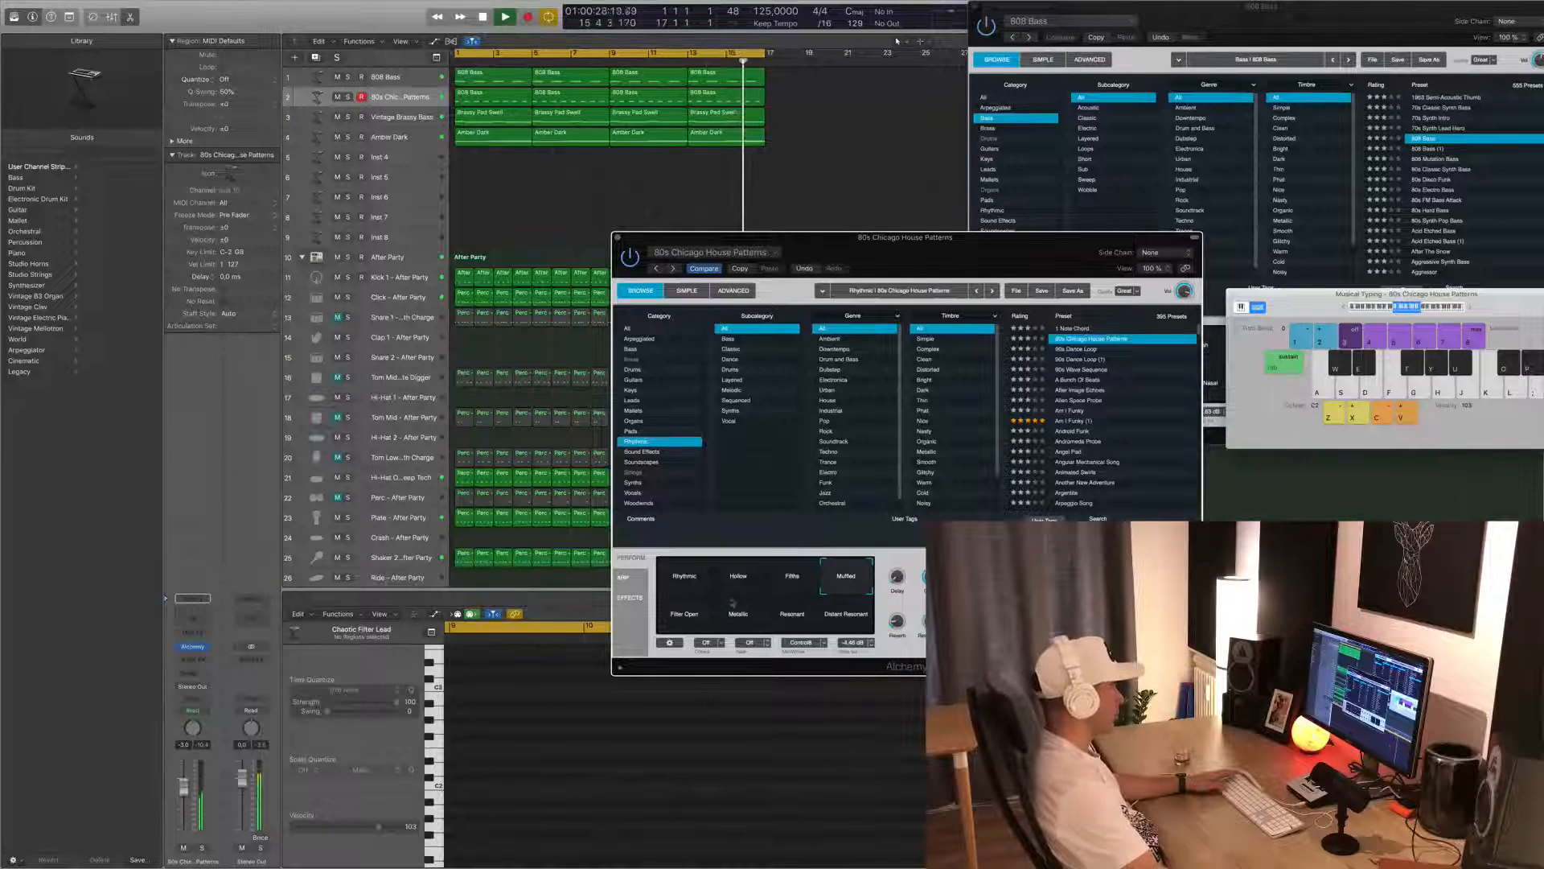
pyautogui.click(692, 616)
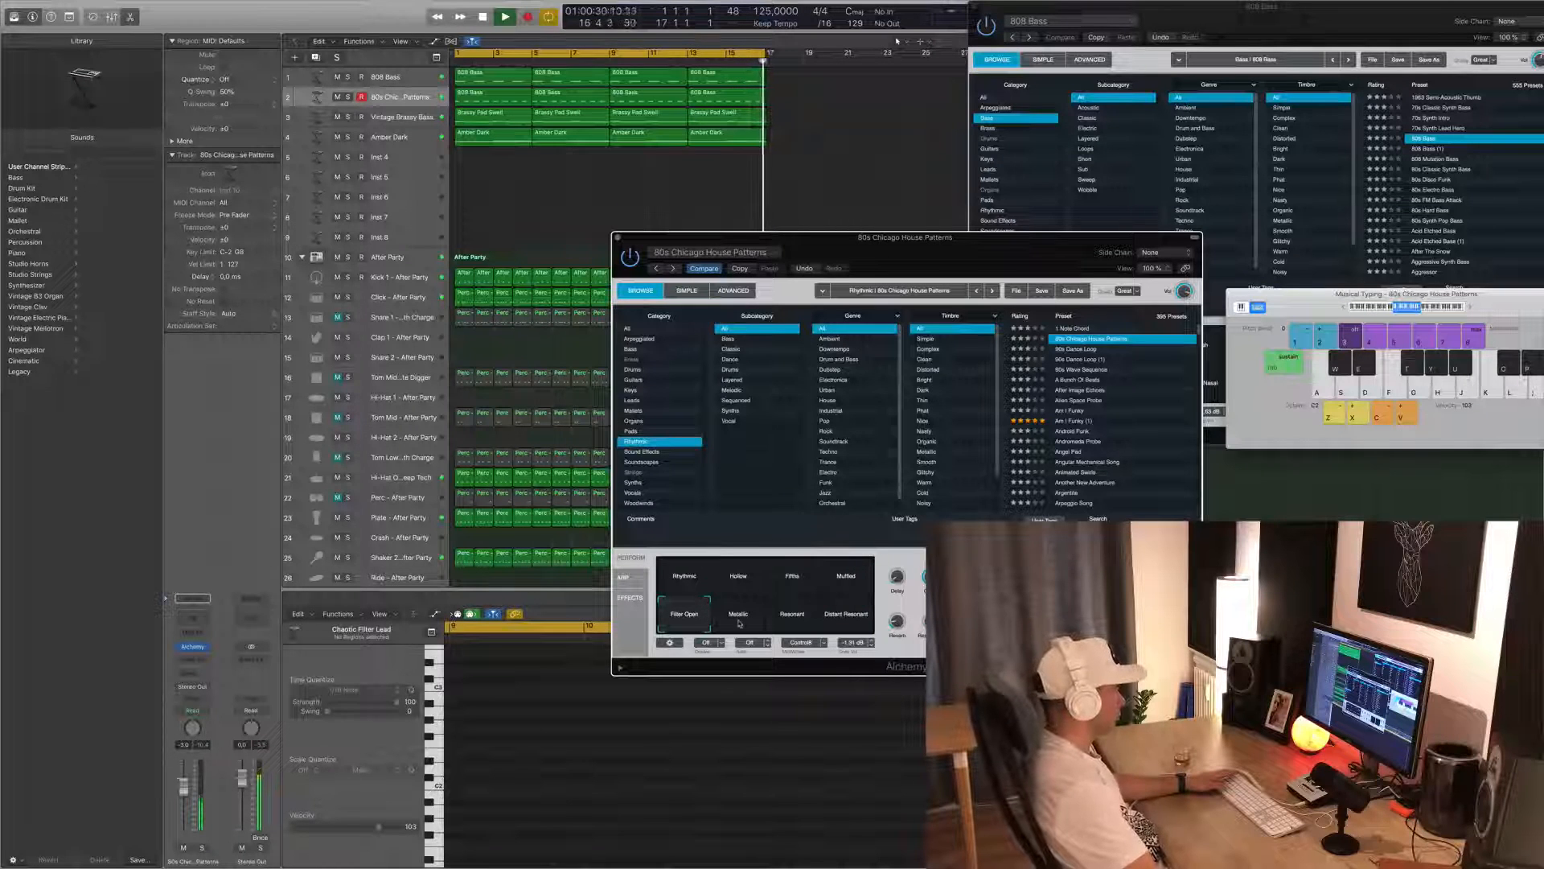
pyautogui.moveTo(184, 784); pyautogui.dragTo(185, 774)
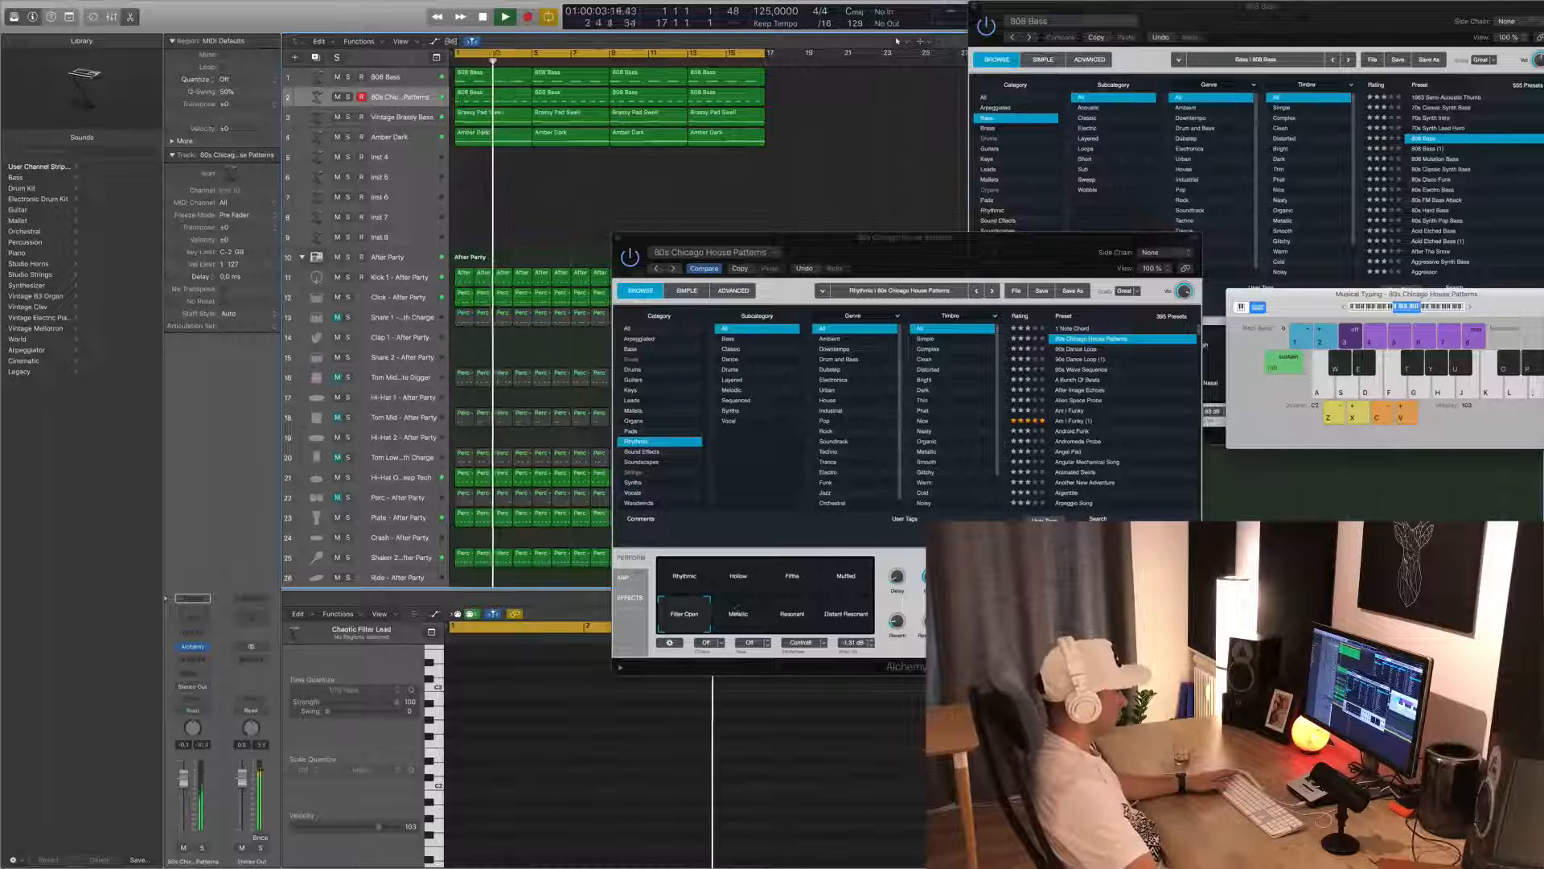
pyautogui.click(738, 612)
pyautogui.click(792, 613)
pyautogui.click(847, 611)
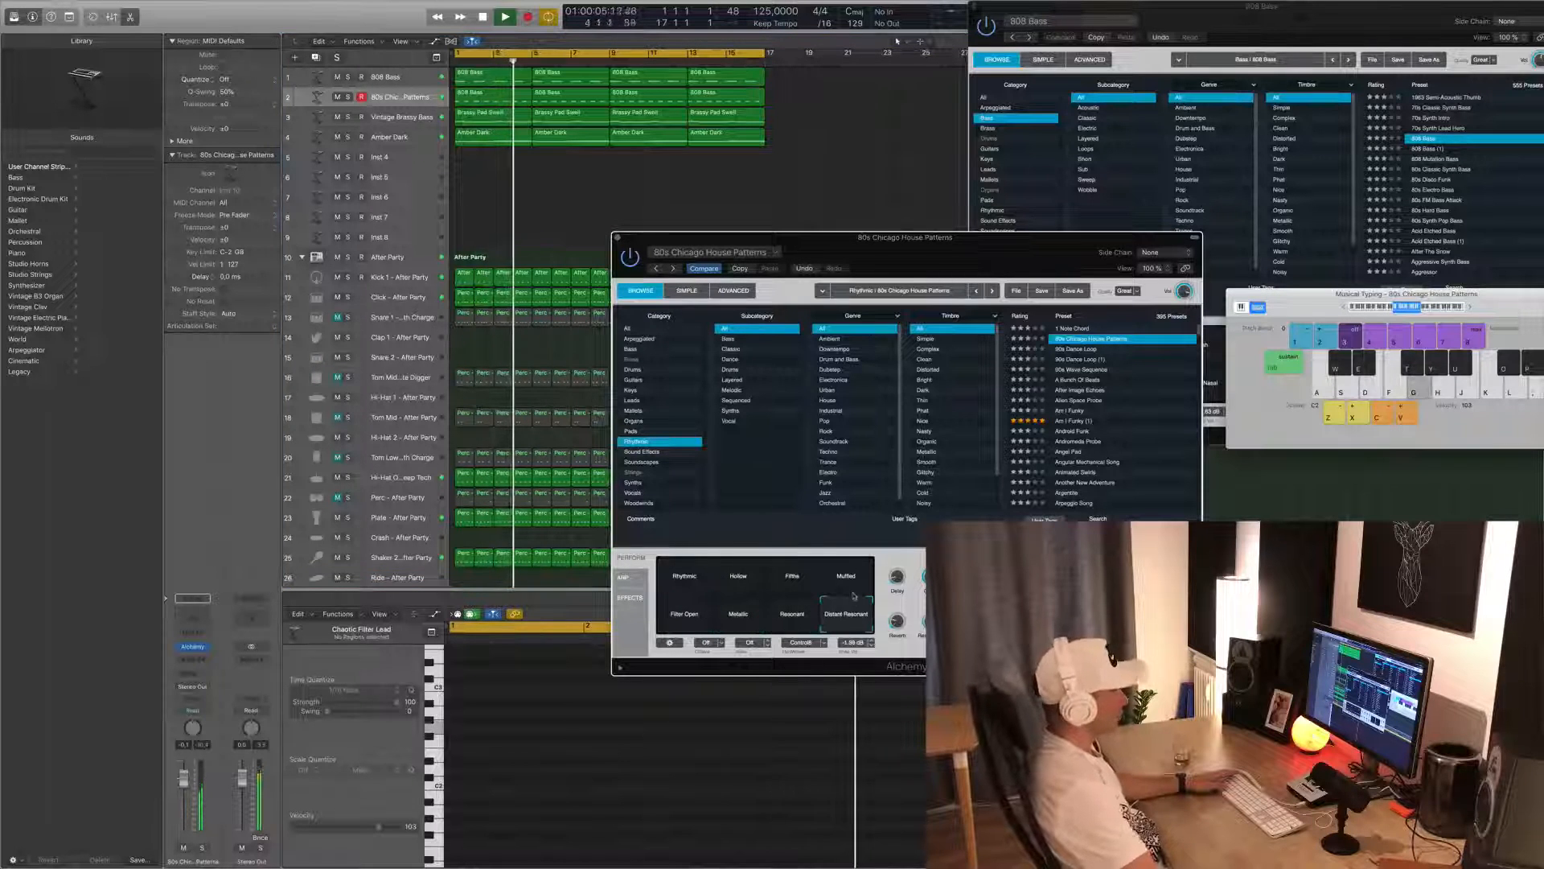
# - Audition the 90s Dance Loop, 90s Dance Loop (1), 90s Wave Sequence and A Bunch Of Beats presets against the loop
pyautogui.click(1096, 349)
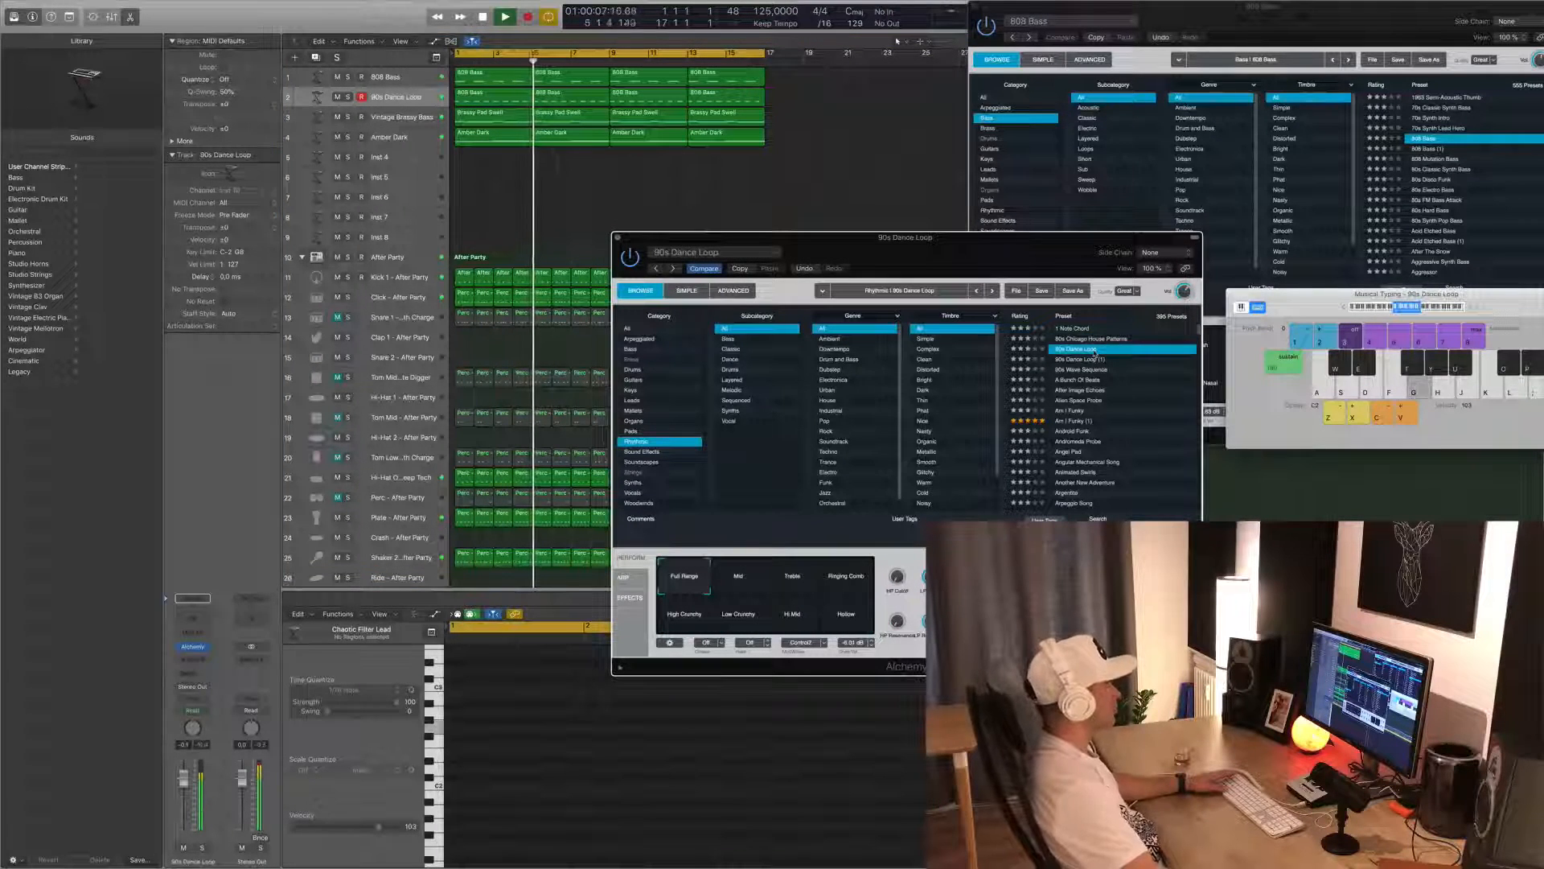
pyautogui.click(1094, 361)
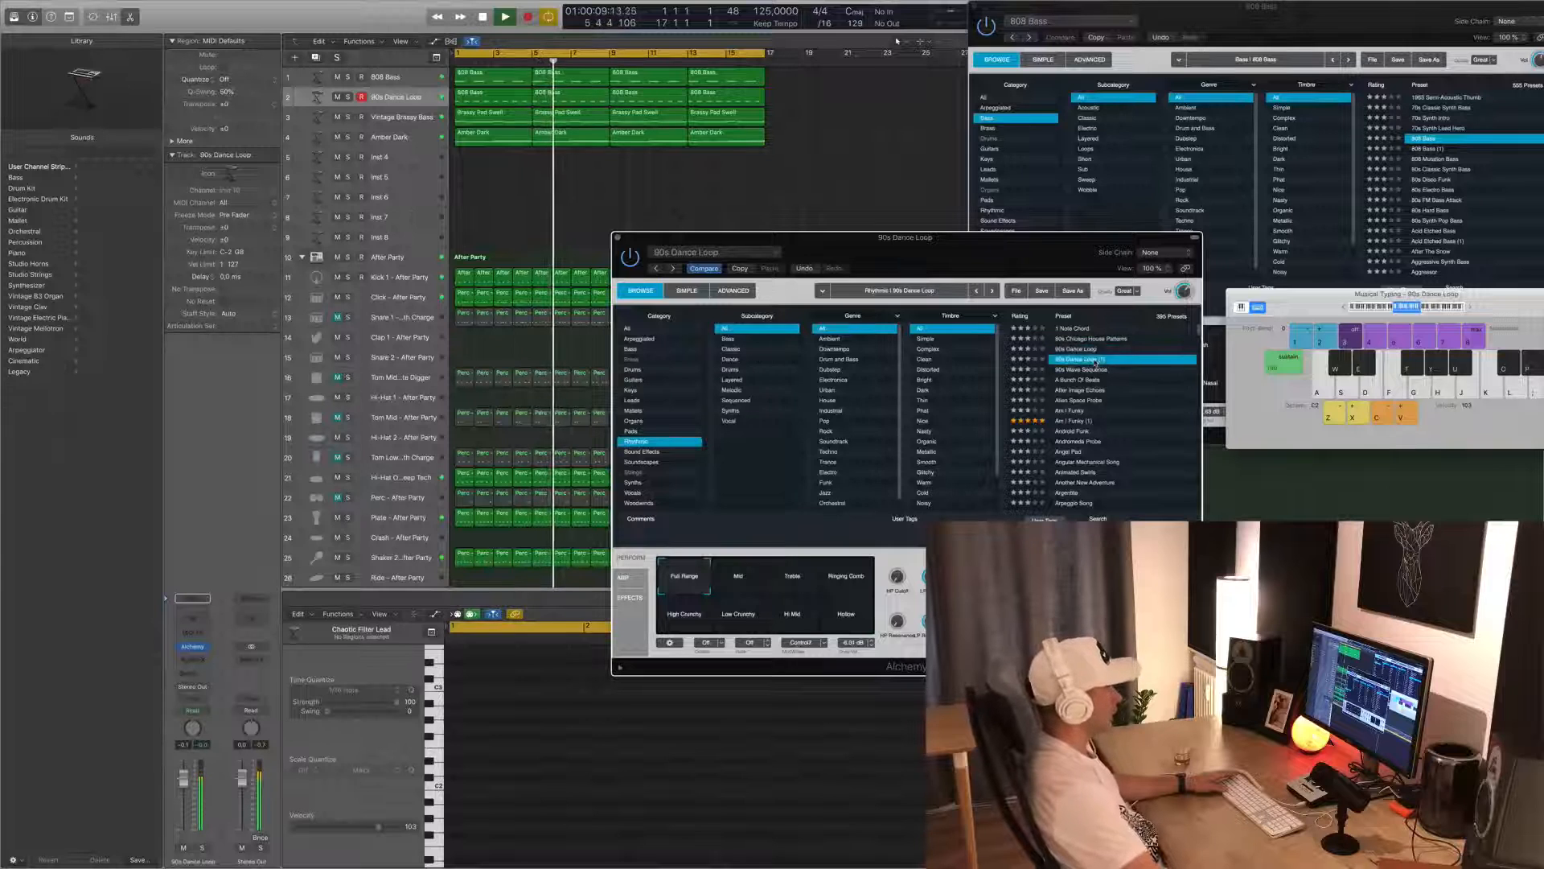
pyautogui.click(1088, 370)
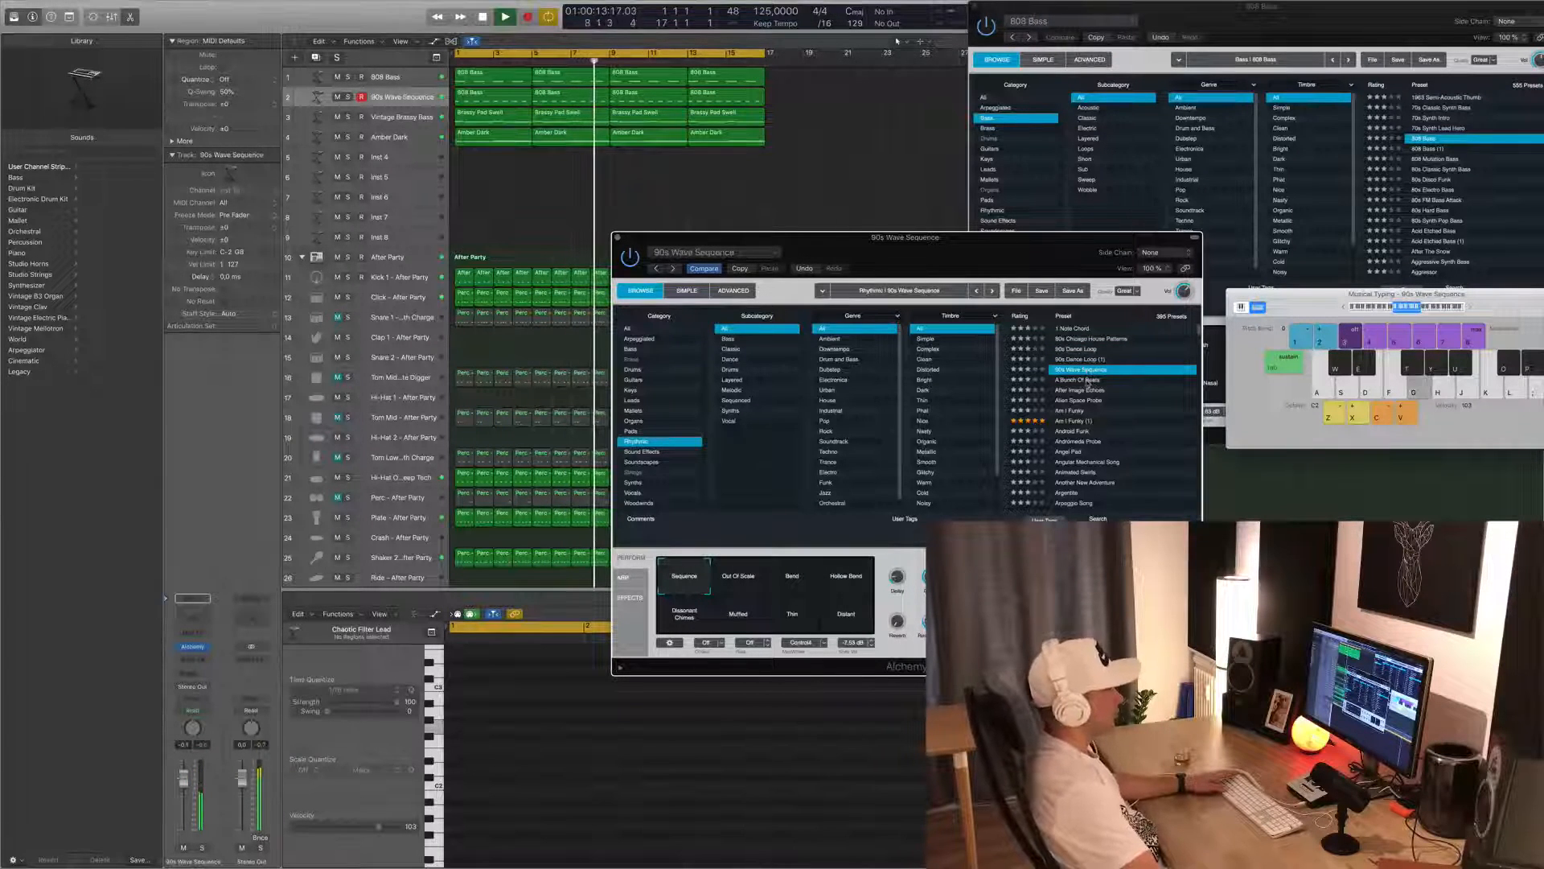
pyautogui.click(1087, 380)
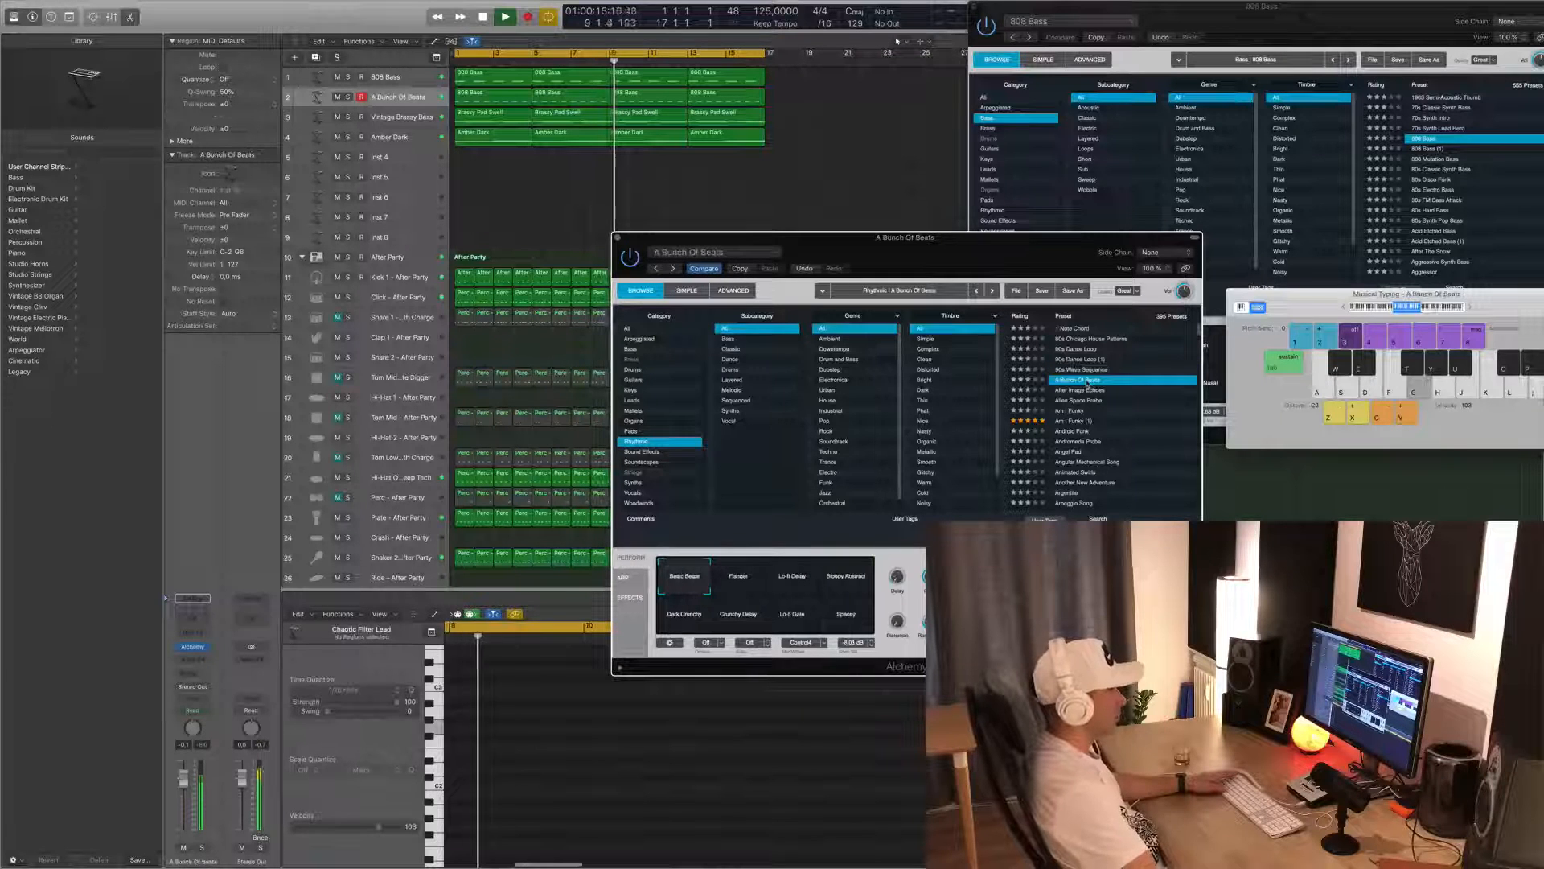
# - Load the After Image Echoes preset on the duplicated bass track and lower the track's volume
pyautogui.click(1090, 391)
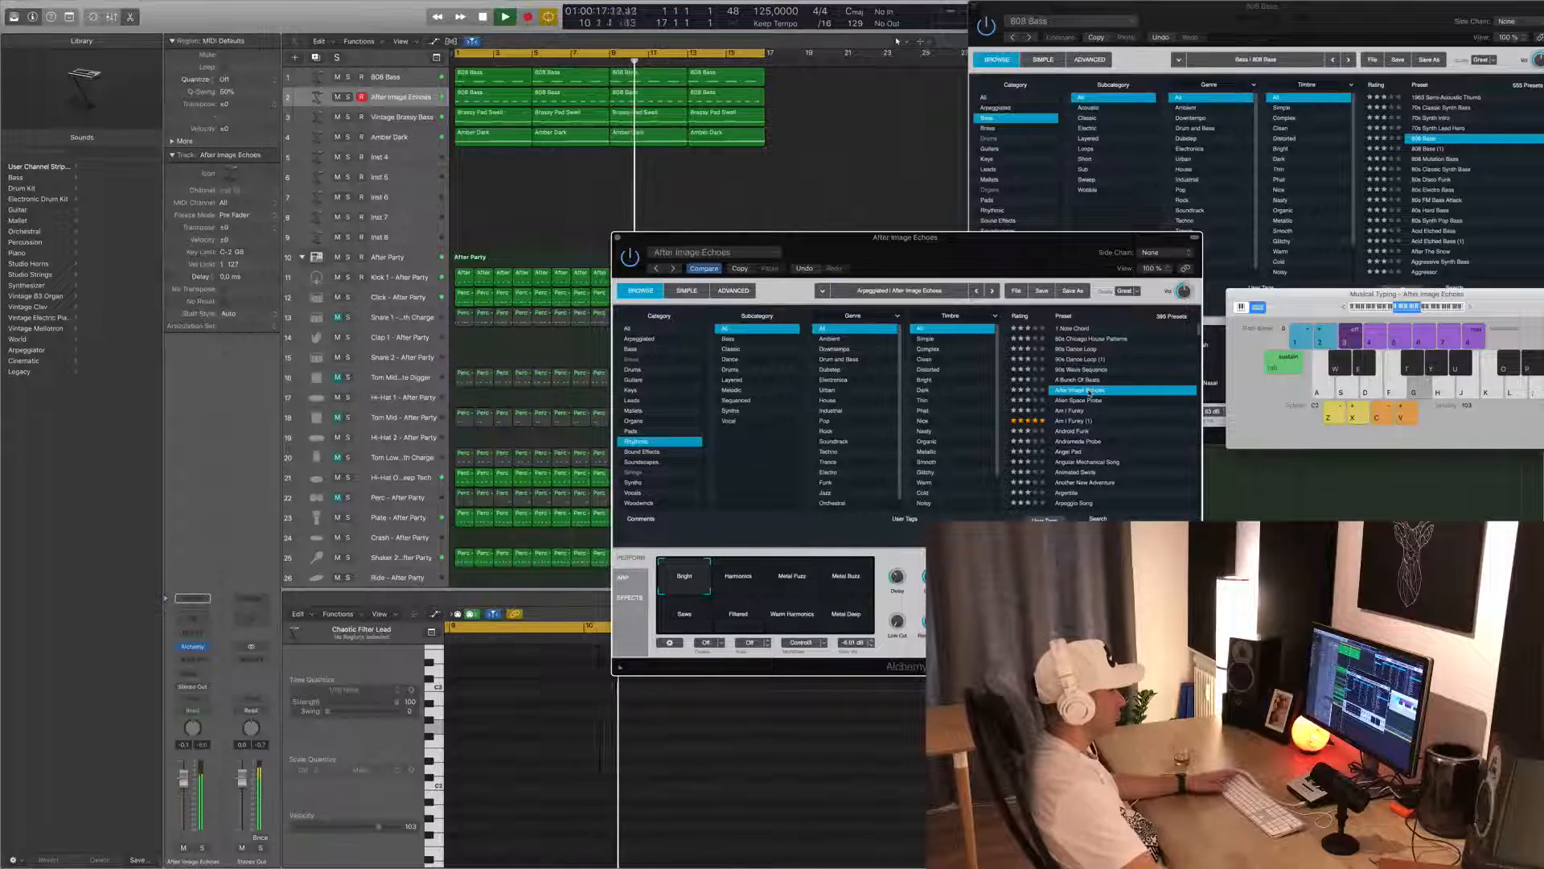
pyautogui.moveTo(1026, 244); pyautogui.dragTo(1051, 190)
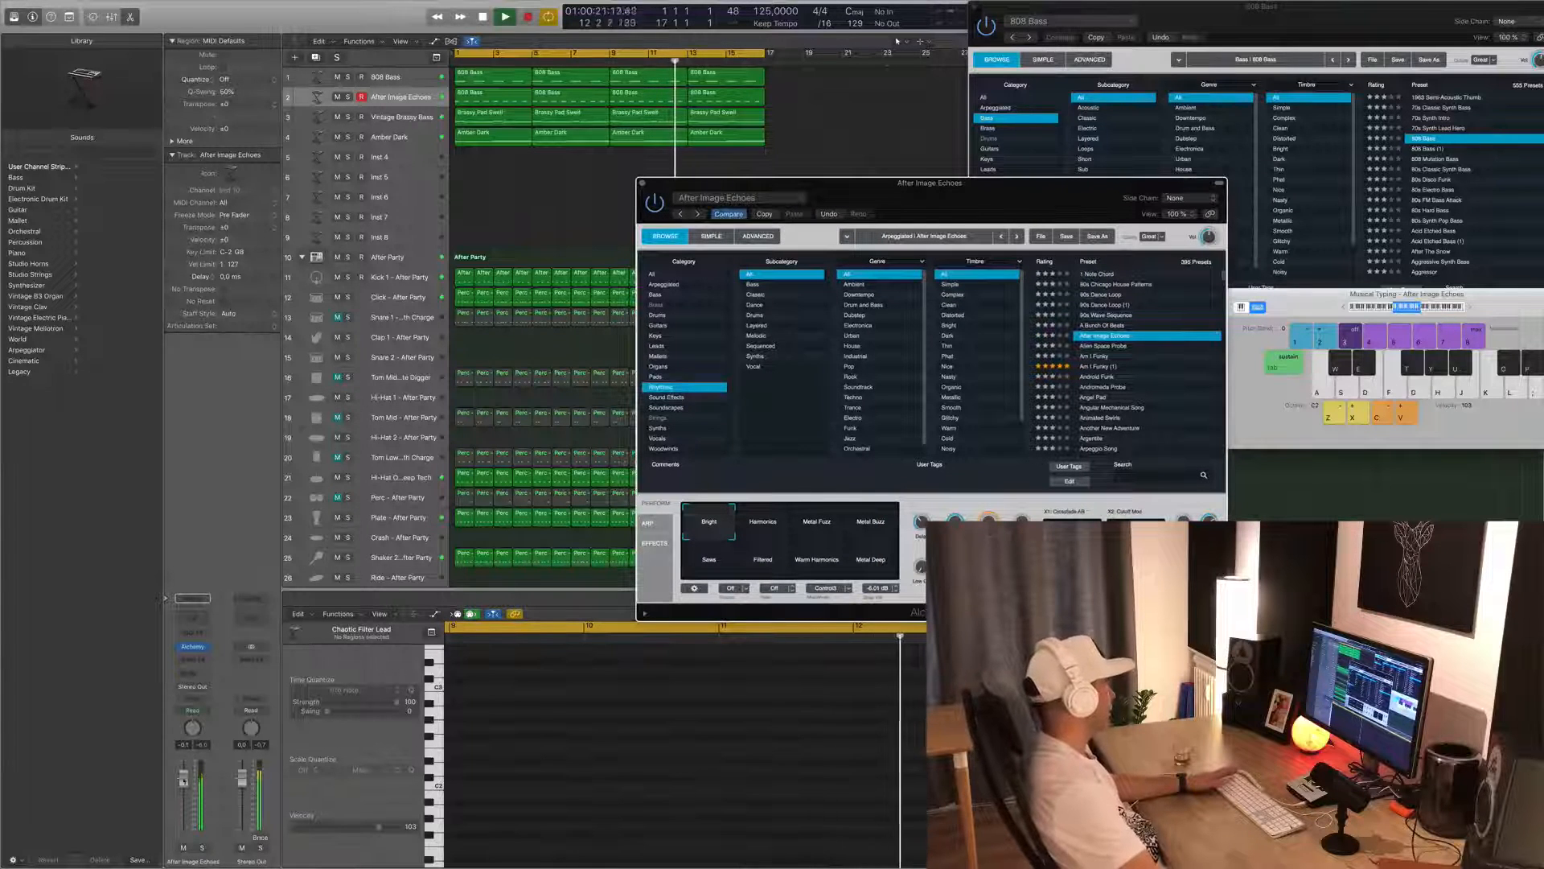
pyautogui.moveTo(183, 780); pyautogui.dragTo(184, 795)
pyautogui.press('g')
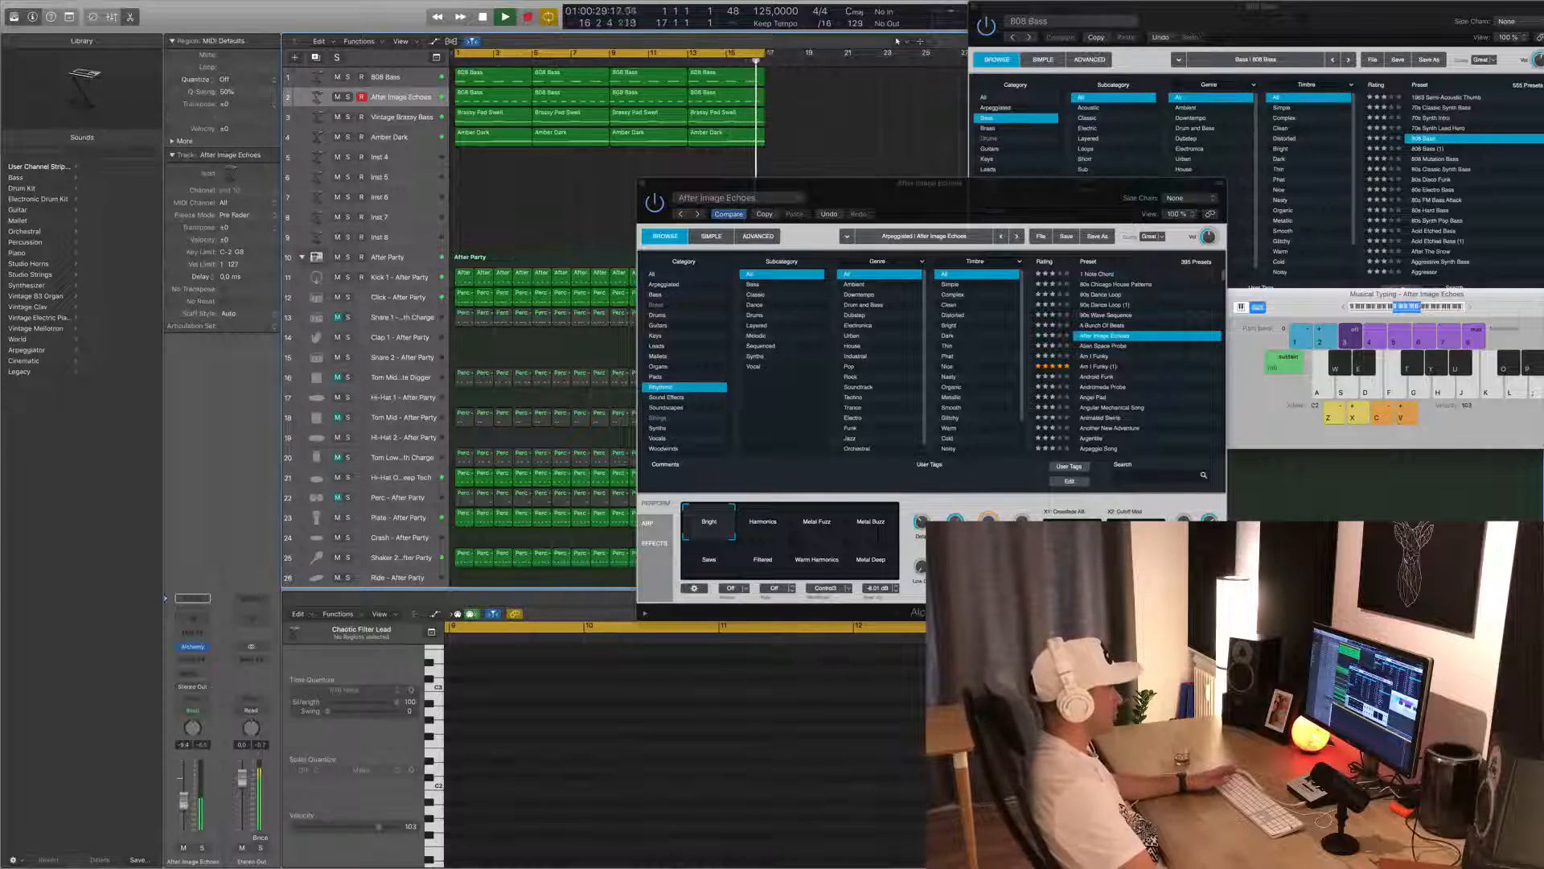
pyautogui.click(989, 527)
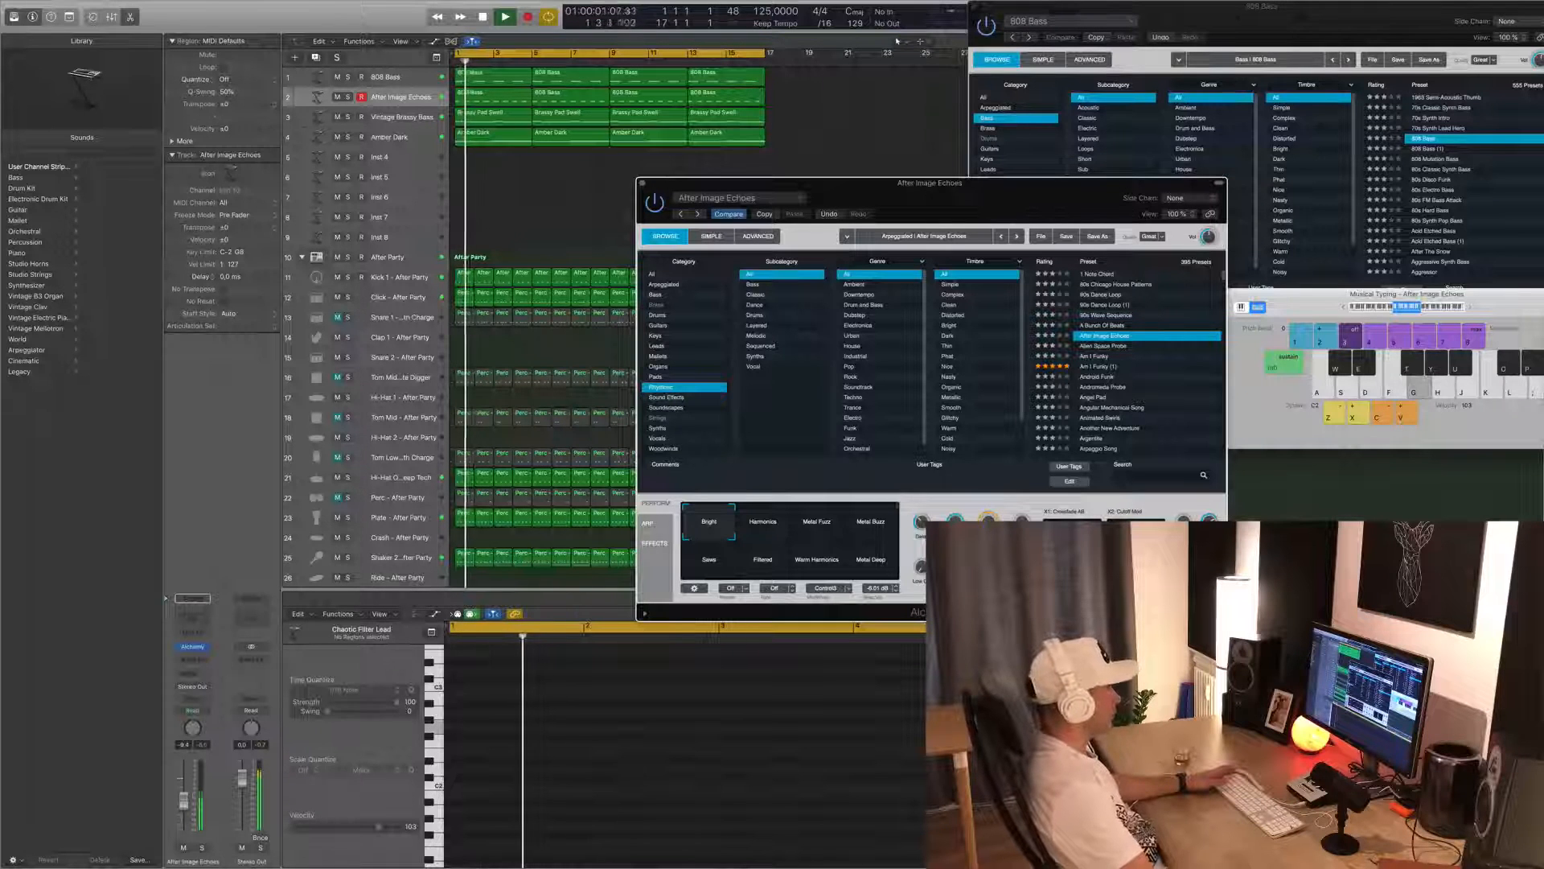
# - Compare After Image Echoes' variations, including Metal Buzz, Filtered, Warm Harmonics and Bright, and settle on Harmonics
pyautogui.click(763, 515)
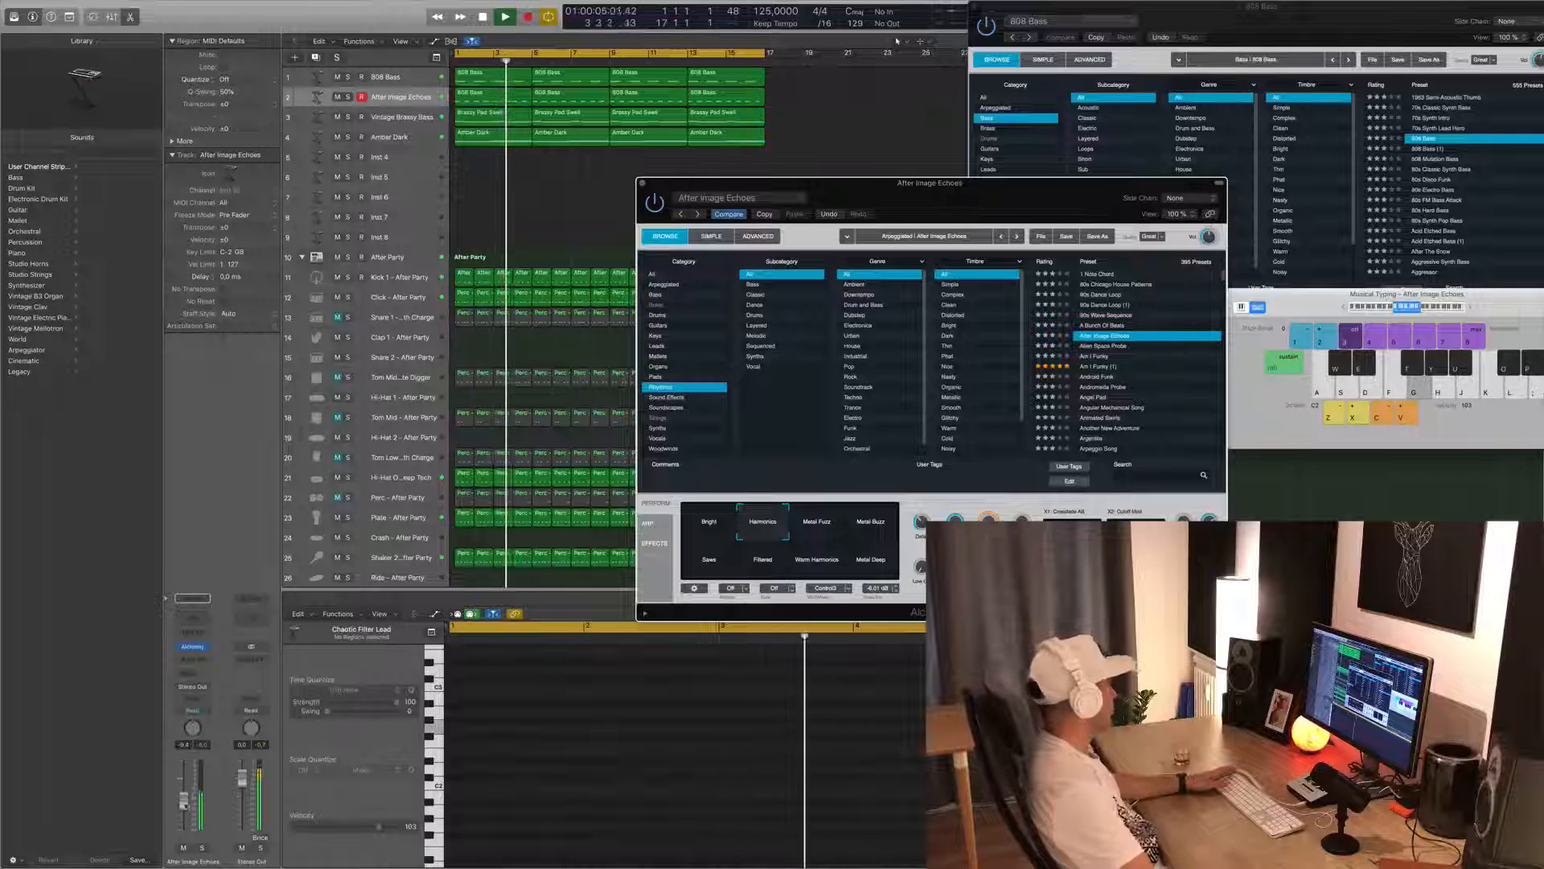
pyautogui.click(897, 40)
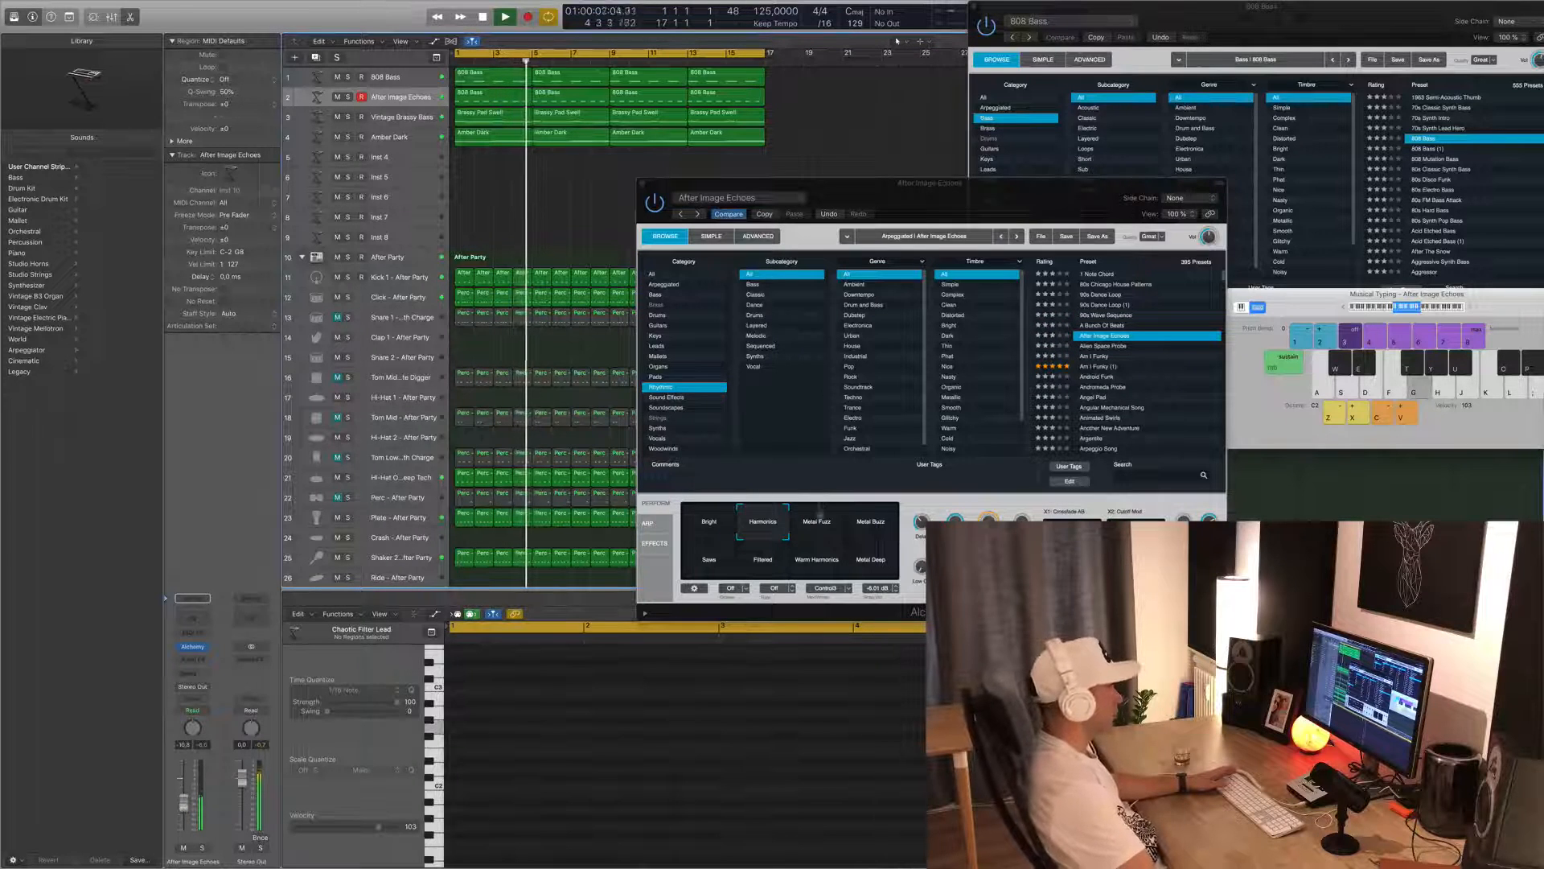
pyautogui.click(837, 523)
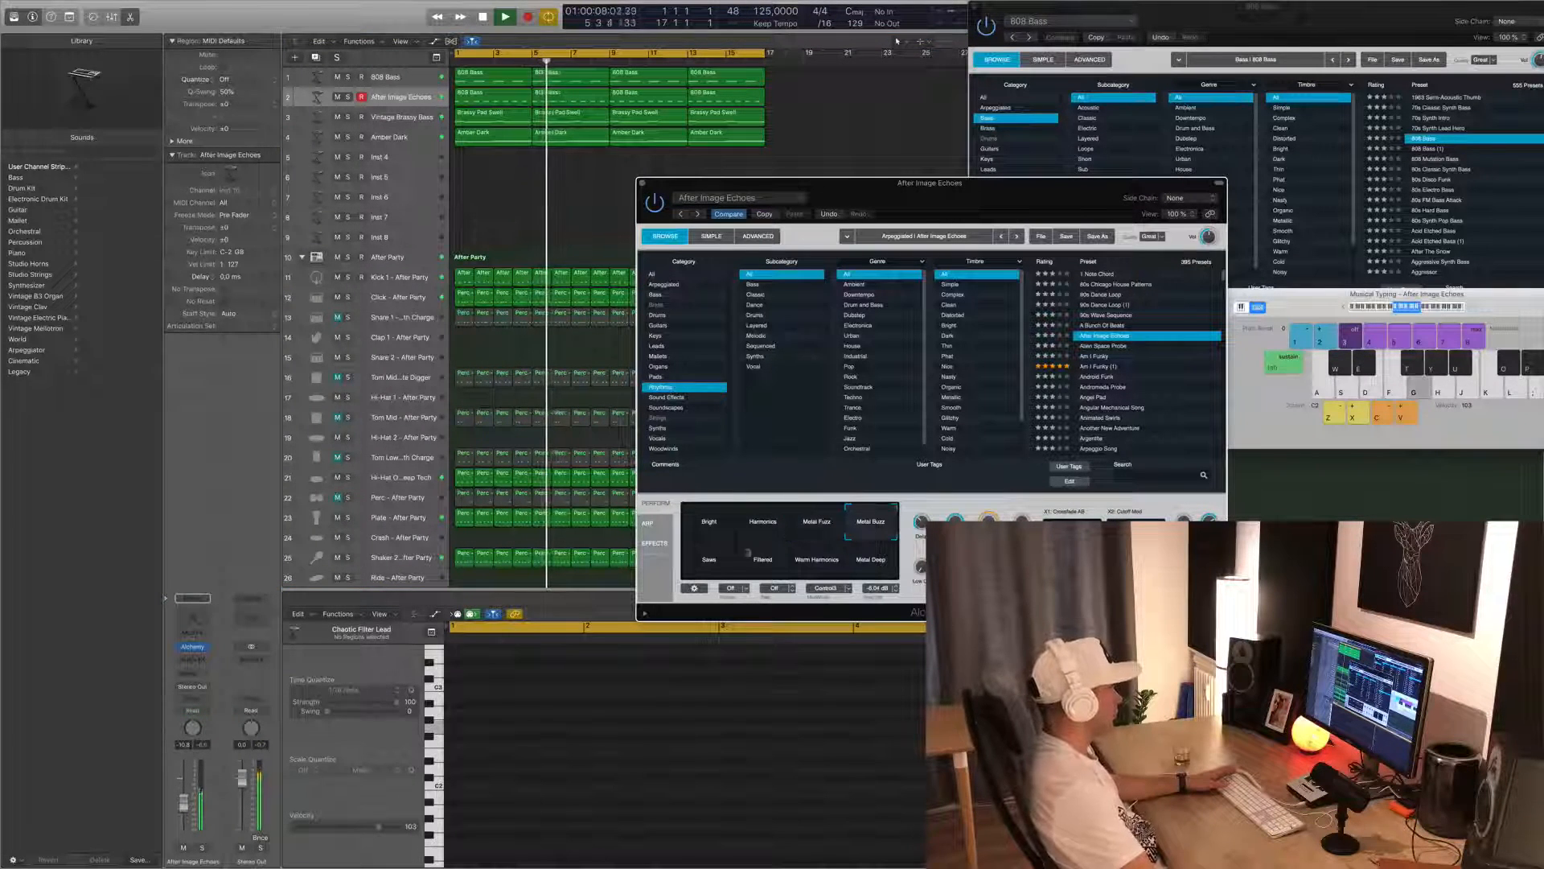
pyautogui.click(712, 567)
pyautogui.click(767, 563)
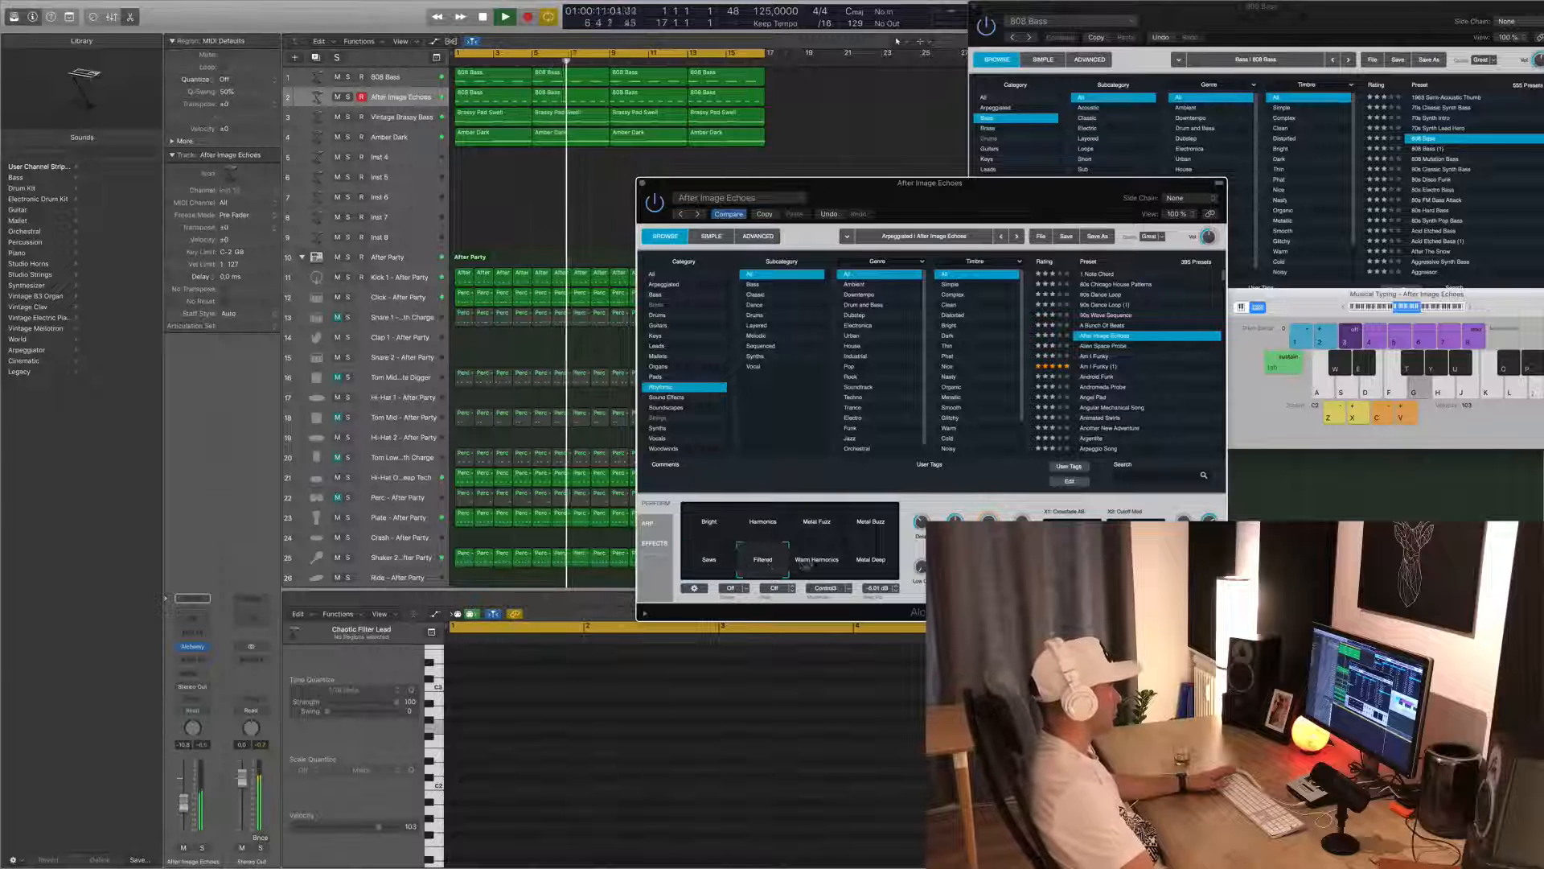
pyautogui.click(817, 563)
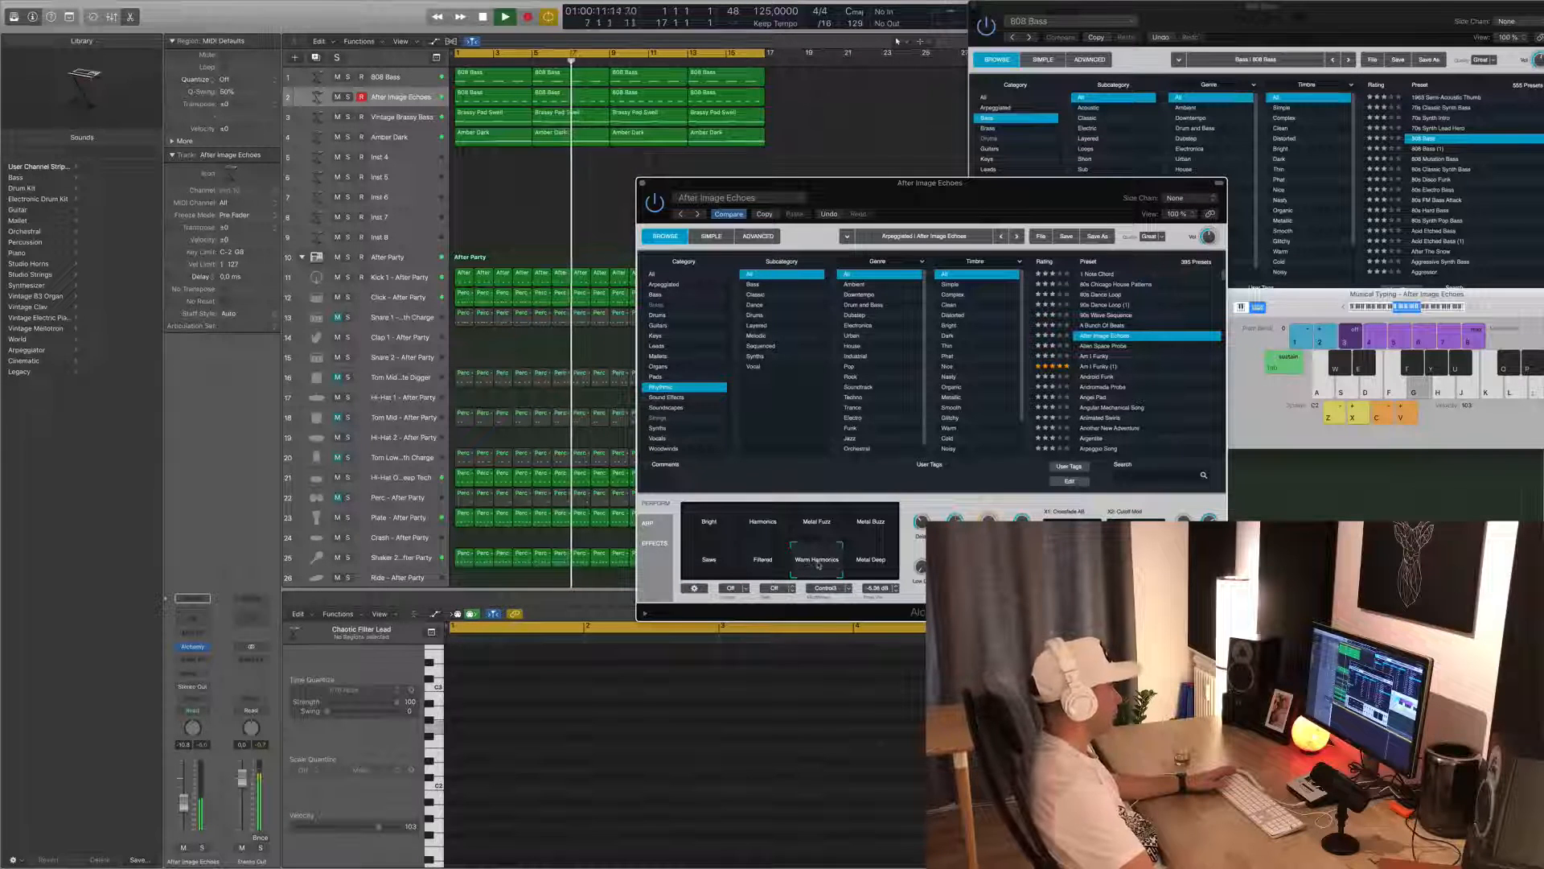
pyautogui.click(709, 522)
pyautogui.click(755, 527)
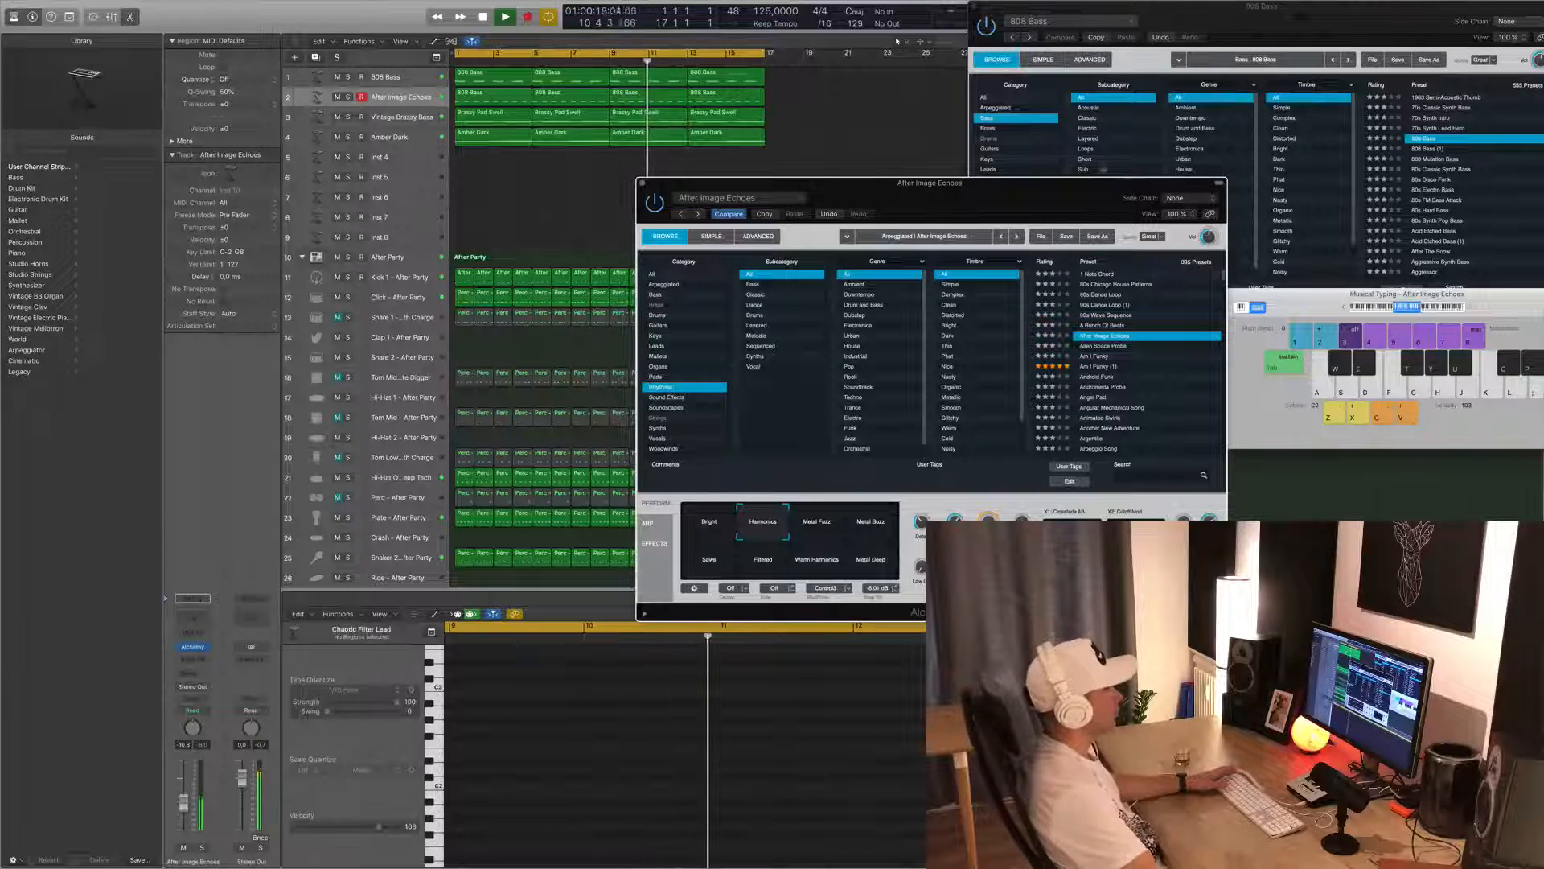
# - Lower the After Image Echoes track's volume a little further, close its Alchemy window and replay the loop from the start
pyautogui.moveTo(1012, 191); pyautogui.dragTo(1110, 151)
pyautogui.press('Return')
pyautogui.click(186, 805)
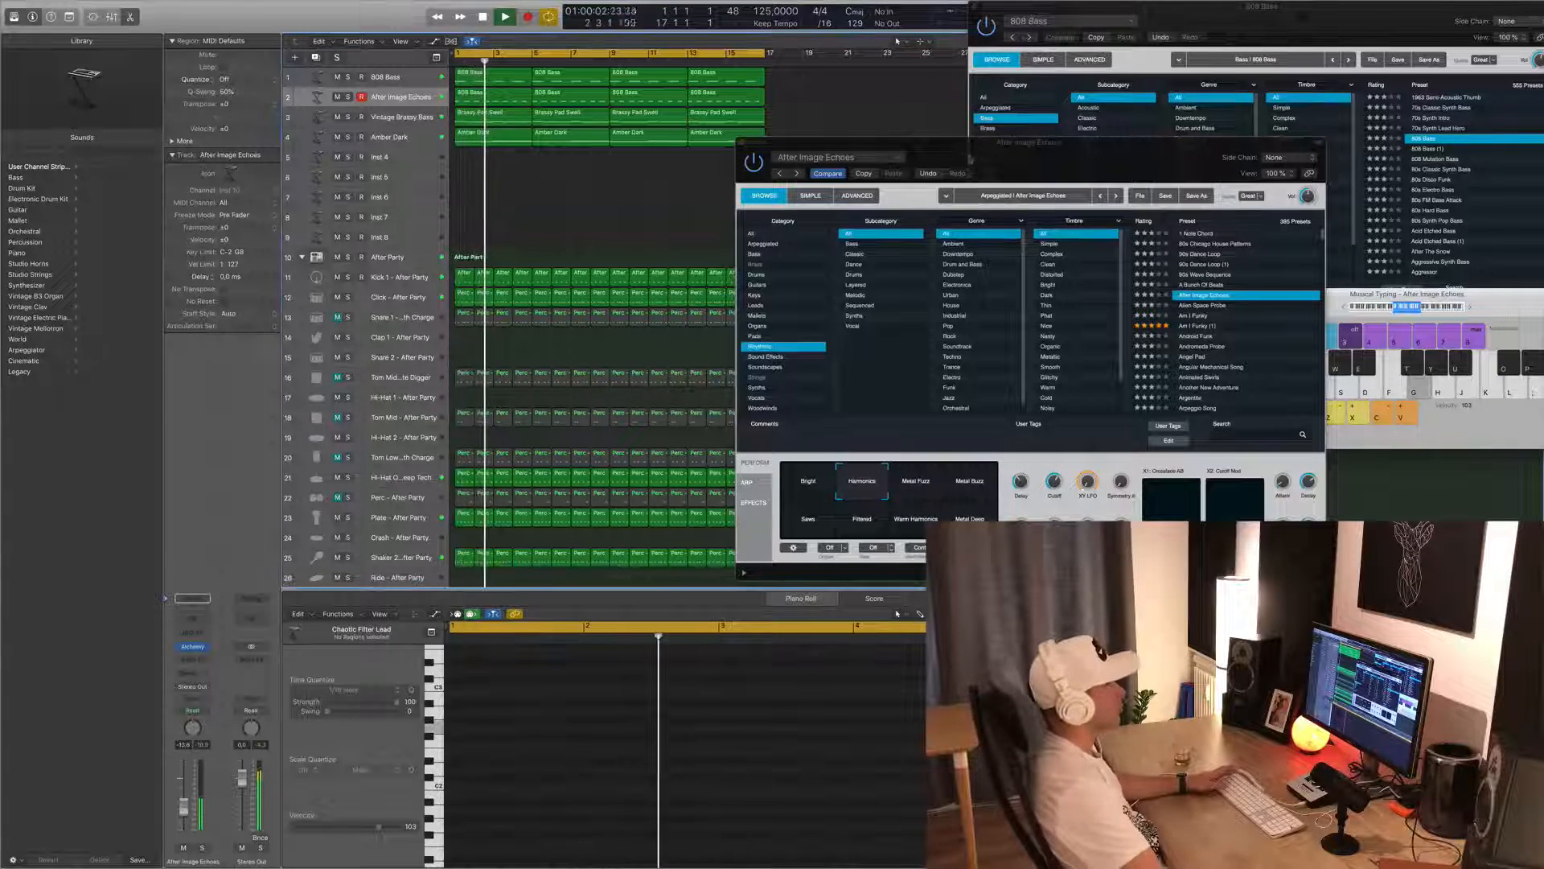
pyautogui.moveTo(741, 145); pyautogui.dragTo(622, 127)
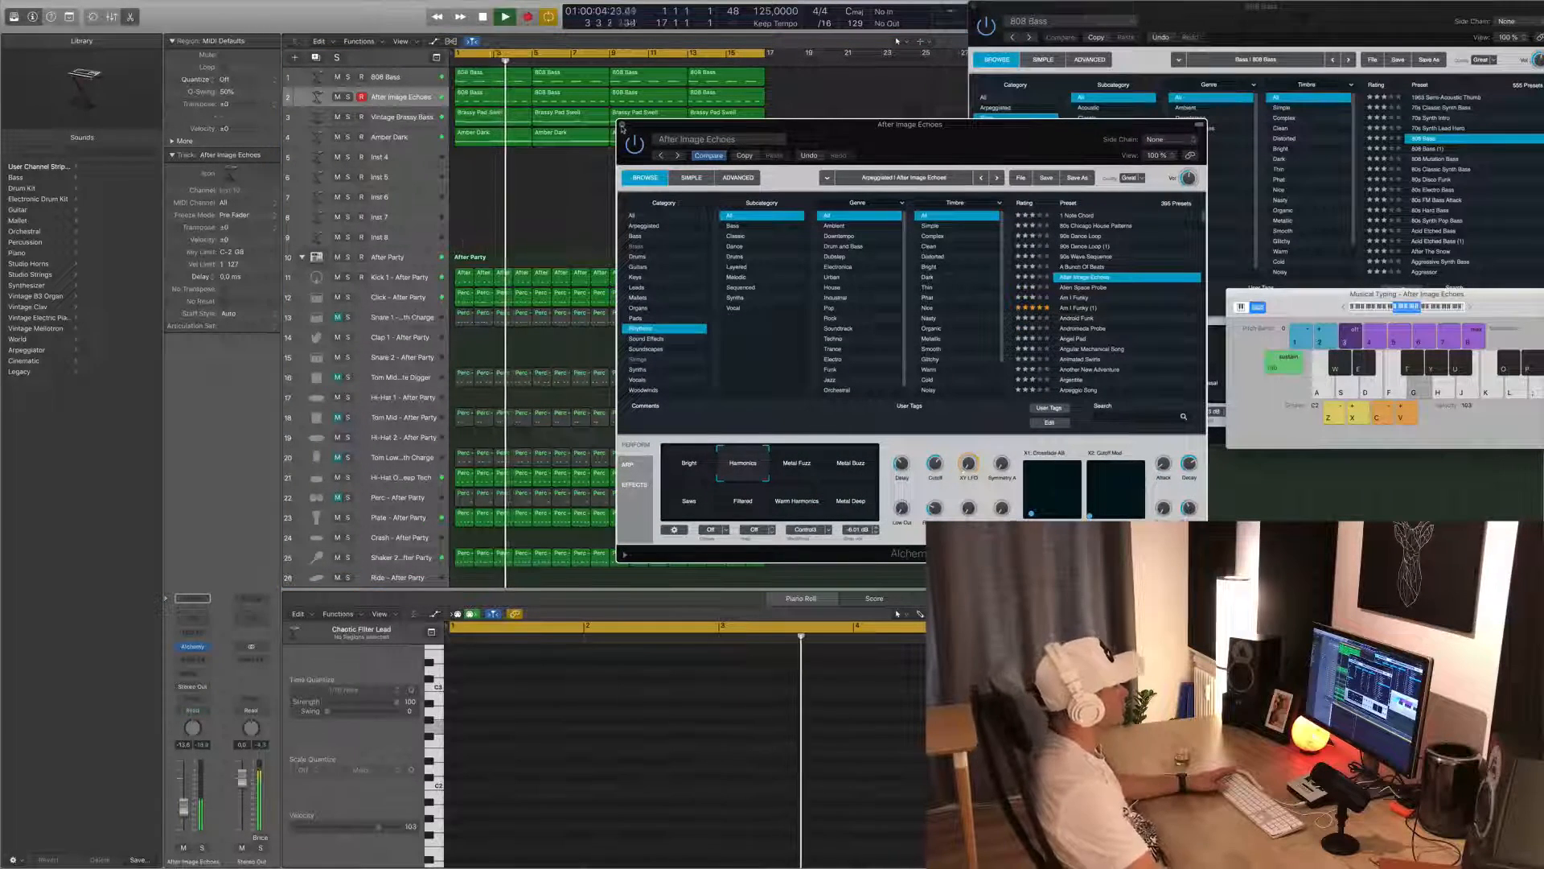
pyautogui.click(622, 125)
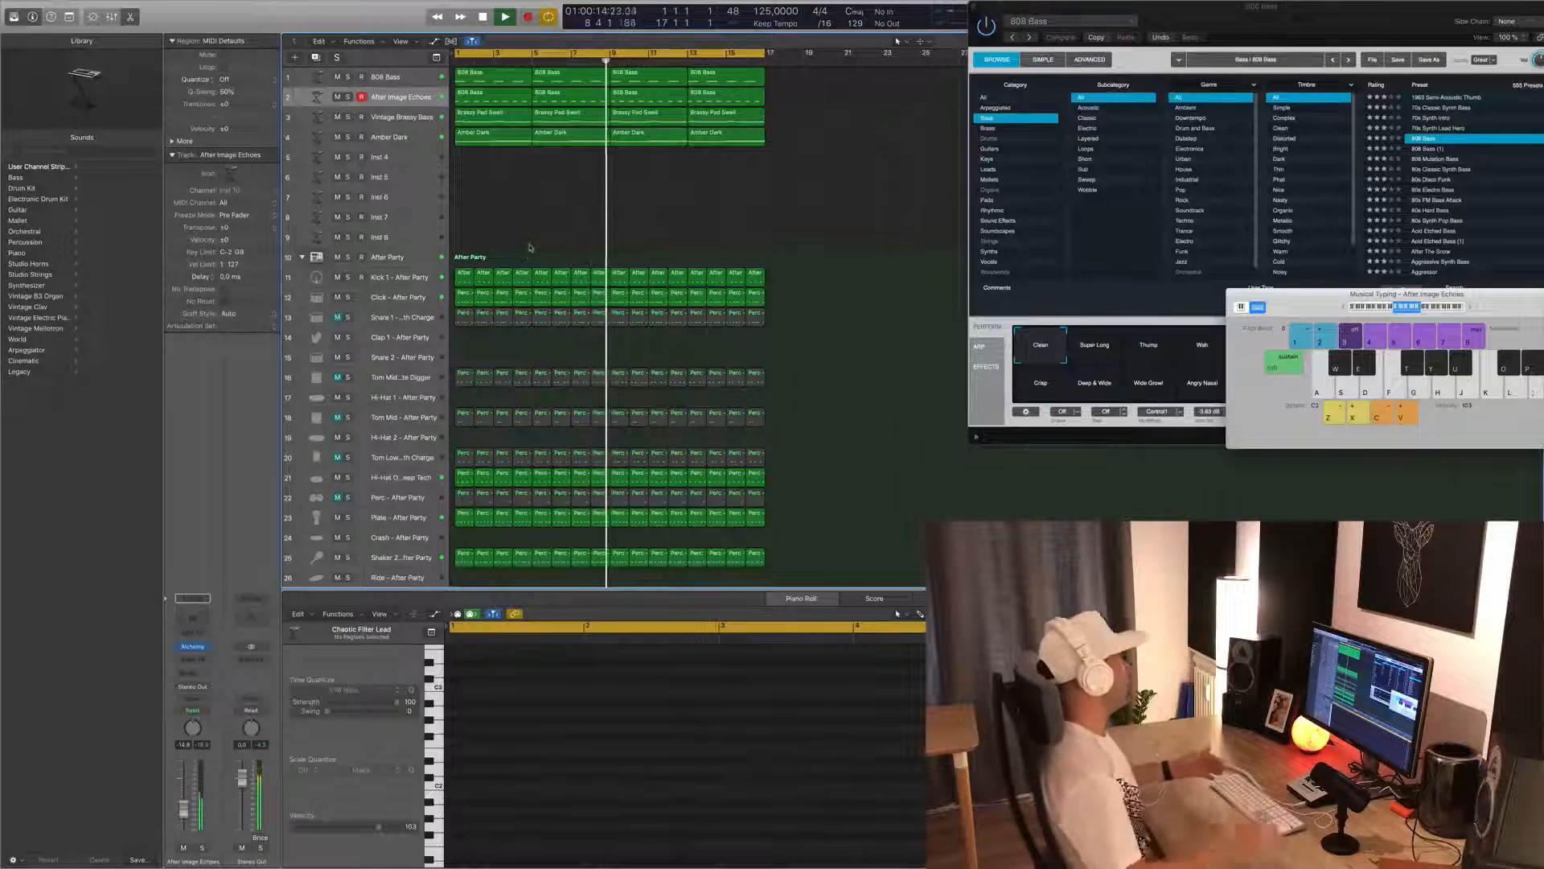
pyautogui.press('Return')
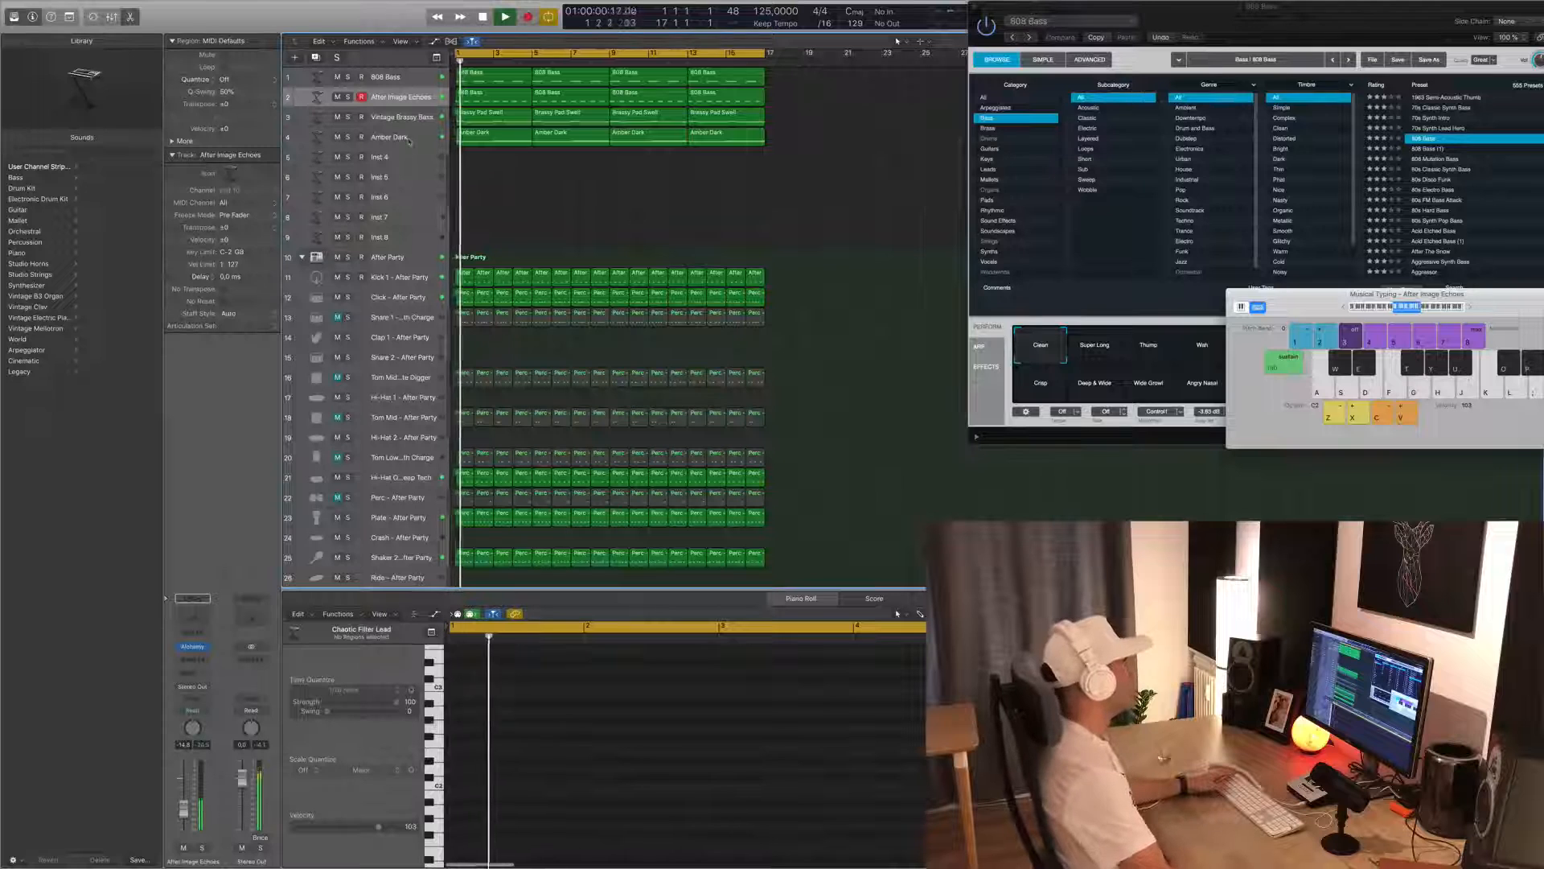
# - Add a Channel EQ to the Amber Dark track with a low cut at about 200 Hz
pyautogui.click(409, 142)
pyautogui.press('Return')
pyautogui.click(192, 618)
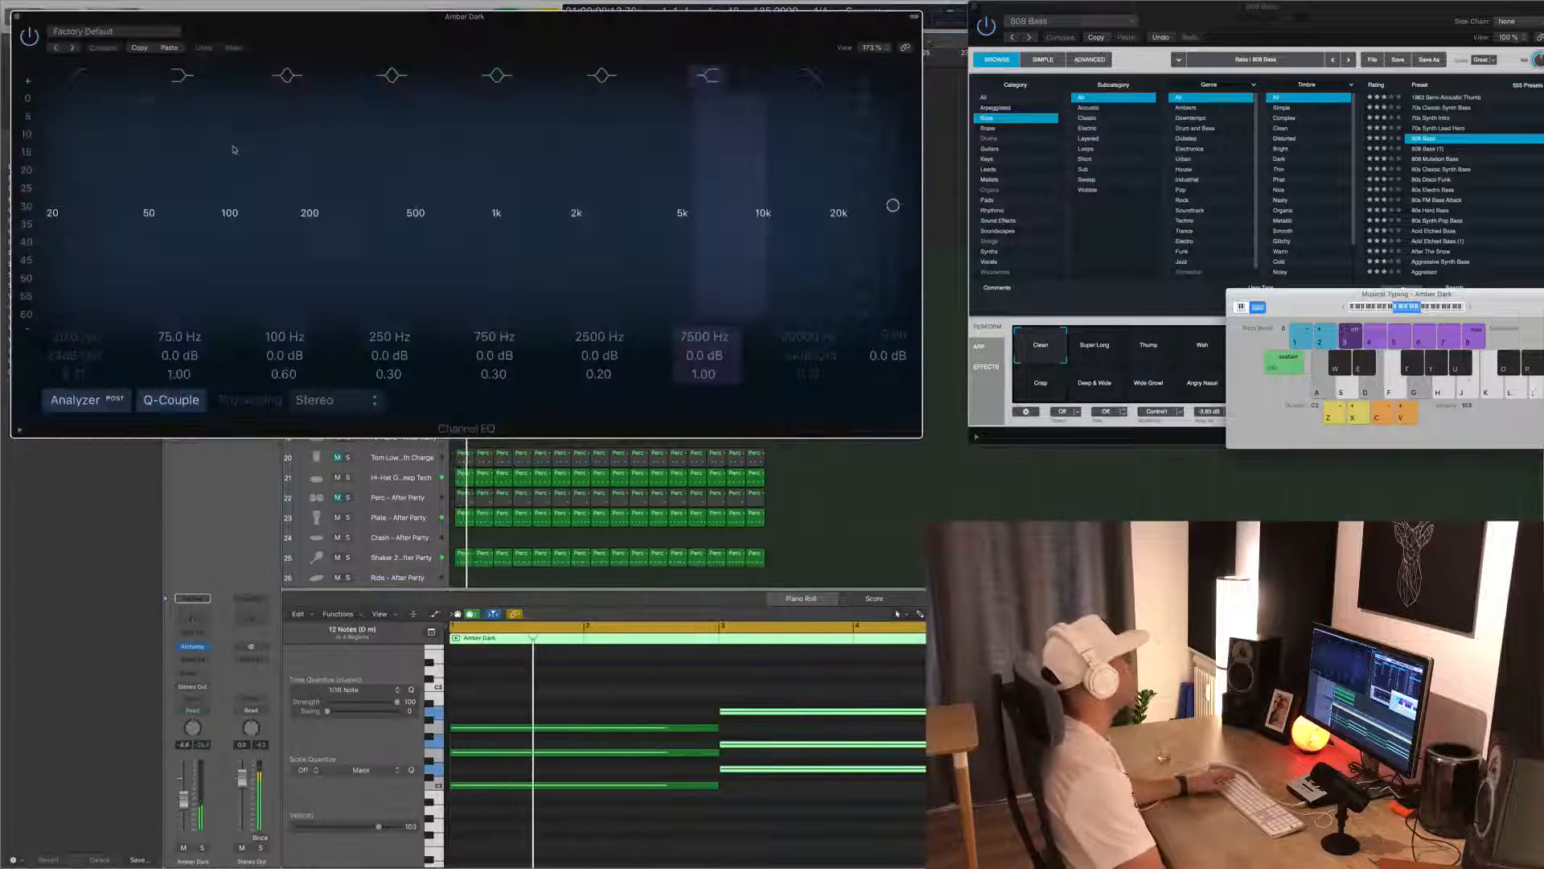
pyautogui.click(78, 76)
pyautogui.moveTo(82, 193); pyautogui.dragTo(346, 192)
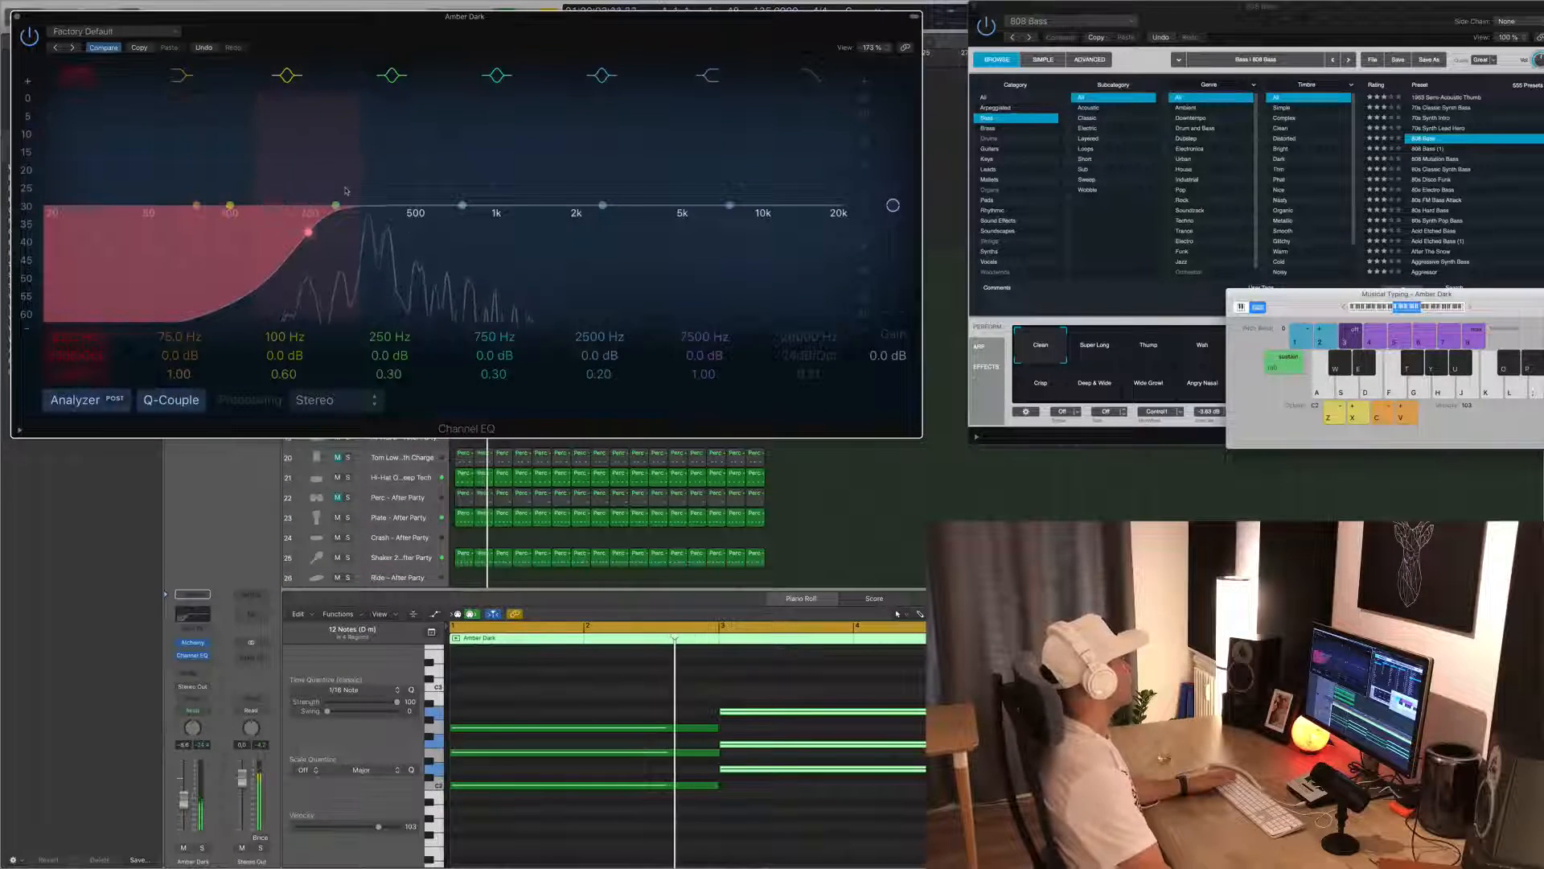
pyautogui.click(17, 18)
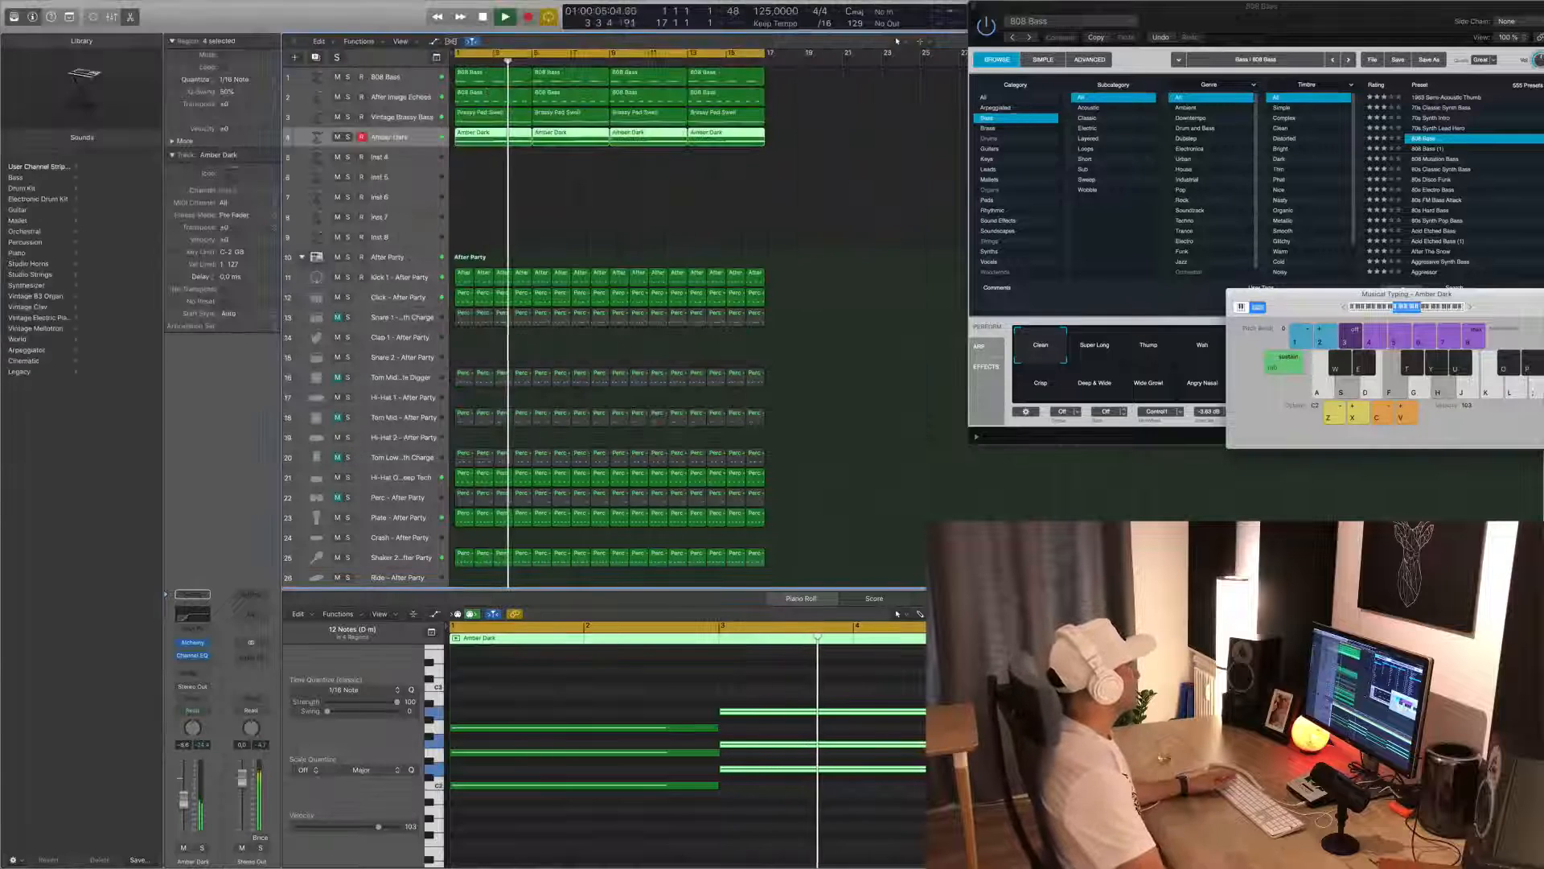
# - Add a Channel EQ to the Vintage Brassy Bass track with a low cut at about 114 Hz, and close its window
pyautogui.click(408, 119)
pyautogui.press('Return')
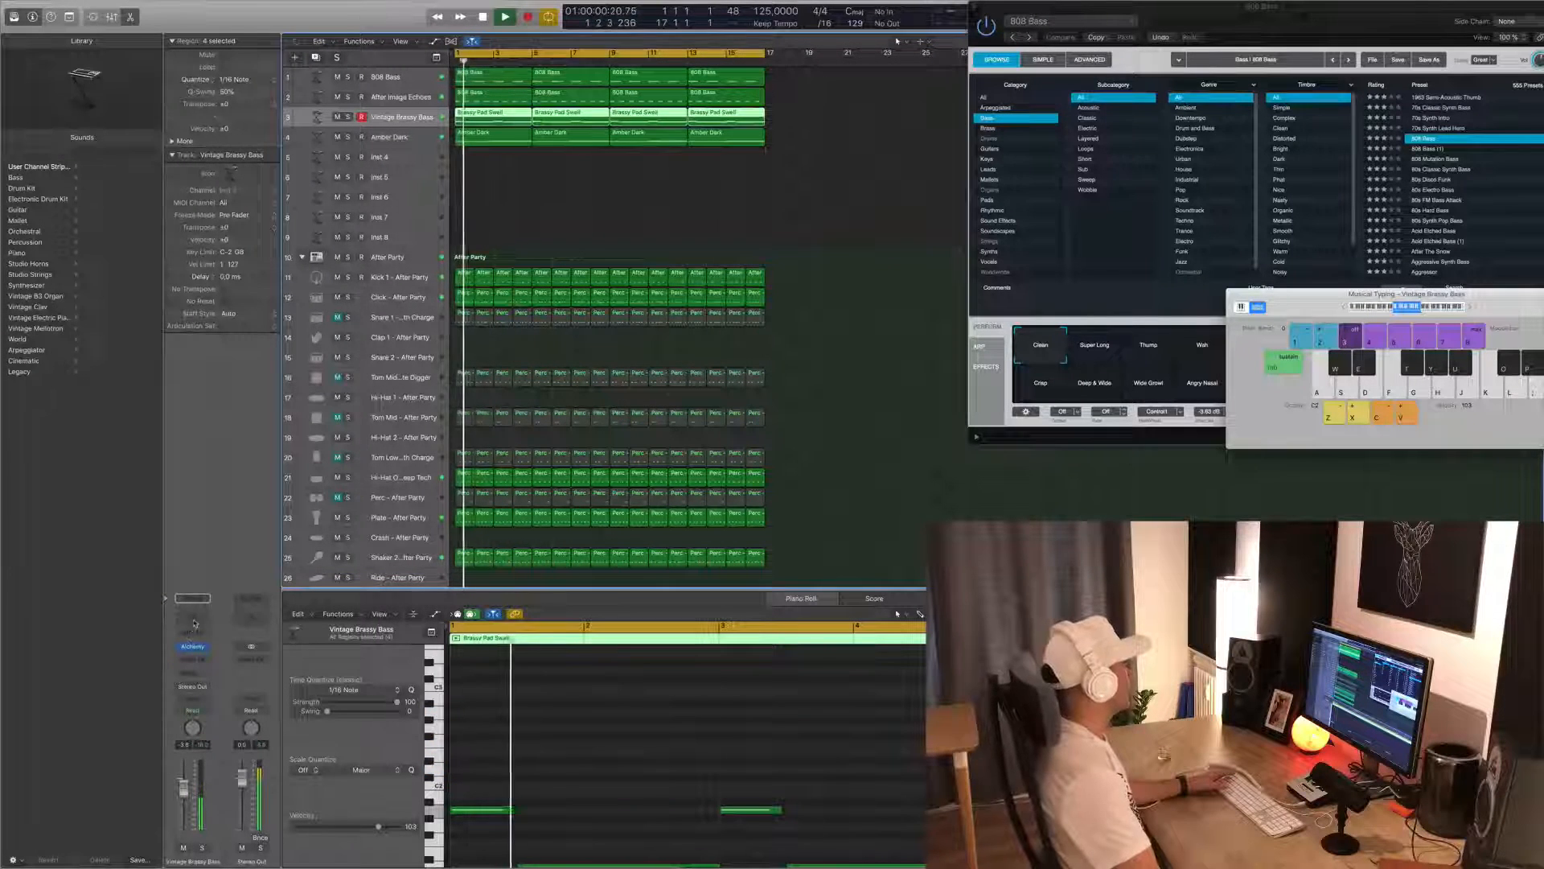
pyautogui.click(192, 618)
pyautogui.click(77, 76)
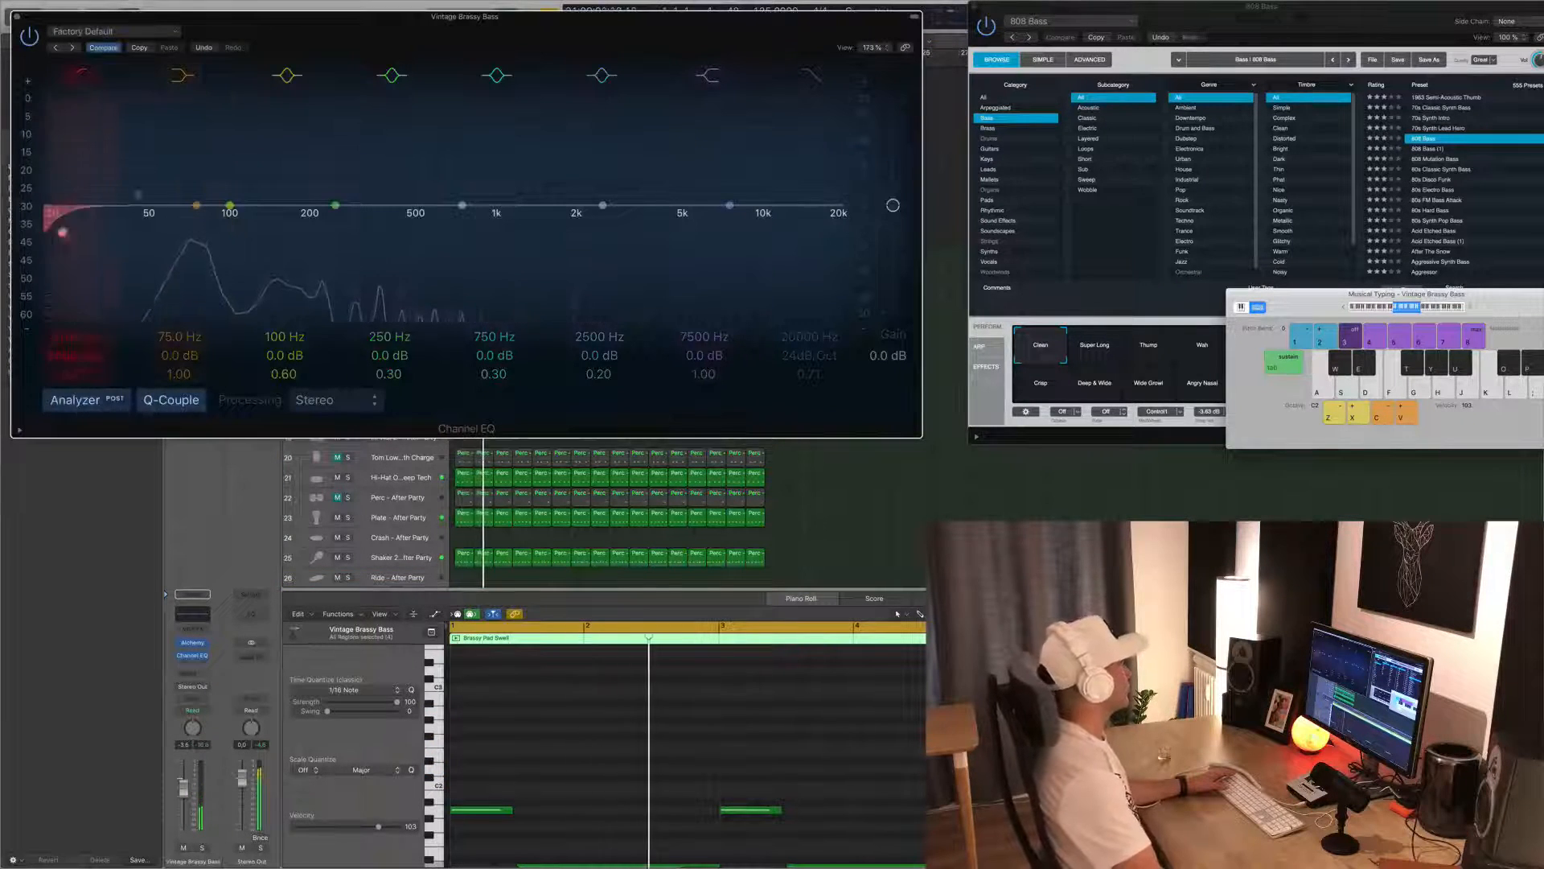
pyautogui.moveTo(60, 228); pyautogui.dragTo(261, 229)
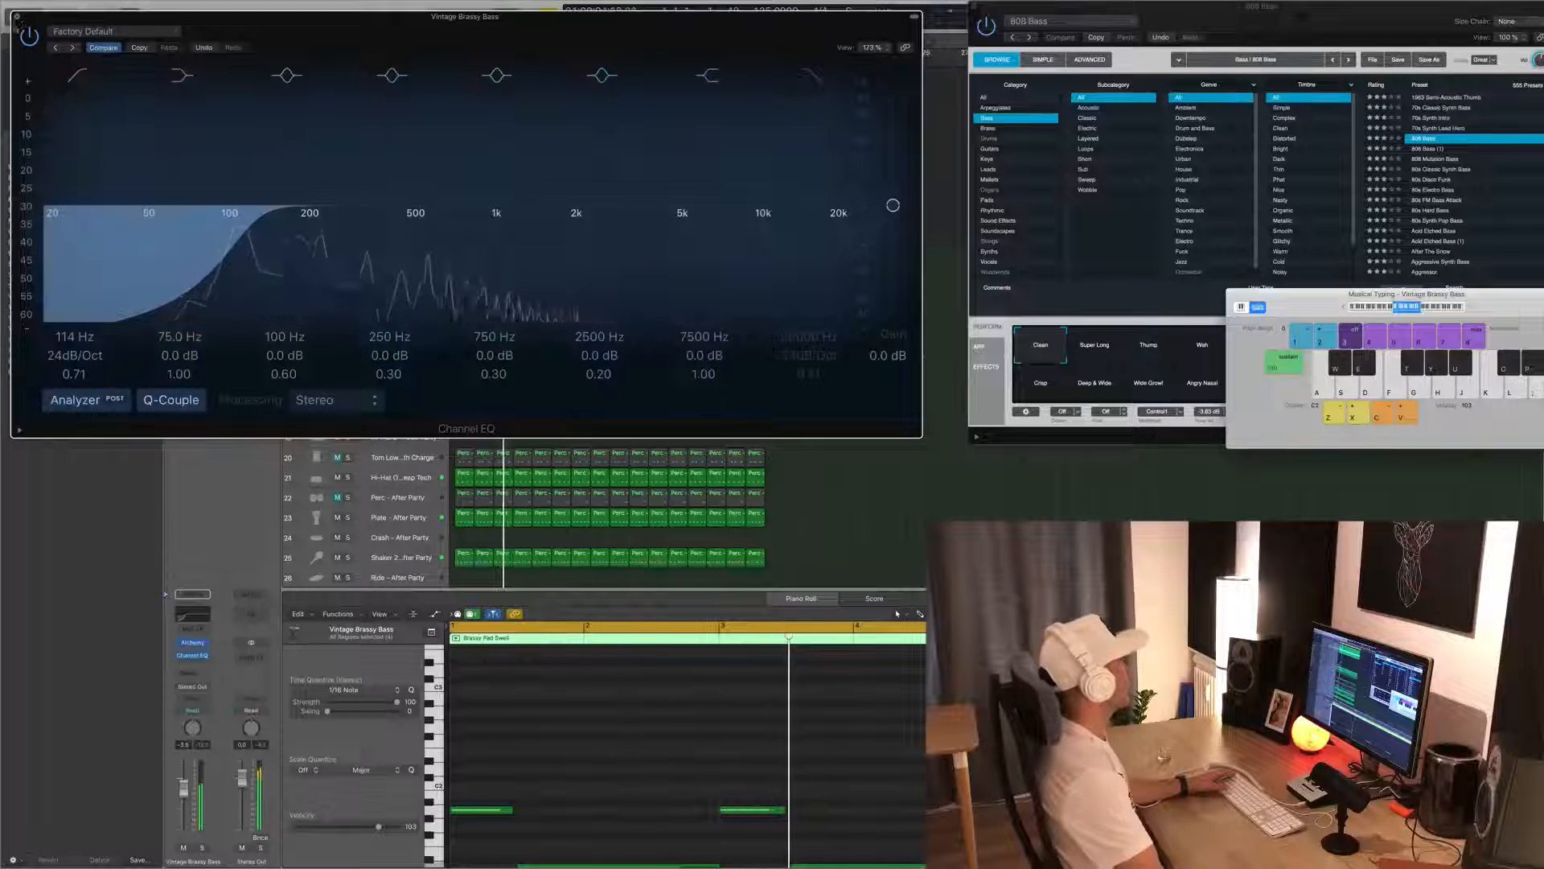
pyautogui.click(18, 18)
# - Add a Channel EQ to the After Image Echoes track with a low cut just above 100 Hz, and close its window
pyautogui.click(401, 97)
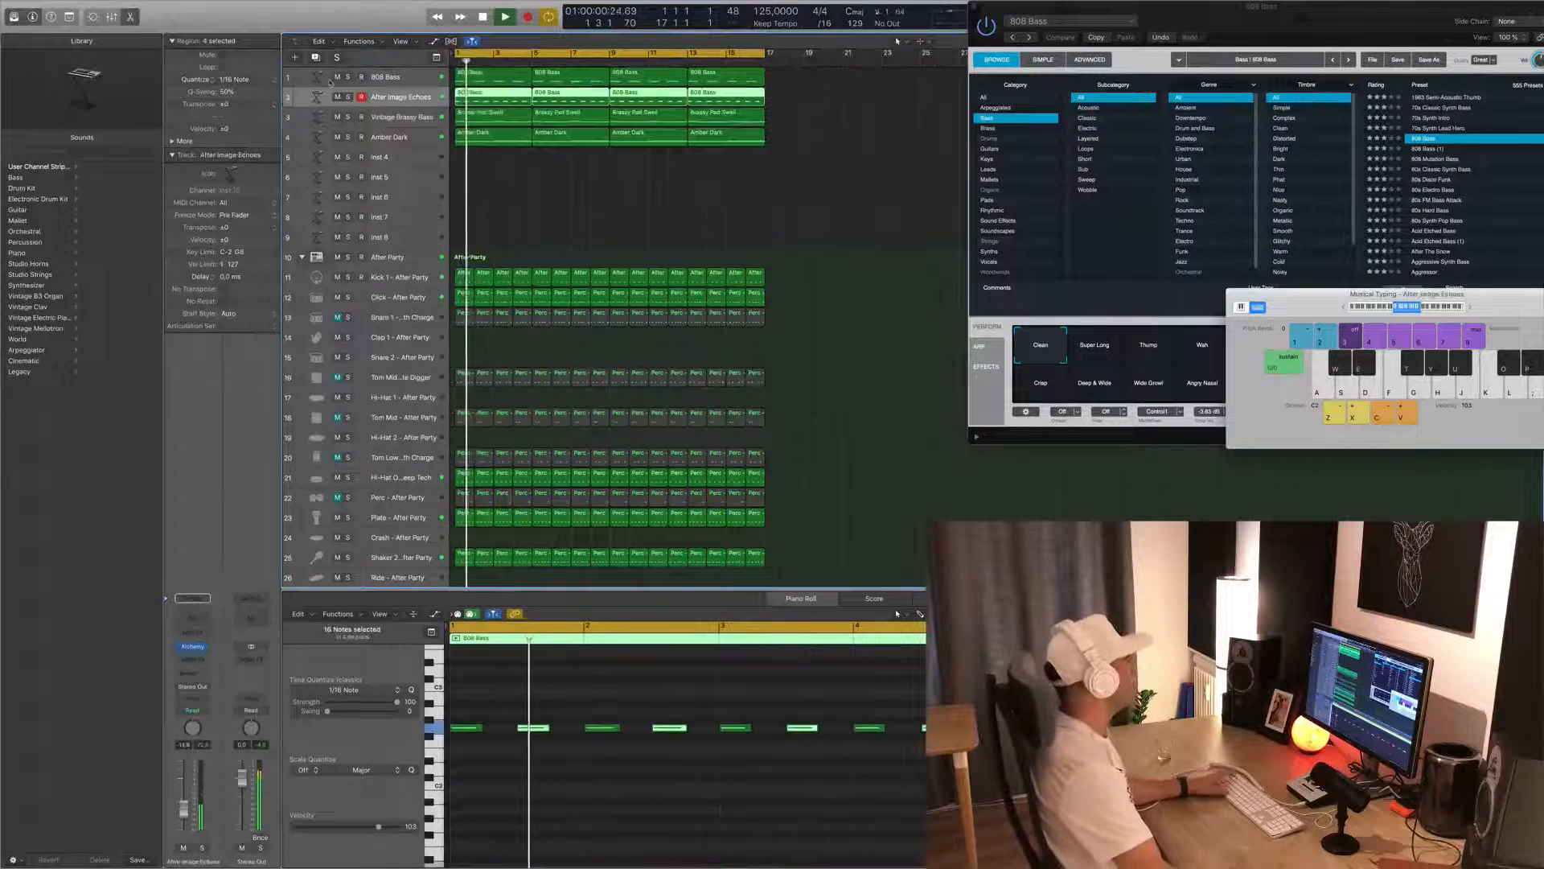
pyautogui.click(192, 597)
pyautogui.click(81, 75)
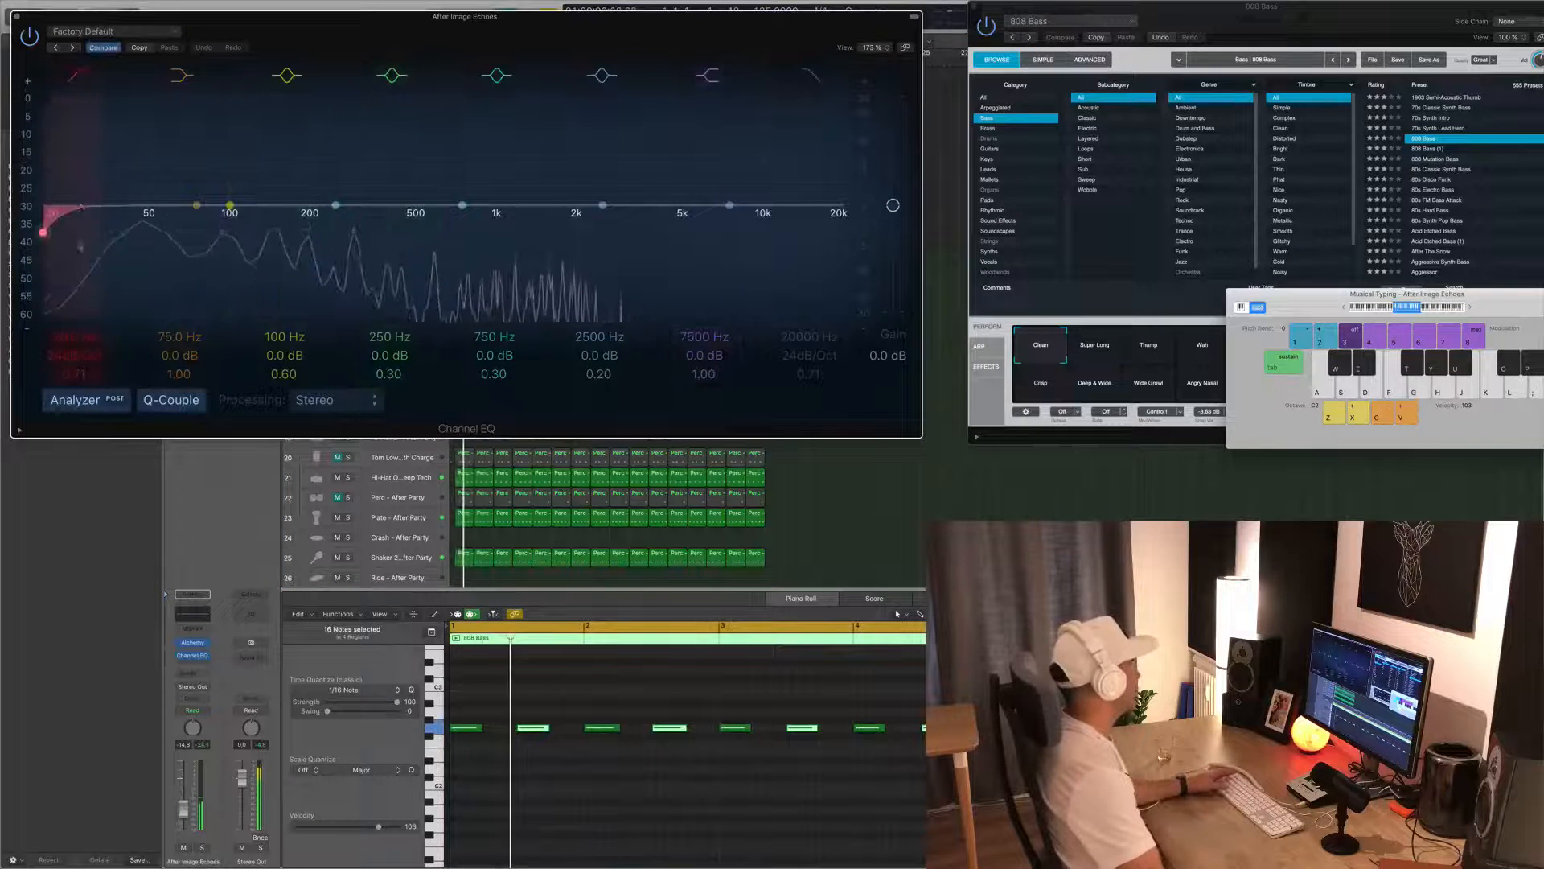
pyautogui.moveTo(48, 205); pyautogui.dragTo(288, 205)
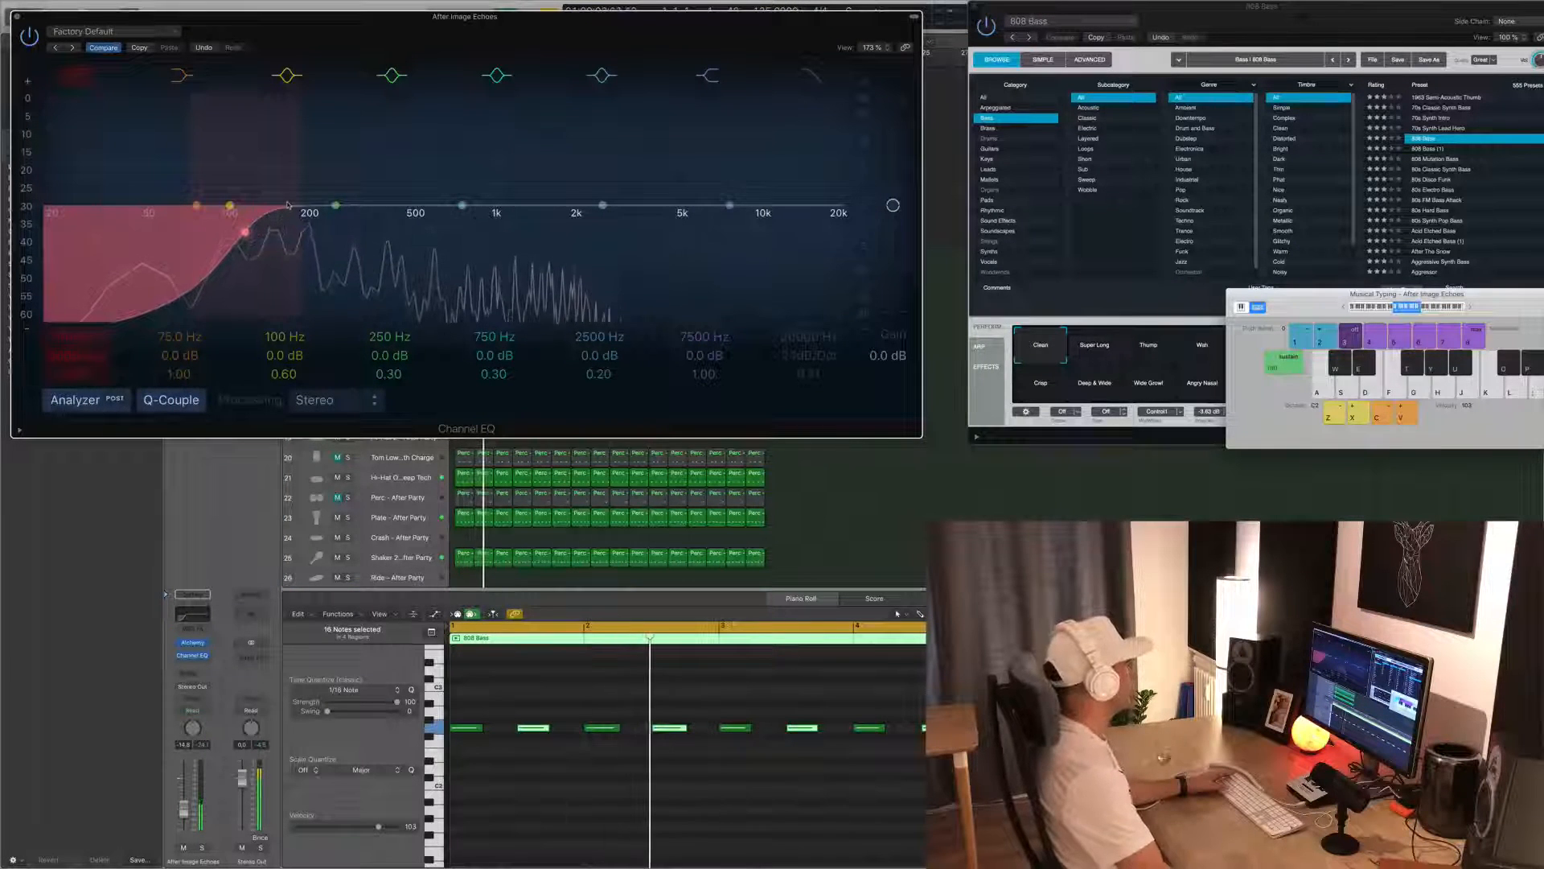
pyautogui.click(18, 18)
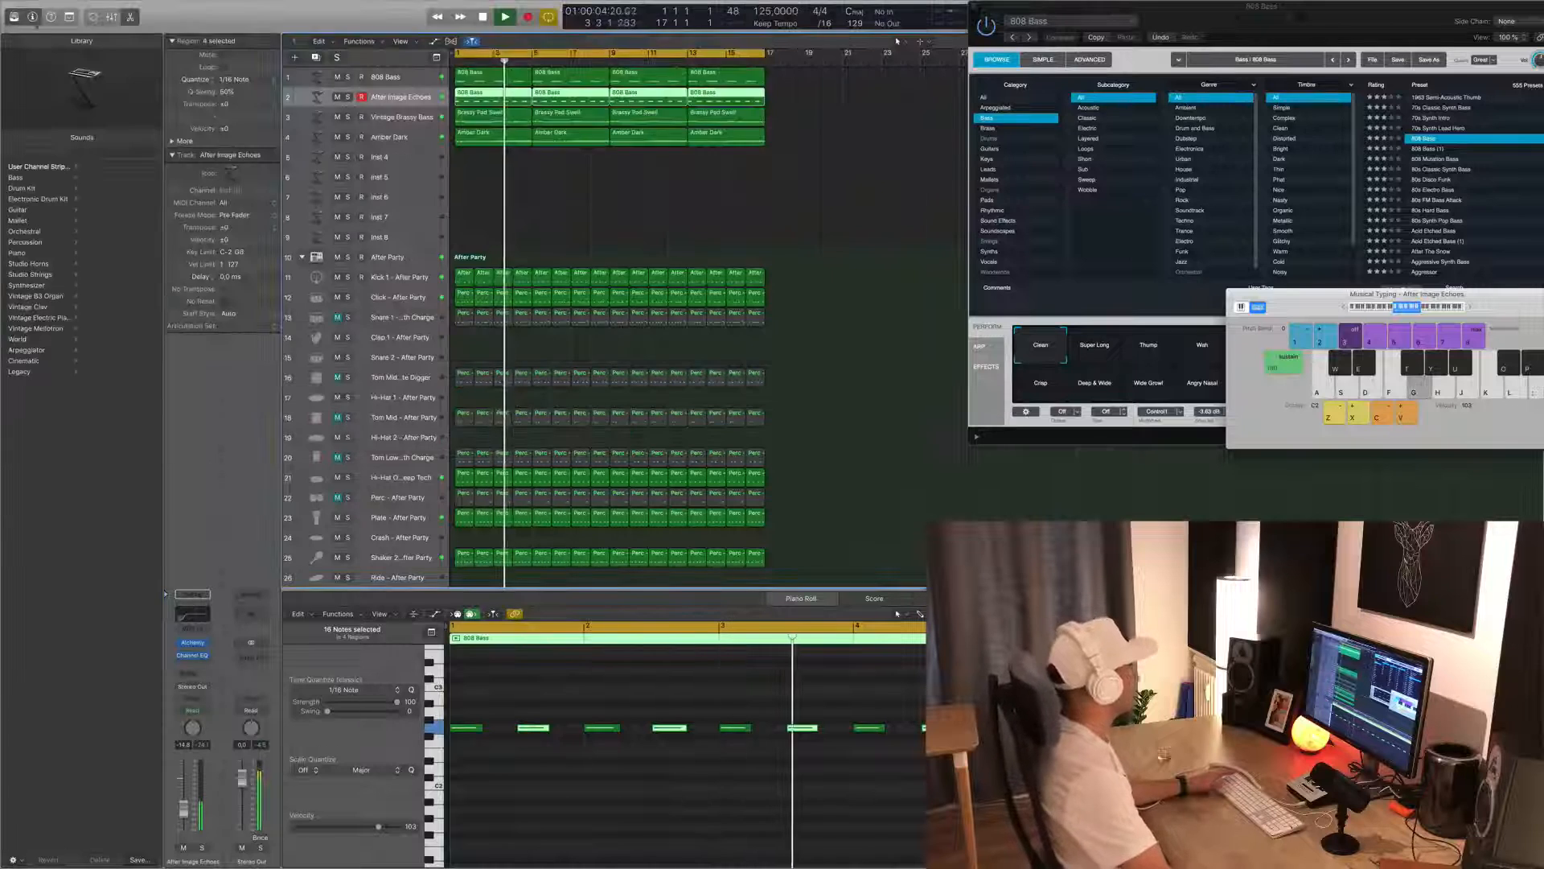
# - Replay the loop from the start and audition the 808 Bass track by switching its solo
pyautogui.press('Return')
pyautogui.click(368, 79)
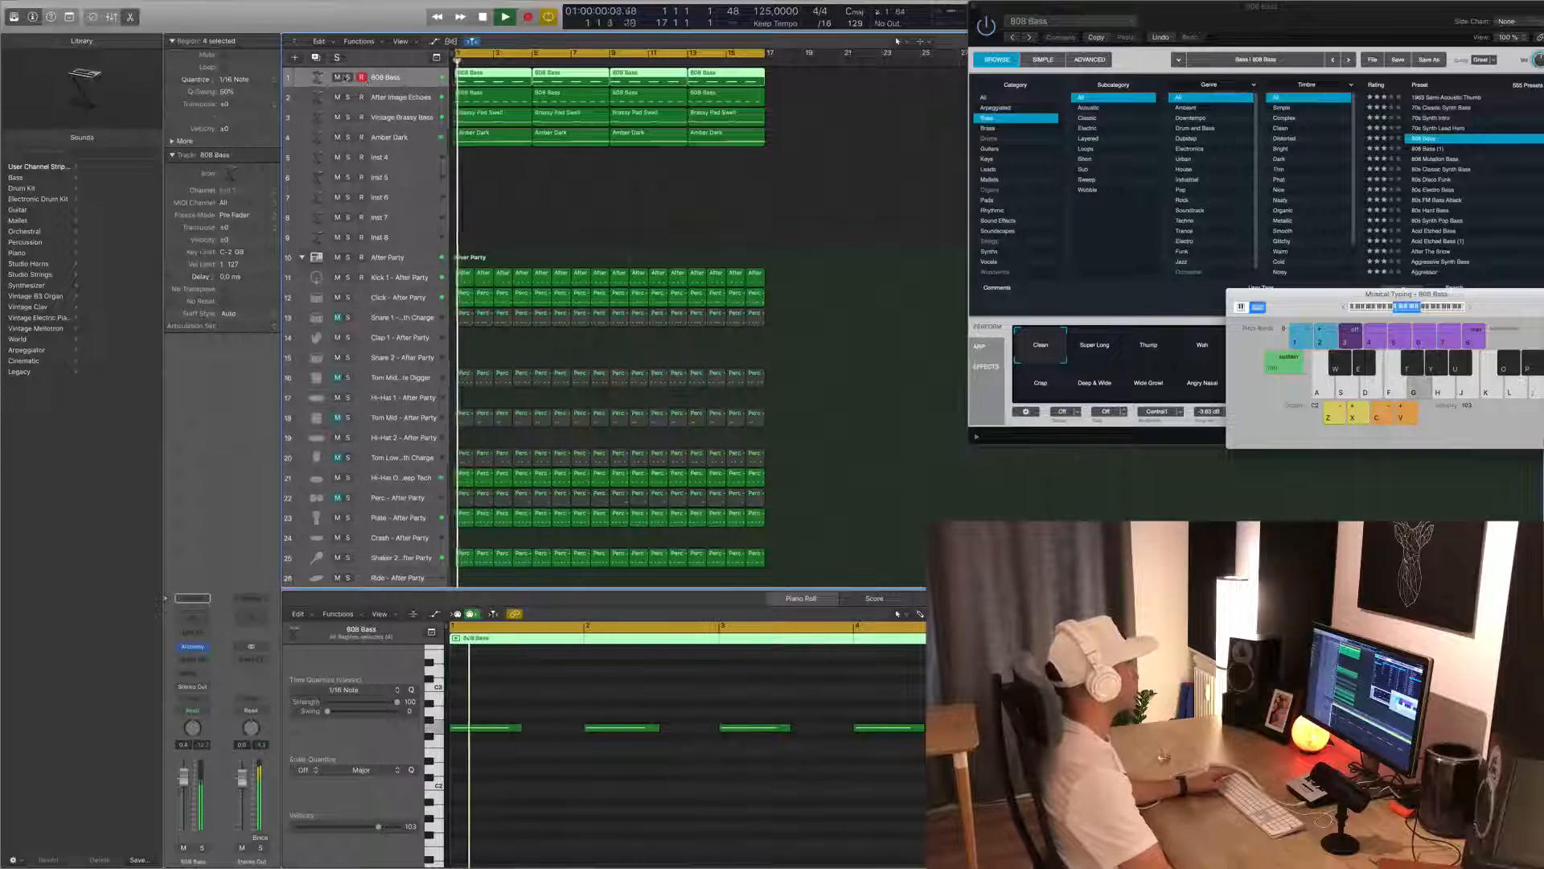
pyautogui.press('s')
pyautogui.press('space')
pyautogui.press('s')
pyautogui.press('space')
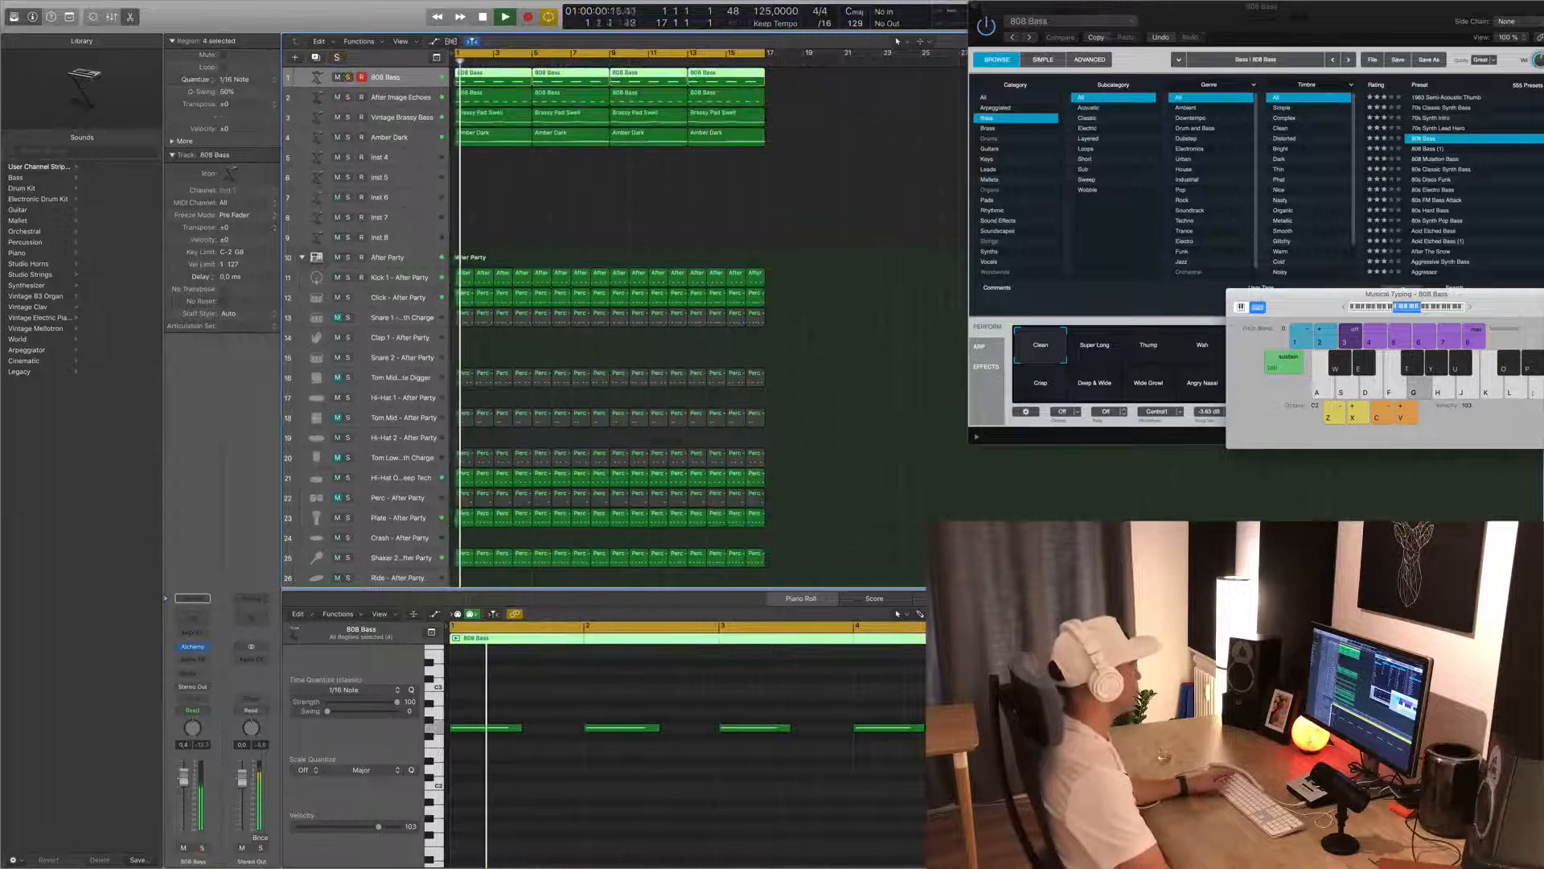
# - Clear the workspace by closing the 808 Bass Alchemy window, the Musical Typing keyboard and the note editor during playback
pyautogui.click(867, 260)
pyautogui.moveTo(1288, 17); pyautogui.dragTo(1264, 17)
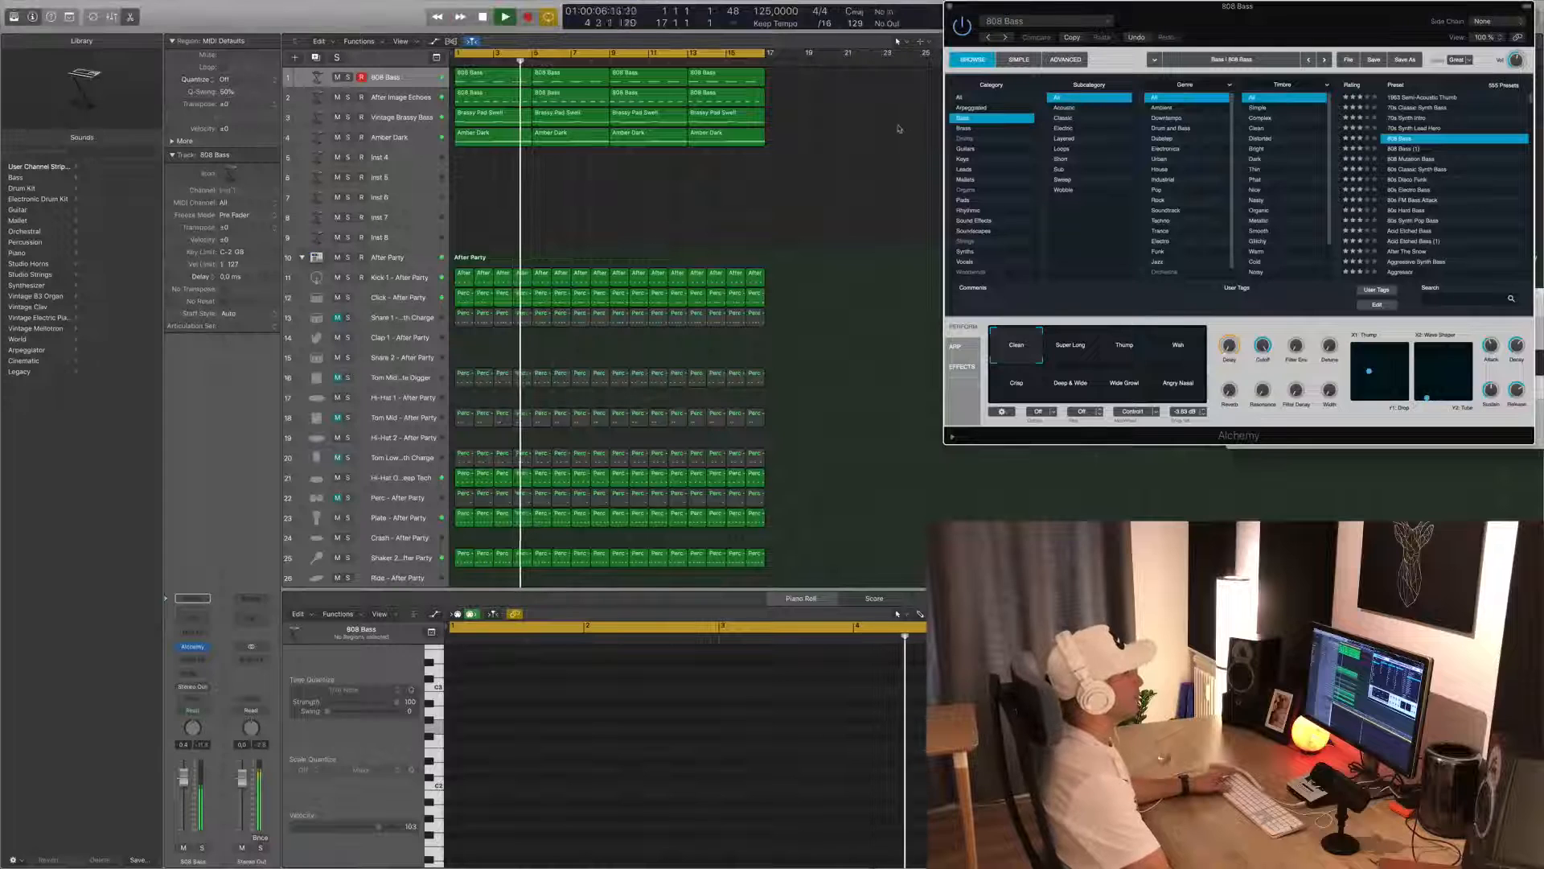
pyautogui.press('super+w')
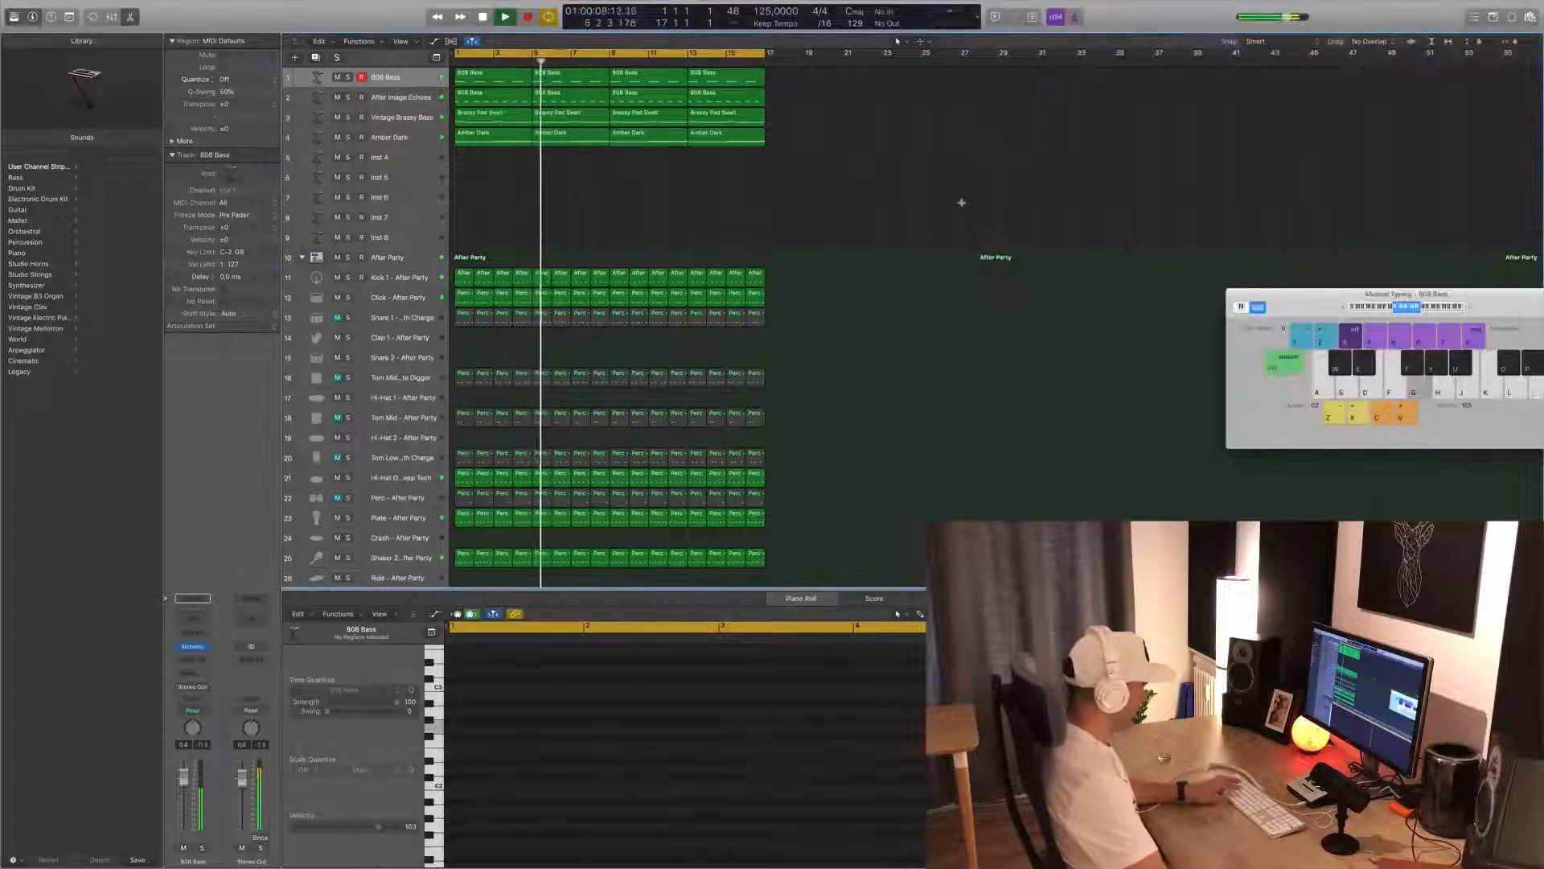
pyautogui.press('super+k')
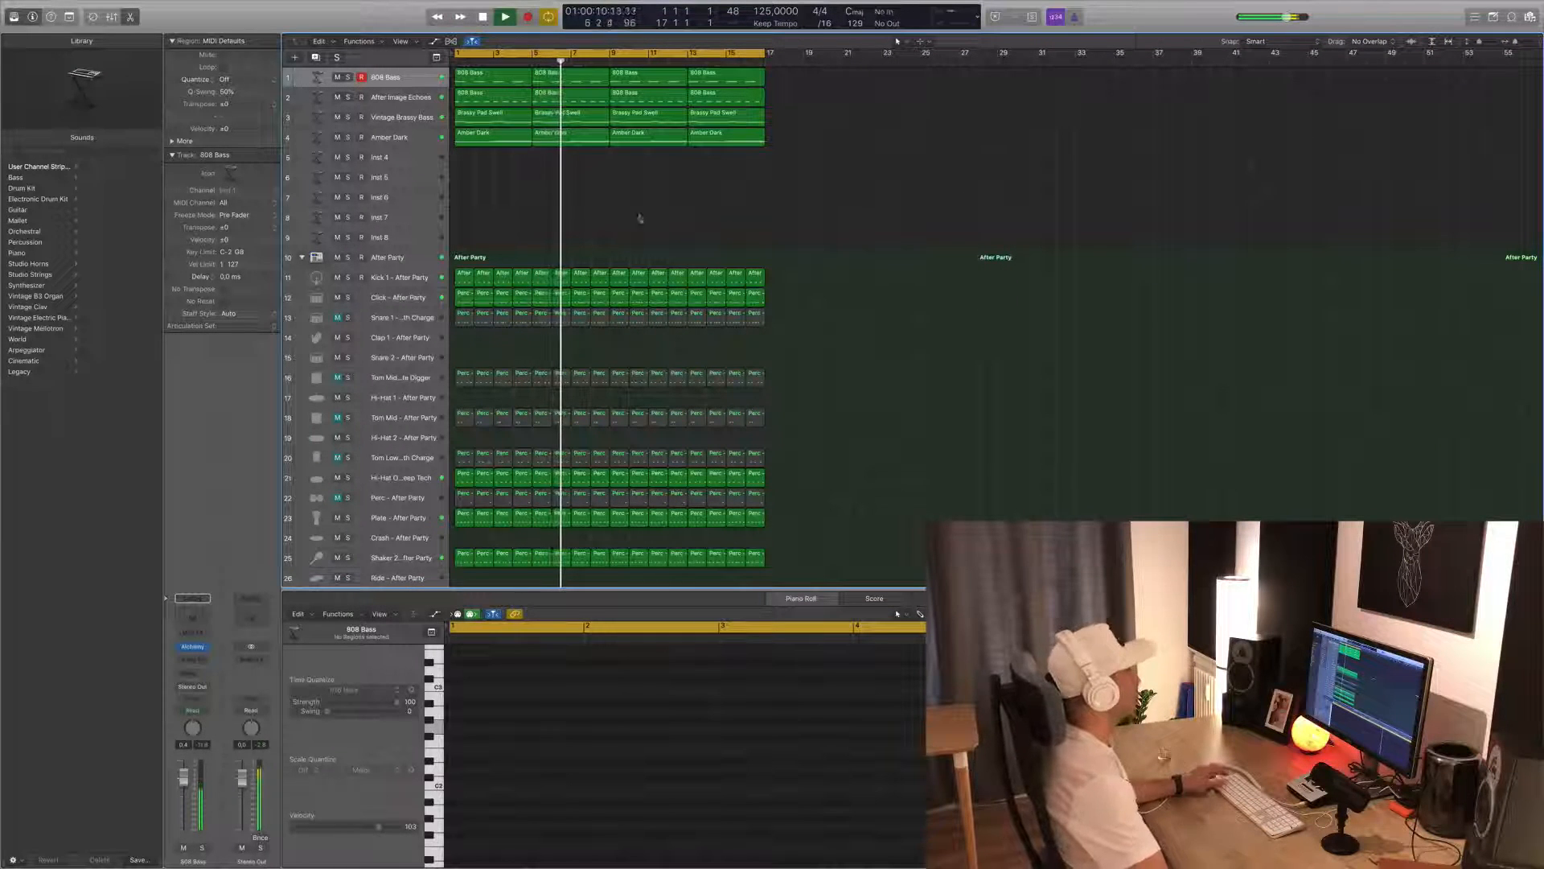
pyautogui.press('space')
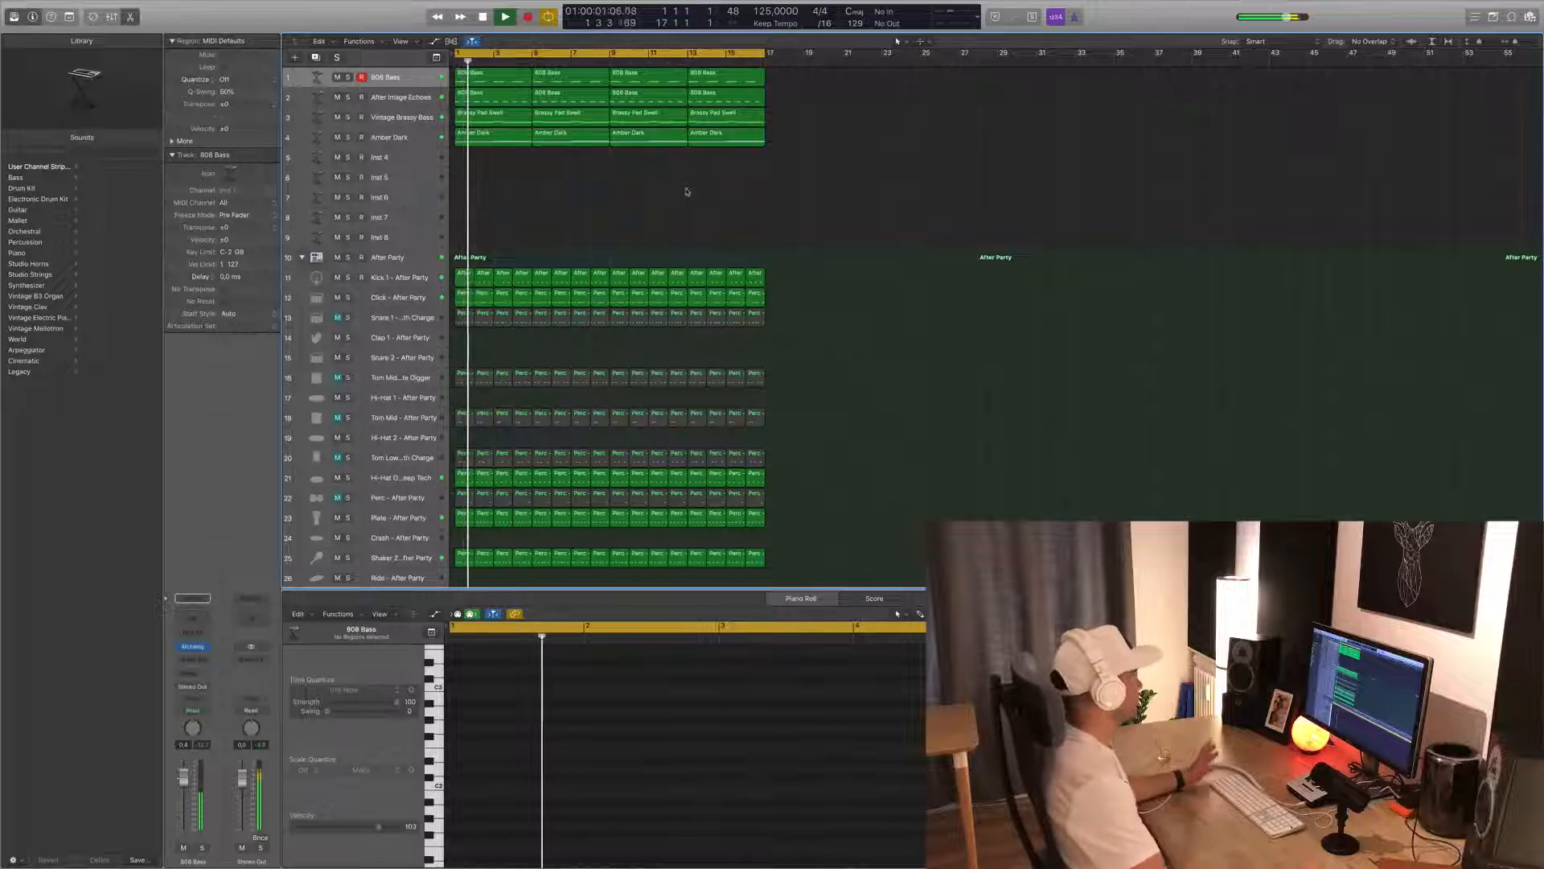
pyautogui.press('e')
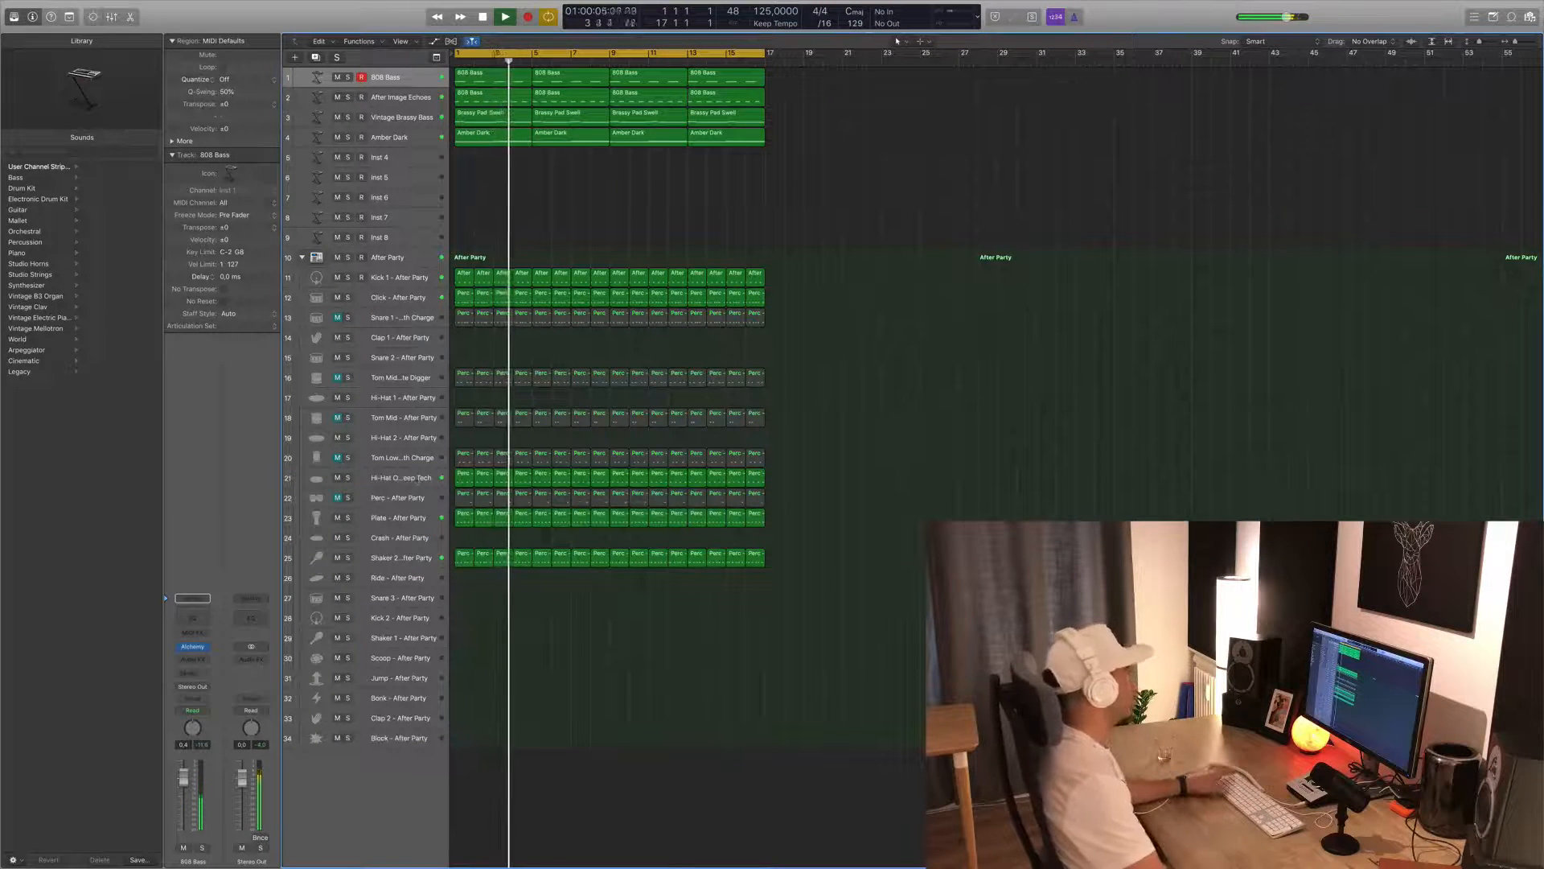
# - Select the open hi-hat Deep Tech track and listen to the start of the beat
pyautogui.click(415, 478)
pyautogui.press('space')
pyautogui.press('space')
pyautogui.click(979, 399)
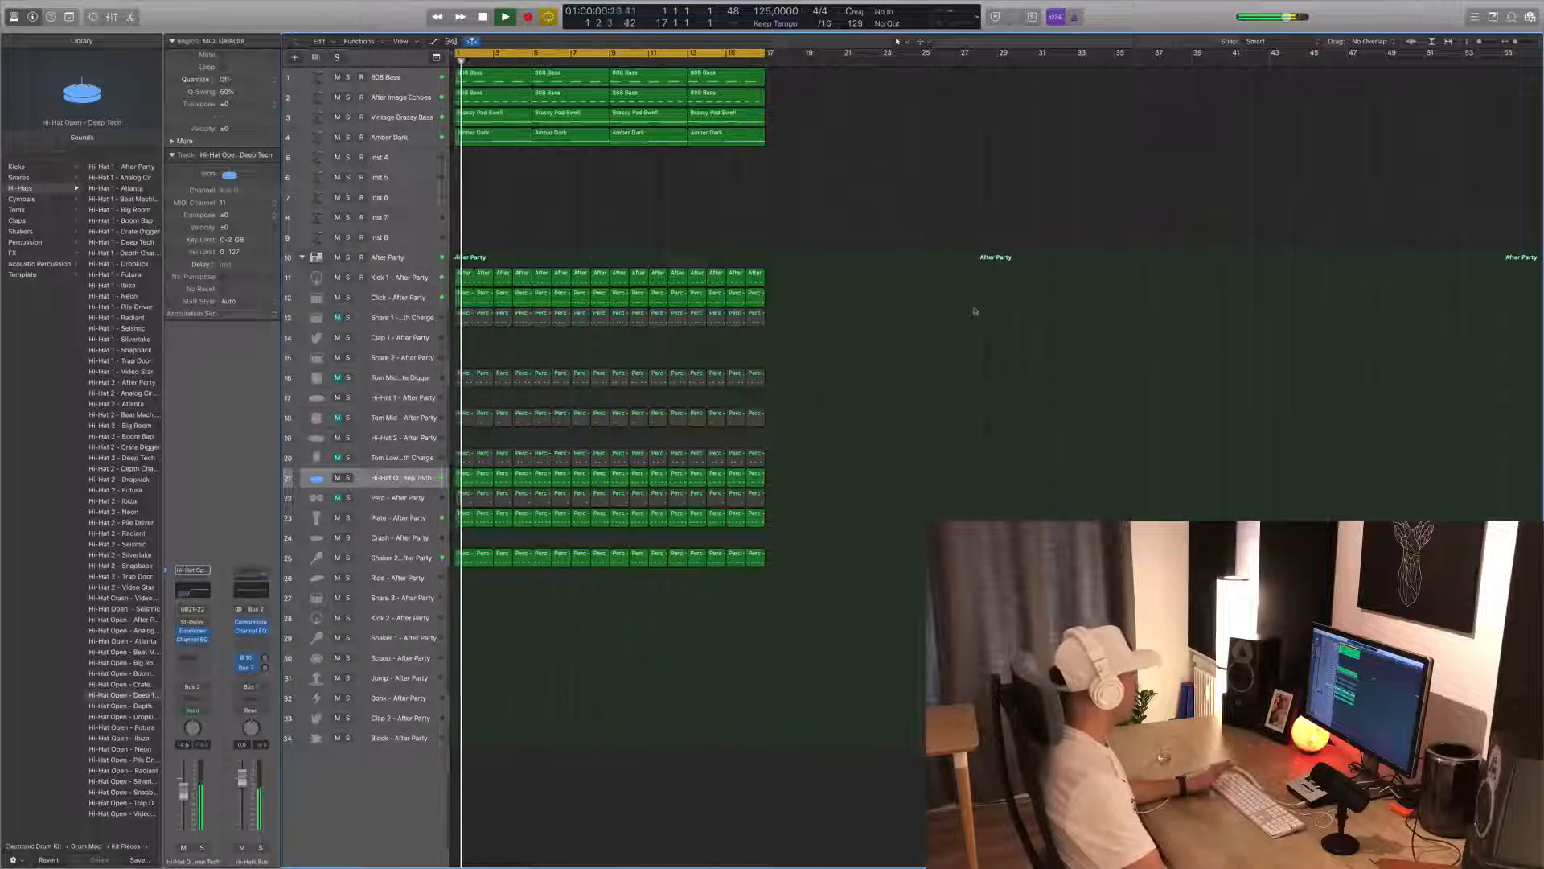
pyautogui.press('space')
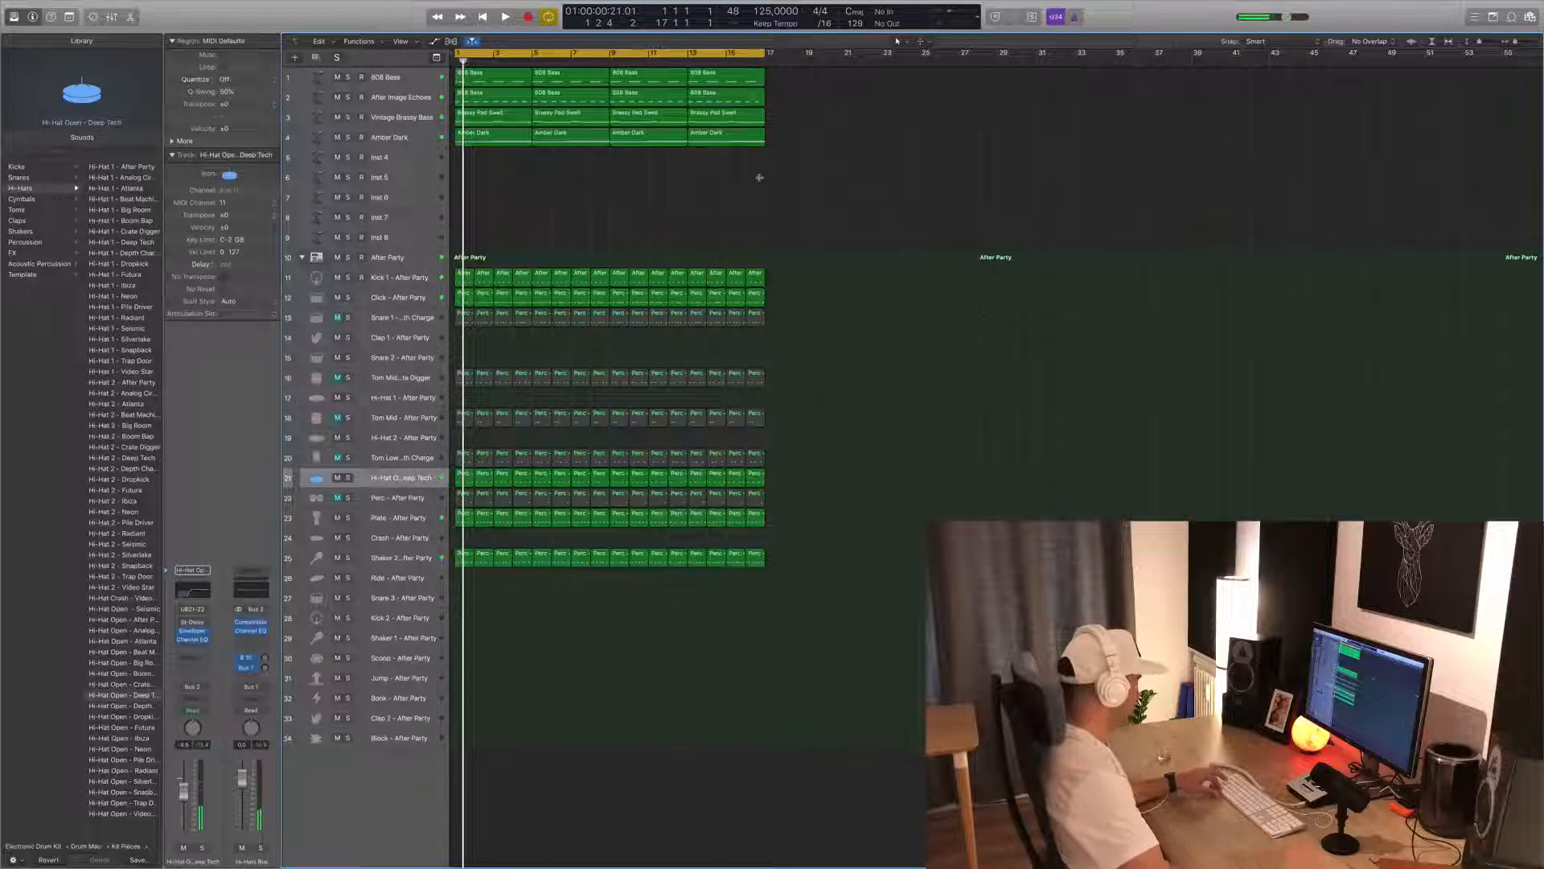
# - Repeat the whole 16-bar section once across all tracks and extend the cycle range to bar 33
pyautogui.press('super+r')
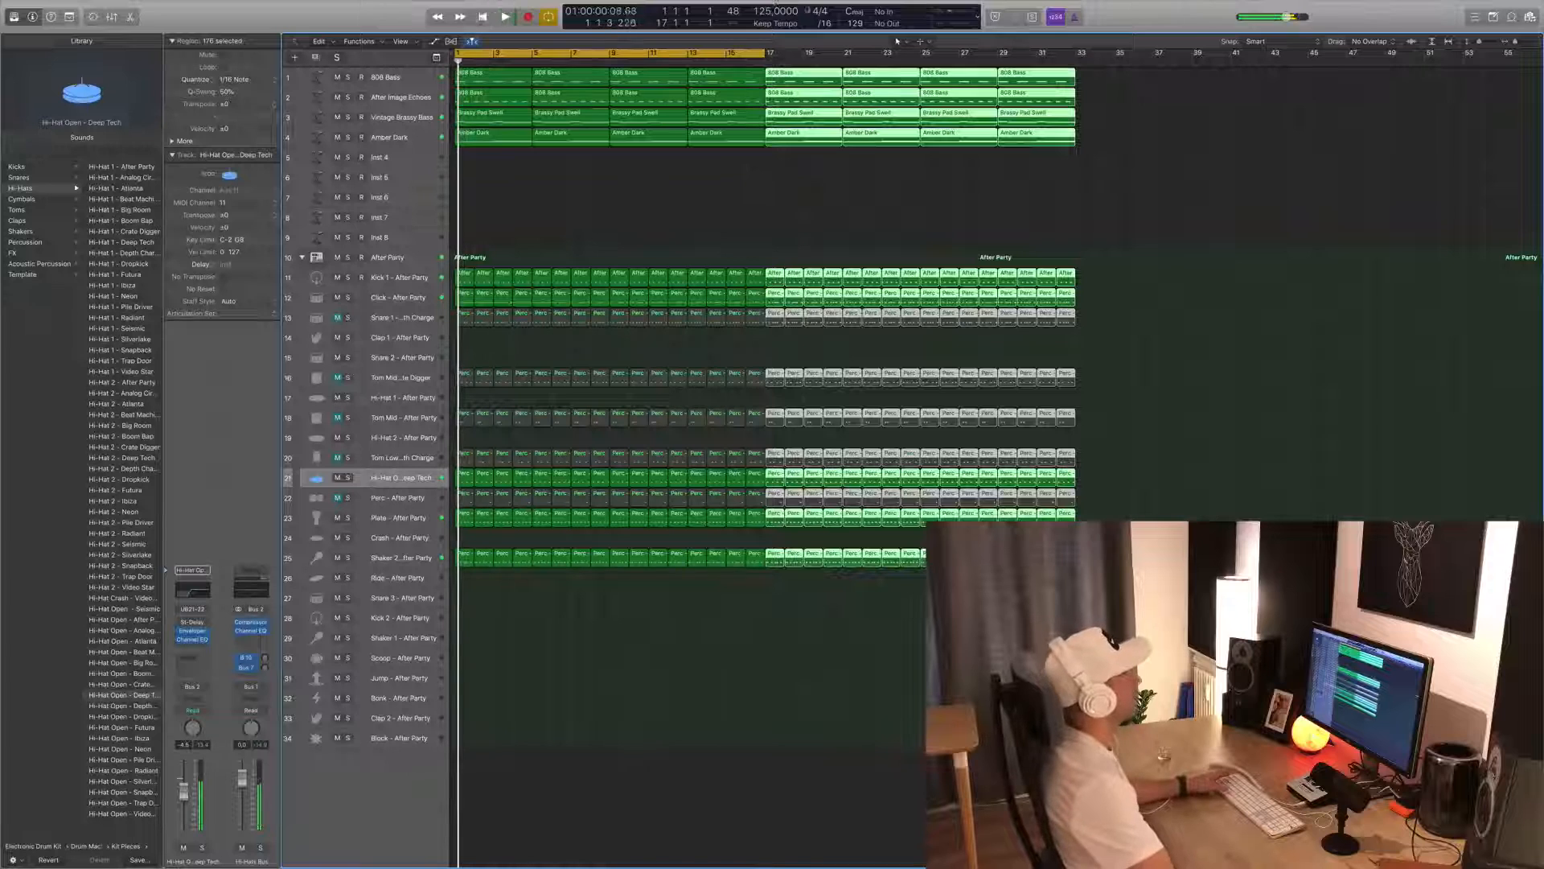
pyautogui.moveTo(764, 53); pyautogui.dragTo(1076, 69)
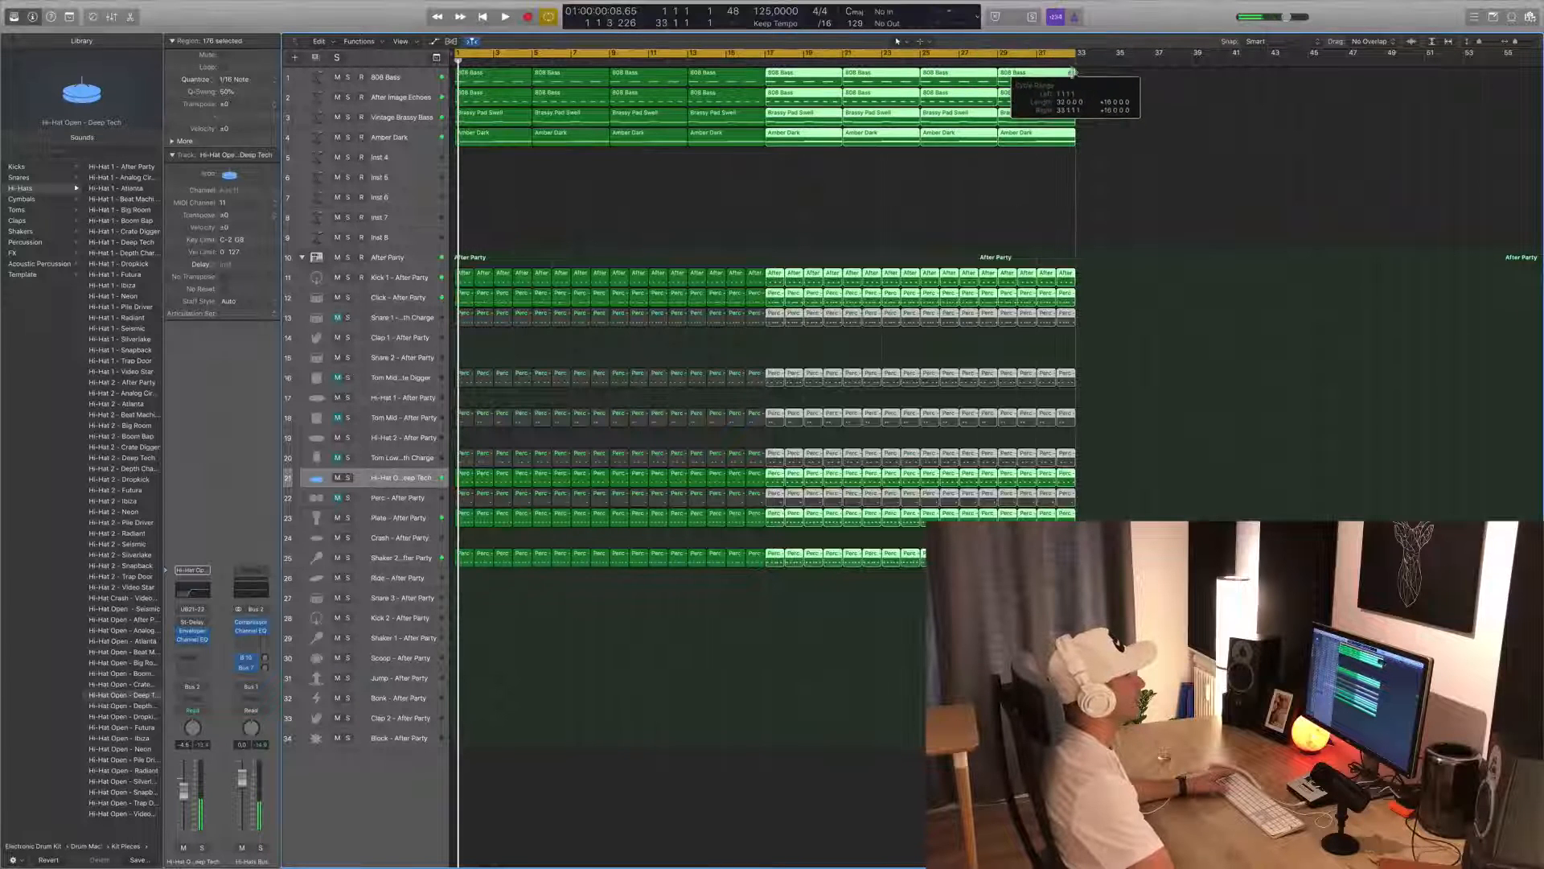
pyautogui.click(655, 193)
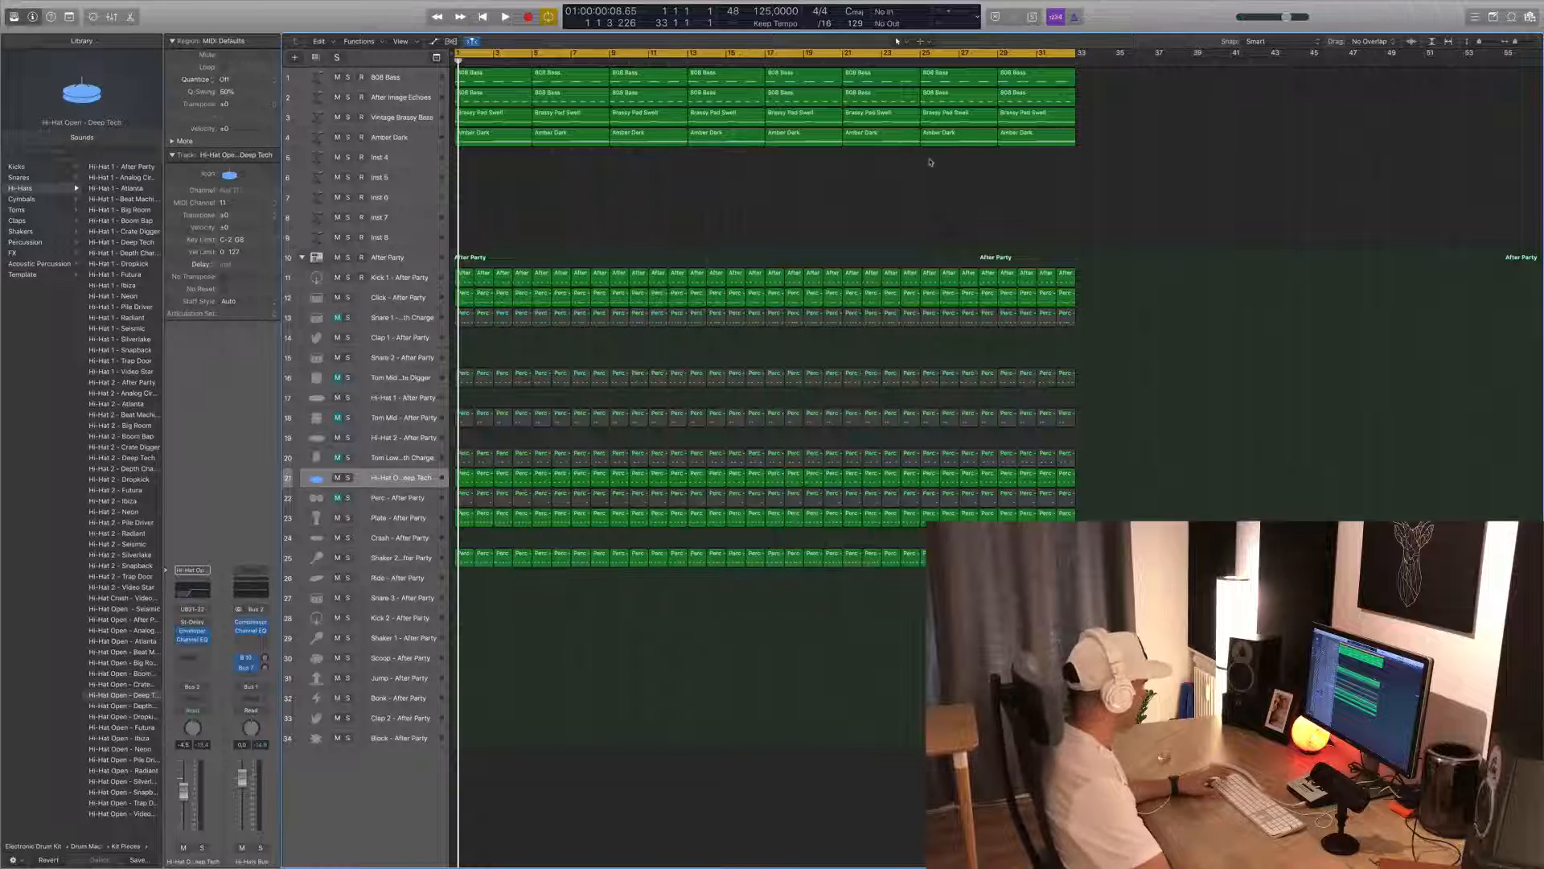
# - Show the mixer and lower the faders of all synth tracks, from 808 Bass to Inst 9, to minimum together
pyautogui.press('x')
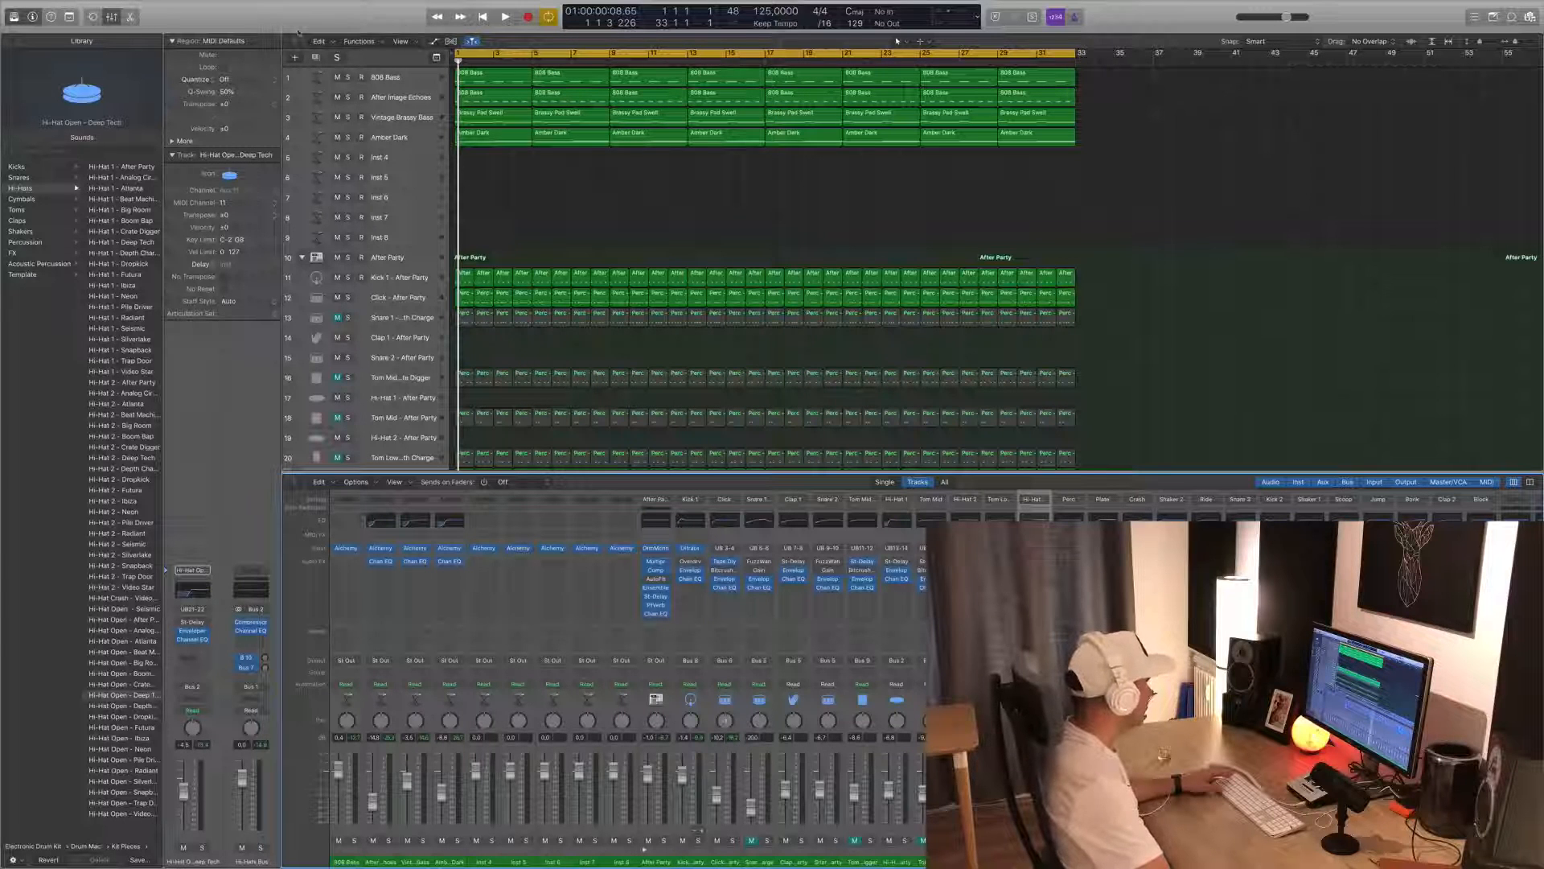
pyautogui.click(398, 256)
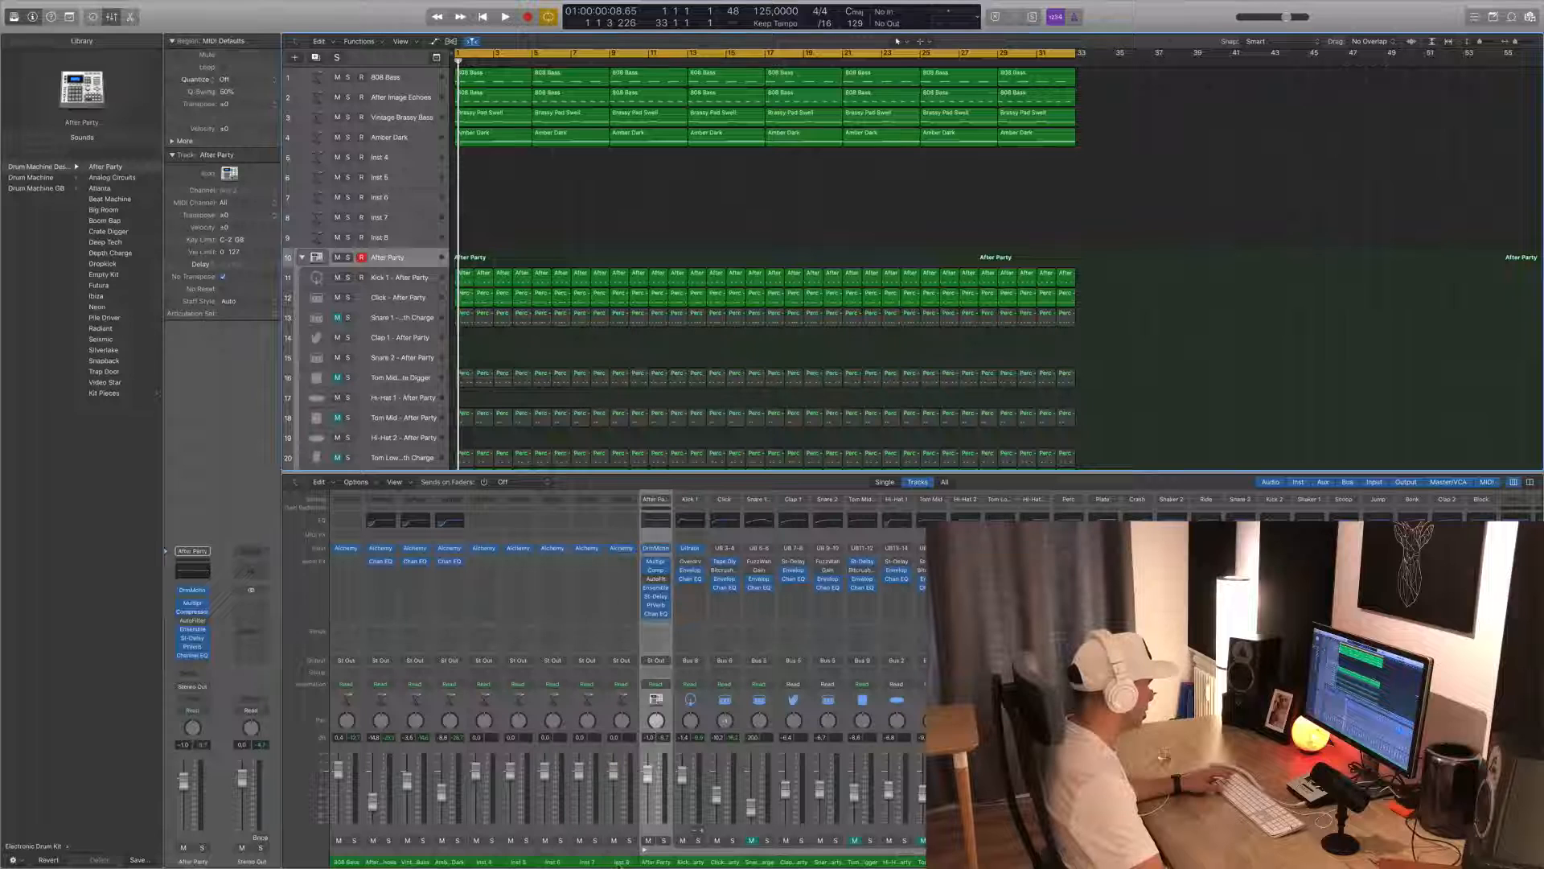
pyautogui.press('Up')
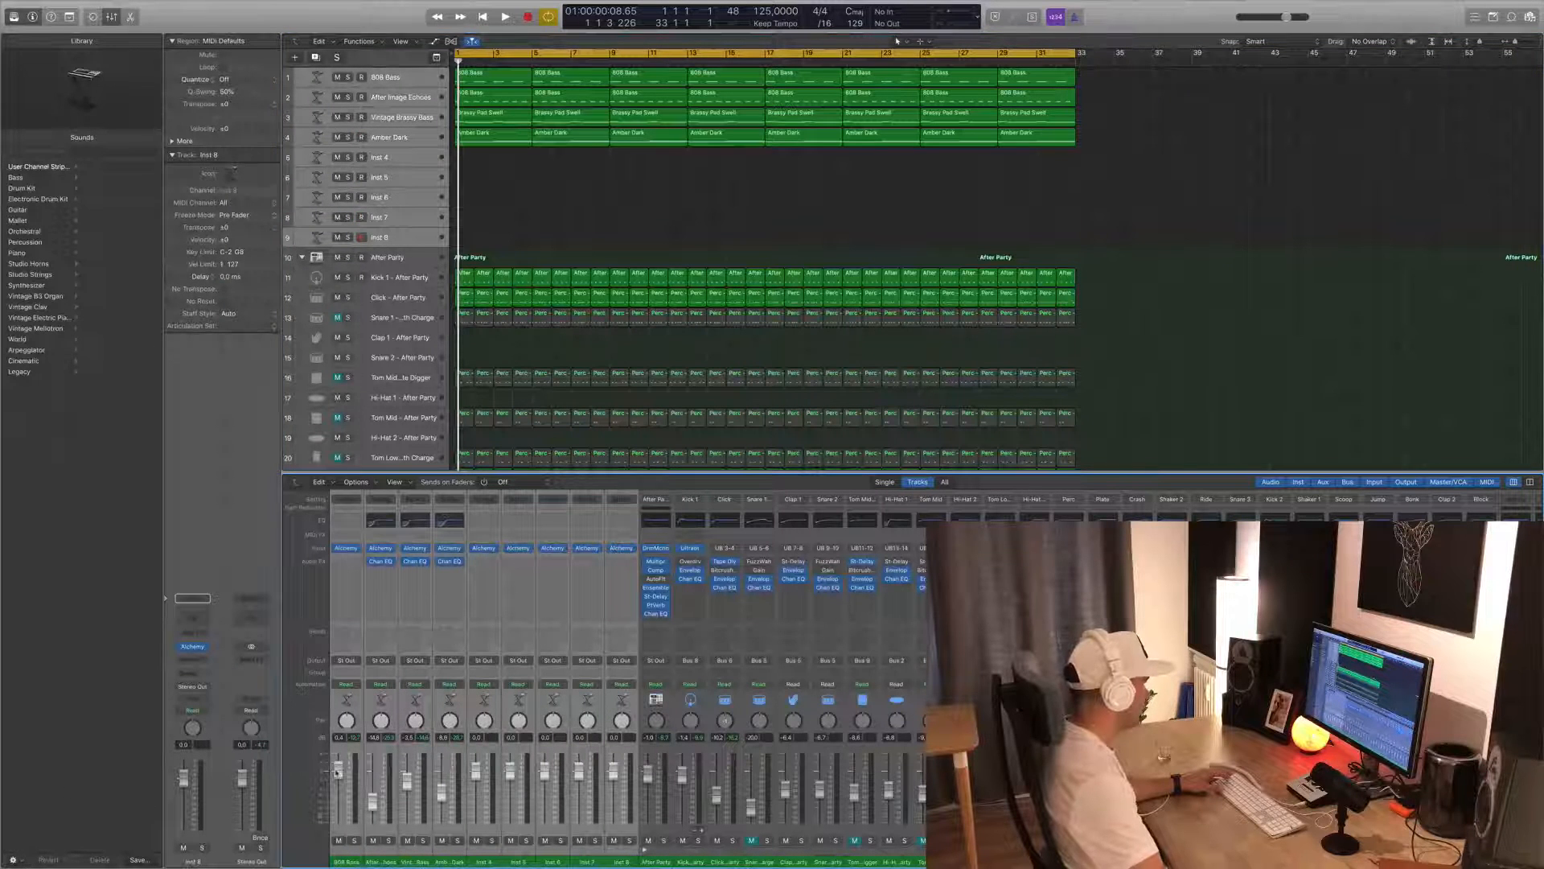
pyautogui.moveTo(338, 773); pyautogui.dragTo(338, 822)
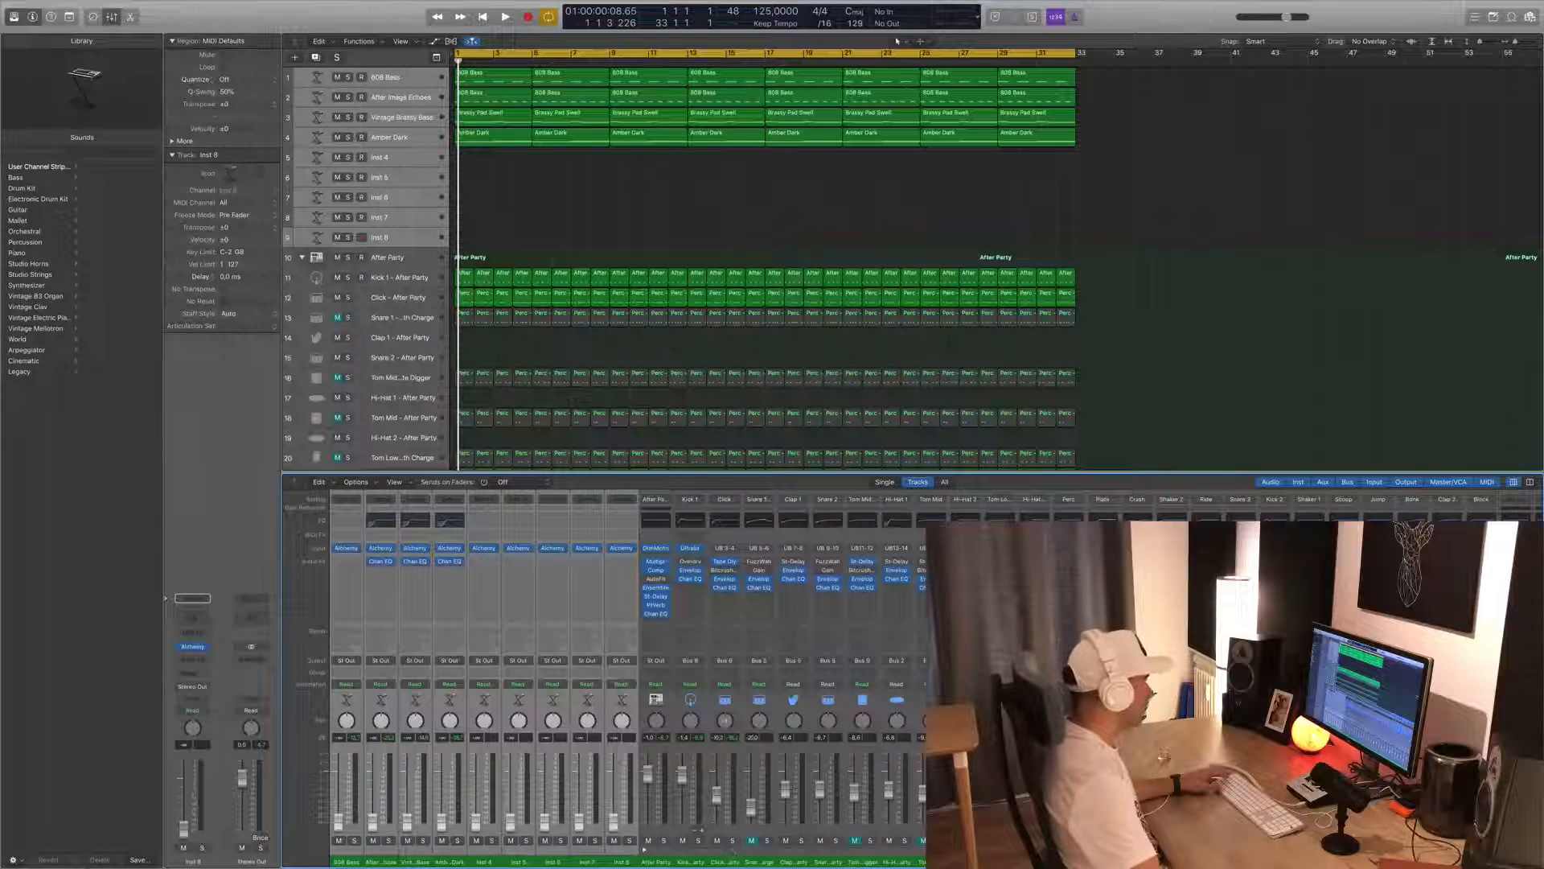
# - Lower the faders of all individual After Party drum tracks to minimum, leaving the main kit's fader up
pyautogui.press('Down')
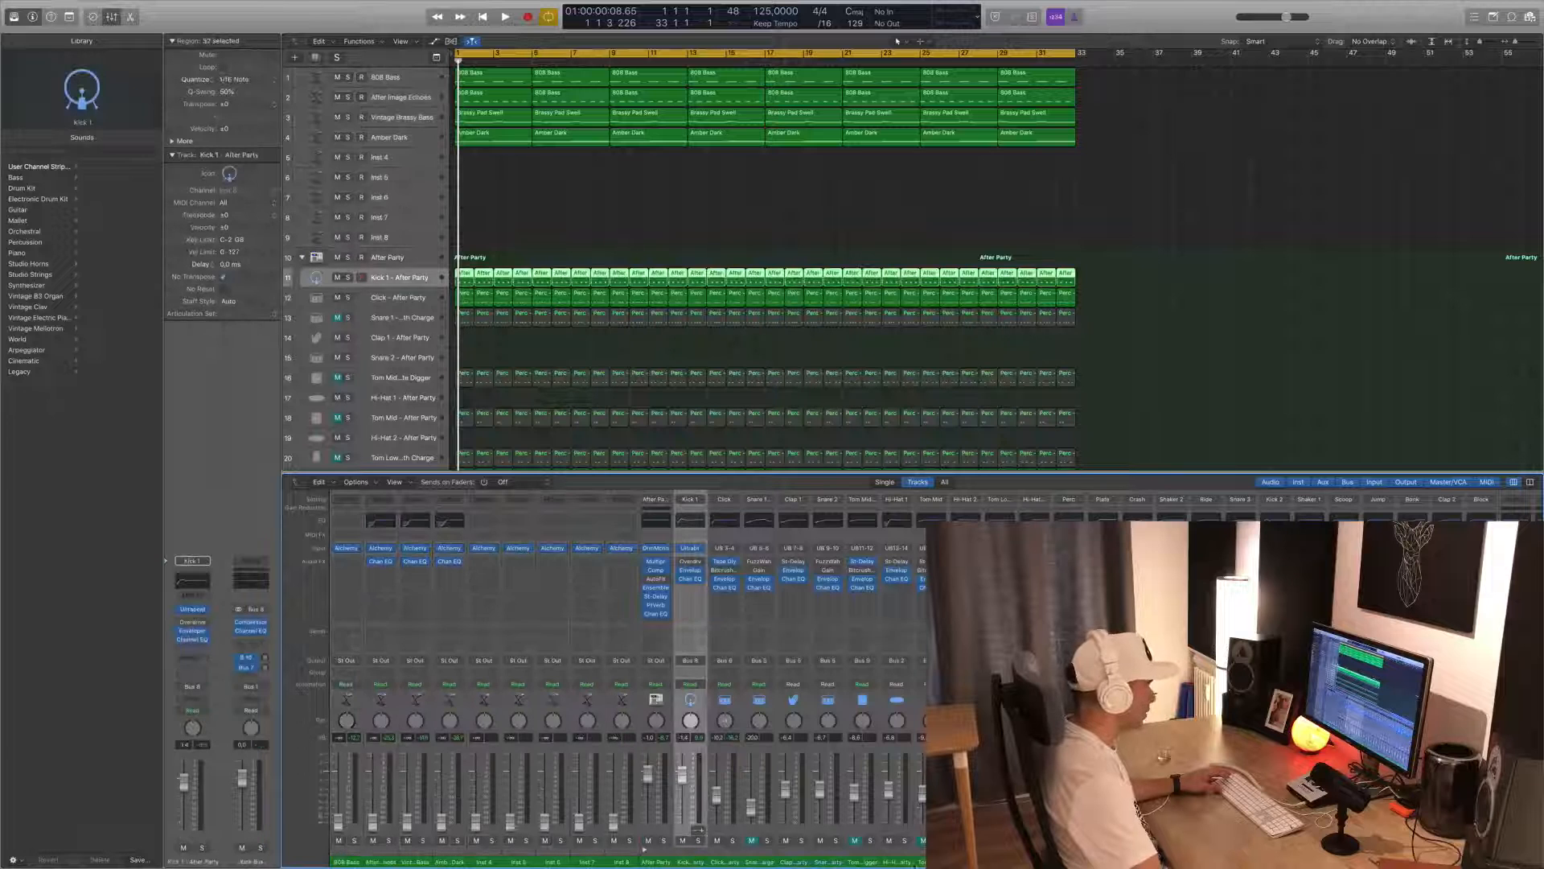
pyautogui.press('Down')
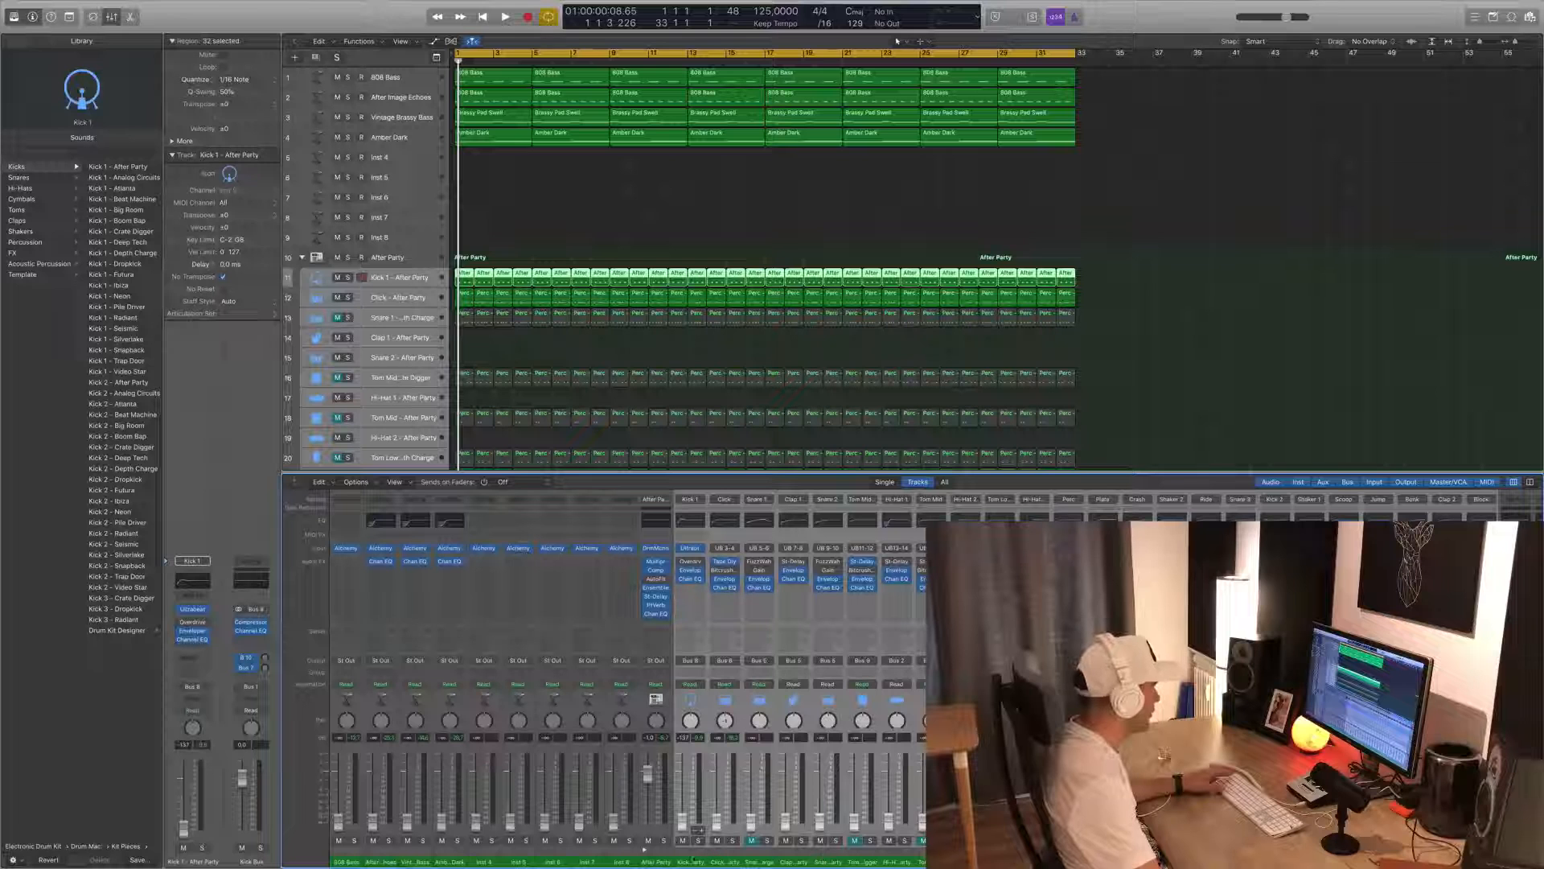
pyautogui.click(1202, 337)
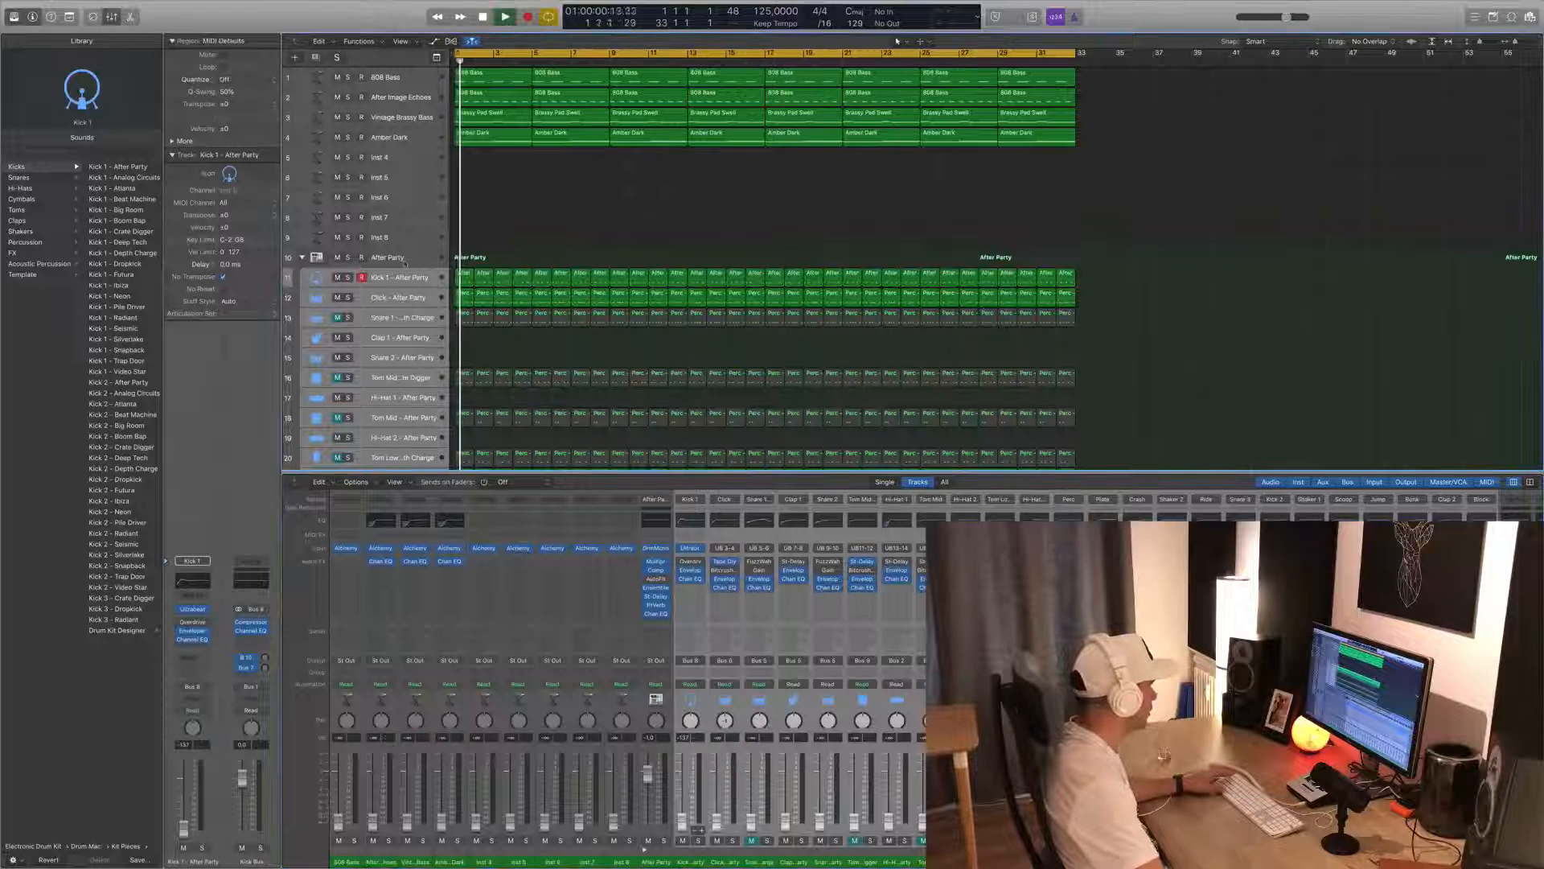
# - Play the section from the start and raise only the Kick 1 fader to begin rebalancing the mix
pyautogui.click(405, 263)
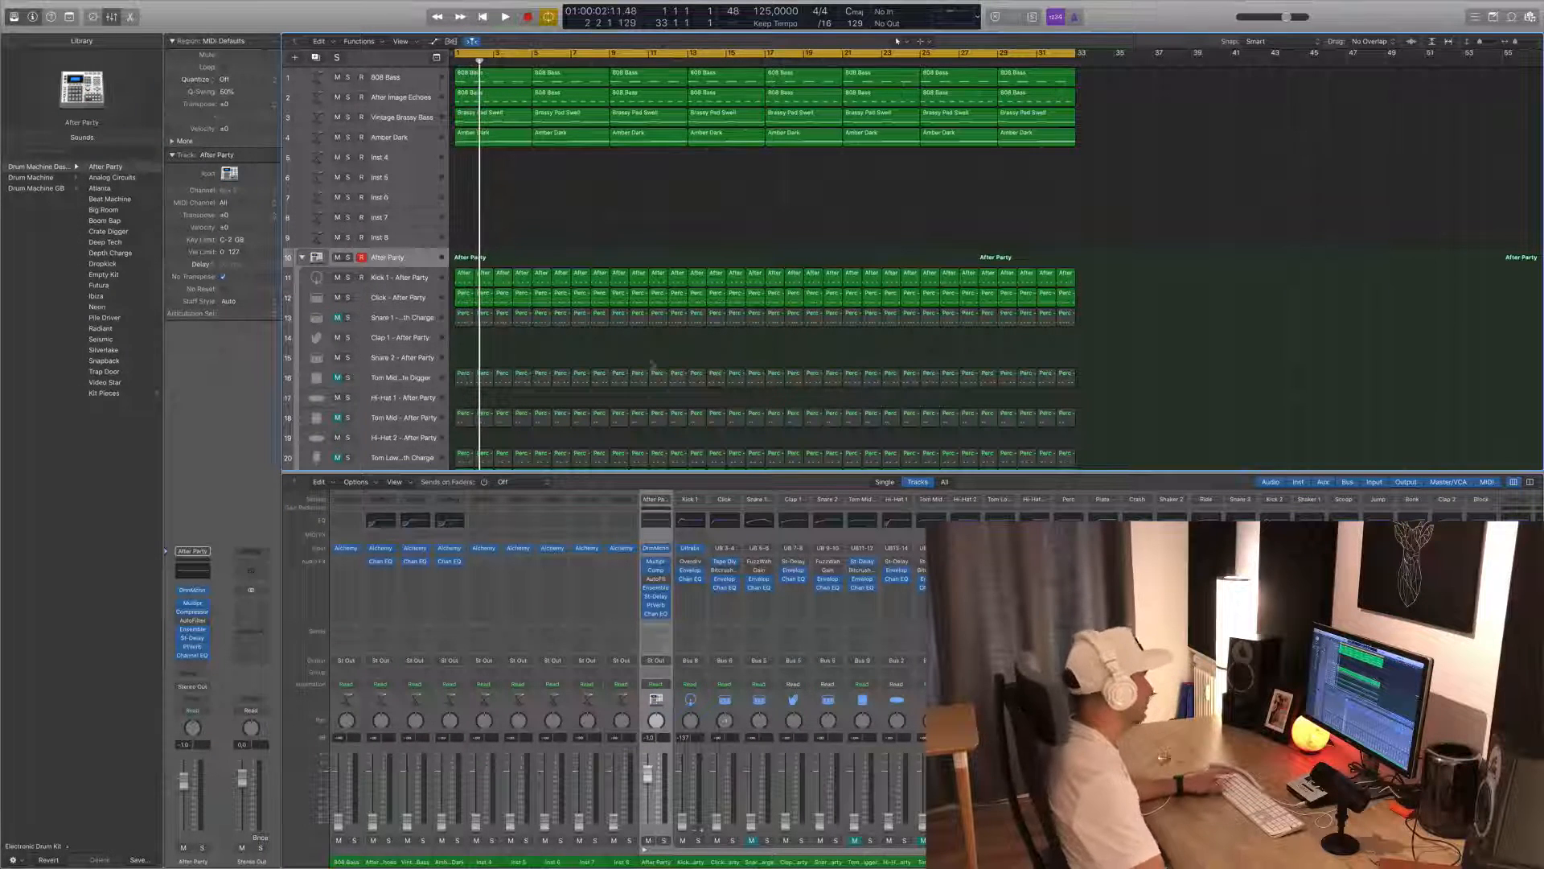
pyautogui.press('Return')
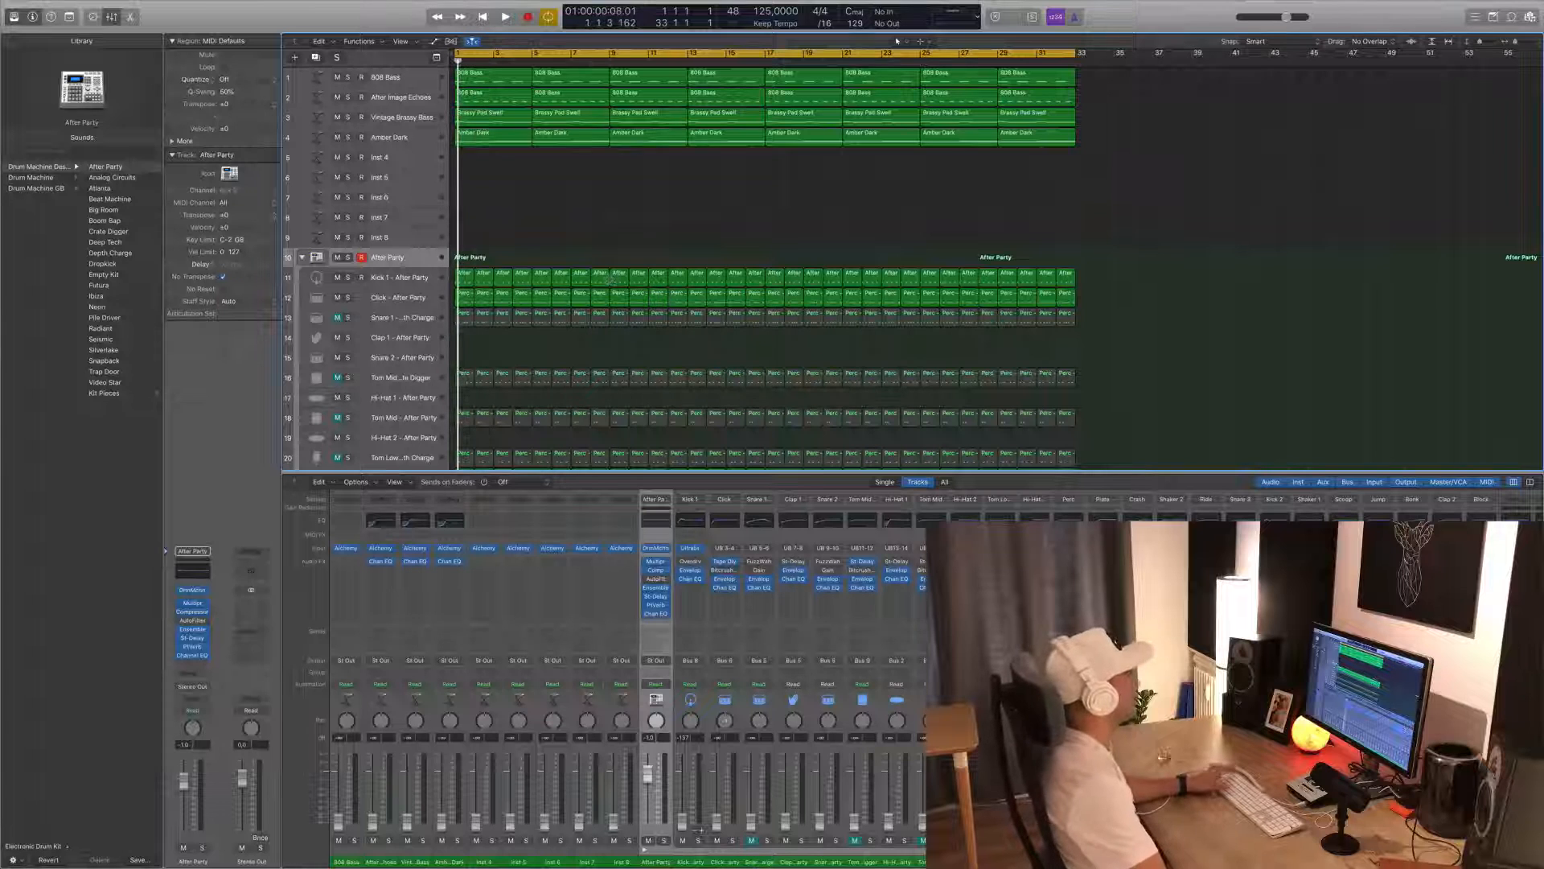
pyautogui.click(383, 281)
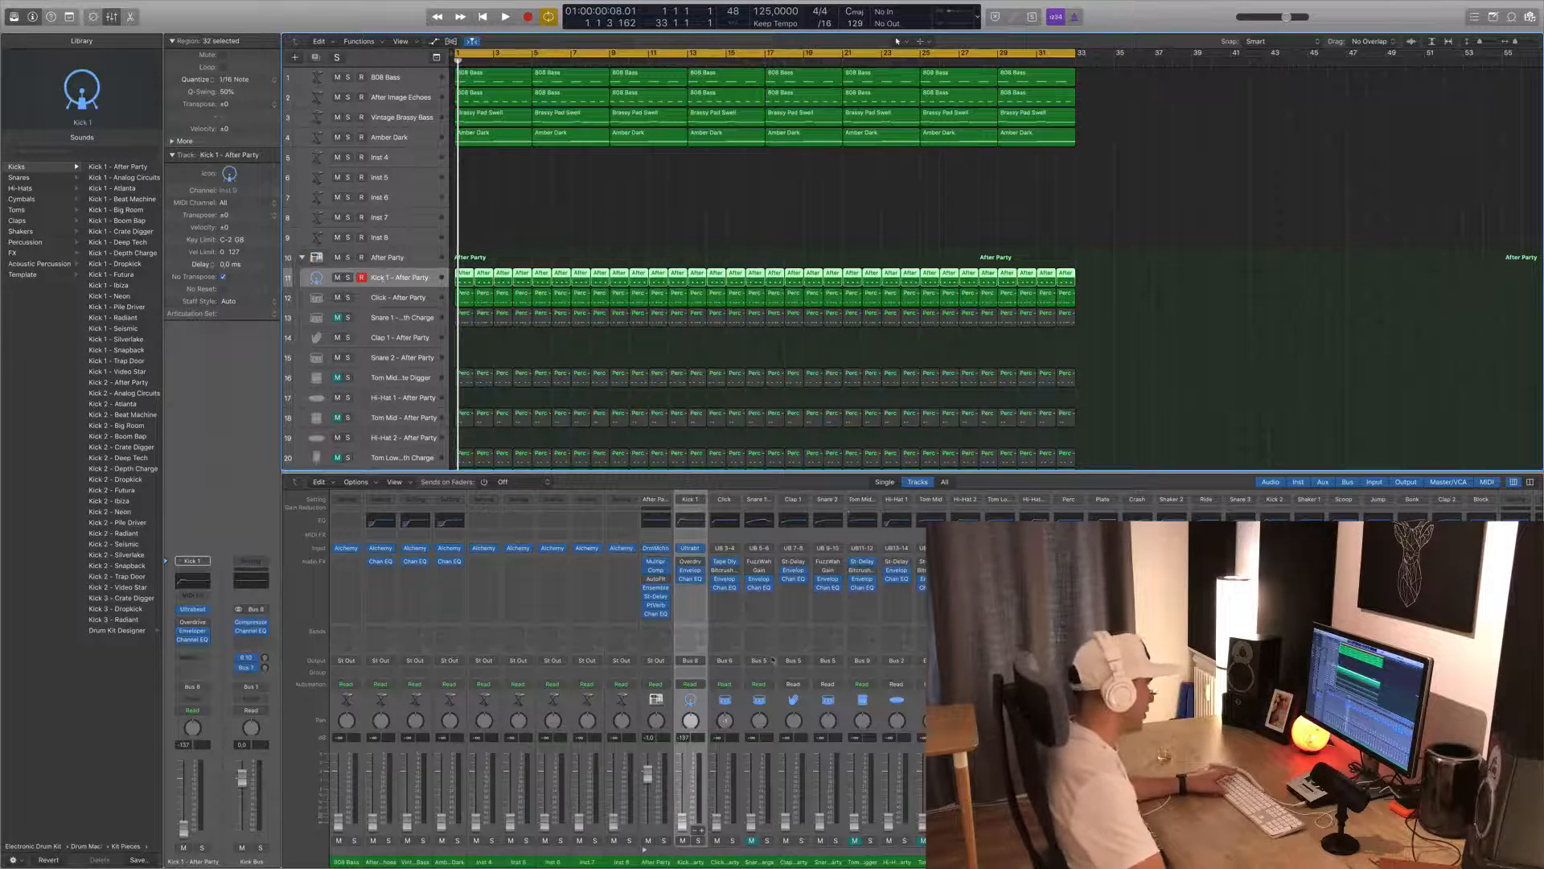
pyautogui.press('space')
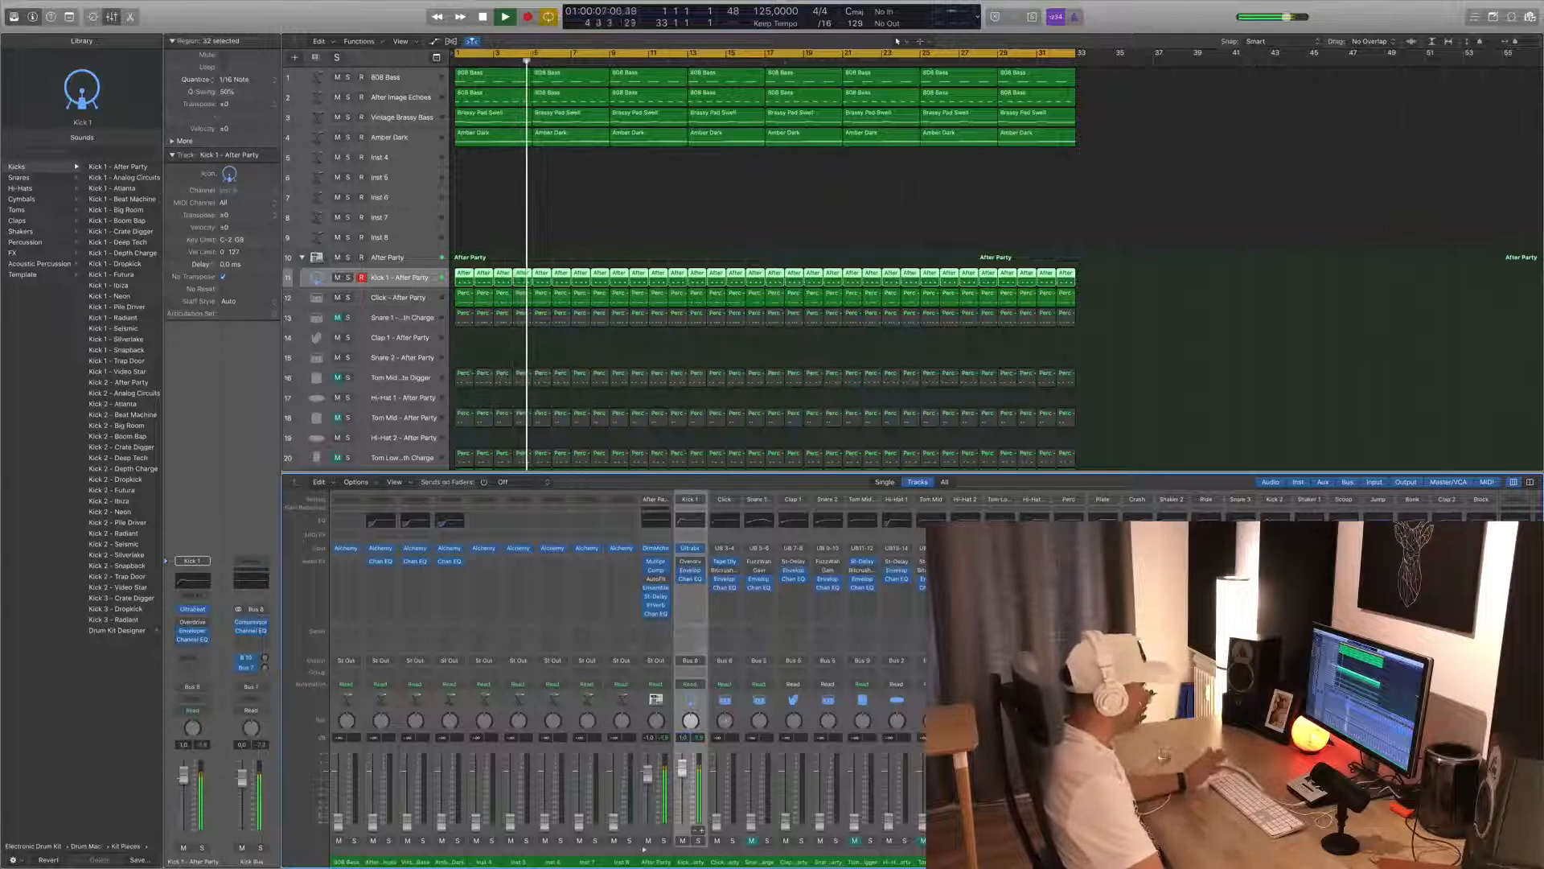
# - Reshape the Kick 1 transient with its Enveloper by adjusting the threshold, attack time and release gain during playback
pyautogui.click(690, 570)
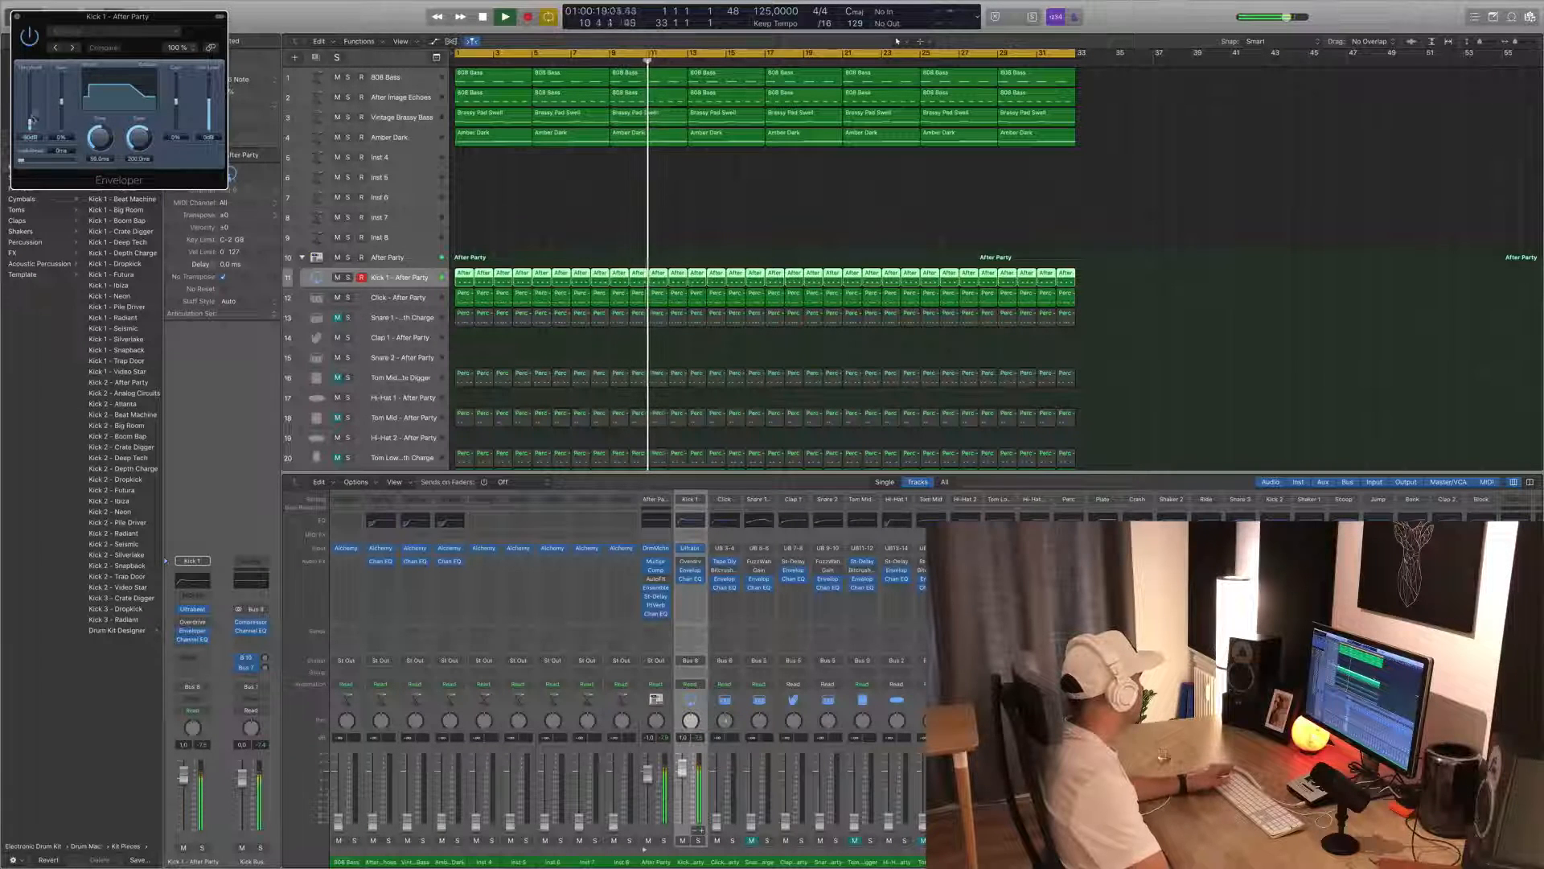
pyautogui.moveTo(30, 120); pyautogui.dragTo(104, 138)
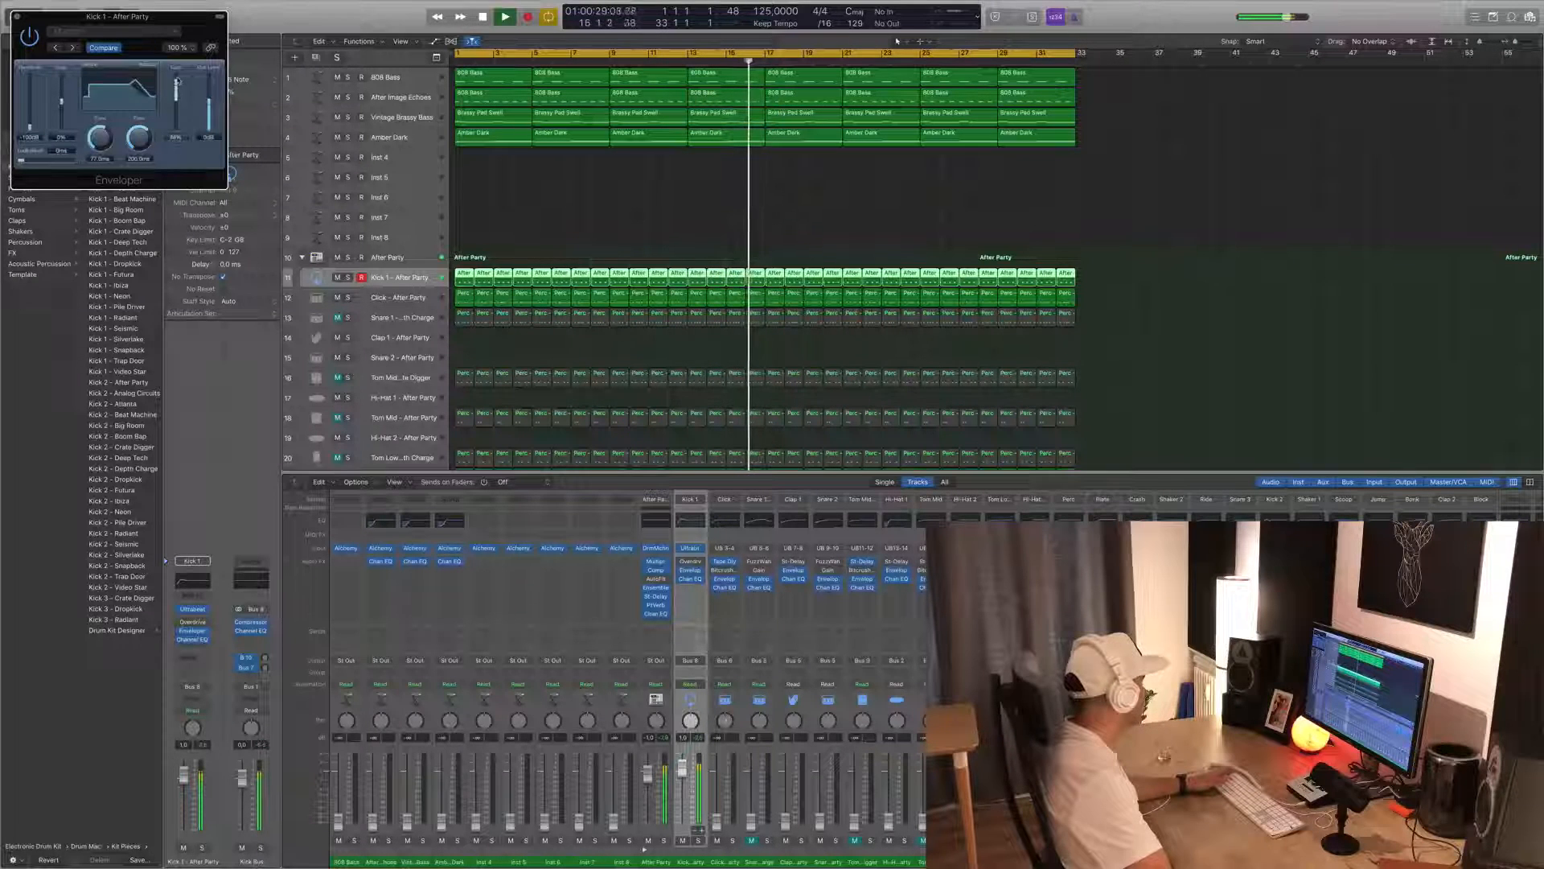
pyautogui.moveTo(178, 74); pyautogui.dragTo(170, 143)
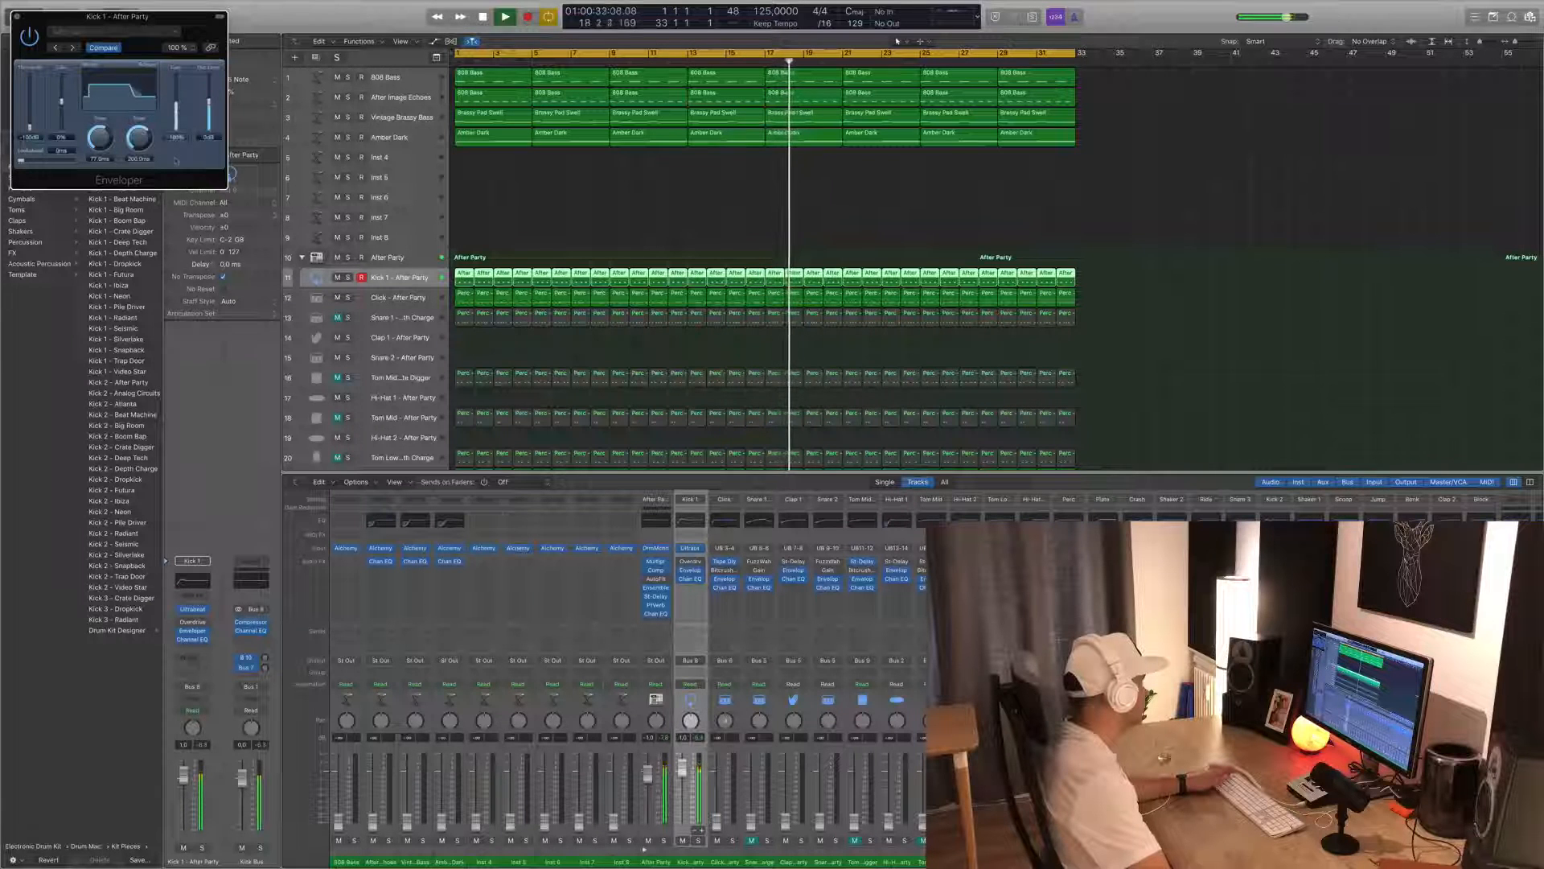
pyautogui.moveTo(175, 161); pyautogui.dragTo(98, 166)
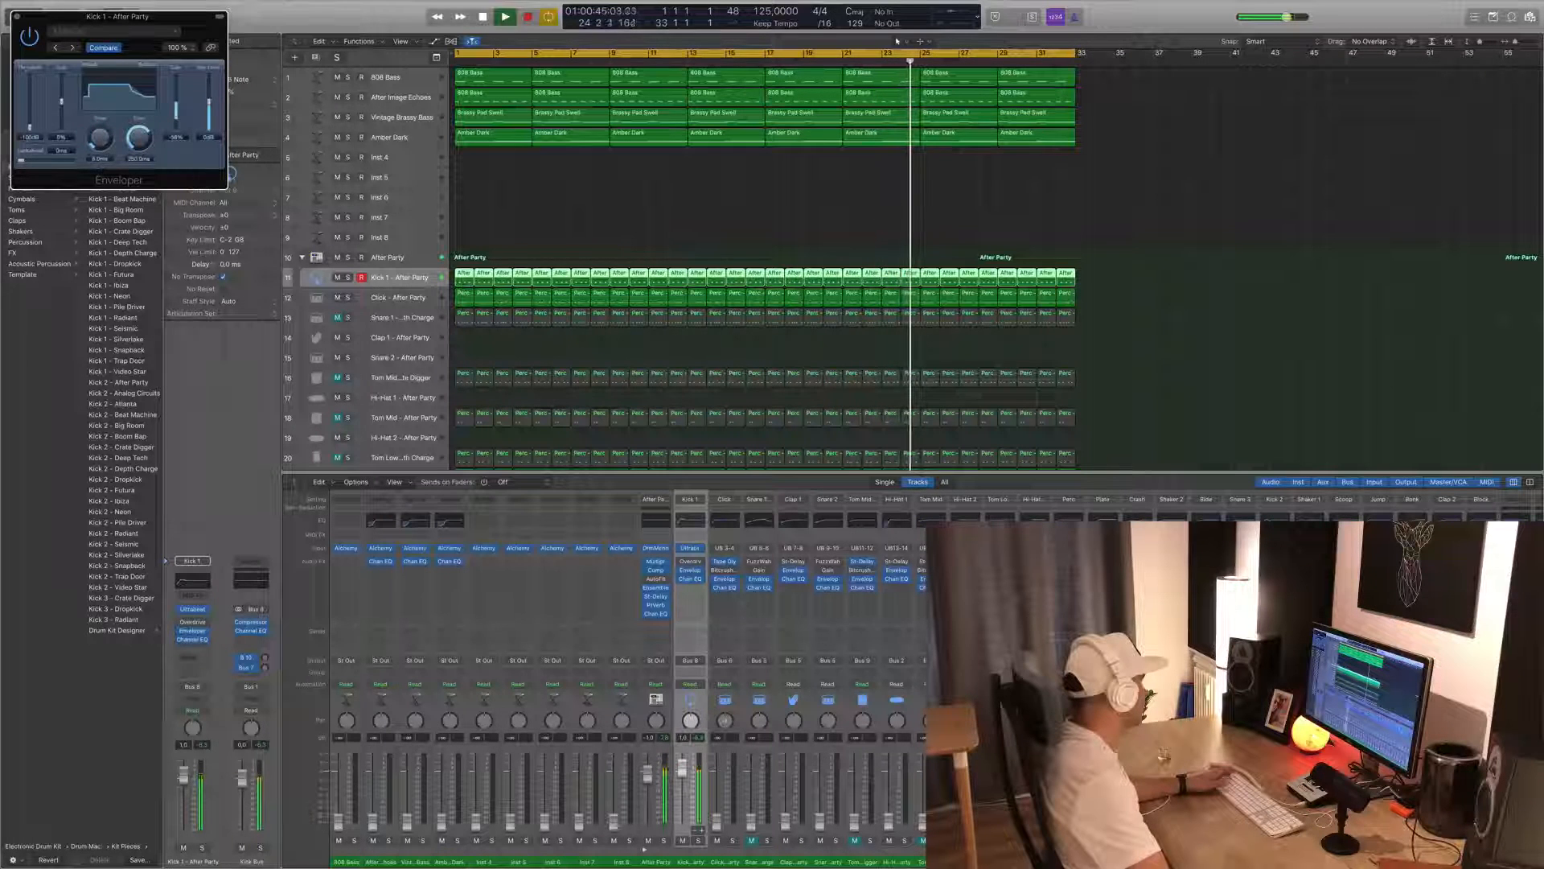
pyautogui.moveTo(115, 59); pyautogui.dragTo(67, 104)
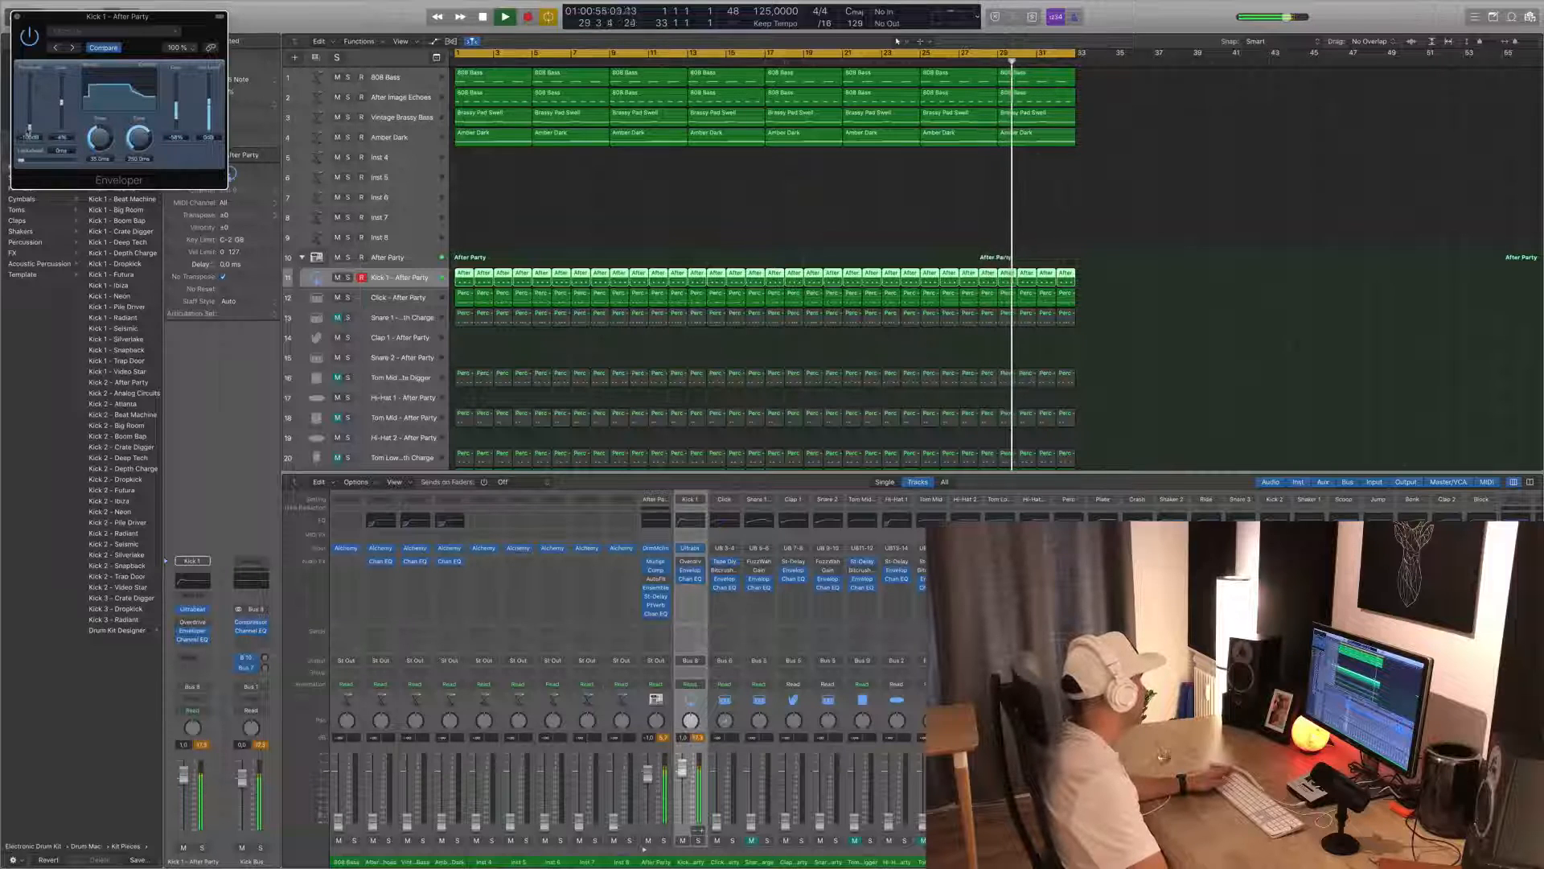
pyautogui.moveTo(102, 146); pyautogui.dragTo(0, 163)
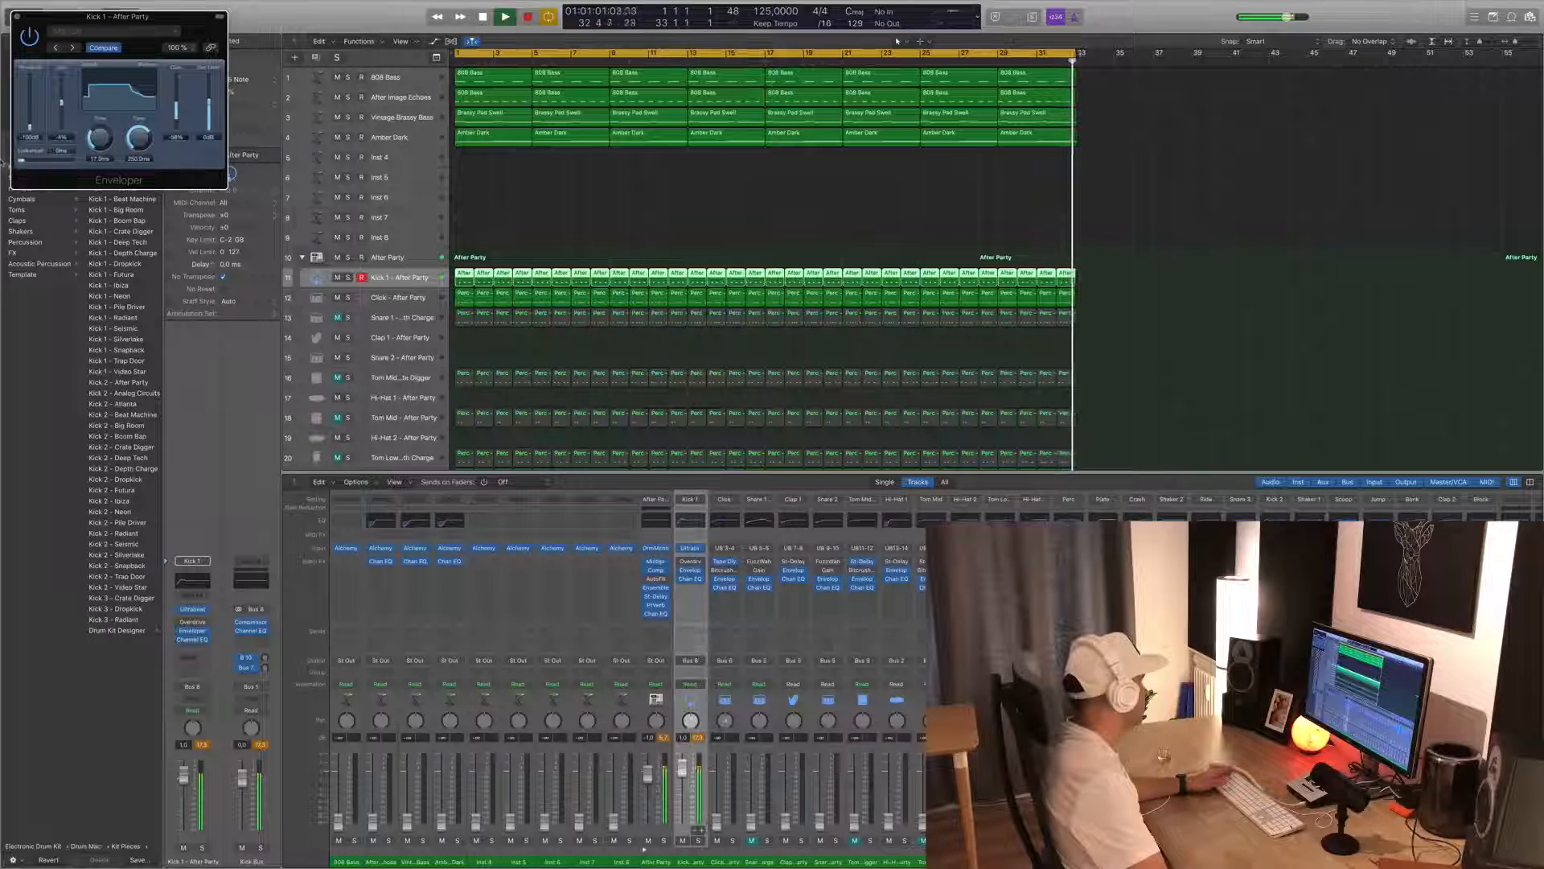
pyautogui.moveTo(98, 140); pyautogui.dragTo(94, 167)
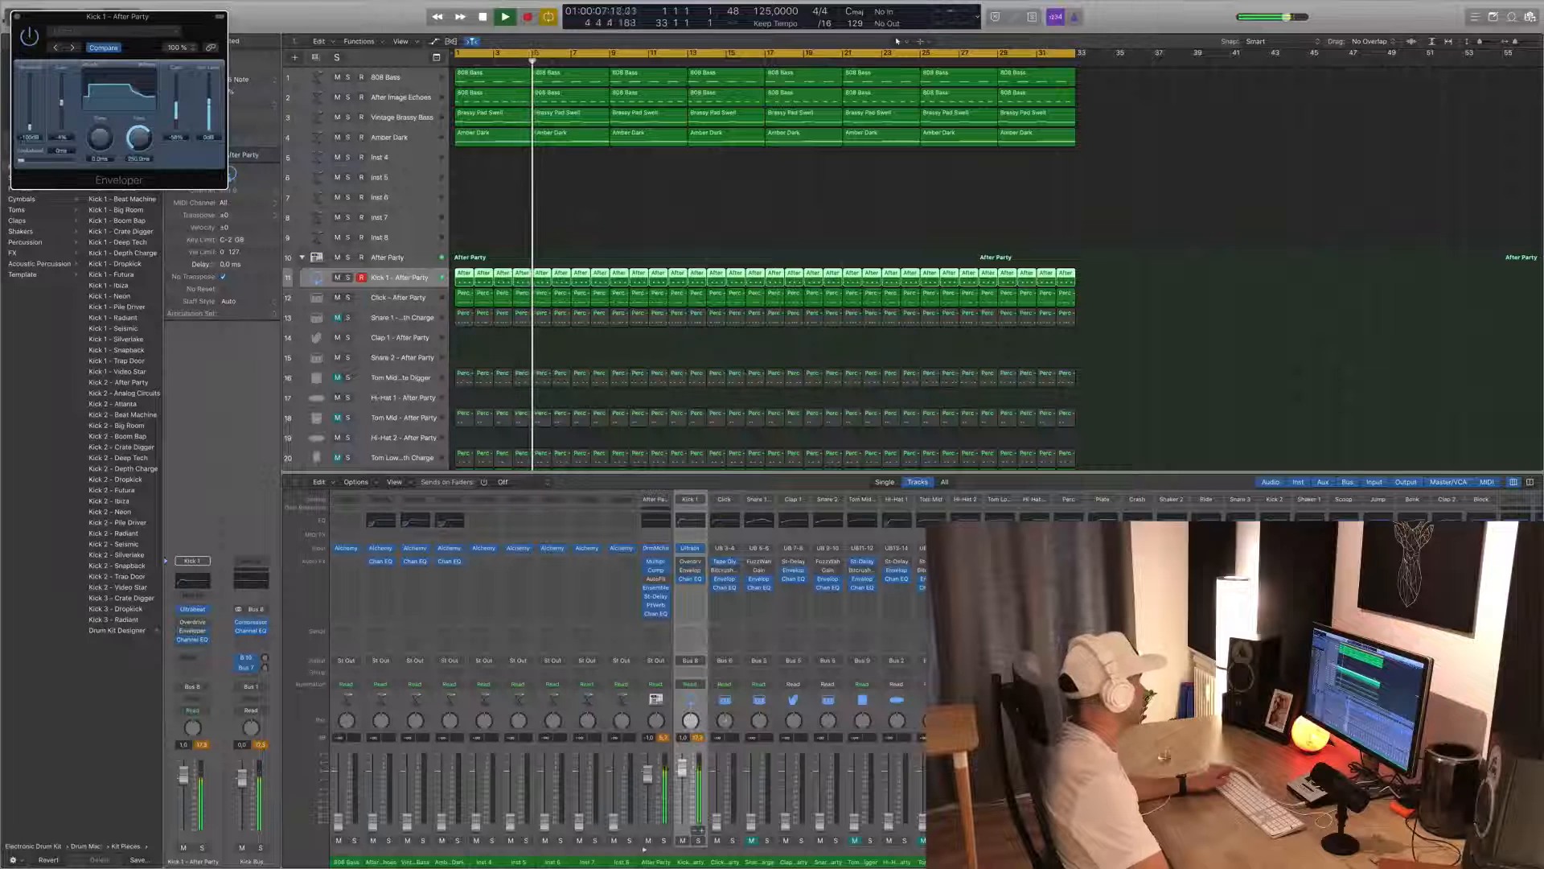
pyautogui.click(17, 16)
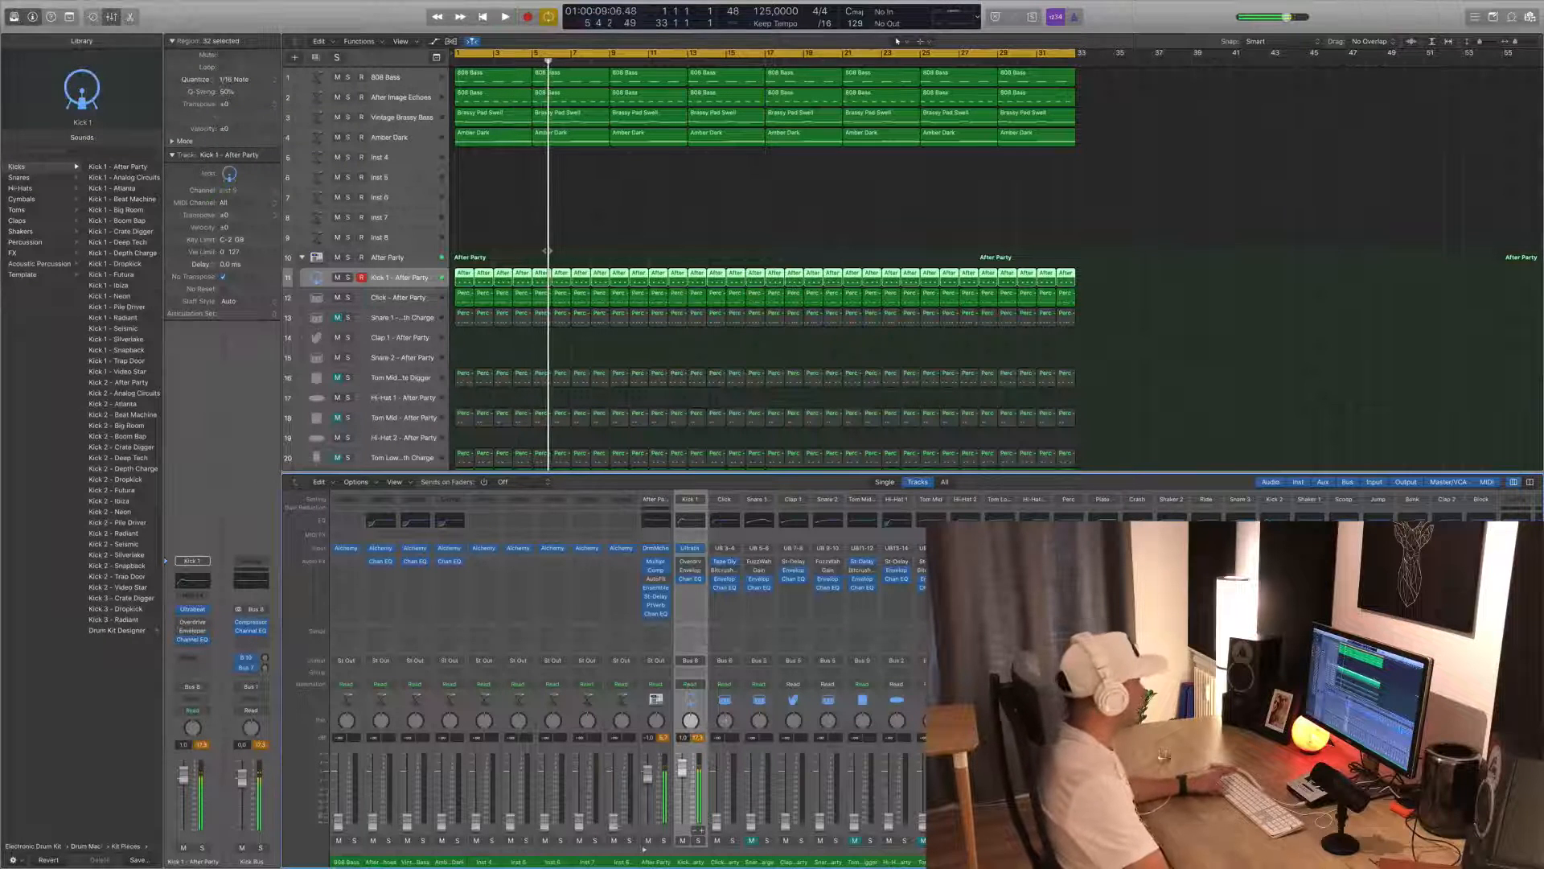
# - Replay from the start, trim the Kick 1 fader slightly and bring in the 808 Bass by raising its fader
pyautogui.press('Return')
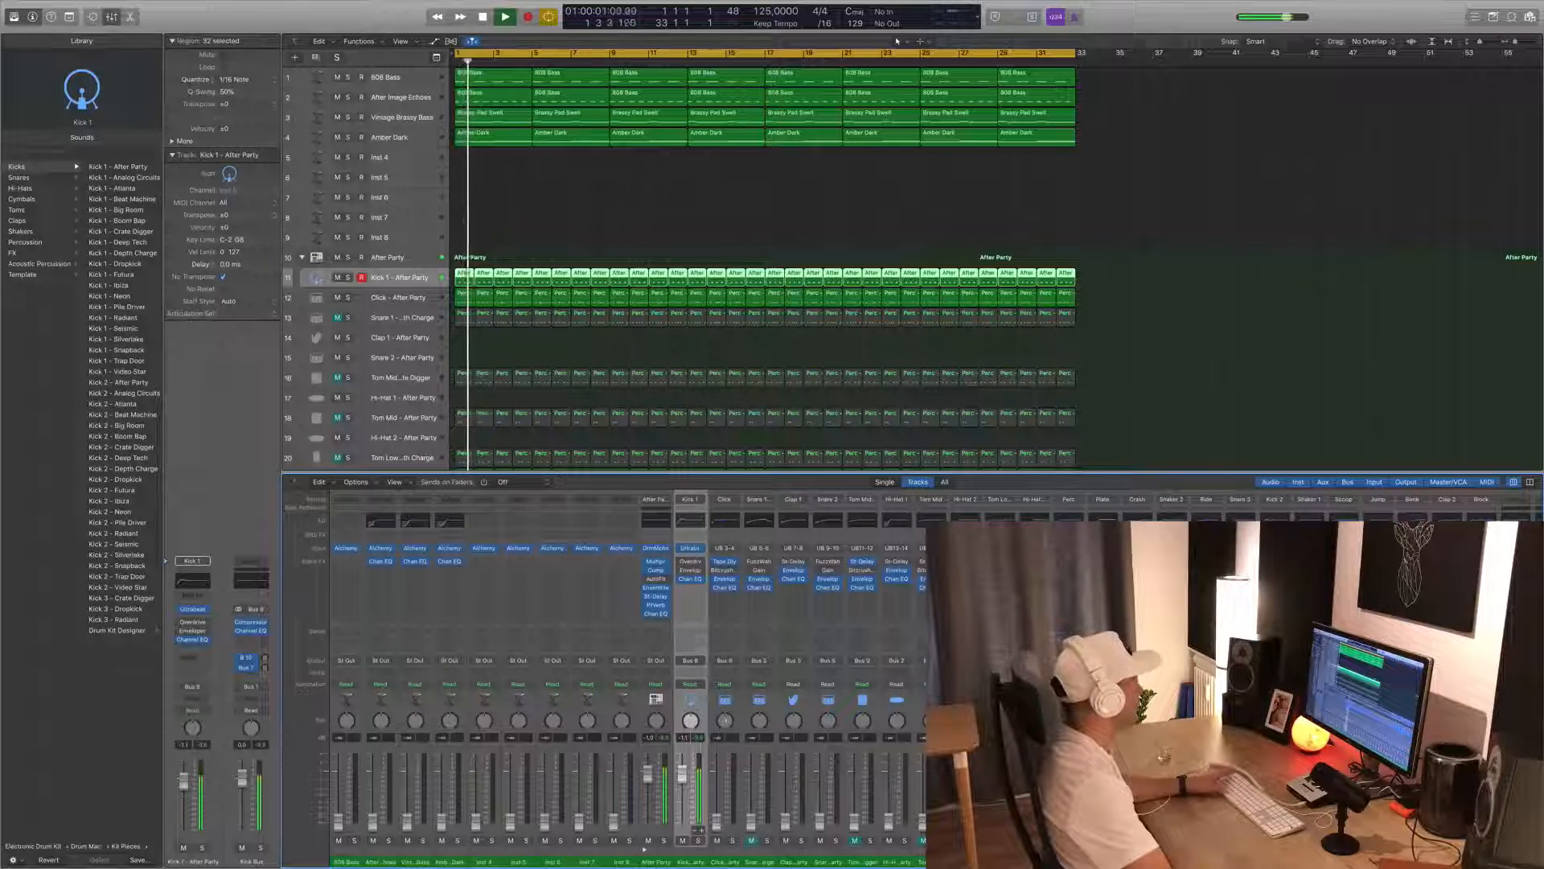
pyautogui.press('Return')
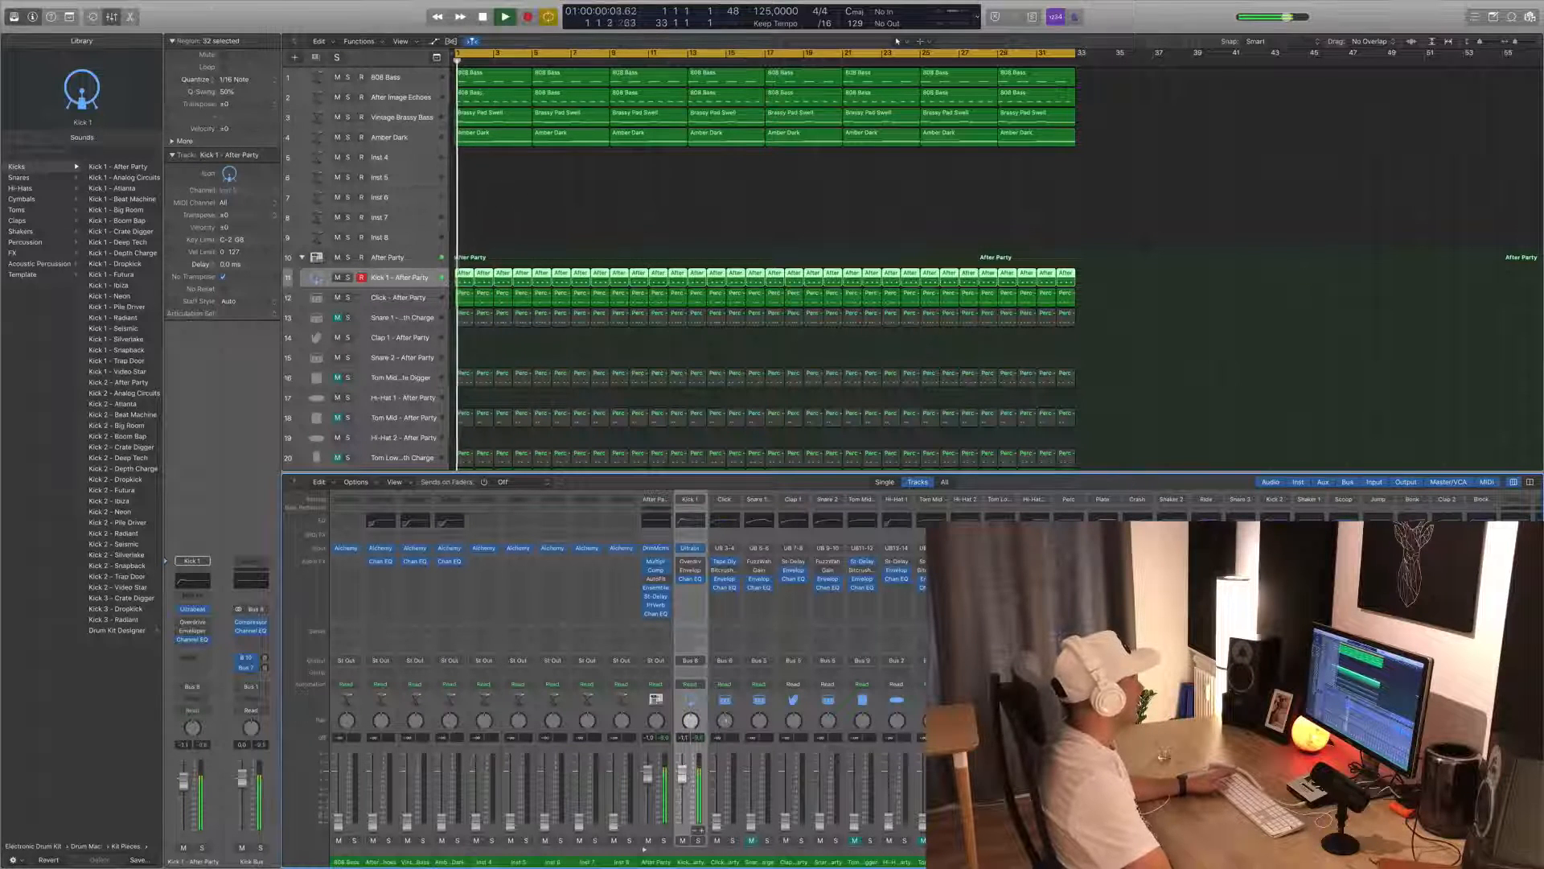
pyautogui.click(389, 77)
pyautogui.press('space')
pyautogui.press('space')
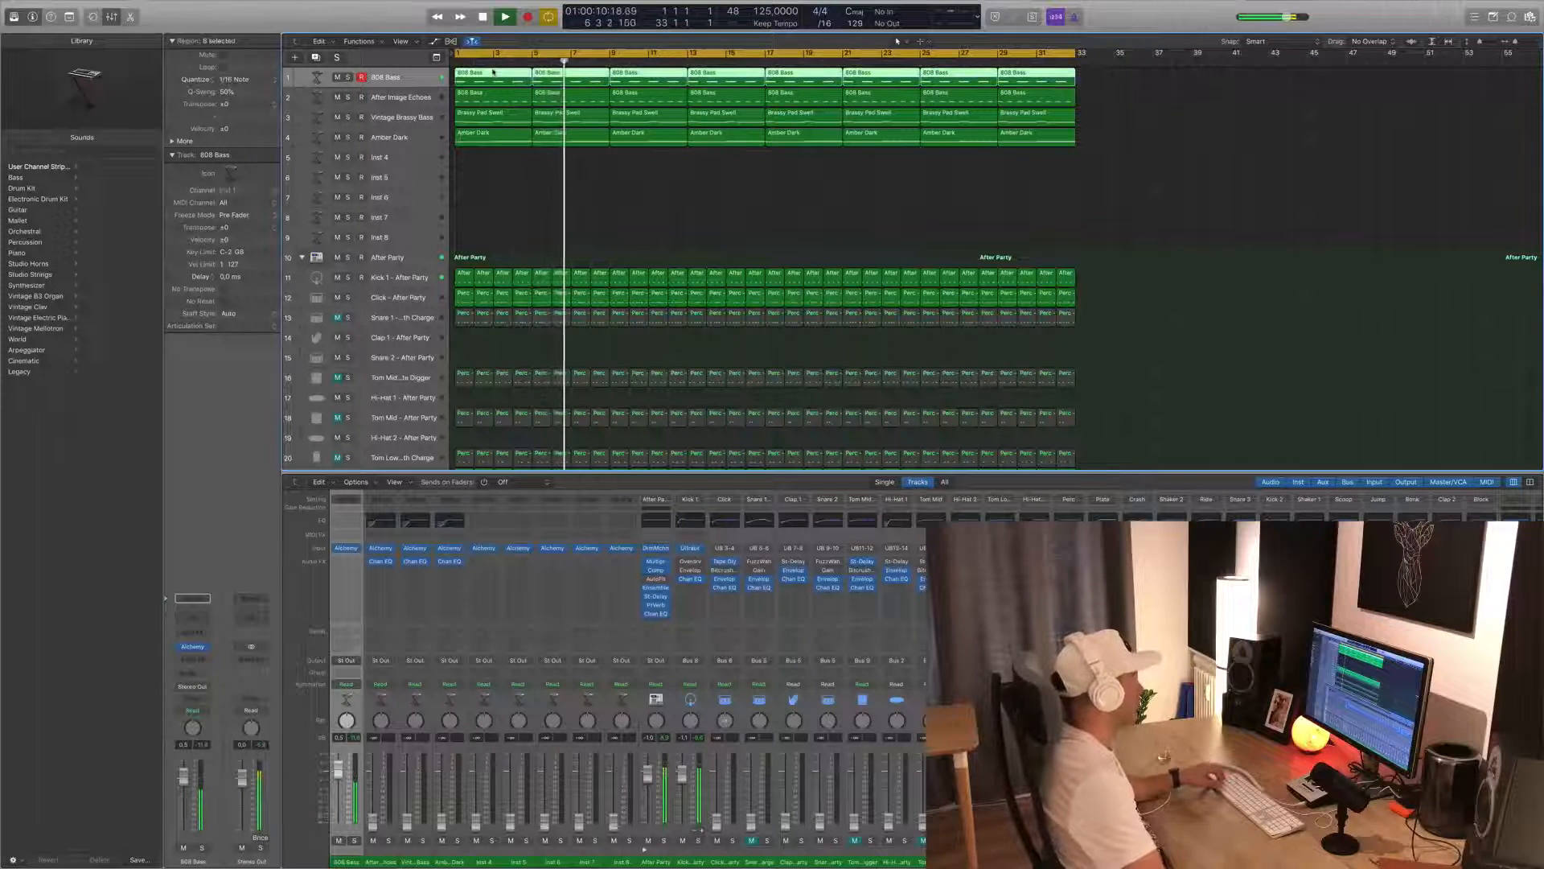
# - Try all 808 Bass notes an octave higher, then return them to their original octave and replay from the start
pyautogui.press('e')
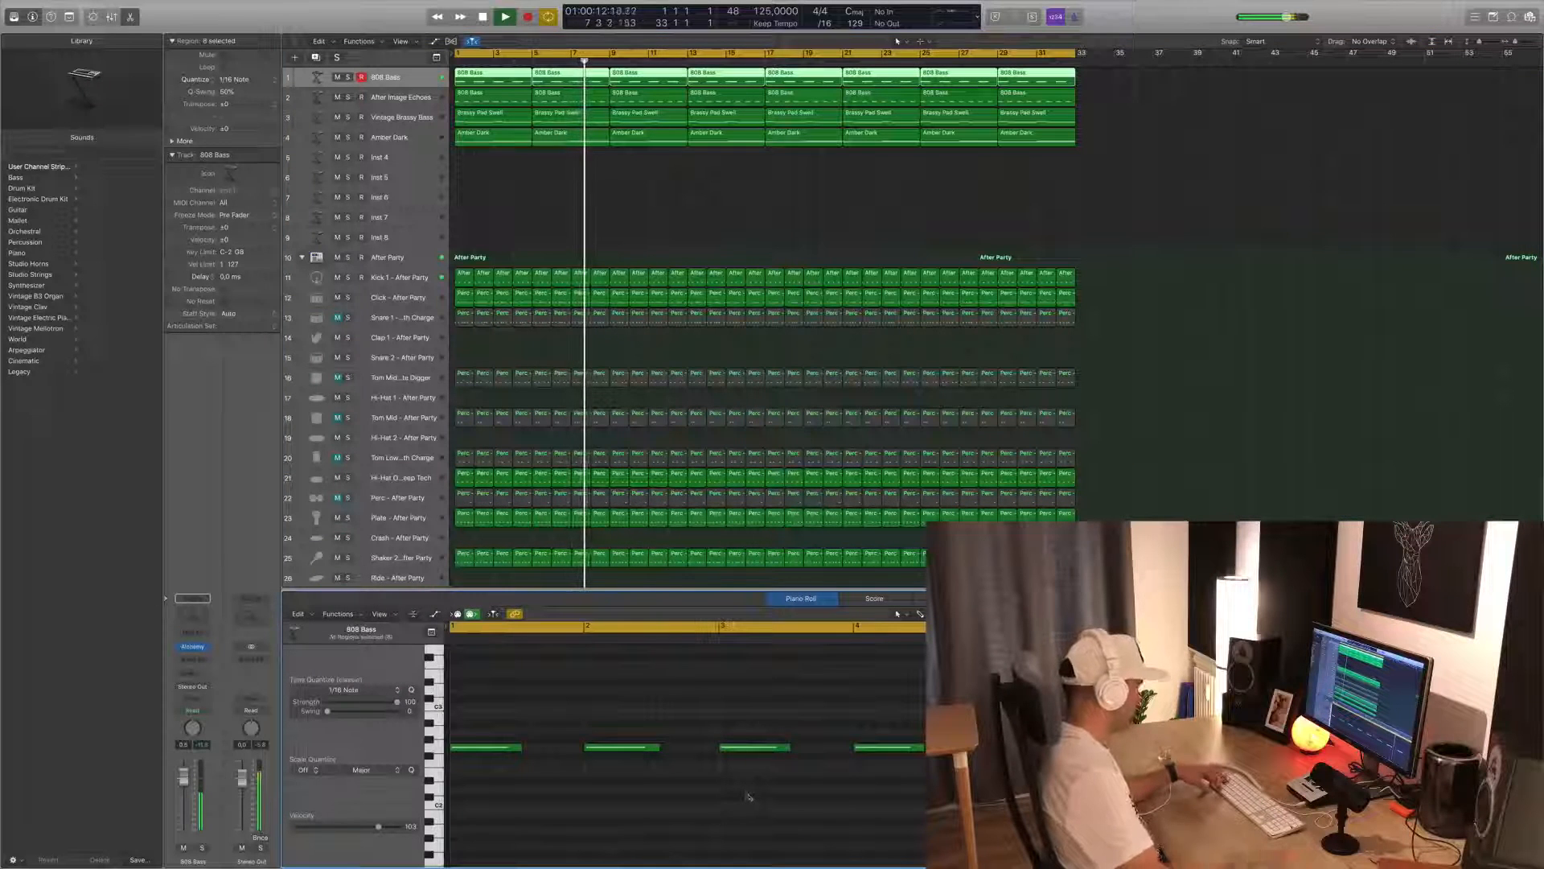
pyautogui.press('super+a')
pyautogui.hotkey('shift', 'alt', 'Up')
pyautogui.press('Return')
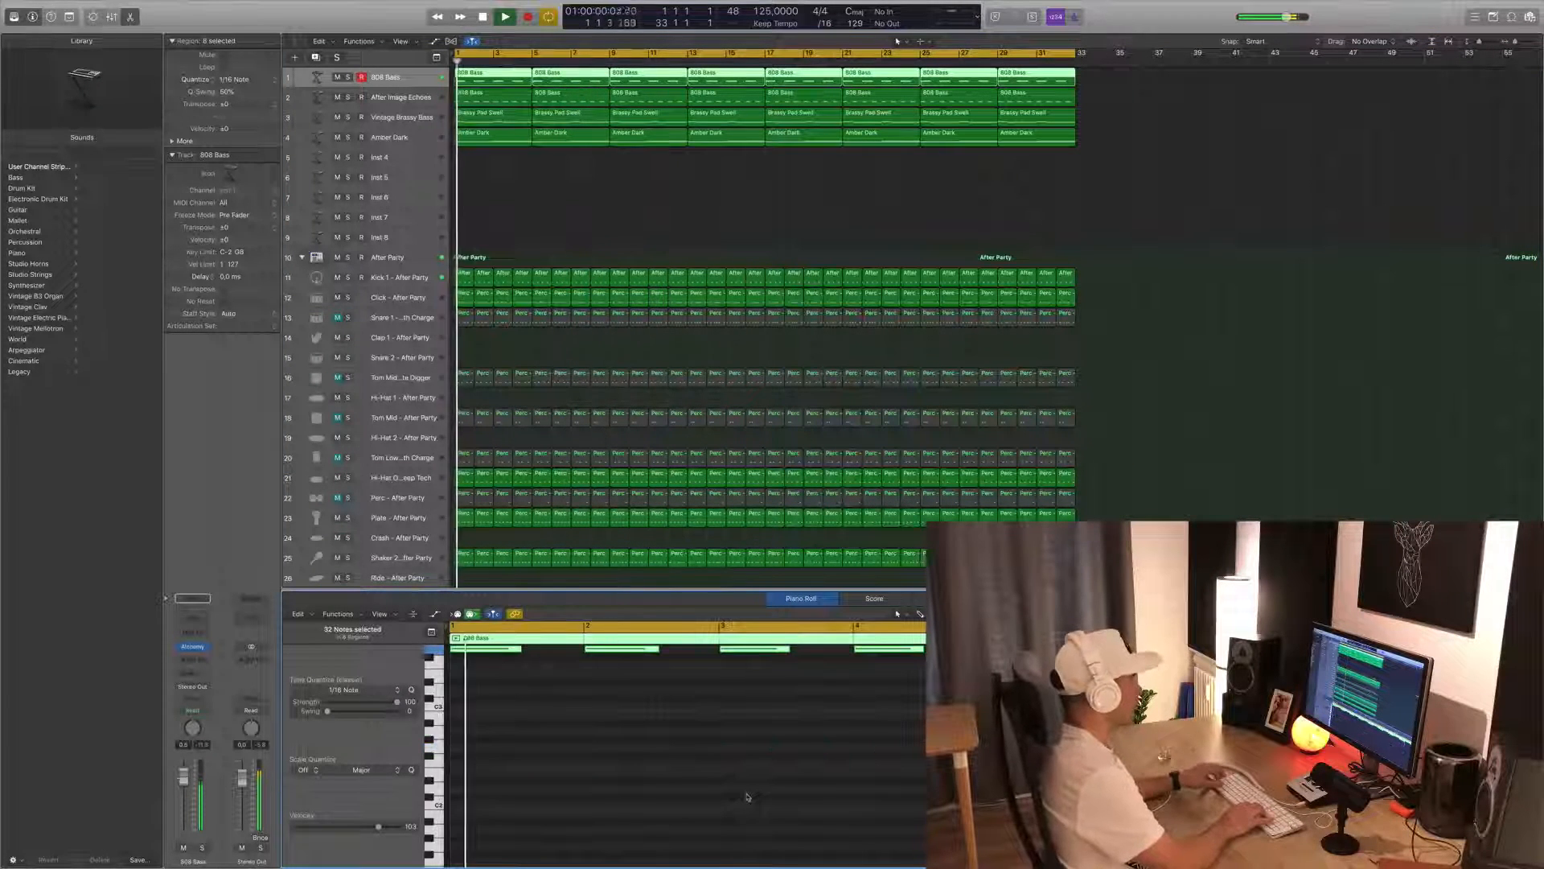
pyautogui.hotkey('shift', 'alt', 'Down')
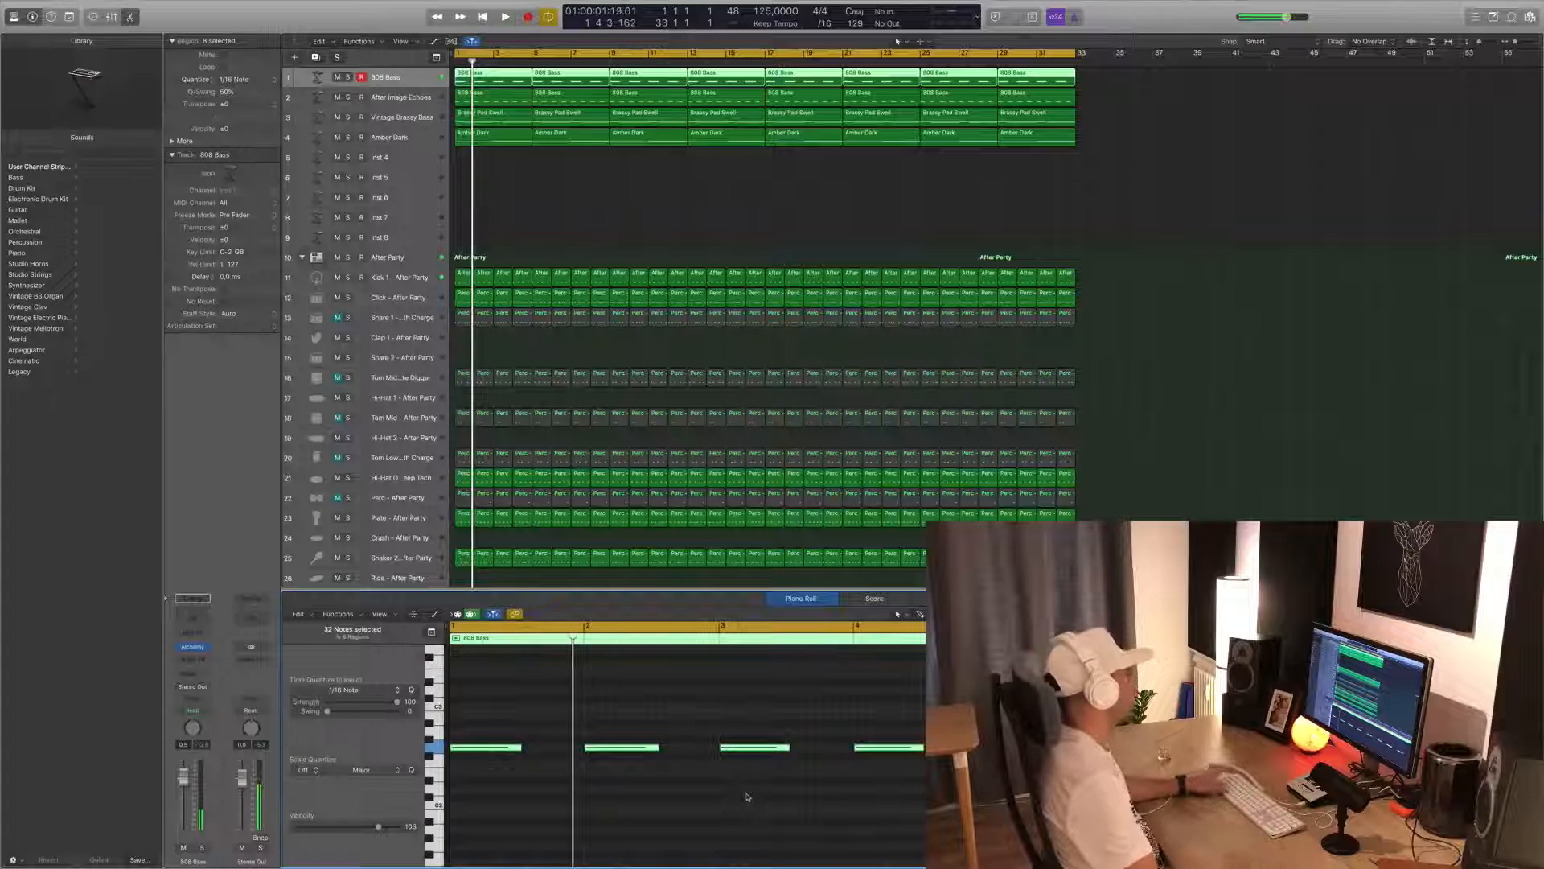
pyautogui.press('Return')
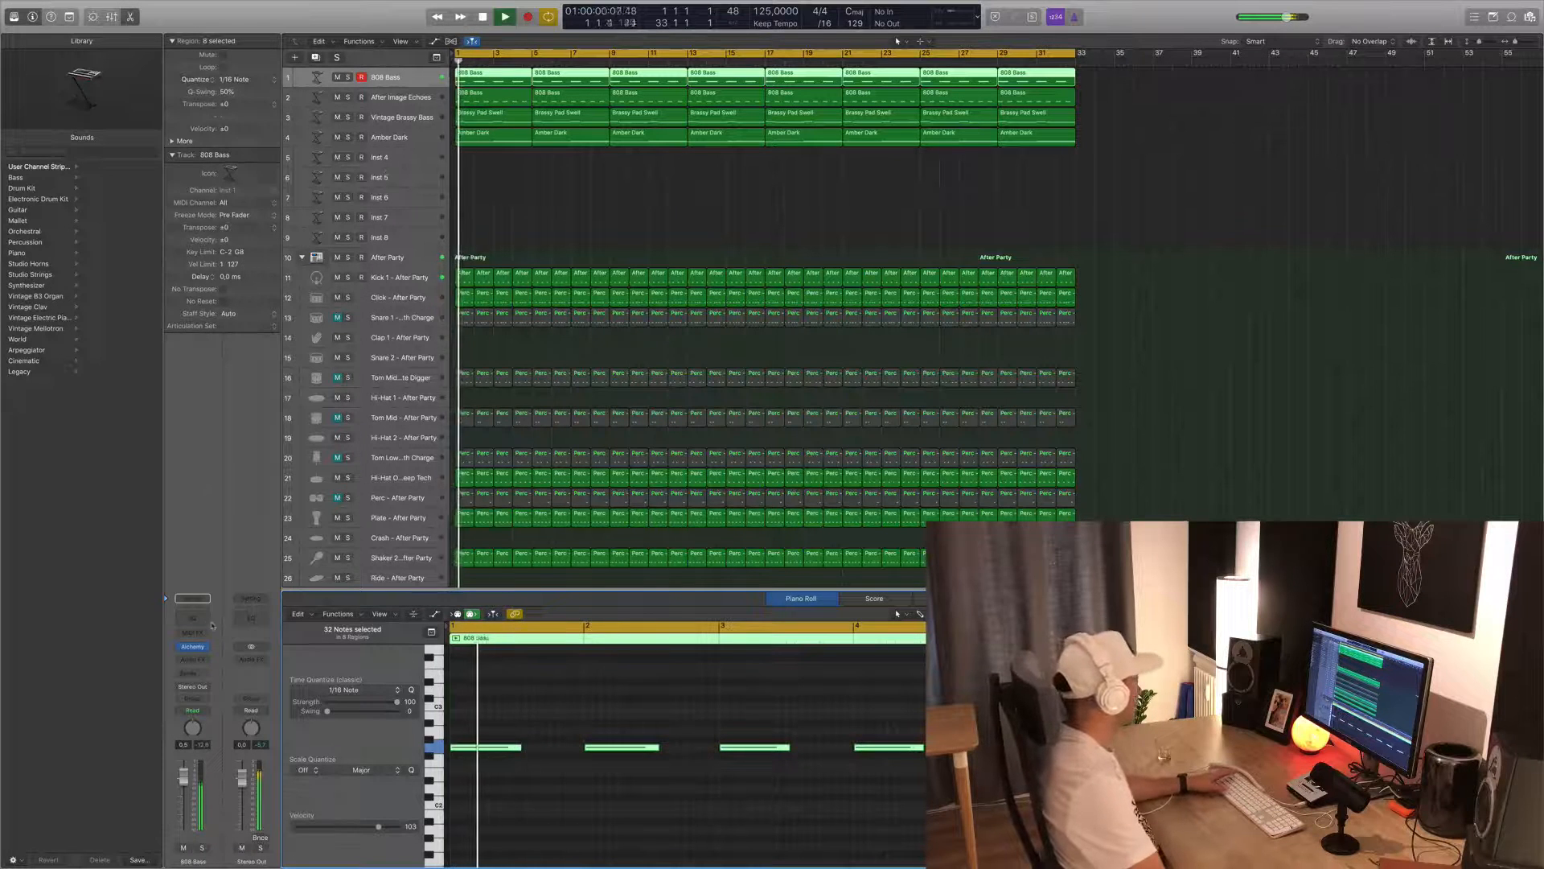
# - Add a Channel EQ and a Compressor to the 808 Bass channel
pyautogui.click(207, 620)
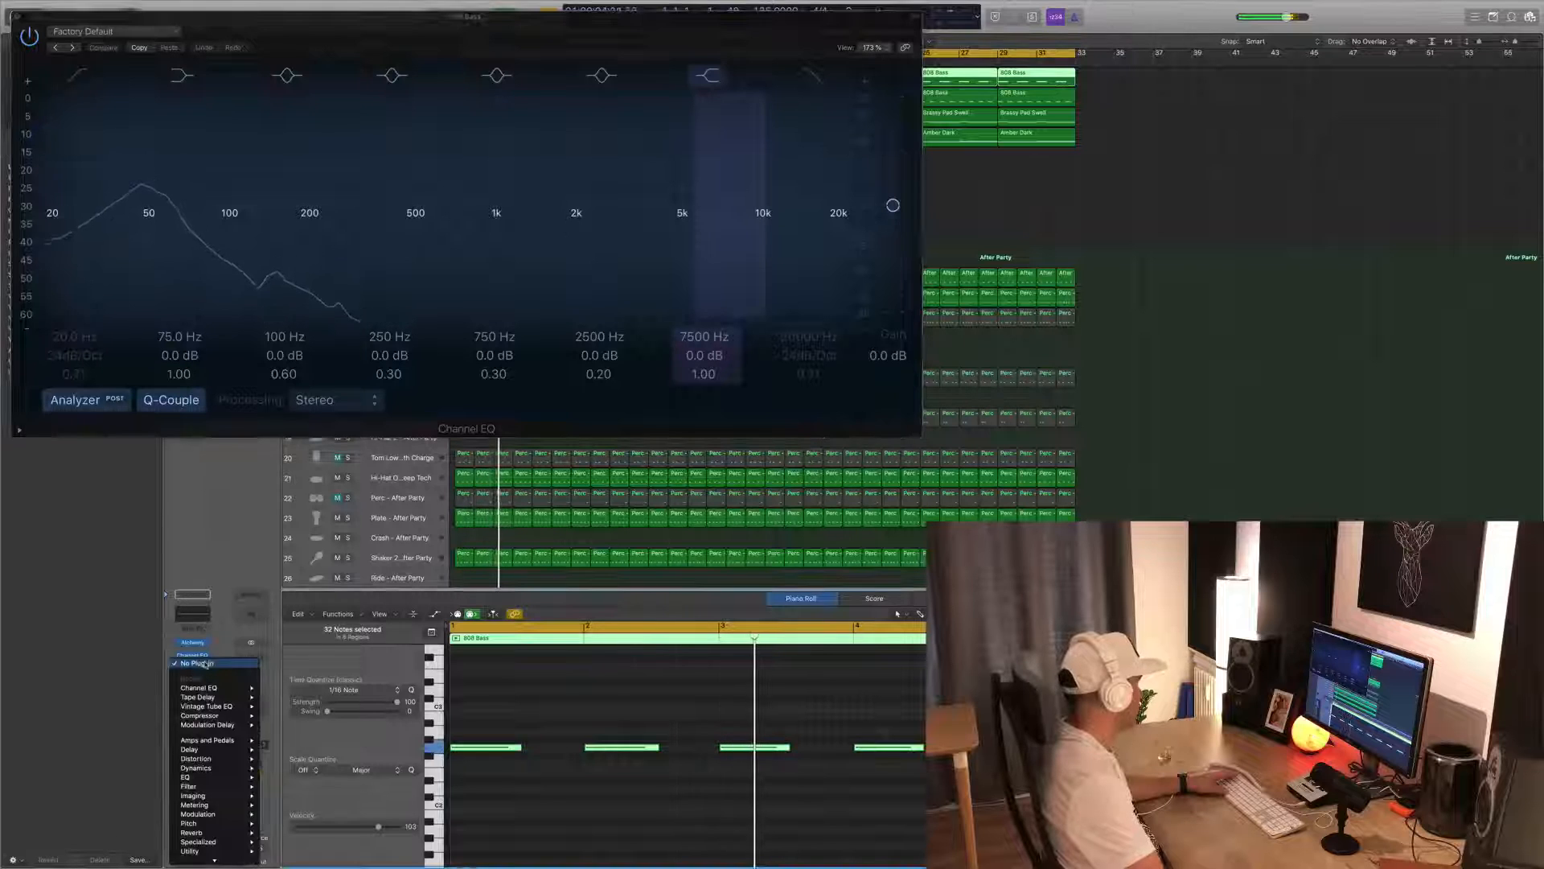
pyautogui.click(197, 665)
pyautogui.moveTo(227, 715)
pyautogui.click(279, 715)
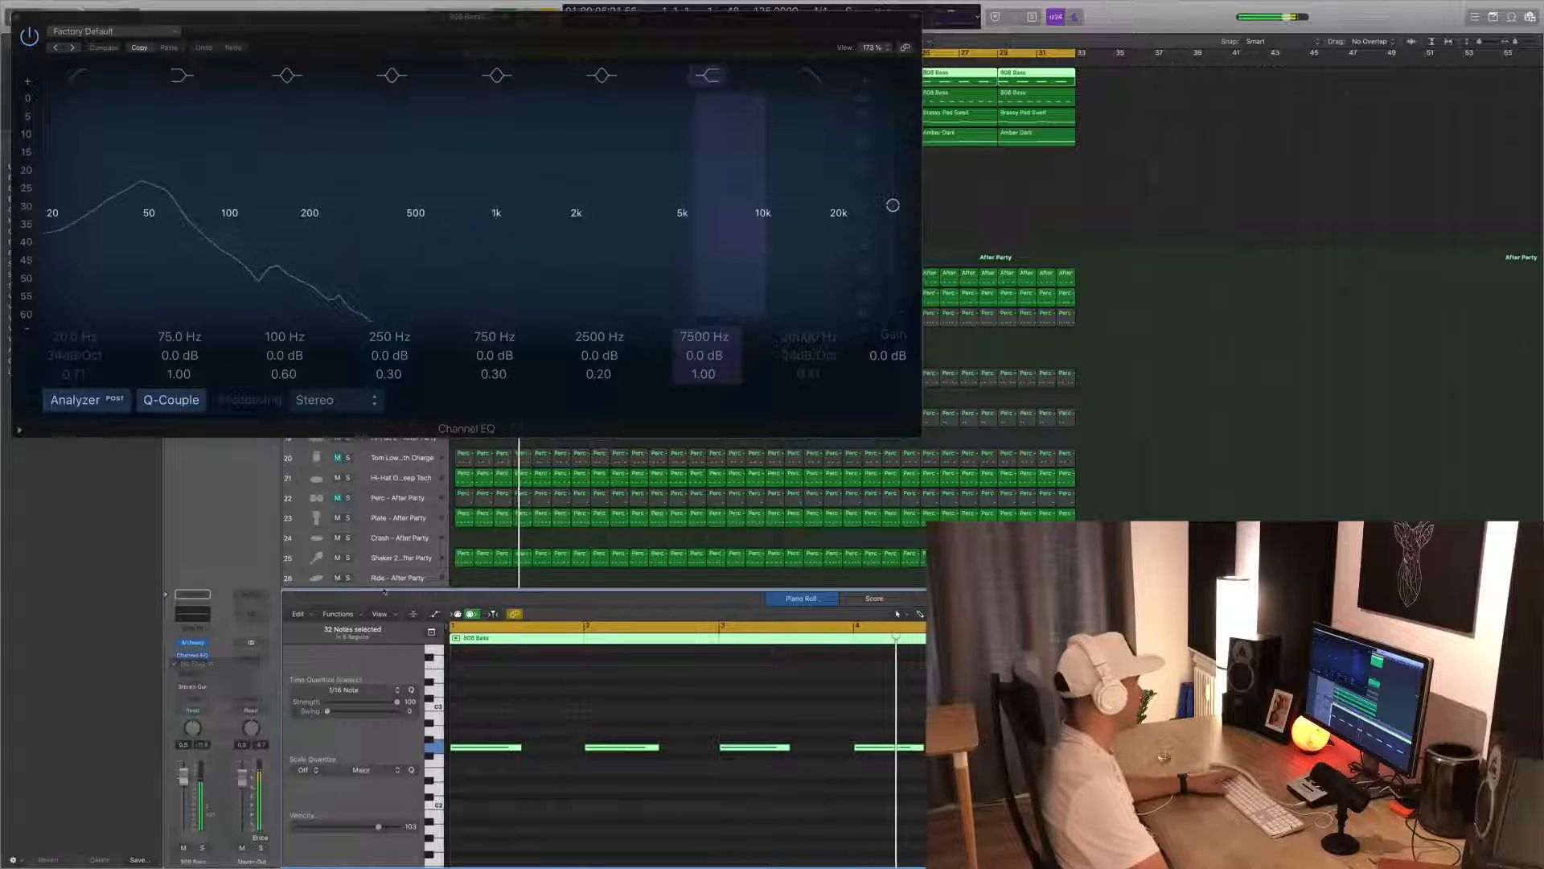
pyautogui.moveTo(498, 25); pyautogui.dragTo(1071, 97)
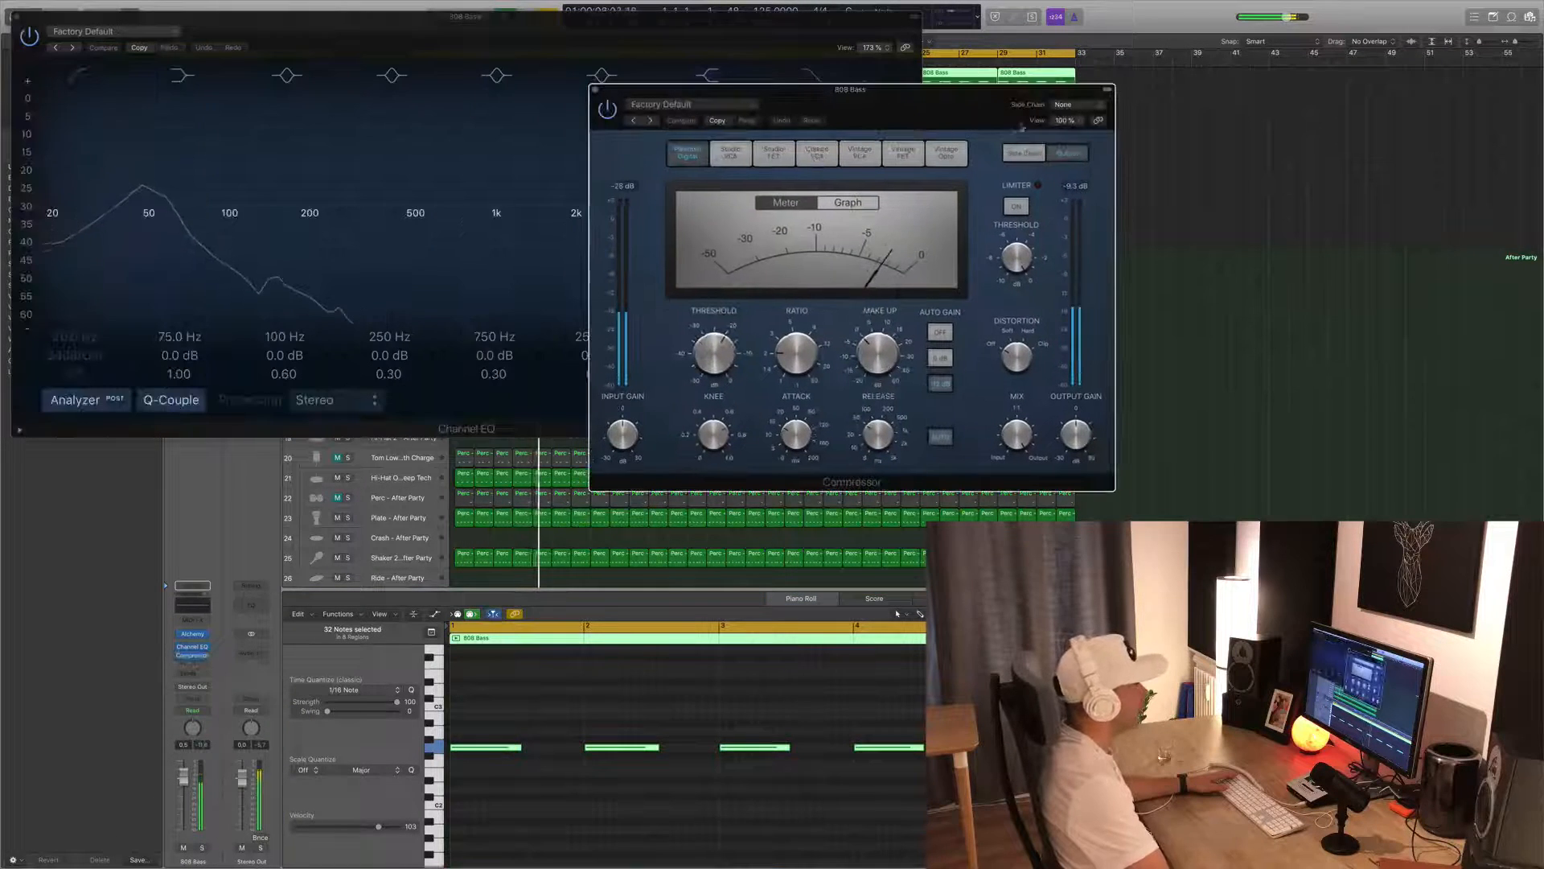
# - Sidechain the 808 Bass Compressor to Kick 1 - After Party and adjust its ratio, threshold and release for ducking
pyautogui.click(1074, 104)
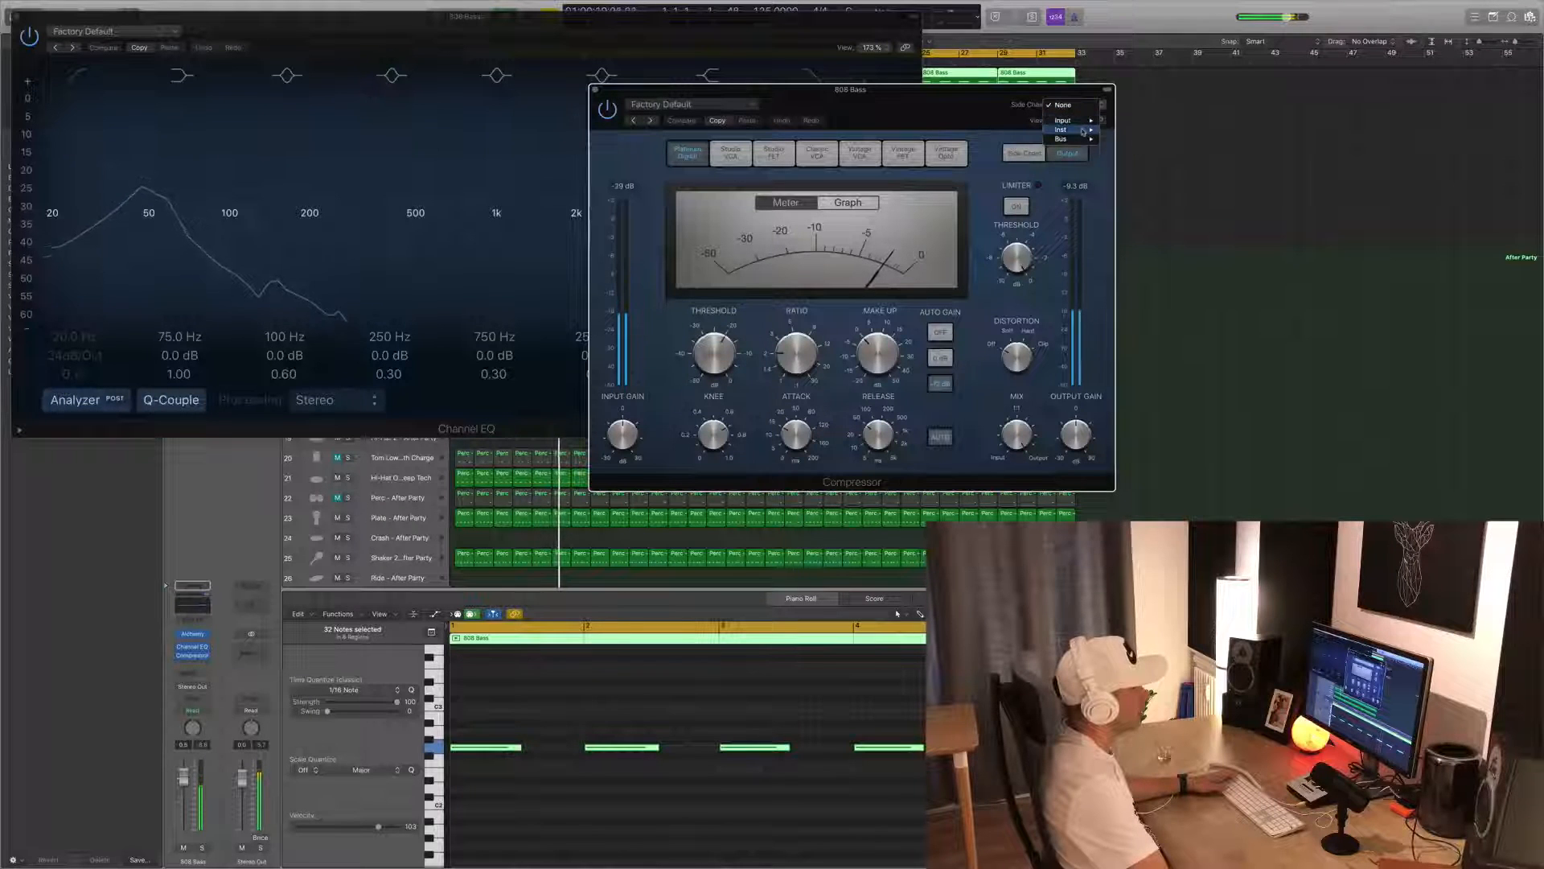
pyautogui.moveTo(1084, 130)
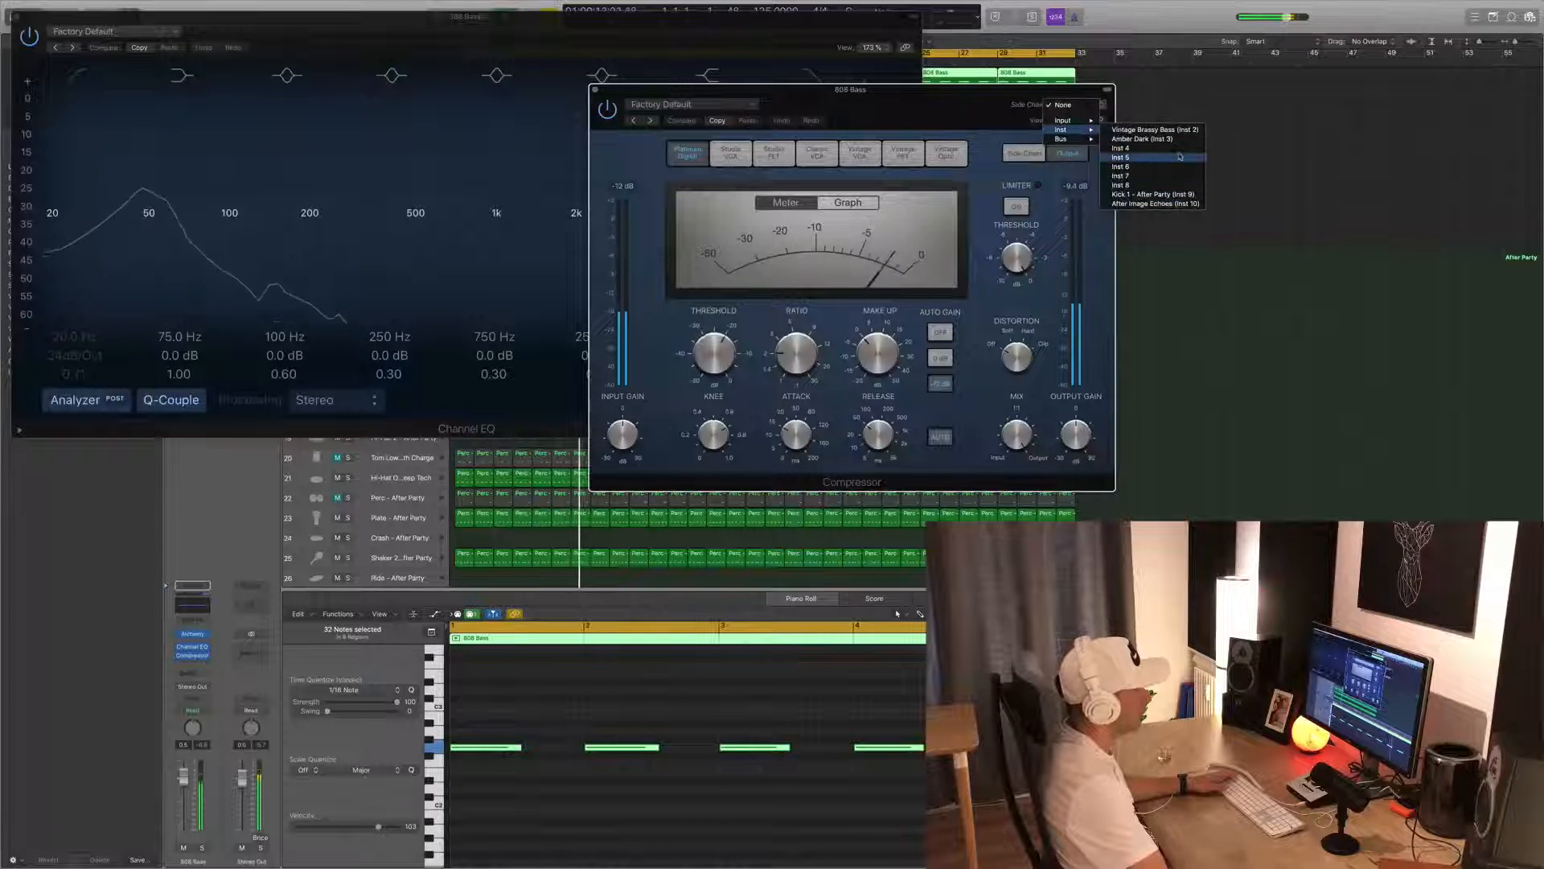
pyautogui.click(1150, 185)
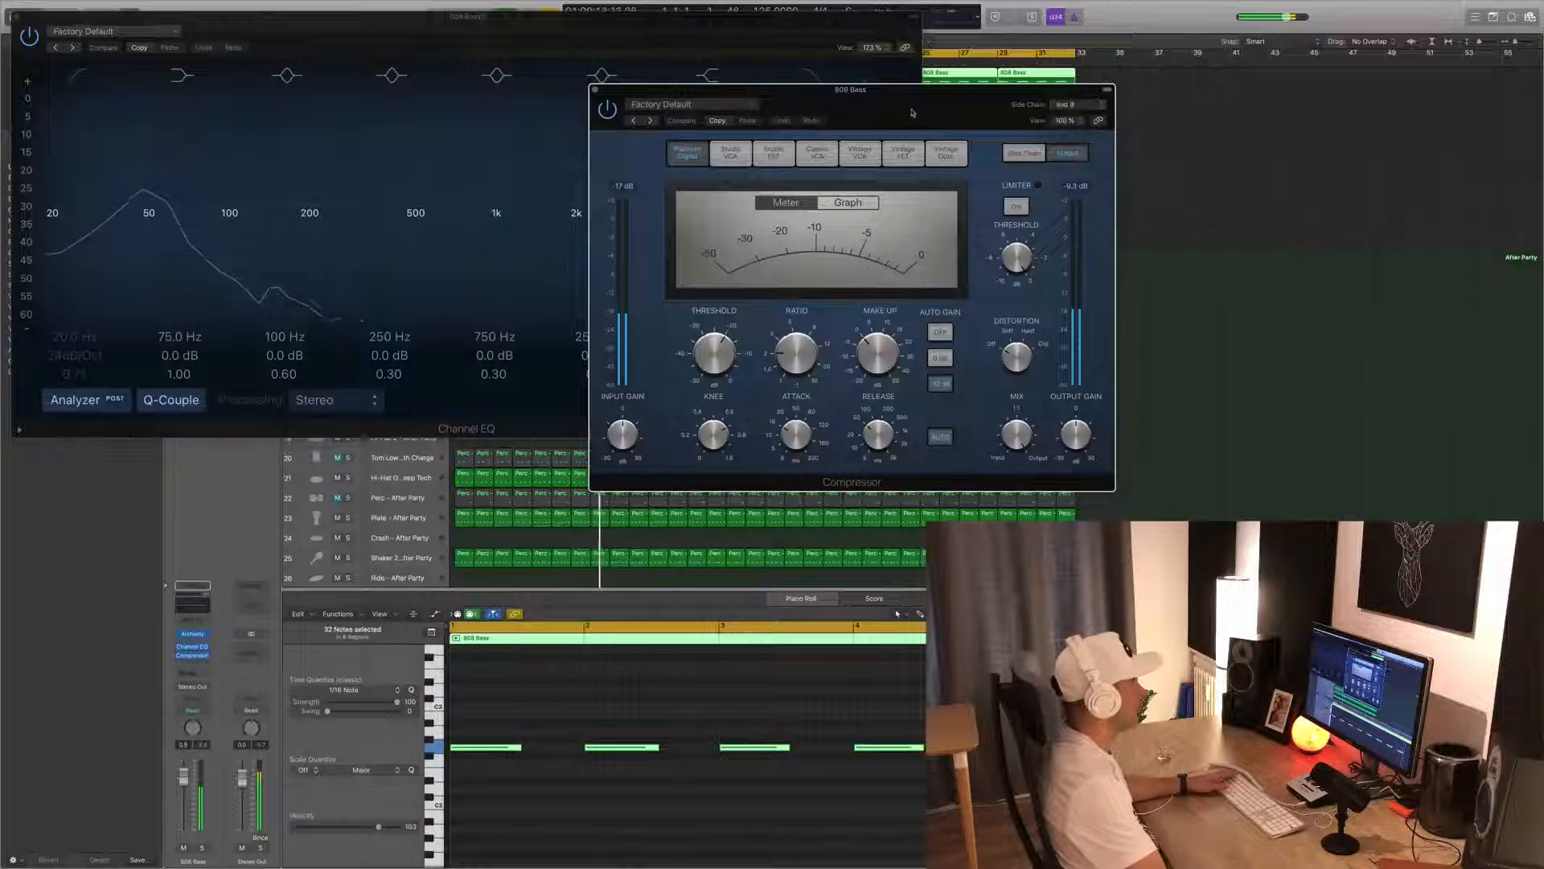
pyautogui.moveTo(922, 111); pyautogui.dragTo(859, 115)
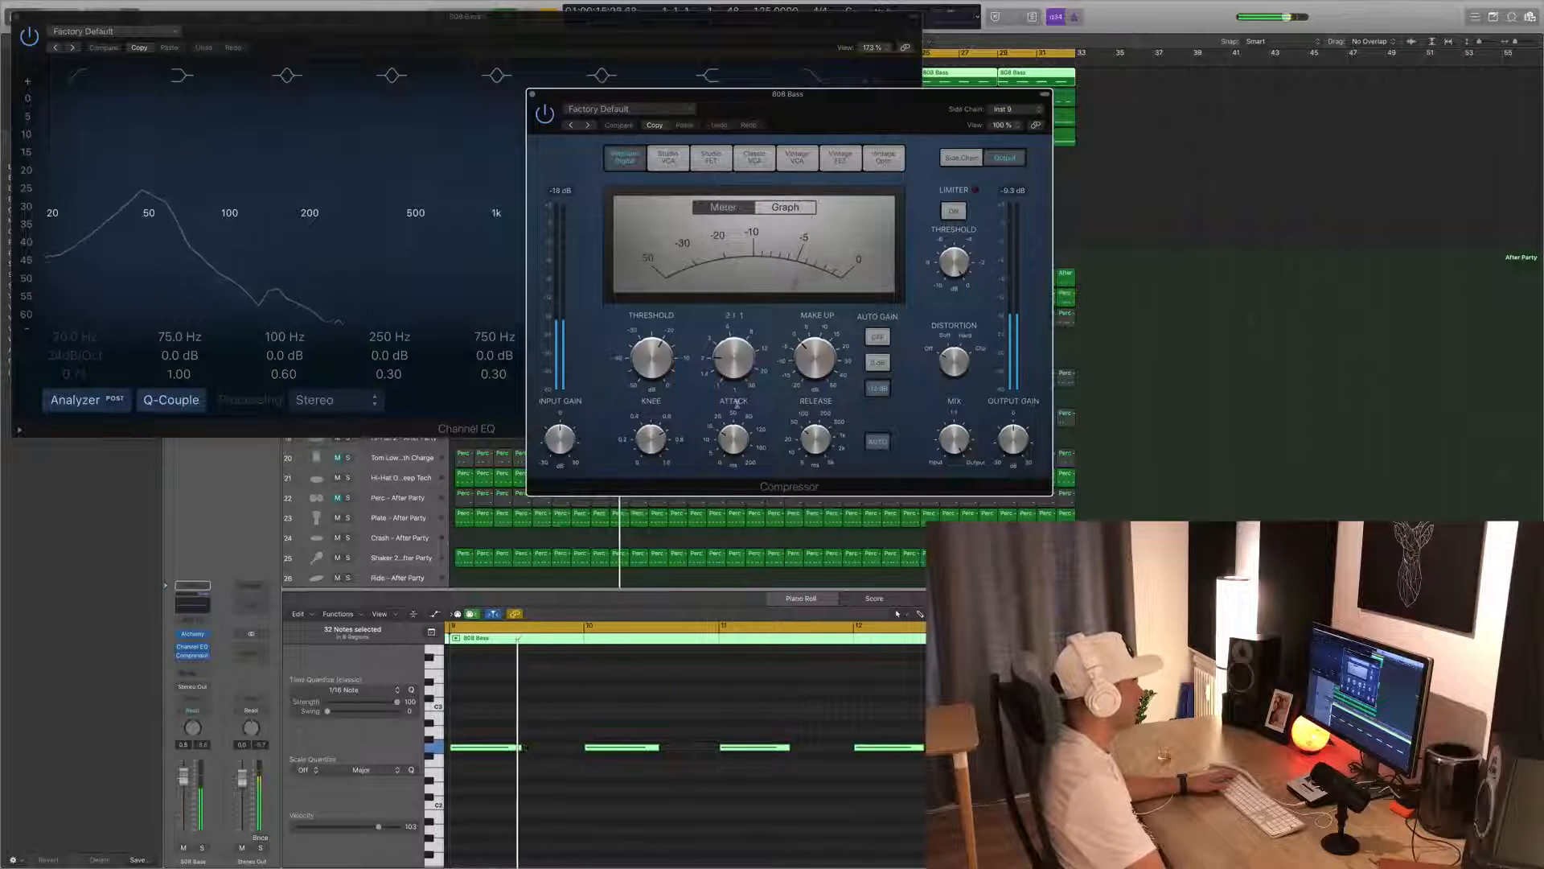
pyautogui.moveTo(737, 357); pyautogui.dragTo(662, 333)
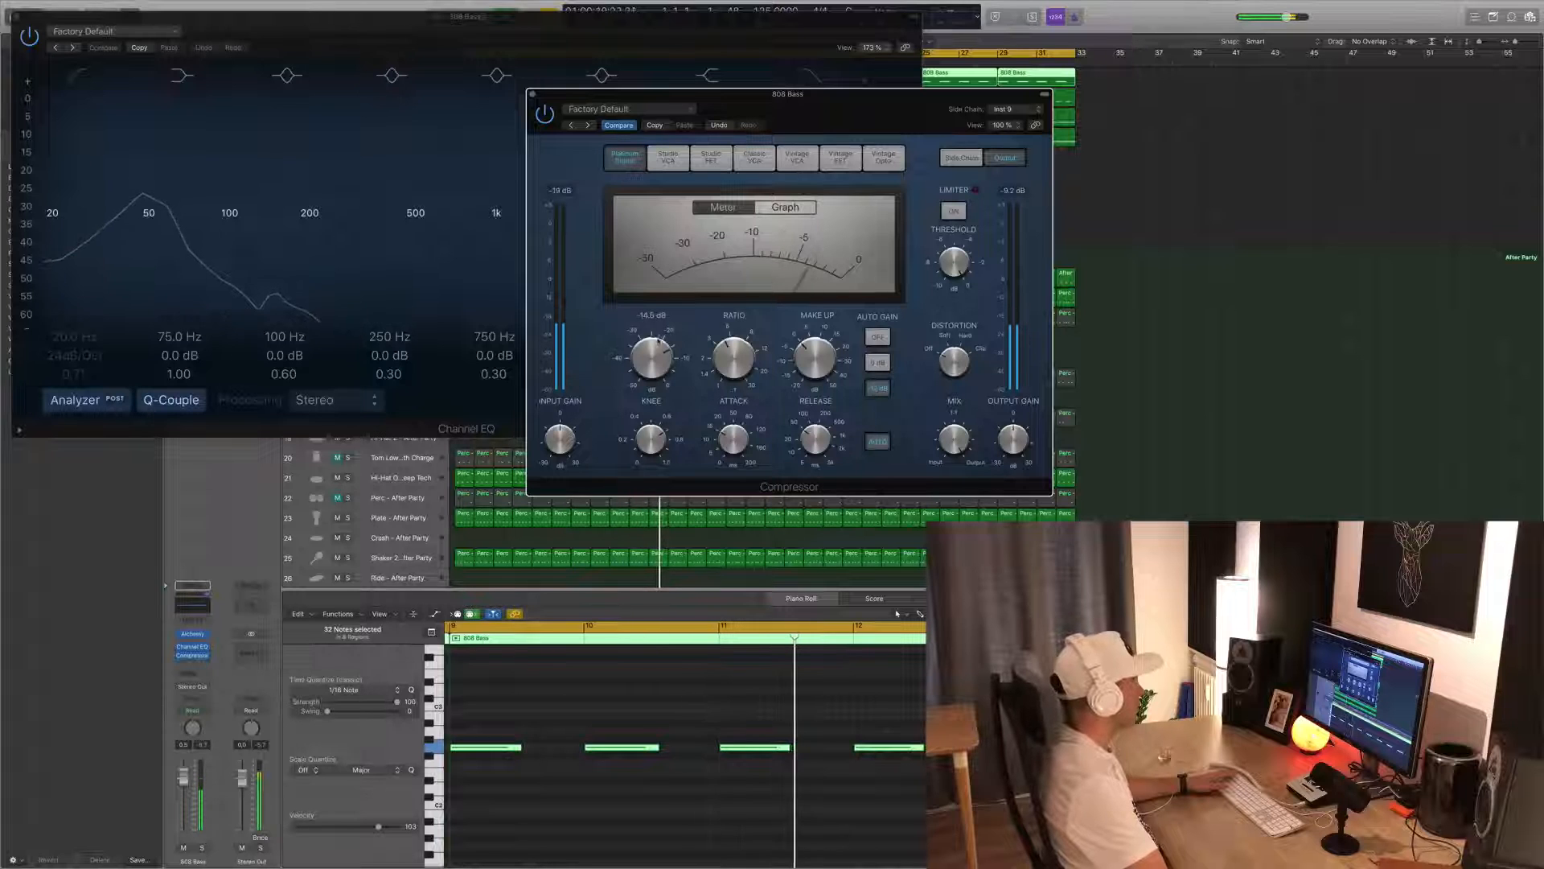
pyautogui.moveTo(819, 438); pyautogui.dragTo(819, 462)
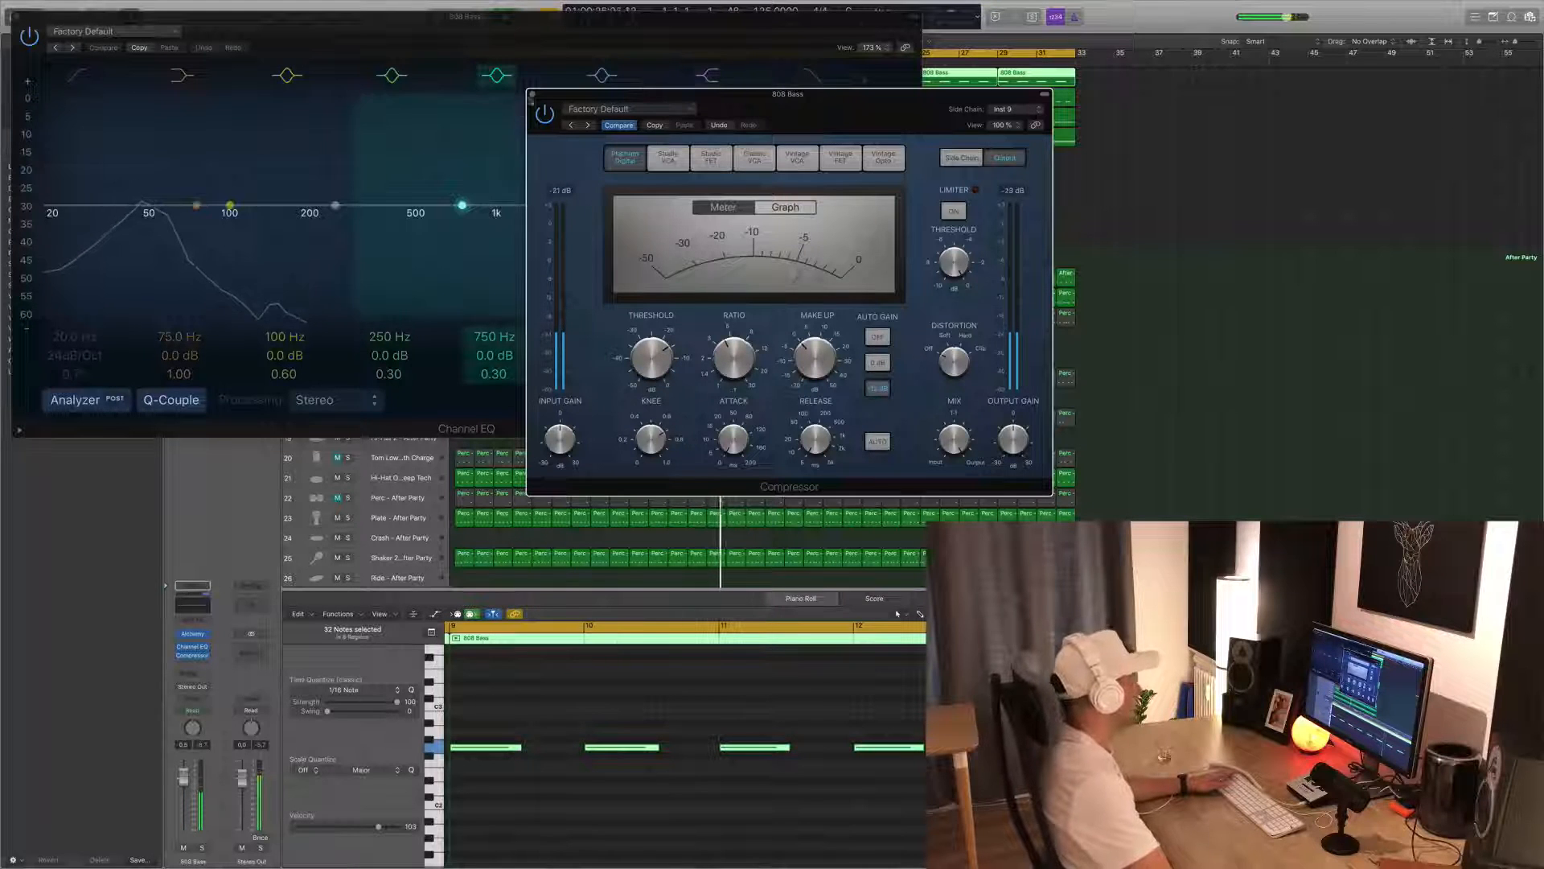
pyautogui.click(532, 94)
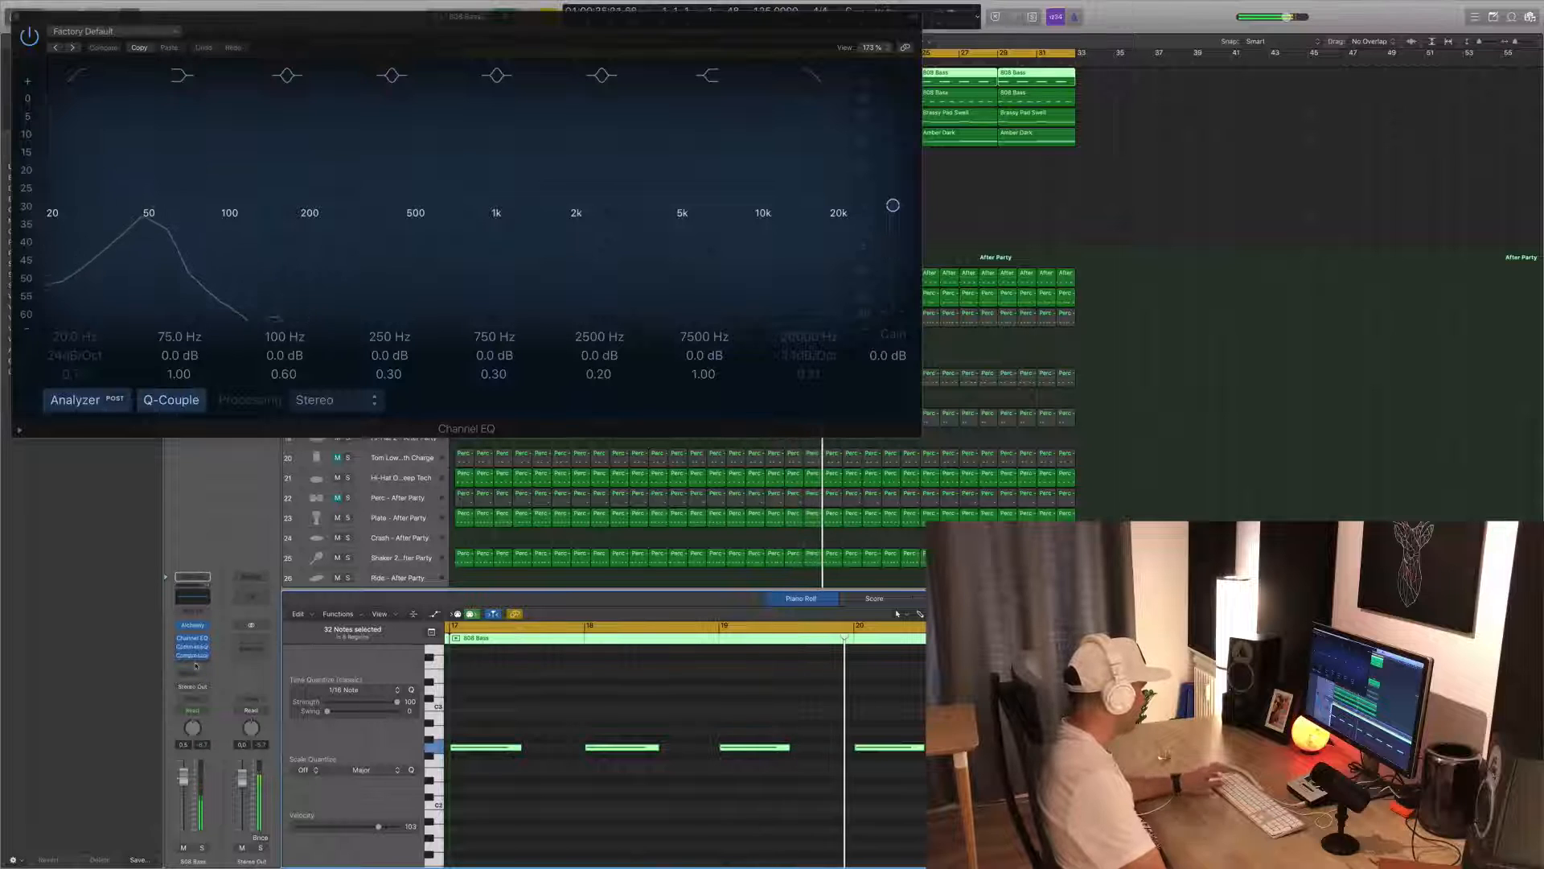
# - Set the second 808 Bass Compressor's side chain to None and its circuit type to Classic VCA
pyautogui.click(192, 659)
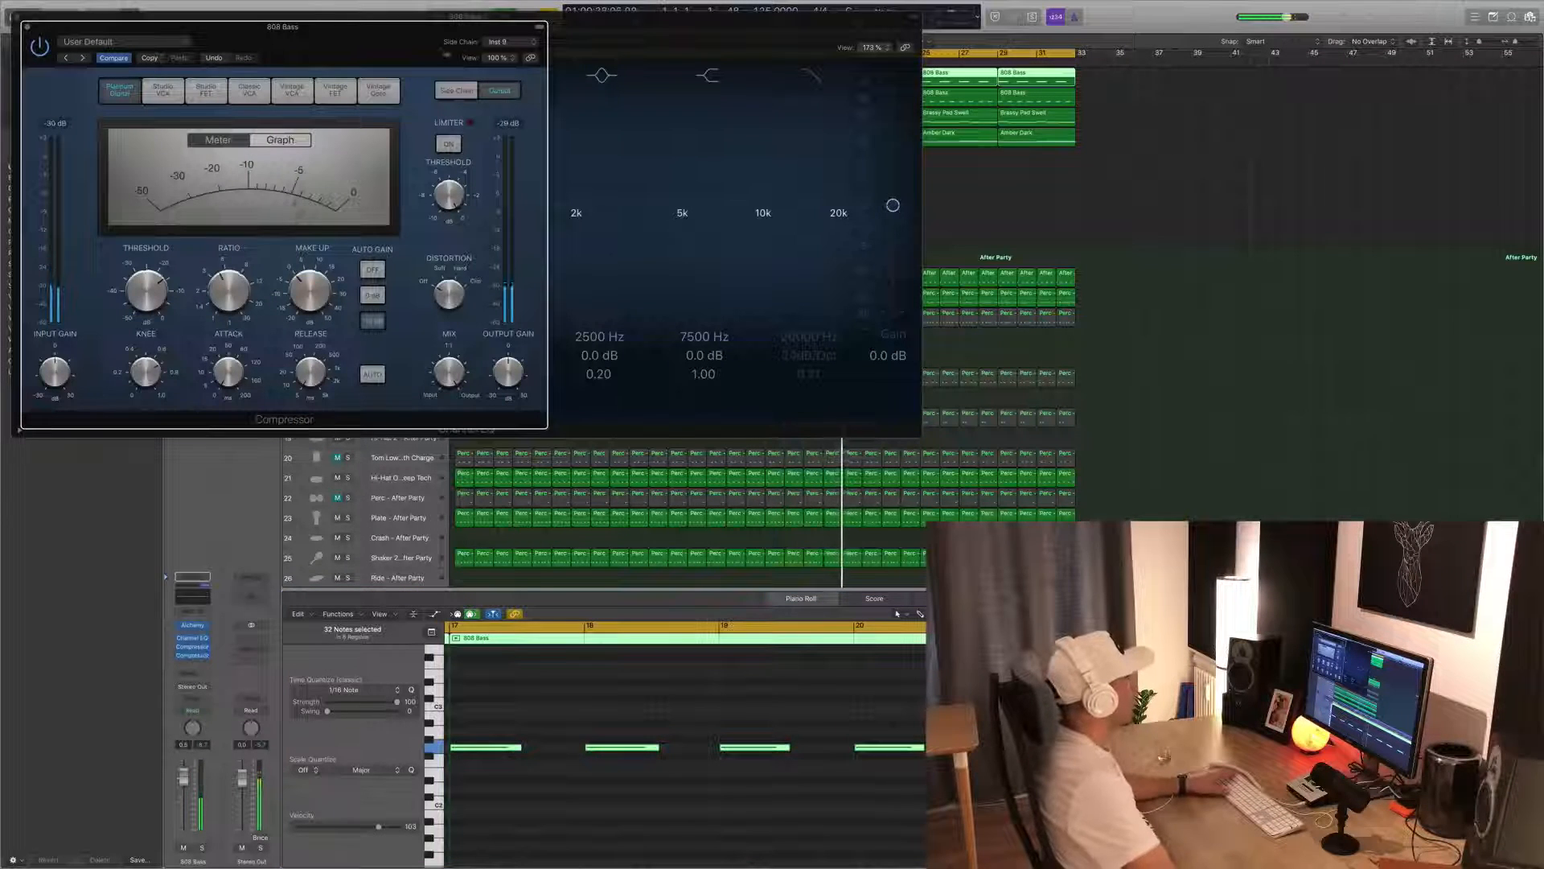
pyautogui.click(502, 42)
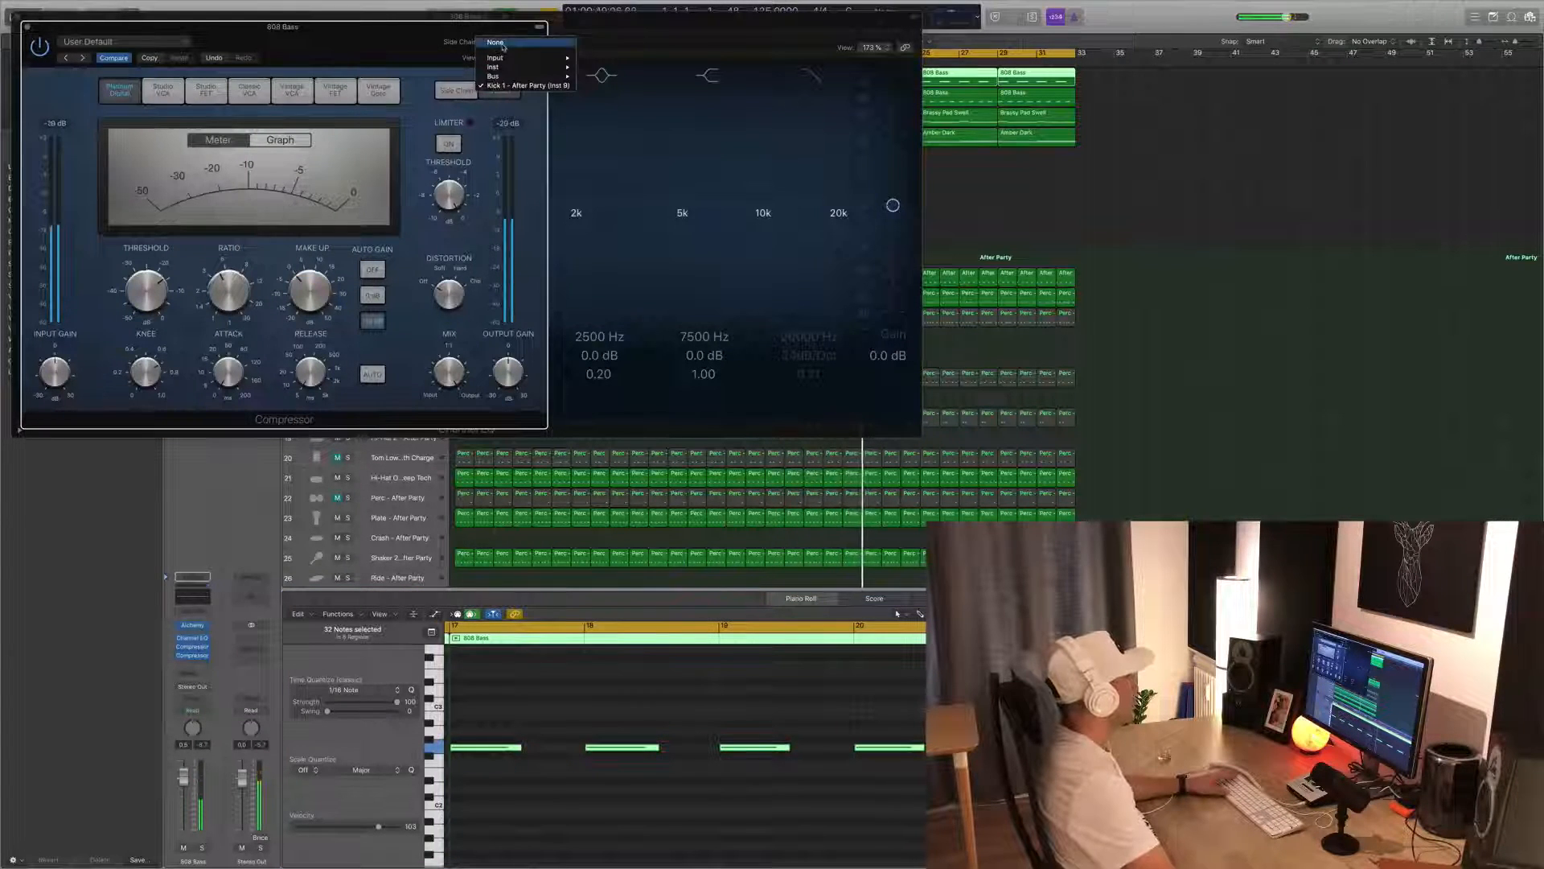
pyautogui.click(494, 42)
pyautogui.moveTo(289, 36); pyautogui.dragTo(944, 112)
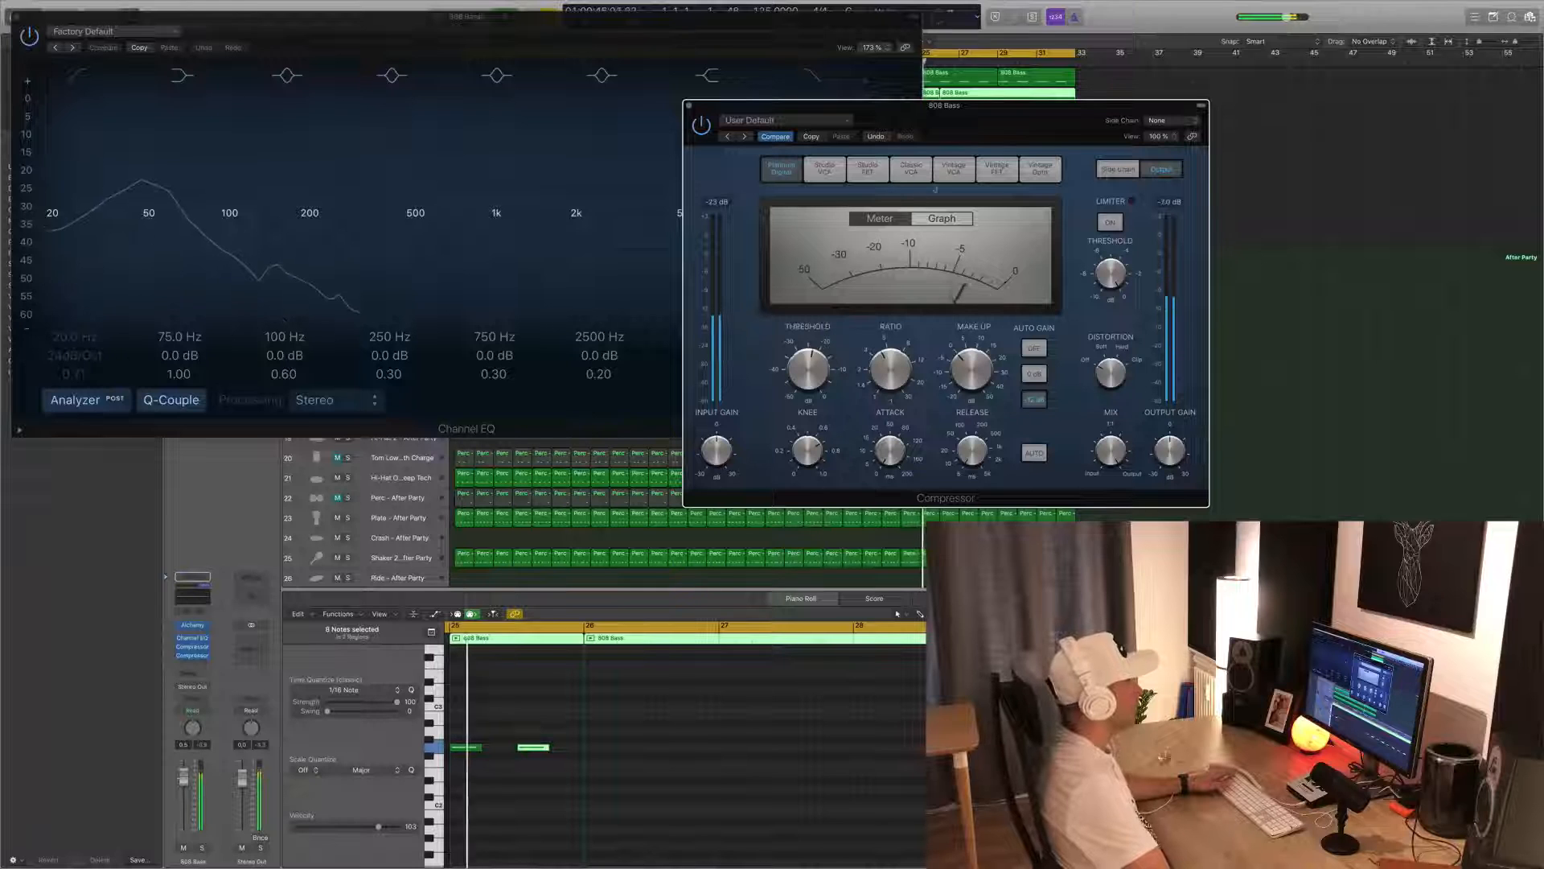
pyautogui.click(908, 171)
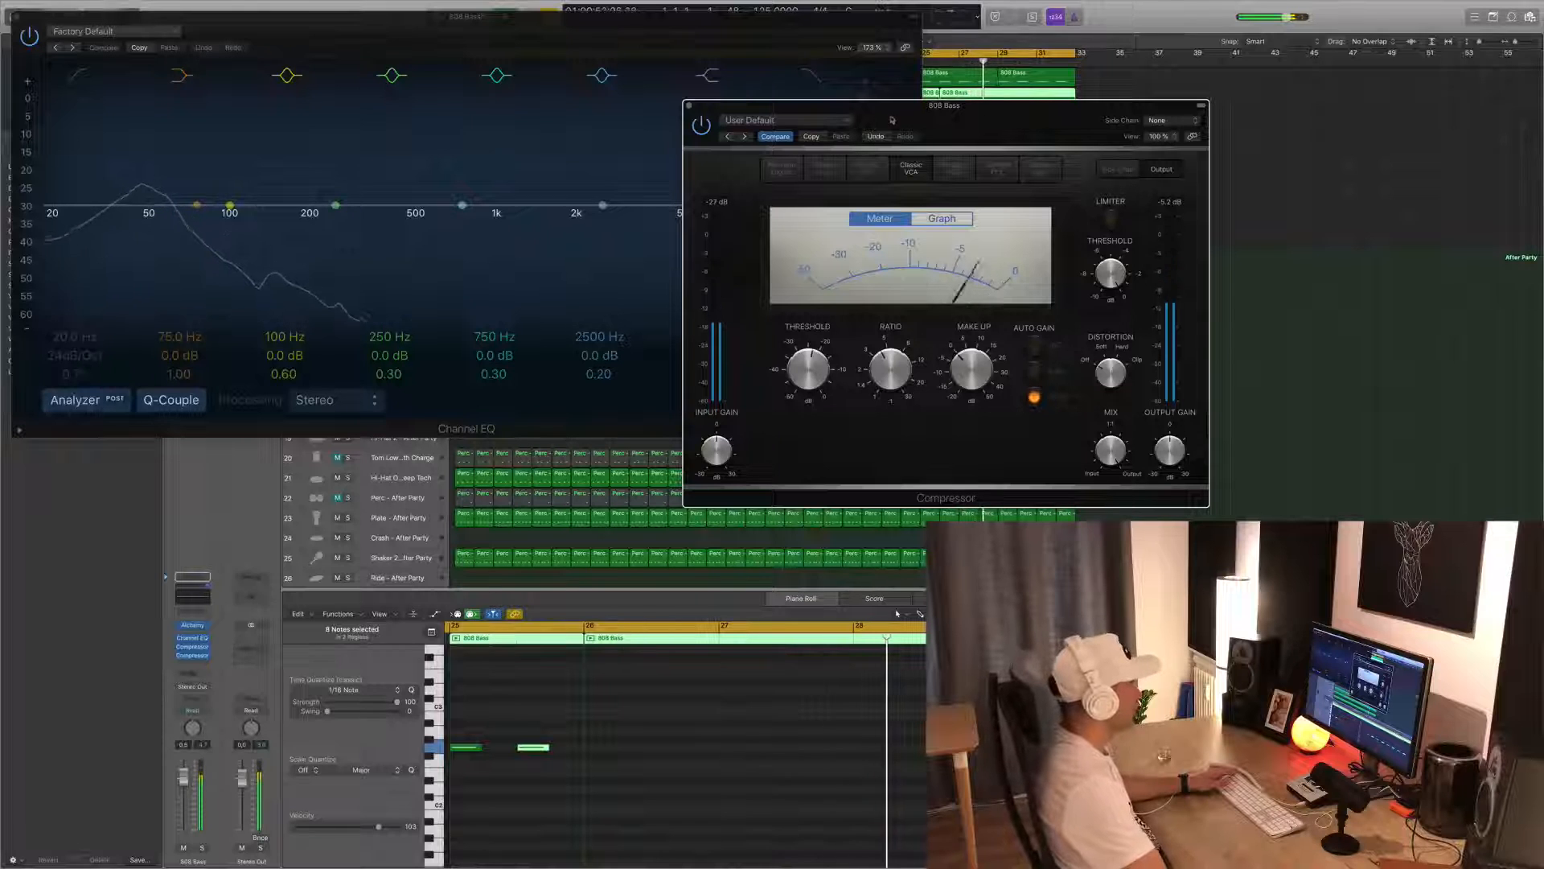
pyautogui.click(689, 105)
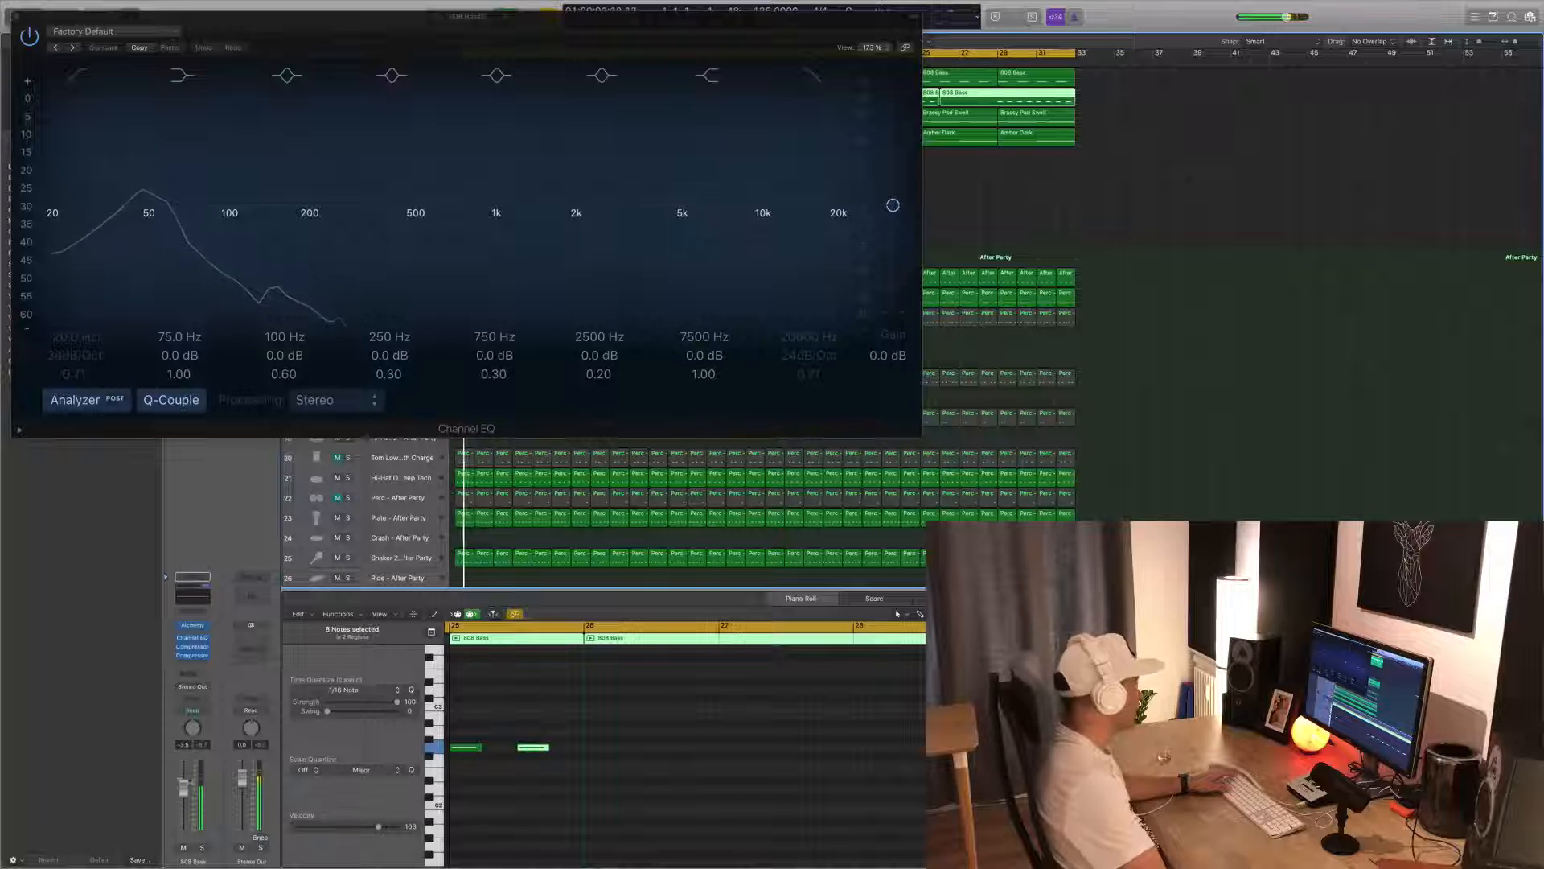
pyautogui.click(16, 16)
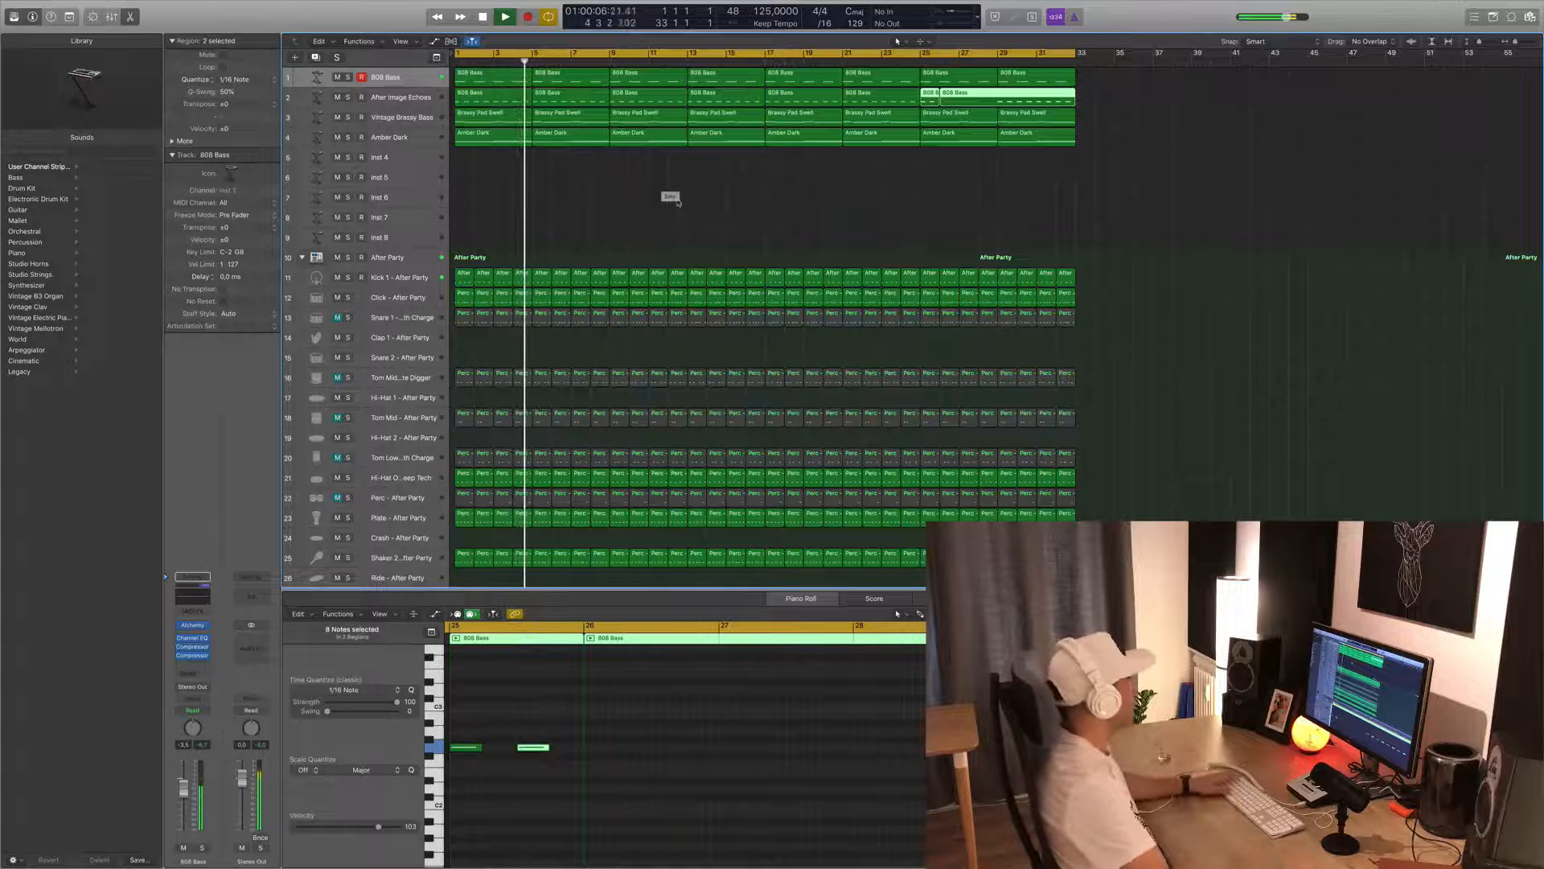
# - Replay the loop from the start and raise the After Image Echoes channel volume to bring it into the mix
pyautogui.press('space')
pyautogui.press('space')
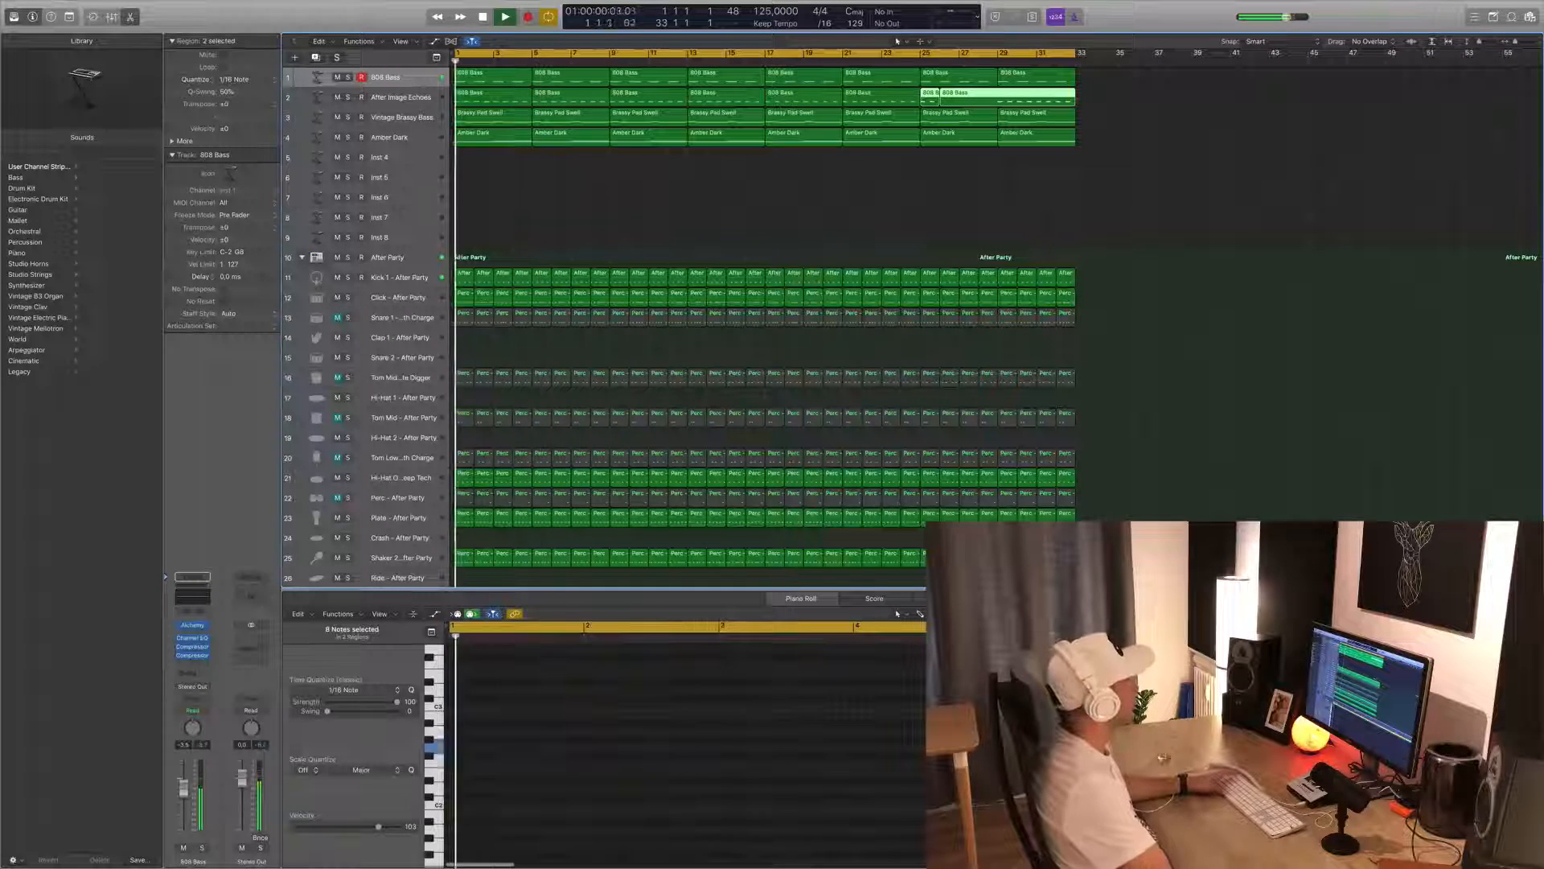
pyautogui.click(327, 96)
pyautogui.press('space')
pyautogui.press('space')
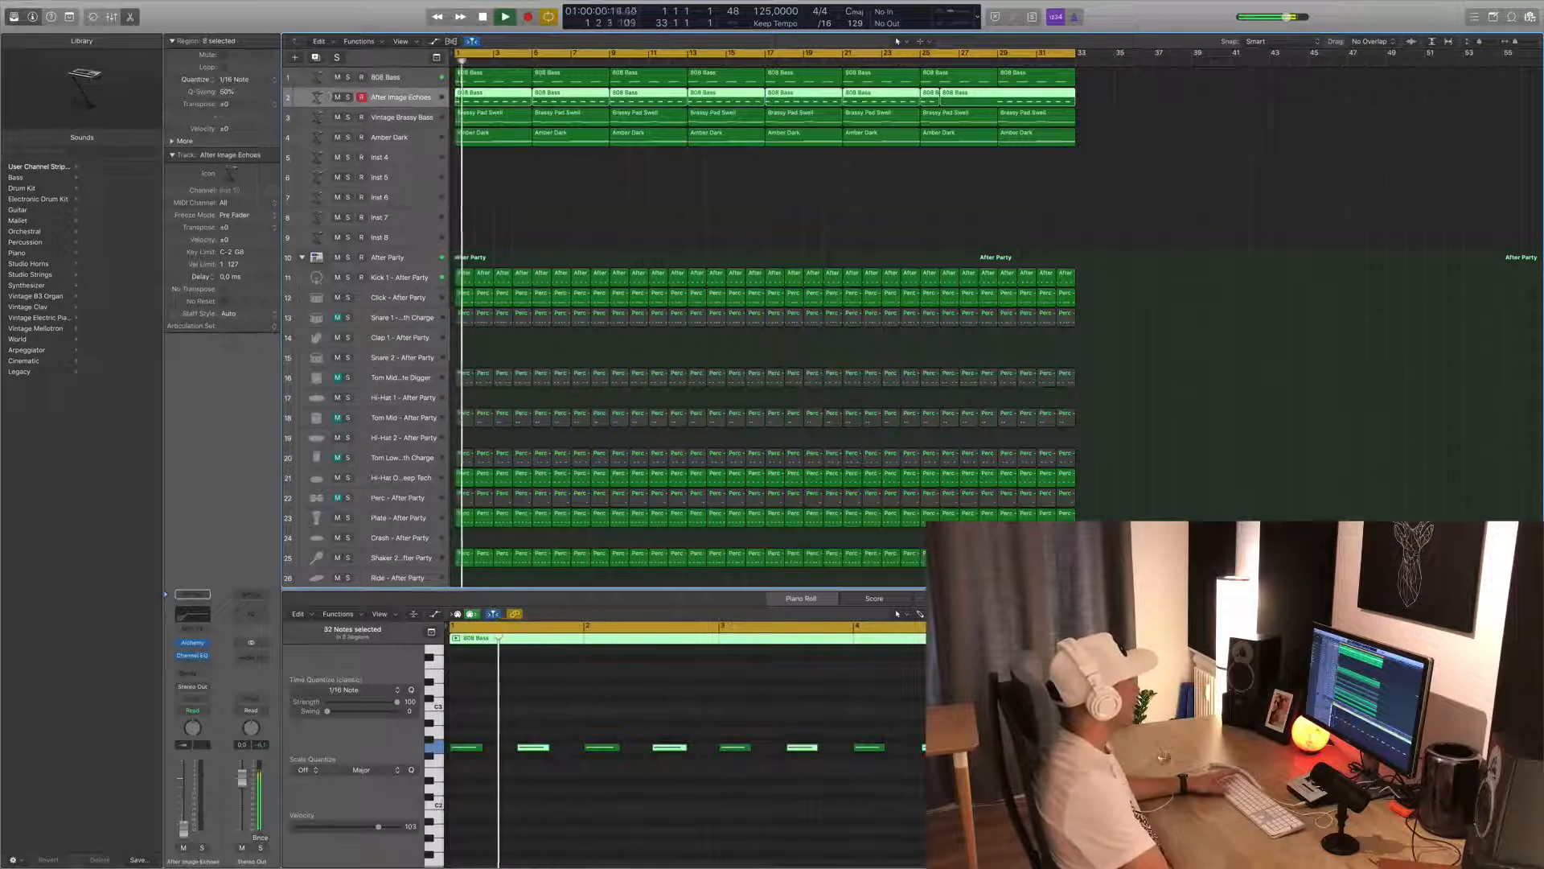
pyautogui.click(428, 138)
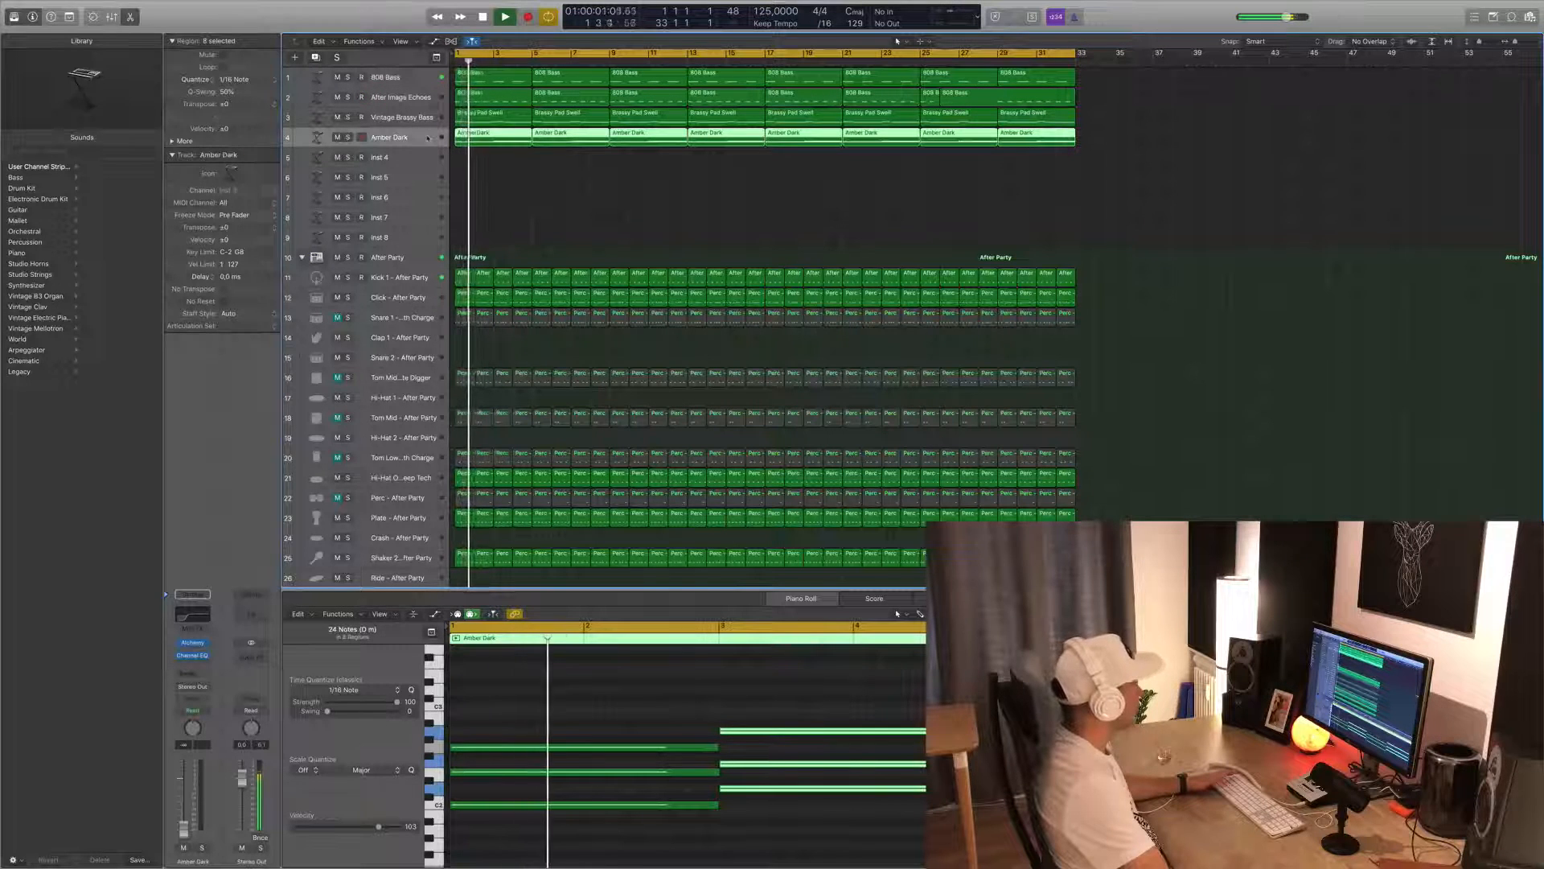
pyautogui.click(416, 99)
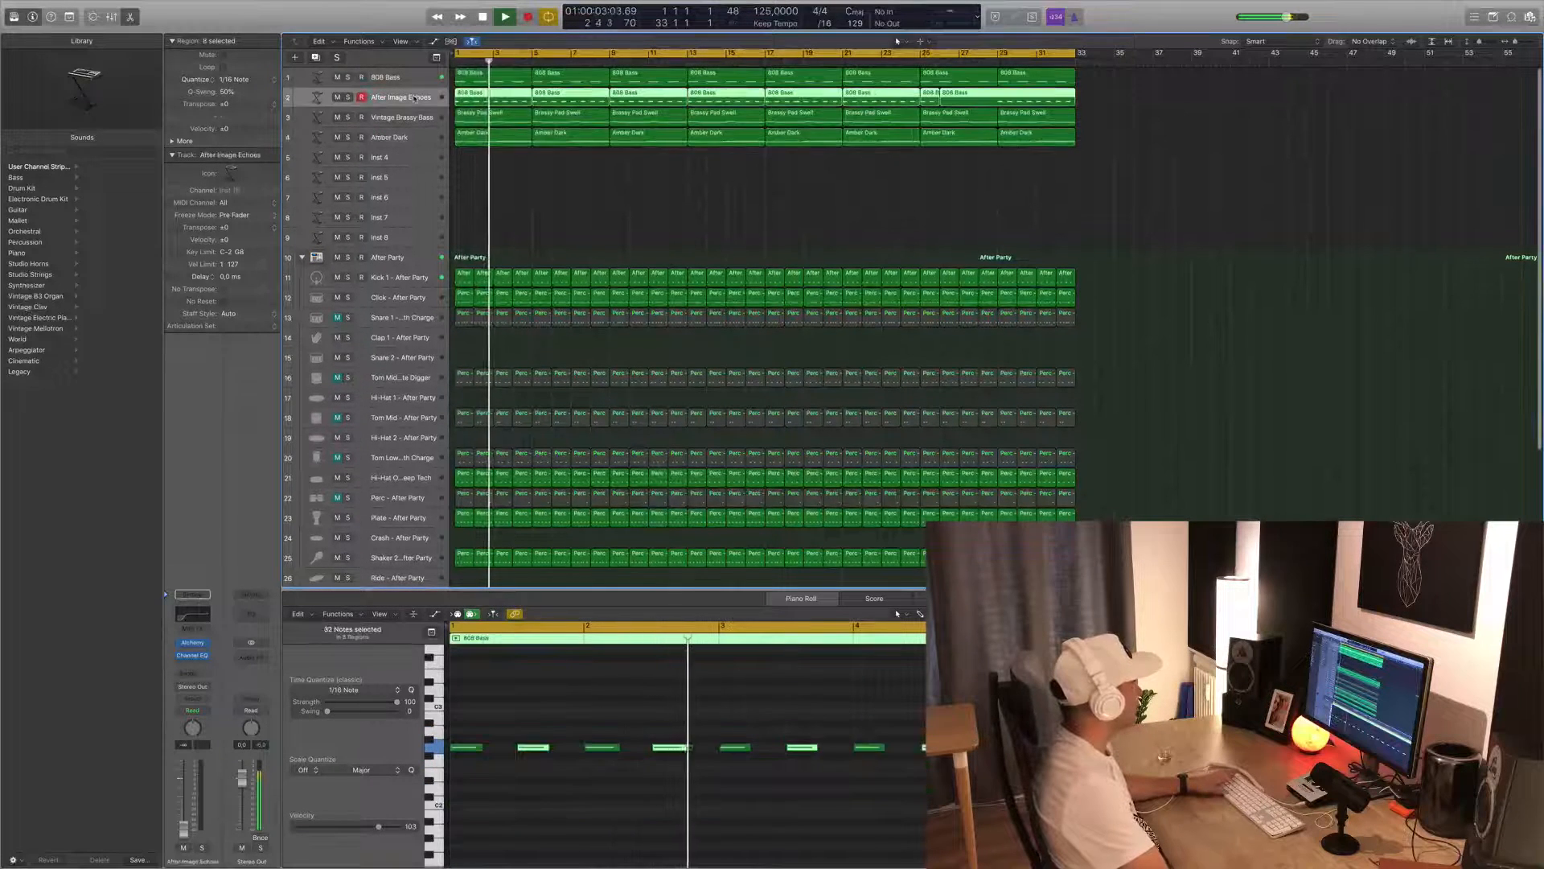
pyautogui.press('space')
pyautogui.press('space')
pyautogui.press('space')
pyautogui.press('space')
pyautogui.moveTo(173, 839); pyautogui.dragTo(188, 808)
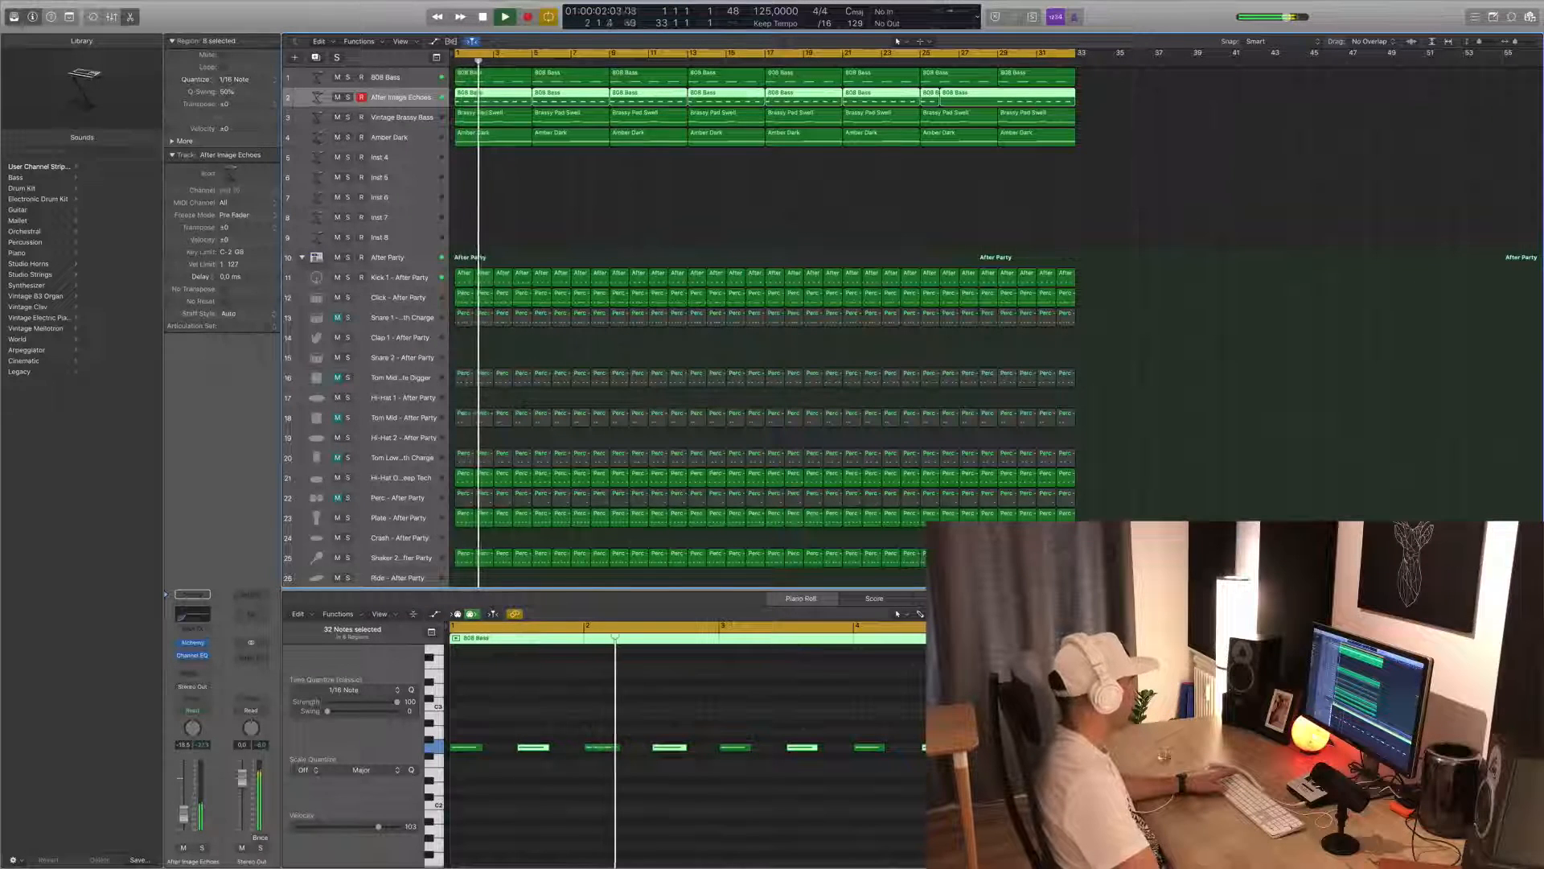
# - Raise the volume of Click - After Party, then unmute Snare 1 - Depth Charge and bring up its volume
pyautogui.click(570, 823)
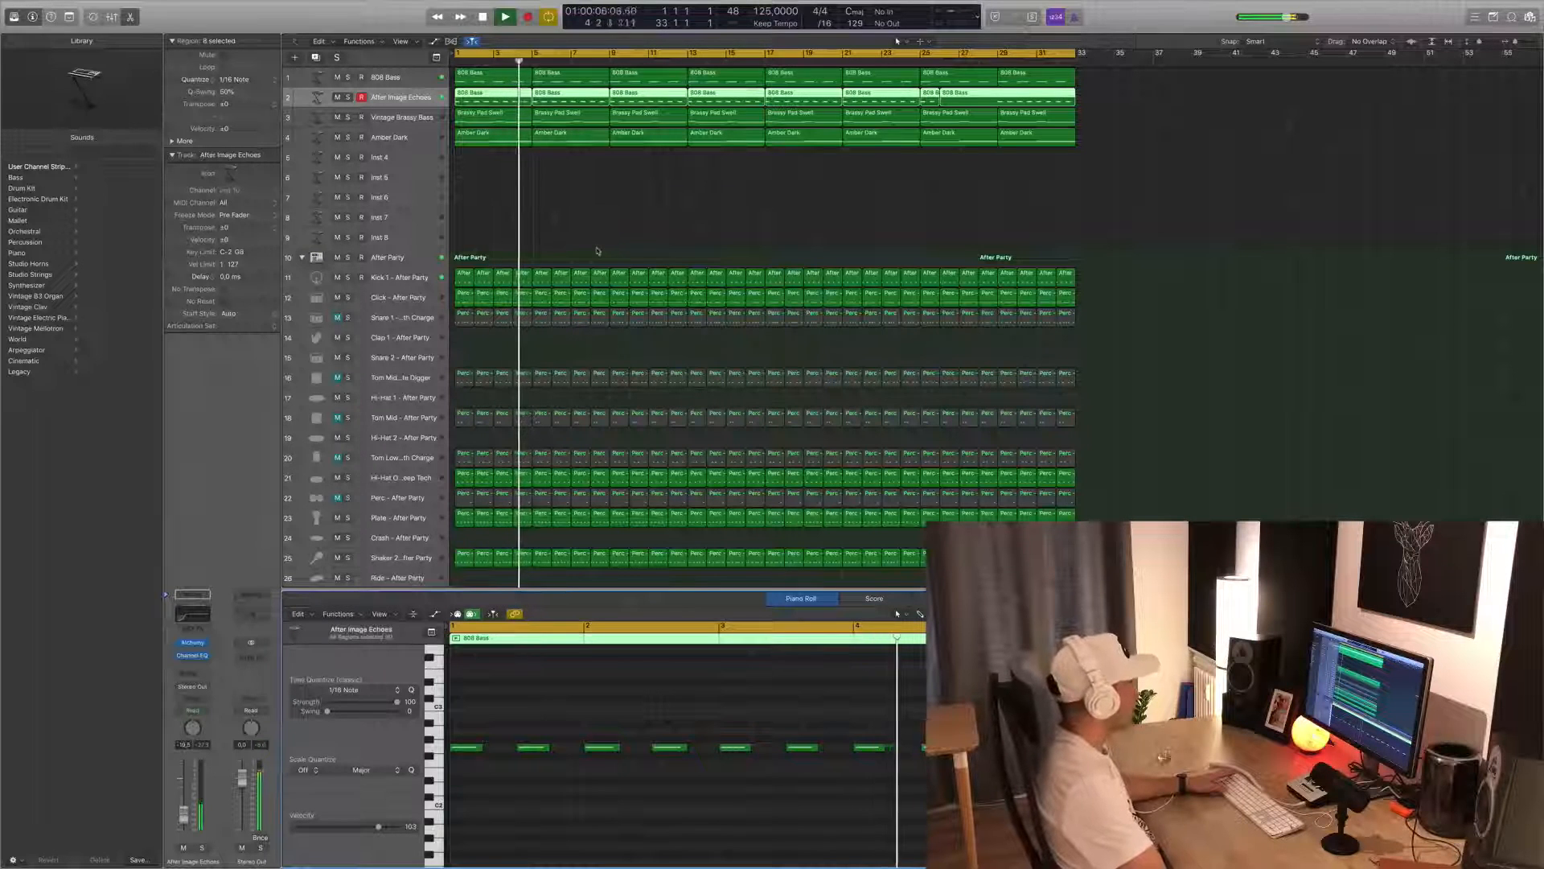
pyautogui.click(571, 208)
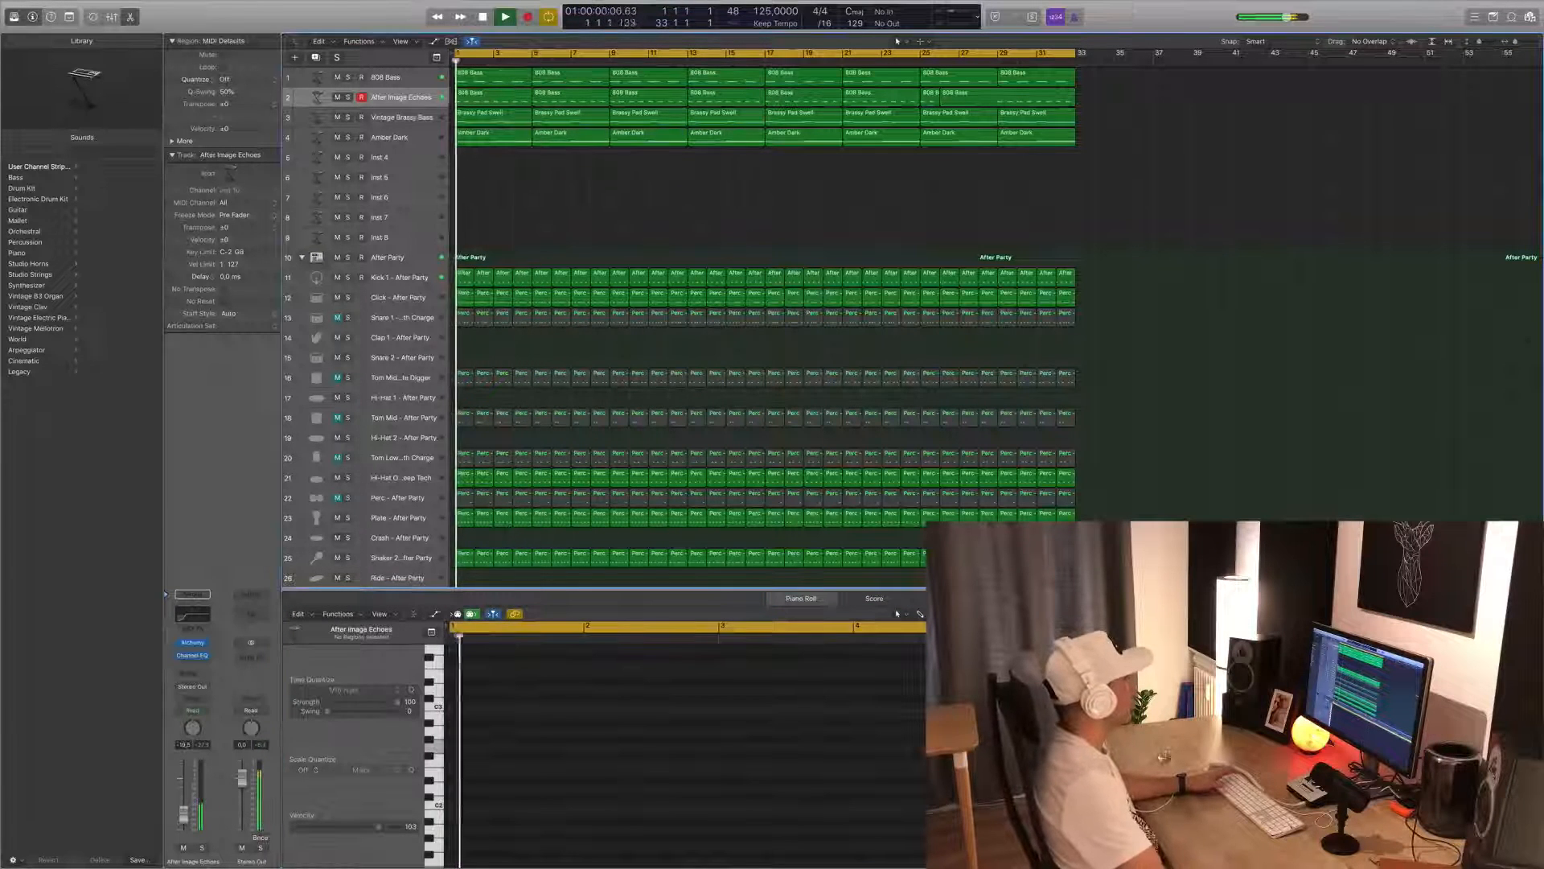
pyautogui.click(410, 297)
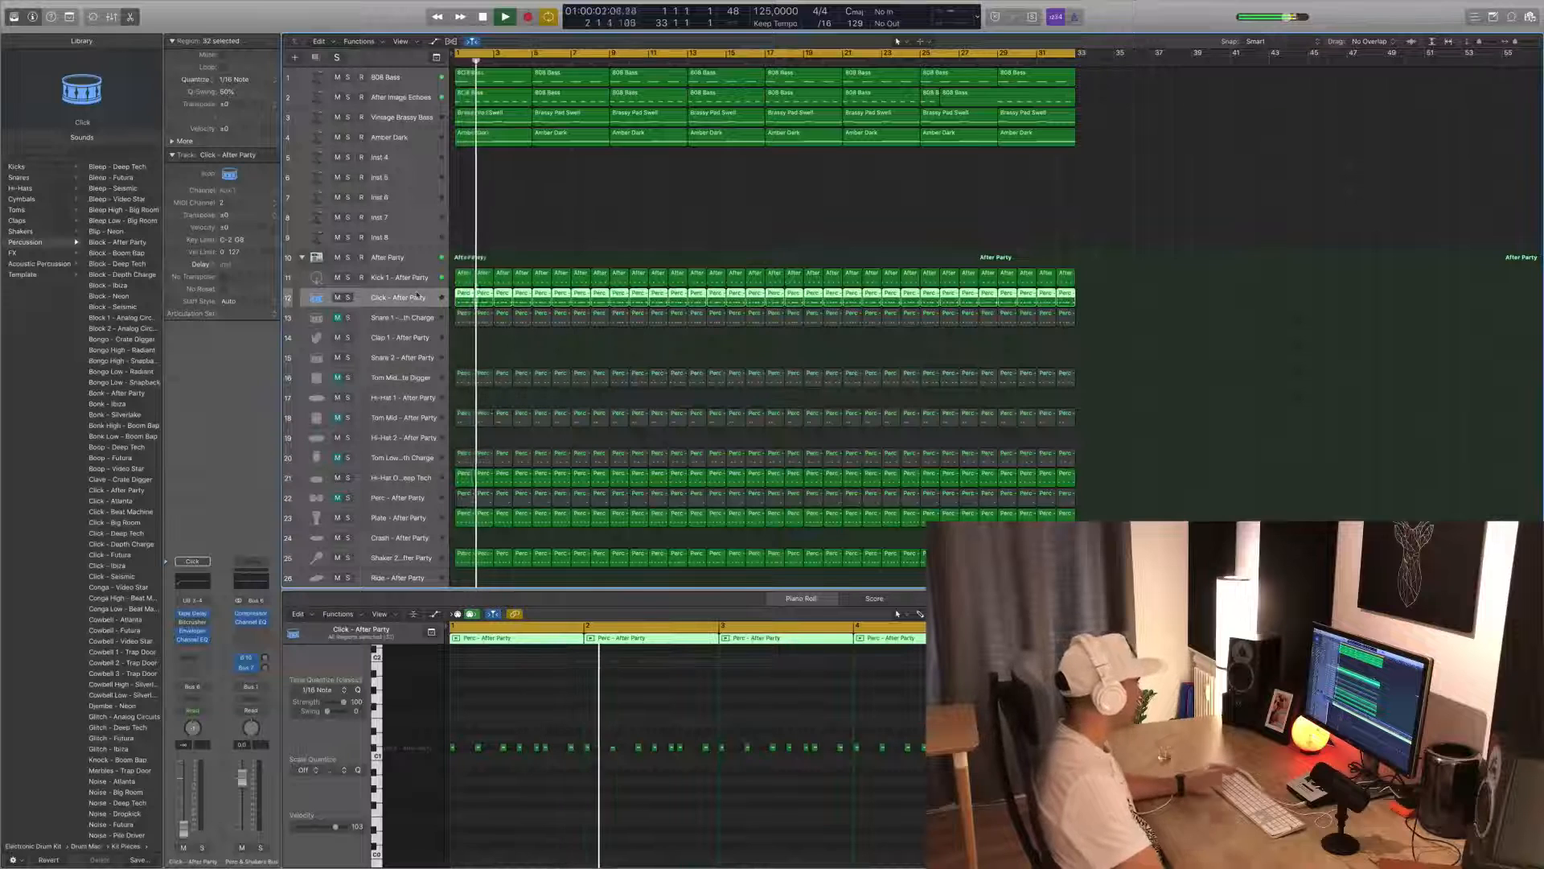
pyautogui.press('Return')
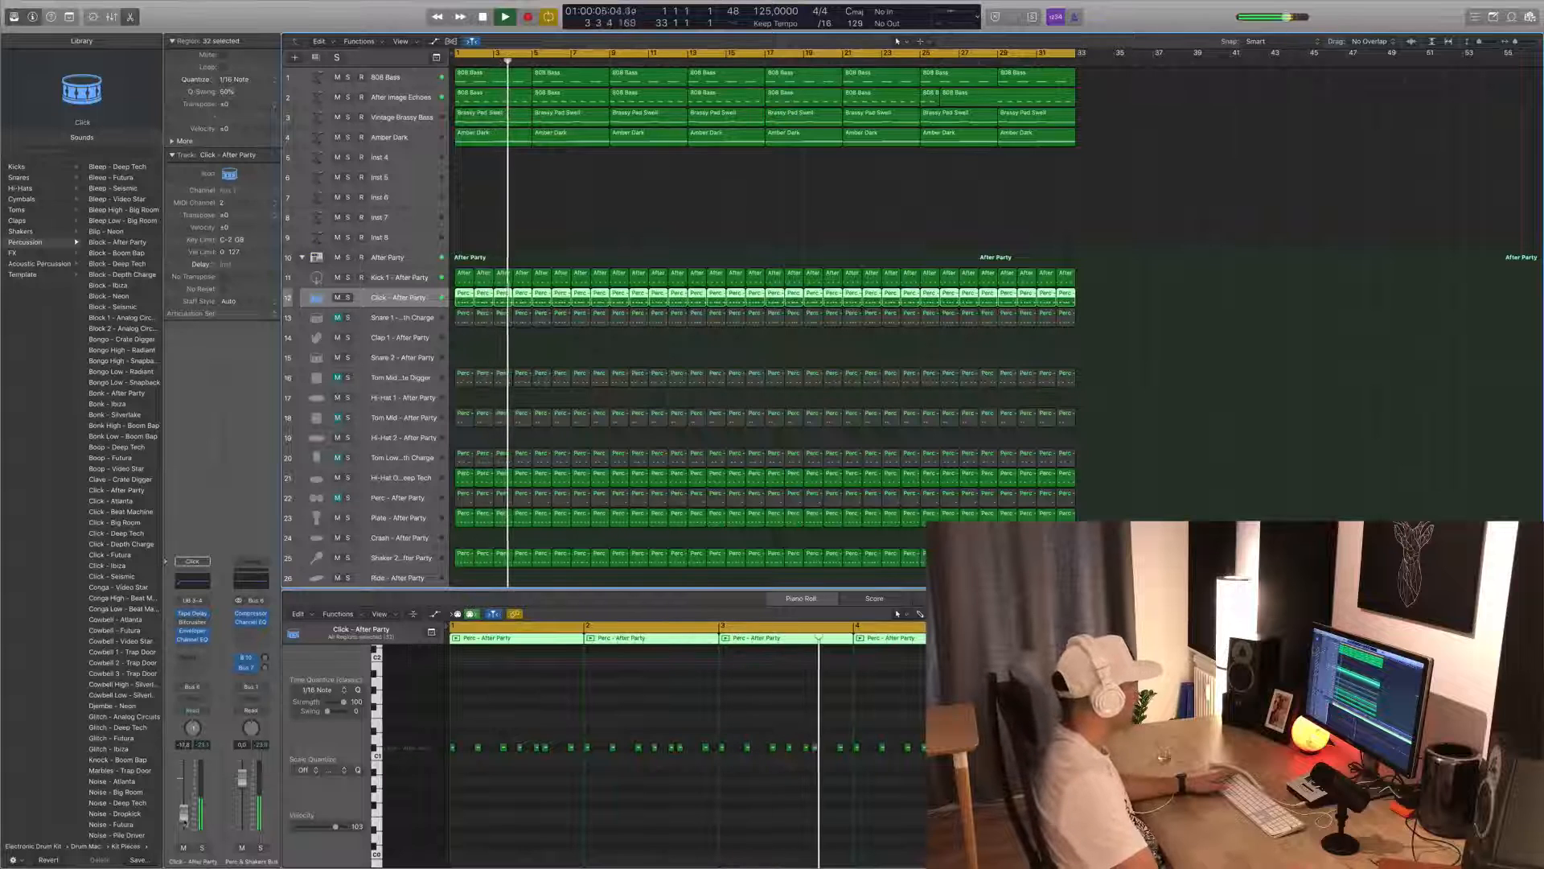
pyautogui.click(413, 317)
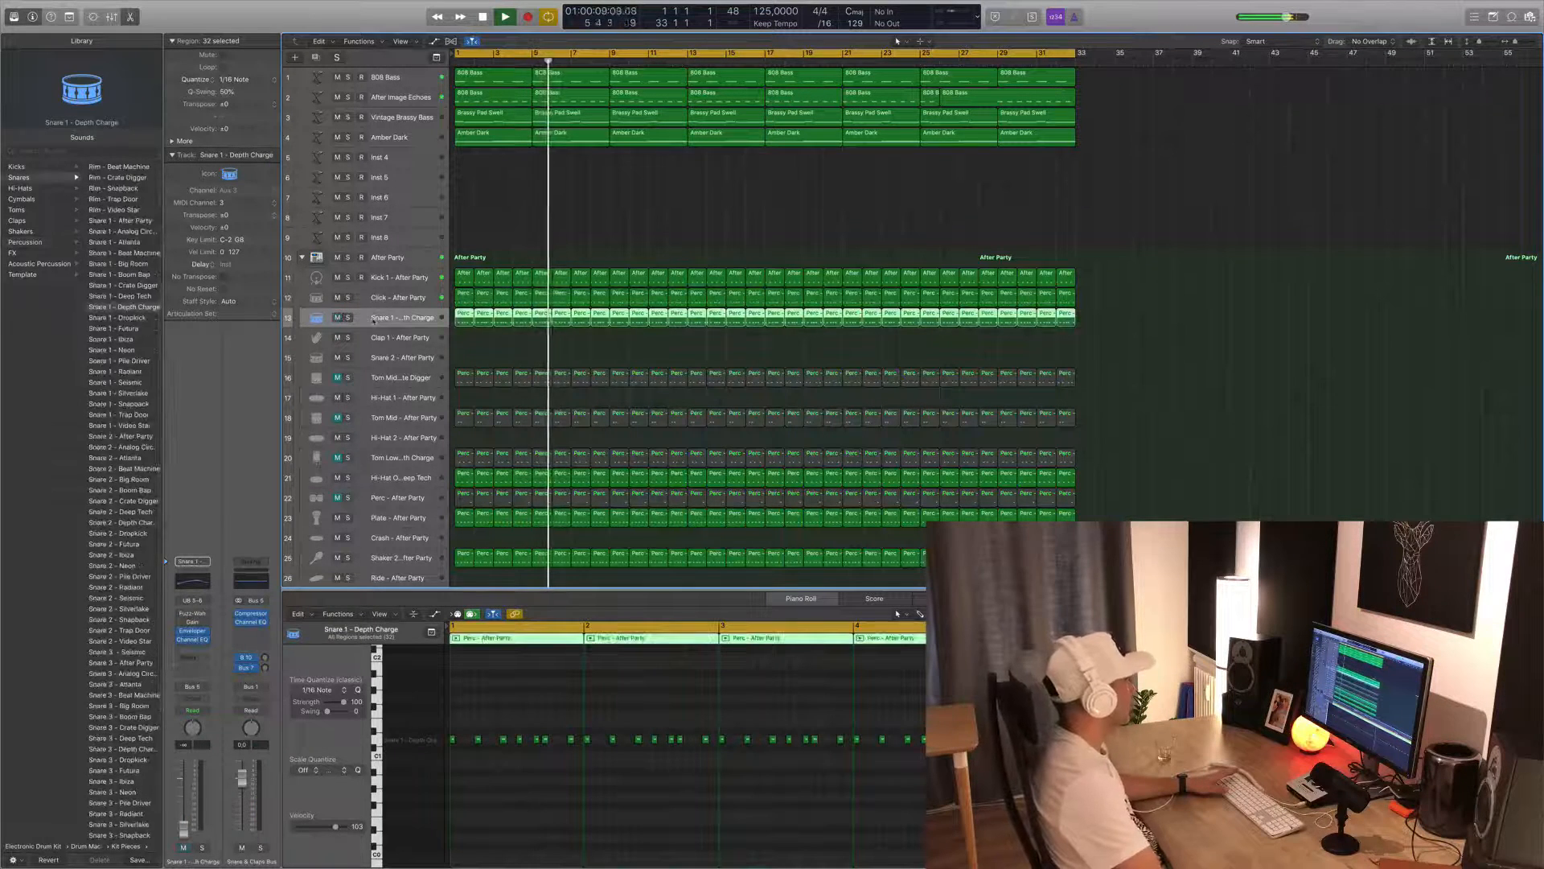
pyautogui.moveTo(184, 829); pyautogui.dragTo(188, 822)
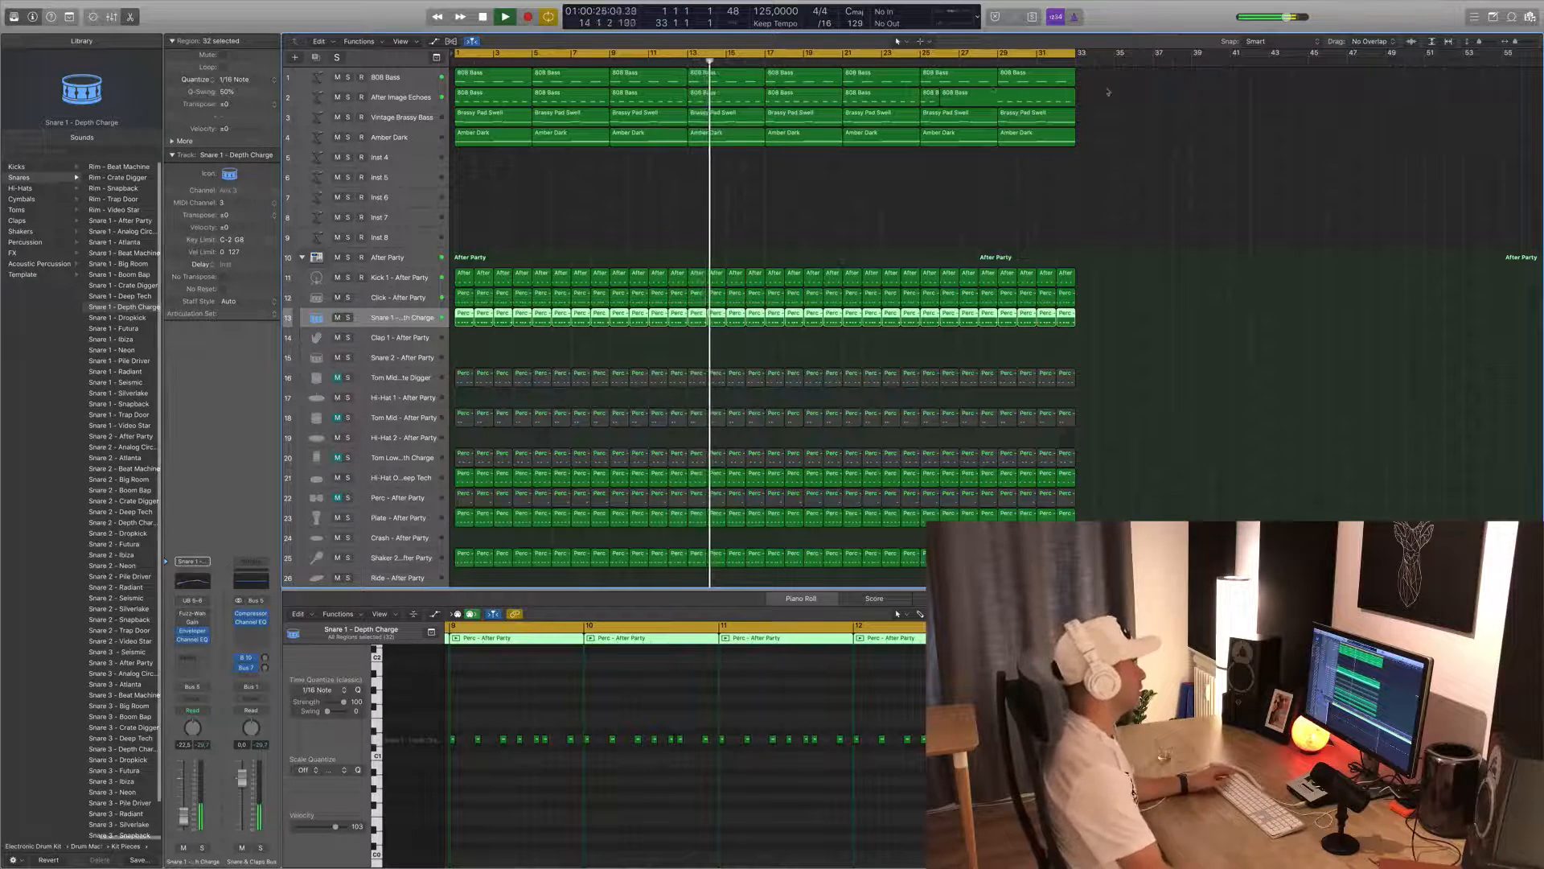
# - Replace the split After Image Echoes regions at bar 25 with copies of the two preceding regions and replay from the start
pyautogui.click(954, 79)
pyautogui.click(930, 97)
pyautogui.click(963, 97)
pyautogui.press('Delete')
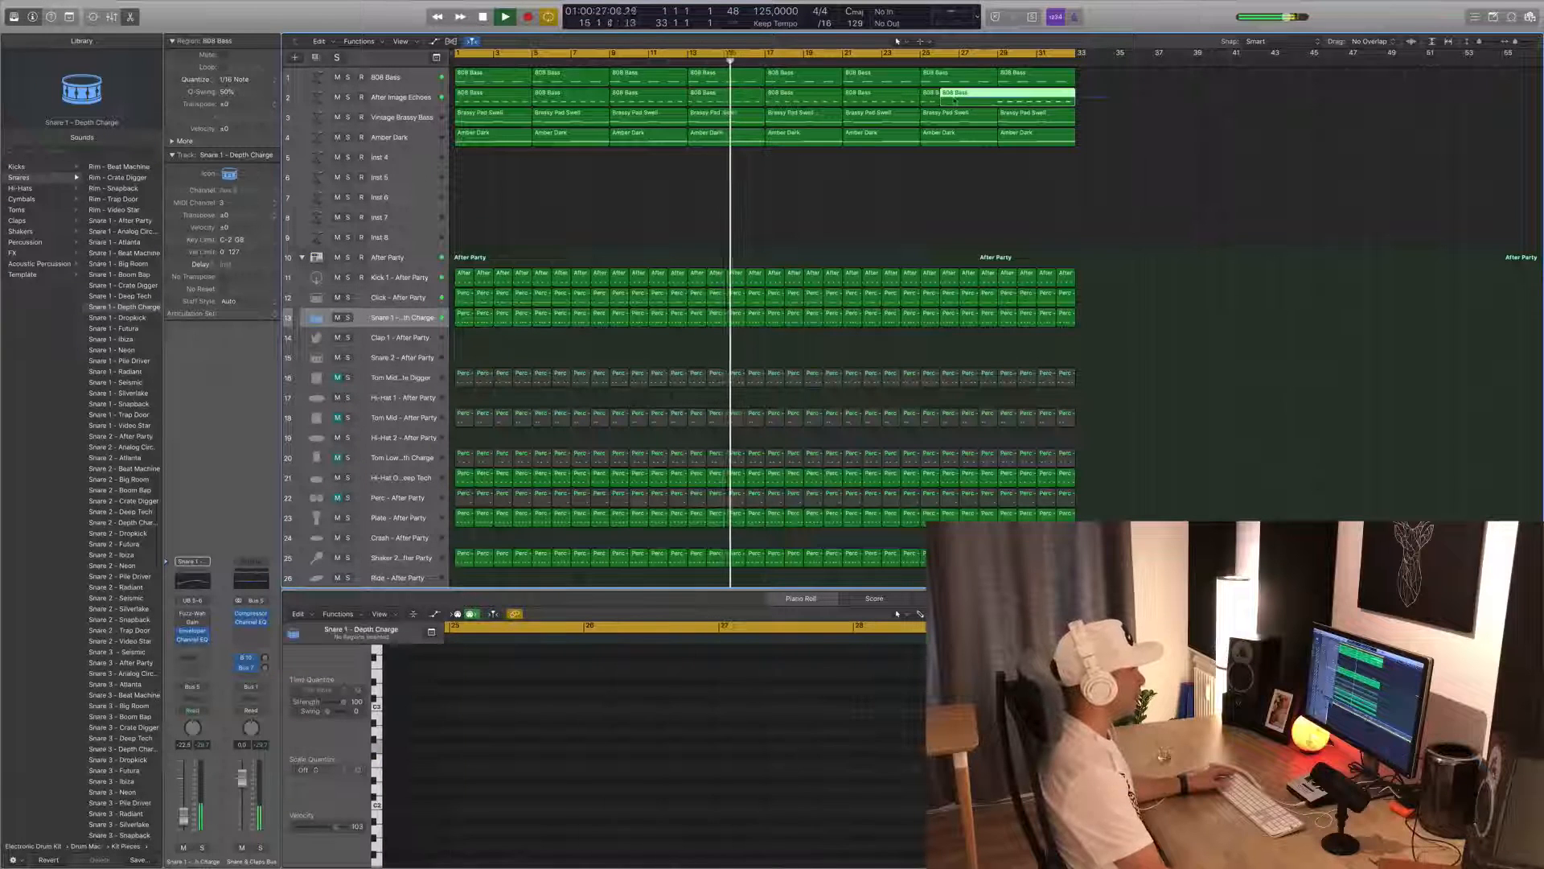
pyautogui.press('Delete')
pyautogui.moveTo(939, 100)
pyautogui.mouseDown()
pyautogui.moveTo(810, 102)
pyautogui.moveTo(966, 102)
pyautogui.mouseUp()
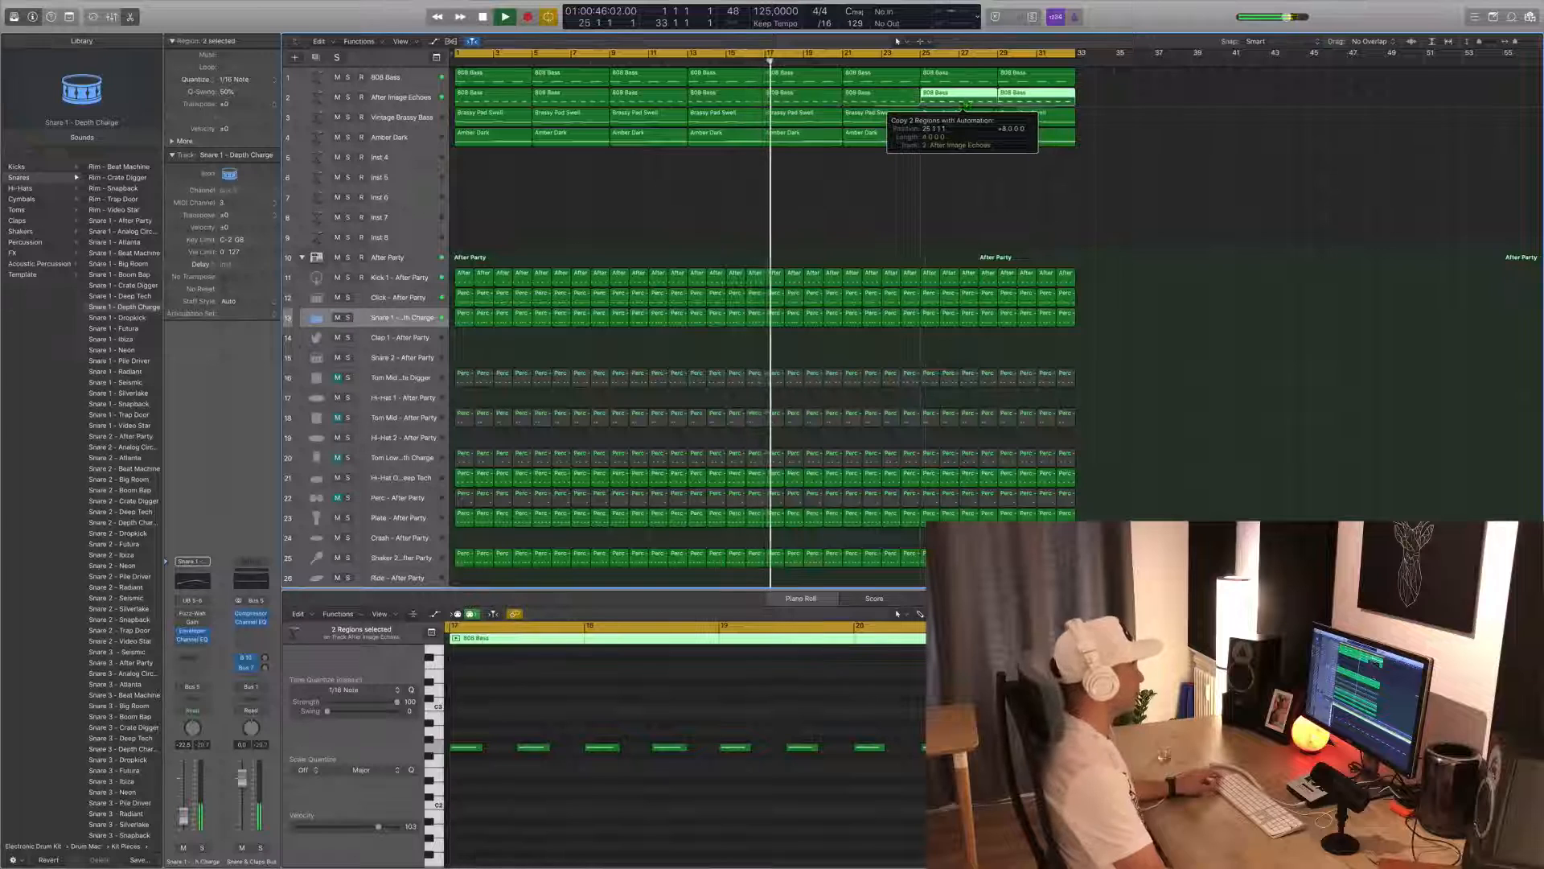
pyautogui.press('Return')
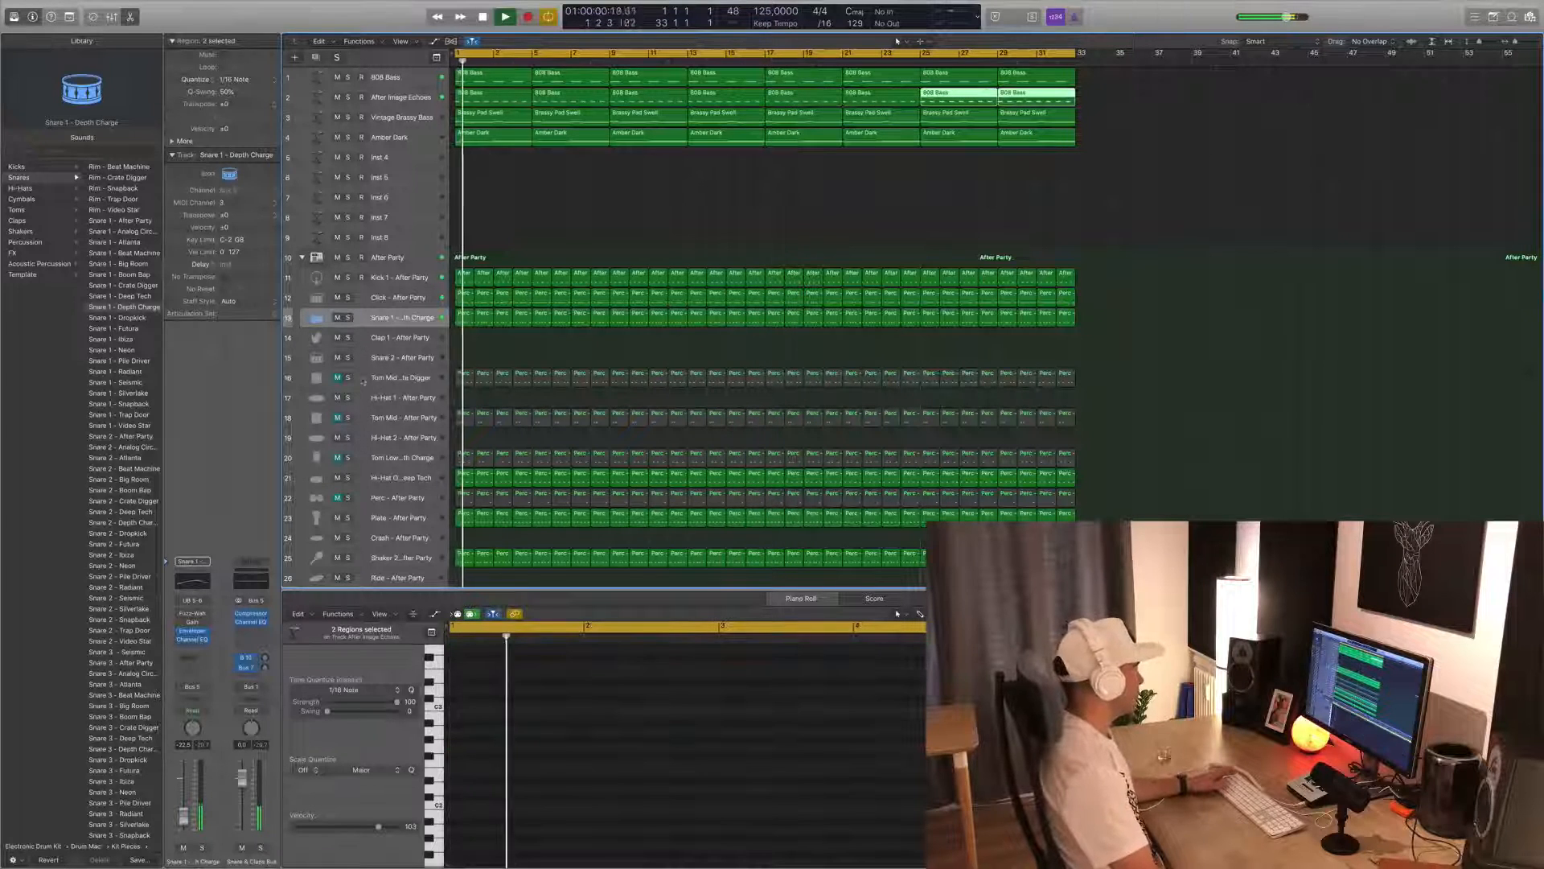
# - Unmute Tom Mid - Crate Digger, raise its volume, and replace its Bitcrusher with a stereo Tape Delay
pyautogui.click(362, 375)
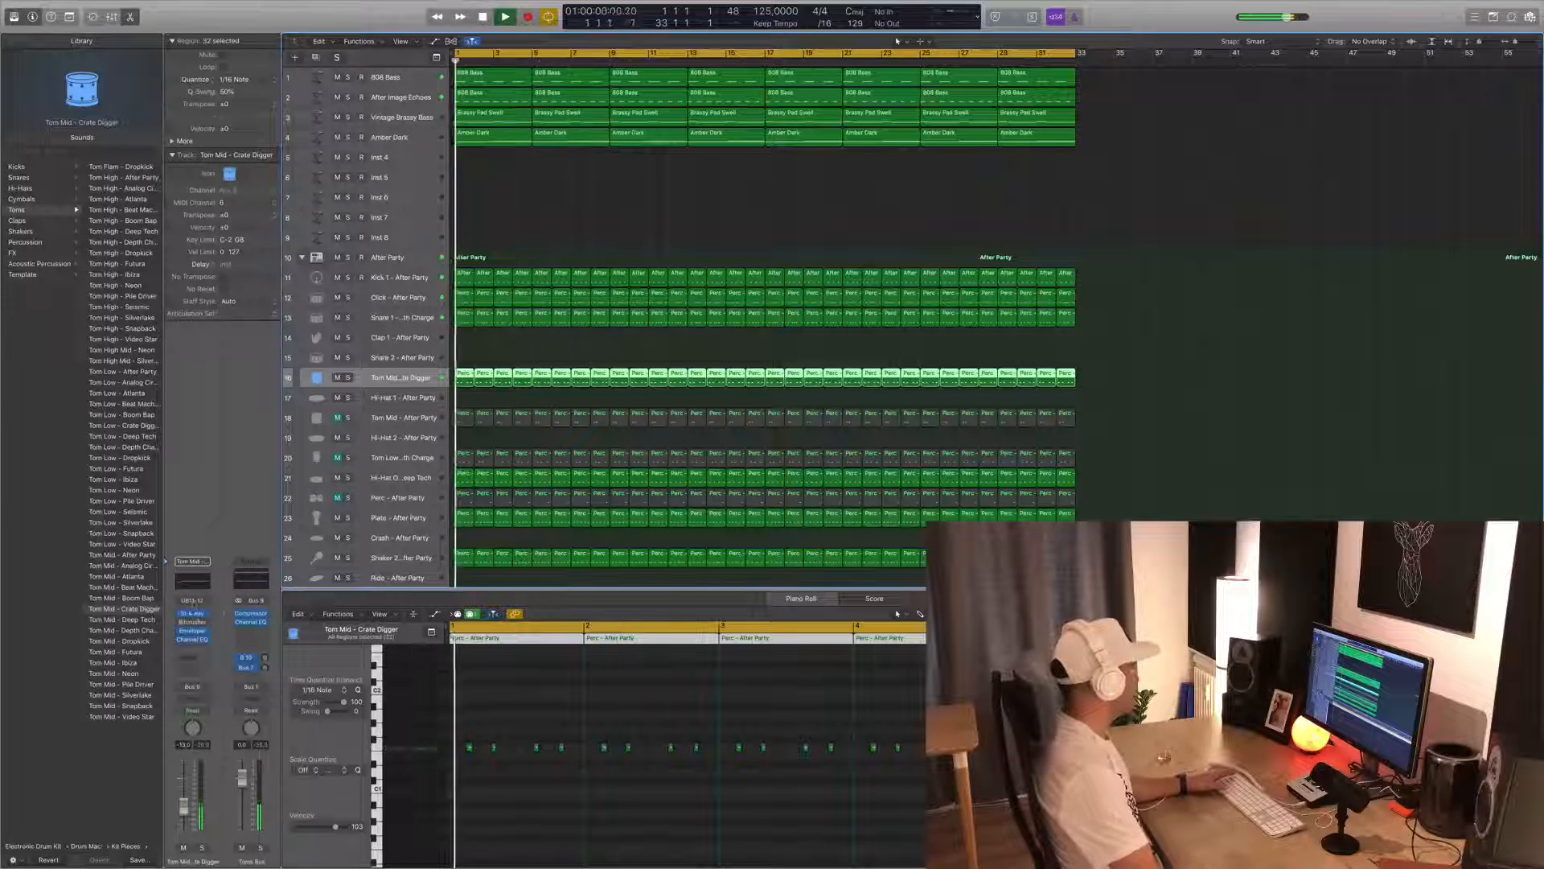
pyautogui.click(206, 625)
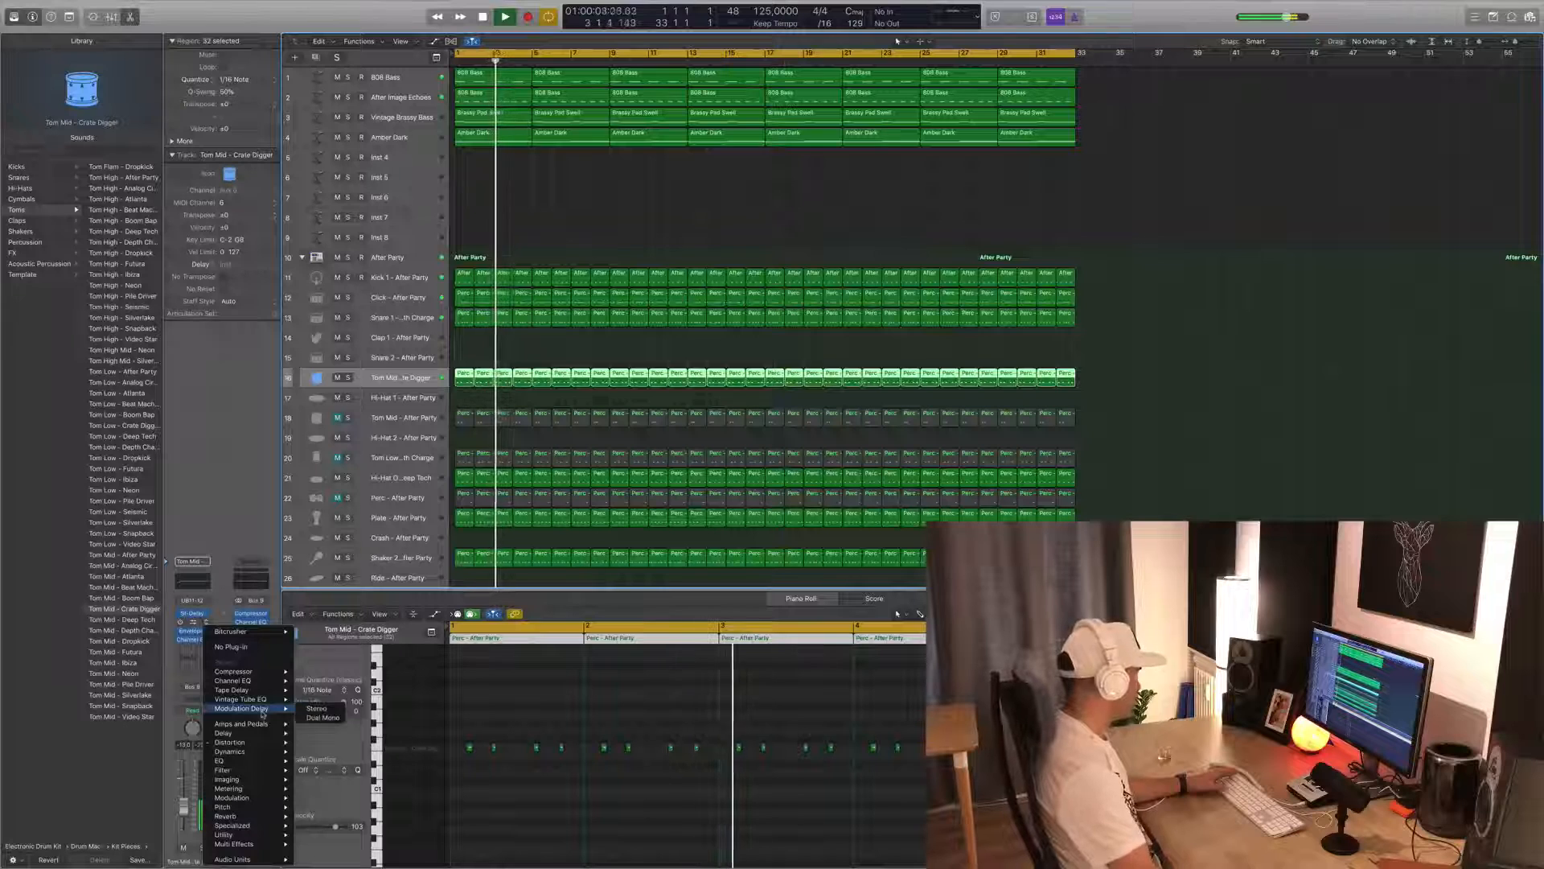
pyautogui.moveTo(234, 733)
pyautogui.moveTo(332, 760)
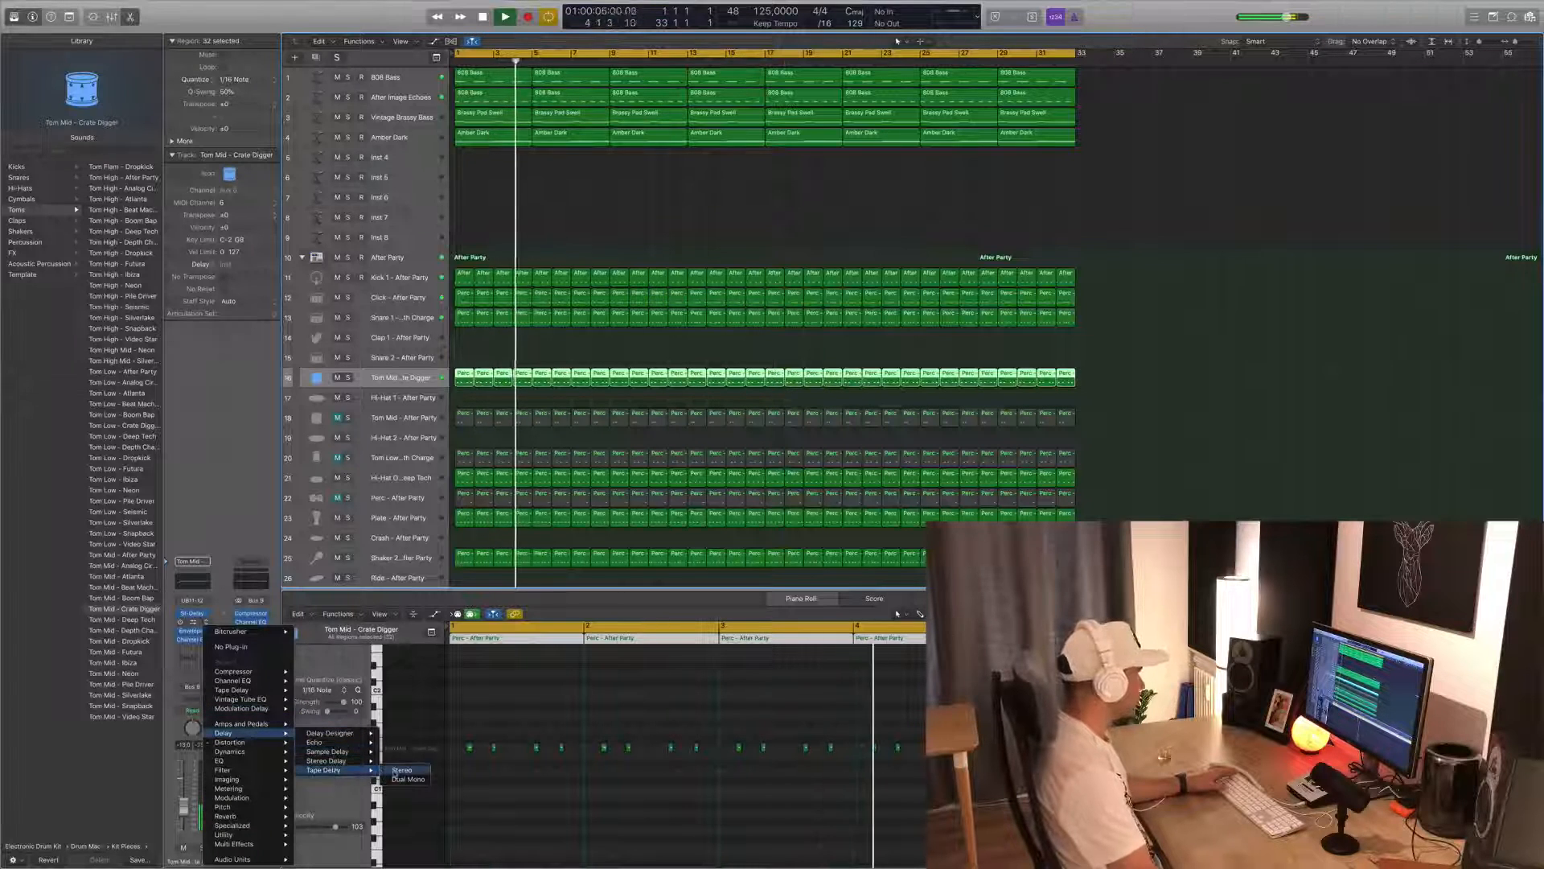
pyautogui.click(400, 770)
pyautogui.moveTo(330, 32); pyautogui.dragTo(981, 234)
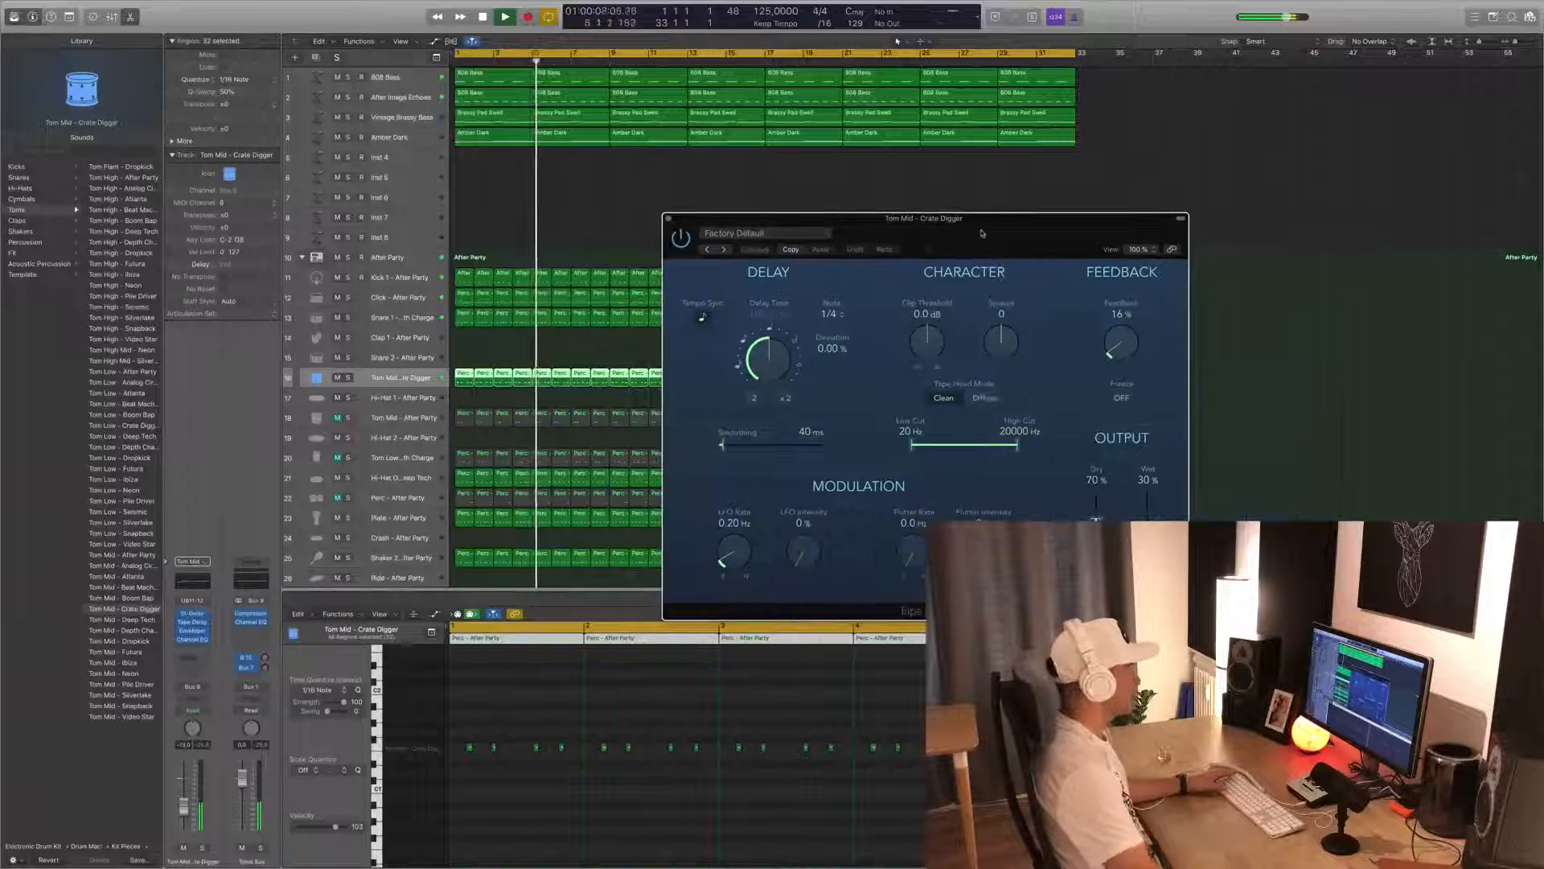
# - Audition the Tape Delay presets on Tom Mid - Crate Digger, keep 1/8 Note Flutter, and lower the Wet output to 14%
pyautogui.press('space')
pyautogui.click(708, 250)
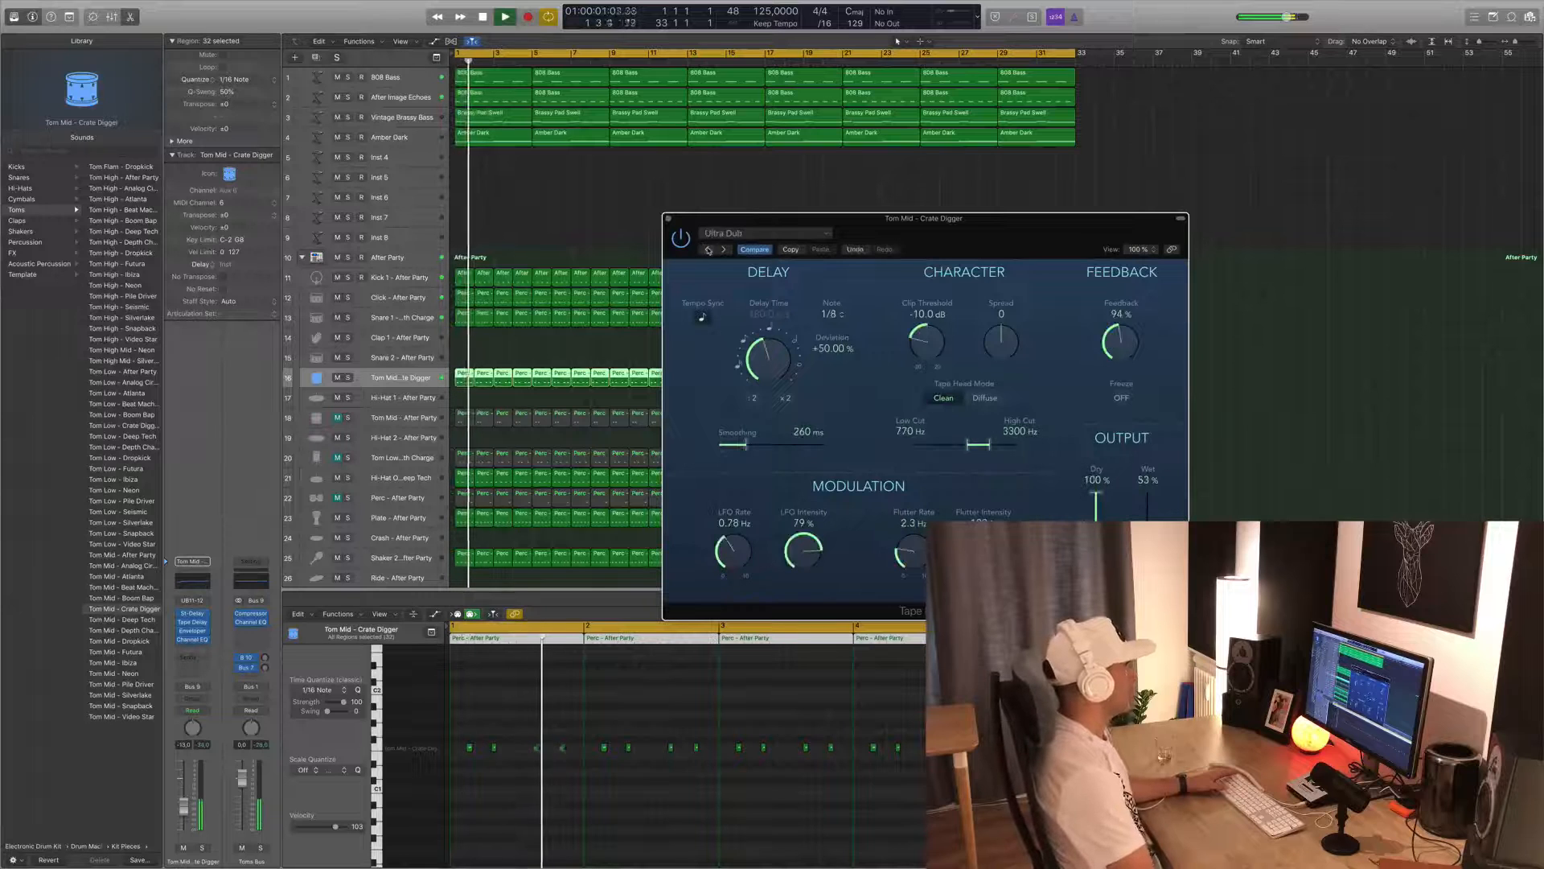
pyautogui.click(709, 250)
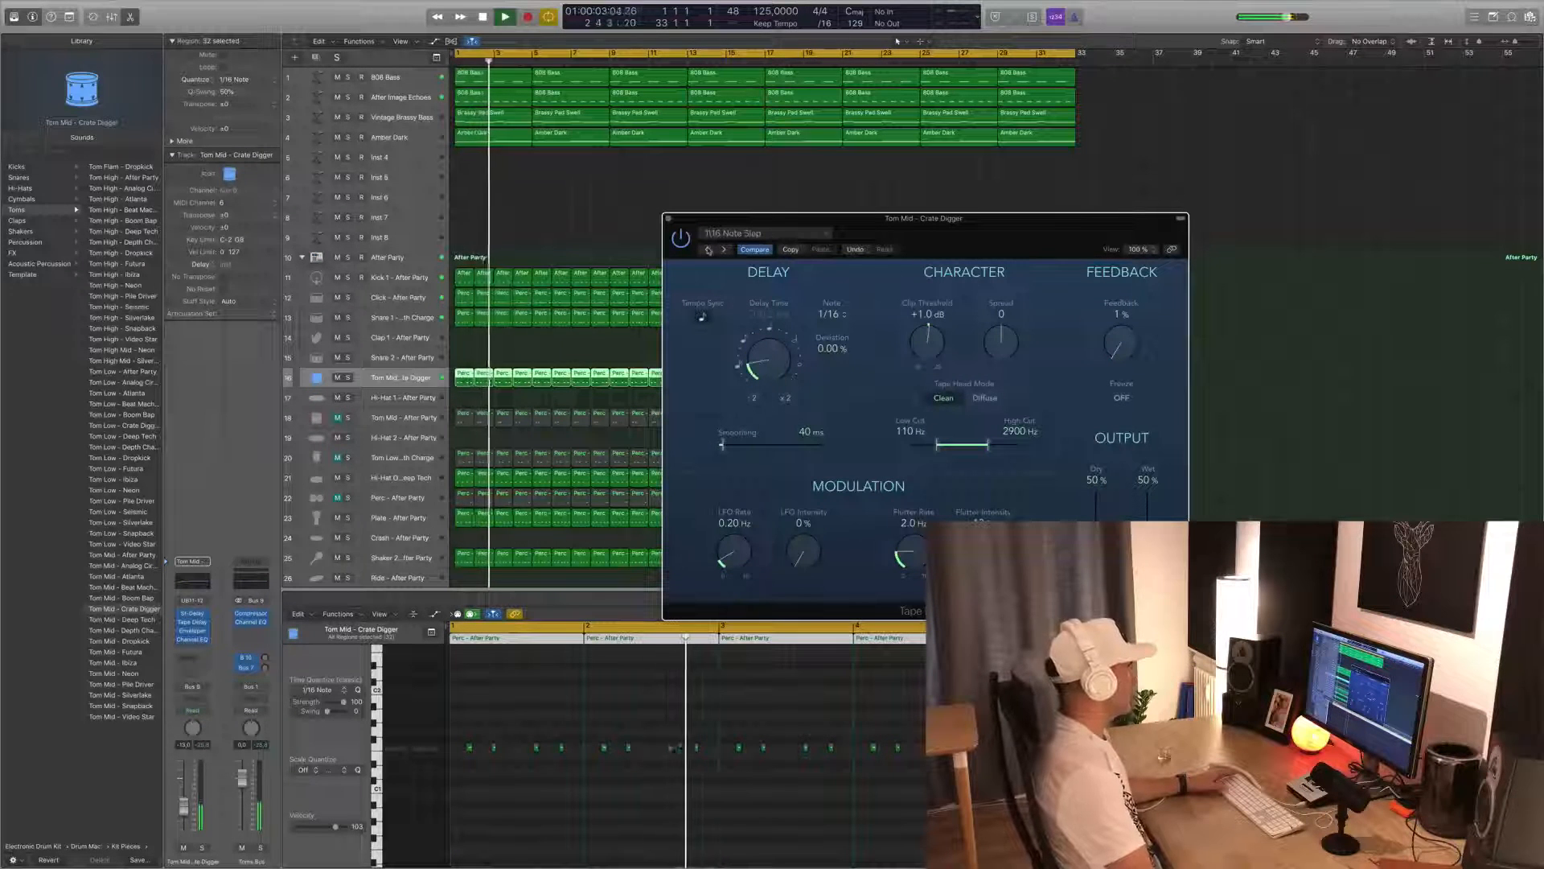
pyautogui.click(709, 250)
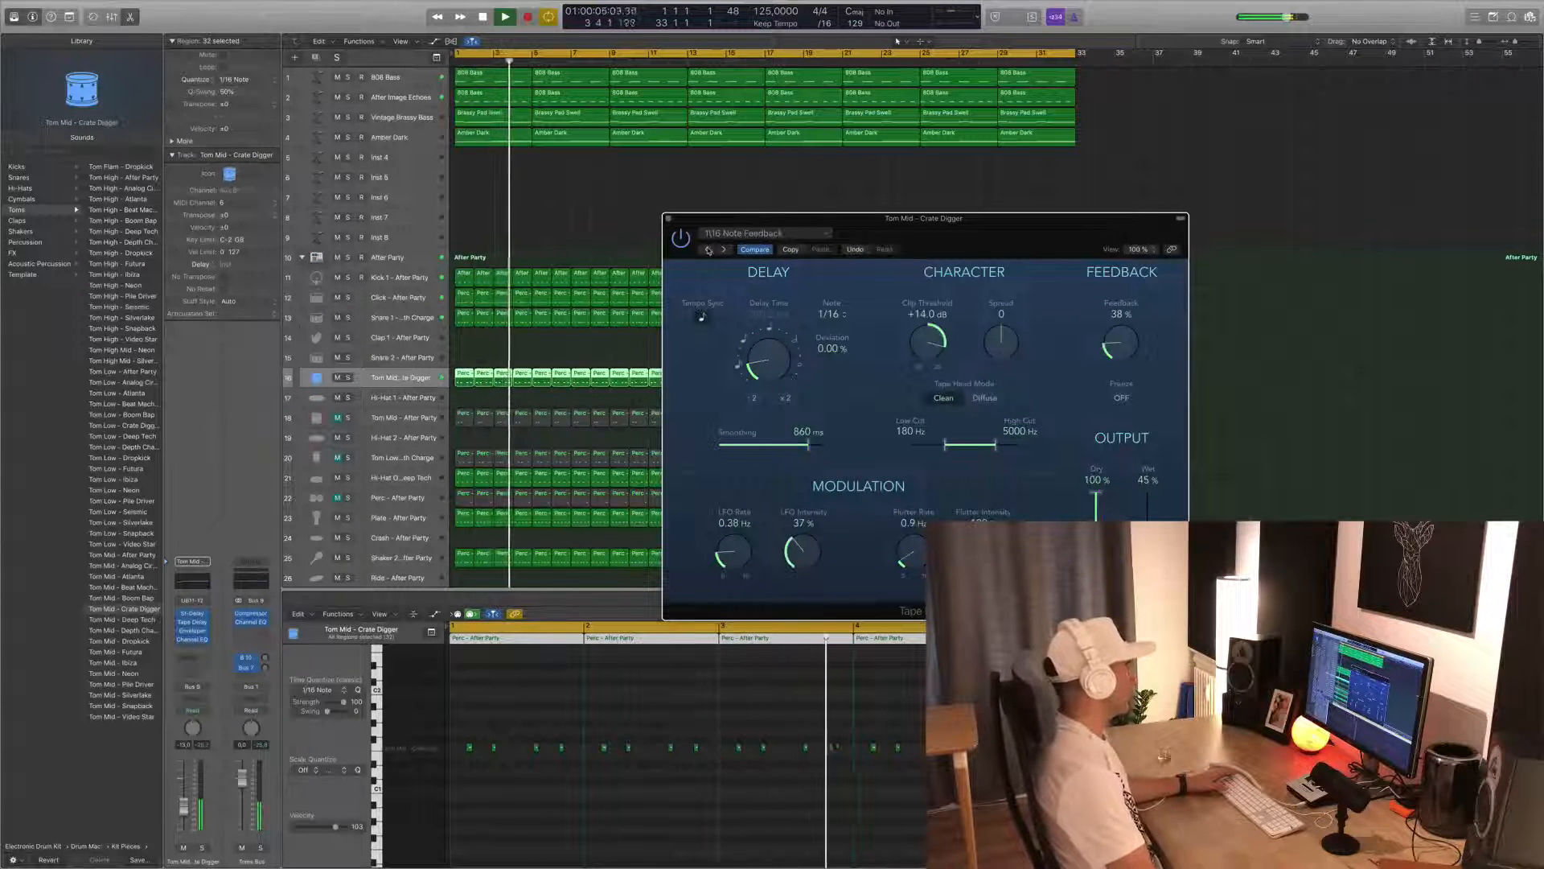
pyautogui.click(709, 250)
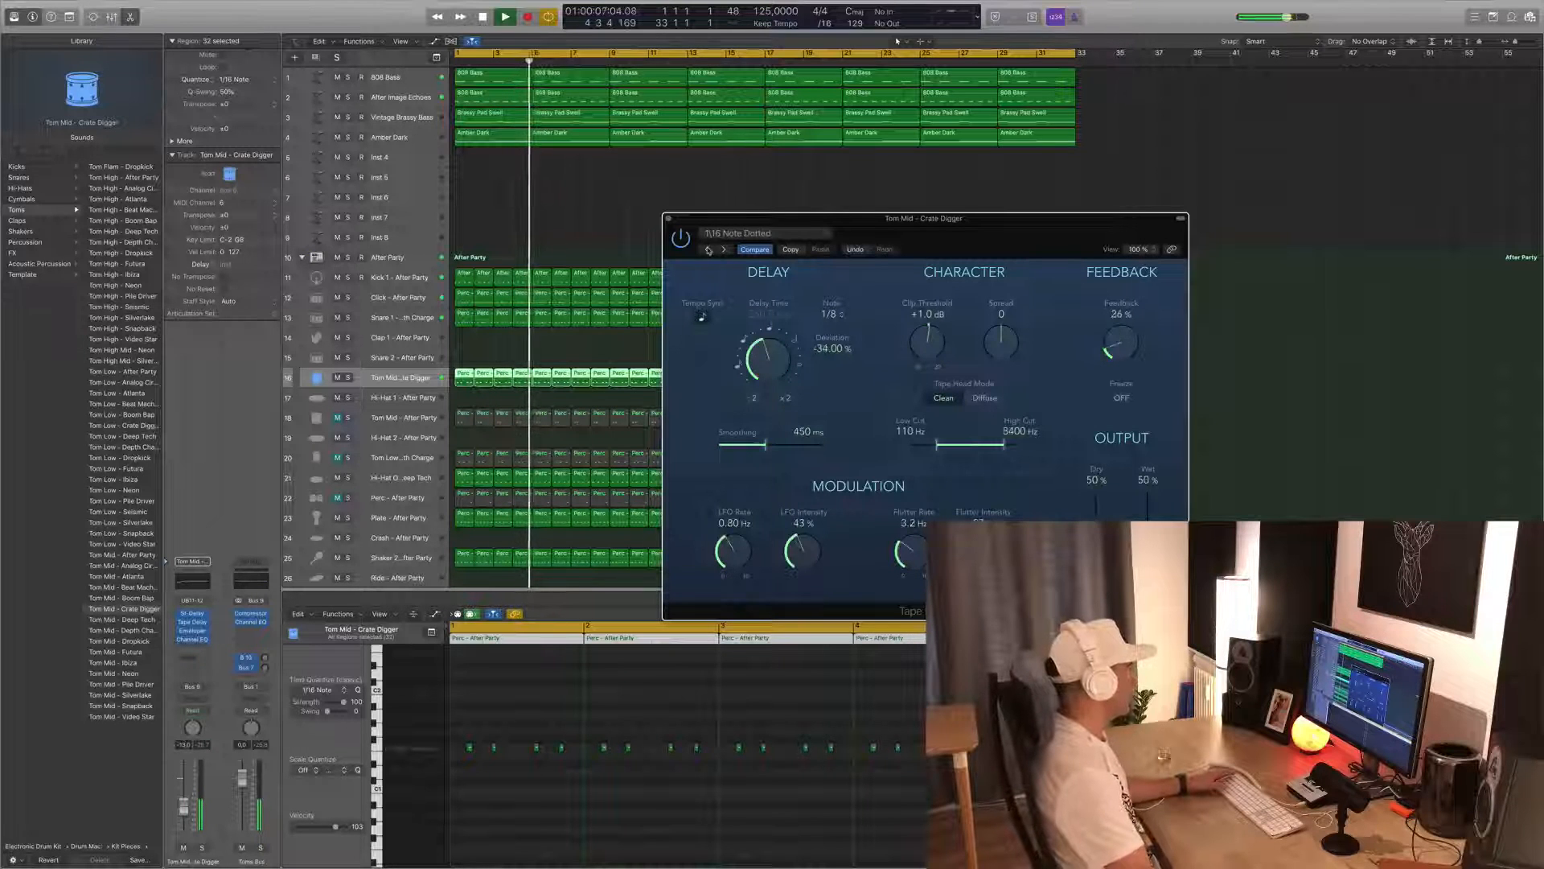
pyautogui.click(708, 251)
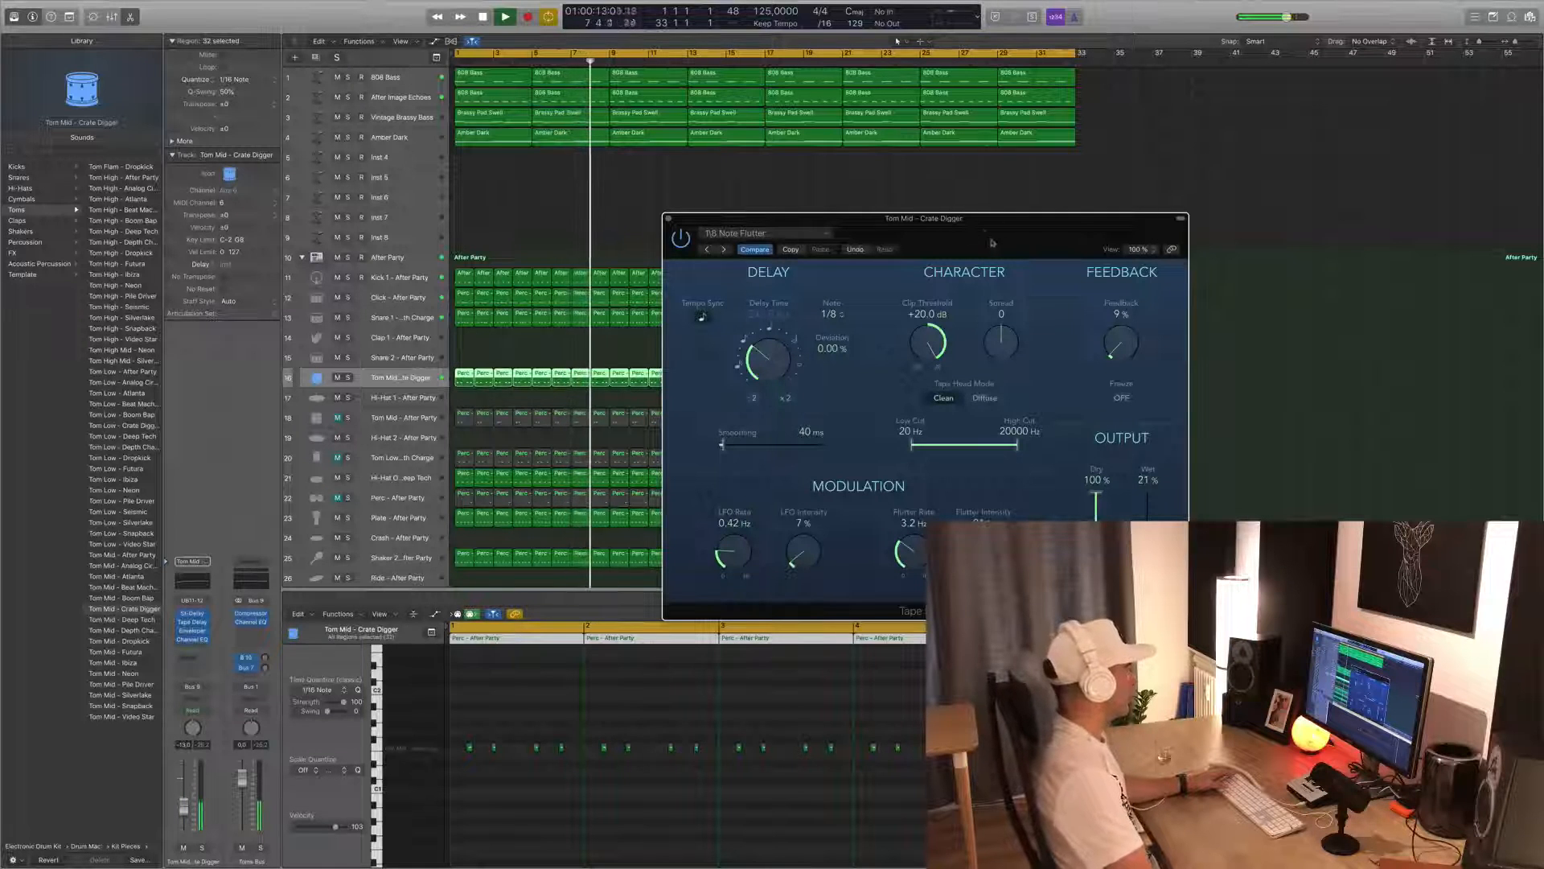
pyautogui.moveTo(993, 243); pyautogui.dragTo(981, 223)
pyautogui.press('space')
pyautogui.click(183, 807)
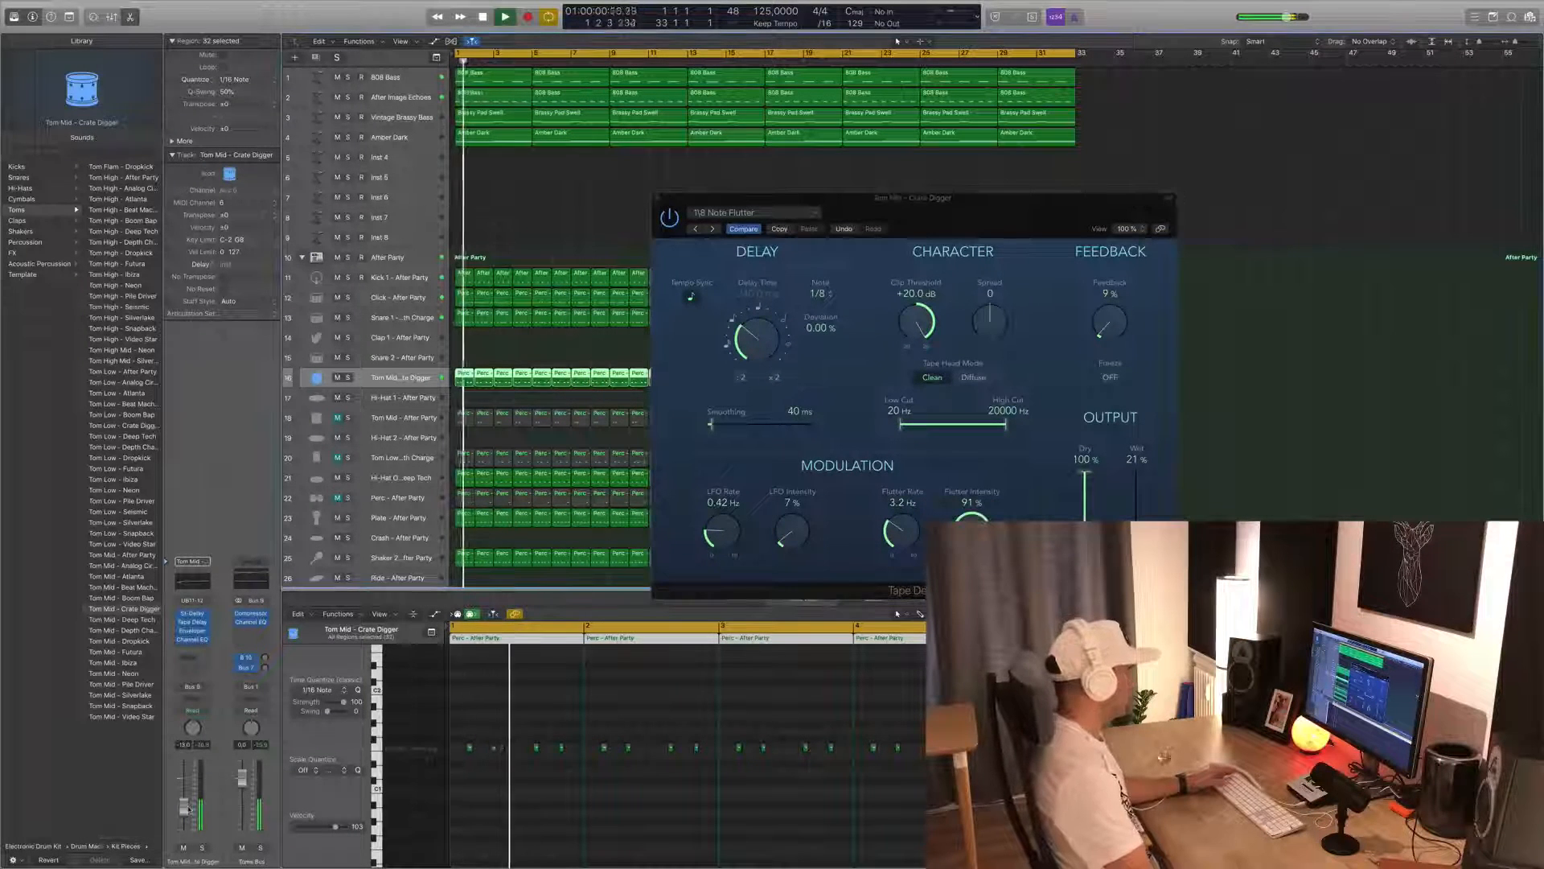
pyautogui.moveTo(1136, 539); pyautogui.dragTo(1136, 547)
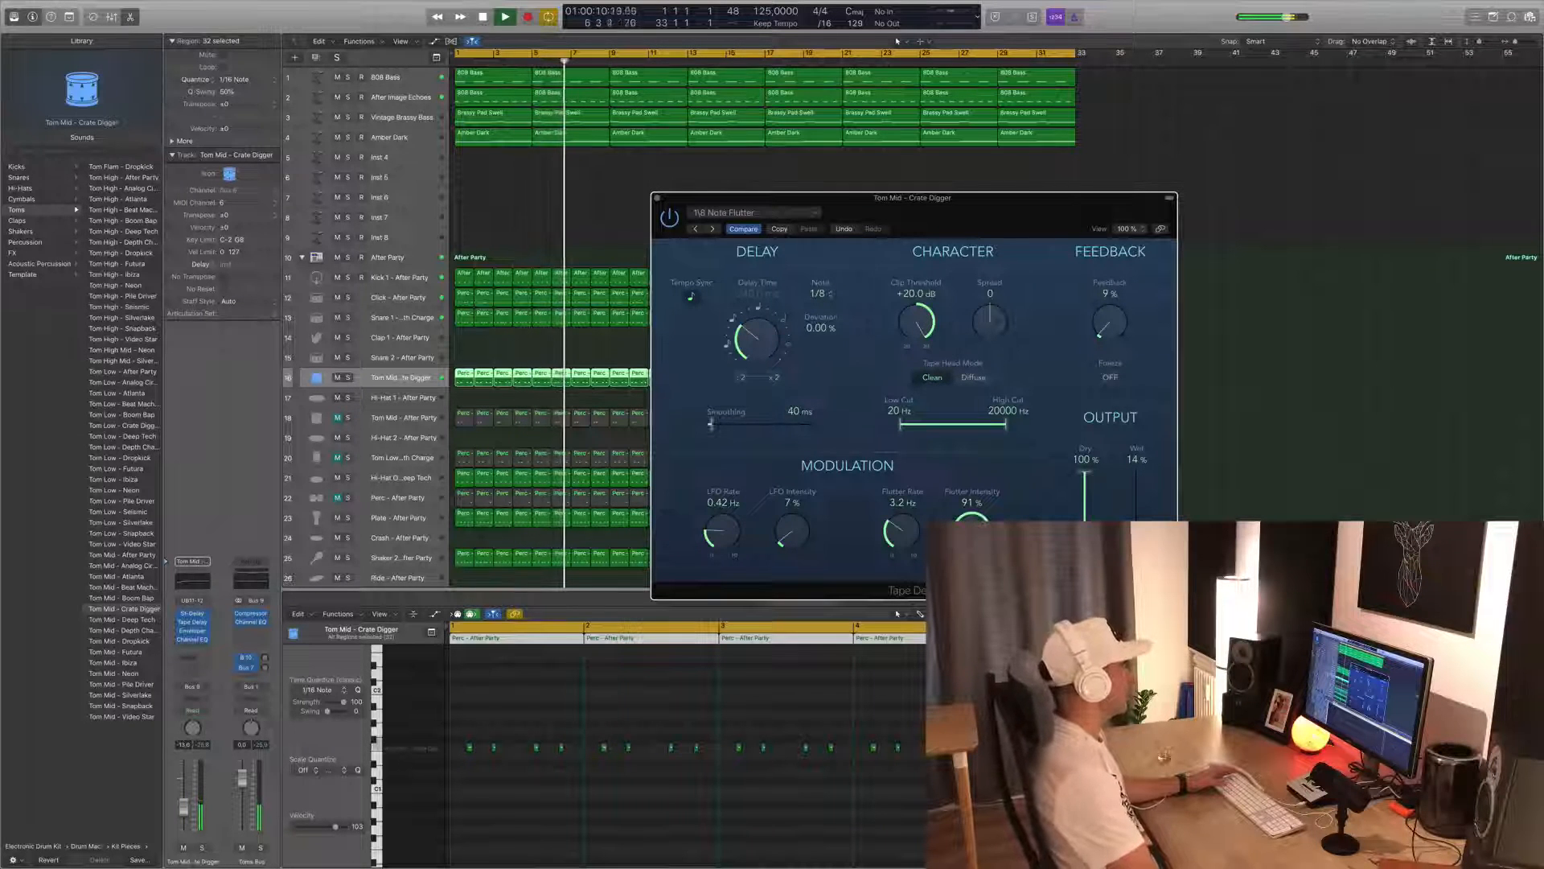
pyautogui.click(656, 198)
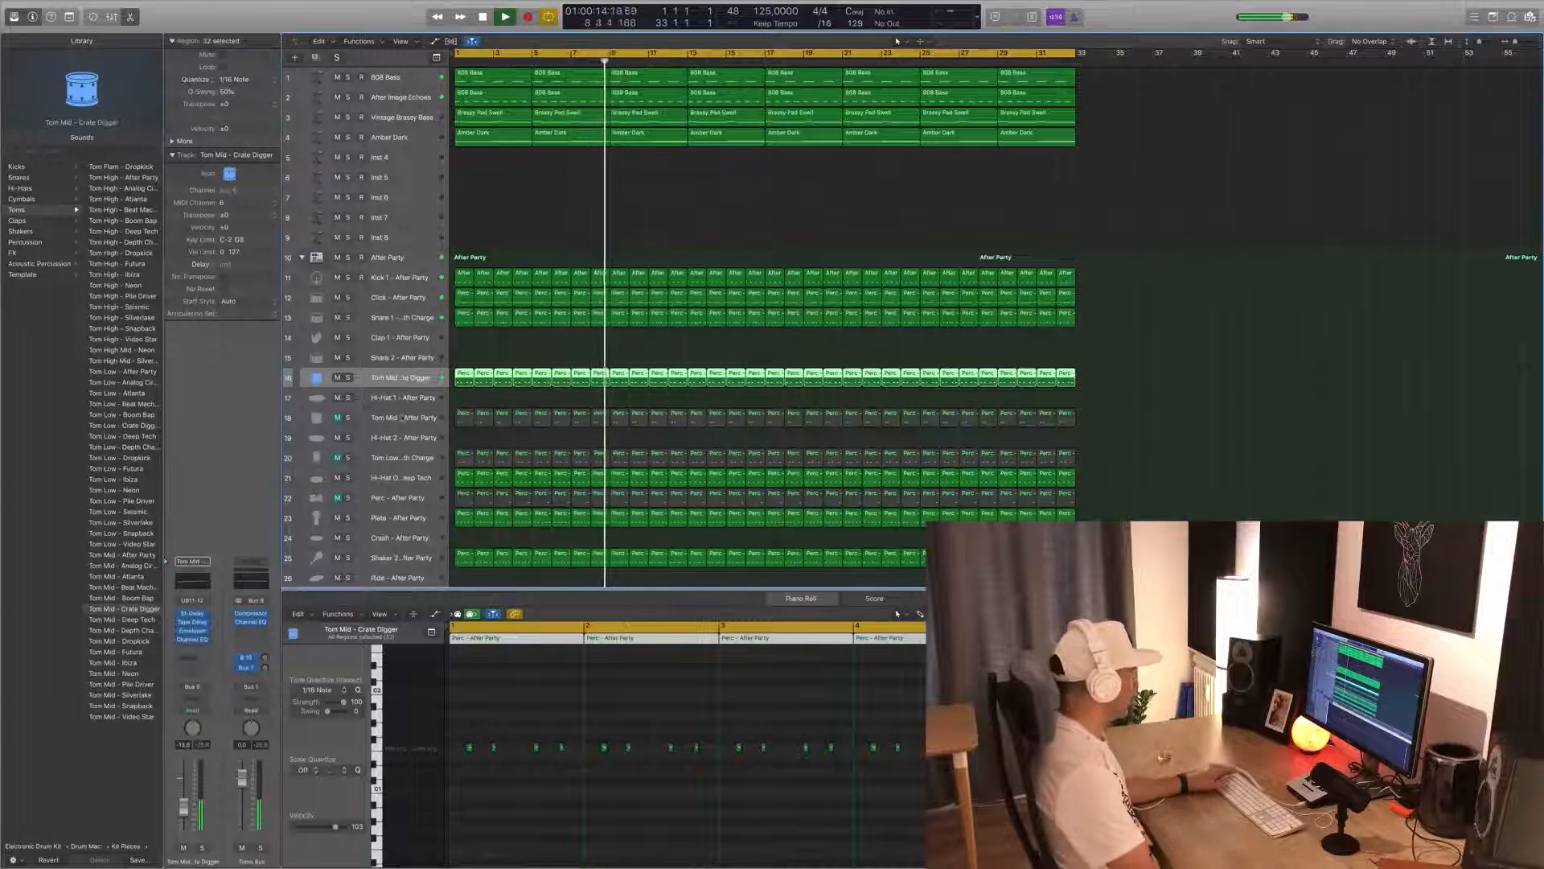
# - Apply a low cut at about 164 Hz in the Channel EQ of Tom Mid - Crate Digger
pyautogui.click(399, 418)
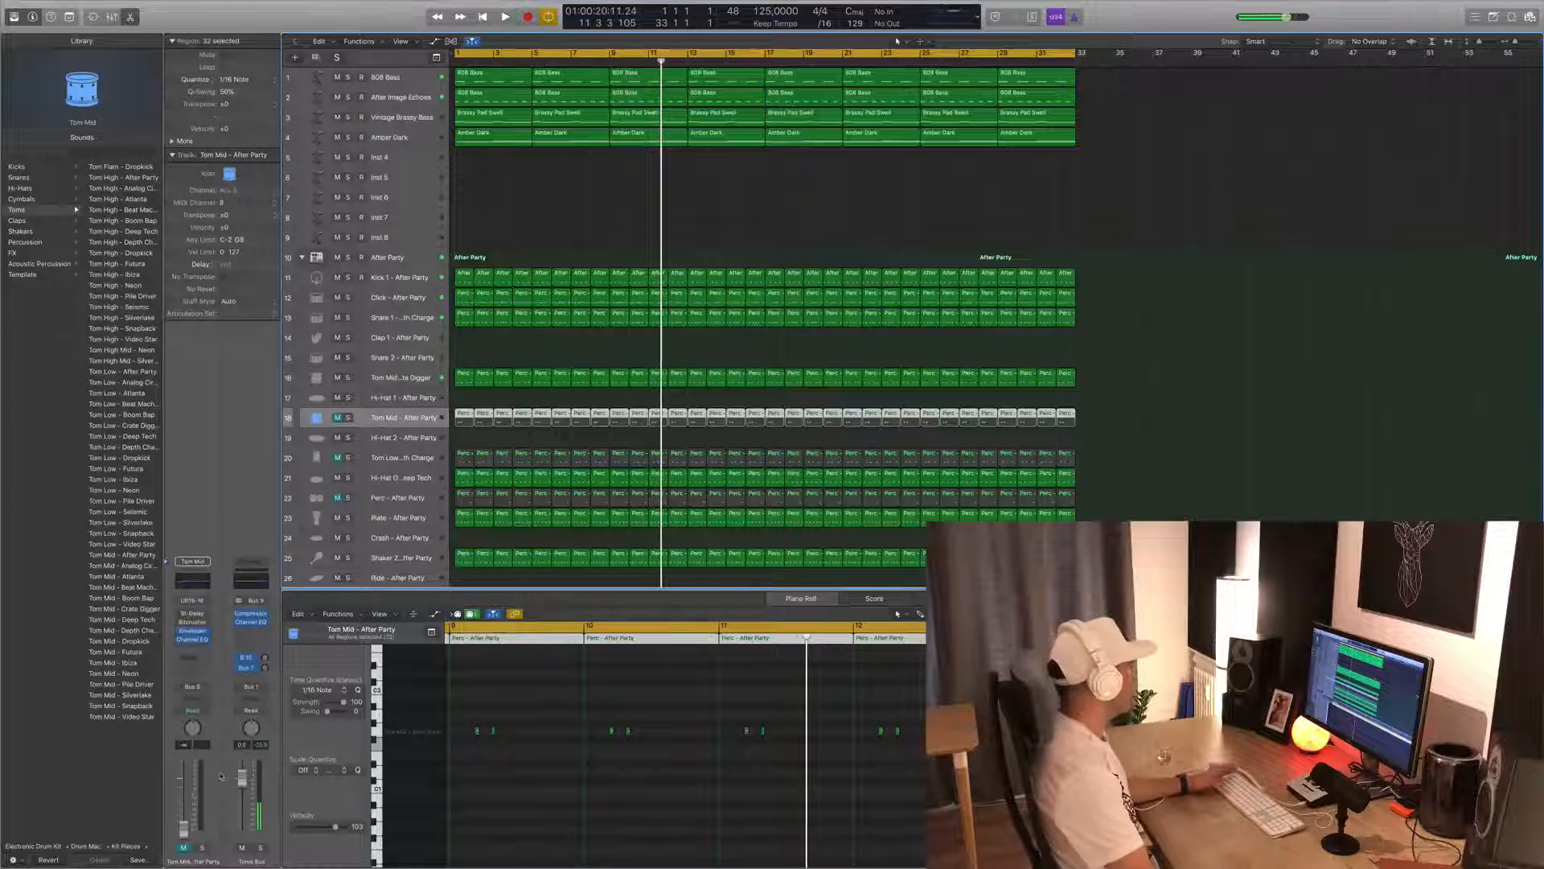
pyautogui.press('Return')
pyautogui.click(389, 320)
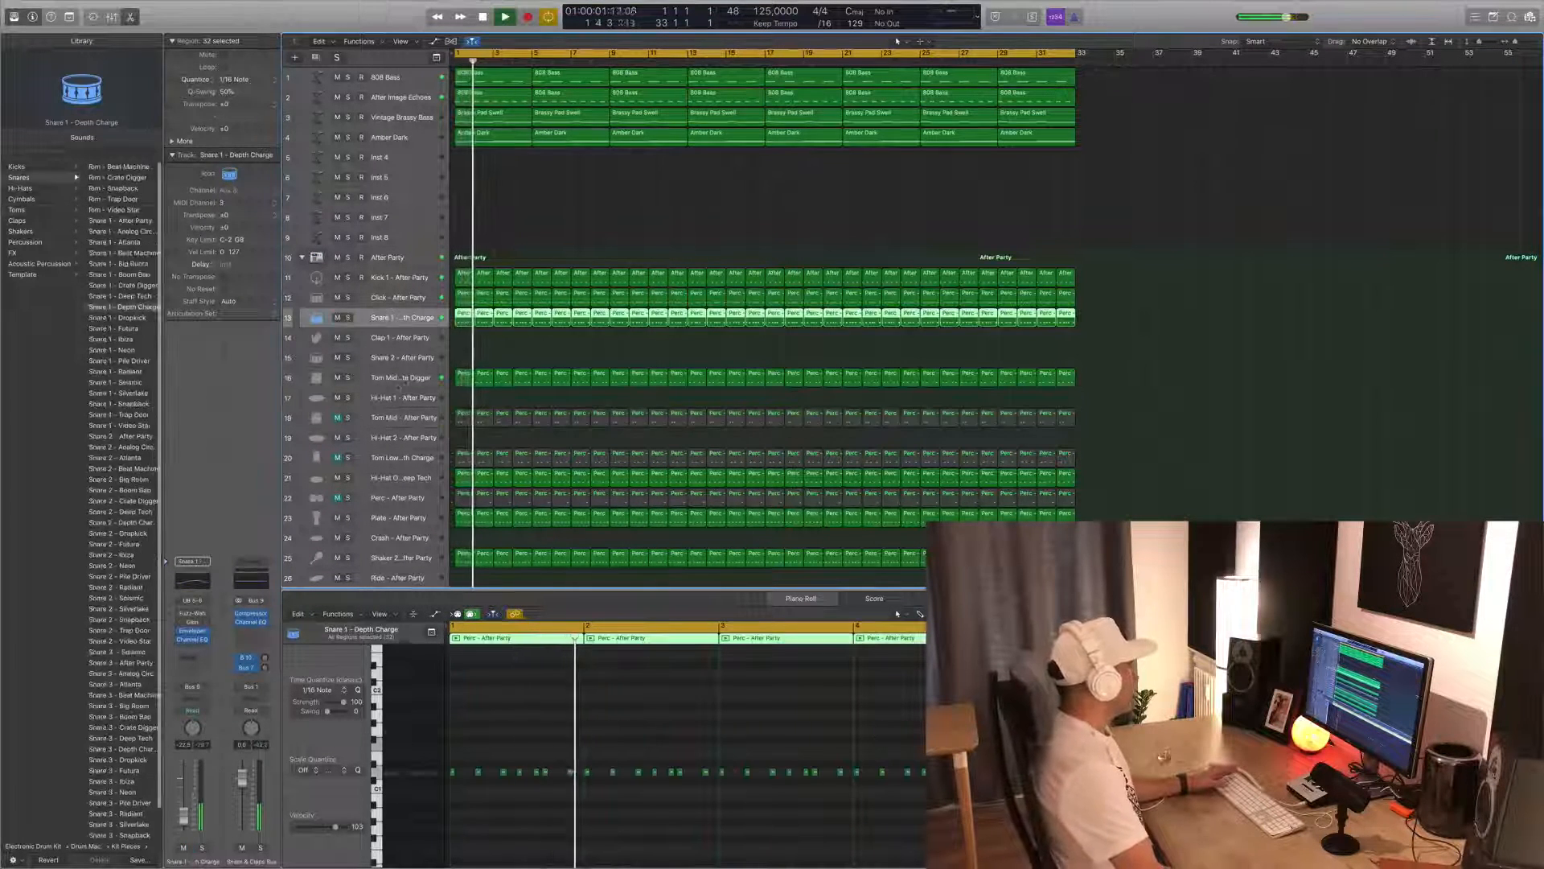
pyautogui.click(404, 378)
pyautogui.click(193, 639)
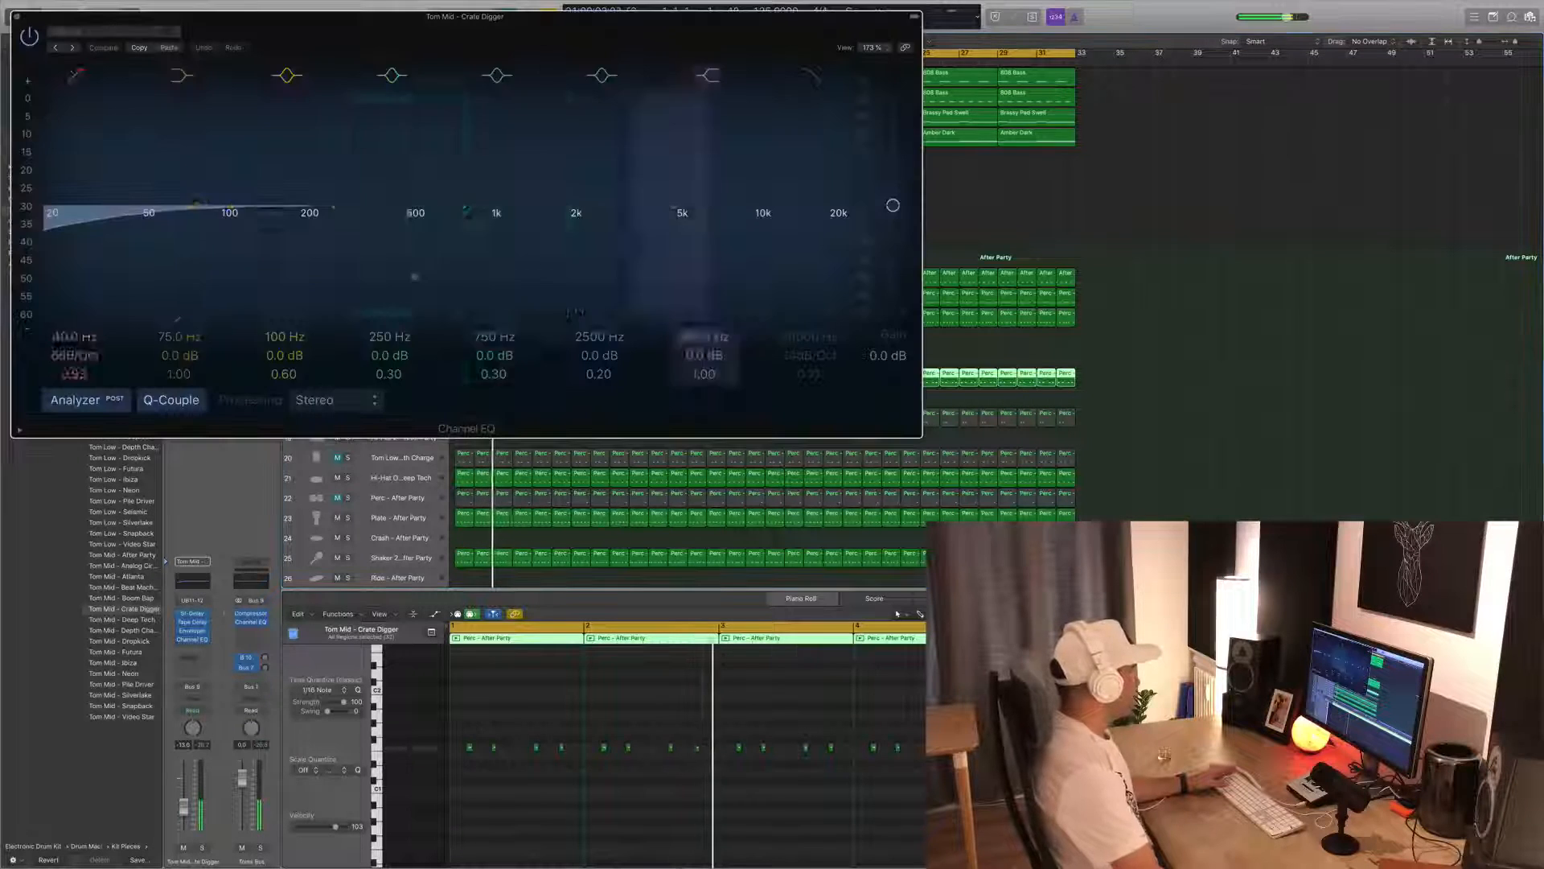
pyautogui.moveTo(61, 357); pyautogui.dragTo(68, 337)
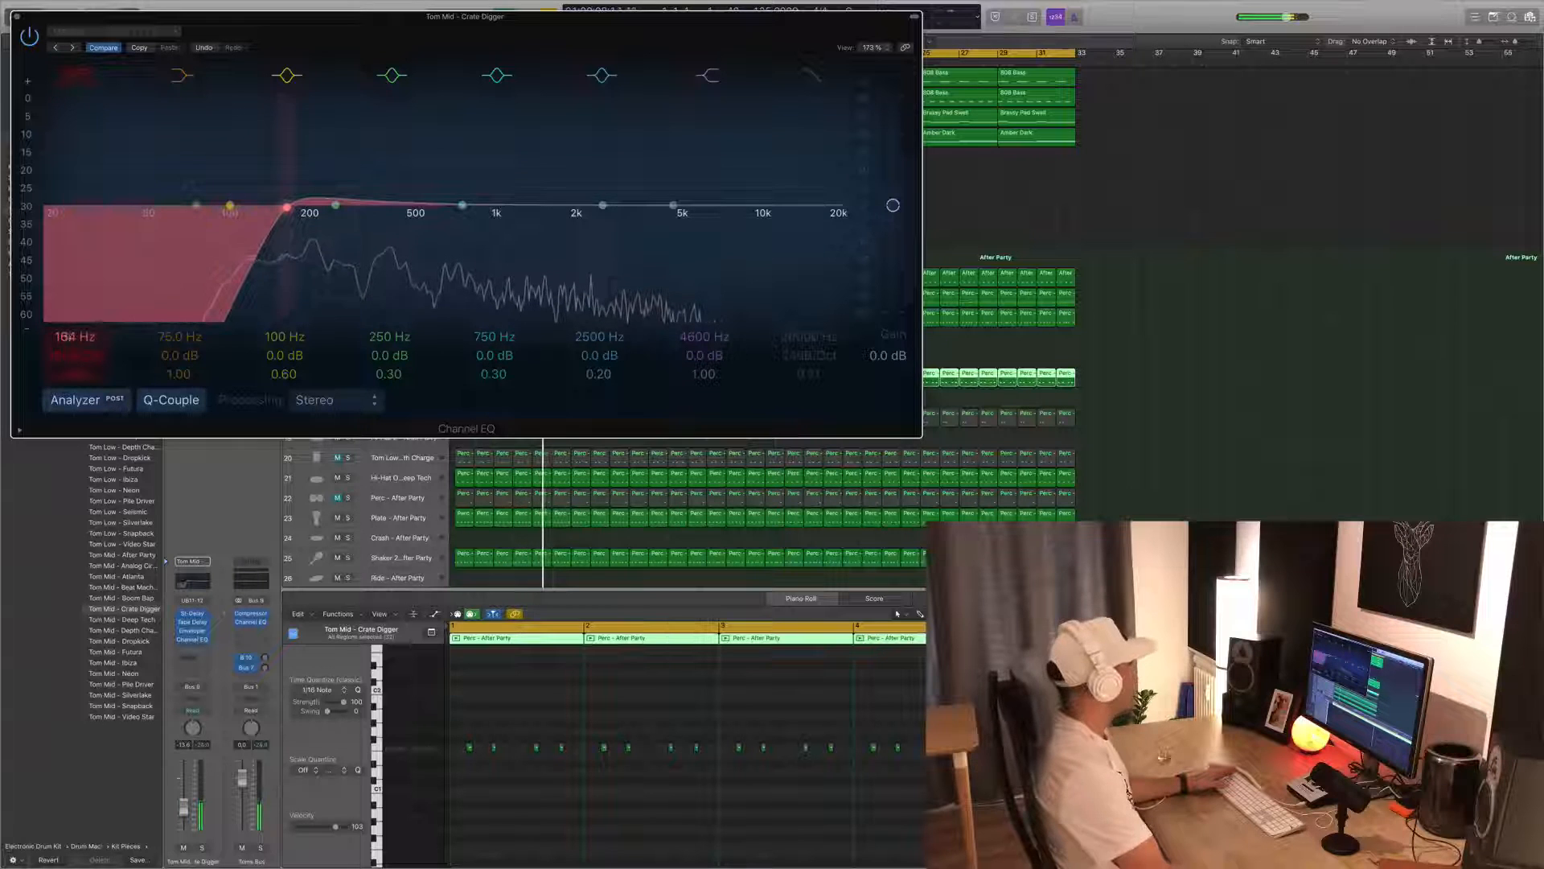
pyautogui.click(17, 16)
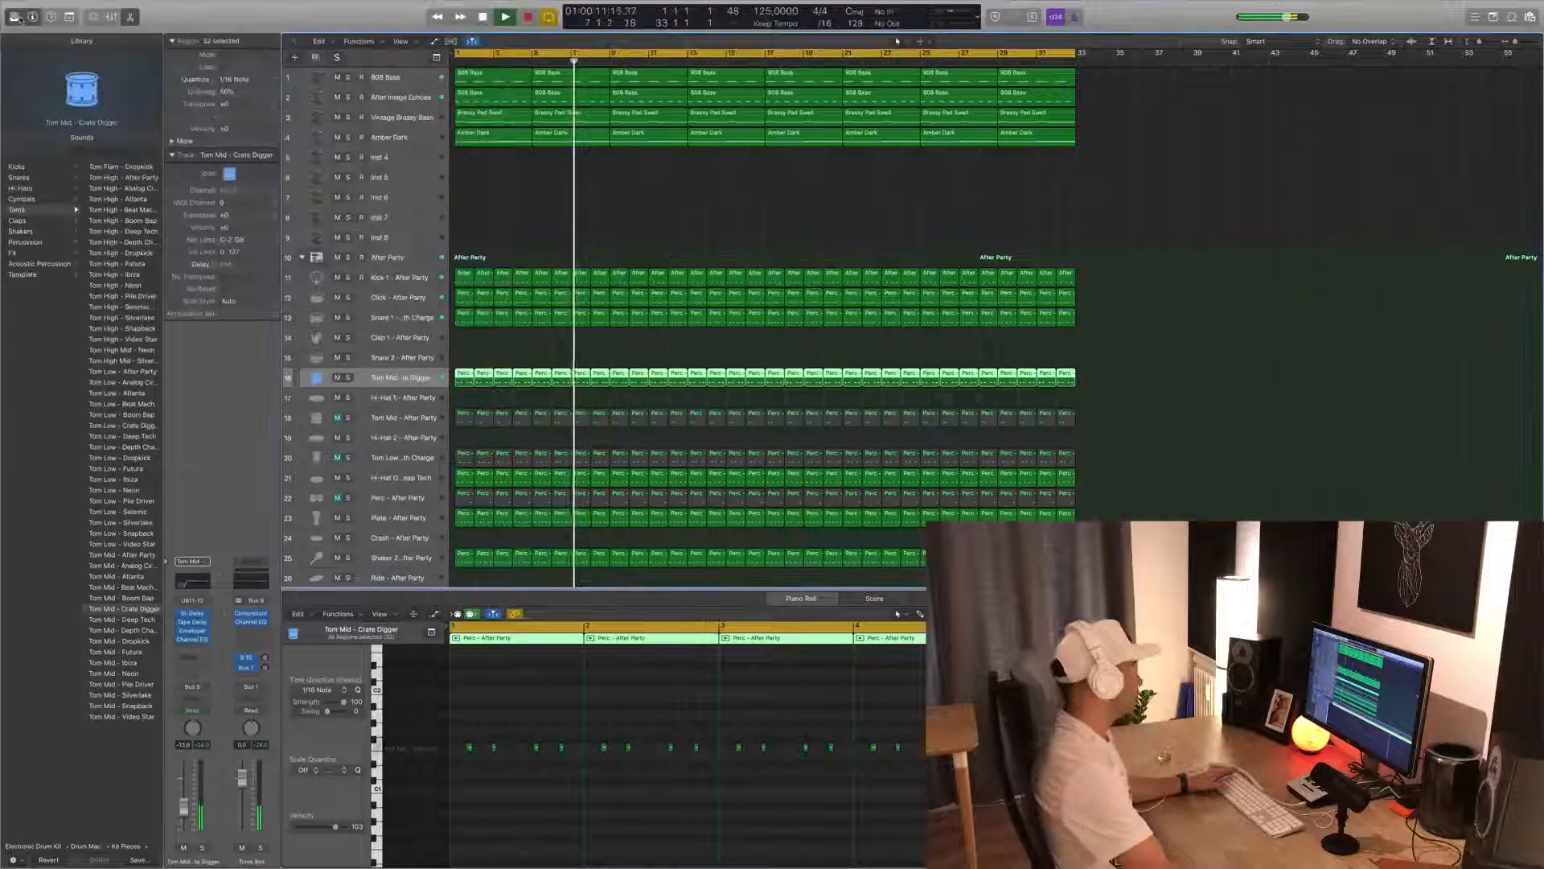
# - Unmute Tom Mid - After Party, raise its volume, and cut its low end with the Channel EQ's low-cut band
pyautogui.click(412, 419)
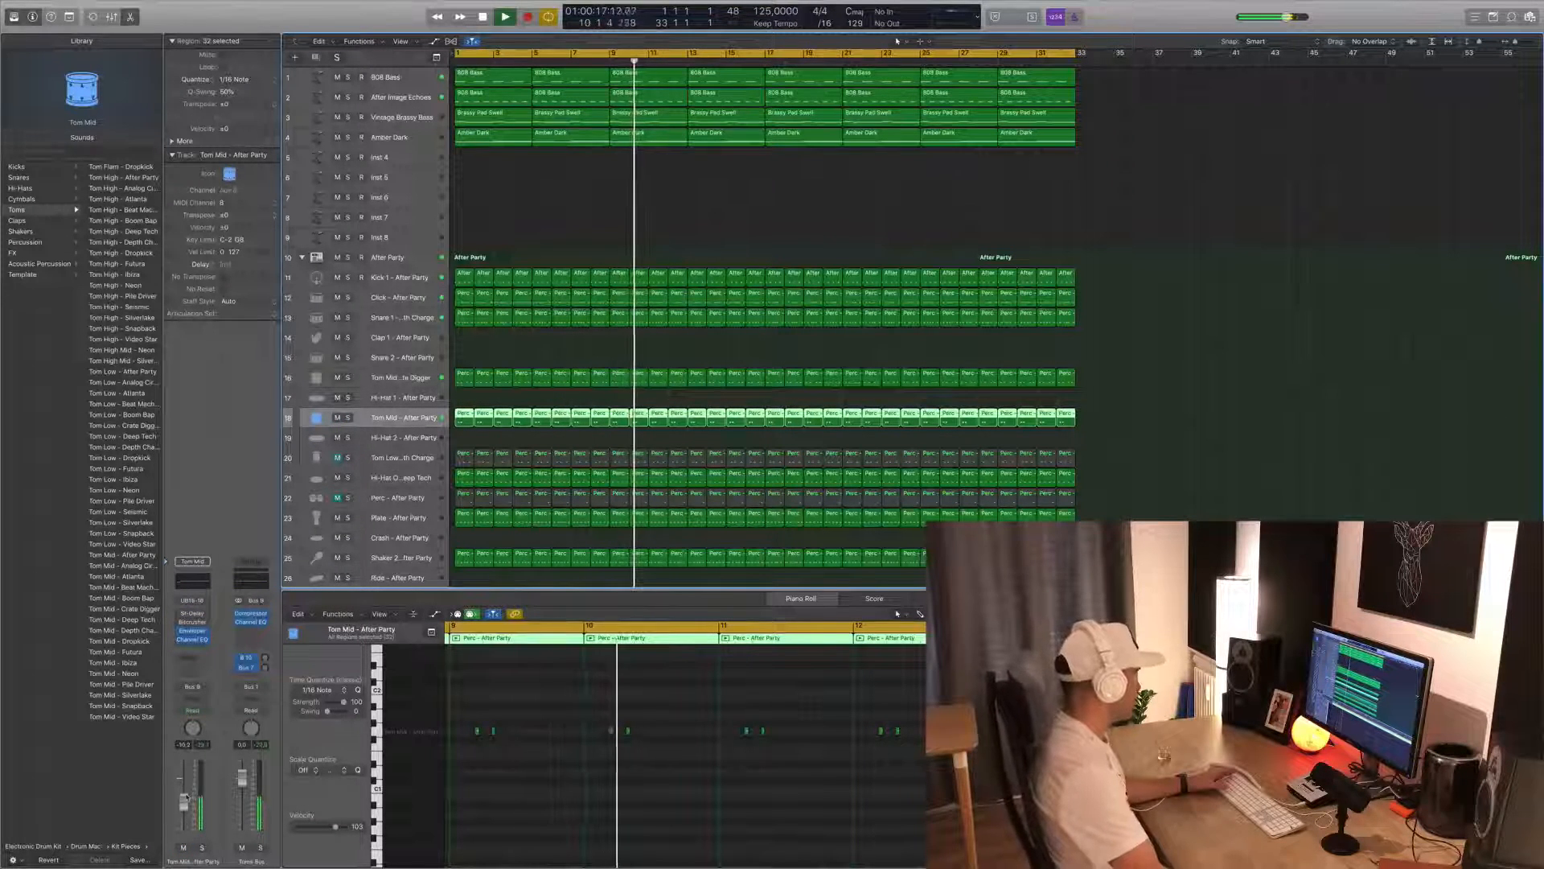
pyautogui.click(197, 588)
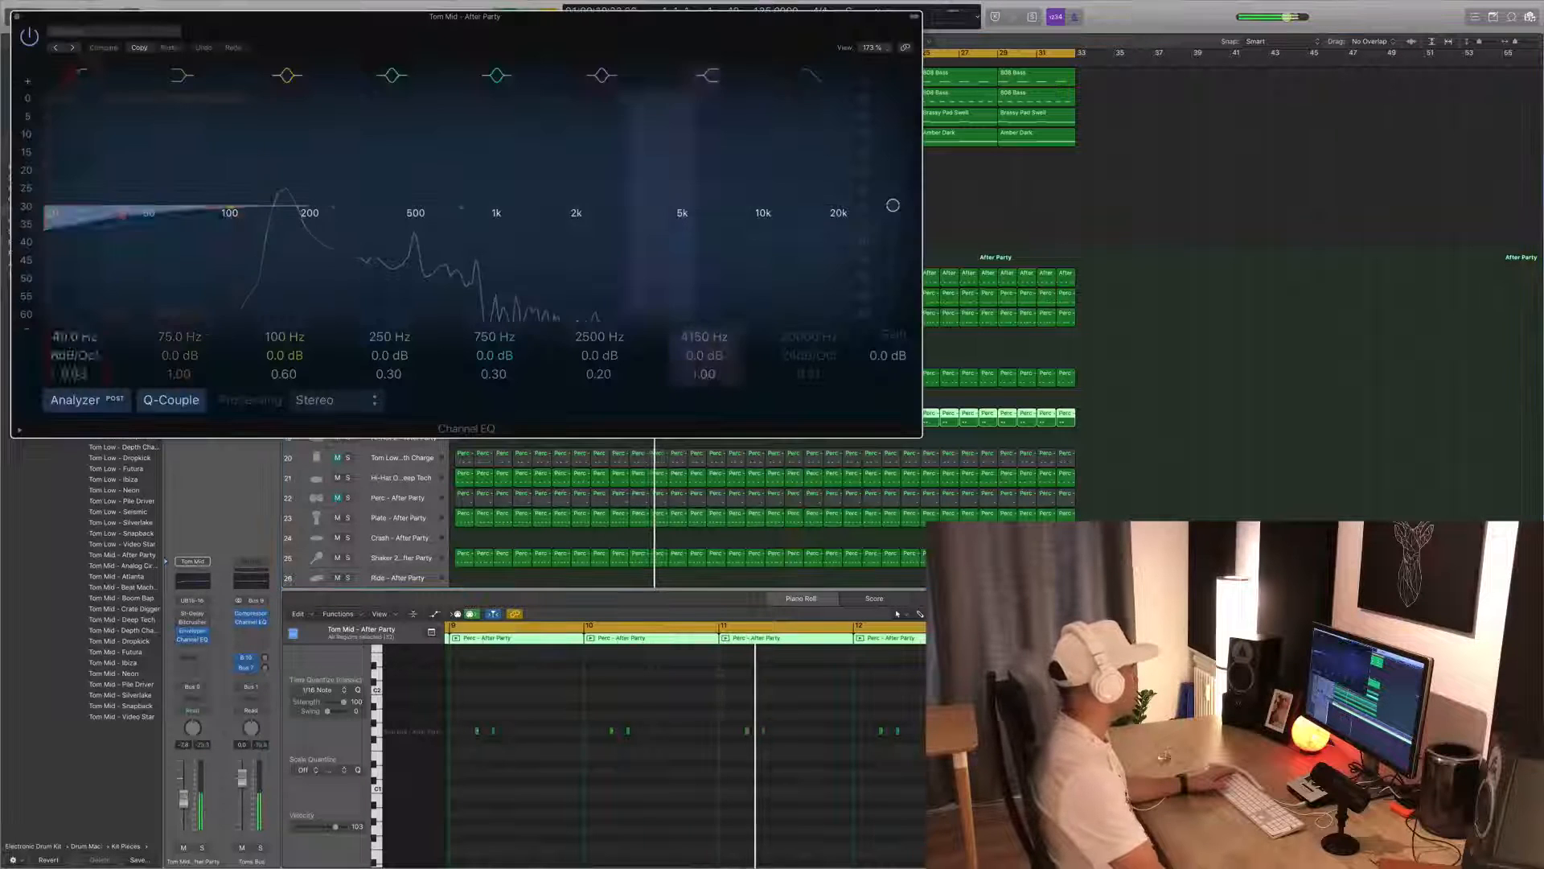
pyautogui.click(73, 78)
pyautogui.click(73, 78)
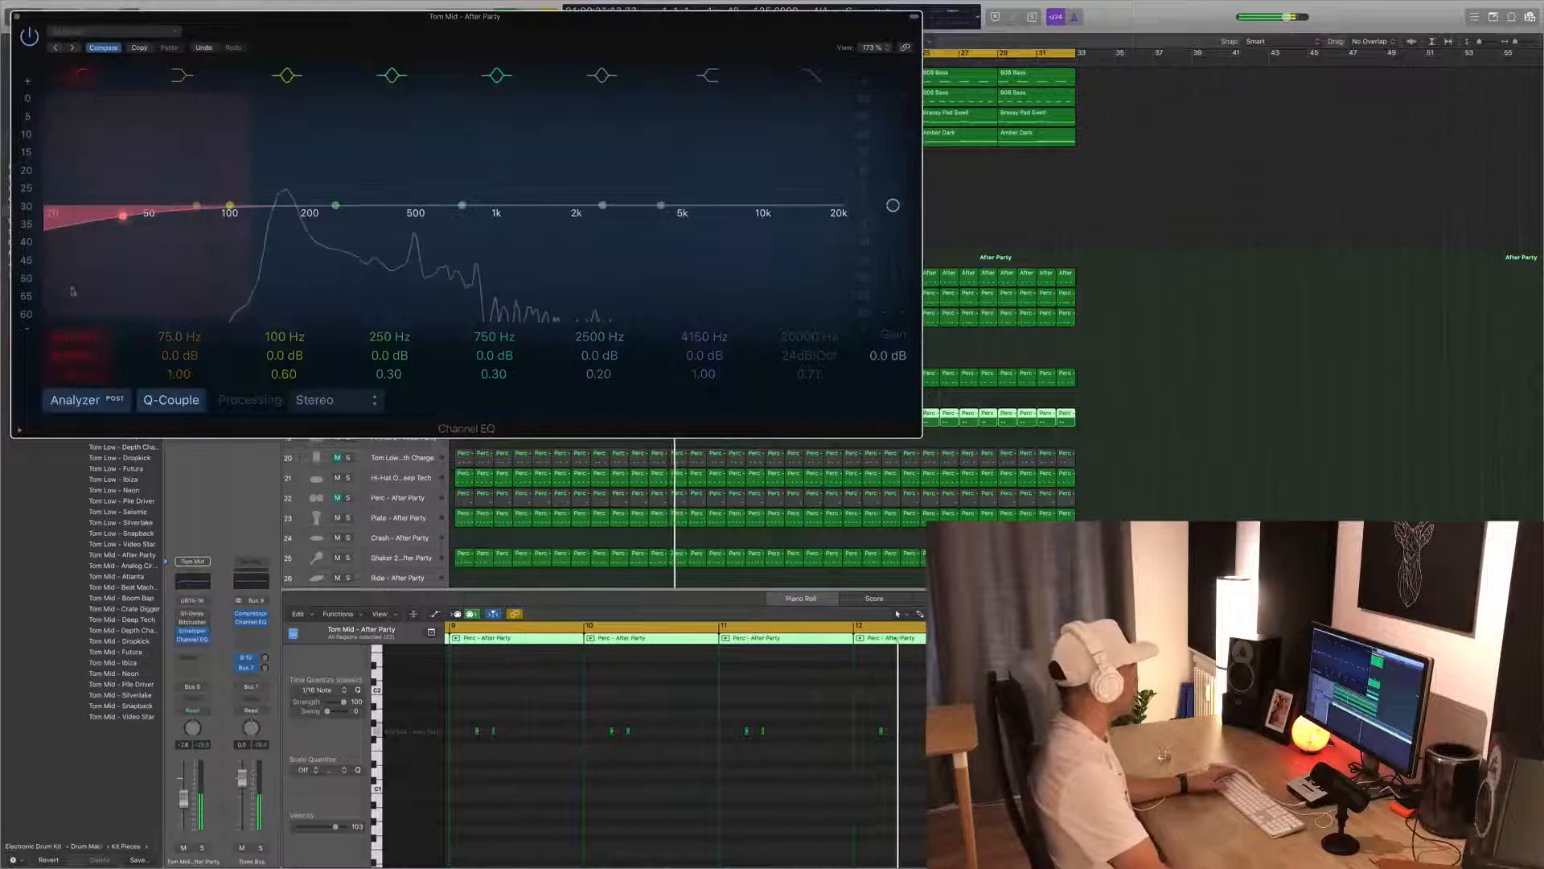
pyautogui.moveTo(74, 359)
pyautogui.mouseDown()
pyautogui.moveTo(74, 292)
pyautogui.moveTo(74, 334)
pyautogui.mouseUp()
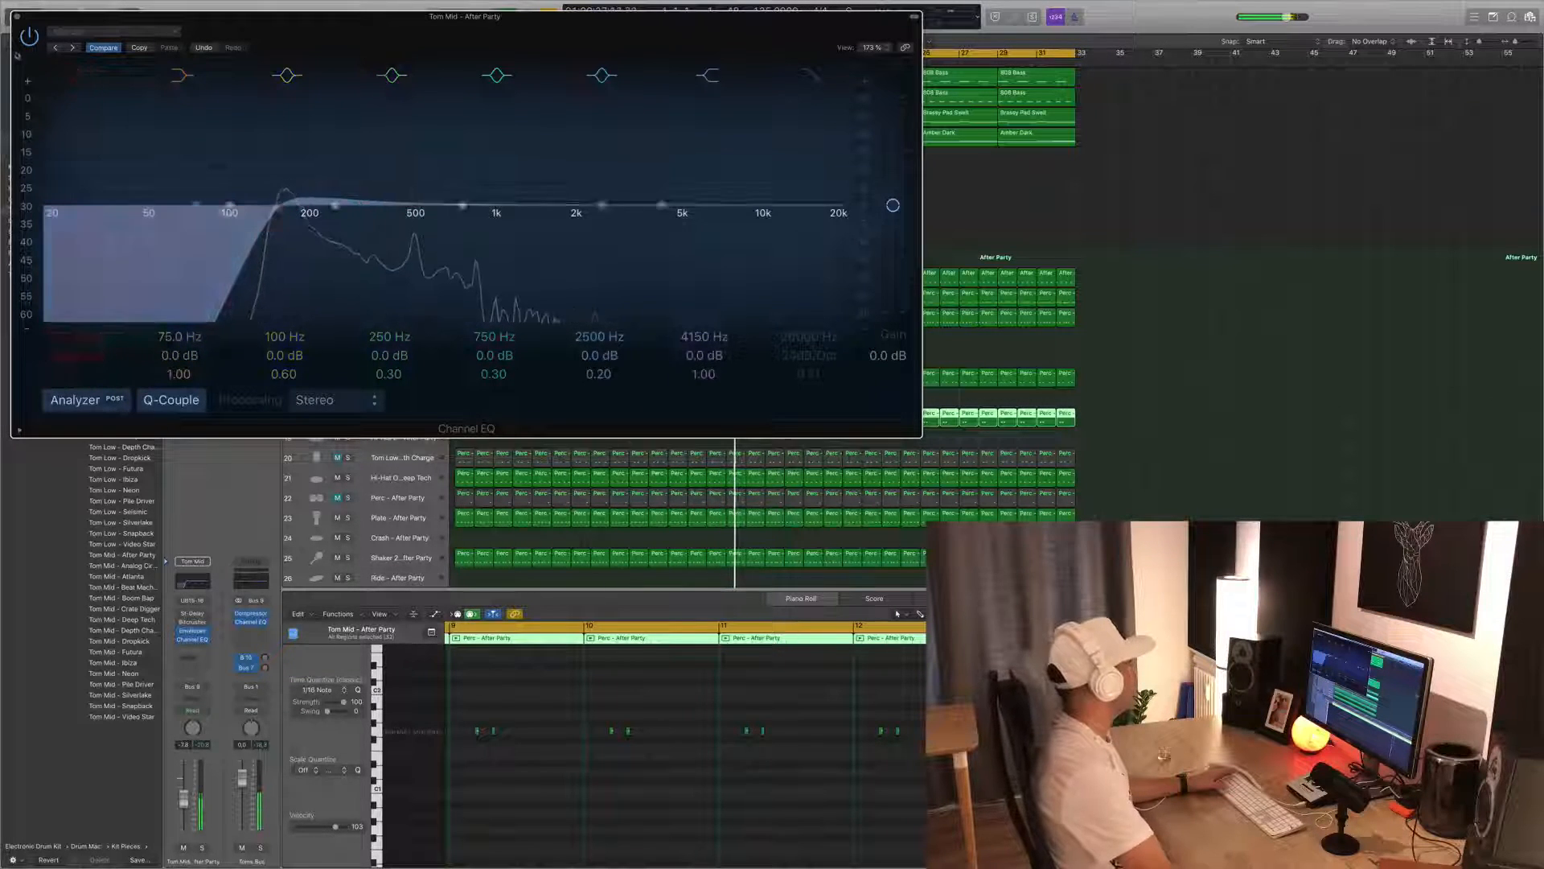
# - Unmute Tom Low - Depth Charge and raise its volume, and bring up the volume of Hi-Hat Open - Deep Tech
pyautogui.press('super+w')
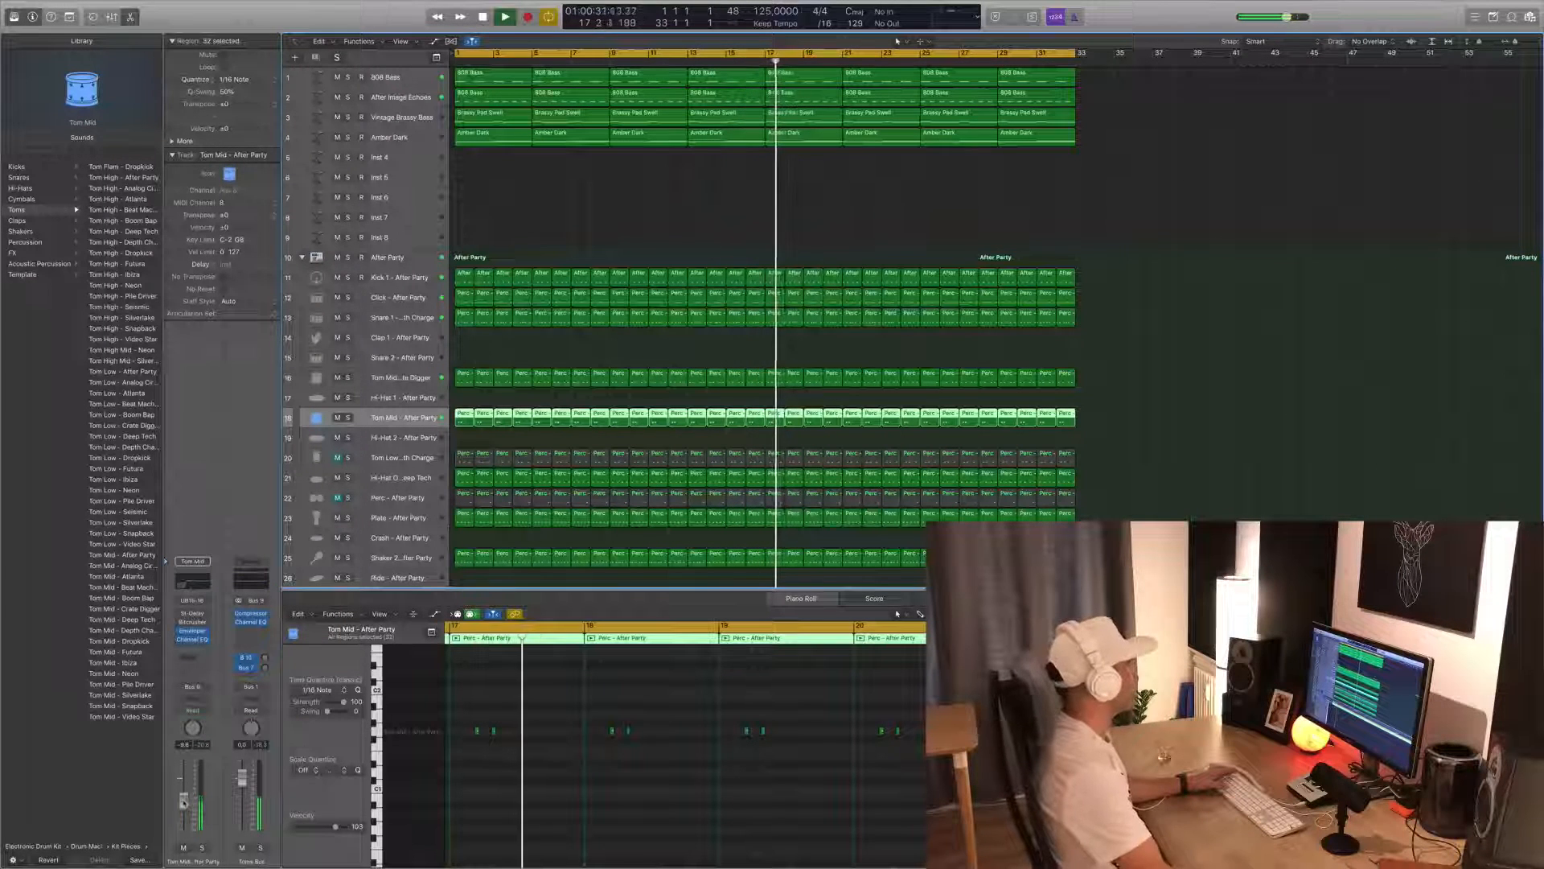
pyautogui.click(412, 457)
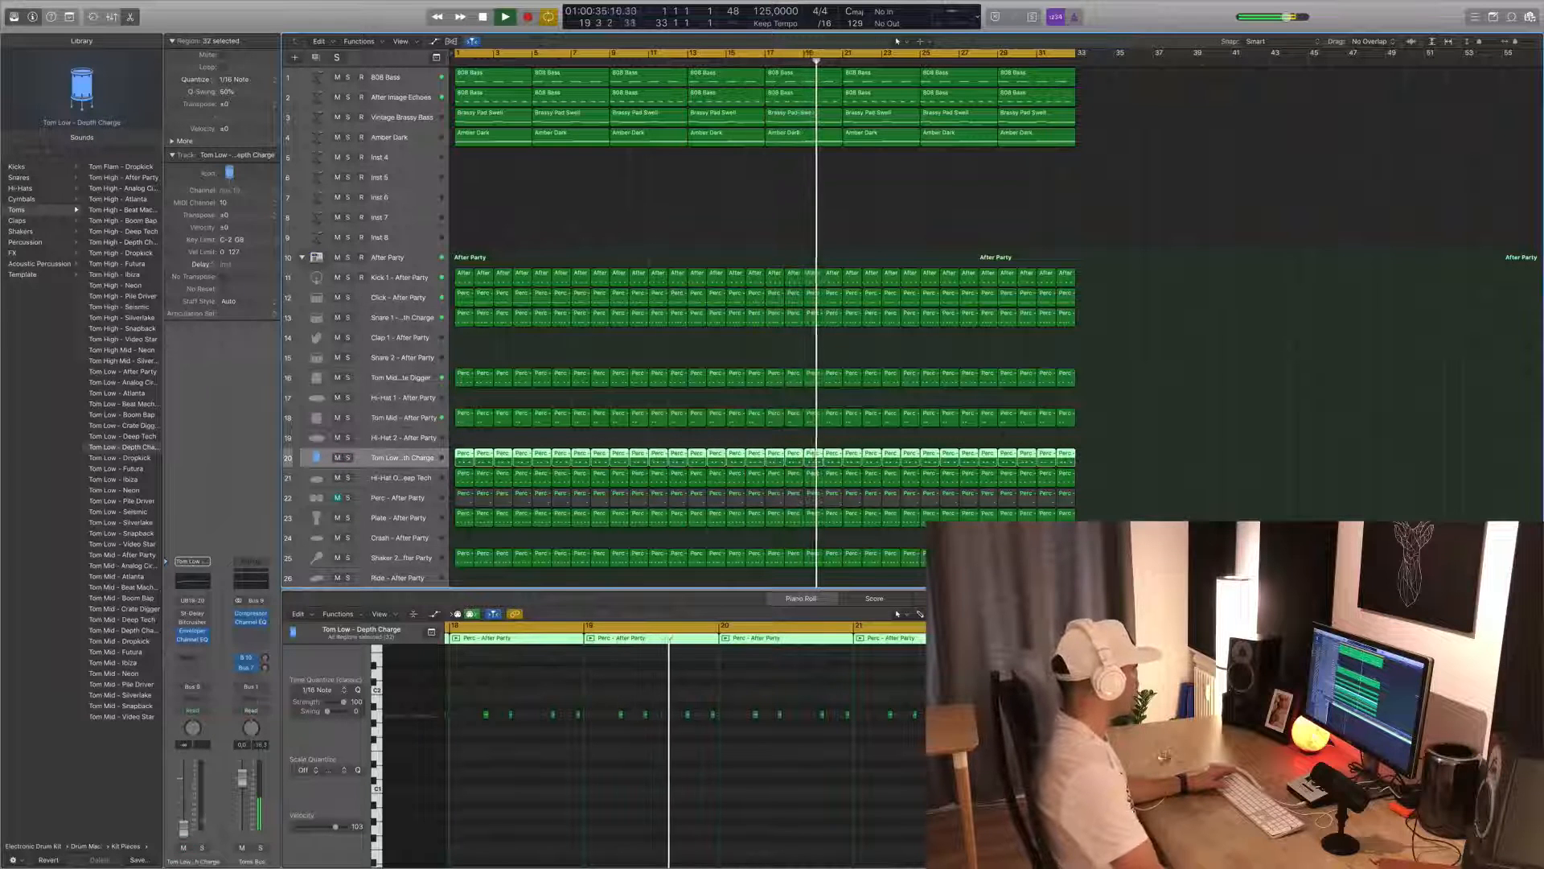
pyautogui.moveTo(184, 812); pyautogui.dragTo(188, 804)
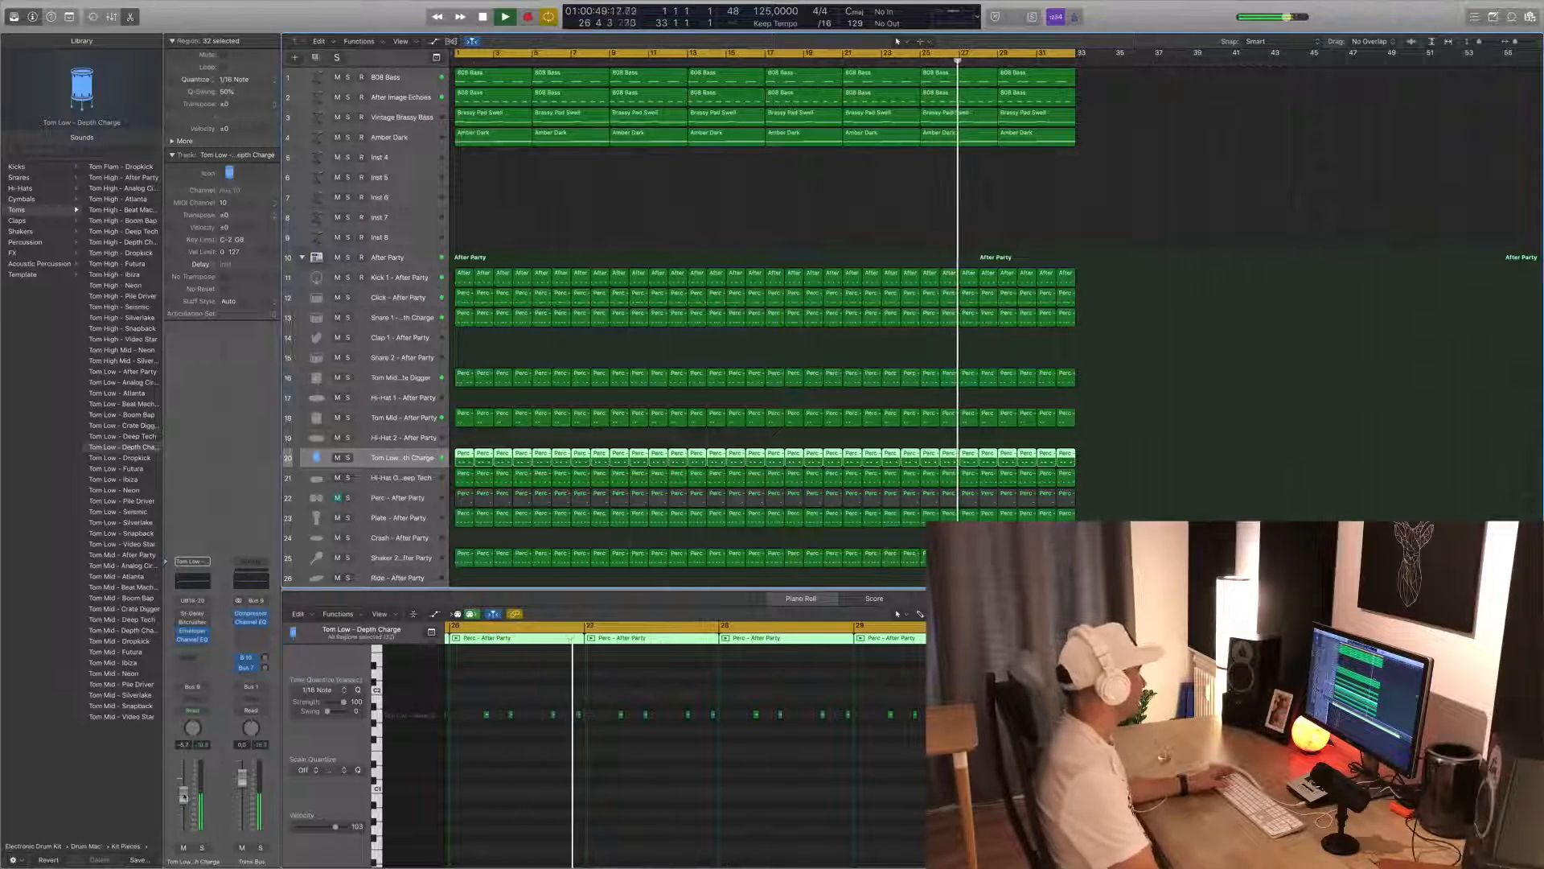
pyautogui.click(412, 477)
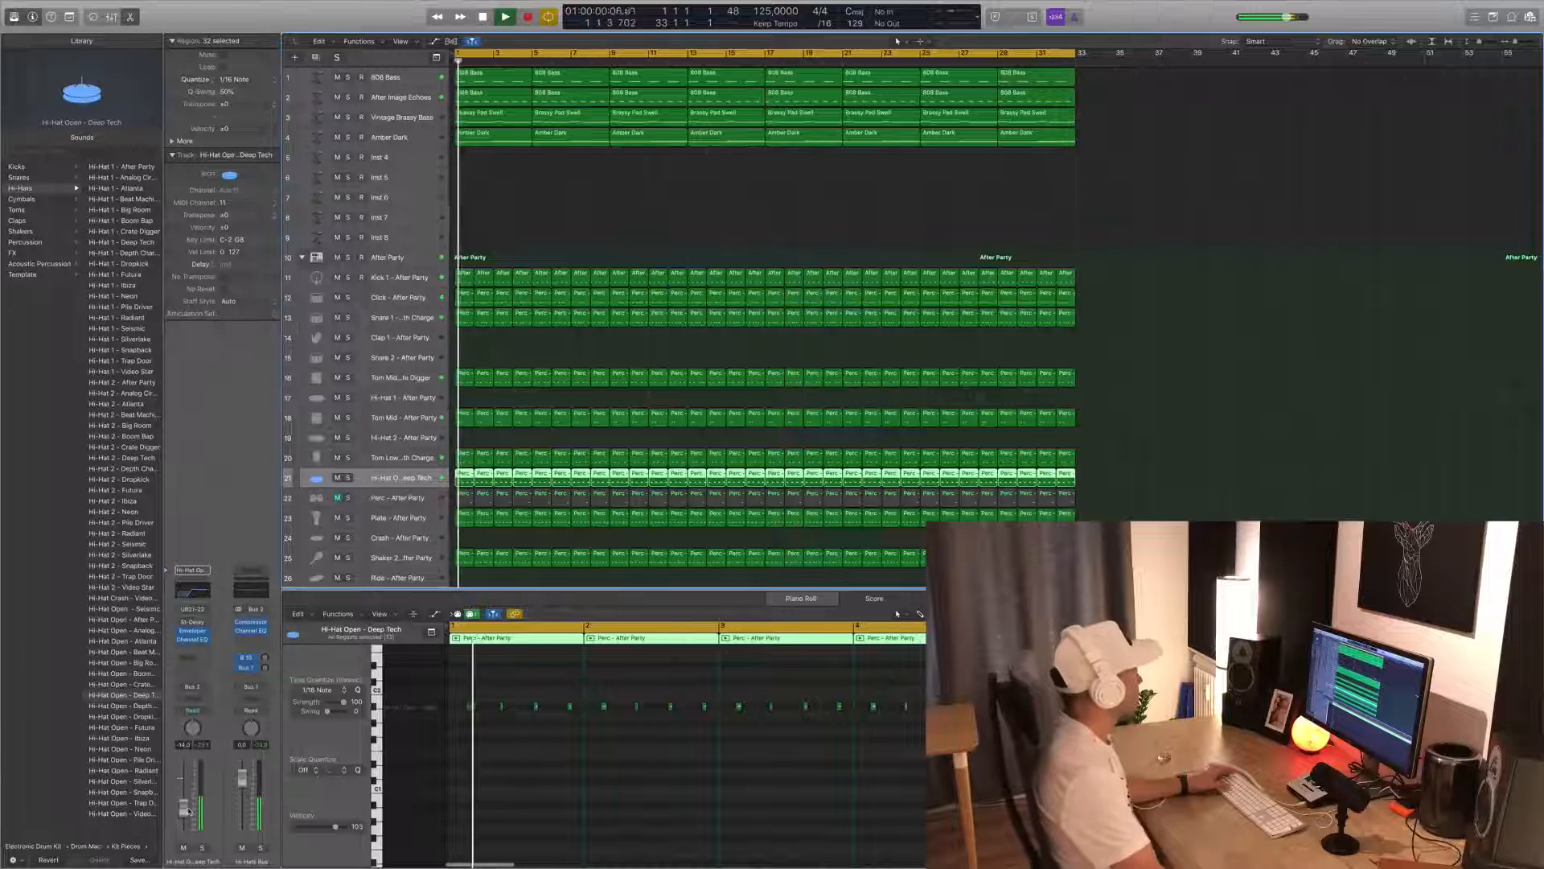
# - Bring unmuted Perc - After Party into the mix and apply a low cut just below 200 Hz in its Channel EQ
pyautogui.scroll(-2, 503, 530)
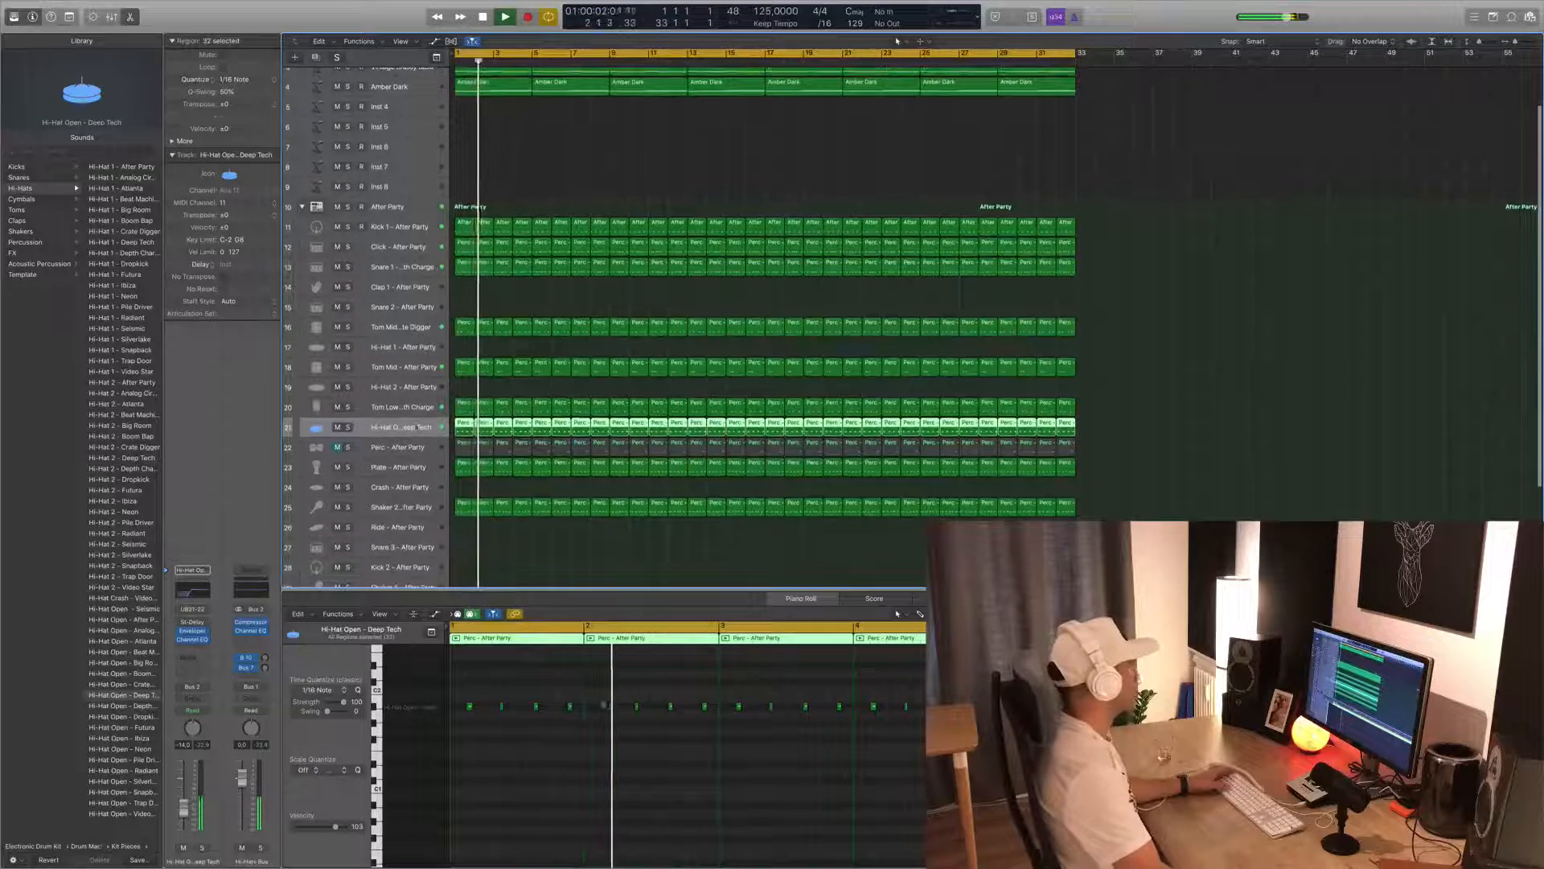
pyautogui.click(344, 451)
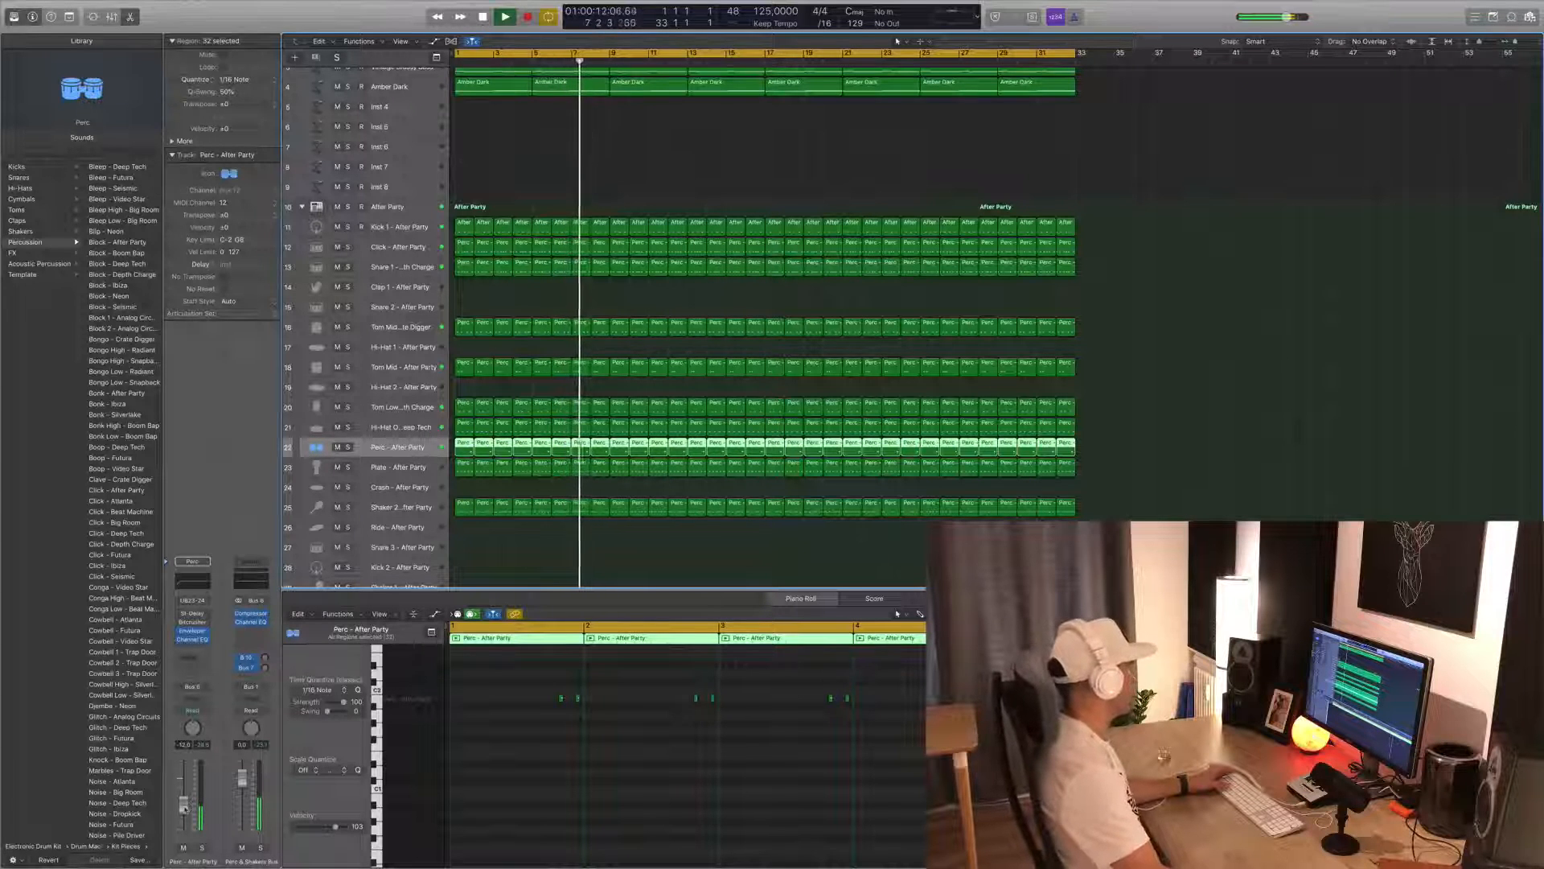
pyautogui.click(194, 585)
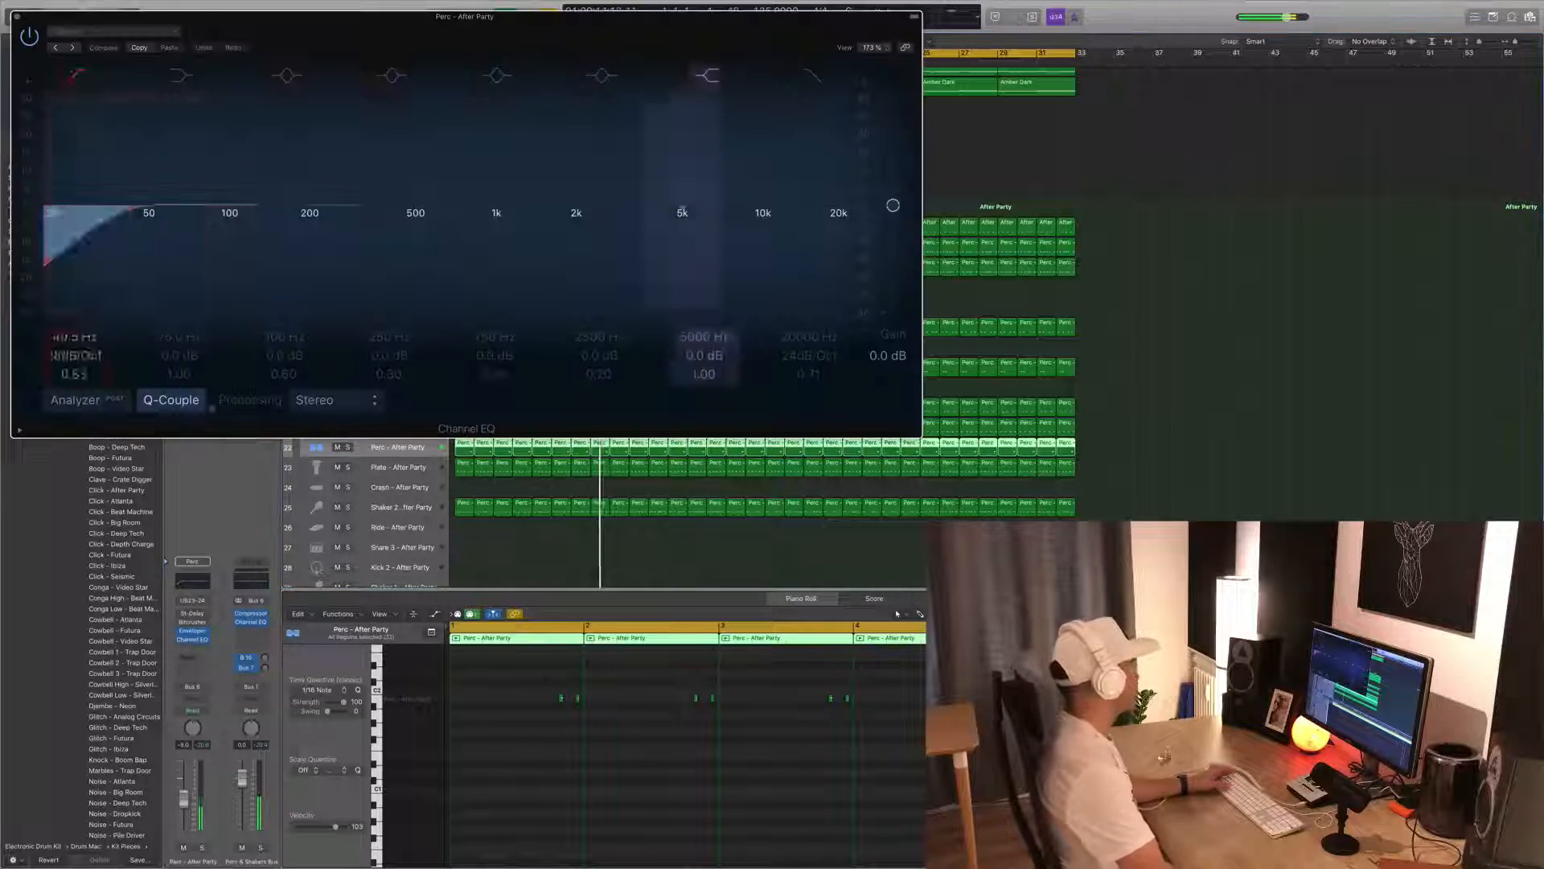
pyautogui.moveTo(69, 350); pyautogui.dragTo(69, 326)
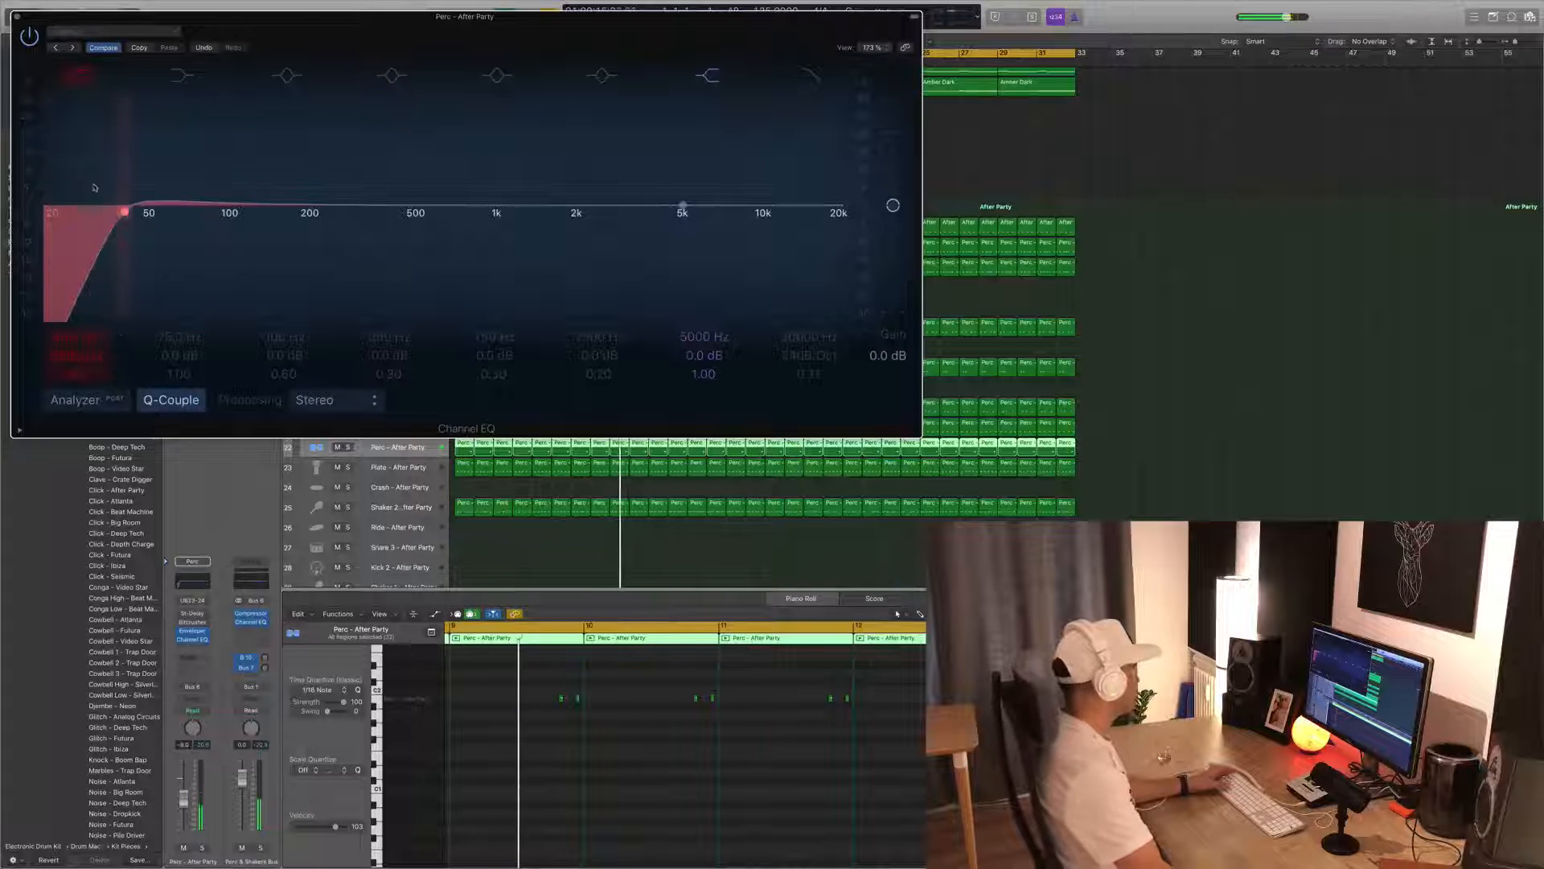
pyautogui.moveTo(131, 212); pyautogui.dragTo(233, 209)
pyautogui.click(79, 402)
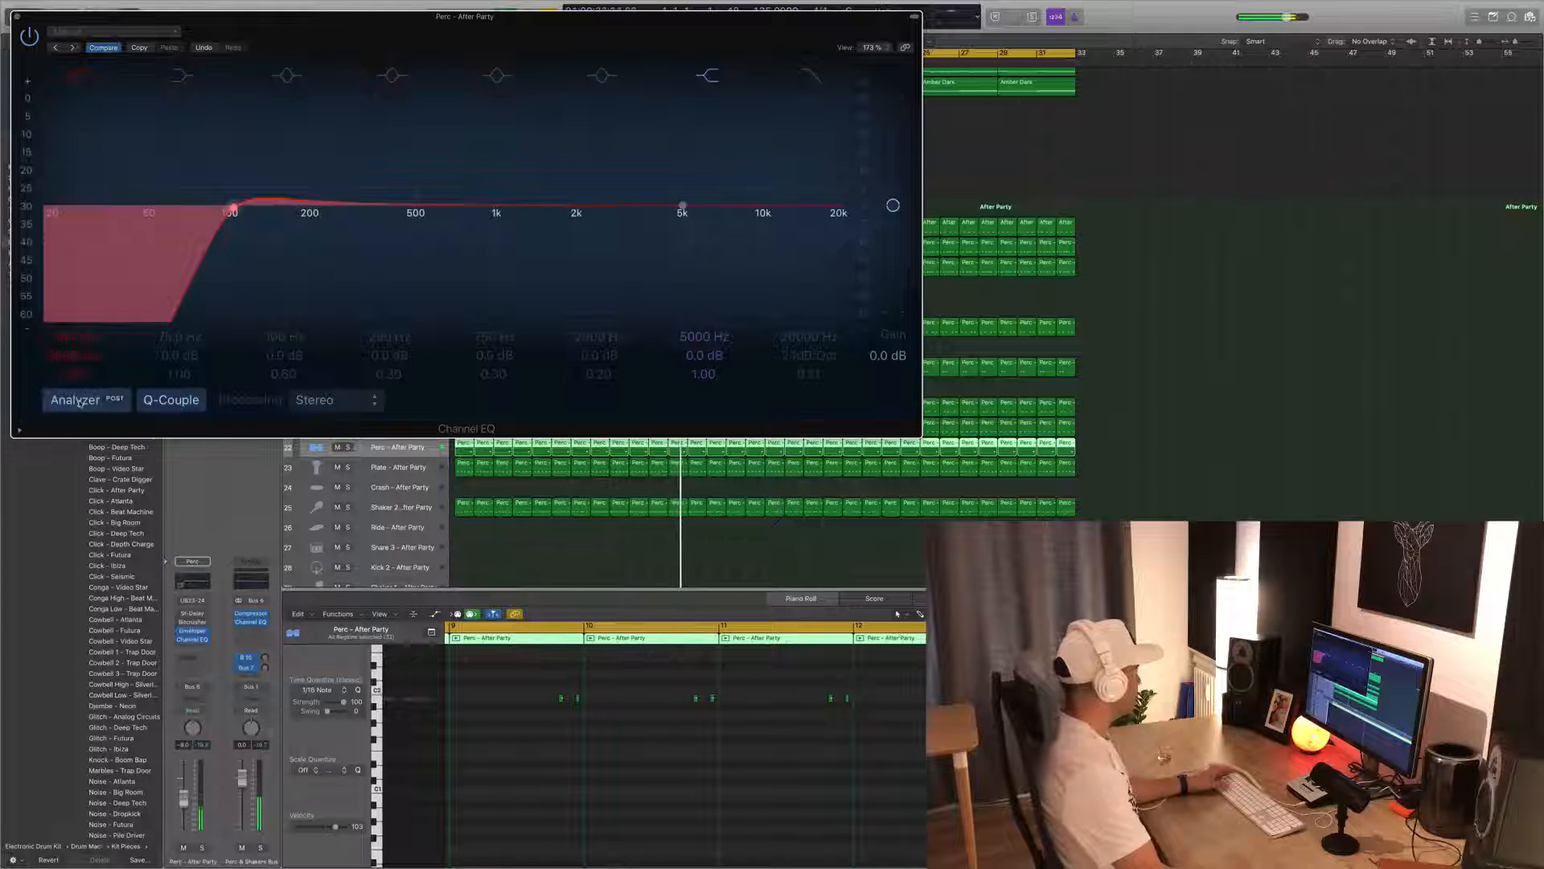
pyautogui.moveTo(231, 209); pyautogui.dragTo(303, 208)
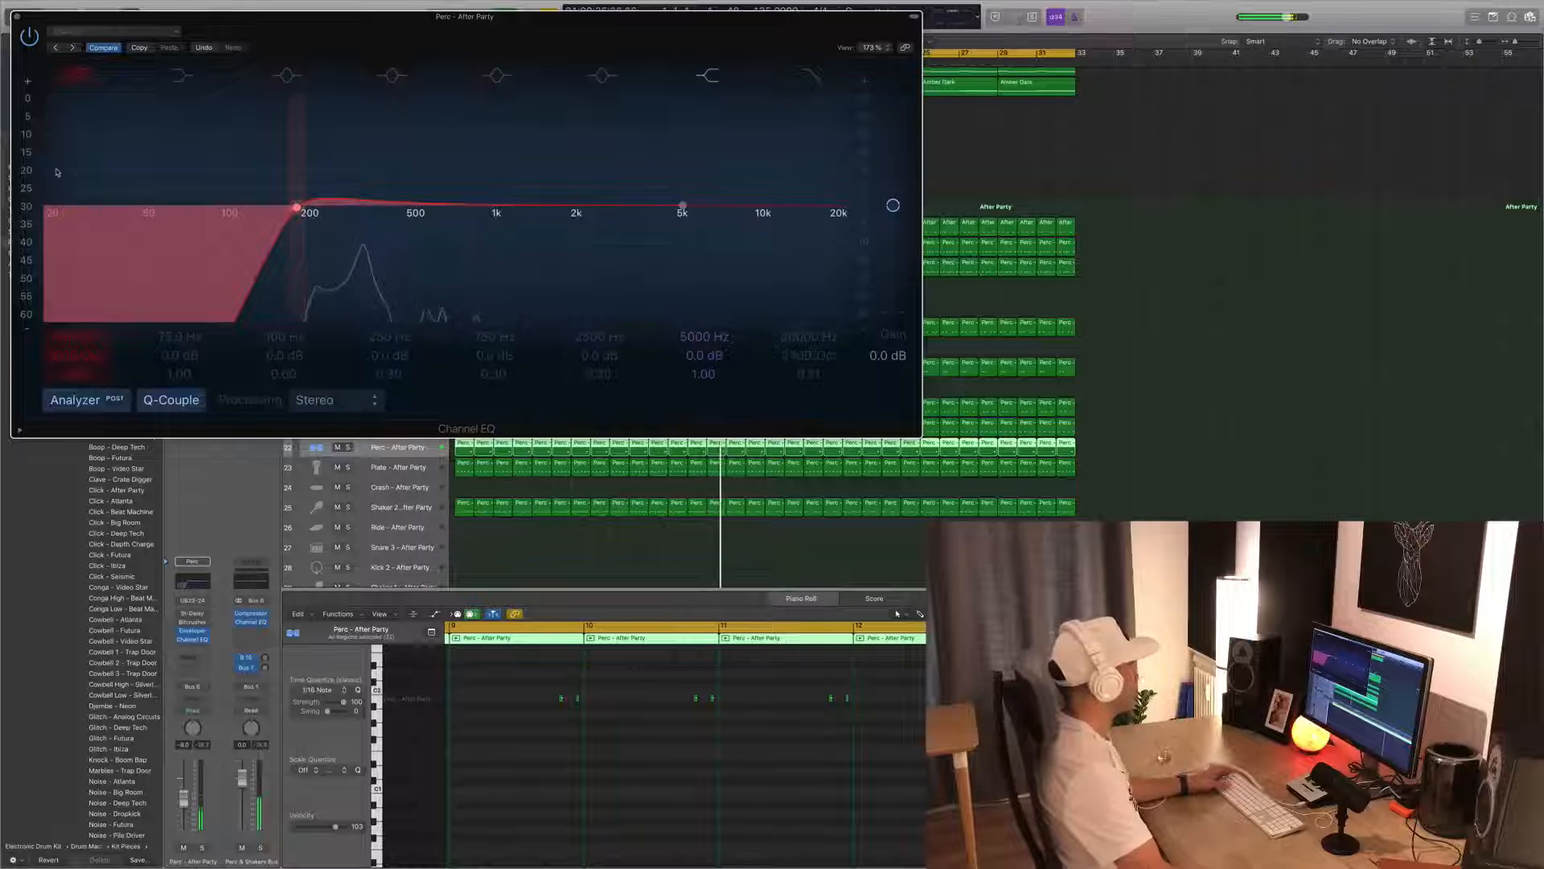
pyautogui.click(17, 16)
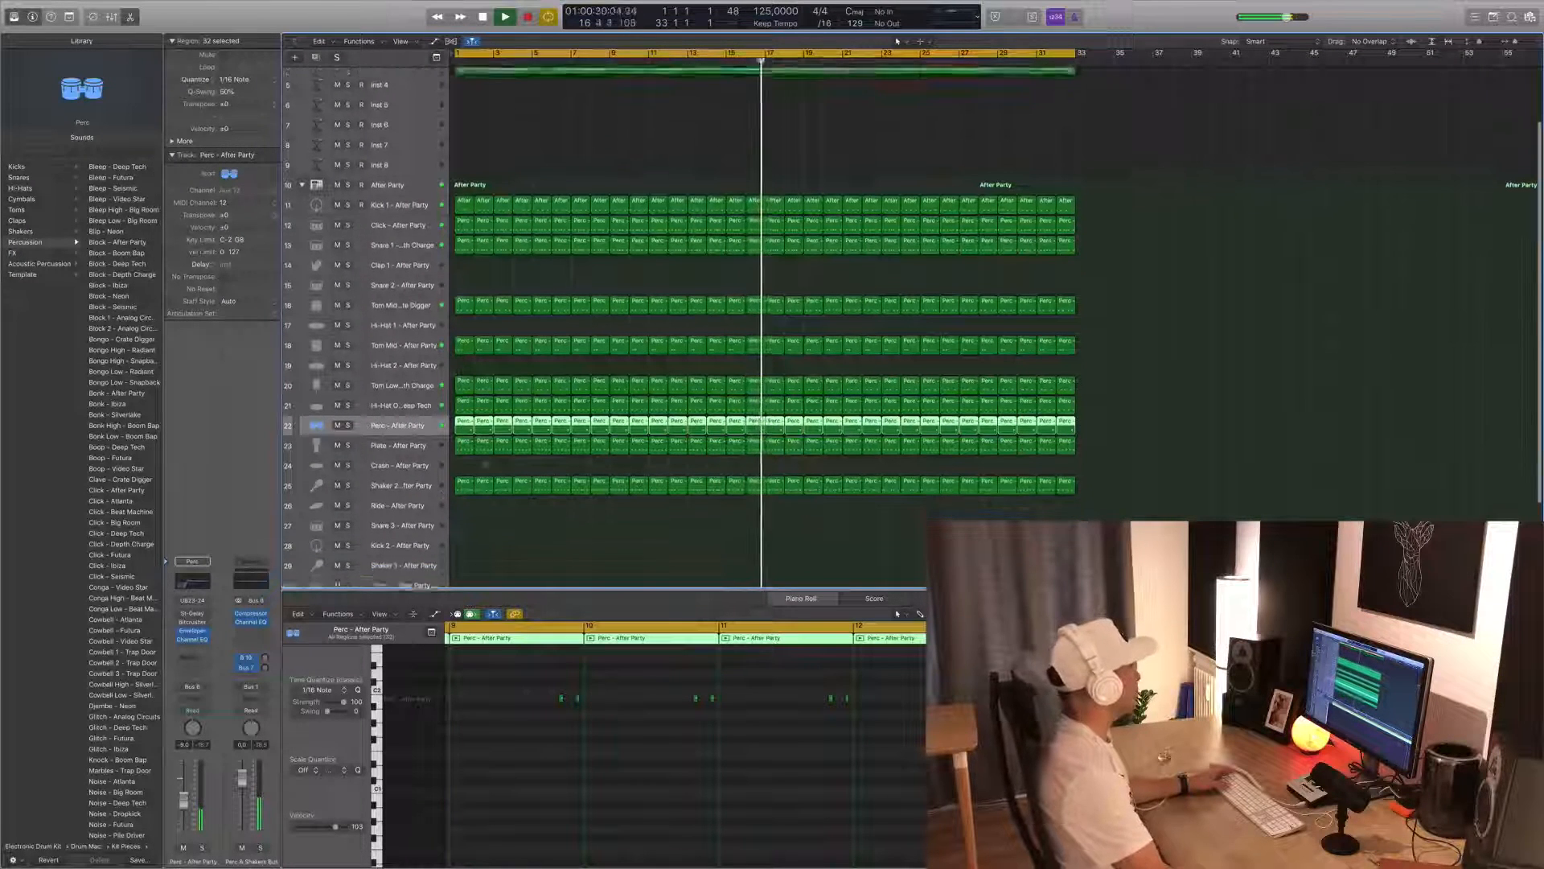
# - Raise the volume of the Plate - After Party track from zero
pyautogui.scroll(-2, 415, 458)
pyautogui.click(410, 432)
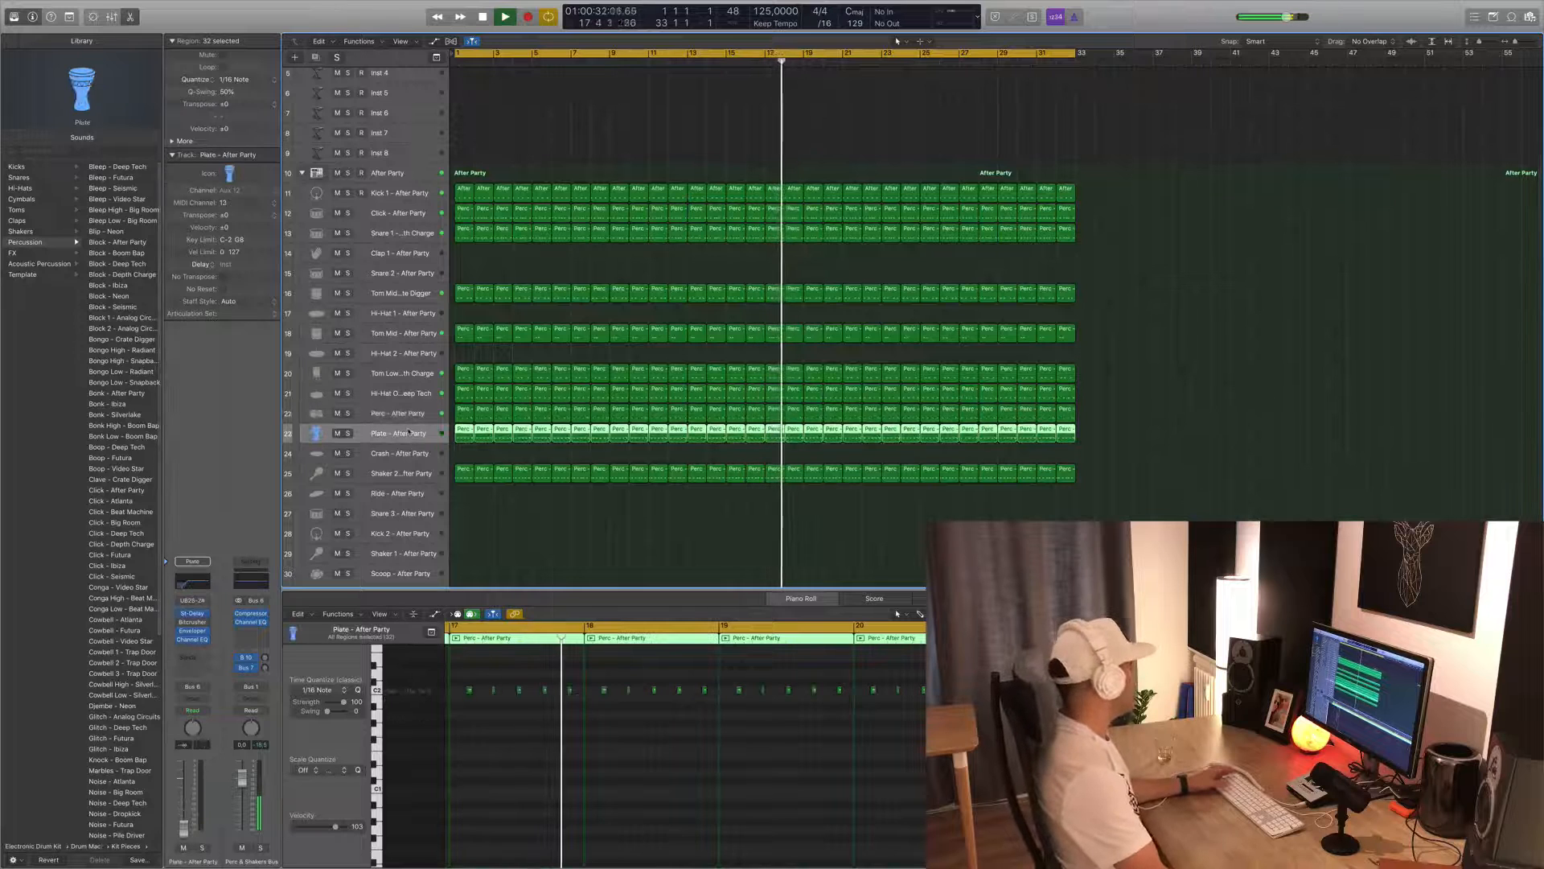
pyautogui.moveTo(185, 825); pyautogui.dragTo(185, 809)
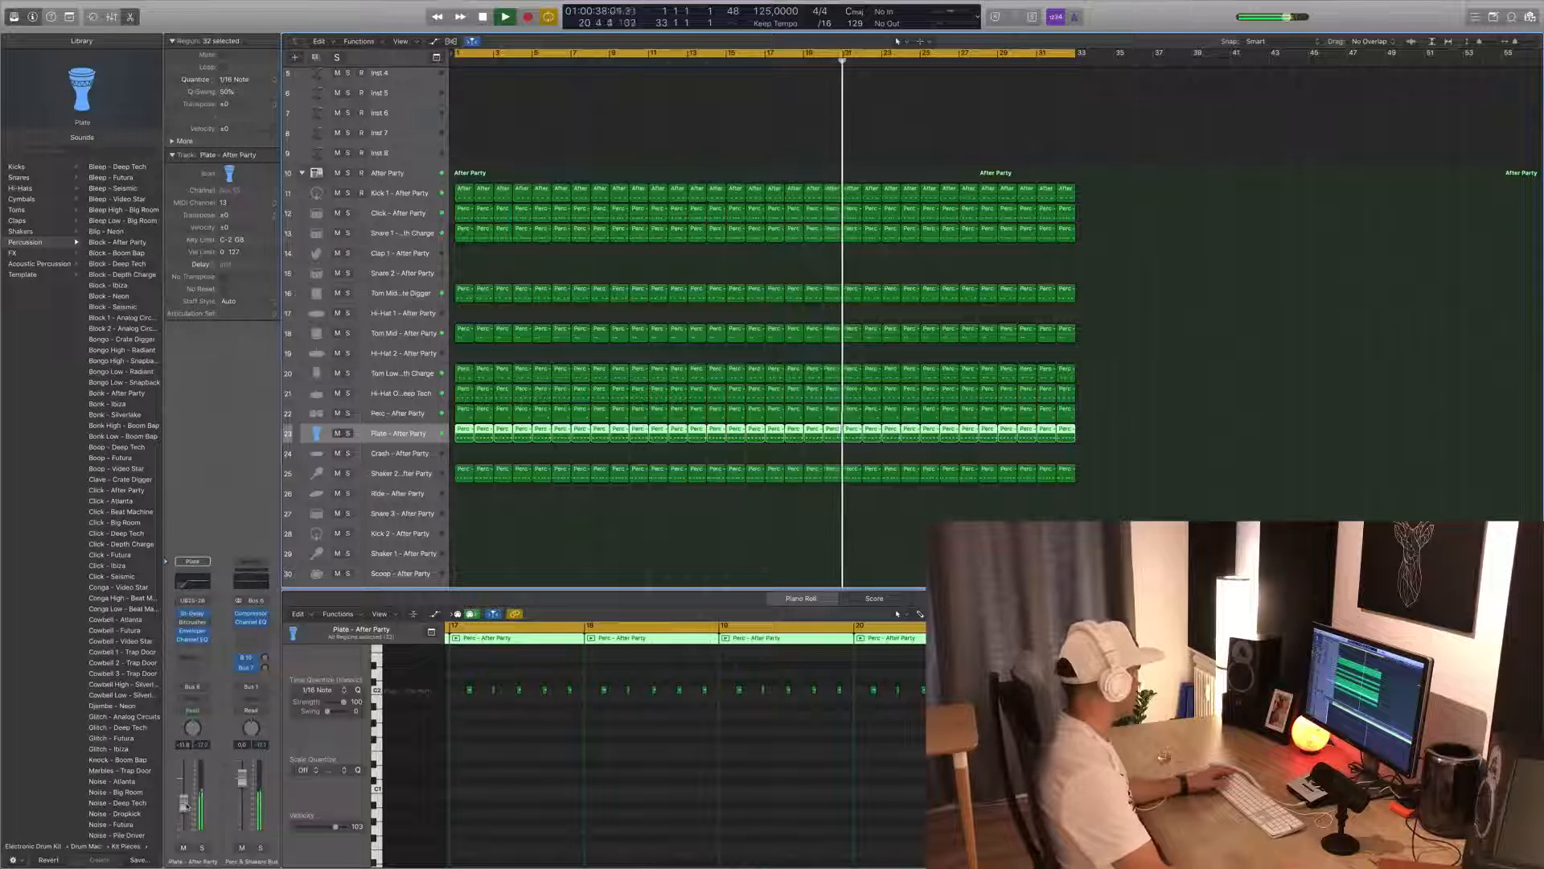
# - Set the Stereo Delay output mix on Plate - After Party to 31% for the left channel and 48% for the right
pyautogui.click(193, 614)
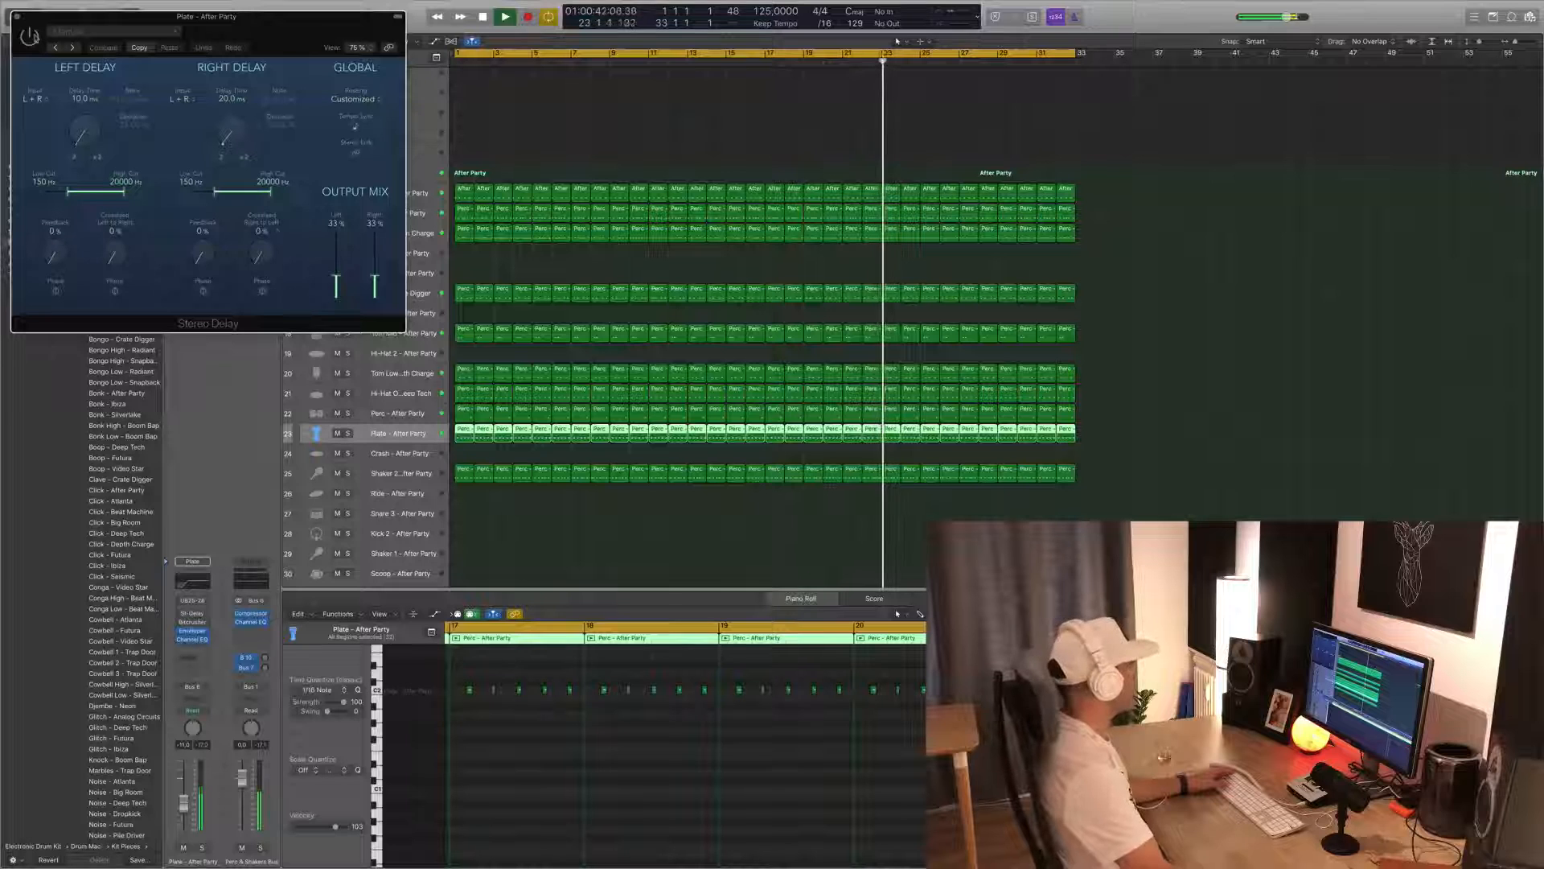
pyautogui.moveTo(336, 277); pyautogui.dragTo(335, 205)
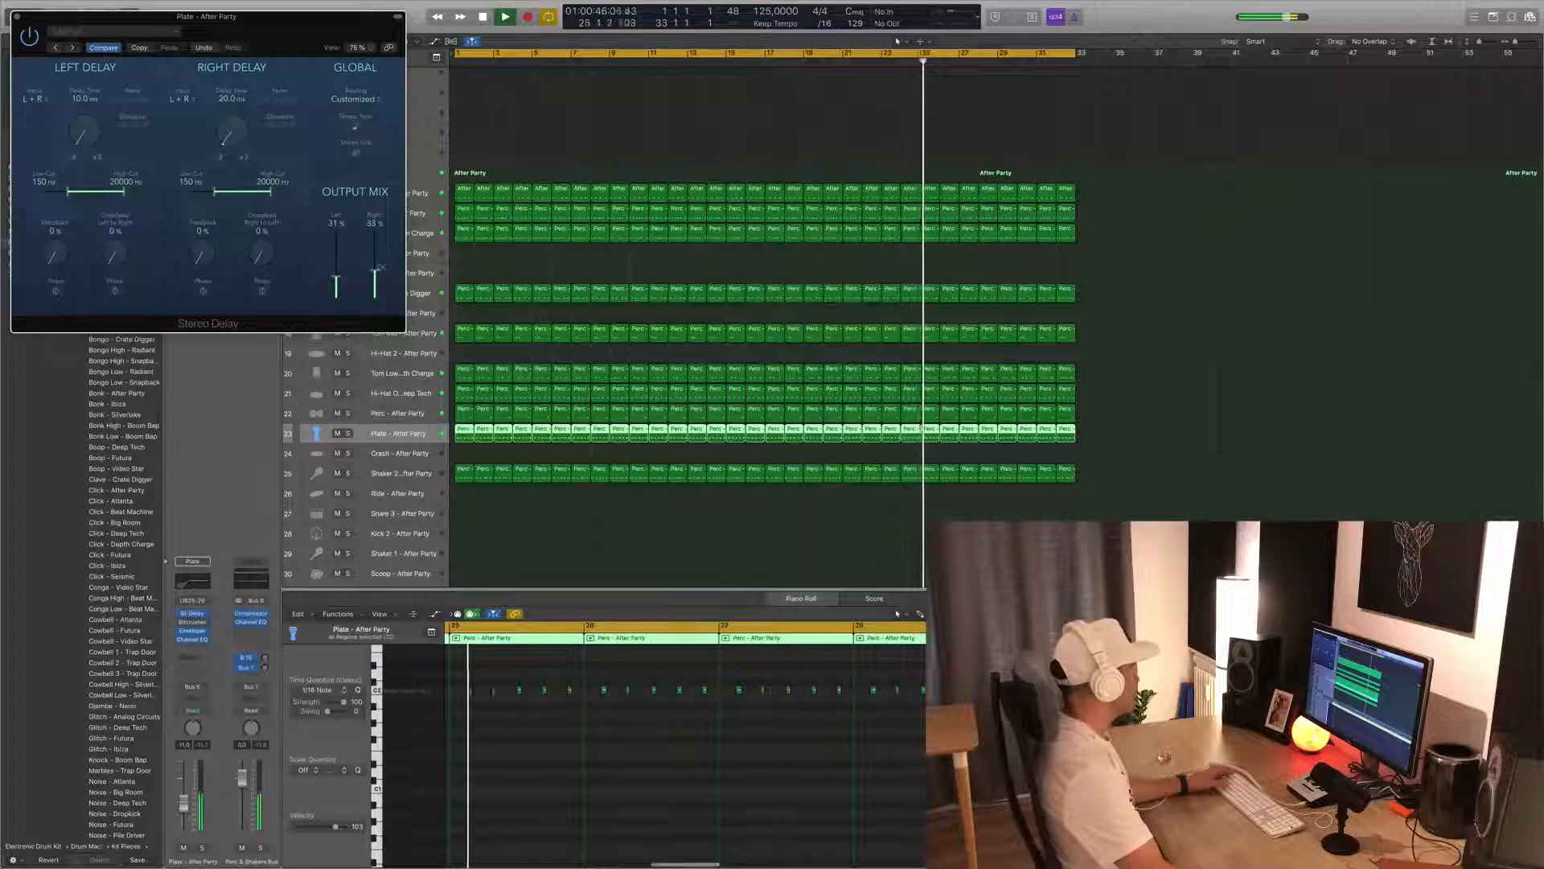
pyautogui.moveTo(375, 277)
pyautogui.mouseDown()
pyautogui.moveTo(378, 252)
pyautogui.moveTo(378, 269)
pyautogui.mouseUp()
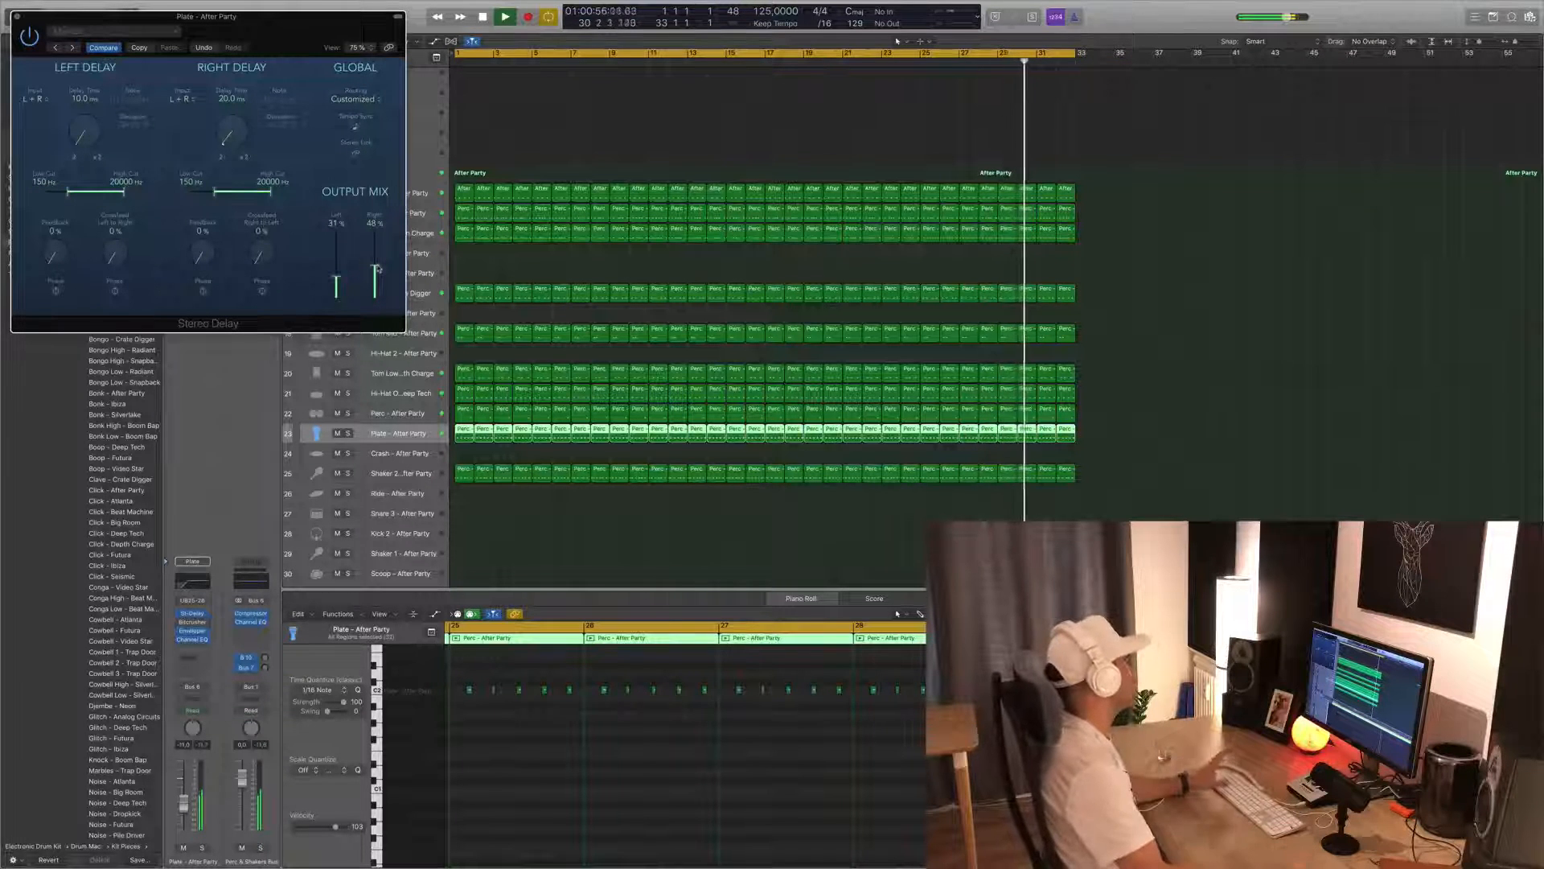
pyautogui.moveTo(284, 37); pyautogui.dragTo(324, 51)
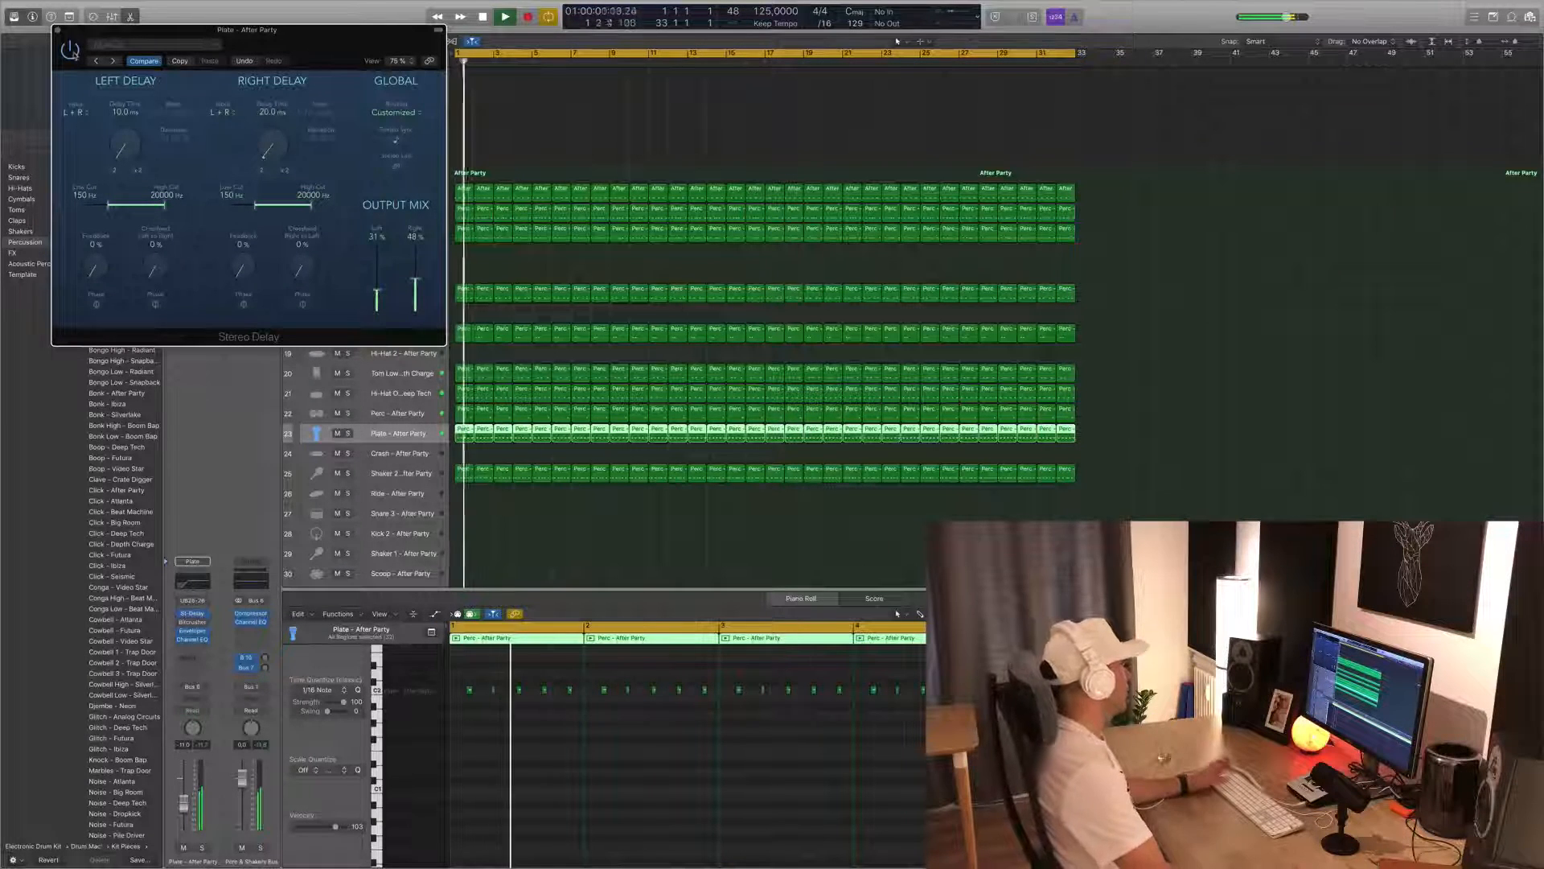
pyautogui.press('super+w')
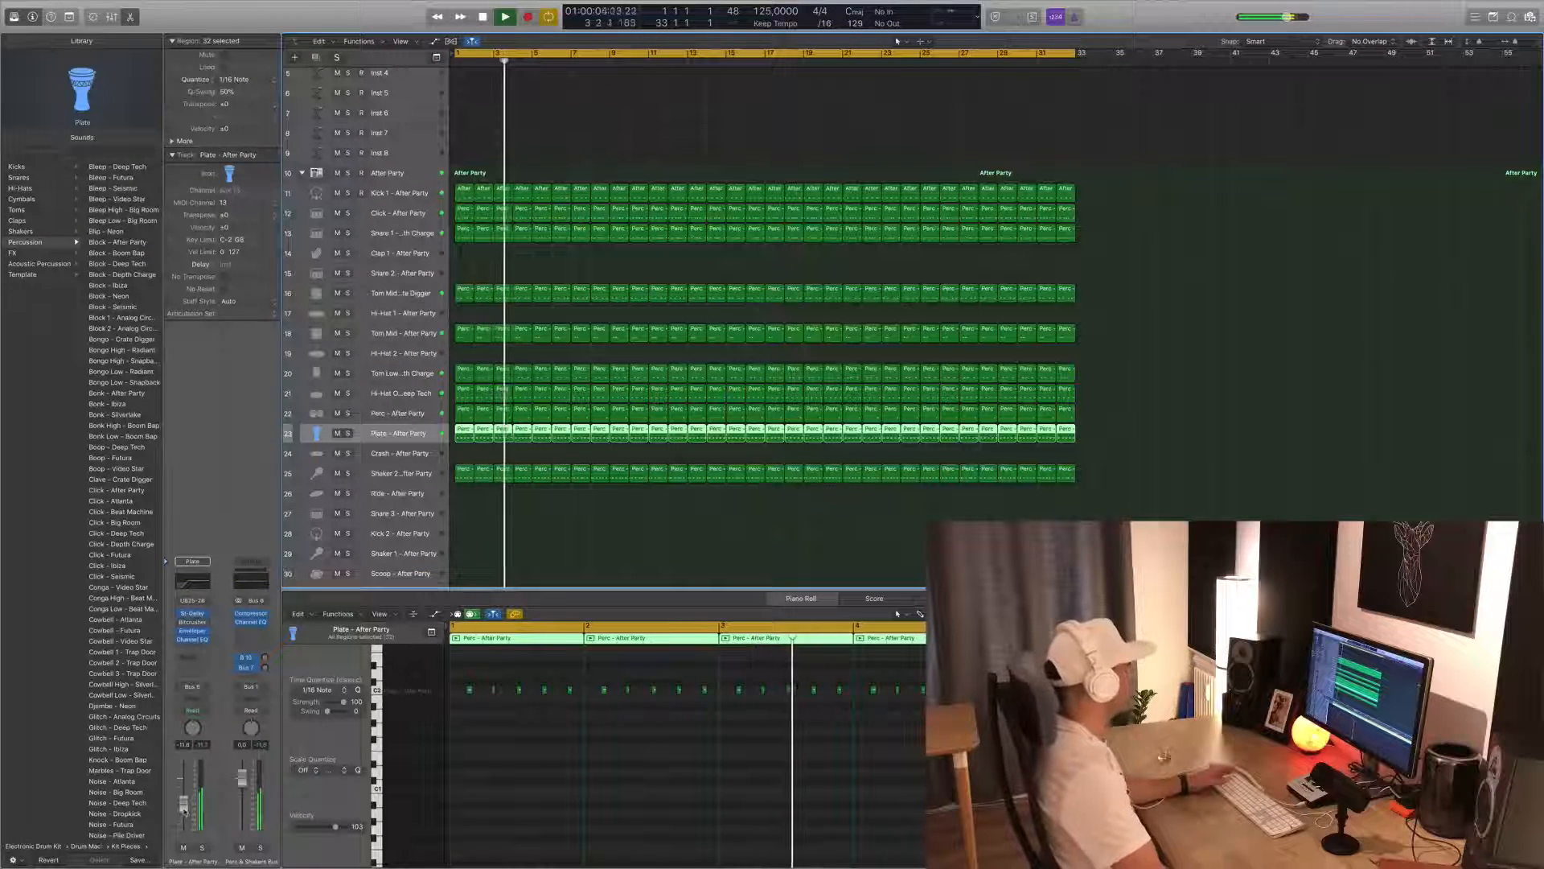
# - Raise the volume of Shaker 2 - After Party and clear the region selection
pyautogui.scroll(-4, 420, 484)
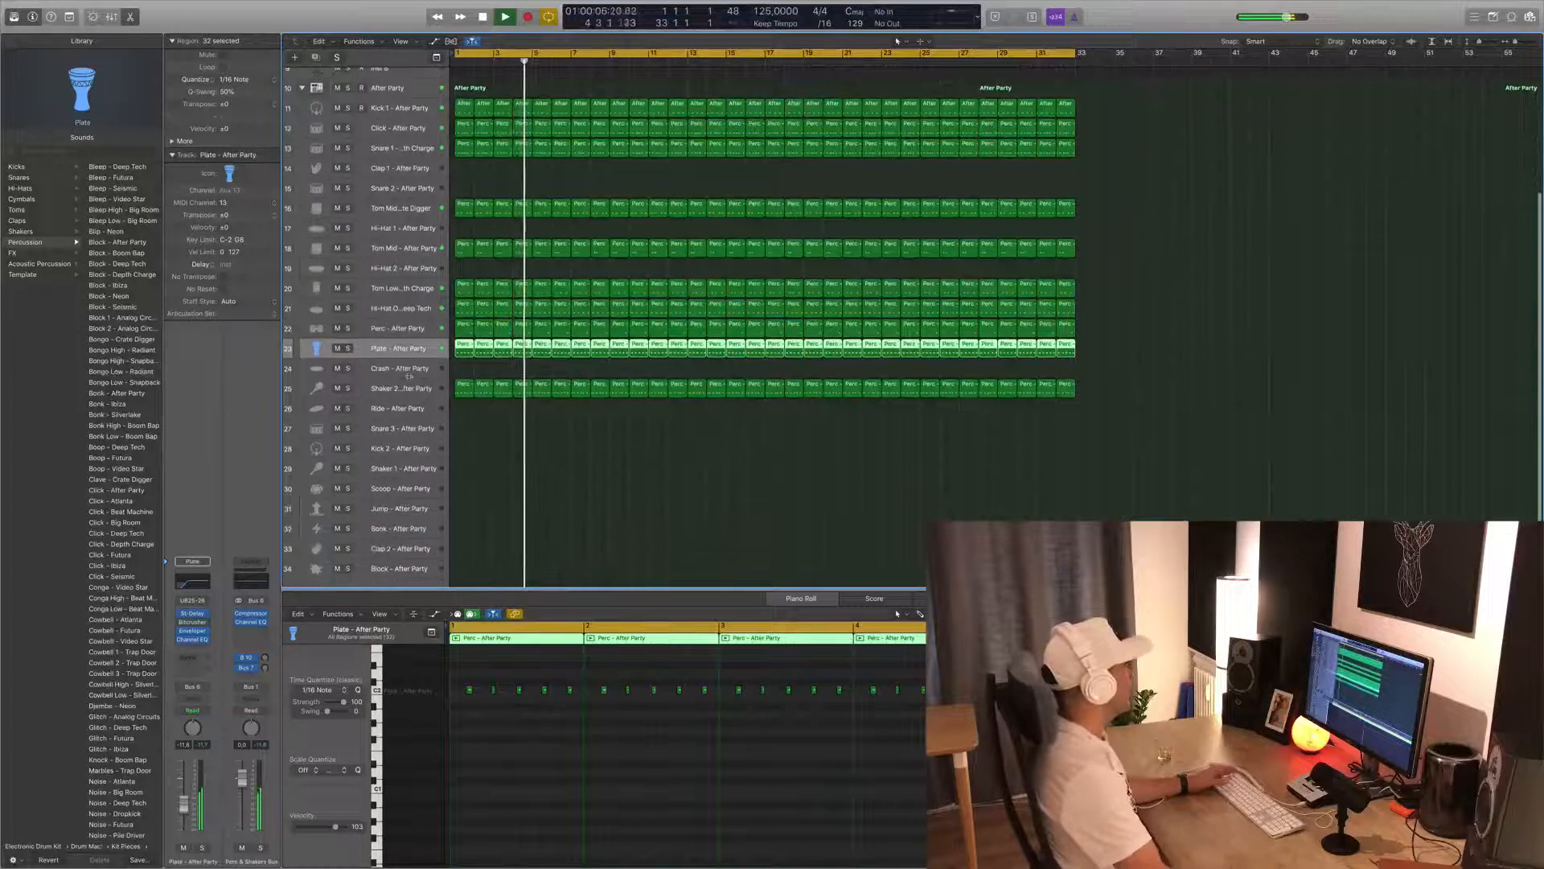
pyautogui.click(409, 393)
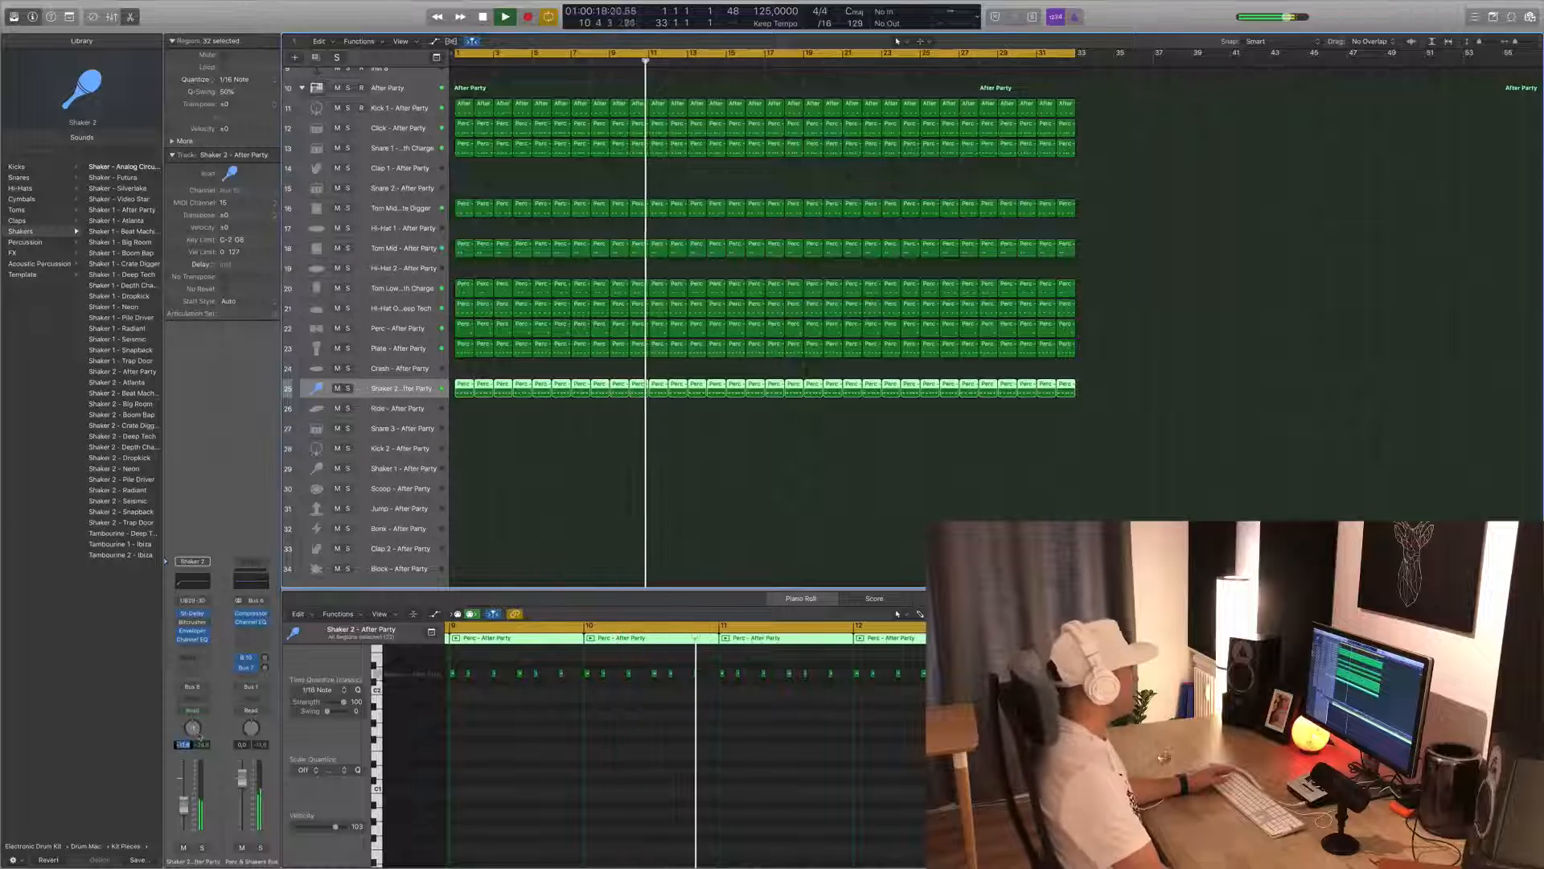
pyautogui.click(515, 494)
# - Restart playback from the beginning and insert a stereo Compressor on the Vintage Brassy Bass track
pyautogui.scroll(5, 515, 451)
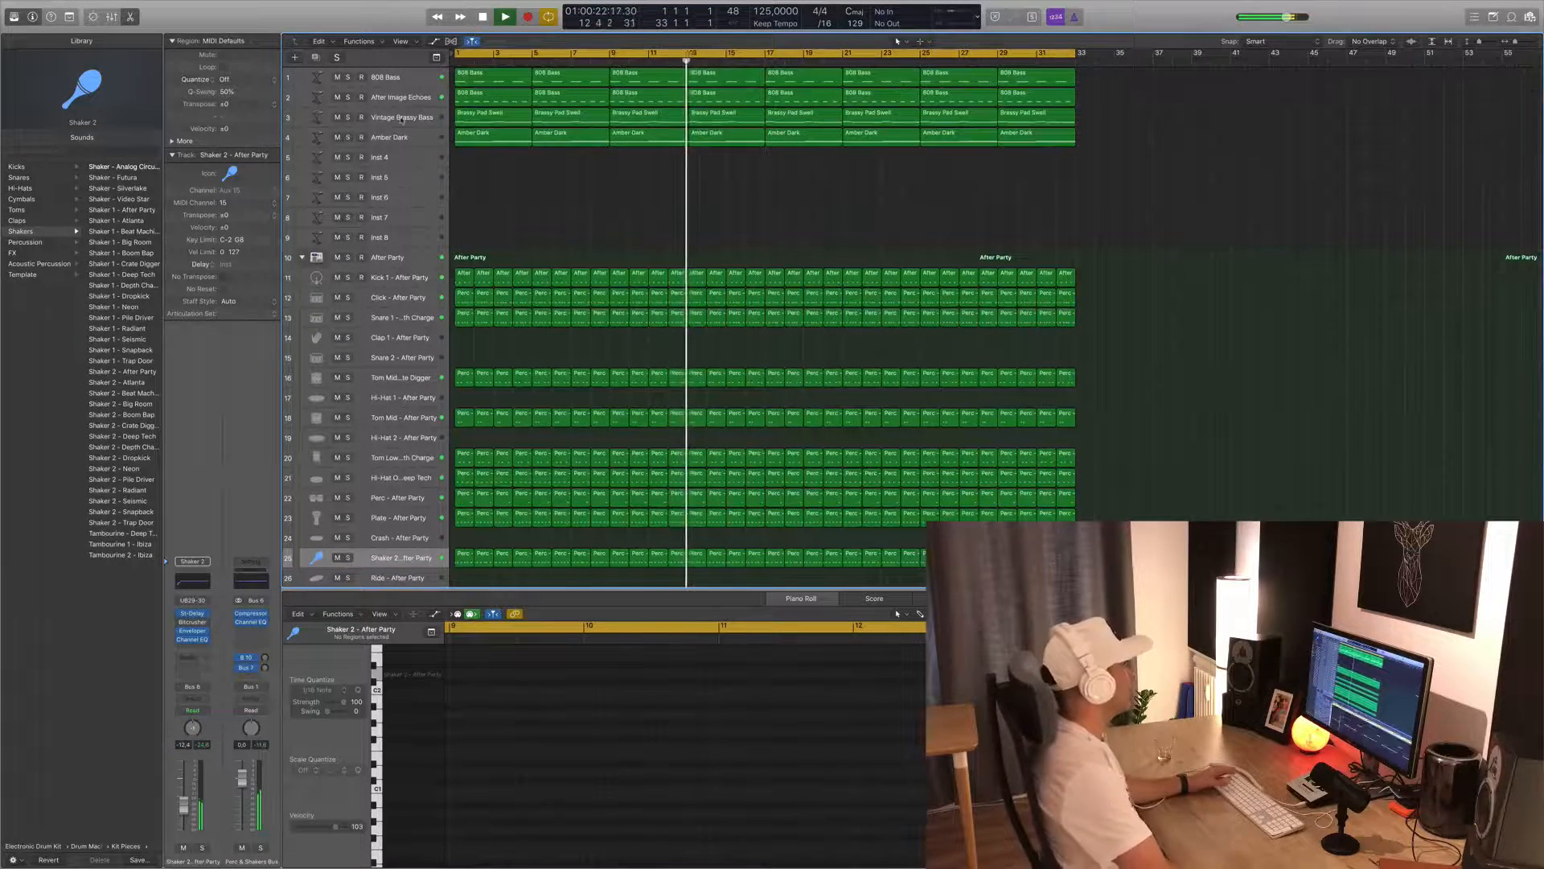
pyautogui.click(402, 119)
pyautogui.press('space')
pyautogui.press('Return')
pyautogui.press('space')
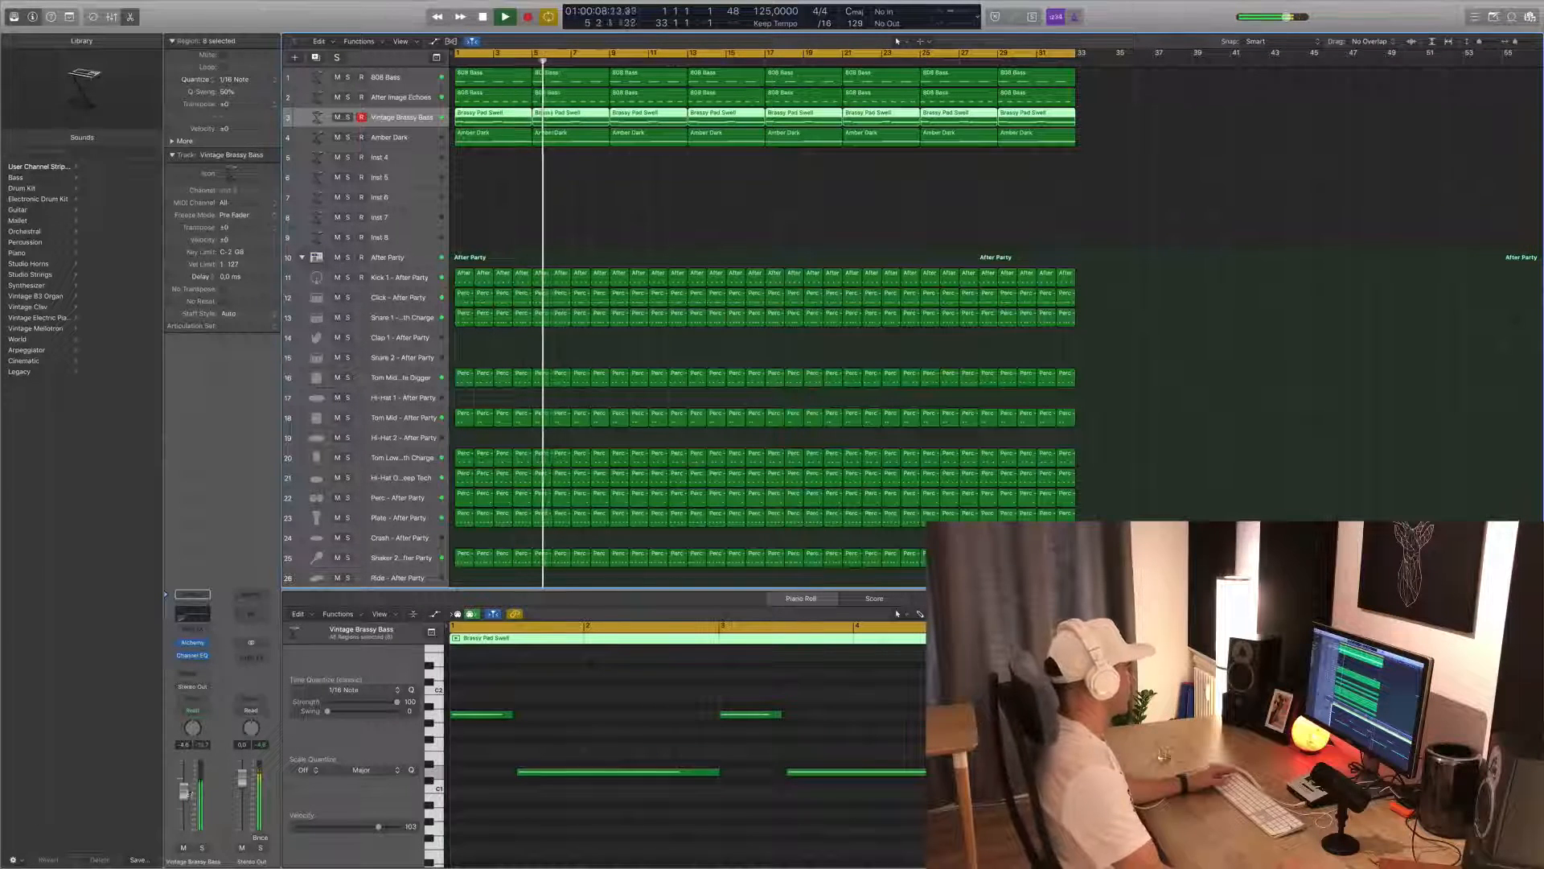
pyautogui.click(199, 666)
pyautogui.moveTo(211, 696)
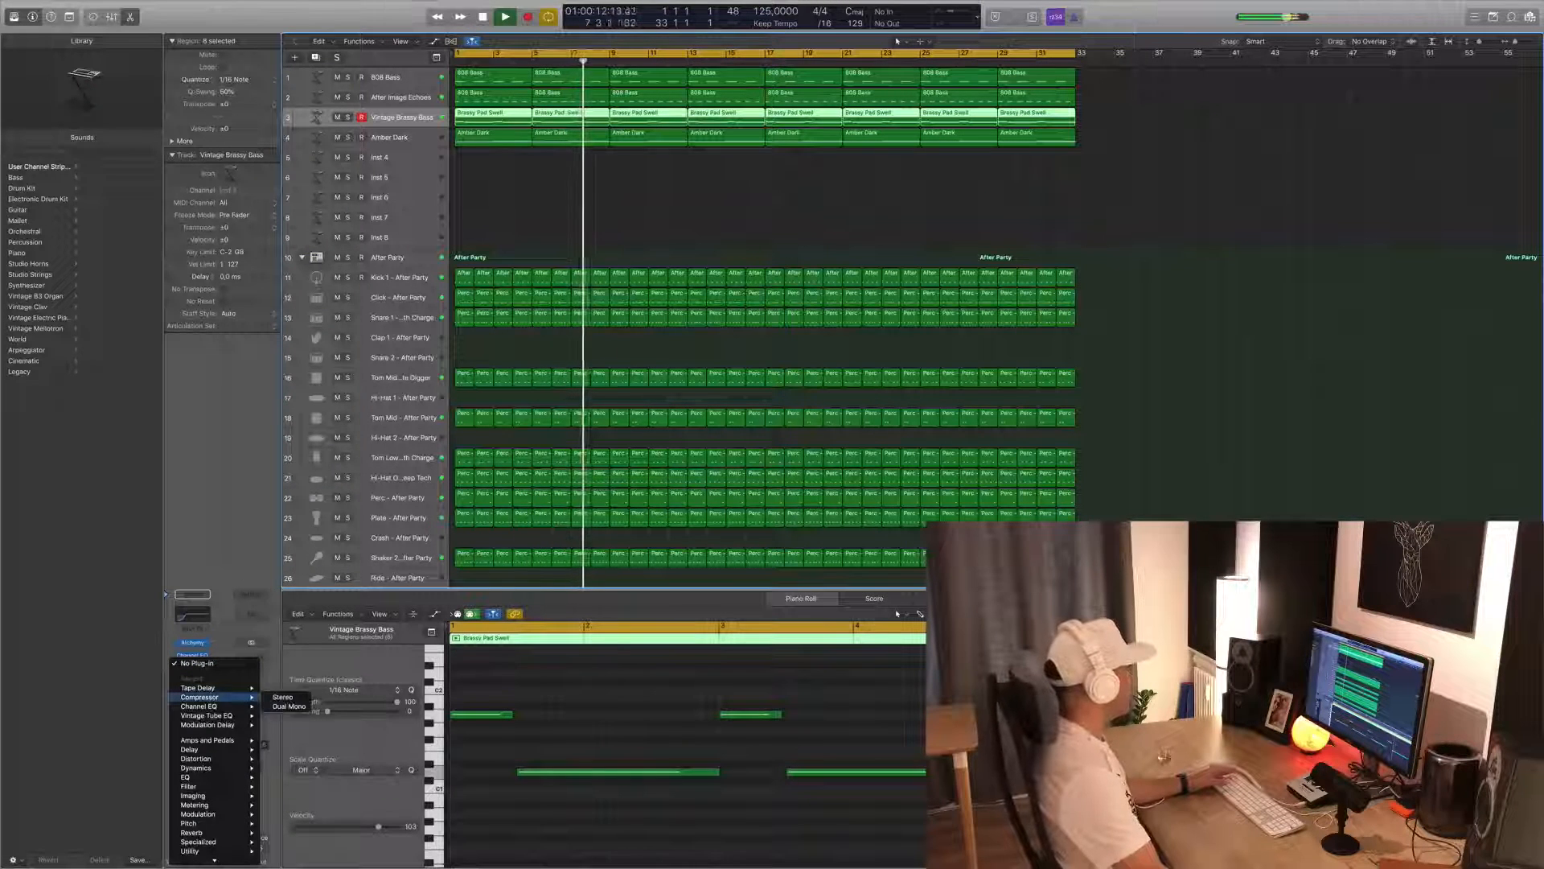
pyautogui.click(282, 697)
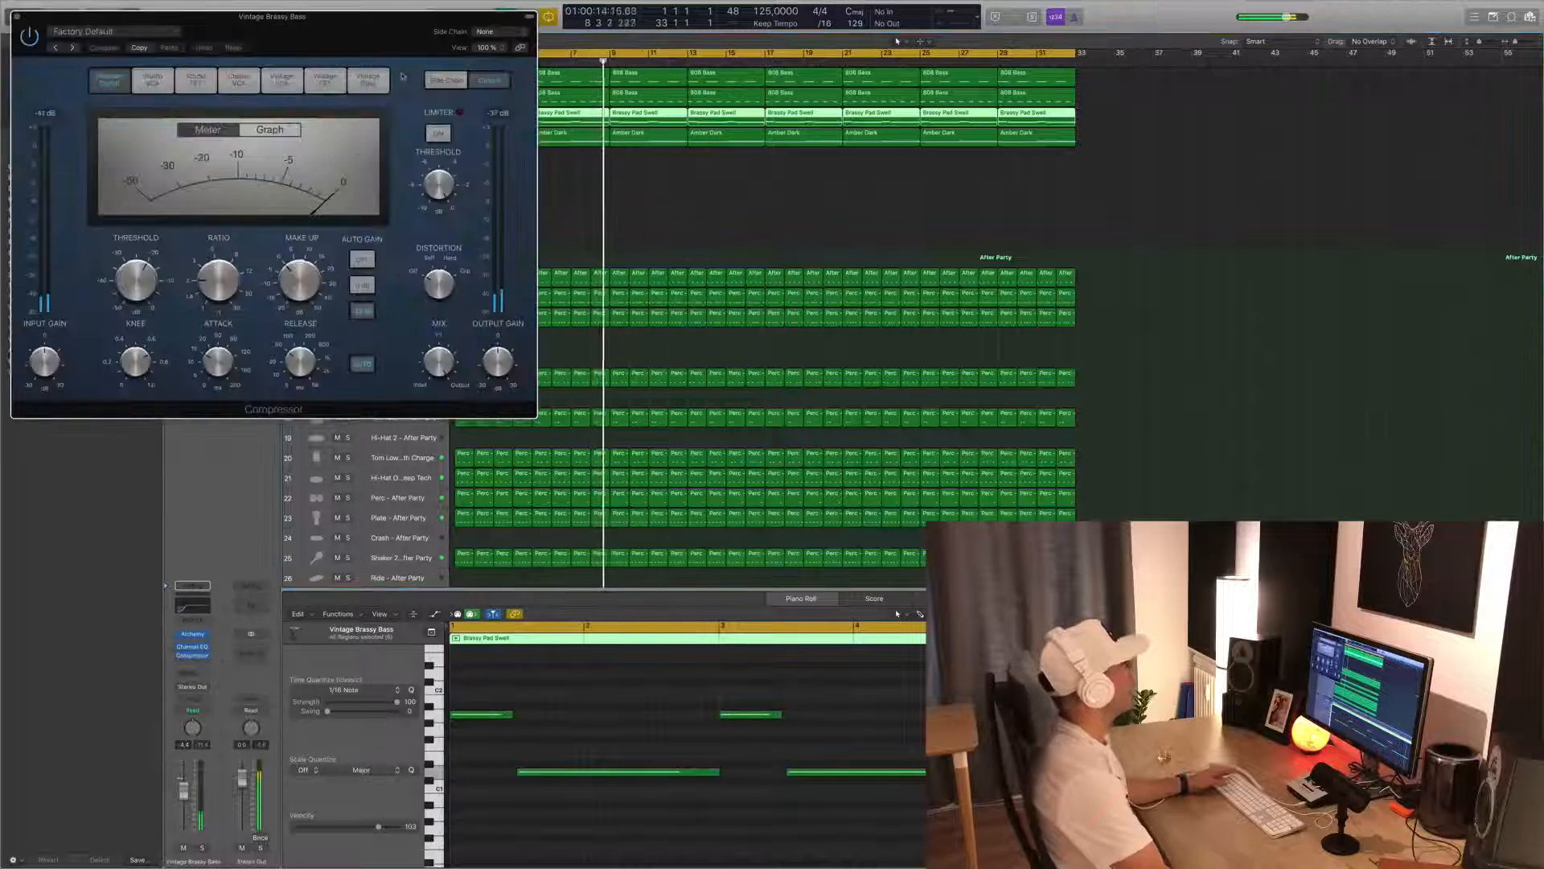
# - Side-chain the Vintage Brassy Bass Compressor to Bus 8, which carries the kicks, and adjust its threshold
pyautogui.moveTo(362, 16); pyautogui.dragTo(680, 173)
pyautogui.click(808, 188)
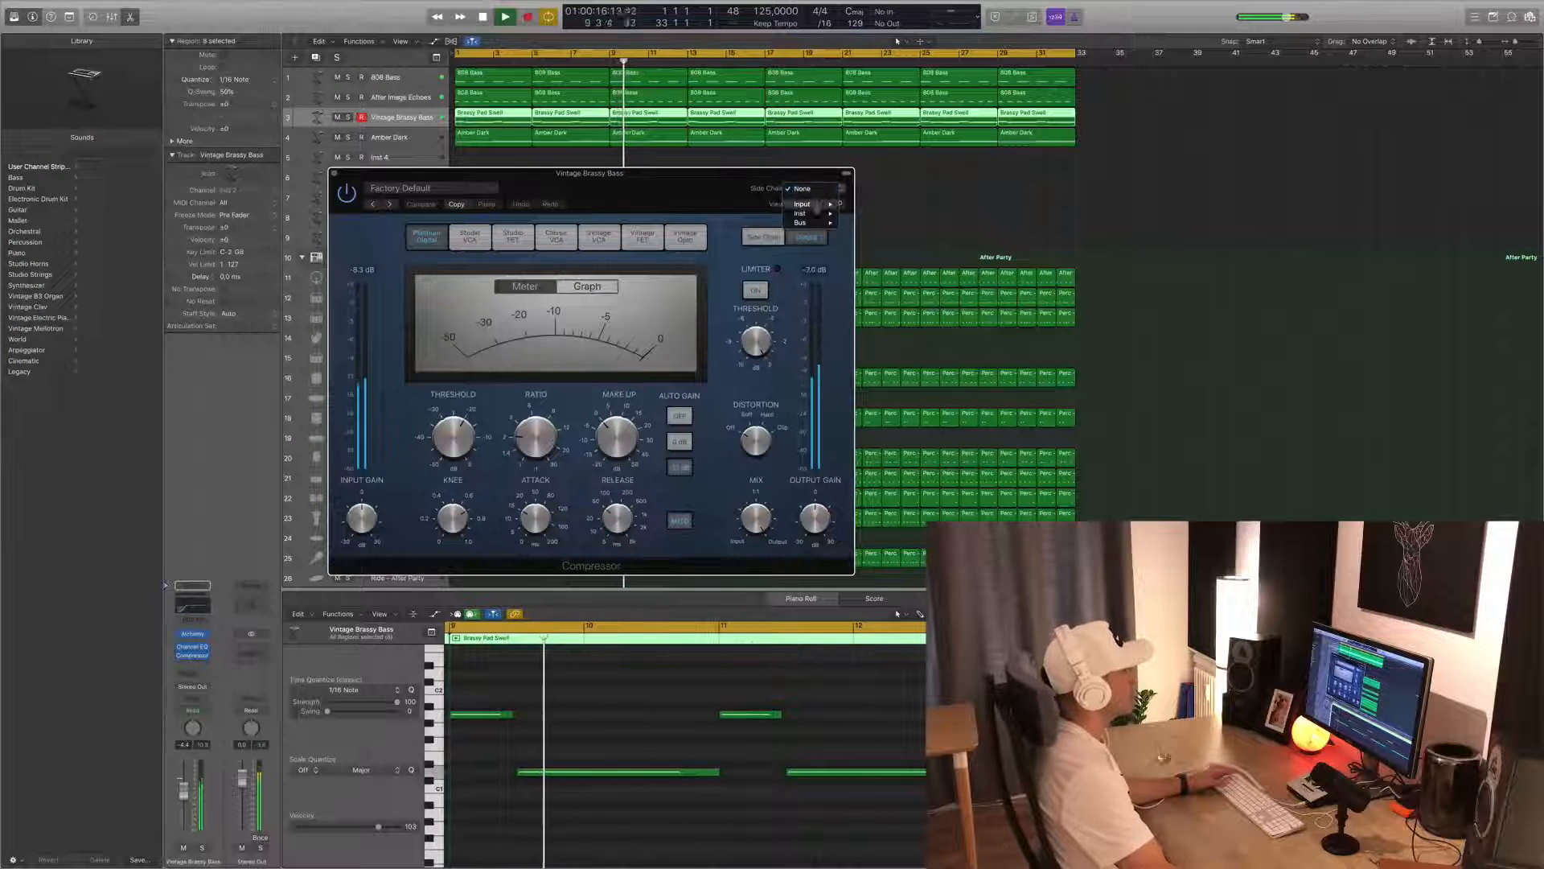
pyautogui.moveTo(809, 226)
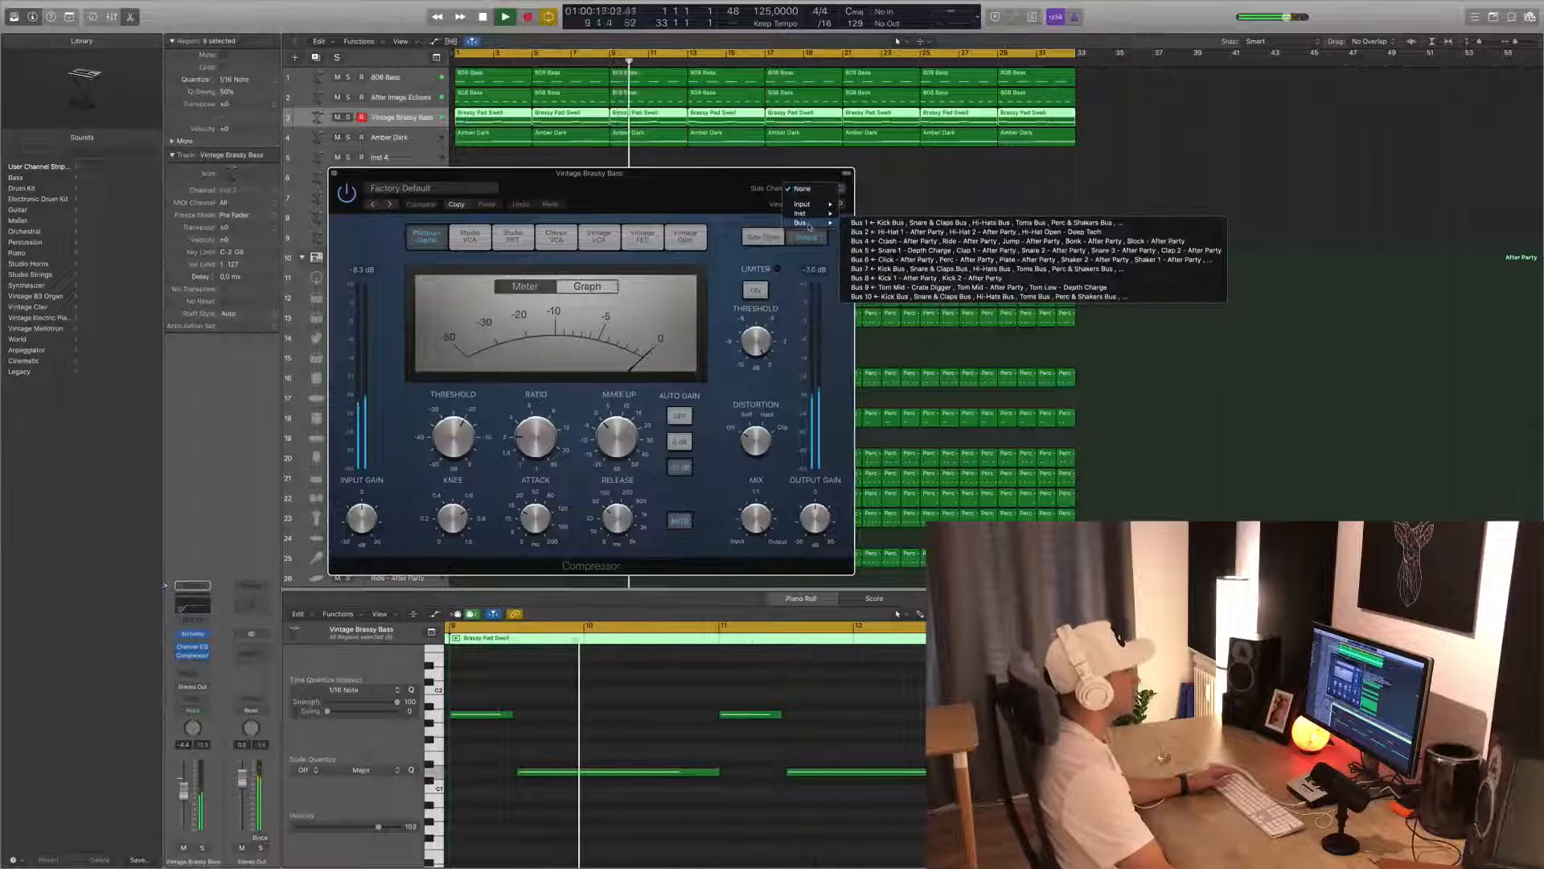
pyautogui.click(925, 277)
pyautogui.moveTo(636, 195); pyautogui.dragTo(656, 198)
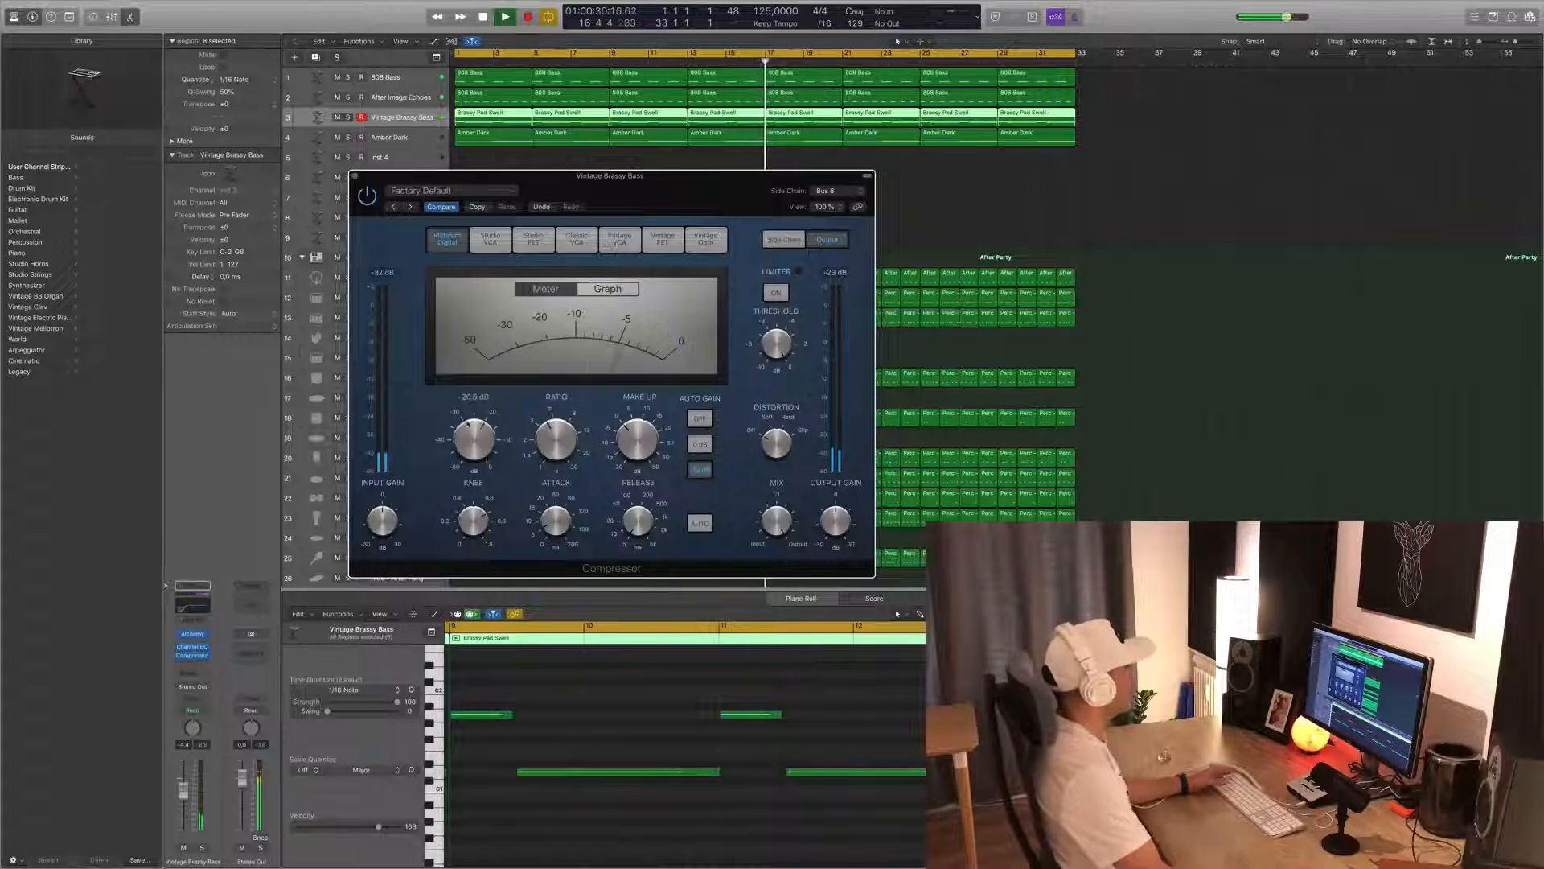
pyautogui.moveTo(469, 438); pyautogui.dragTo(469, 418)
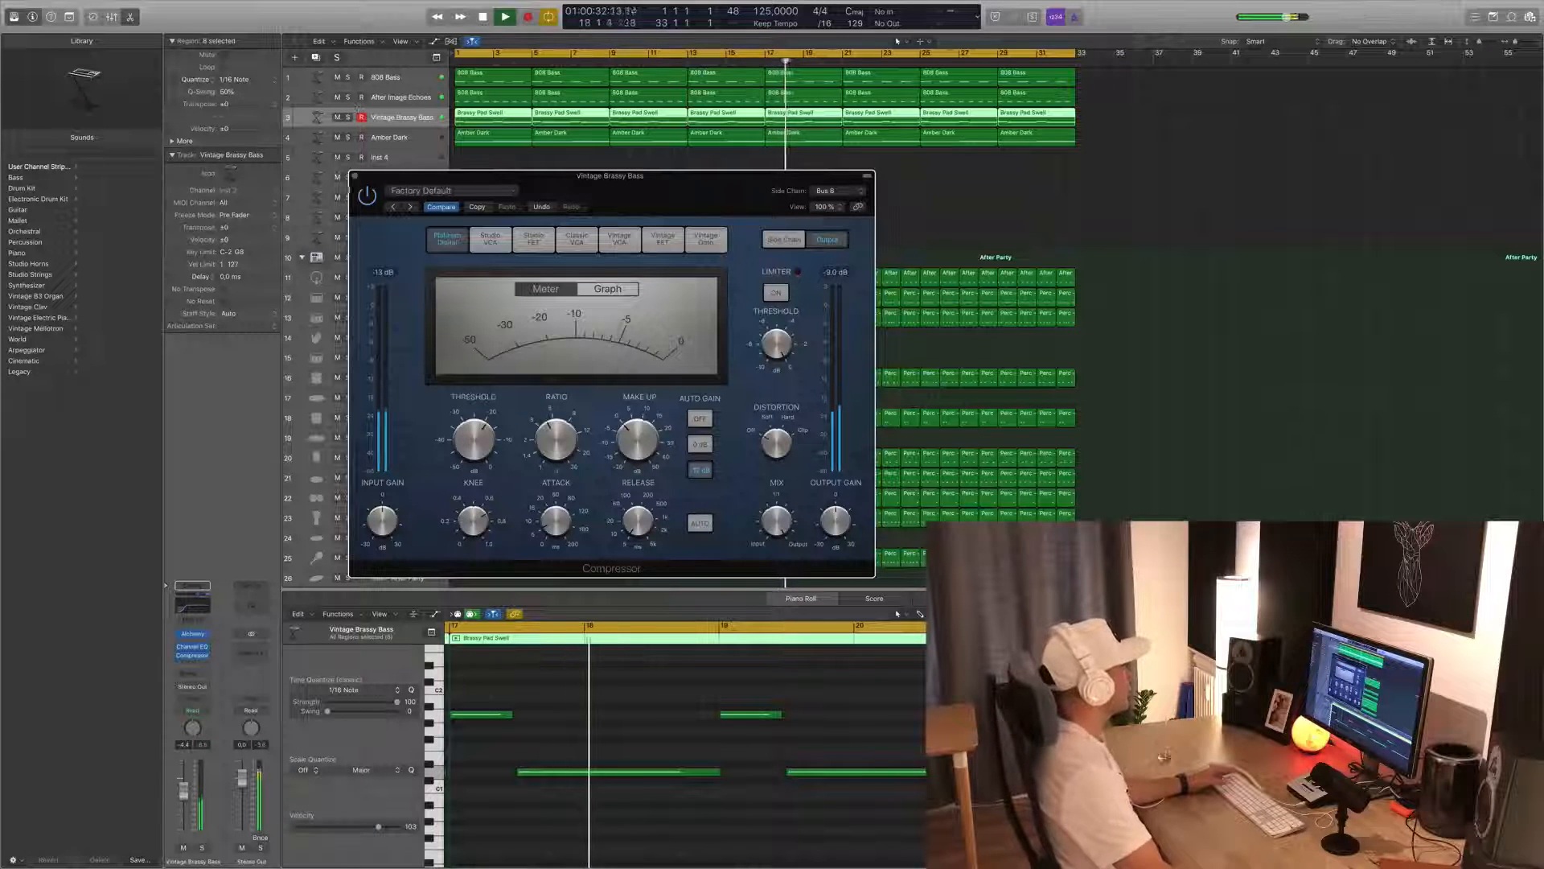
pyautogui.click(354, 176)
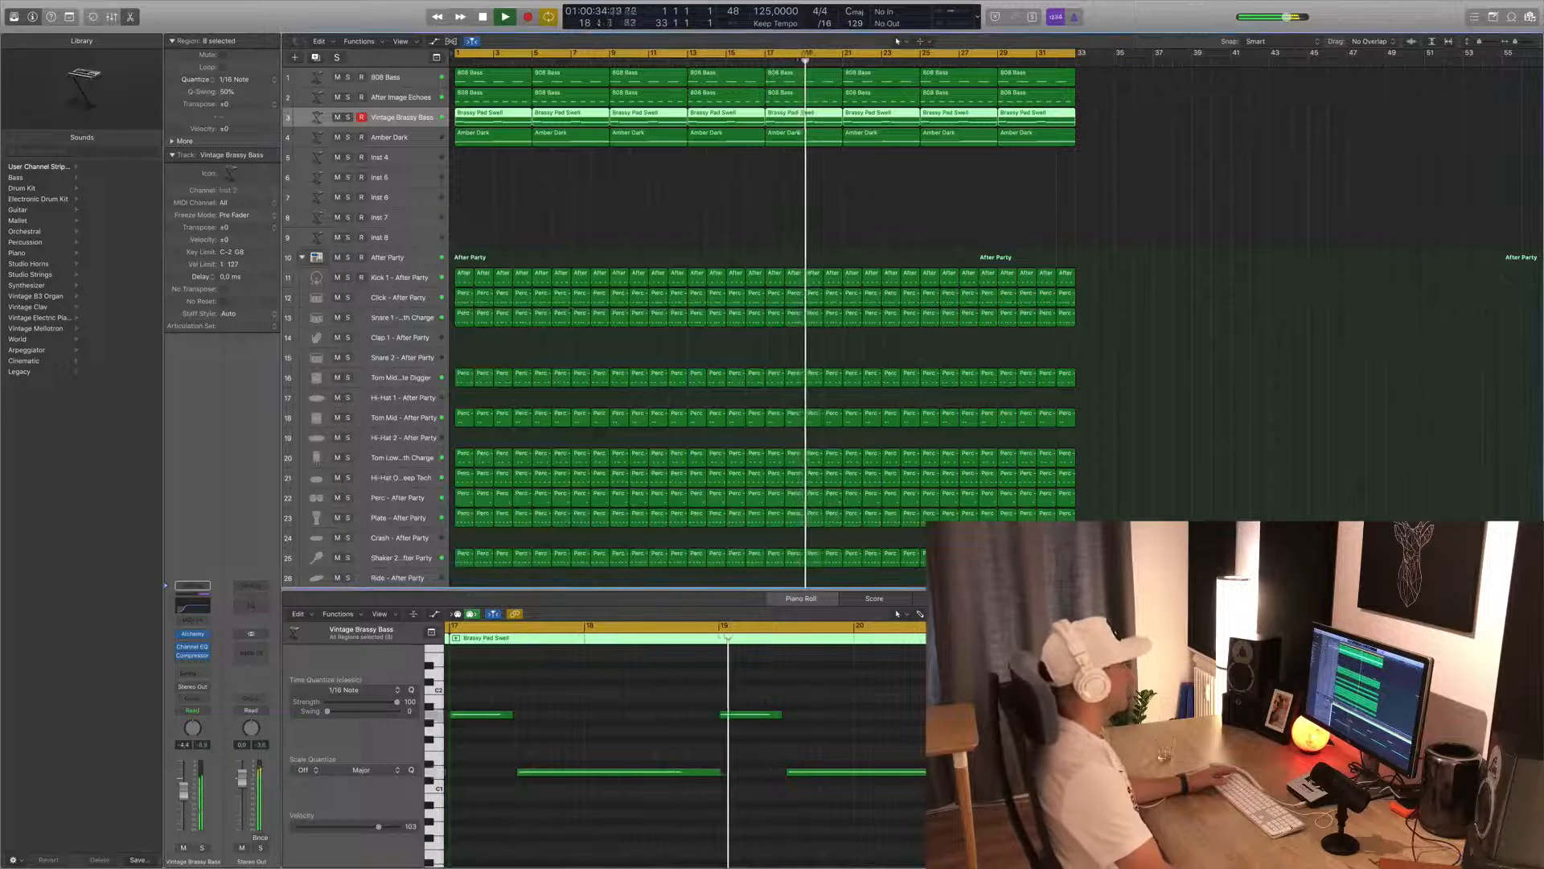
# - Raise the volume of the Amber Dark track and mute After Image Echoes
pyautogui.scroll(-5, 569, 312)
pyautogui.scroll(5, 569, 313)
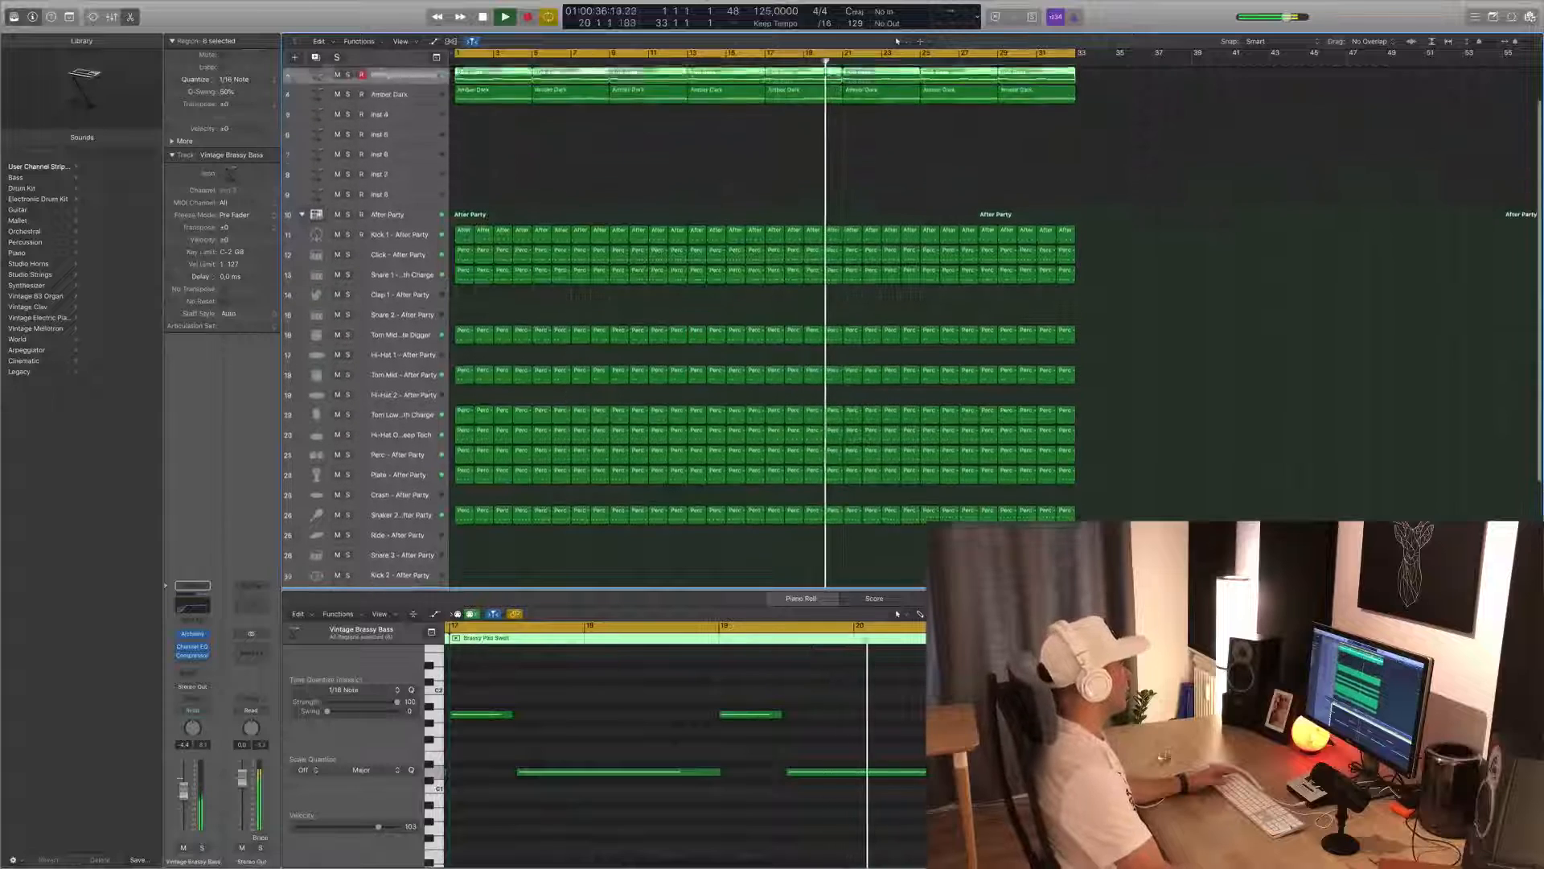
pyautogui.click(431, 120)
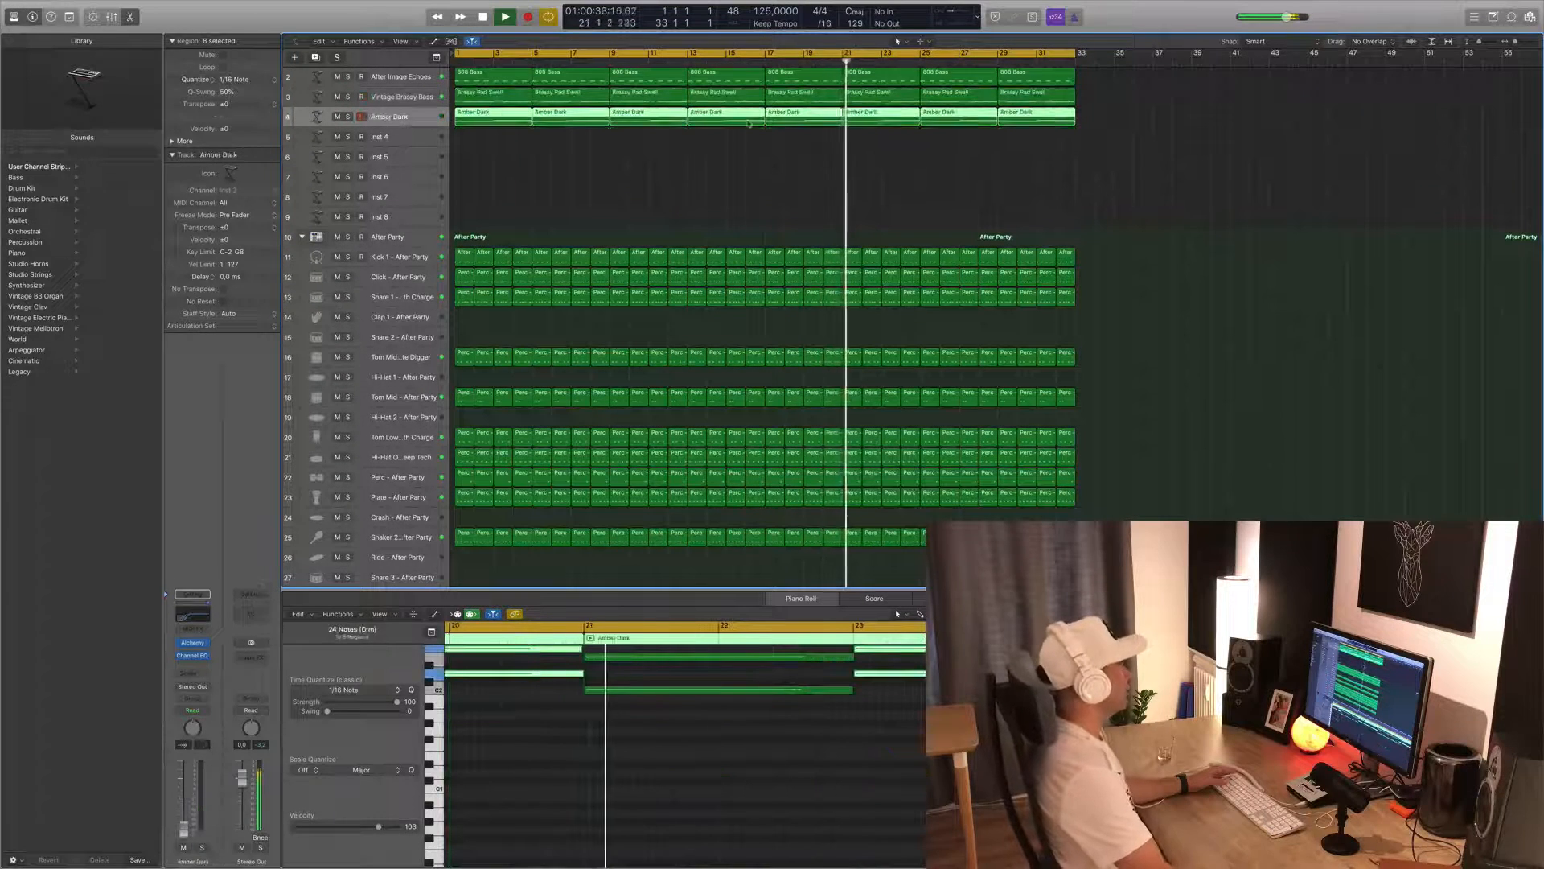
pyautogui.click(677, 190)
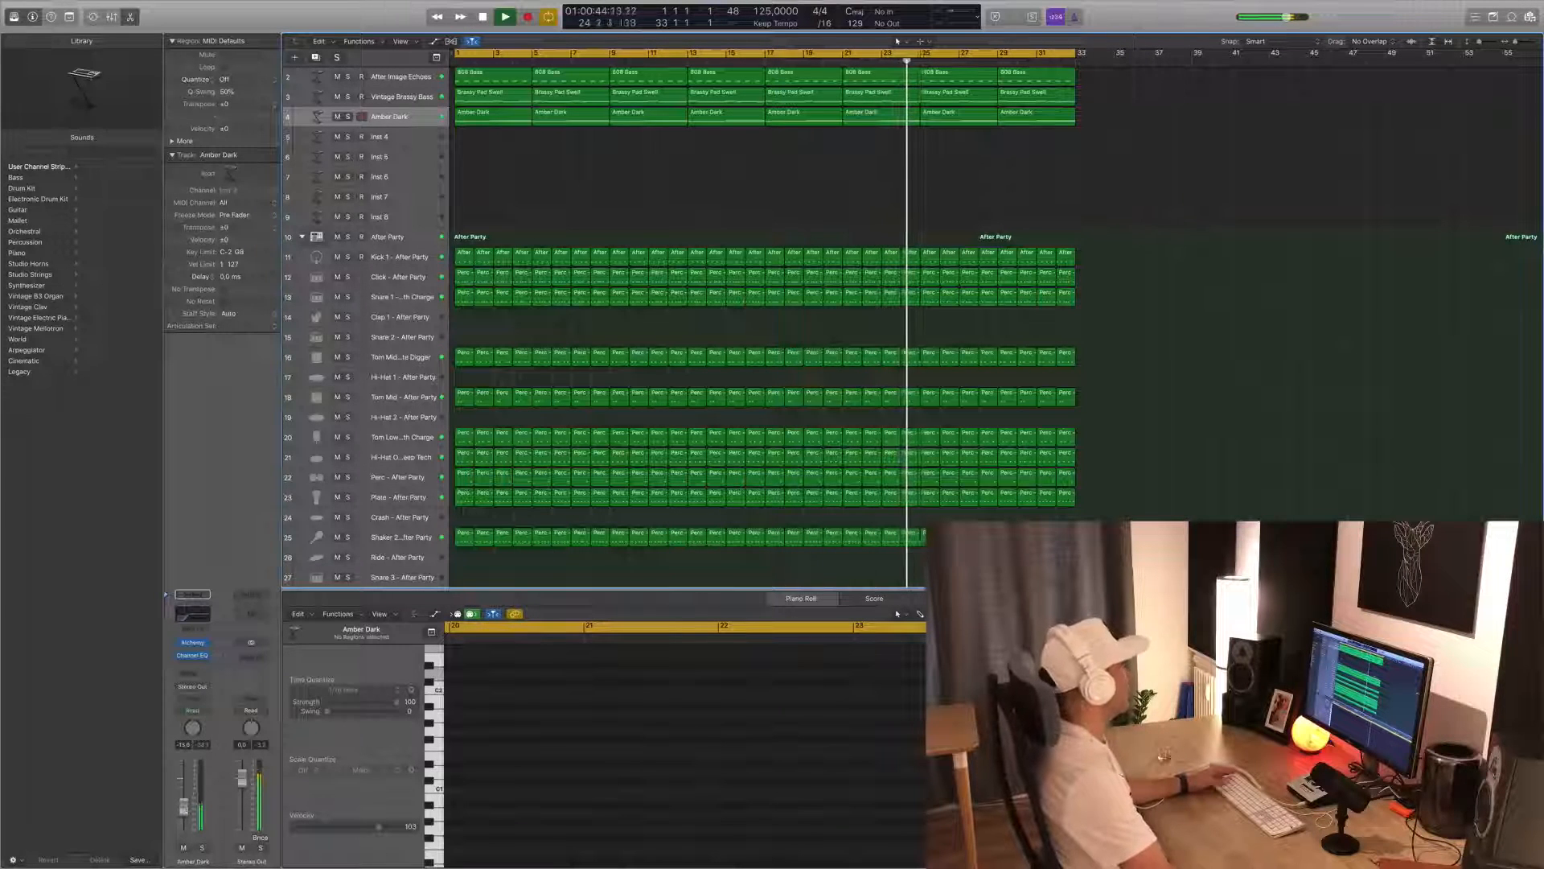
pyautogui.scroll(1, 764, 321)
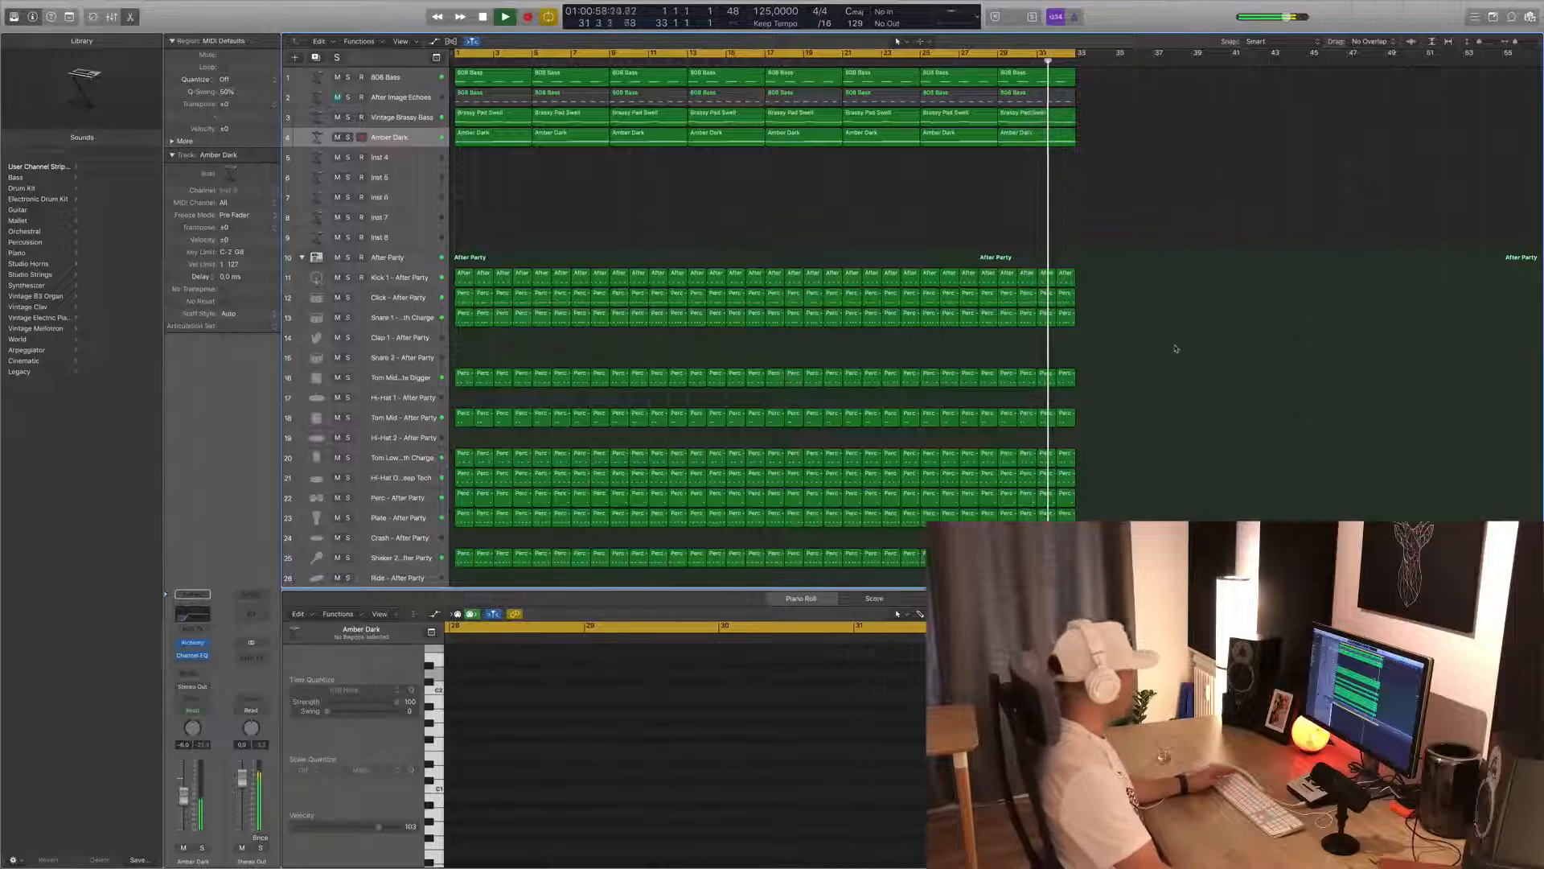
# - Close the Piano Roll editor below the track area
pyautogui.press('x')
pyautogui.press('x')
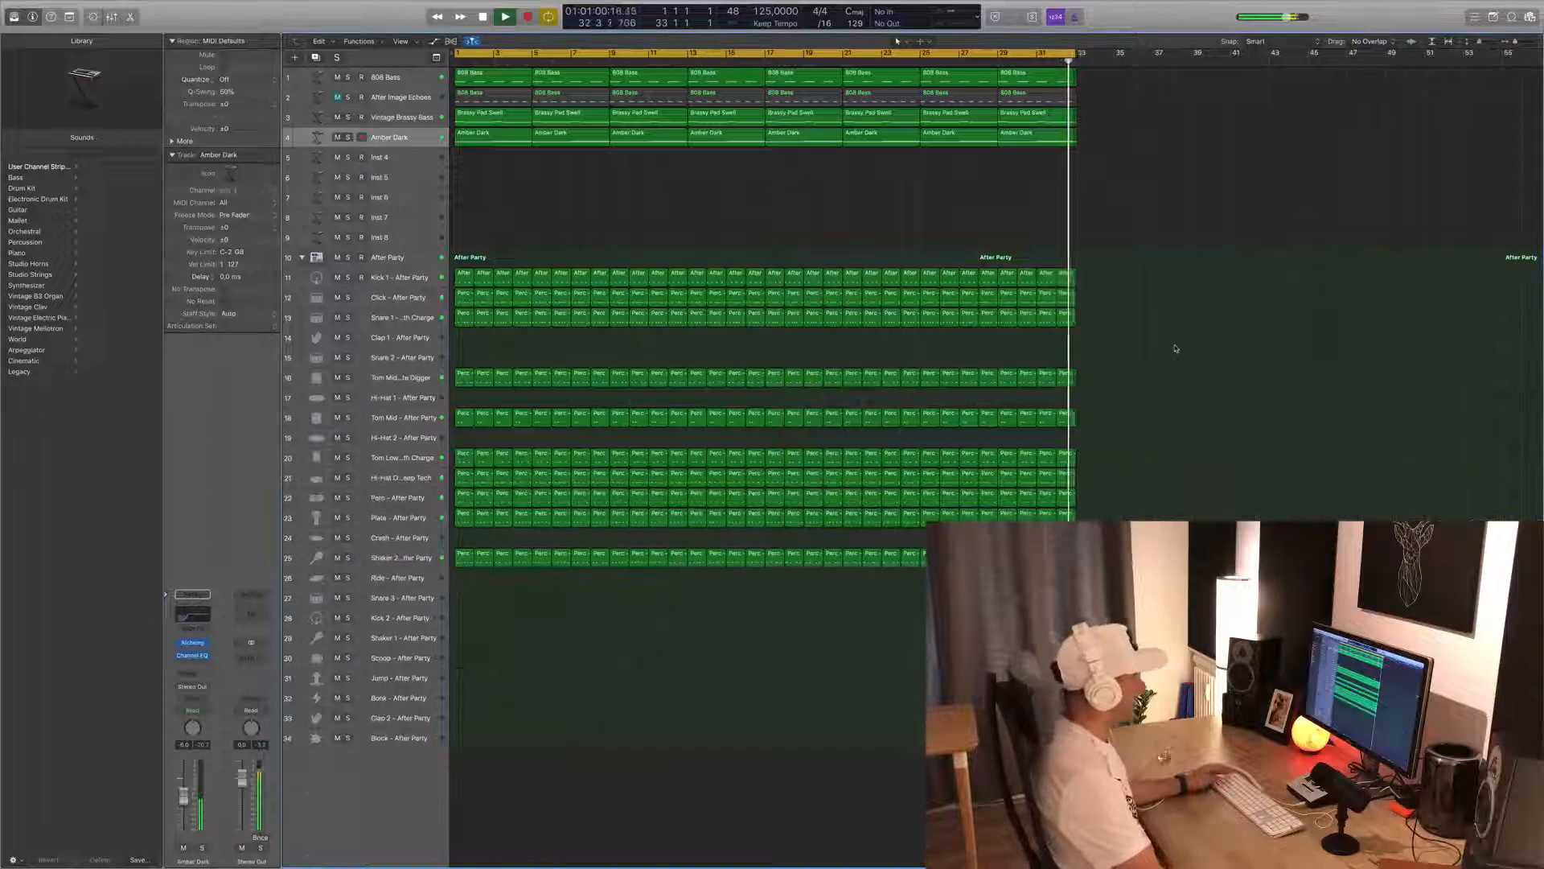